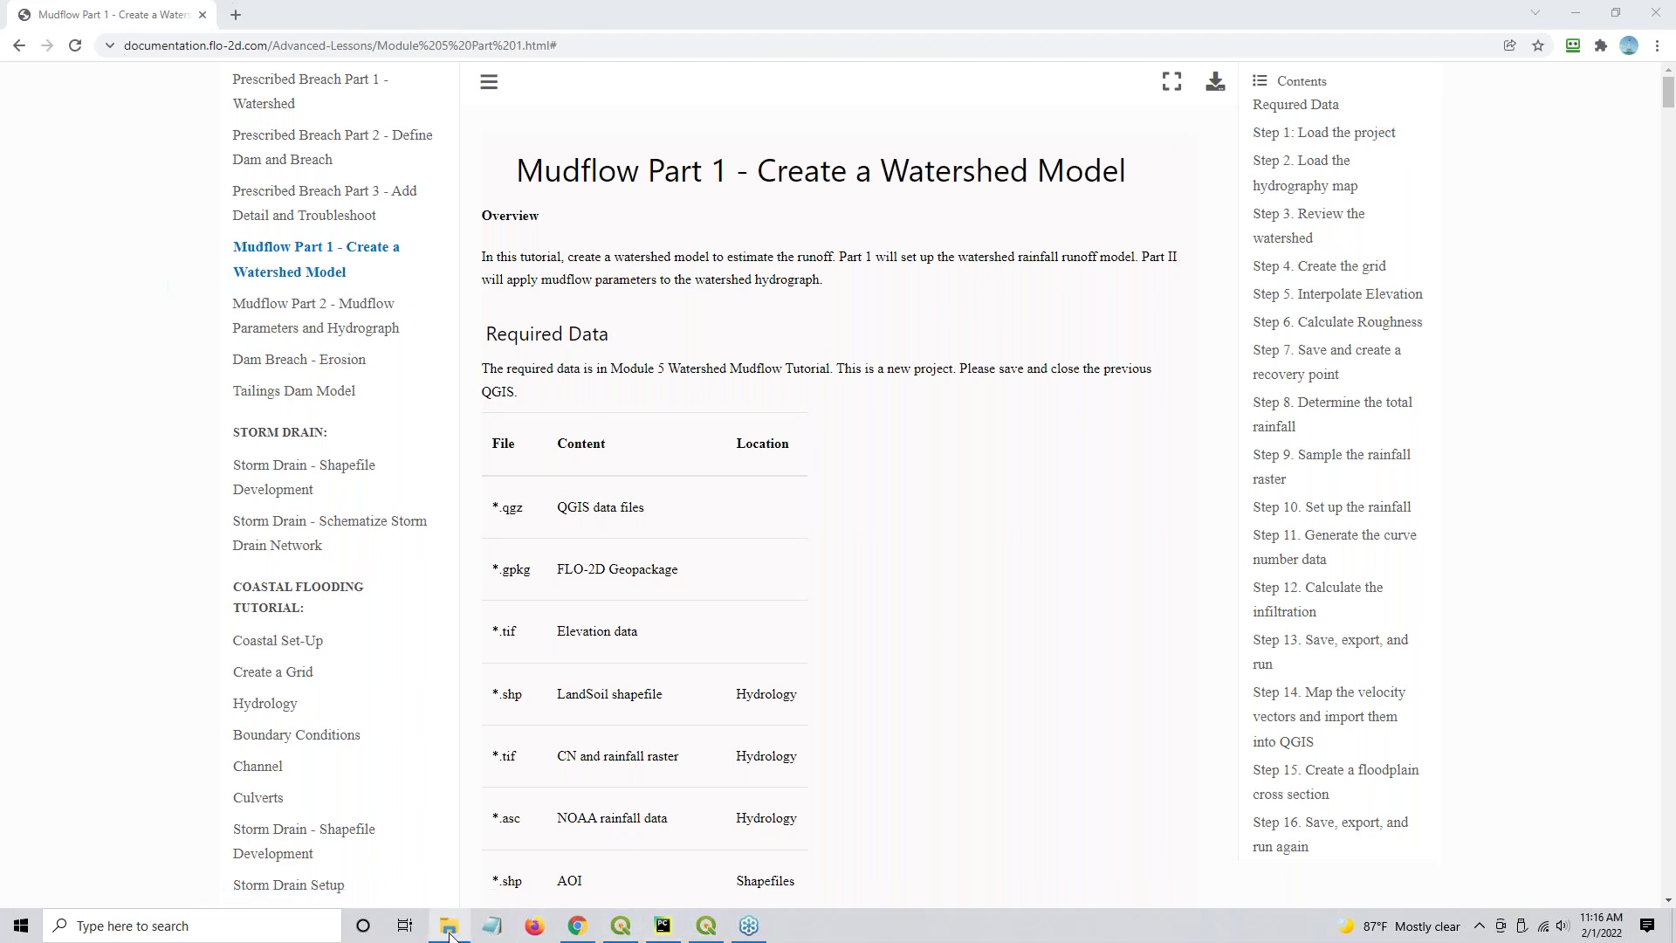
# Review the tutorial files in the Part I Watershed Hydrology folder of Module 5 in File Explorer
pyautogui.moveTo(449, 934)
pyautogui.moveTo(1675, 175); pyautogui.dragTo(905, 88)
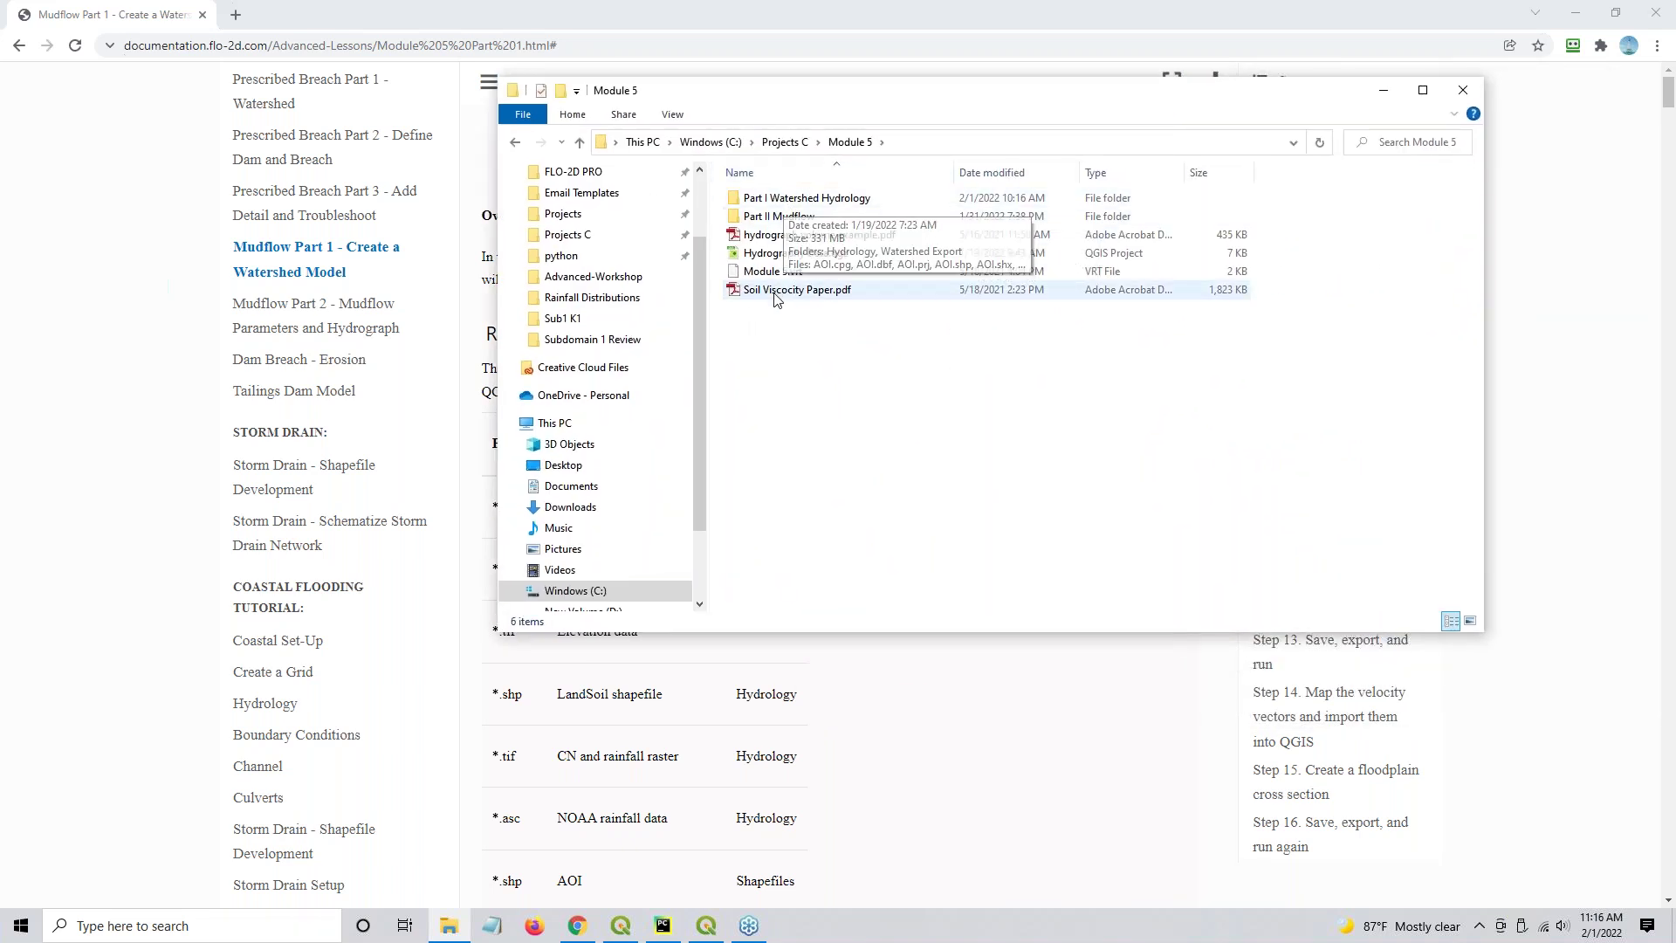
pyautogui.doubleClick(795, 199)
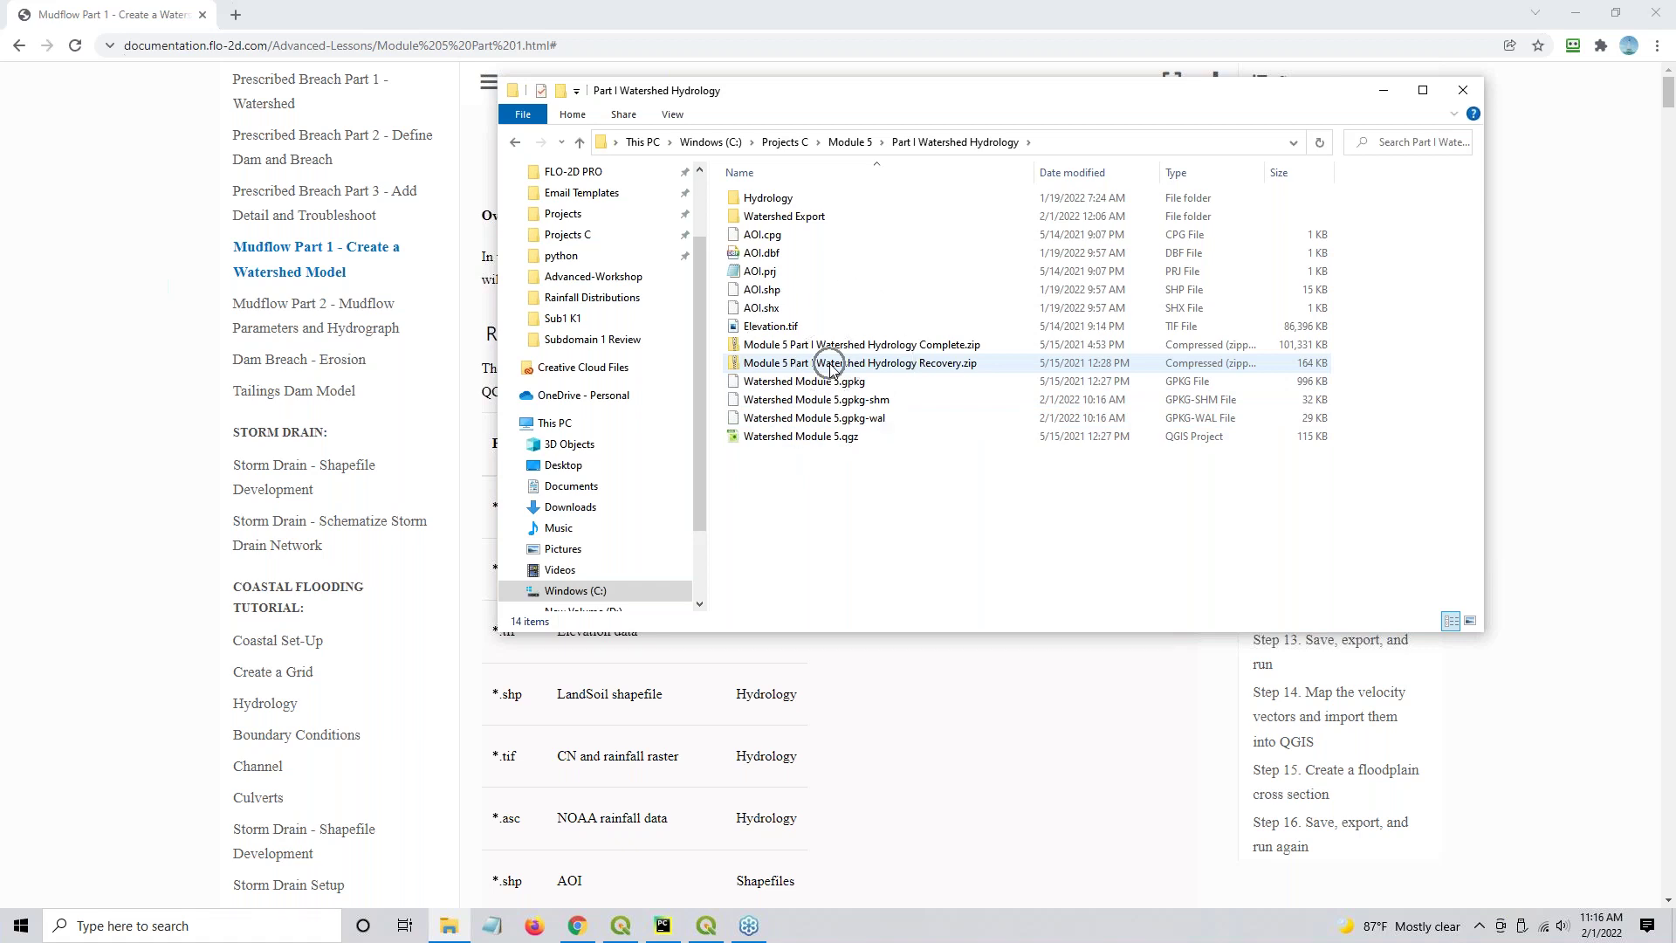
pyautogui.click(1384, 91)
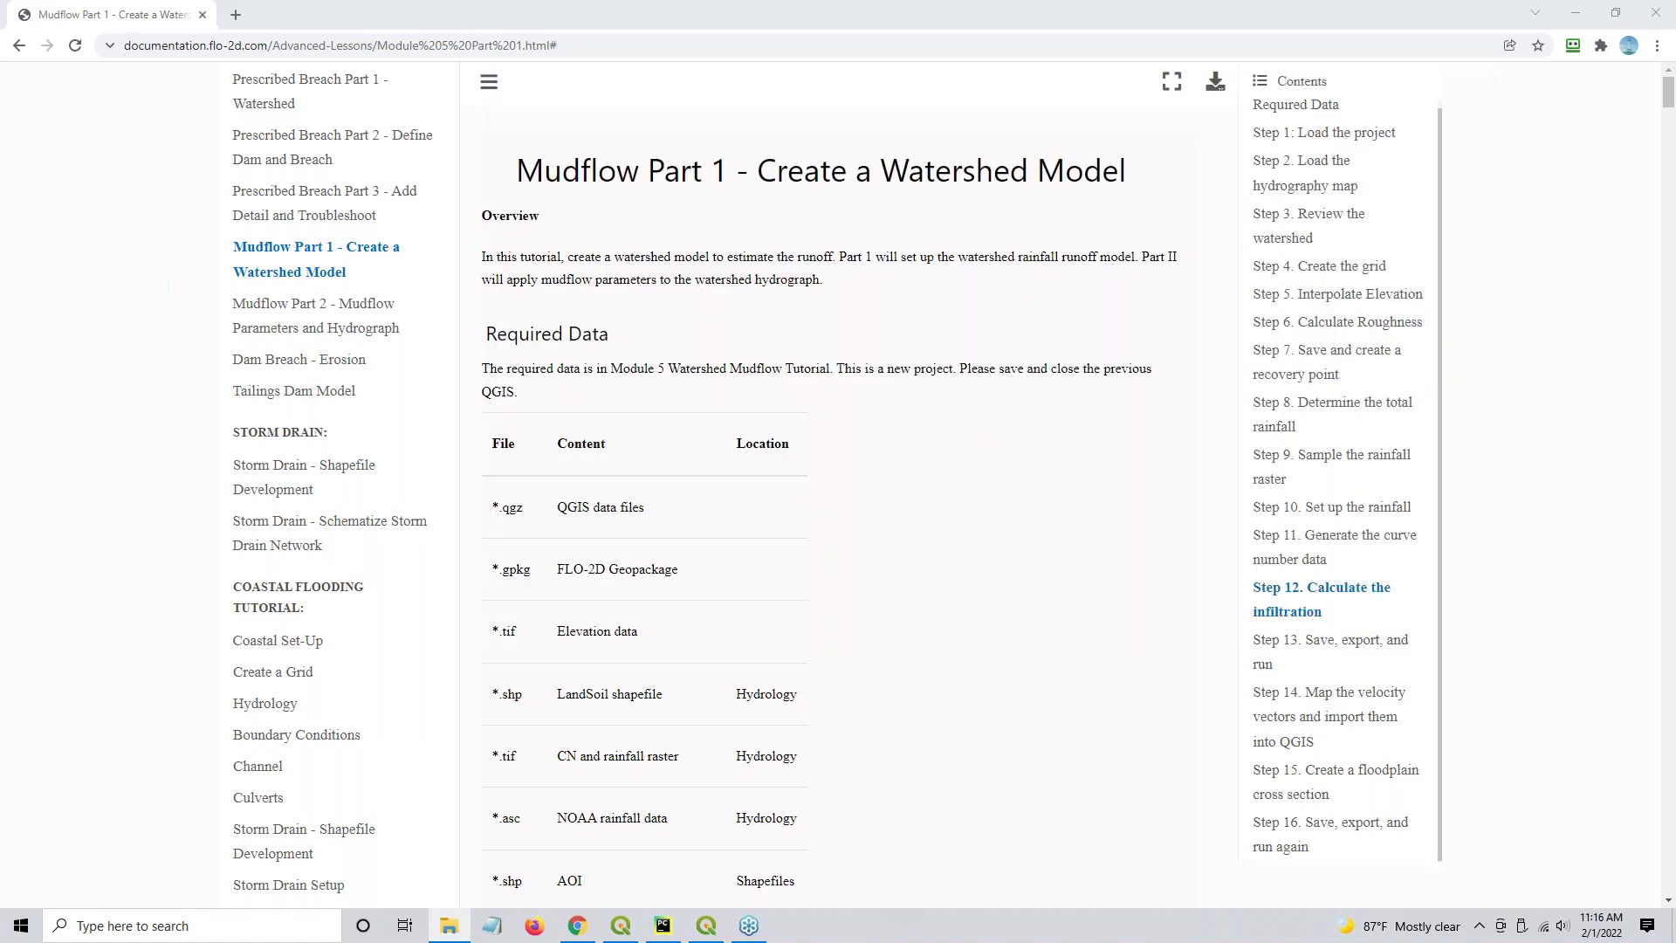
# Go to the tutorial's "Load the hydrography map" section in Chrome and open its National Map services link in a new tab
pyautogui.click(709, 927)
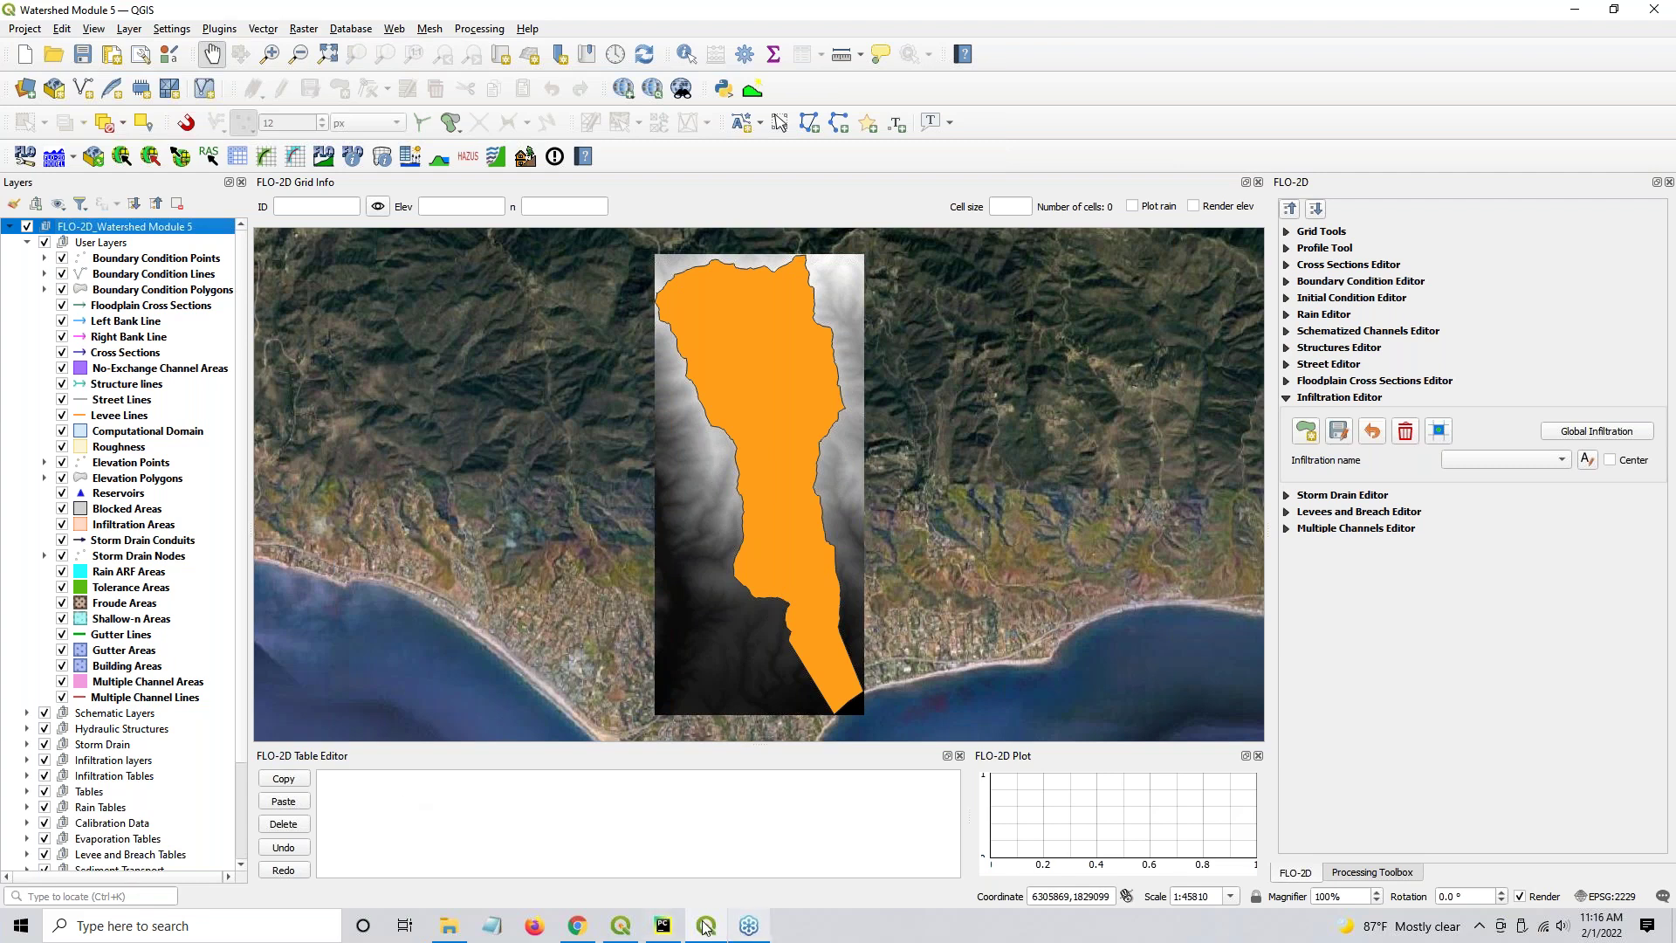
pyautogui.click(583, 929)
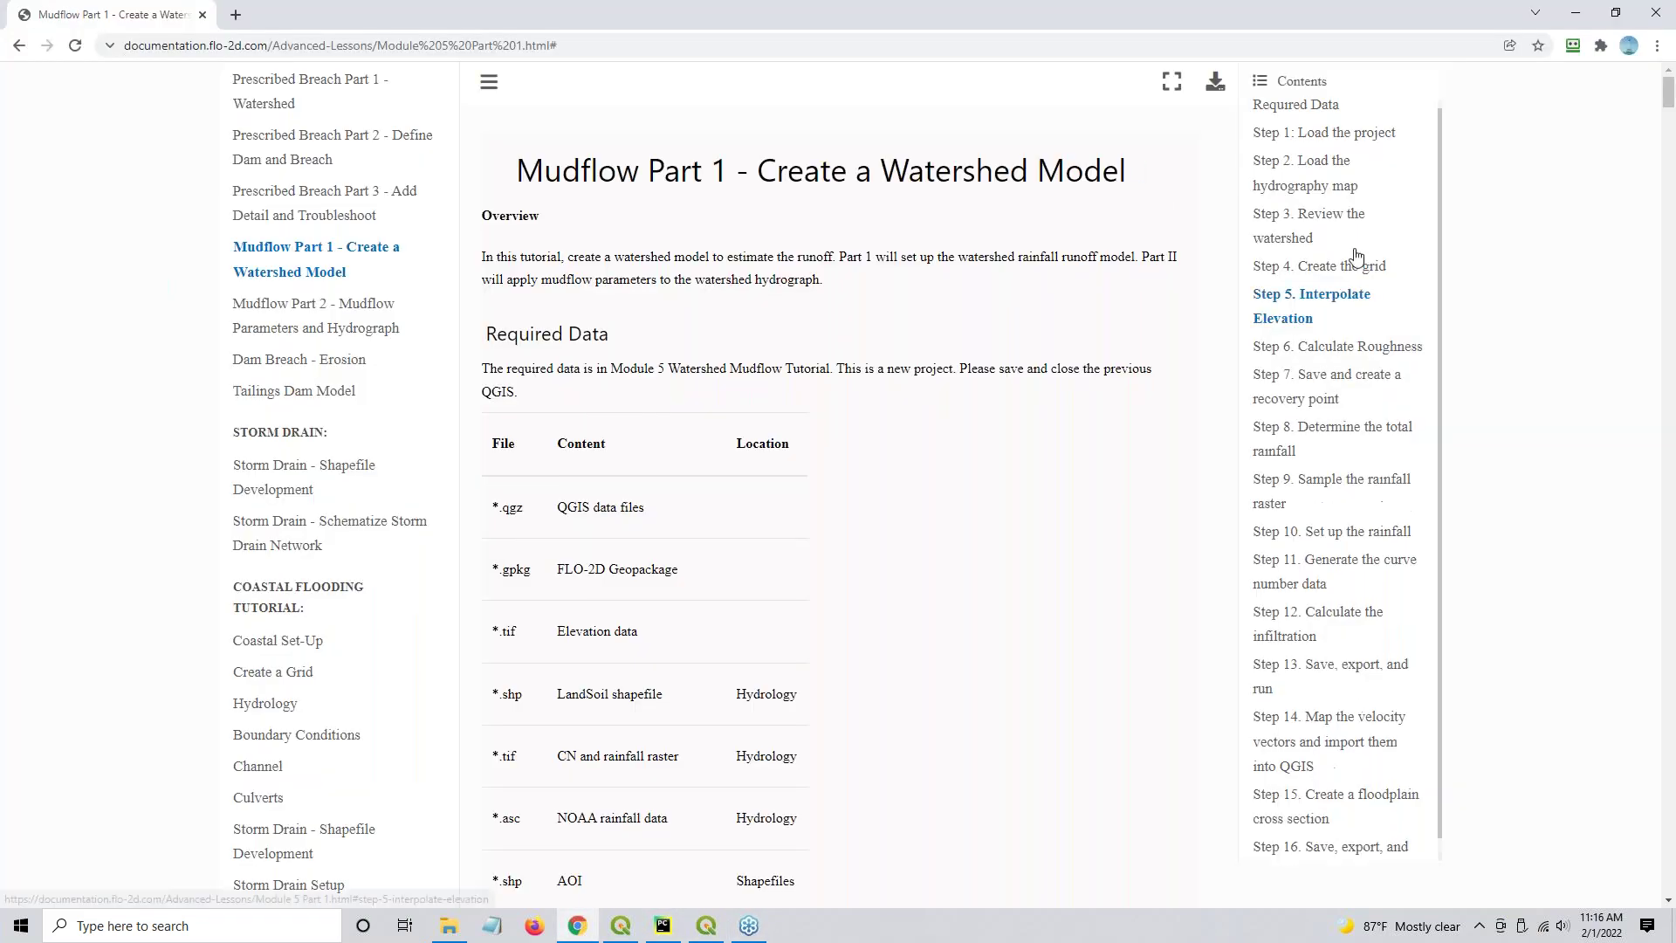
pyautogui.click(1310, 173)
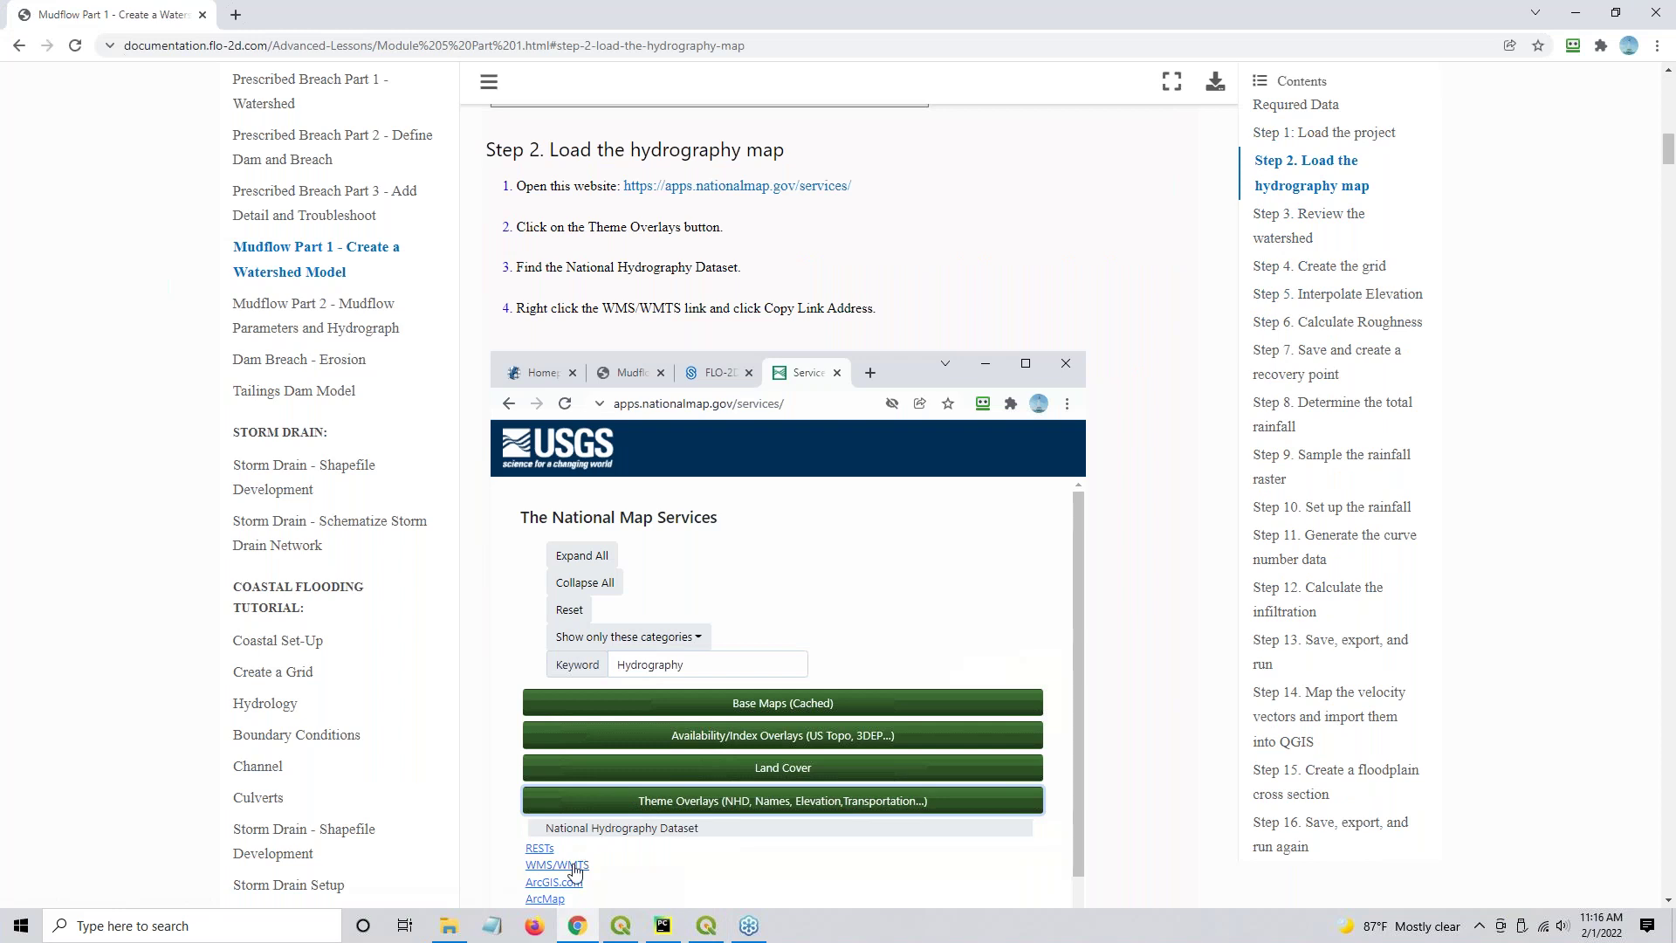
pyautogui.rightClick(717, 193)
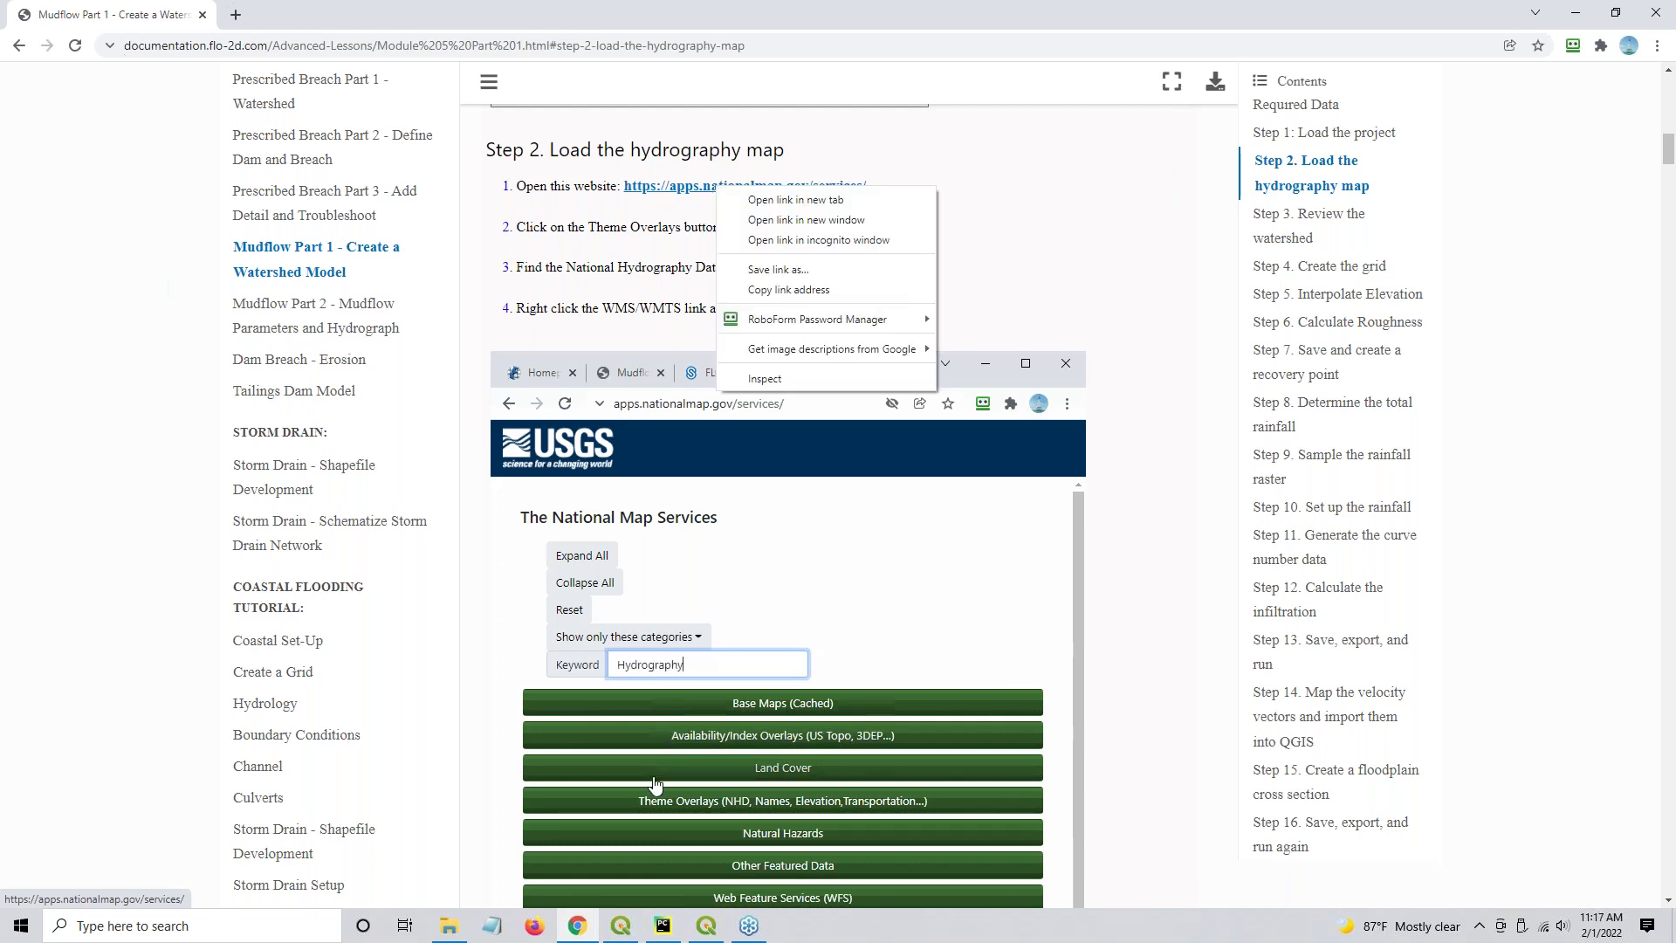
pyautogui.click(755, 199)
pyautogui.click(265, 15)
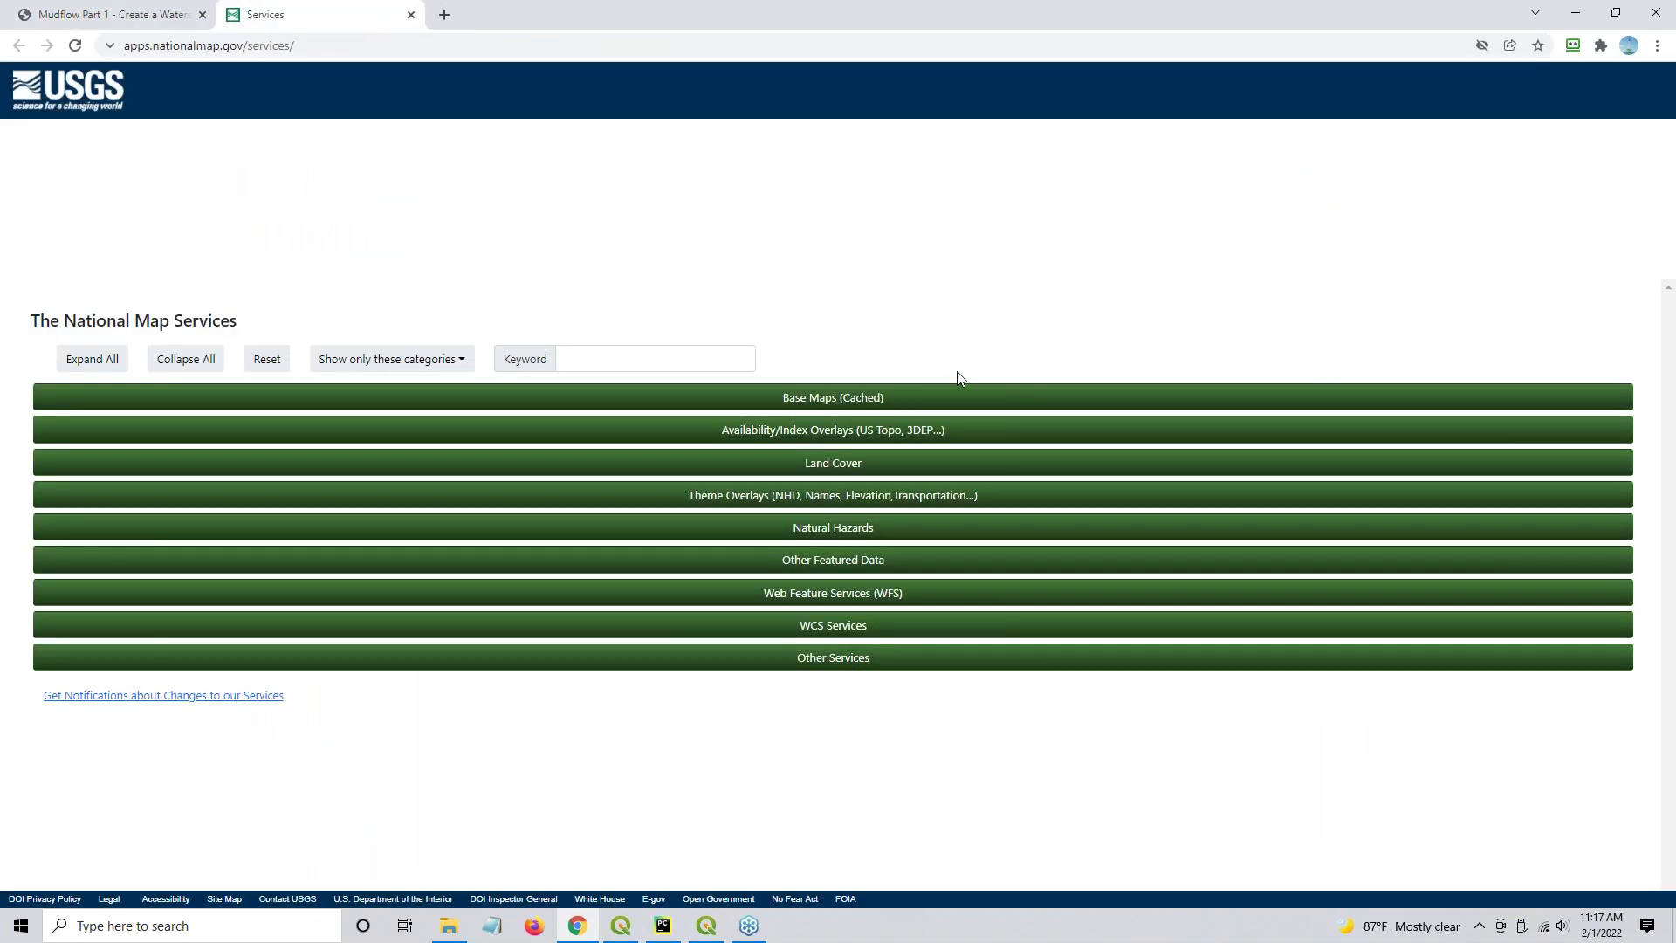
# Filter the services by the keyword hydrography and copy the National Hydrography Dataset's WMS/WMTS link address from the Theme Overlays
pyautogui.click(625, 359)
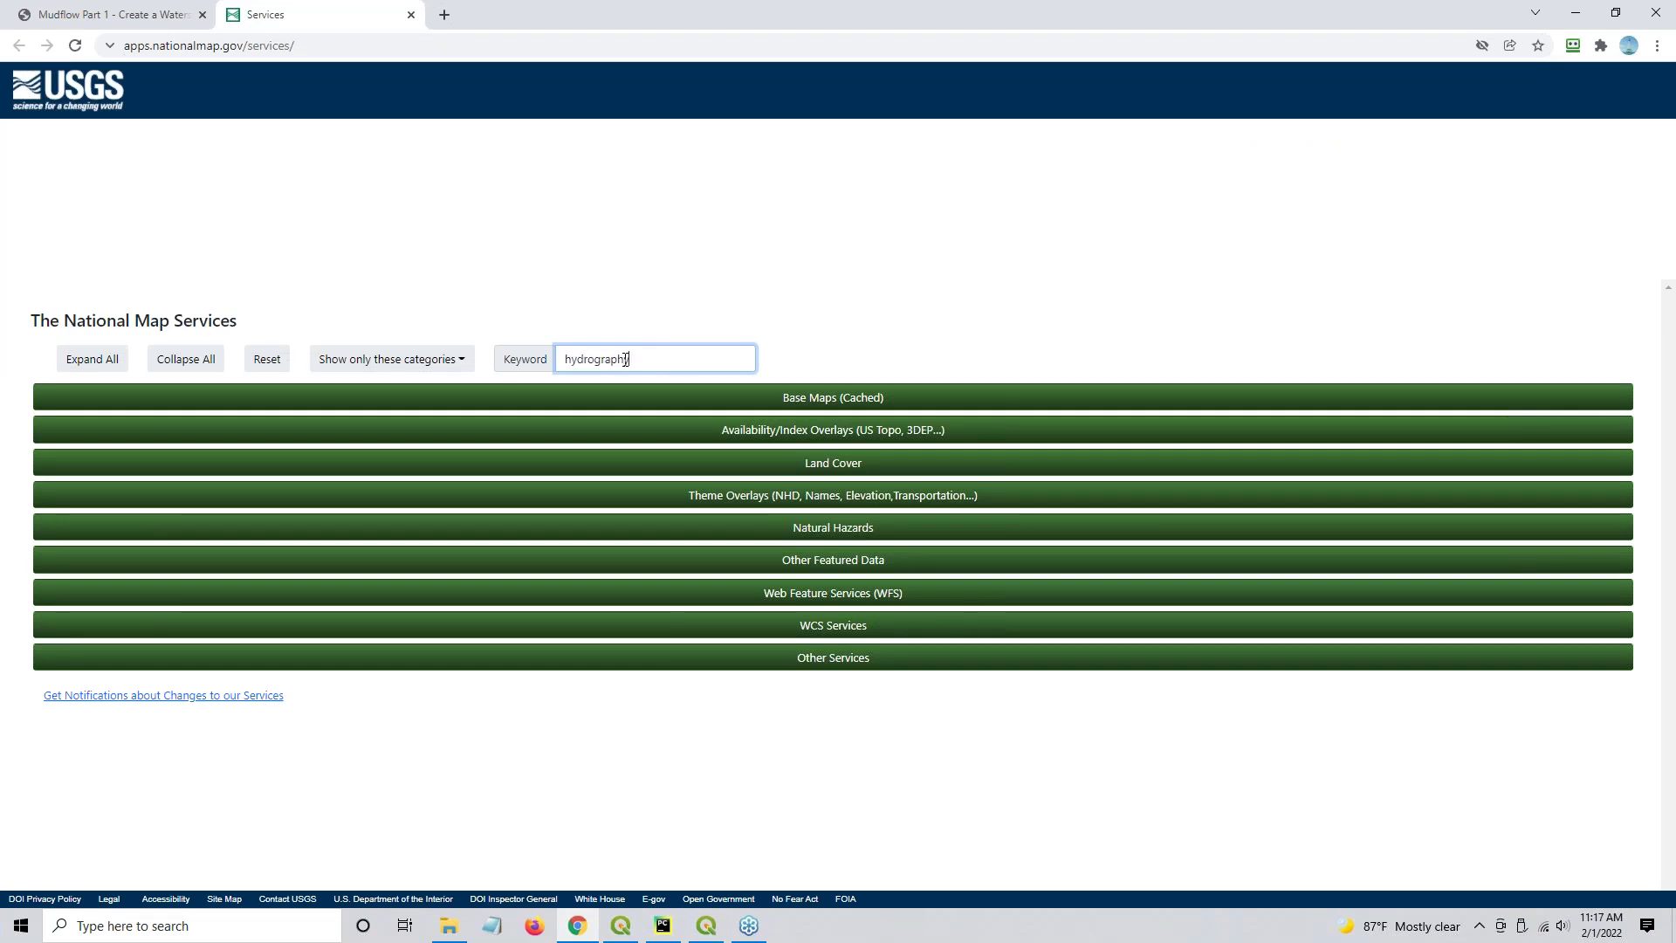
pyautogui.click(694, 504)
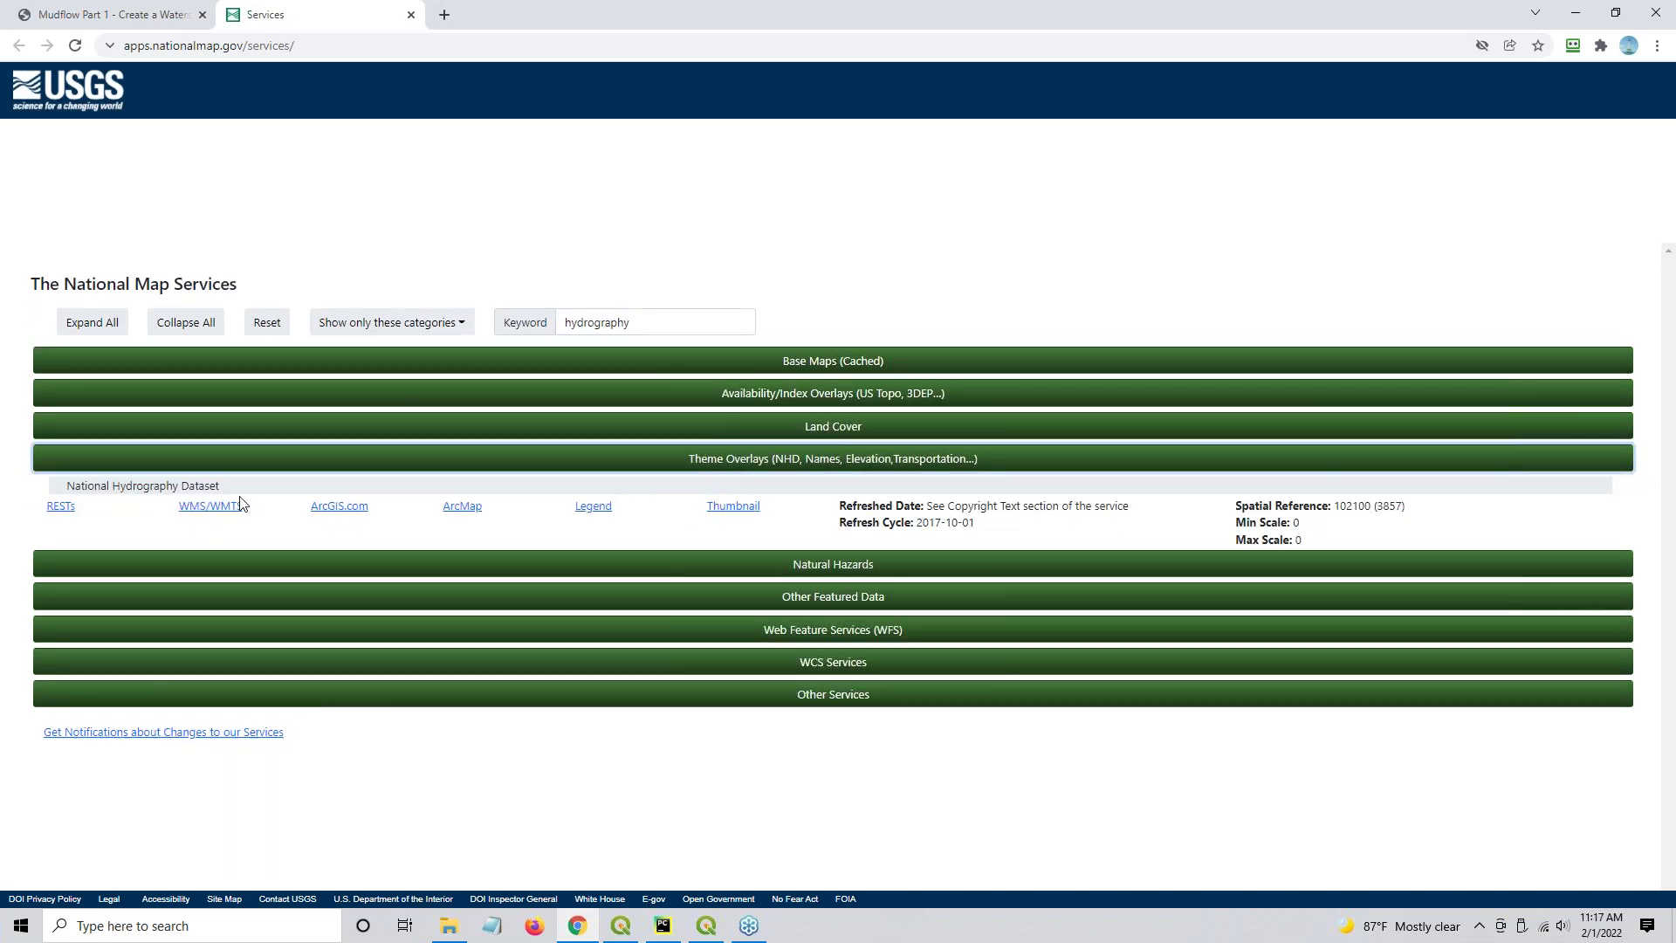
pyautogui.rightClick(214, 513)
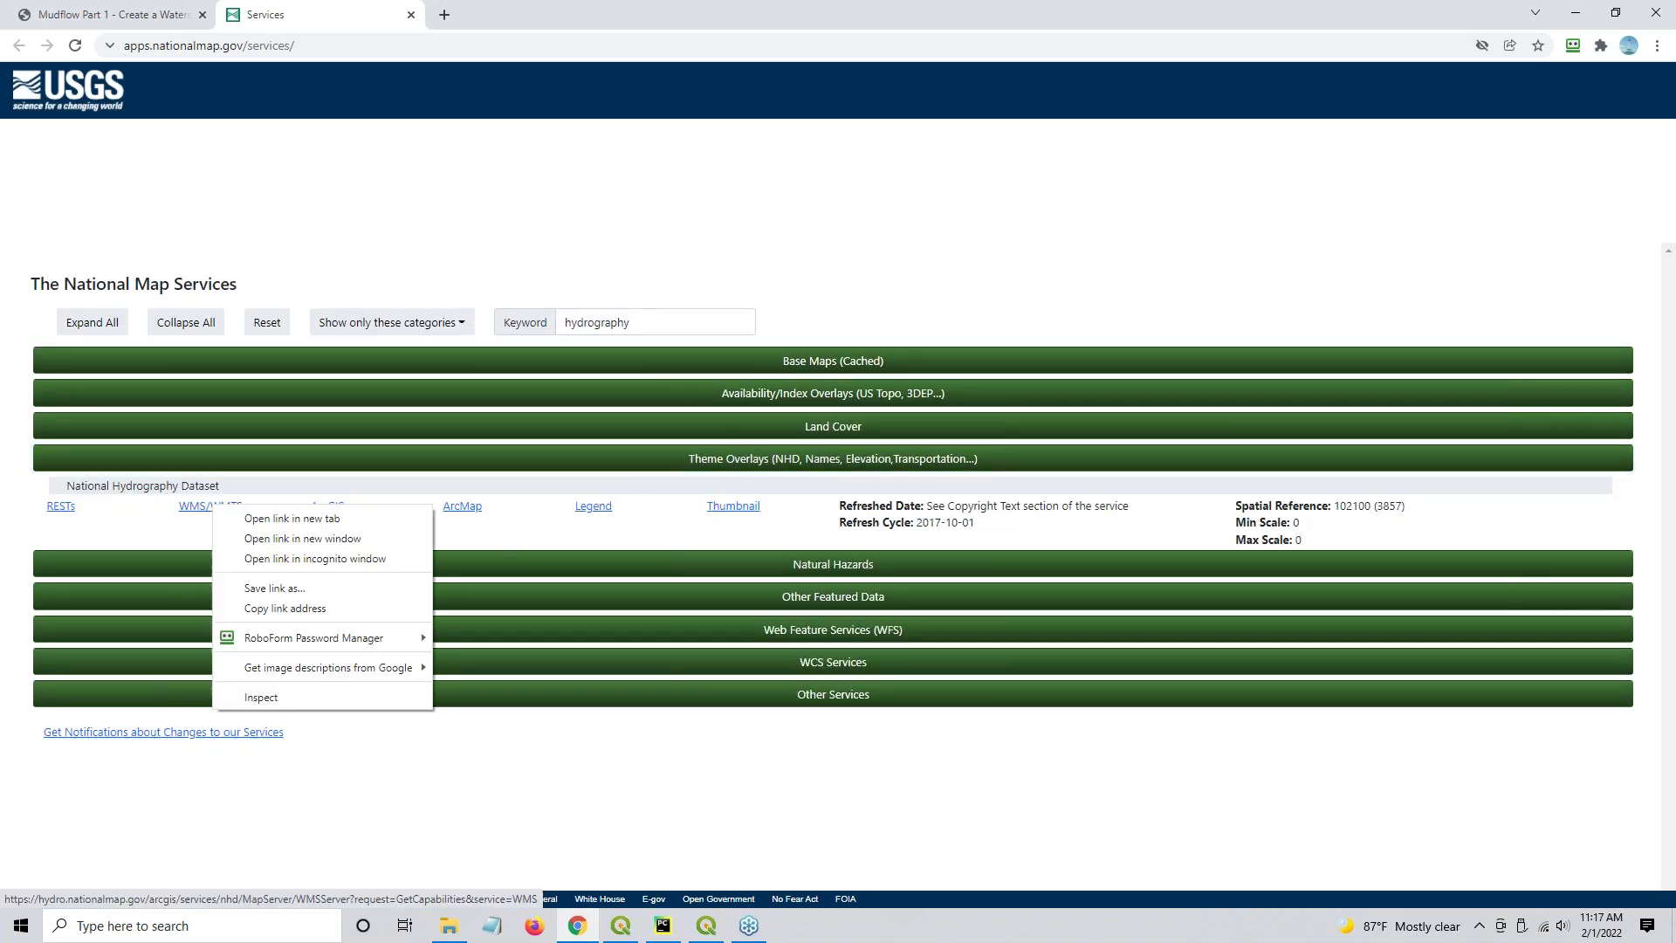
pyautogui.click(277, 609)
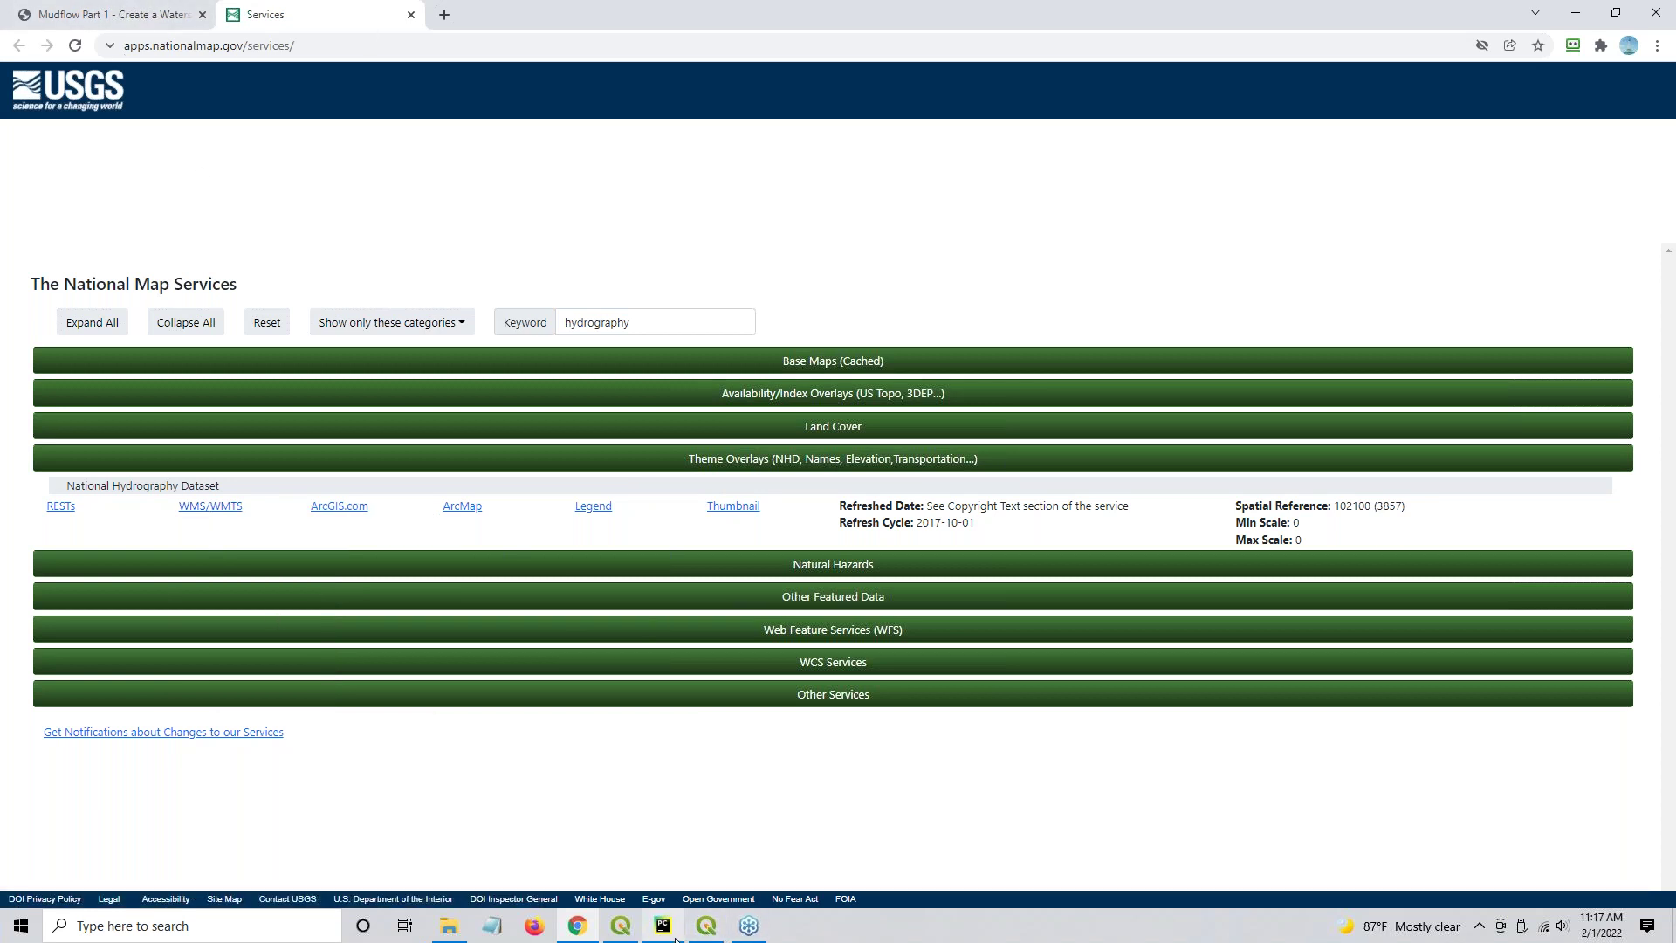
# Switch to QGIS and create a new WMS/WMTS connection named Hydrography using the copied service URL
pyautogui.click(707, 926)
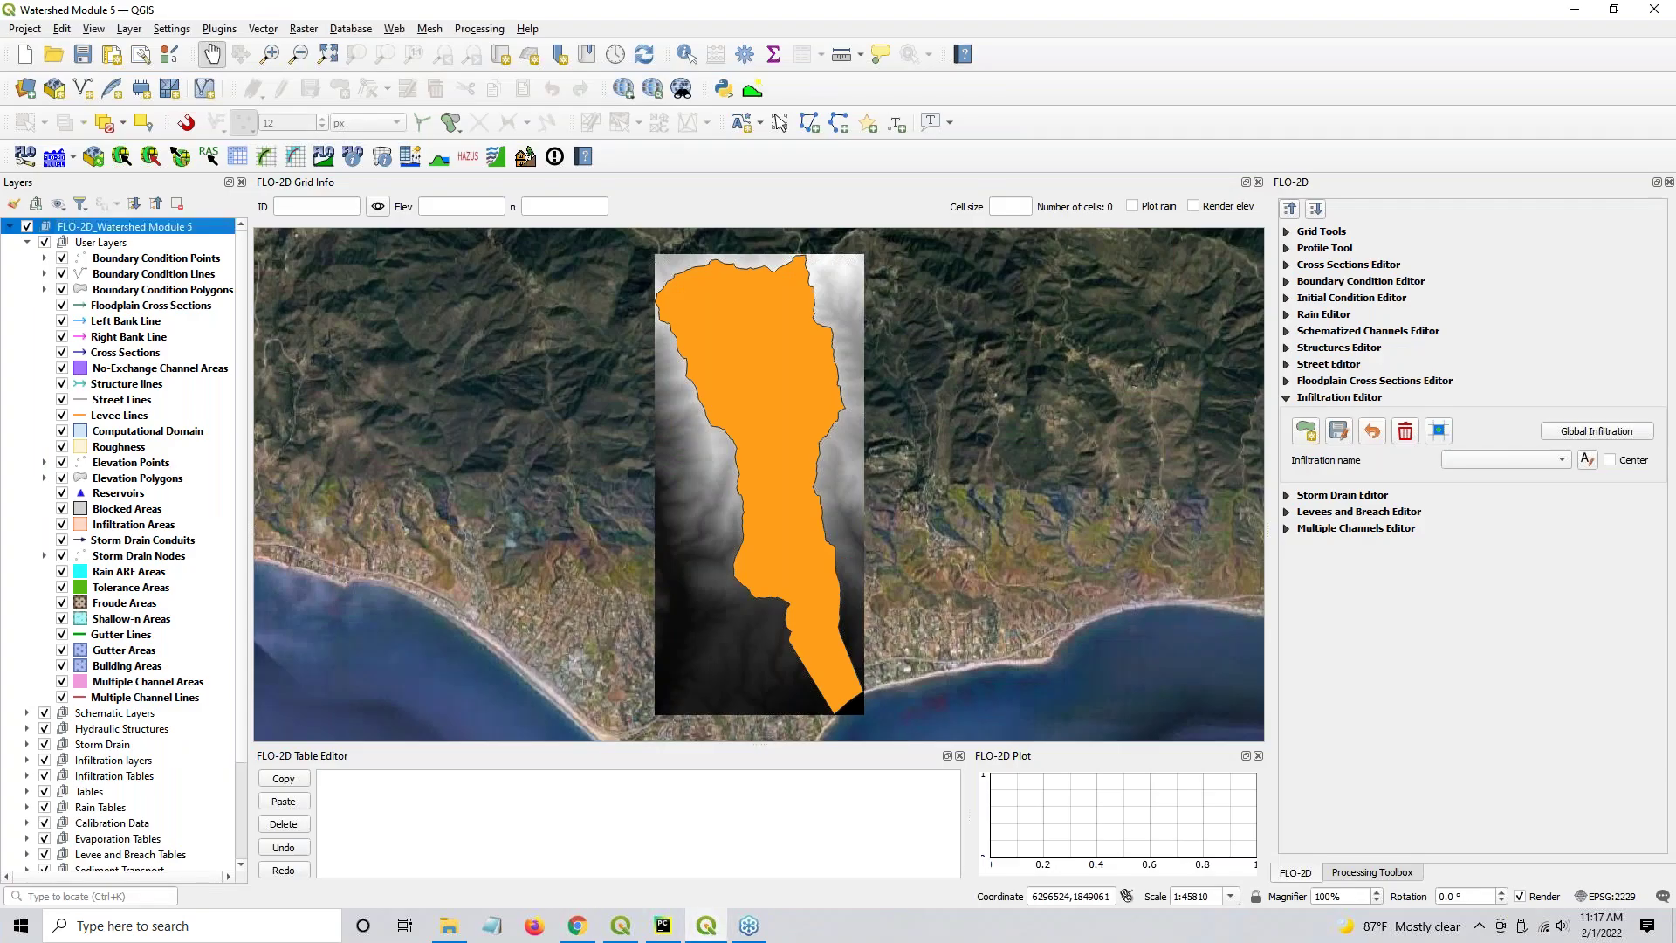
pyautogui.click(24, 87)
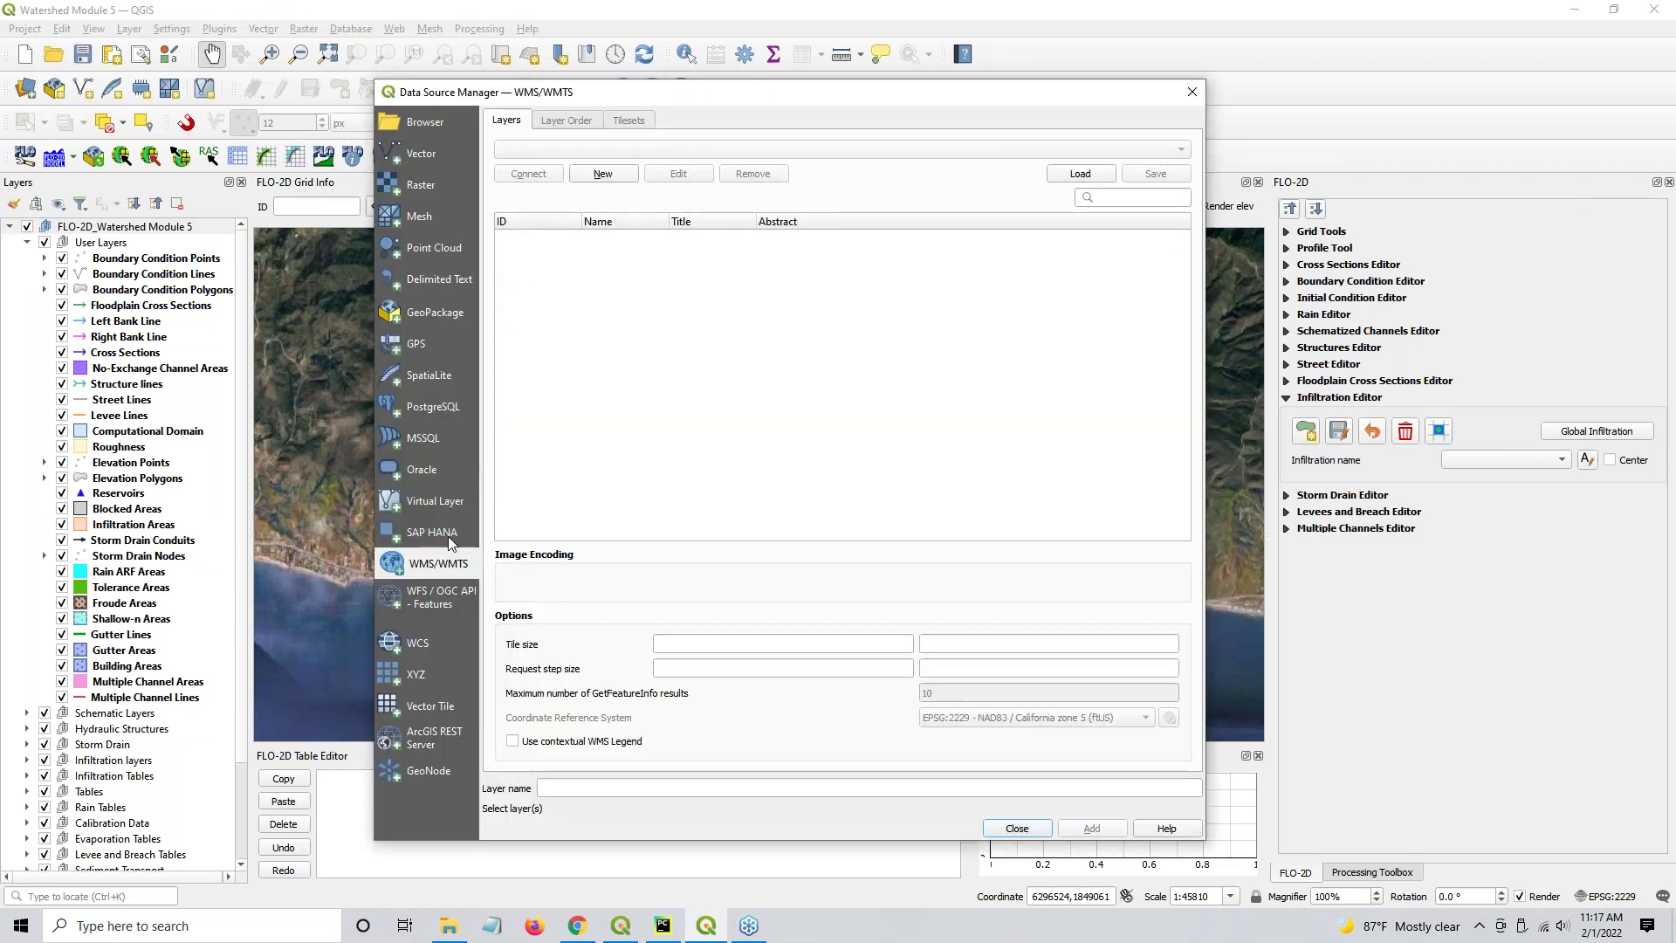
pyautogui.click(439, 569)
pyautogui.click(603, 175)
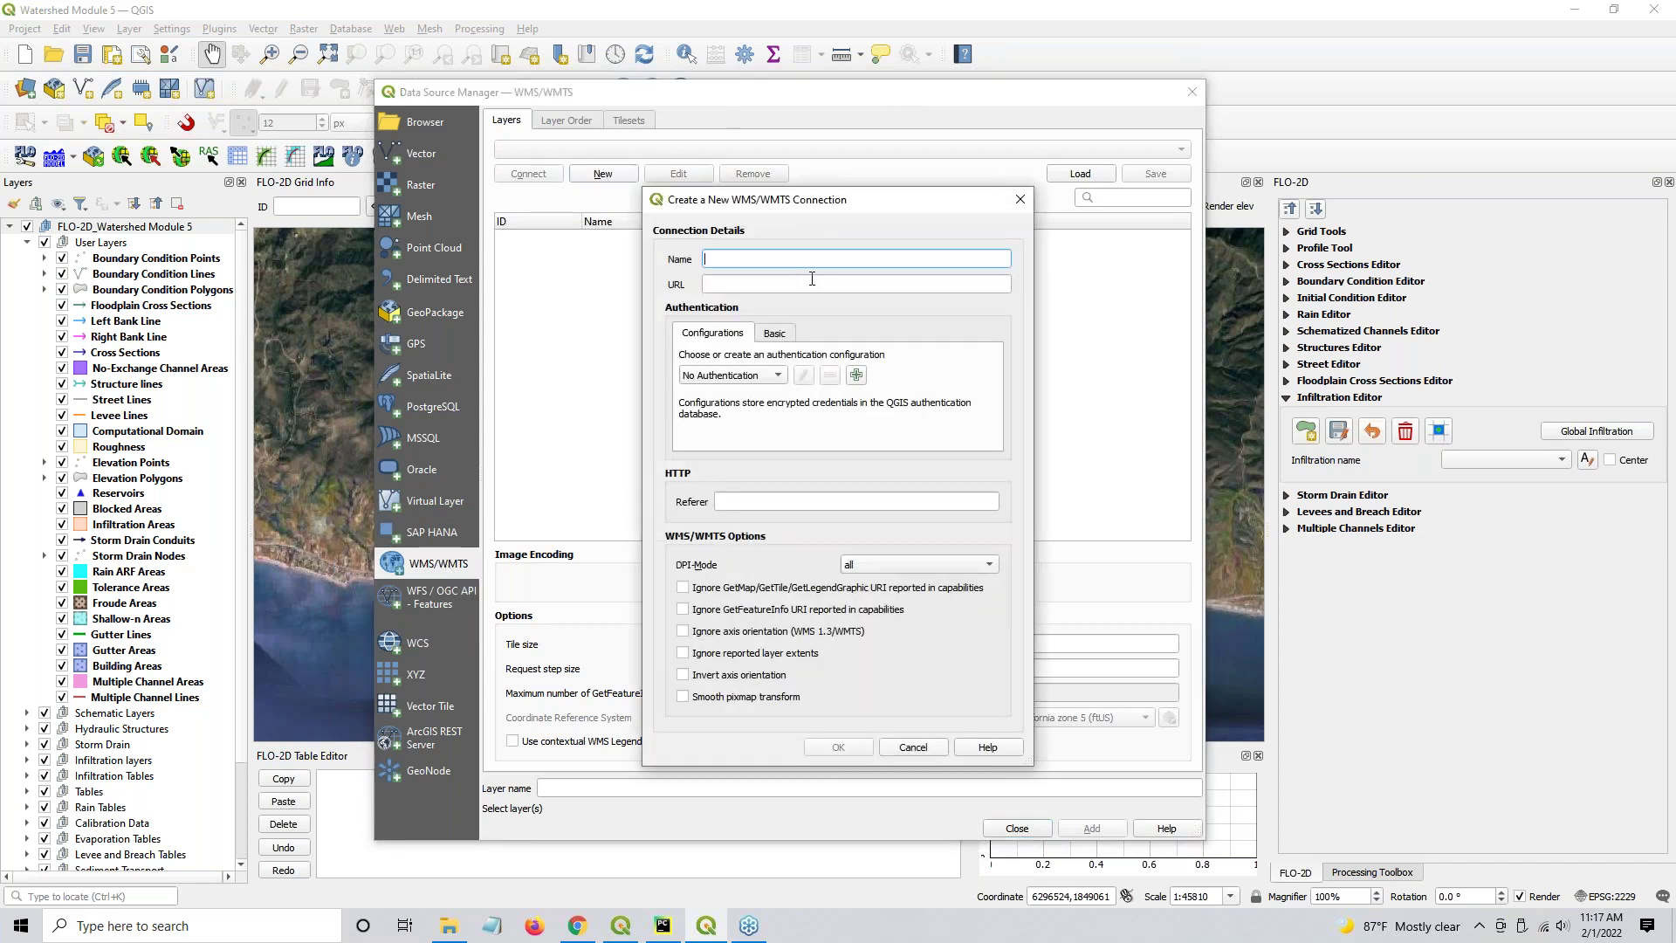
pyautogui.write('Hydrography')
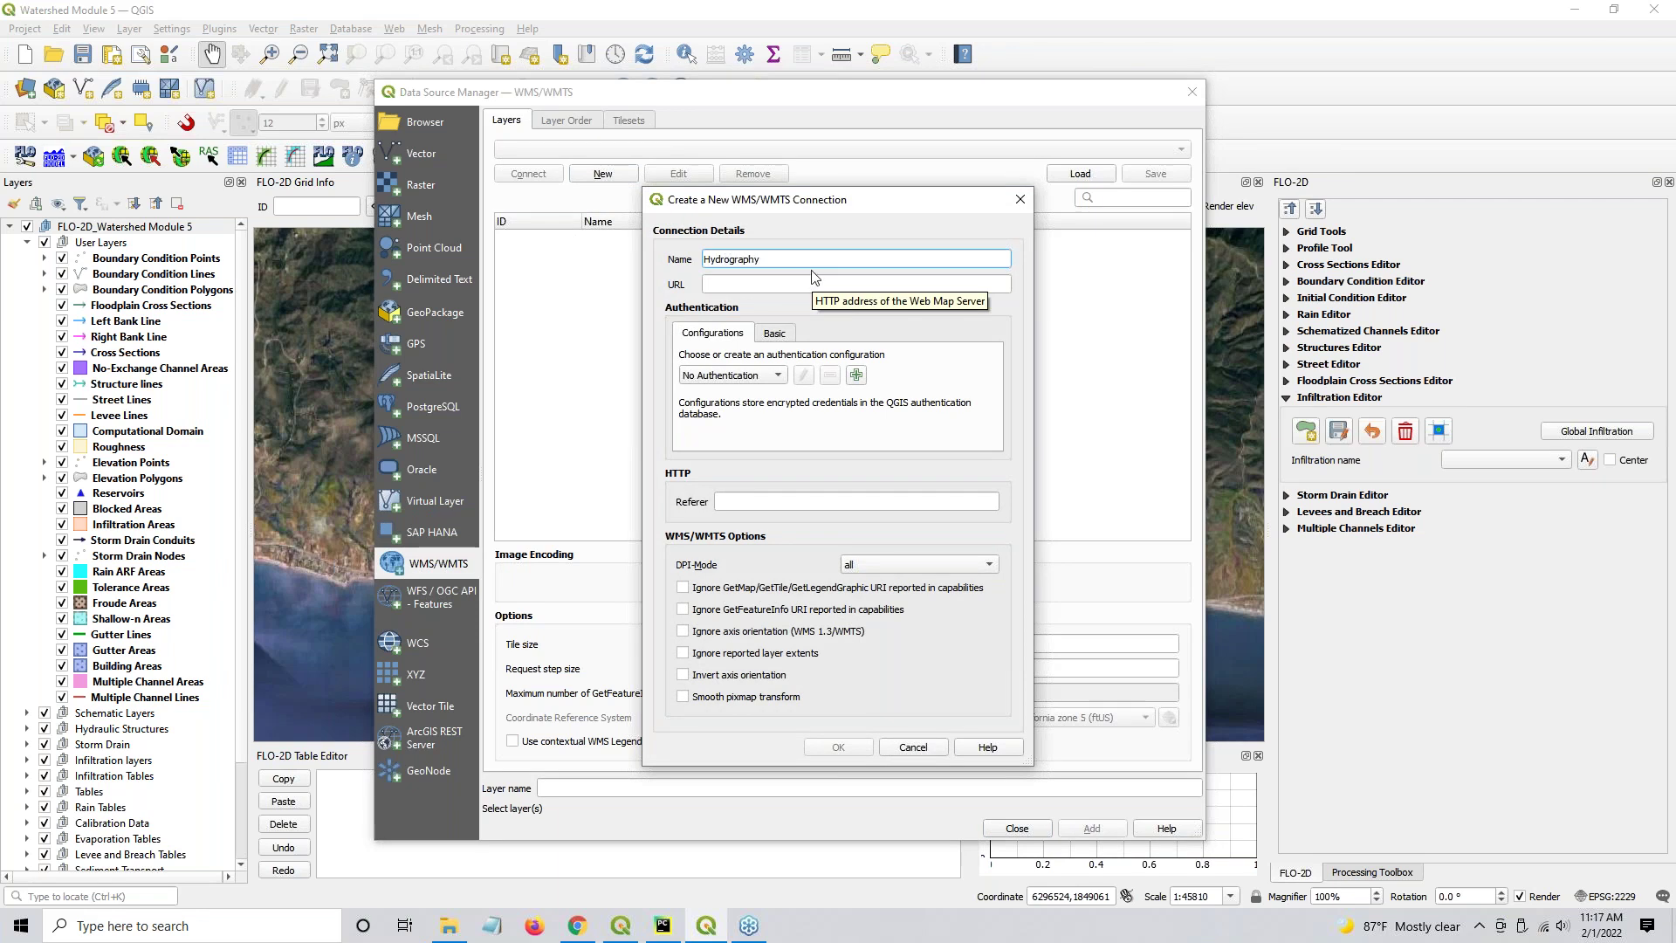
pyautogui.click(810, 281)
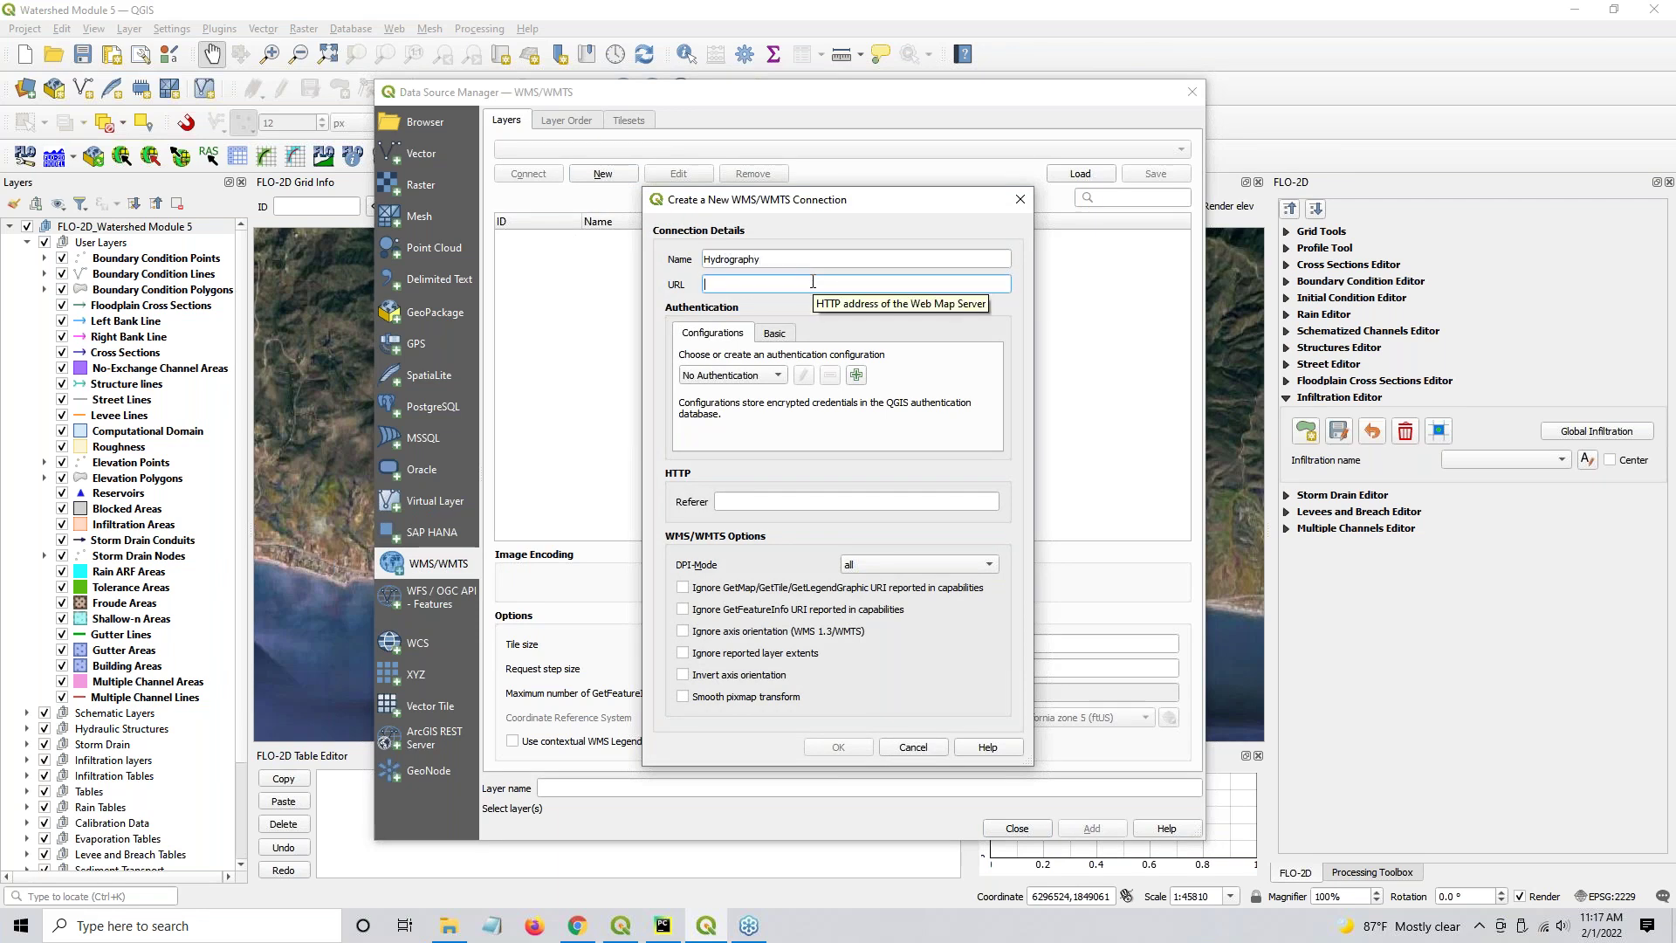
pyautogui.hotkey('ctrl', 'v')
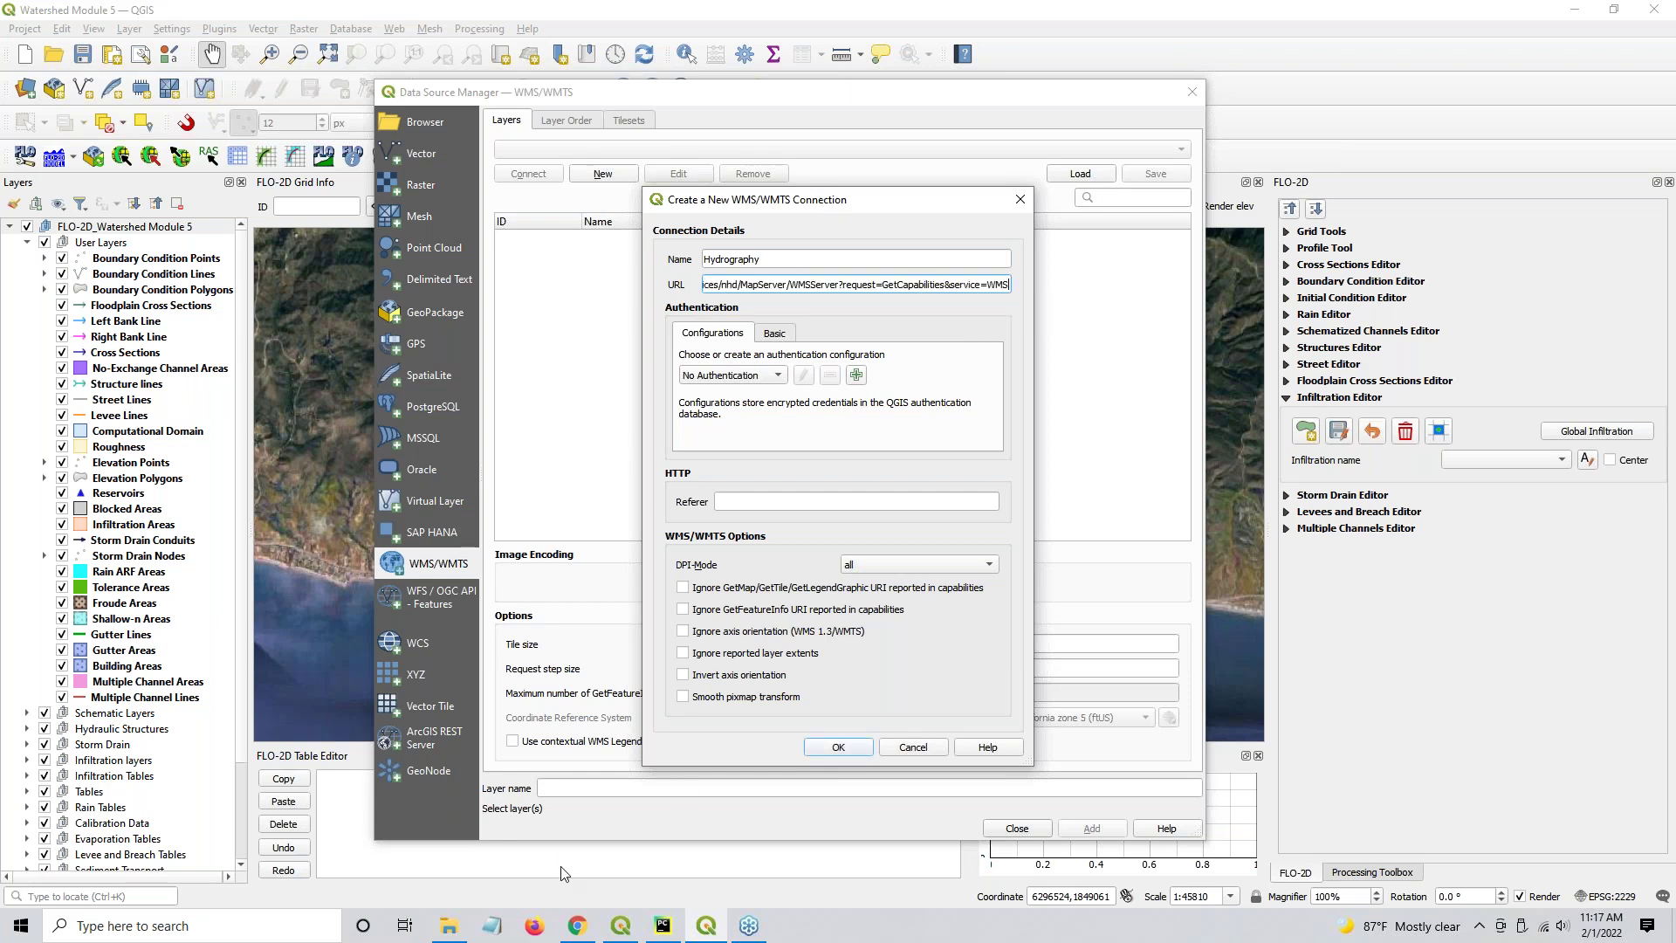
pyautogui.click(576, 923)
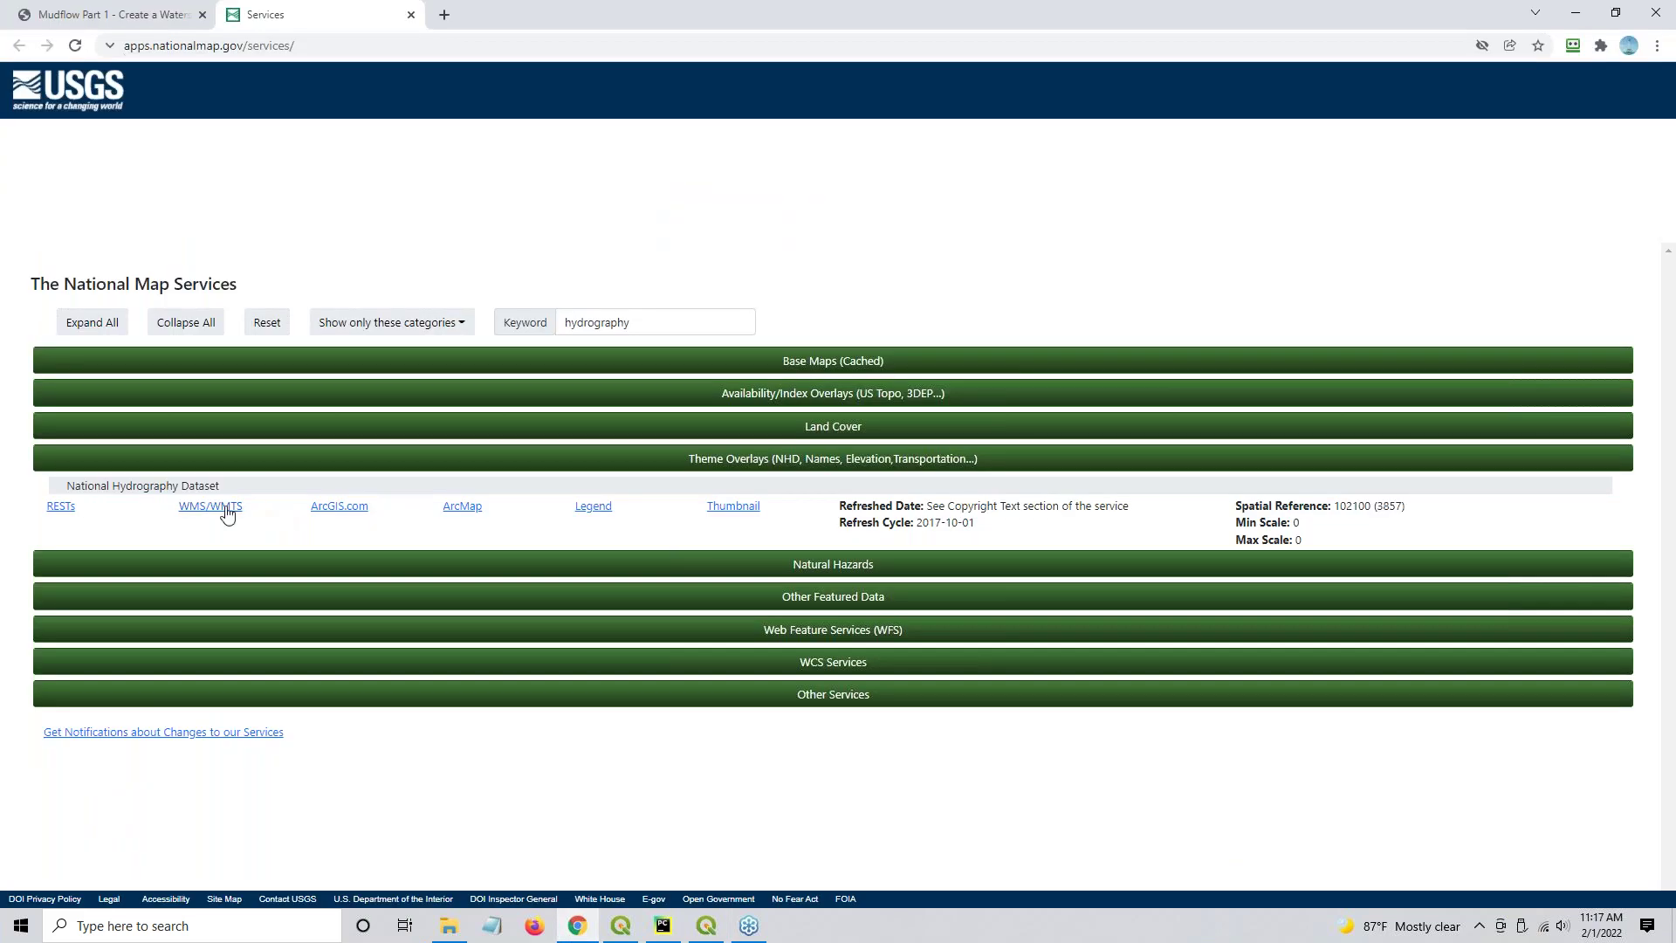
pyautogui.click(1582, 19)
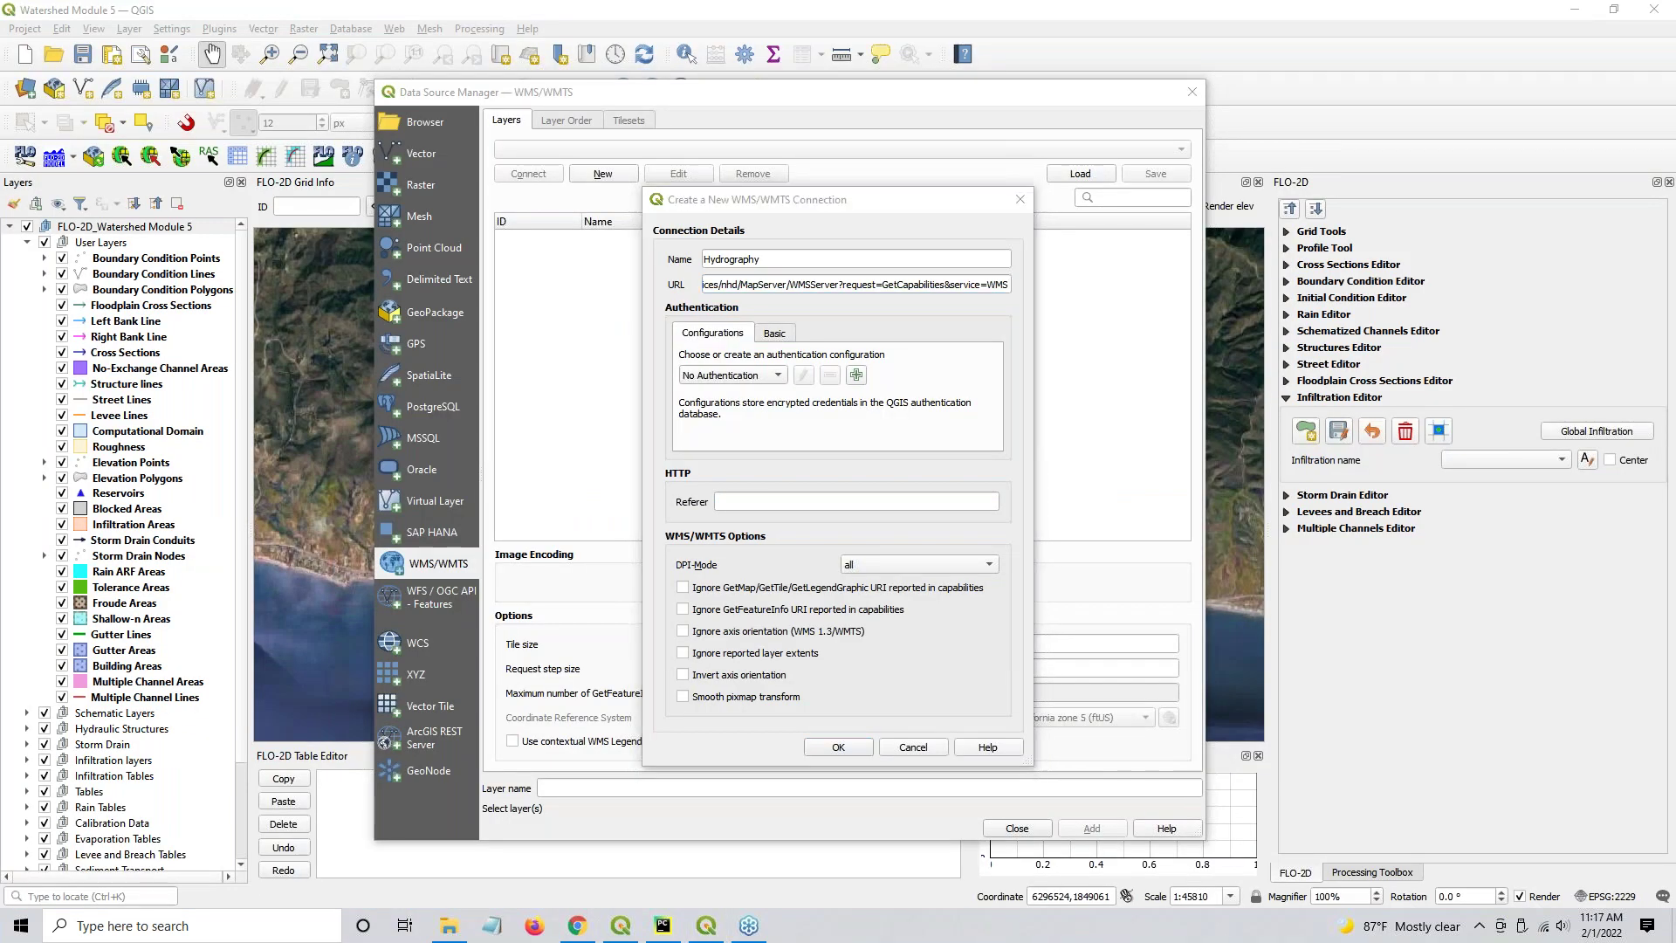
pyautogui.click(838, 748)
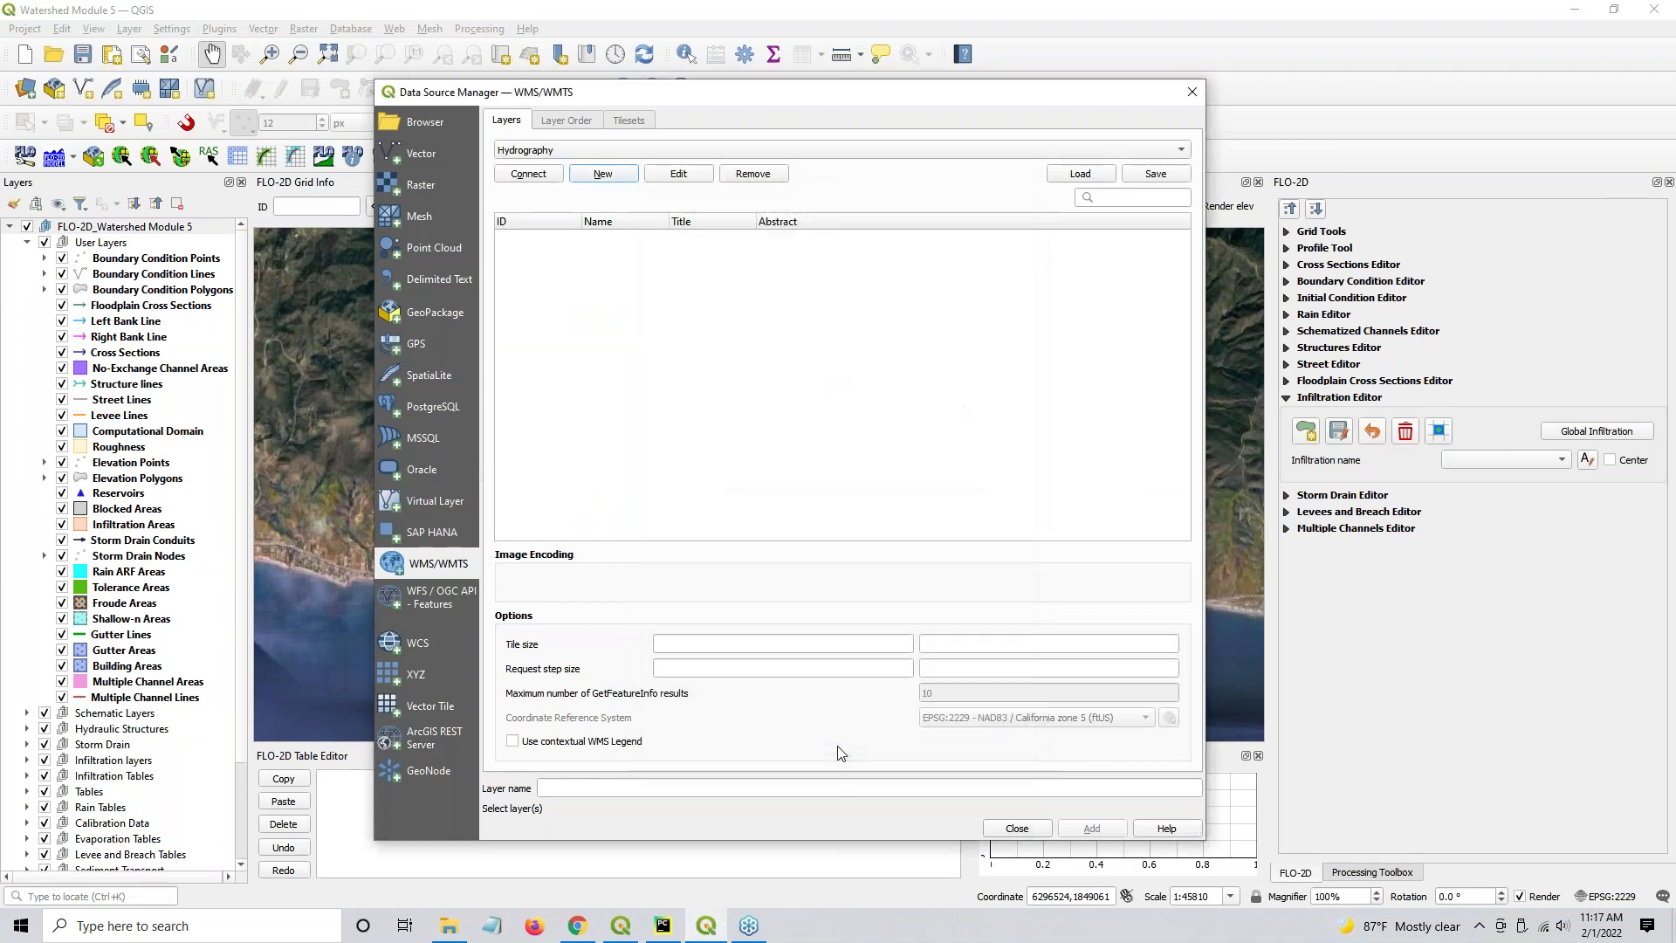
# Connect to the Hydrography service, select the layers from Flowline - Large Scale through Flow Direction, and set the image encoding to PNG
pyautogui.click(529, 173)
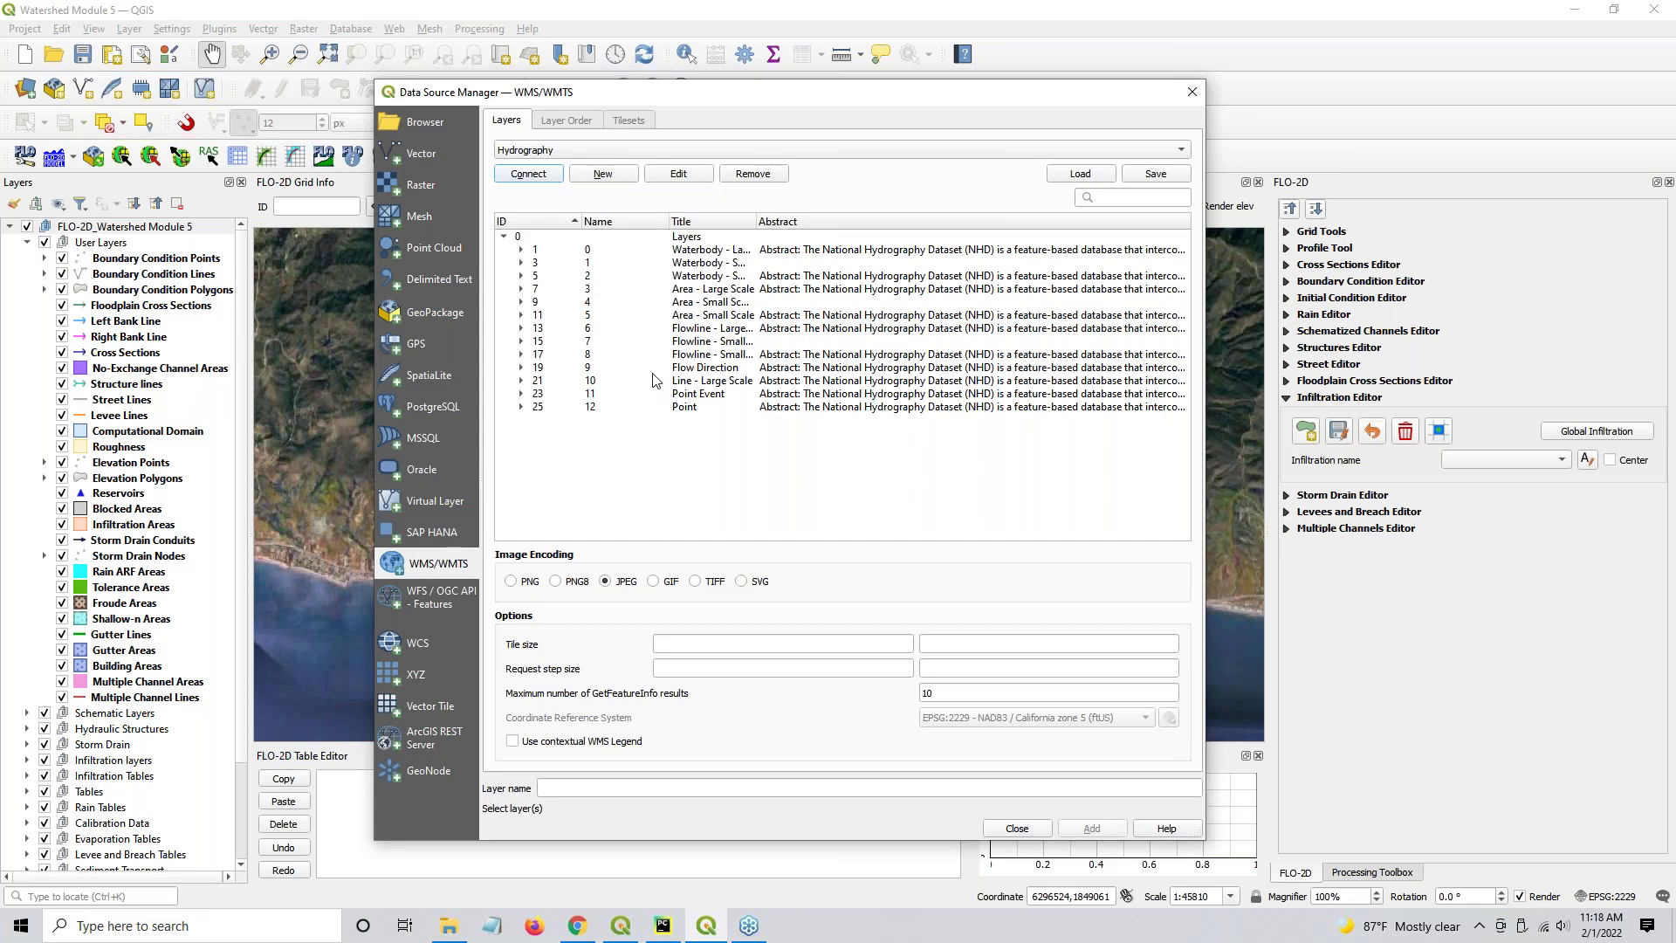
pyautogui.click(688, 331)
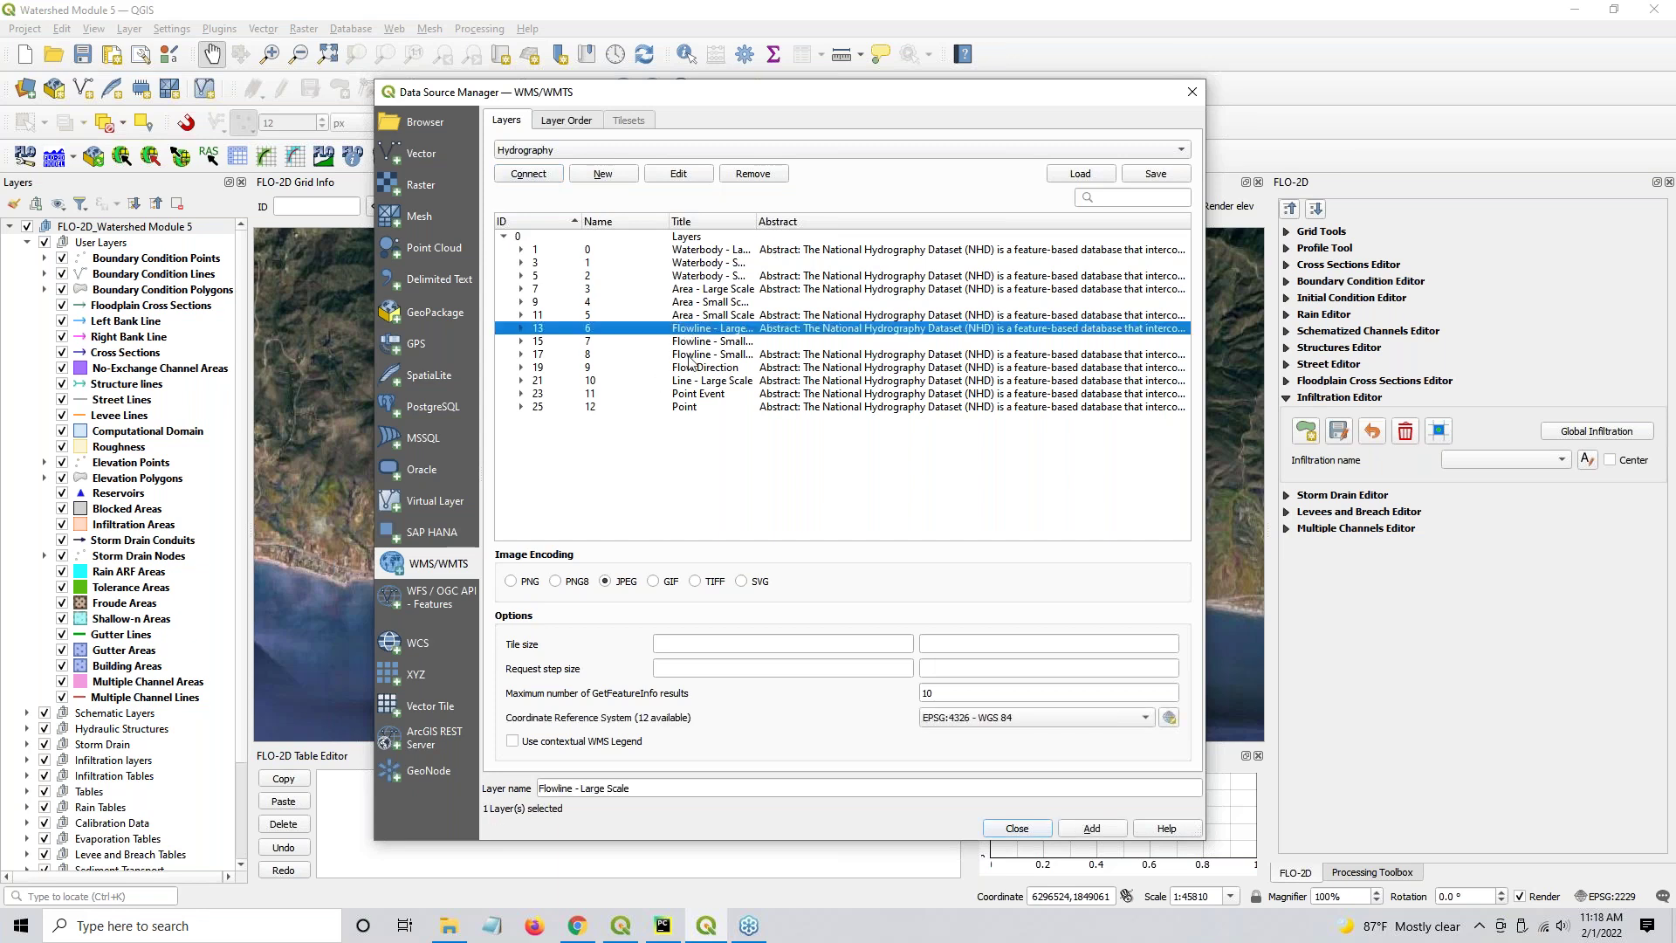
pyautogui.keyDown('shift'); pyautogui.click(689, 367); pyautogui.keyUp('shift')
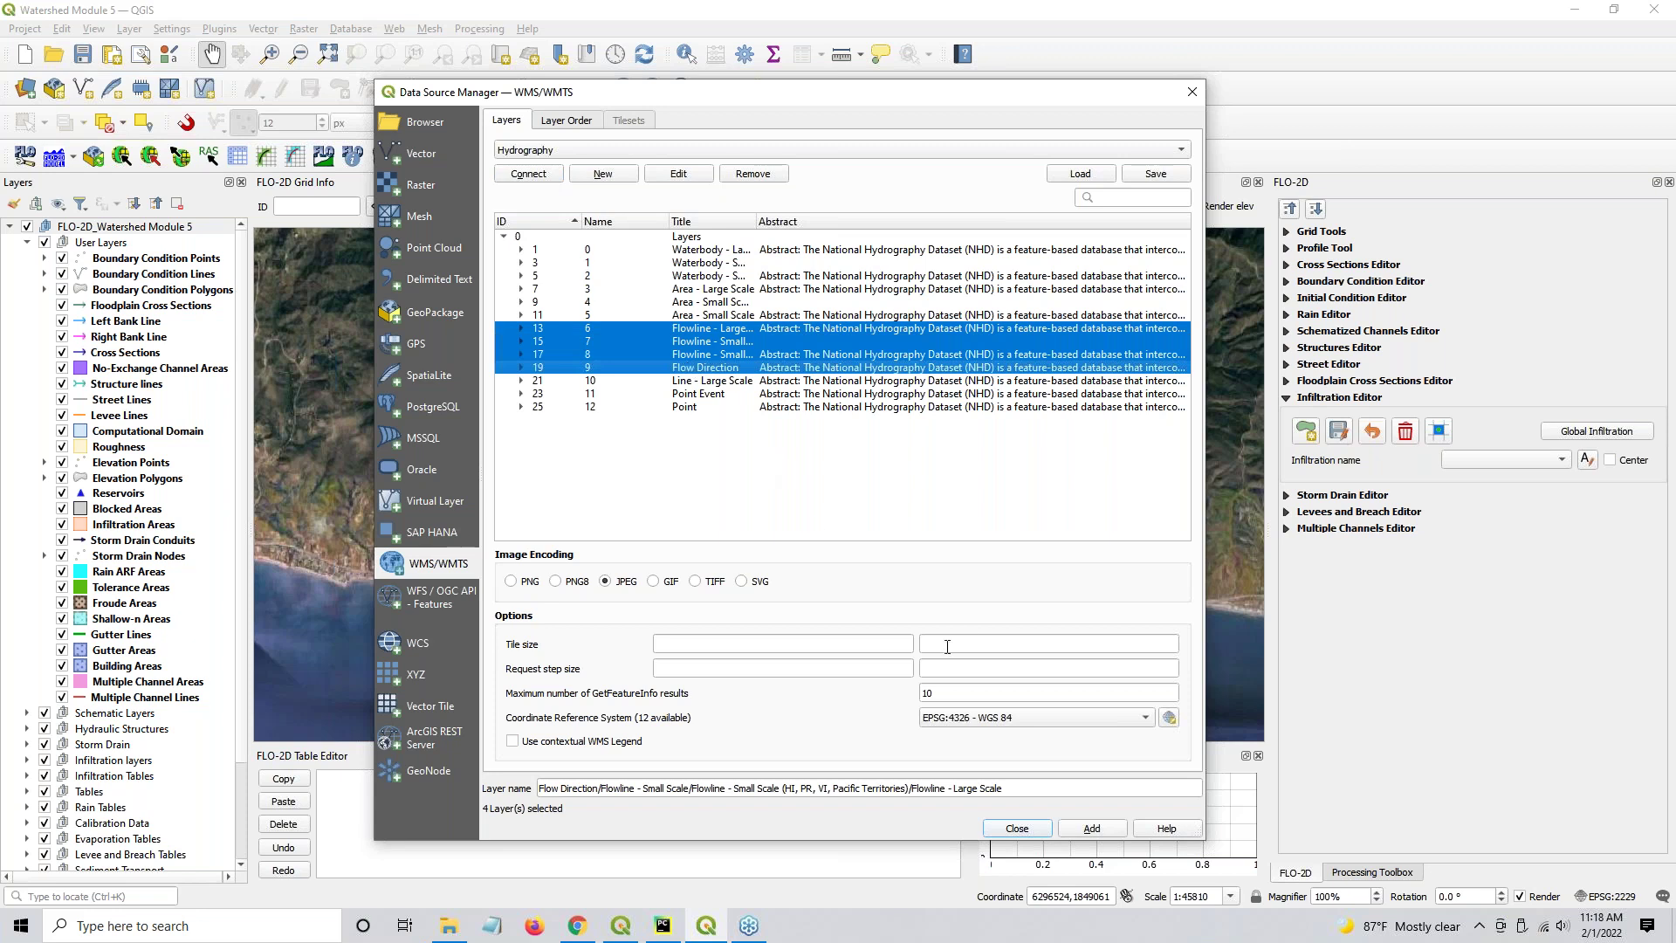
pyautogui.click(511, 581)
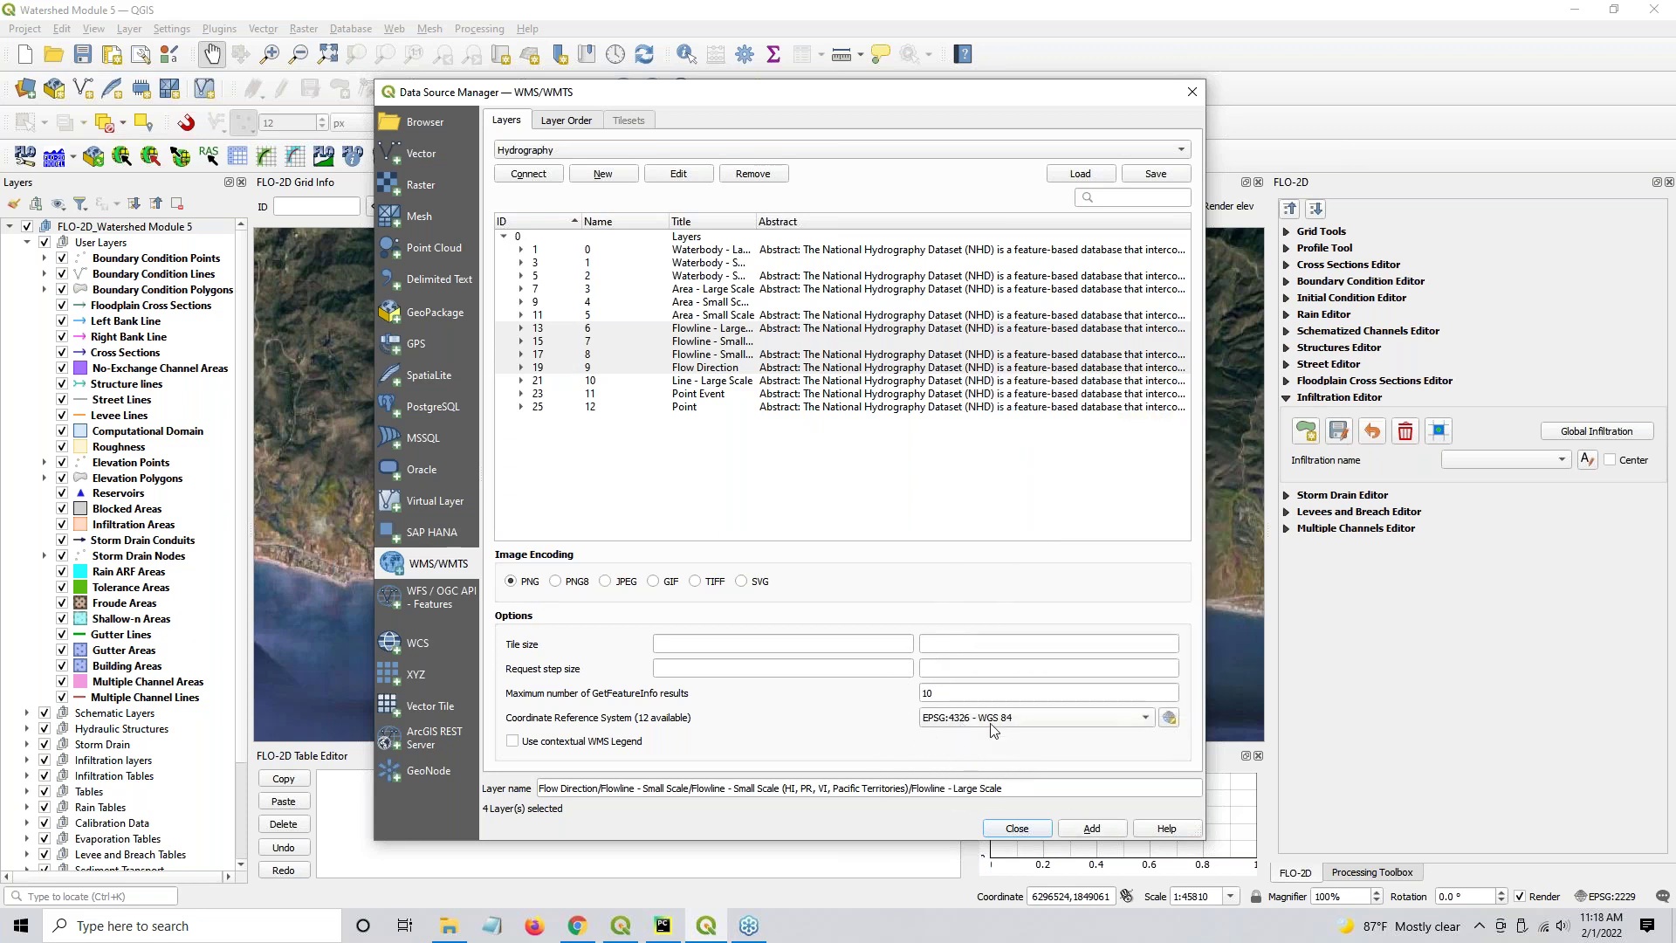
# Name the selected WMS layers Flow Line, add them to the project, and close the Data Source Manager
pyautogui.moveTo(1014, 786); pyautogui.dragTo(345, 780)
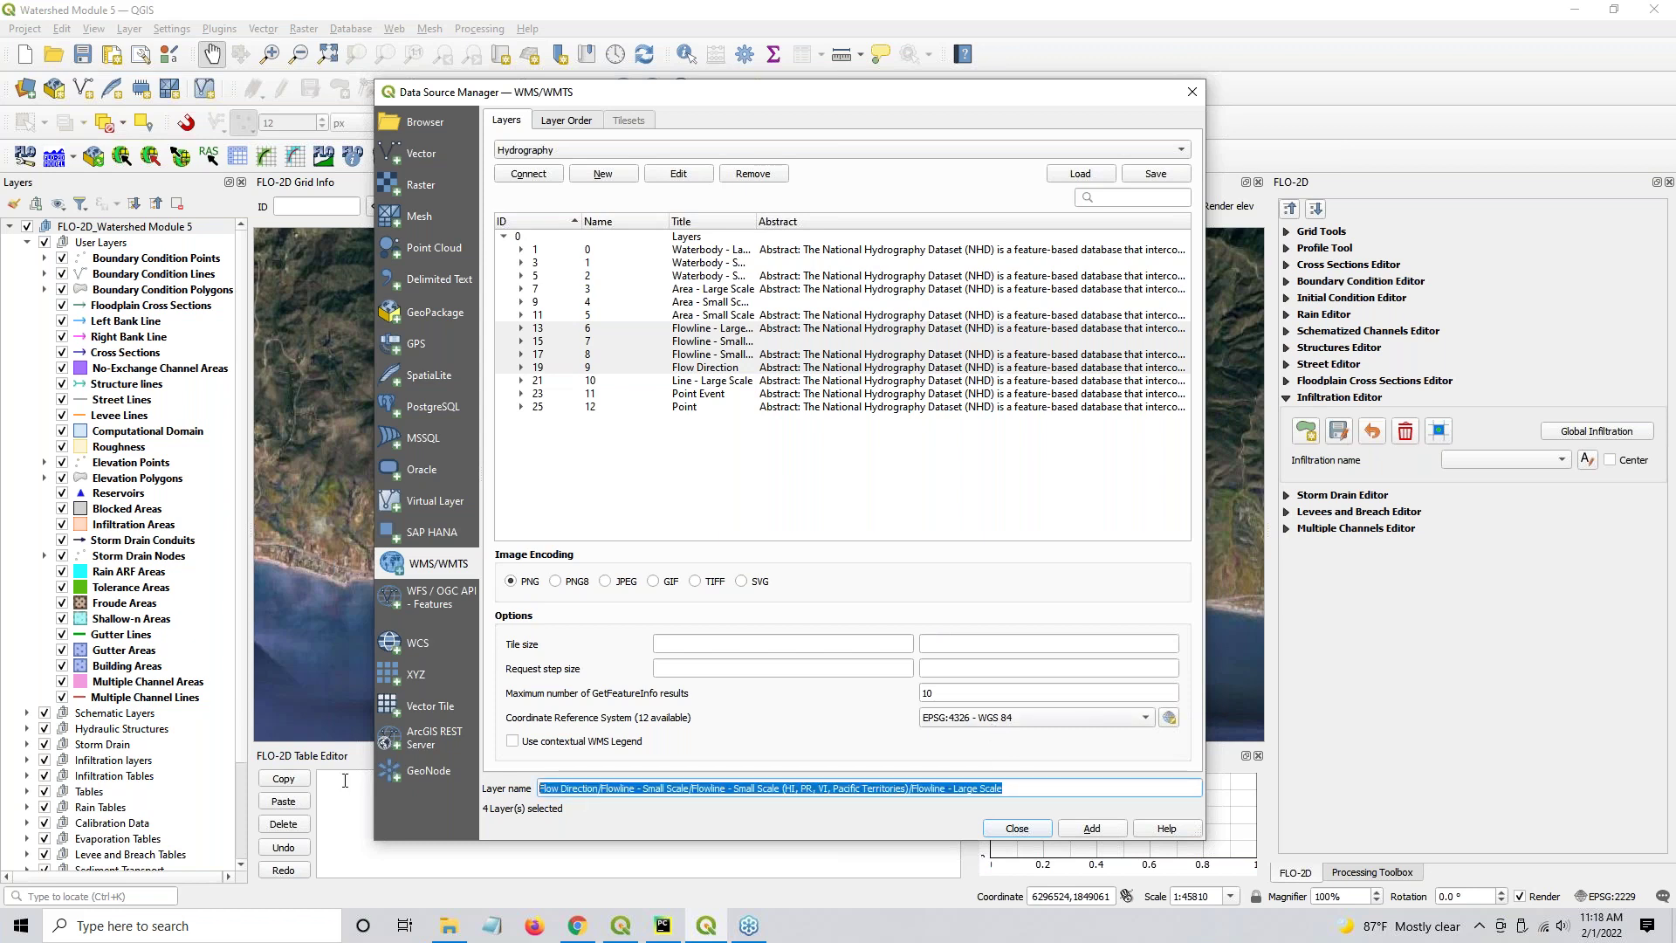
pyautogui.write('Flow Line')
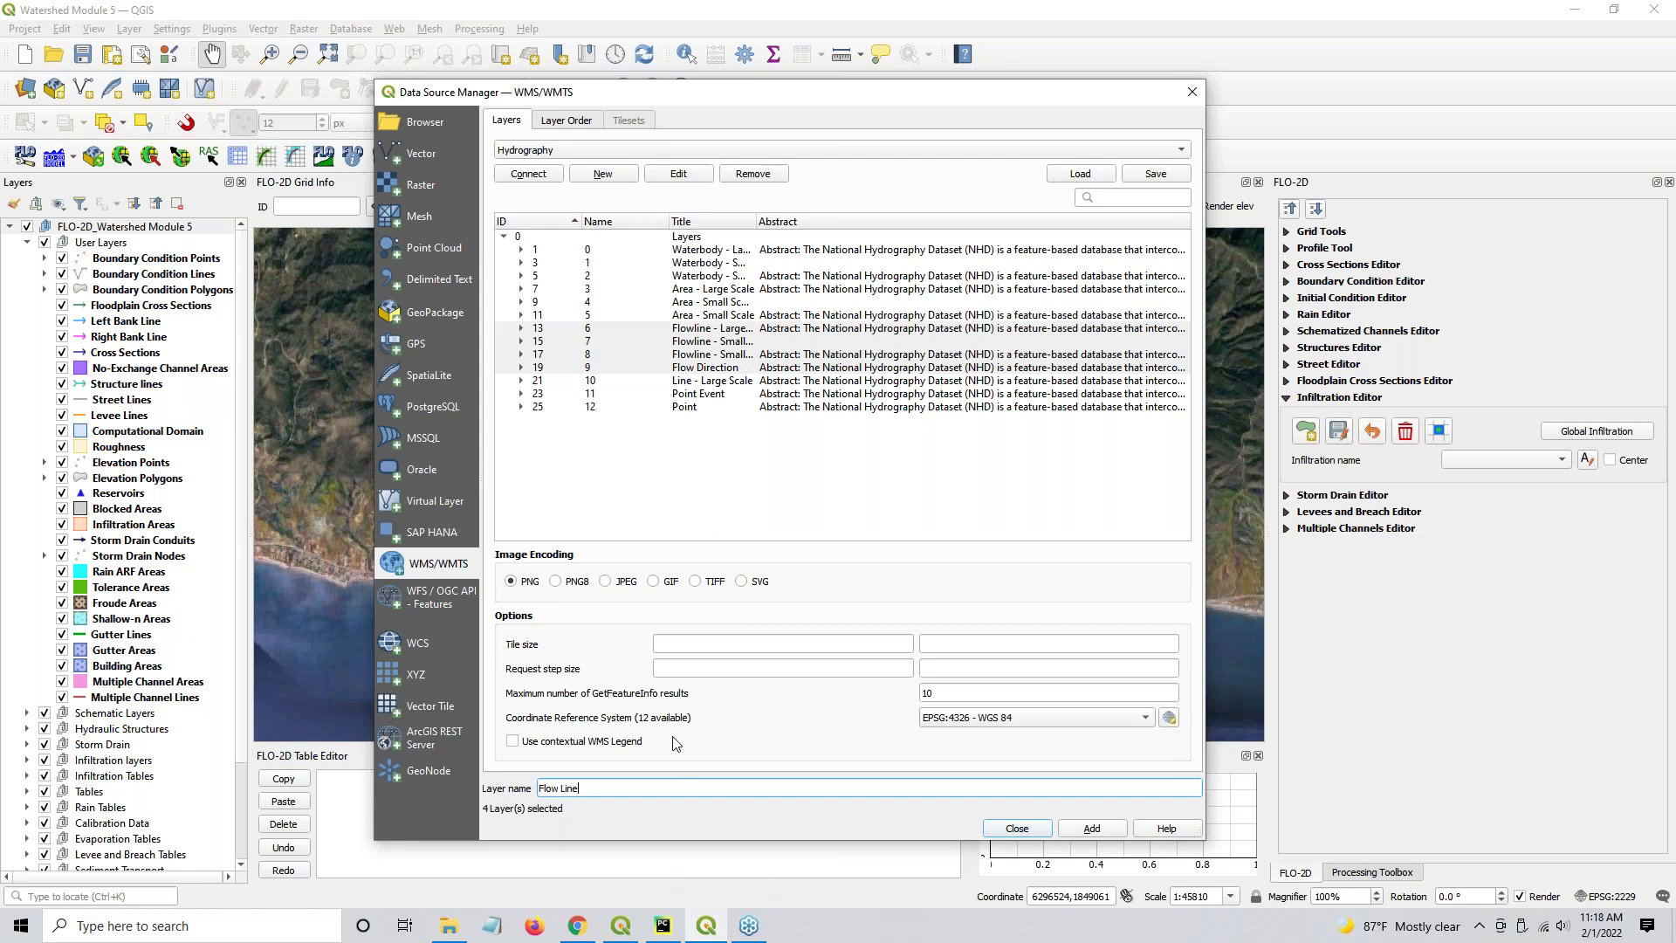
pyautogui.click(1092, 829)
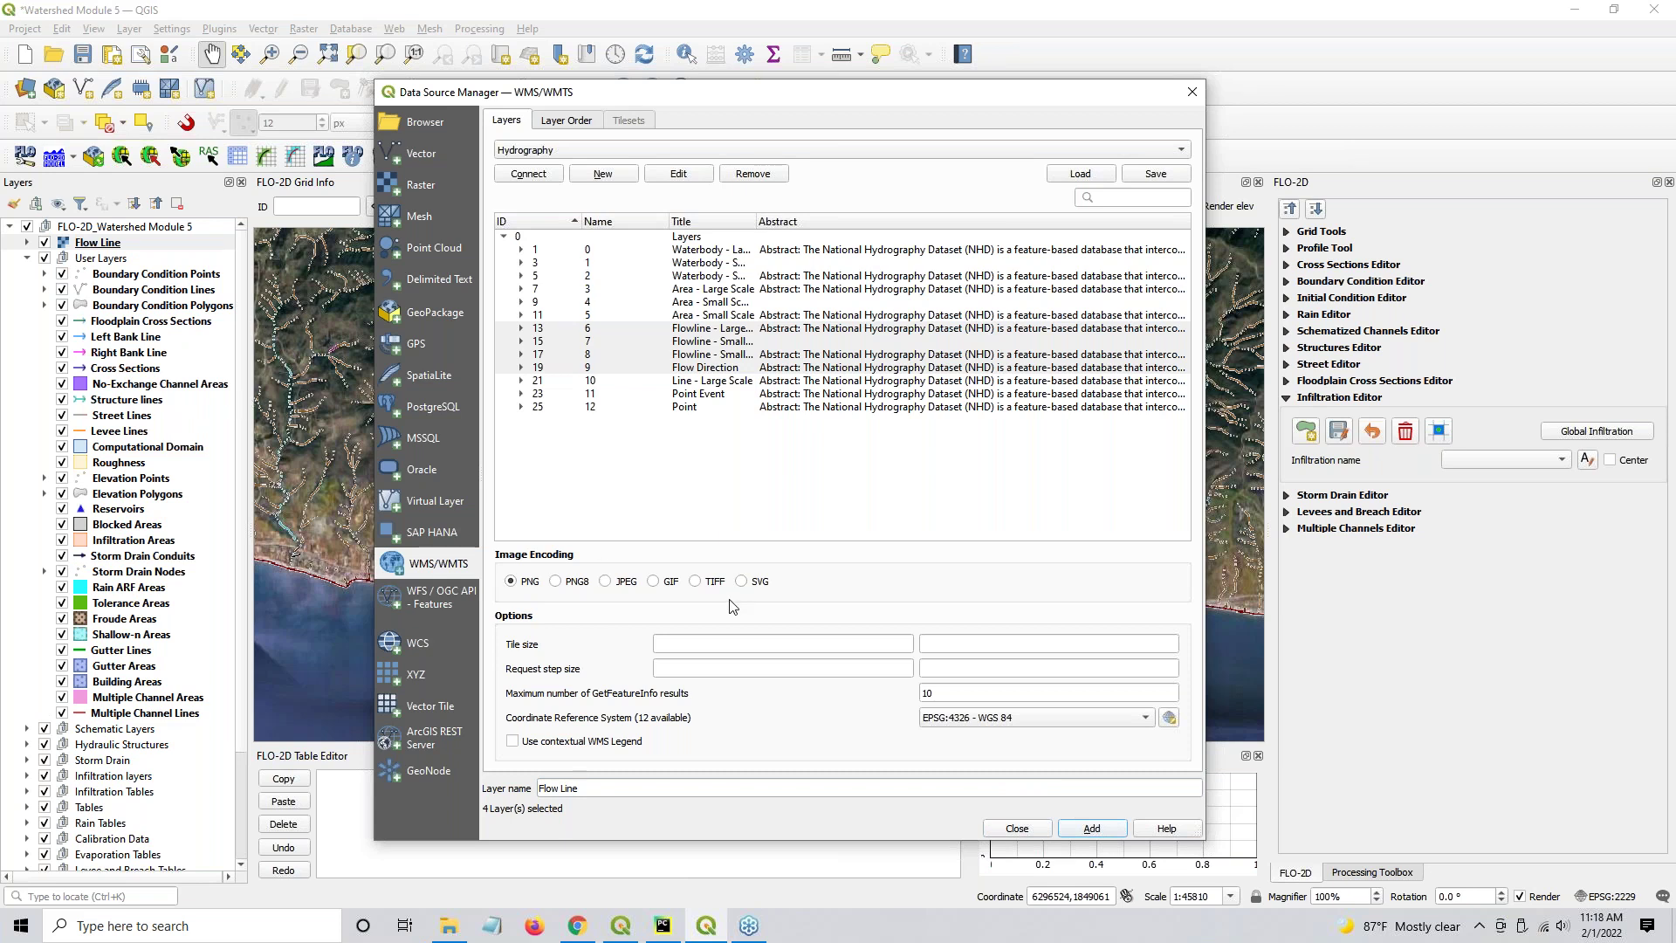
pyautogui.click(1018, 828)
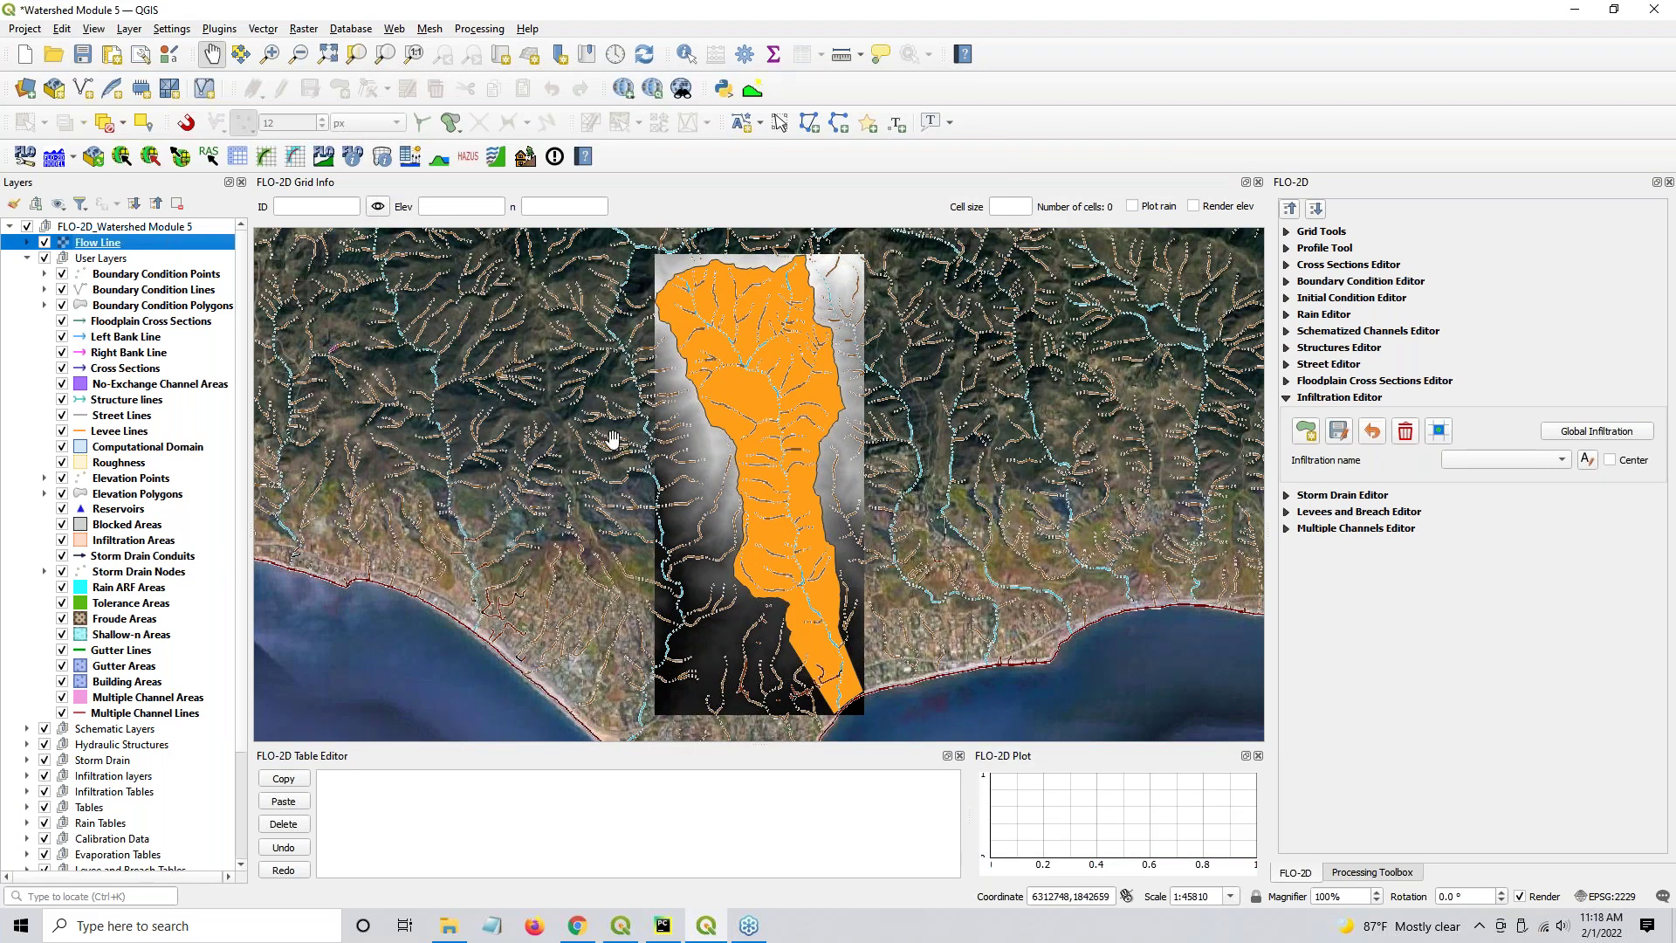
# Check the symbology and transparency settings of the Flow Line layer
pyautogui.doubleClick(88, 243)
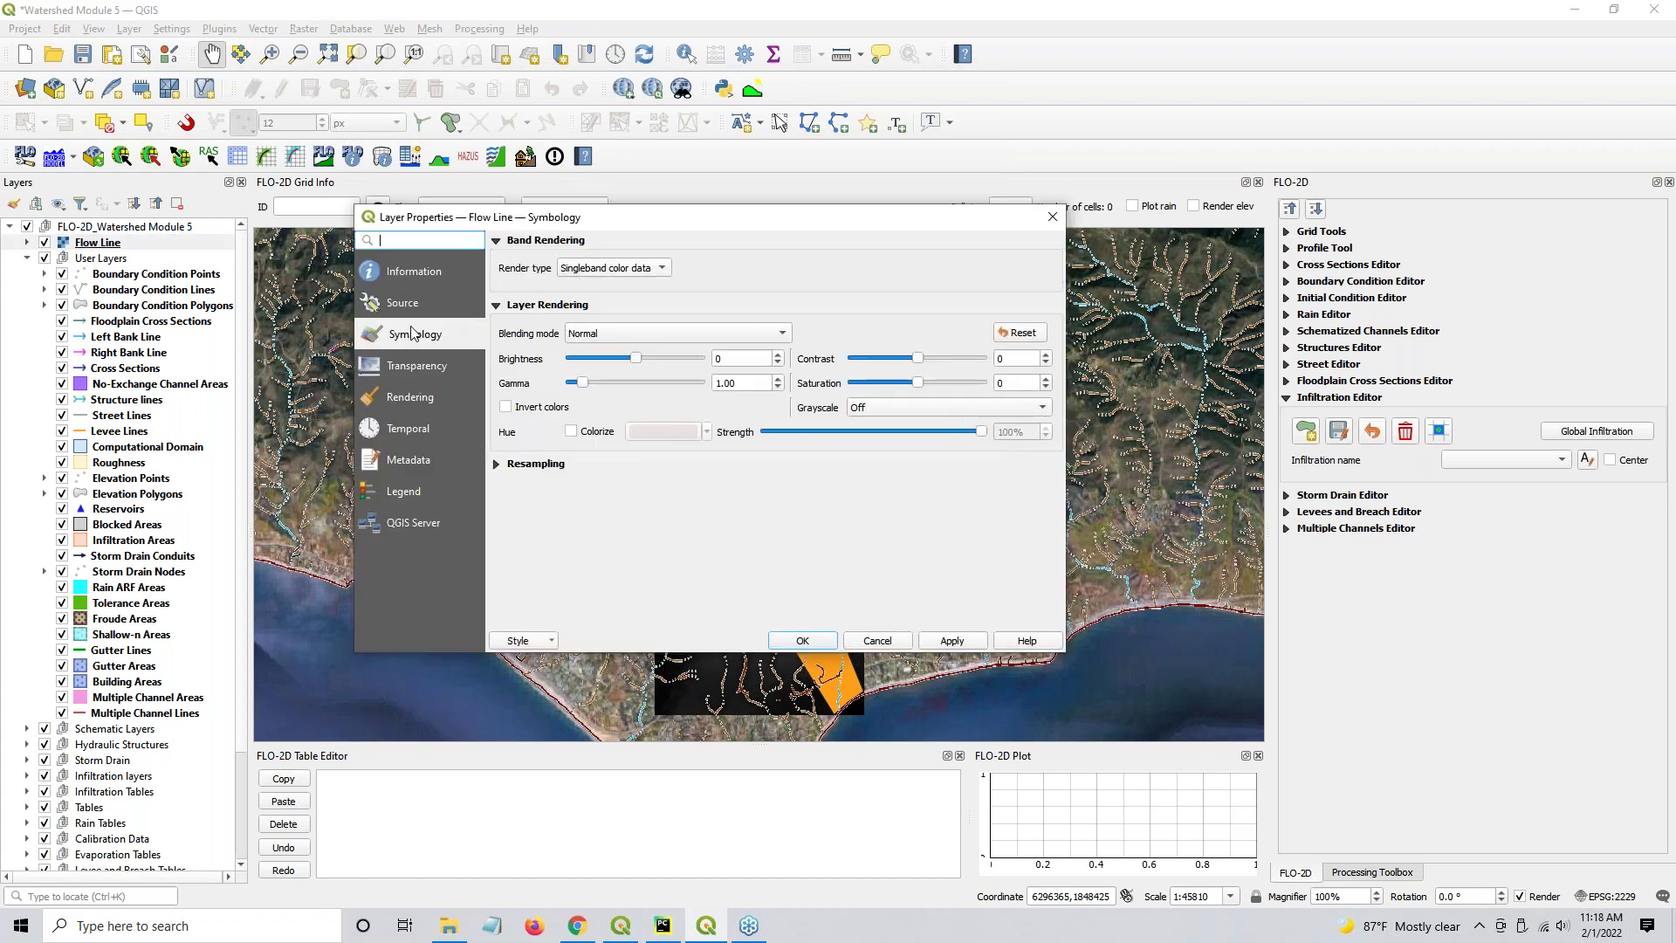
pyautogui.click(409, 370)
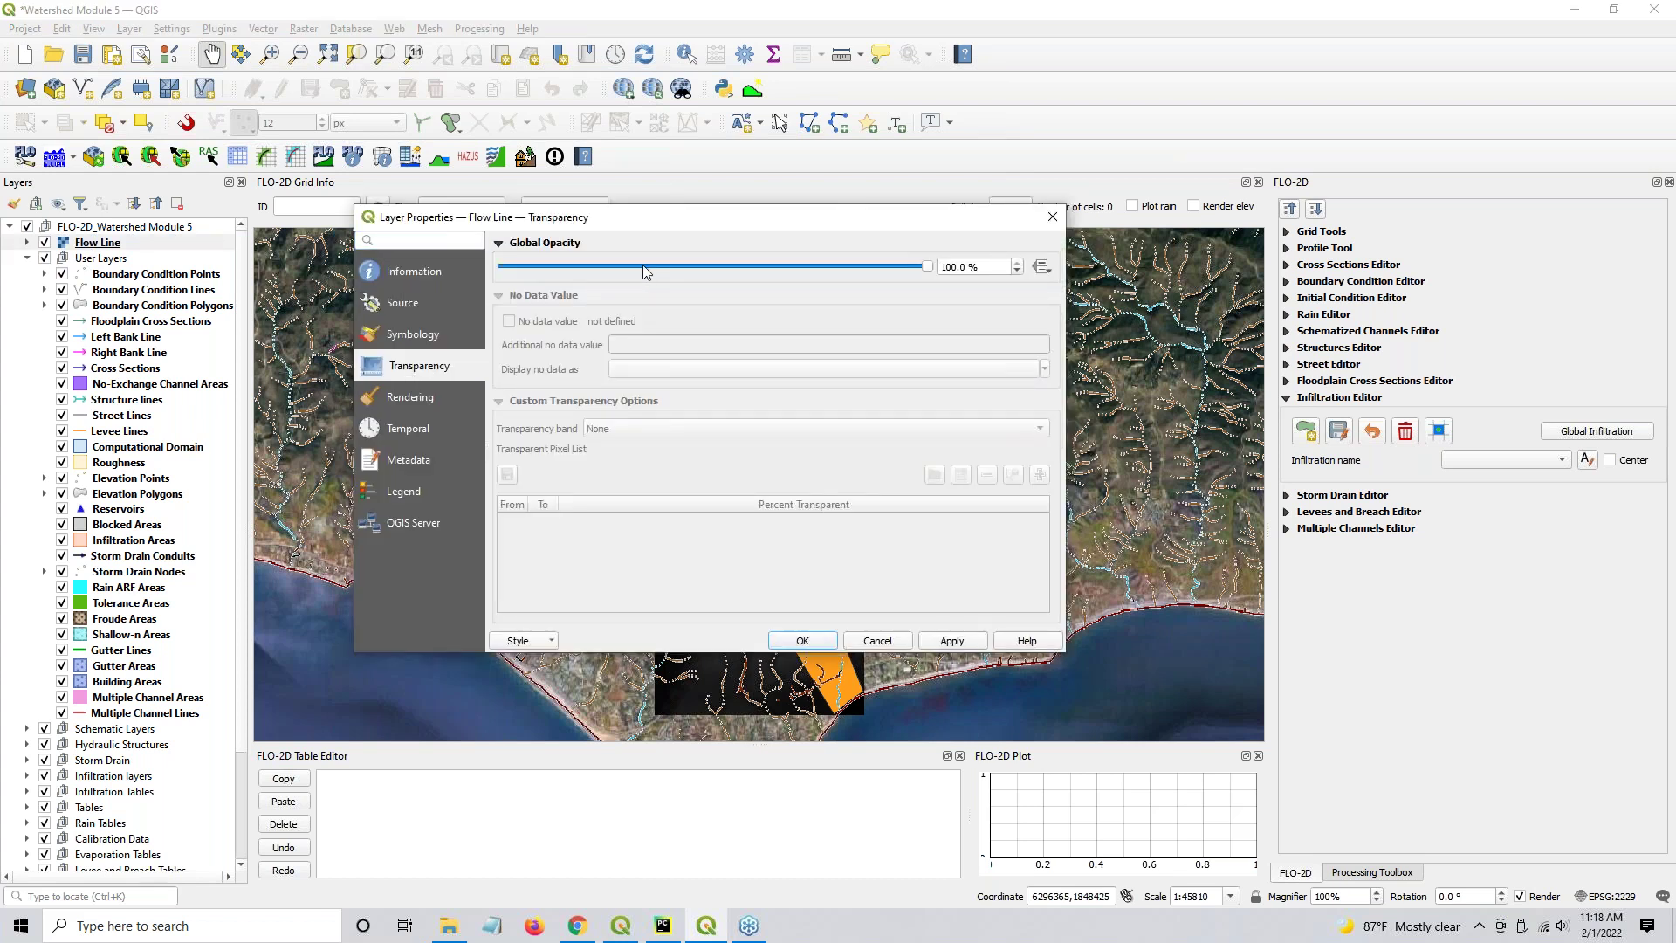
pyautogui.click(805, 641)
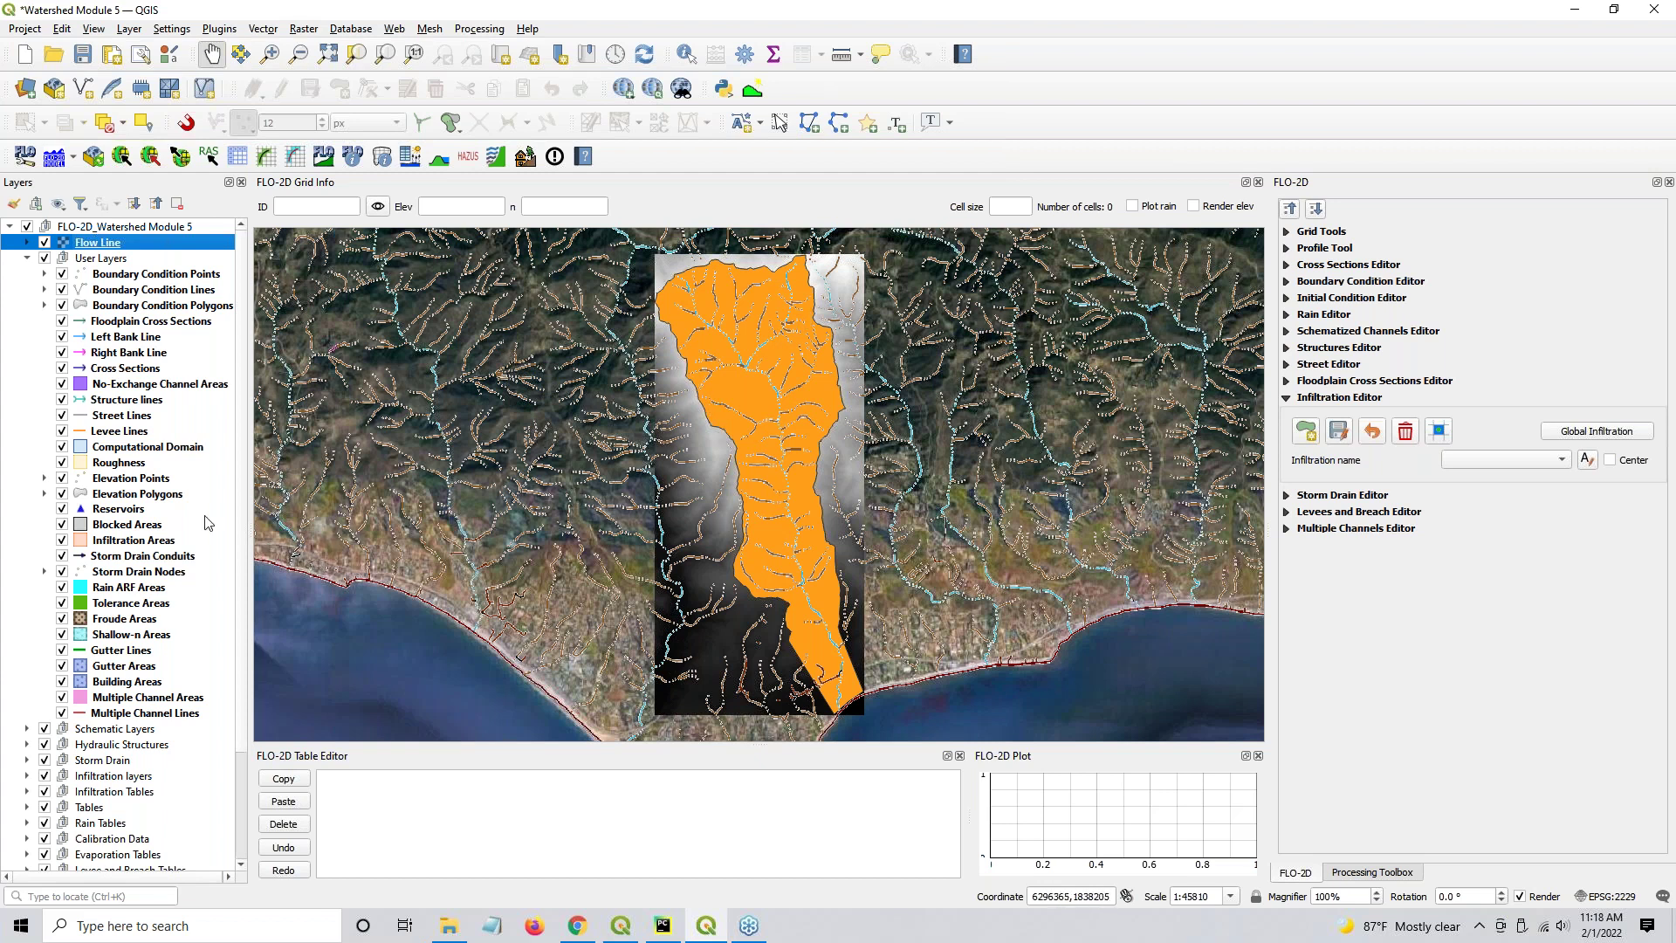
# Move the Flow Line layer out of the FLO-2D_Watershed Module 5 group and place it directly above the AOI layer
pyautogui.moveTo(88, 244); pyautogui.dragTo(17, 329)
pyautogui.scroll(-5, 102, 683)
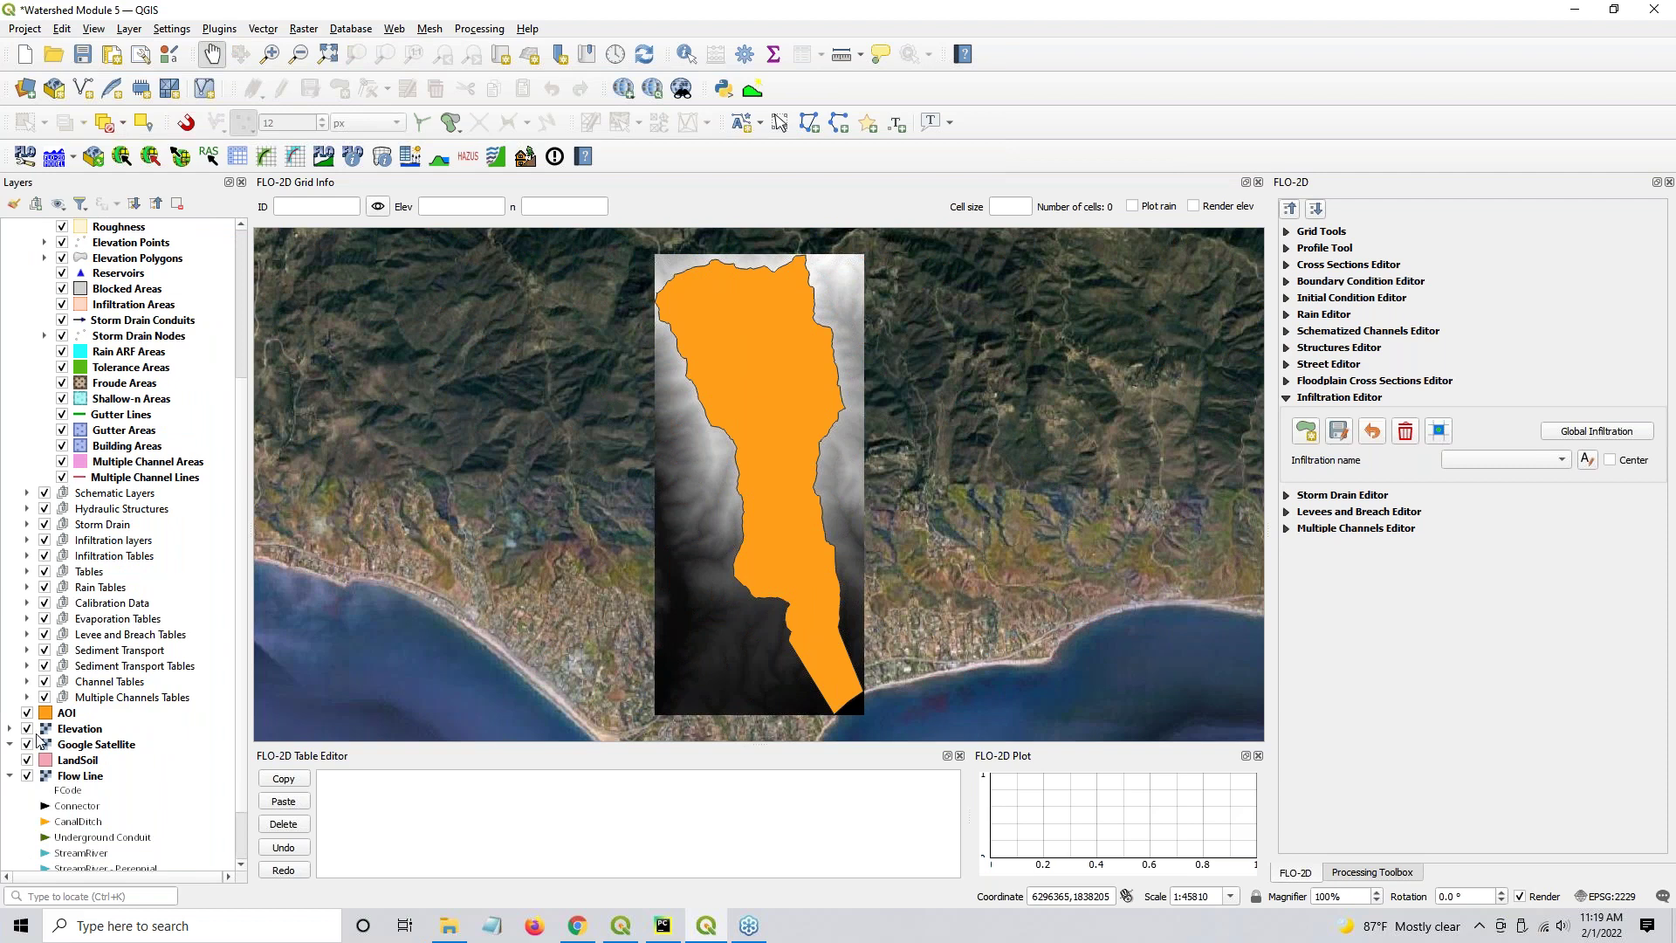
pyautogui.moveTo(74, 779); pyautogui.dragTo(107, 714)
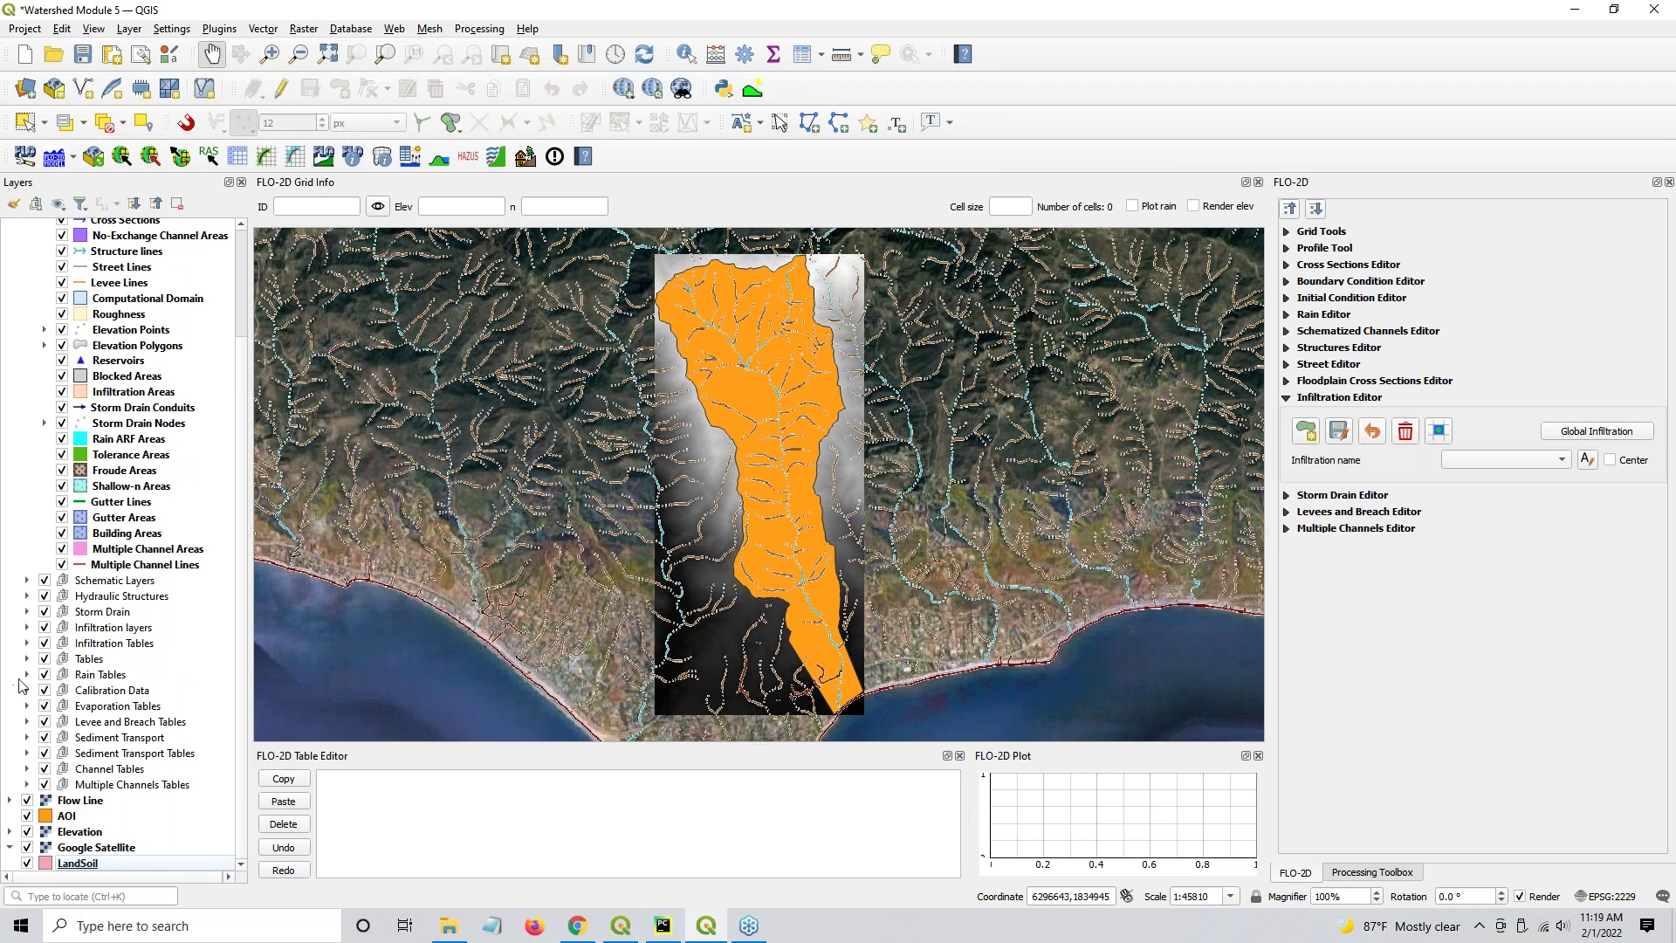
# Render the Elevation layer as a hillshade with a Z factor of 2 and apply the symbology
pyautogui.doubleClick(81, 834)
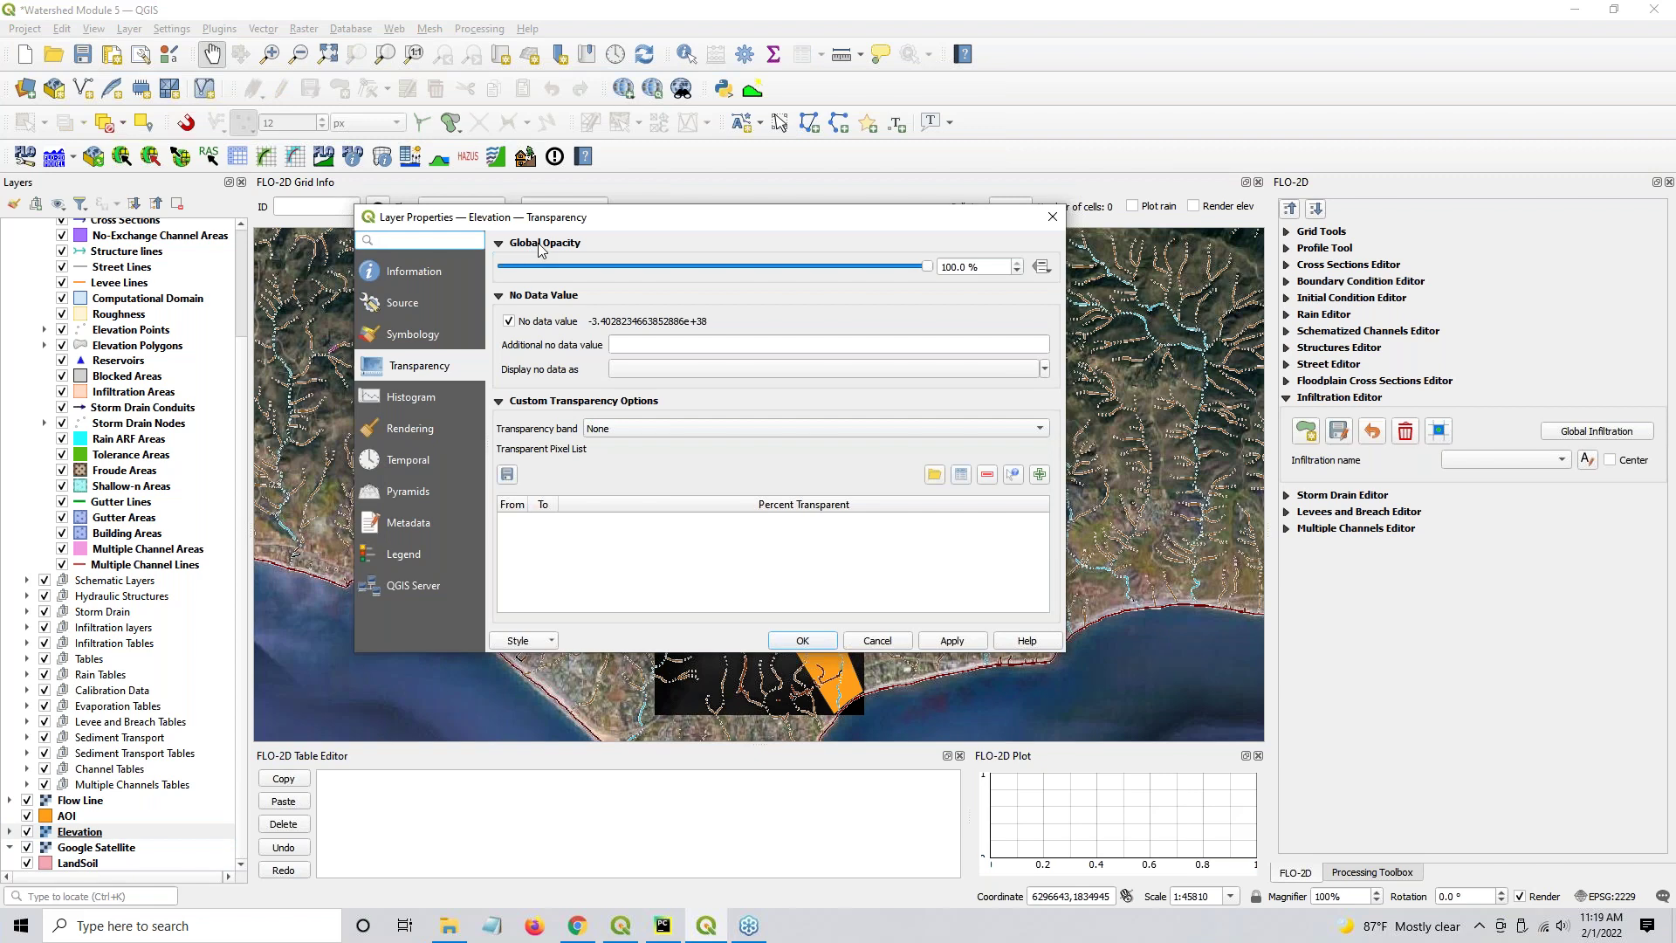
pyautogui.click(407, 338)
pyautogui.click(661, 268)
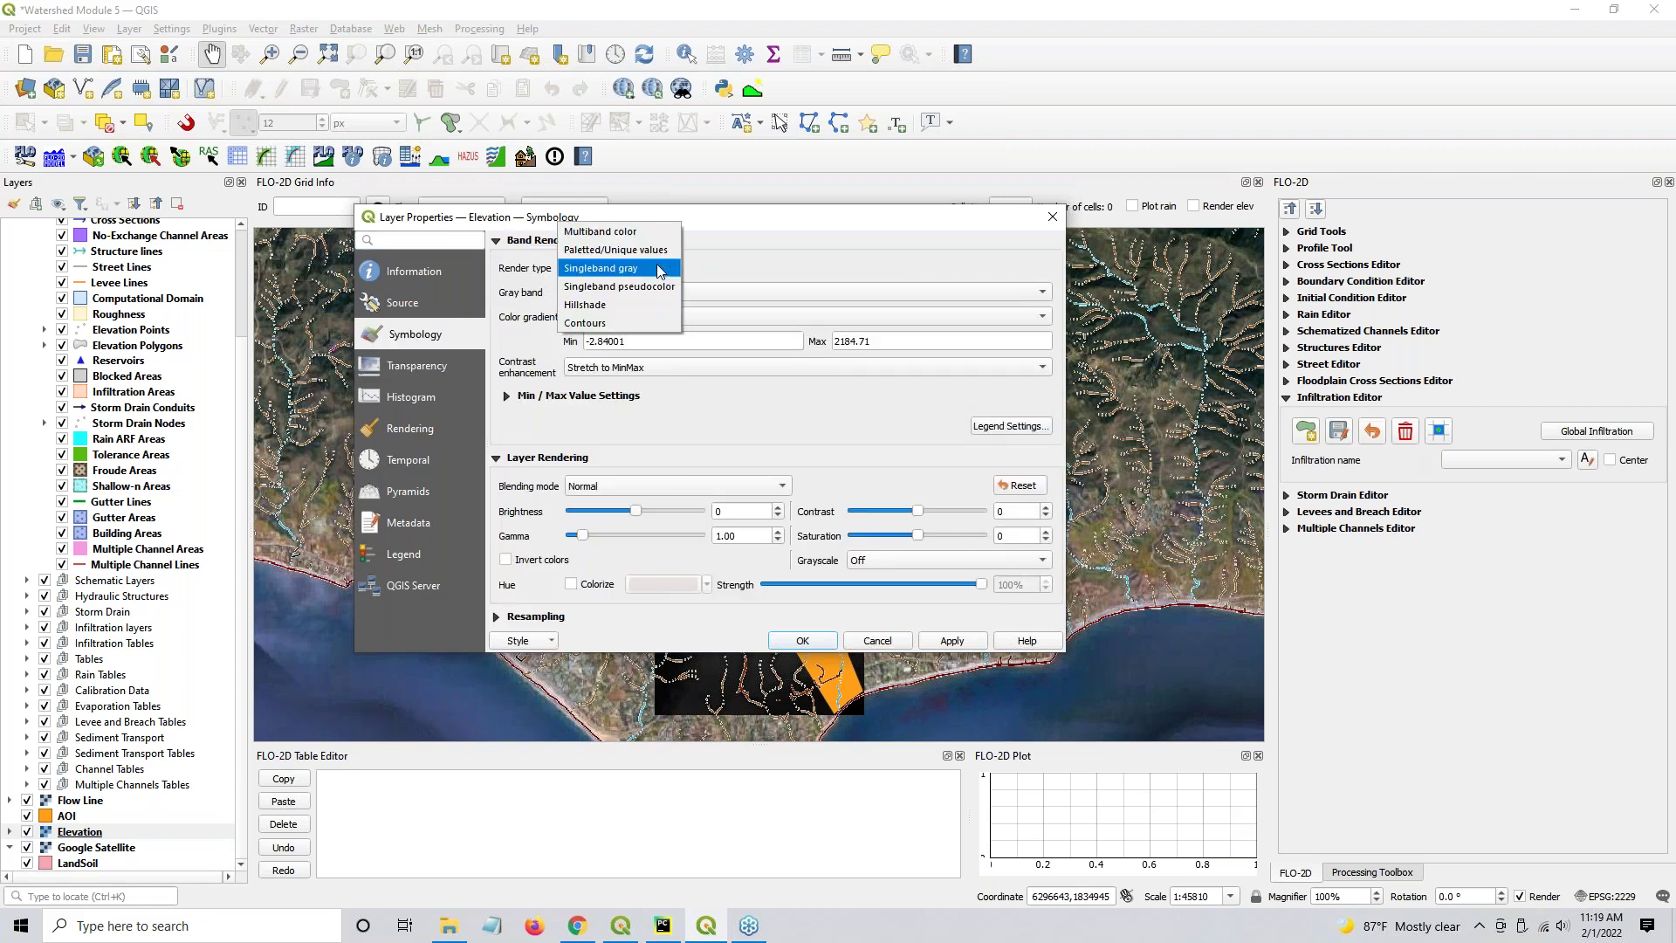
pyautogui.click(620, 304)
pyautogui.moveTo(625, 415); pyautogui.dragTo(493, 405)
pyautogui.write('2')
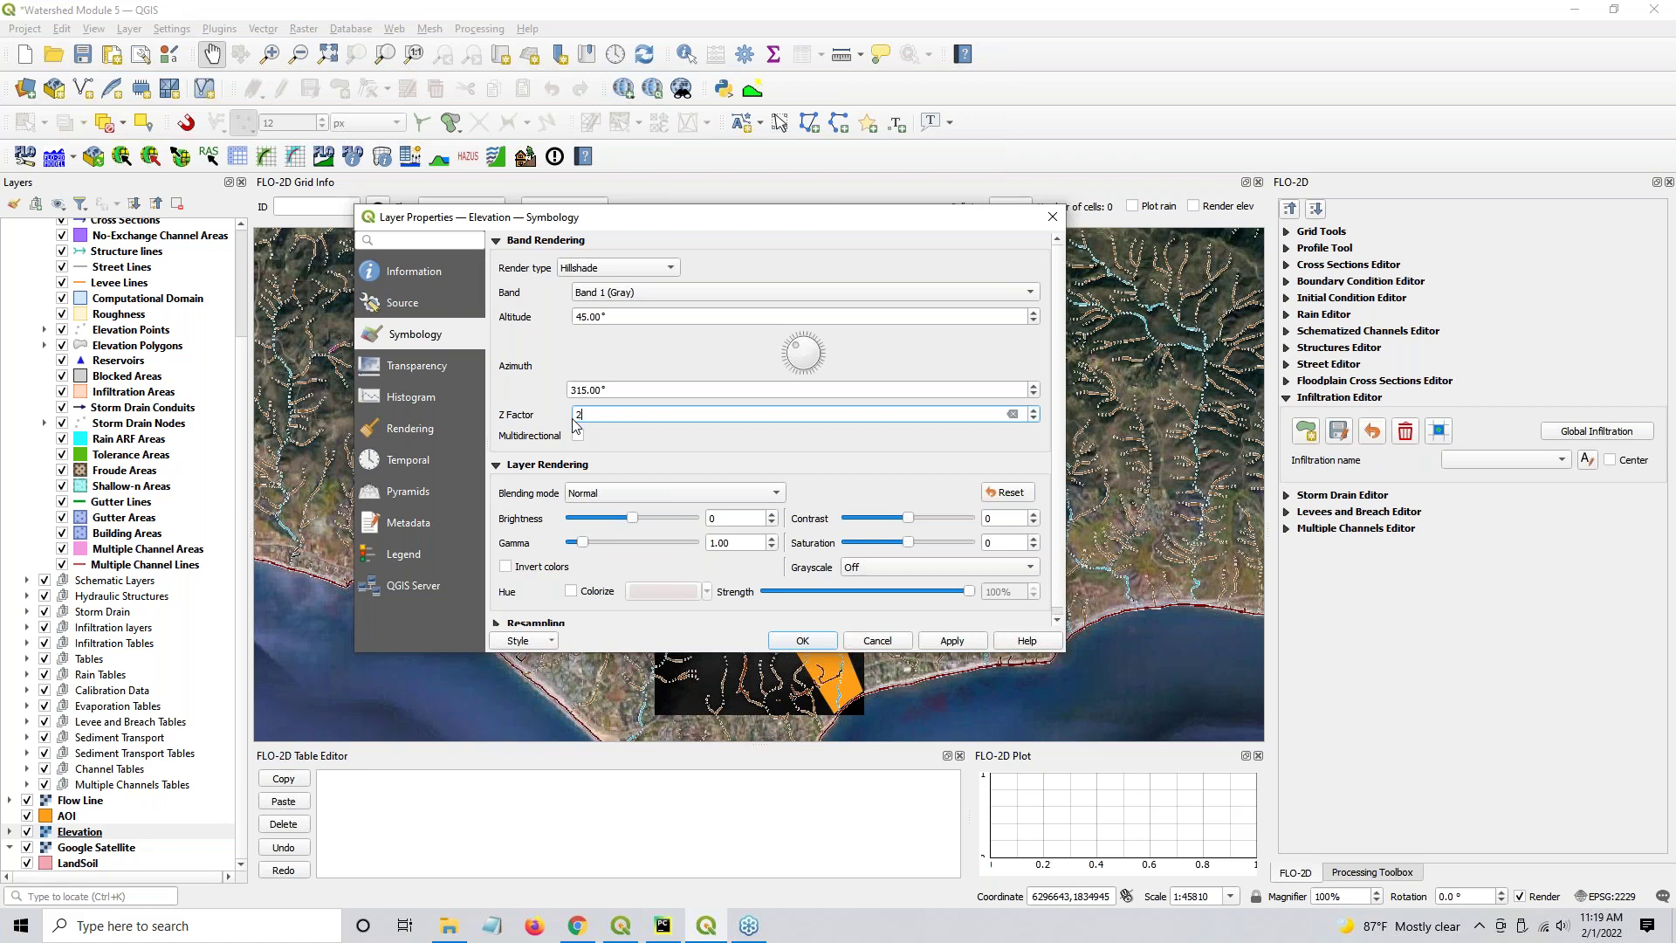
pyautogui.click(951, 642)
pyautogui.click(806, 641)
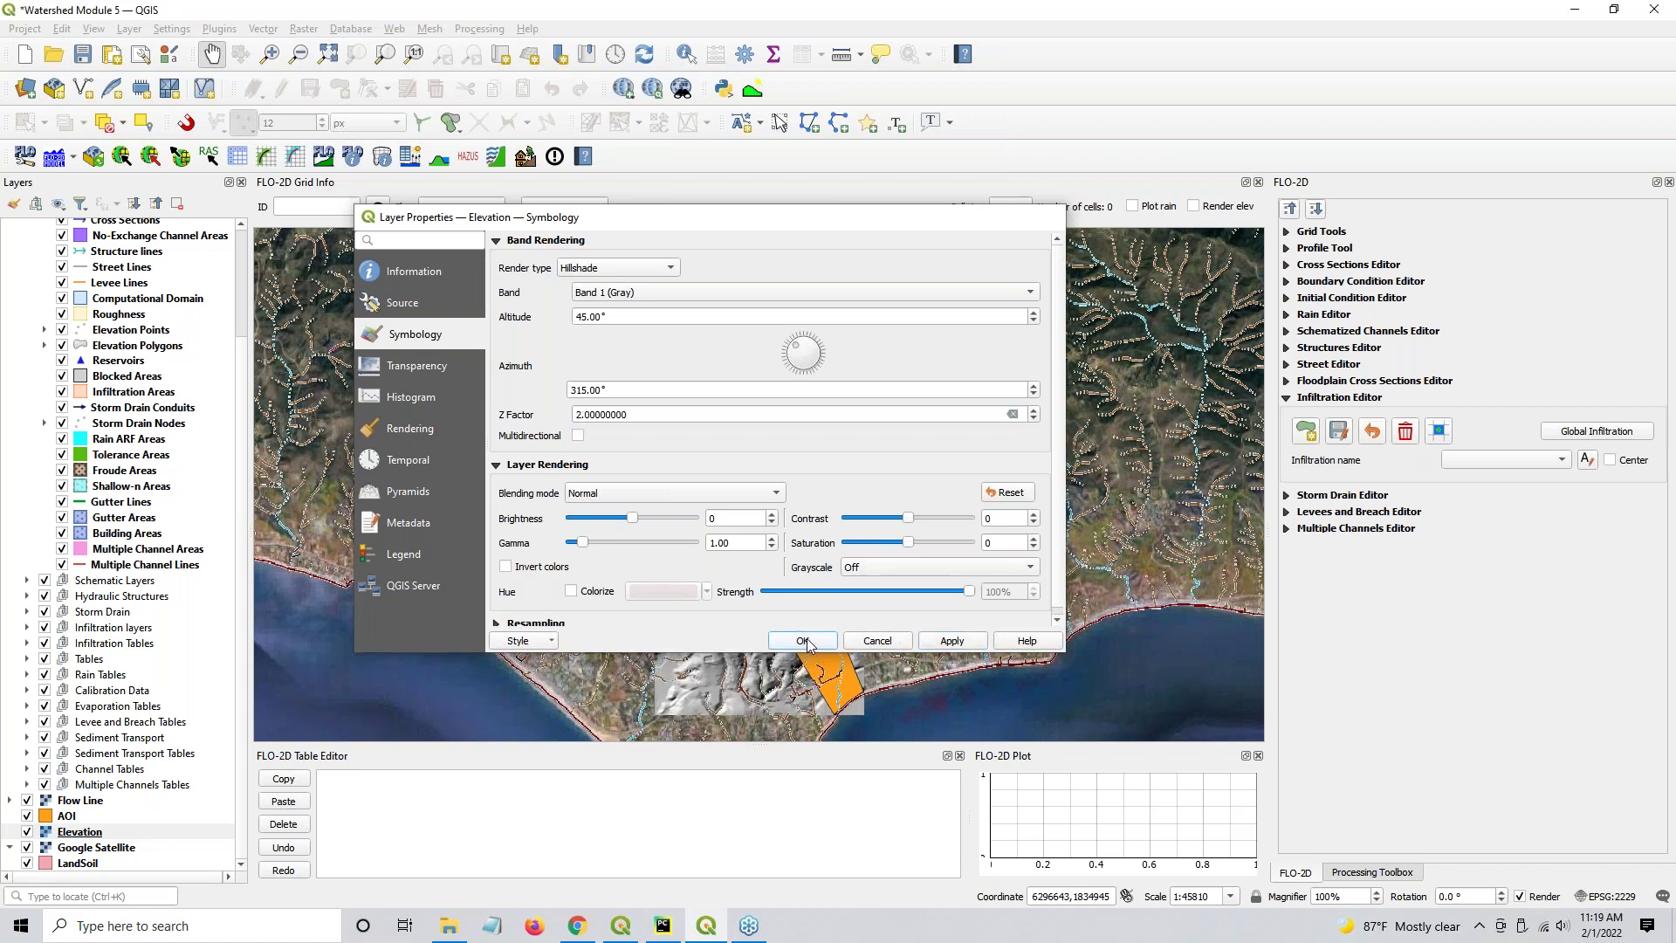
# Examine the AOI boundary against the flow lines and hillshade from the upper watershed down to the coast
pyautogui.scroll(1, 714, 448)
pyautogui.scroll(1, 714, 448)
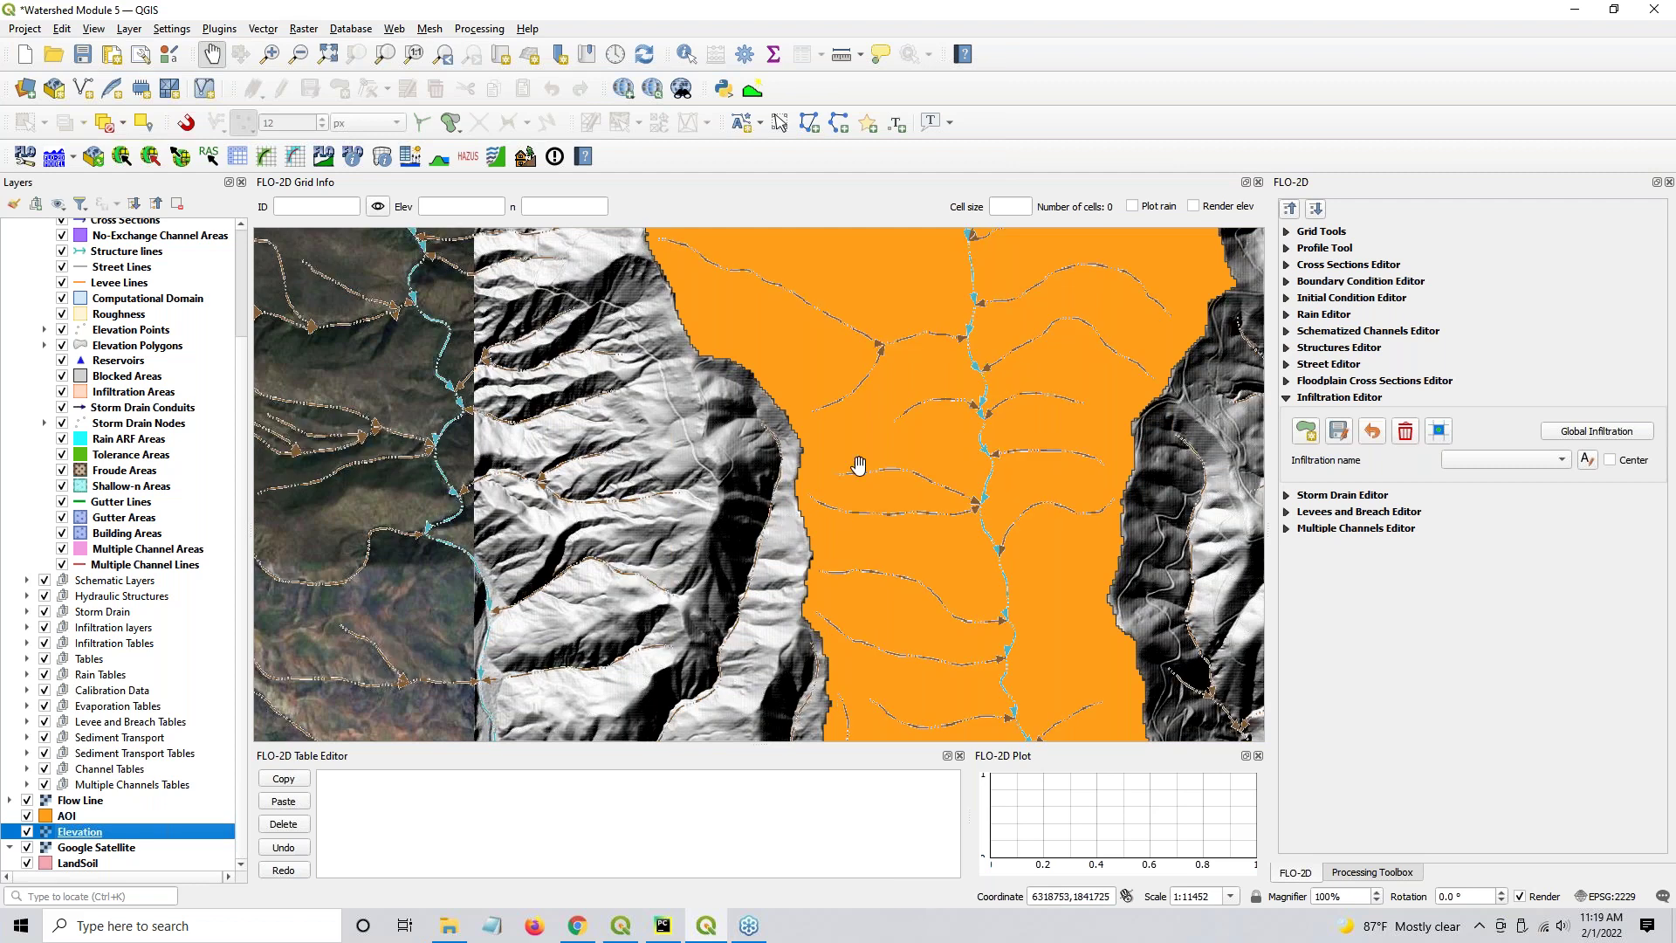
pyautogui.scroll(-1, 840, 421)
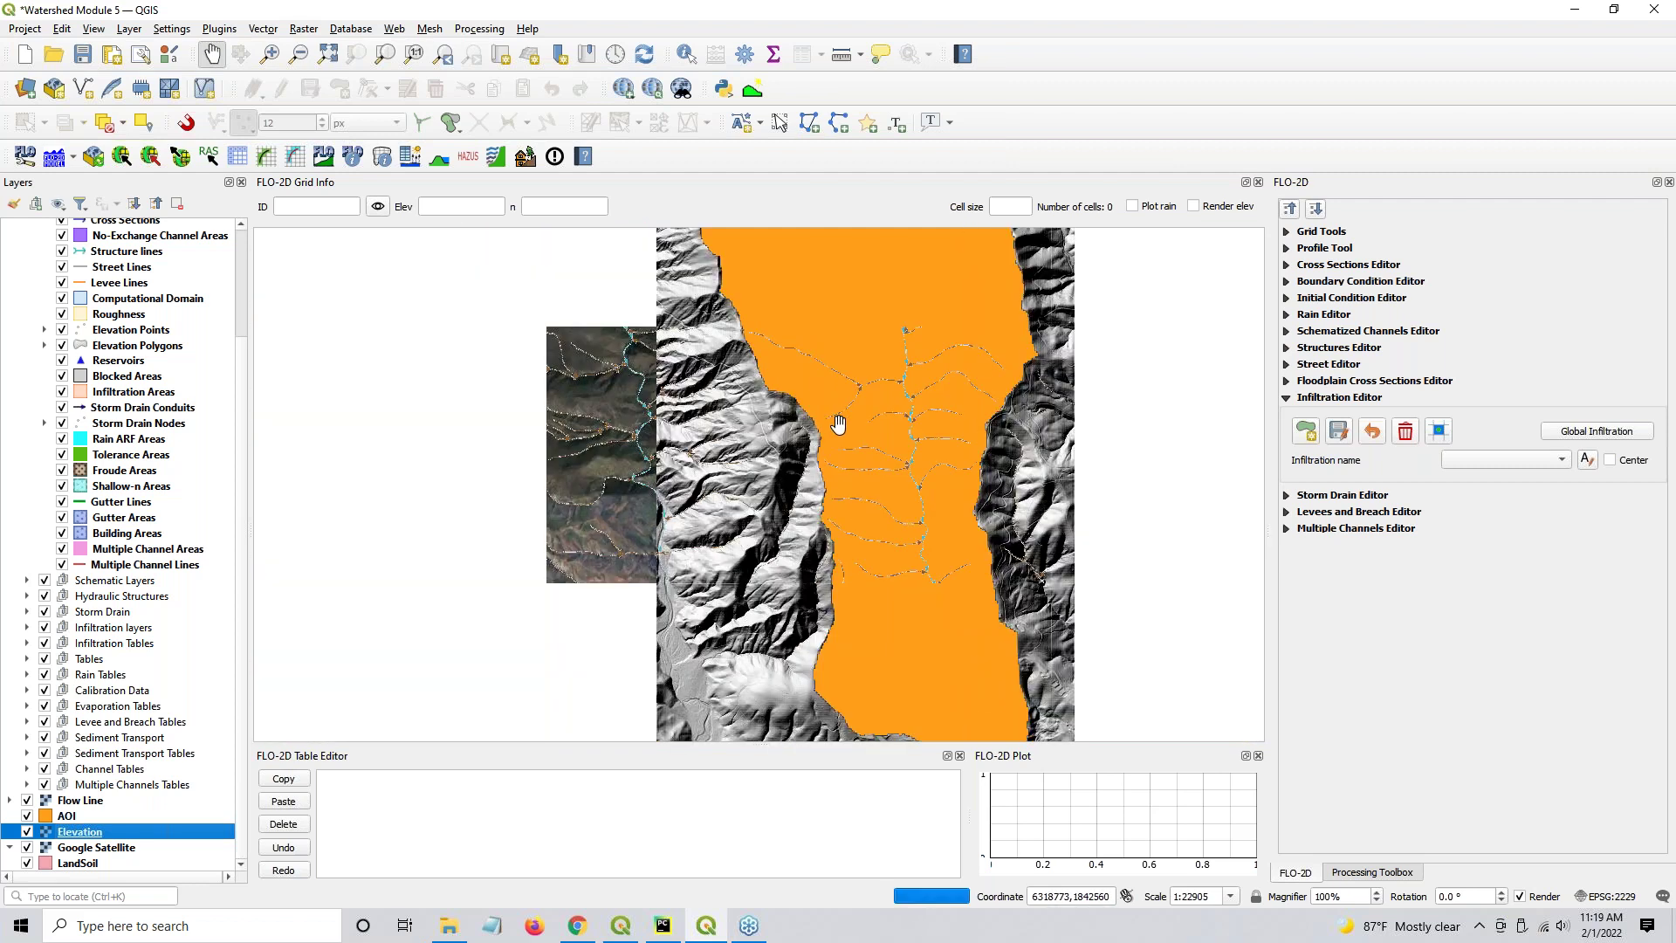
pyautogui.moveTo(839, 421); pyautogui.dragTo(647, 378)
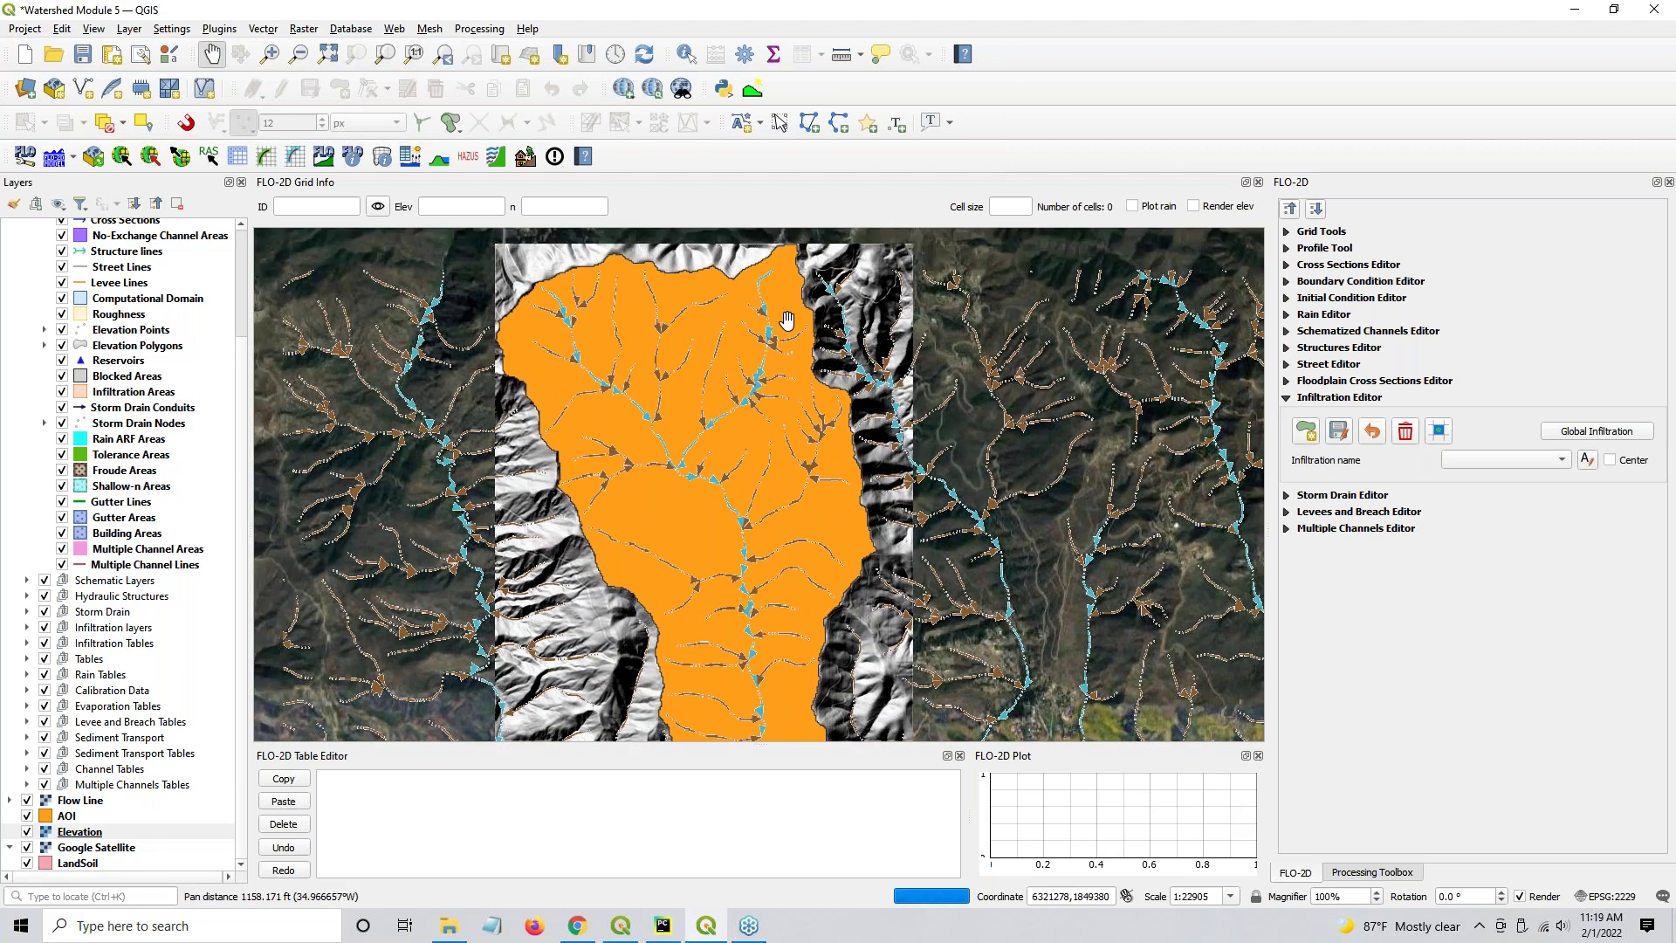
pyautogui.moveTo(722, 576); pyautogui.dragTo(649, 373)
pyautogui.scroll(-1, 668, 536)
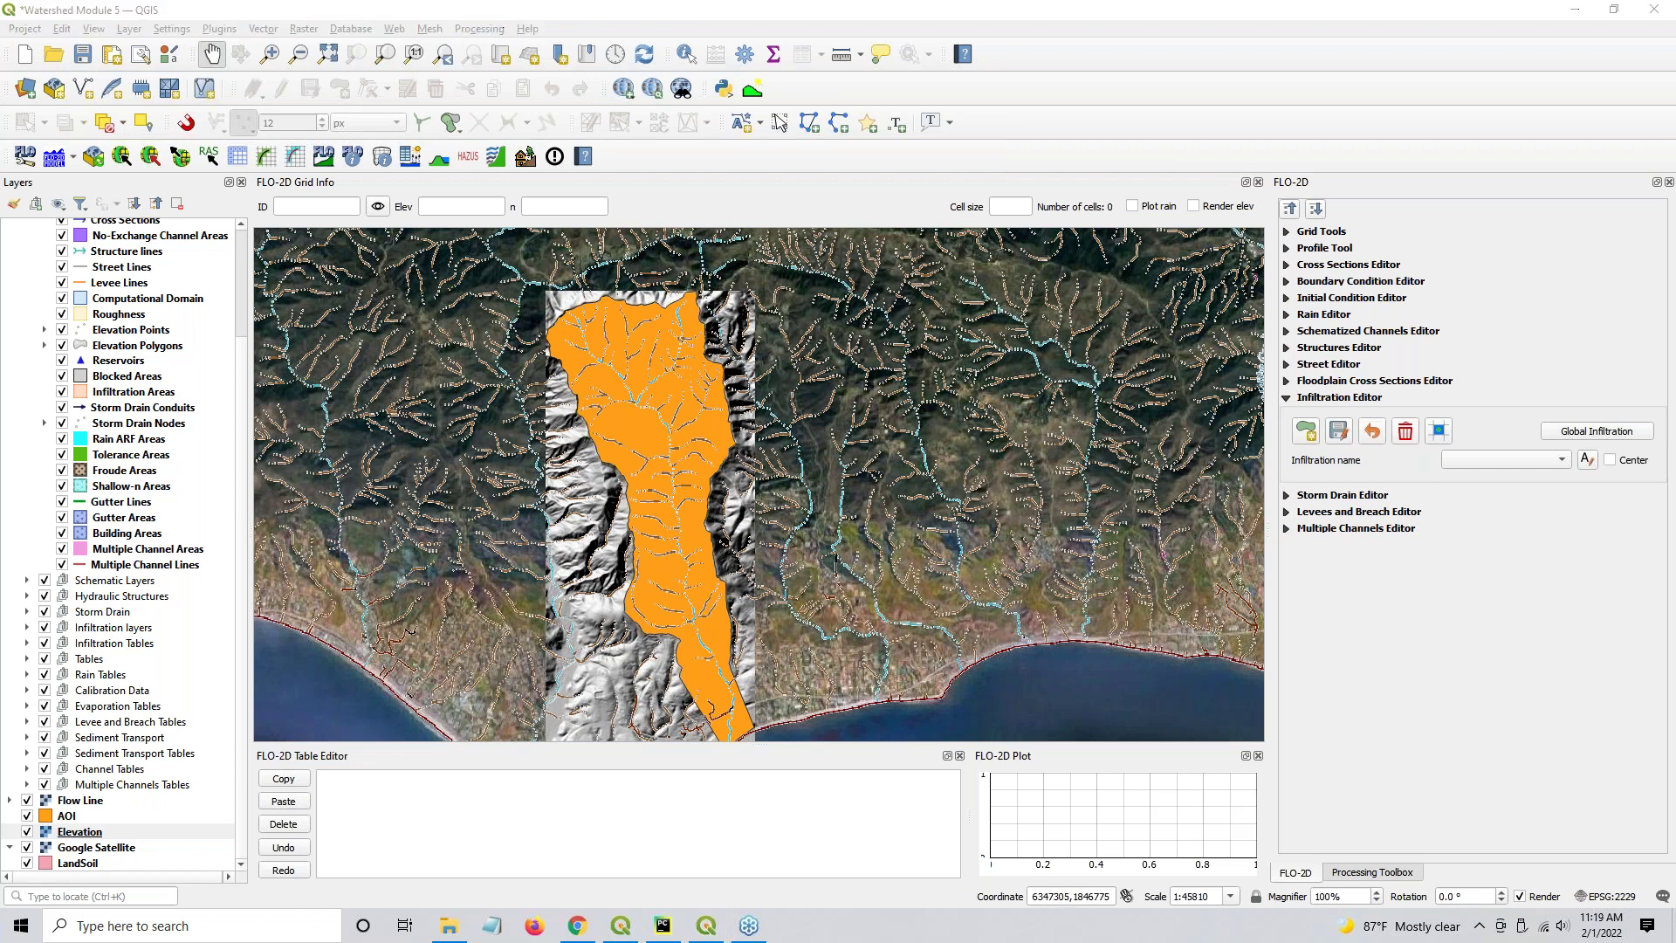
pyautogui.moveTo(631, 318); pyautogui.dragTo(670, 273)
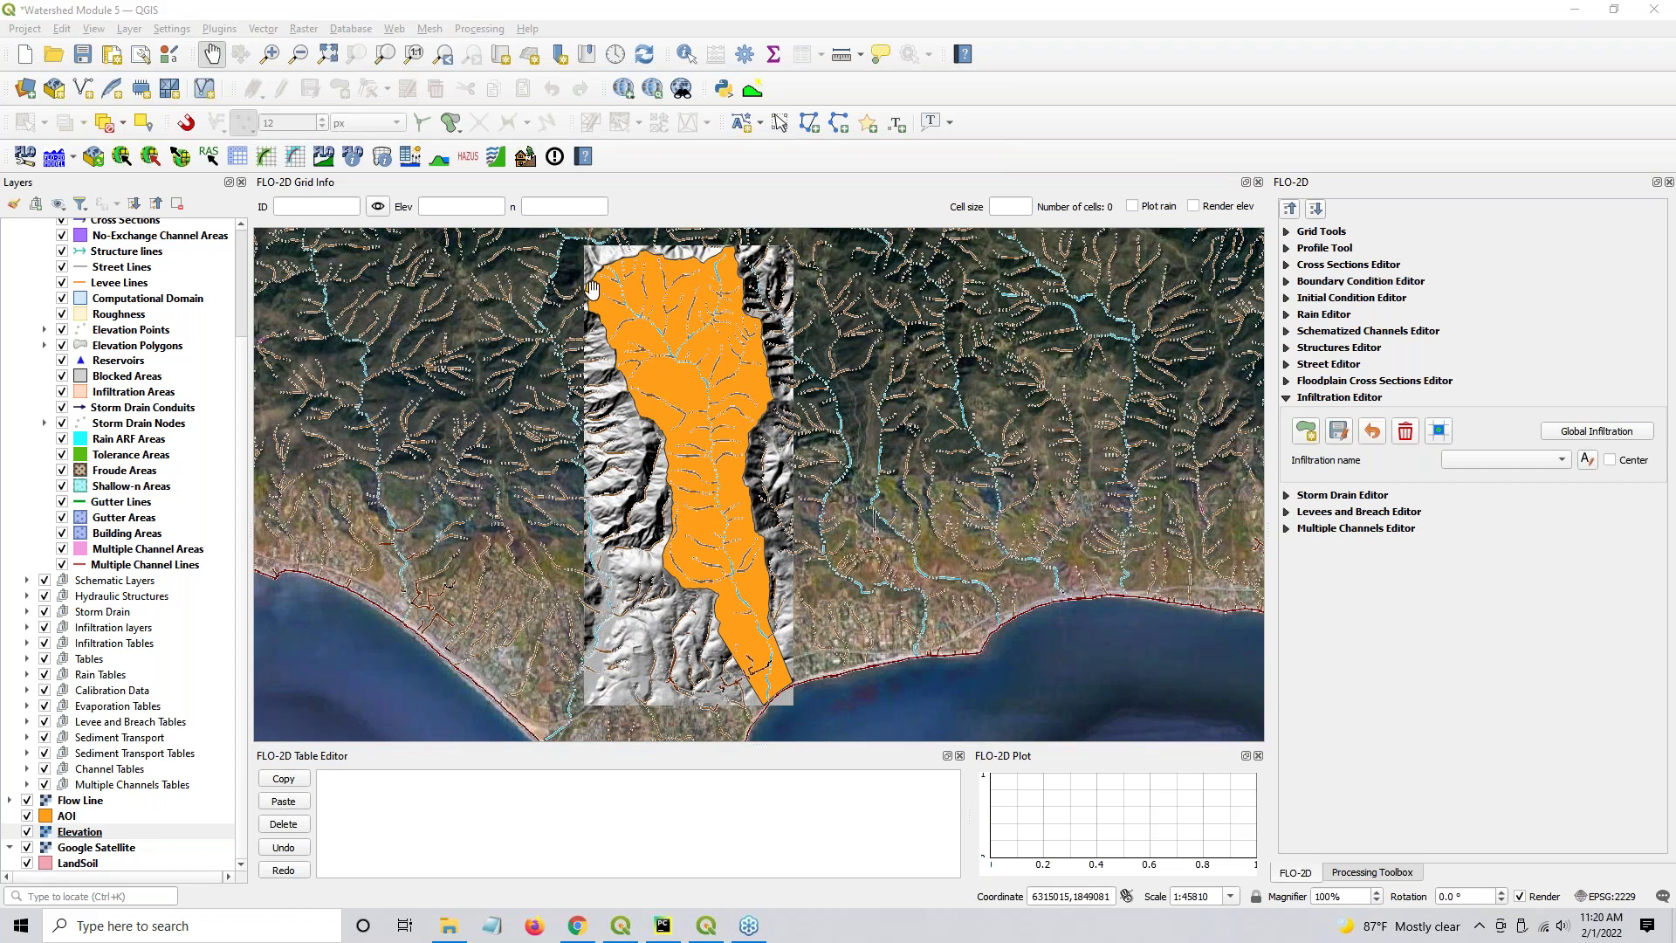
pyautogui.scroll(2, 583, 291)
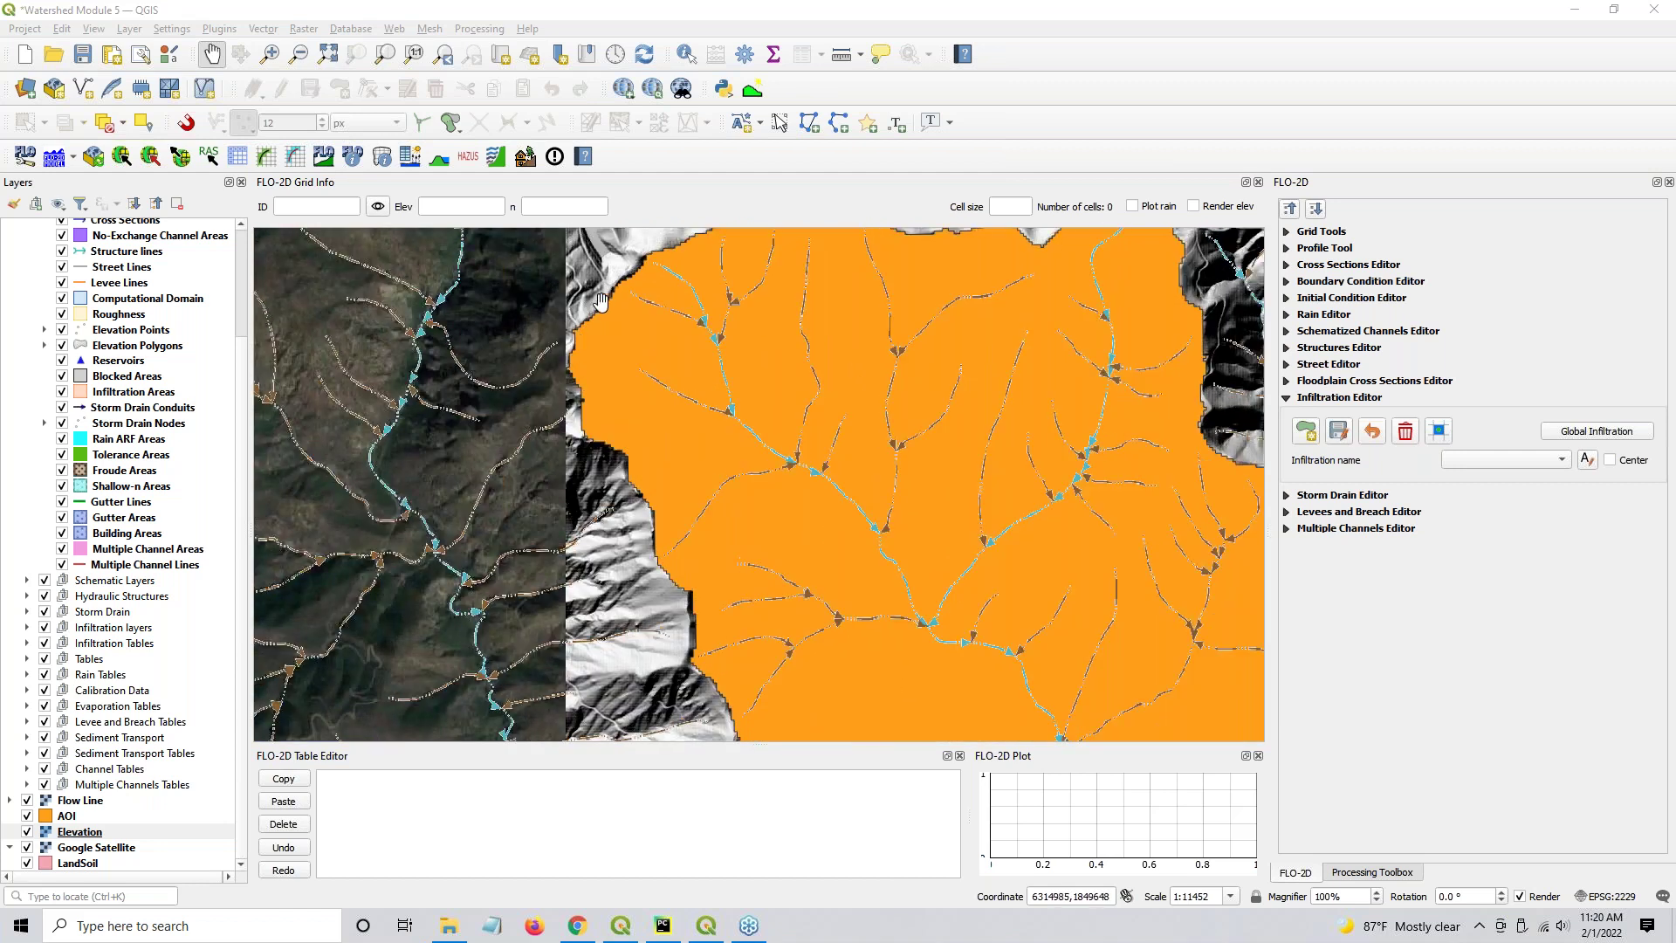
pyautogui.moveTo(790, 247); pyautogui.dragTo(881, 333)
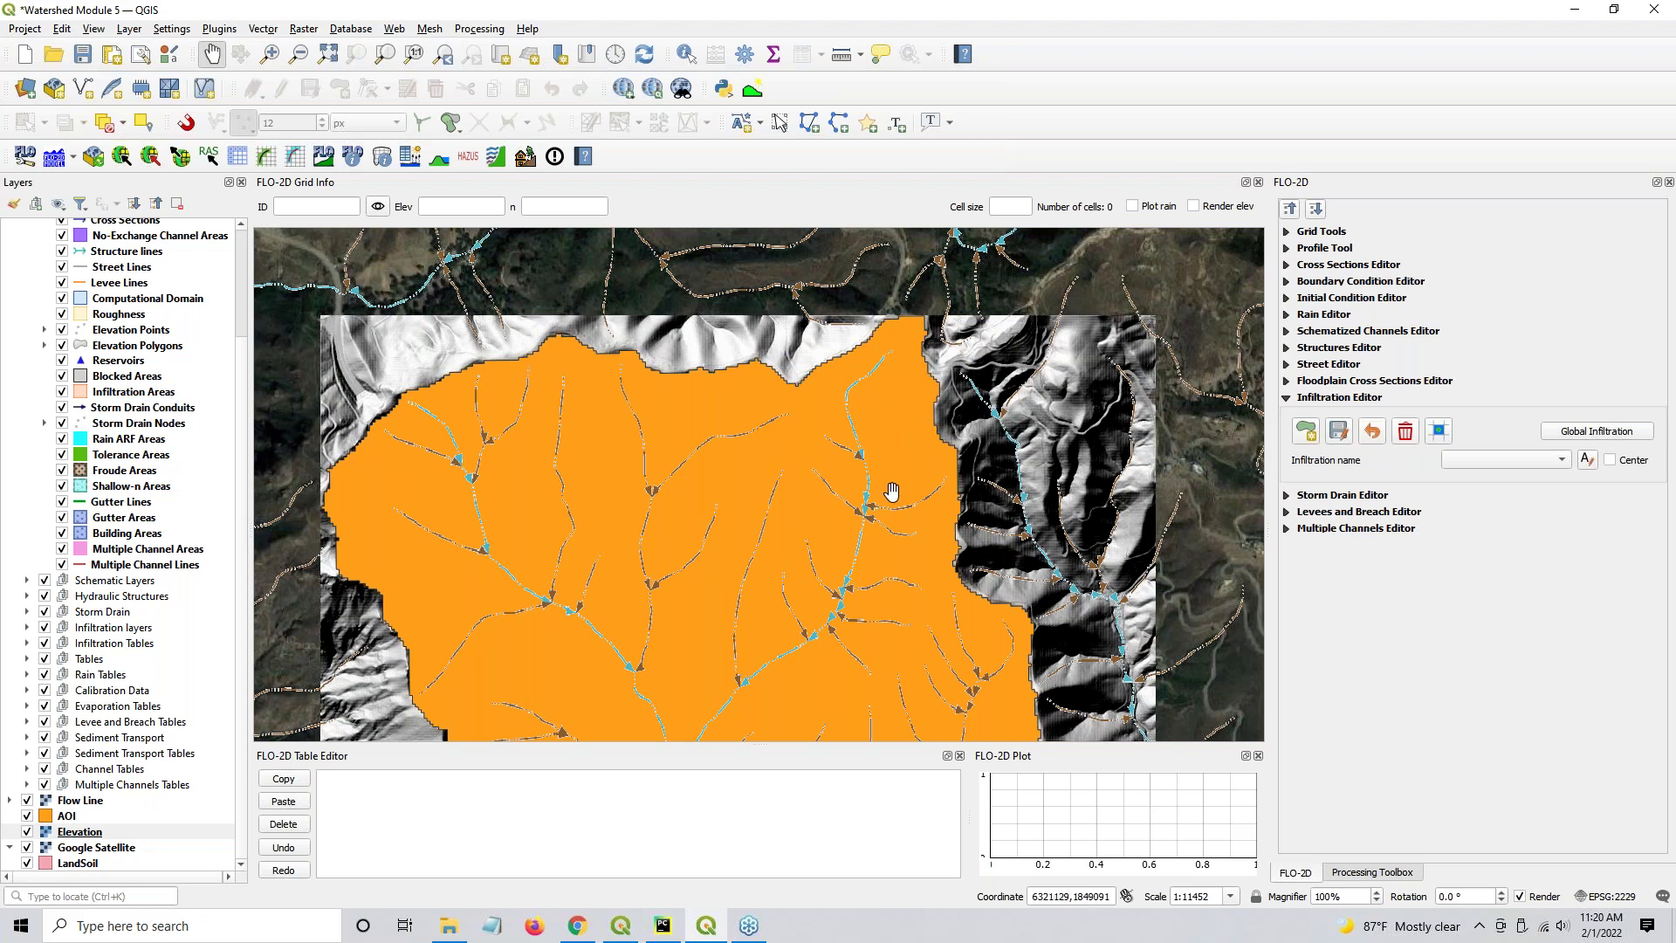
pyautogui.moveTo(926, 547); pyautogui.dragTo(822, 294)
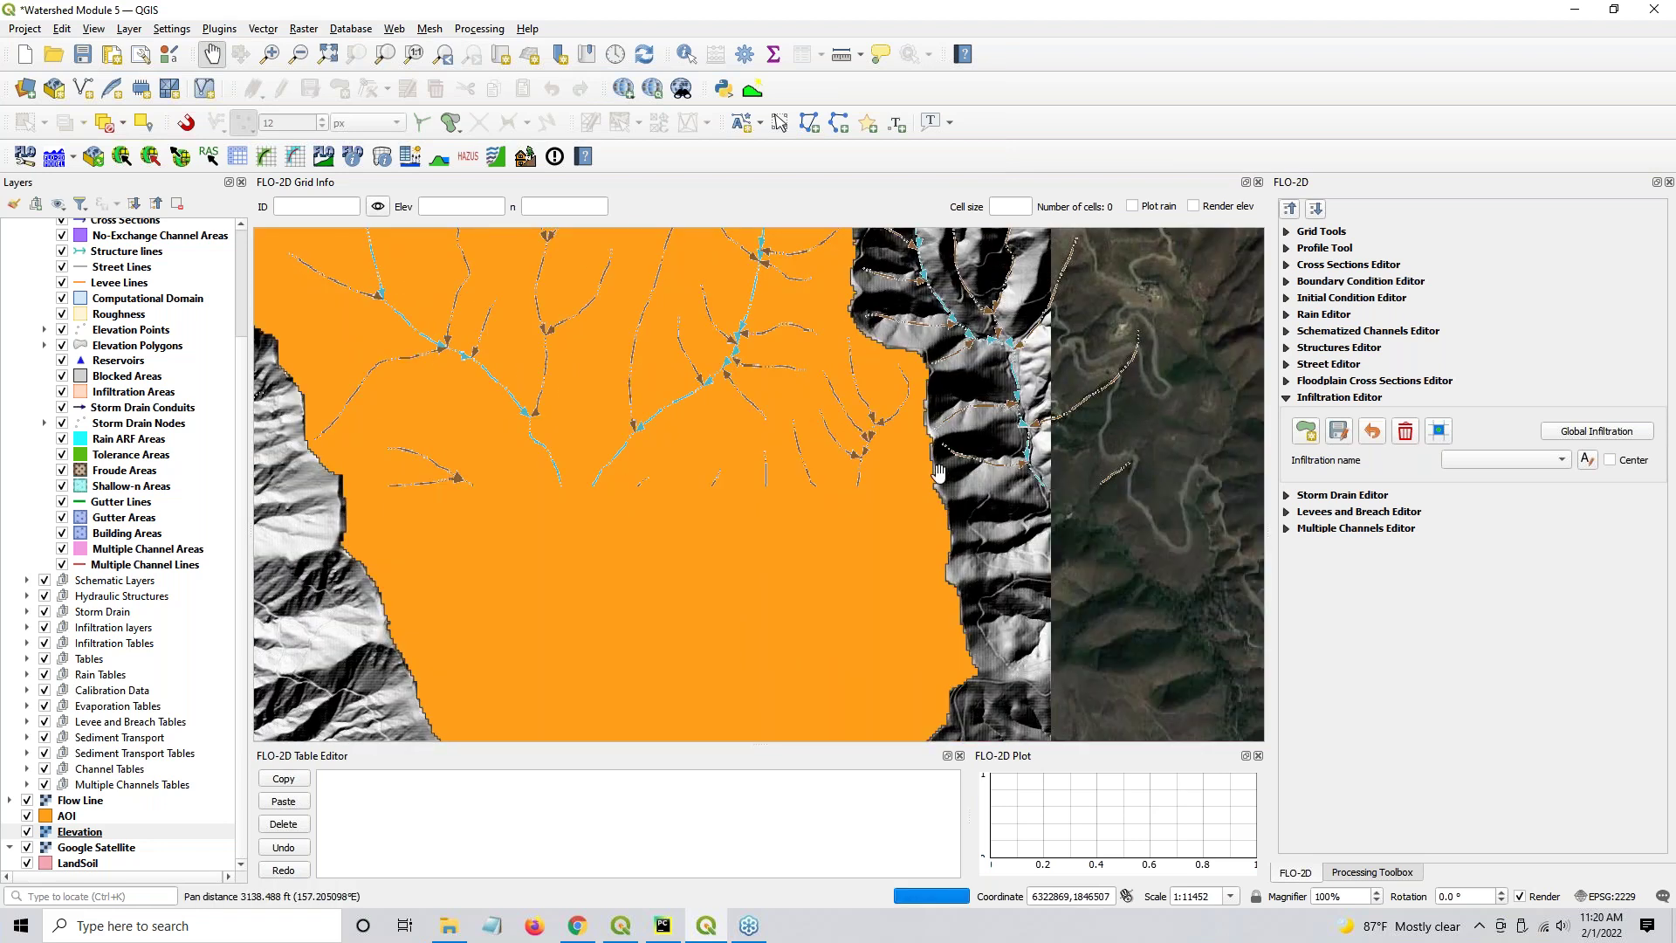
pyautogui.moveTo(886, 483); pyautogui.dragTo(890, 288)
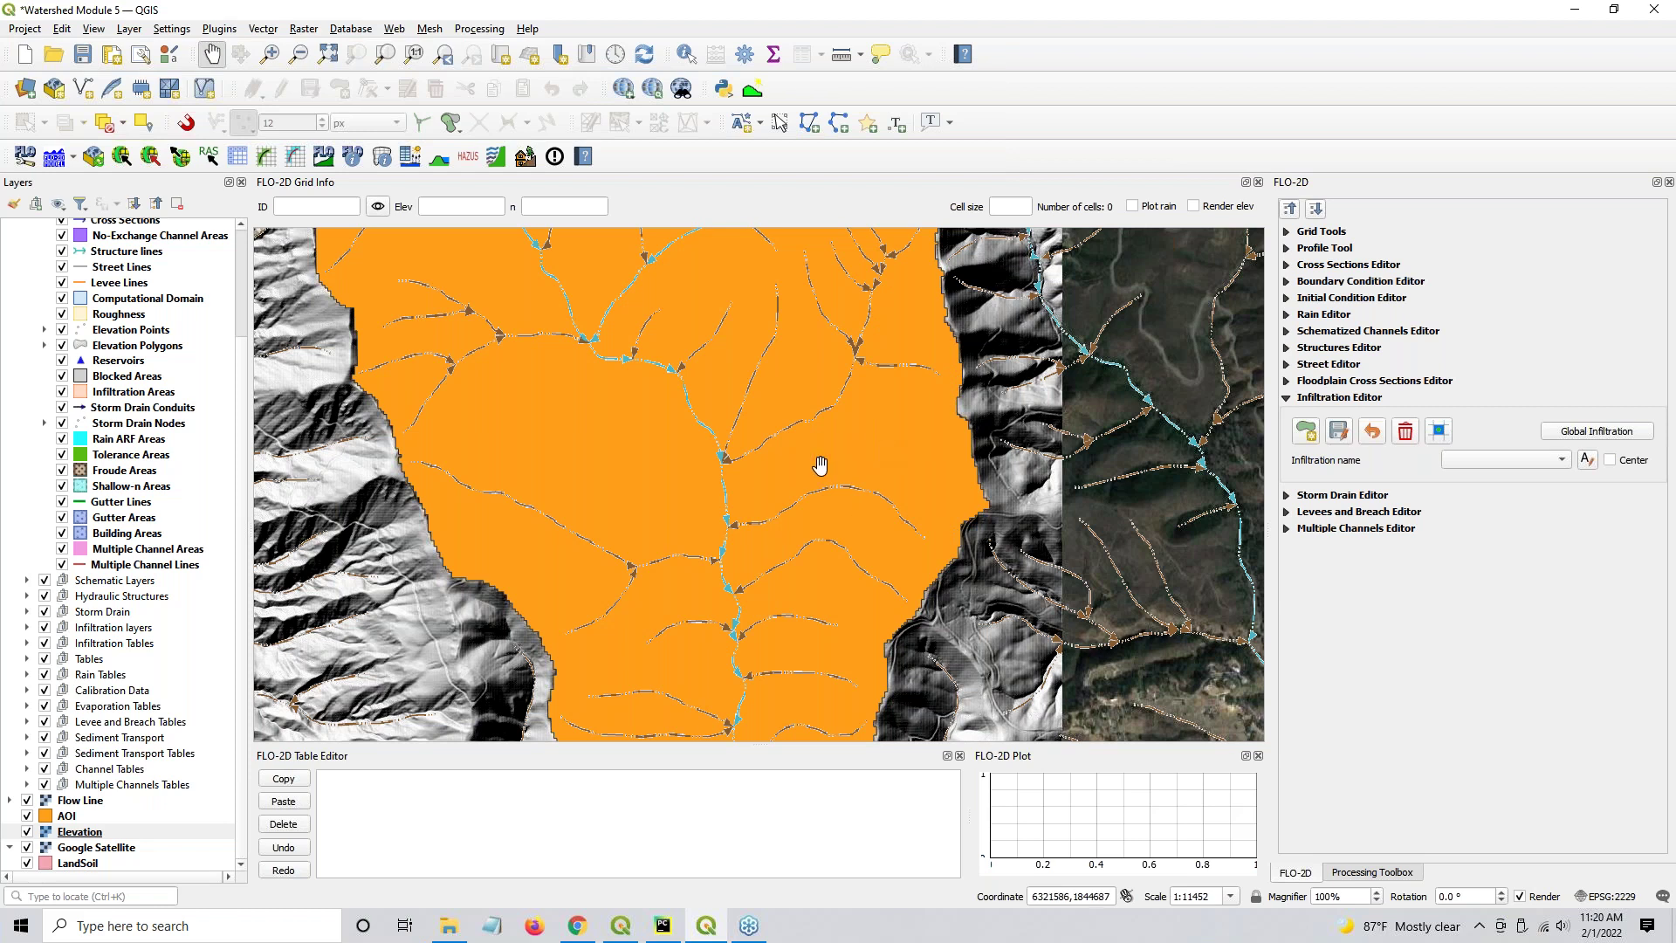
pyautogui.moveTo(782, 547); pyautogui.dragTo(786, 441)
pyautogui.scroll(-2, 781, 462)
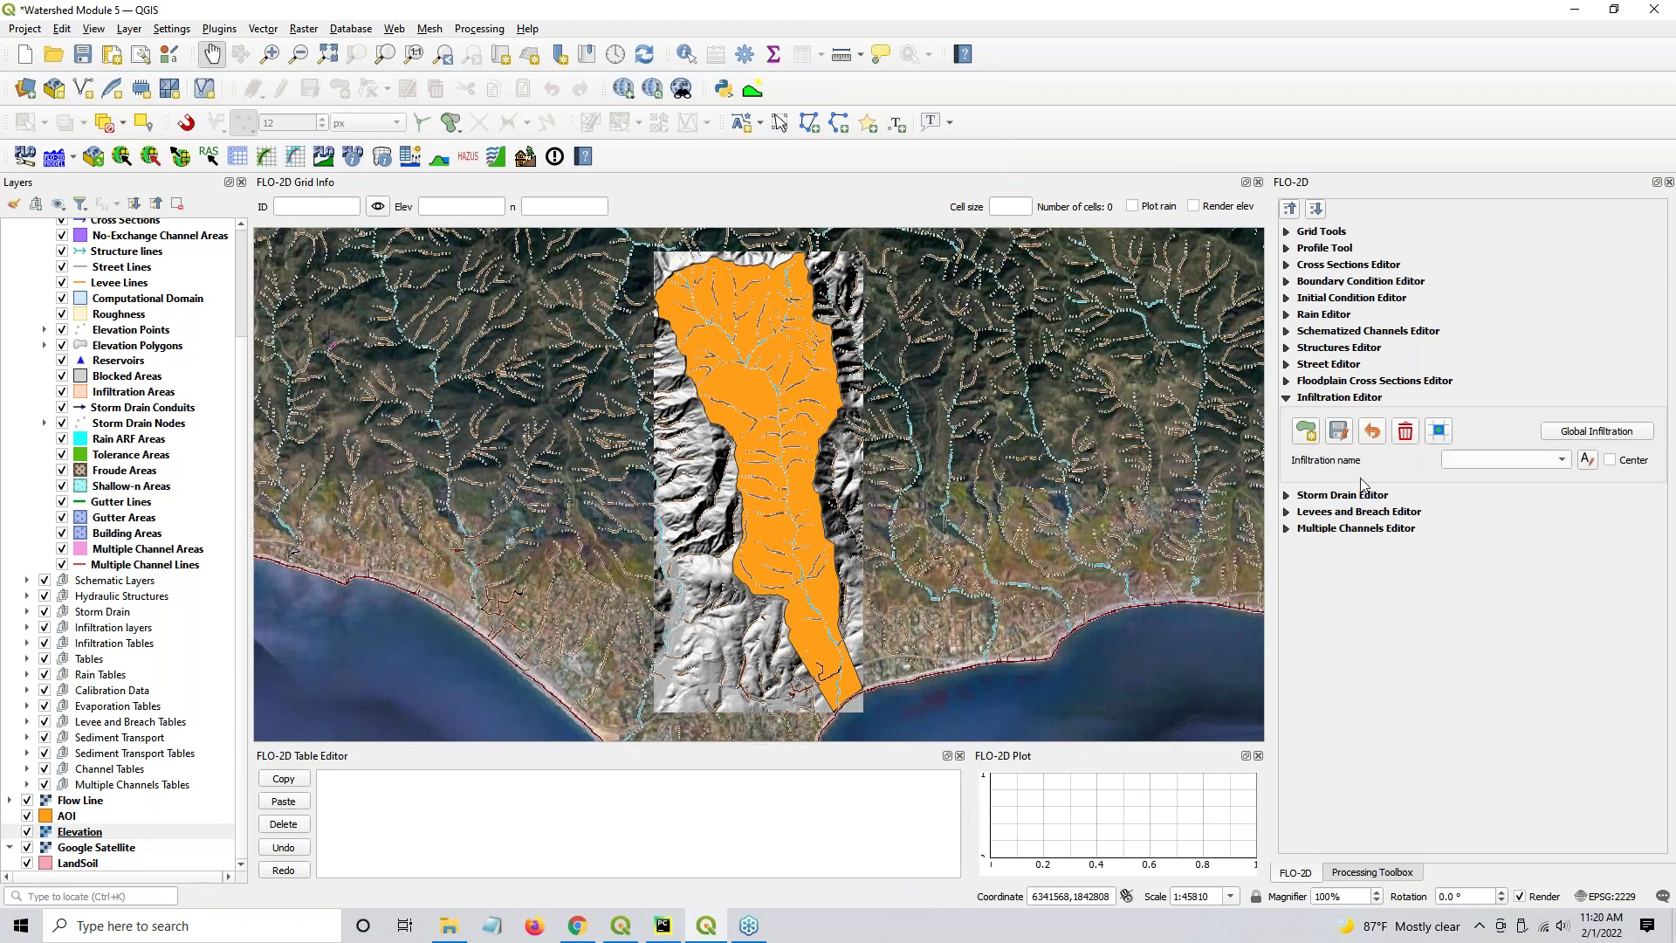
# Switch to the Mudflow Part 1 tutorial in Chrome and review Step 2 through the start of Step 4
pyautogui.click(577, 926)
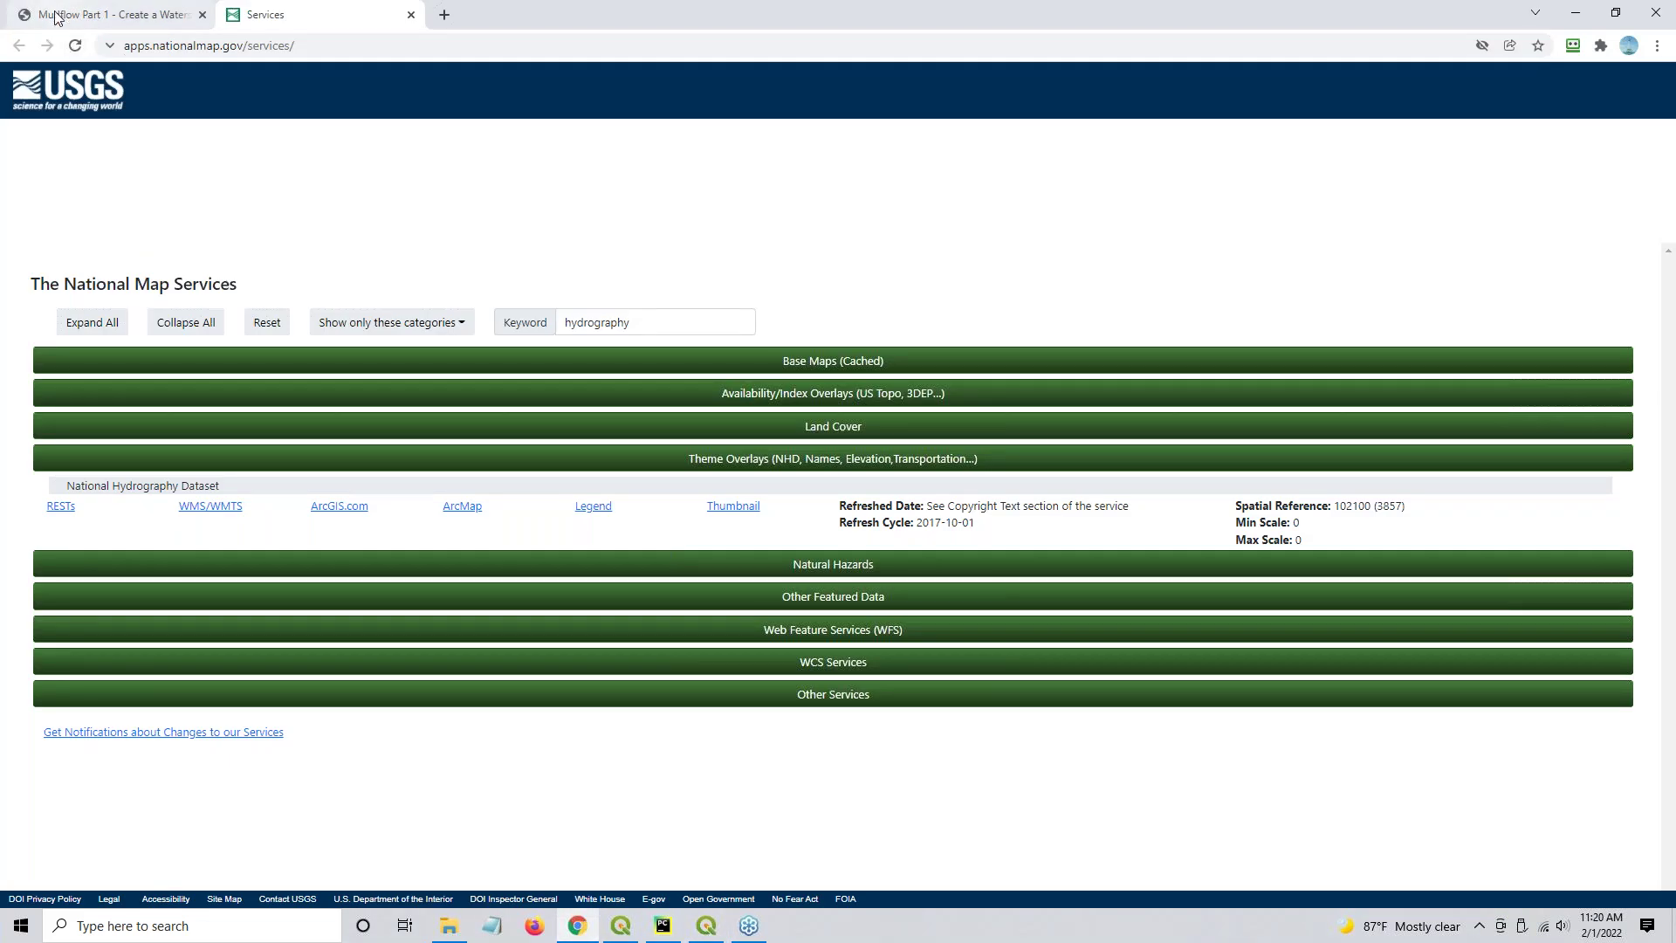
pyautogui.click(54, 15)
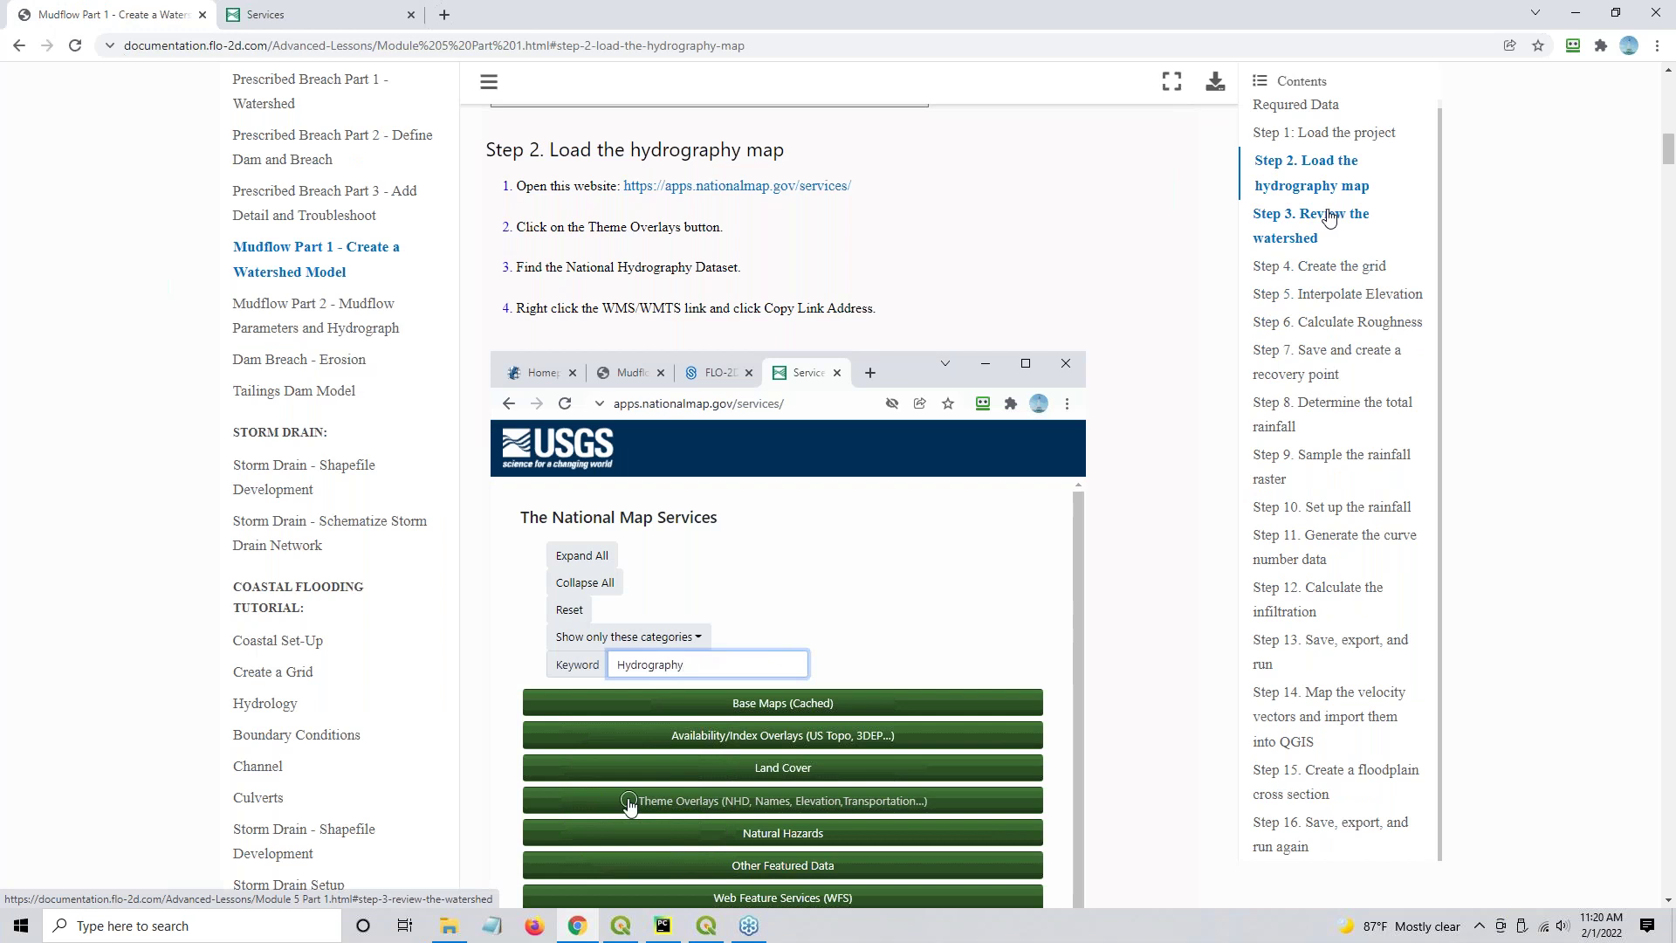
pyautogui.scroll(-10, 756, 448)
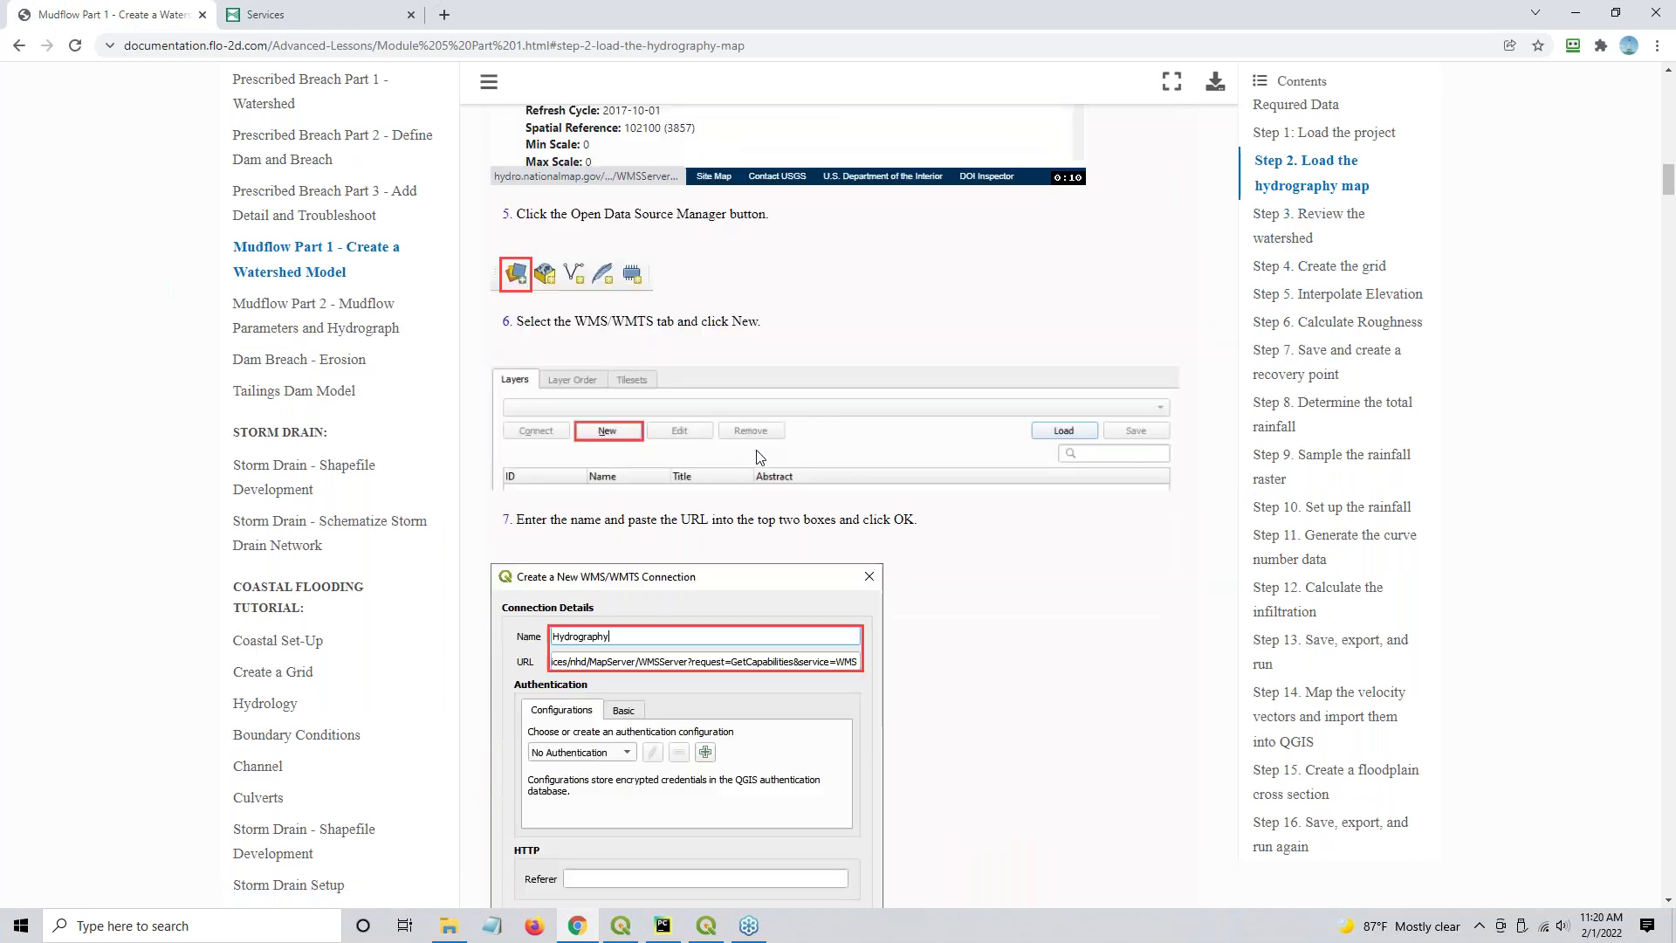
pyautogui.scroll(6, 756, 457)
pyautogui.scroll(-6, 716, 507)
pyautogui.scroll(-12, 731, 683)
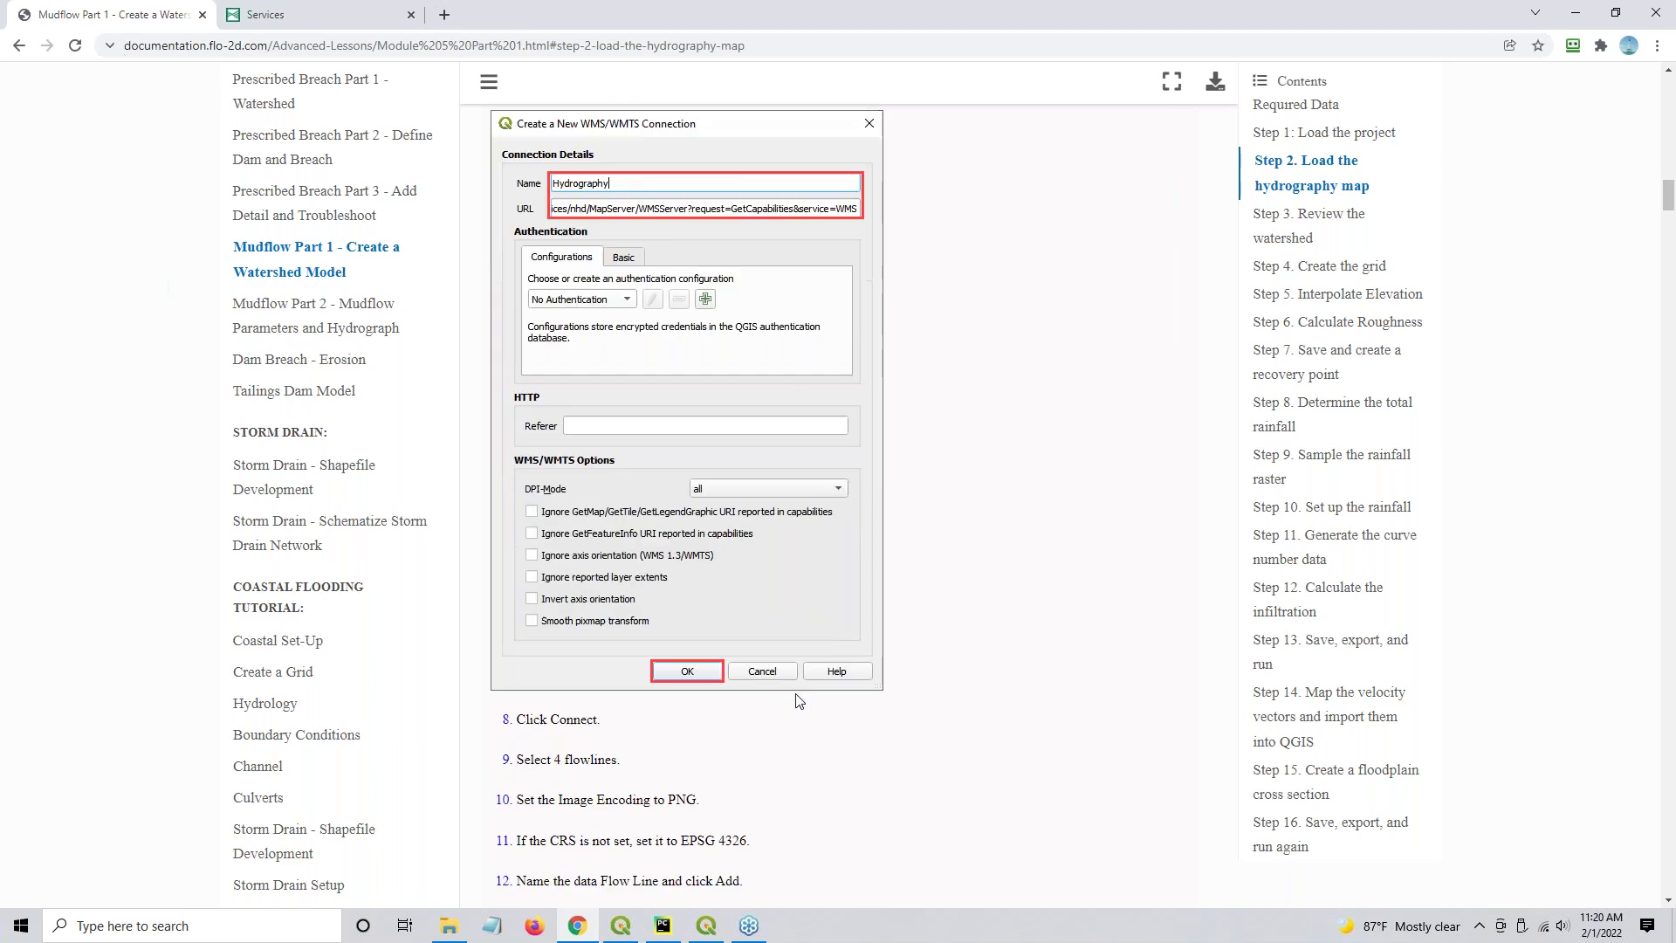
pyautogui.scroll(-2, 813, 674)
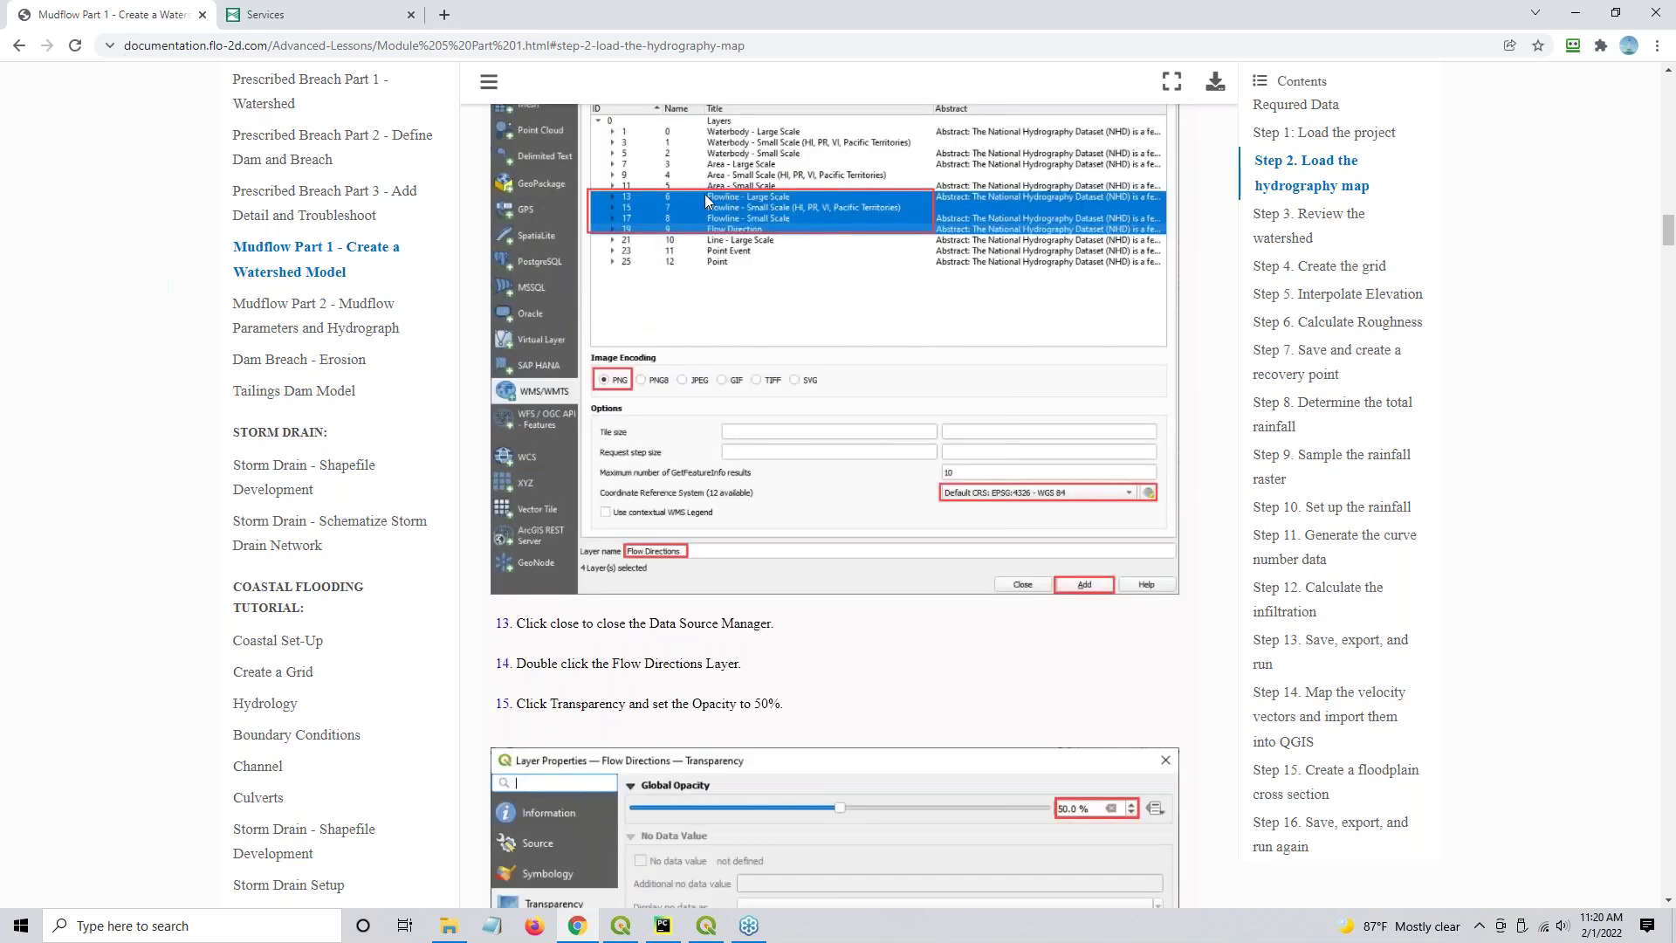
pyautogui.scroll(-6, 865, 506)
pyautogui.scroll(2, 864, 505)
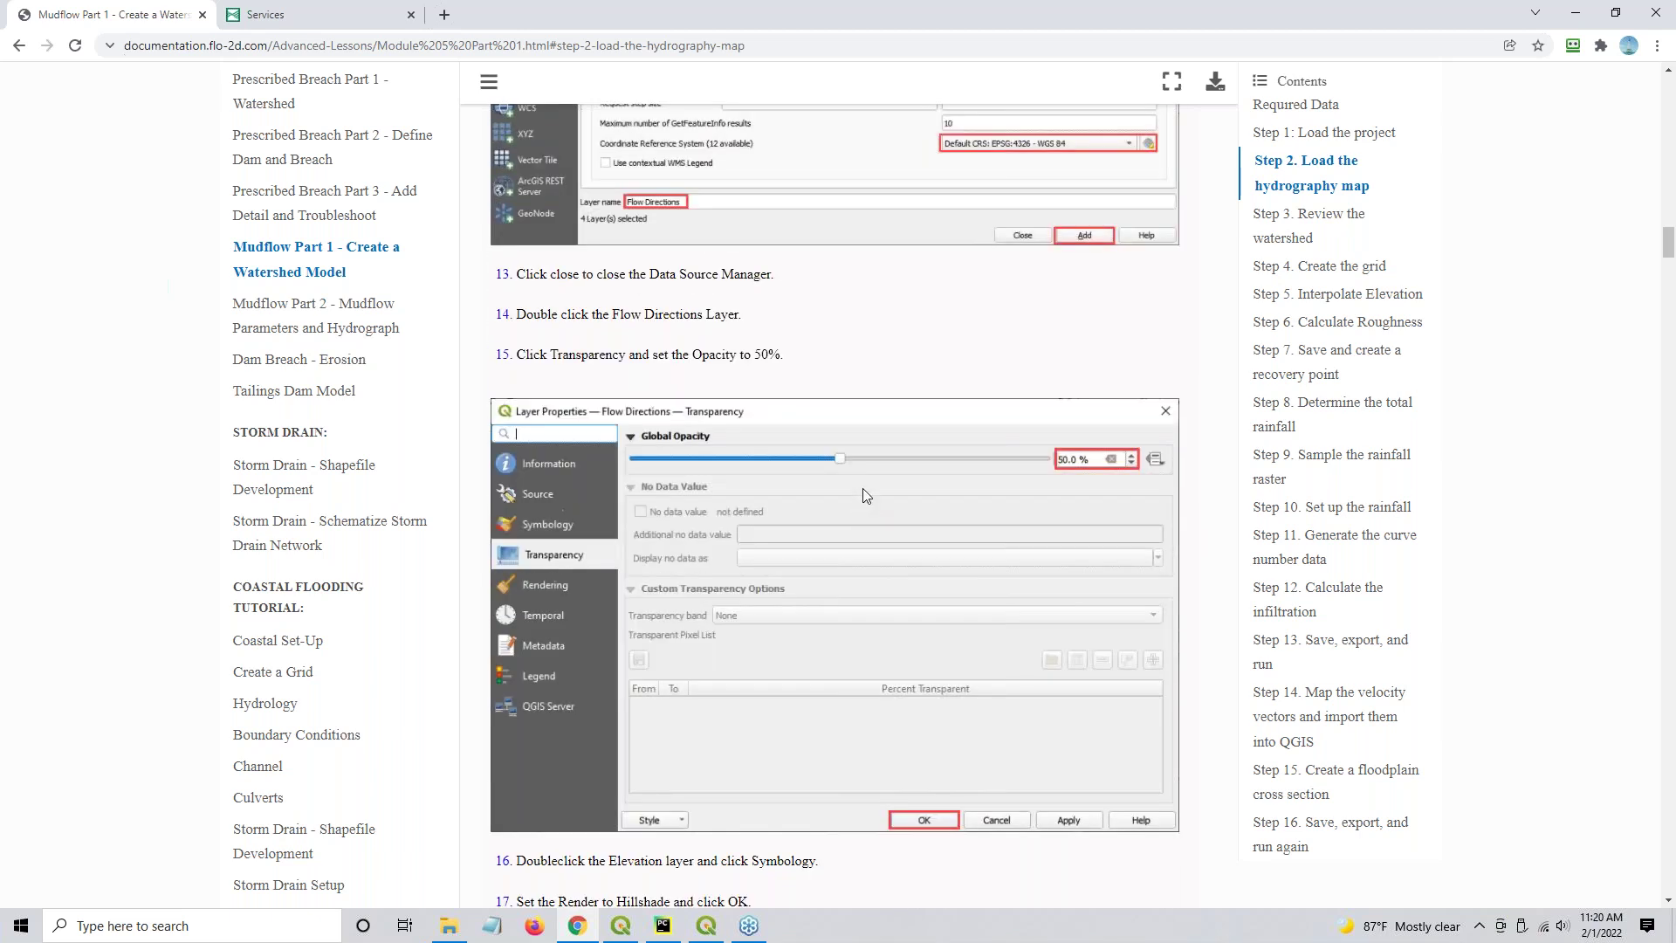
pyautogui.scroll(-2, 749, 480)
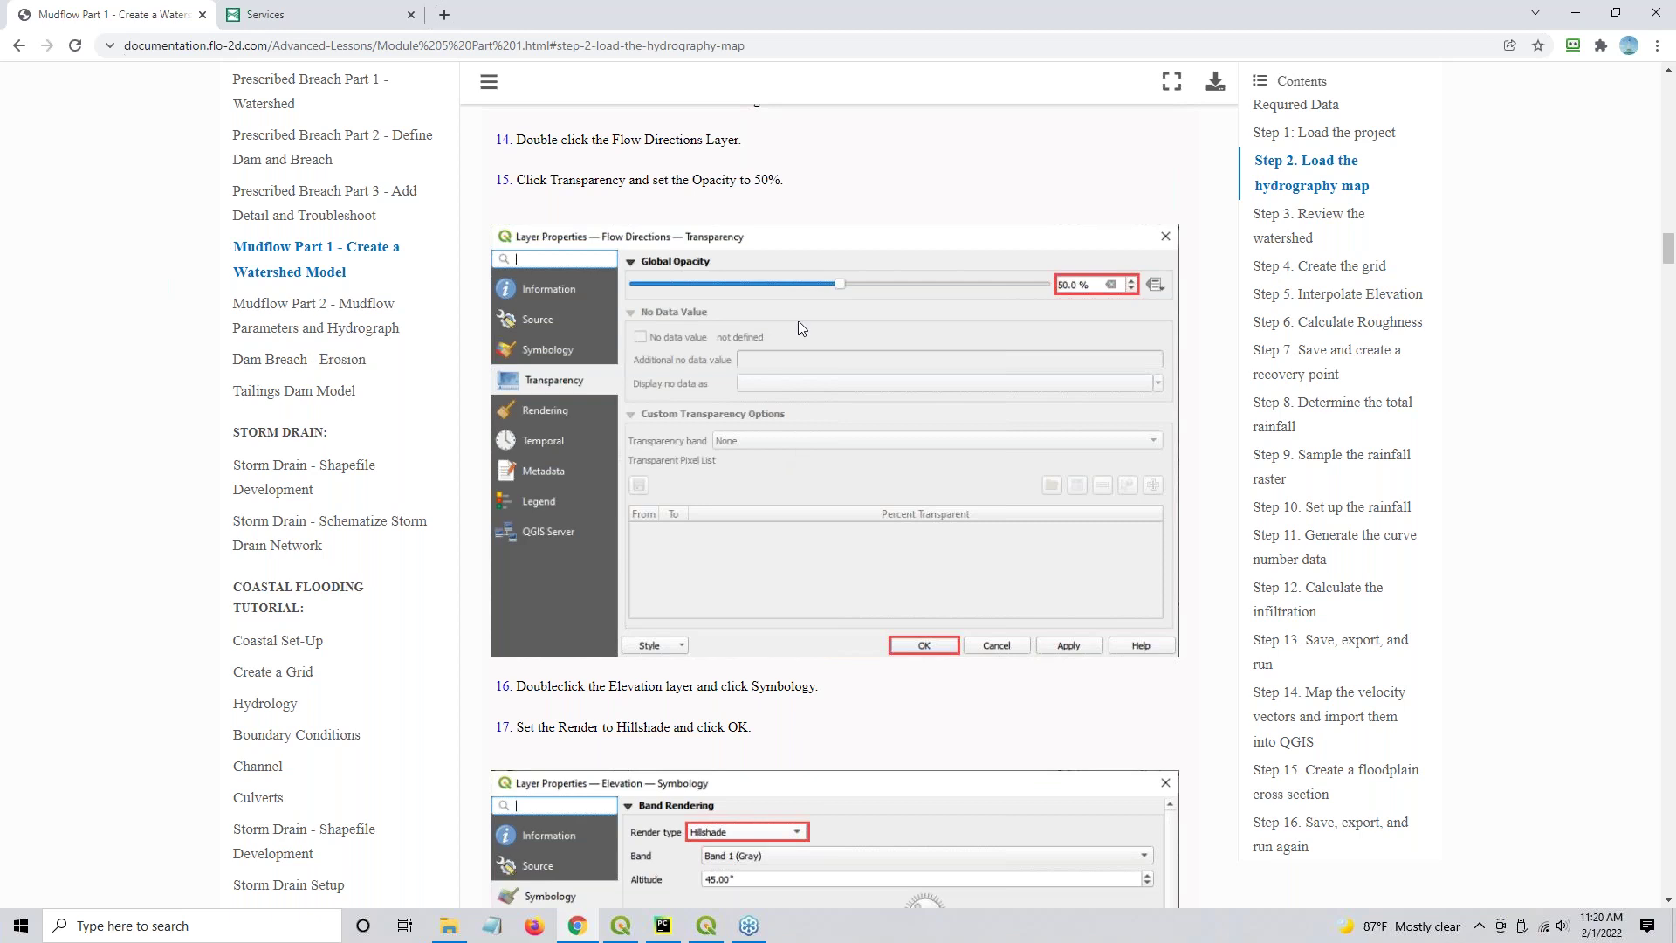
pyautogui.scroll(-5, 805, 390)
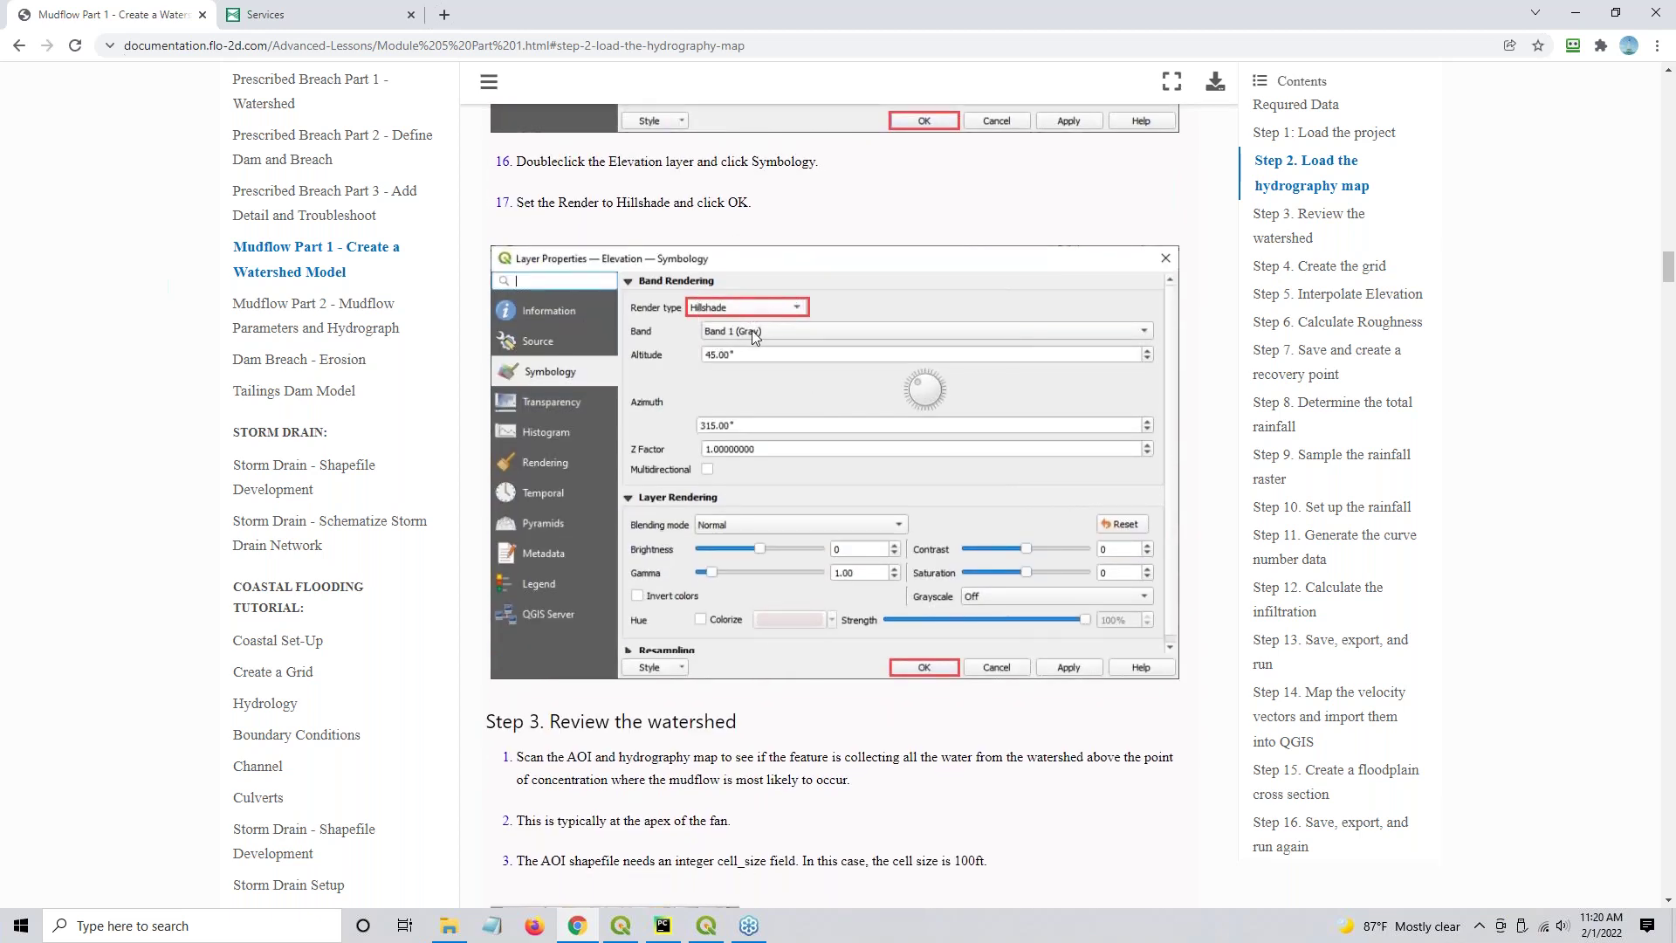
pyautogui.scroll(-7, 751, 330)
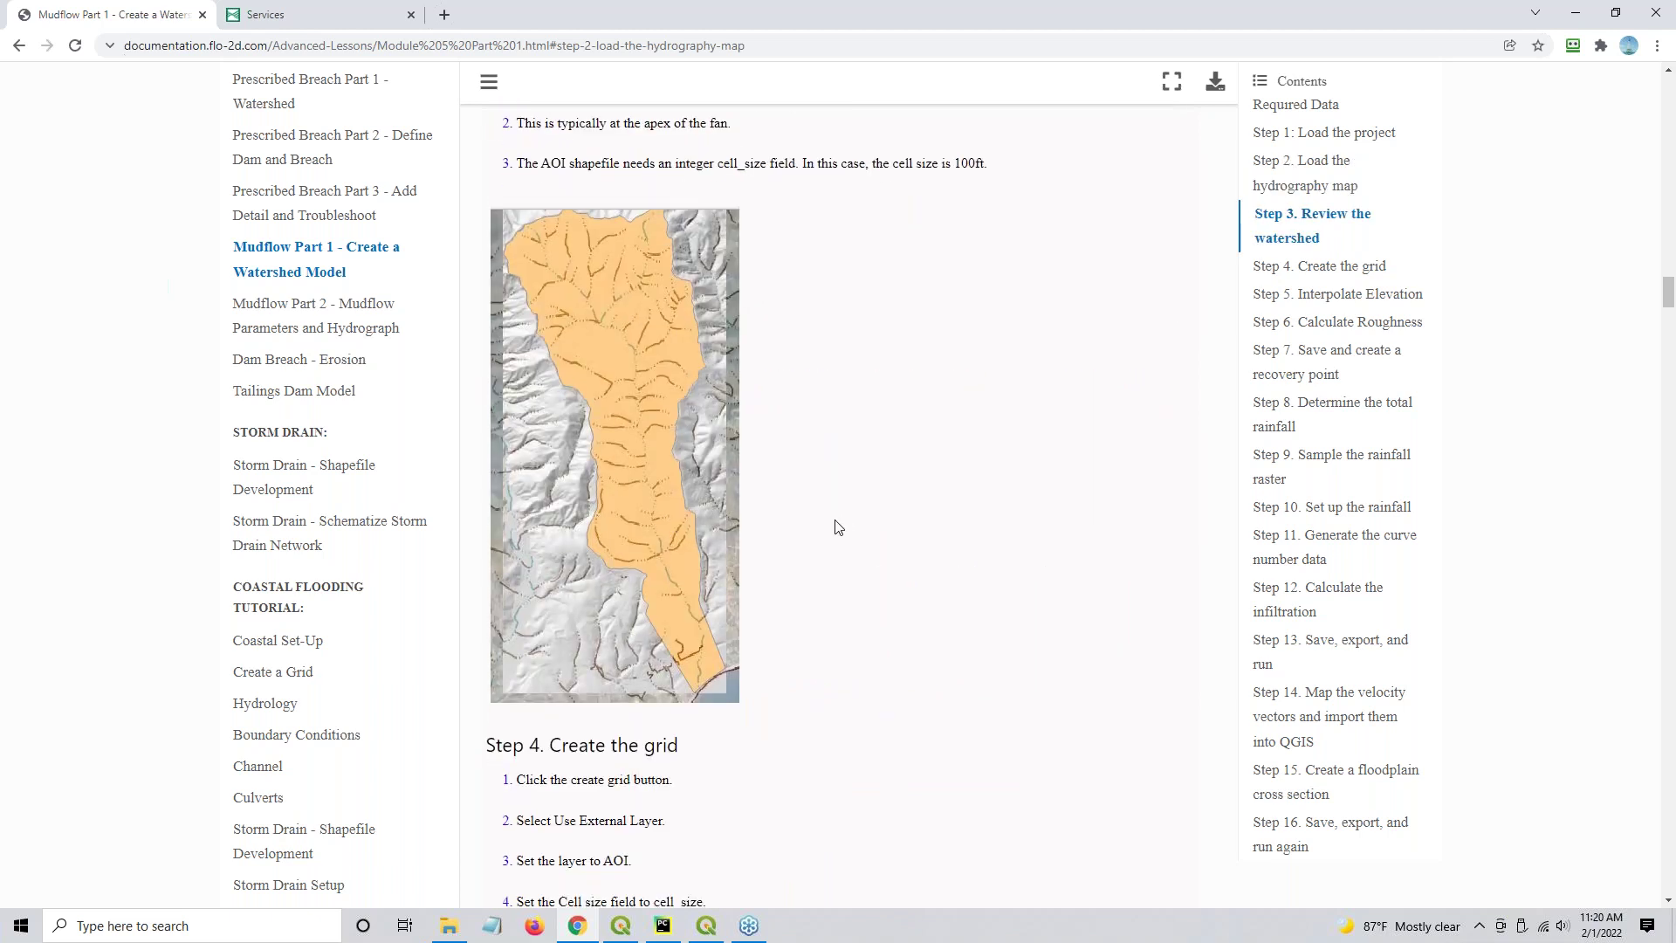
pyautogui.scroll(-4, 840, 525)
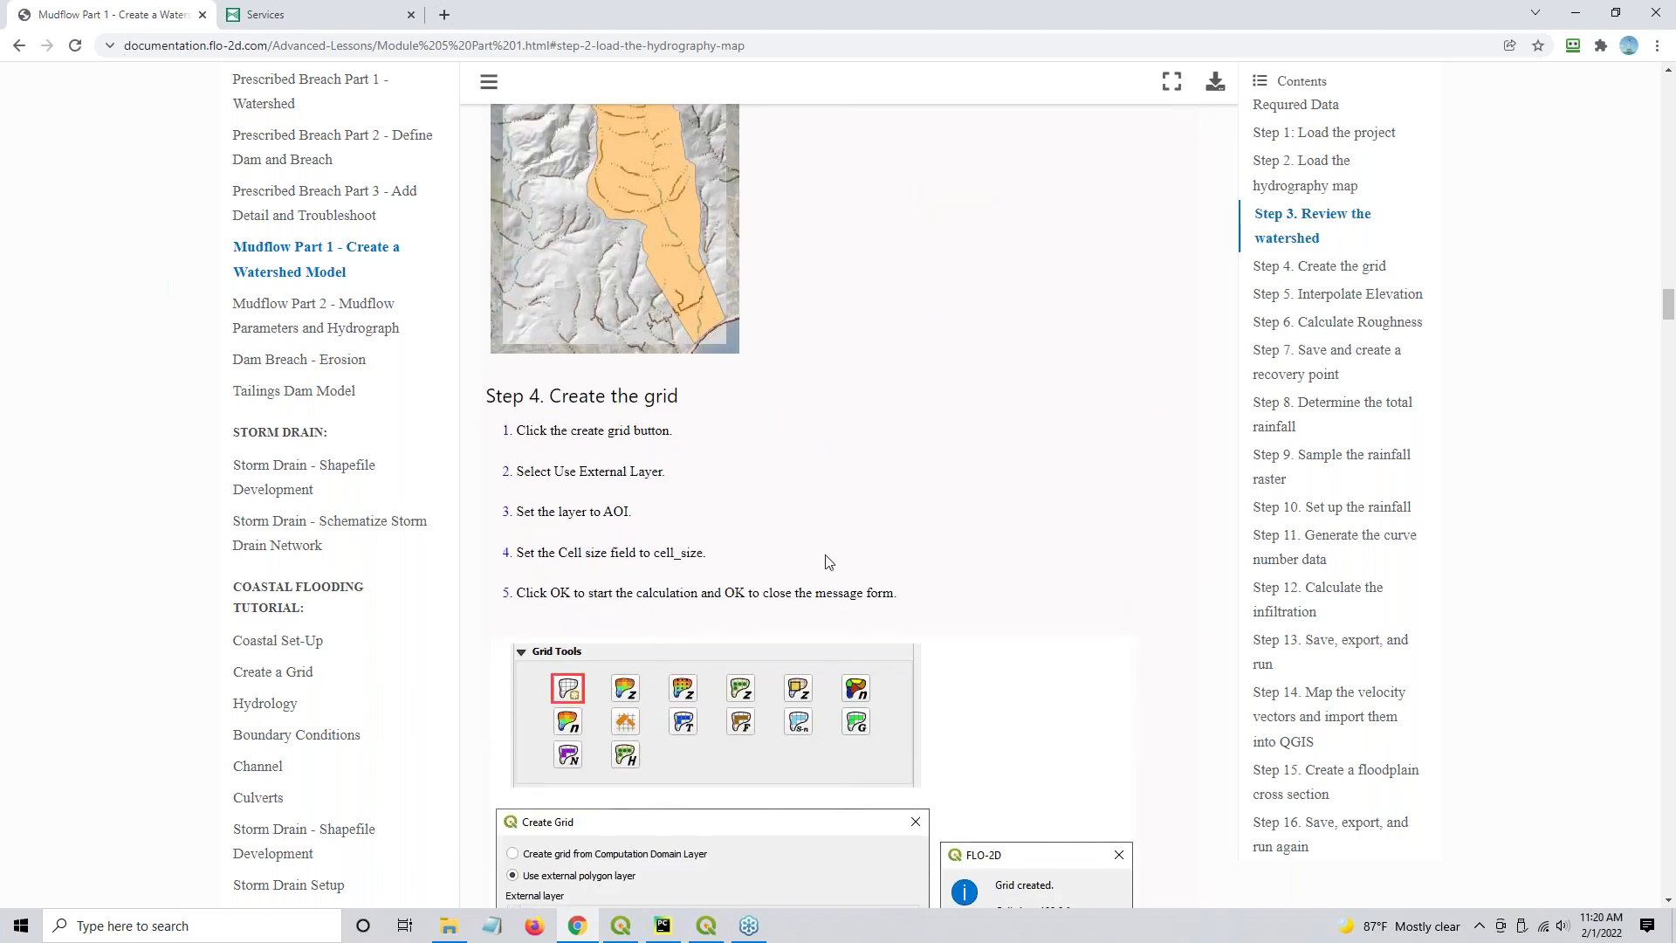
# Return to QGIS, hide the AOI layer, and toggle the Elevation layer off and on to compare the terrain beneath
pyautogui.click(706, 926)
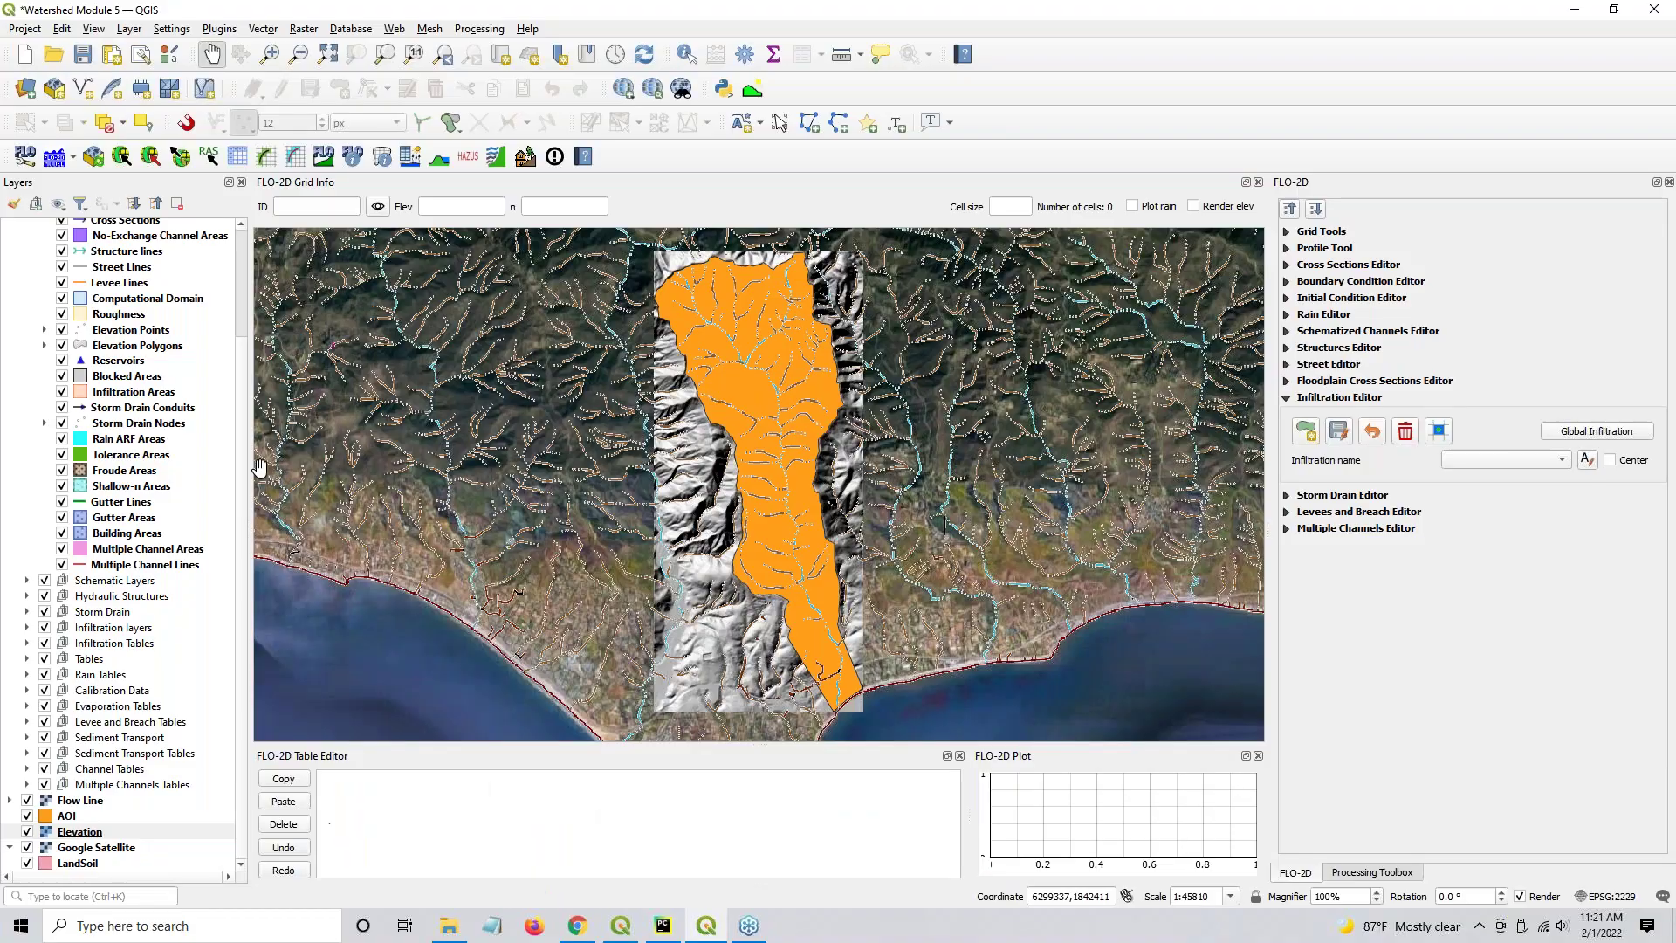
pyautogui.click(27, 815)
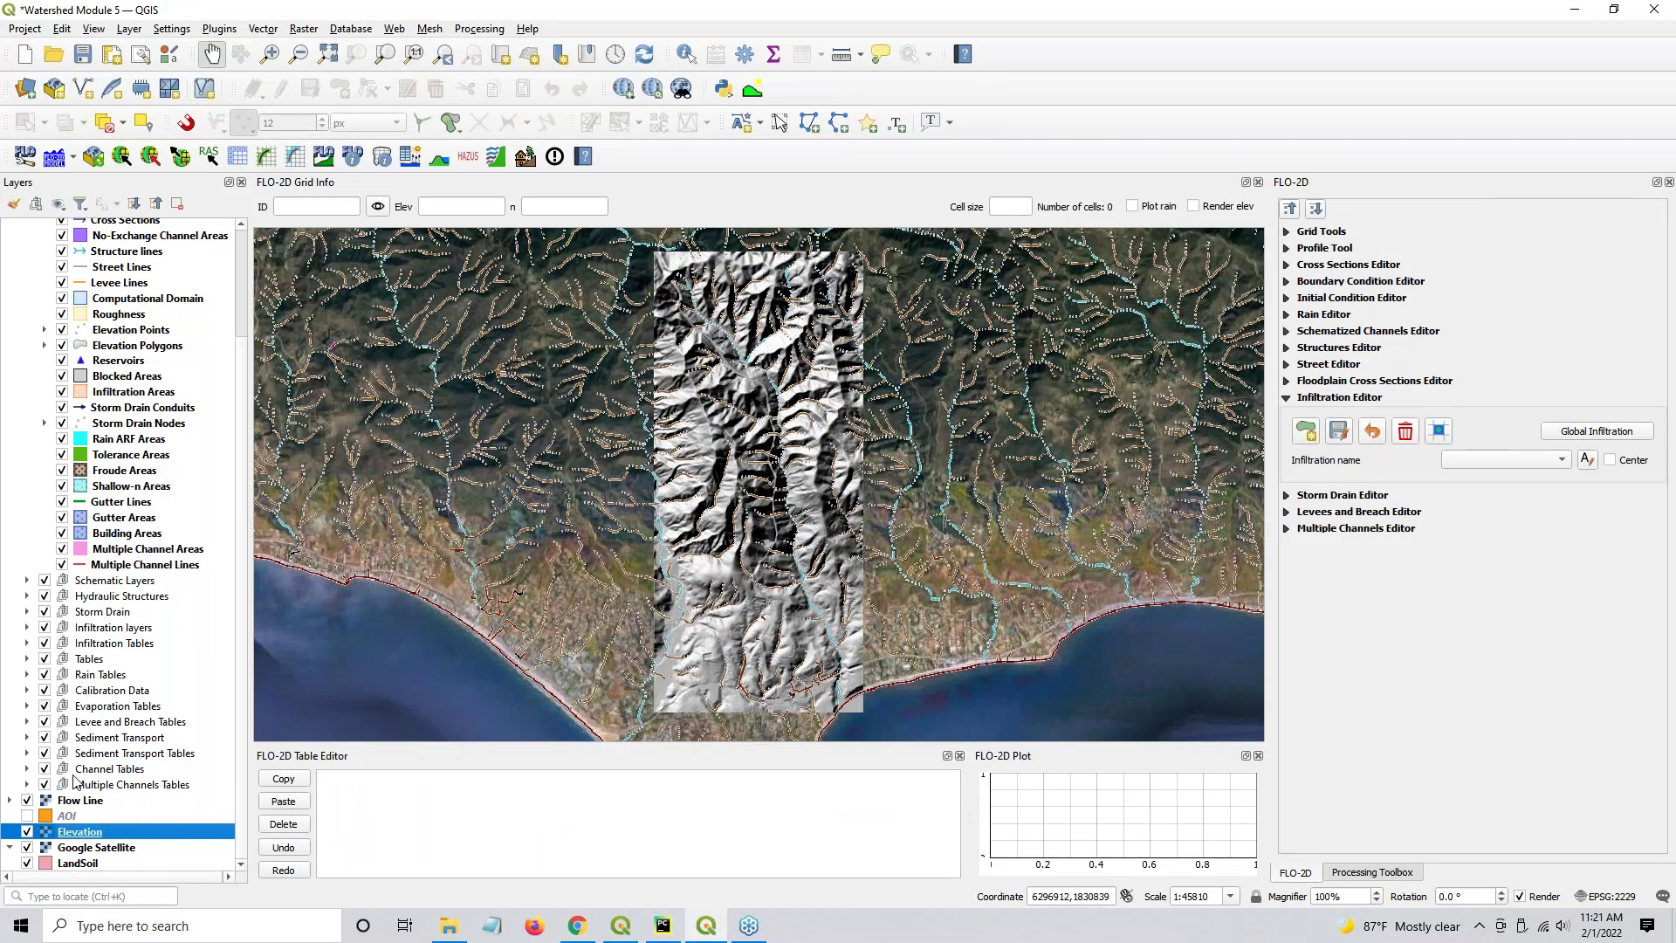
pyautogui.click(27, 832)
pyautogui.click(27, 832)
# Switch to the tutorial in Chrome and read the Step 4 instructions for creating the grid
pyautogui.click(577, 926)
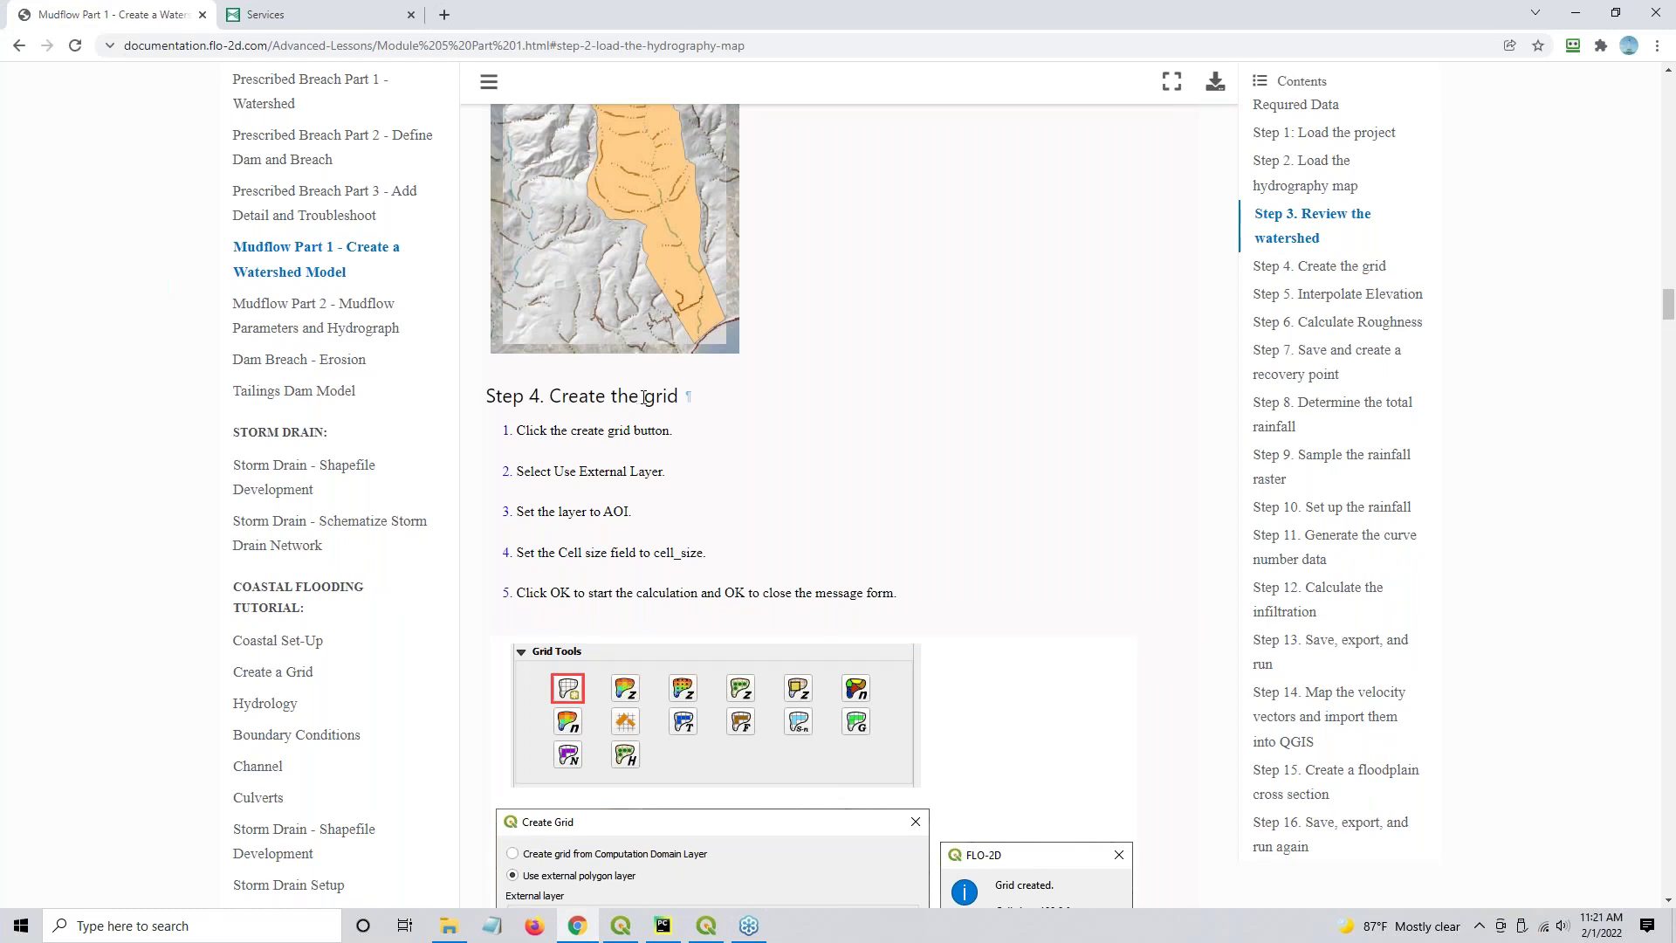
pyautogui.doubleClick(578, 401)
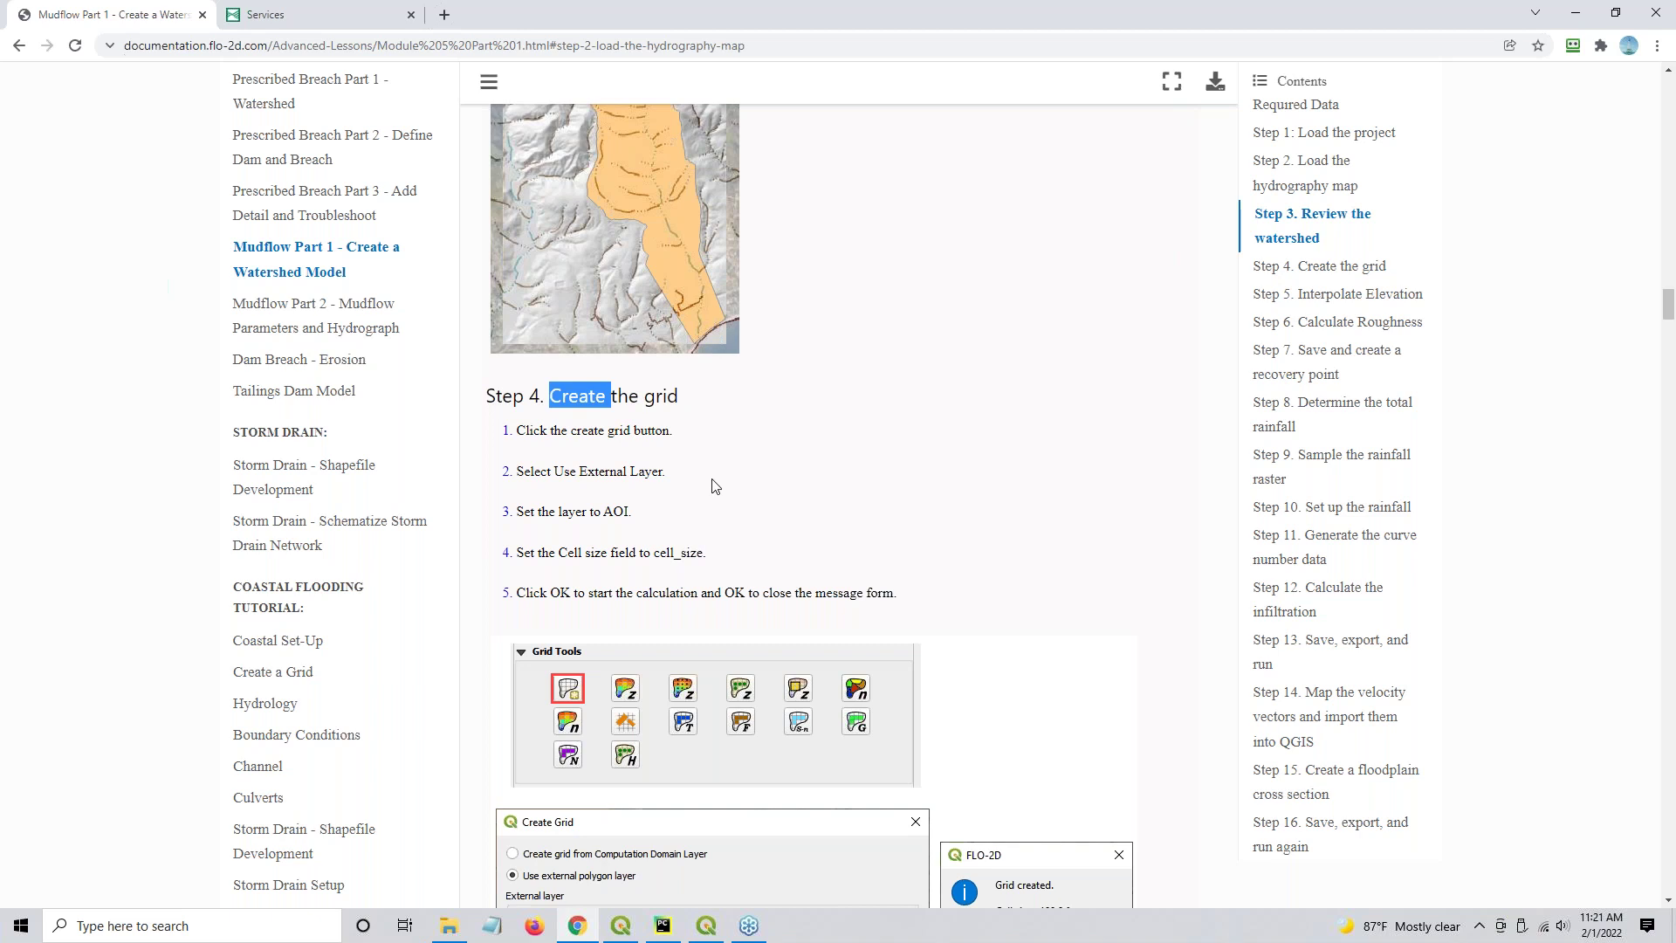
pyautogui.scroll(-2, 716, 486)
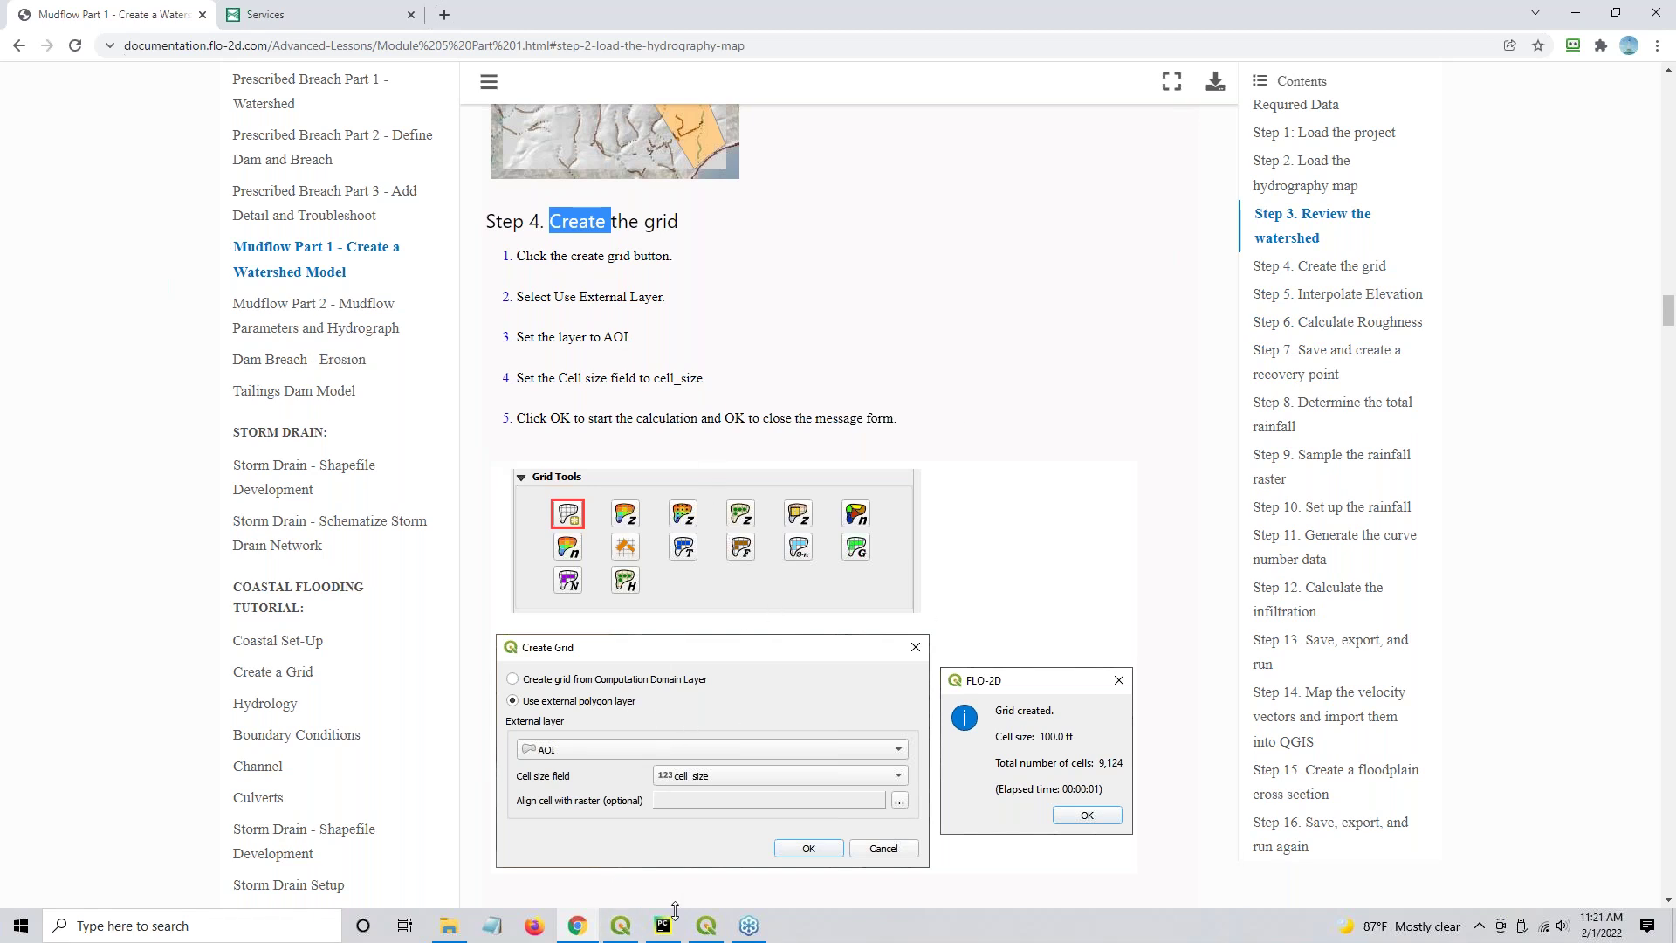
# Return to QGIS, collapse all FLO-2D editor groups, and expand only Grid Tools
pyautogui.click(706, 925)
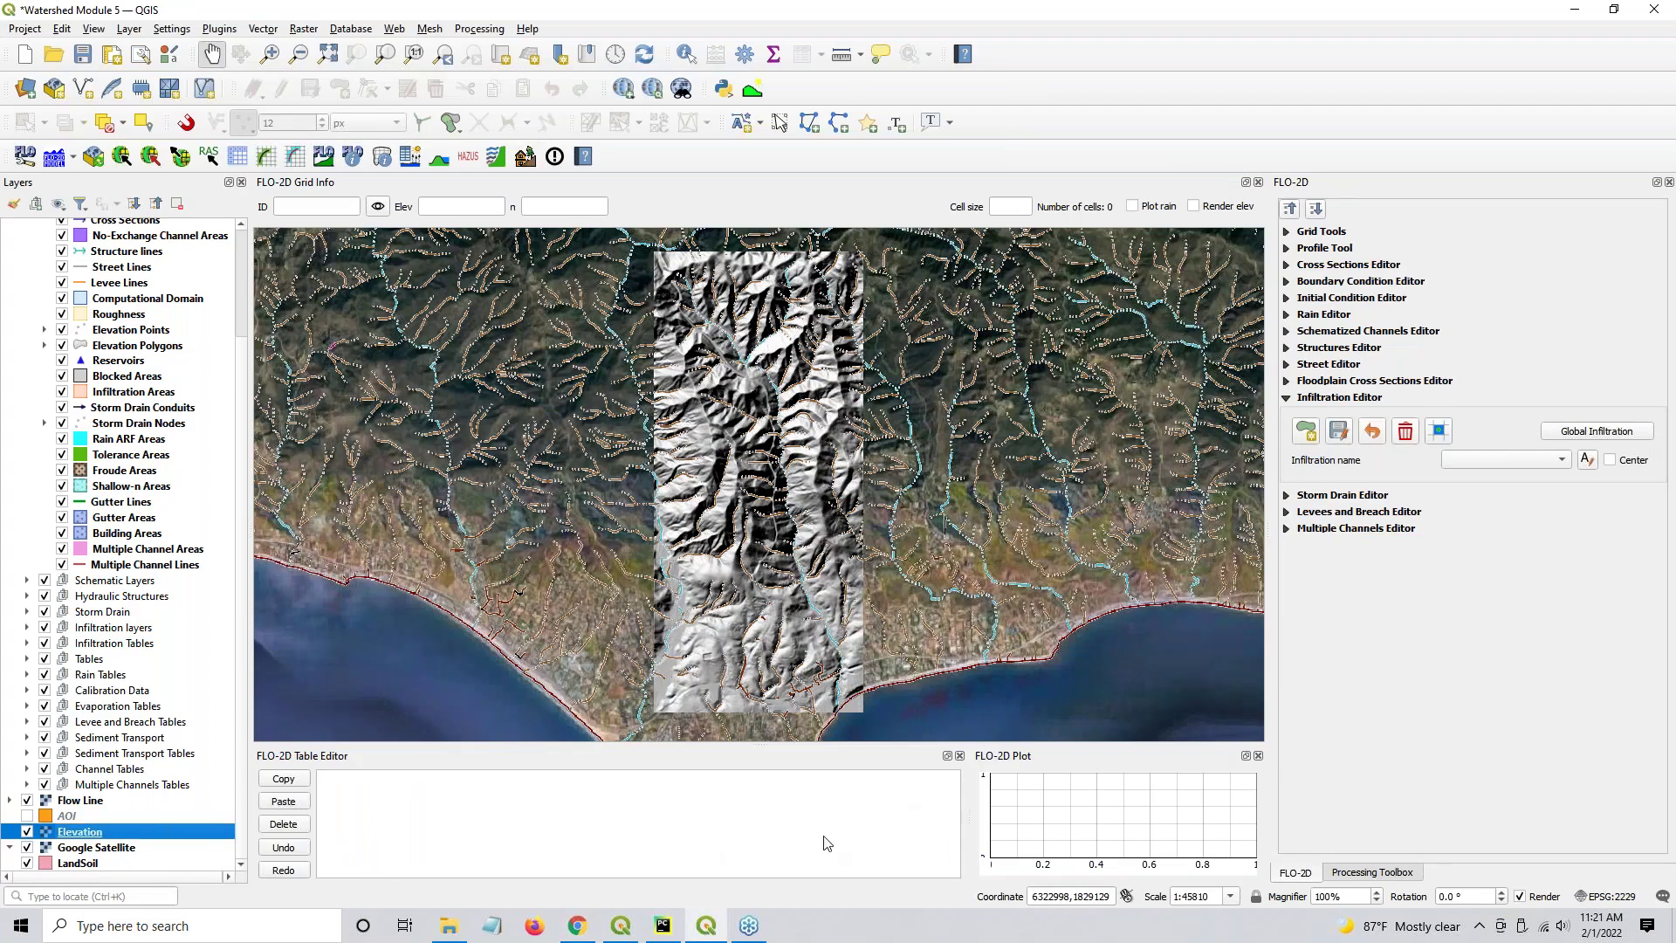
pyautogui.click(1290, 210)
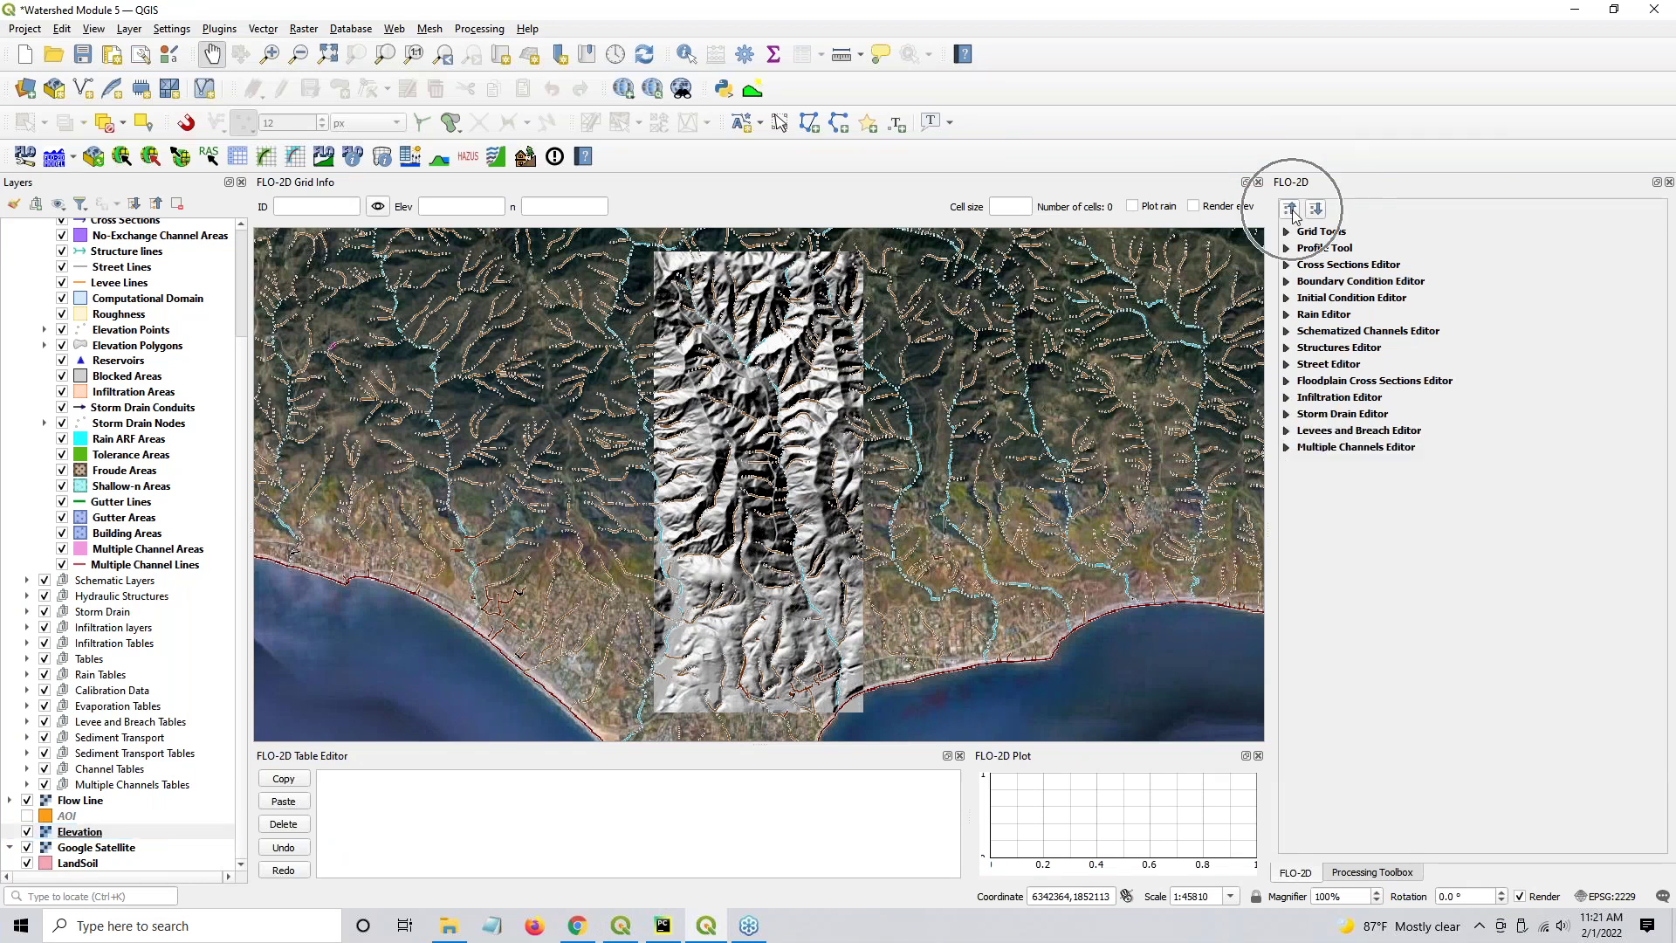
pyautogui.click(1287, 232)
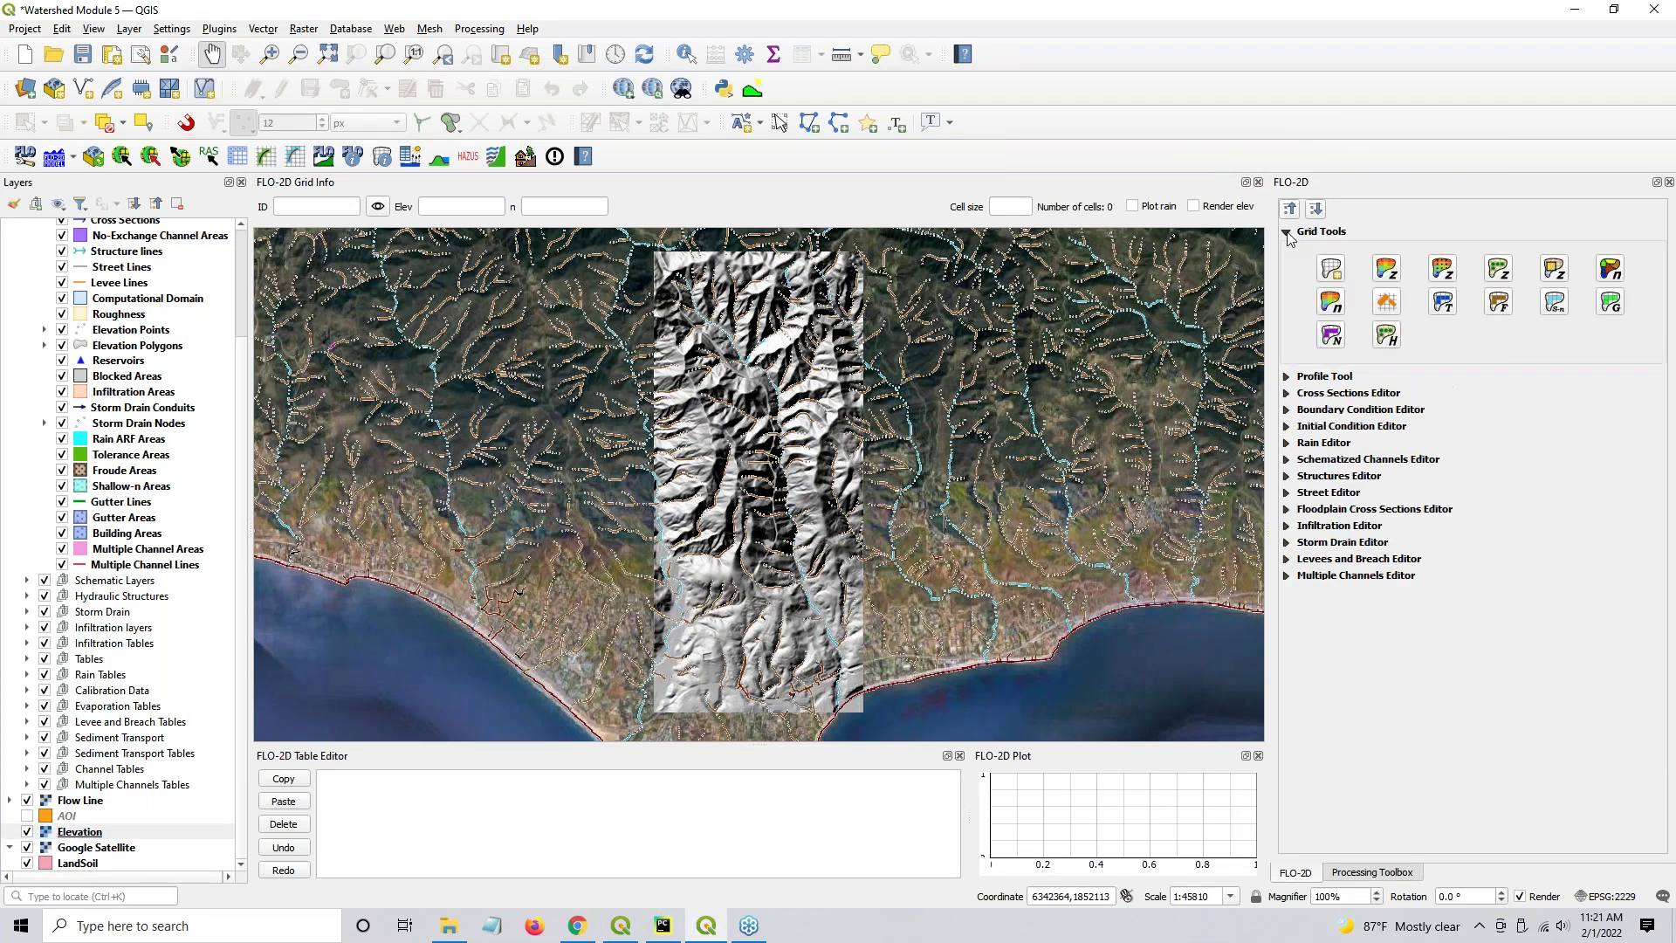
pyautogui.click(1332, 273)
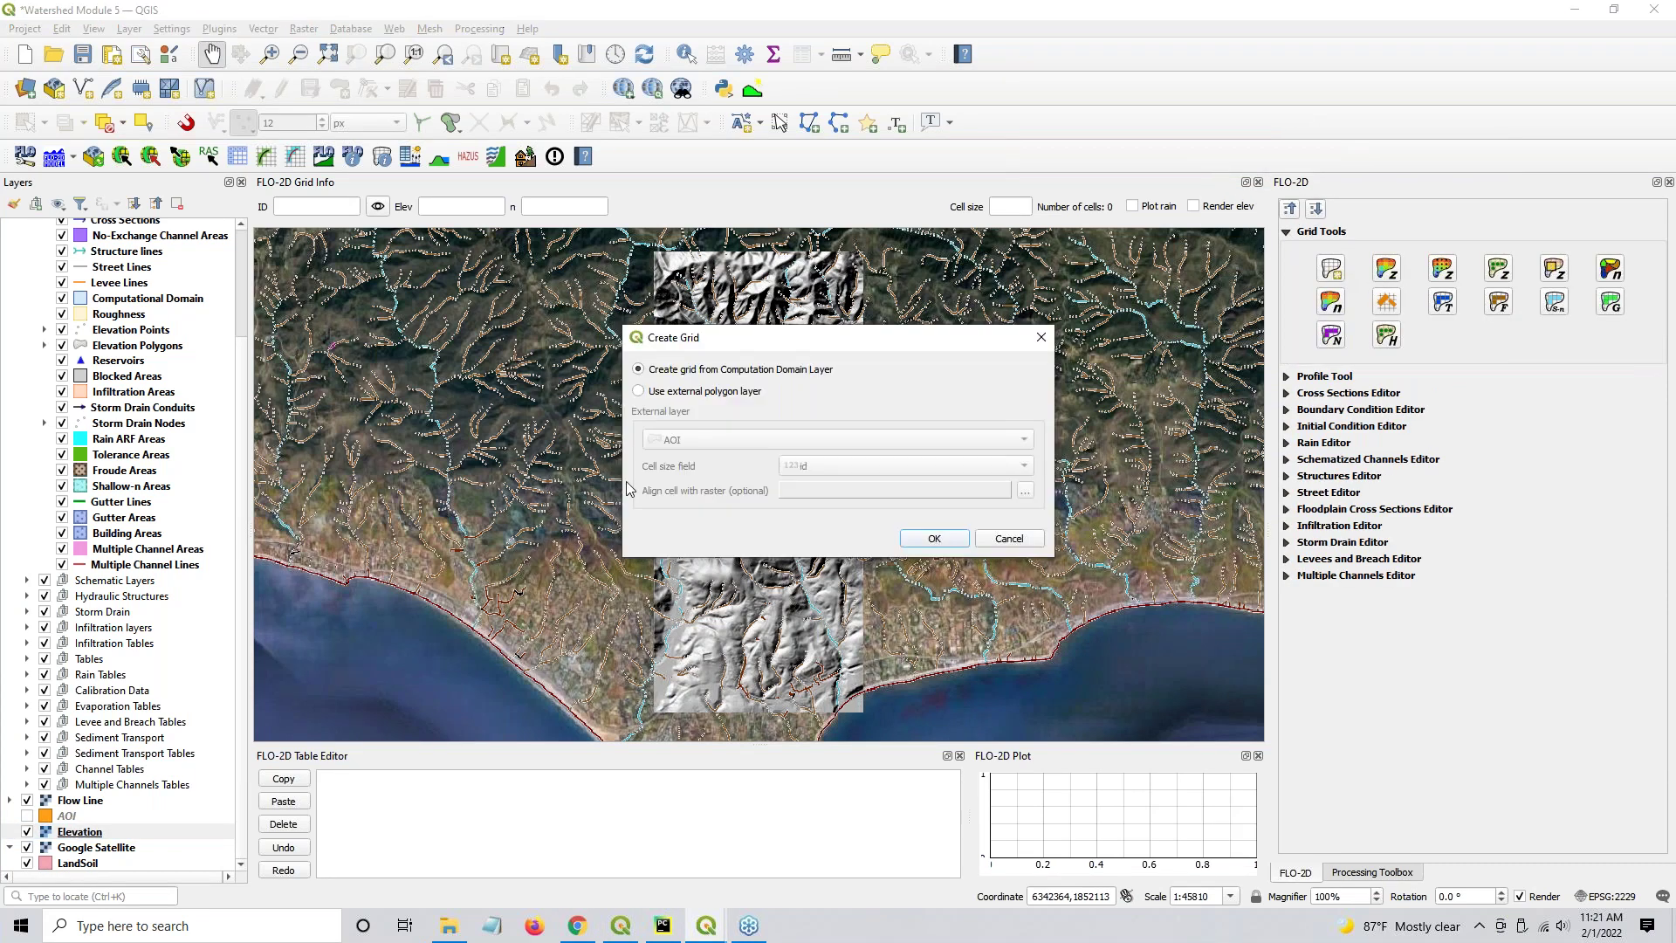
pyautogui.click(682, 394)
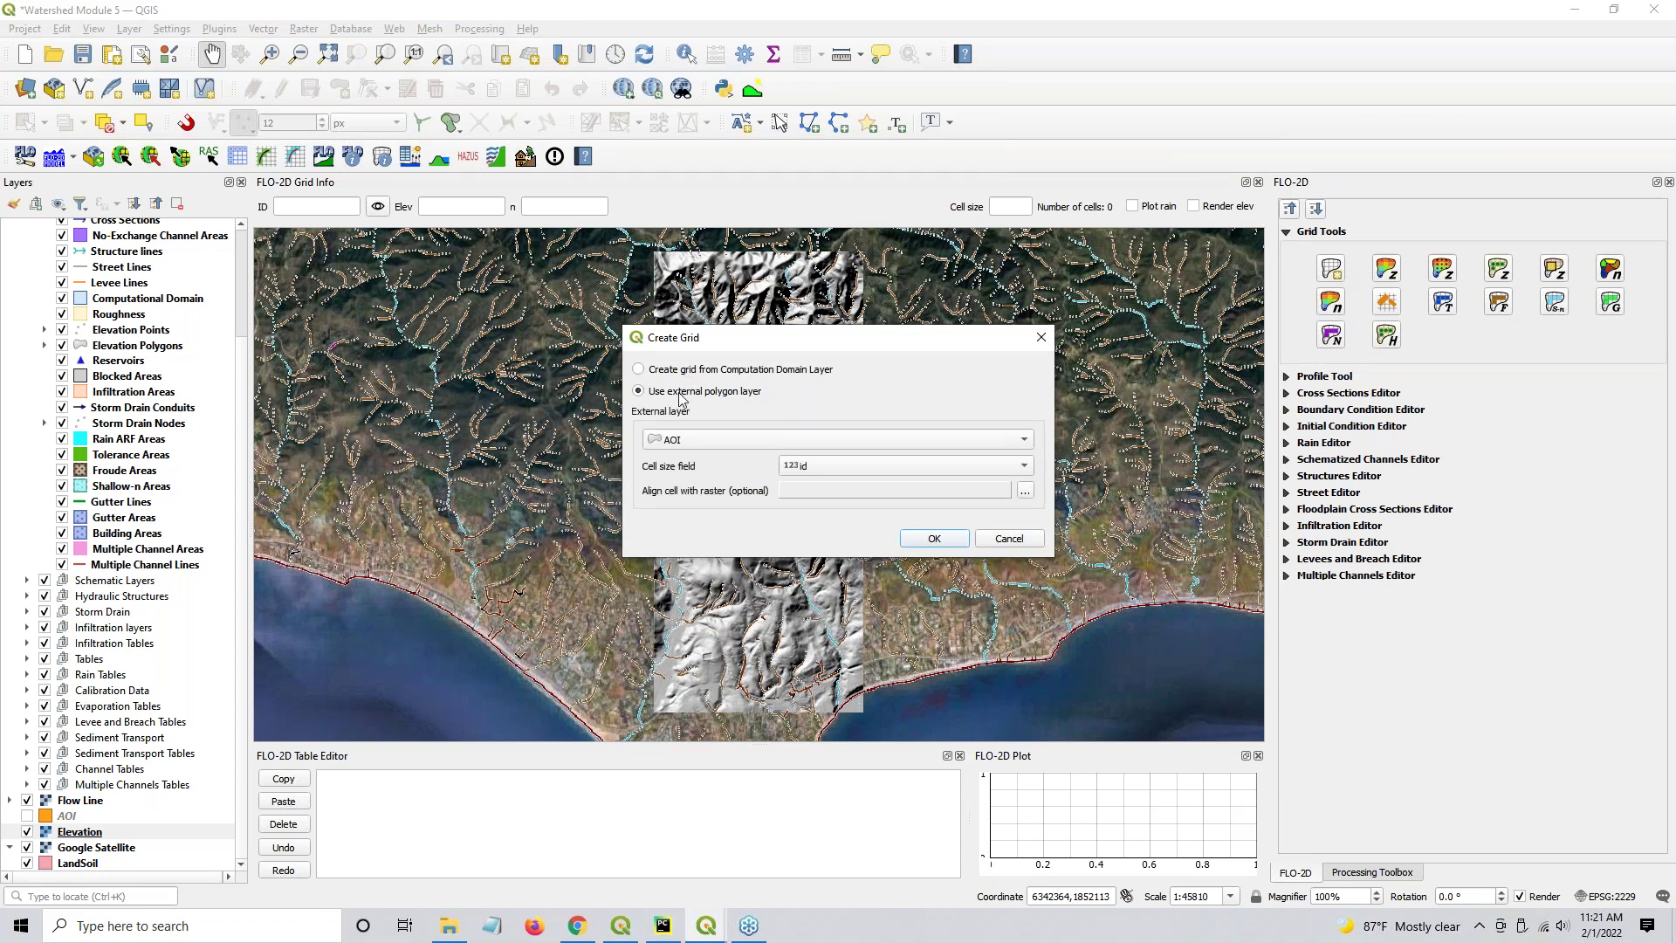
pyautogui.click(1009, 539)
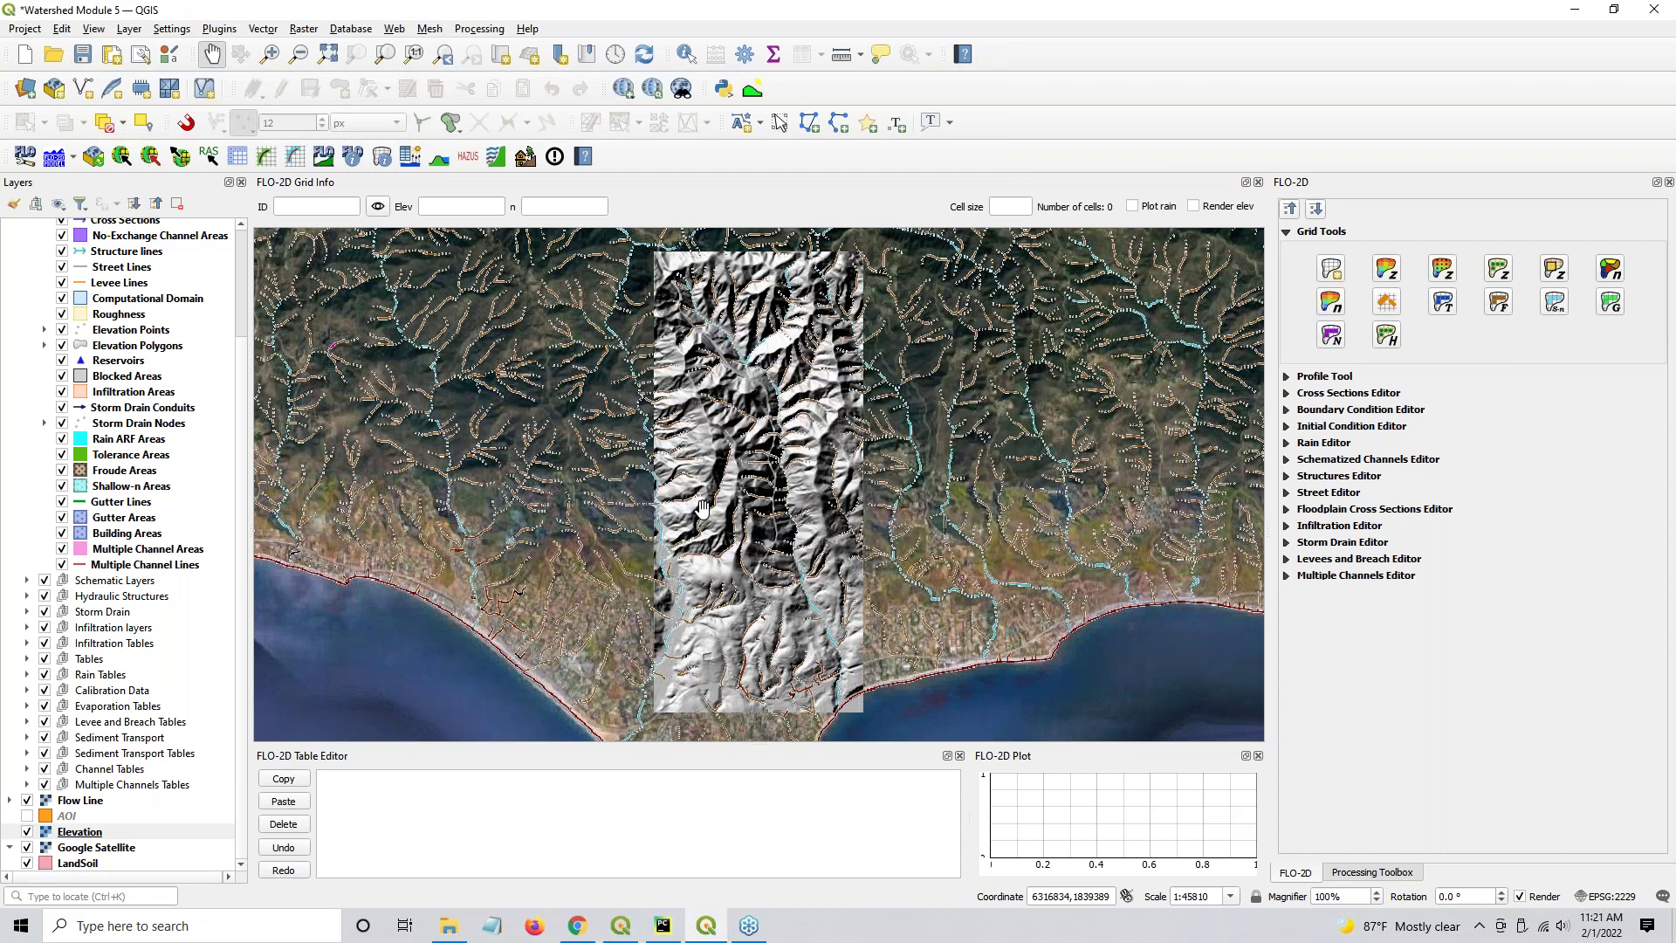
pyautogui.click(29, 816)
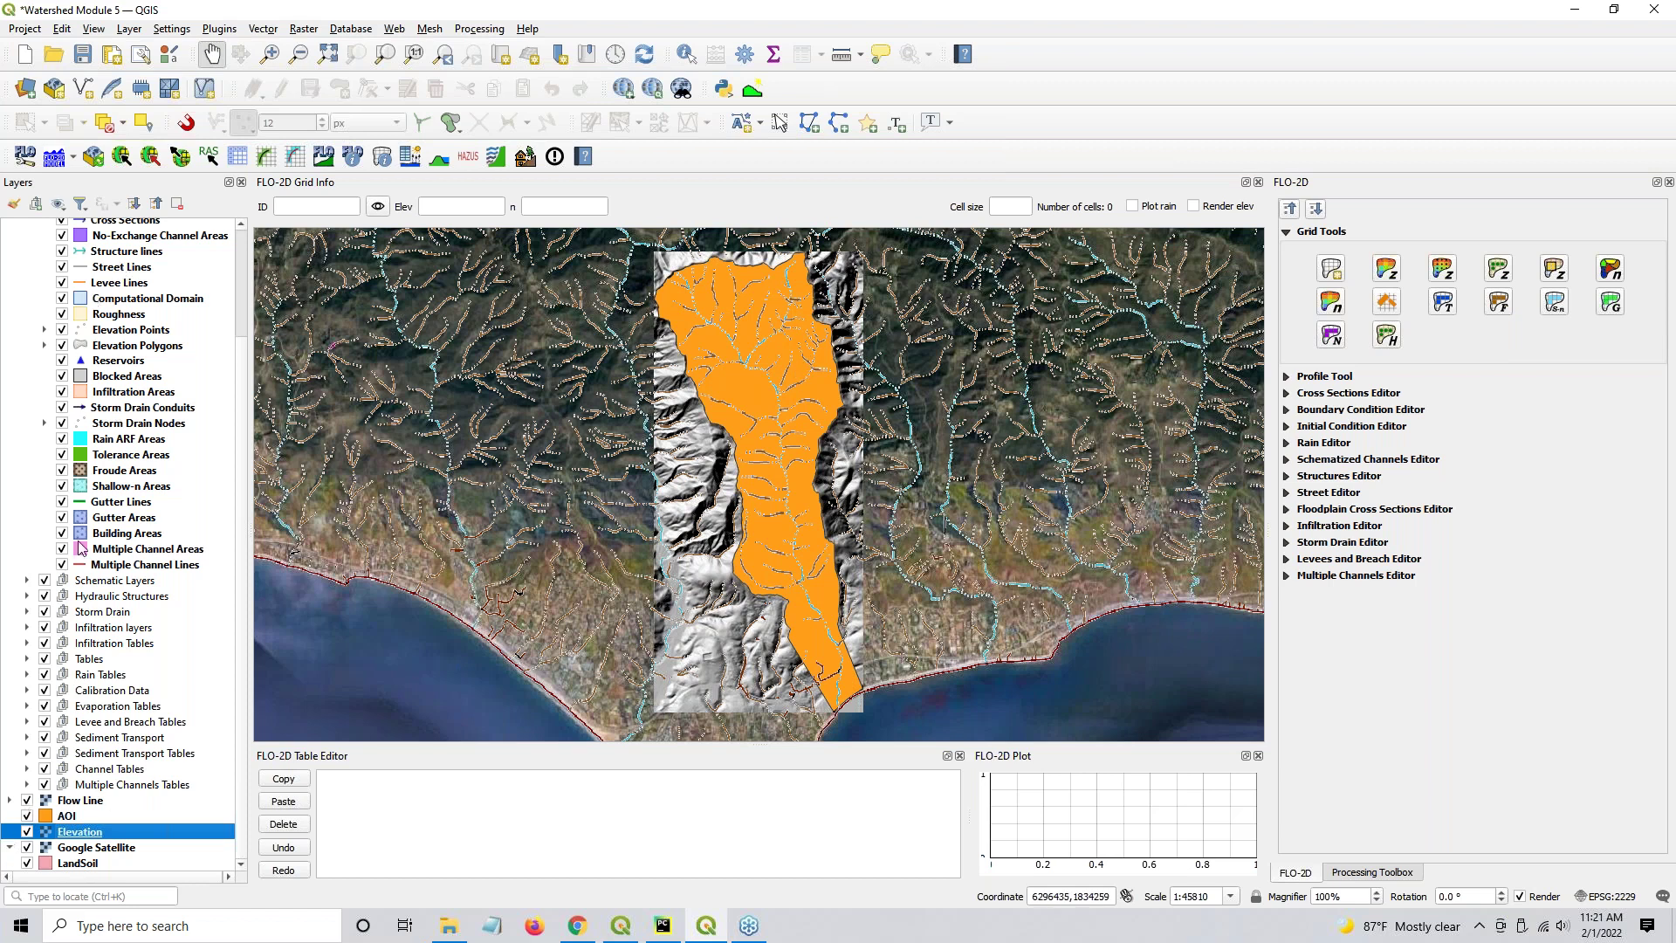
pyautogui.click(128, 299)
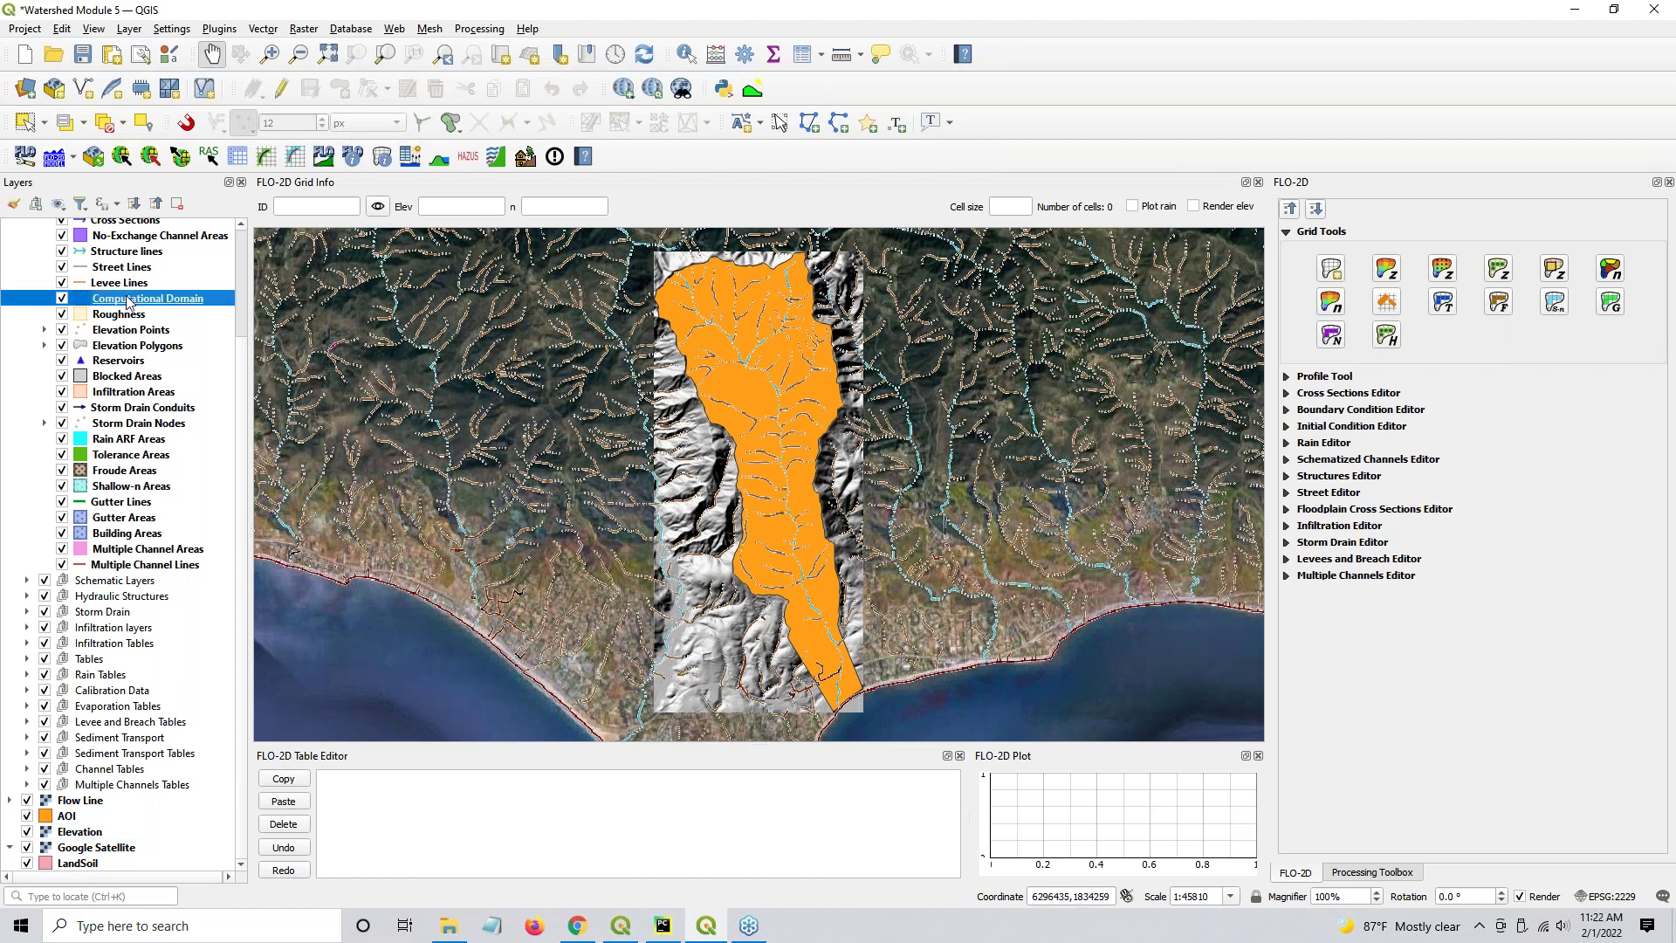
pyautogui.click(28, 816)
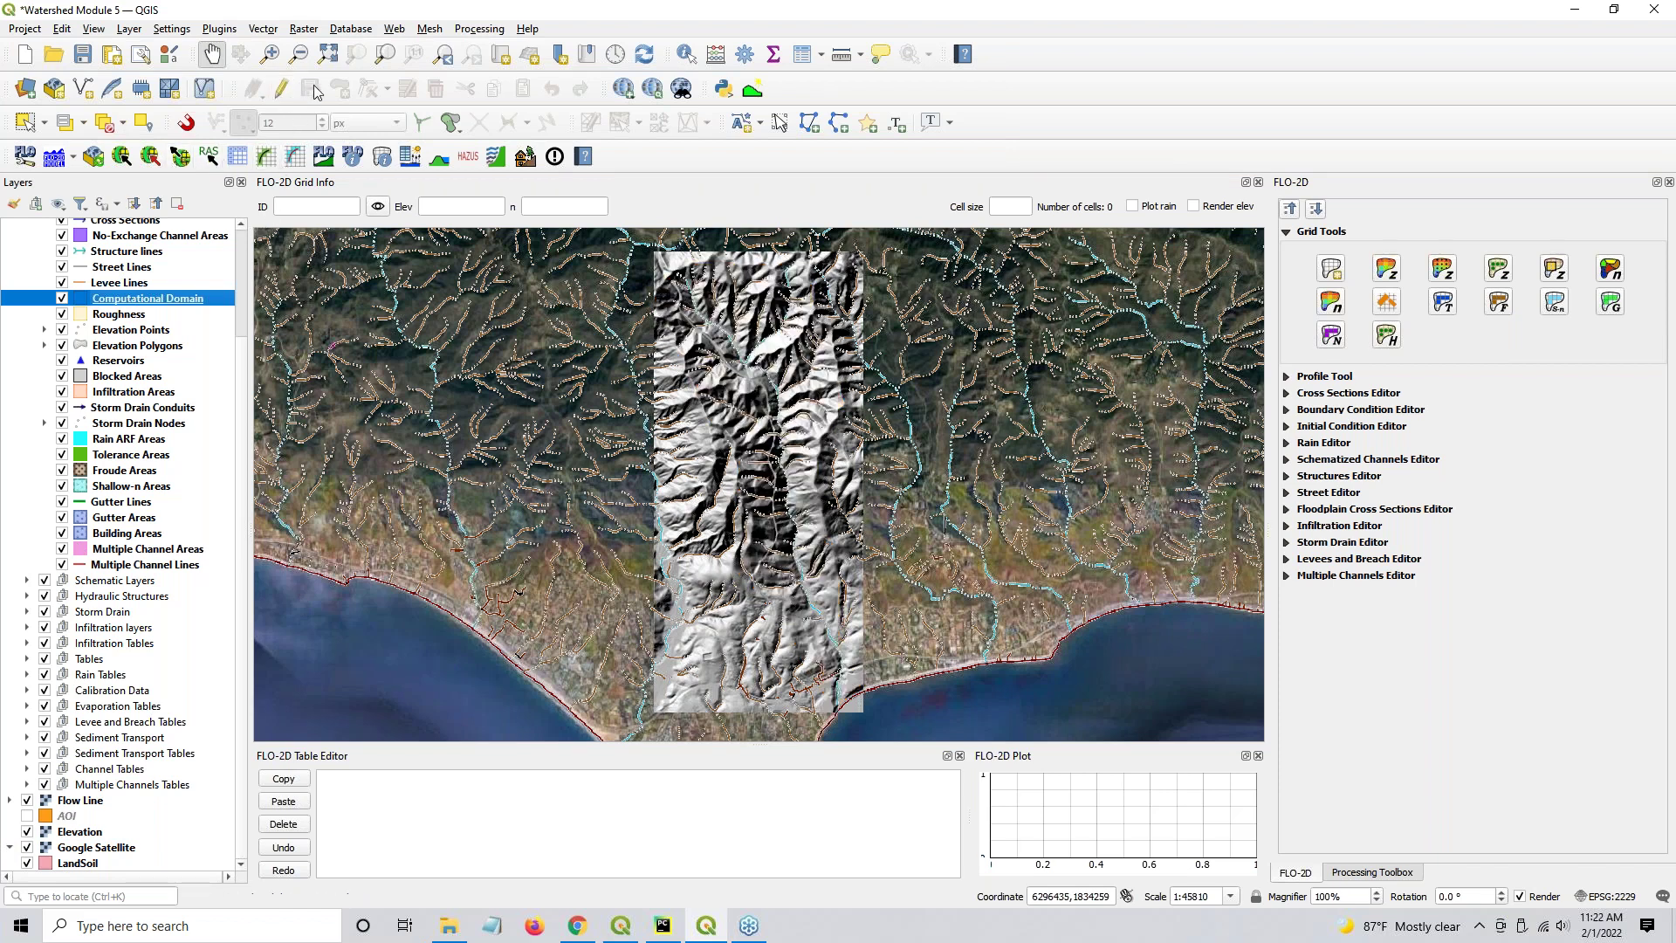
pyautogui.click(281, 89)
pyautogui.click(338, 89)
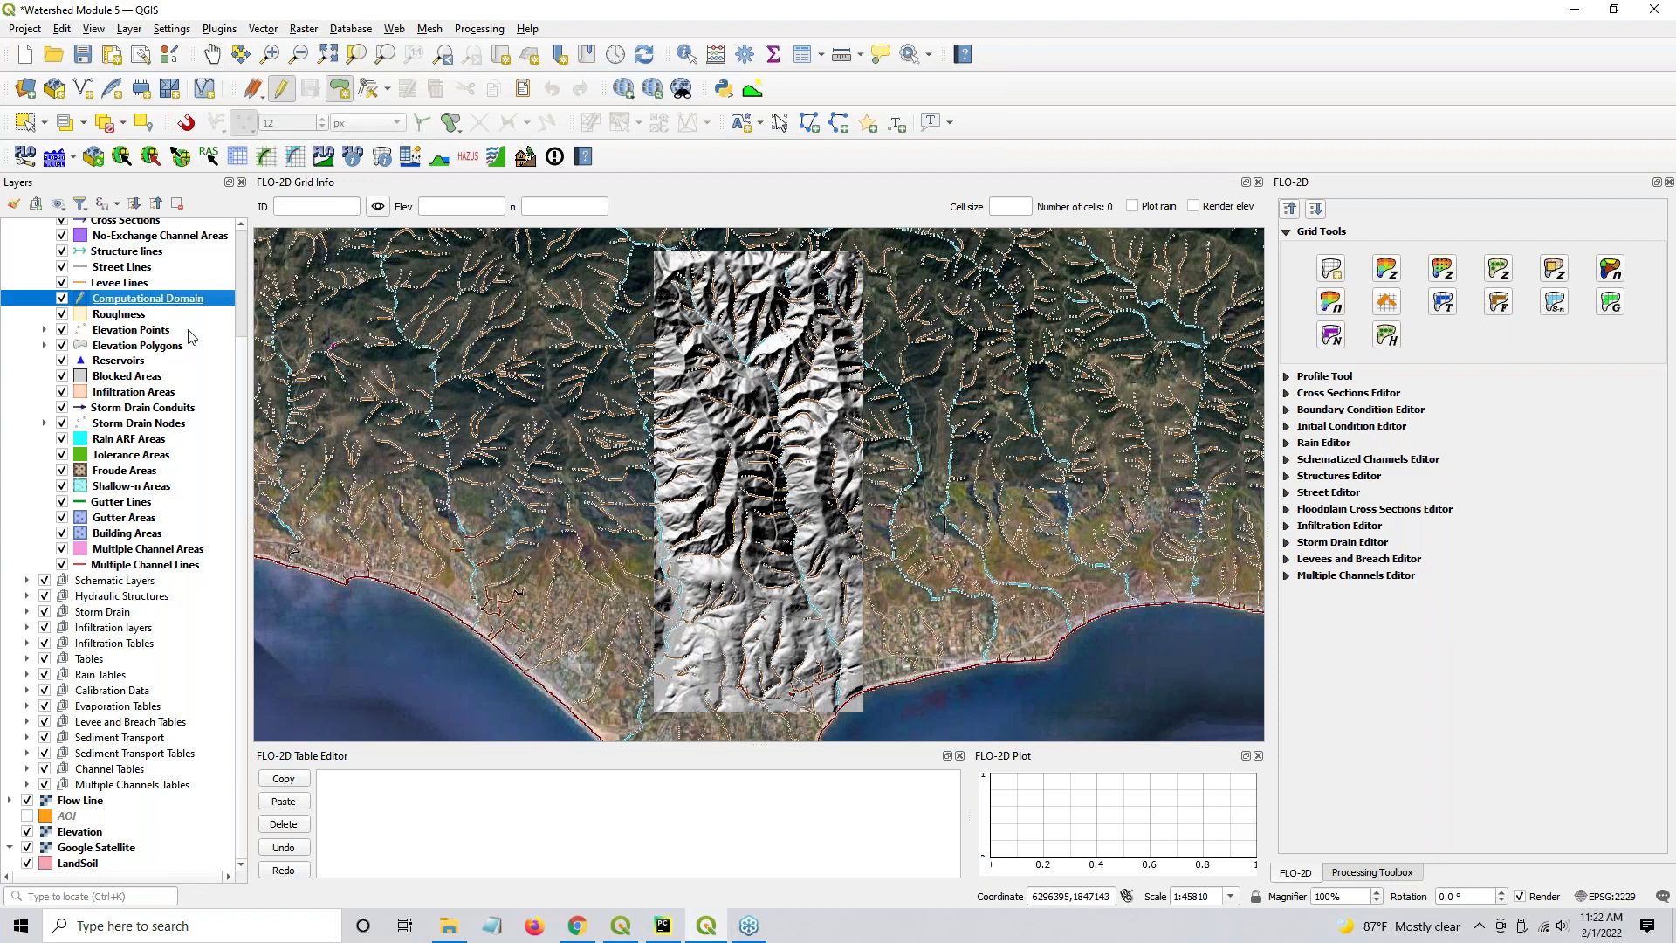
pyautogui.click(665, 279)
pyautogui.click(713, 259)
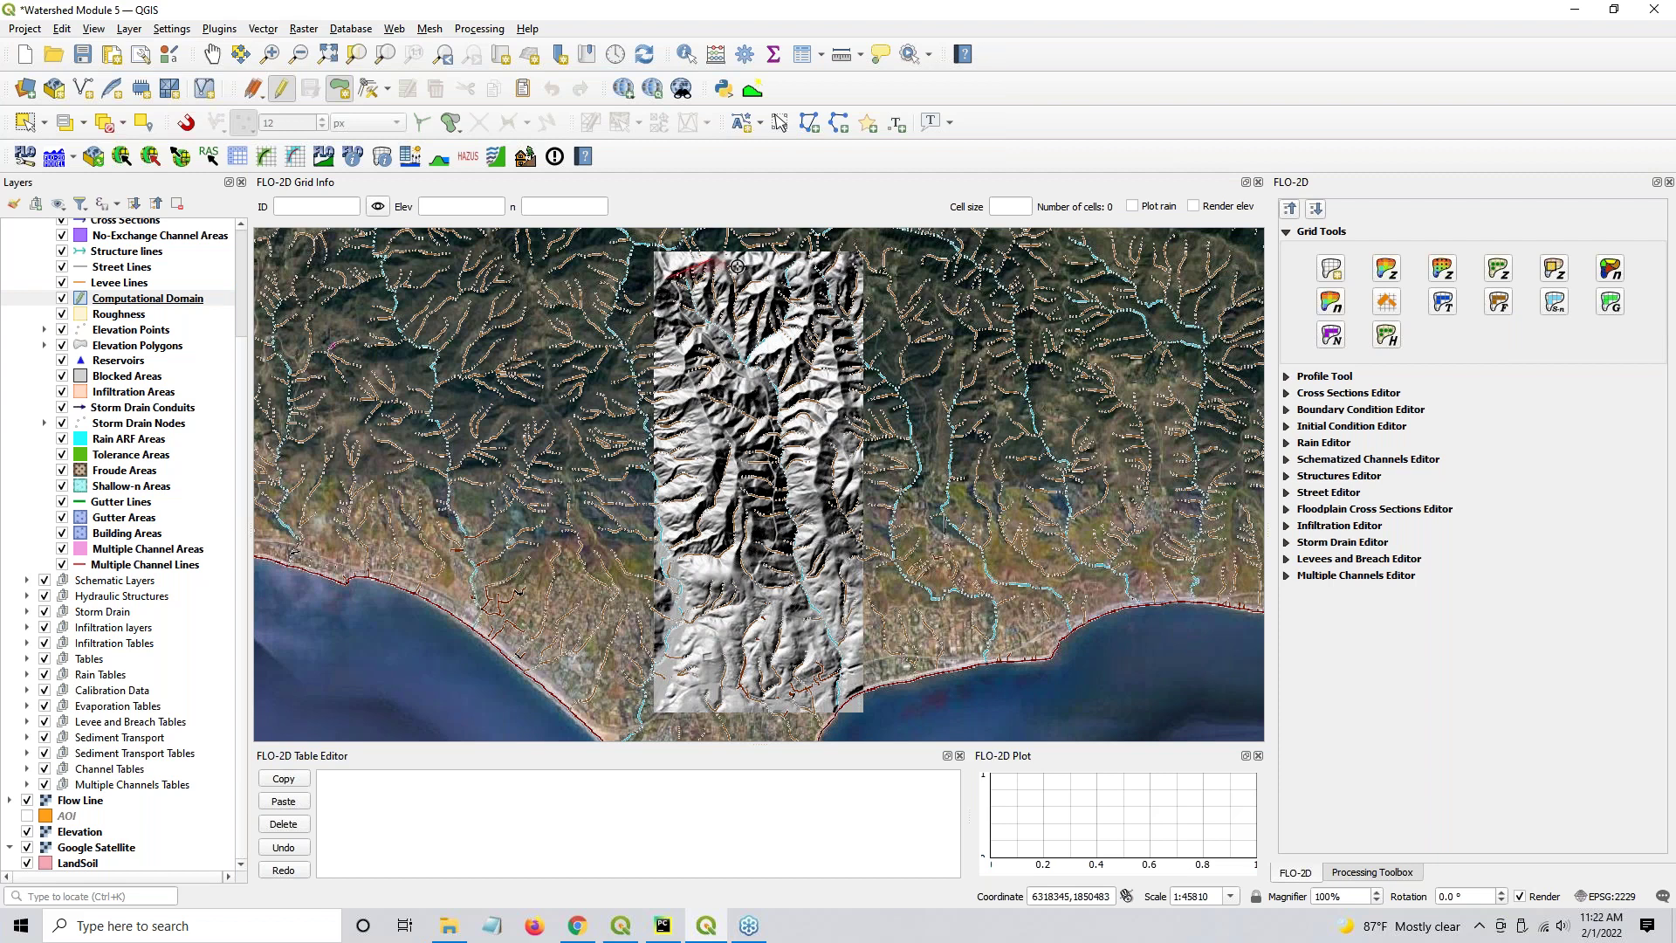
pyautogui.click(770, 272)
pyautogui.click(796, 258)
pyautogui.click(811, 269)
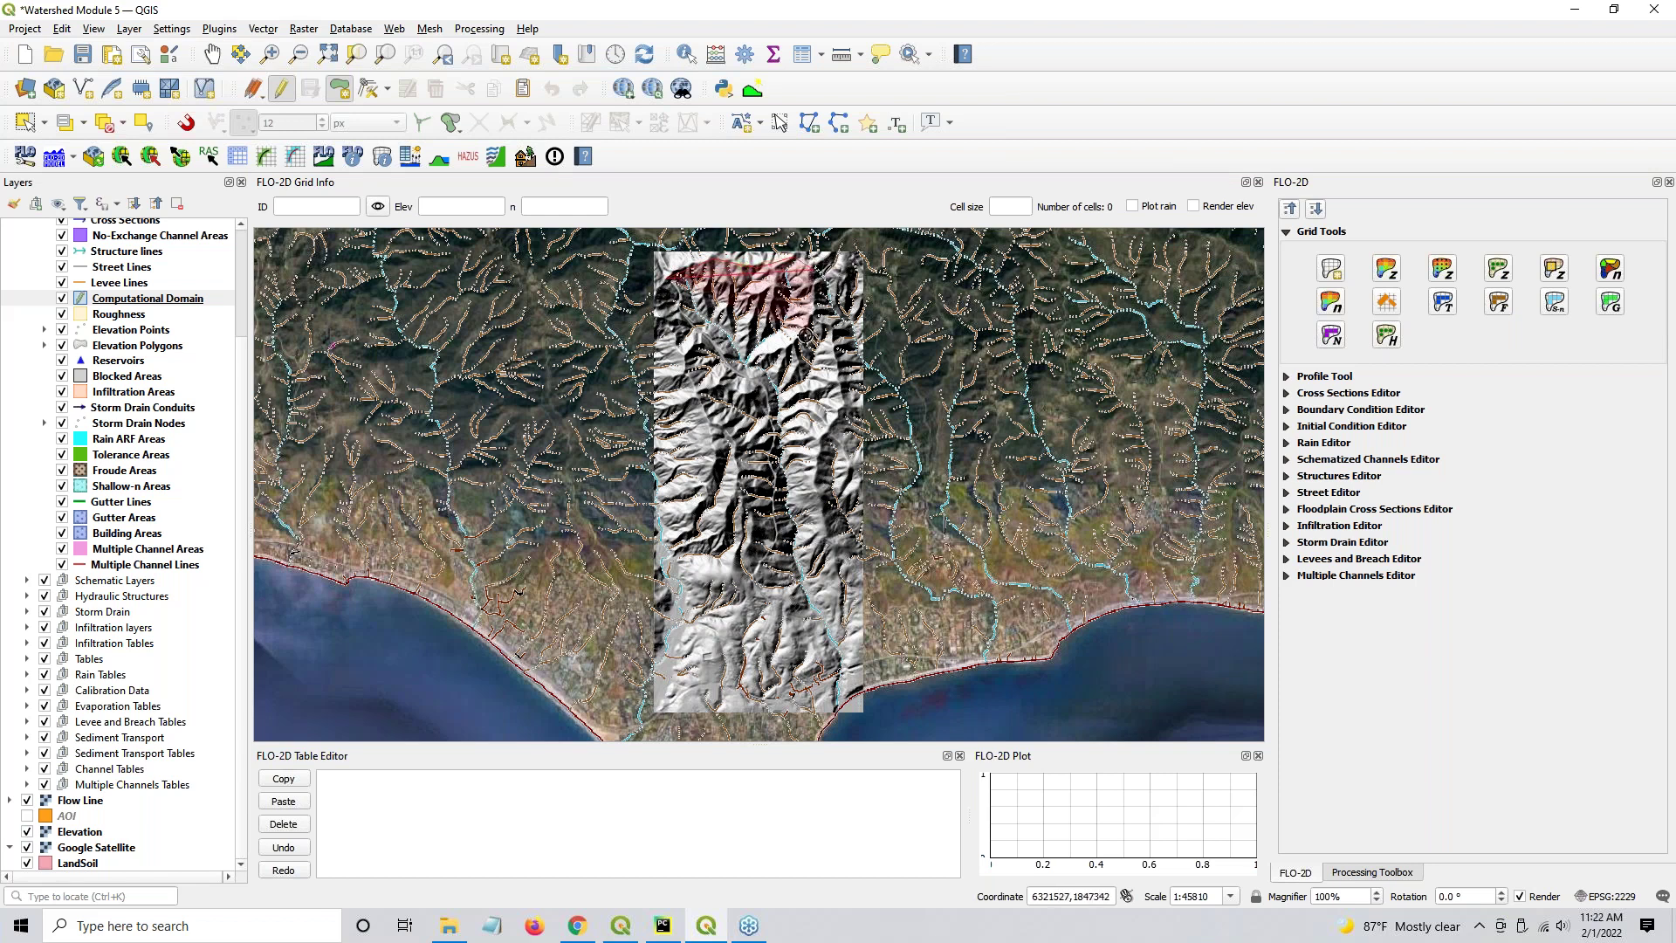
pyautogui.click(806, 335)
pyautogui.press('BackSpace')
pyautogui.click(840, 259)
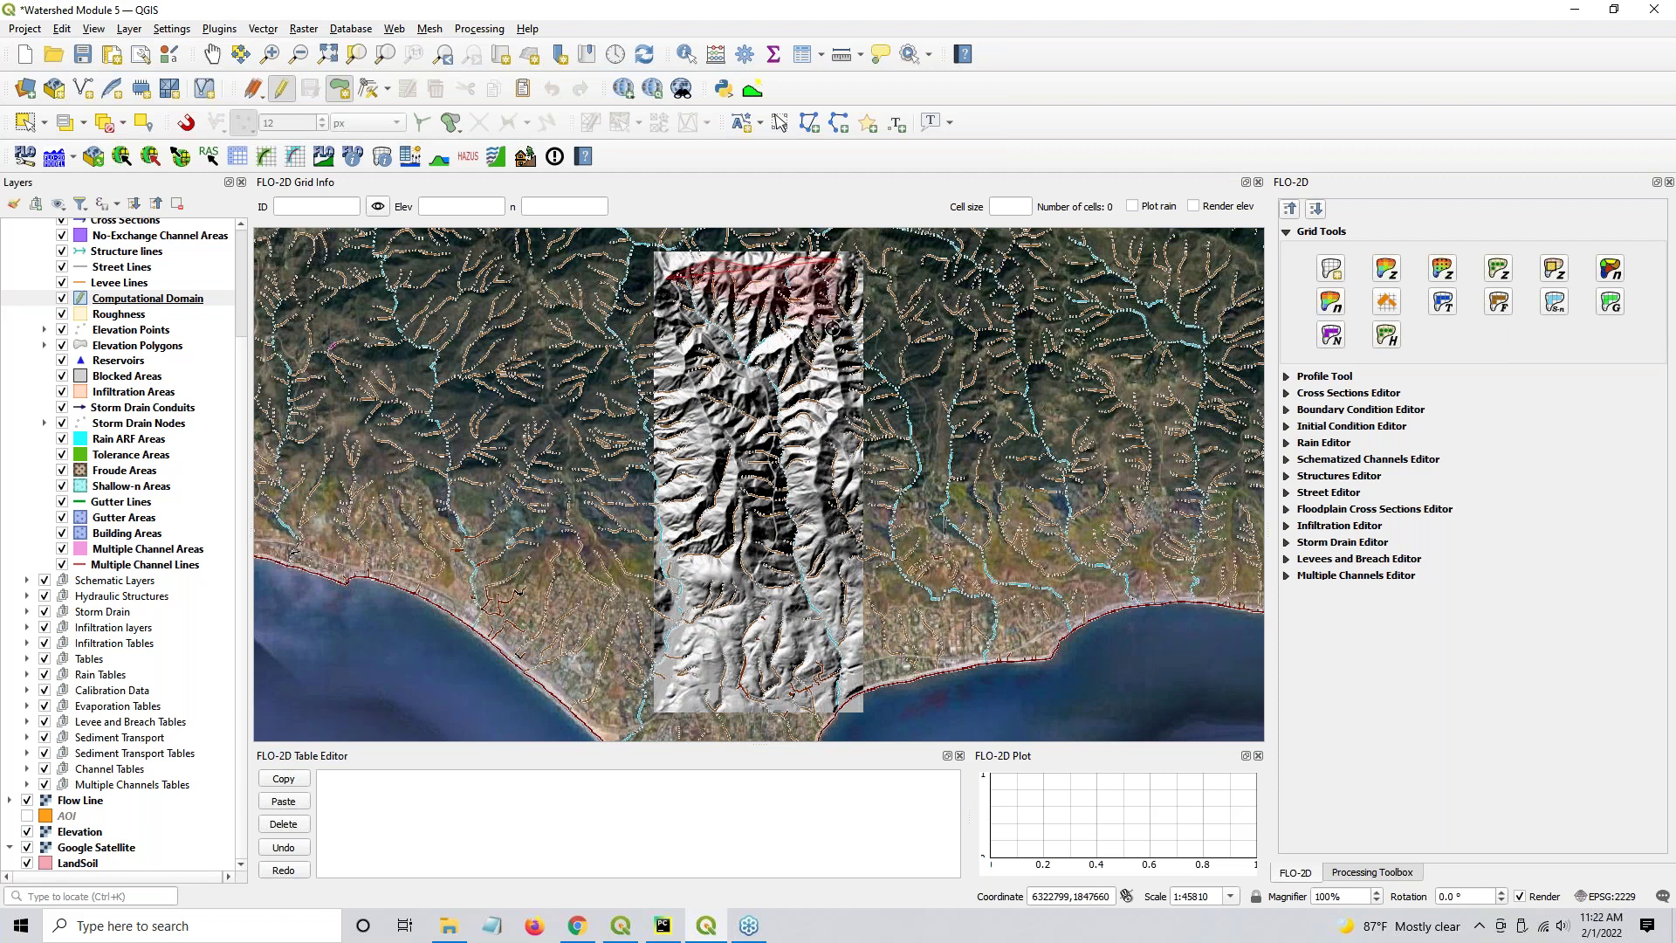
pyautogui.click(841, 400)
pyautogui.click(822, 439)
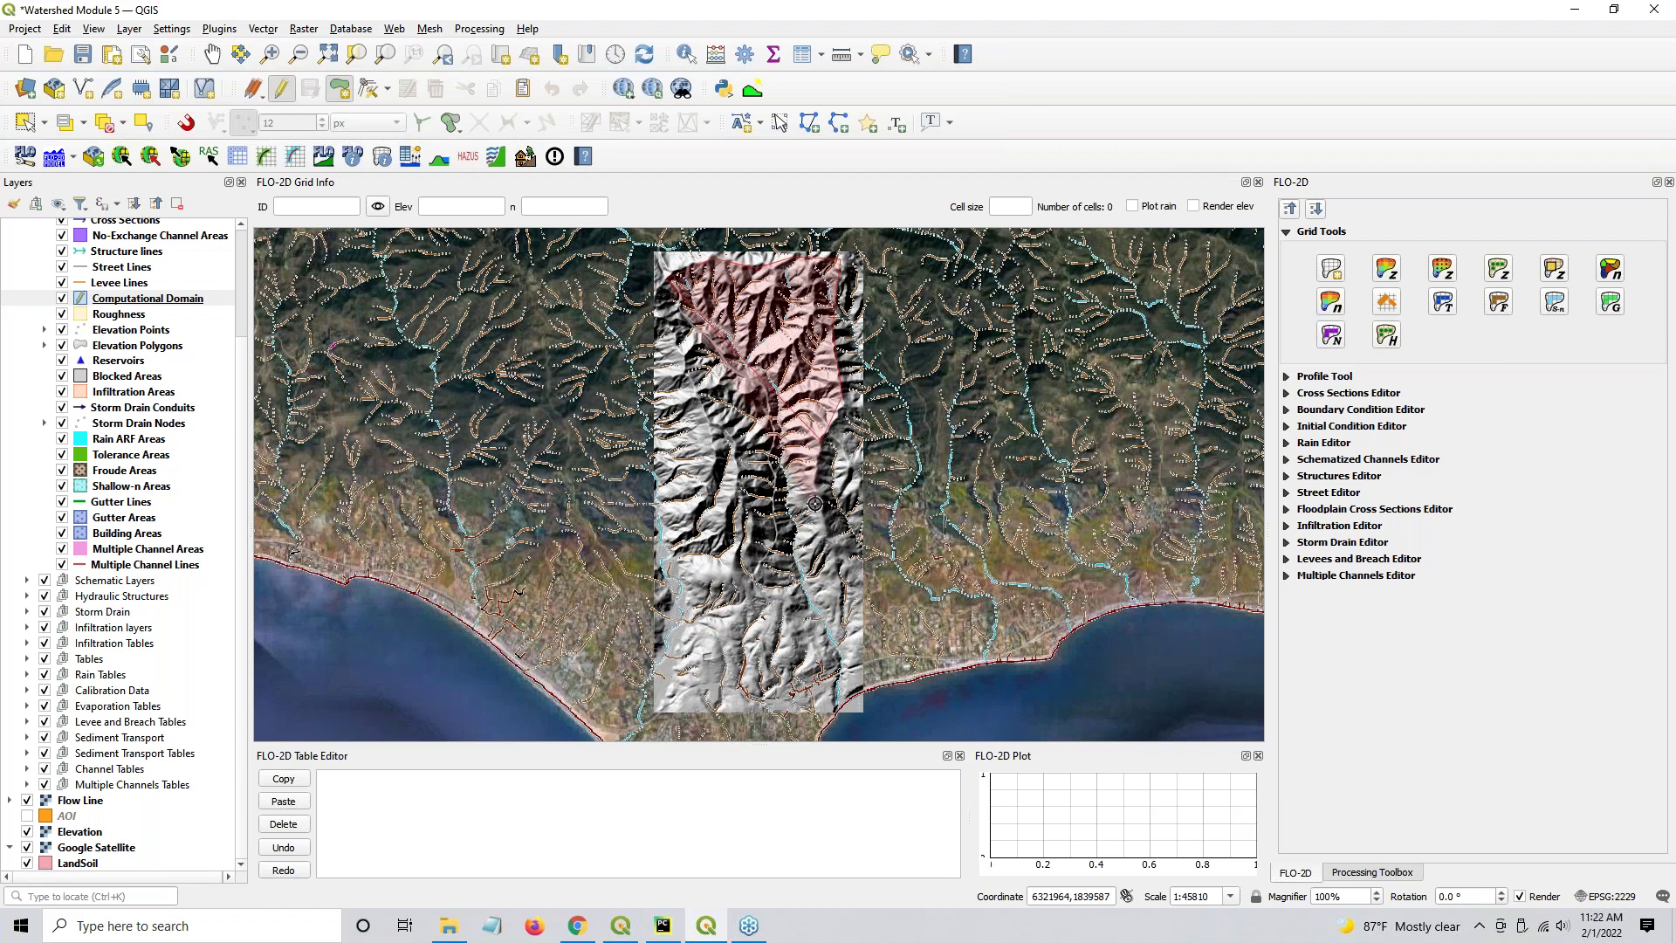
pyautogui.click(831, 541)
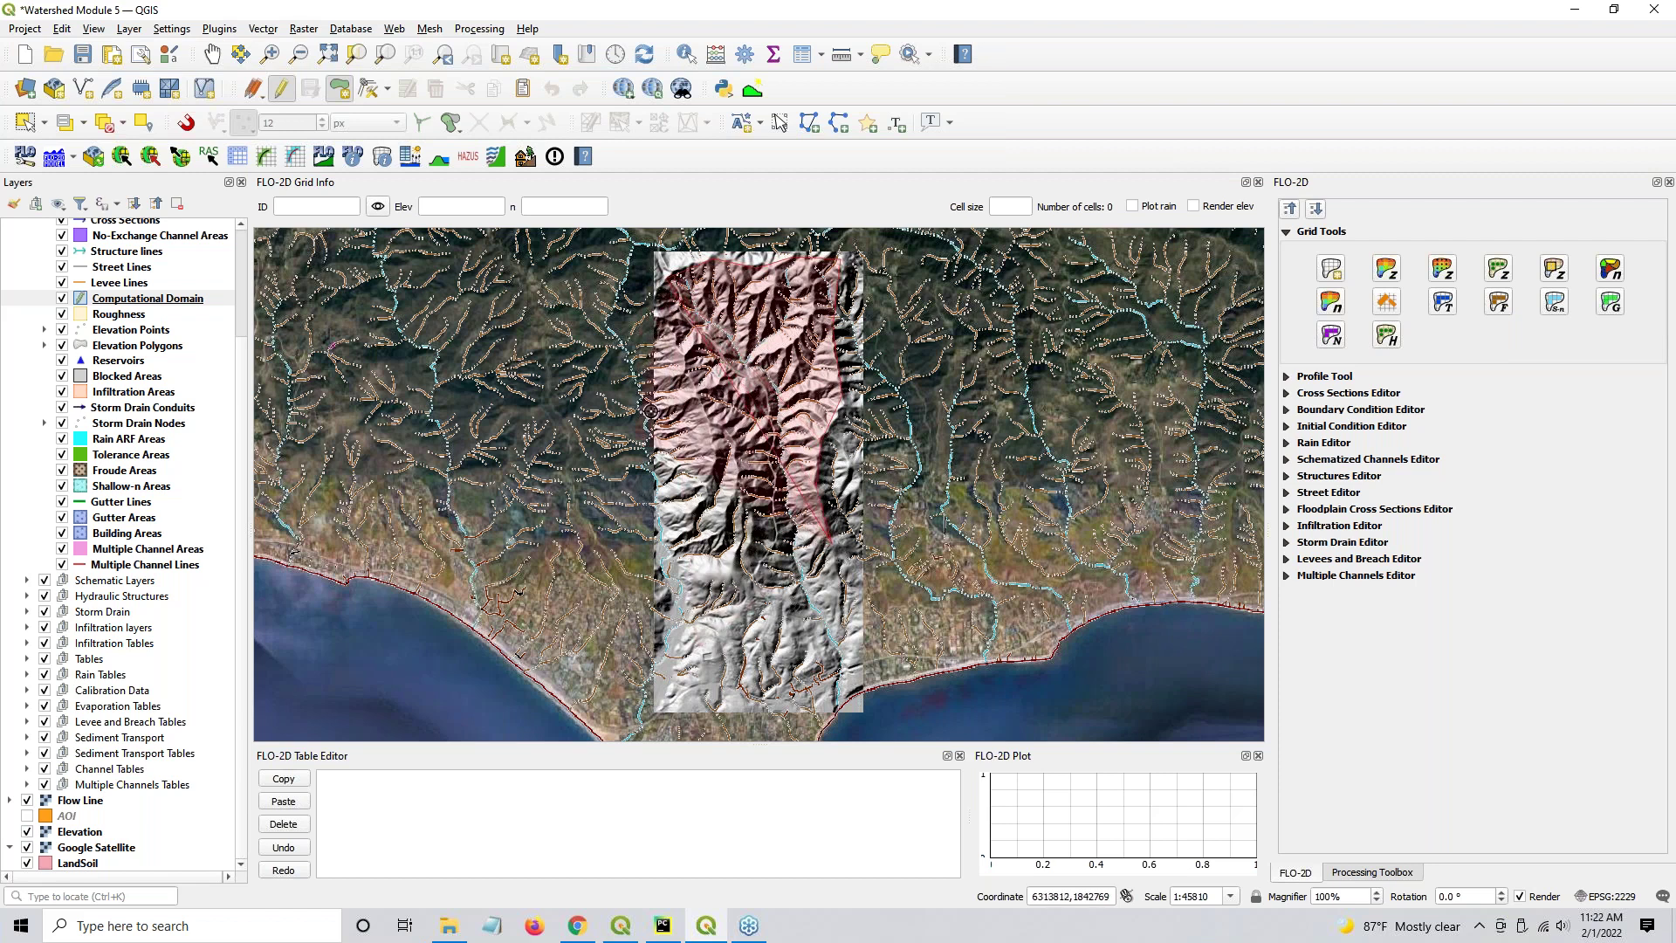
pyautogui.click(780, 637)
pyautogui.write('100')
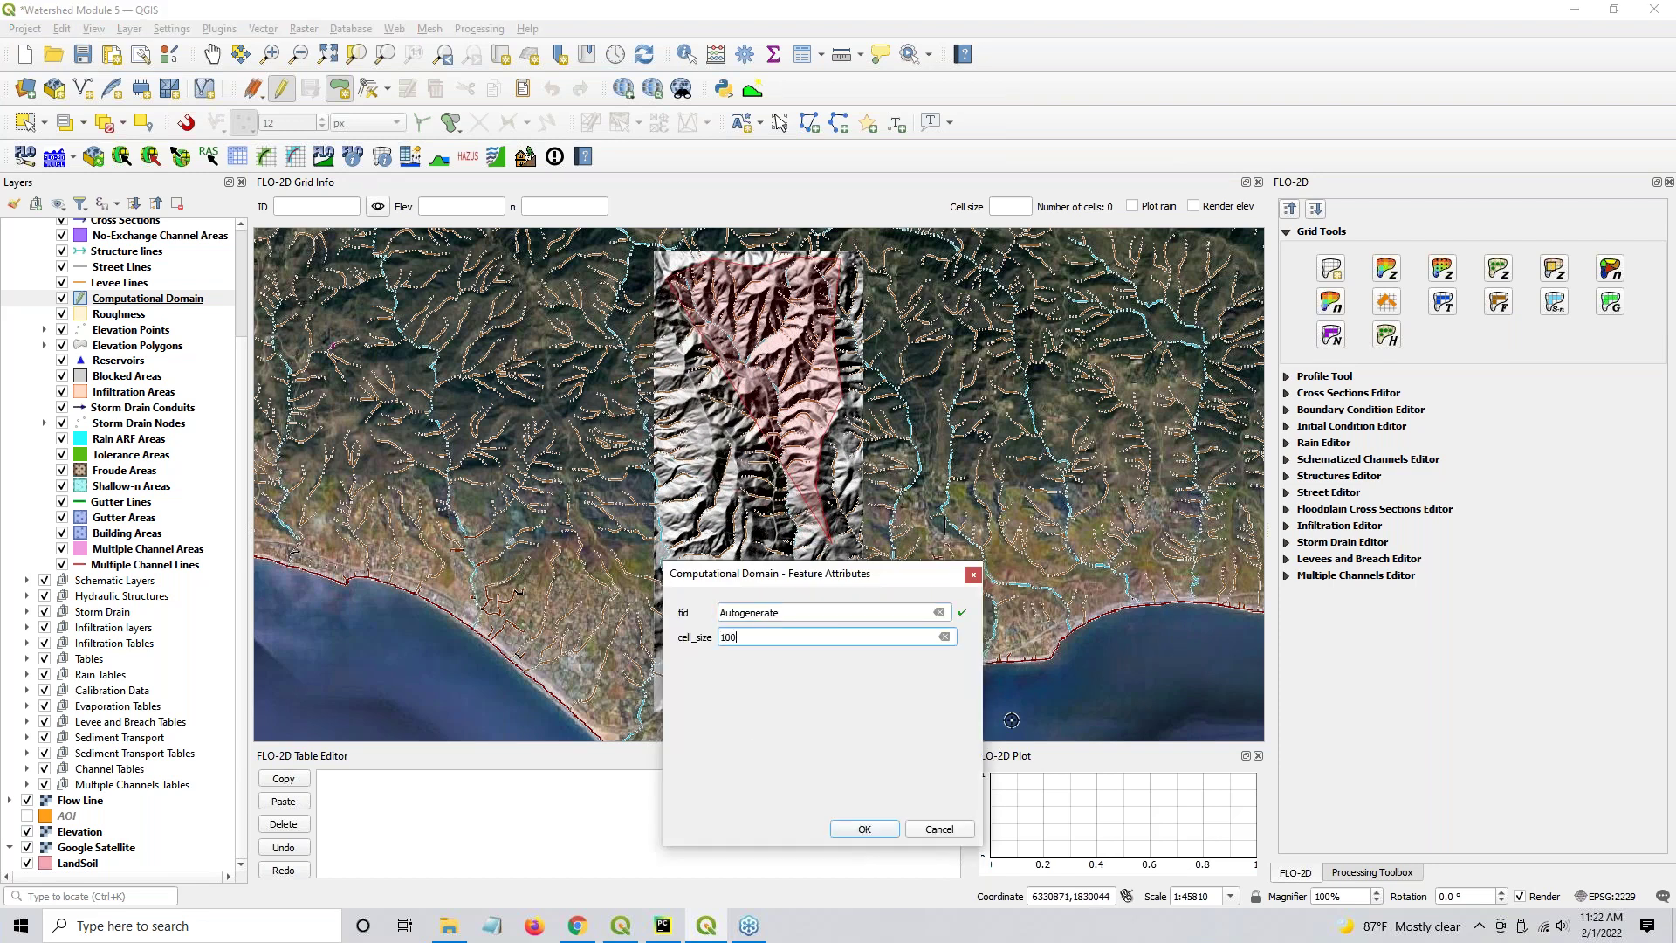
pyautogui.click(943, 832)
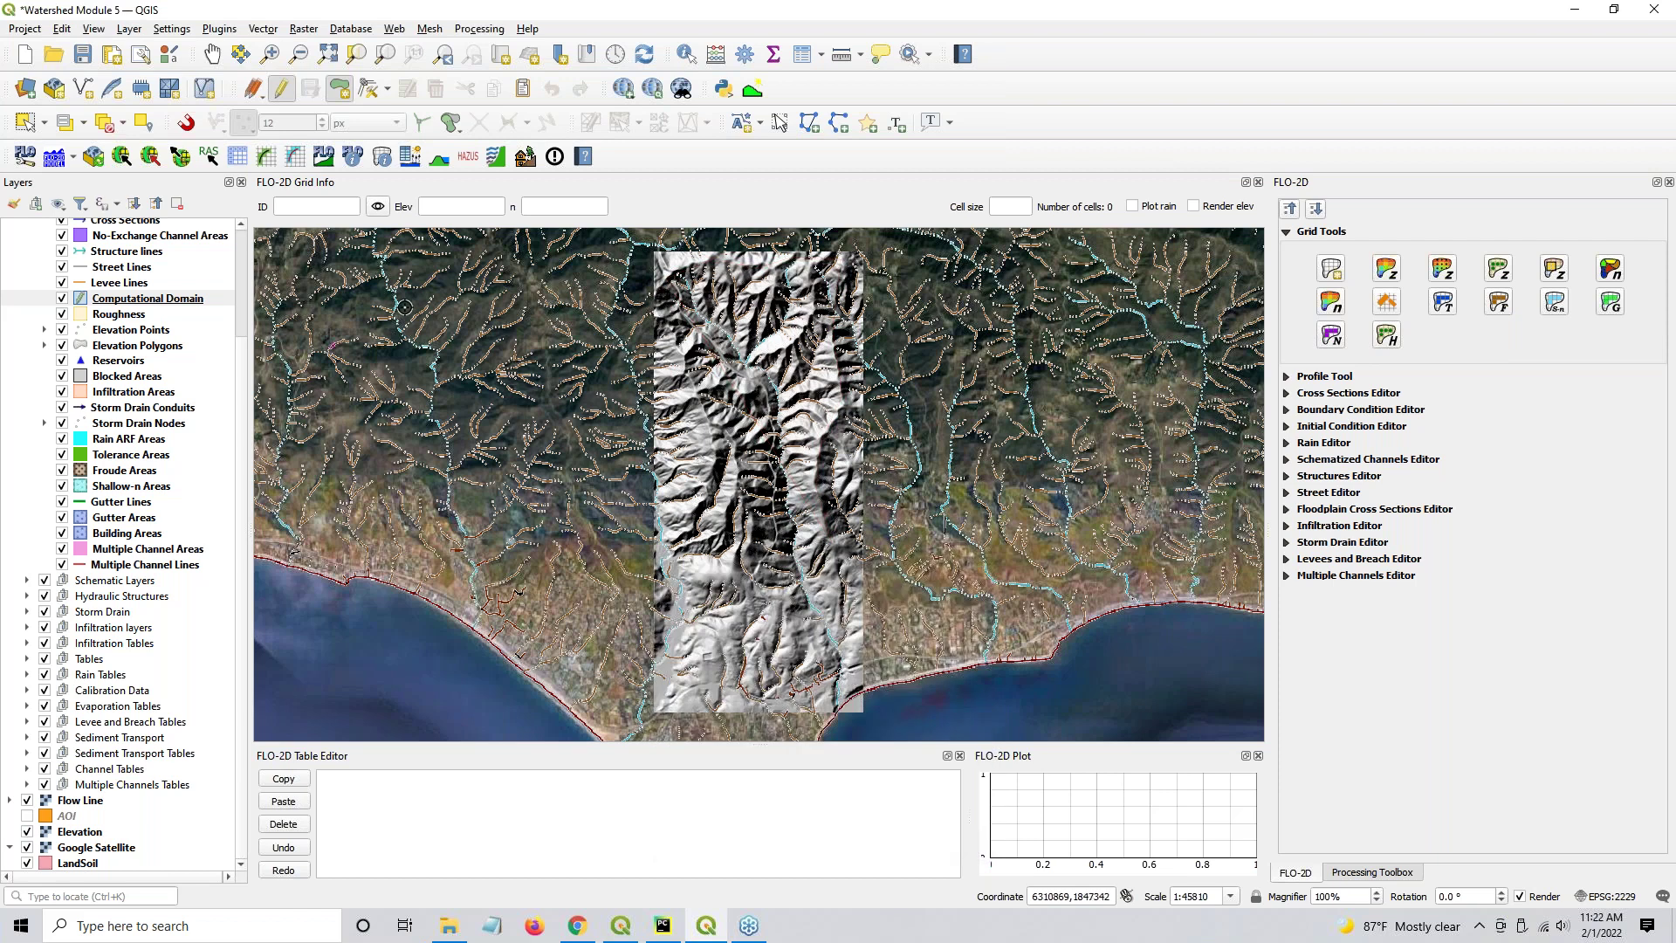
pyautogui.click(279, 88)
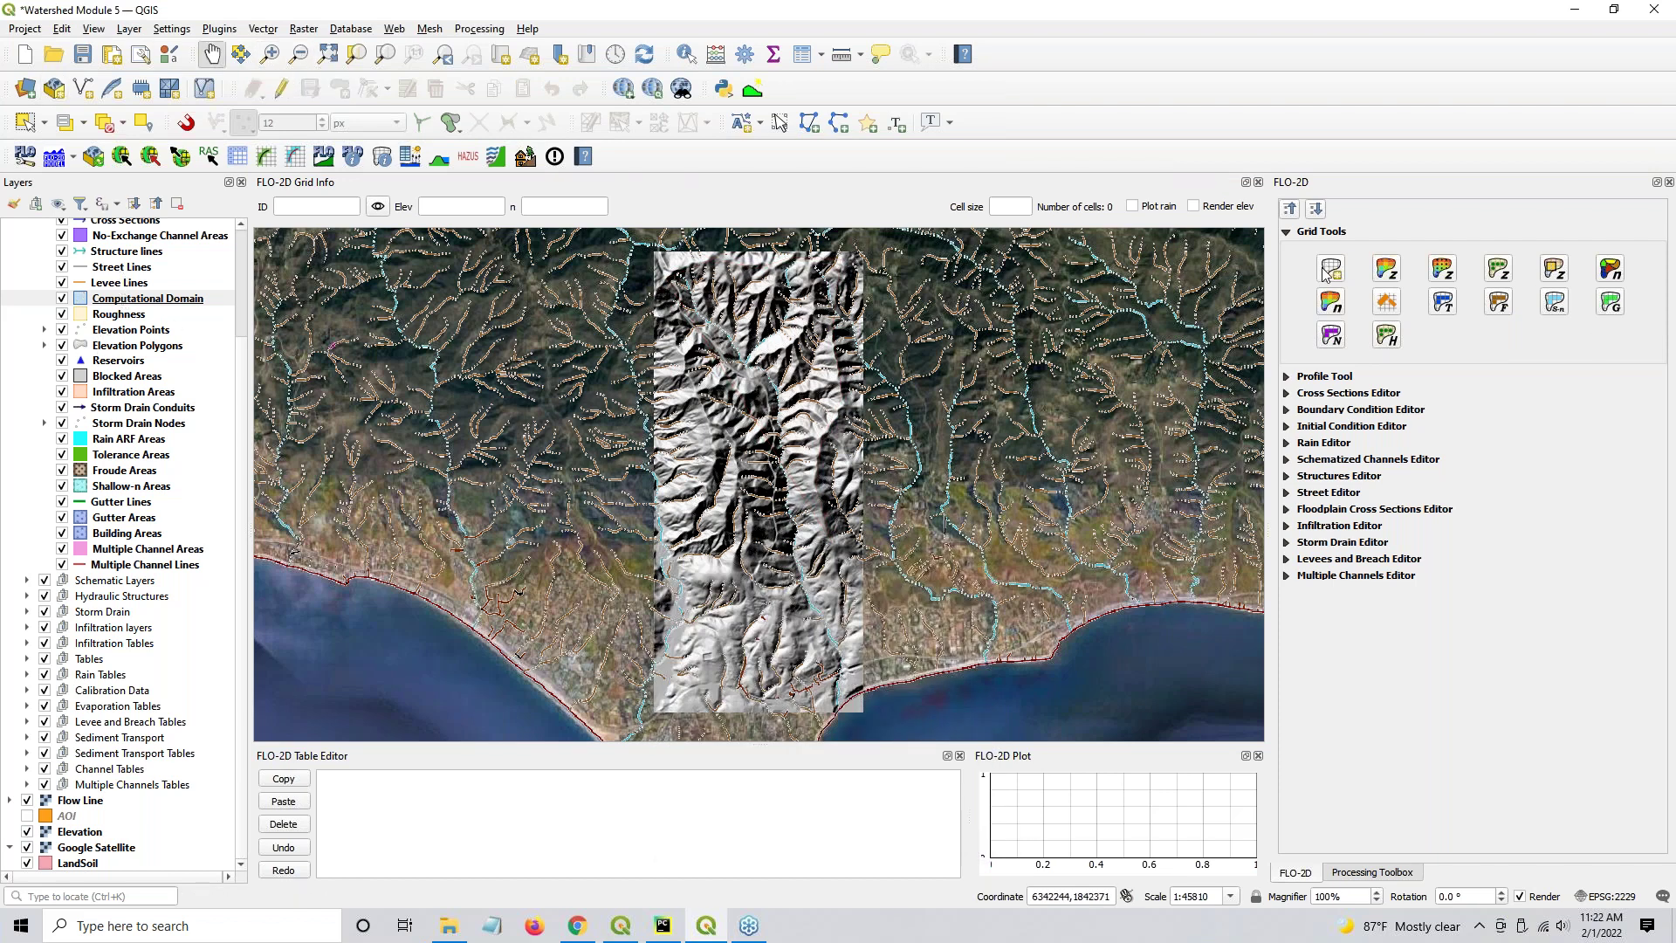
# Show the AOI layer and create the grid from it as the external polygon layer, with cell_size as the cell size field
pyautogui.click(27, 817)
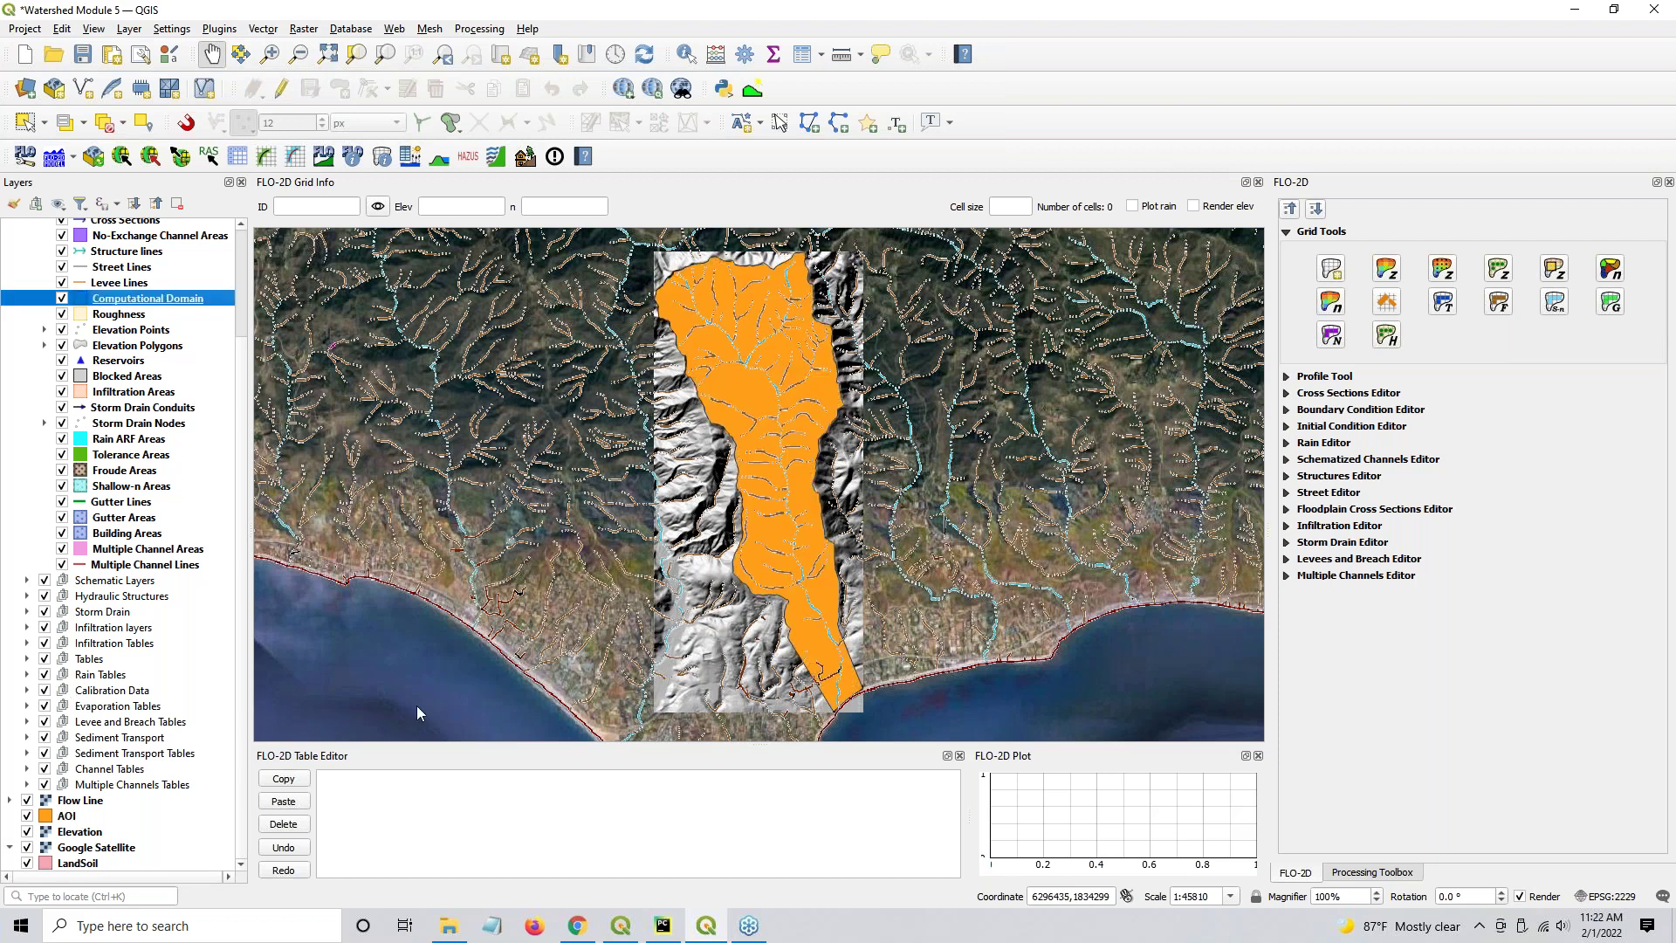
pyautogui.click(1329, 266)
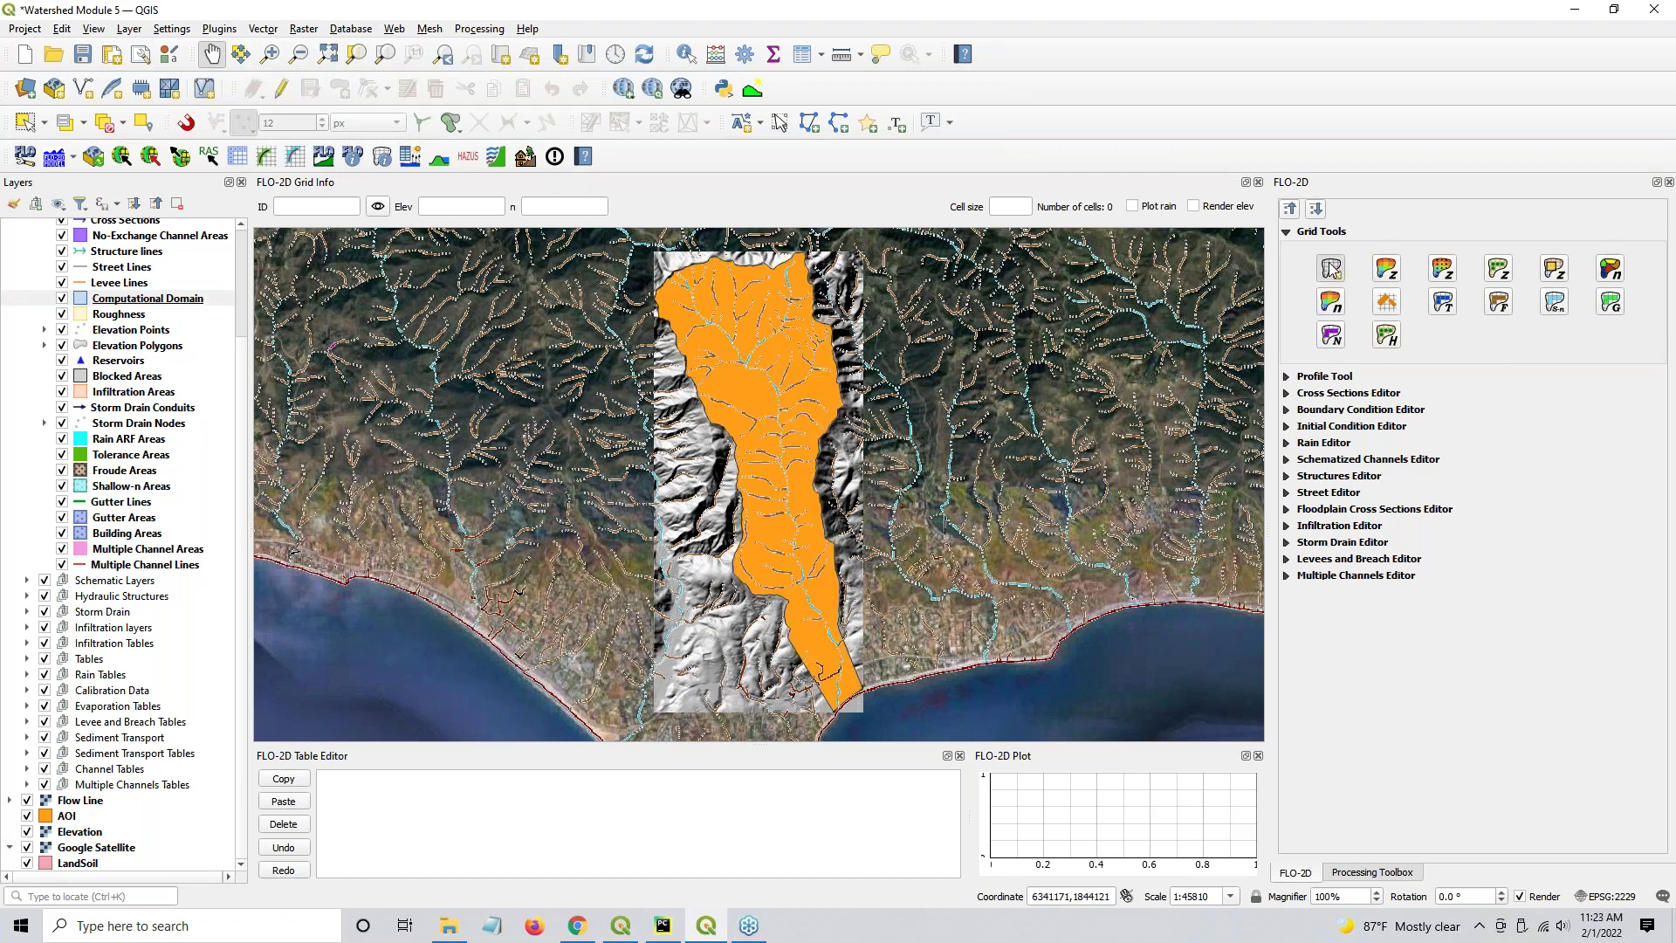
pyautogui.click(721, 390)
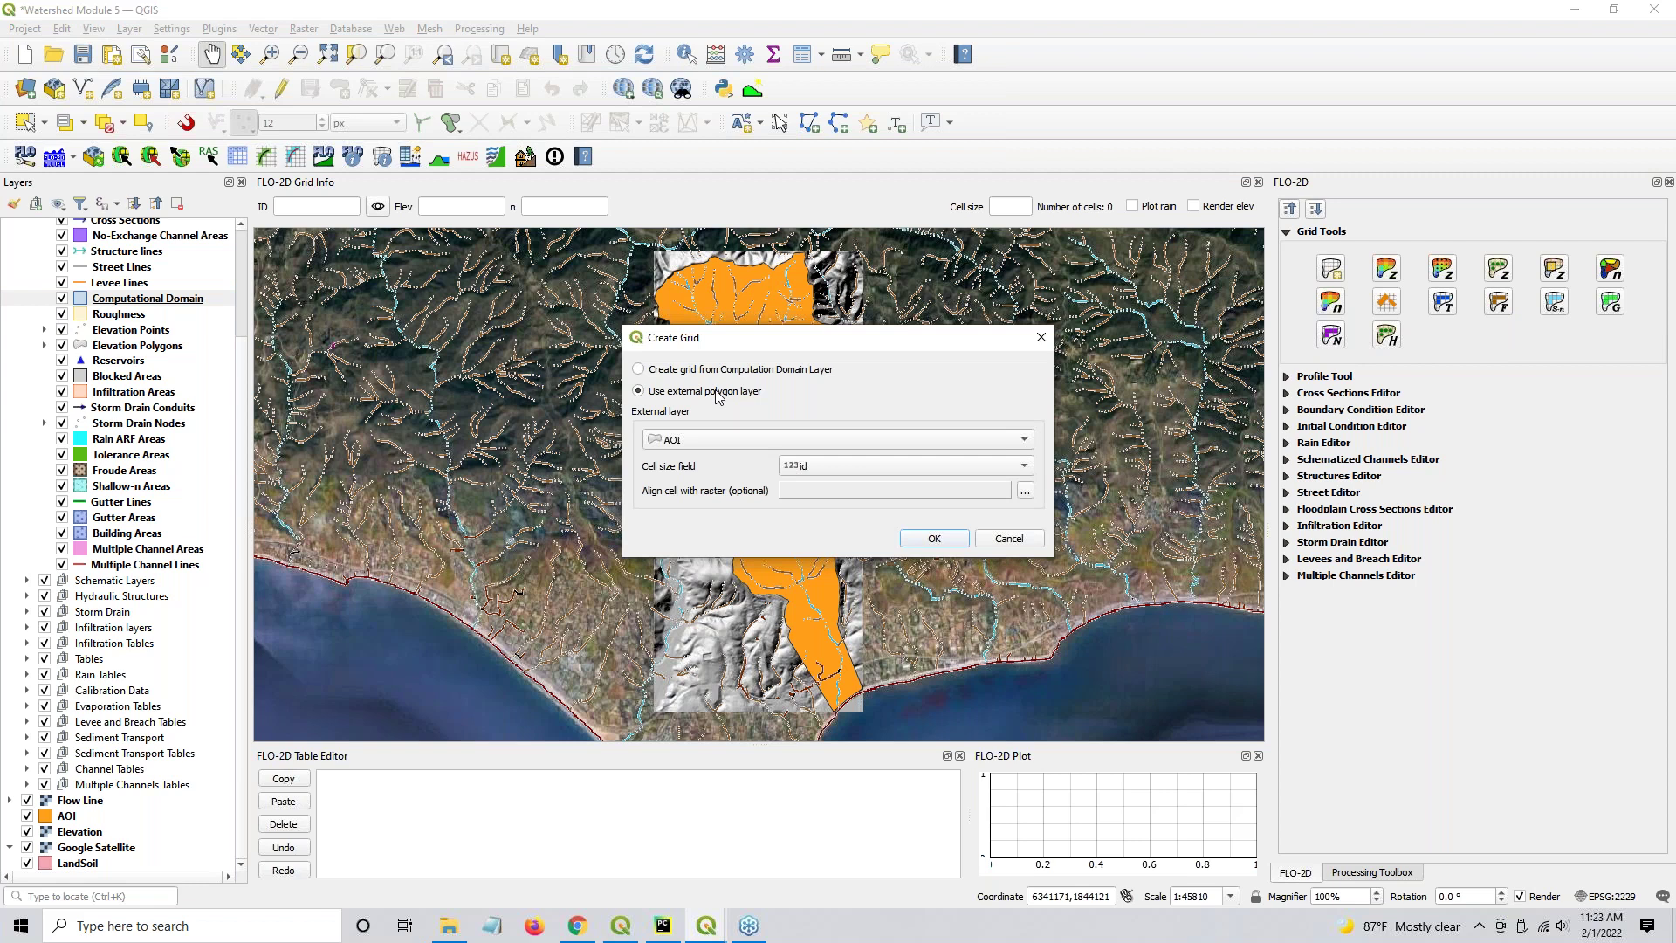
pyautogui.click(857, 464)
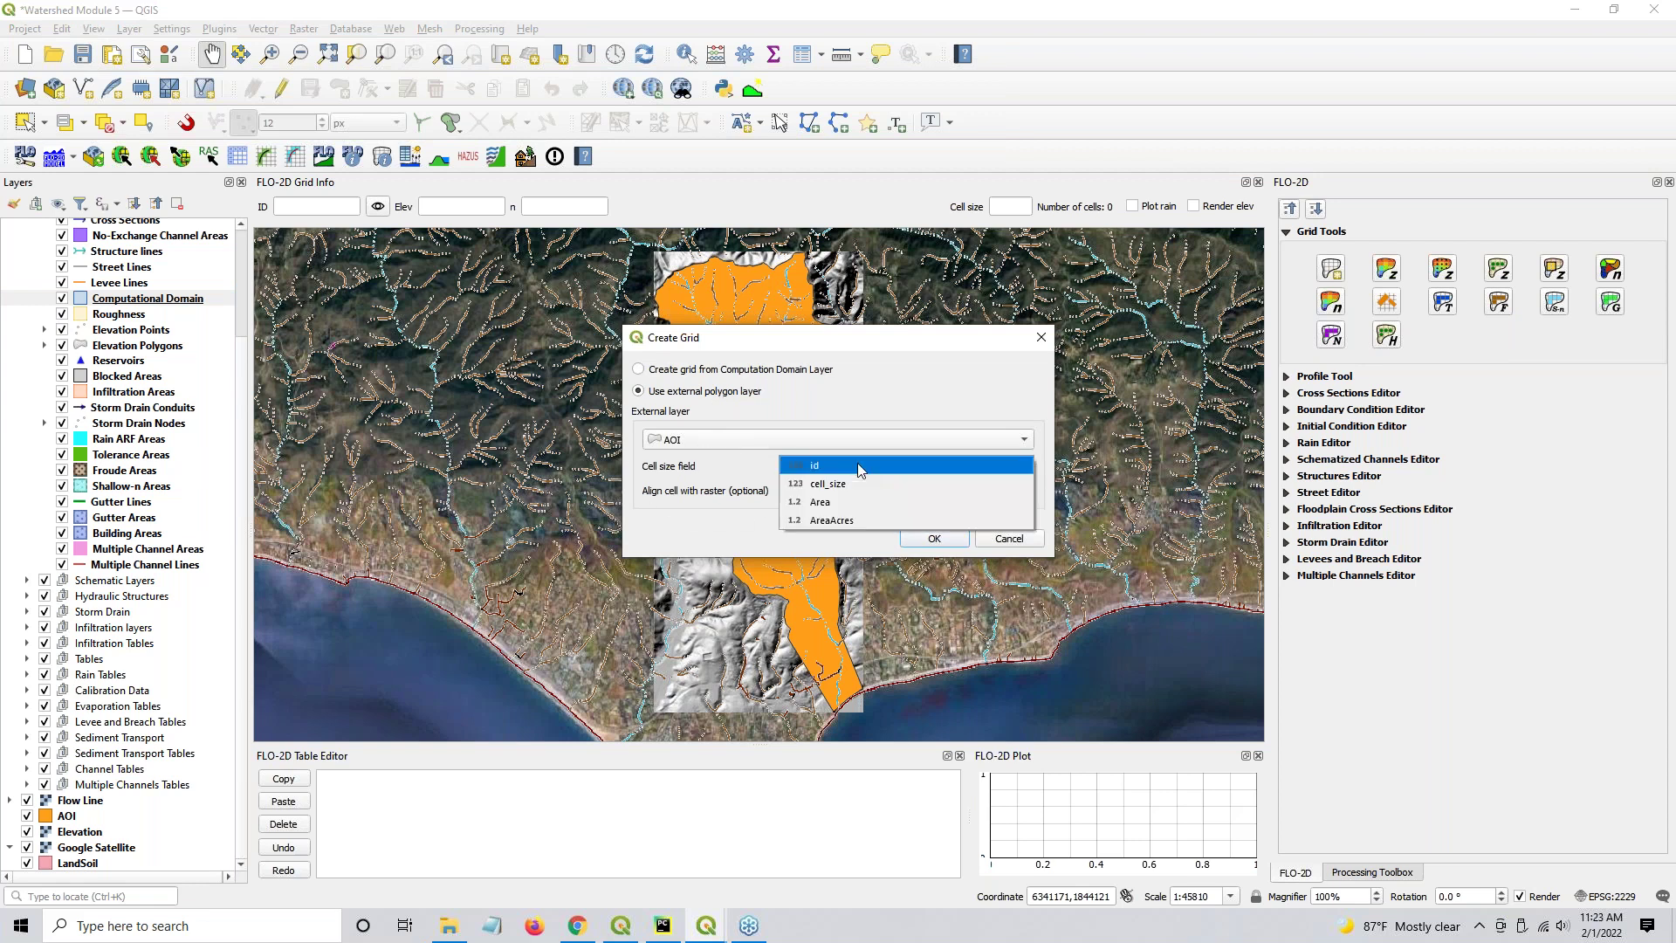
pyautogui.click(855, 485)
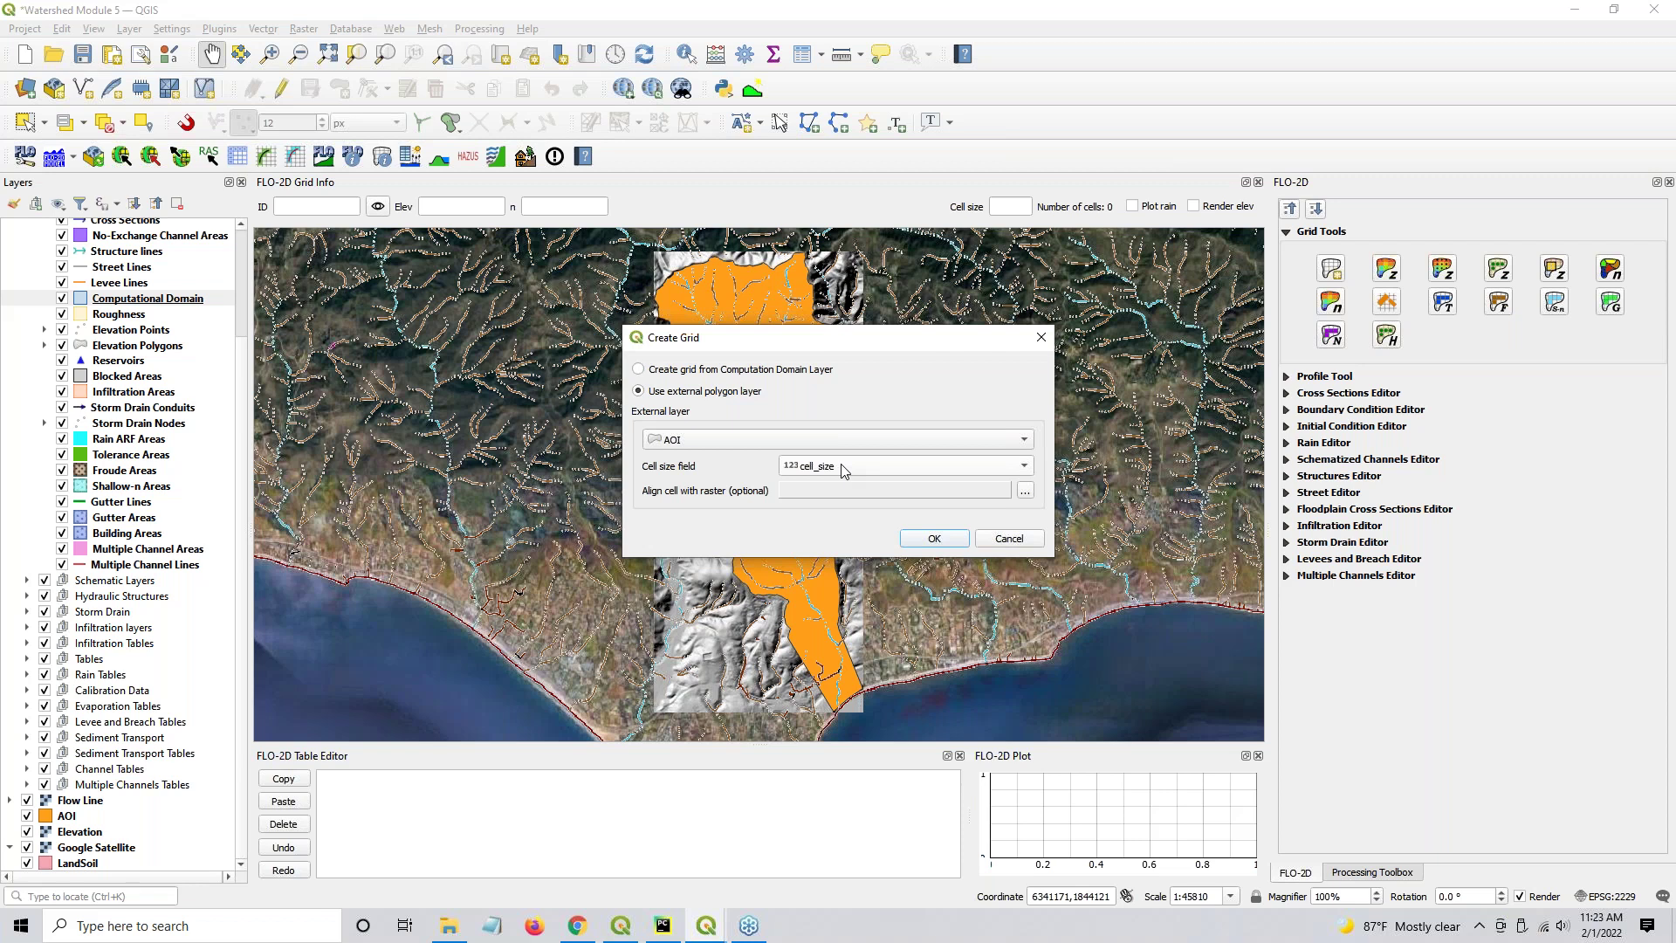
pyautogui.click(912, 536)
pyautogui.click(912, 522)
# Run Create Grid again with the Computation Domain Layer as the source
pyautogui.click(1330, 268)
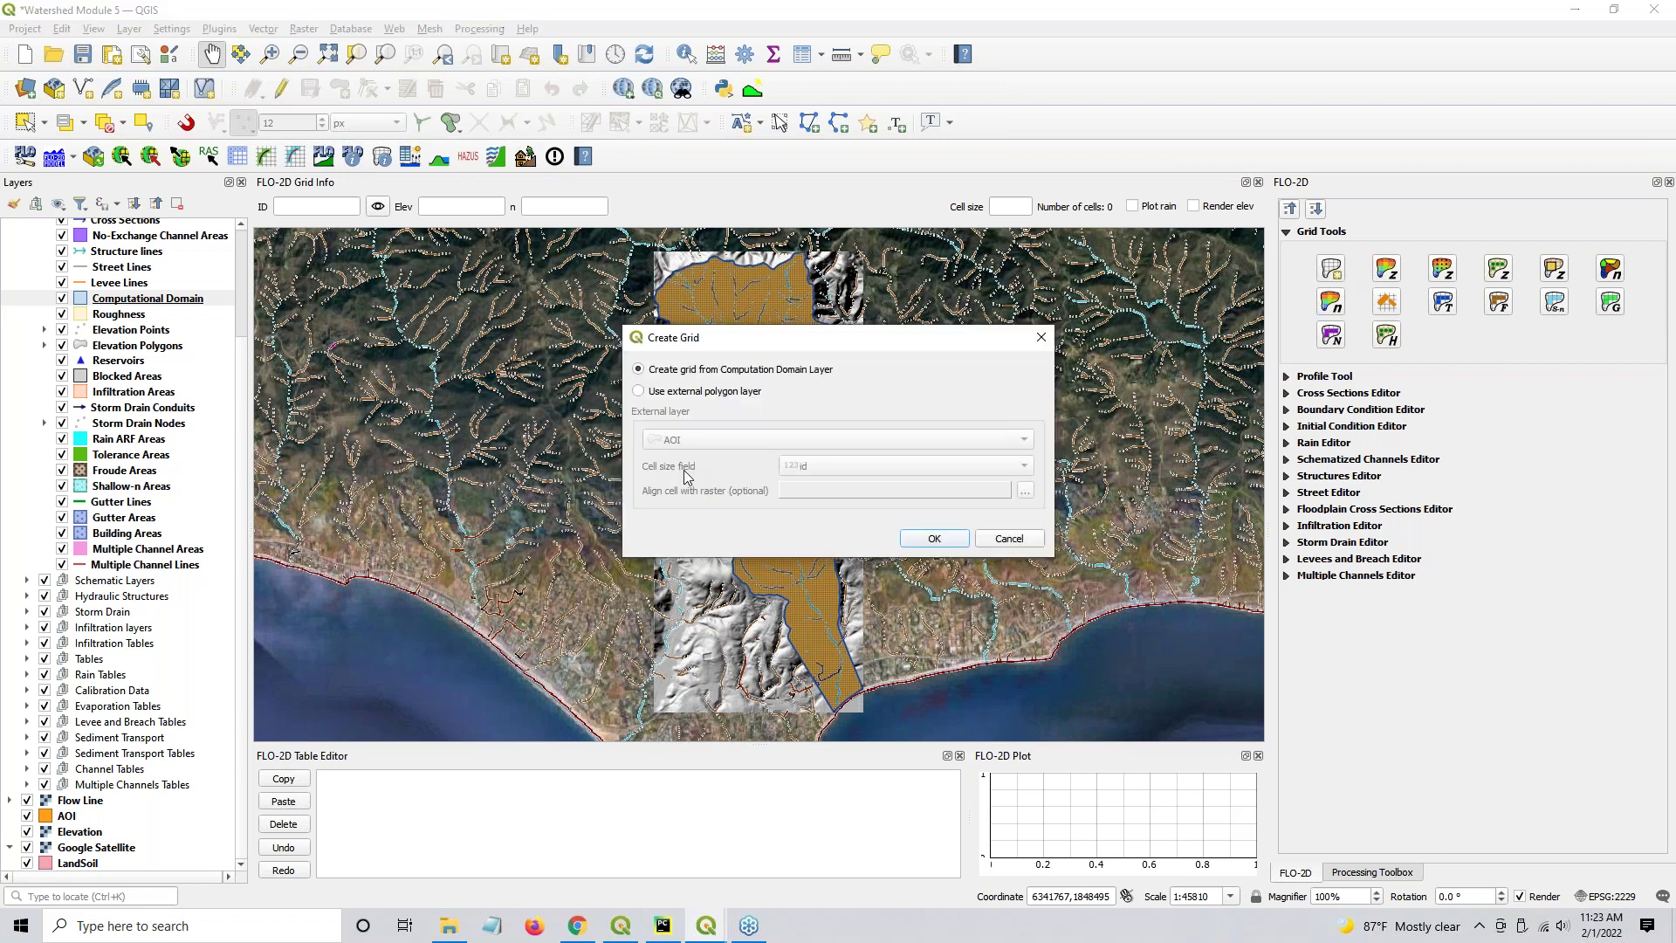
pyautogui.press('ctrl')
pyautogui.click(930, 537)
pyautogui.click(868, 465)
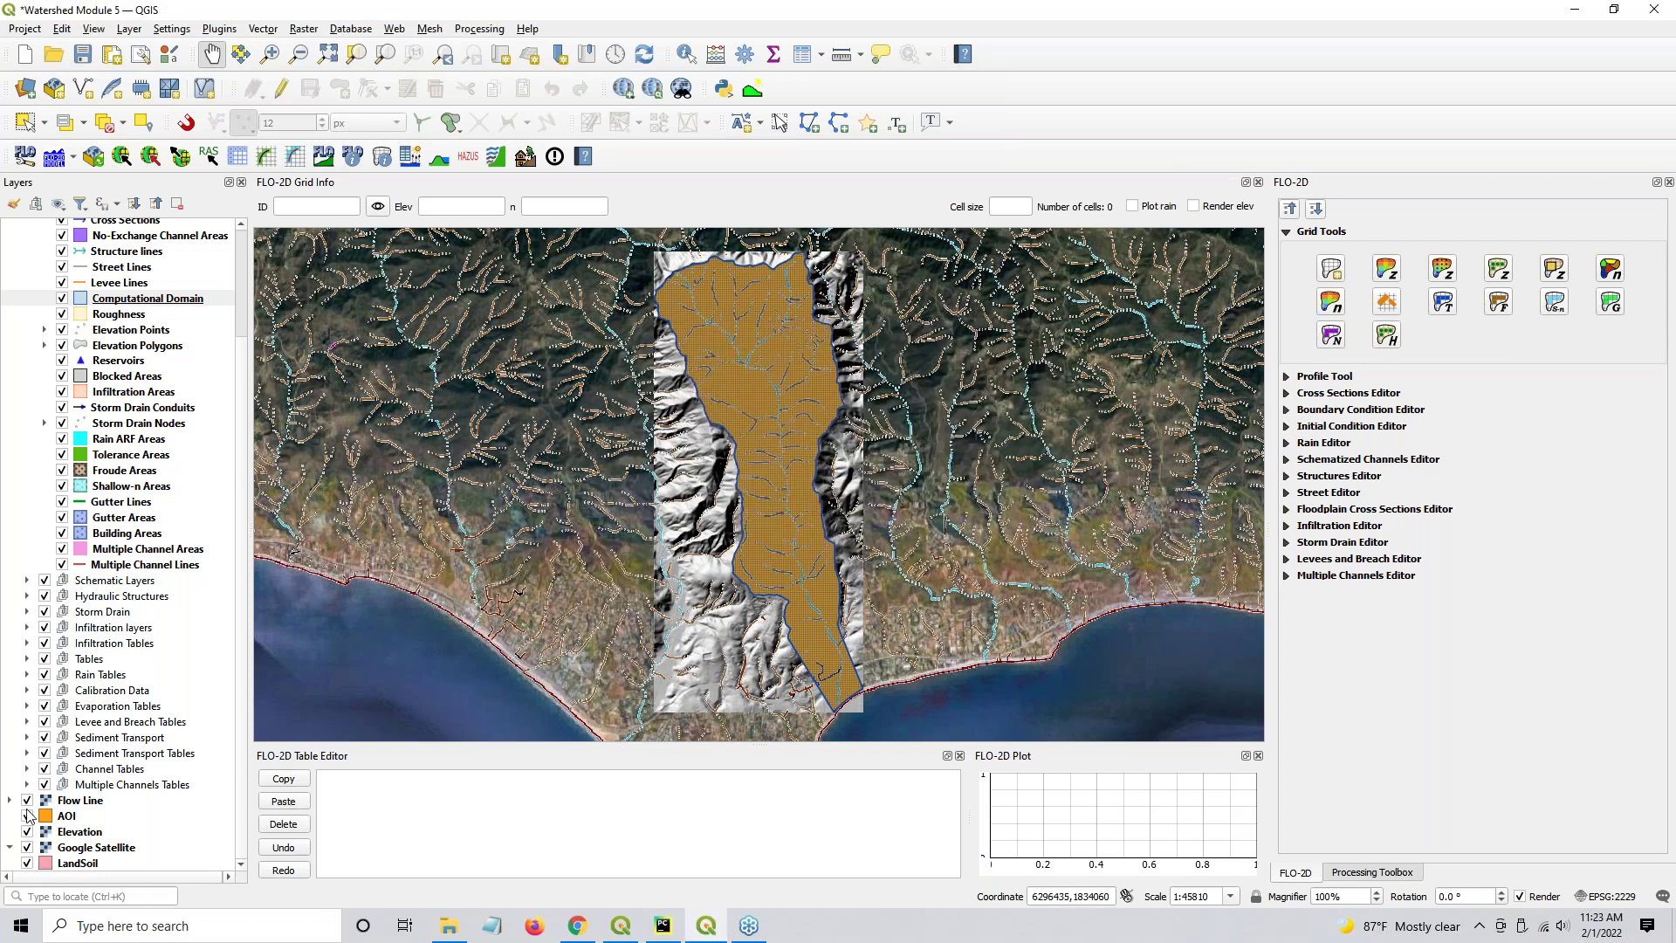
# Hide the AOI and Flow Line layers and make Computational Domain the active layer
pyautogui.click(61, 819)
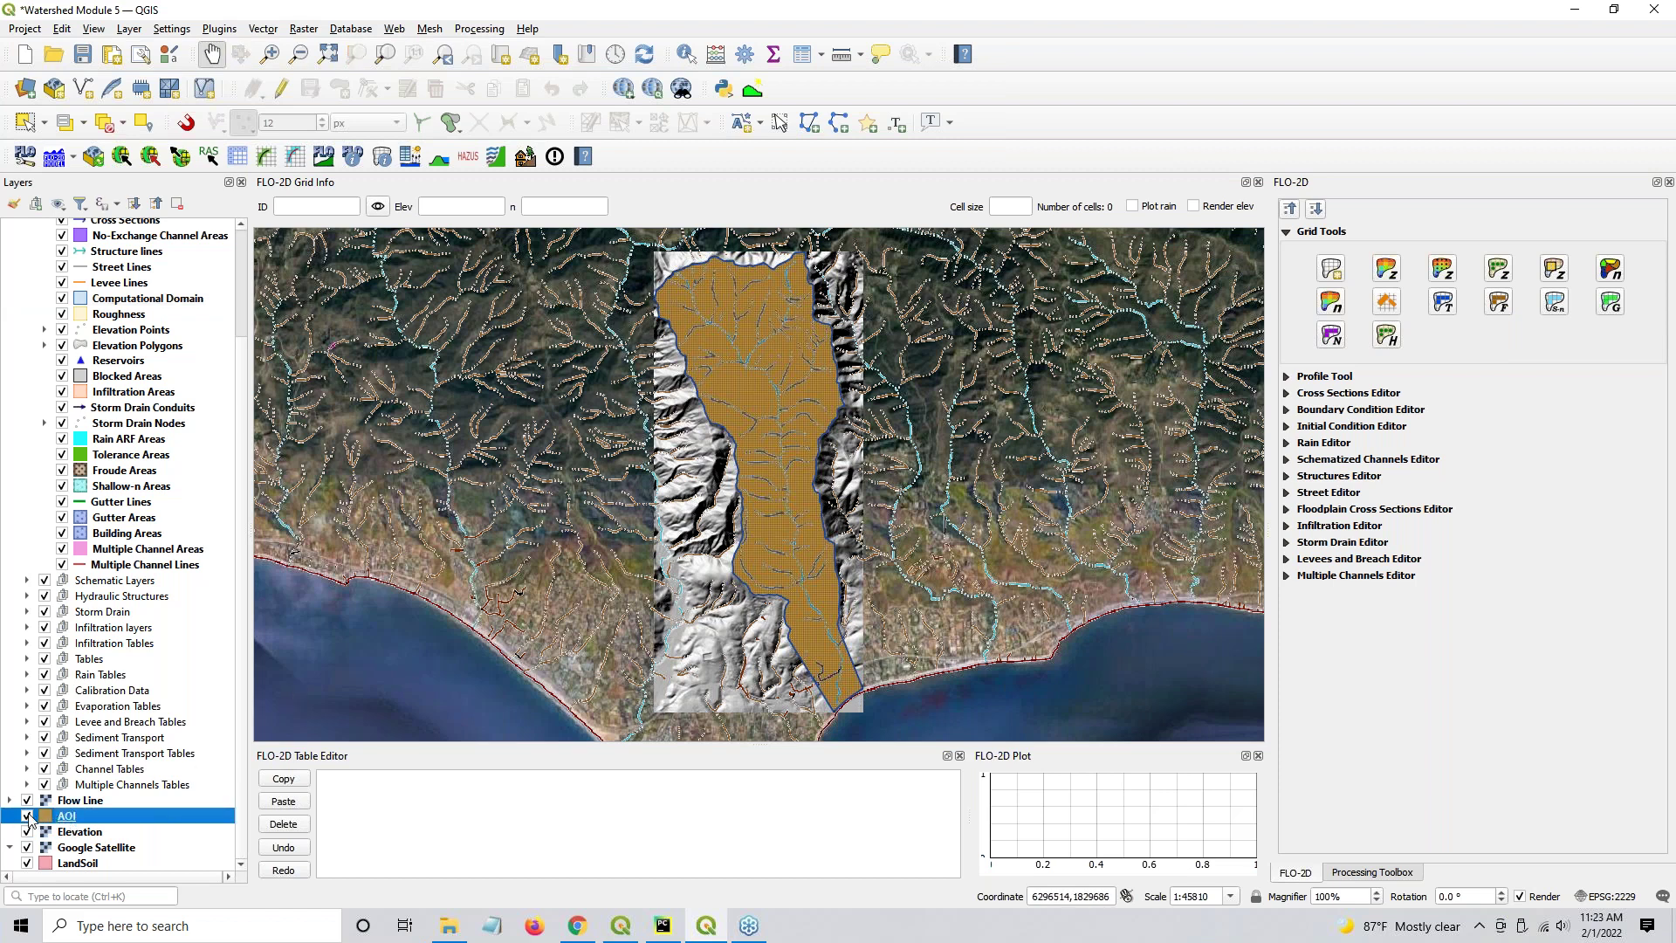
pyautogui.click(27, 816)
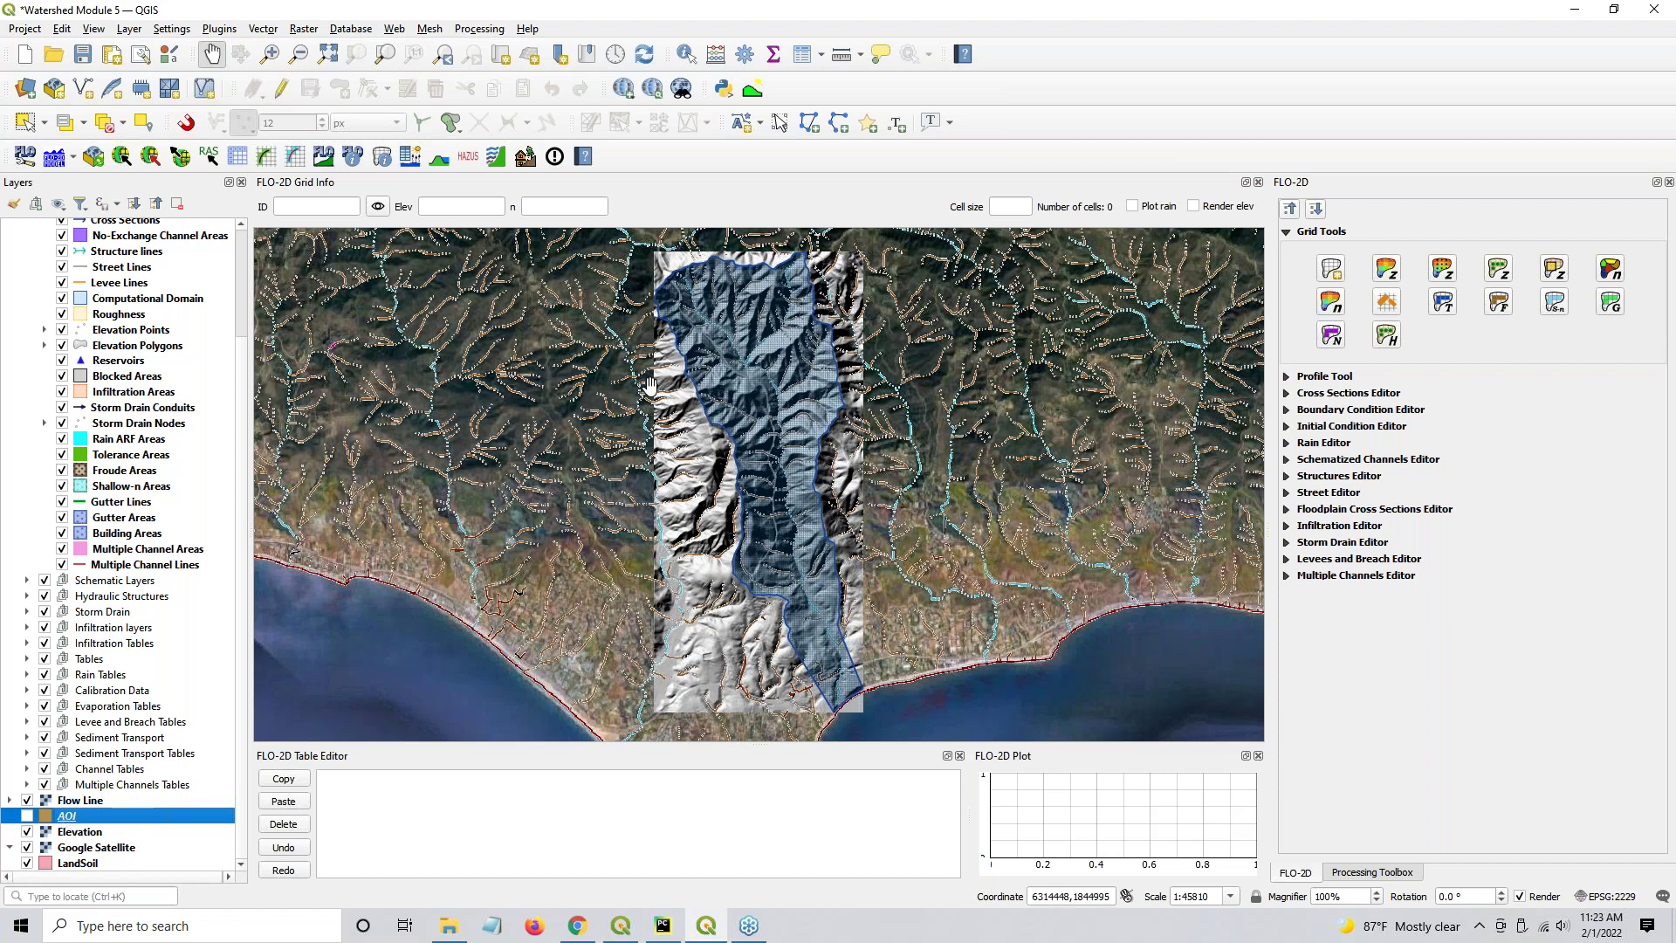
pyautogui.click(192, 300)
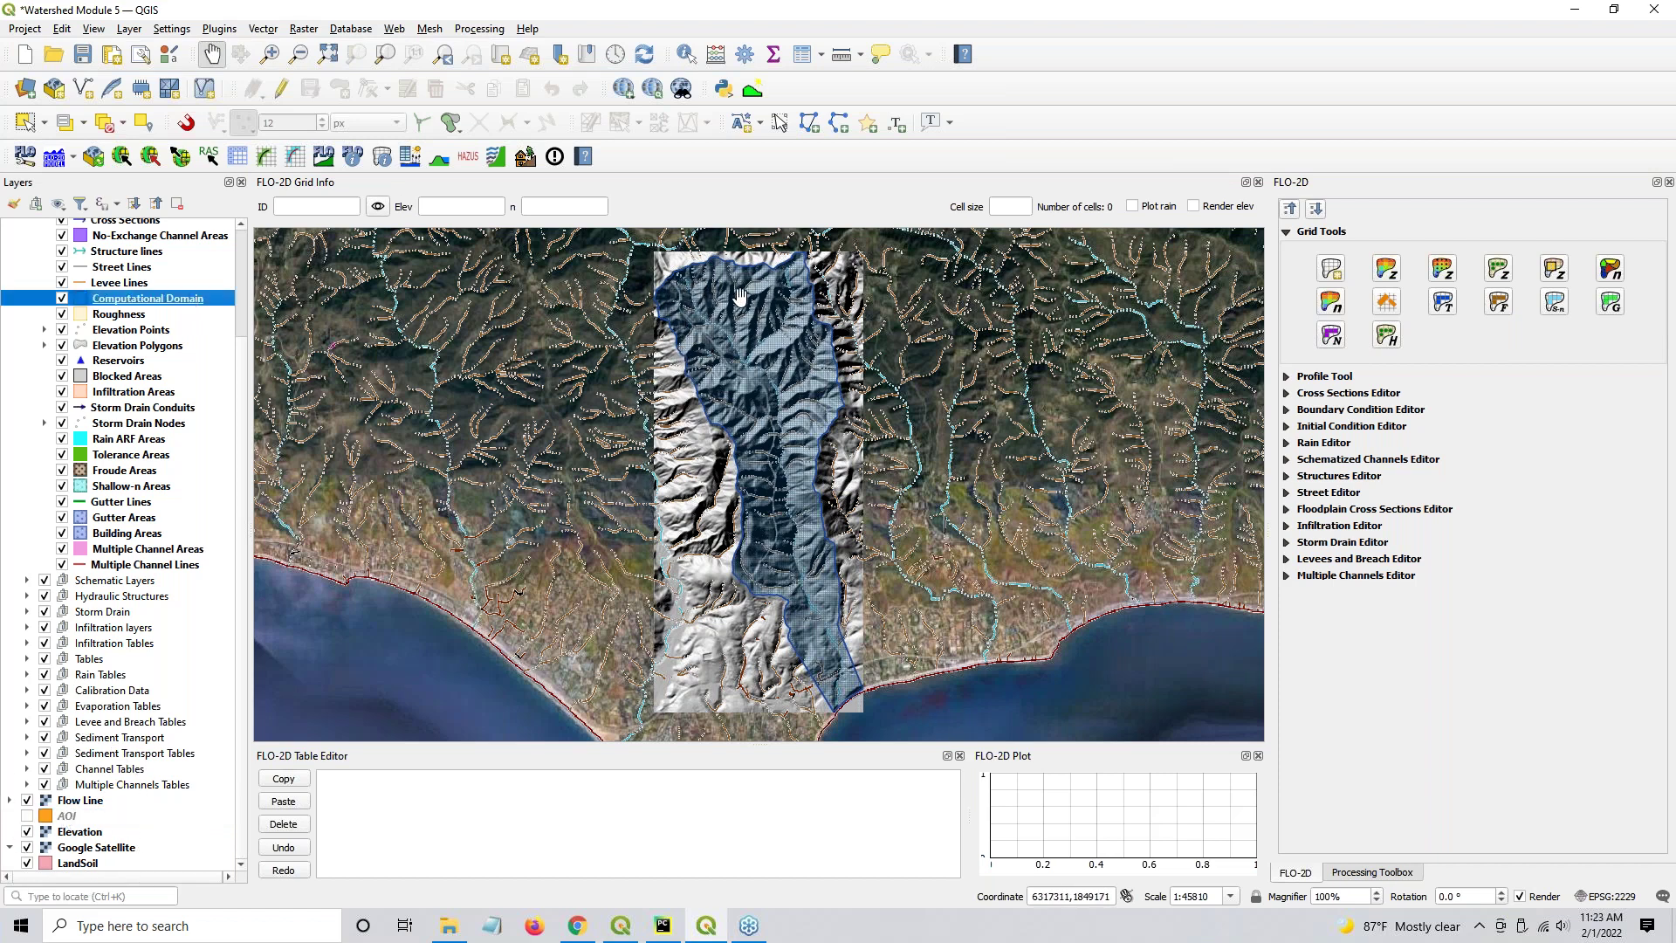
pyautogui.click(27, 800)
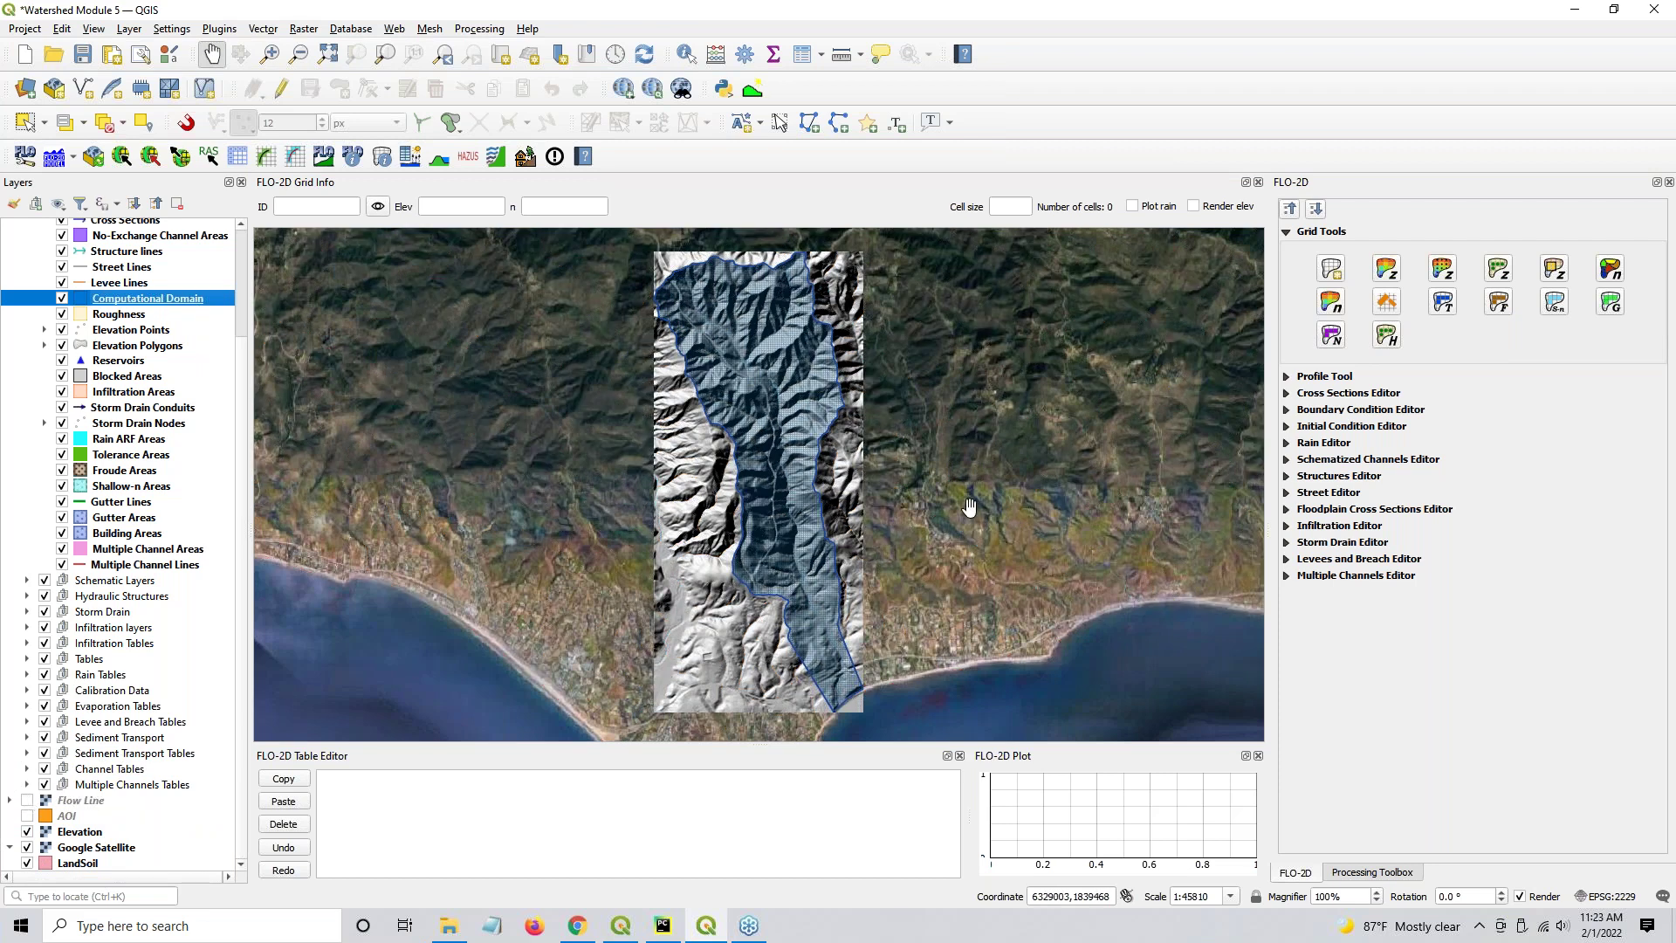
# Sample grid elevations from the Elevation raster
pyautogui.click(1388, 267)
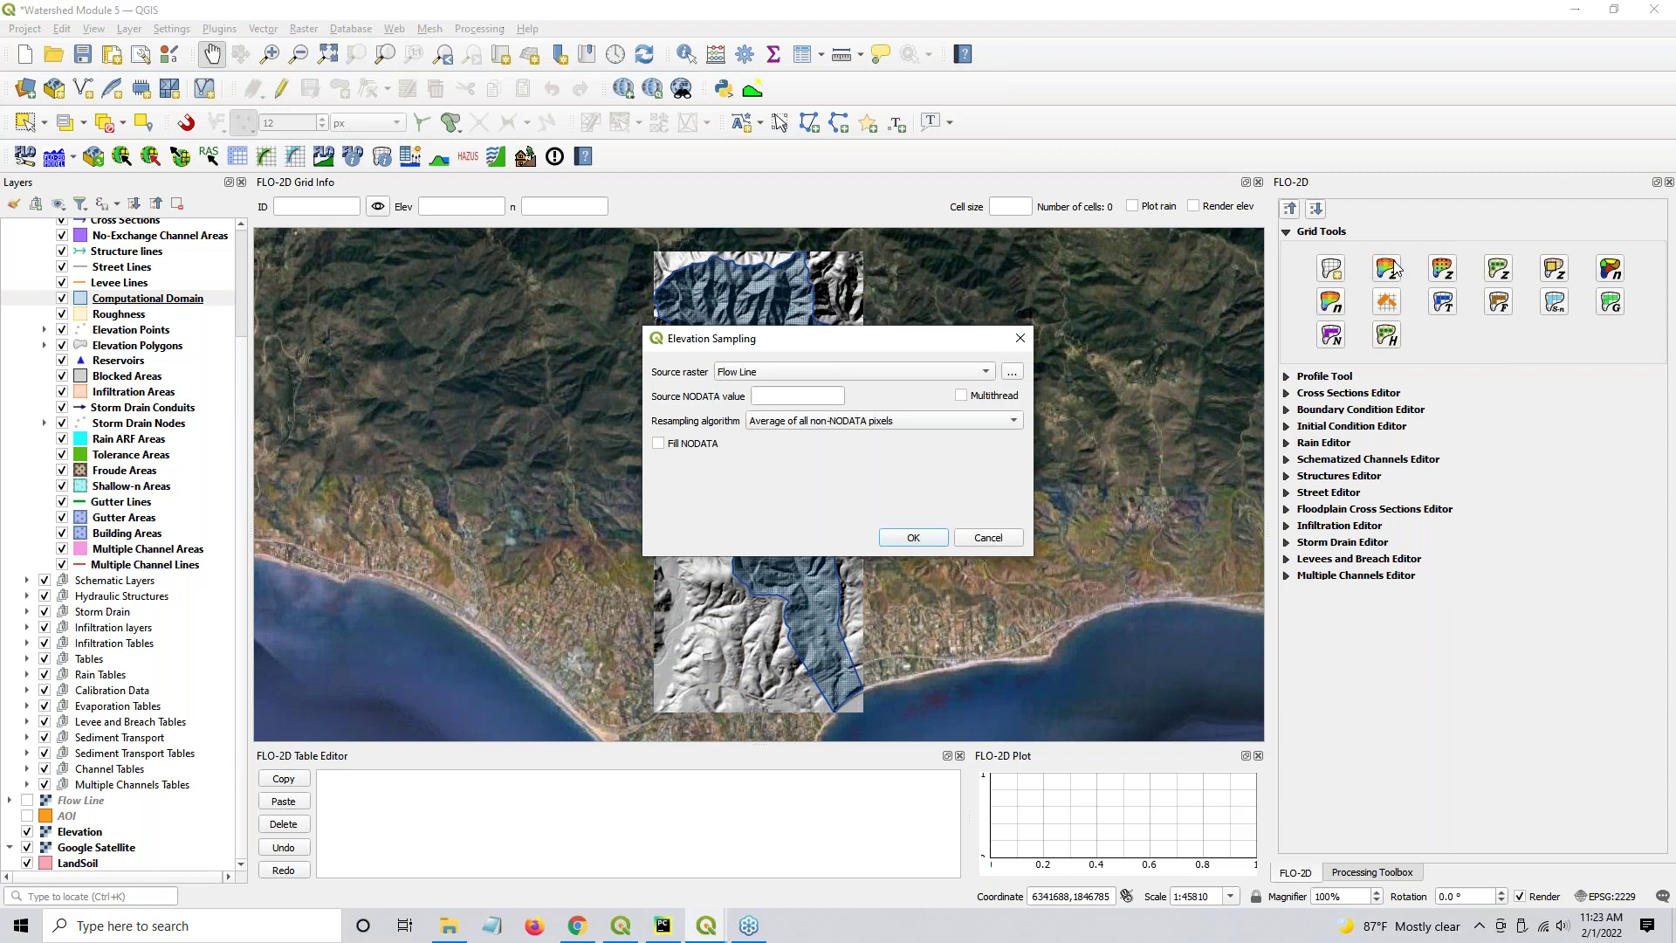
pyautogui.click(820, 371)
pyautogui.click(824, 390)
pyautogui.click(827, 393)
pyautogui.moveTo(784, 399); pyautogui.dragTo(727, 399)
pyautogui.click(909, 536)
pyautogui.click(856, 481)
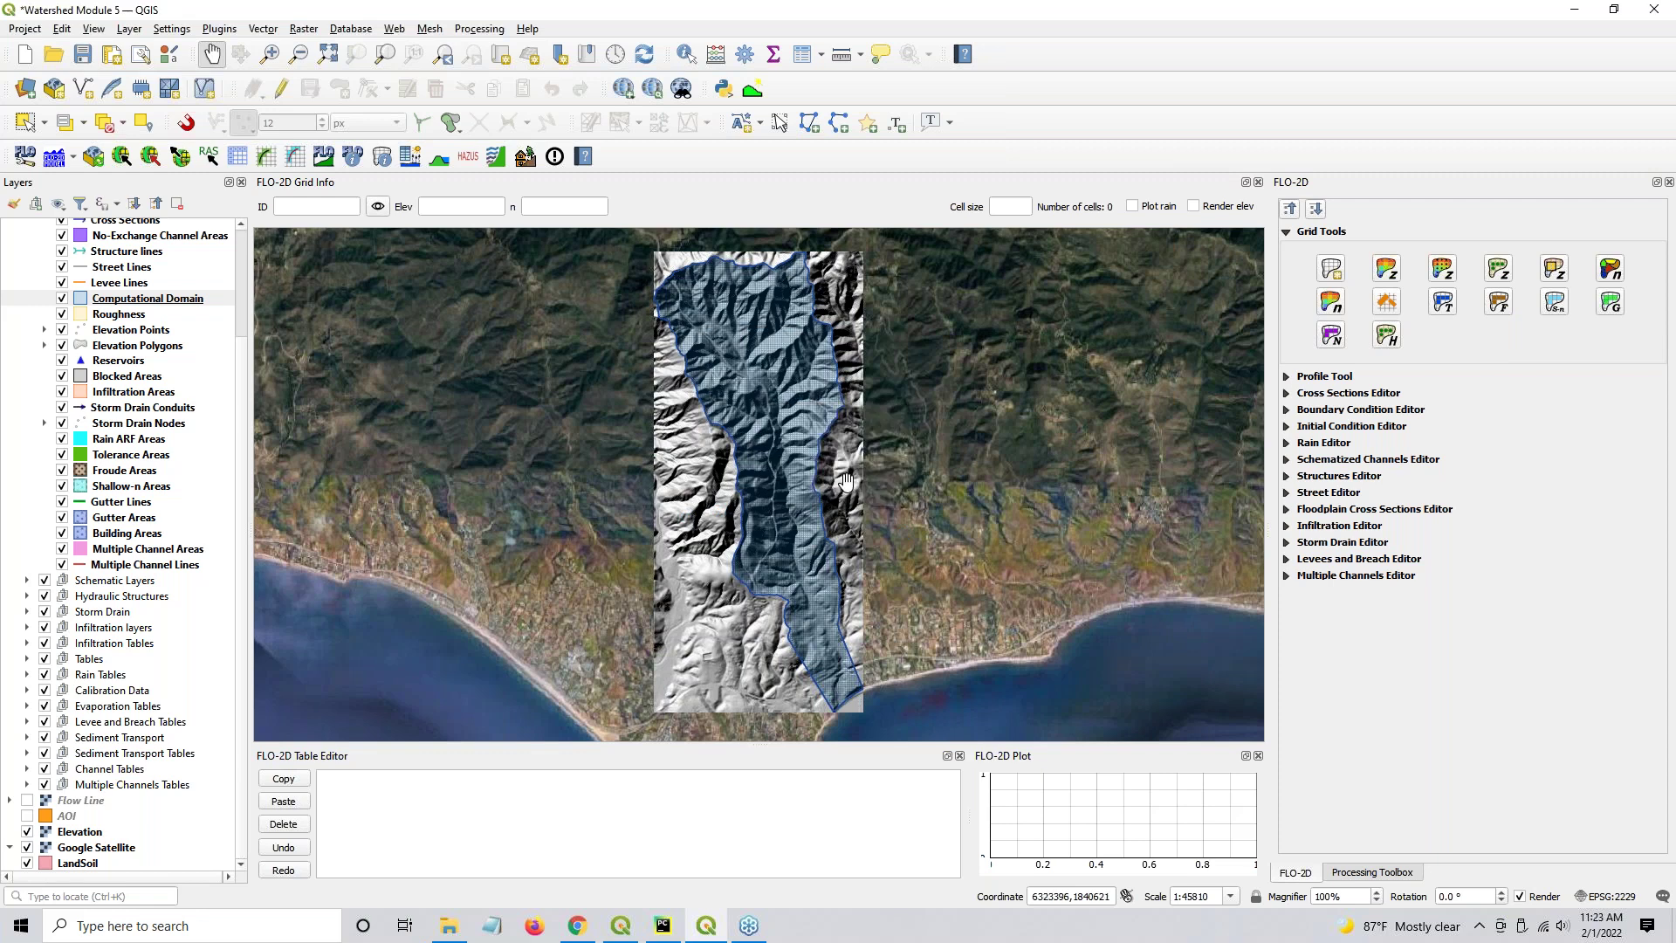
# Switch to File Explorer and examine Elevation.tif and Elevation_interp.tif in the Part I Watershed Hydrology folder
pyautogui.moveTo(1675, 188); pyautogui.dragTo(558, 166)
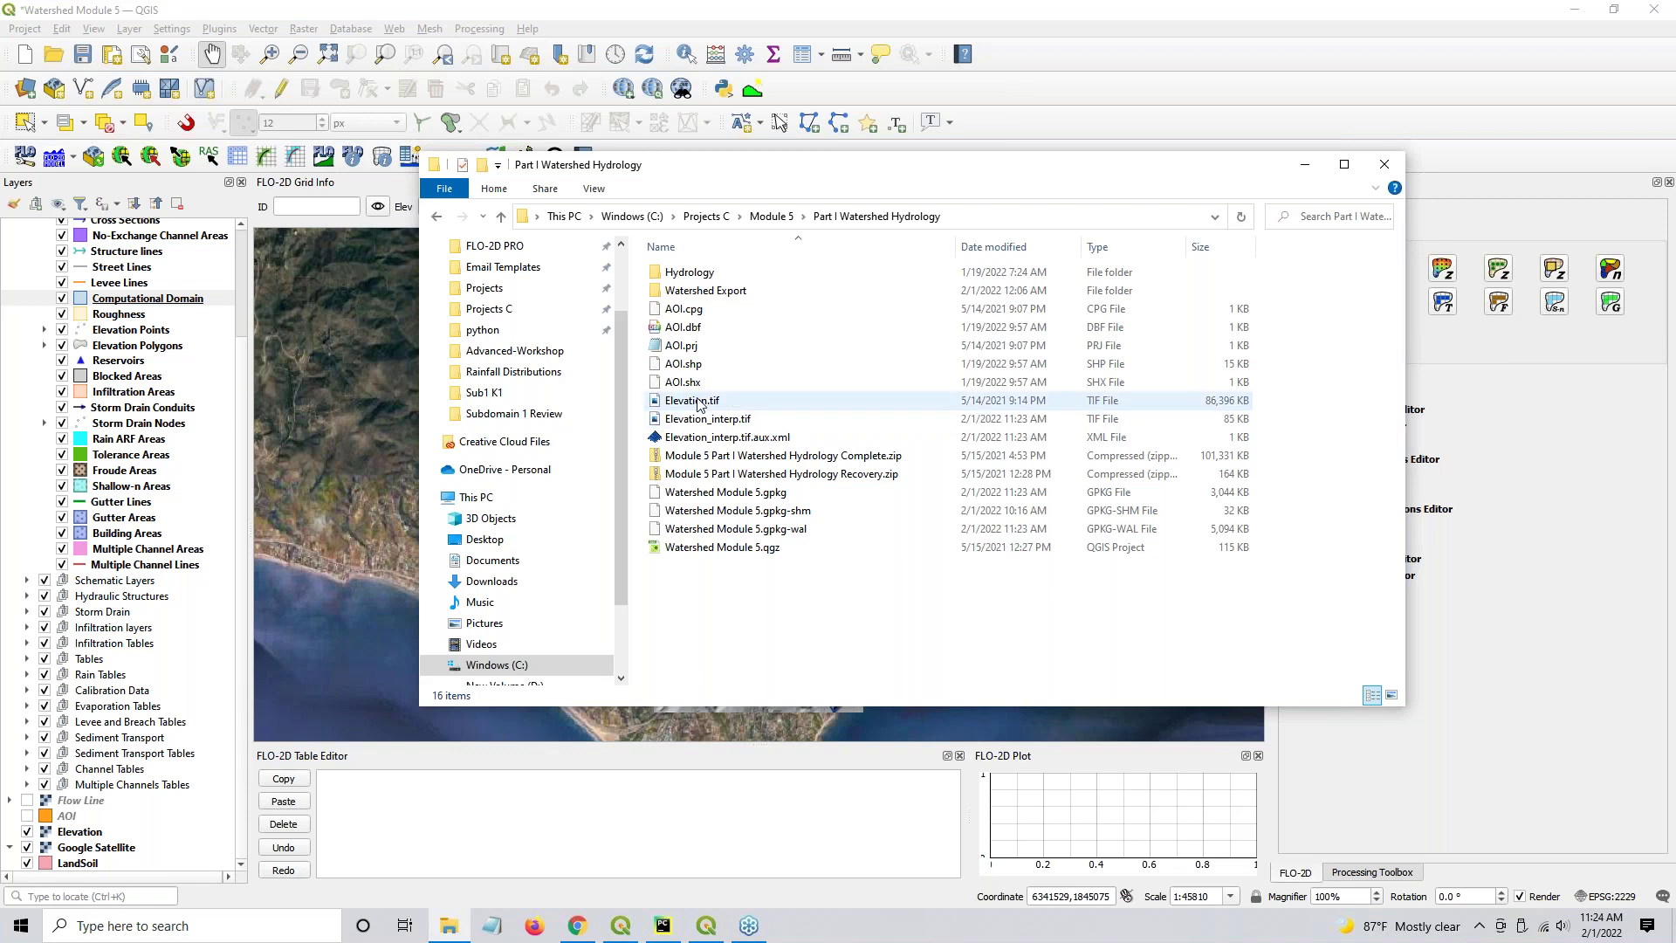
pyautogui.moveTo(698, 403)
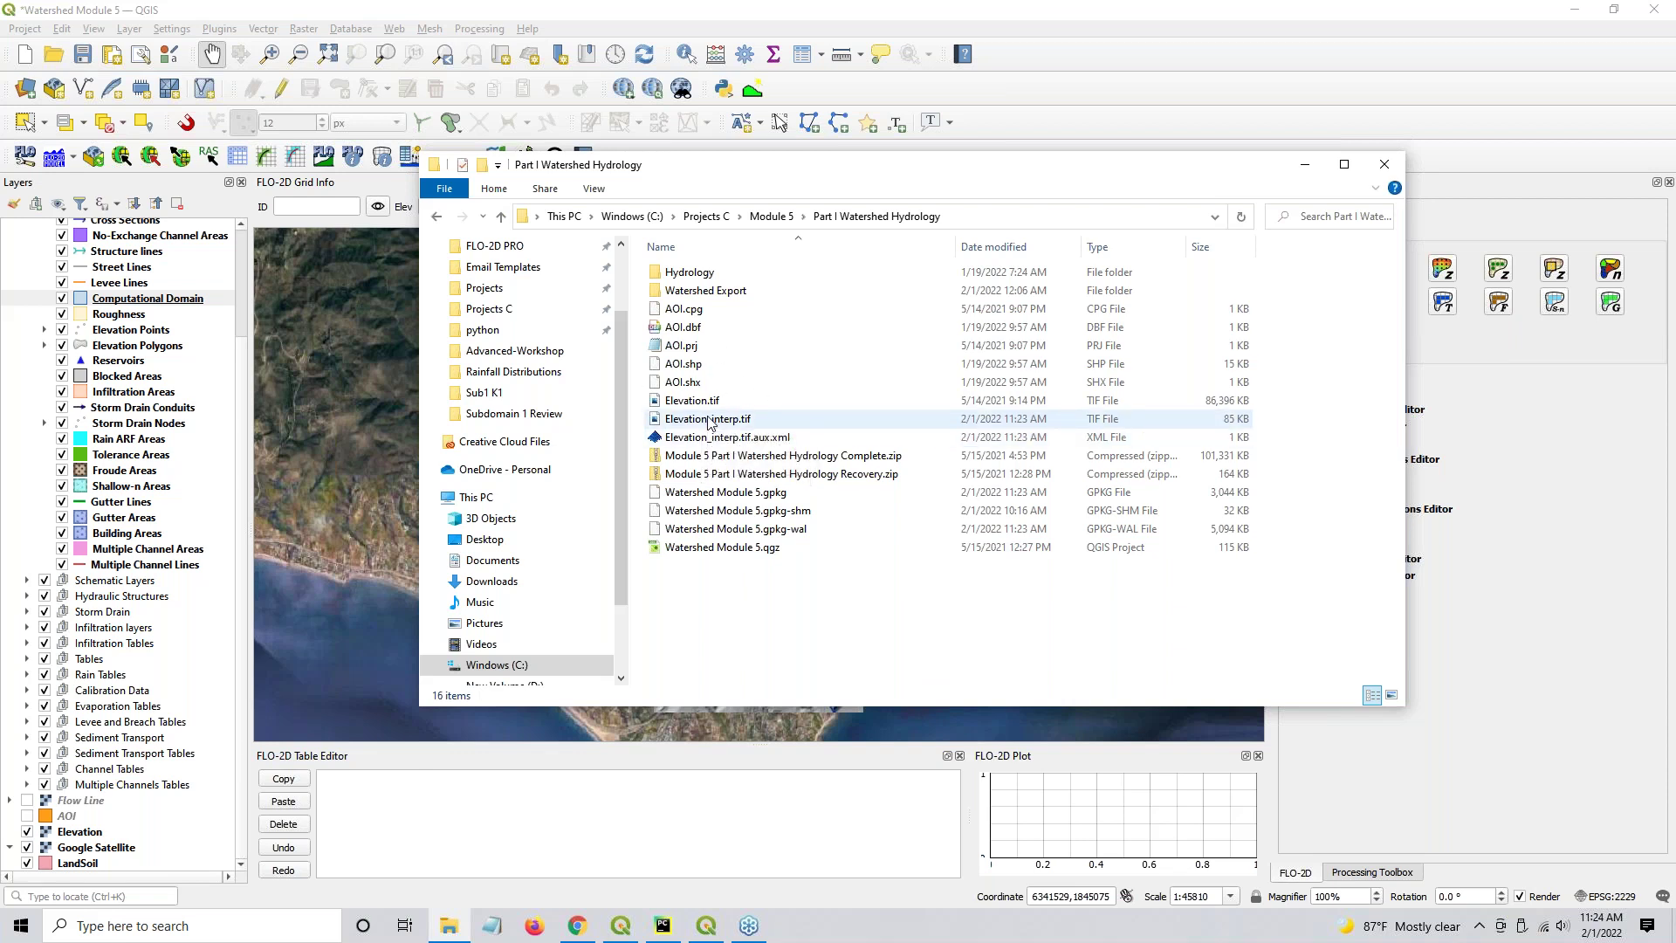
# Return to QGIS and turn the grid's elevation rendering on and off to inspect the sampled elevations
pyautogui.click(1461, 341)
pyautogui.click(1193, 207)
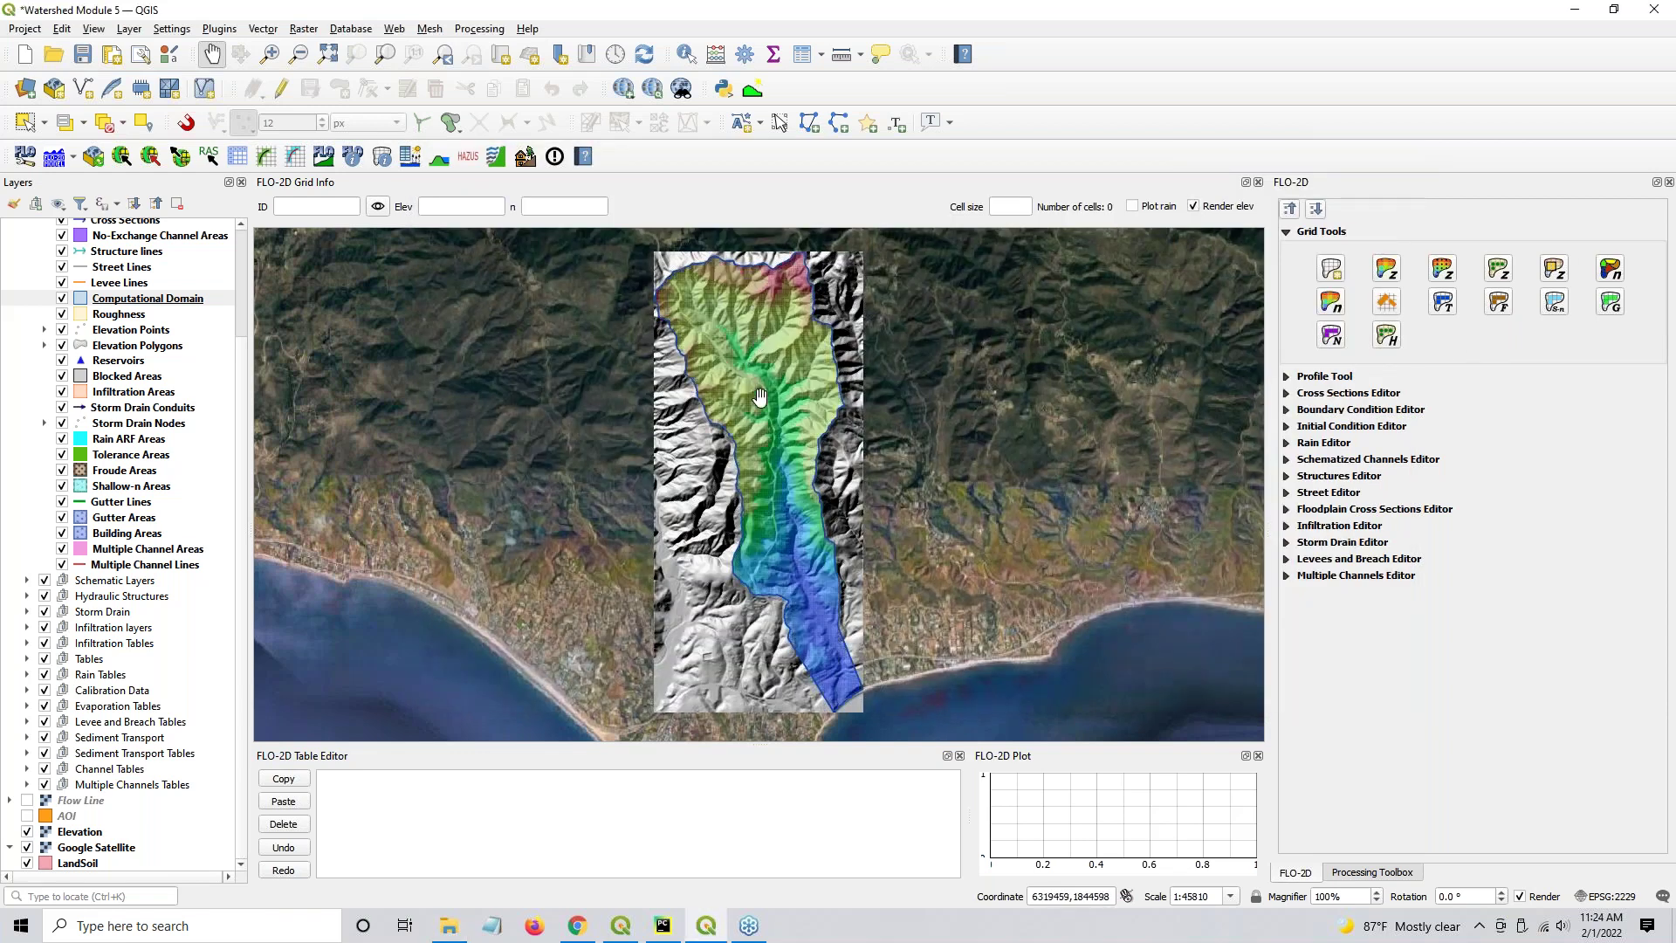
pyautogui.click(1193, 207)
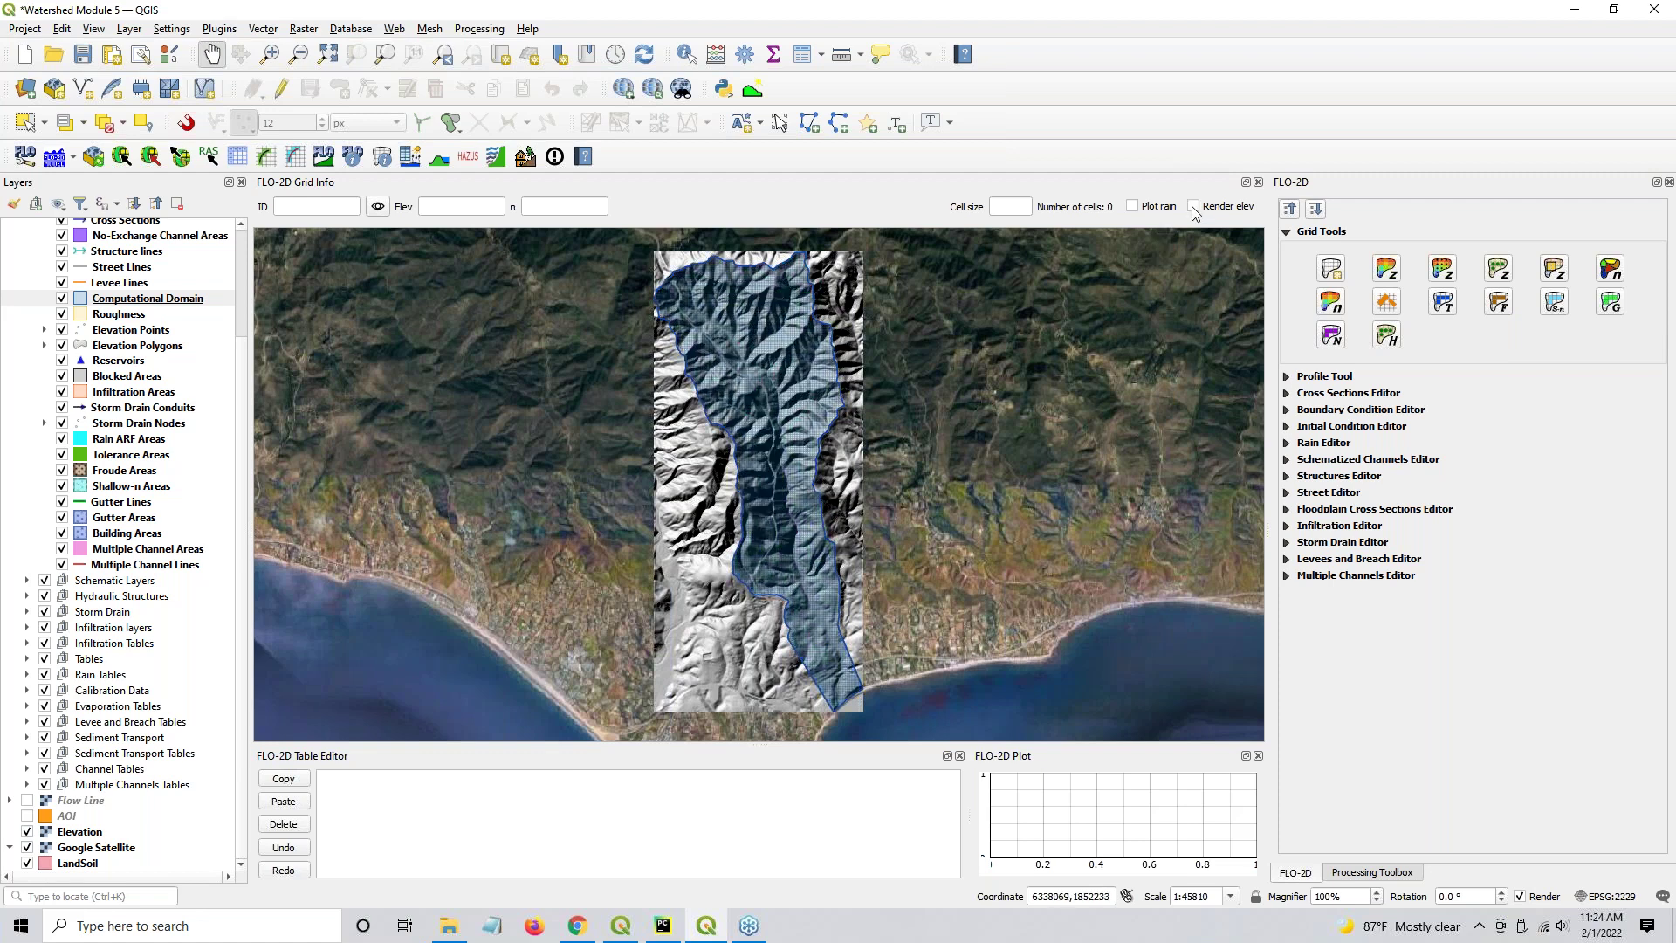
# Sample roughness for all grid elements from the LandSoil layer's N_VALUE field, using centroid point sampling
pyautogui.click(1610, 269)
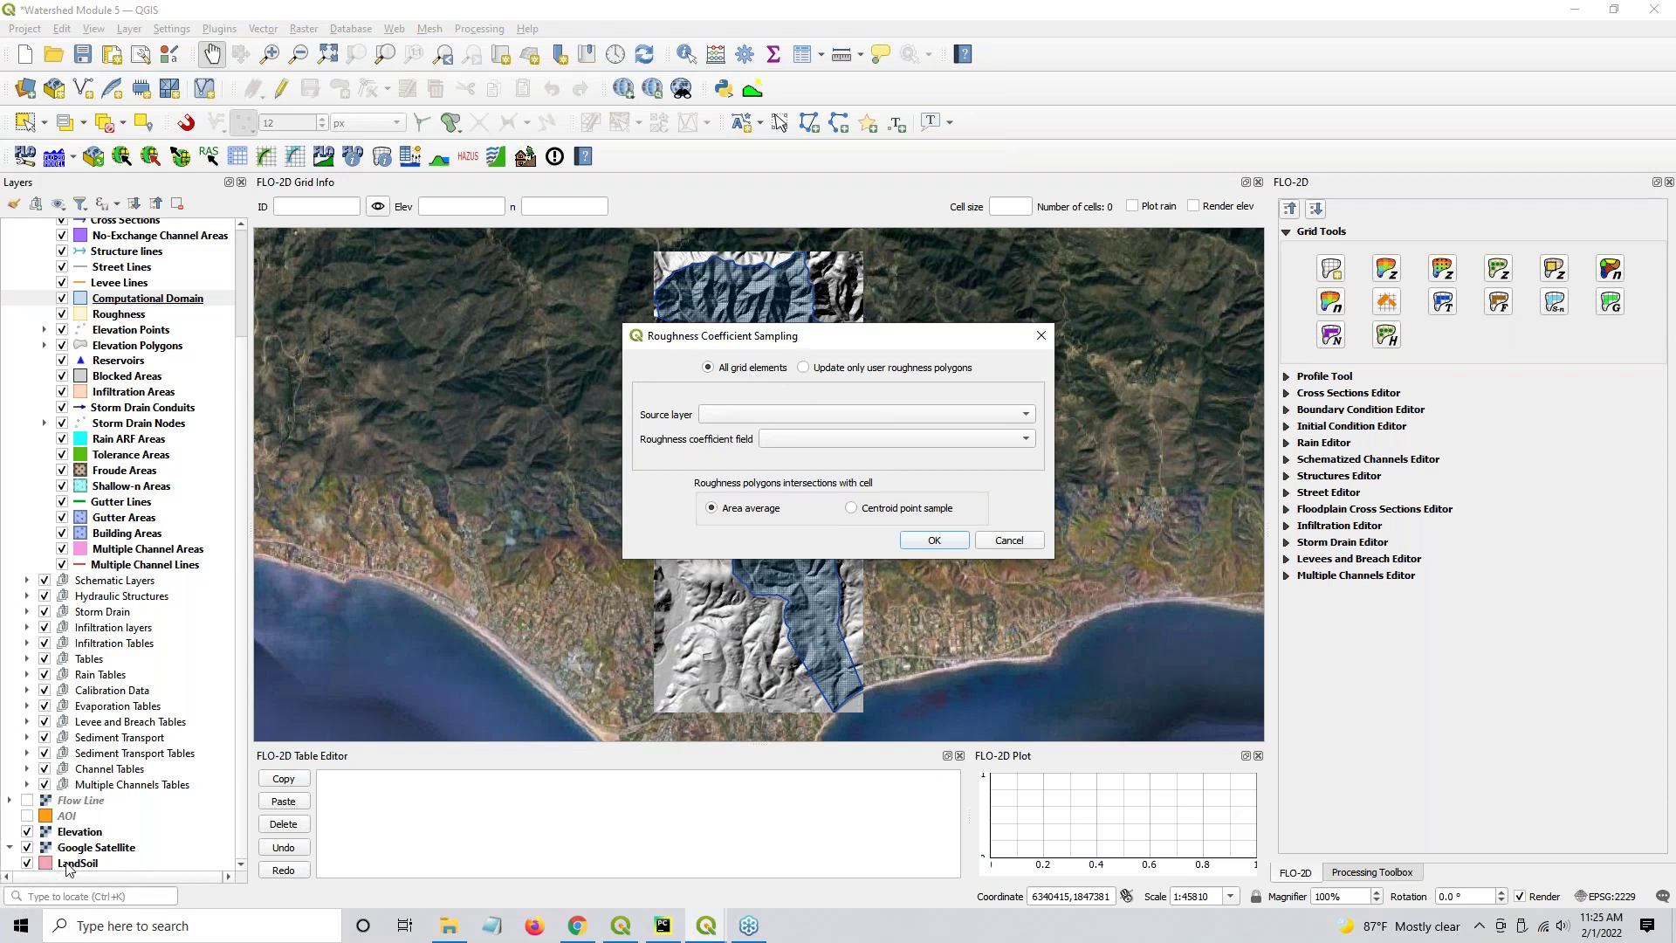
pyautogui.click(761, 423)
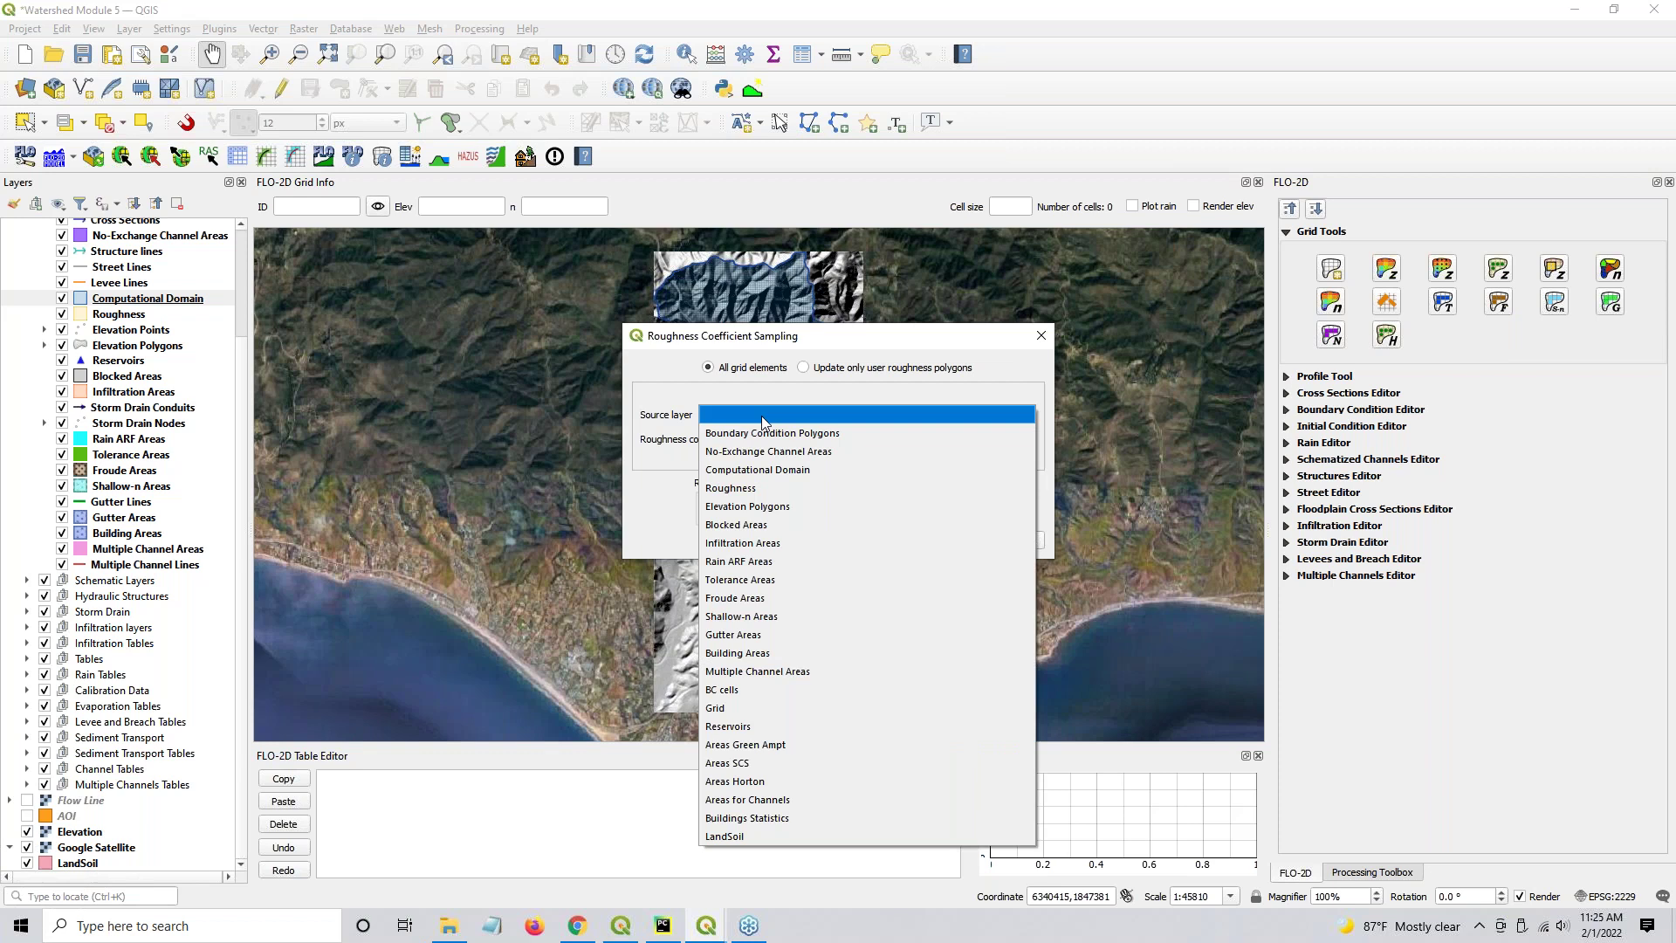
pyautogui.click(796, 838)
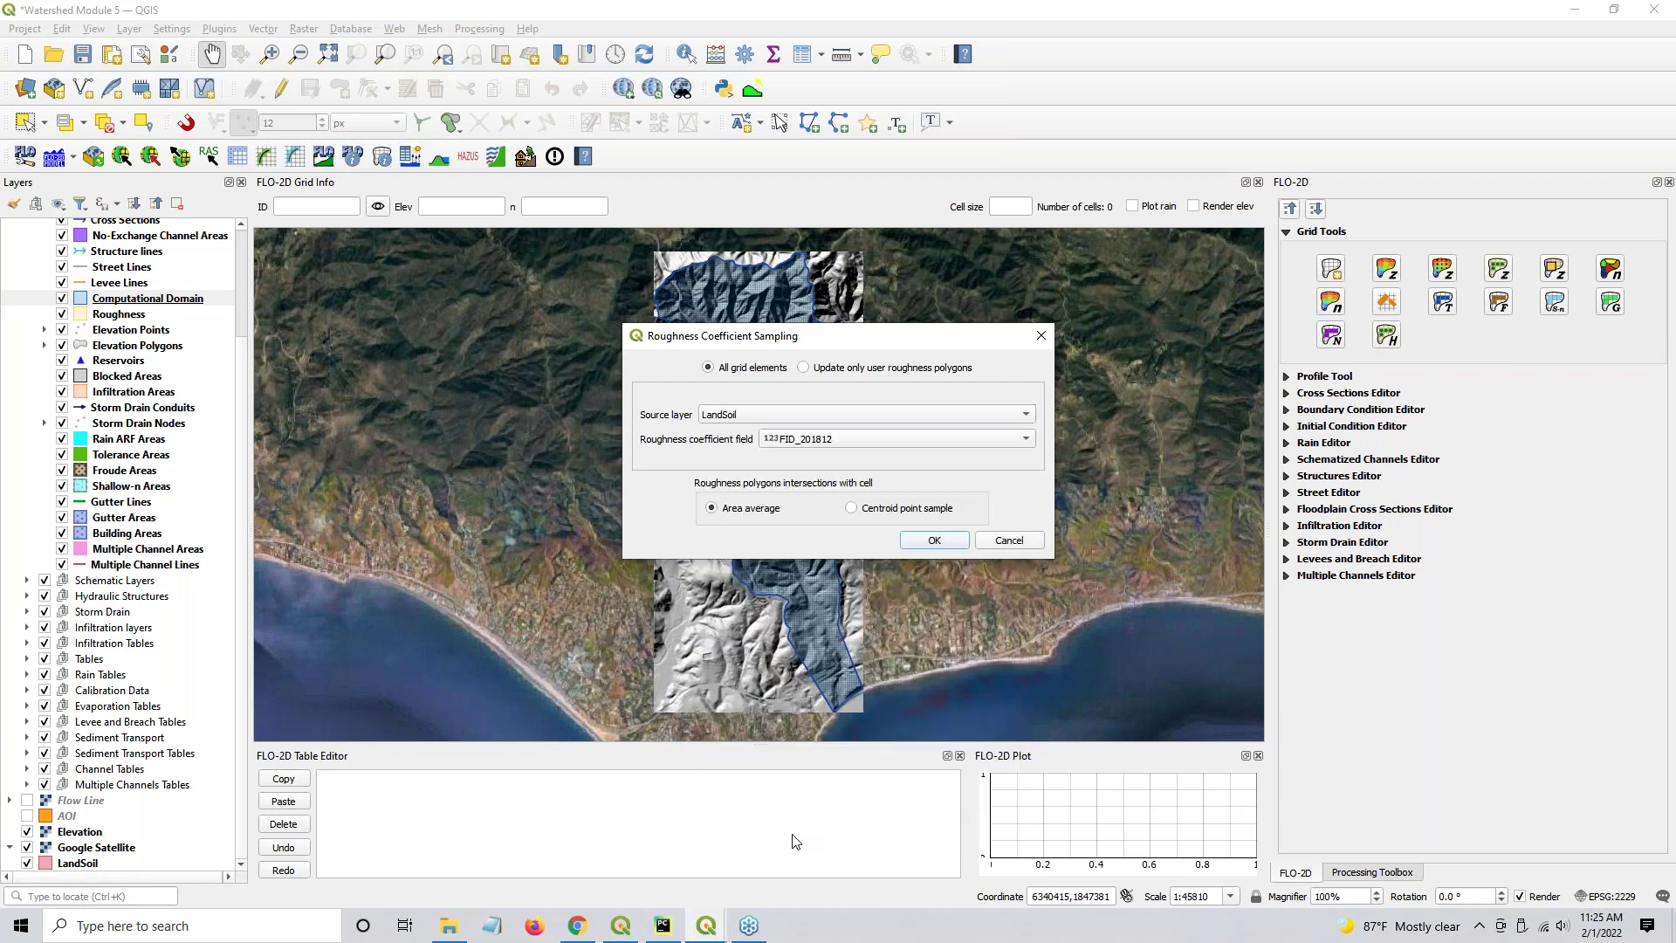
pyautogui.click(805, 439)
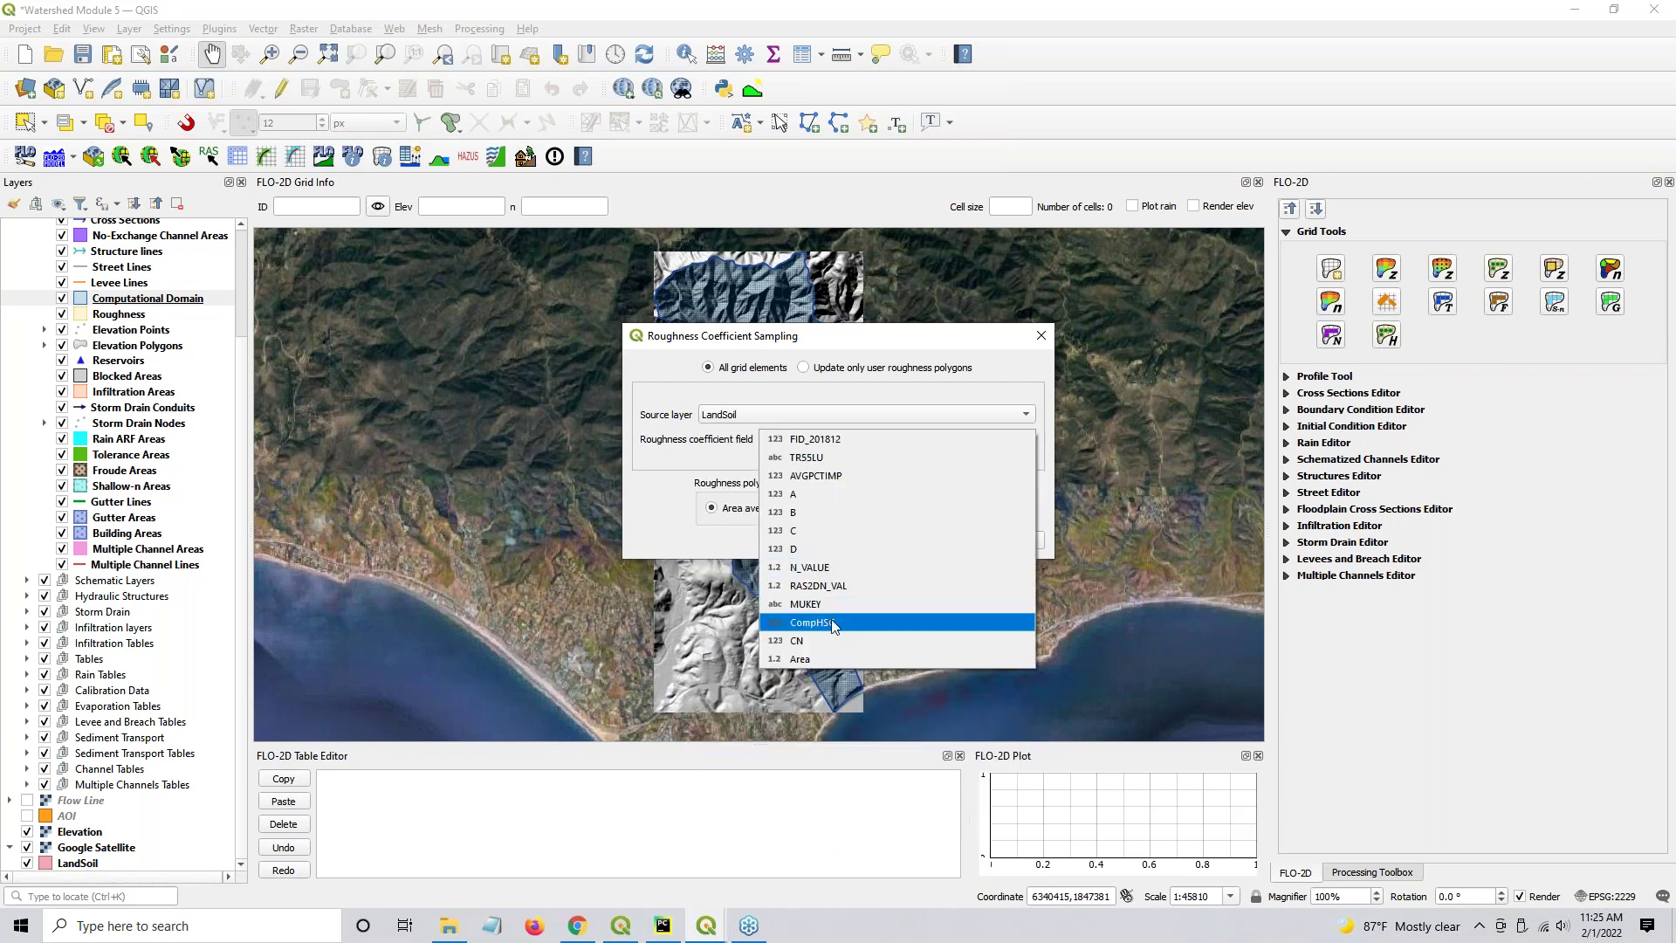
pyautogui.click(836, 567)
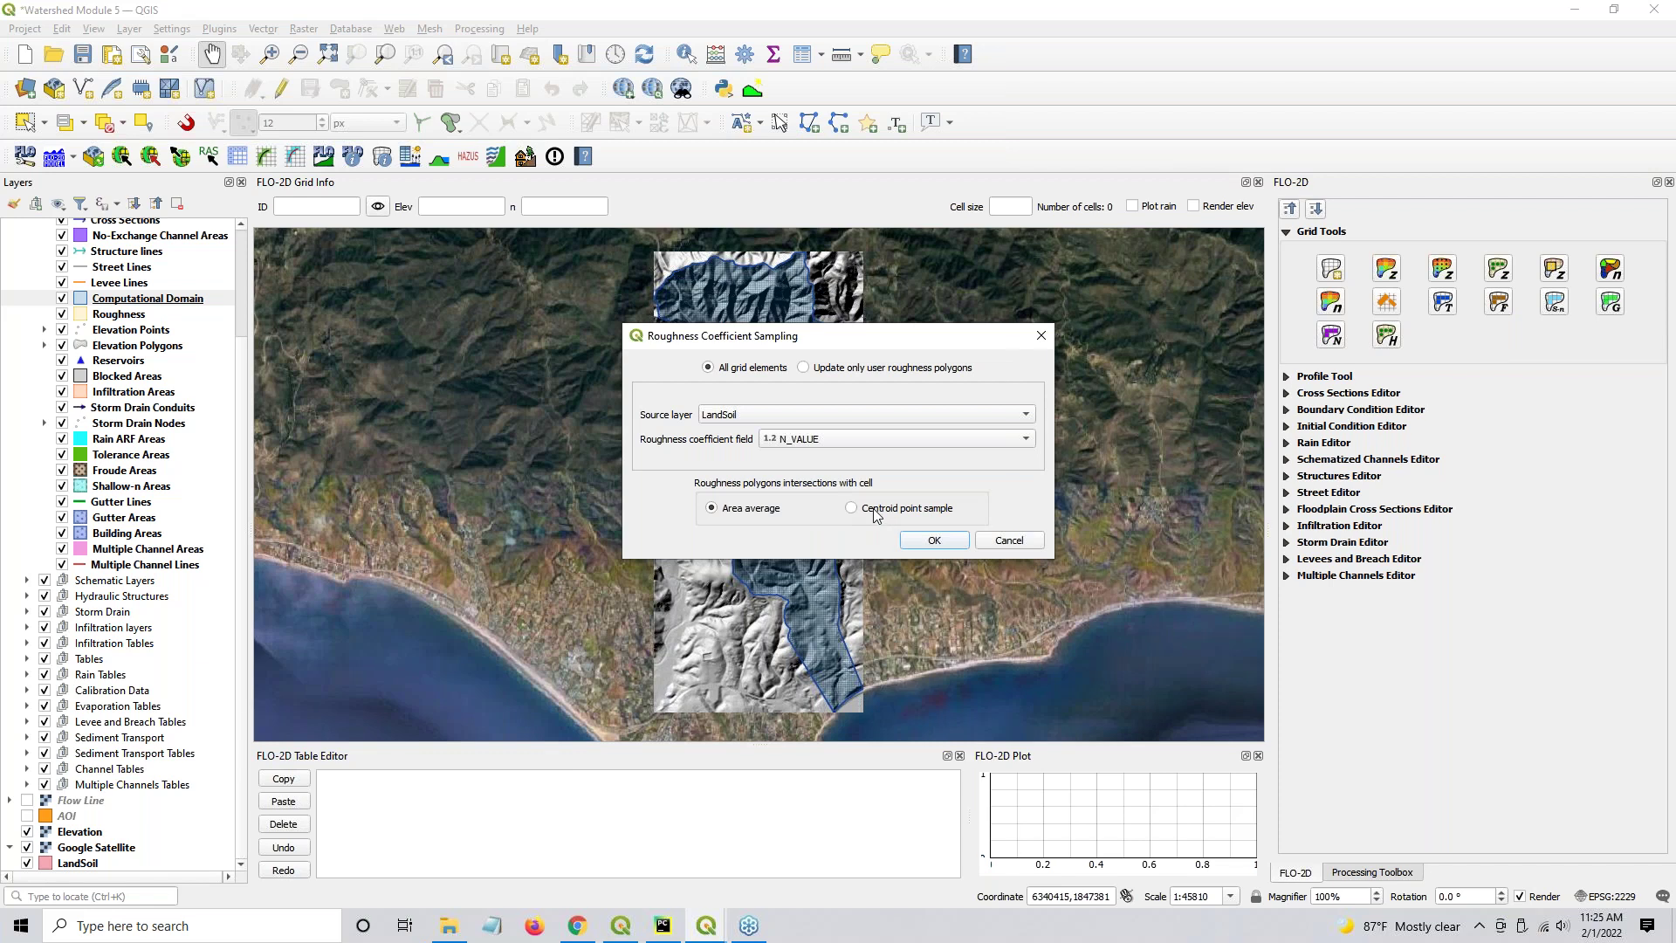
pyautogui.click(733, 513)
pyautogui.click(908, 513)
pyautogui.click(929, 541)
pyautogui.click(895, 491)
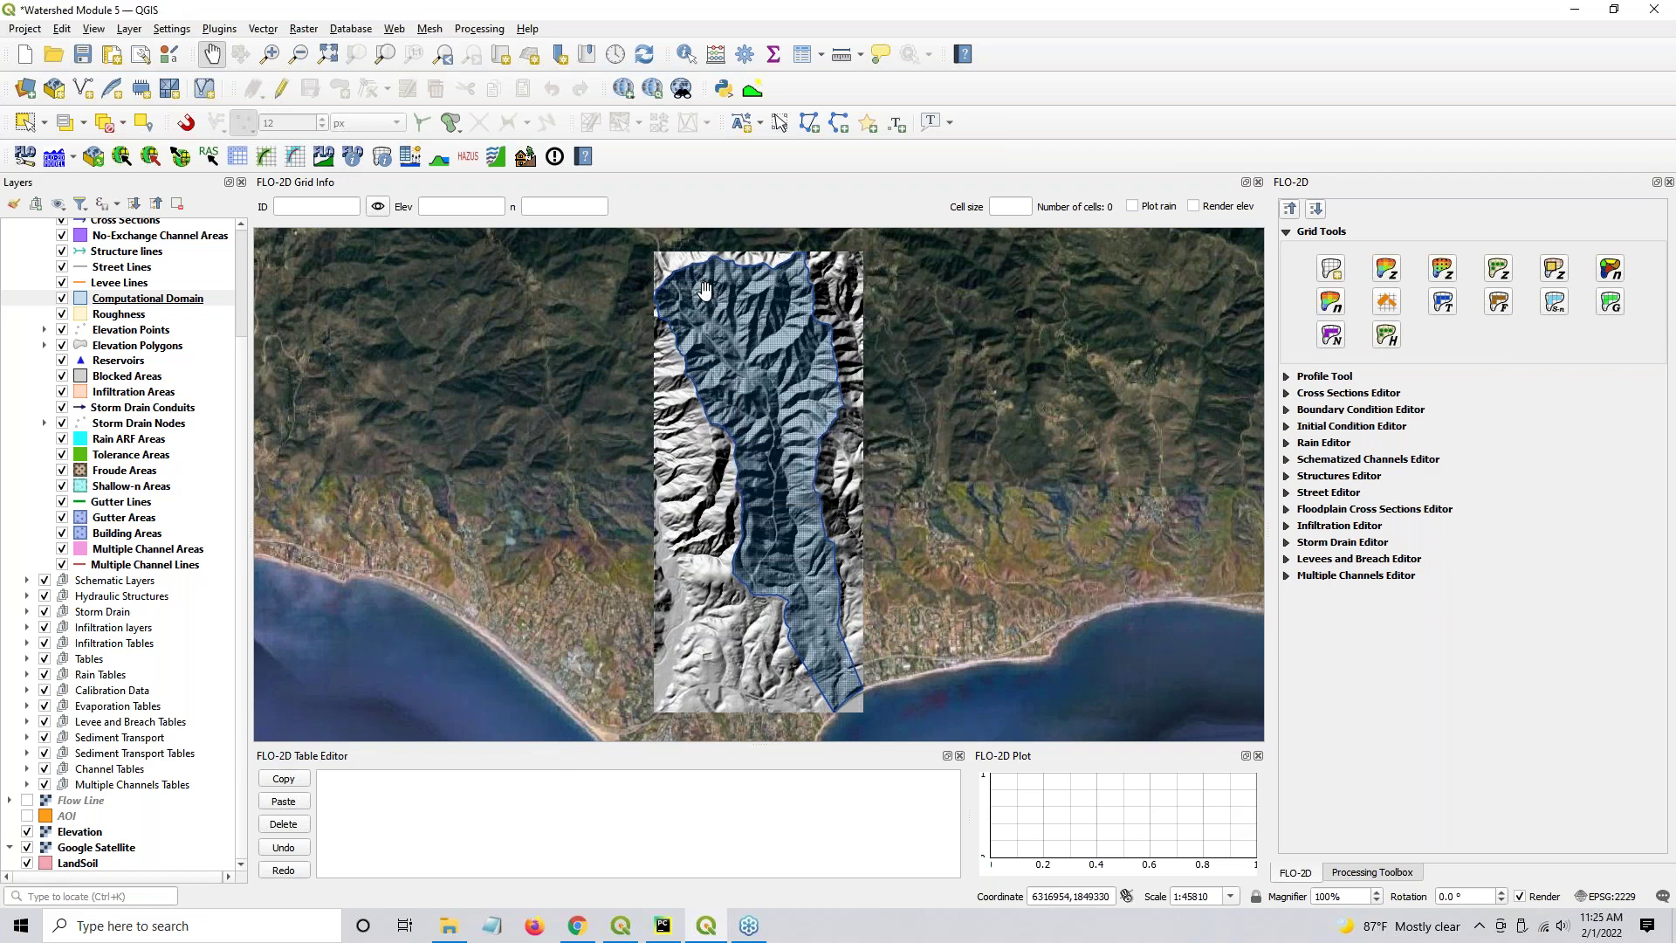
# Toggle the base layers to compare them, leaving LandSoil hidden and only Elevation and Google Satellite displayed beneath the model layers
pyautogui.click(27, 847)
pyautogui.click(29, 836)
pyautogui.click(27, 832)
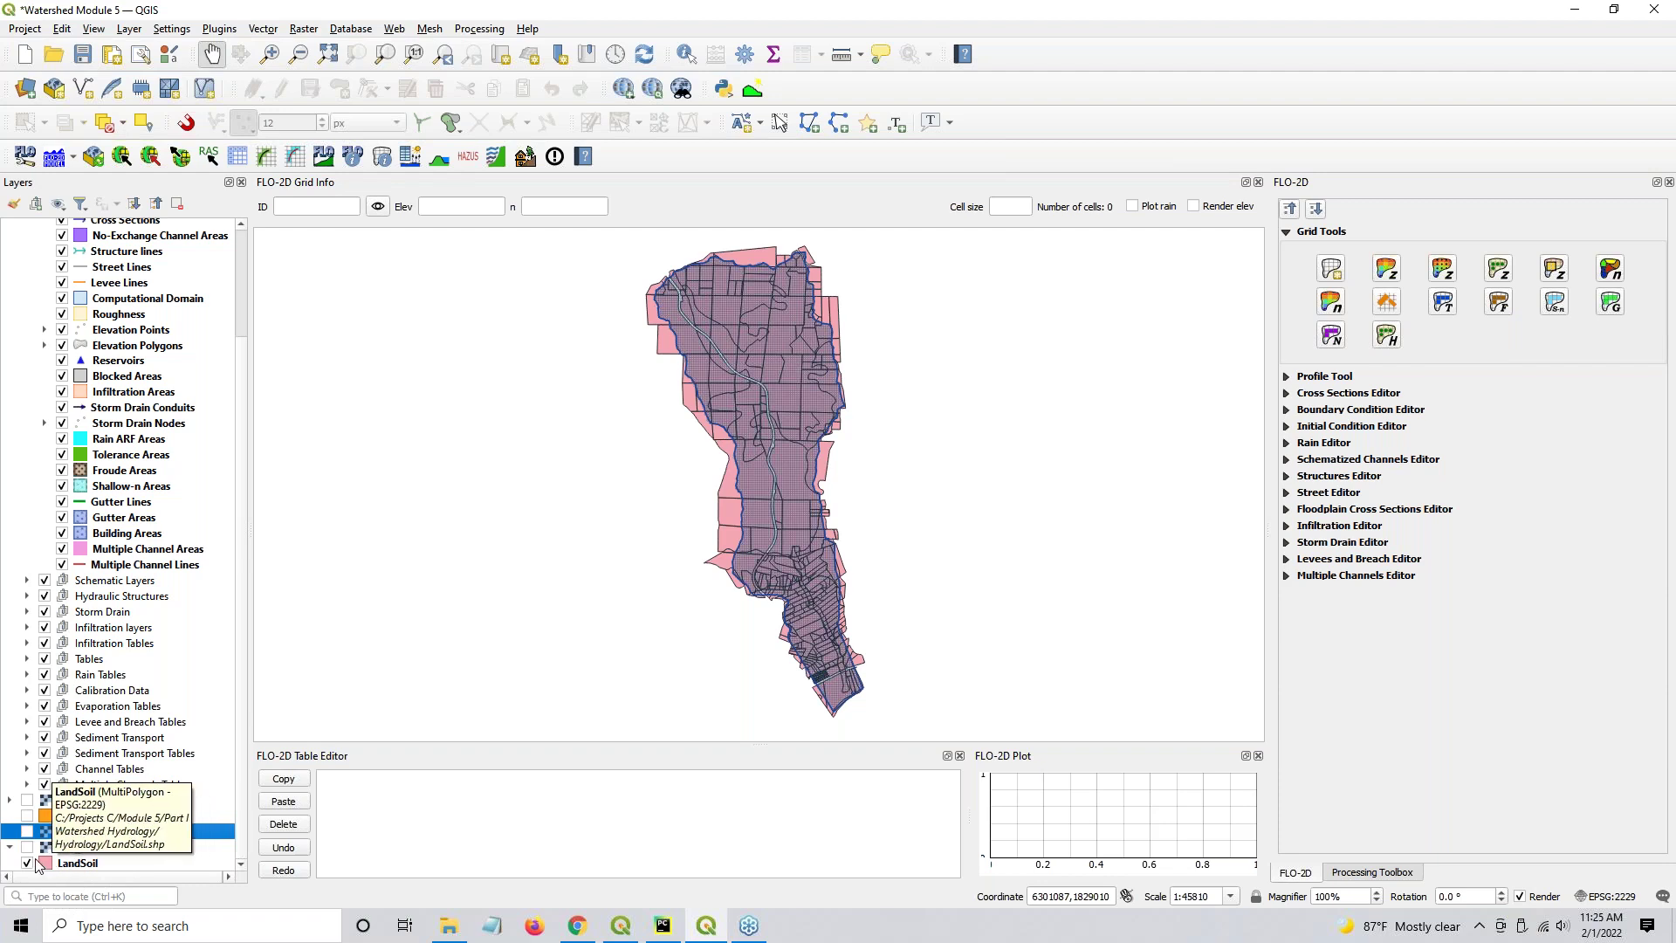
pyautogui.click(27, 863)
pyautogui.click(27, 831)
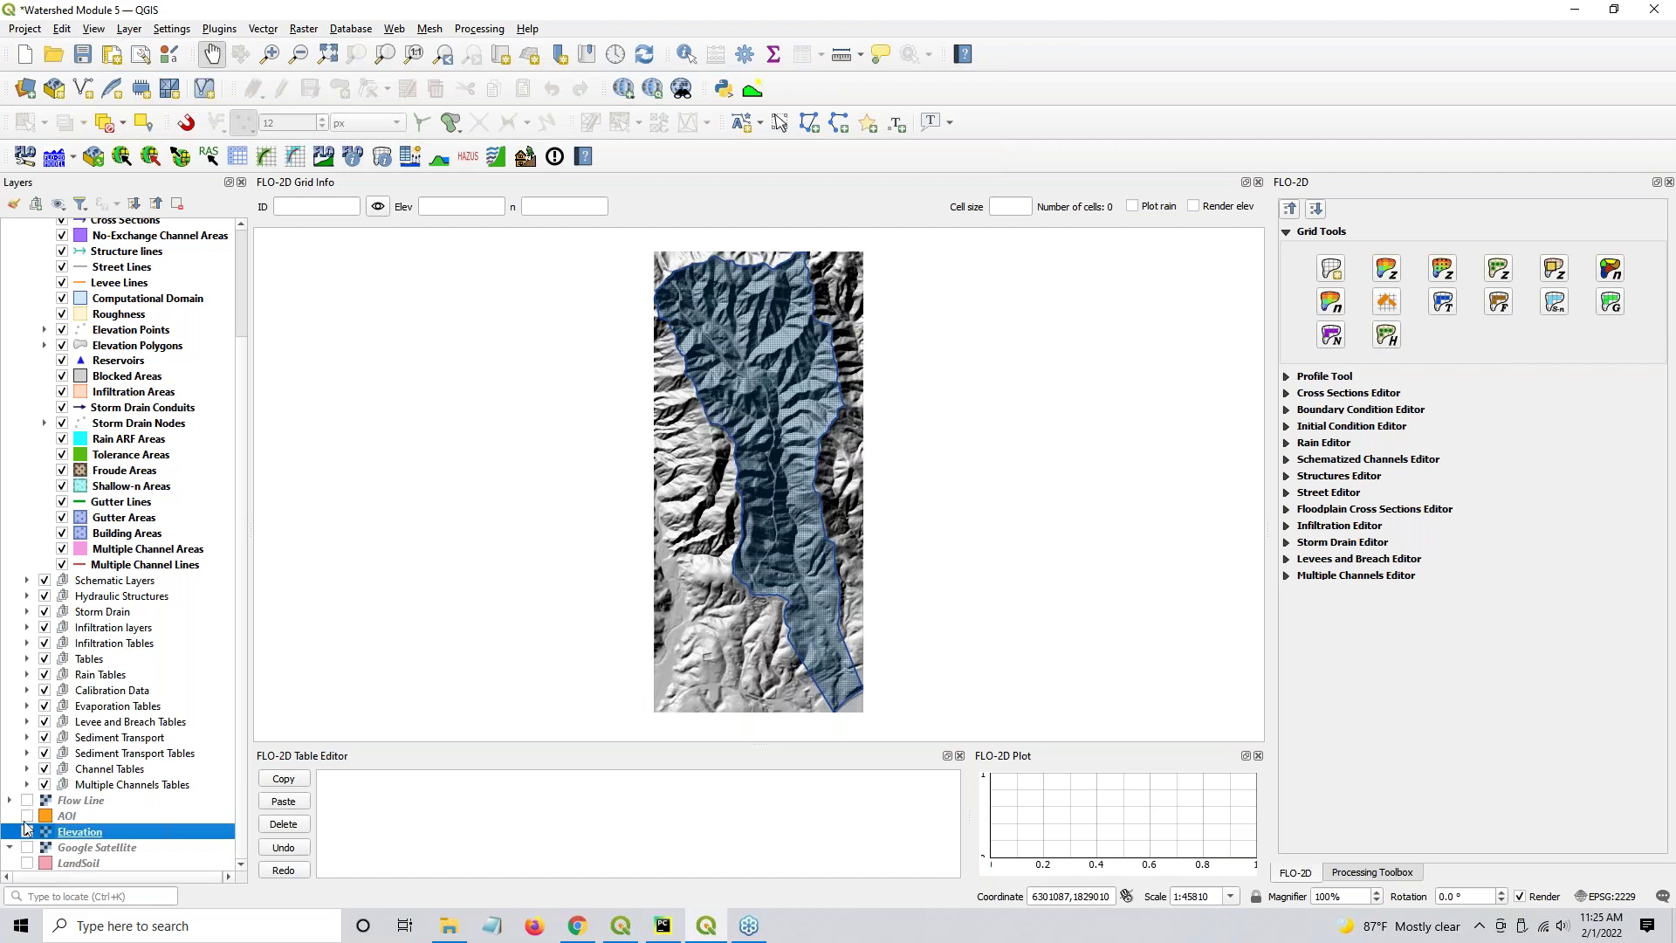
pyautogui.click(27, 847)
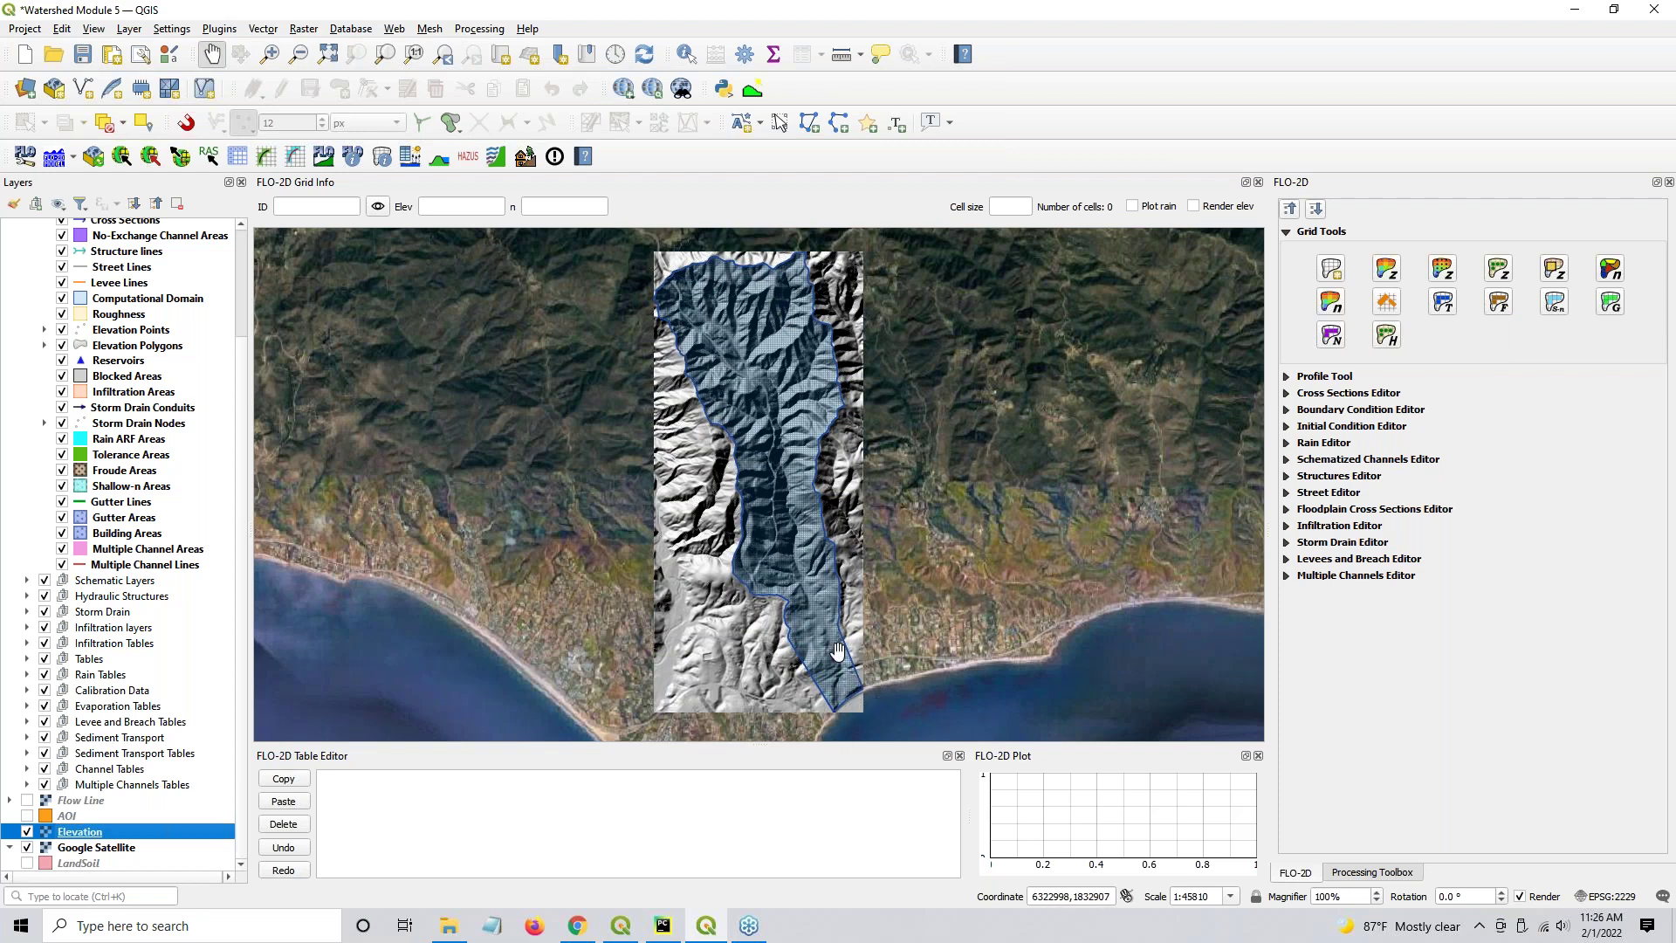
# Save the project, close QGIS, and consult Step 7 of the browser tutorial on creating a recovery point
pyautogui.click(83, 56)
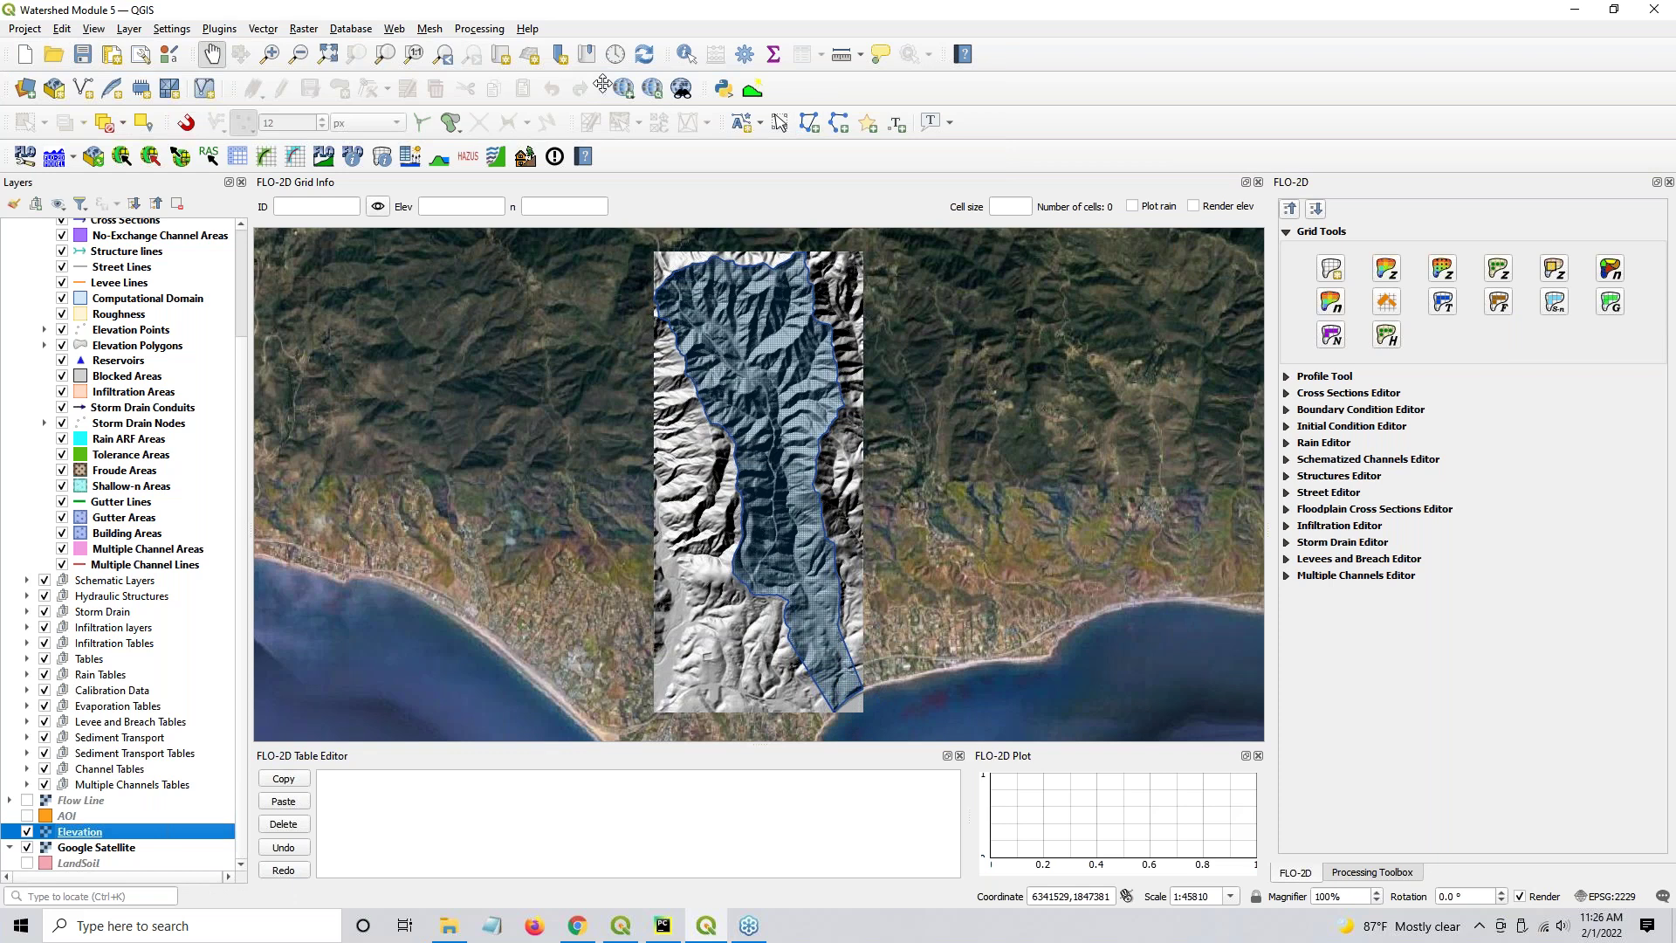
pyautogui.click(1654, 9)
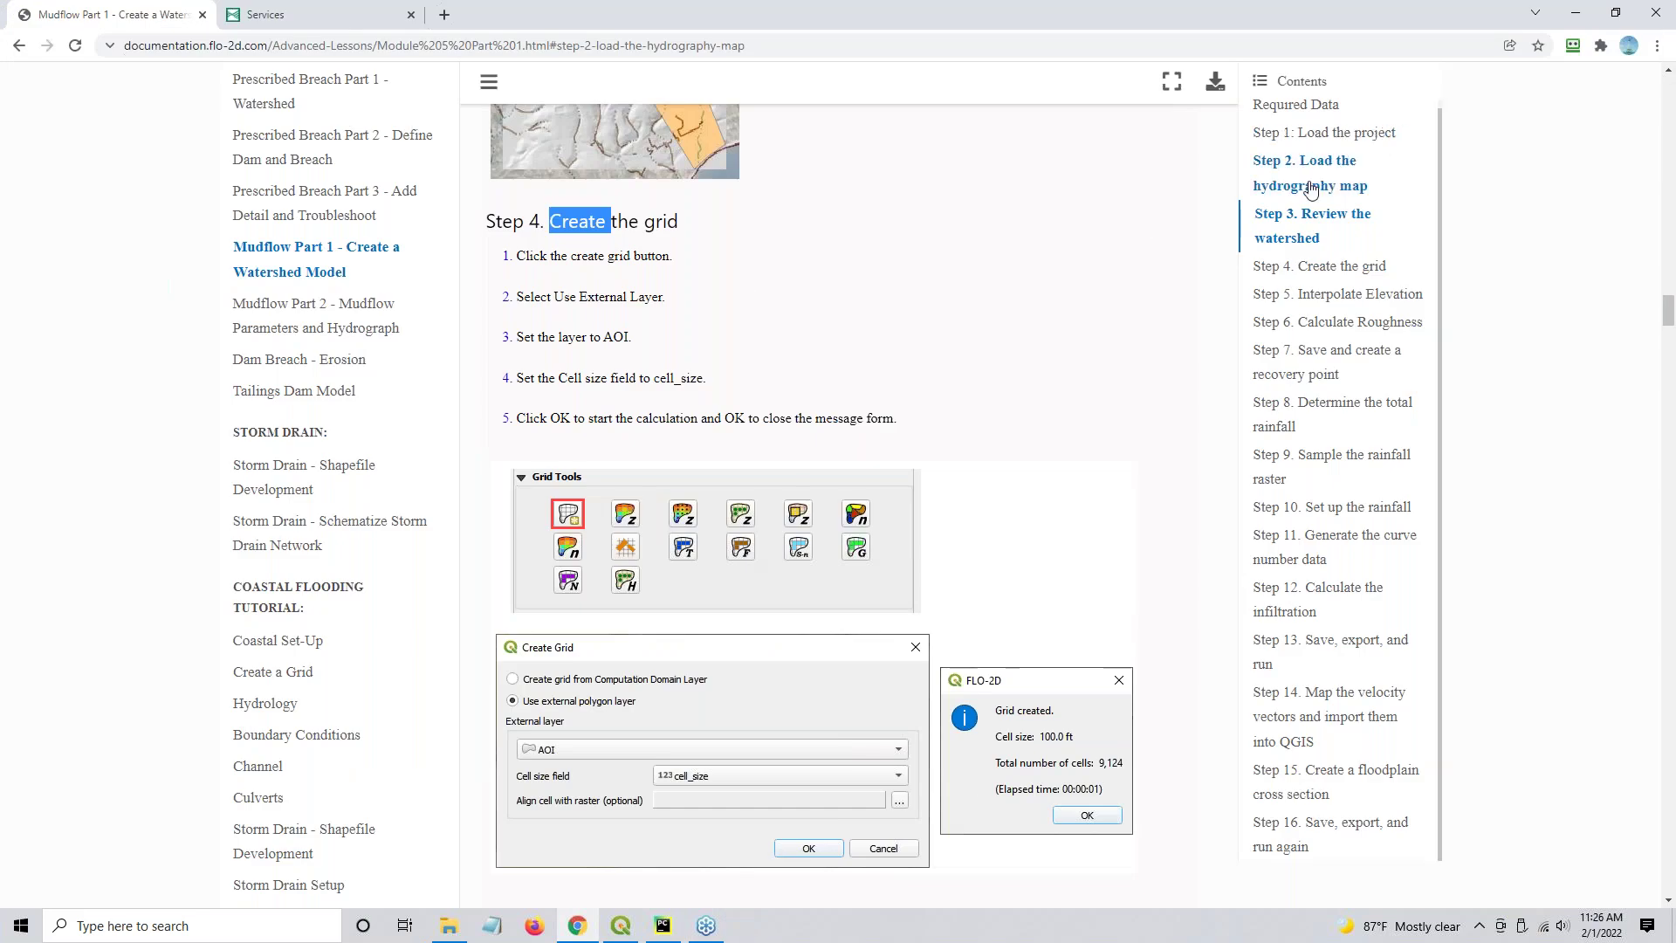
pyautogui.click(1303, 375)
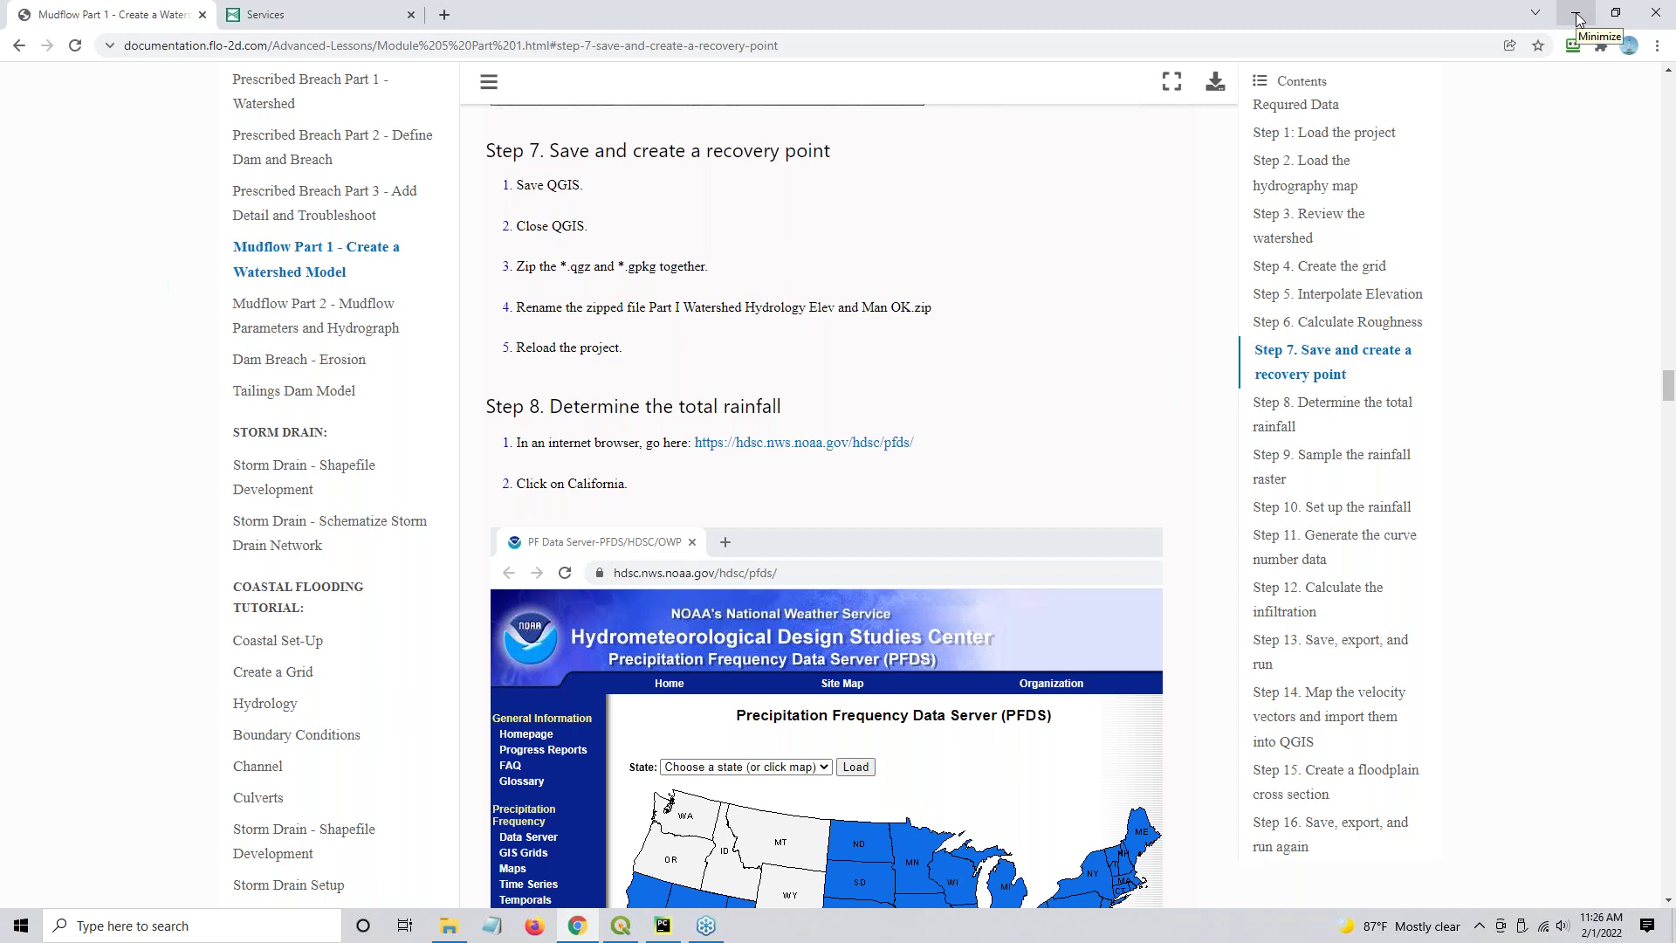
pyautogui.click(1578, 17)
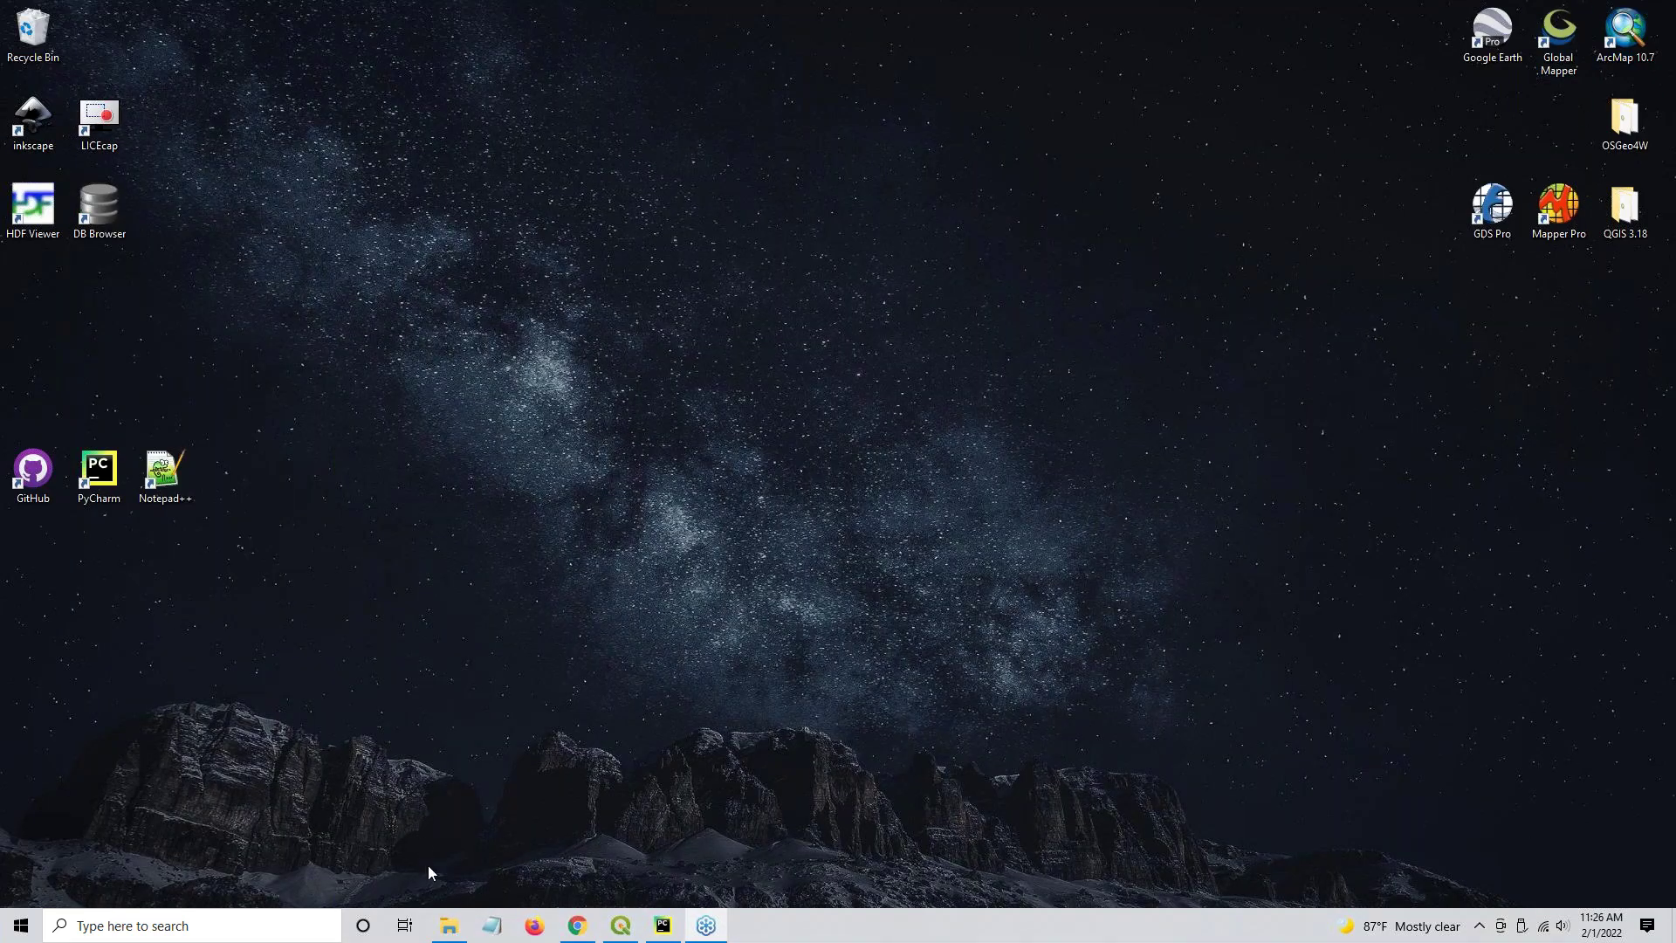
# In File Explorer, compress Watershed Module 5.gpkg and Watershed Module 5.qgz into Part I Watershed Hydrology.7z using 7-Zip
pyautogui.click(449, 925)
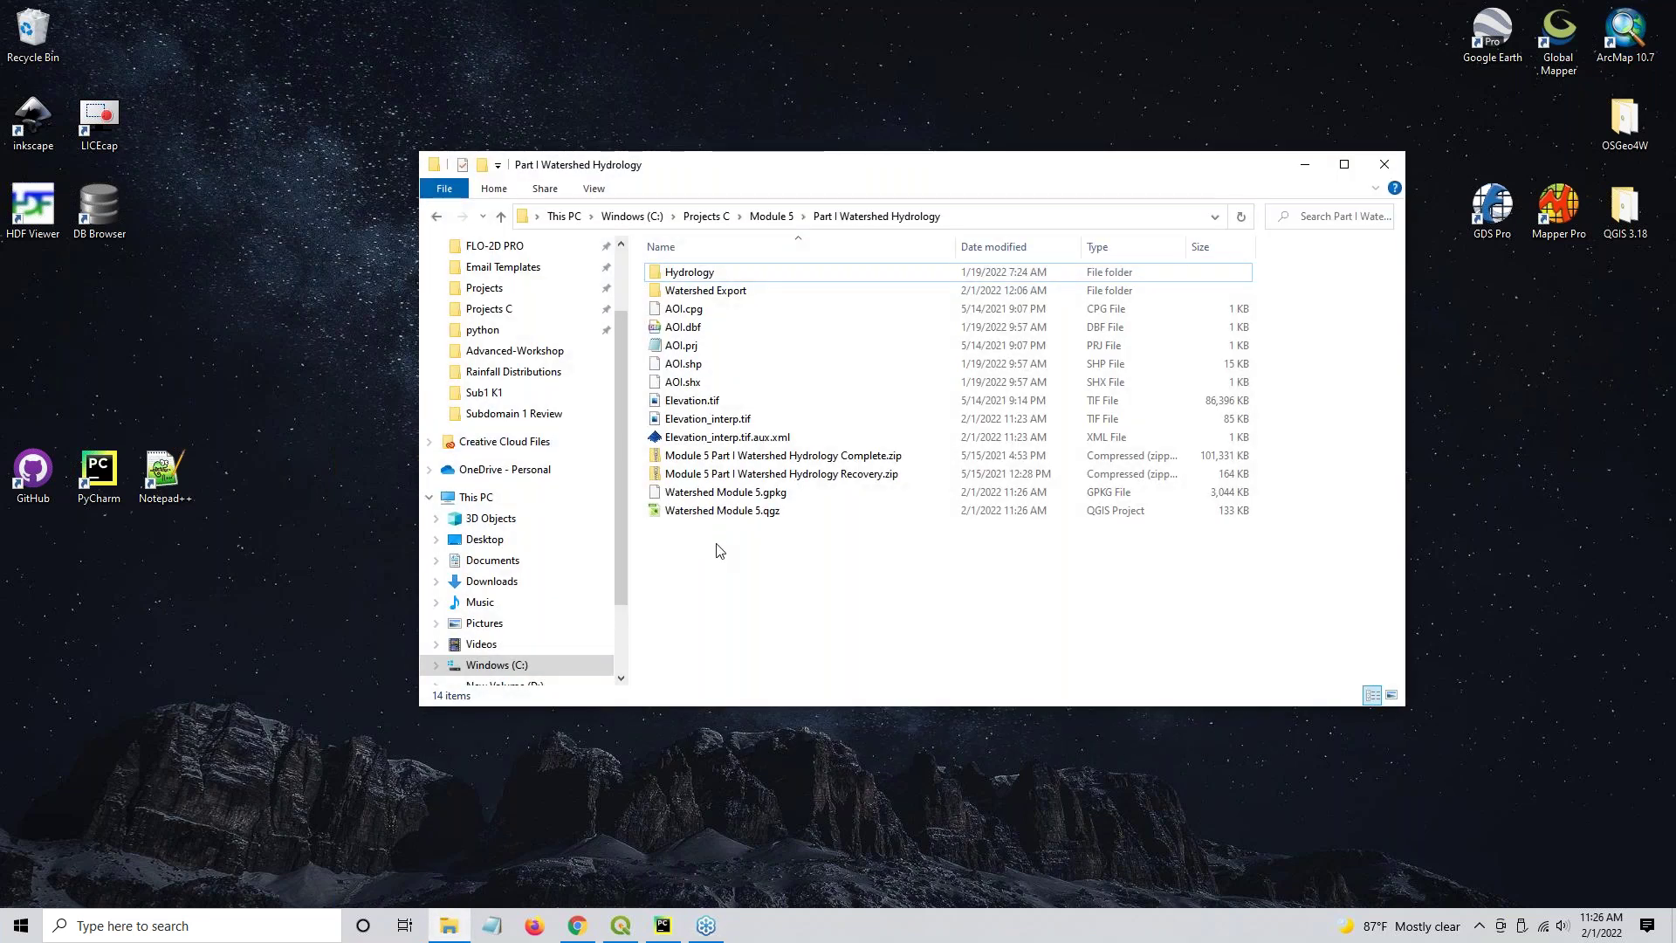
pyautogui.moveTo(711, 571); pyautogui.dragTo(695, 495)
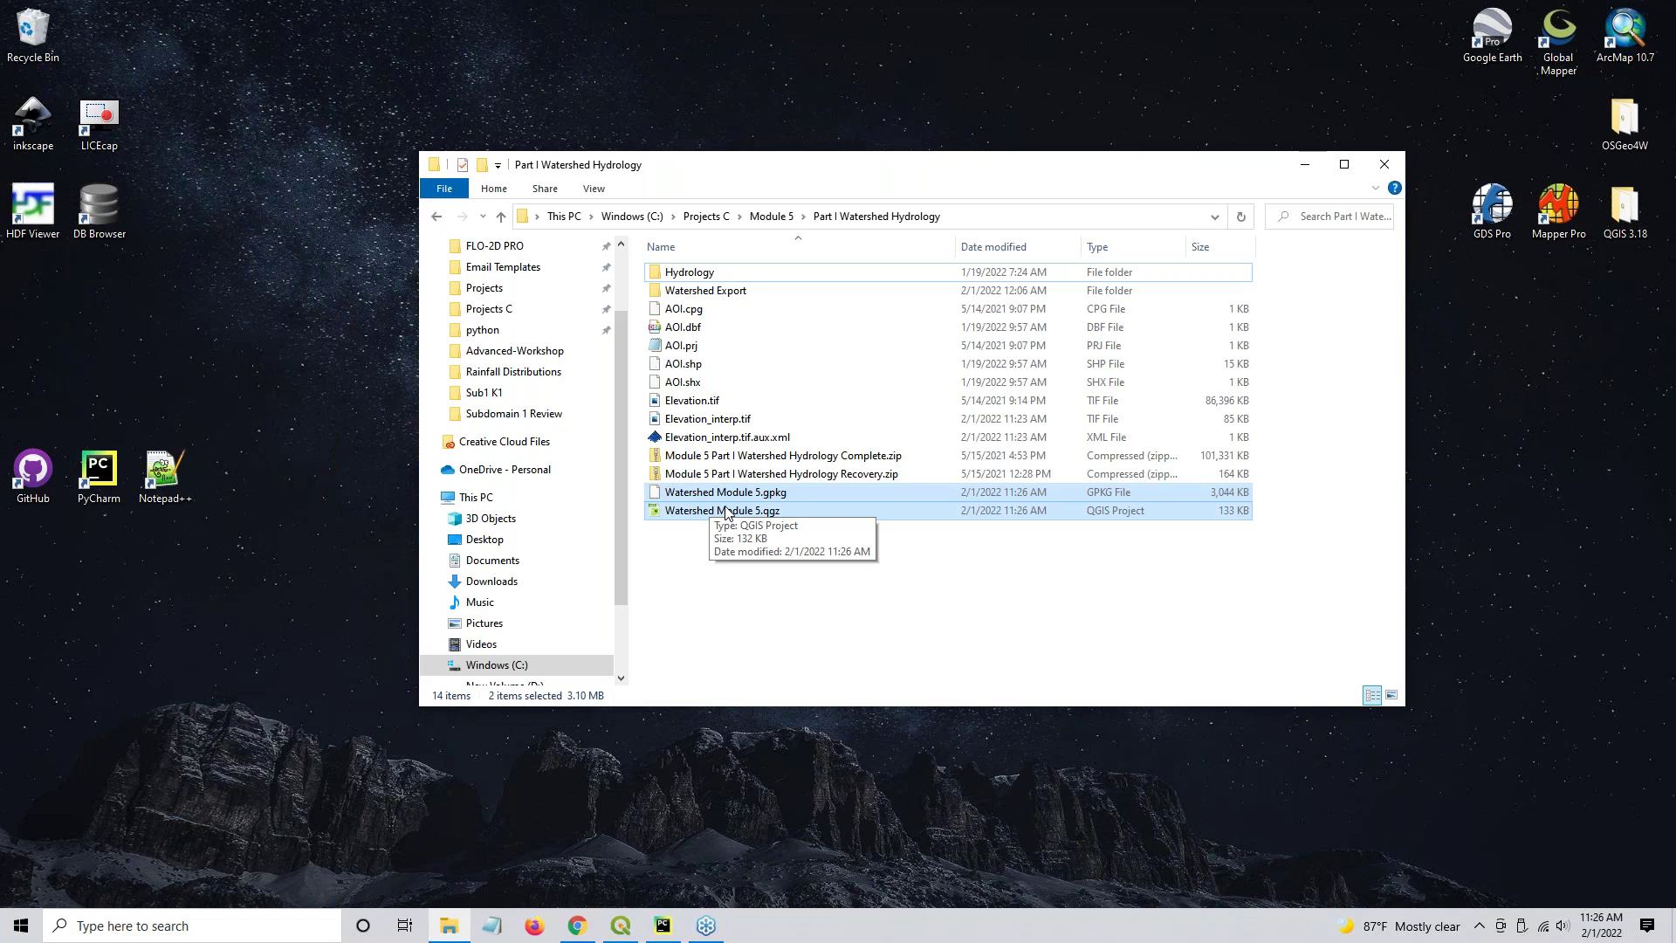
pyautogui.rightClick(724, 511)
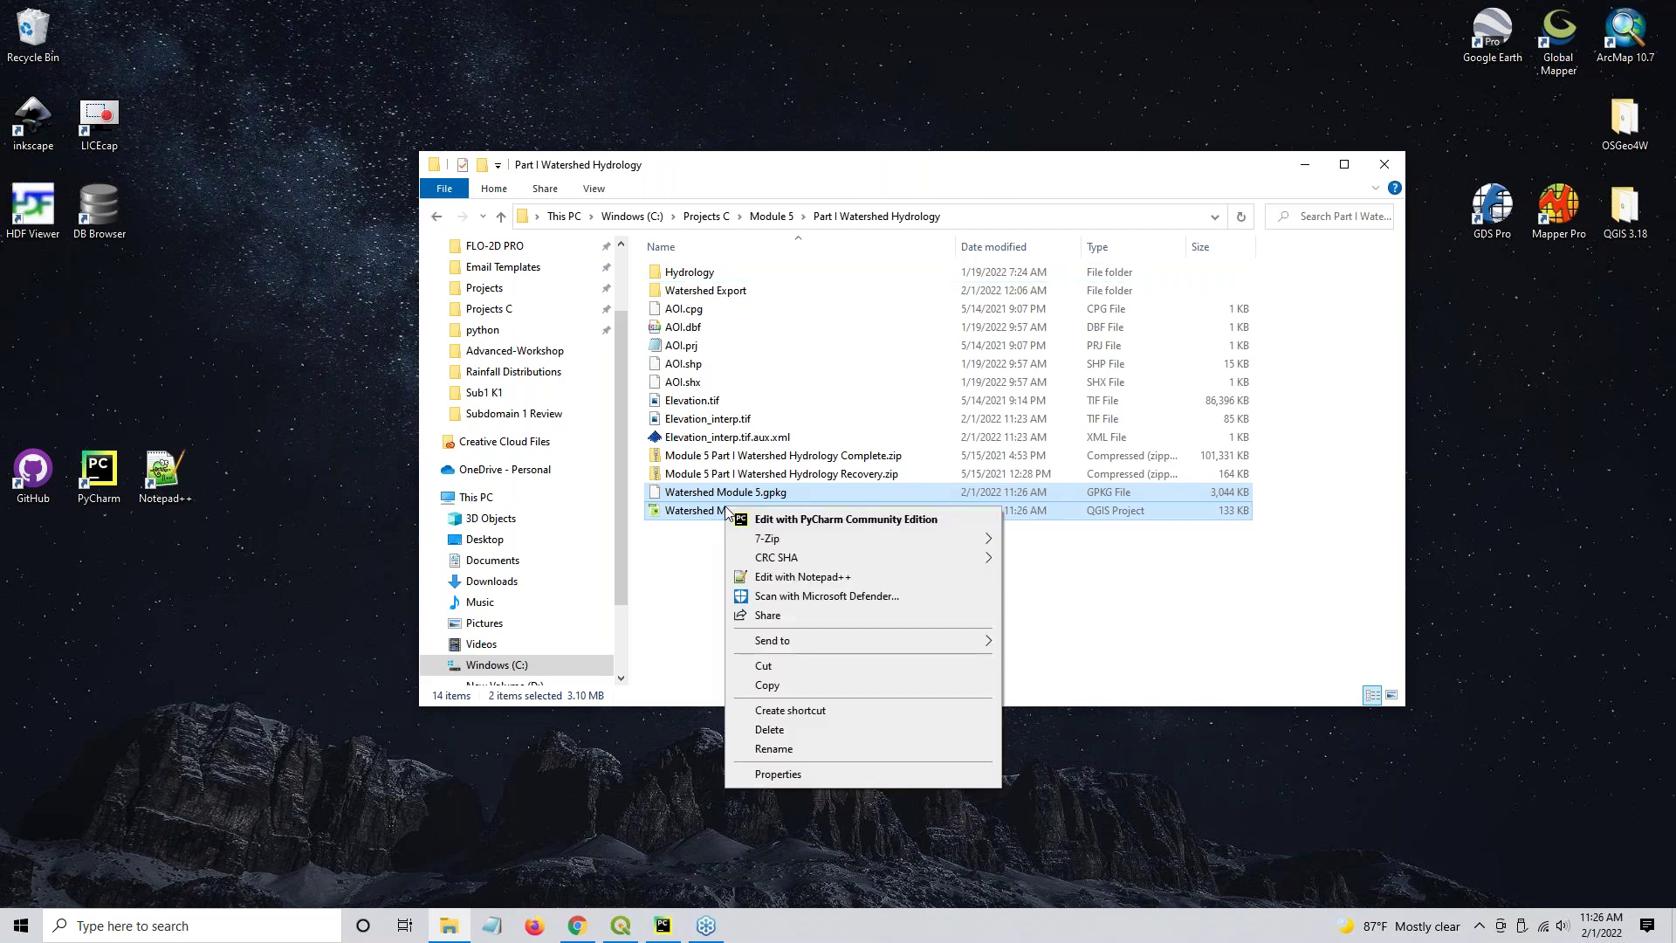
pyautogui.moveTo(768, 539)
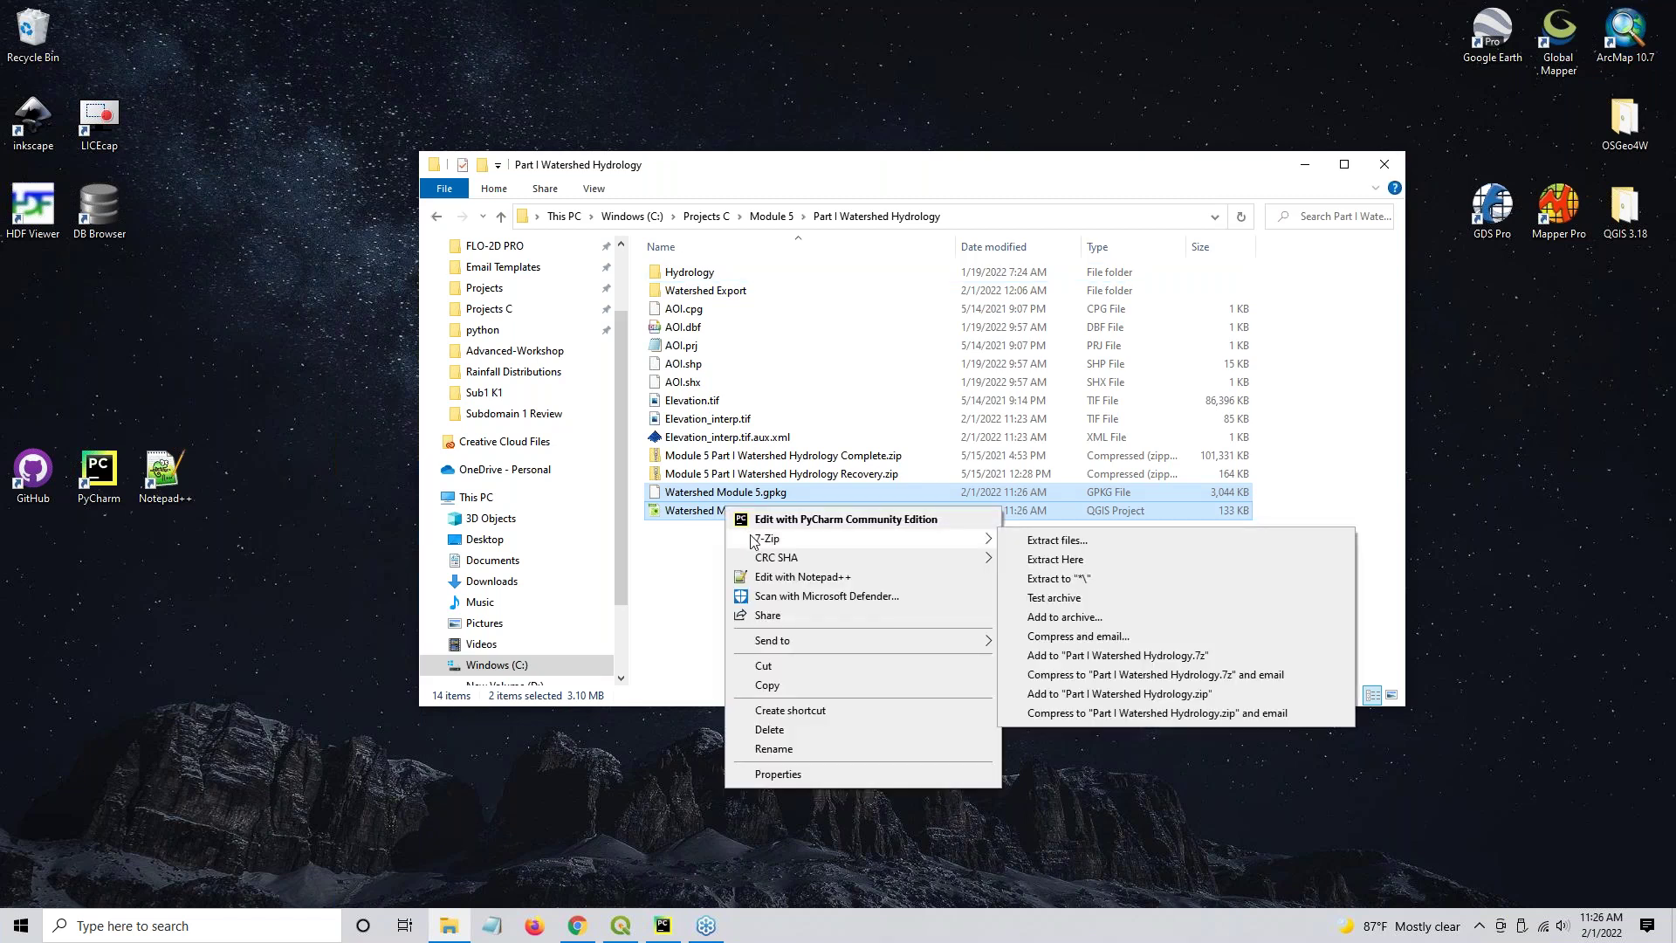
pyautogui.click(1139, 661)
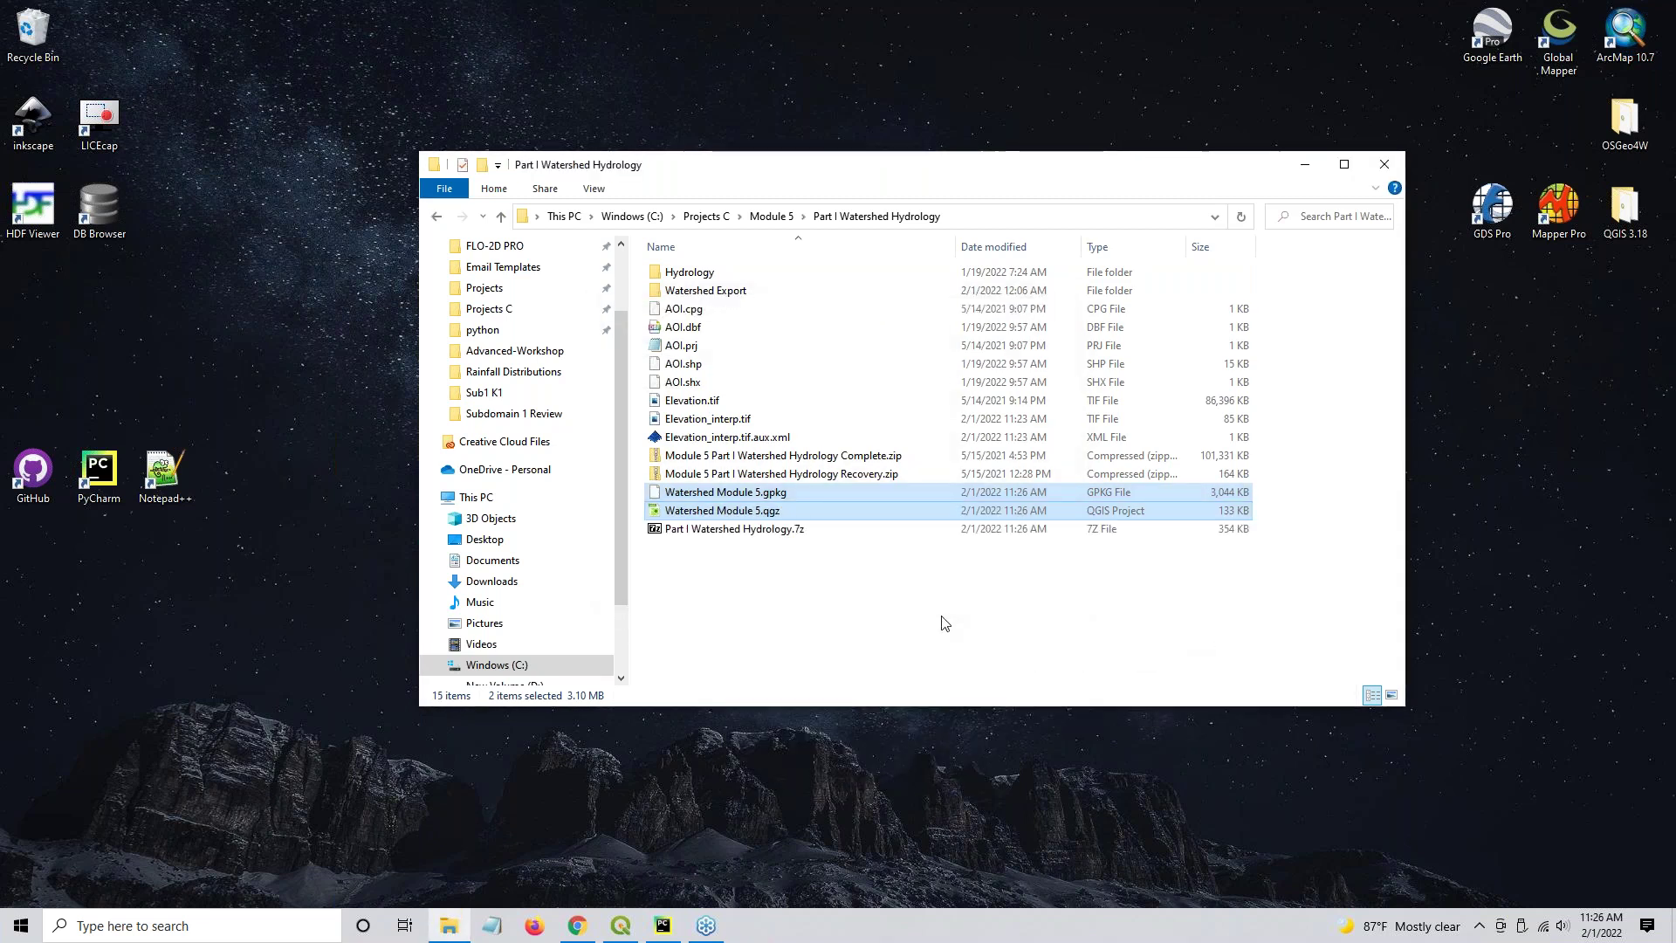
pyautogui.doubleClick(711, 492)
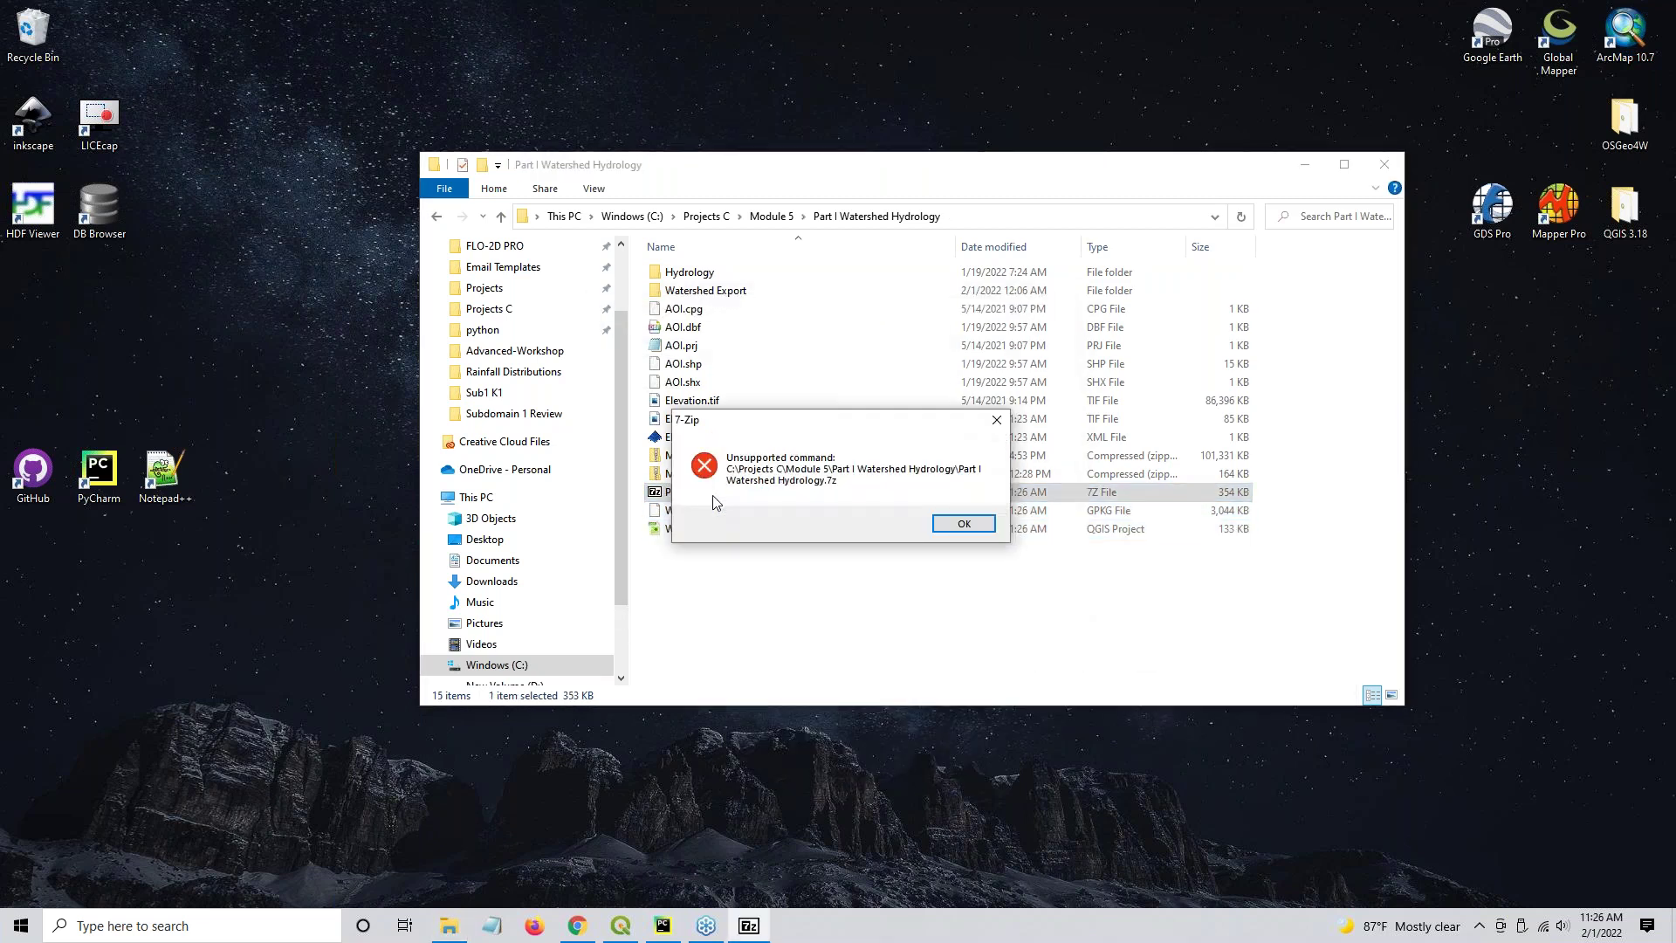
pyautogui.click(963, 524)
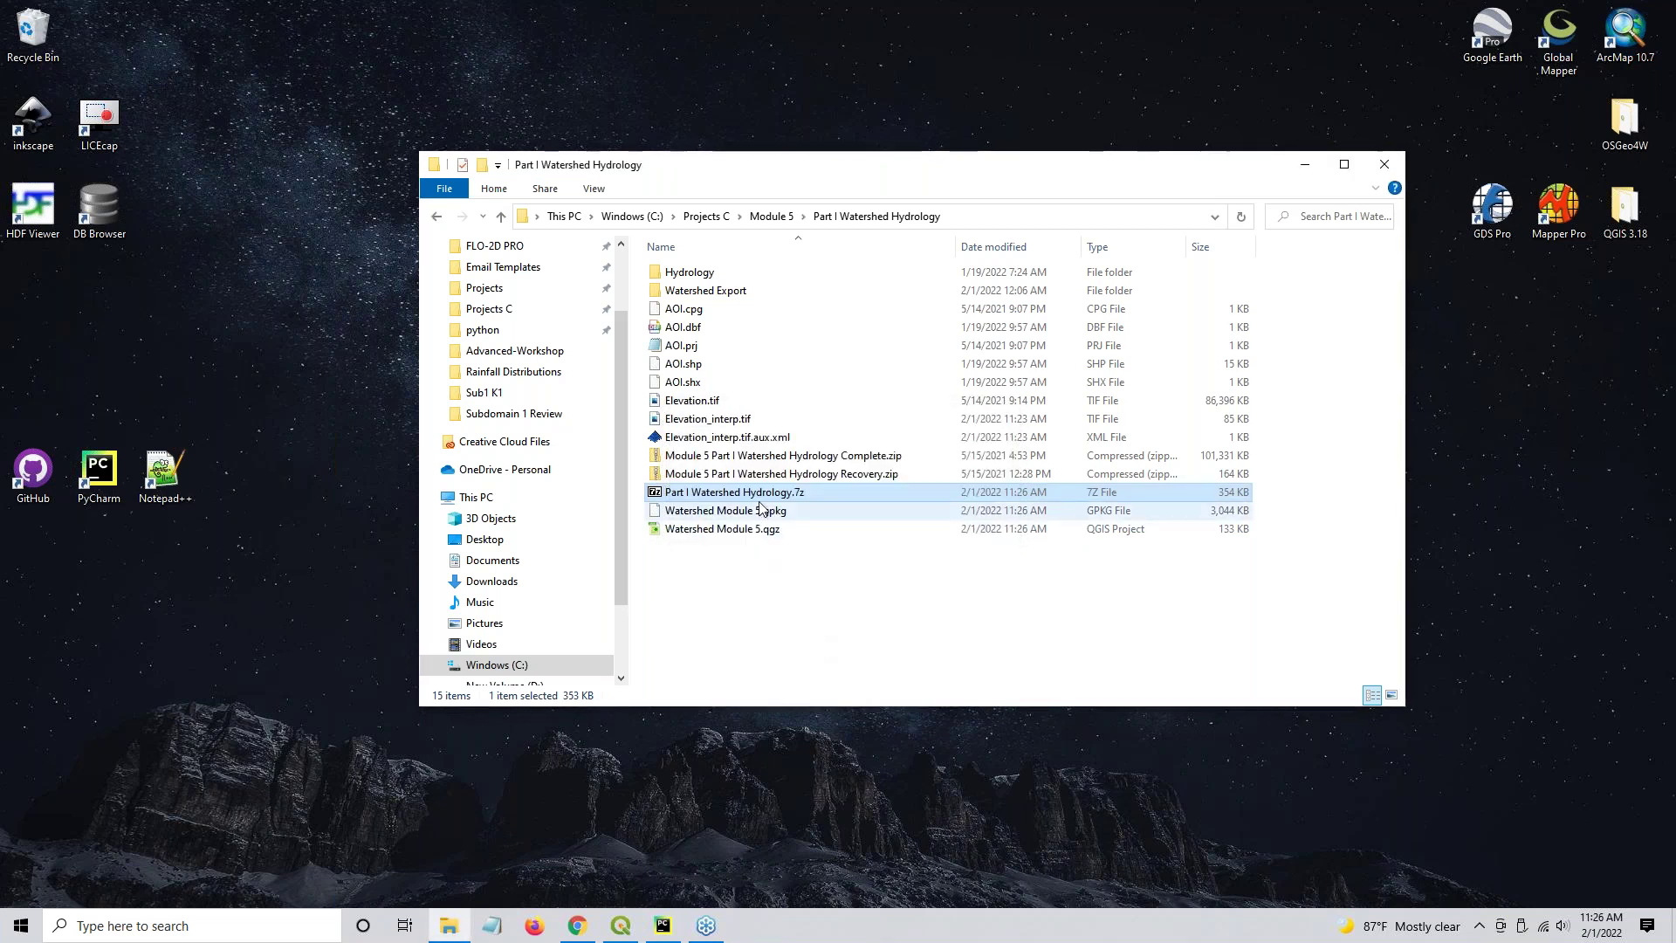
pyautogui.rightClick(761, 494)
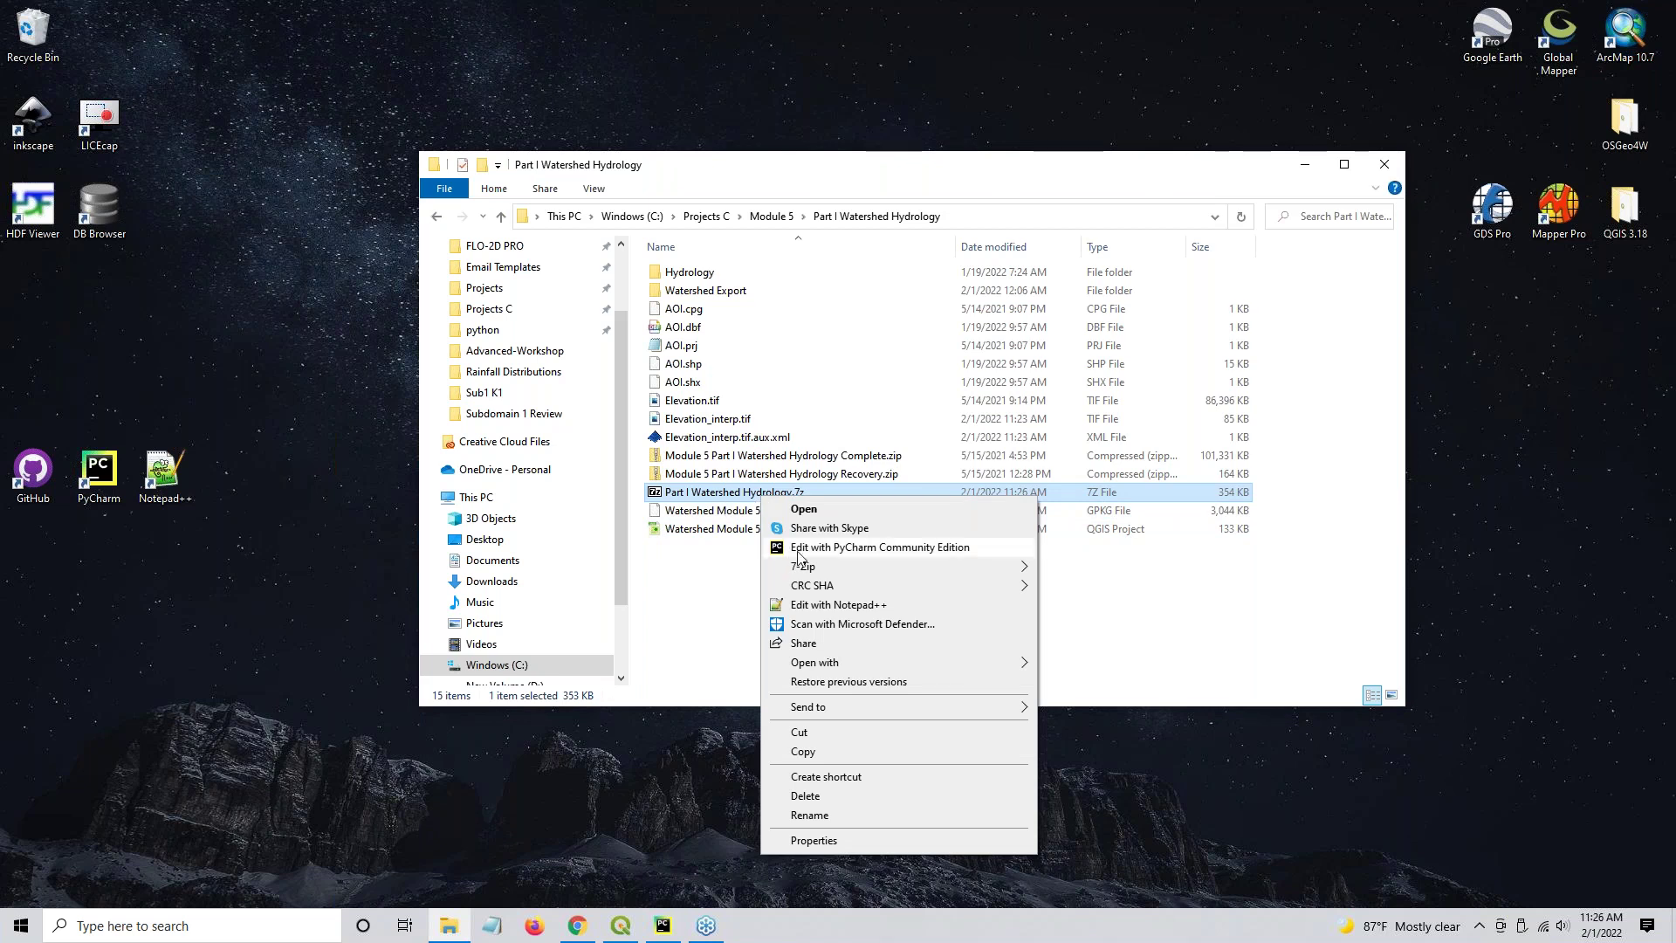
pyautogui.moveTo(799, 567)
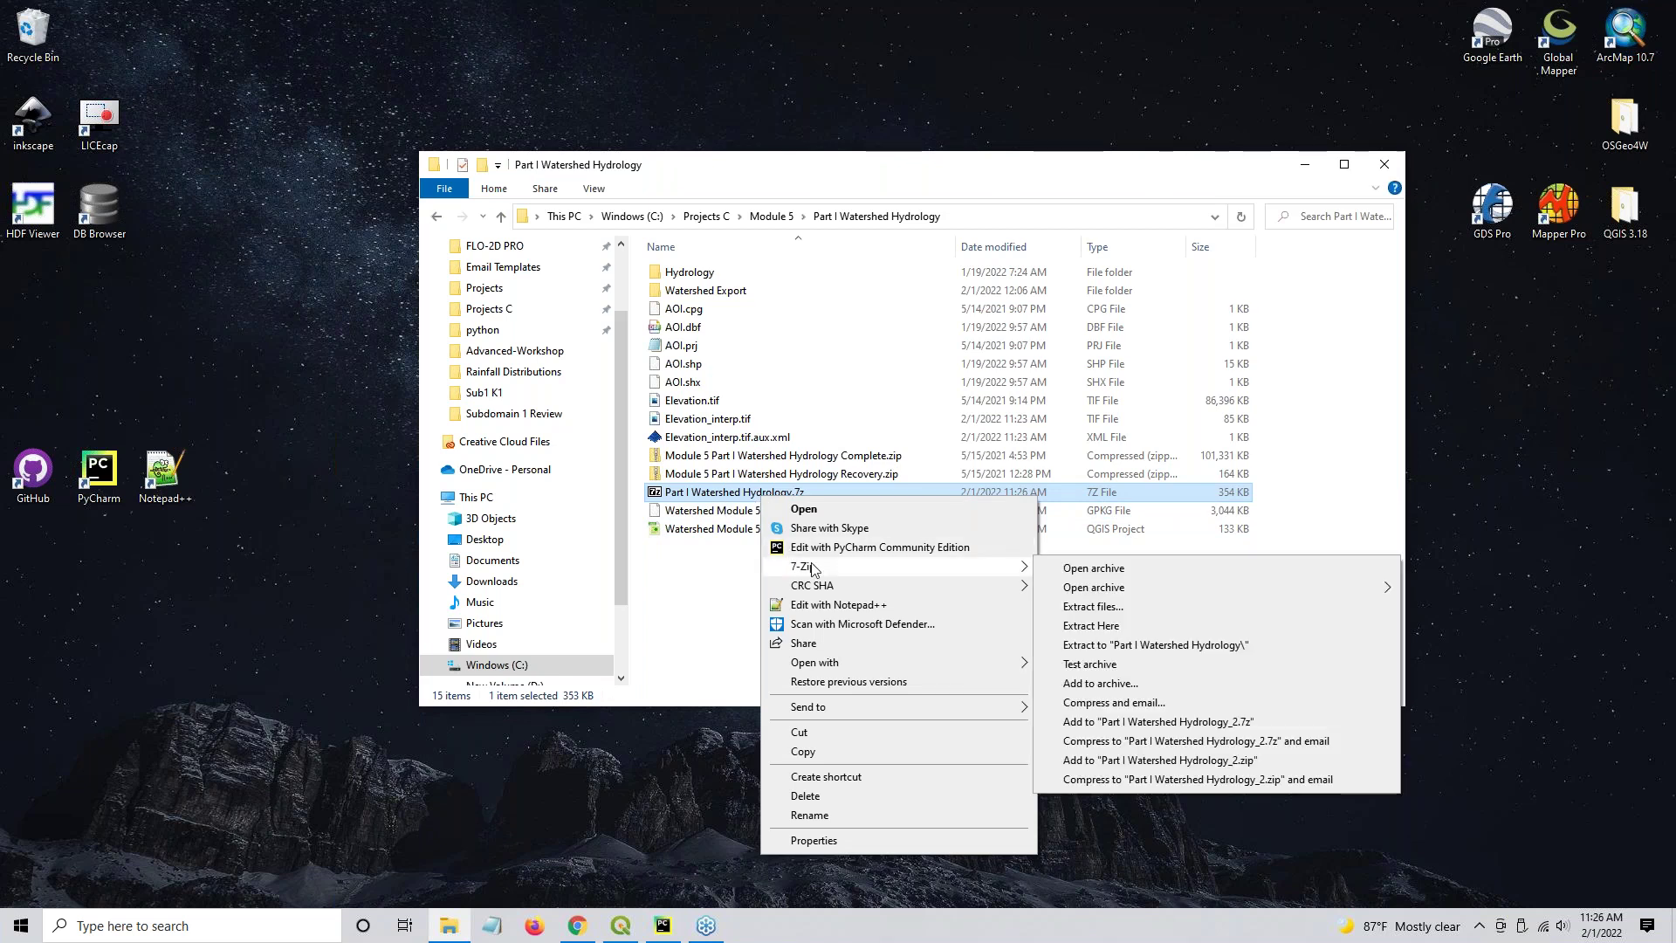
pyautogui.click(752, 588)
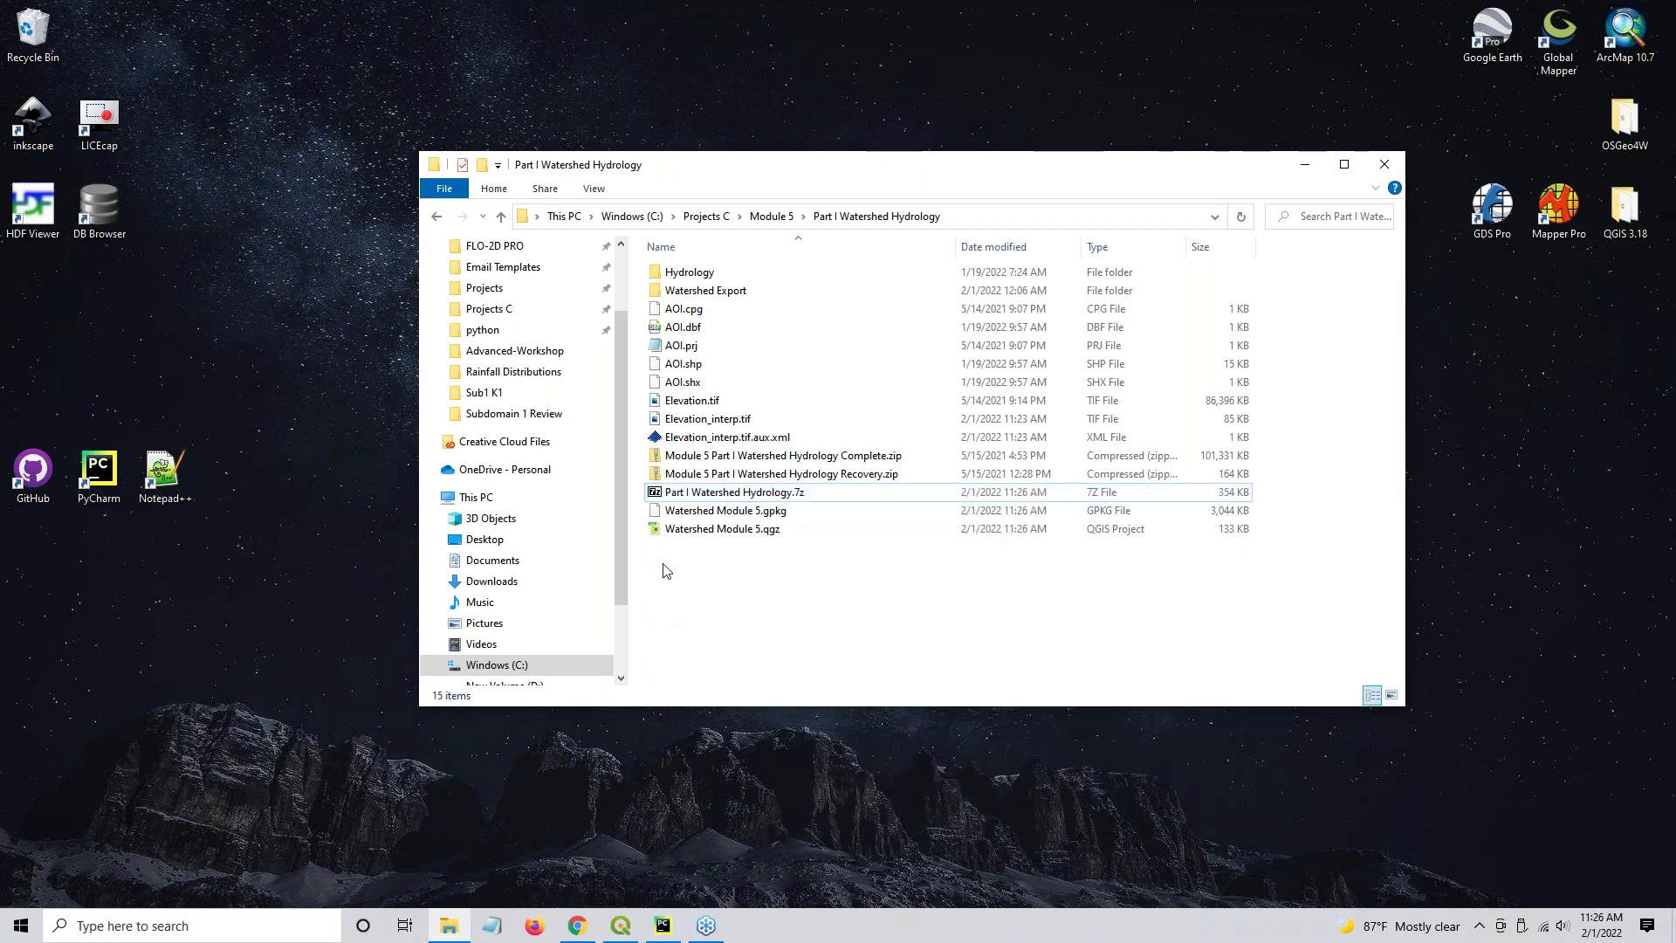
# Rename the new 7z archive as "Grid elev n ok" and reopen the Watershed Module 5 project in QGIS
pyautogui.click(698, 496)
pyautogui.write('Grid e')
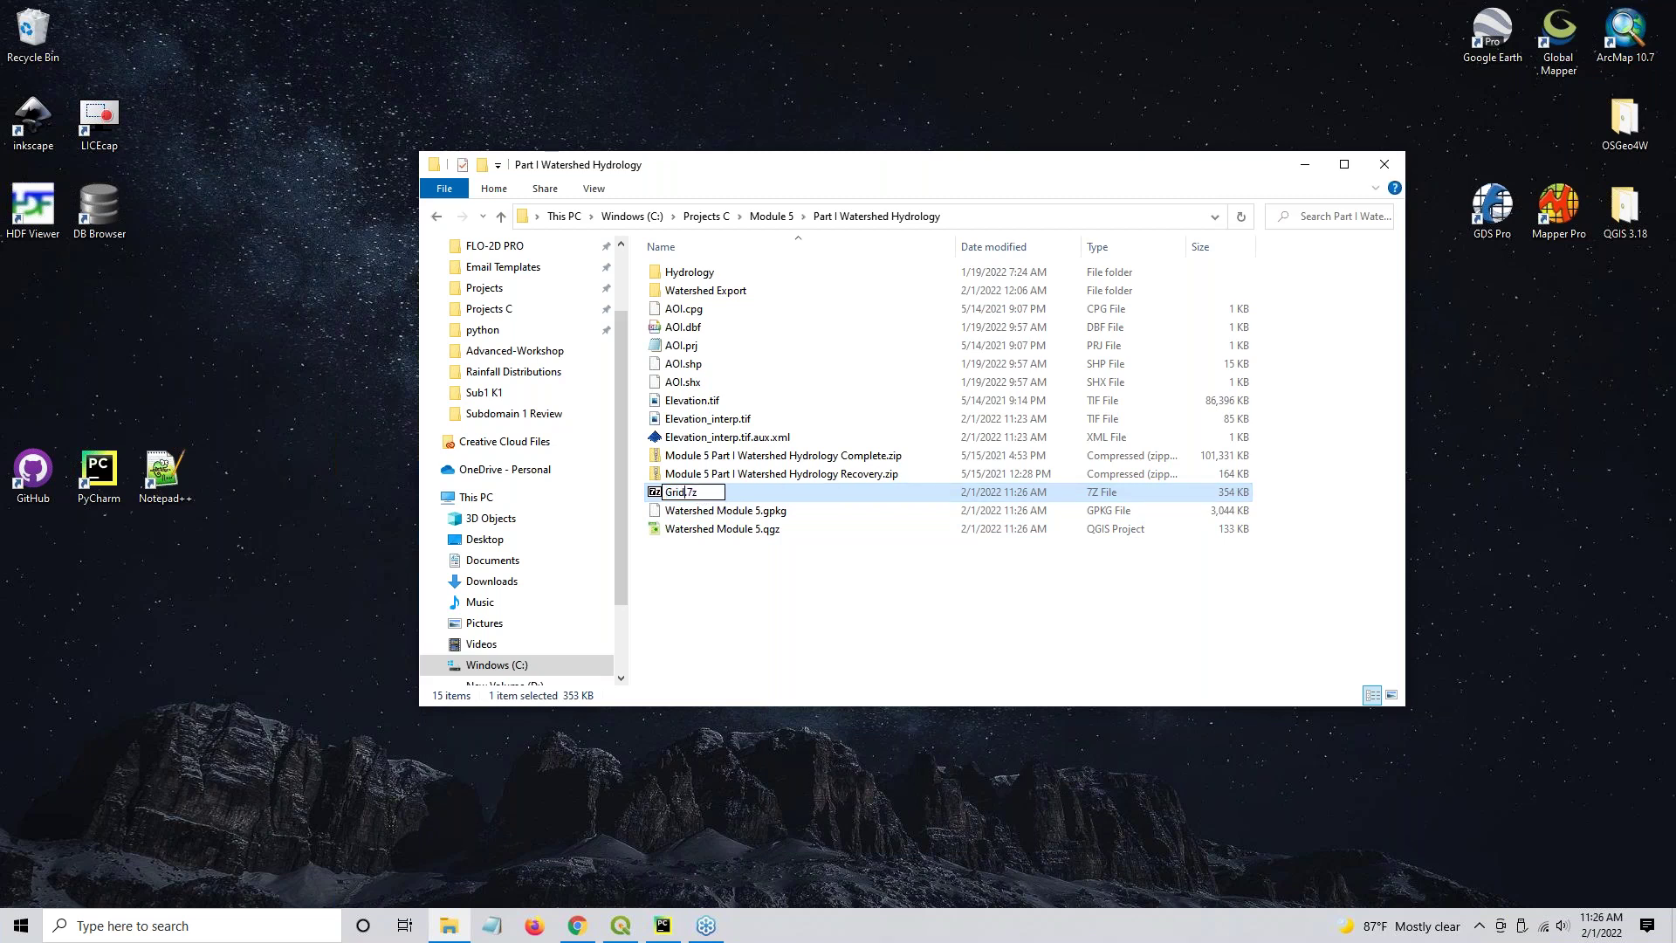
pyautogui.write('lev n ok')
pyautogui.press('Return')
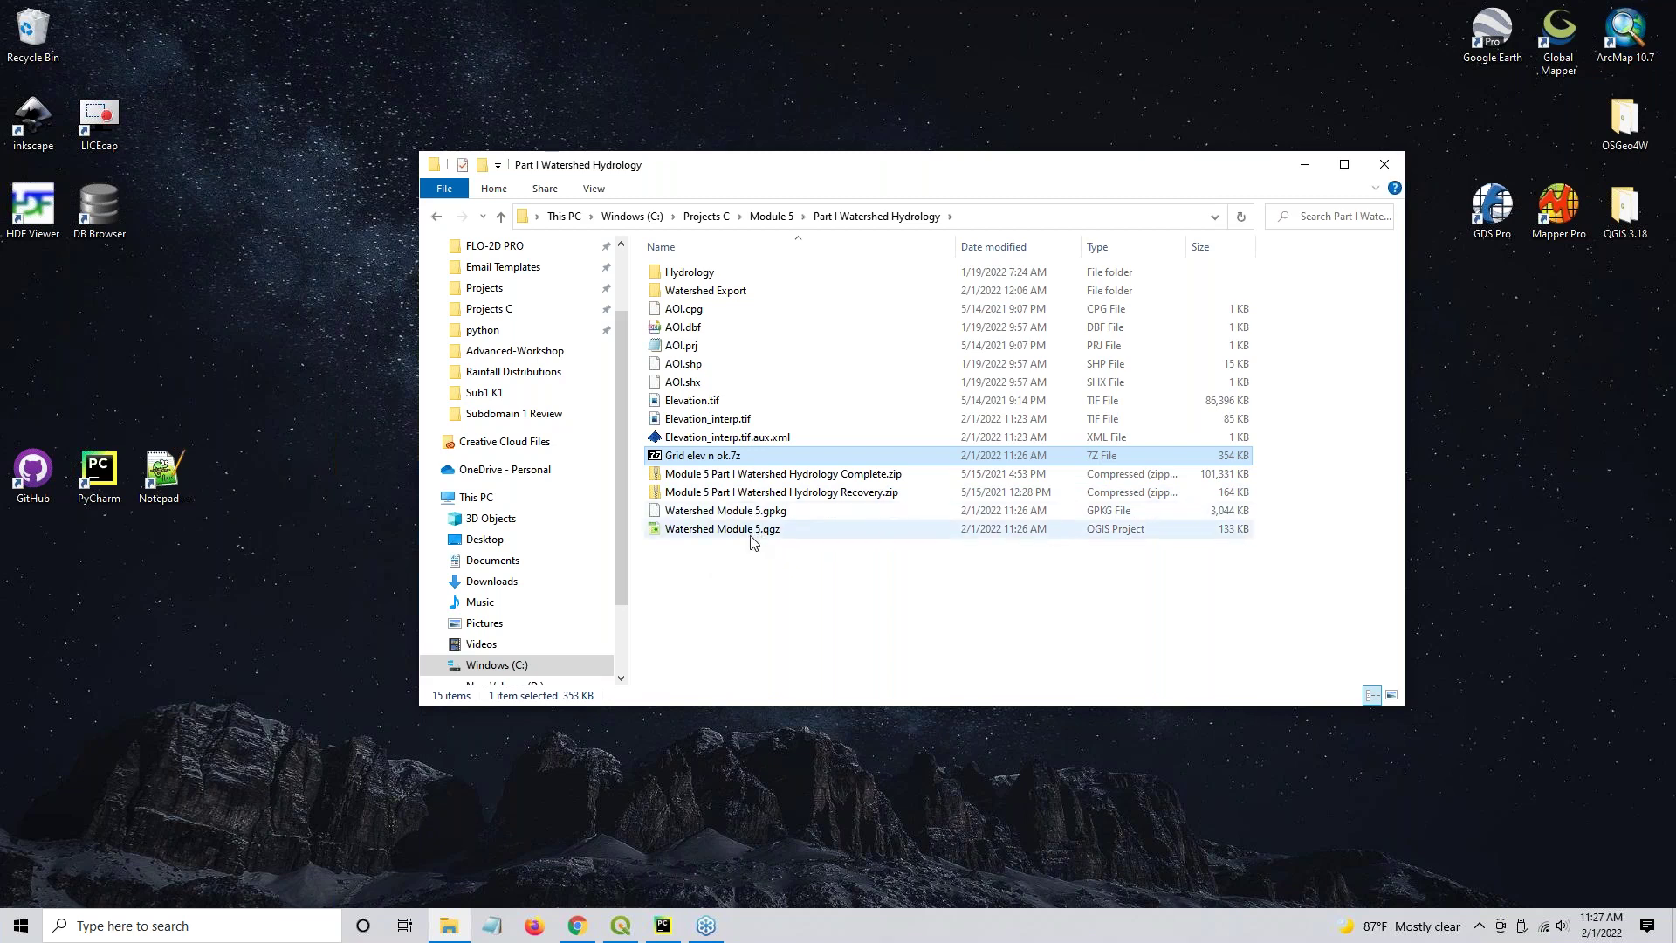
pyautogui.moveTo(738, 584); pyautogui.dragTo(723, 514)
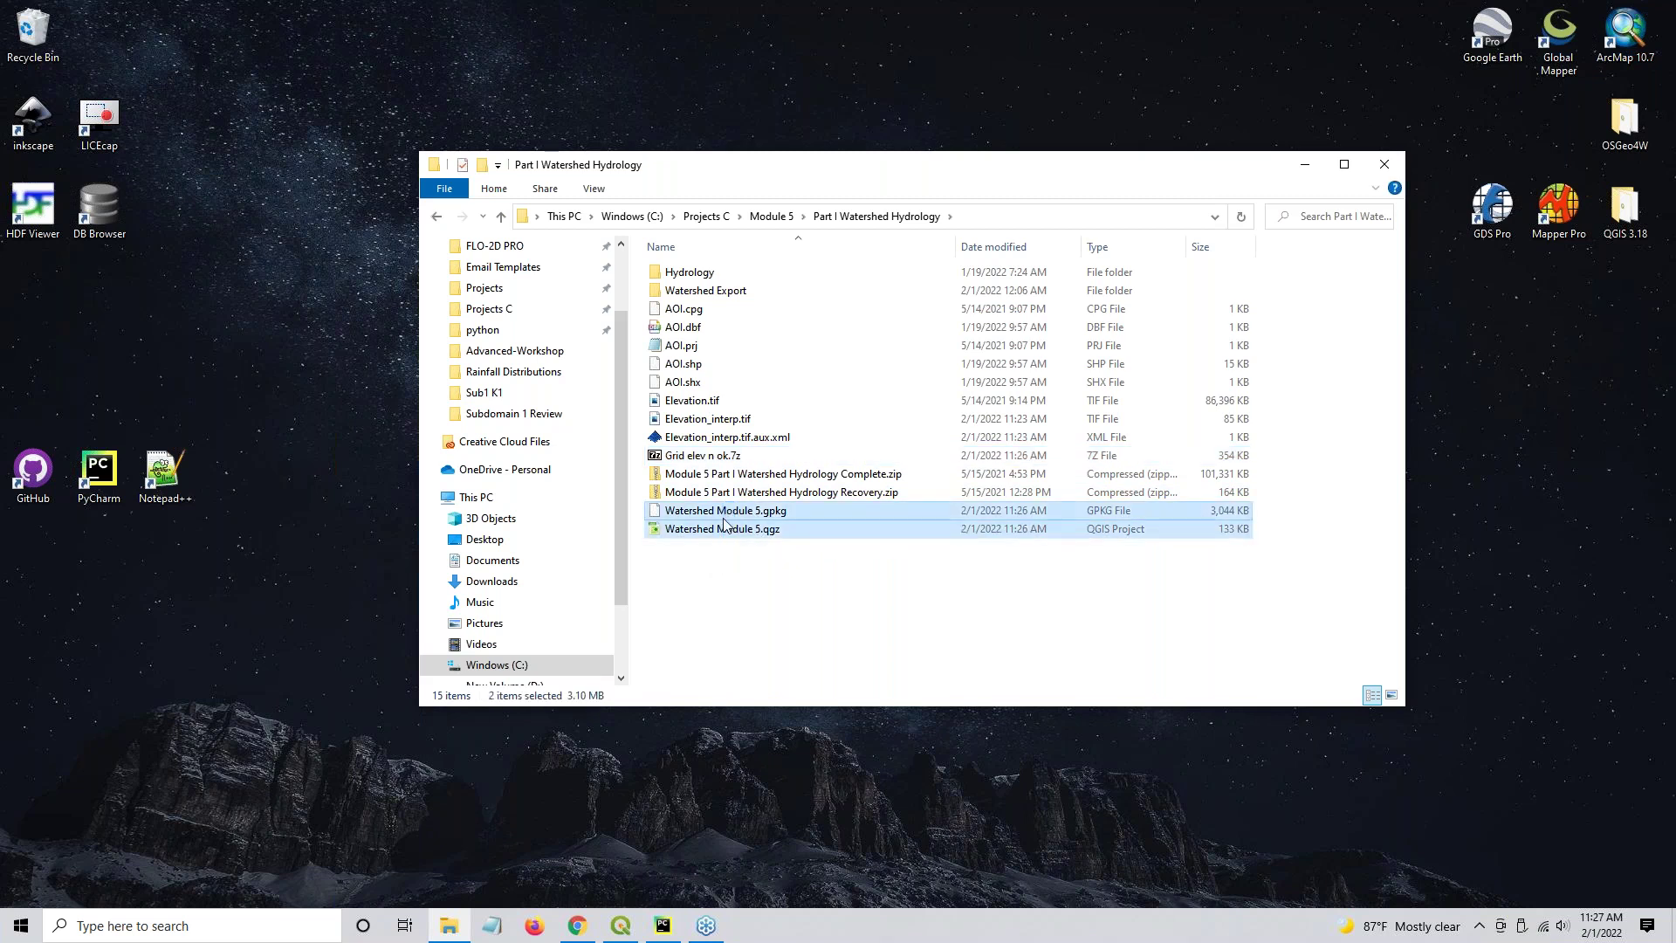
pyautogui.rightClick(704, 457)
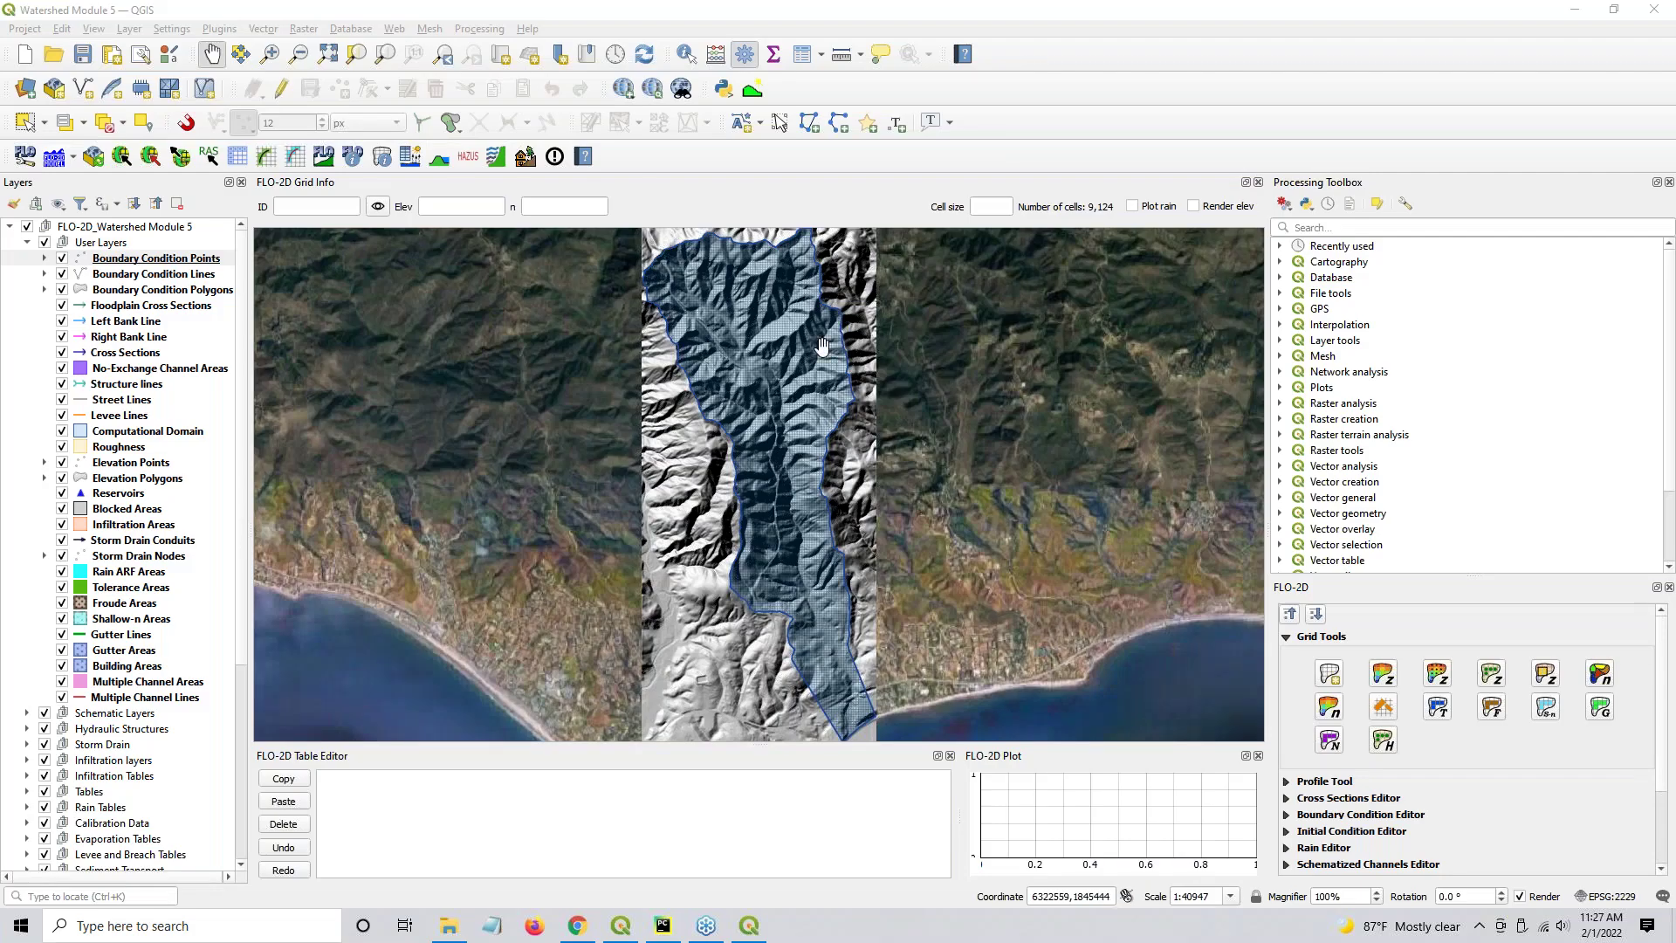
# Switch to Chrome, open the NOAA Precipitation Frequency Data Server linked in Step 8 in a new tab, and choose California
pyautogui.click(577, 927)
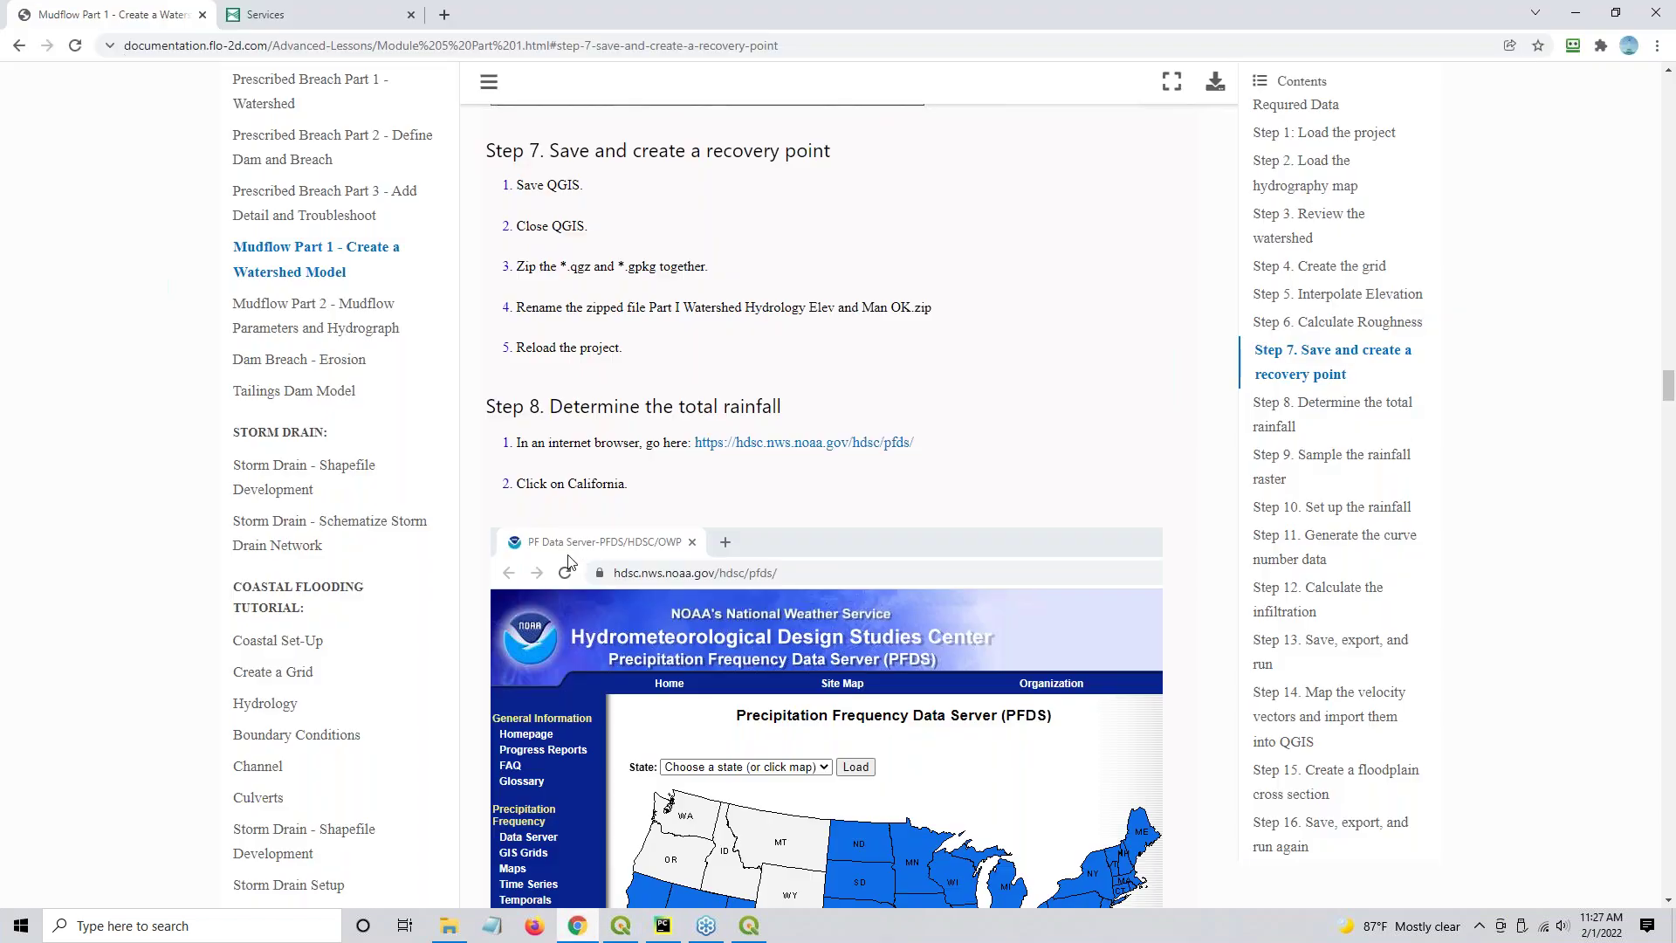
pyautogui.tripleClick(611, 408)
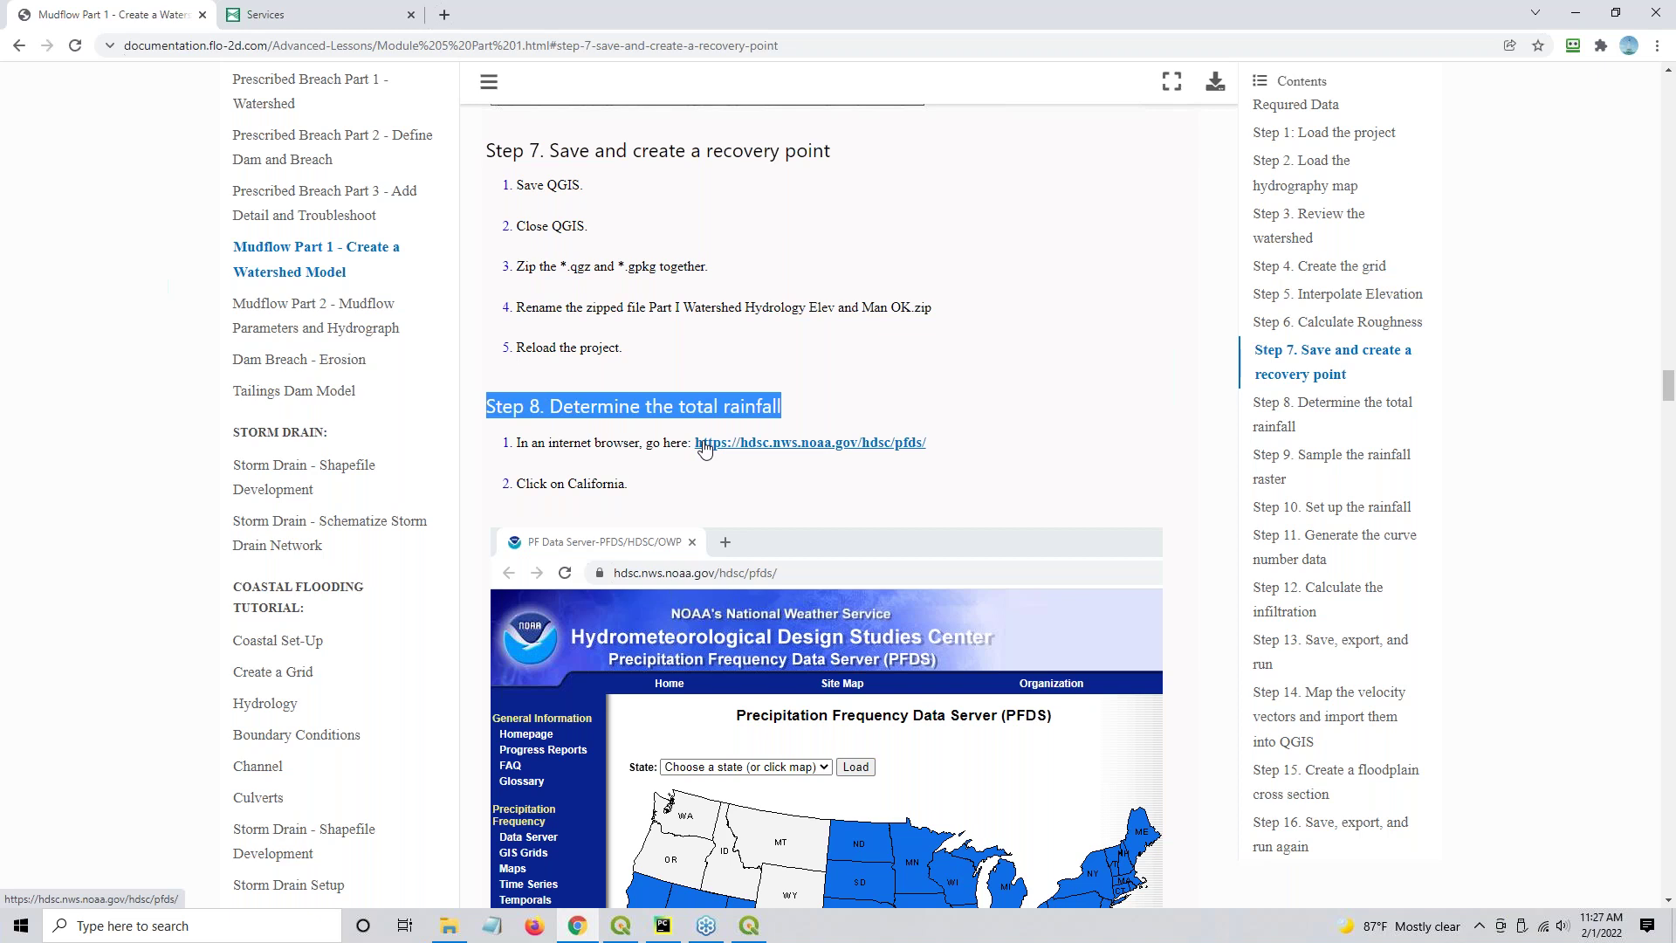
pyautogui.rightClick(859, 449)
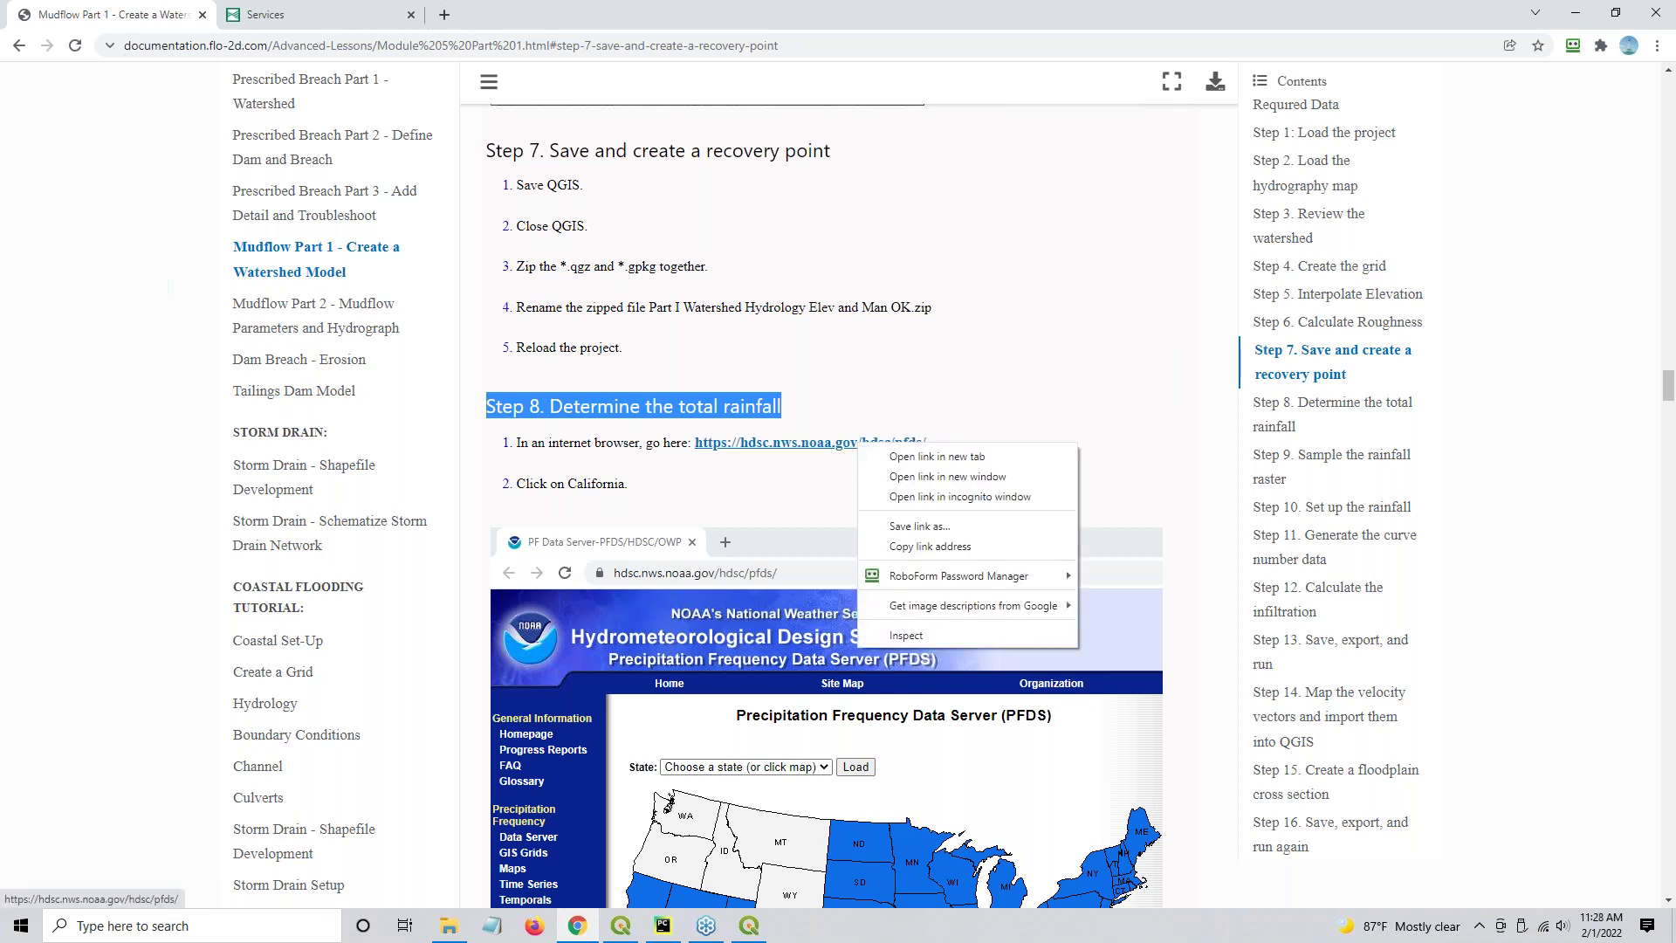
pyautogui.click(890, 457)
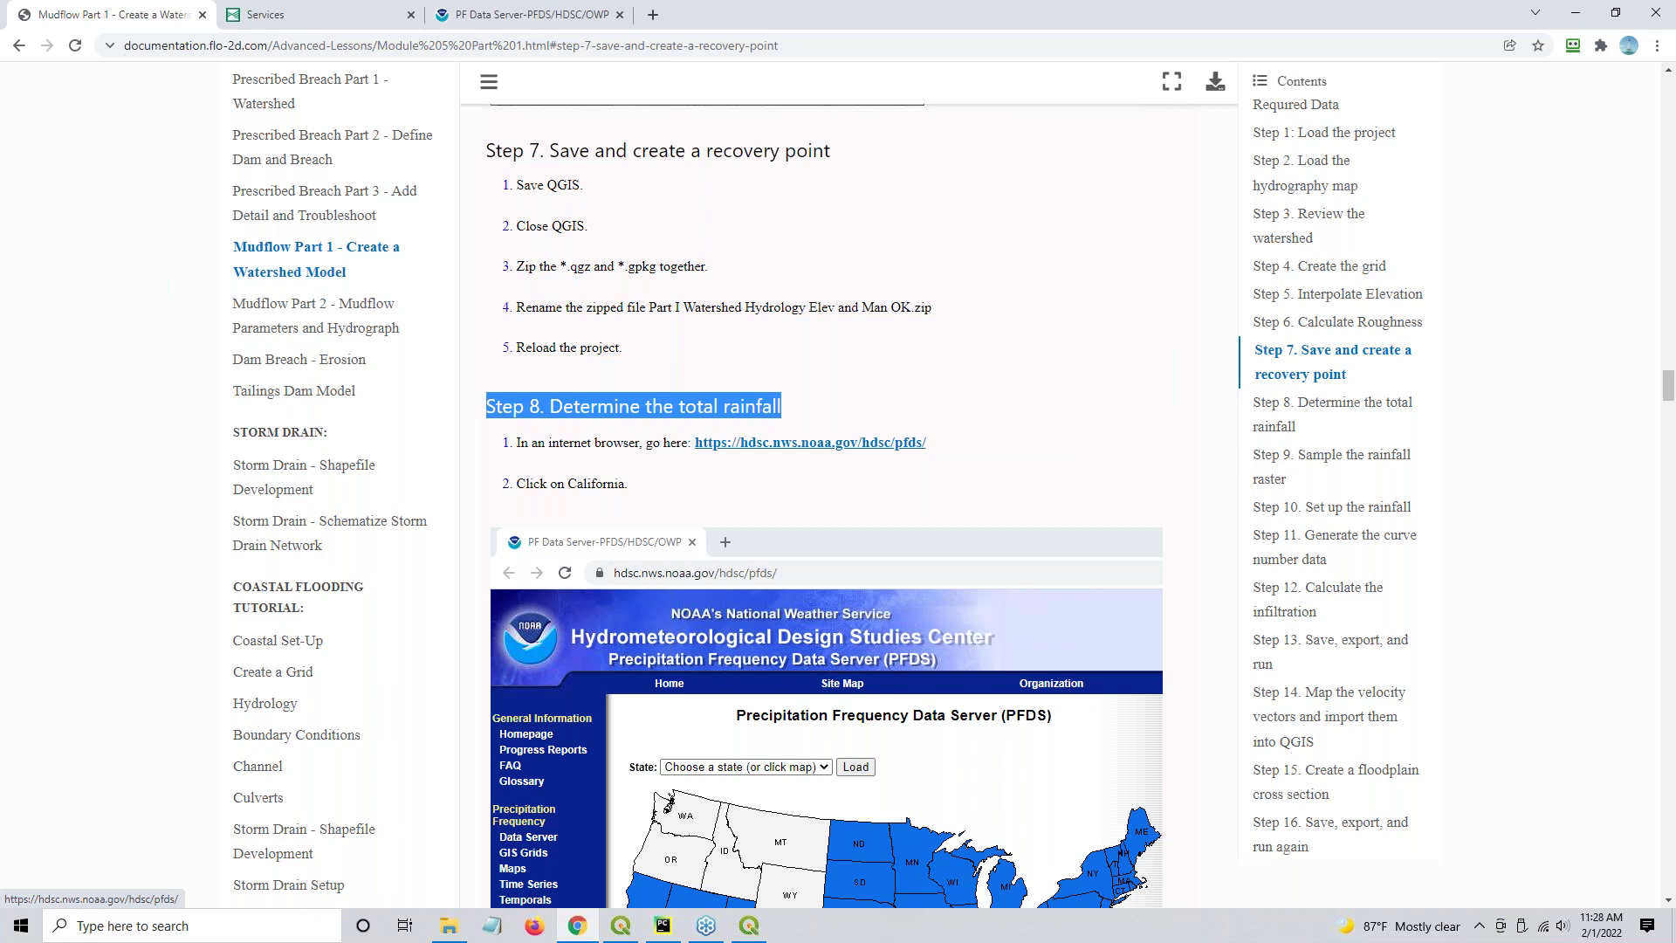
pyautogui.click(546, 16)
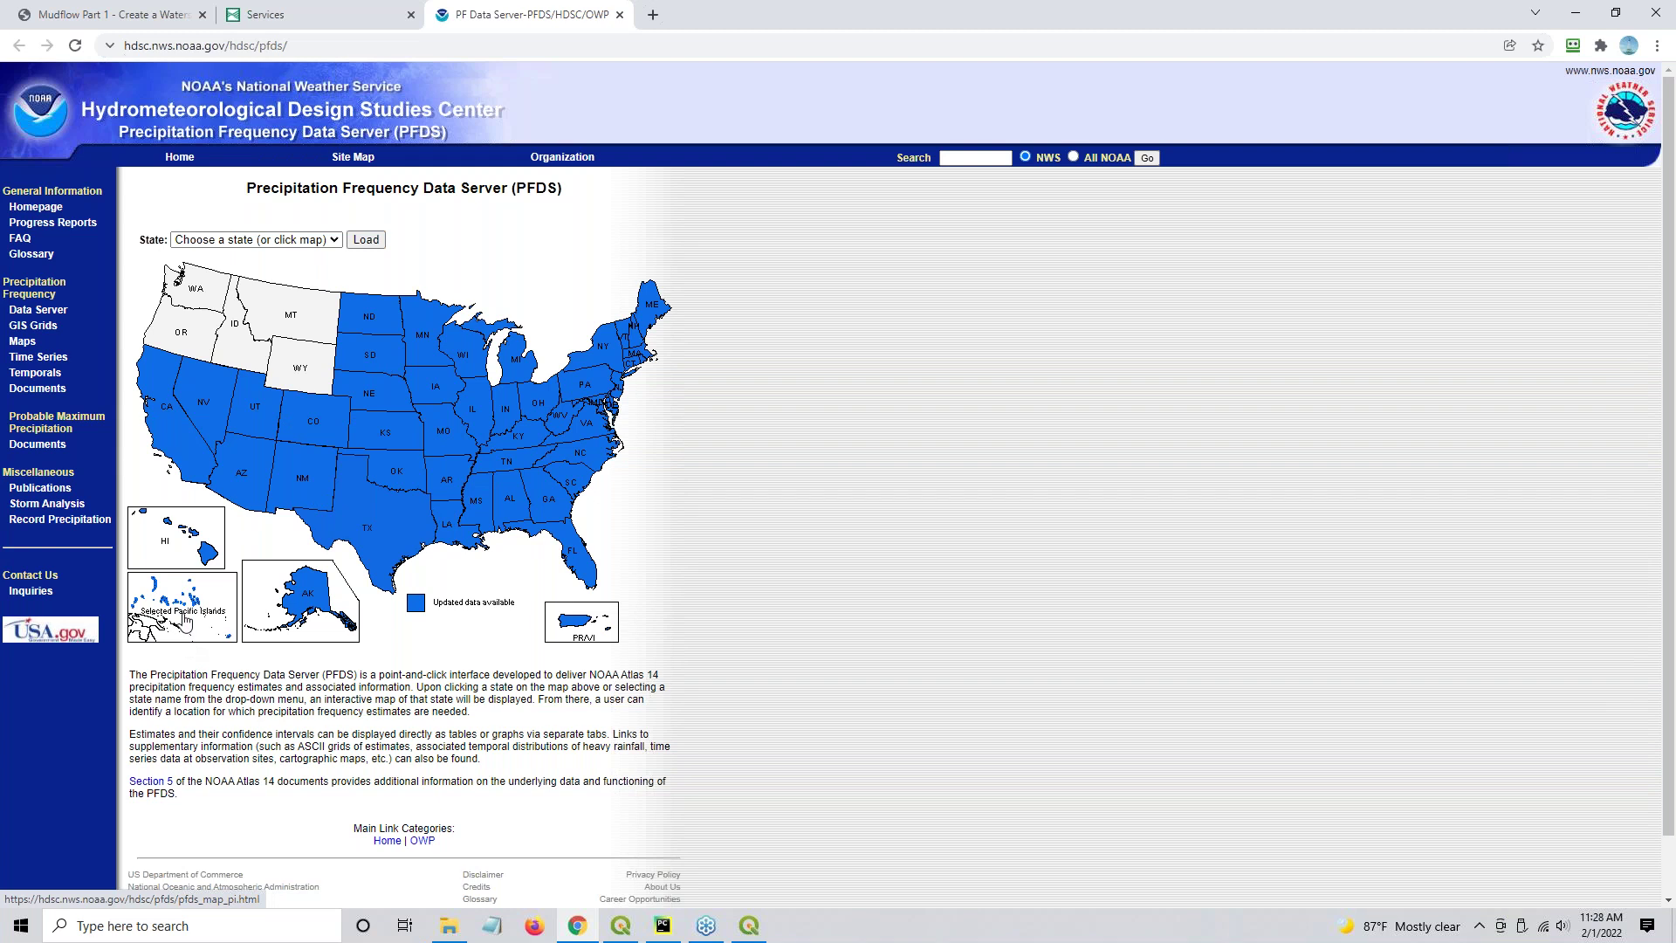
pyautogui.click(179, 436)
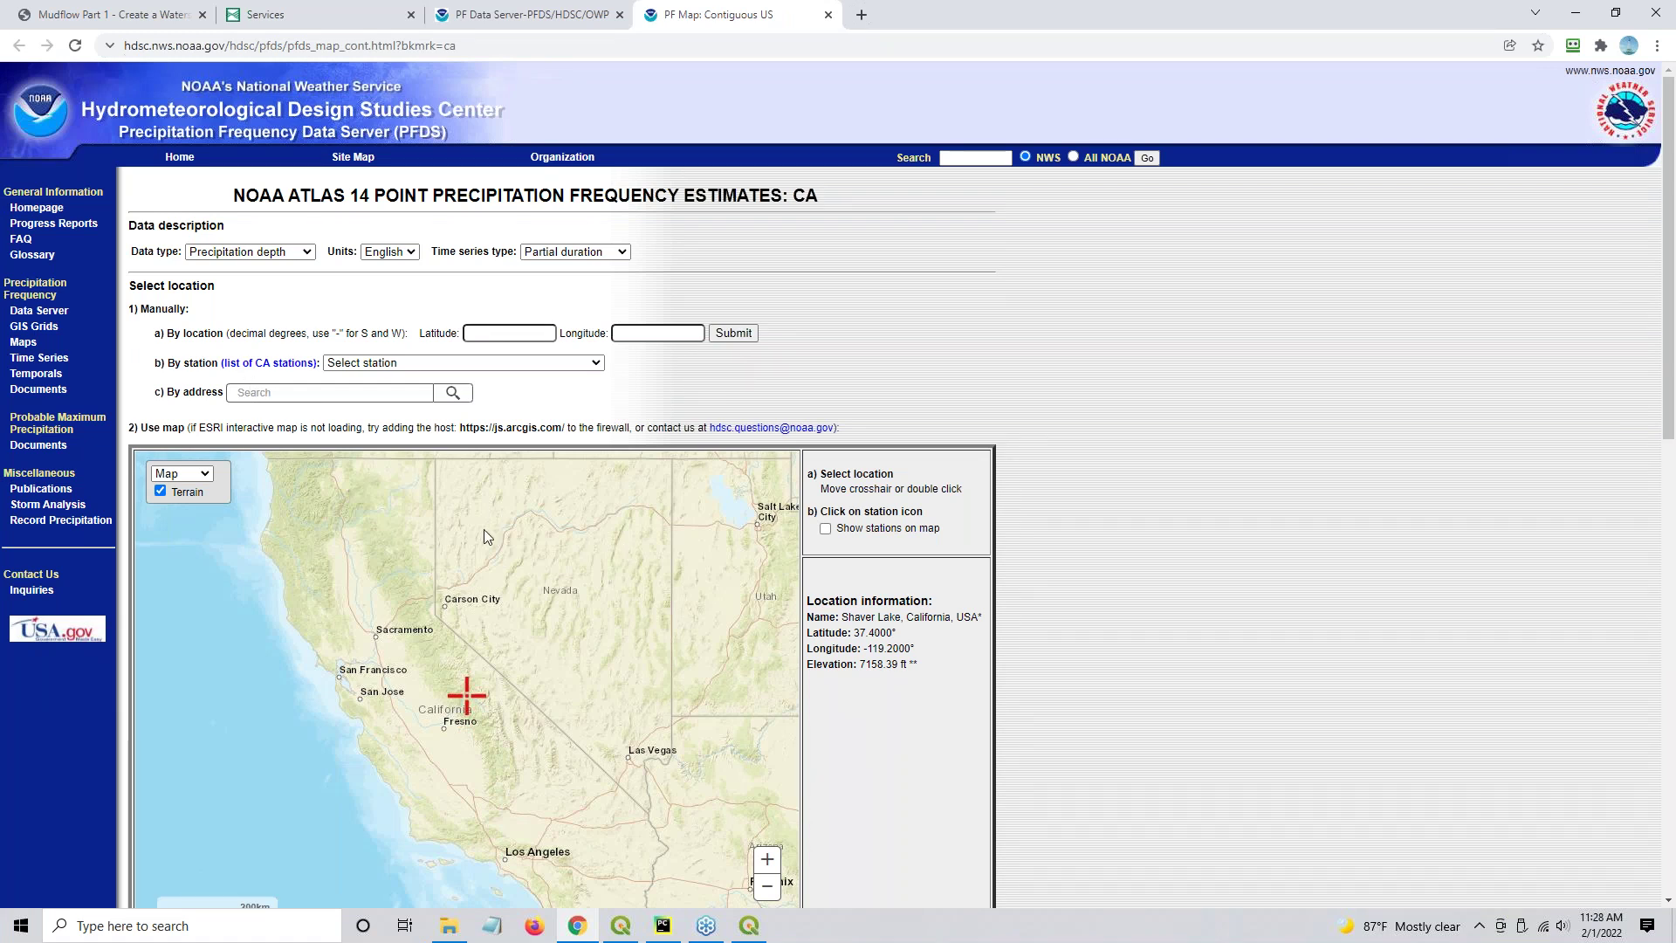
# Search by address for Malibu and set the precipitation estimate location to Malibu, CA, USA
pyautogui.click(341, 394)
pyautogui.write('ma')
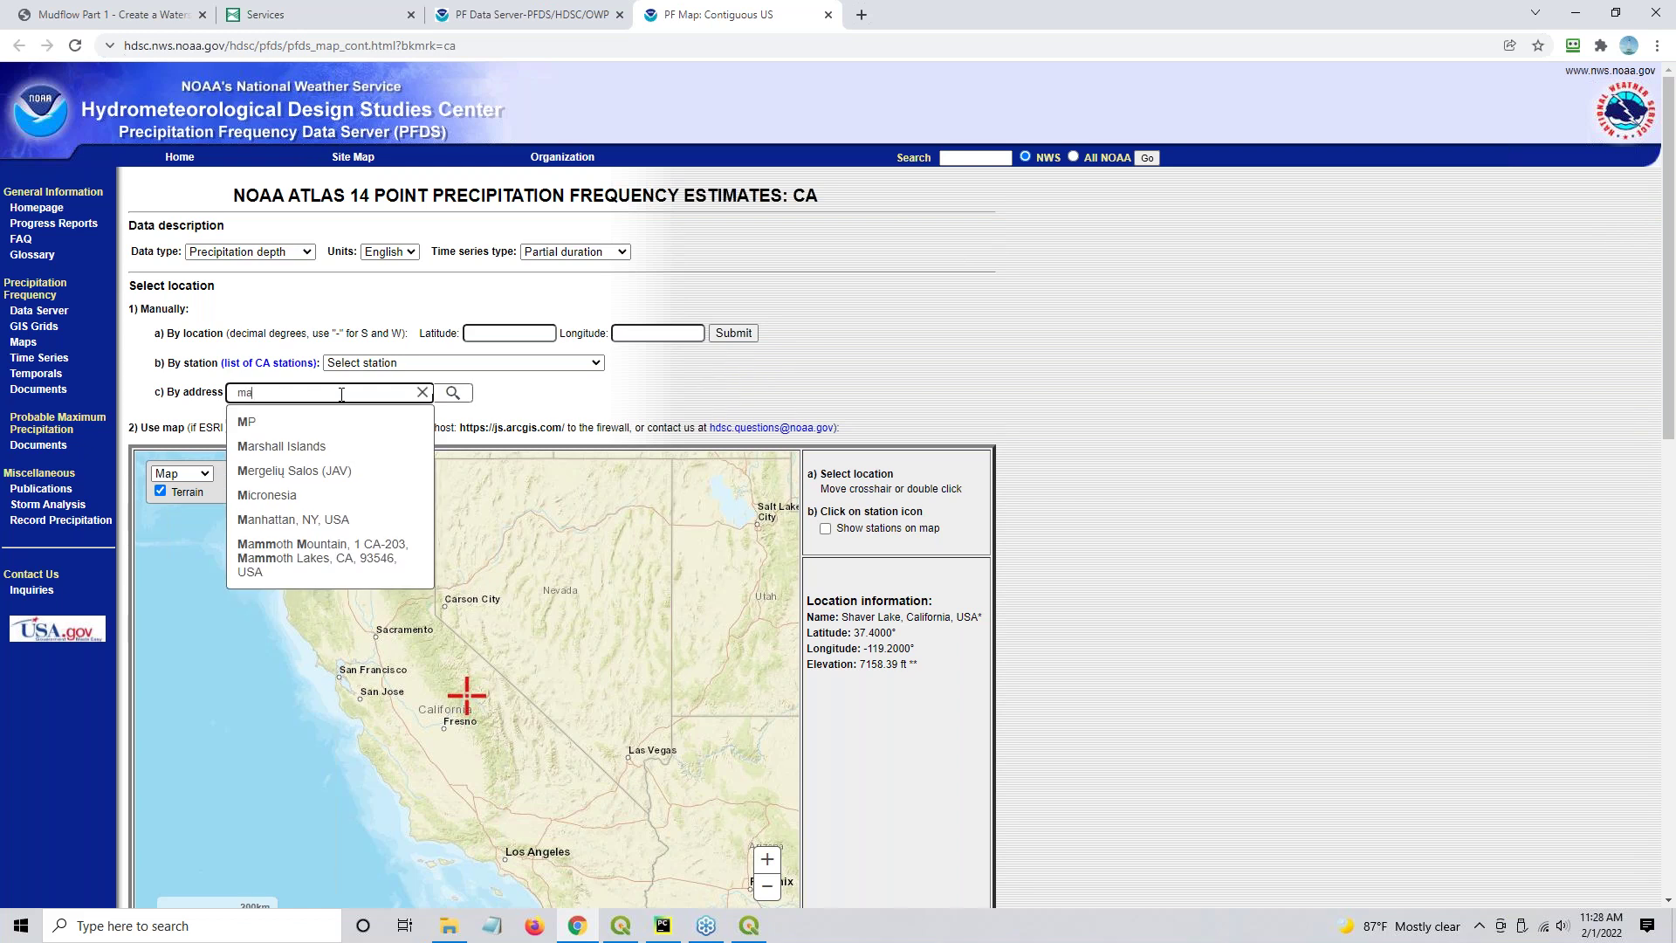
pyautogui.write('li')
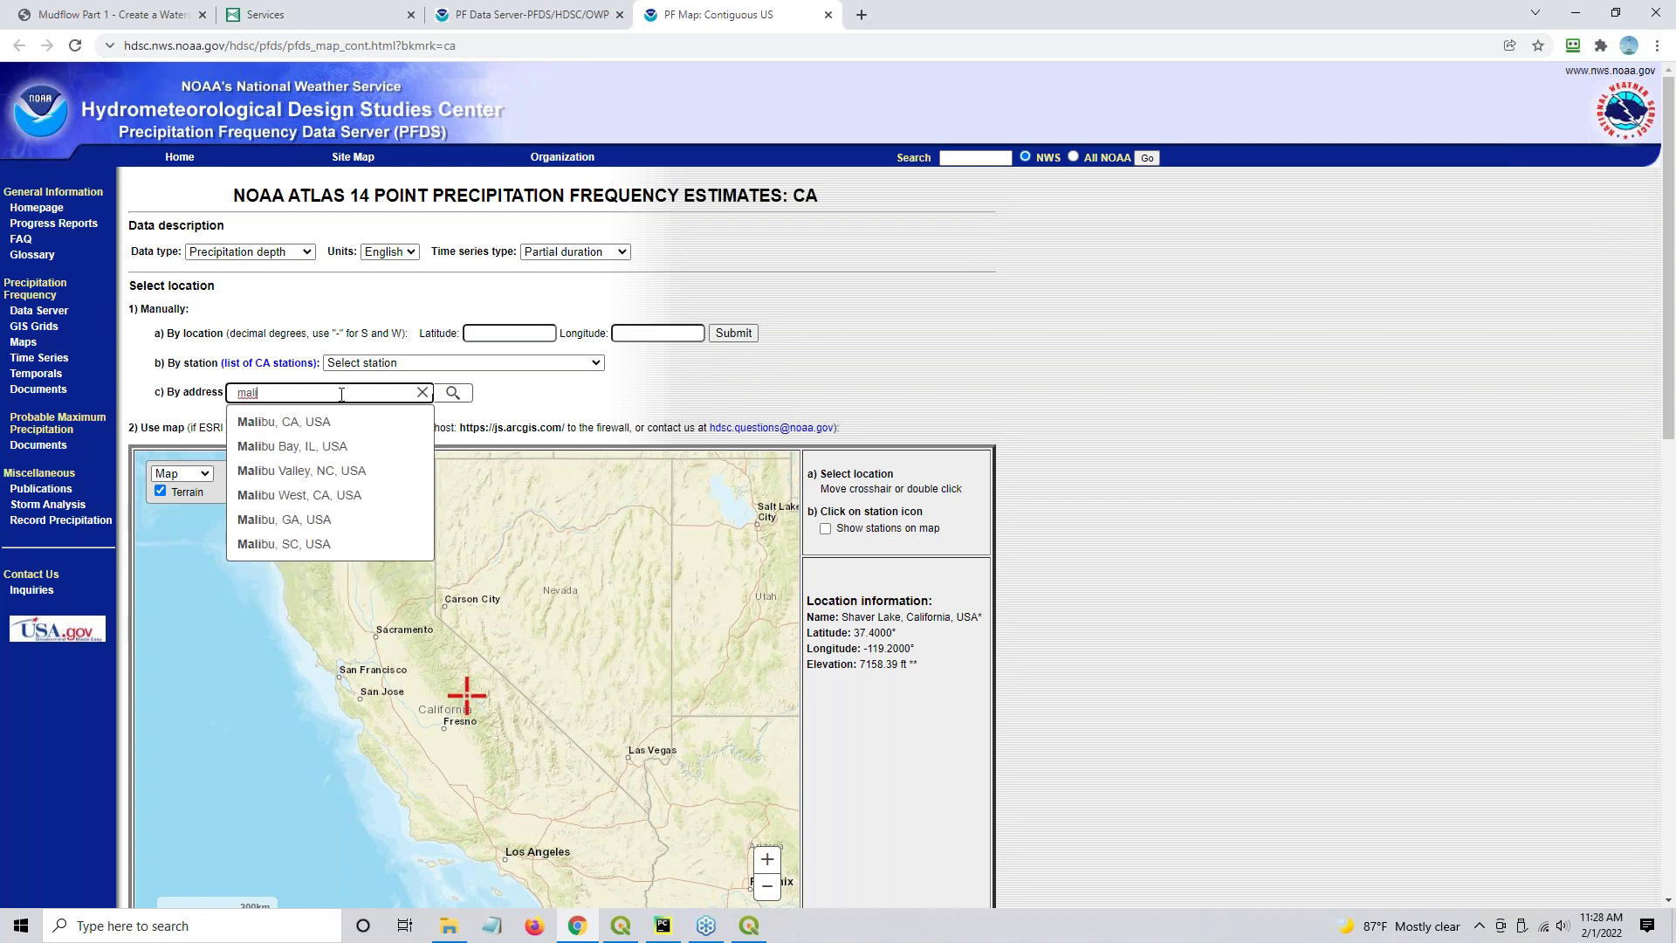
pyautogui.click(288, 422)
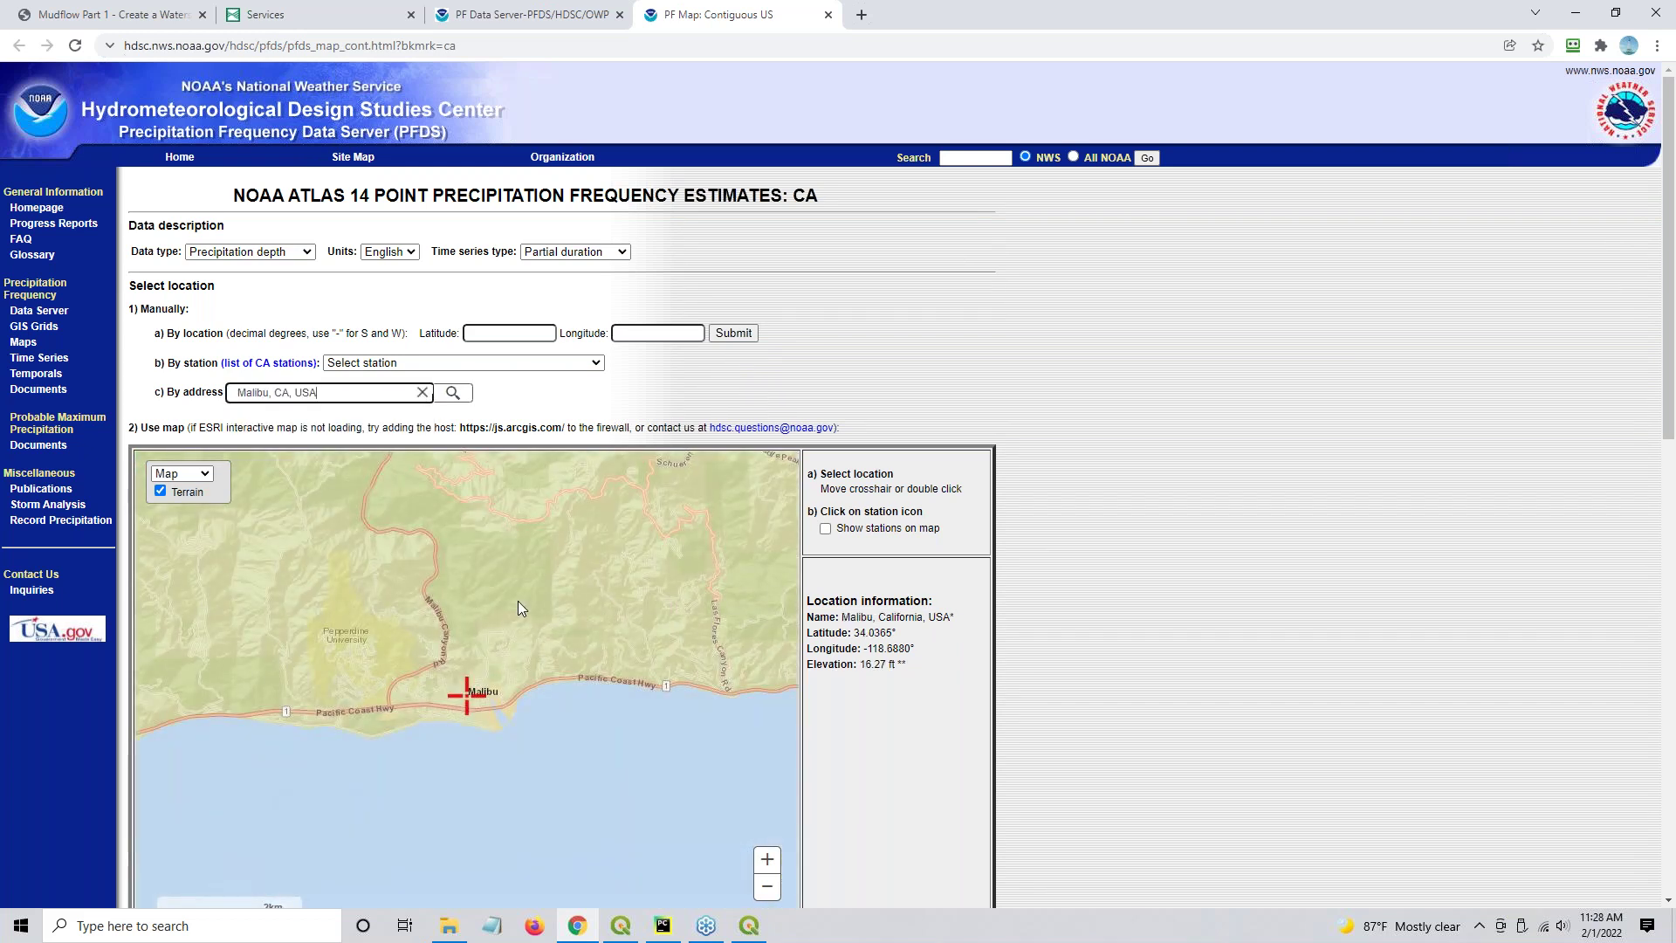
# Show the rainfall stations on the map and select the MONTE NIDO (97-0580) station north of Malibu
pyautogui.scroll(-2, 455, 627)
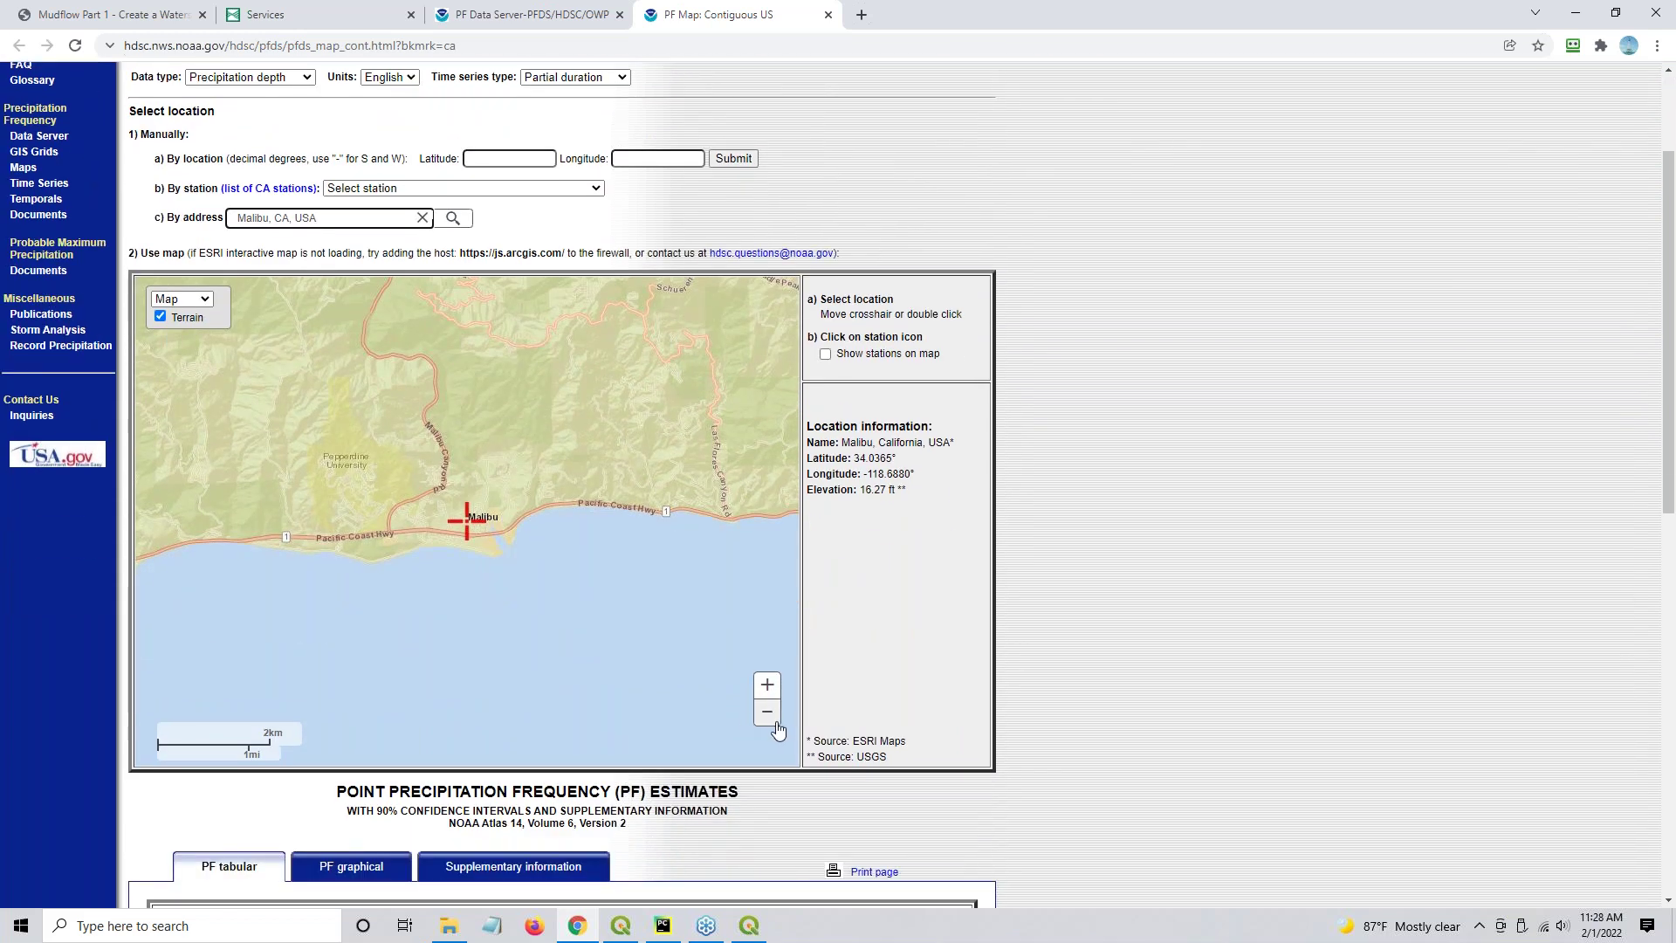
pyautogui.click(768, 714)
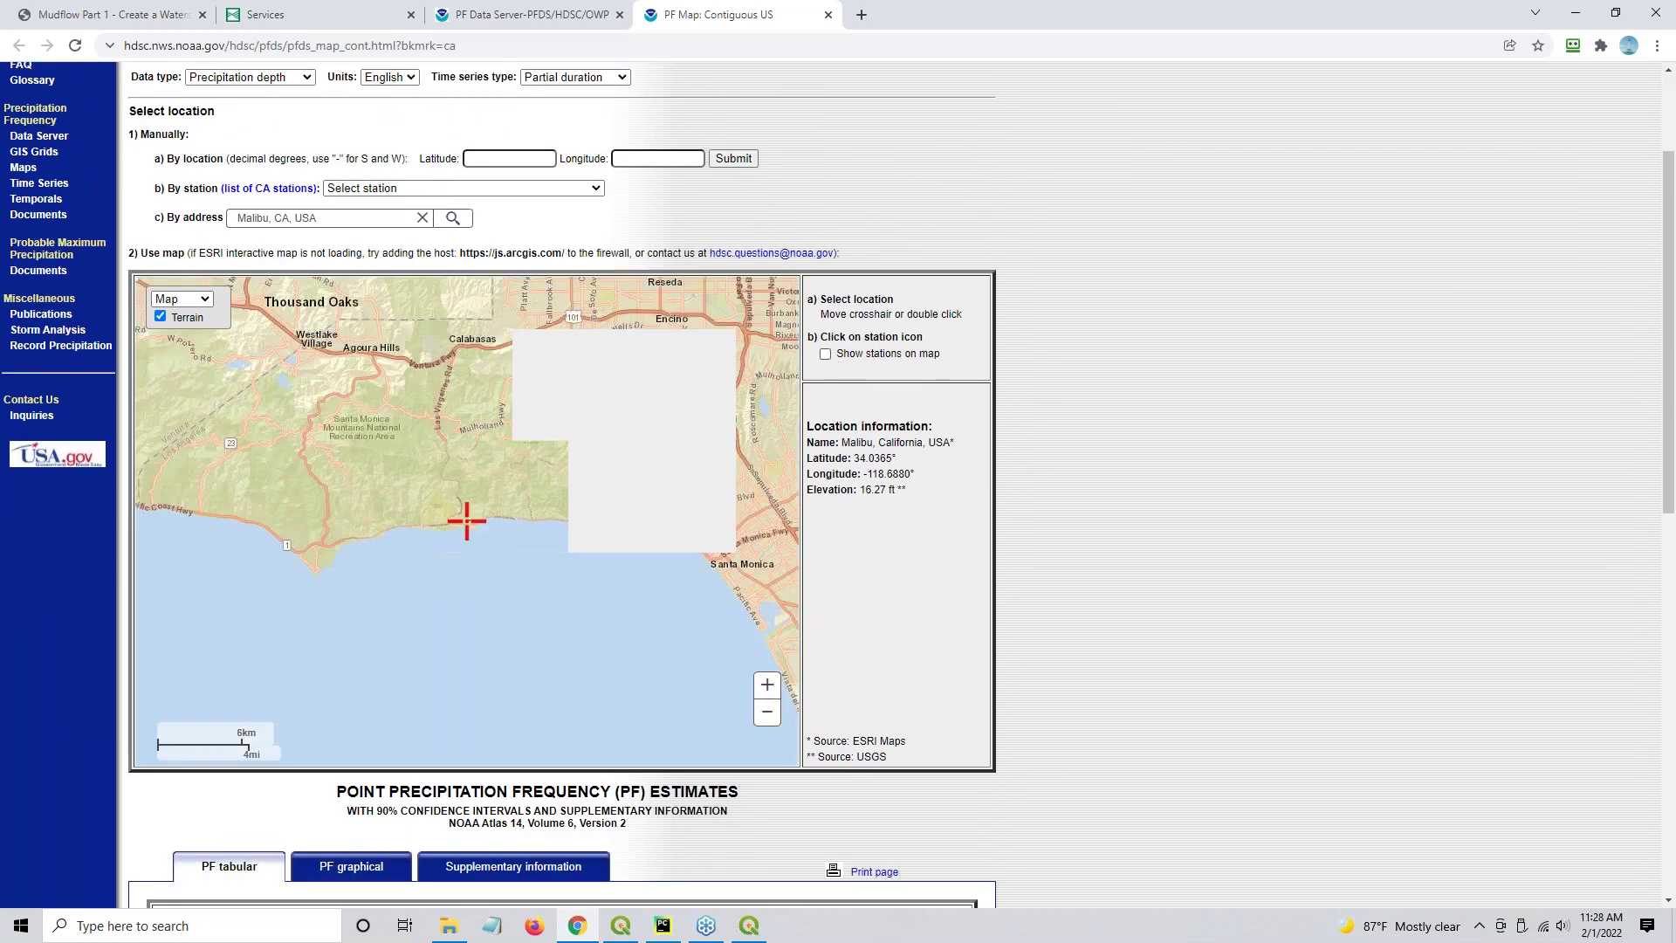
pyautogui.click(827, 355)
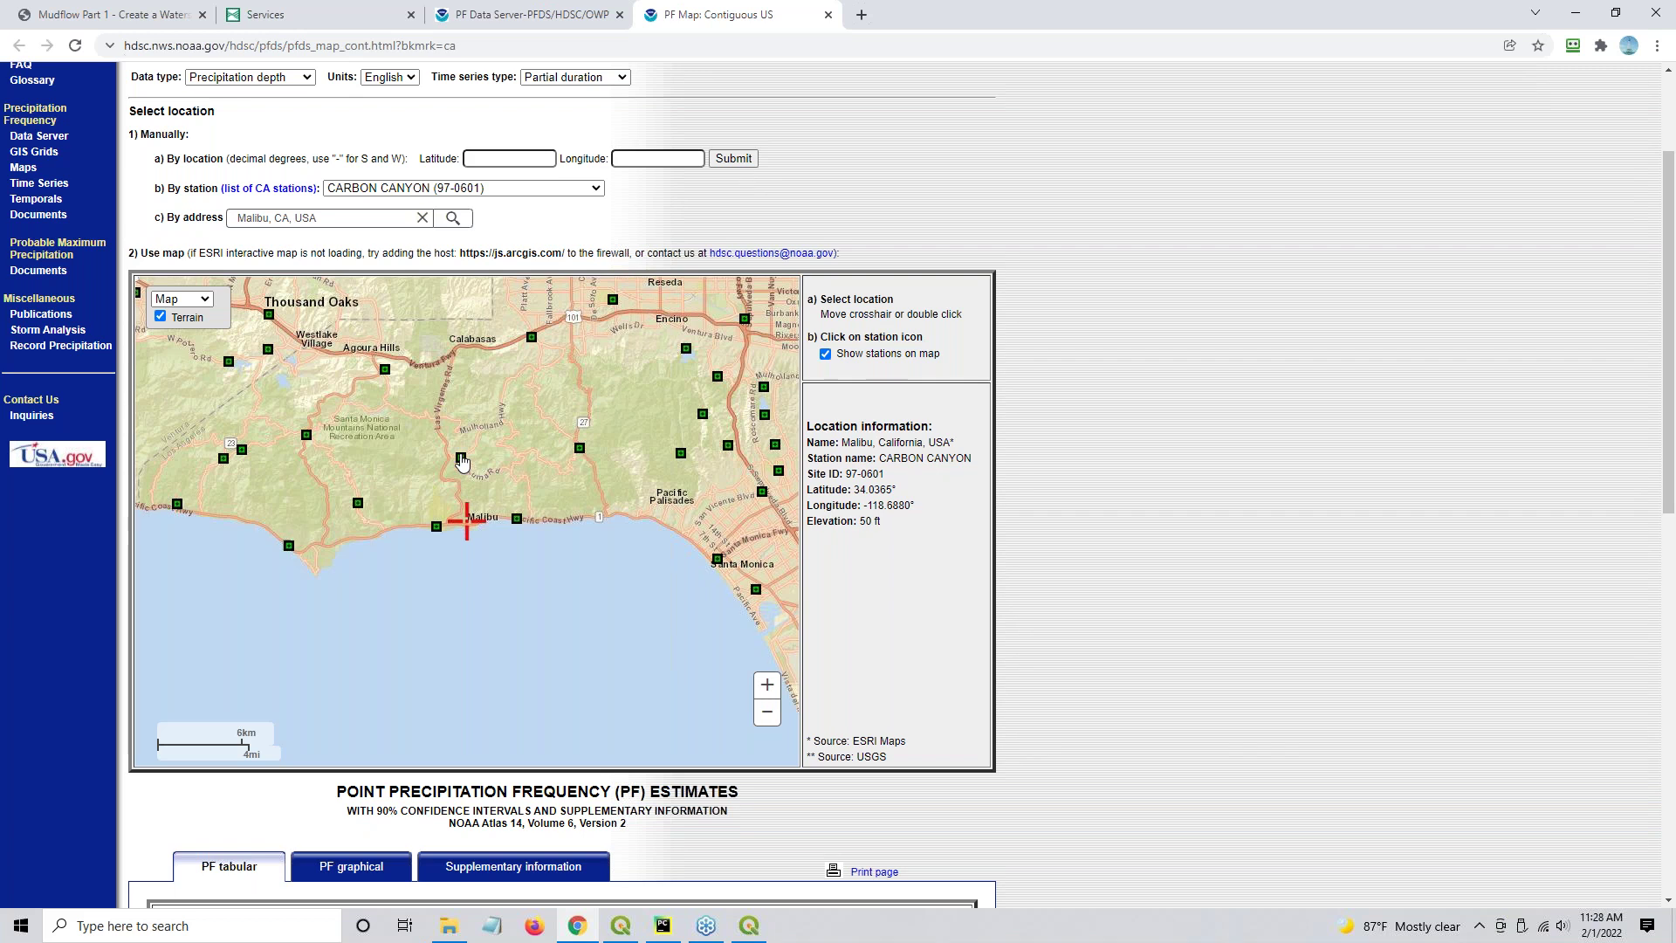
pyautogui.moveTo(484, 382); pyautogui.dragTo(508, 520)
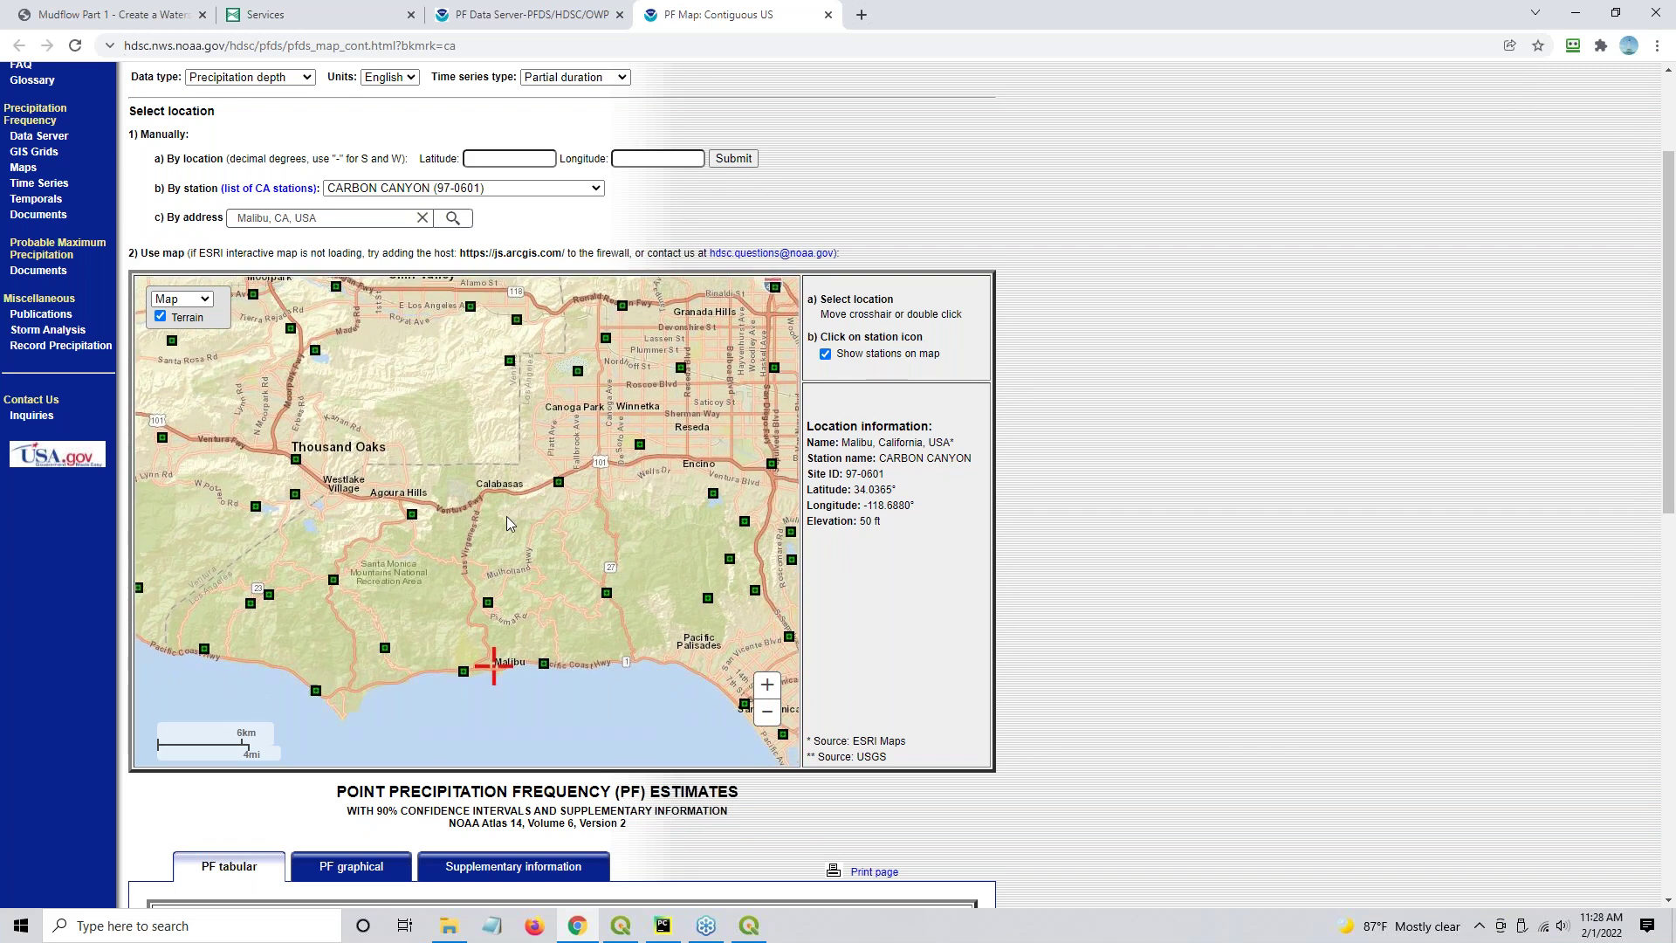
pyautogui.click(488, 604)
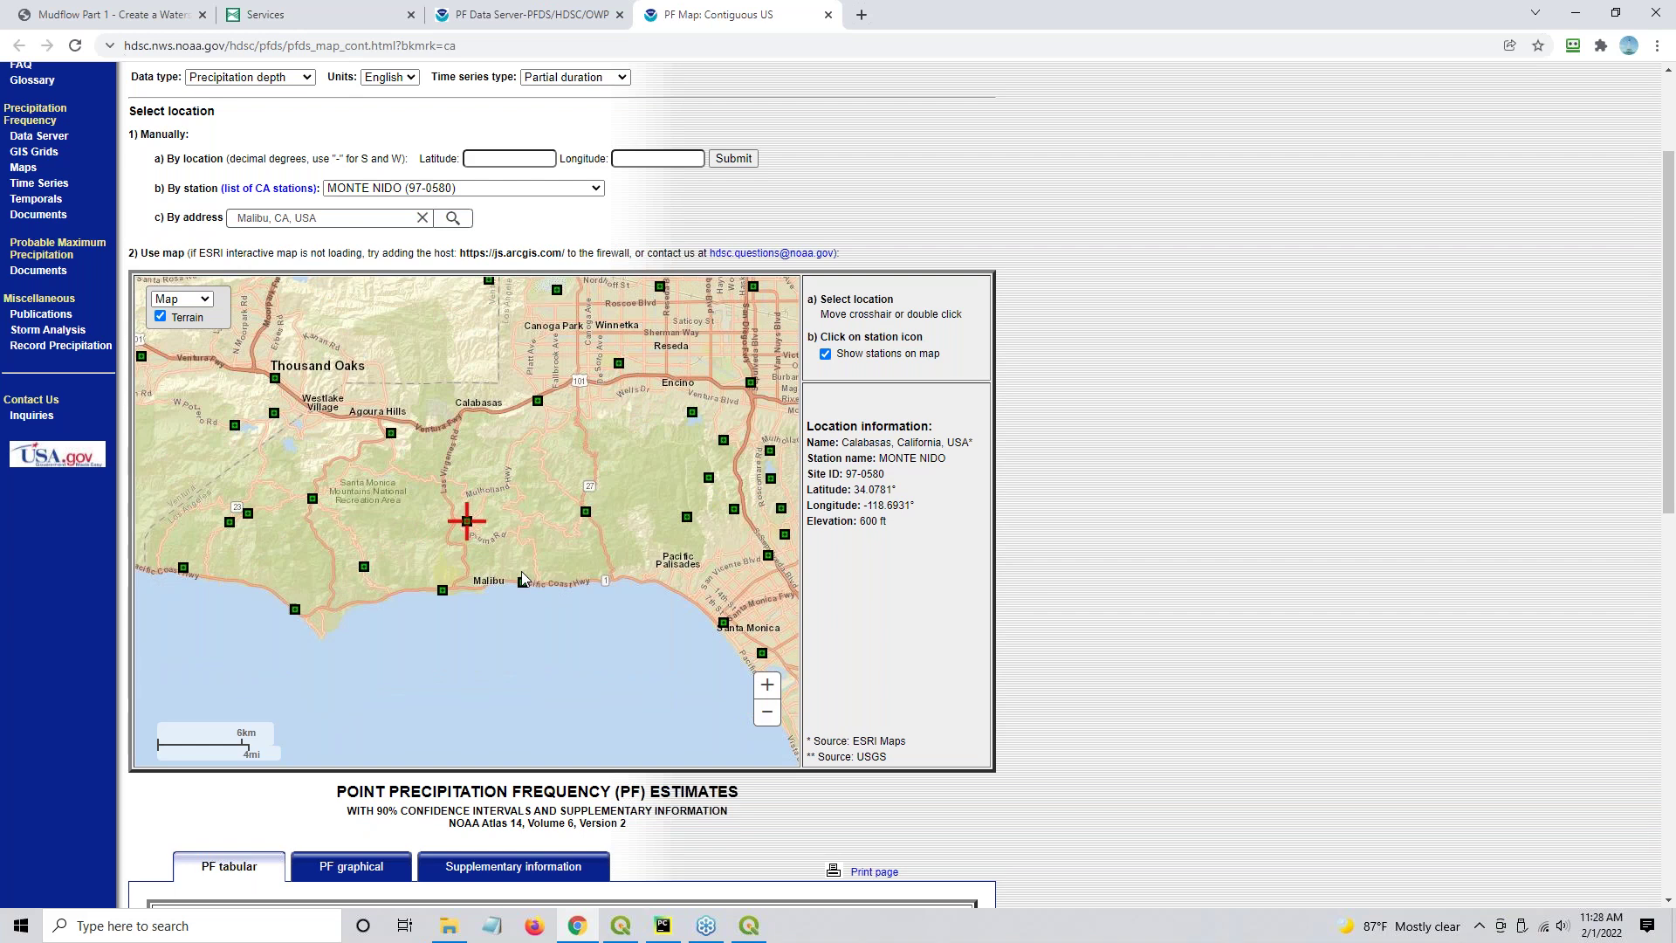
# Review the point precipitation frequency estimates table and the location details for the MONTE NIDO station
pyautogui.scroll(-3, 522, 578)
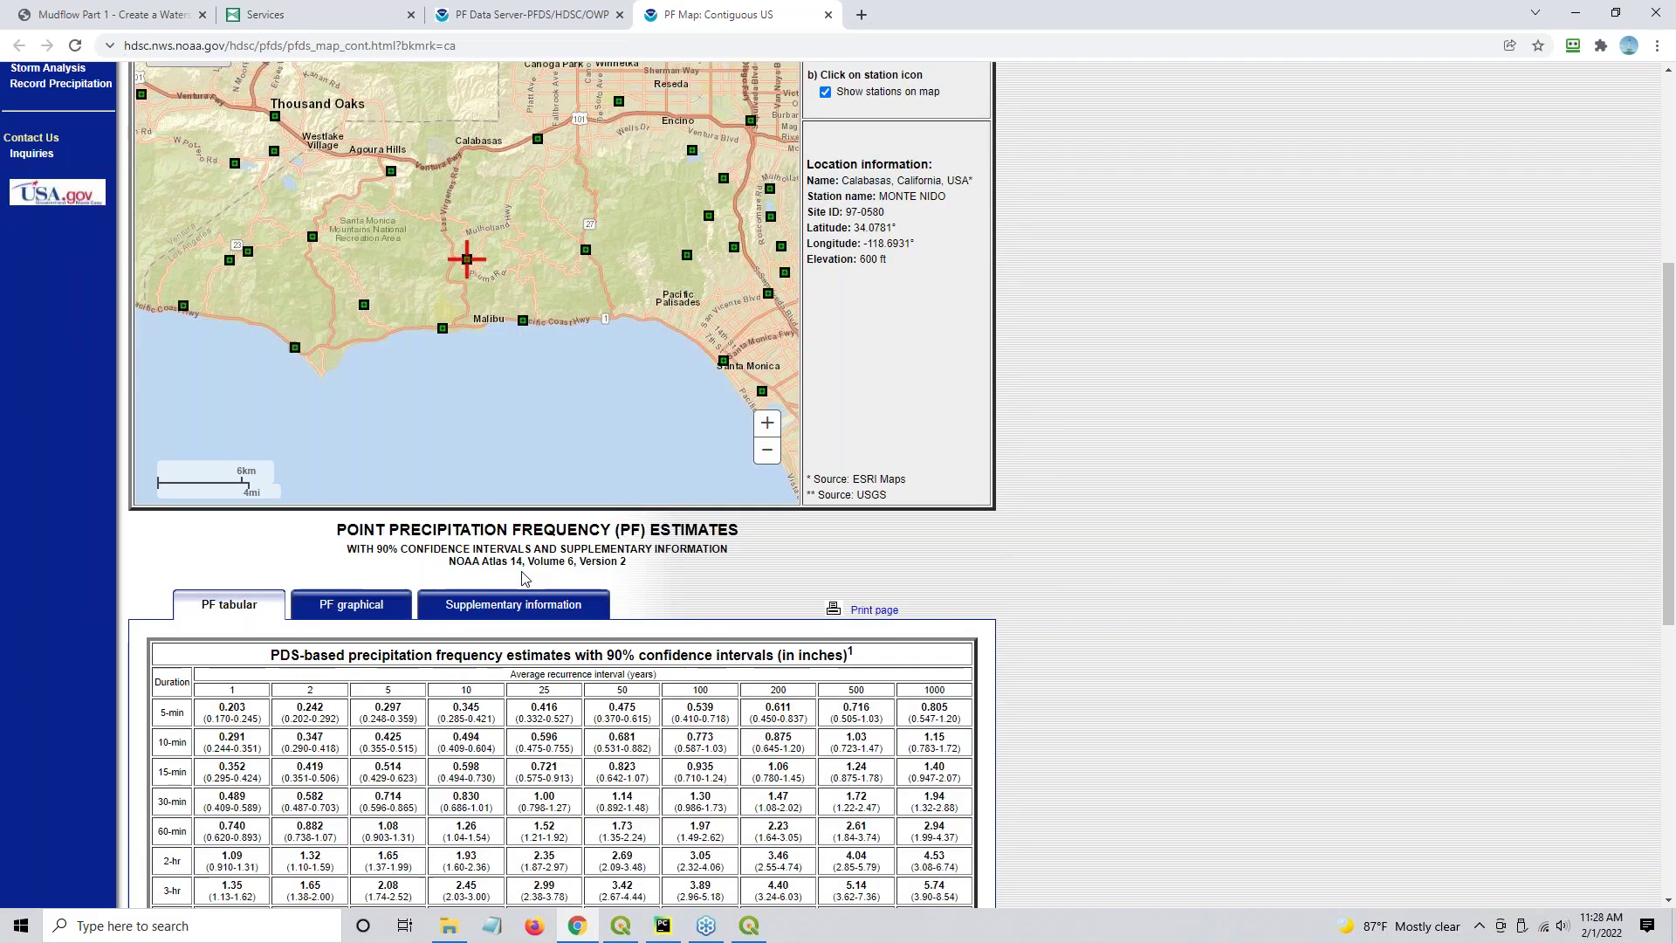
pyautogui.scroll(3, 522, 578)
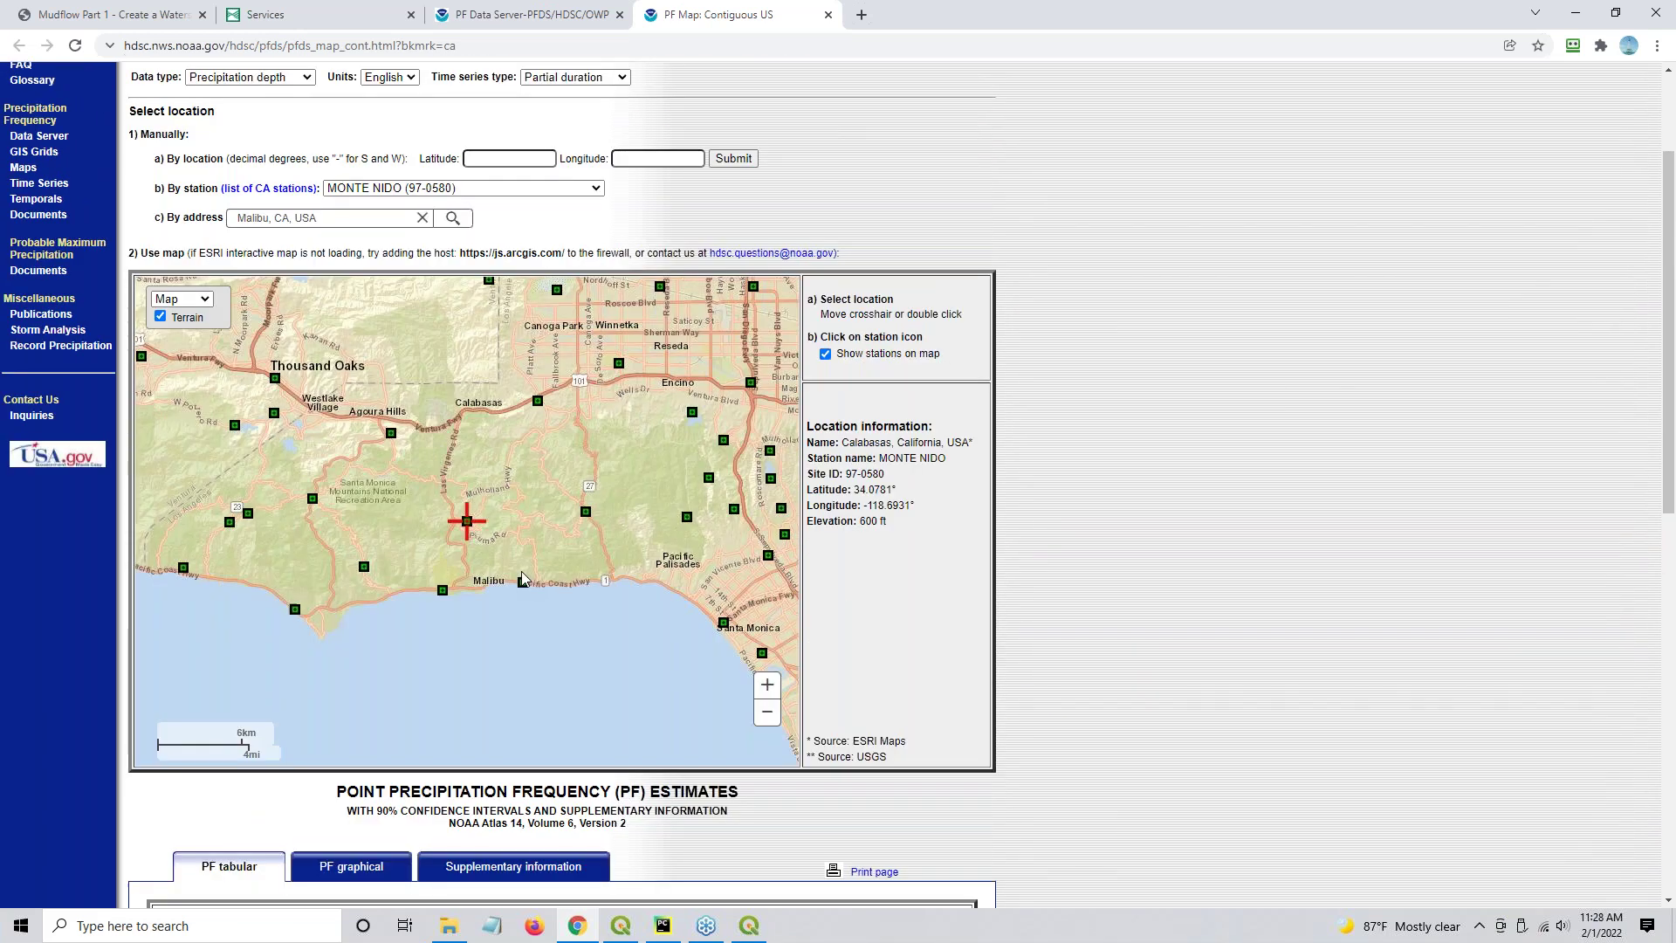
pyautogui.scroll(2, 522, 578)
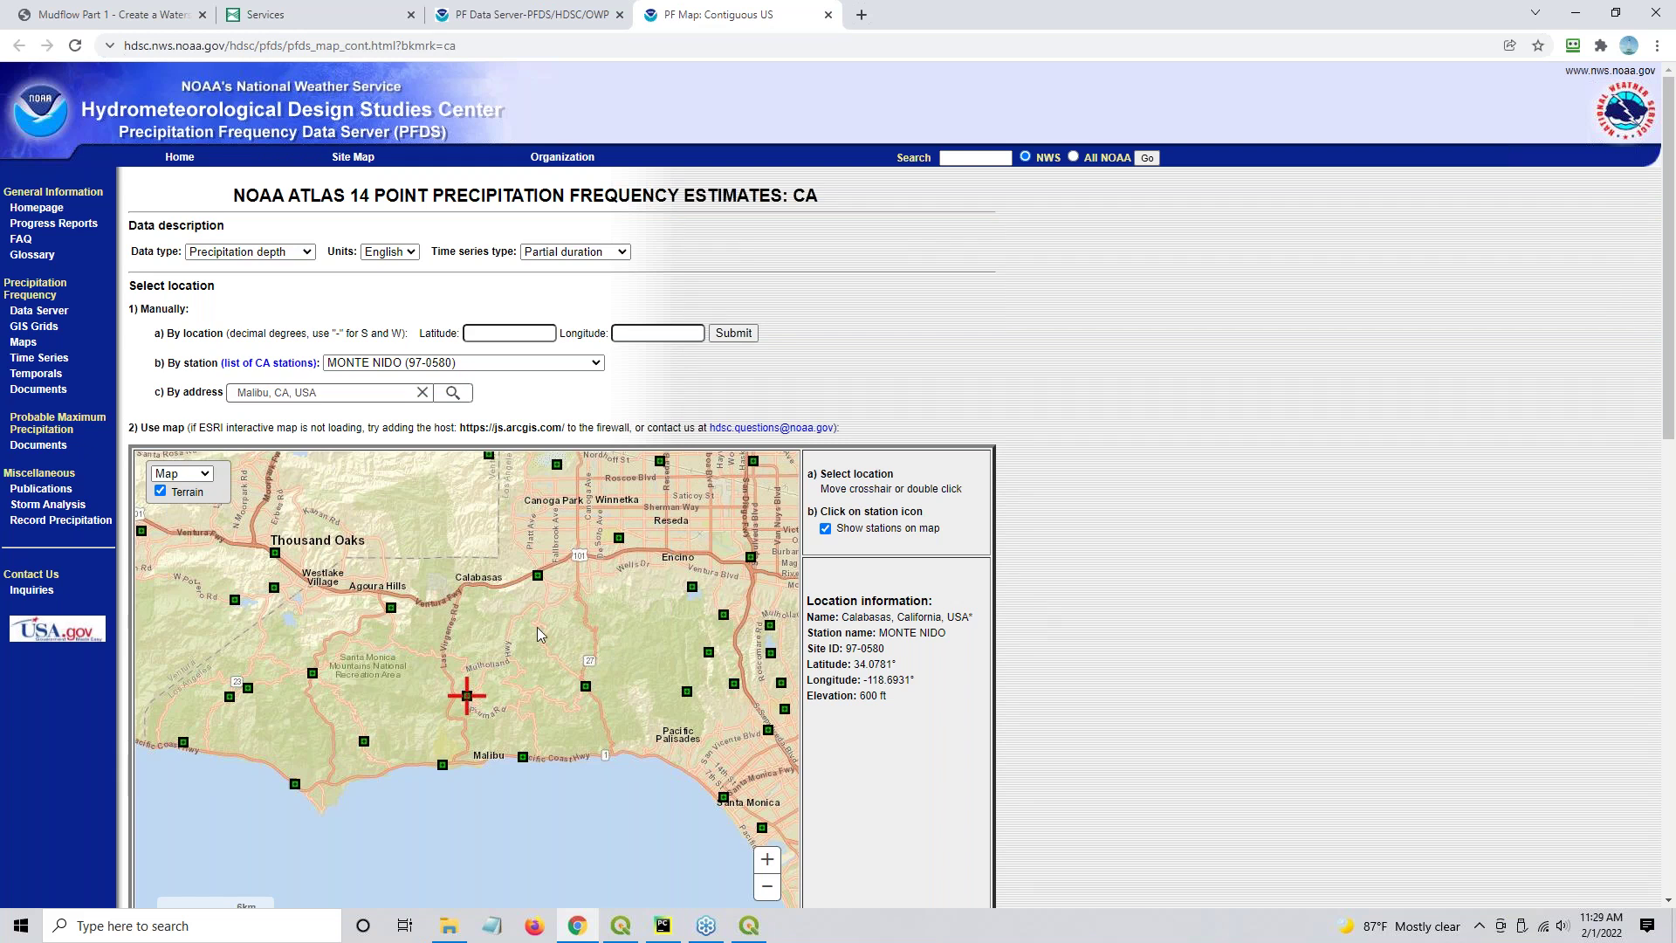
pyautogui.scroll(-3, 539, 635)
pyautogui.scroll(2, 452, 443)
pyautogui.scroll(1, 452, 443)
# Close the station's estimates page, reopen California from the data server's state map, and show its supplementary information
pyautogui.click(828, 15)
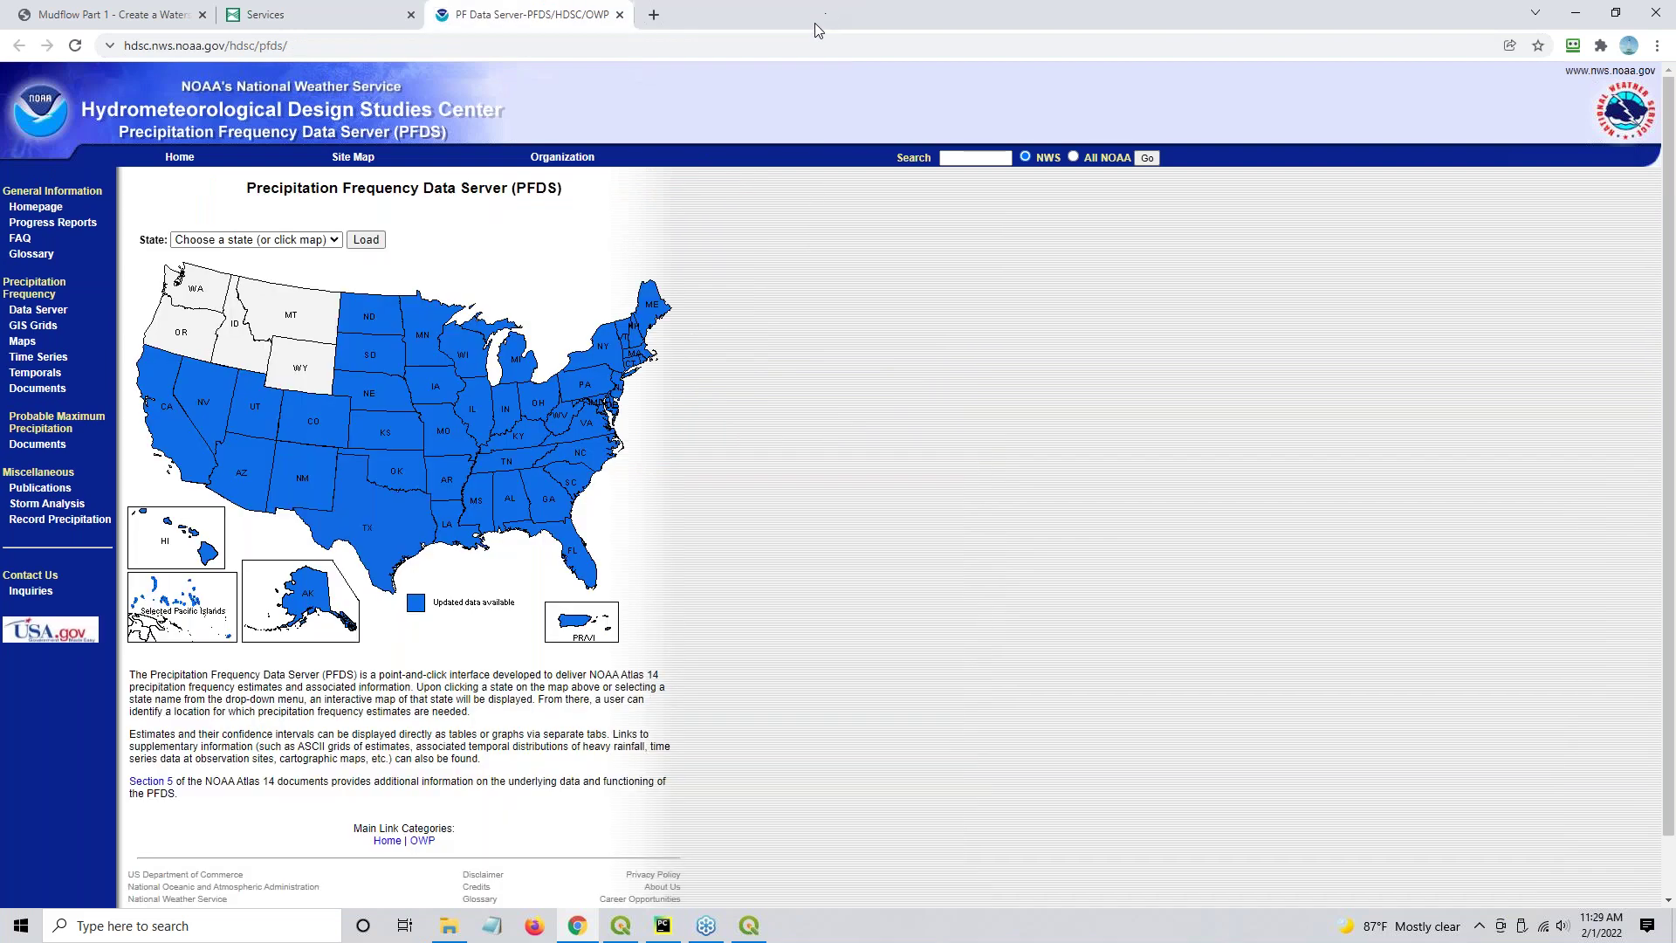
pyautogui.click(182, 430)
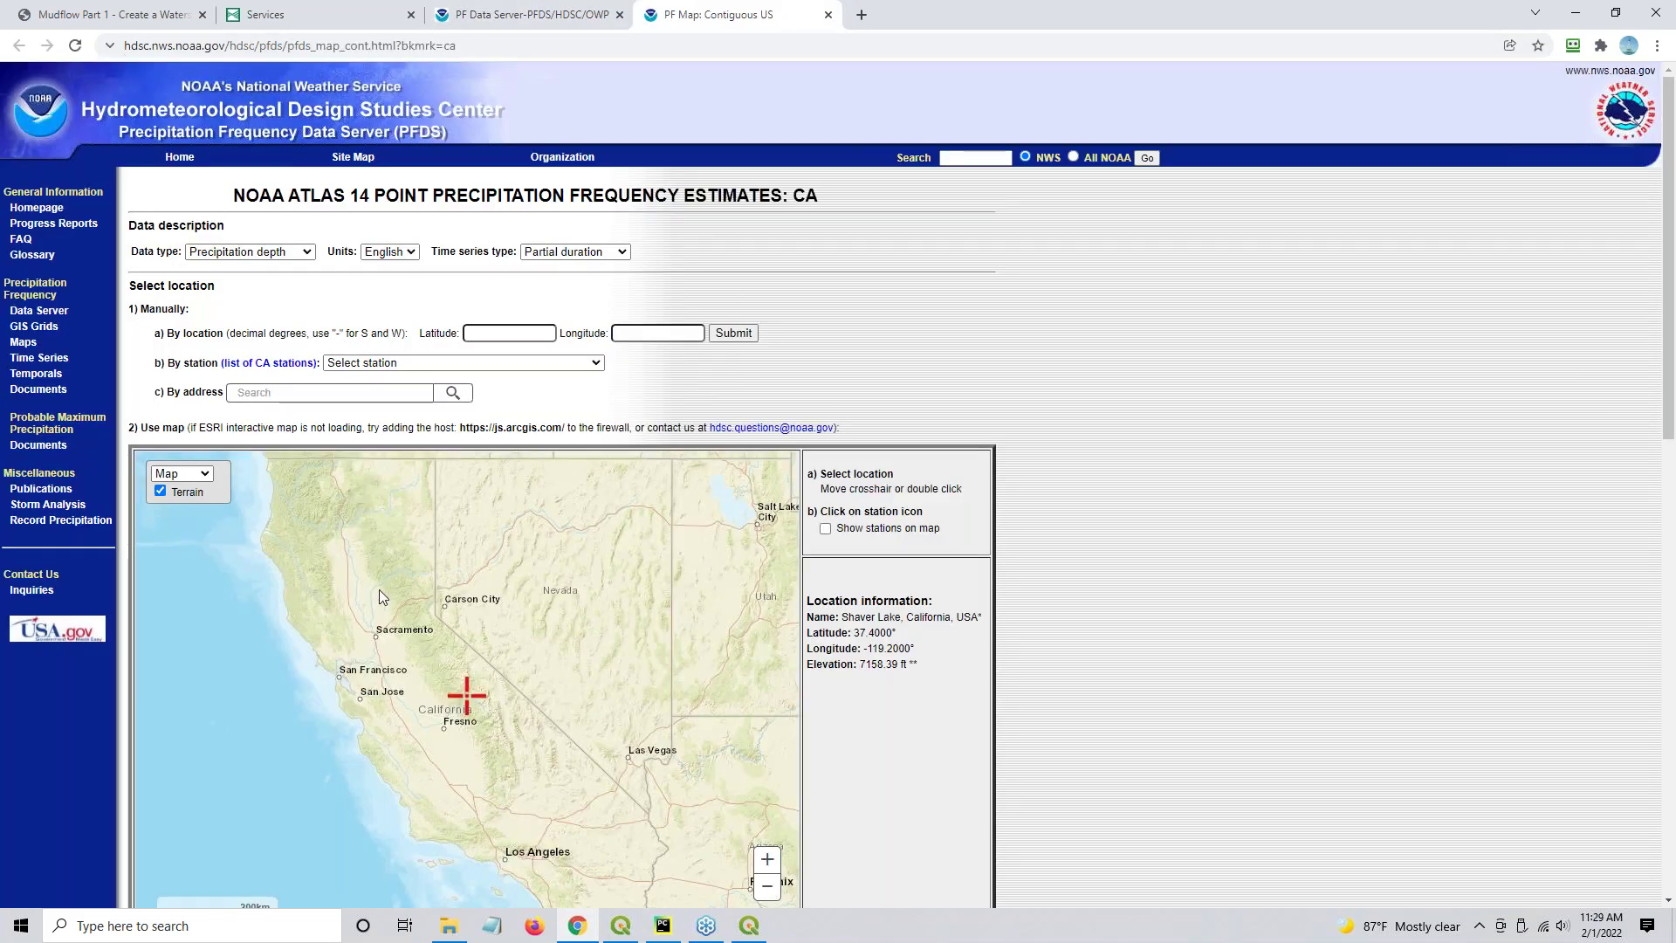
pyautogui.scroll(-5, 405, 506)
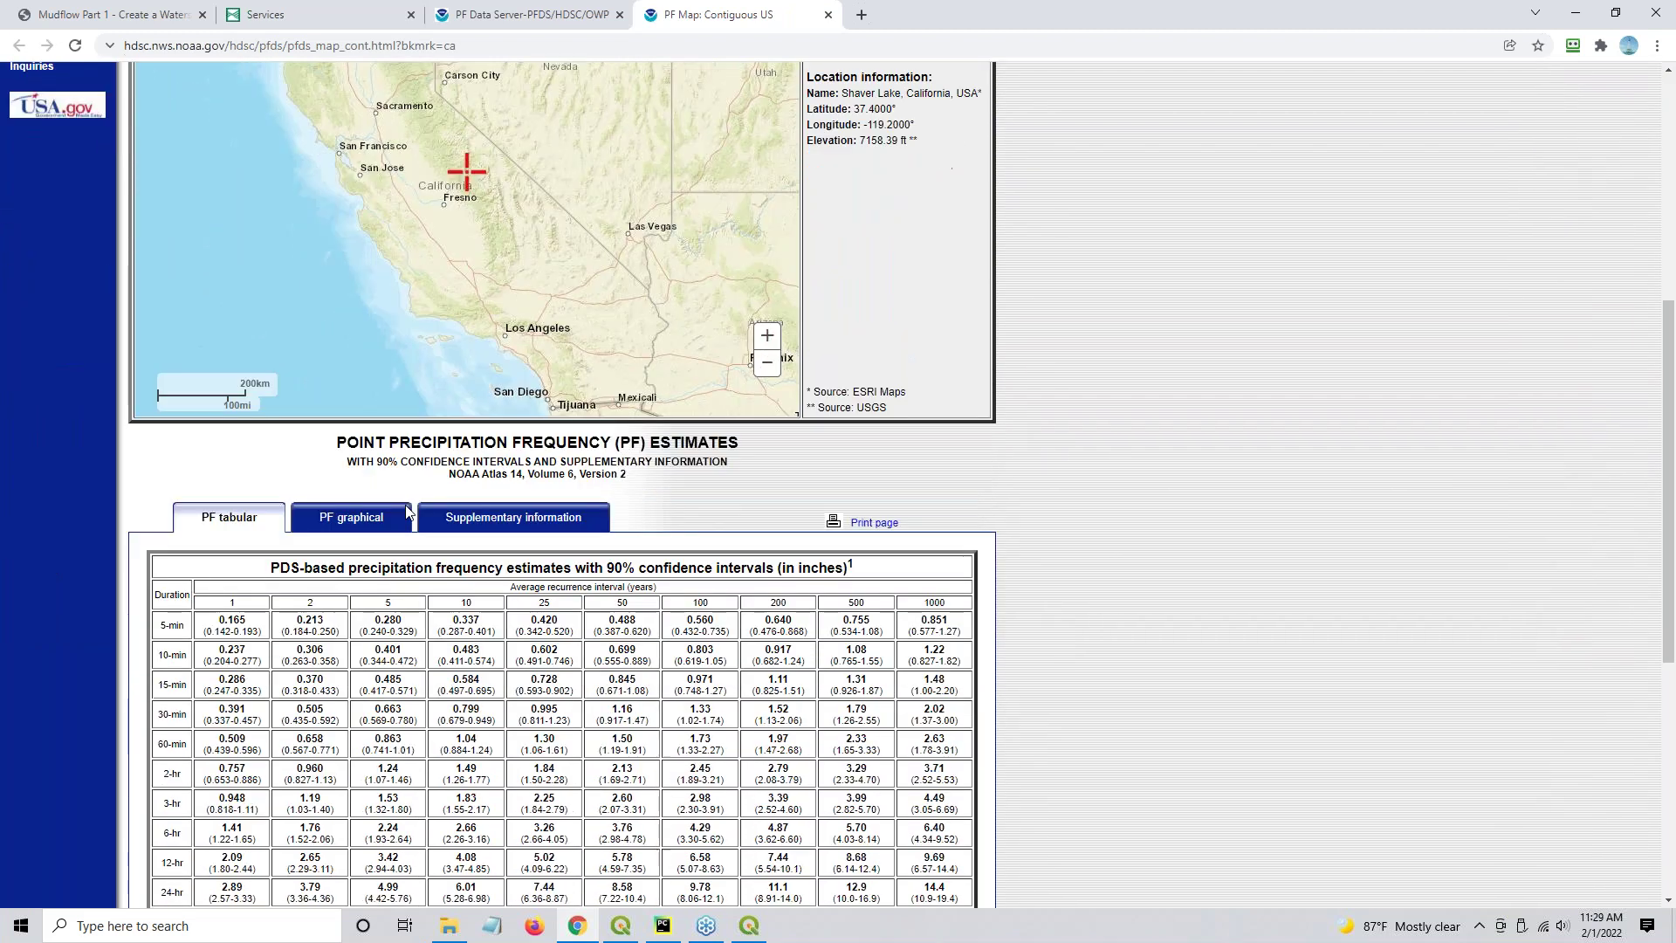
pyautogui.click(474, 520)
pyautogui.scroll(-2, 474, 520)
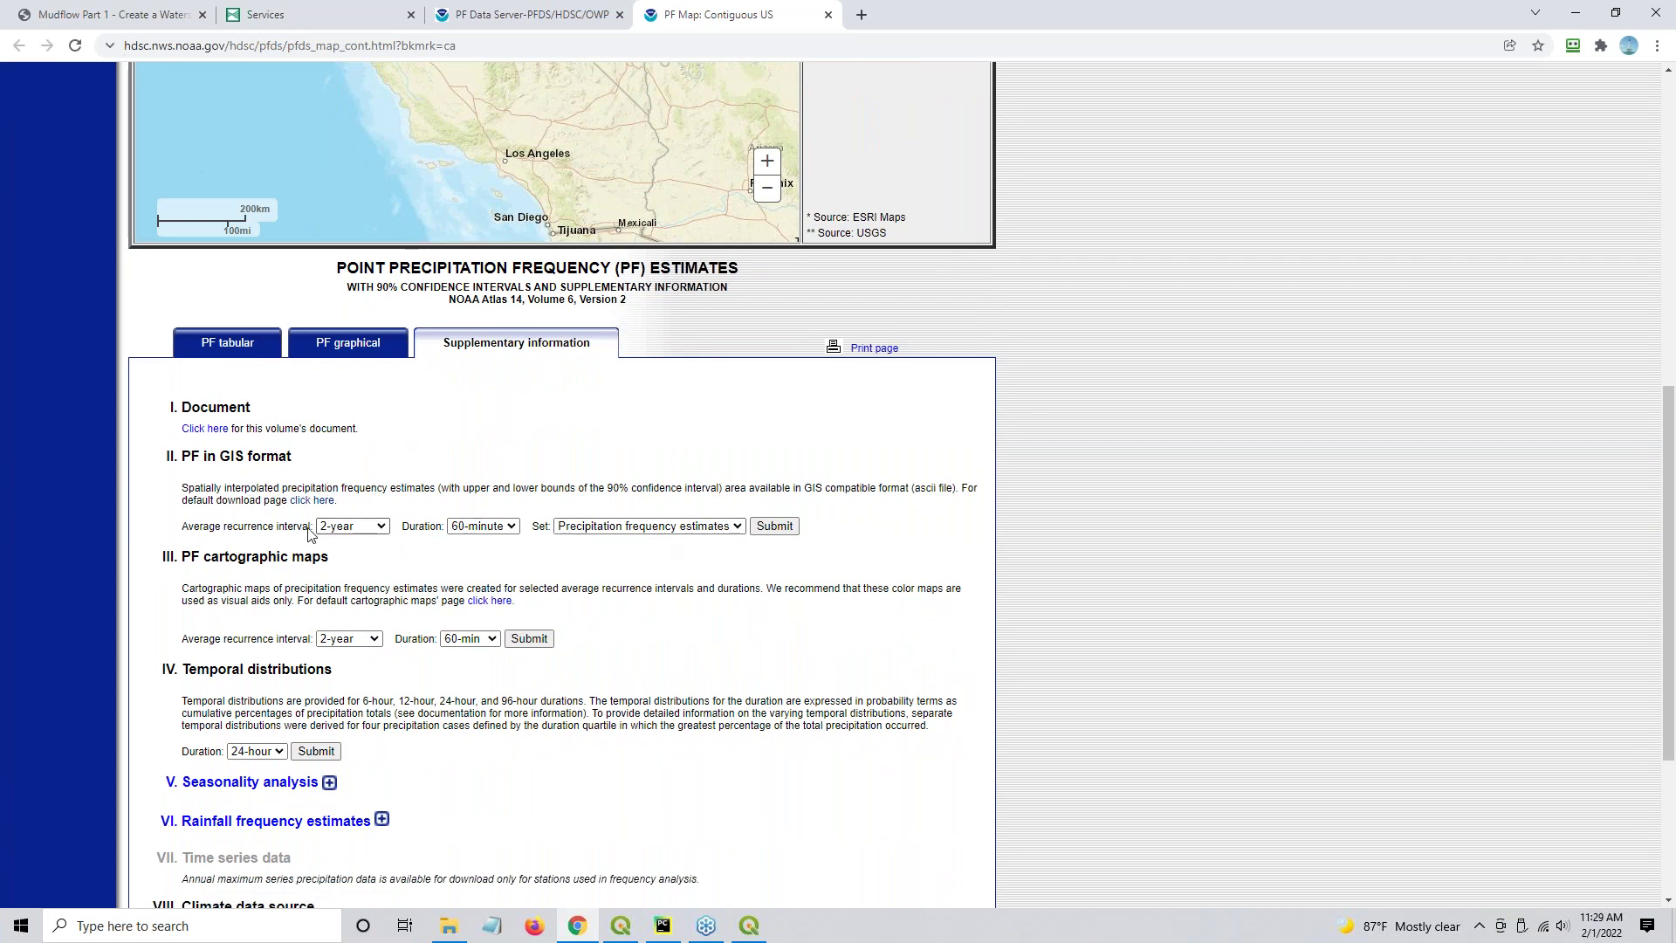
# Download the GIS-format precipitation frequency estimates for a 10-year recurrence interval and 3-hour duration, and open the downloaded zip
pyautogui.click(337, 527)
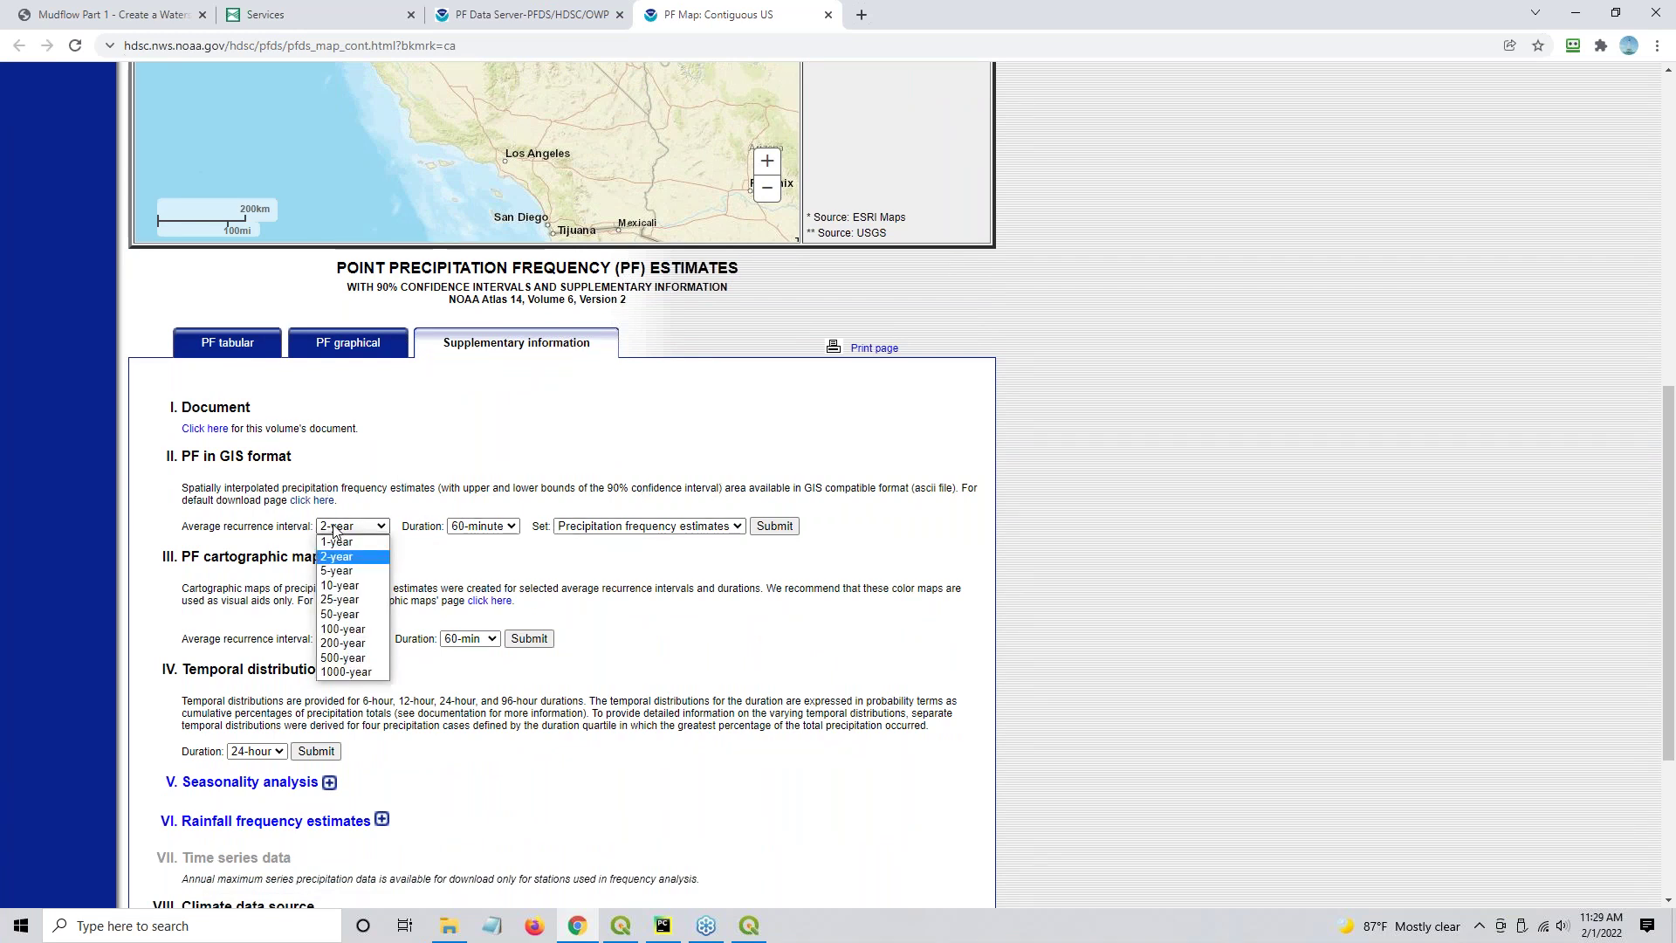
pyautogui.click(349, 584)
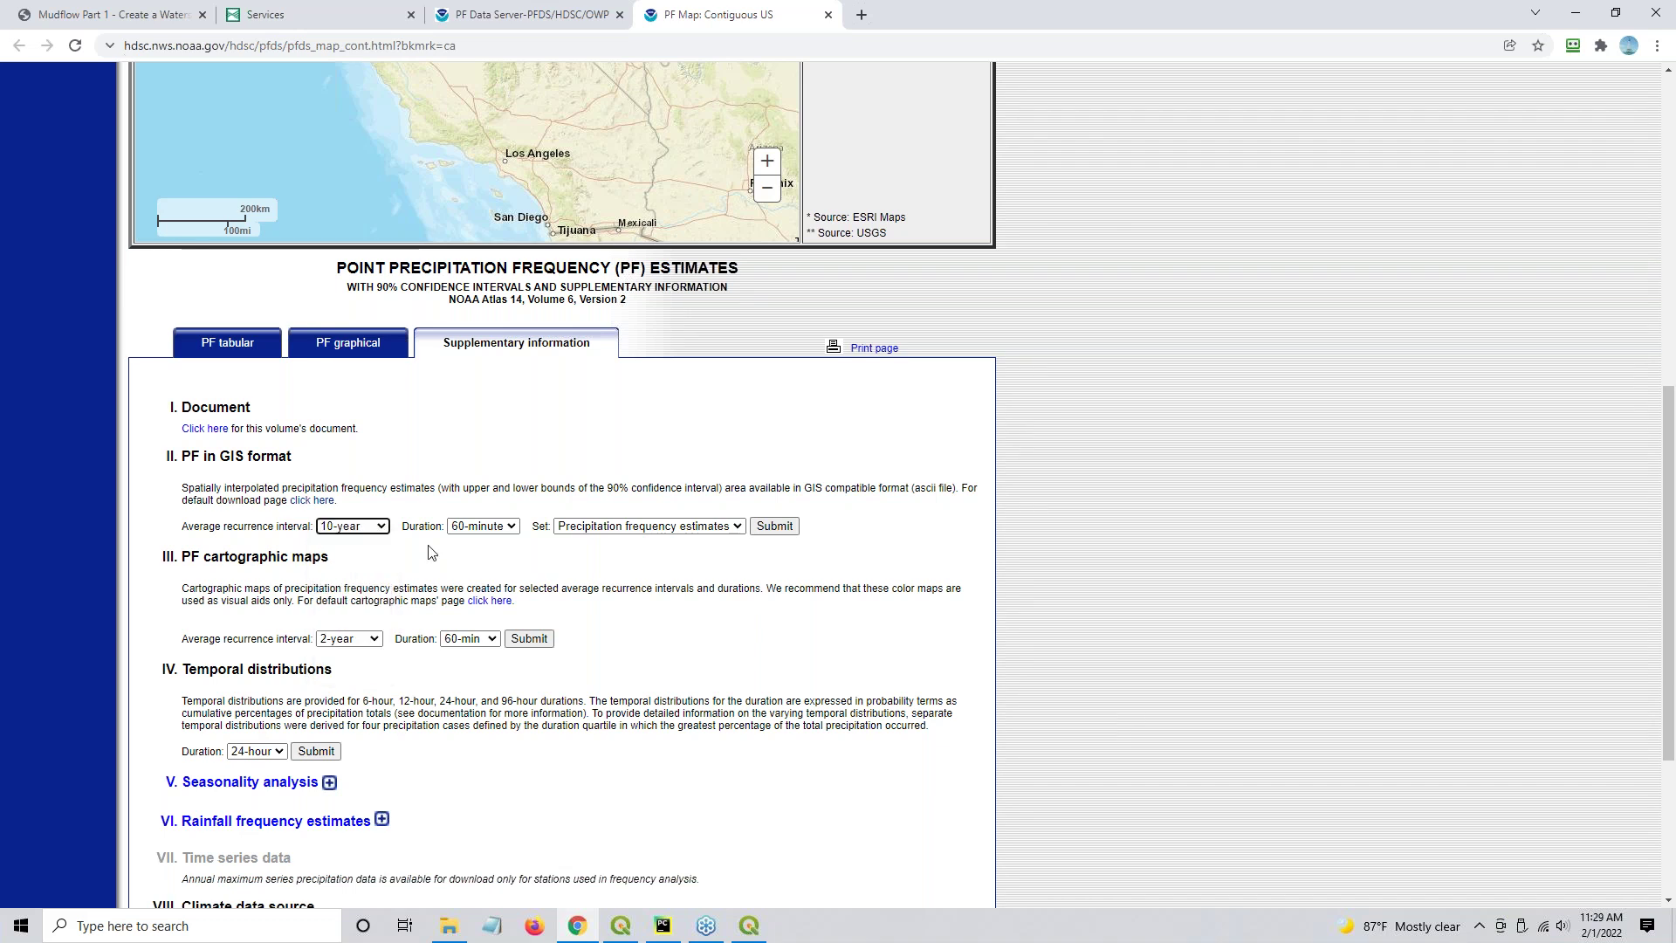
pyautogui.click(502, 526)
pyautogui.click(484, 633)
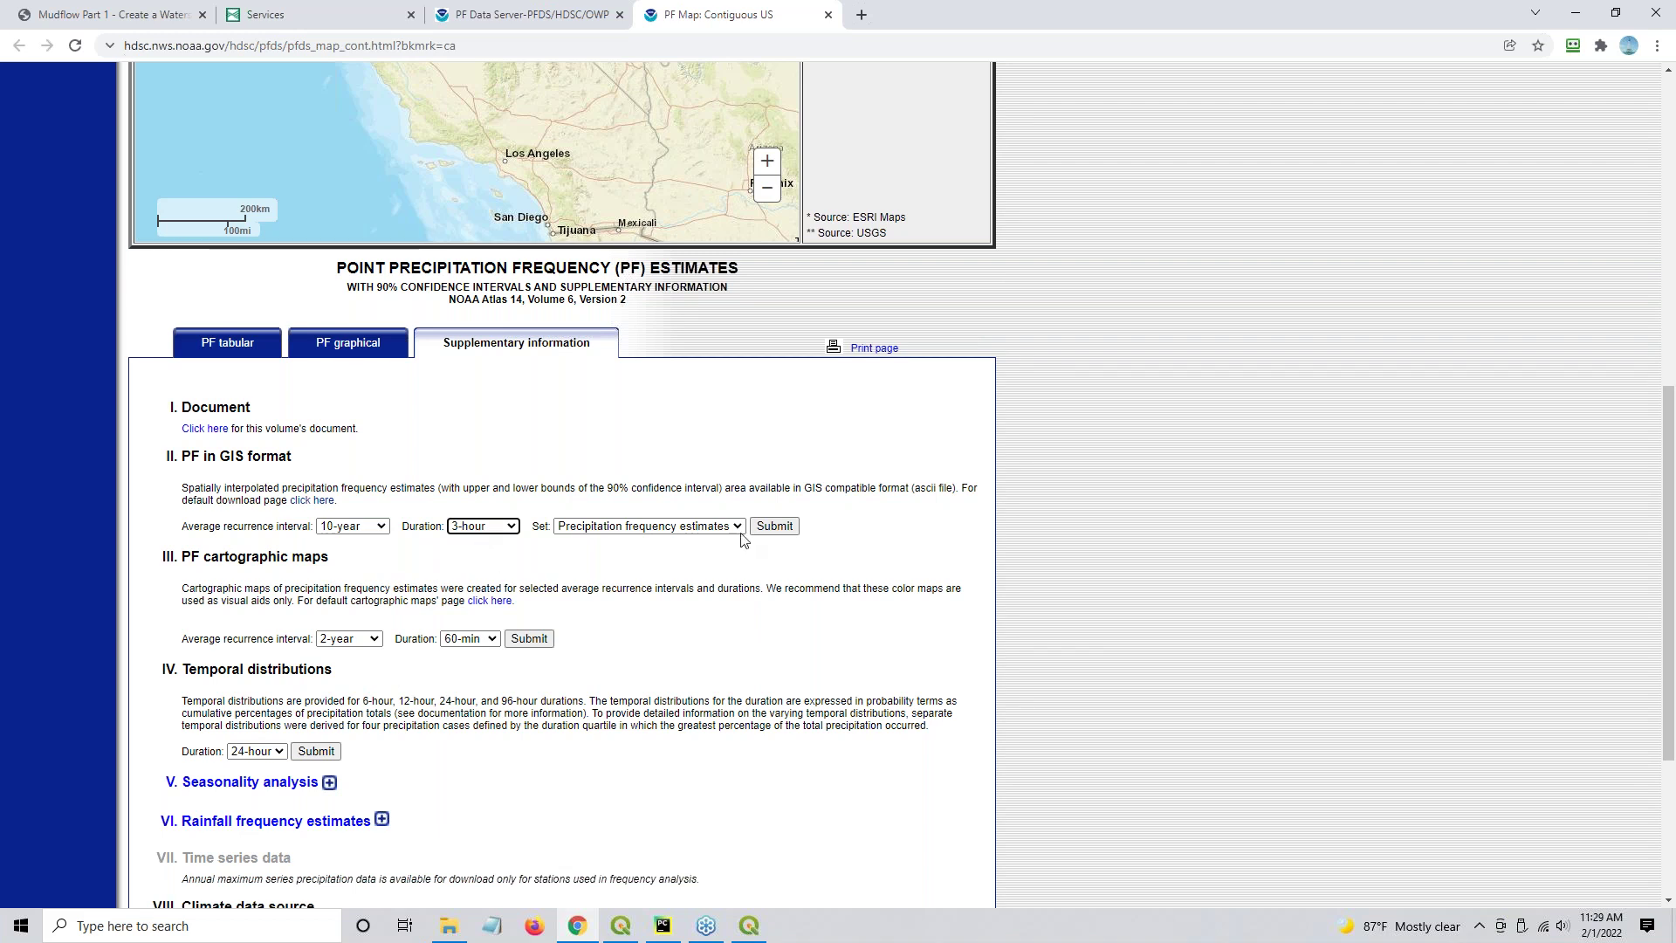
pyautogui.click(798, 527)
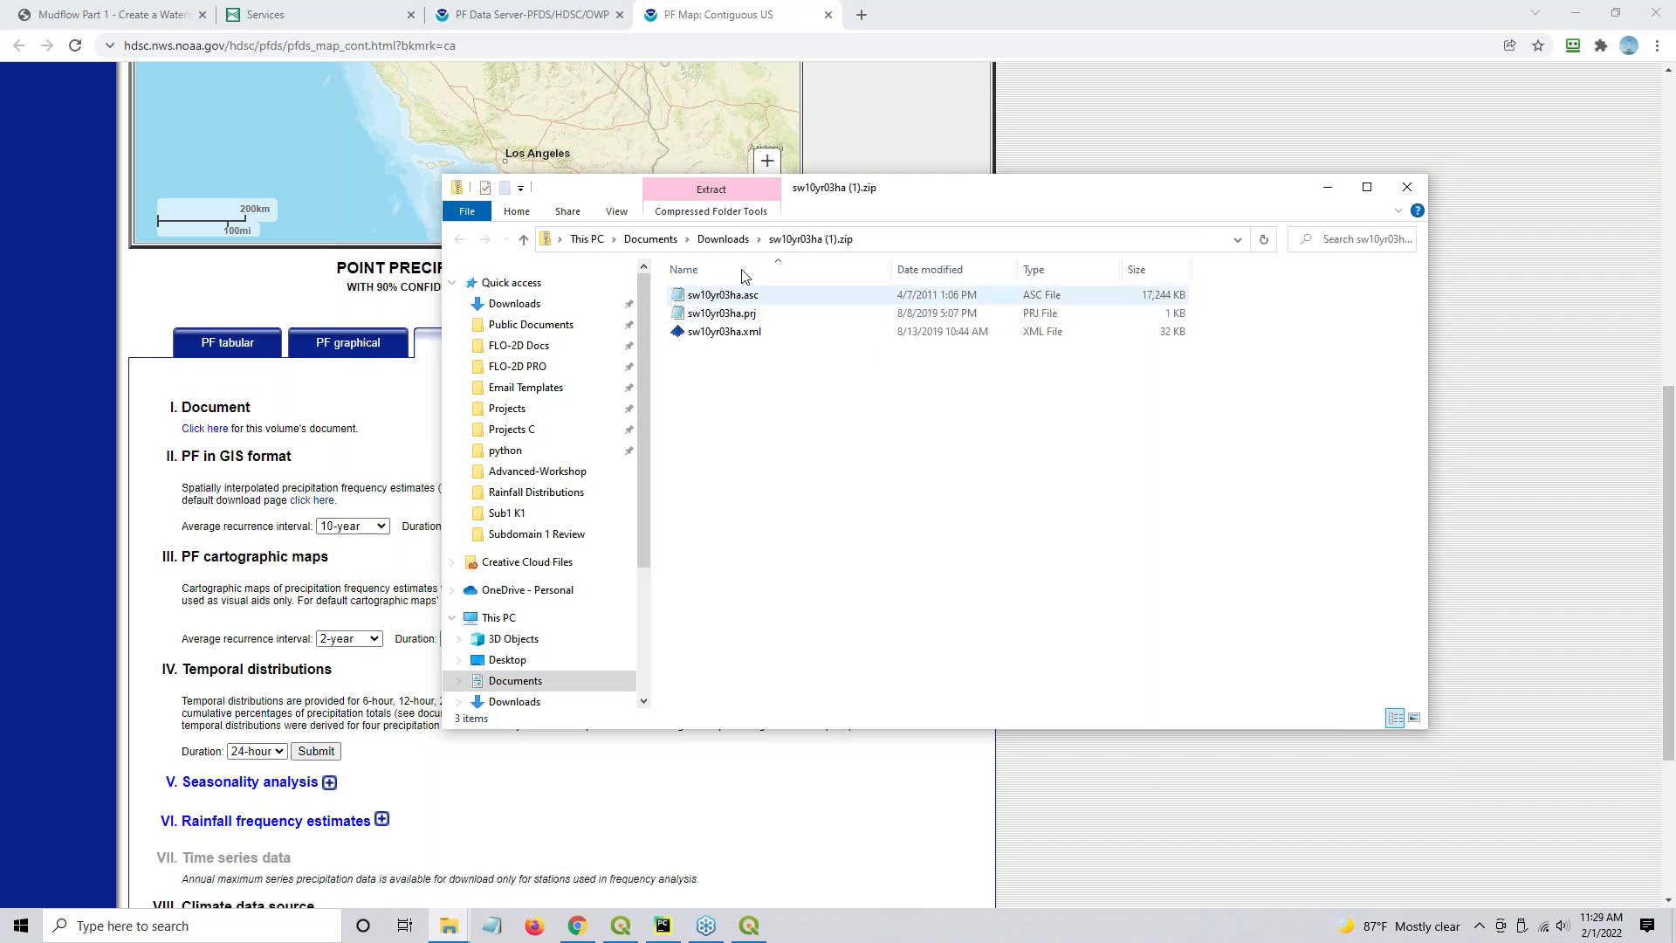
# Locate the downloaded zip in the Downloads folder, and open the project's Hydrology > 10yr 3hr folder in File Explorer
pyautogui.click(731, 241)
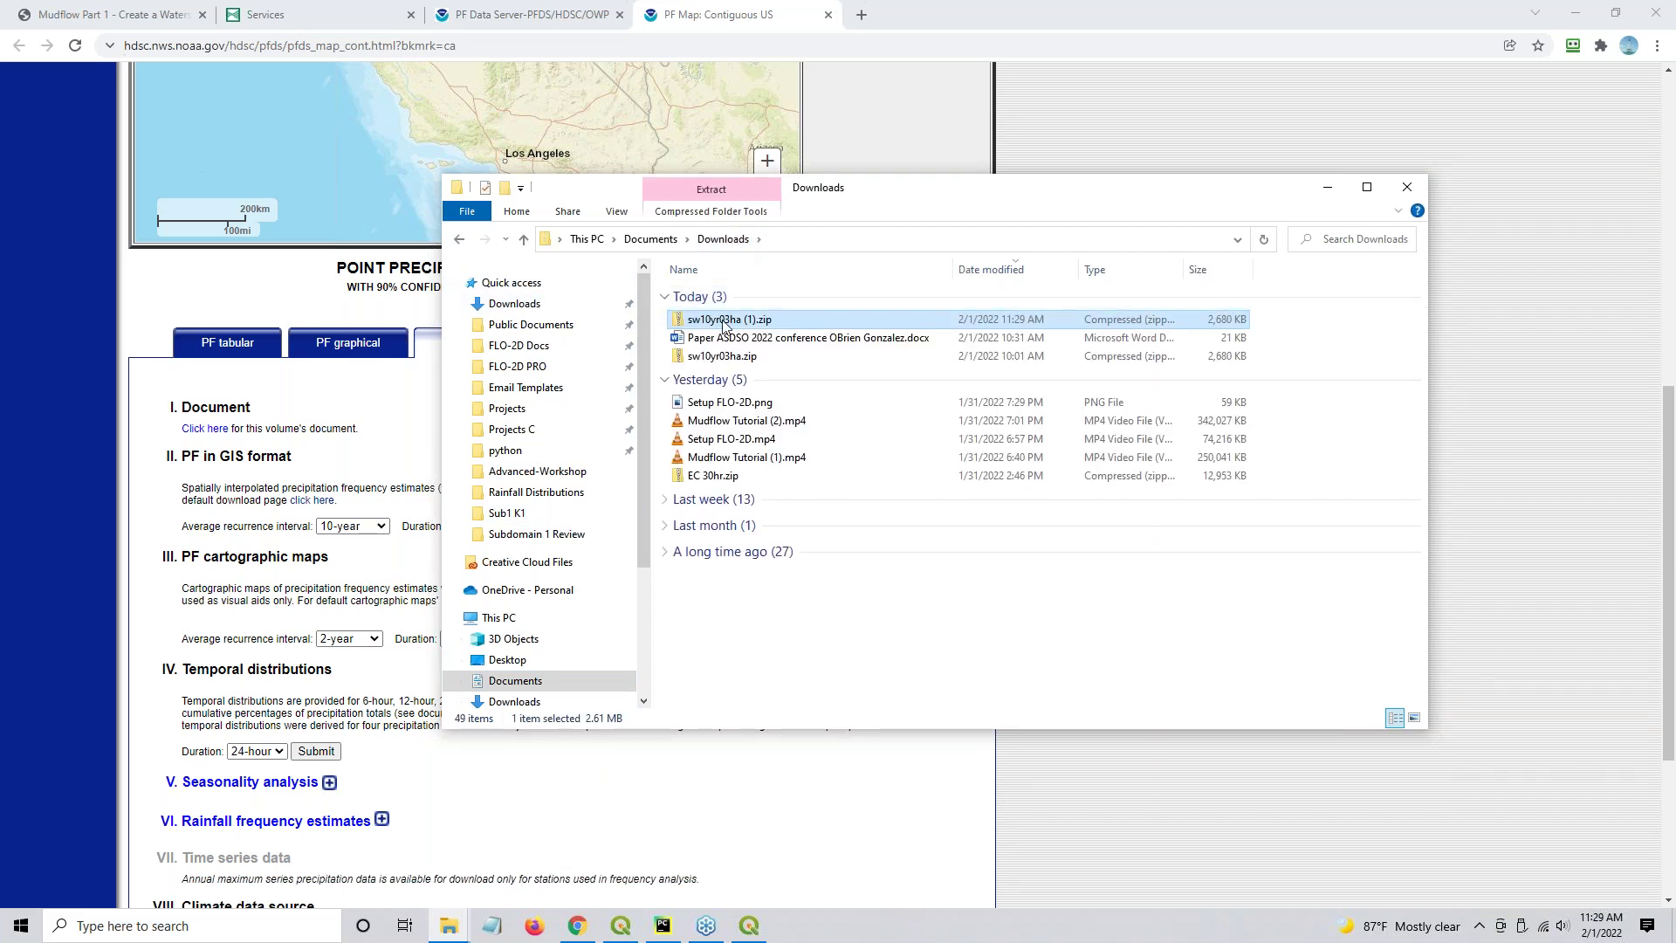
pyautogui.moveTo(840, 194); pyautogui.dragTo(1675, 262)
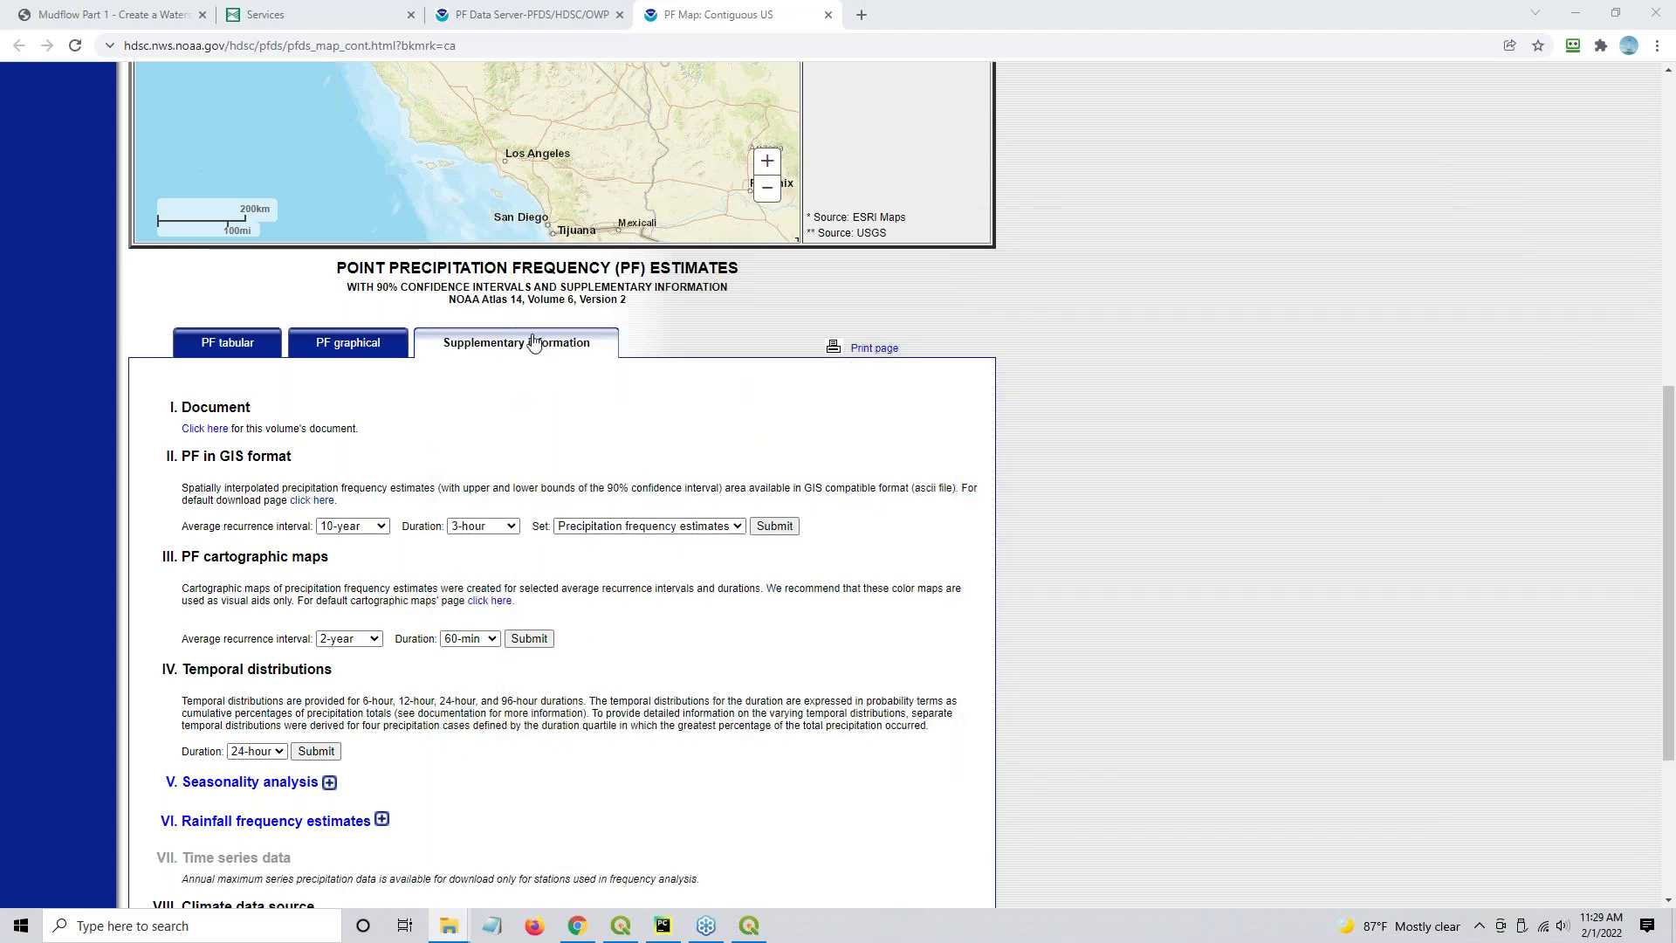
pyautogui.moveTo(455, 932)
pyautogui.click(371, 839)
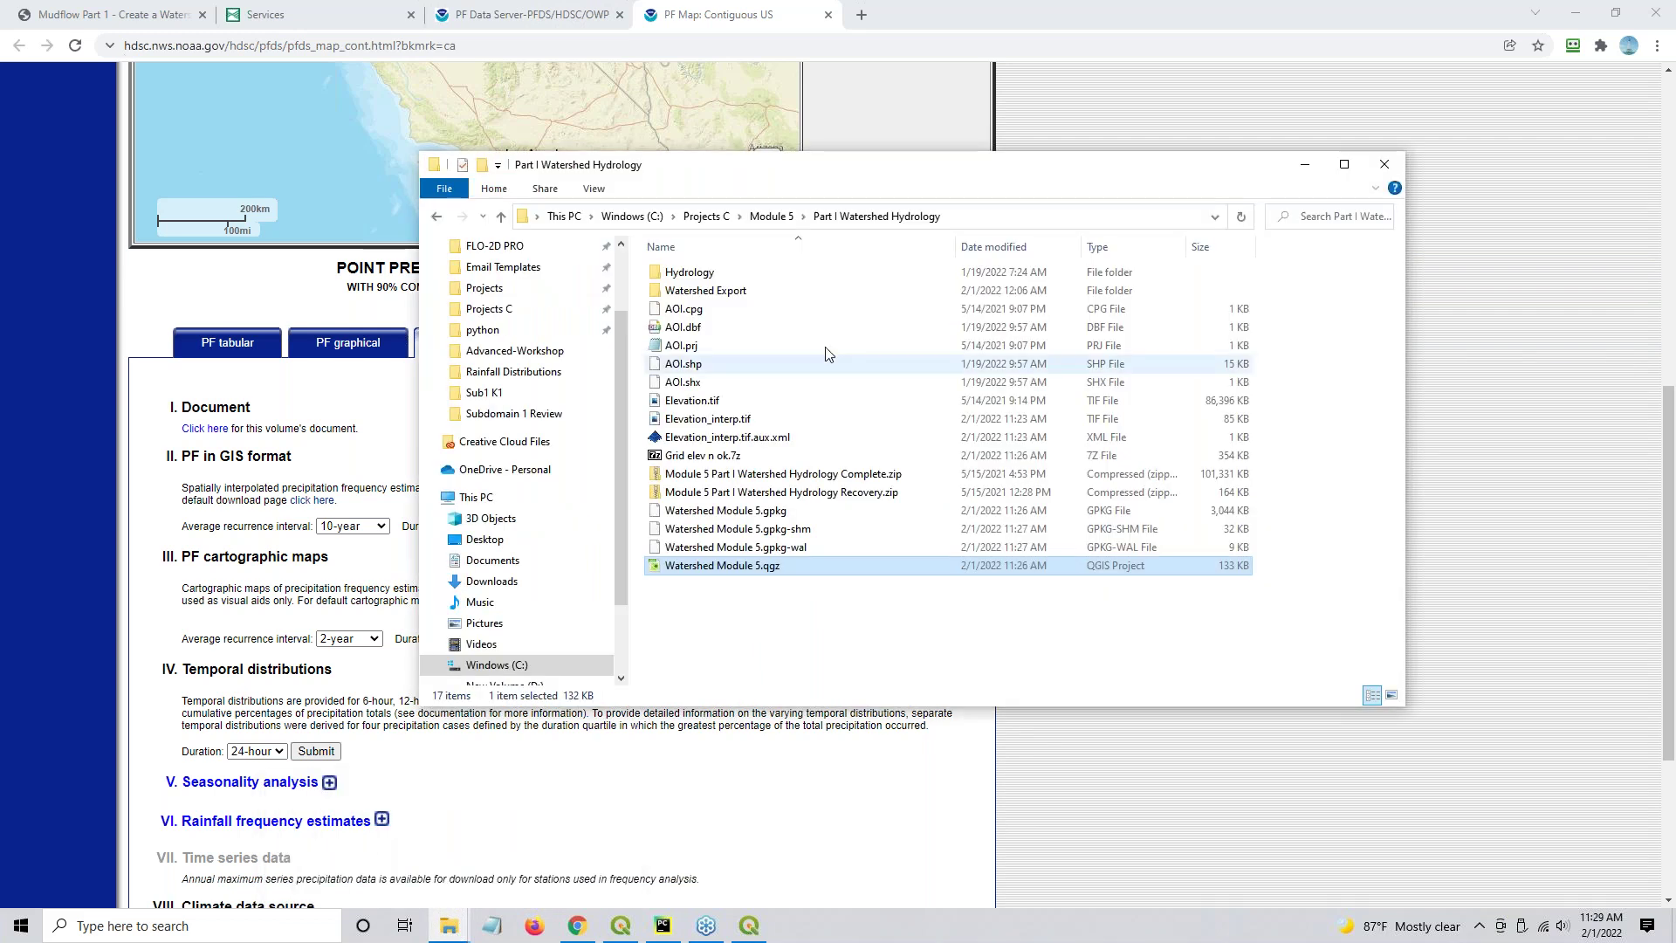
pyautogui.doubleClick(704, 275)
pyautogui.doubleClick(704, 275)
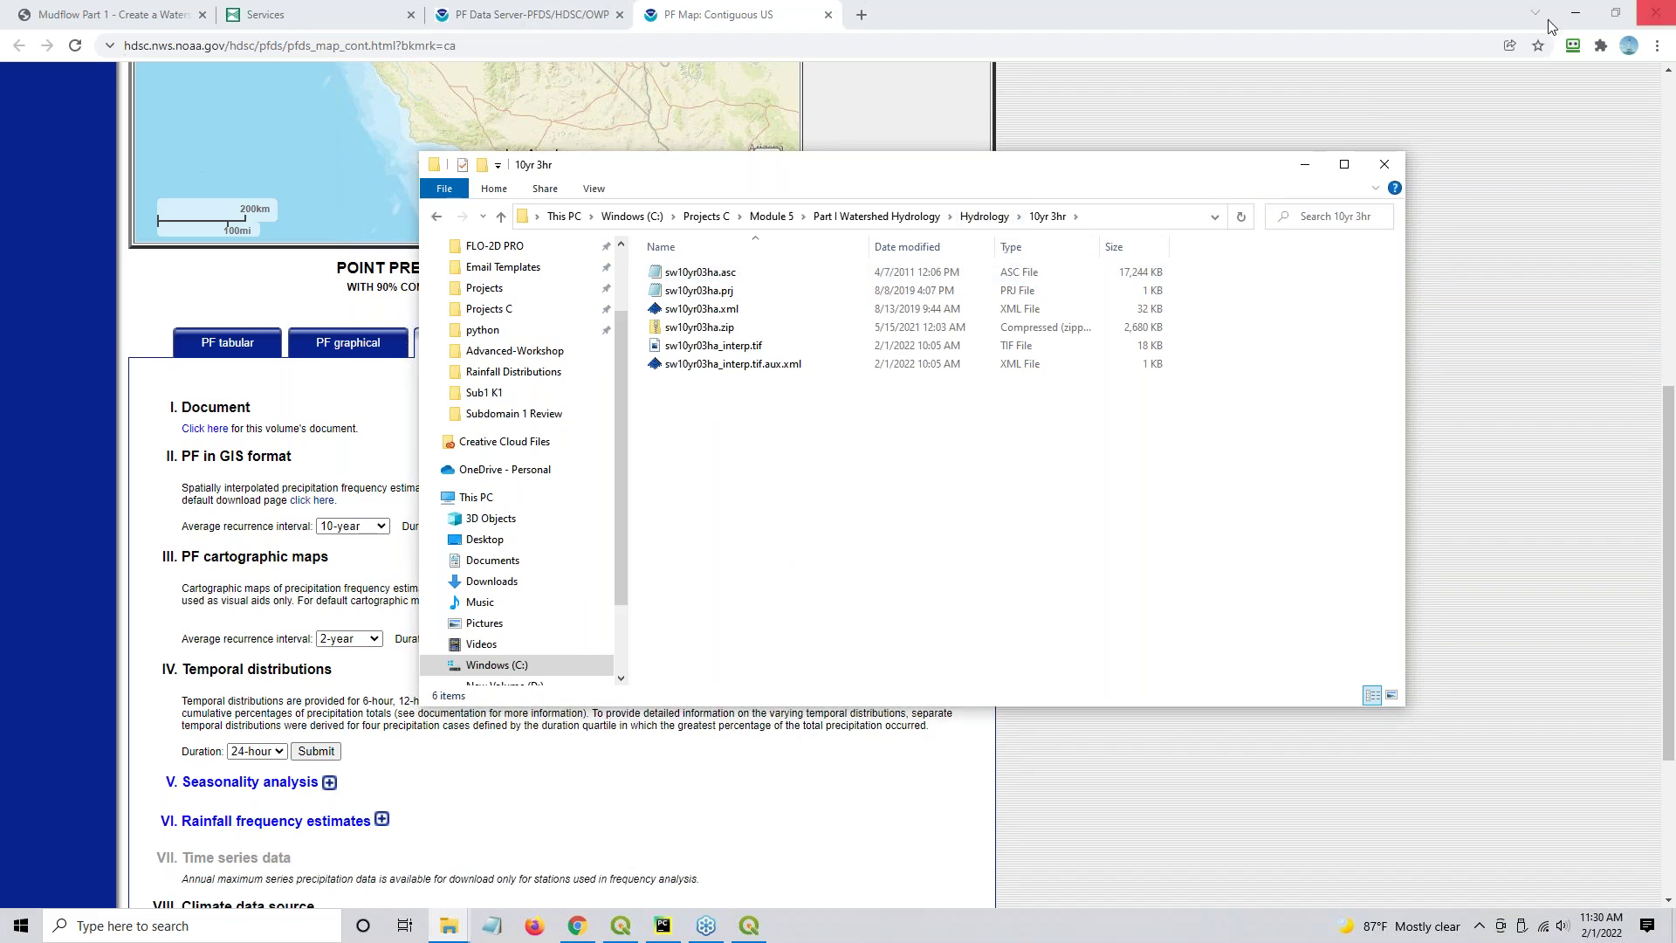
# Switch to QGIS, select the Flow Line layer, and collapse the User Layers group
pyautogui.click(1576, 13)
pyautogui.moveTo(794, 179); pyautogui.dragTo(1059, 203)
pyautogui.scroll(-6, 61, 707)
pyautogui.click(77, 651)
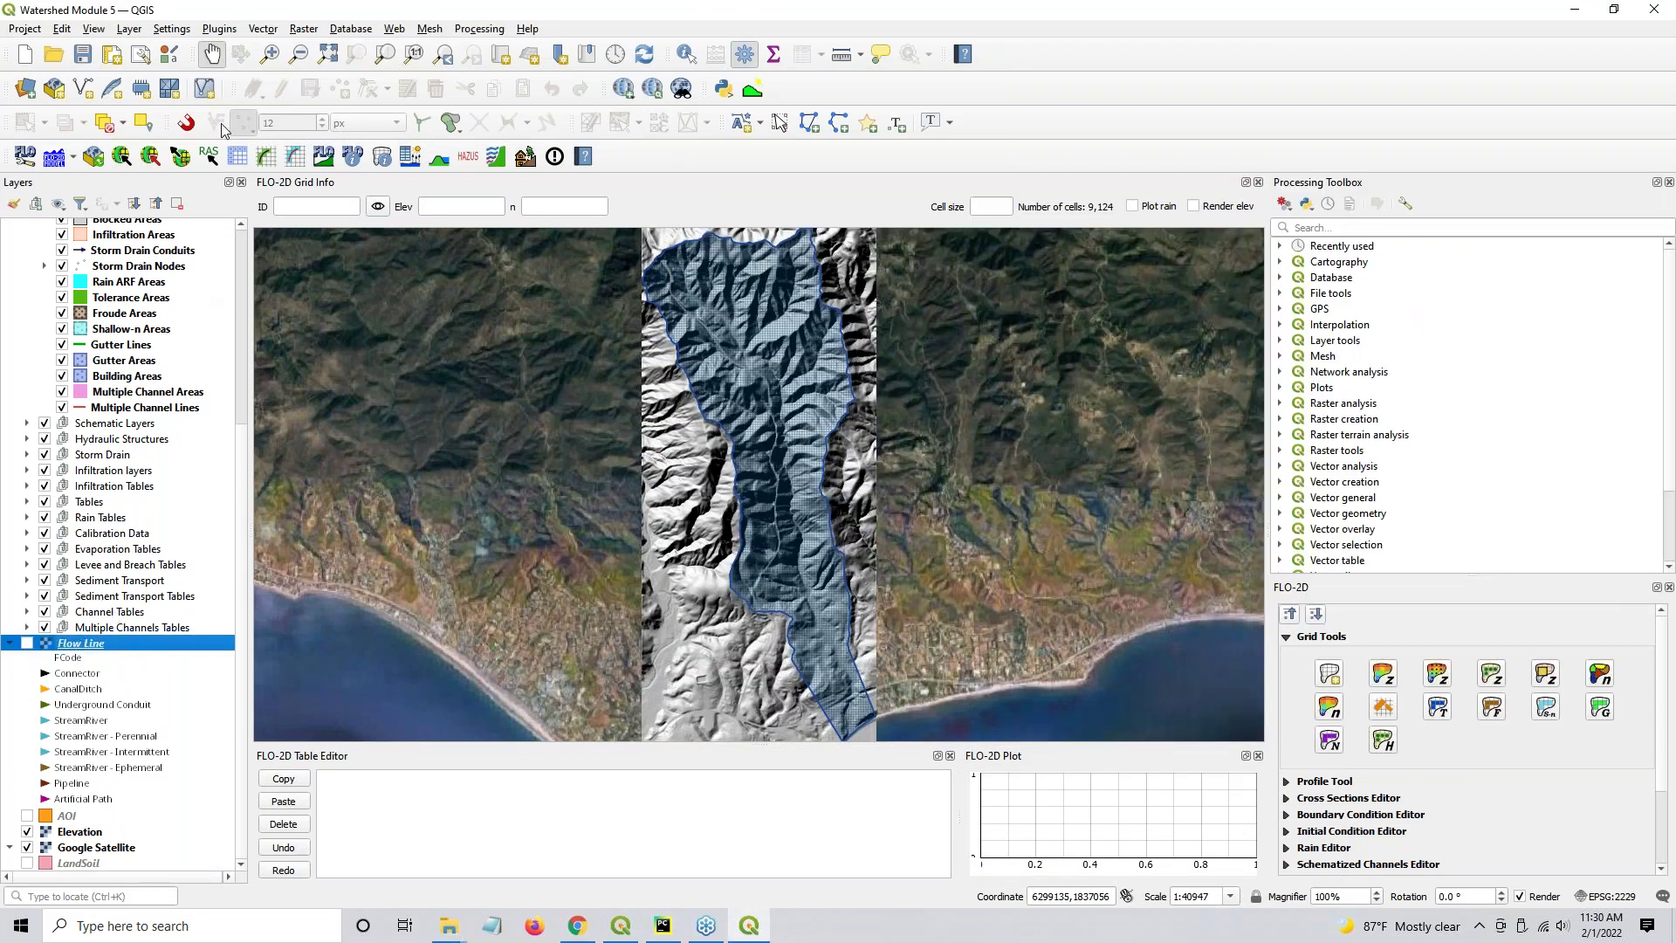
pyautogui.scroll(6, 79, 436)
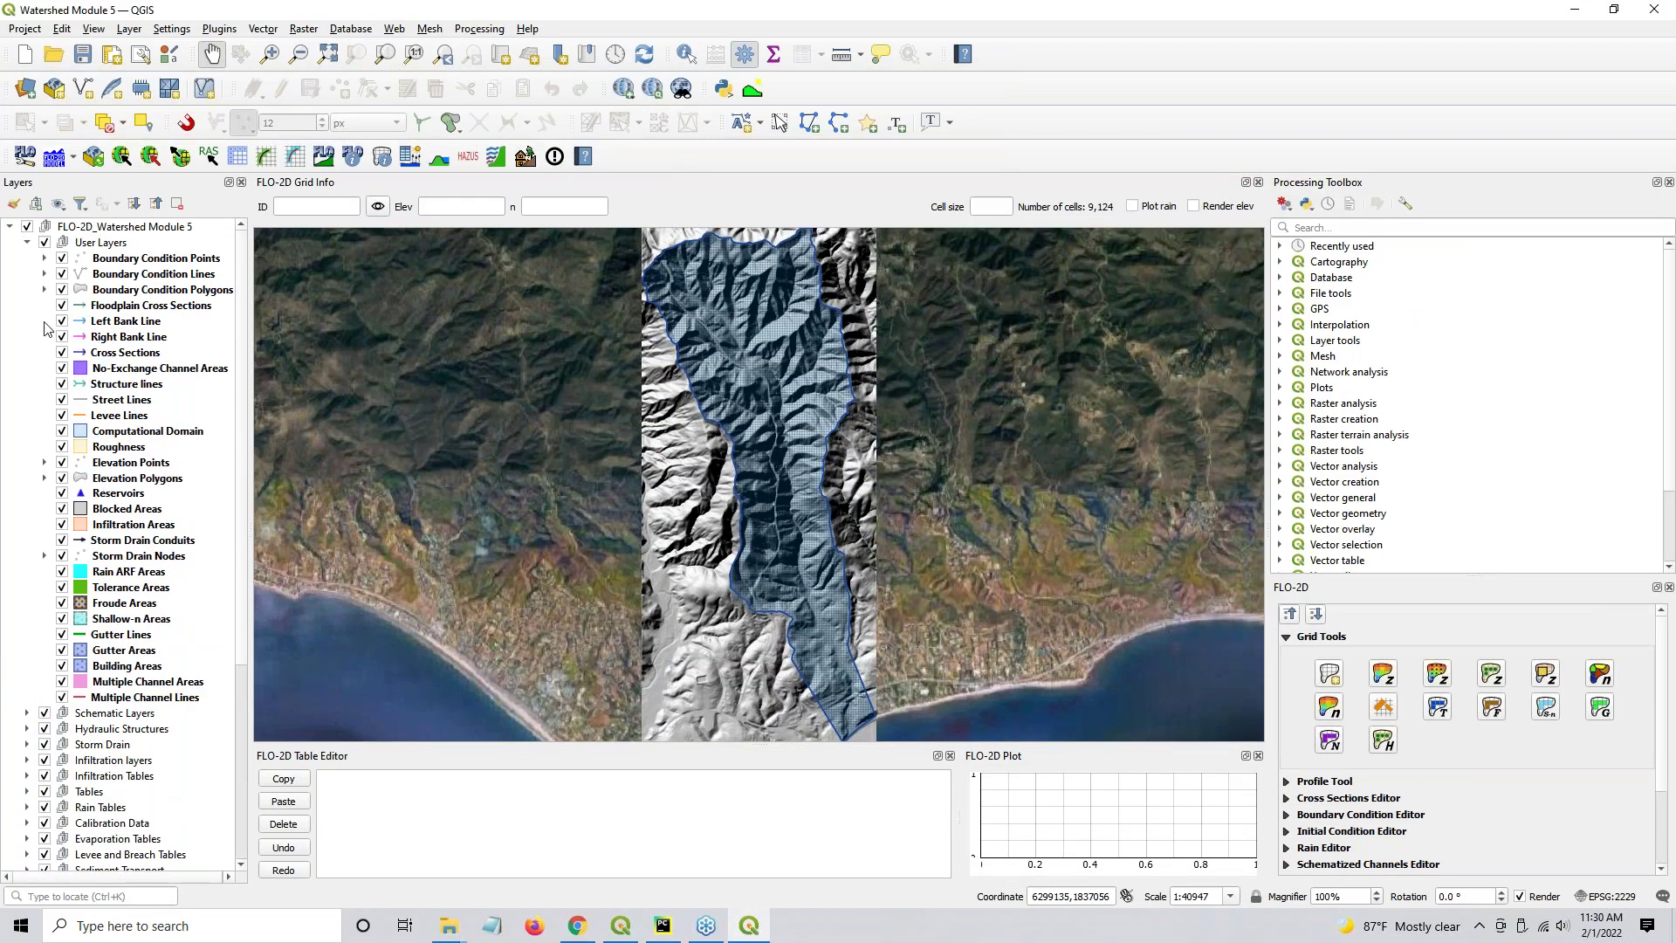
pyautogui.click(27, 242)
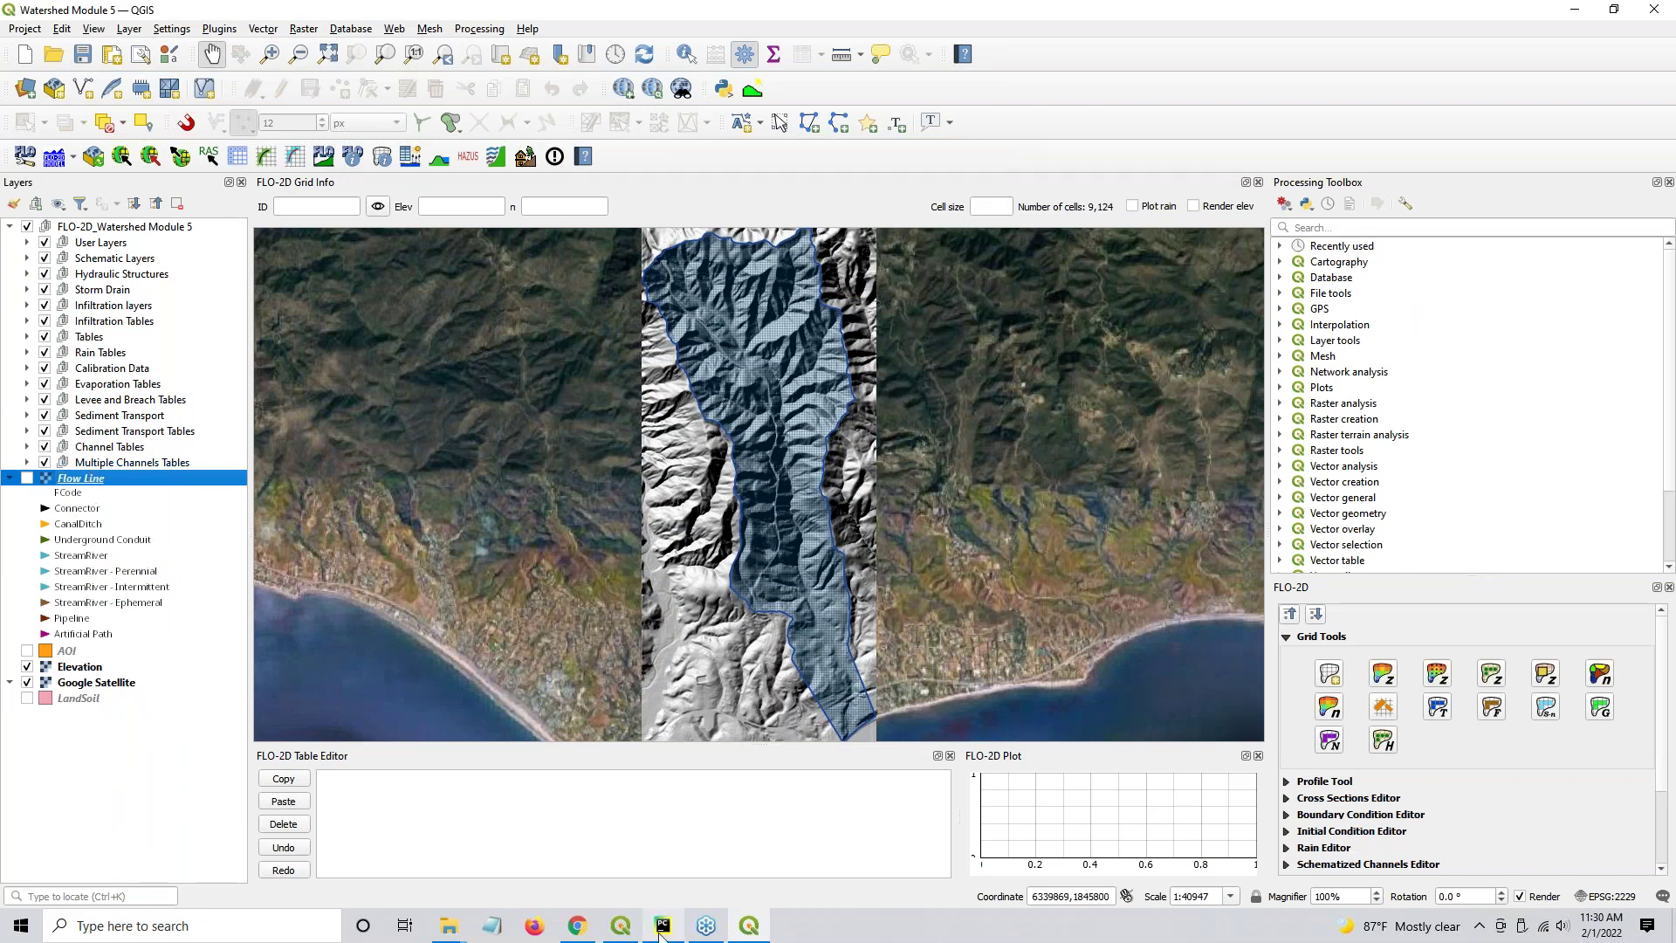
# Add sw10yr03ha.asc from the 10yr 3hr folder to the QGIS map as a layer above Flow Line
pyautogui.moveTo(450, 925)
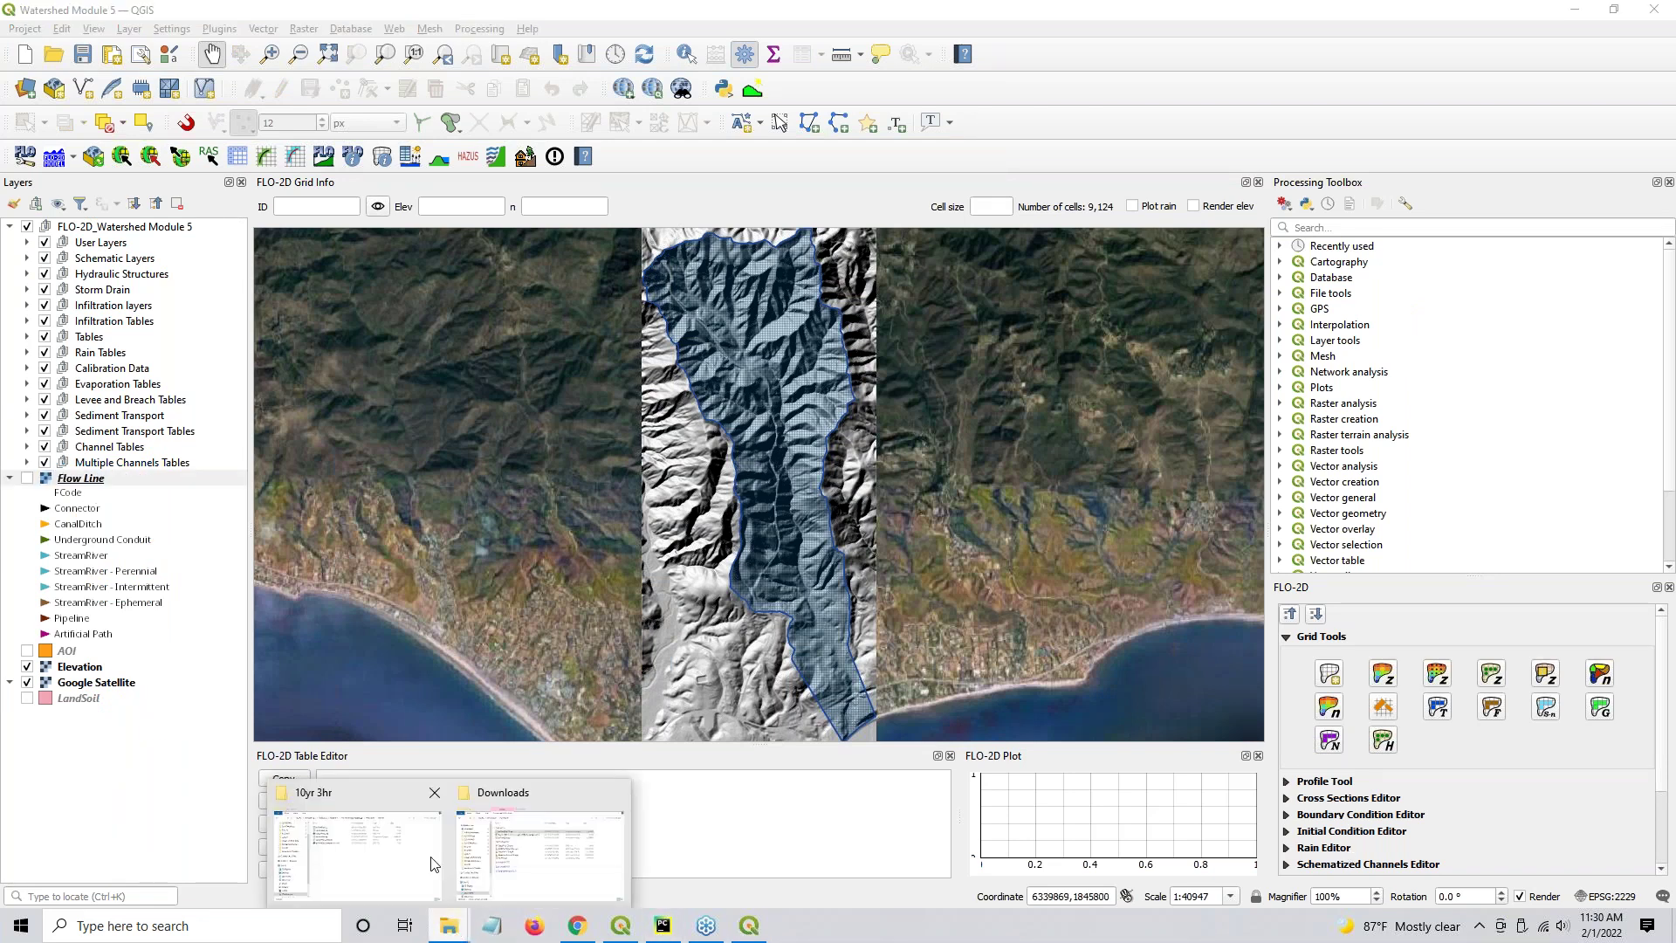
pyautogui.click(386, 851)
pyautogui.moveTo(971, 298); pyautogui.dragTo(479, 453)
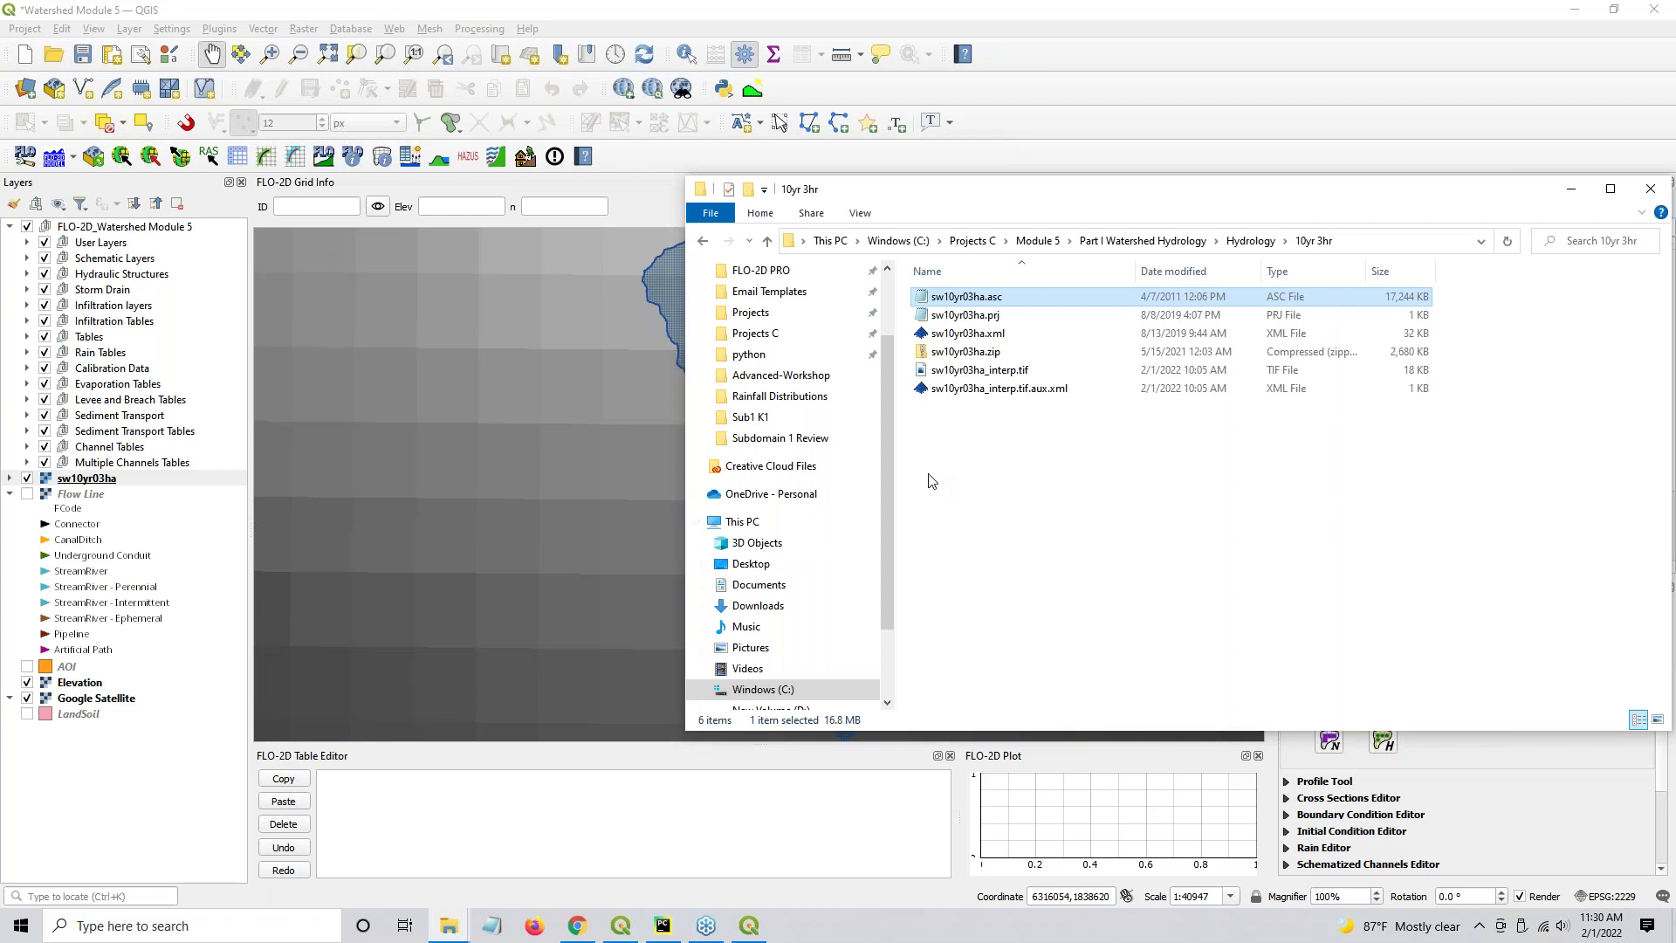
# Open sw10yr03ha.asc in Notepad, examine the corner coordinates and cell size in its header, and close it
pyautogui.doubleClick(976, 300)
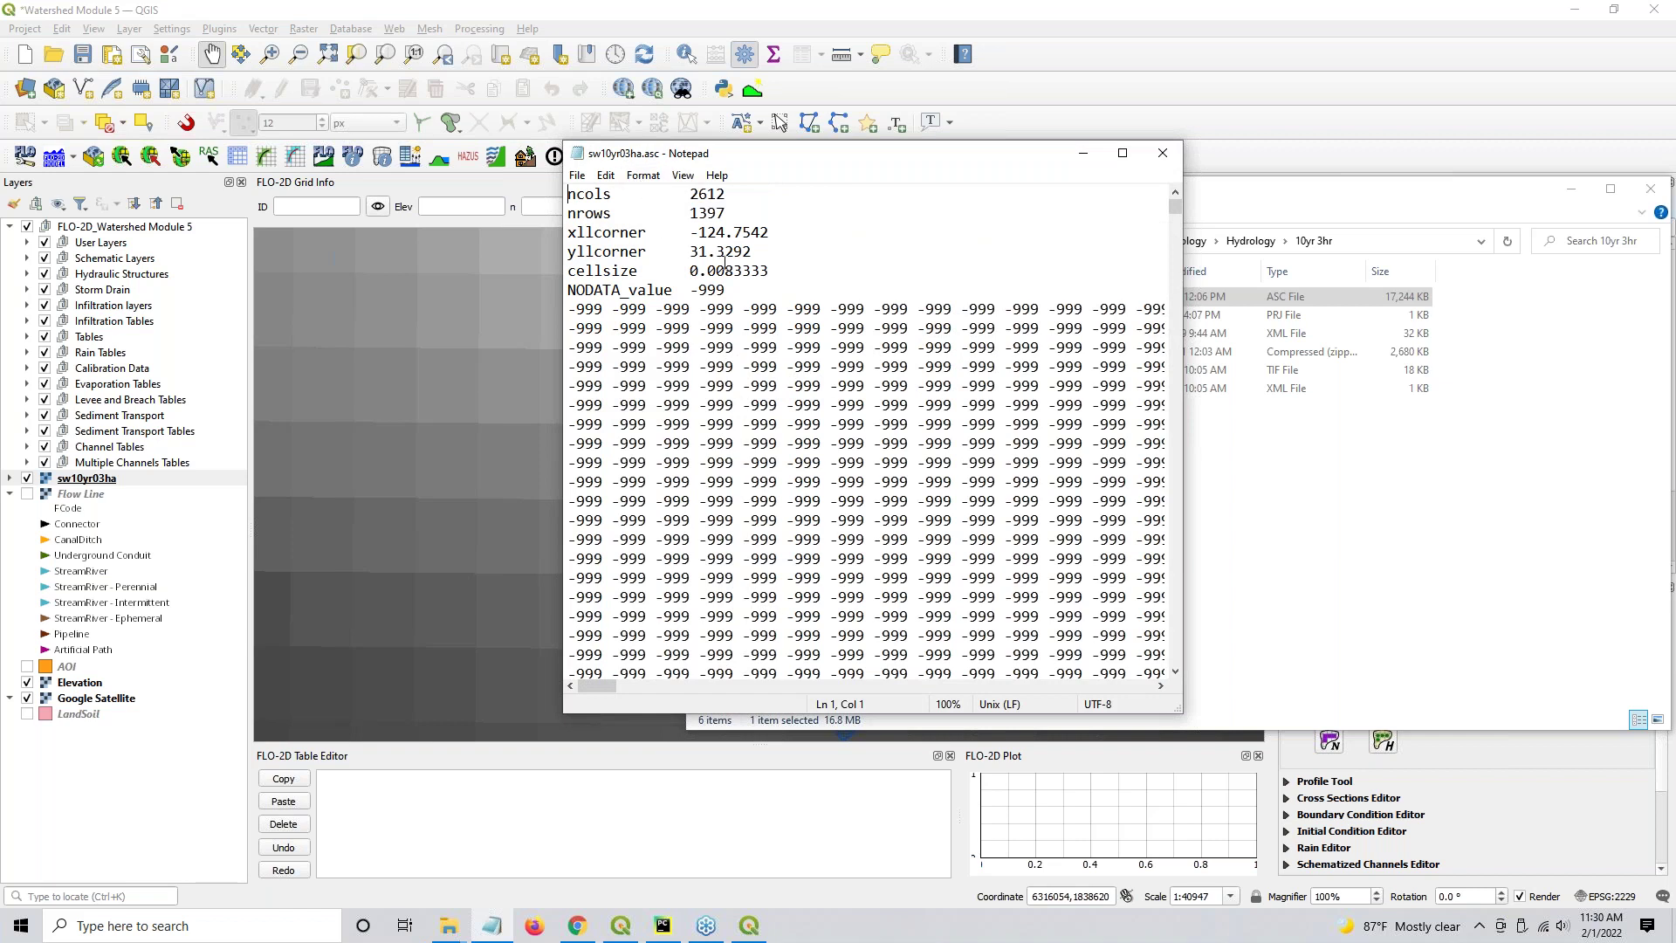
pyautogui.moveTo(691, 233); pyautogui.dragTo(758, 252)
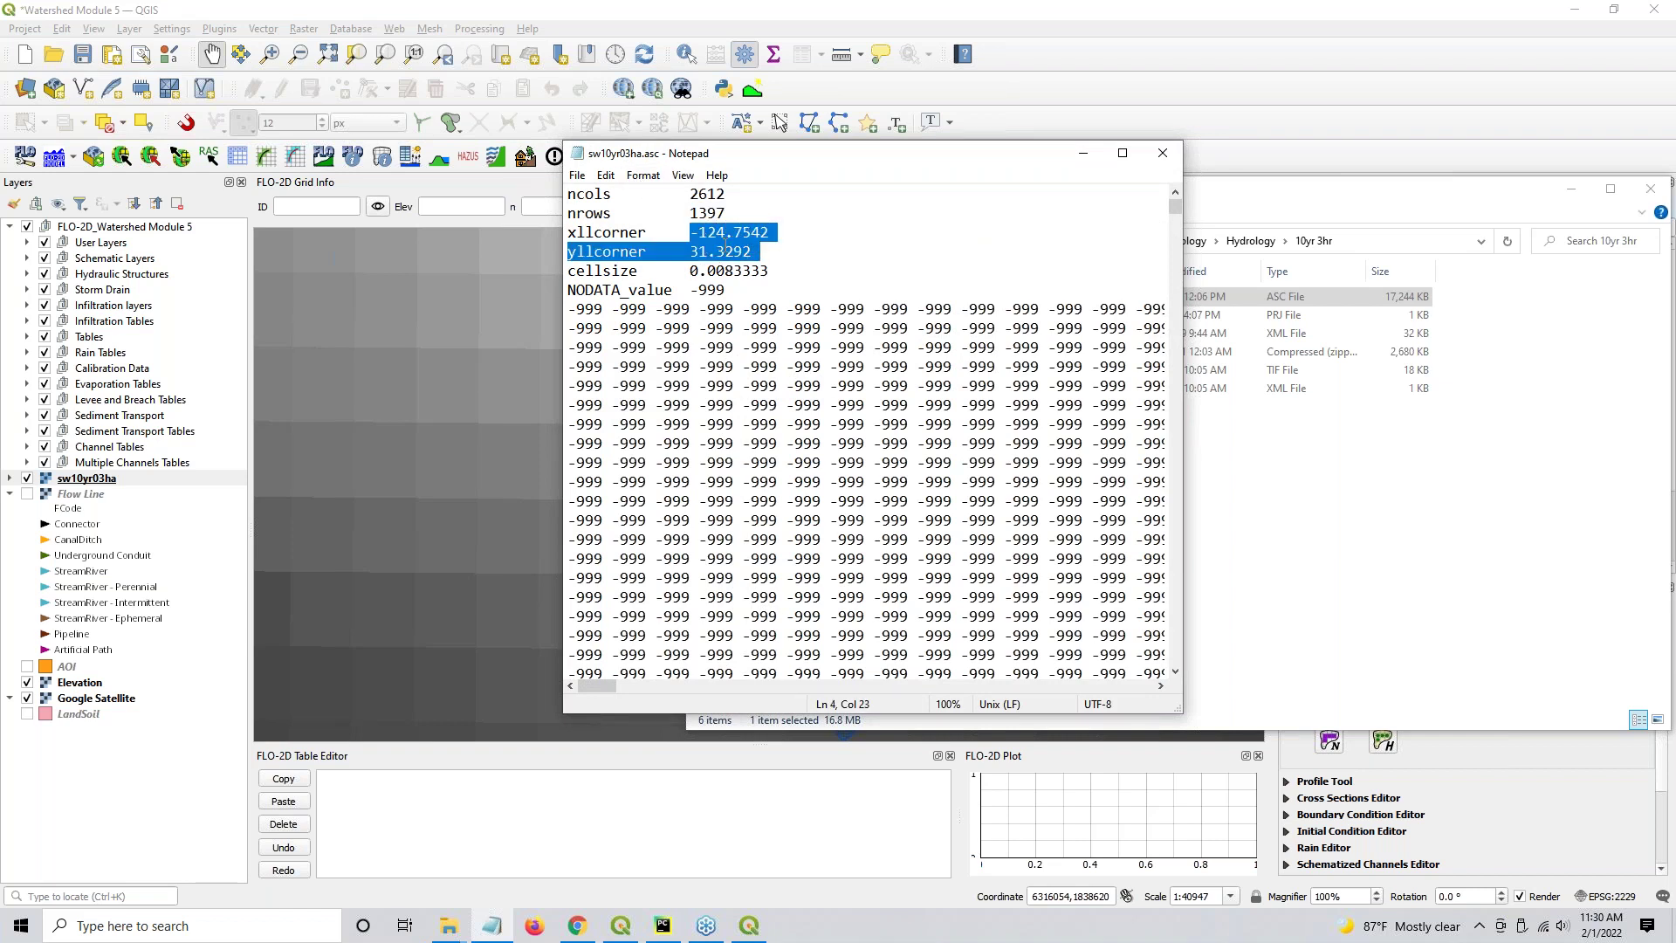
pyautogui.doubleClick(729, 271)
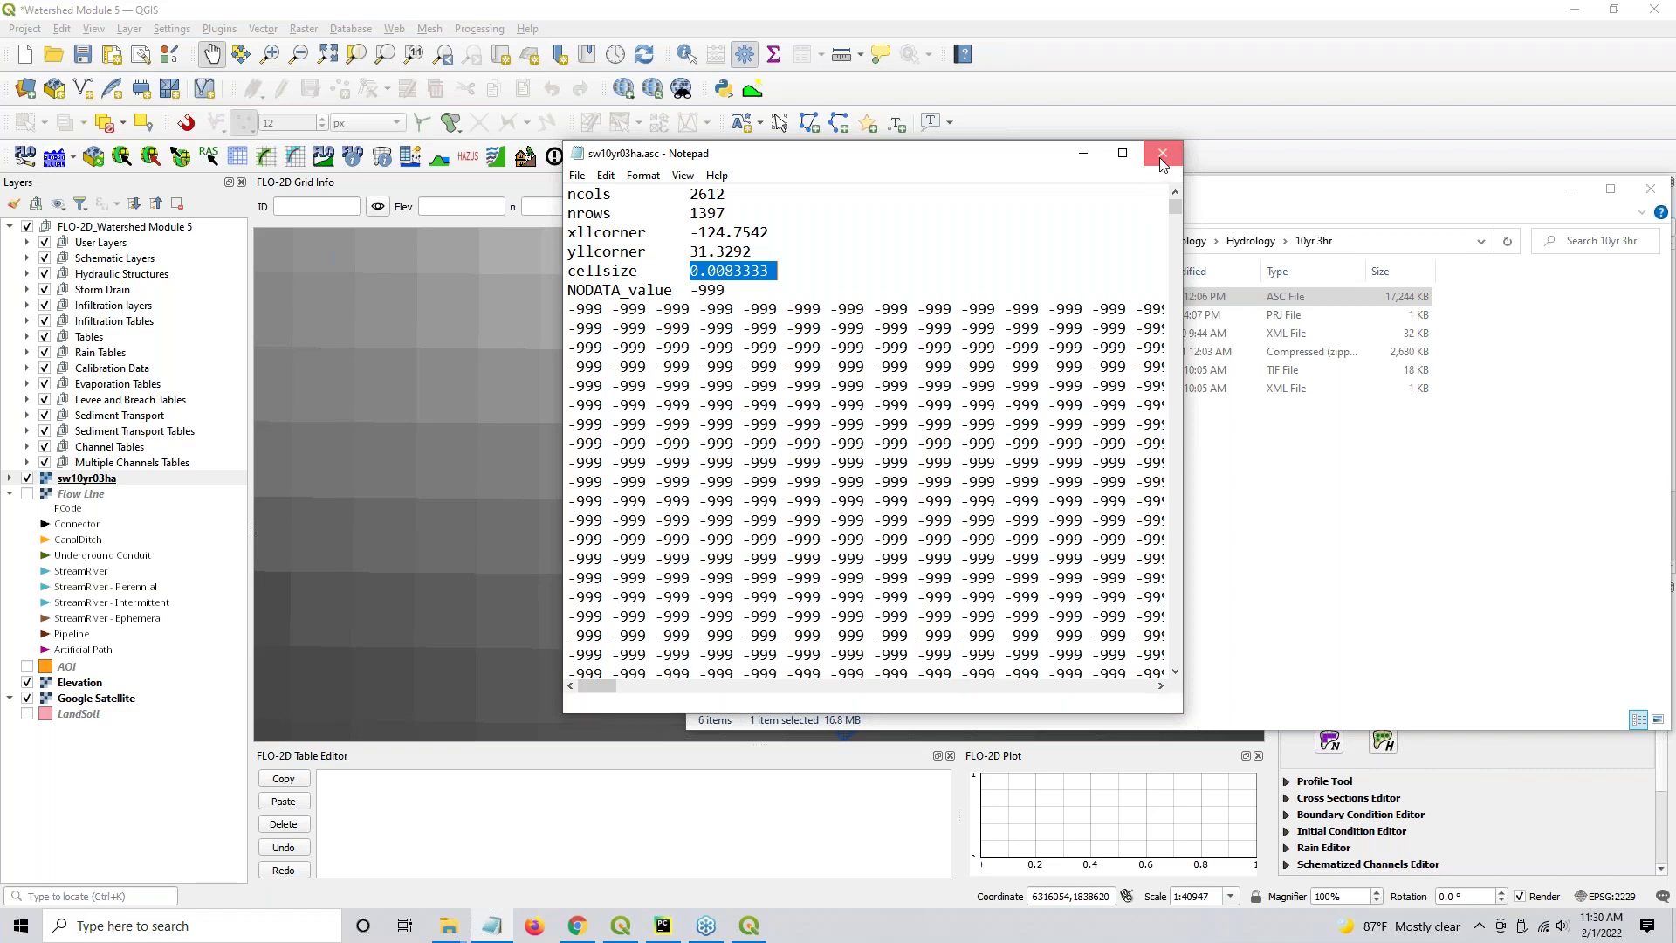
pyautogui.click(1161, 154)
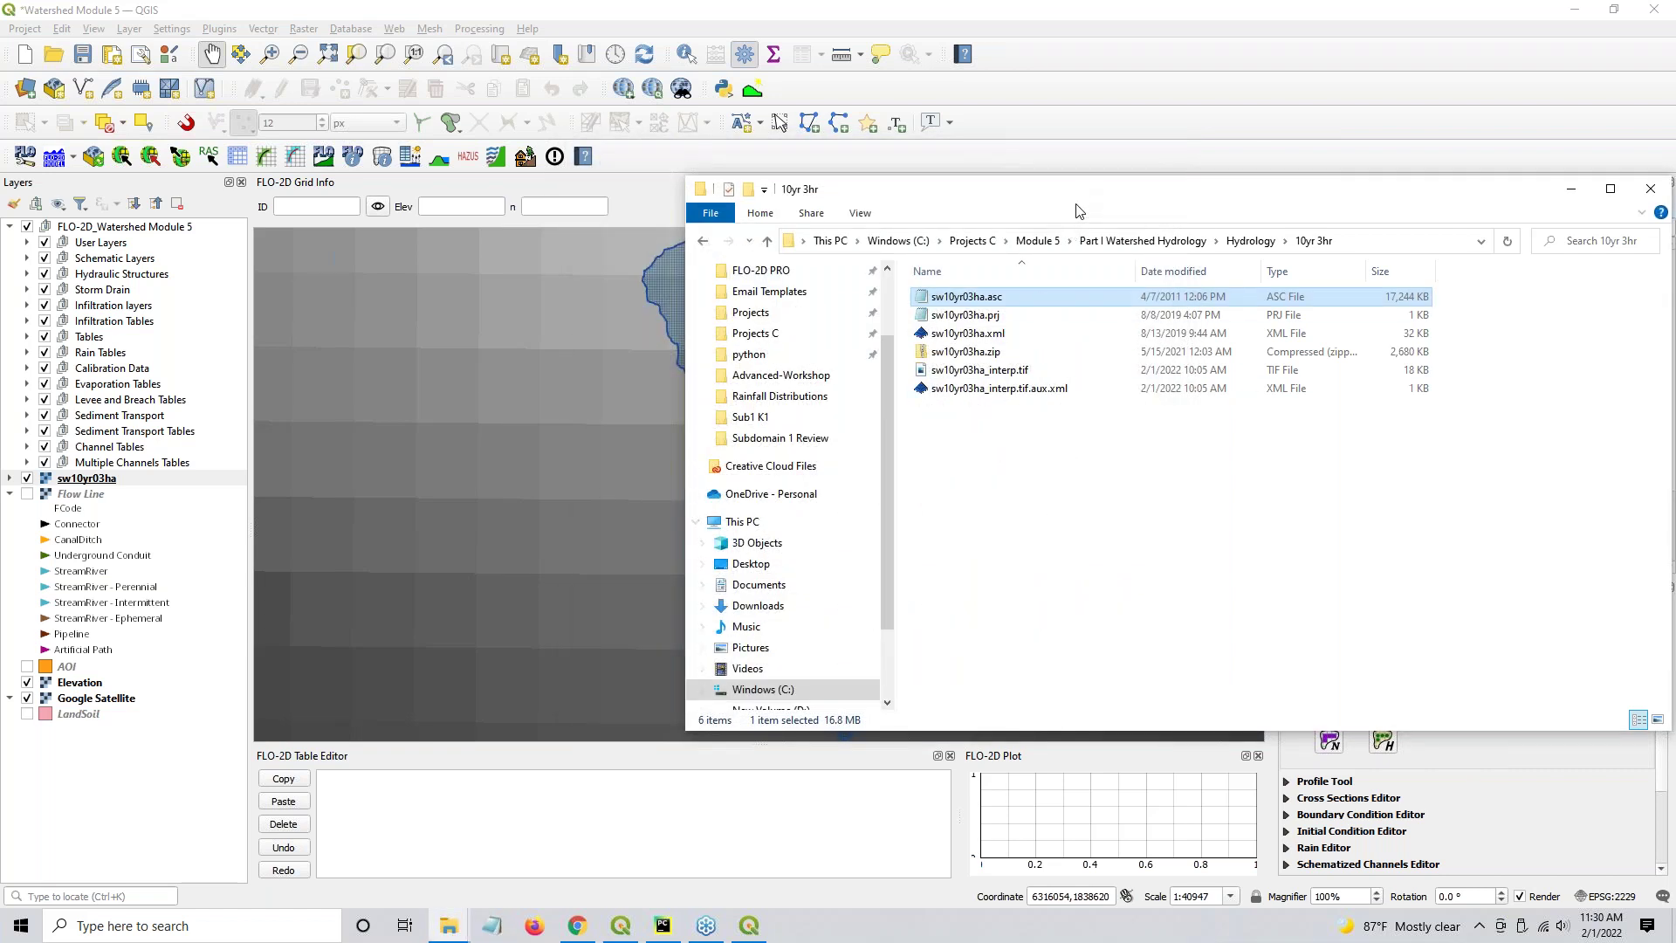
# Return to QGIS, dock the FLO-2D widgets together with the Processing Toolbox, and collapse all their groups
pyautogui.click(1571, 188)
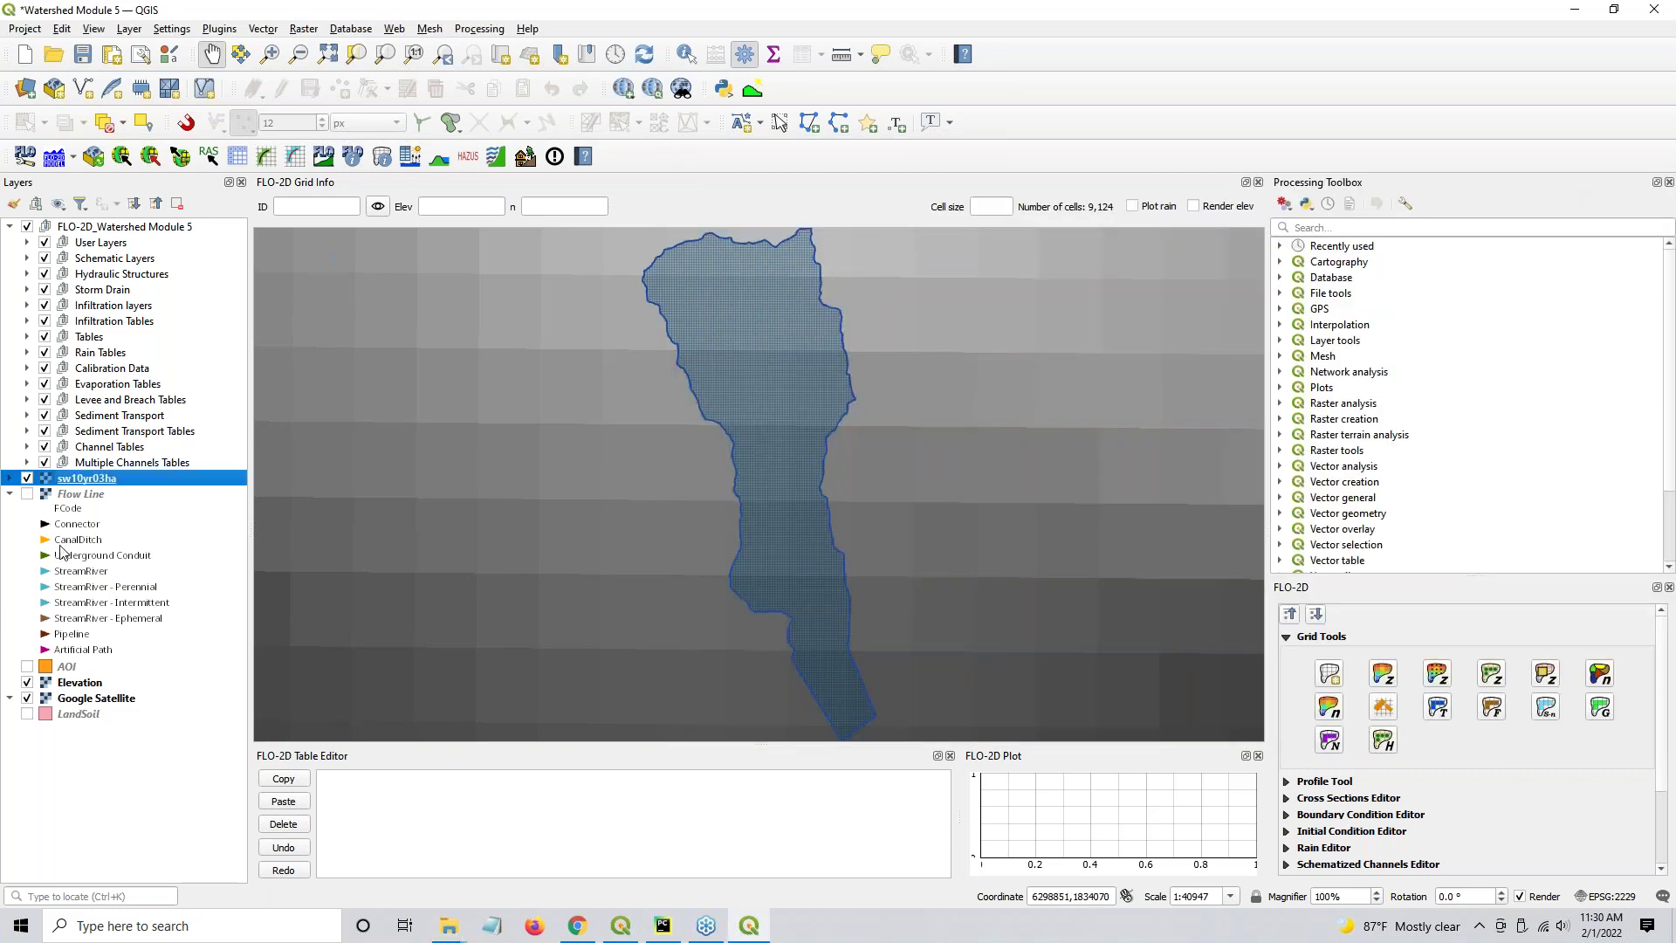
pyautogui.moveTo(1379, 587); pyautogui.dragTo(1300, 240)
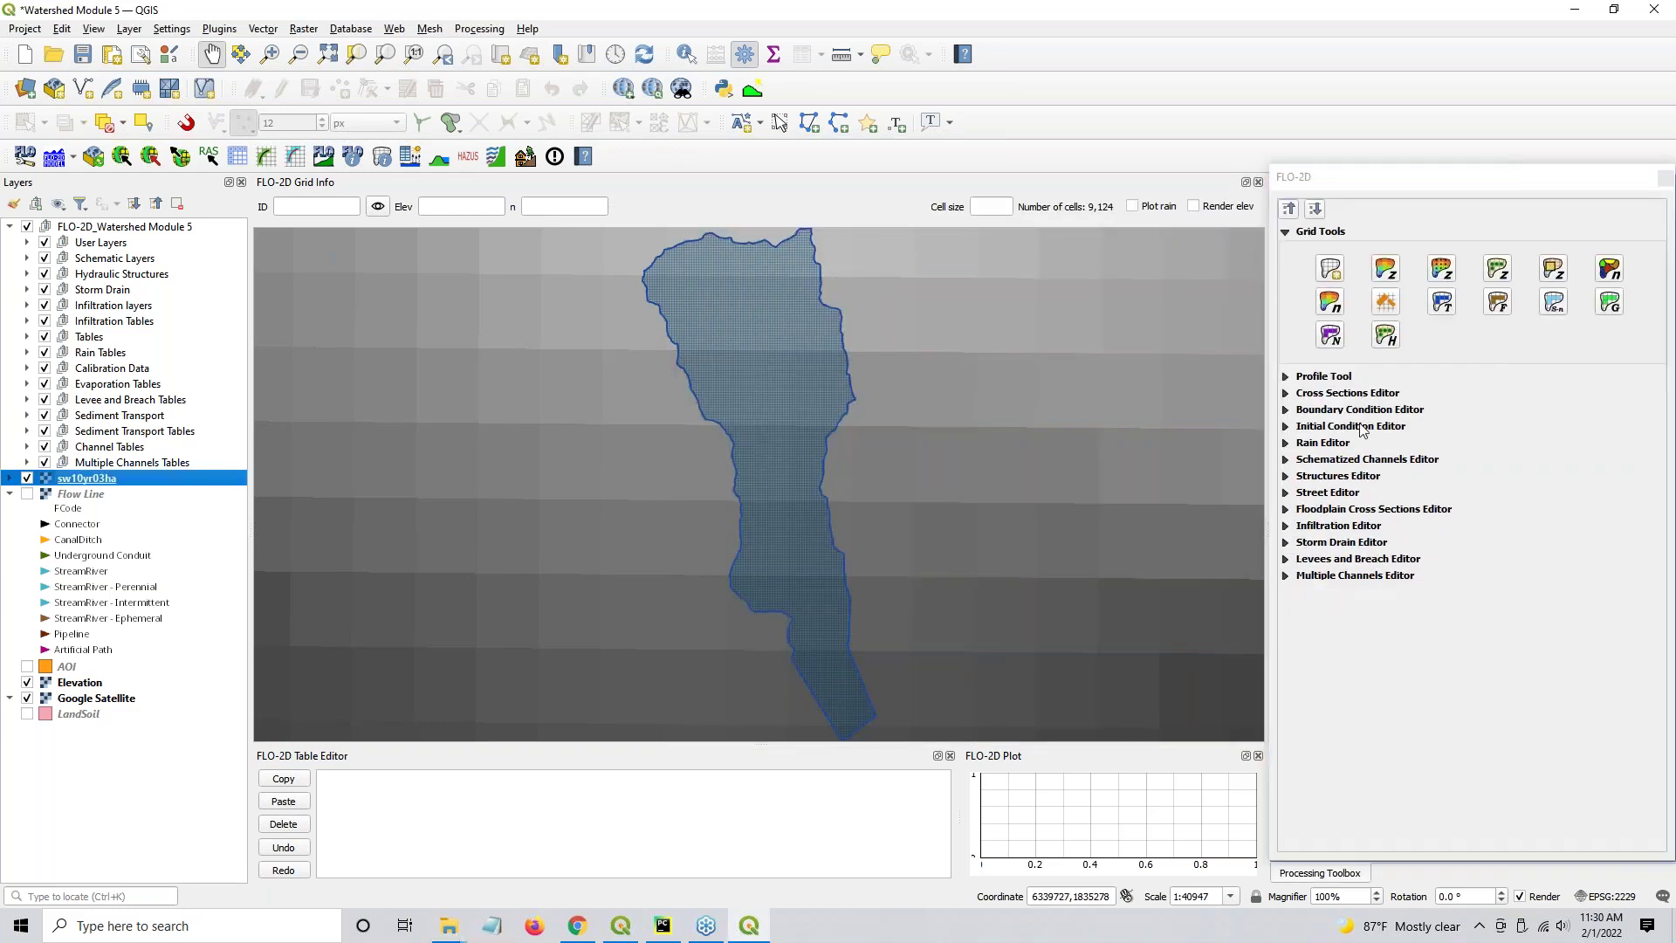
pyautogui.click(1291, 211)
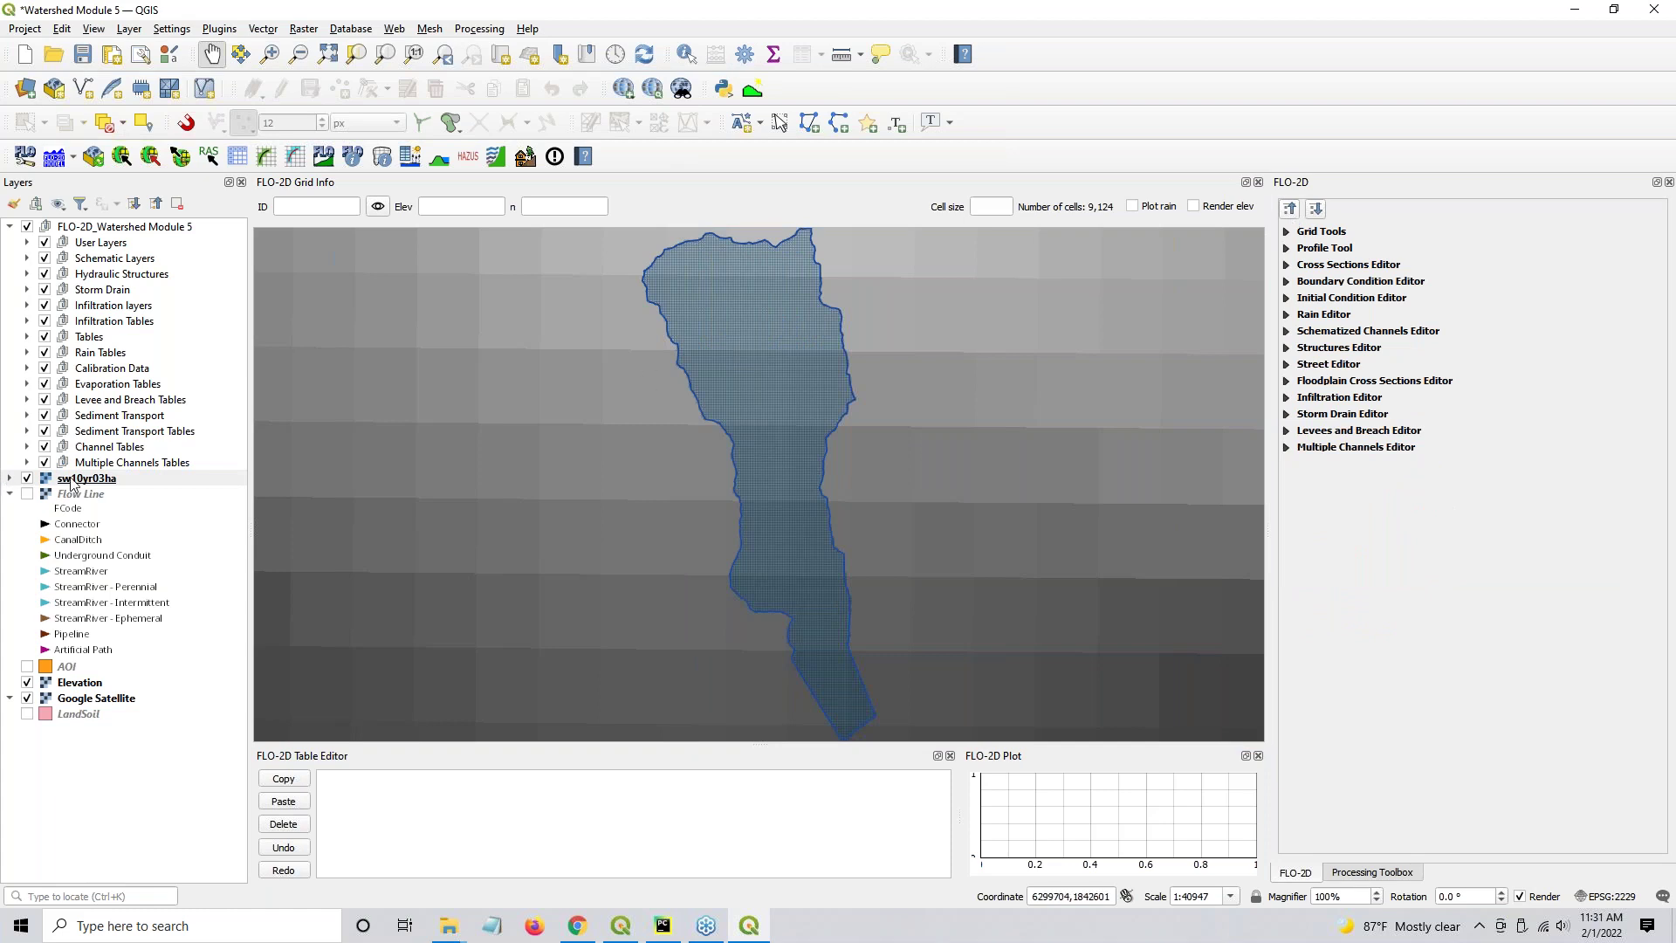
# Read the rest of Step 8 and Step 9 on sampling the rainfall raster in the Chrome tutorial, and return to QGIS
pyautogui.click(573, 929)
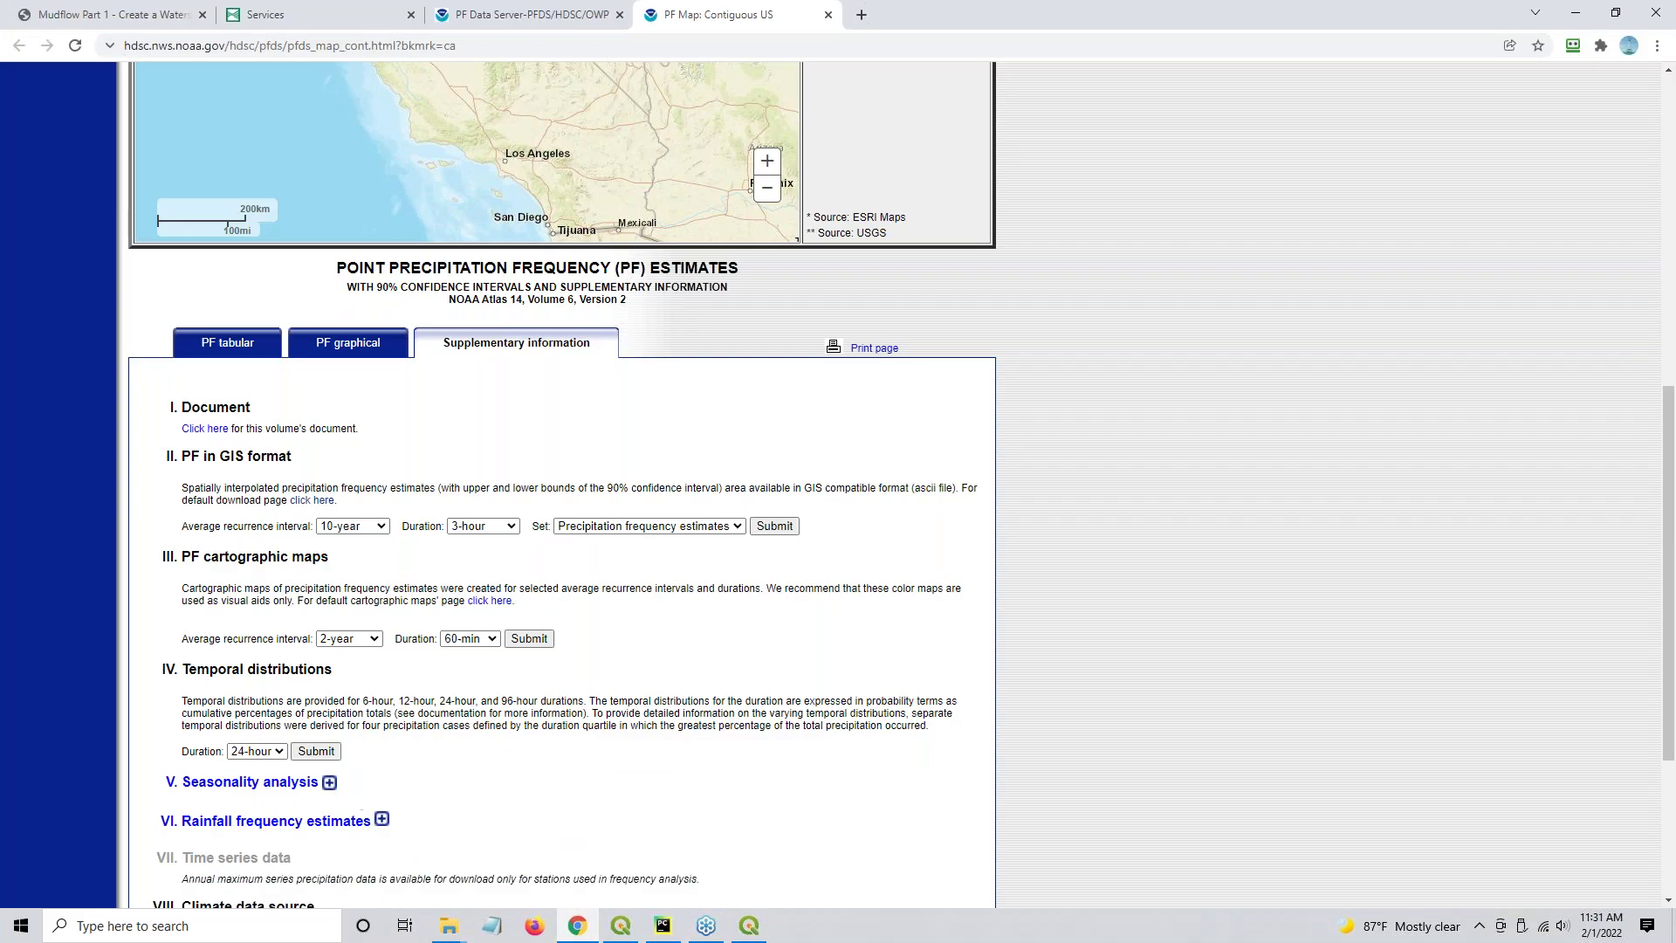
pyautogui.click(77, 15)
pyautogui.scroll(-10, 590, 444)
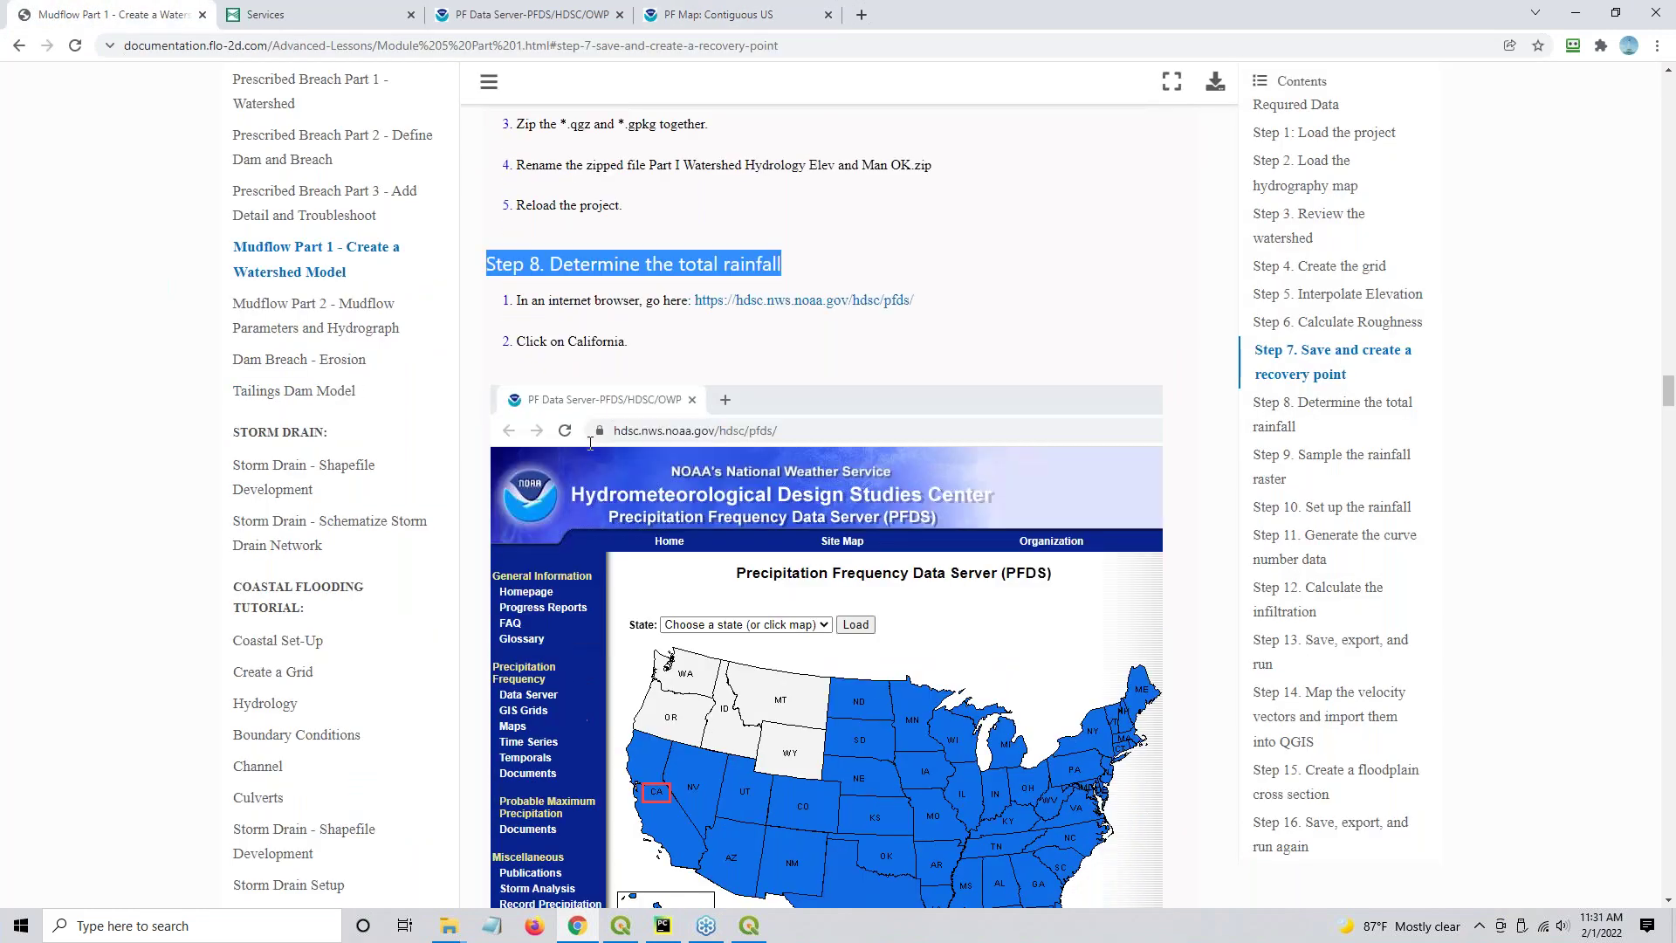
pyautogui.scroll(-6, 793, 679)
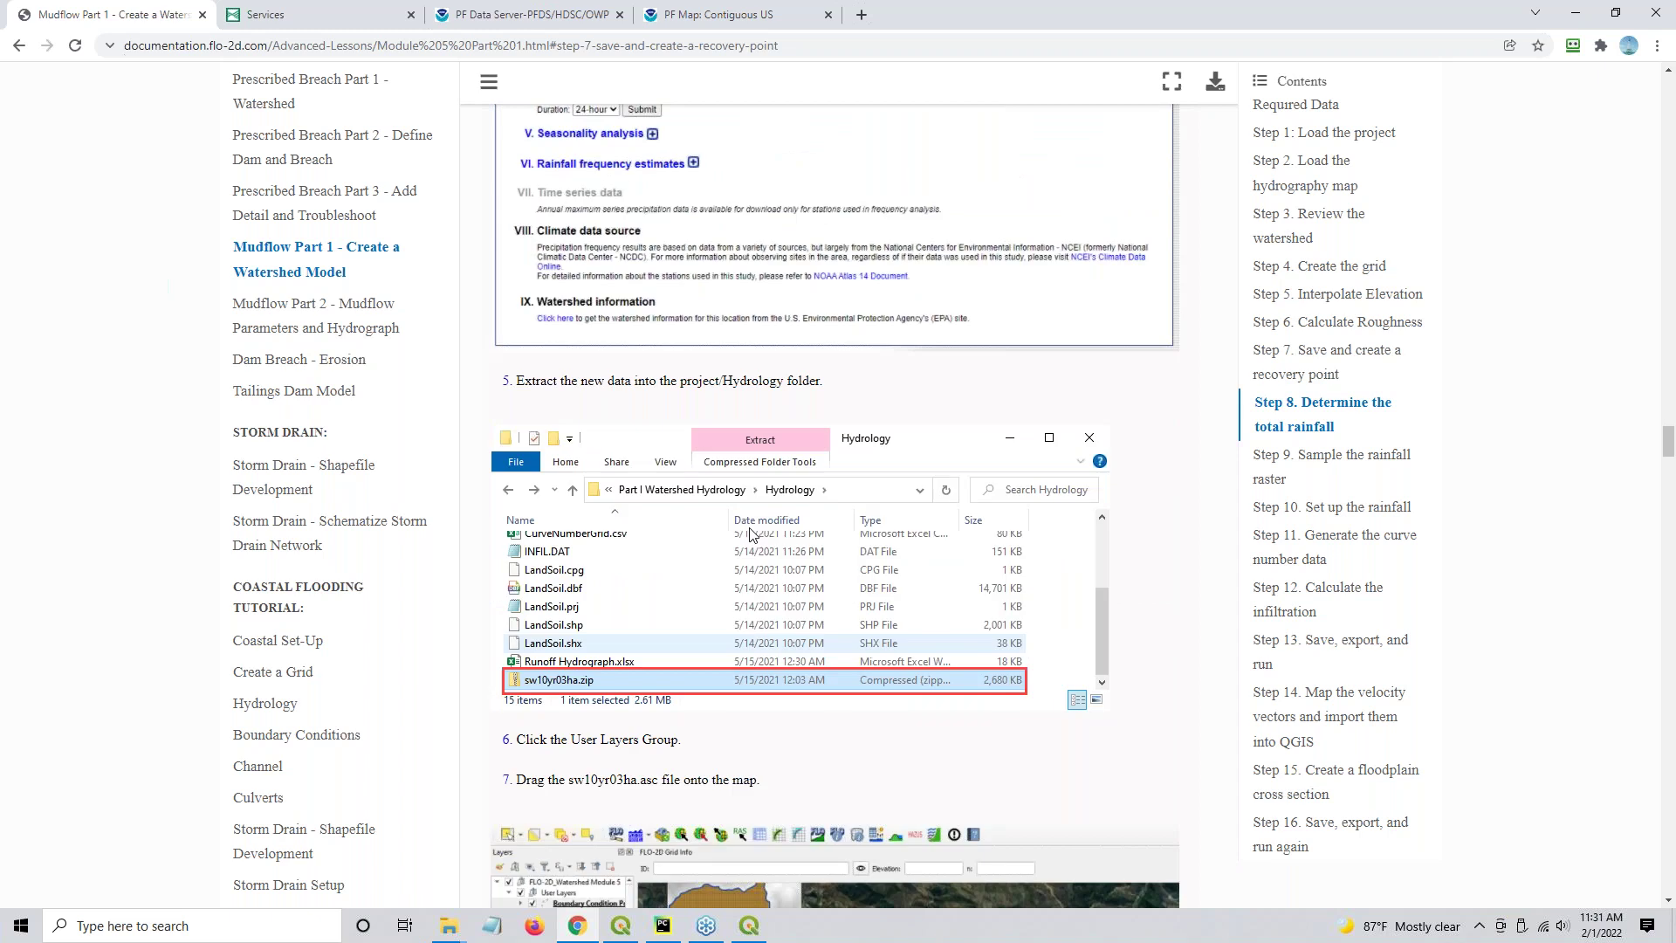
pyautogui.scroll(-4, 751, 534)
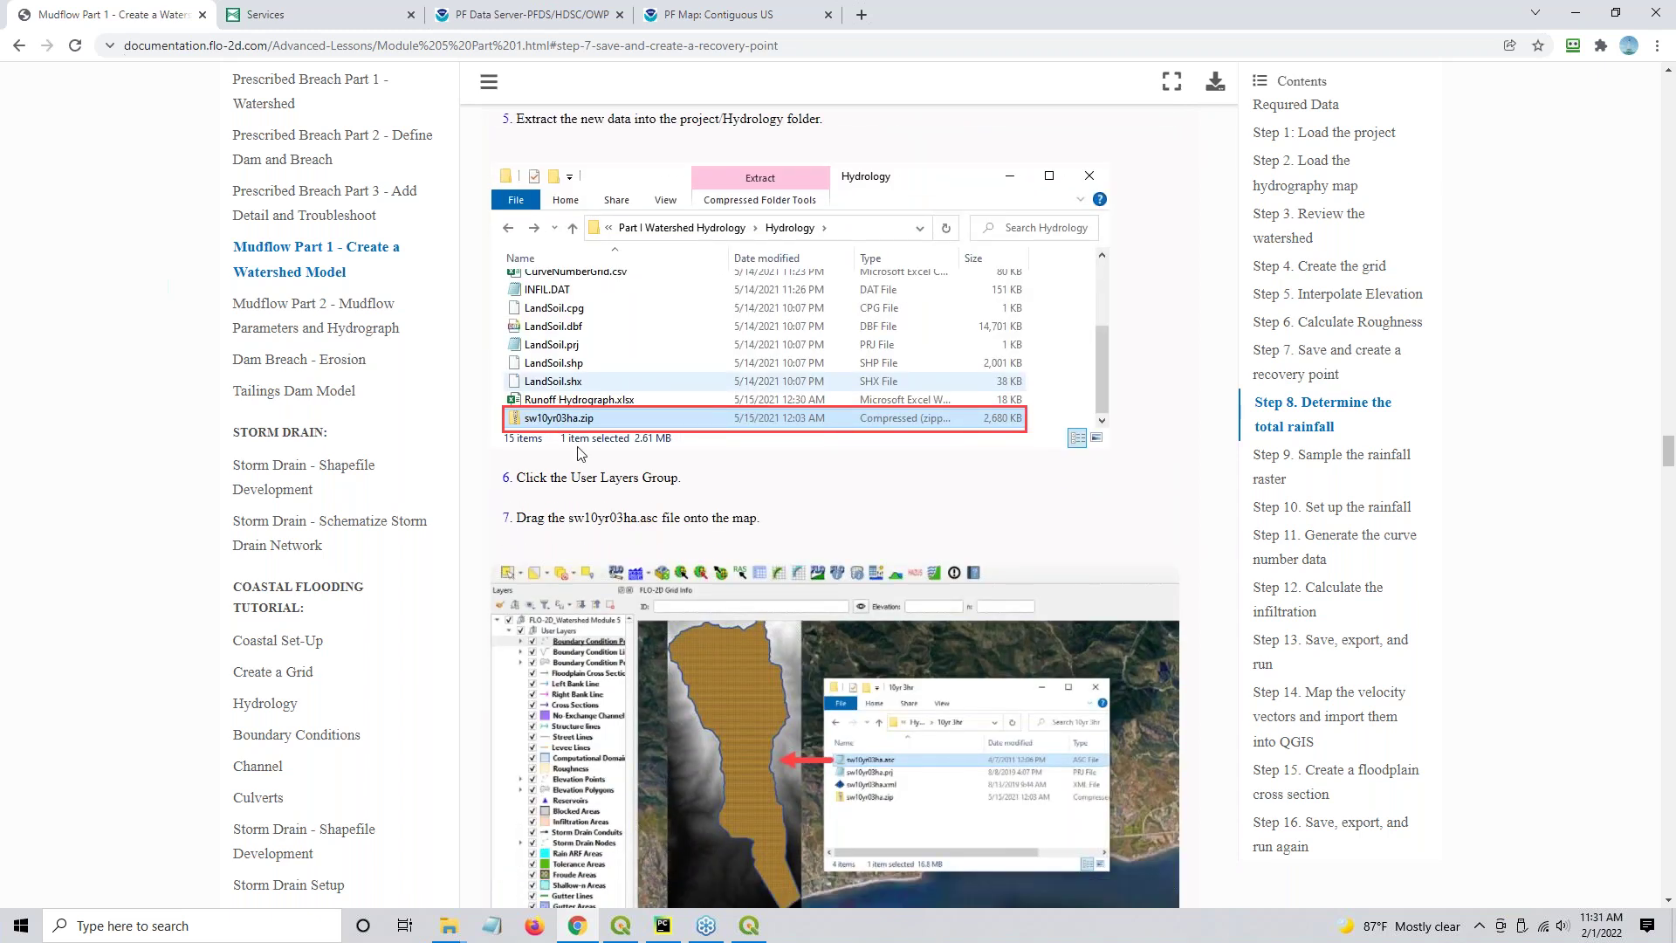
pyautogui.scroll(-4, 689, 518)
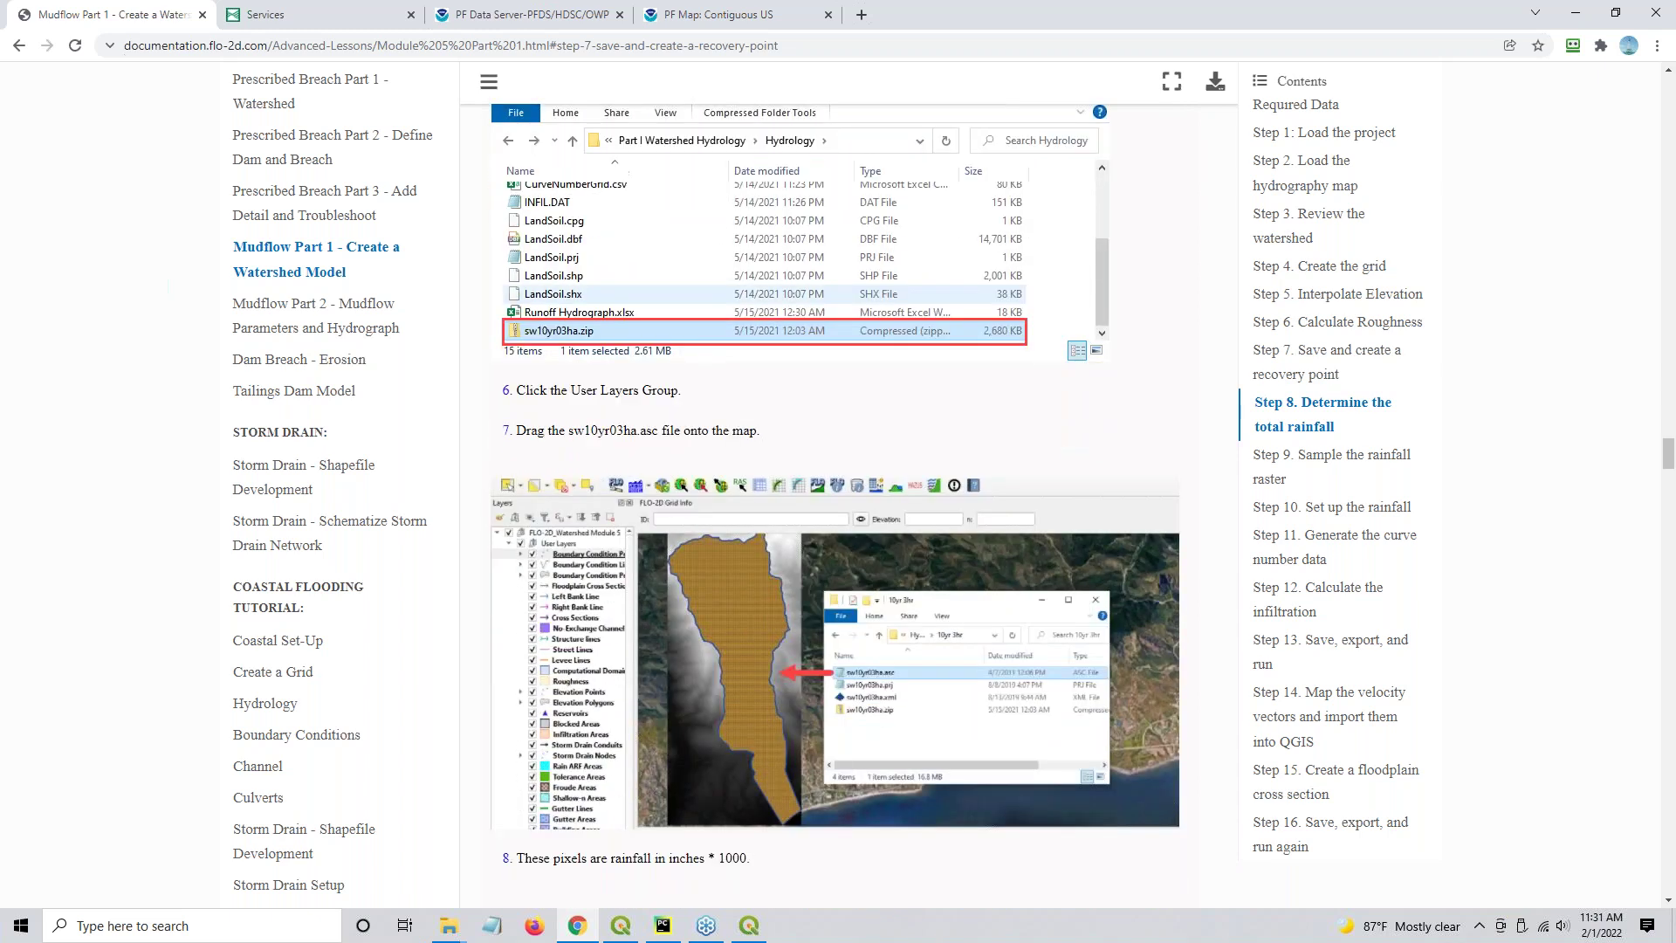
pyautogui.scroll(-2, 690, 576)
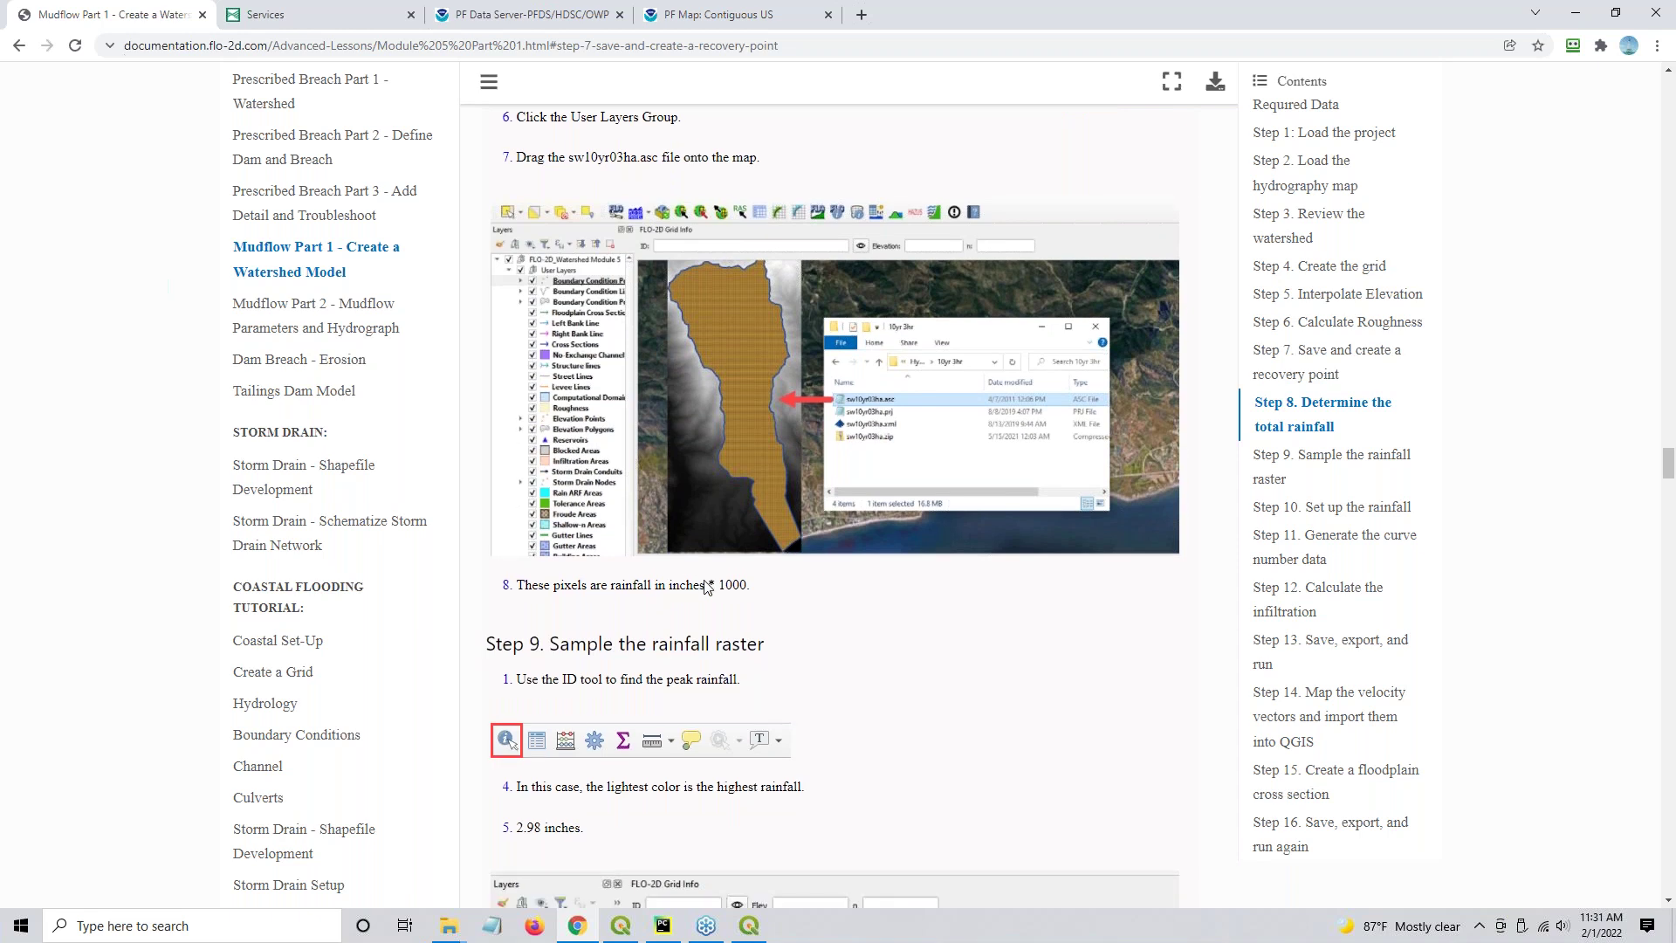
pyautogui.tripleClick(650, 482)
pyautogui.scroll(-4, 765, 503)
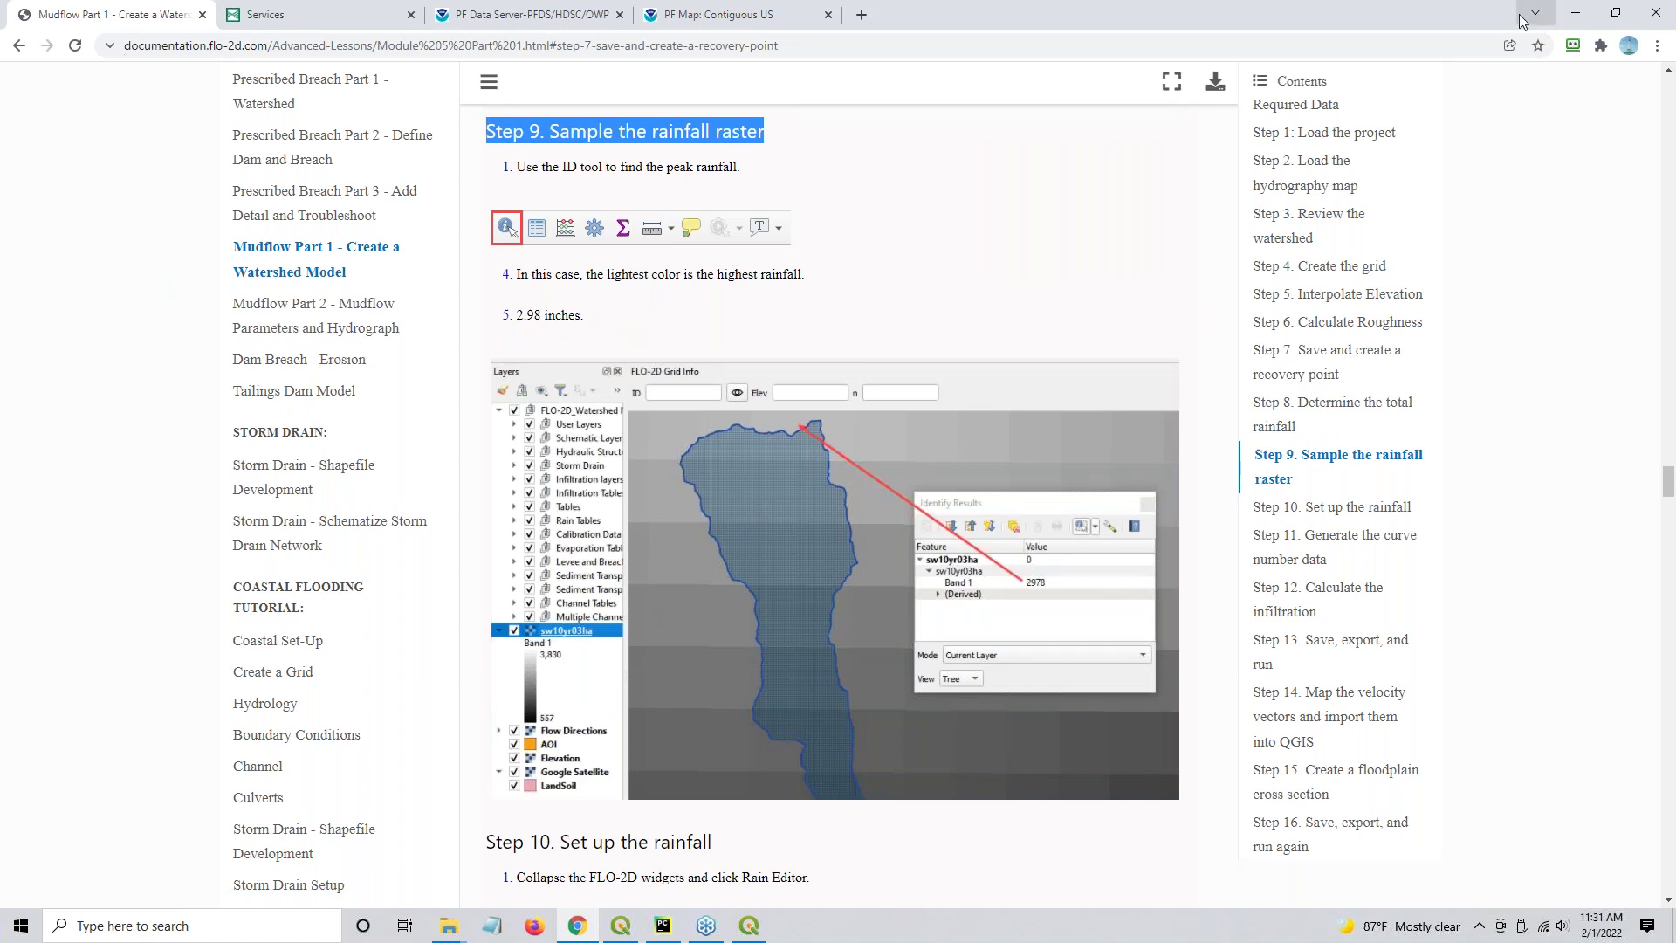
pyautogui.click(1575, 13)
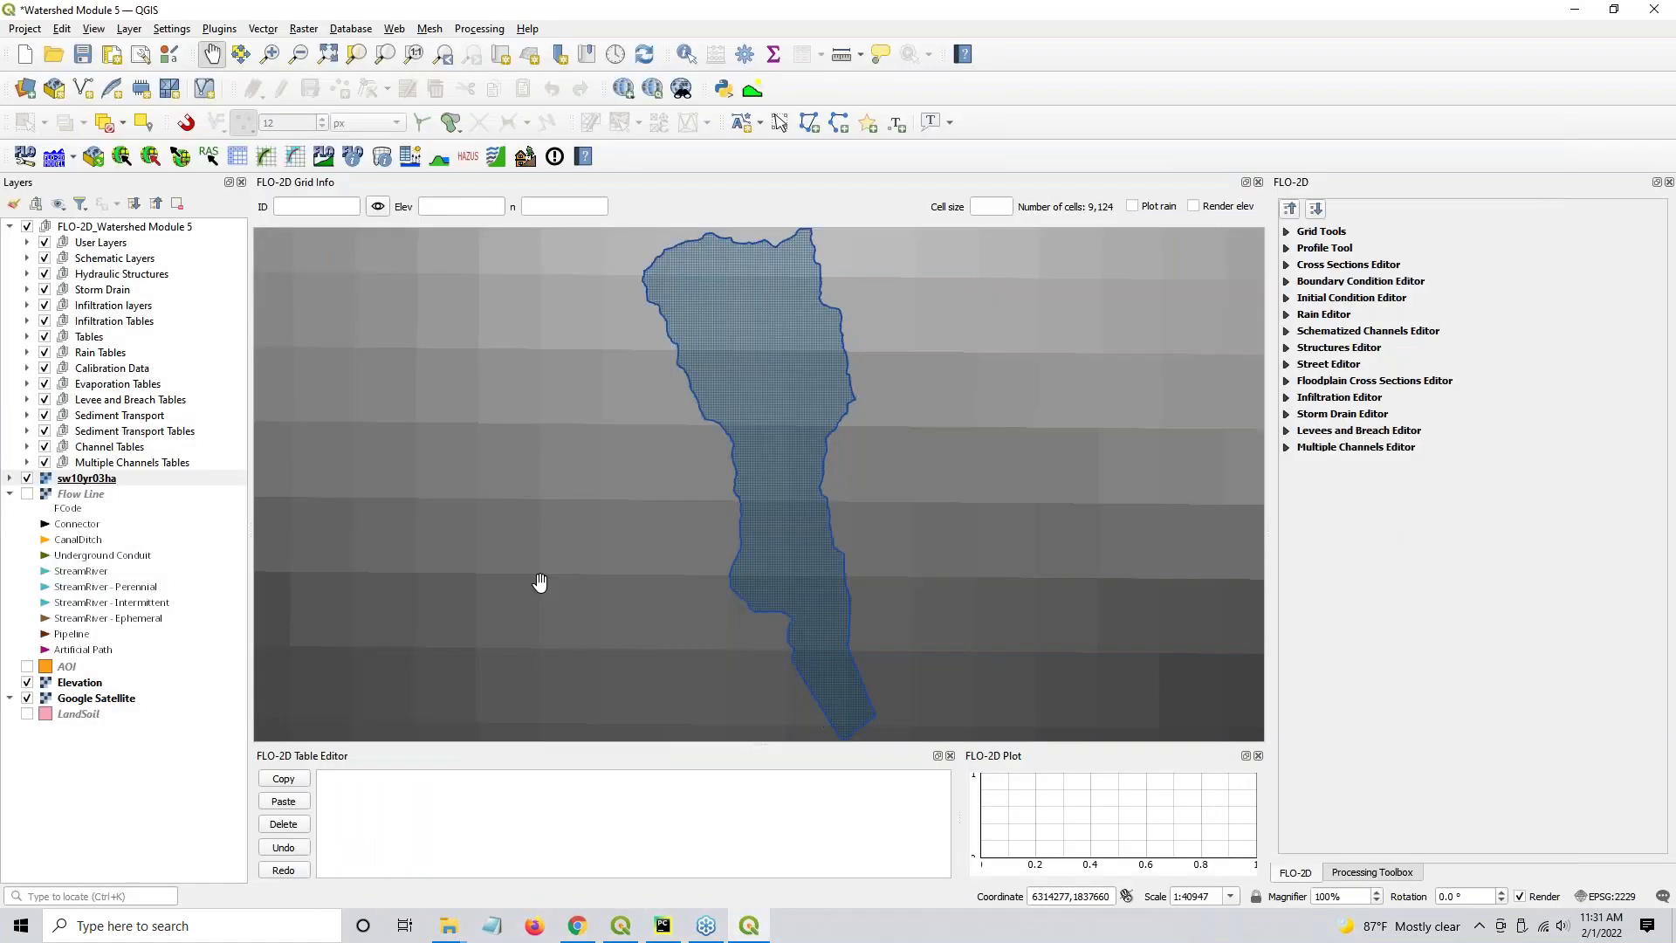
# Expand the legend of the sw10yr03ha raster and view the layer's full extent on the map
pyautogui.click(98, 478)
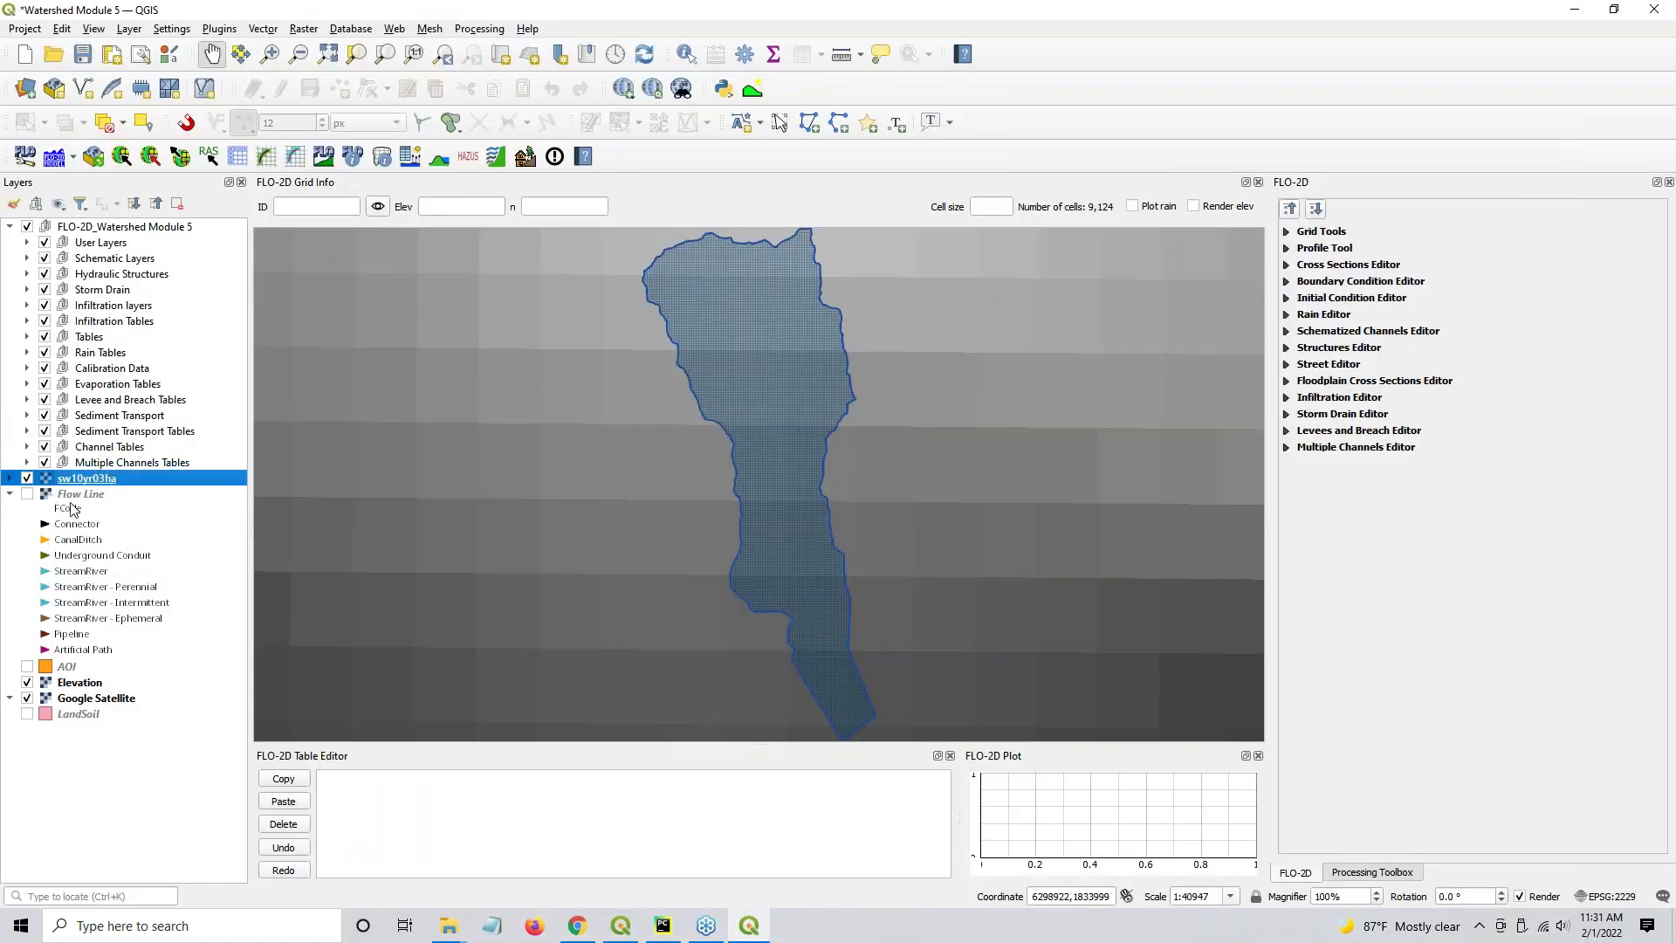
pyautogui.click(10, 478)
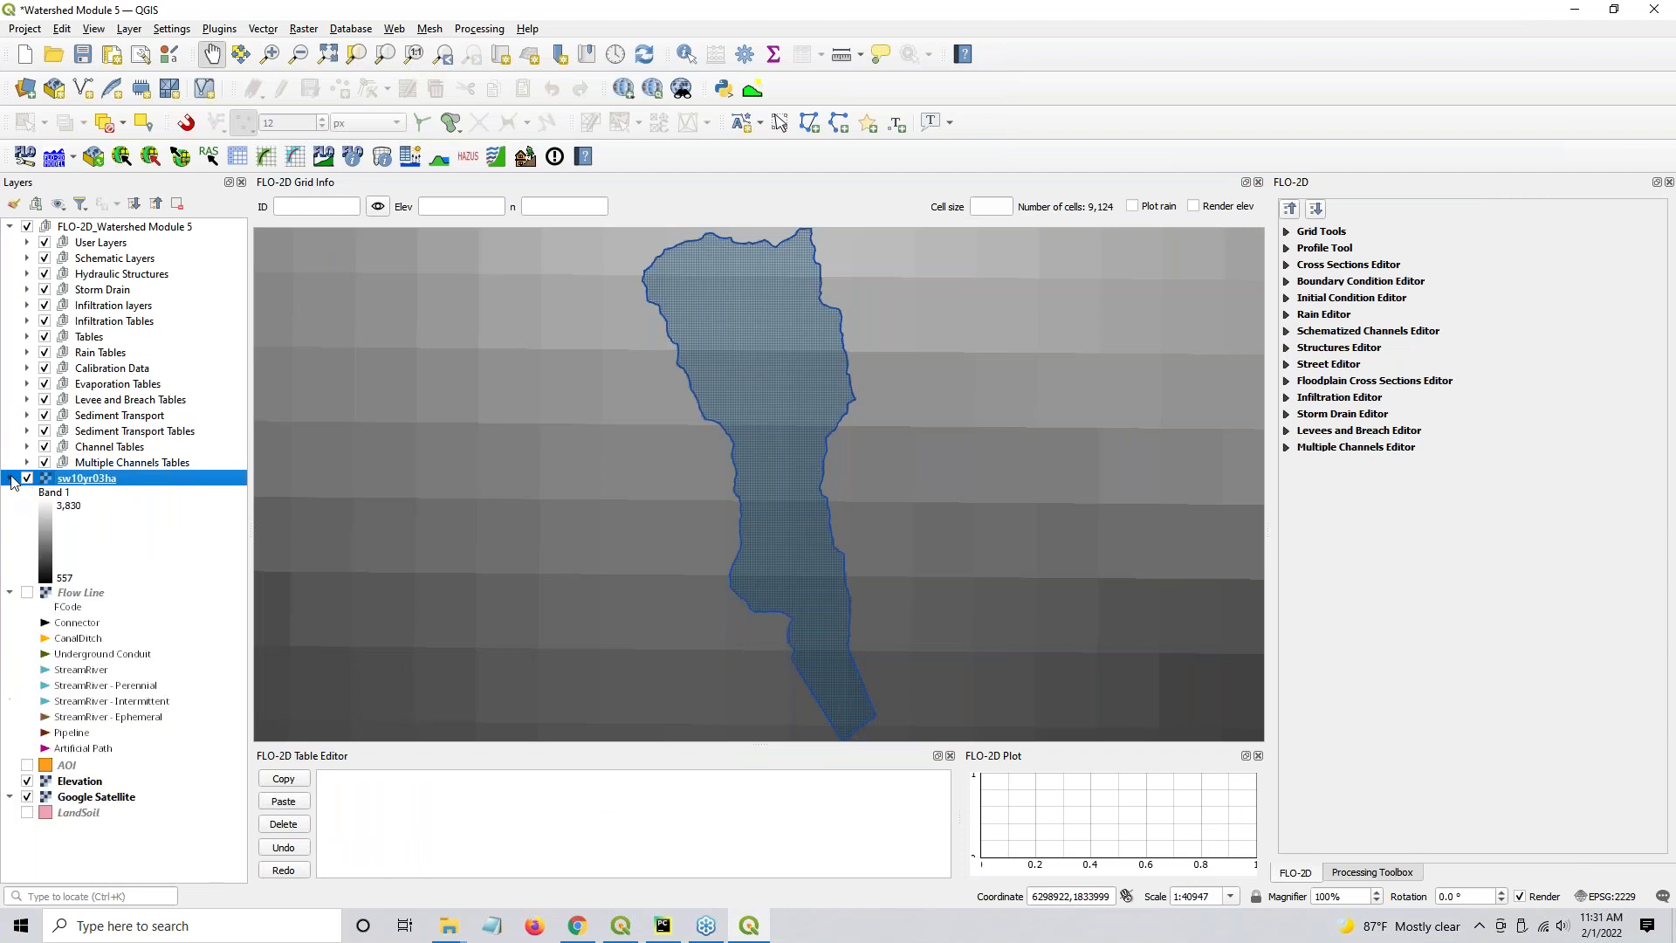
pyautogui.rightClick(90, 479)
pyautogui.click(144, 490)
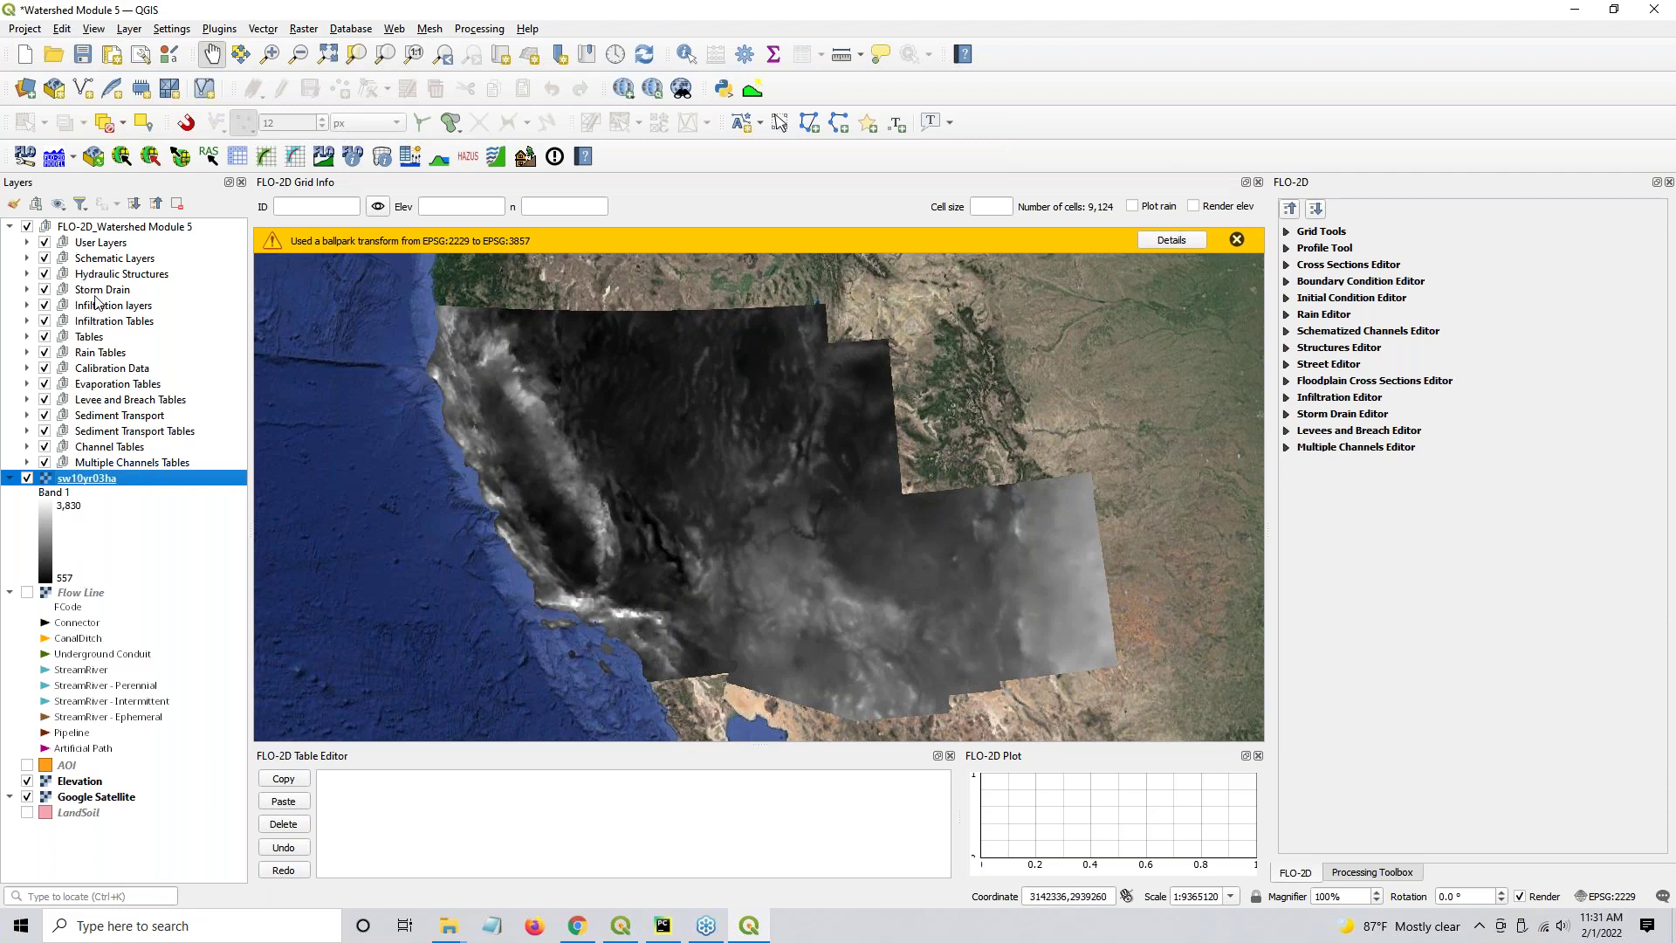
# Zoom the map back to the Computational Domain layer and leave the User Layers group collapsed
pyautogui.click(28, 242)
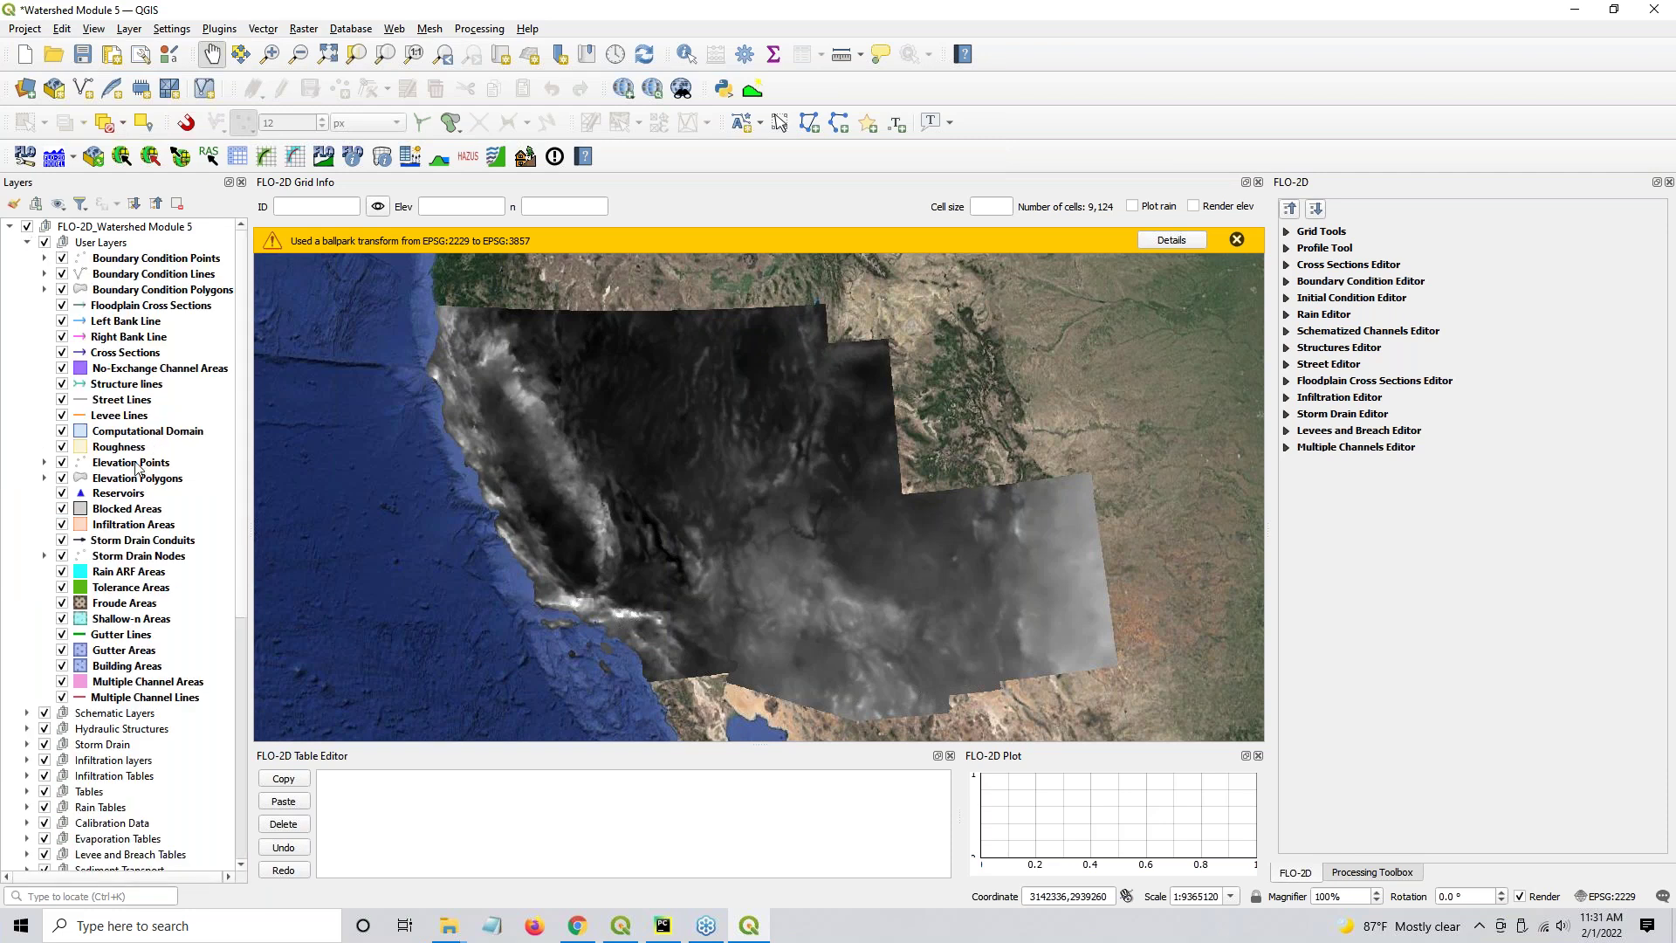
pyautogui.click(130, 431)
pyautogui.click(385, 54)
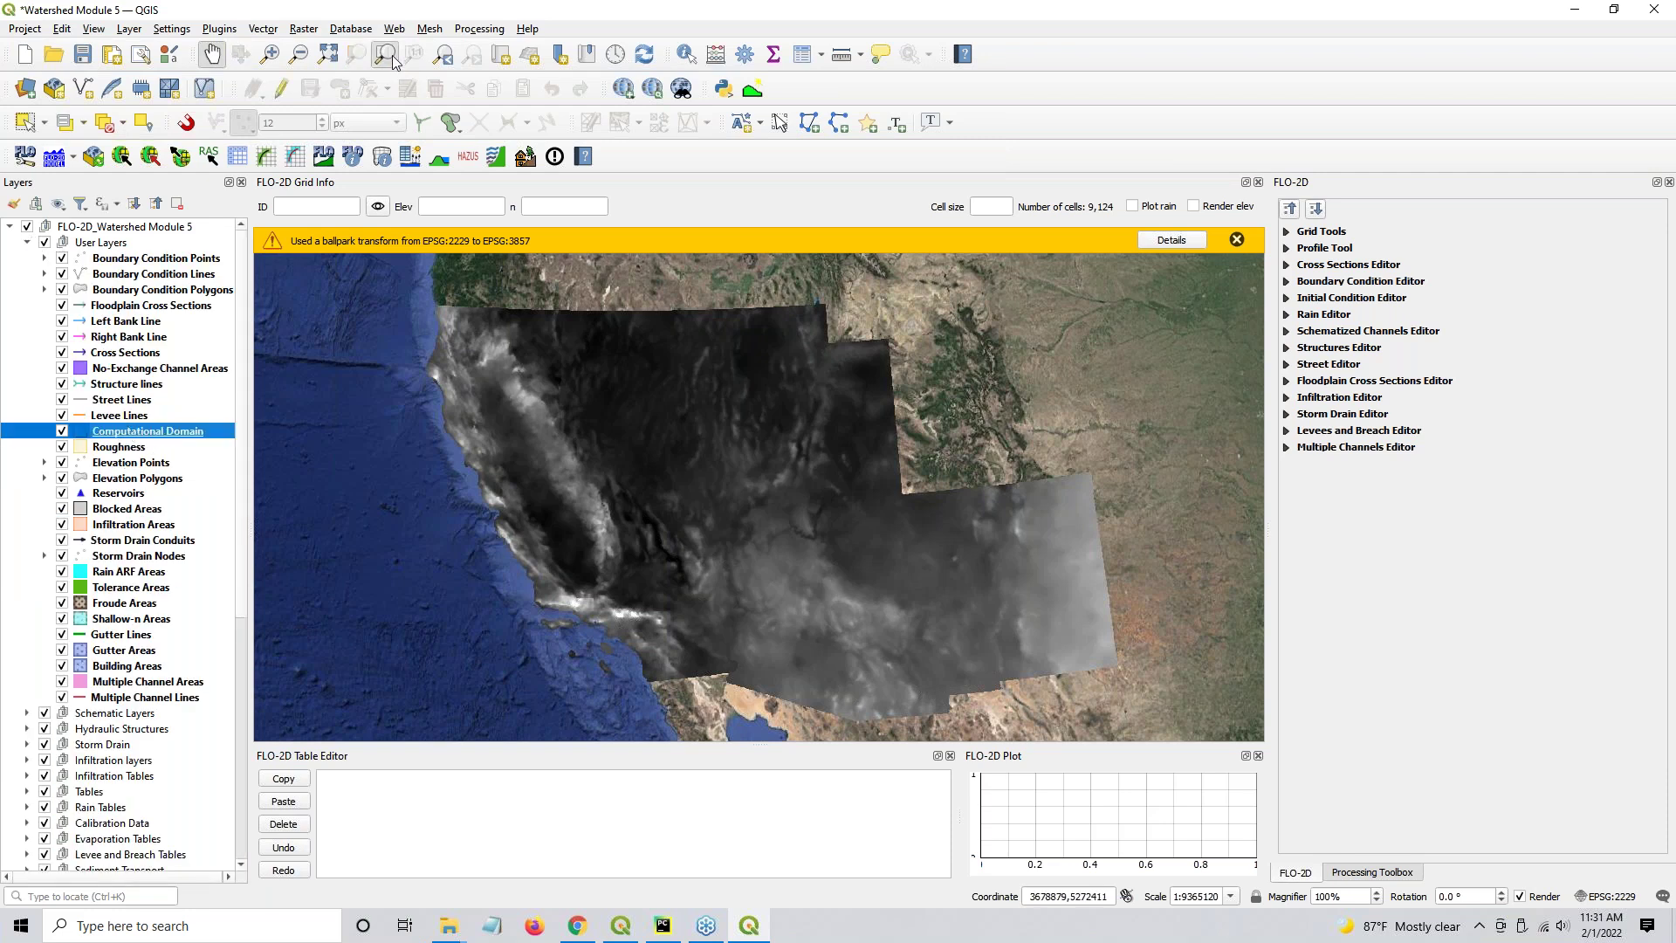
pyautogui.click(27, 244)
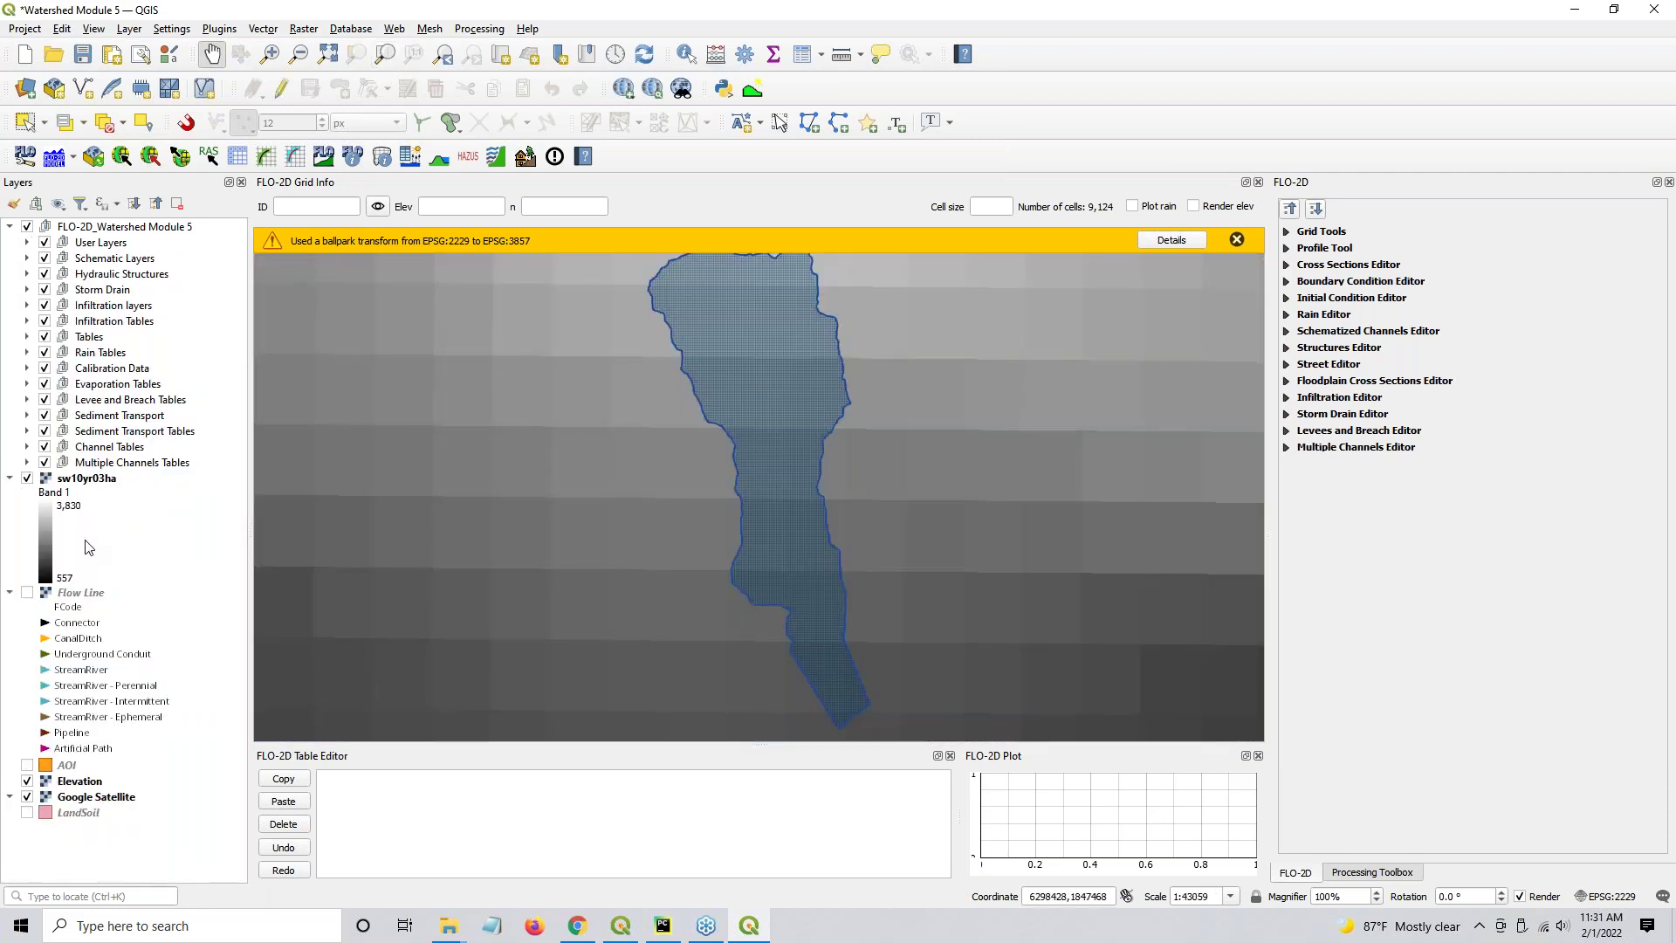
# Dismiss the transform warning and identify the sw10yr03ha raster values near the watershed's upper end and at its southern outlet
pyautogui.click(88, 480)
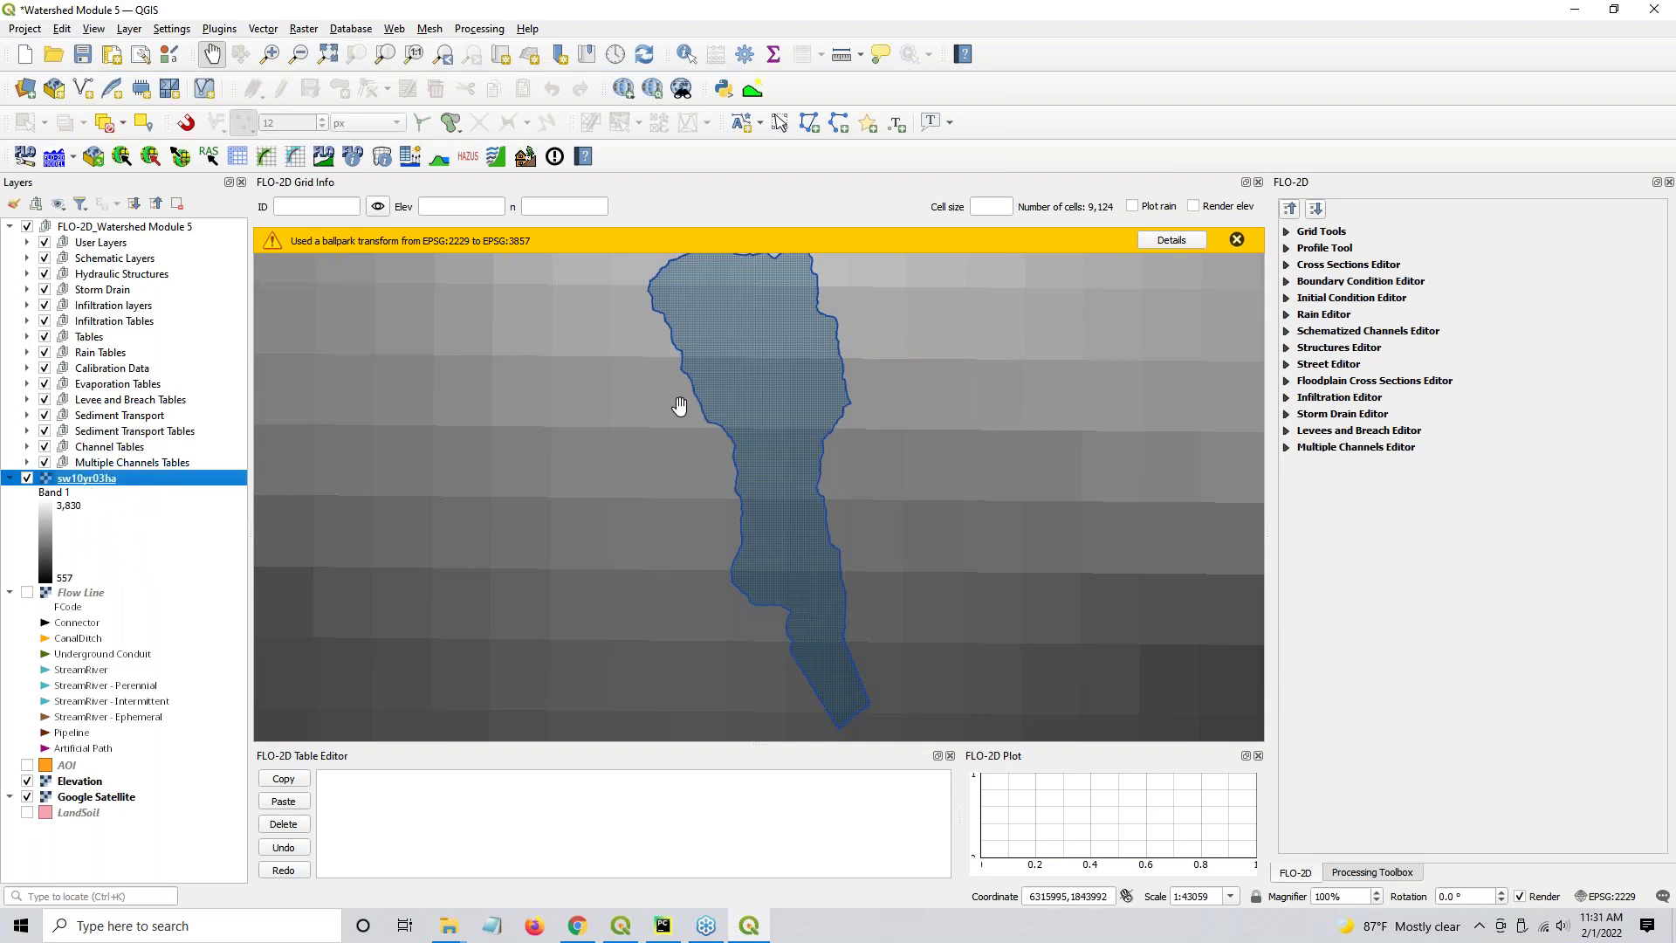
pyautogui.click(1238, 240)
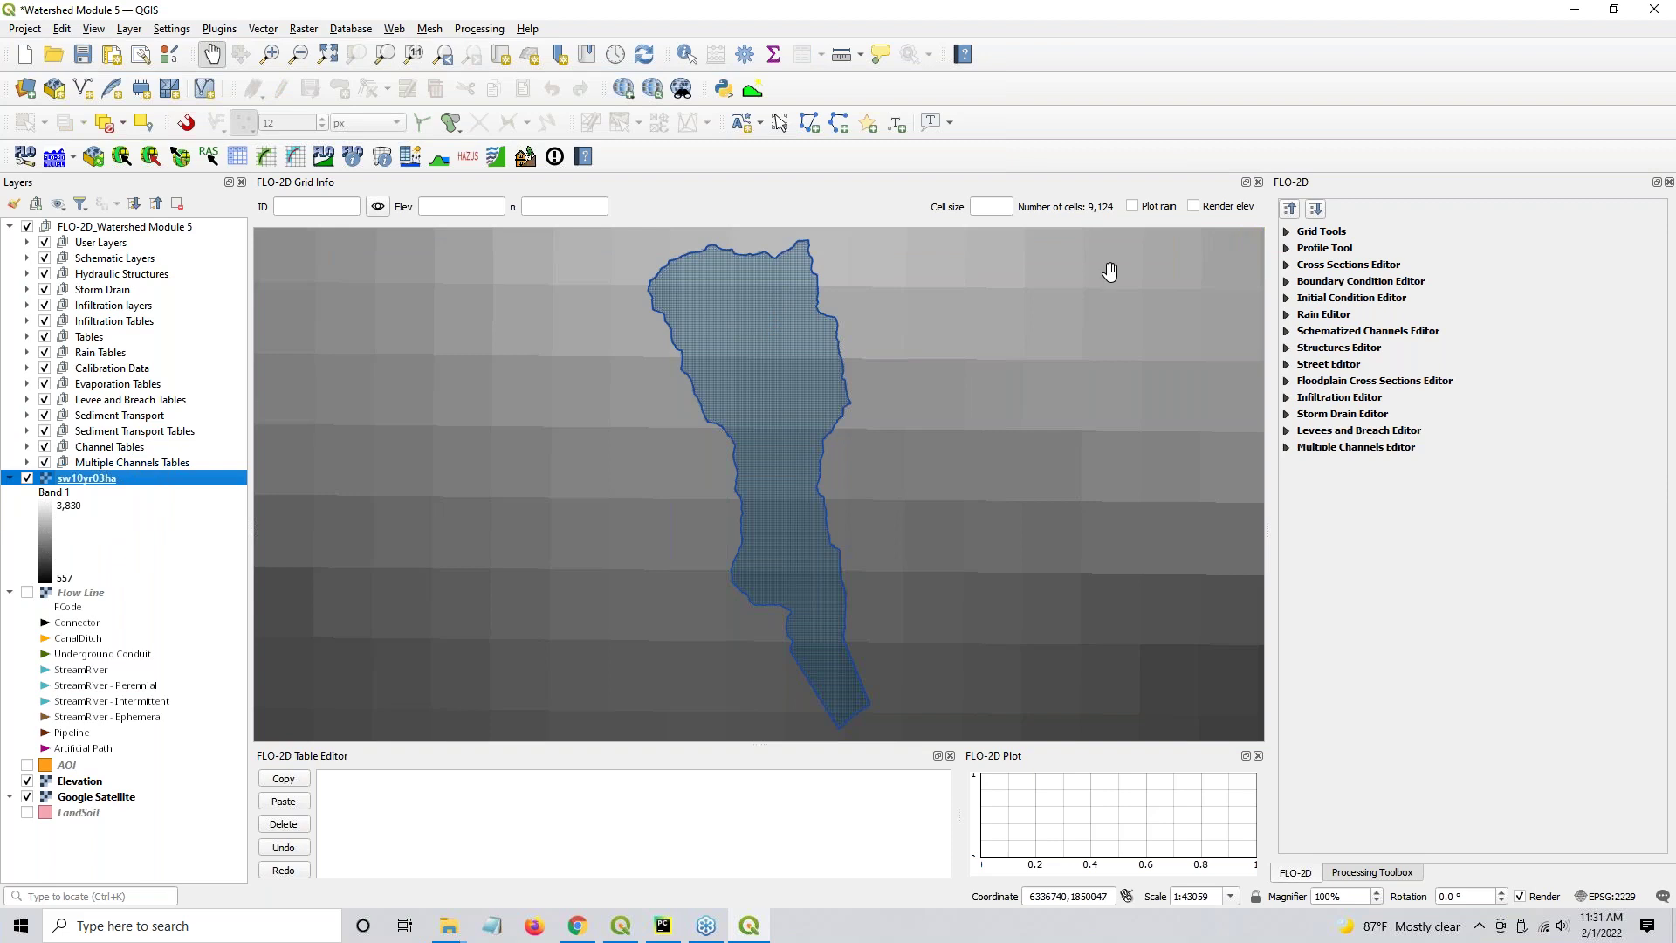
pyautogui.click(686, 55)
pyautogui.click(746, 279)
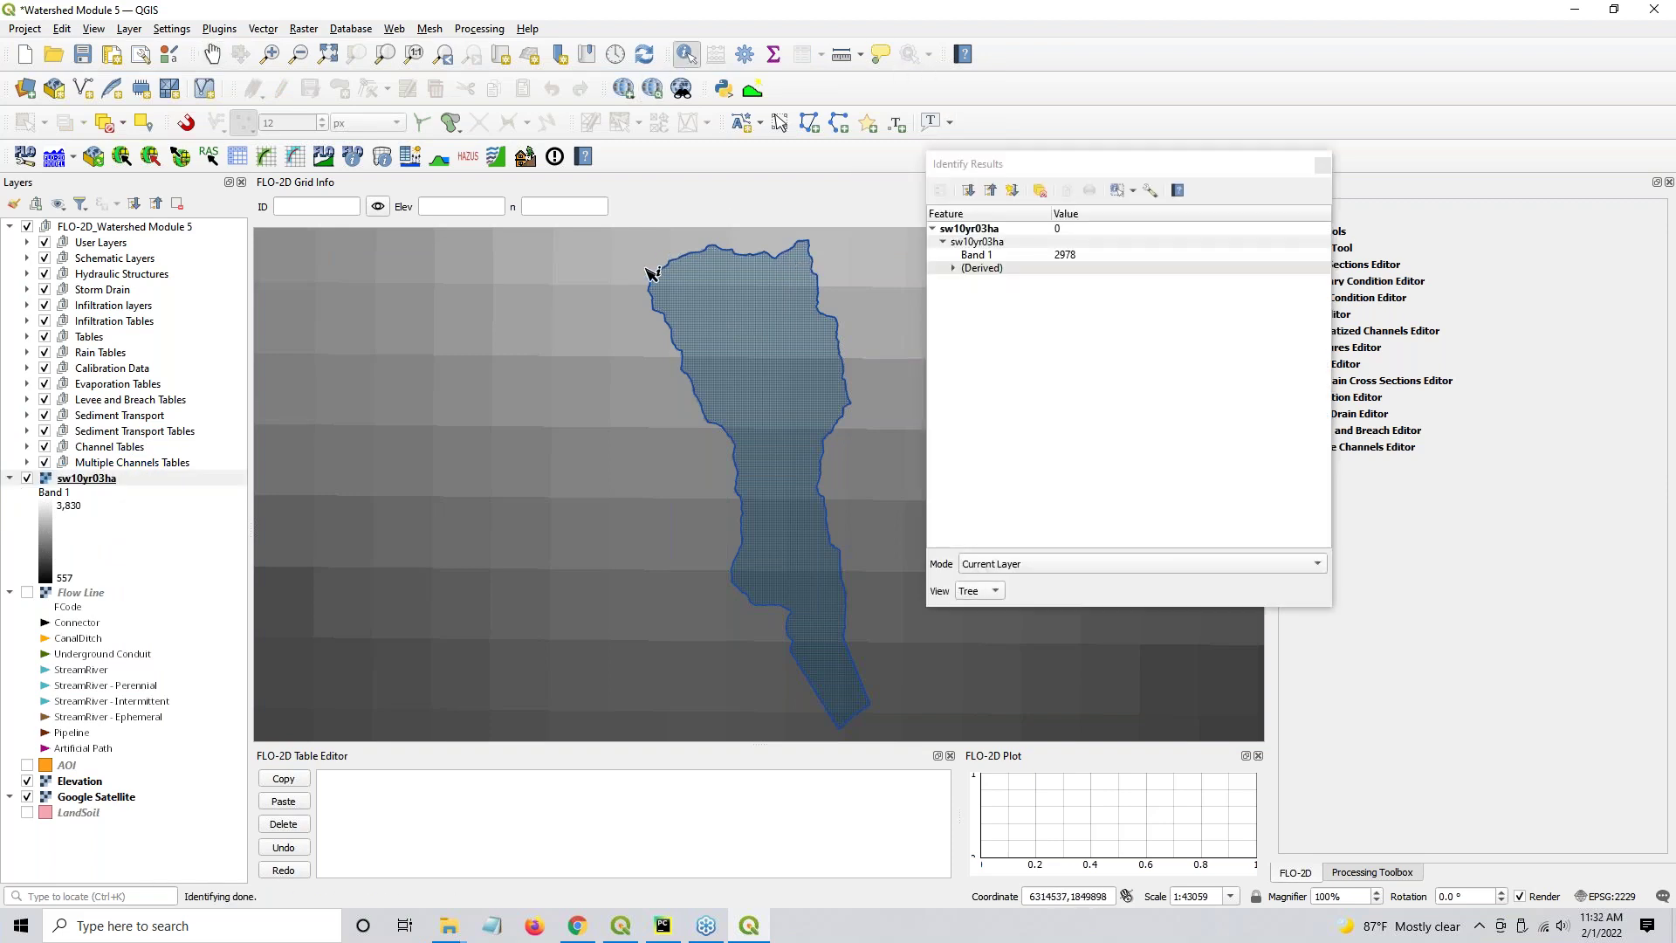
pyautogui.click(1066, 256)
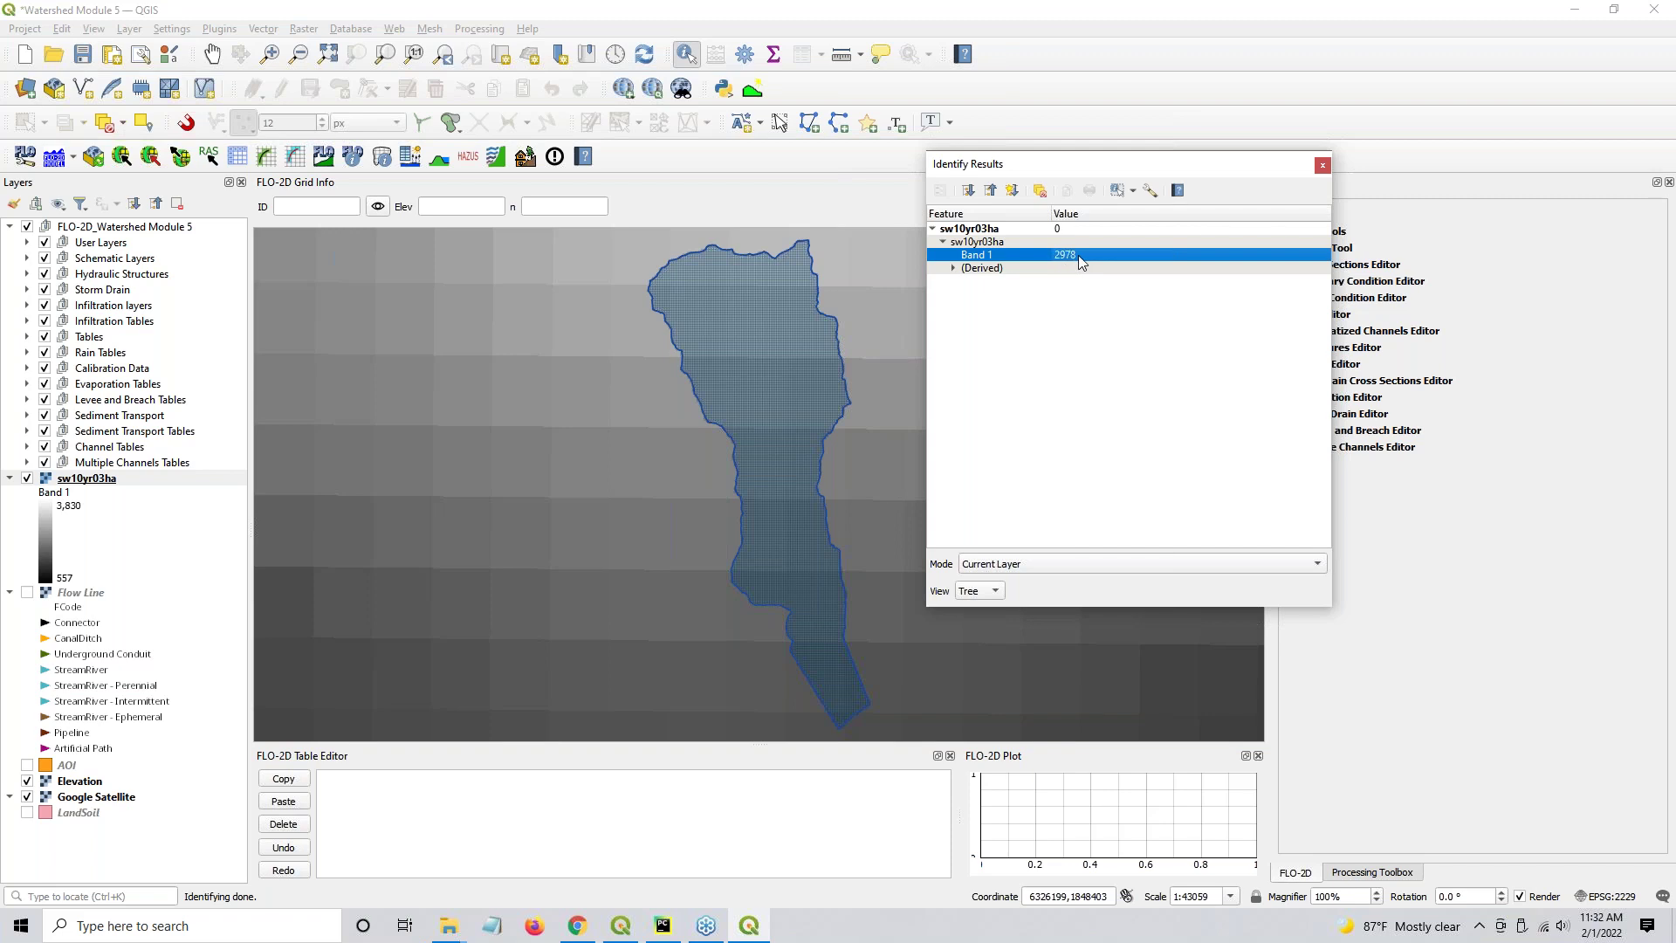
pyautogui.click(1321, 167)
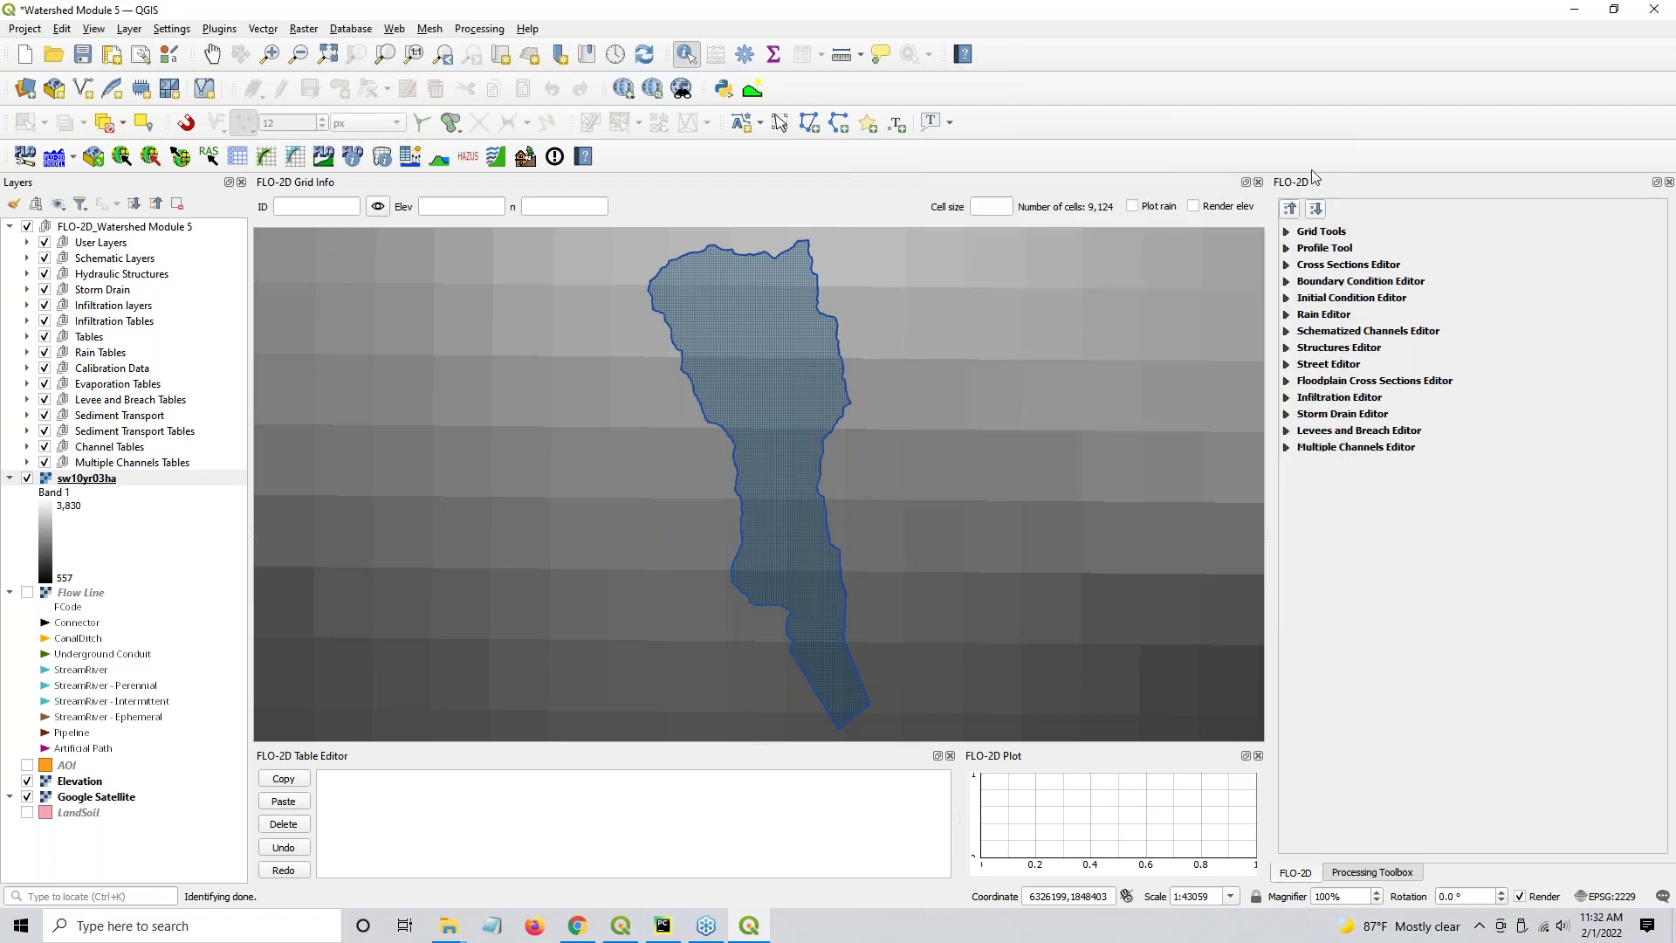
pyautogui.click(850, 728)
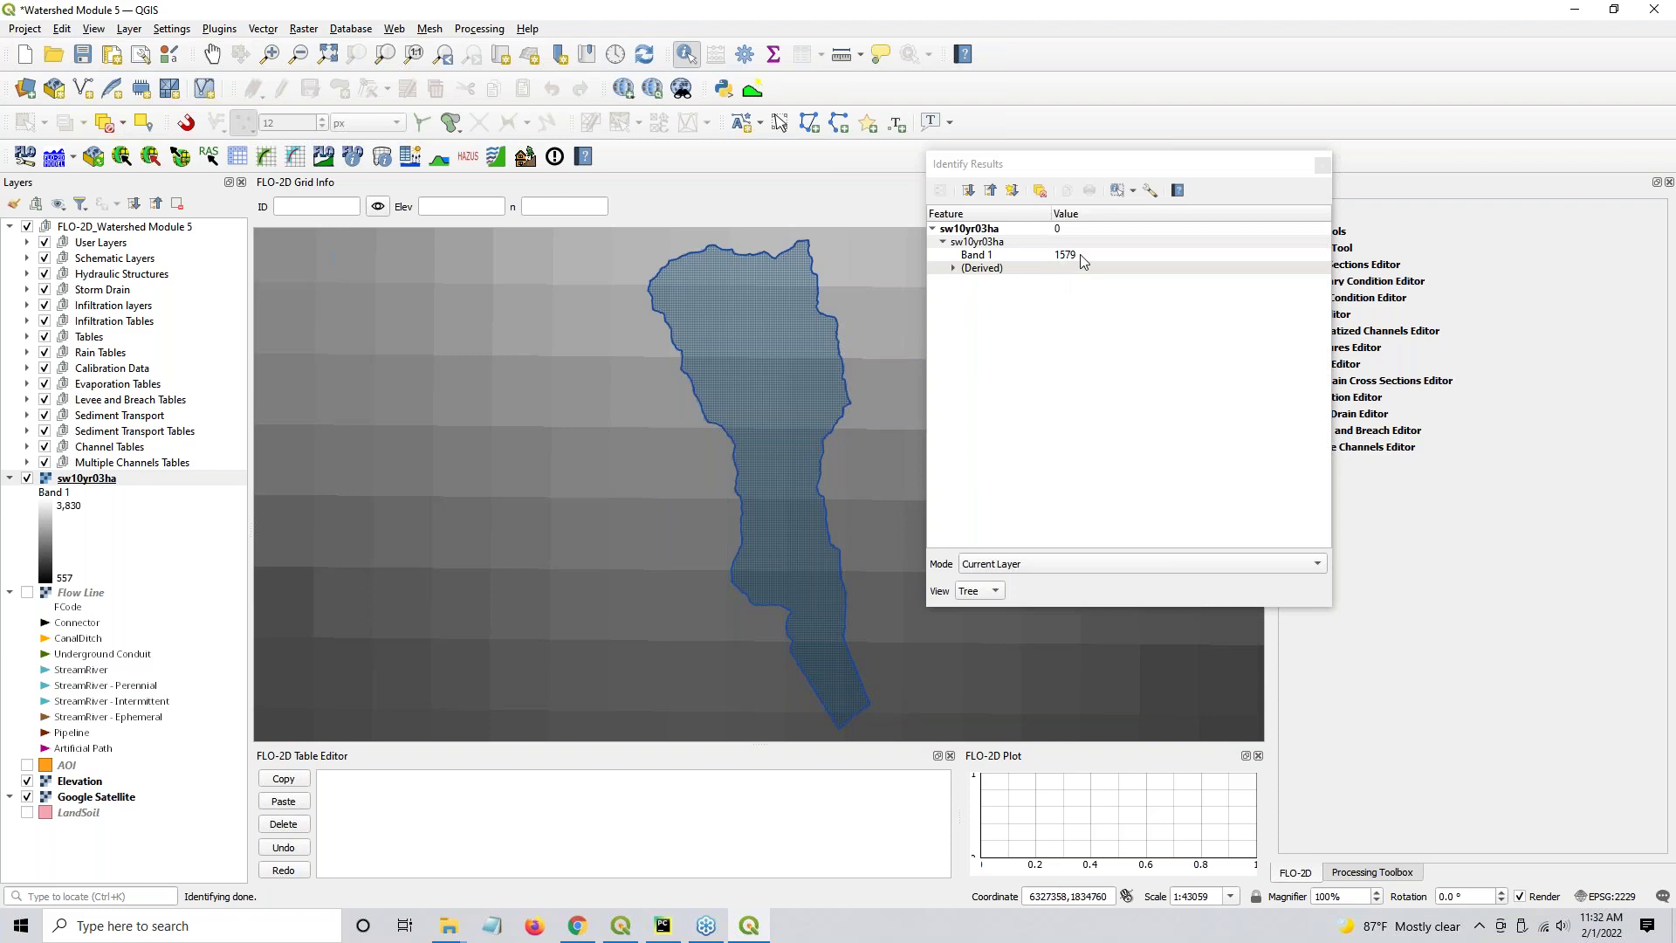
pyautogui.click(1322, 165)
# Examine the coastal terrain around the watershed by hiding the sw10yr03ha raster temporarily, and turn the raster back on
pyautogui.scroll(-1, 919, 519)
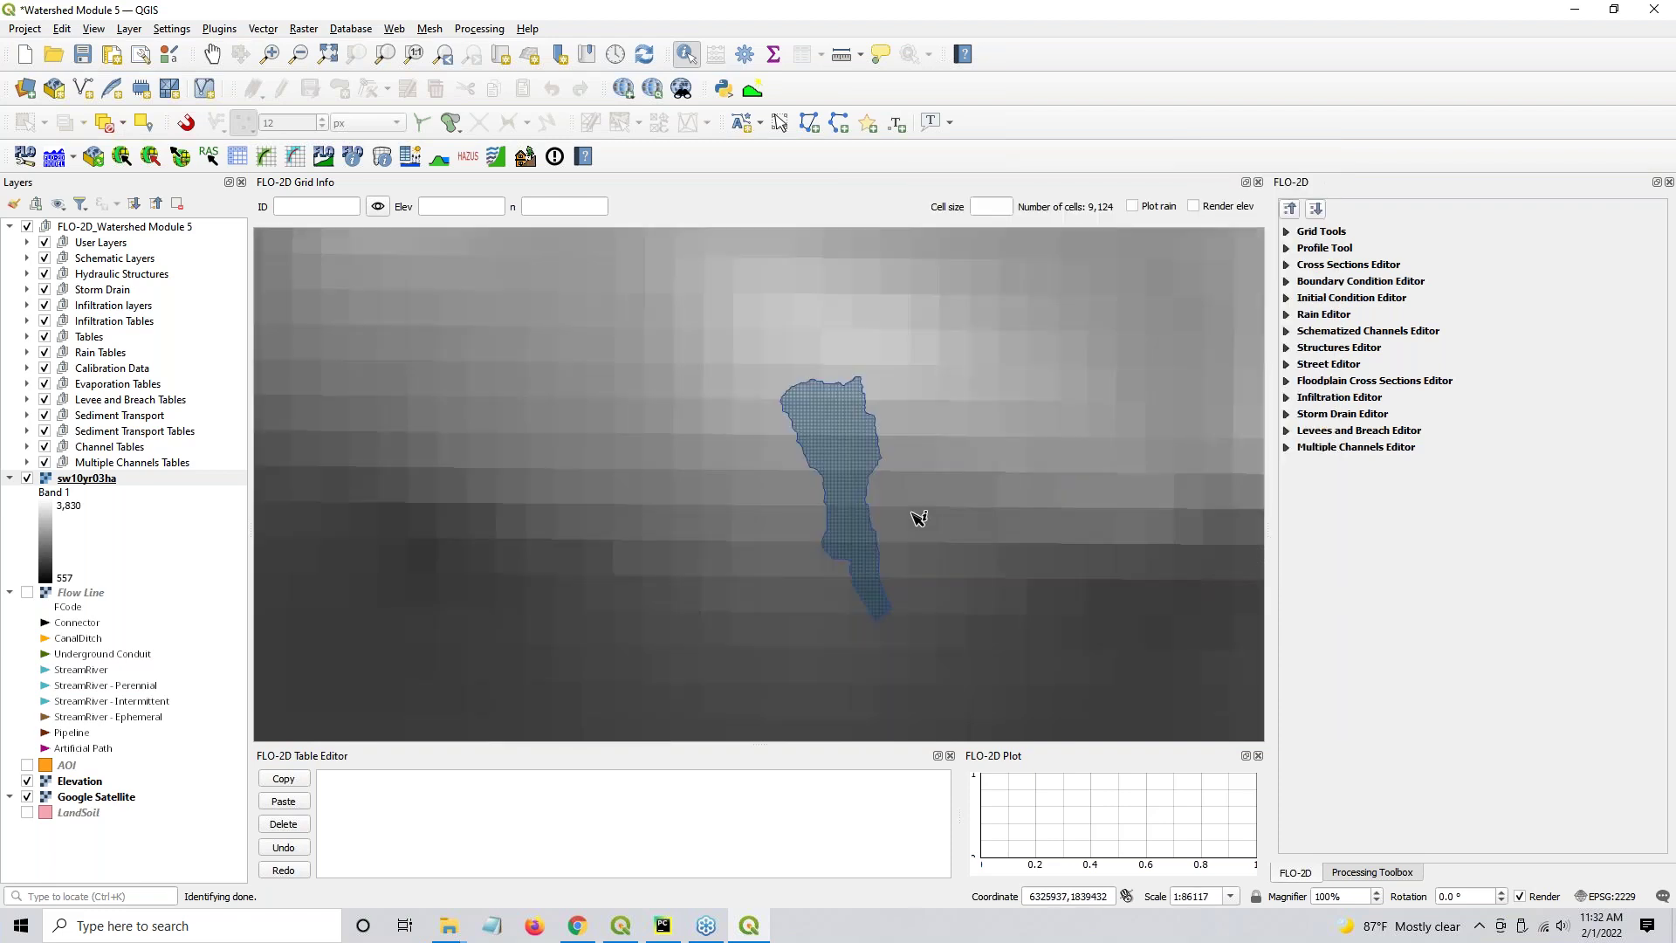
pyautogui.moveTo(919, 519); pyautogui.dragTo(763, 498)
pyautogui.scroll(-1, 763, 497)
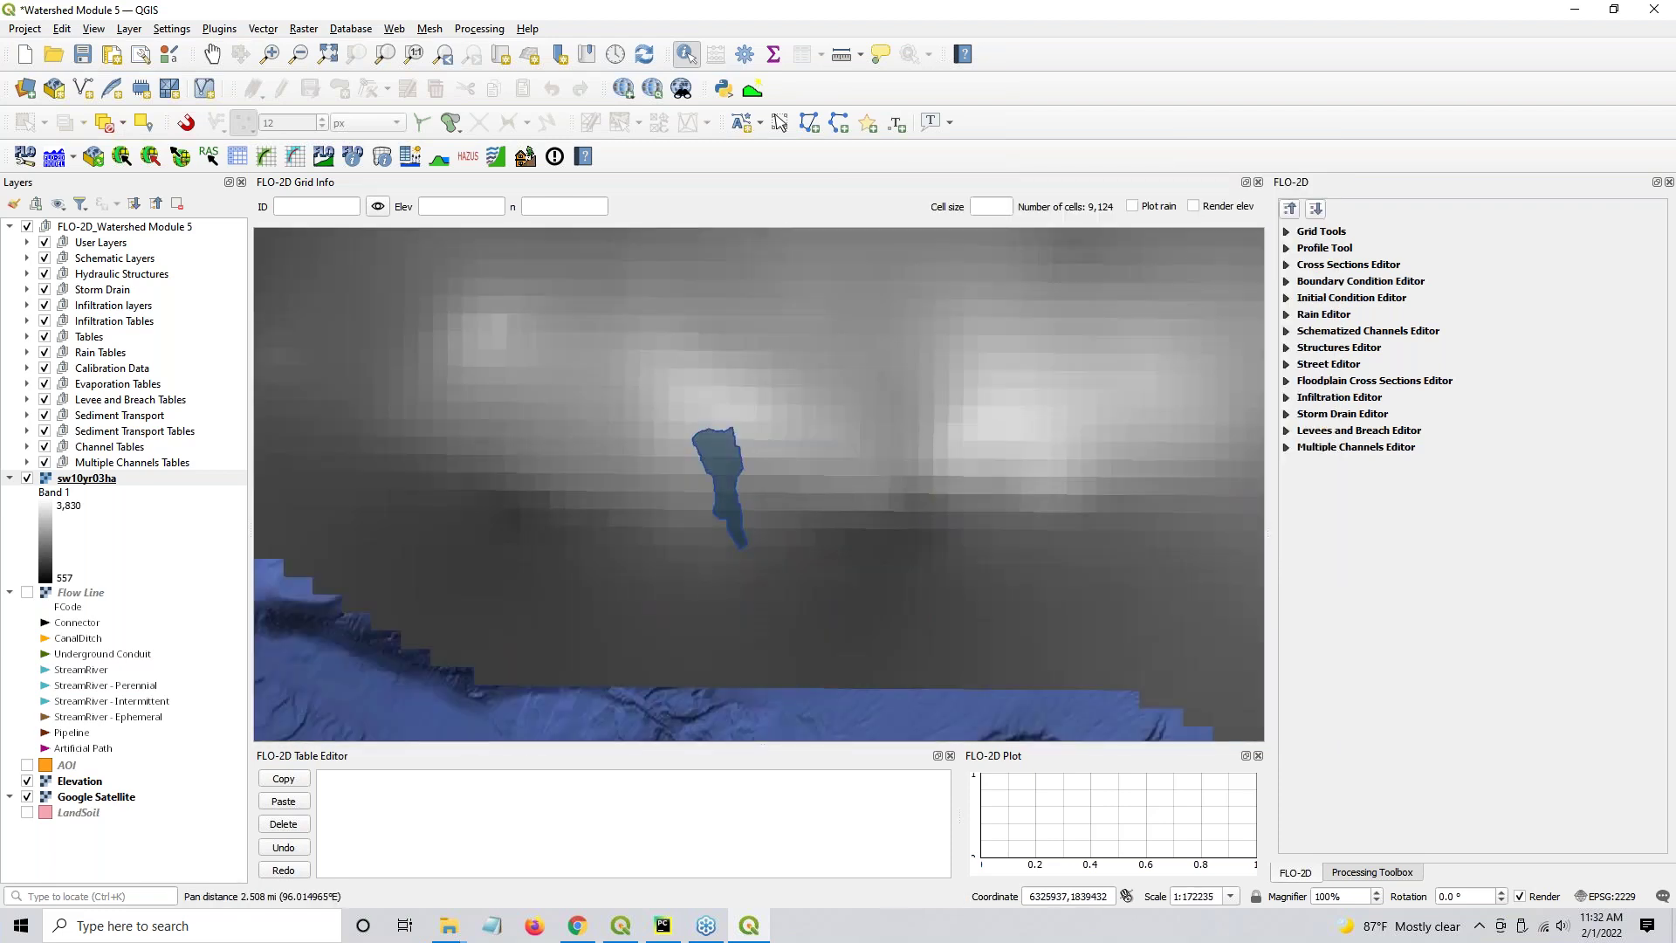
pyautogui.click(27, 478)
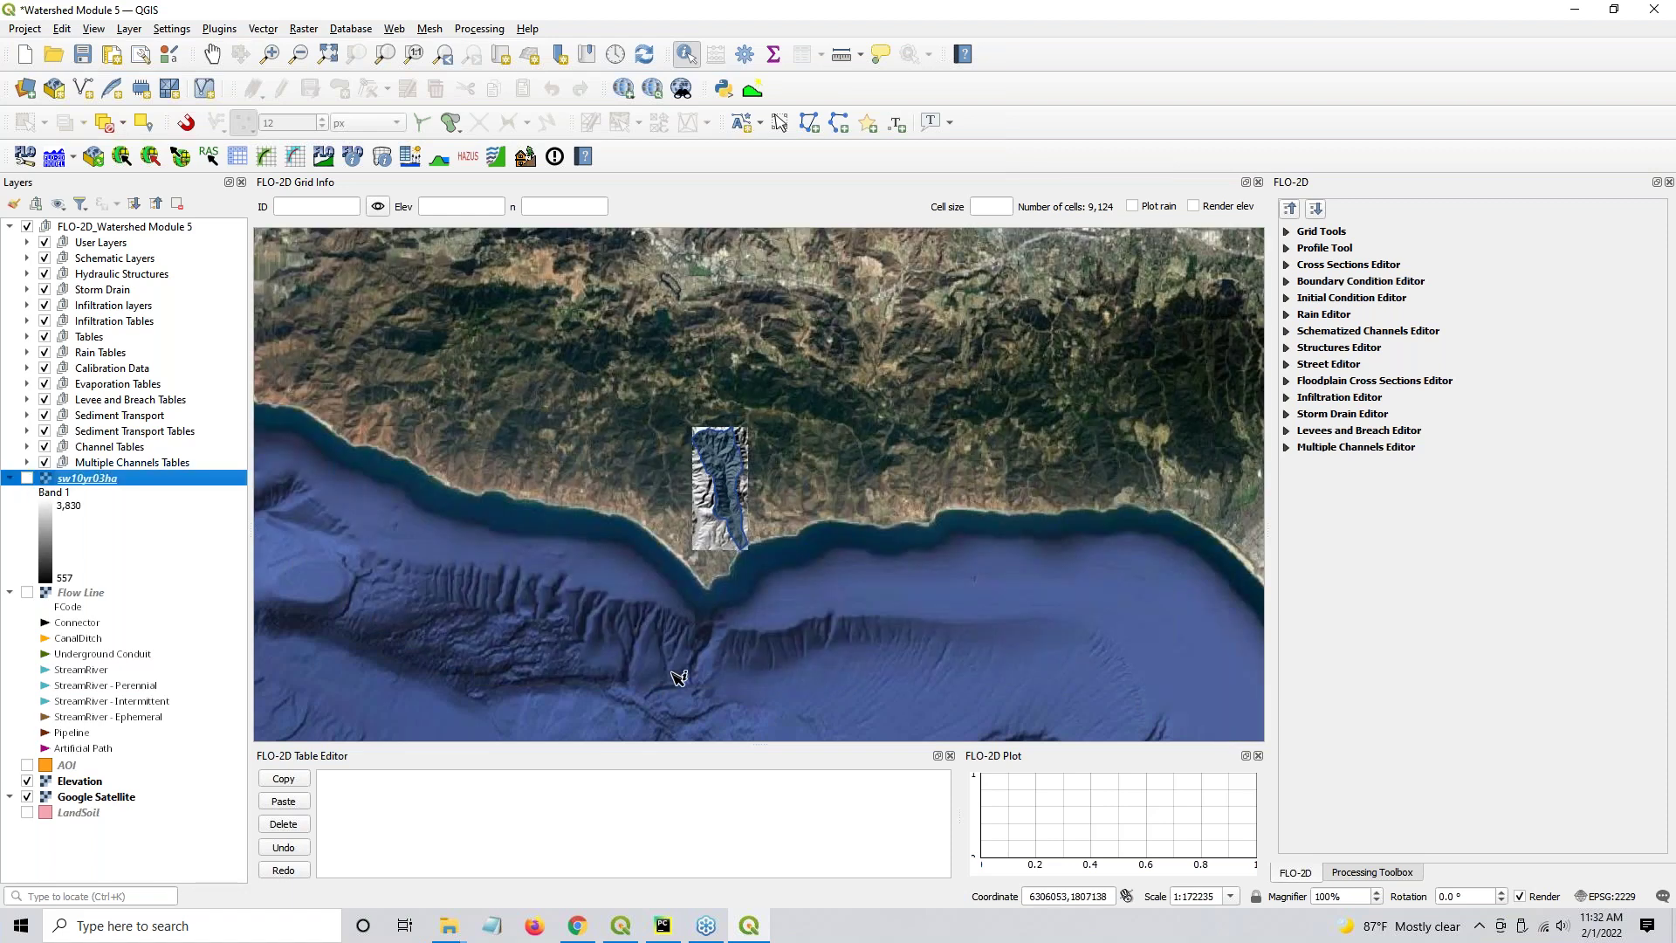
pyautogui.click(27, 478)
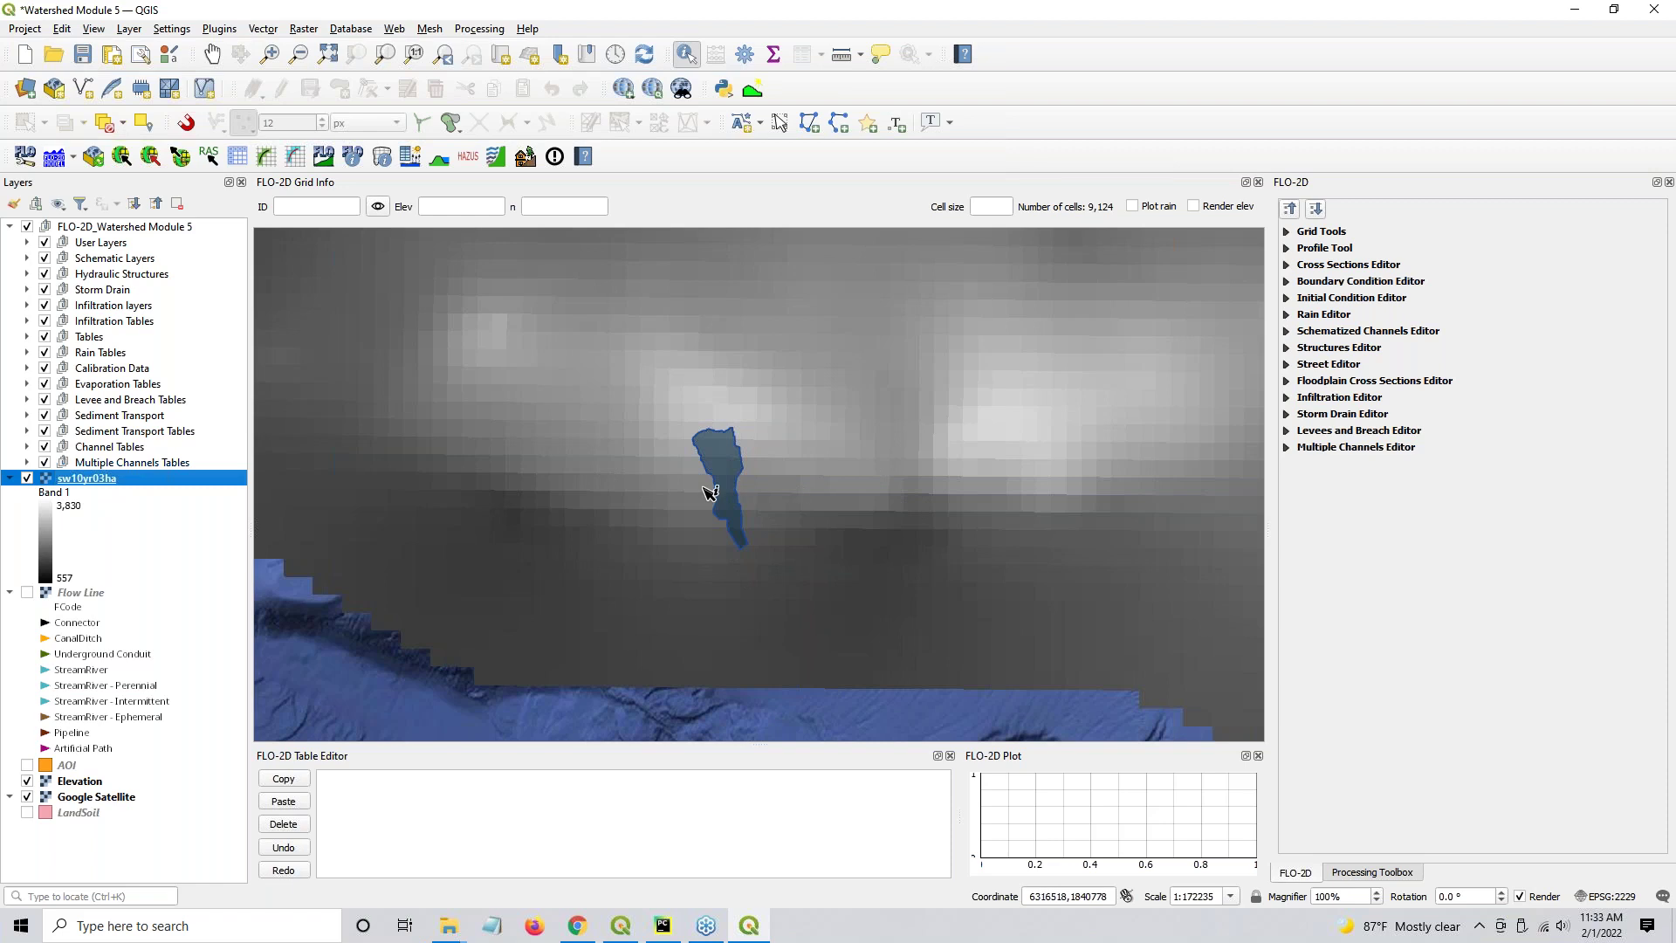
# Identify the rainfall raster value at the watershed's northeast tip and close the results
pyautogui.scroll(2, 739, 443)
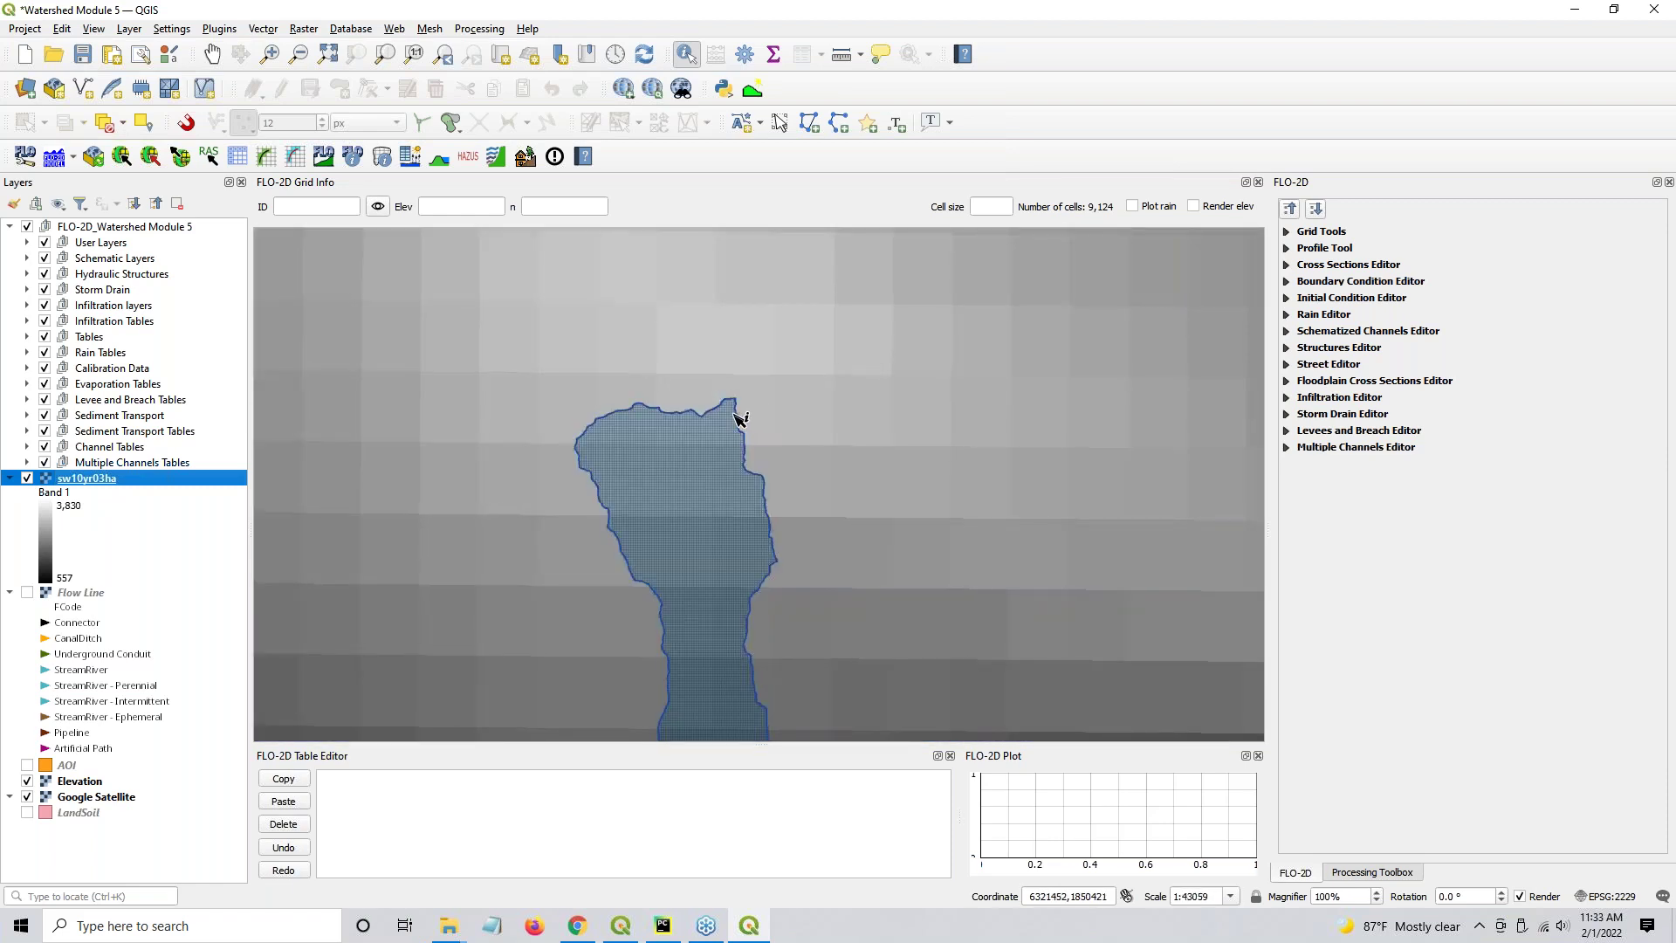
pyautogui.click(739, 419)
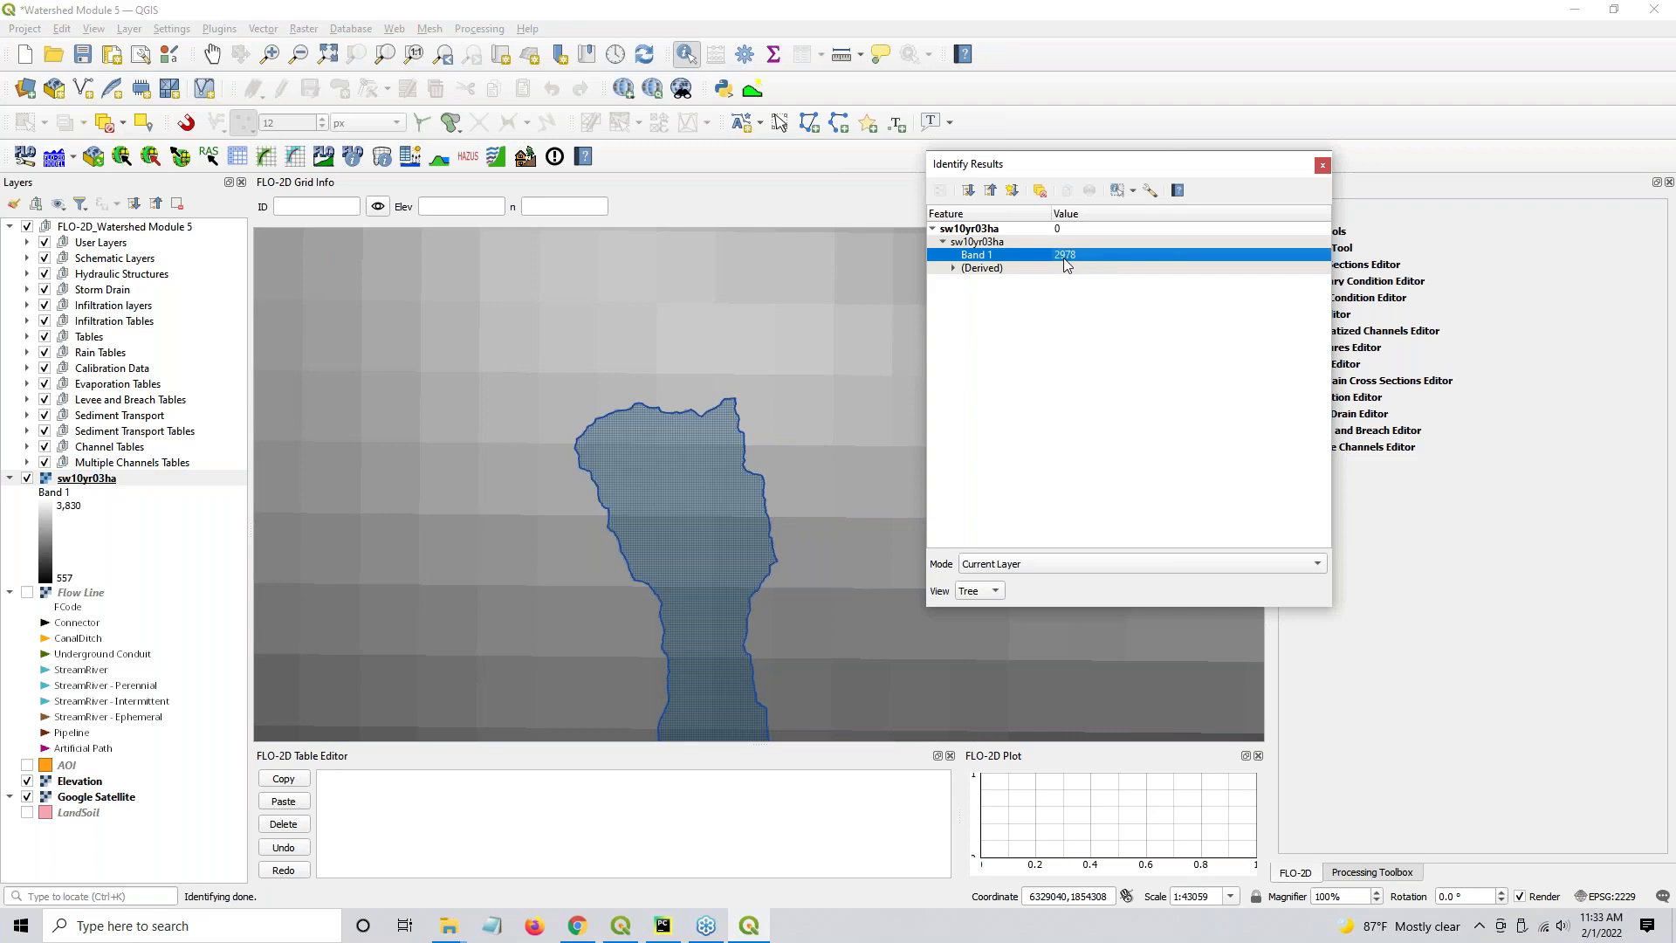
pyautogui.click(1320, 167)
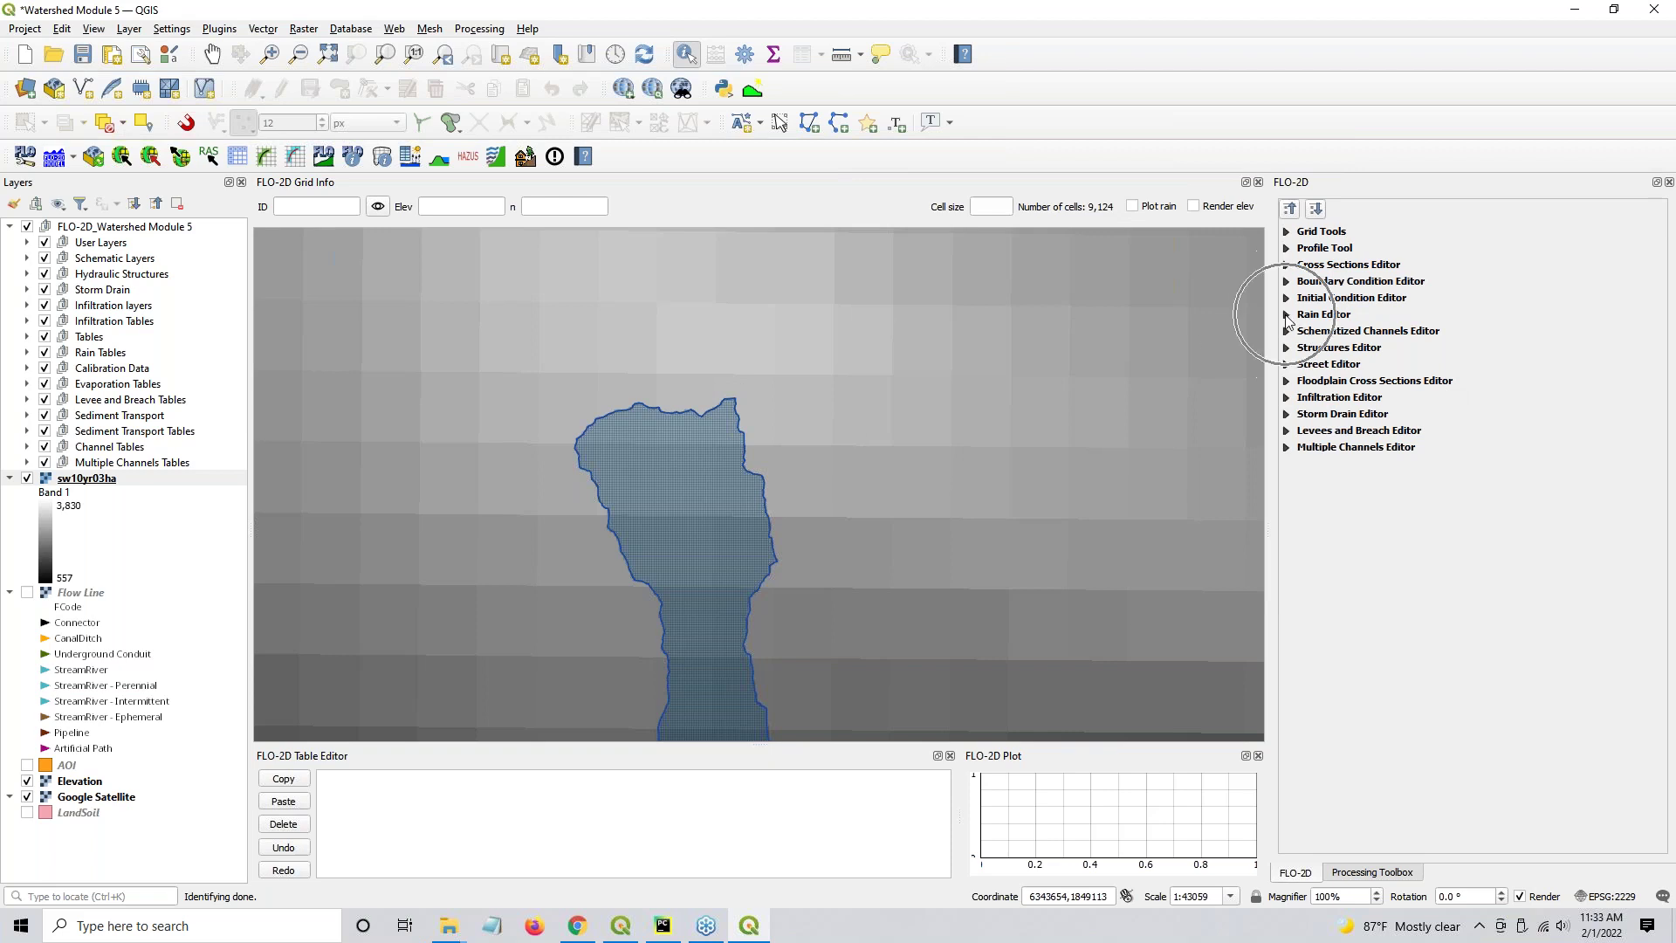
# Enable Simulate Rainfall in the Rain Editor and set the total storm rainfall to 2.978
pyautogui.click(1287, 315)
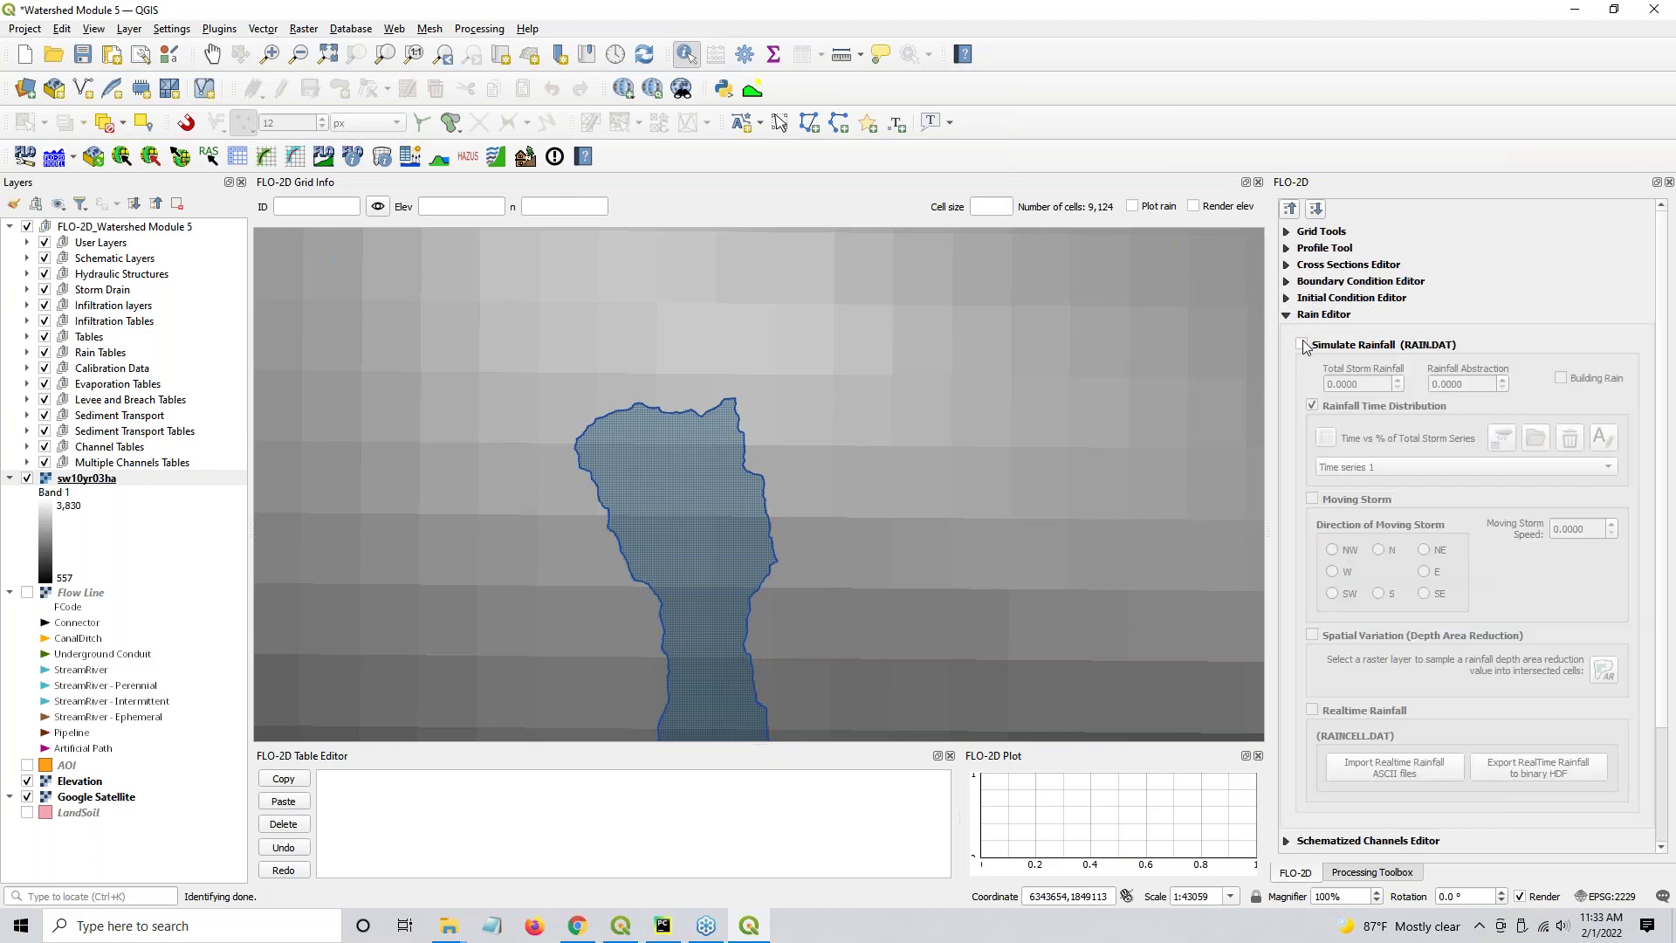
pyautogui.click(1303, 346)
pyautogui.doubleClick(1358, 384)
pyautogui.write('2.978')
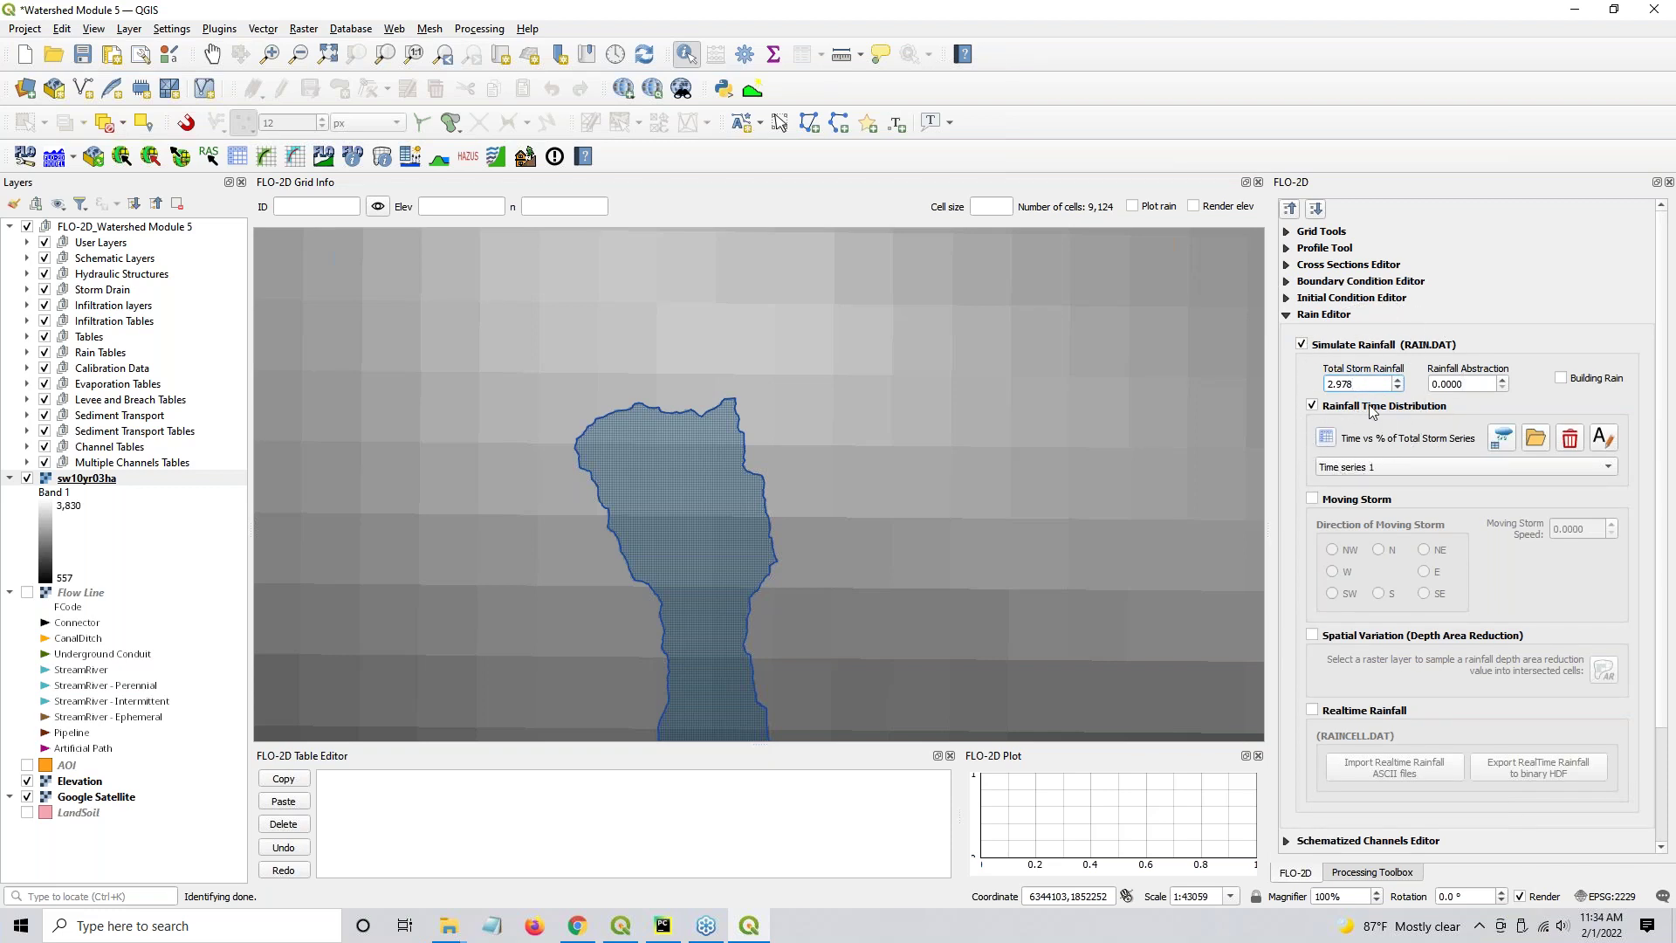
# Import Maricopa 6-Hr P1.DAT from the Rainfall Distributions folder as the rainfall time distribution
pyautogui.click(1534, 442)
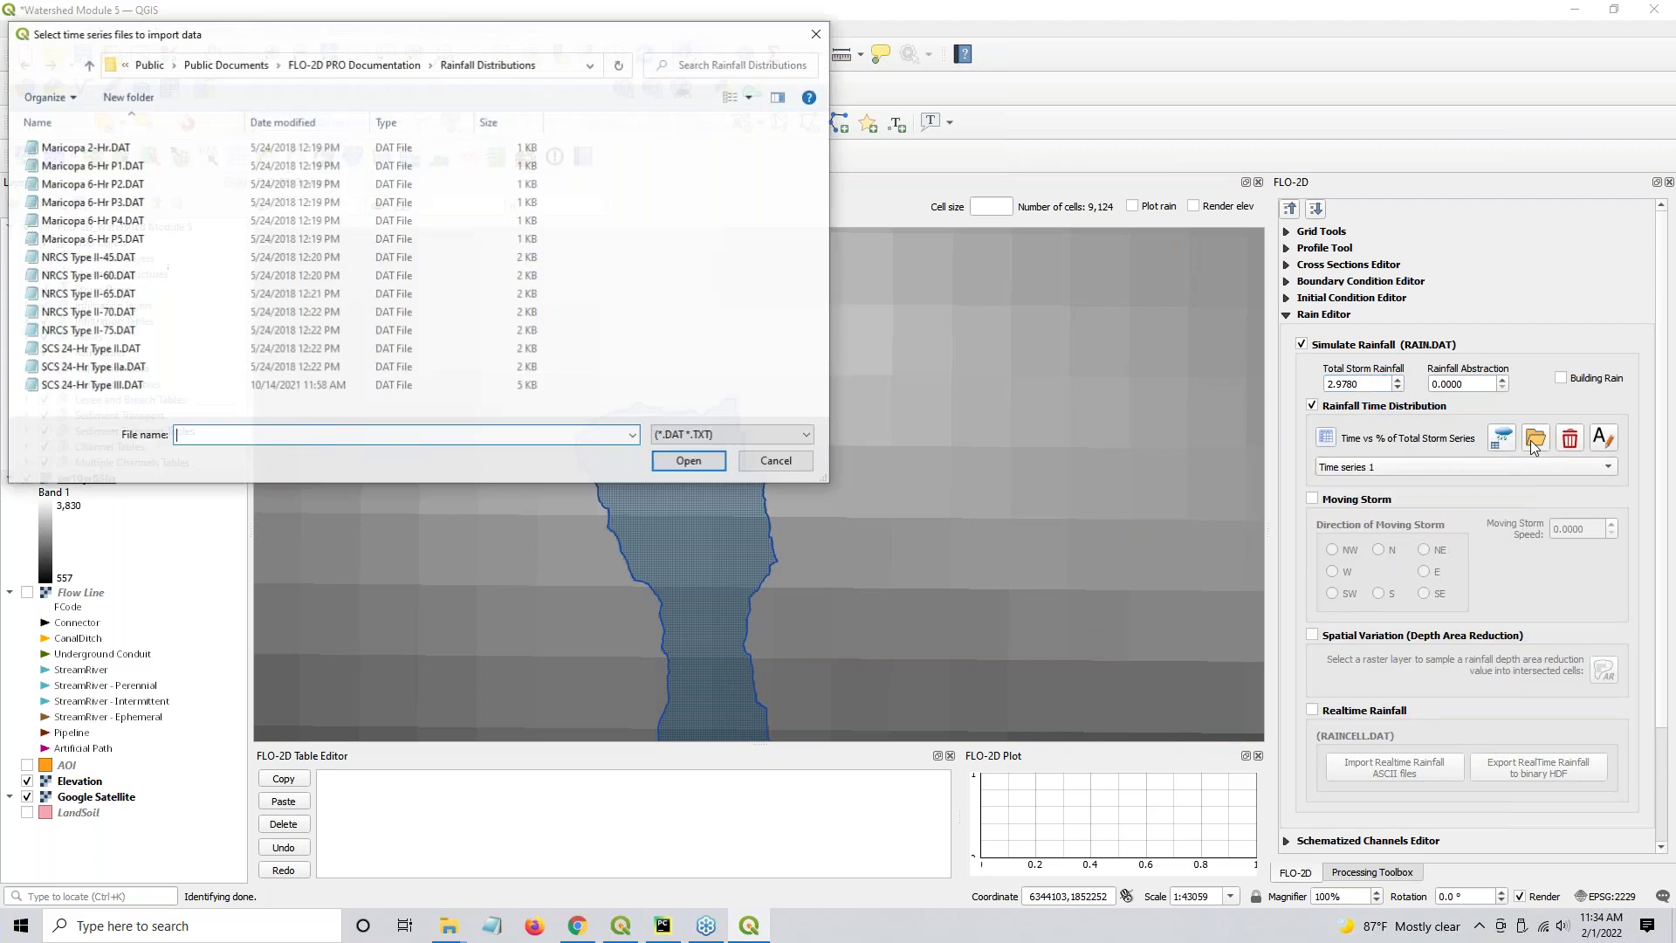
pyautogui.click(92, 169)
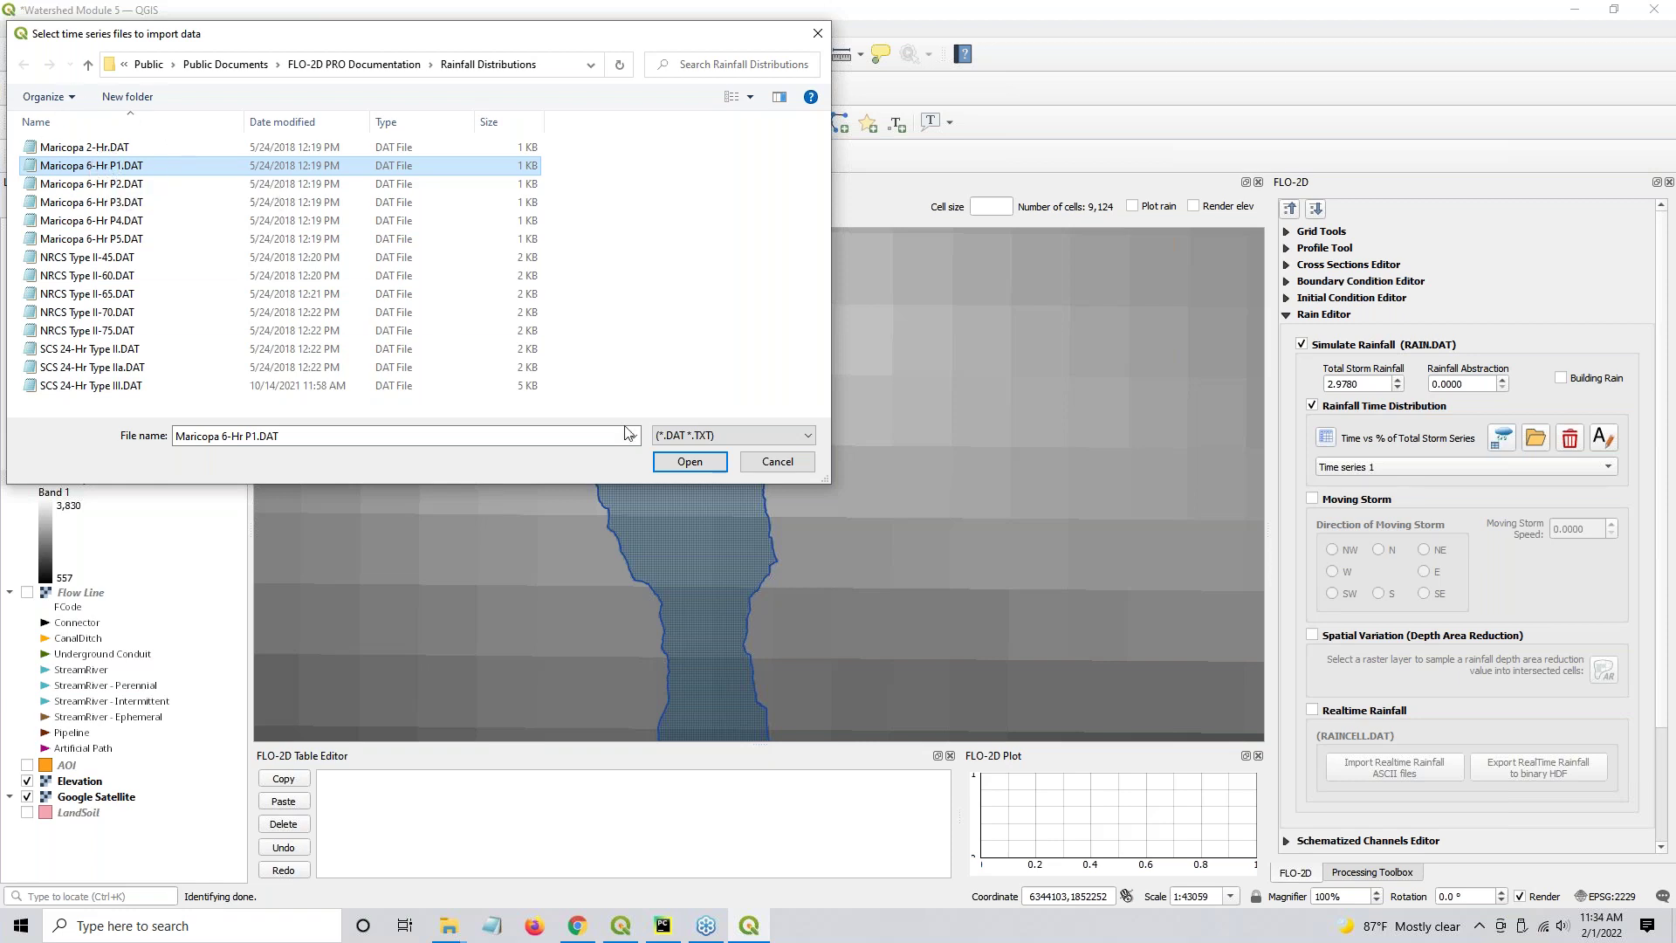
pyautogui.click(690, 461)
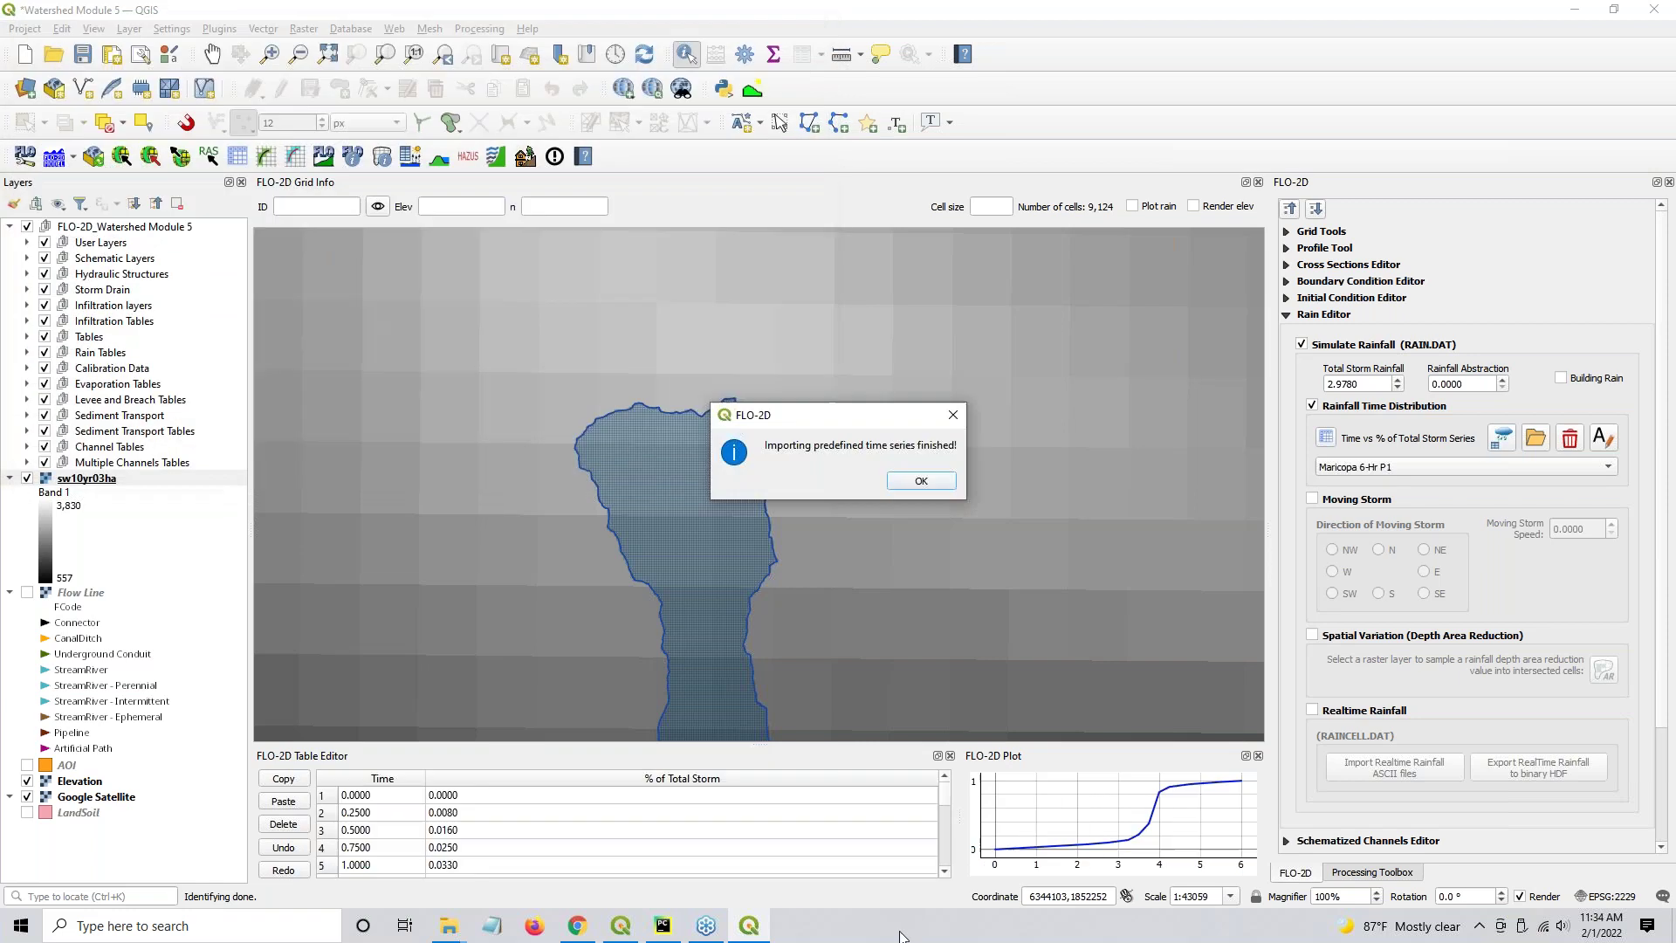
pyautogui.click(919, 479)
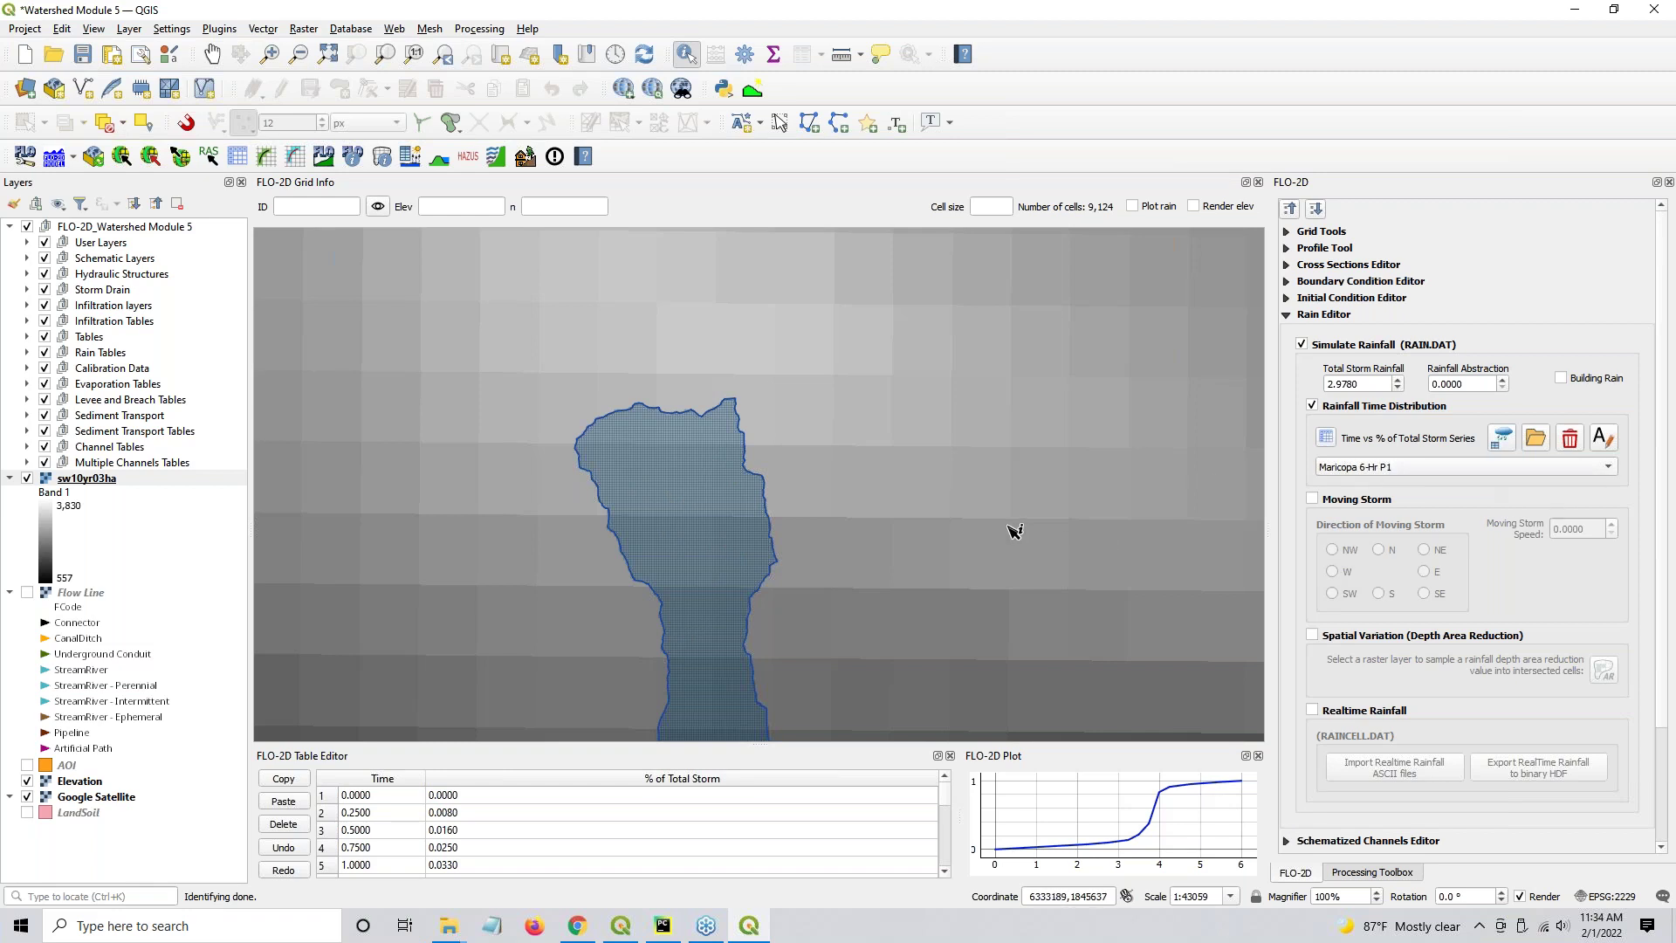
# Enable Spatial Variation and sample sw10yr03ha to the grid with NODATA value -9999 and Maximum value from all non-NODATA pixels resampling
pyautogui.click(242, 158)
pyautogui.click(1314, 636)
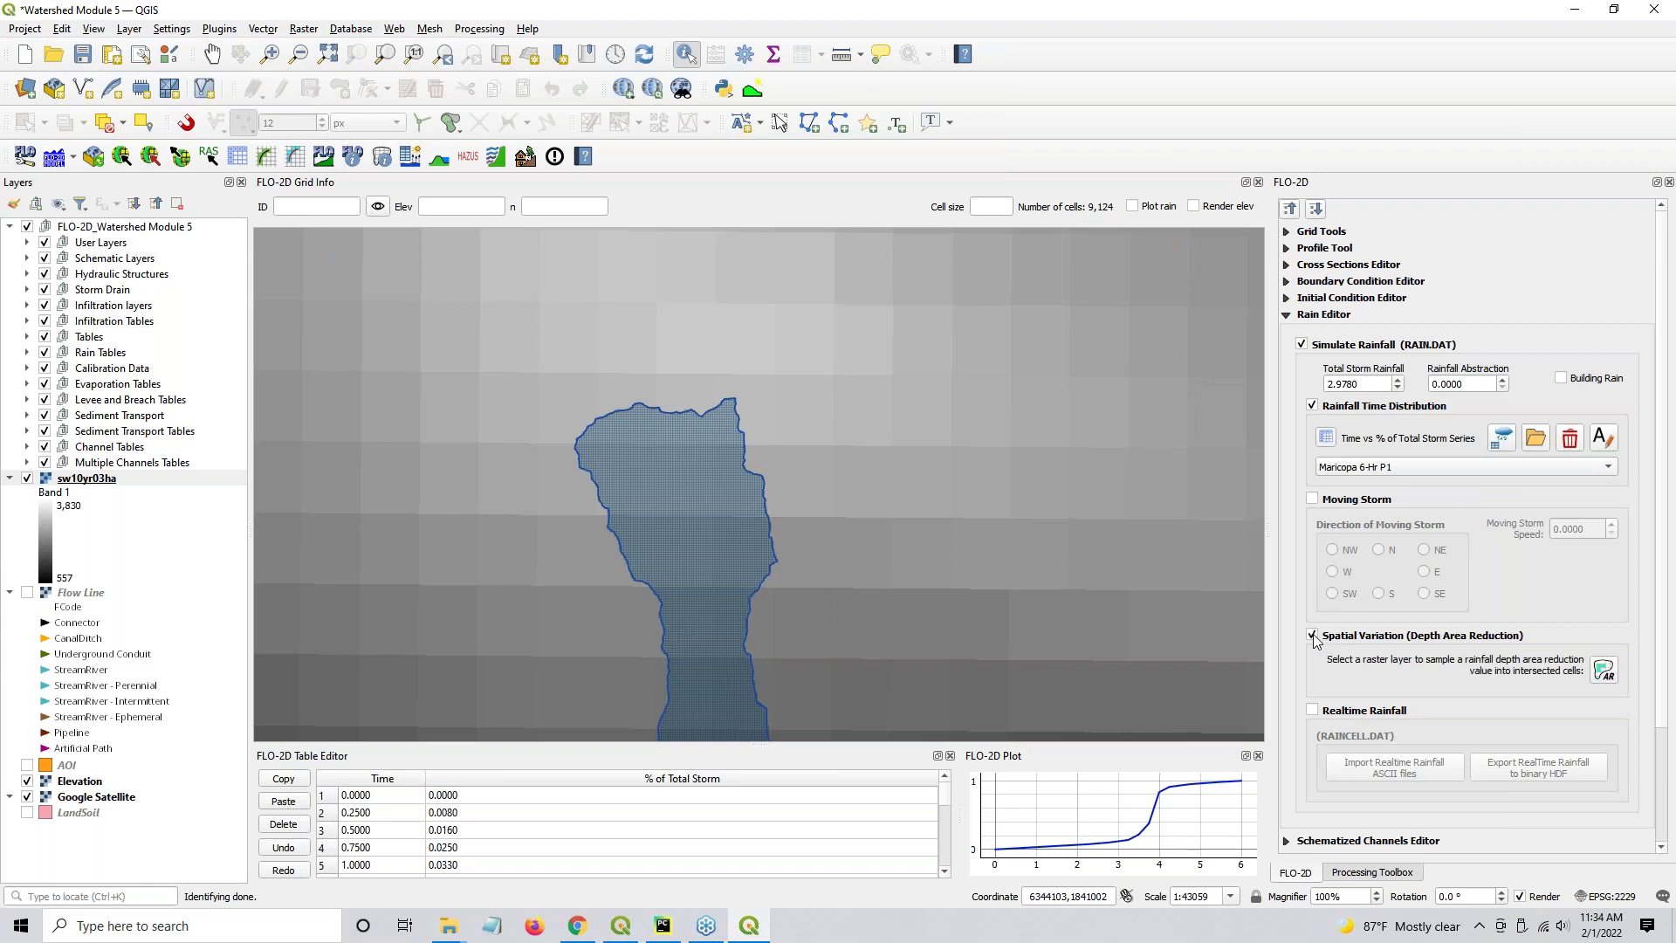
pyautogui.click(1604, 672)
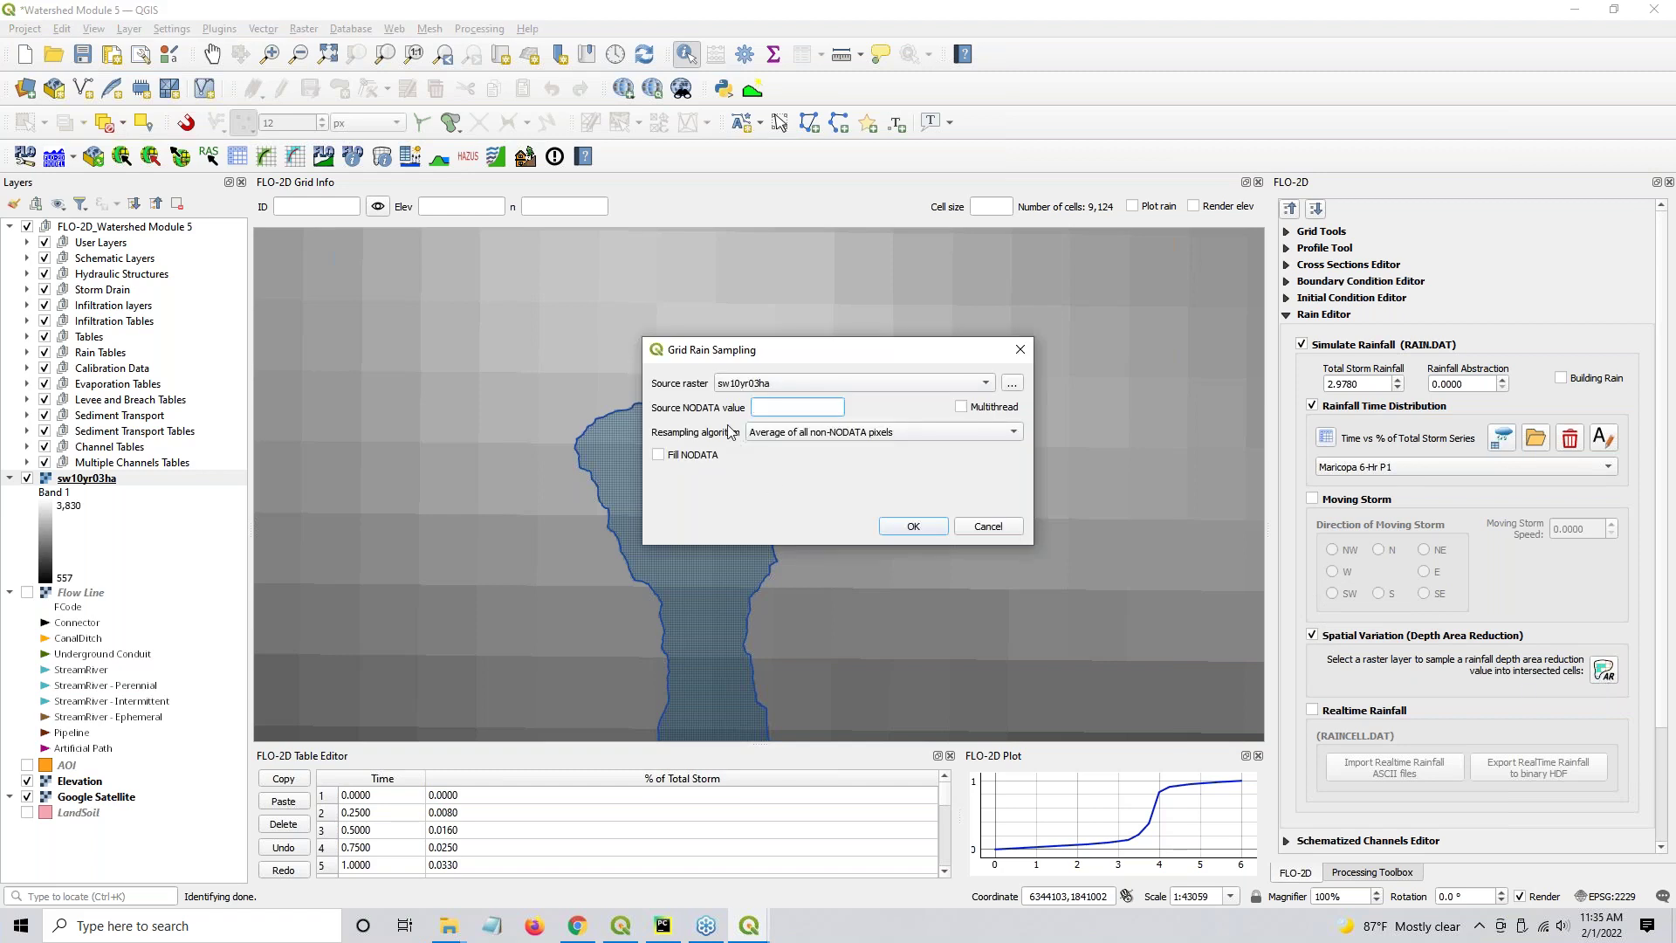
pyautogui.click(83, 478)
pyautogui.write('-9999')
pyautogui.click(899, 433)
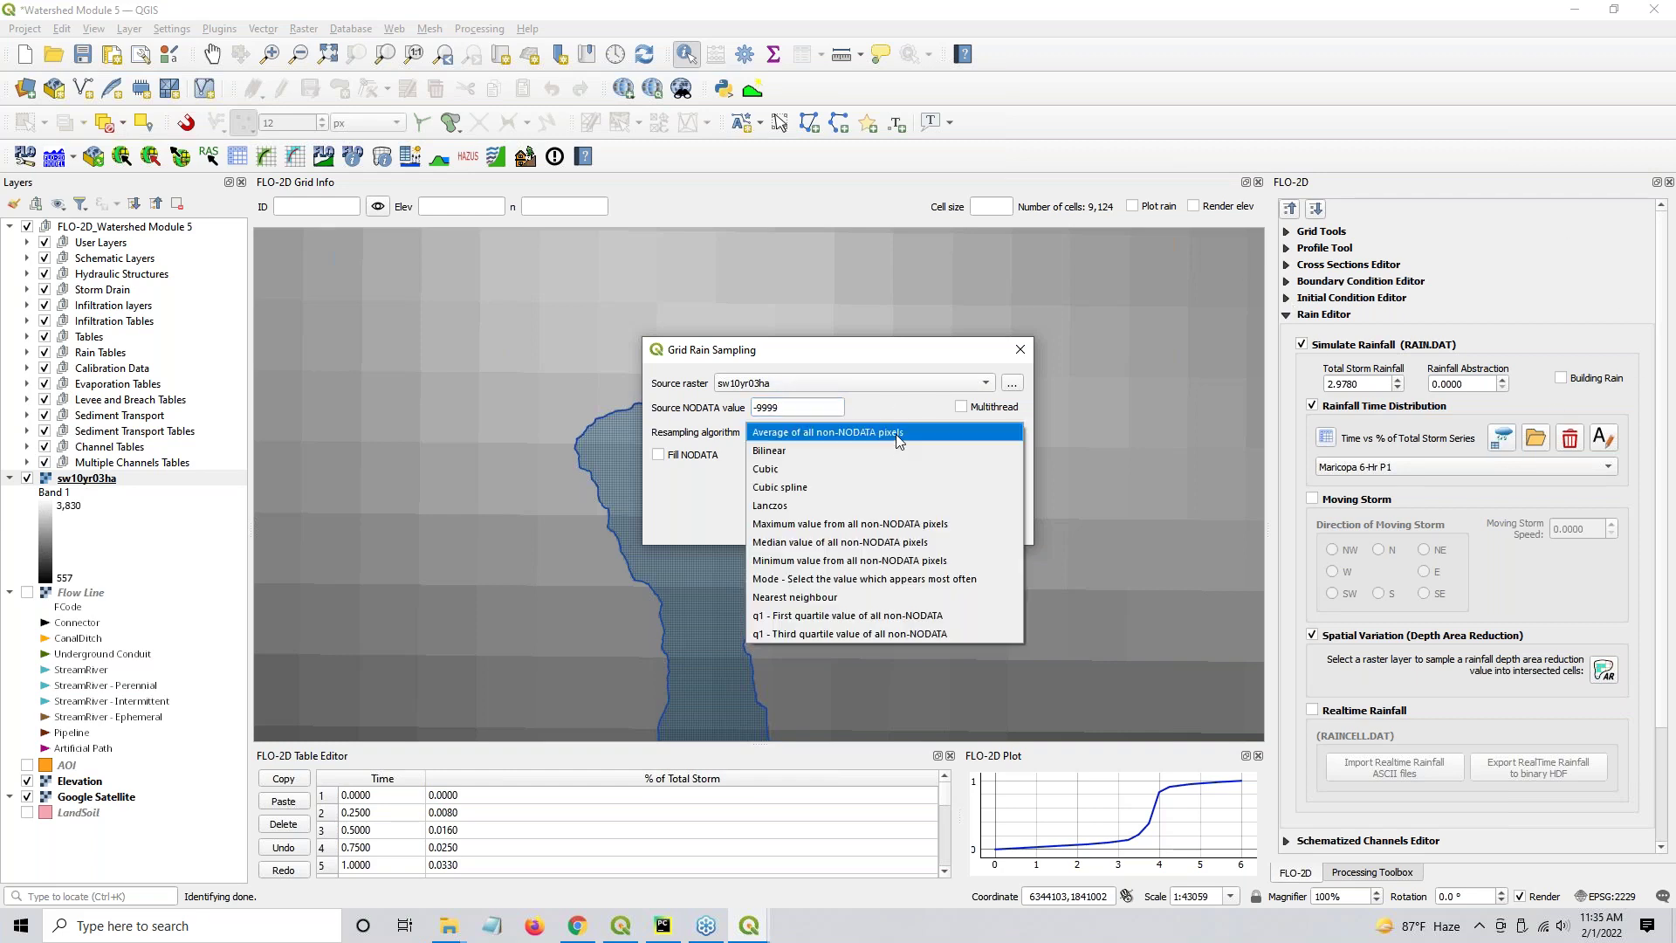
pyautogui.click(862, 526)
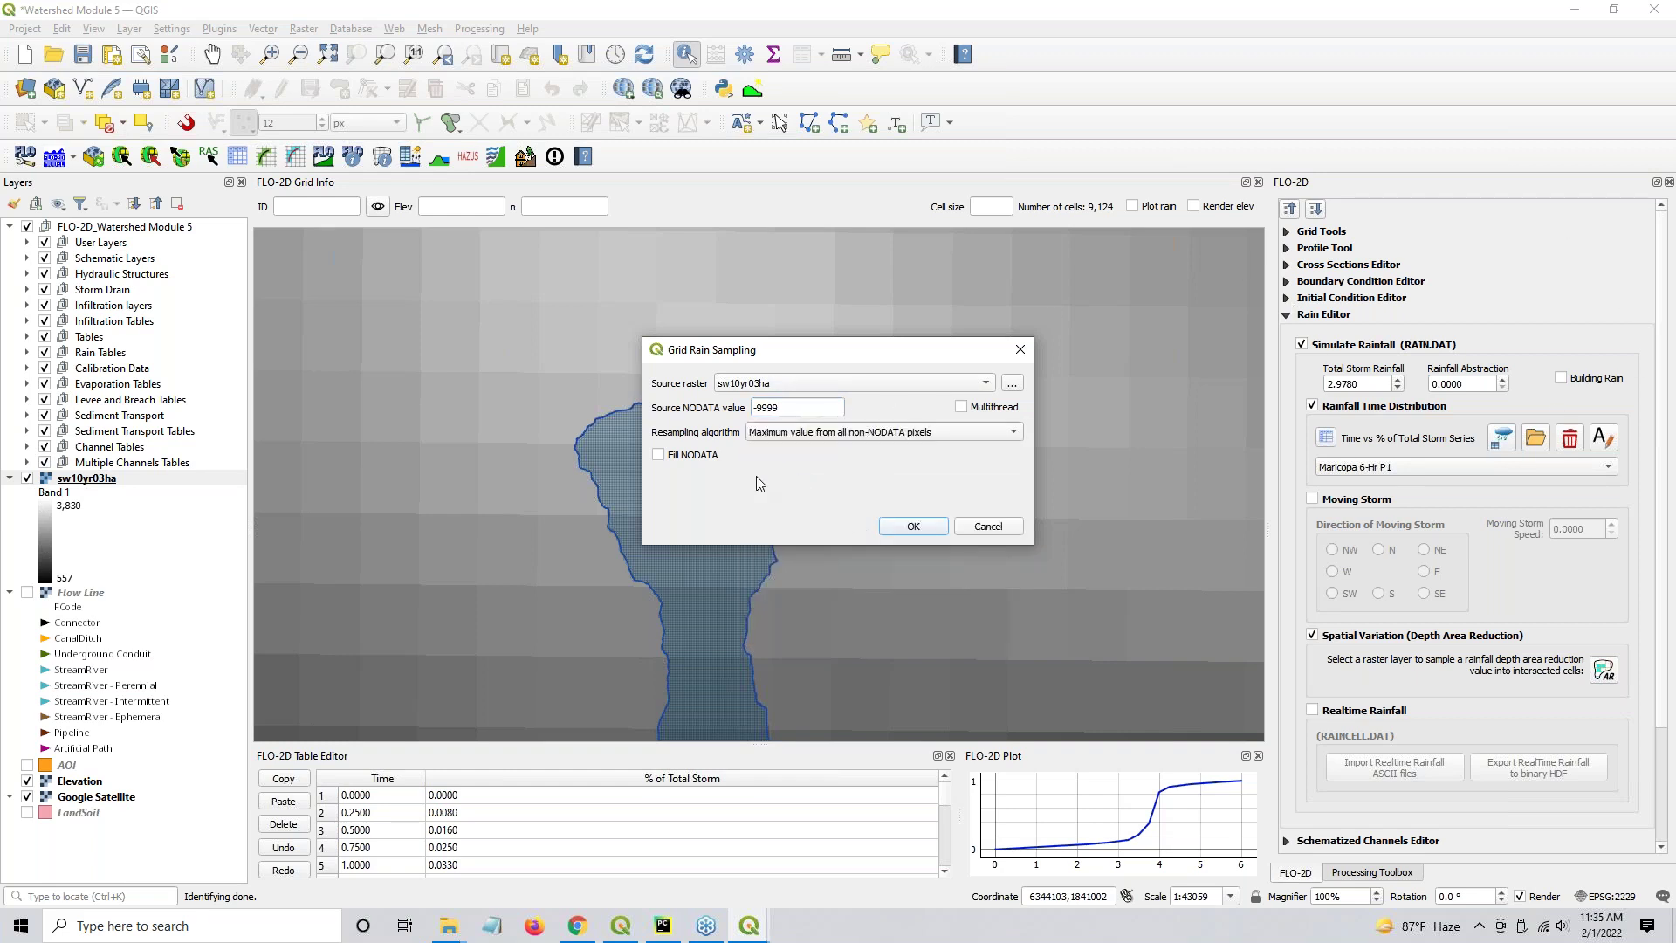
pyautogui.click(931, 532)
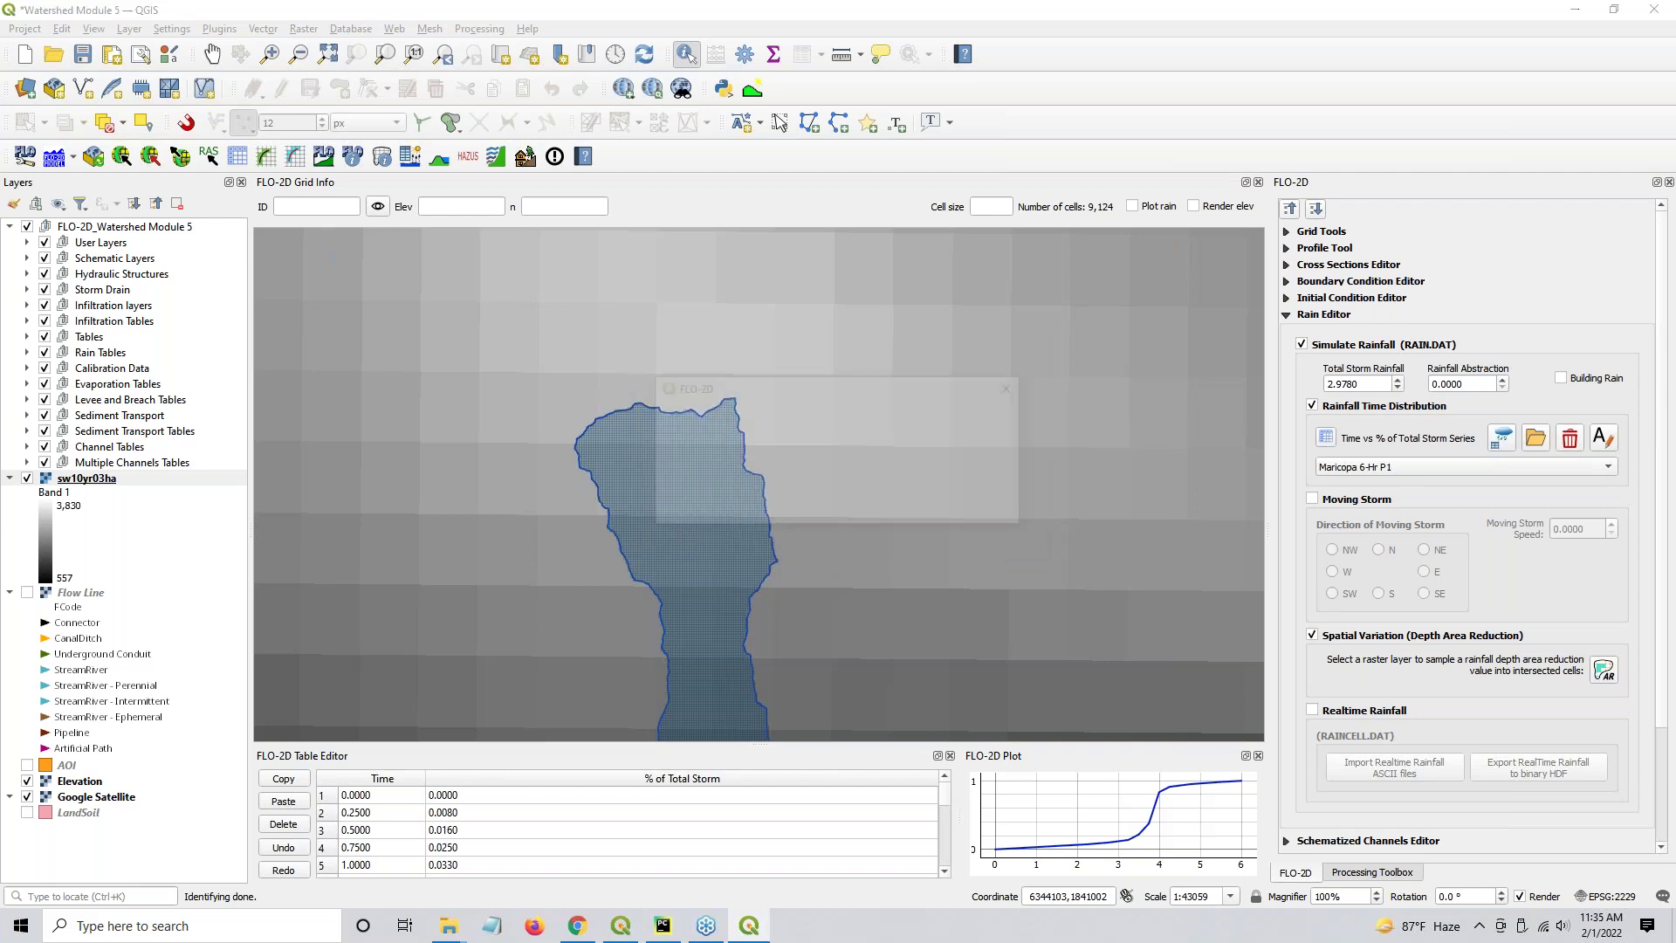
pyautogui.click(967, 511)
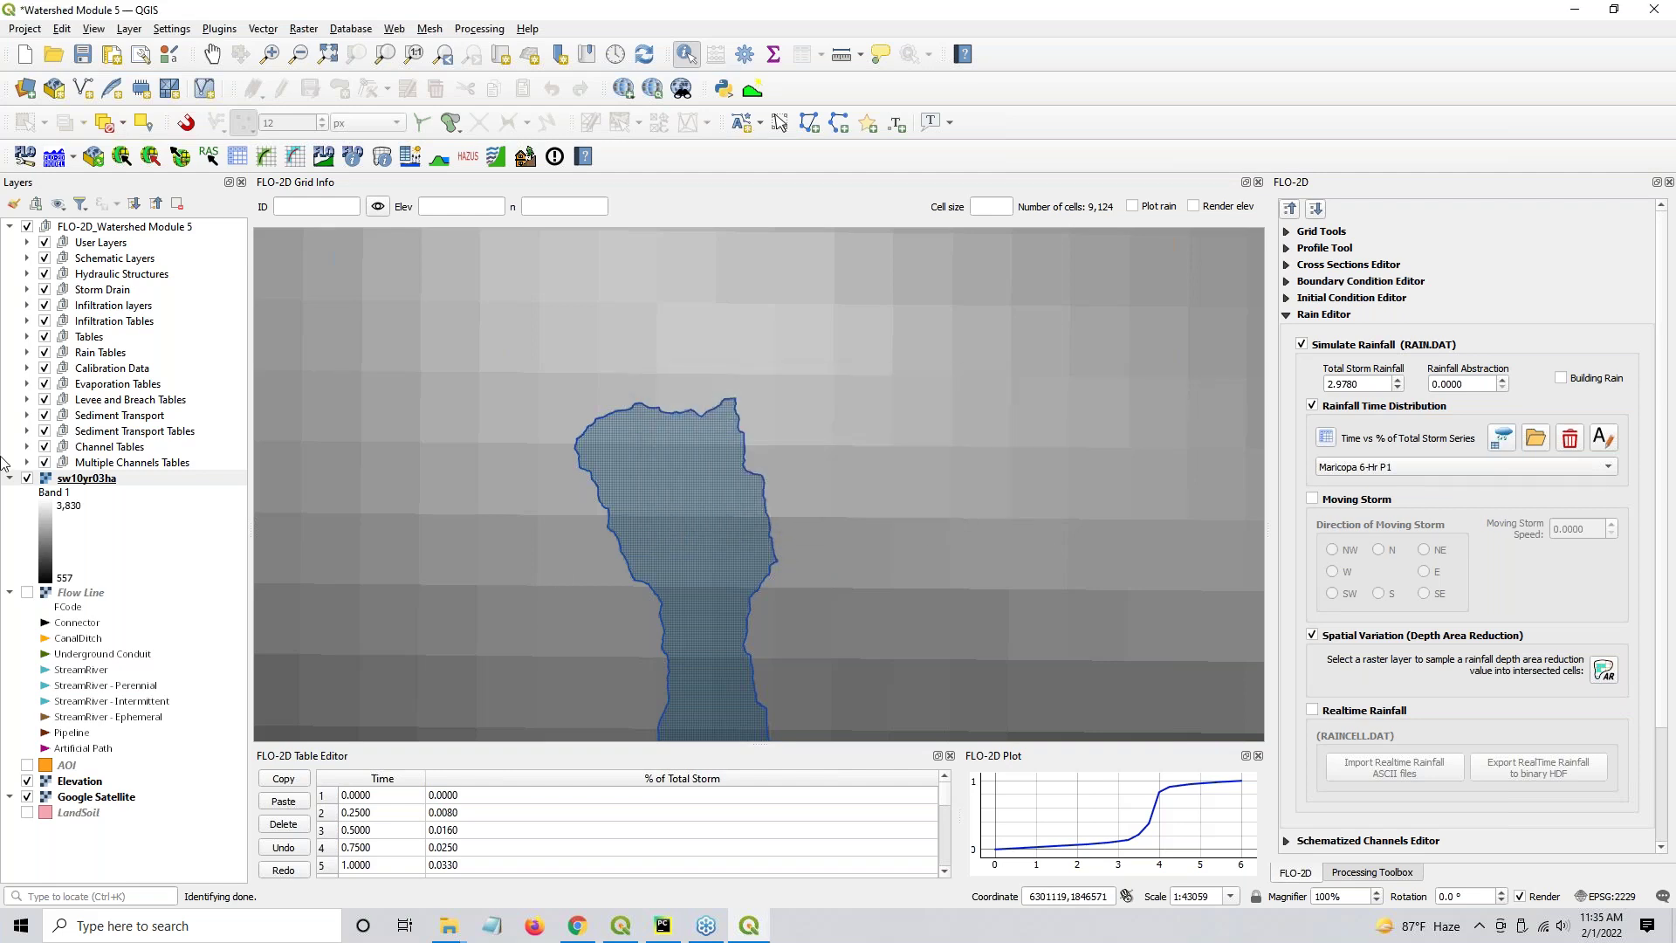
# Hide and collapse the sw10yr03ha raster, move it below LandSoil in the layer list, and collapse the Flow Line legend
pyautogui.click(30, 481)
pyautogui.click(27, 478)
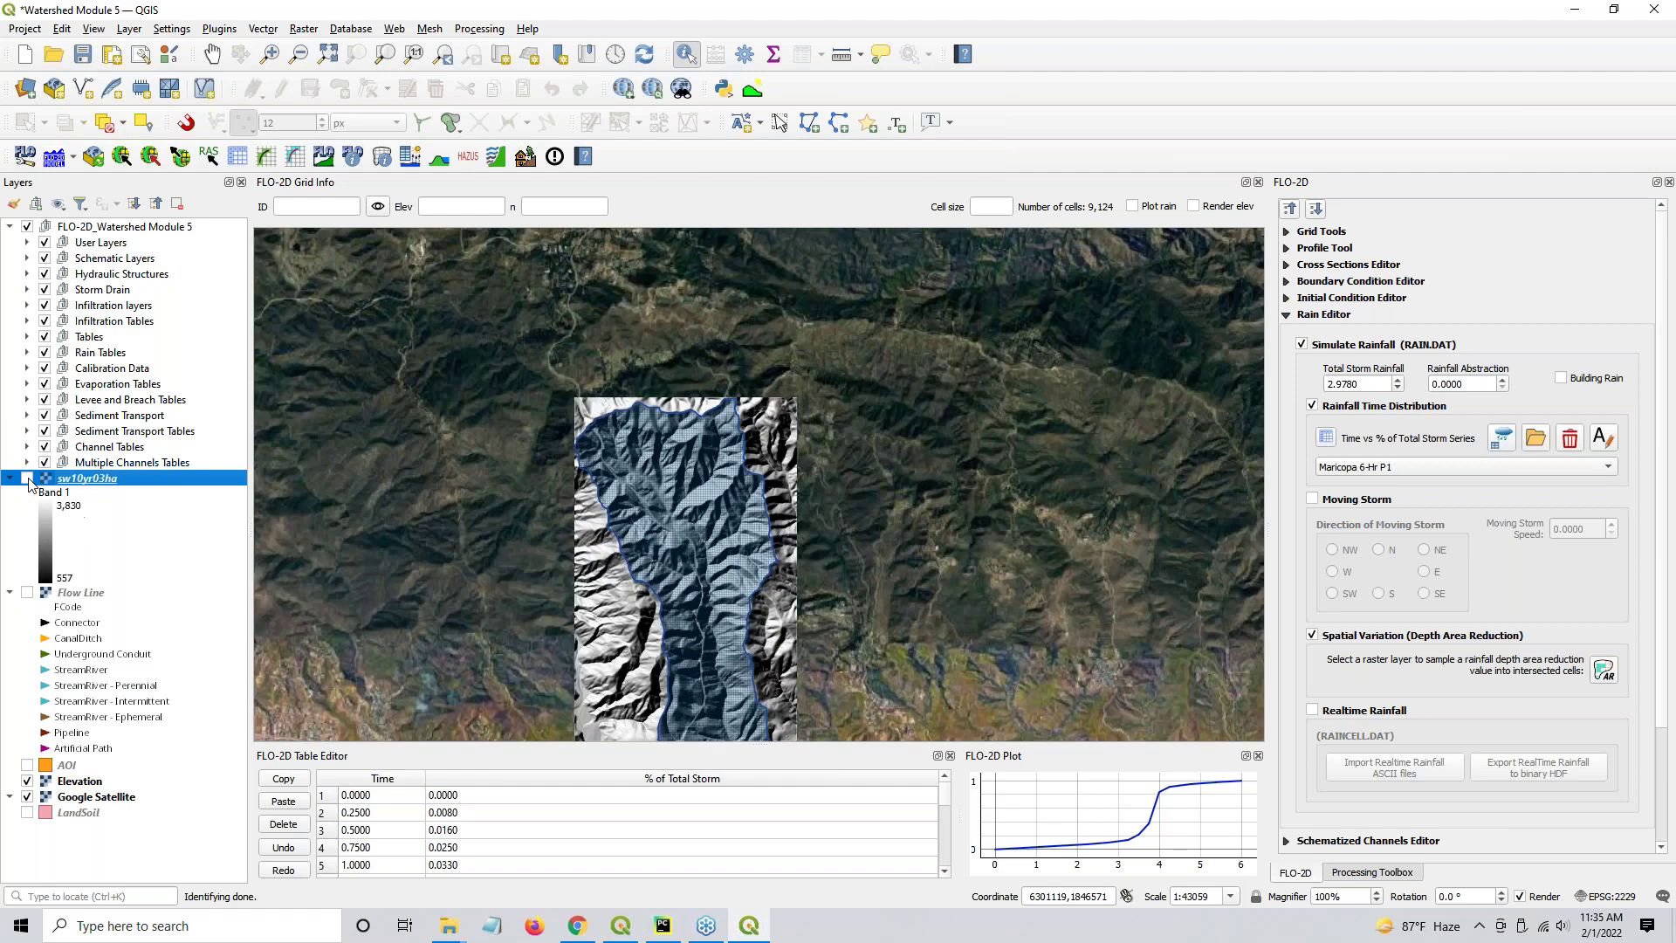
pyautogui.click(11, 478)
pyautogui.moveTo(105, 482); pyautogui.dragTo(59, 845)
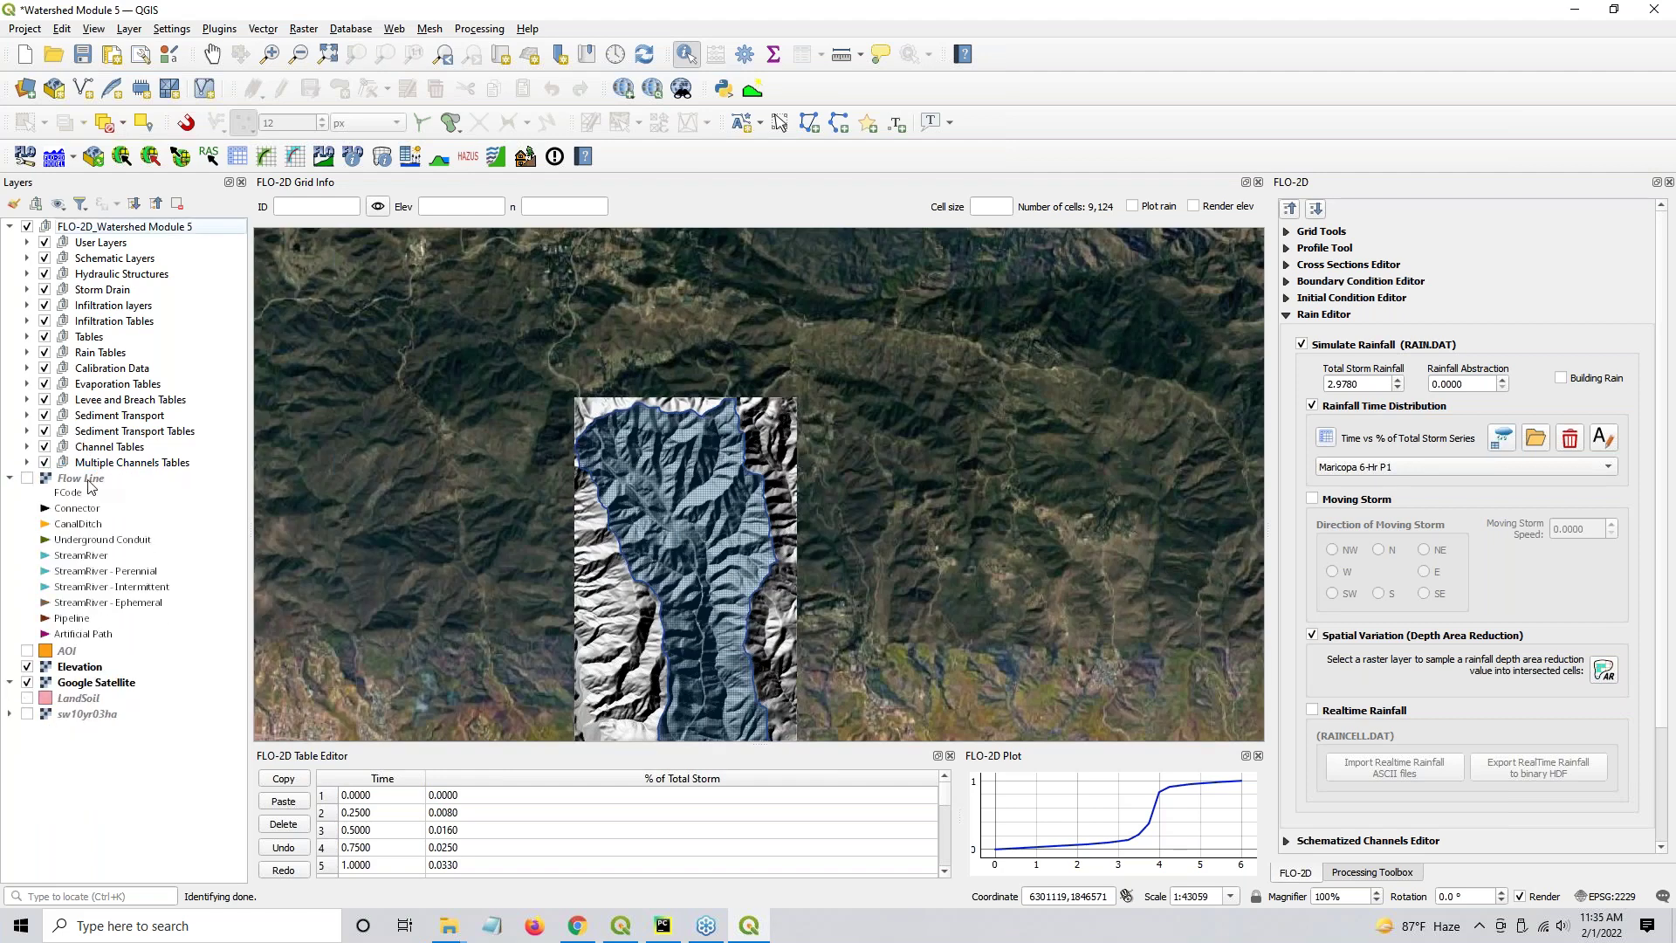
pyautogui.click(10, 478)
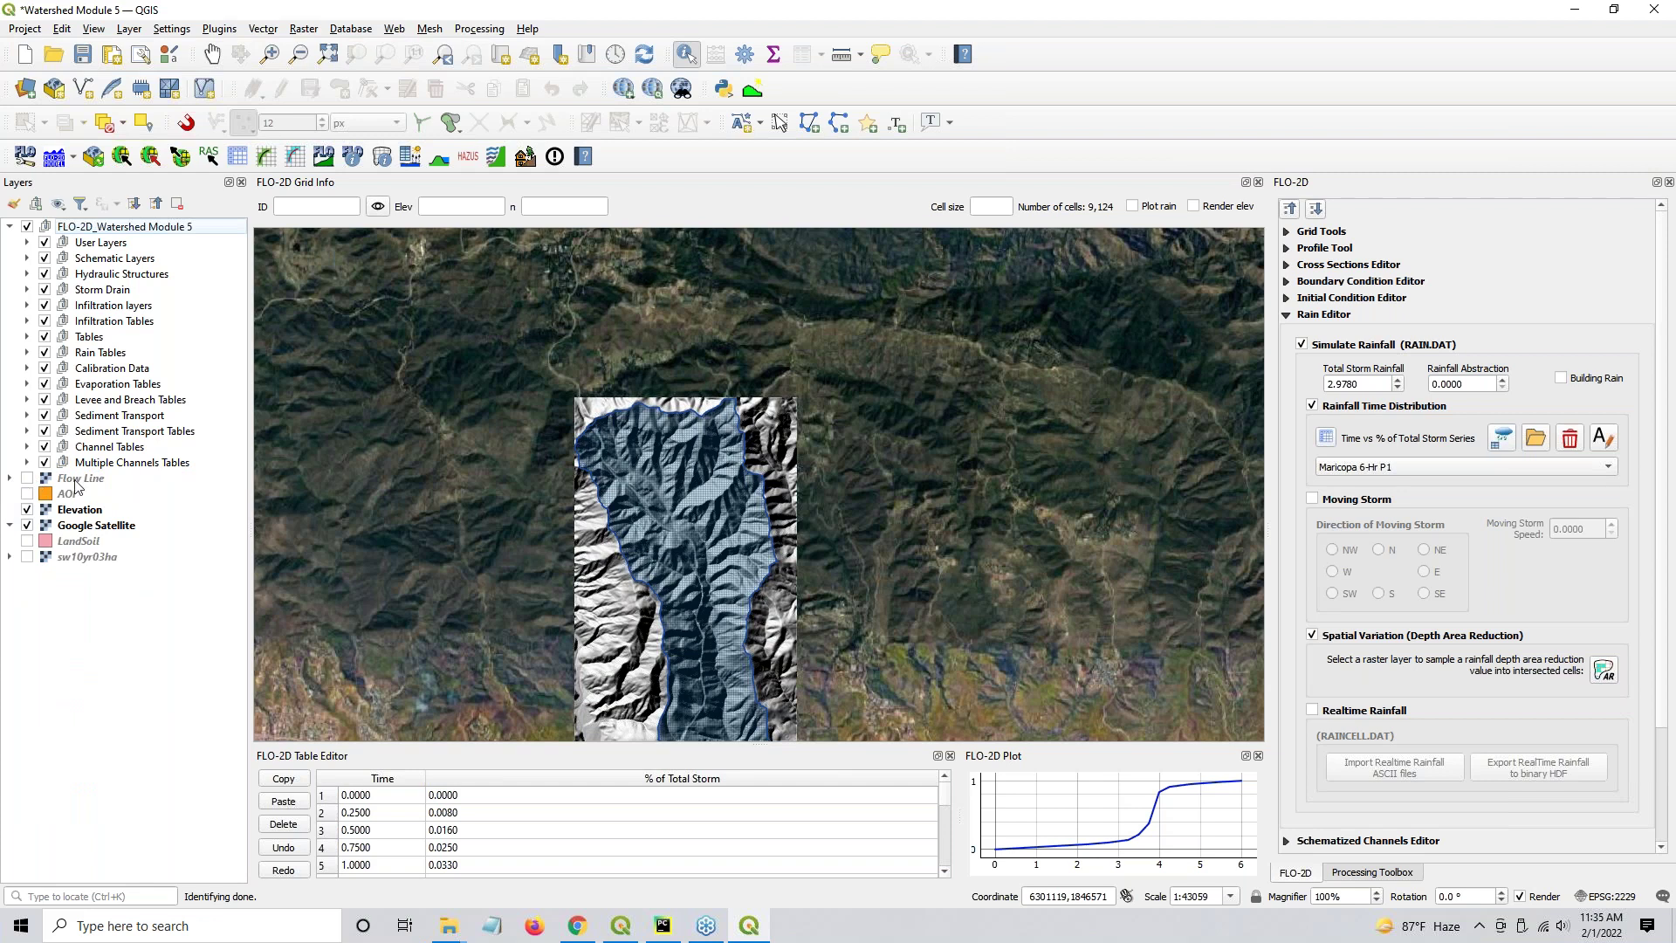
# Expand the Rain Tables group and open the attribute table of the Rain ARF Cells layer
pyautogui.click(101, 355)
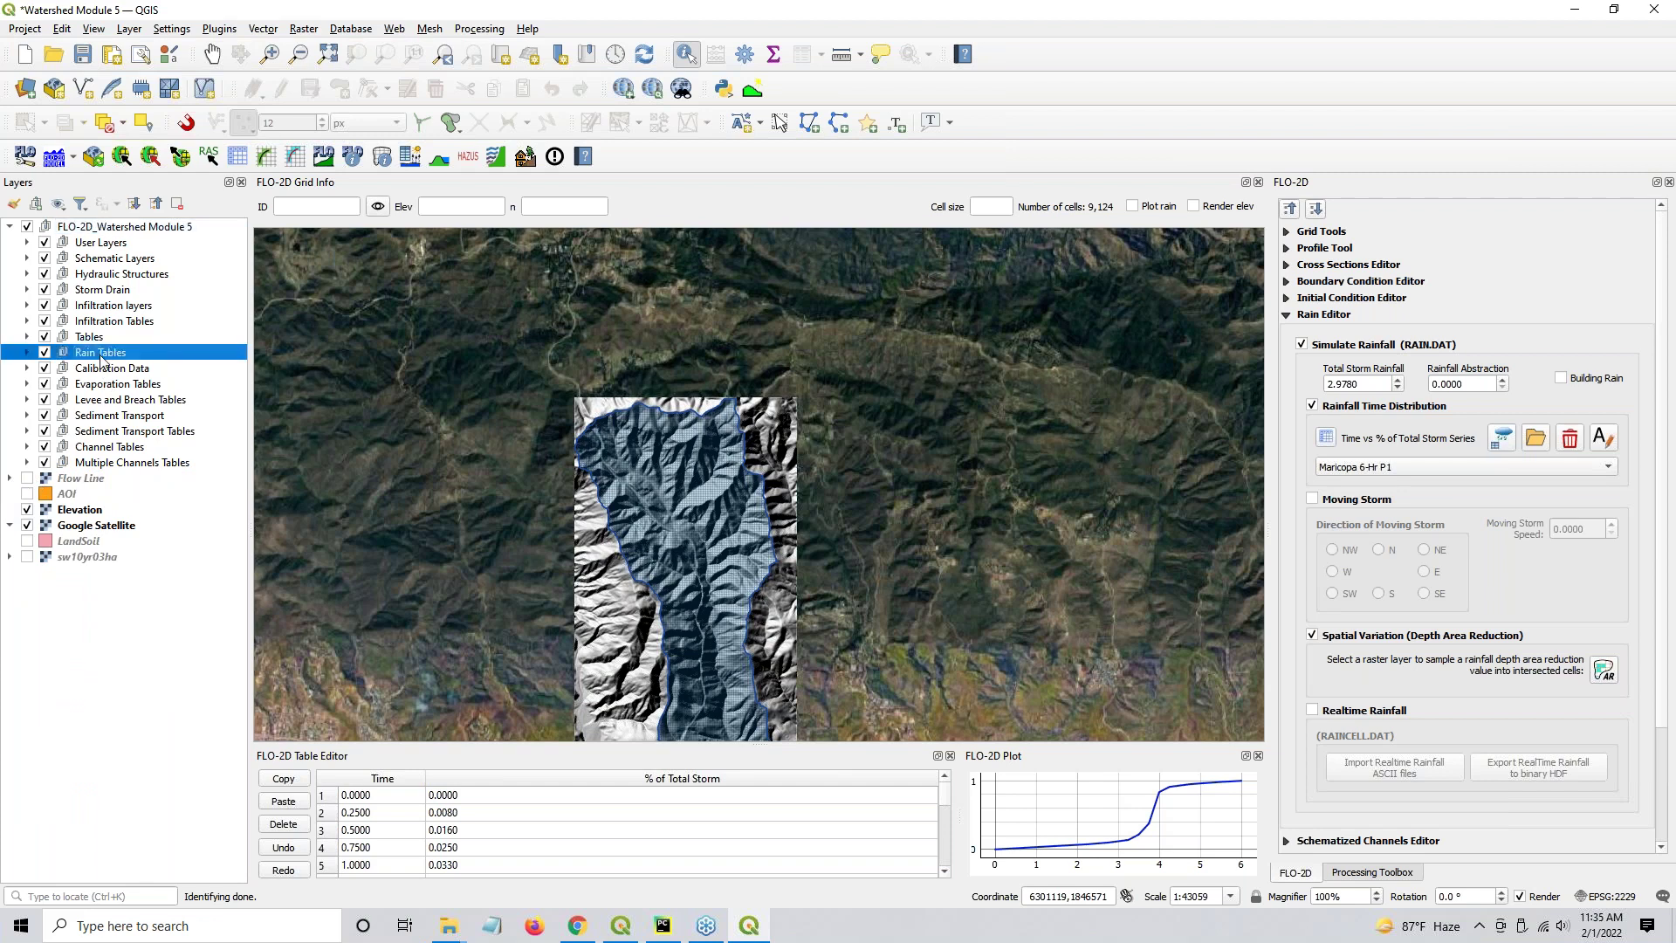
pyautogui.rightClick(99, 355)
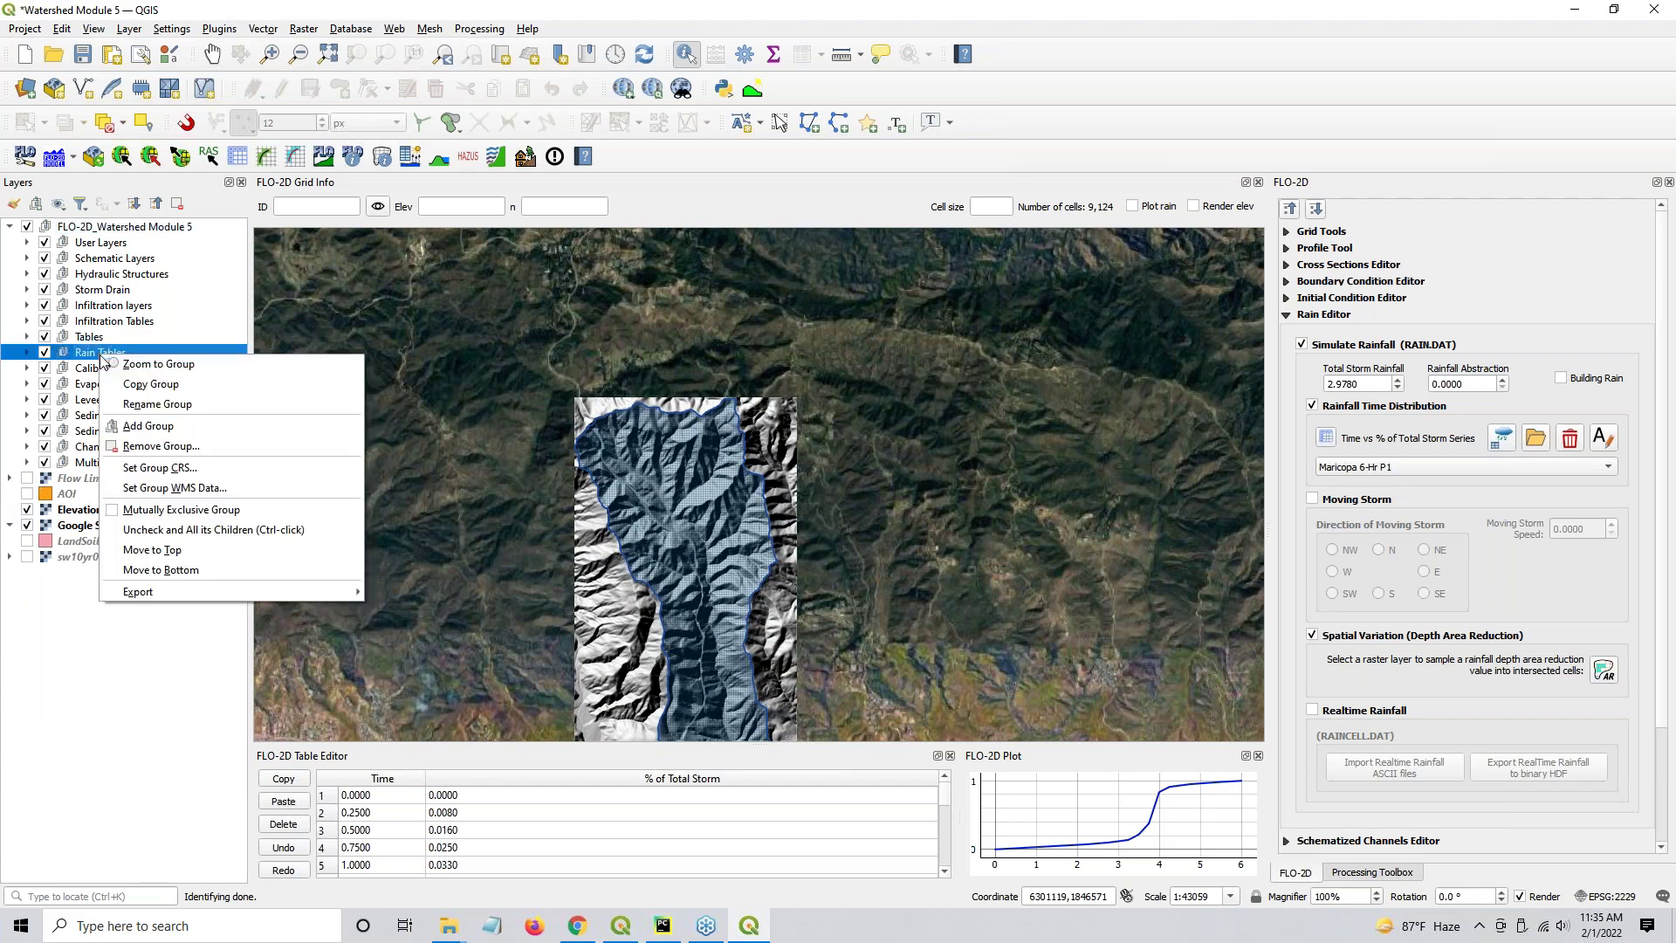
pyautogui.click(27, 352)
pyautogui.click(109, 417)
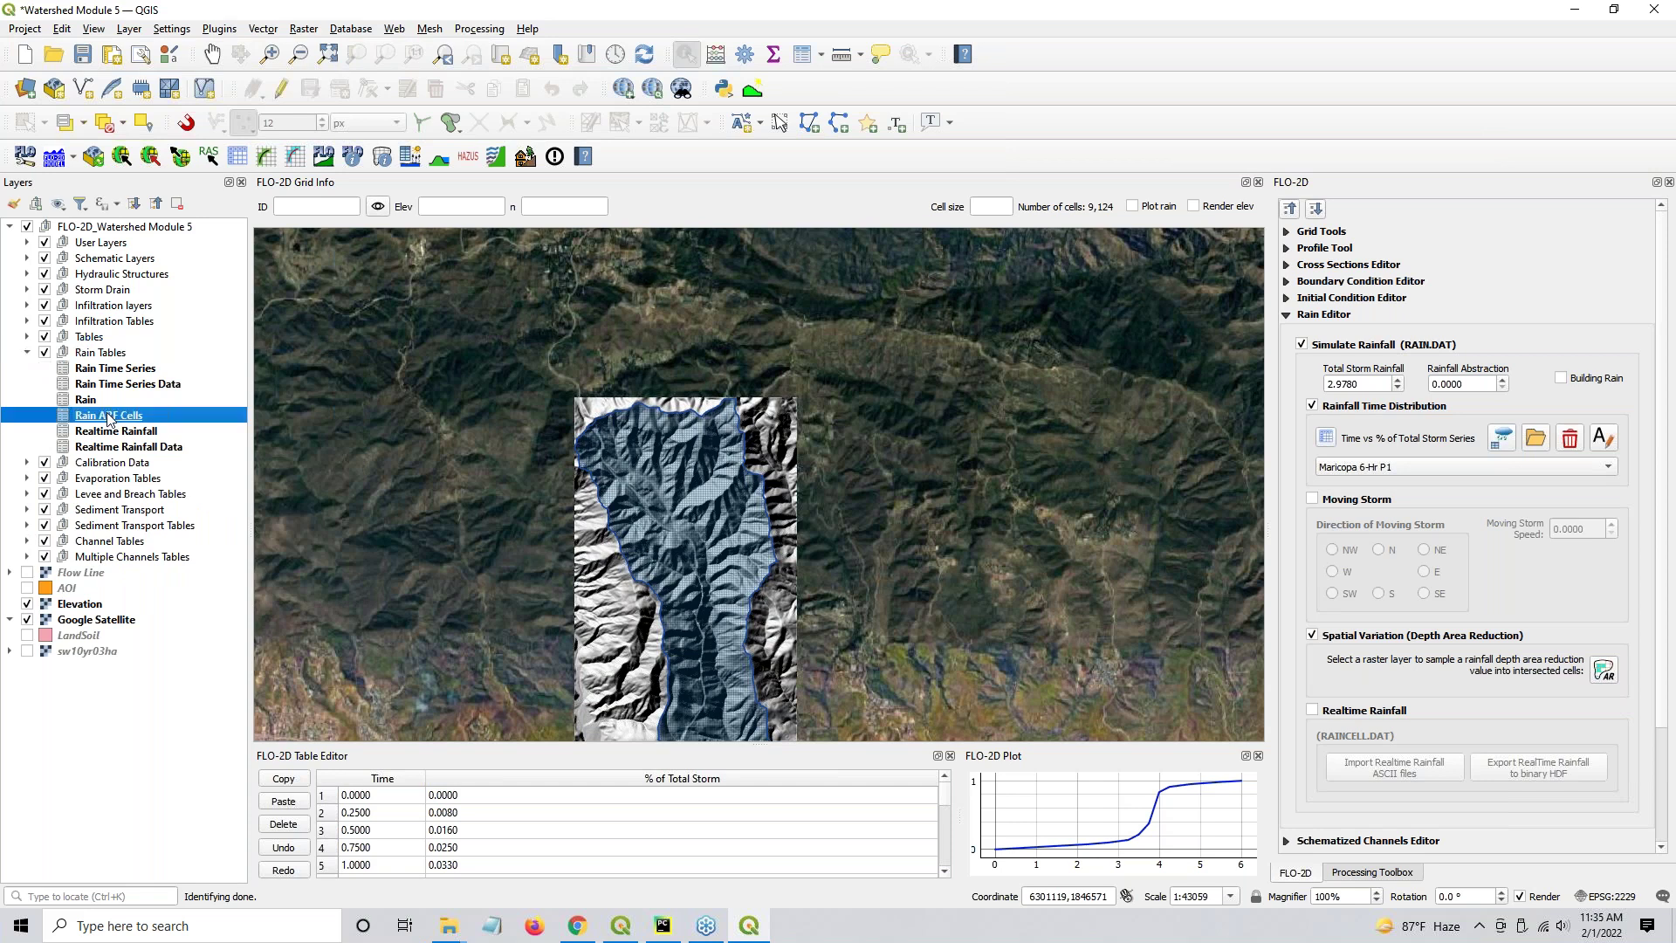
pyautogui.rightClick(108, 420)
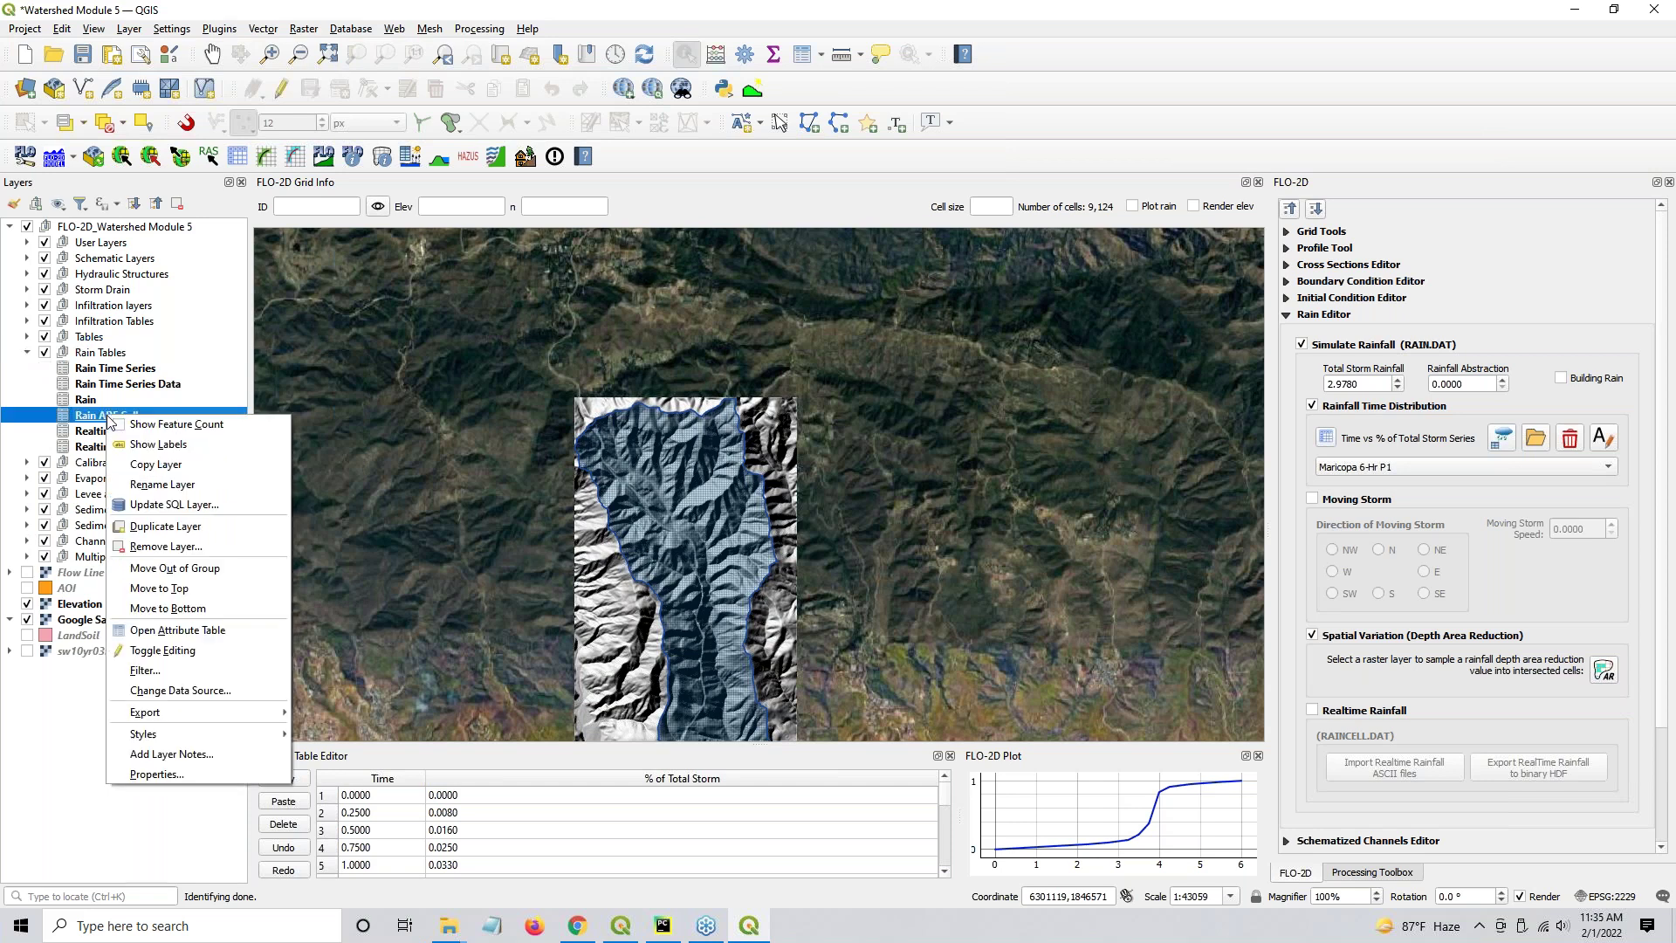
pyautogui.click(166, 630)
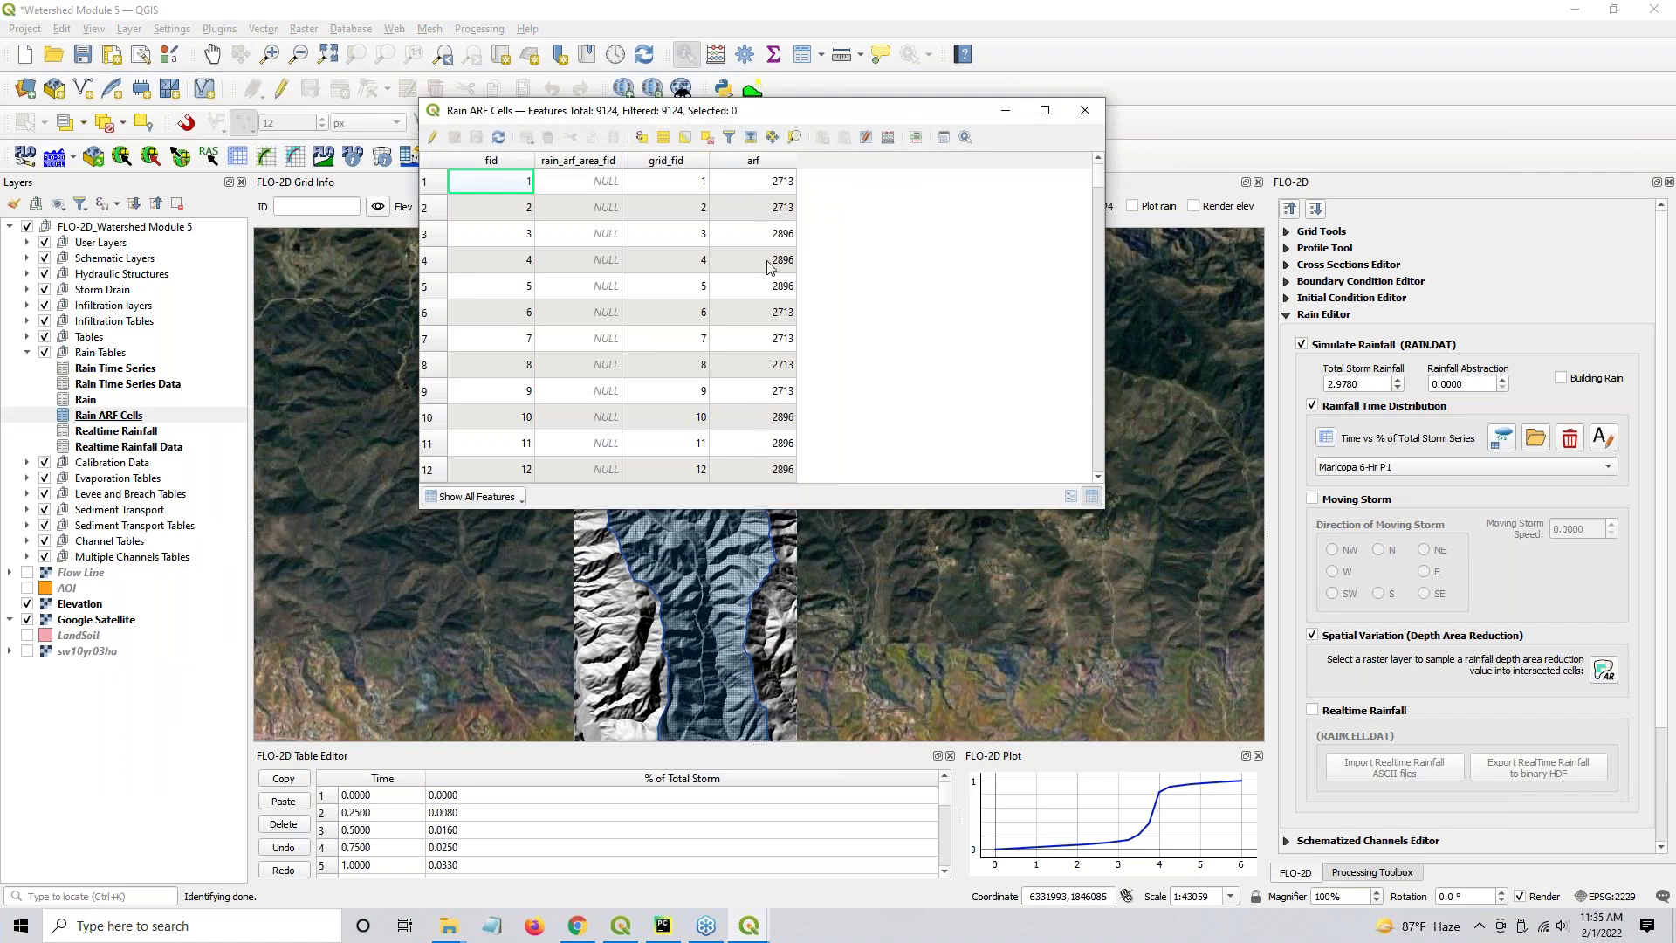
# Sort the Rain ARF Cells table by arf in descending order and examine the sampled values from highest to lower rows
pyautogui.click(755, 164)
pyautogui.click(756, 164)
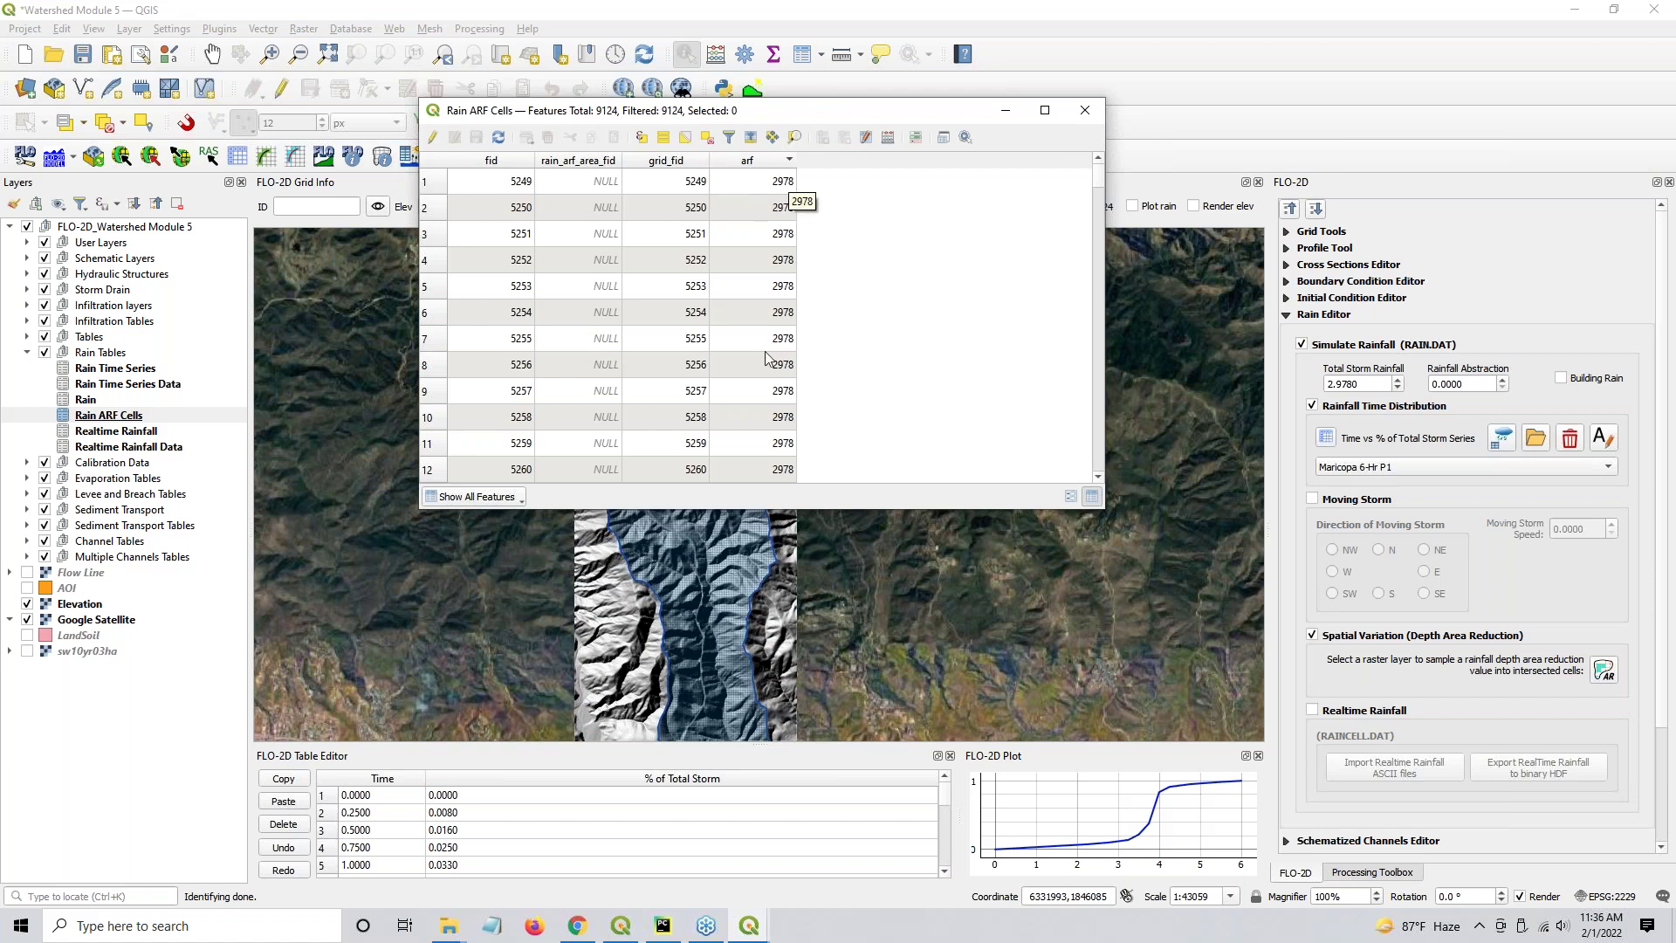
pyautogui.scroll(-11, 770, 359)
pyautogui.moveTo(1086, 206); pyautogui.dragTo(1087, 304)
pyautogui.click(769, 289)
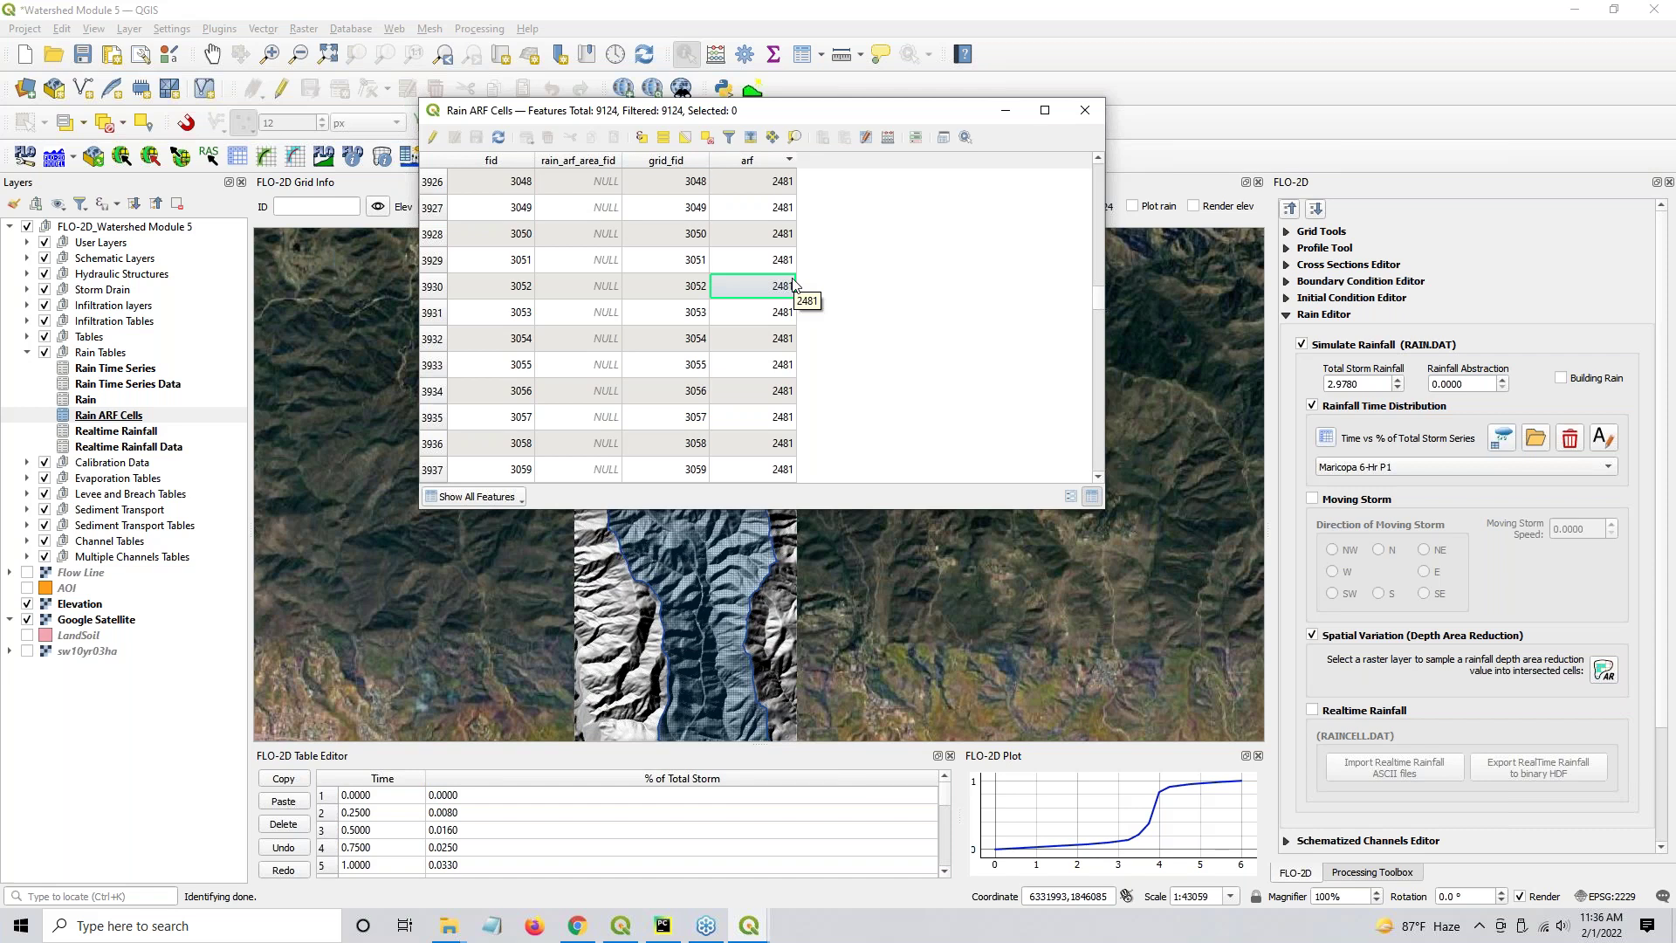
pyautogui.scroll(20, 792, 284)
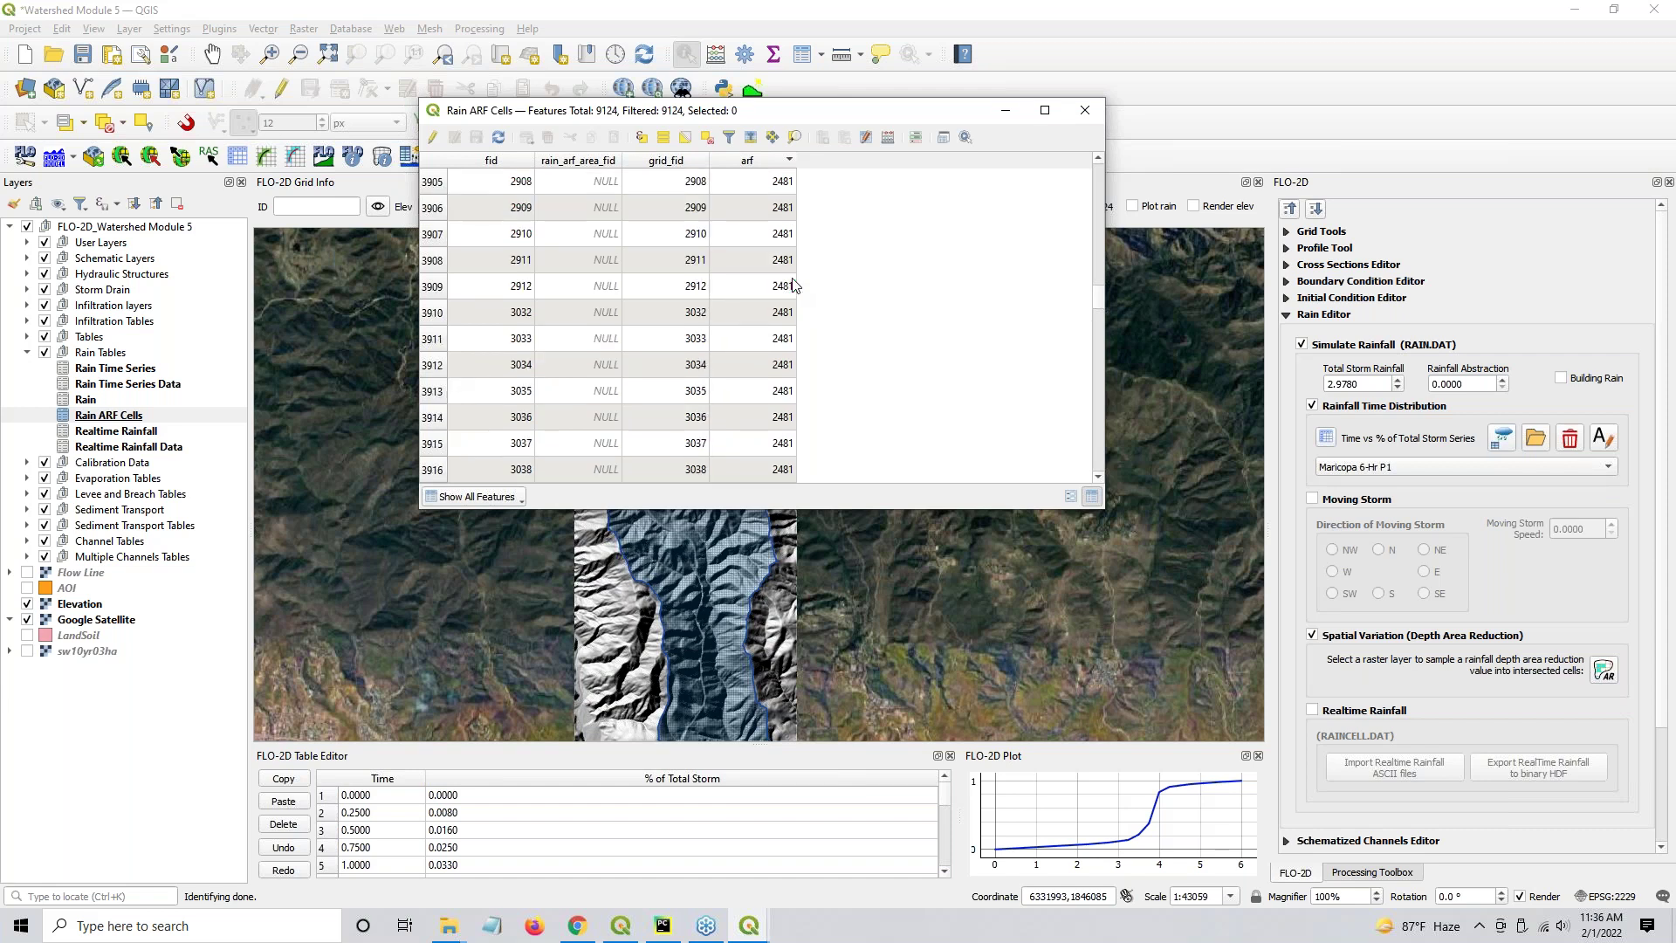
pyautogui.moveTo(1104, 305); pyautogui.dragTo(1079, 170)
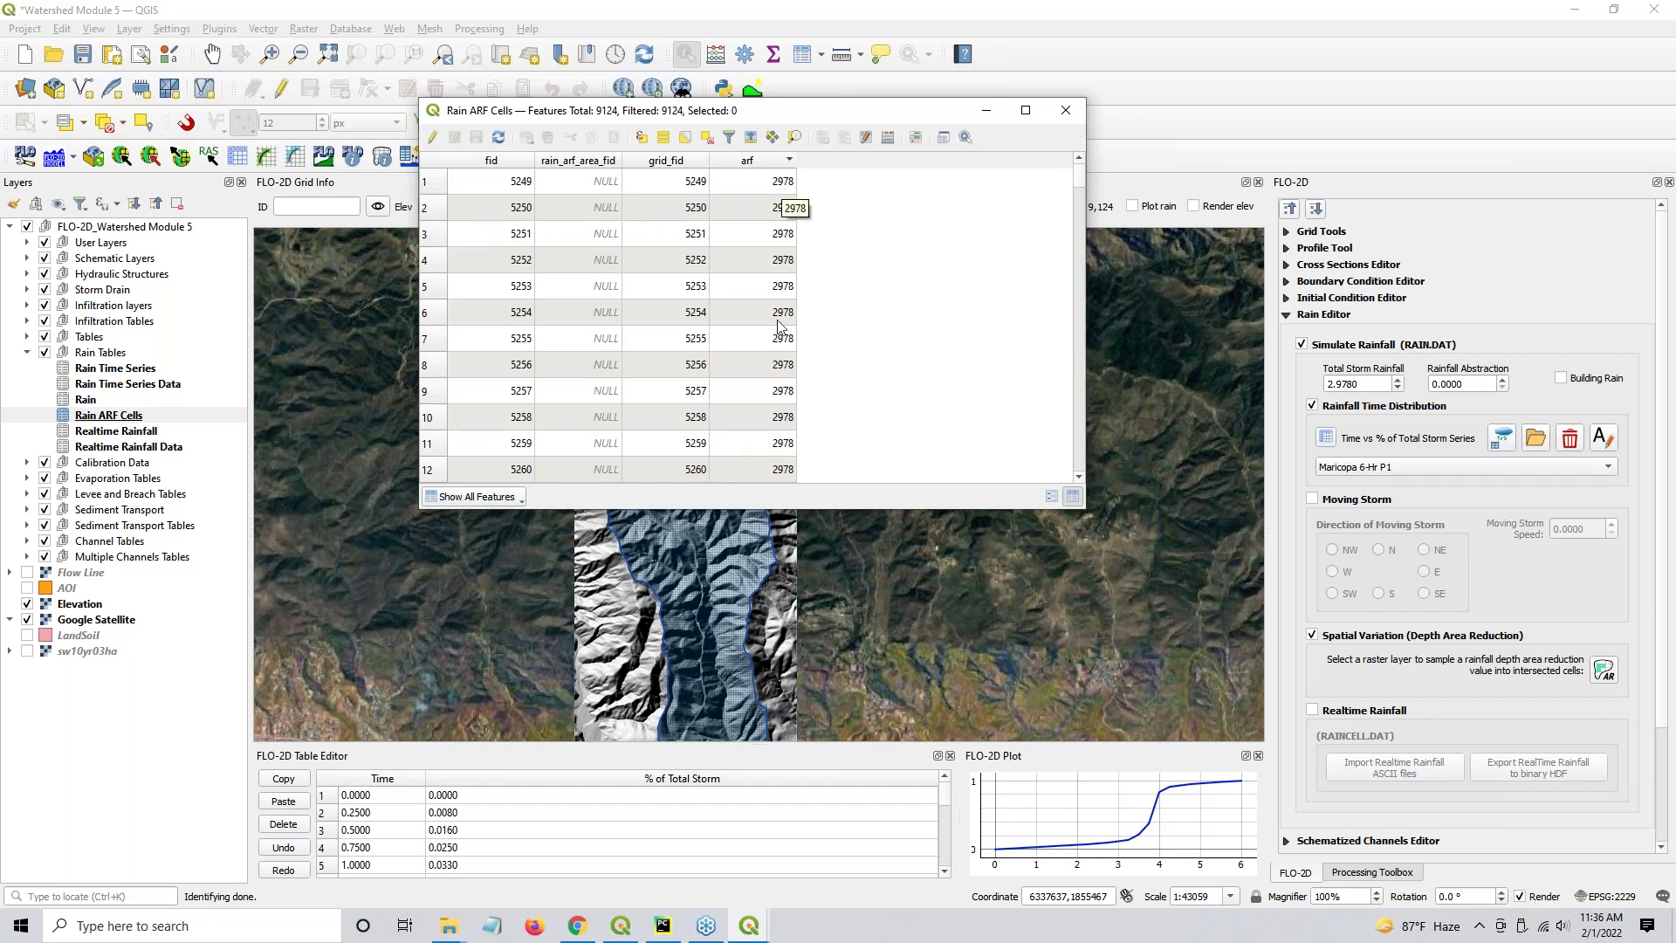
pyautogui.moveTo(1083, 176); pyautogui.dragTo(1073, 296)
pyautogui.click(753, 285)
pyautogui.click(758, 349)
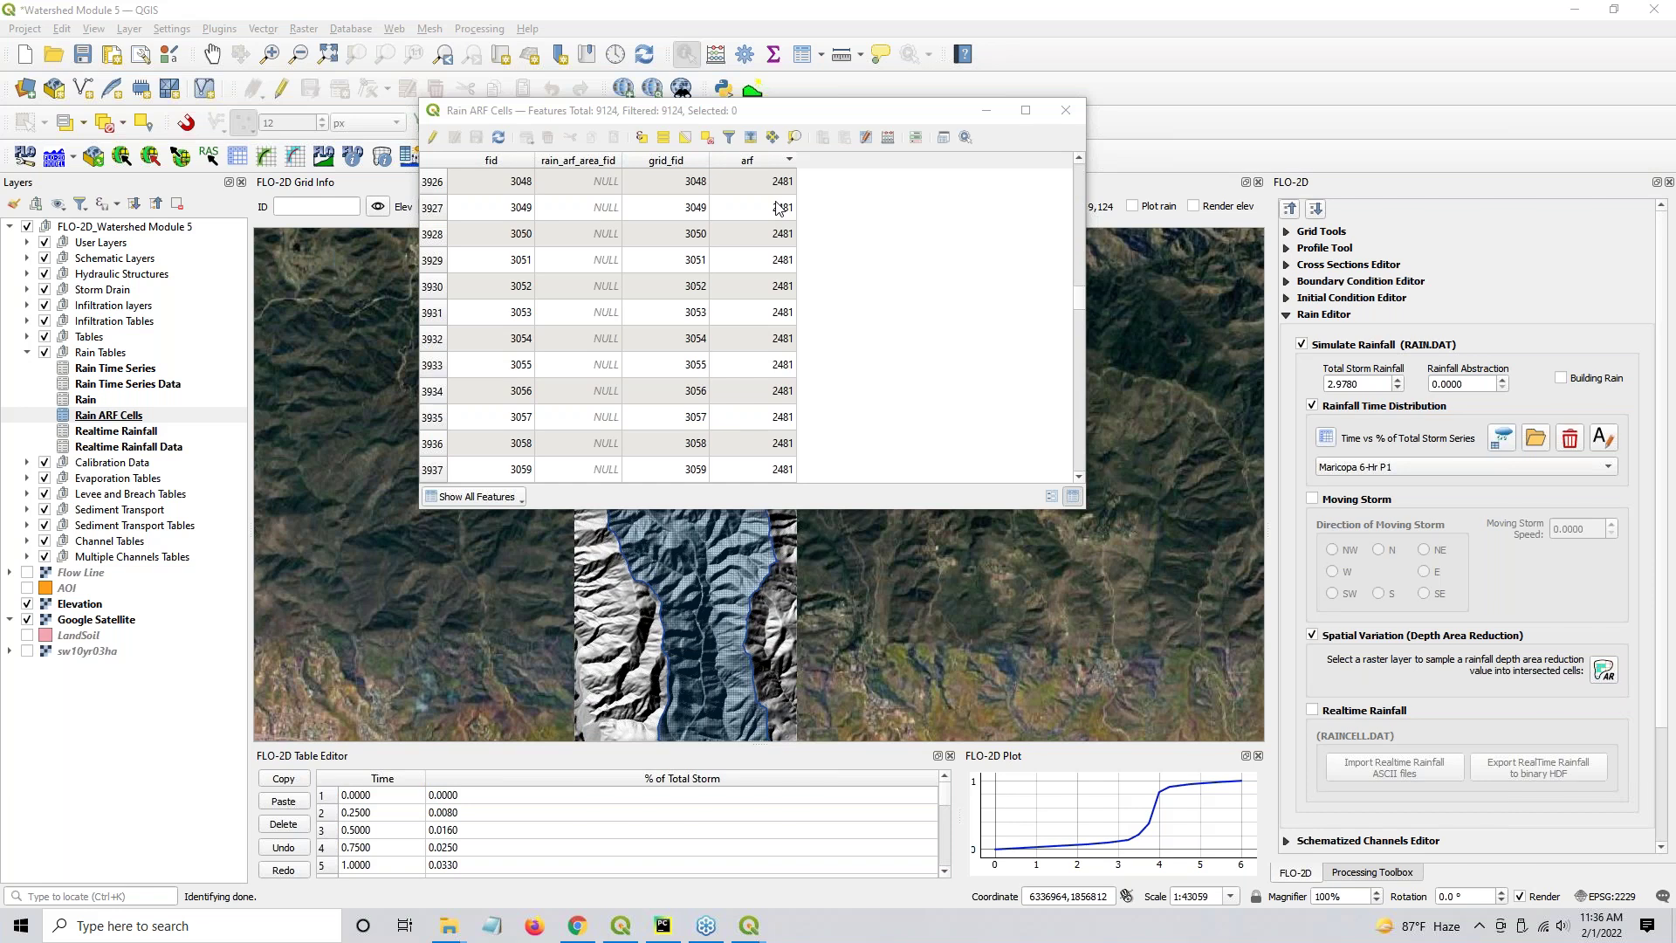
# Close the attribute table, collapse the Rain Editor and bring the whole watershed into view
pyautogui.click(1064, 112)
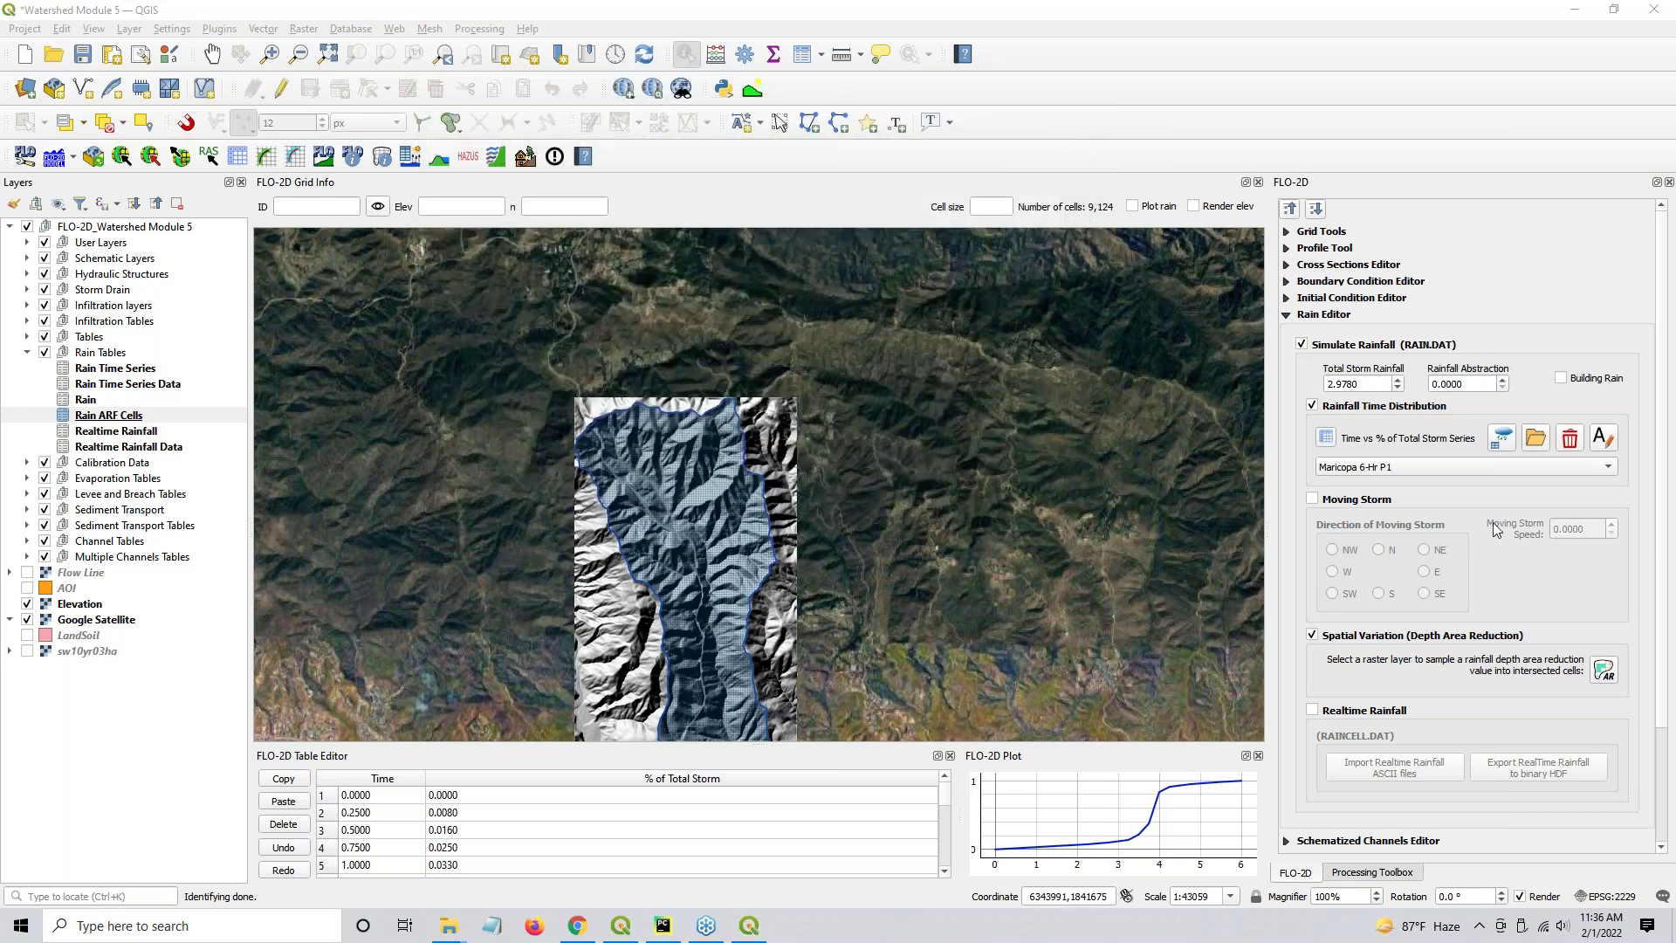
pyautogui.click(1285, 316)
pyautogui.moveTo(625, 569); pyautogui.dragTo(665, 396)
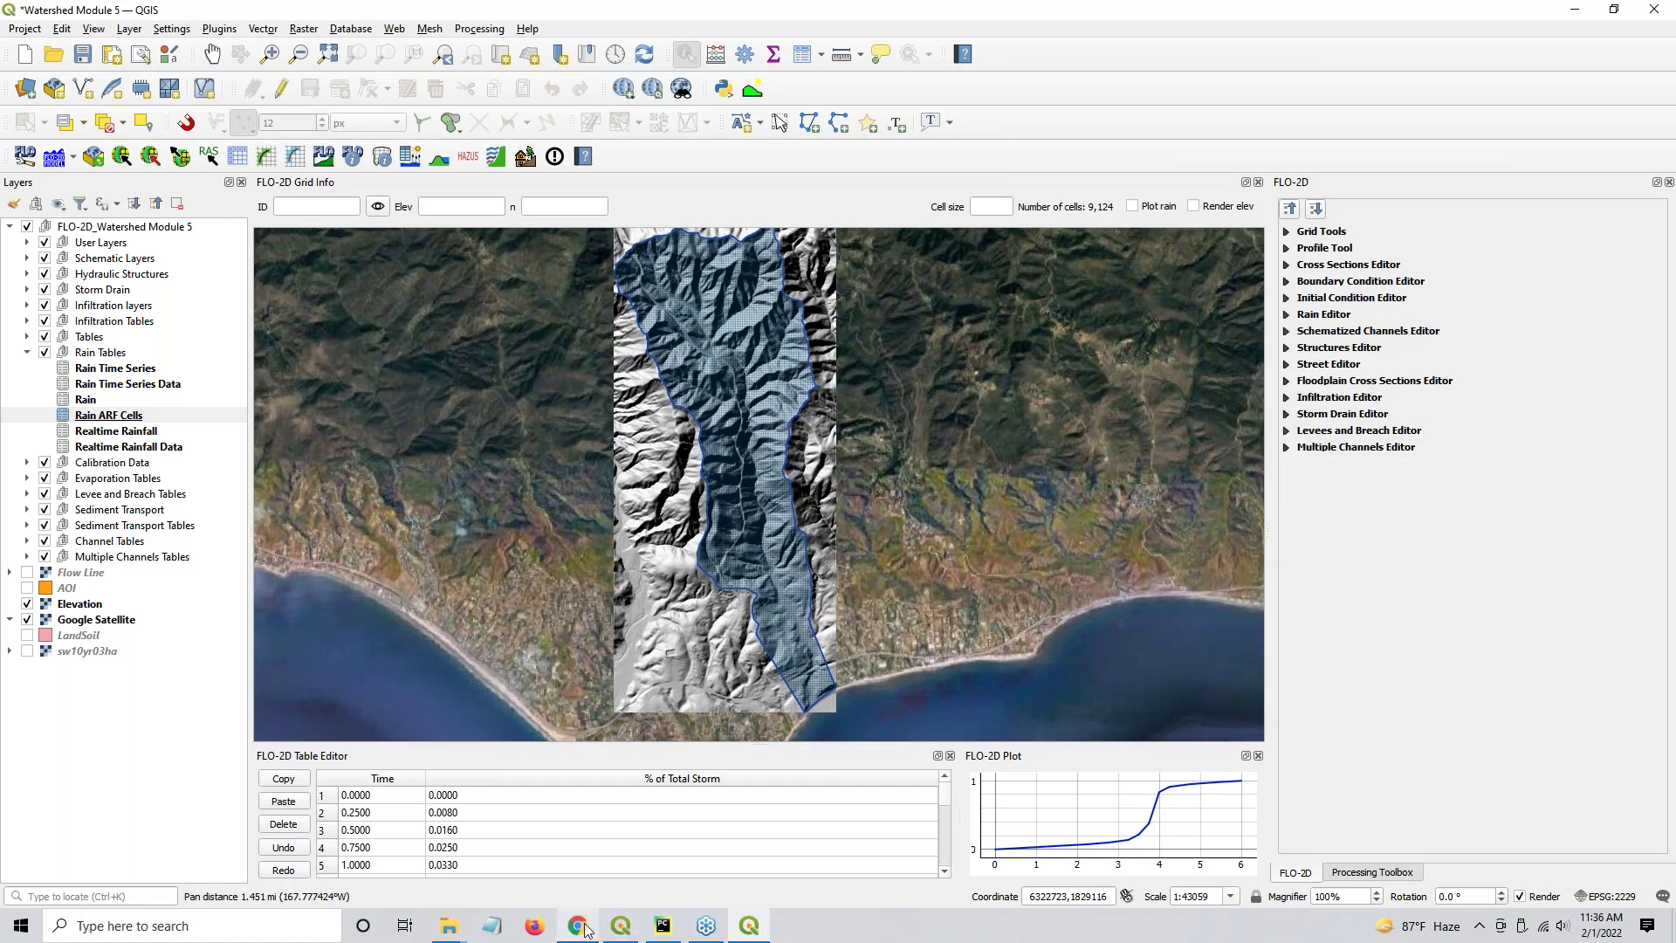
# Switch to Chrome, review tutorial Step 10 on rainfall setup and Step 11 on curve number data, and return to QGIS
pyautogui.click(578, 925)
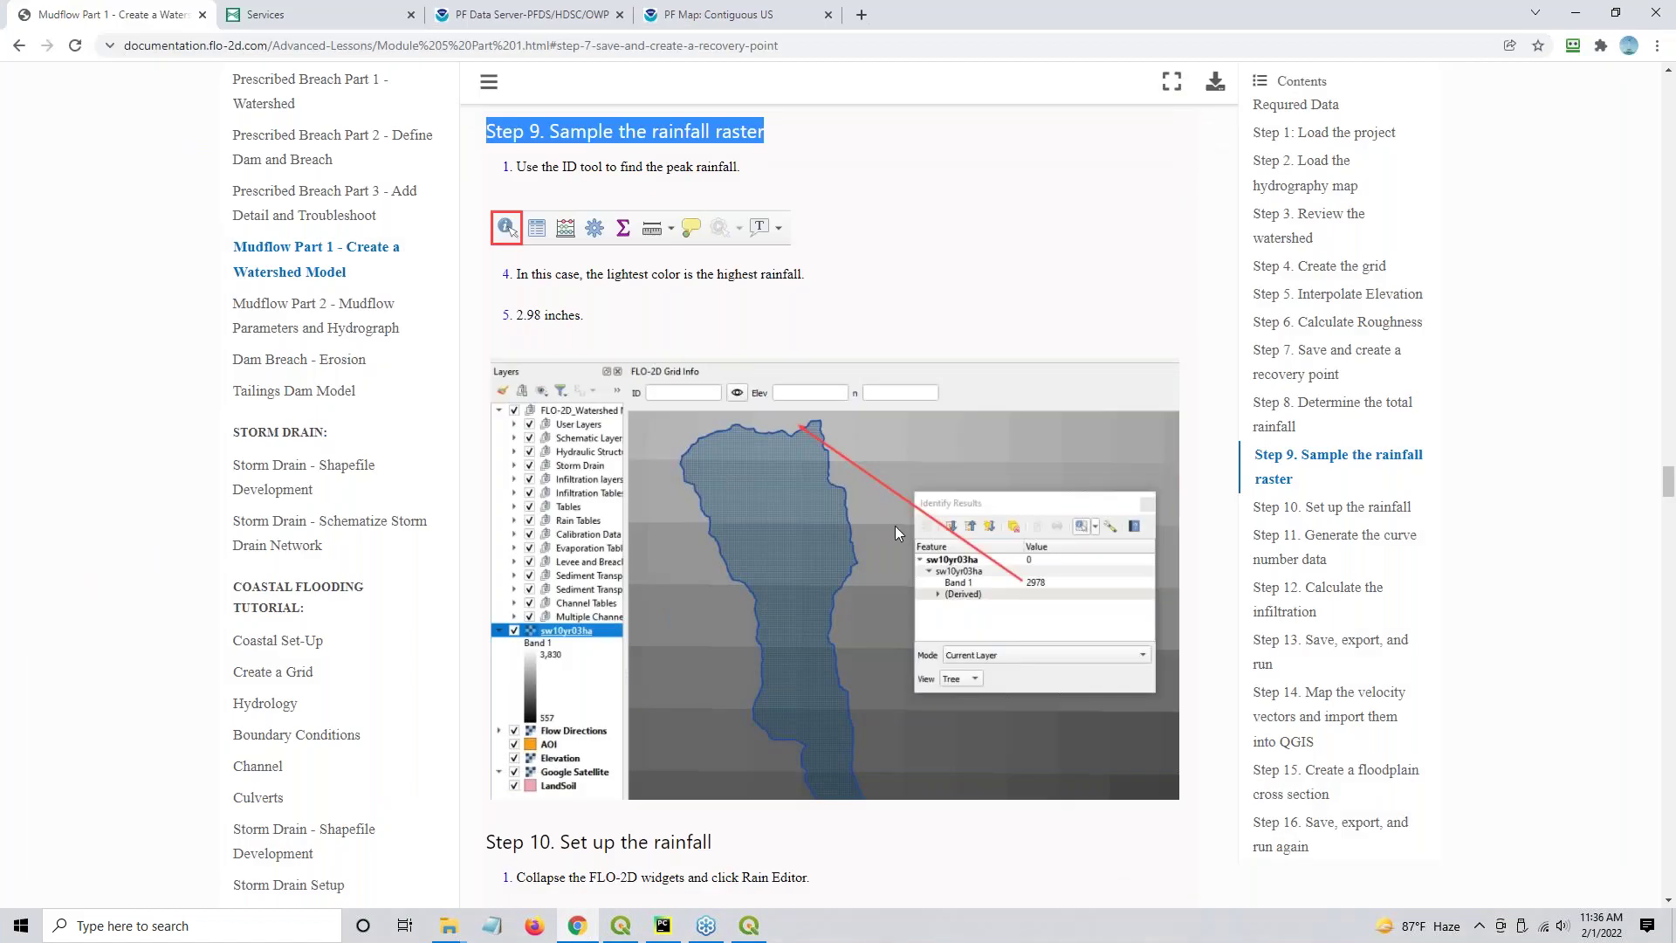
pyautogui.scroll(-7, 647, 578)
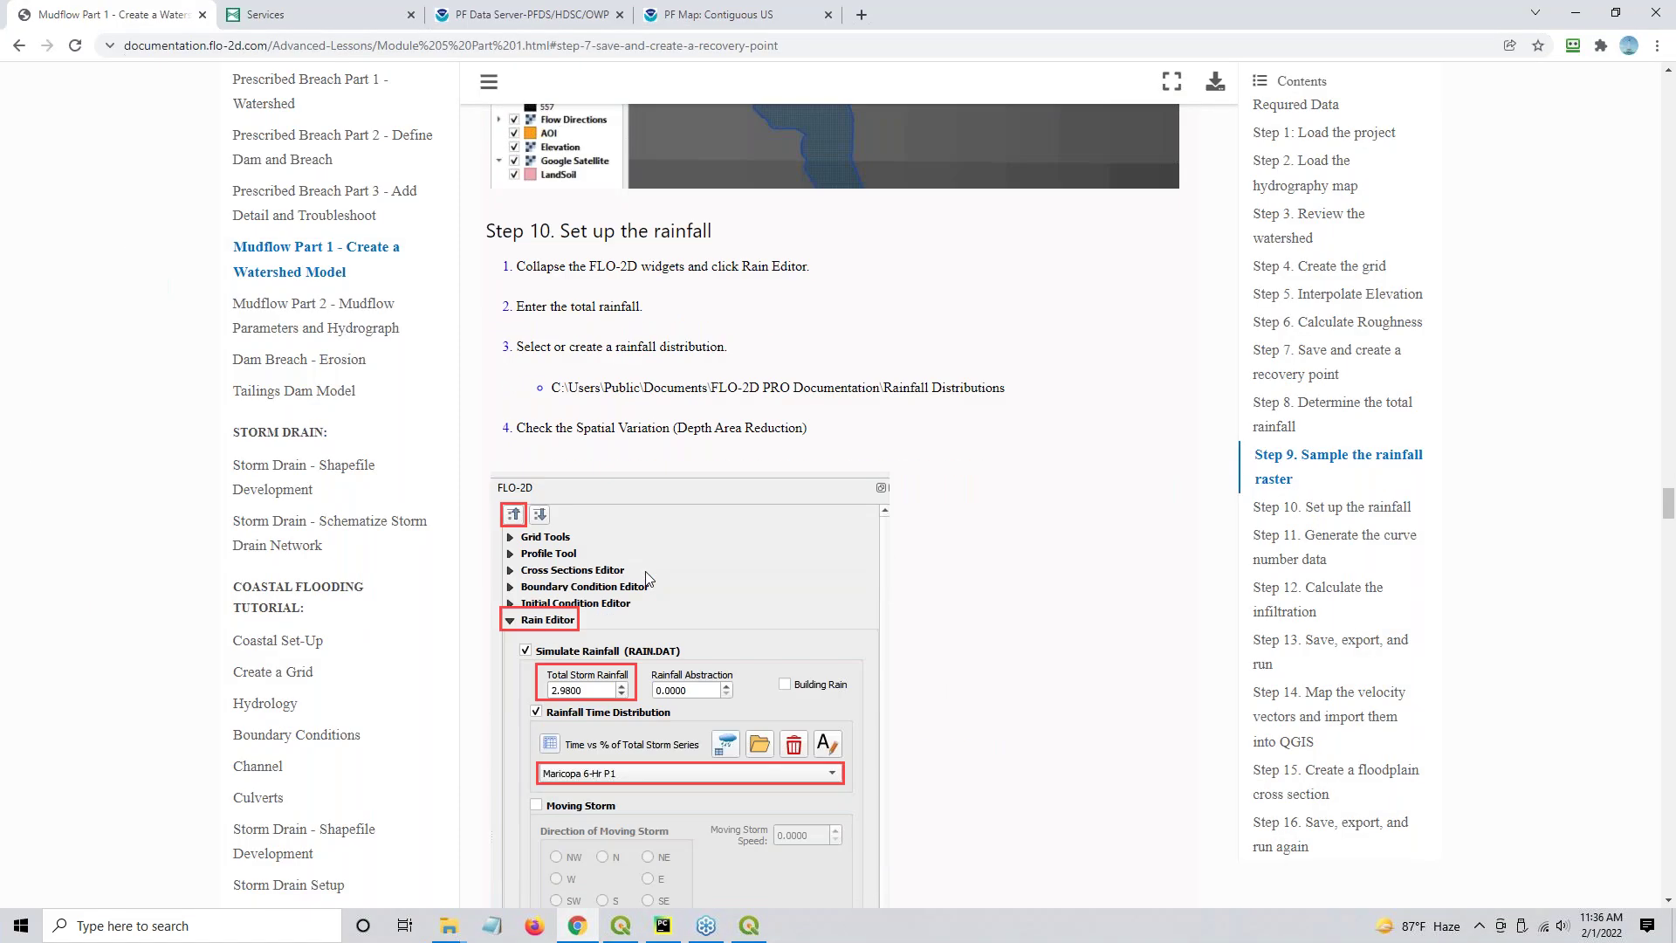
pyautogui.scroll(-4, 686, 477)
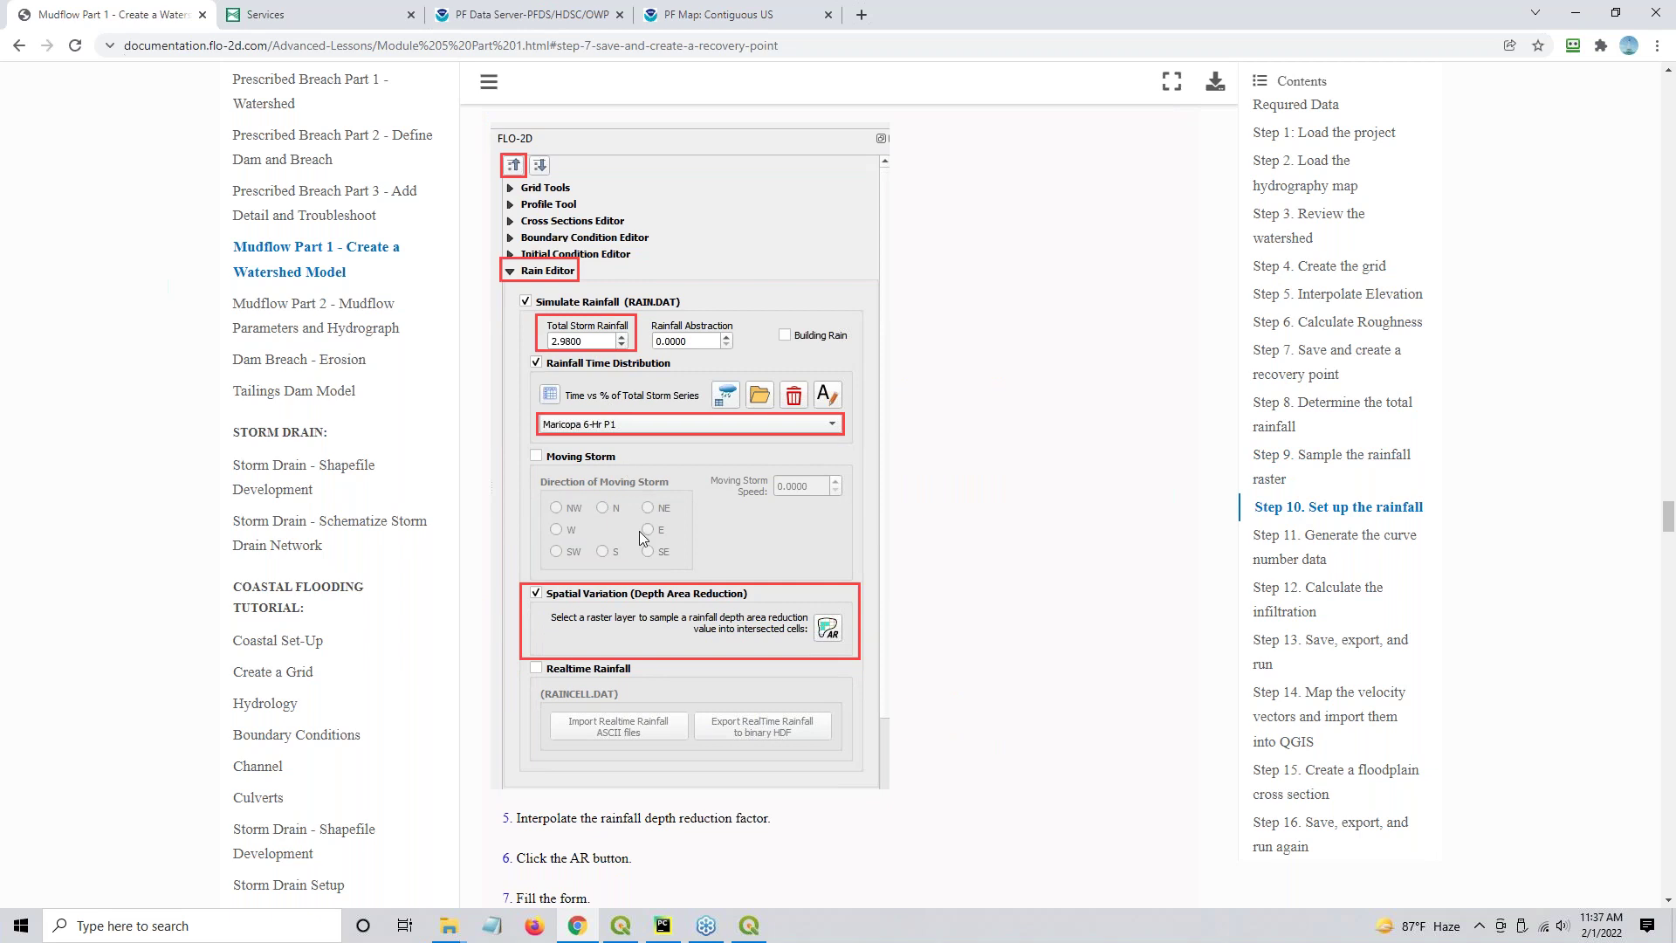
pyautogui.scroll(-2, 635, 650)
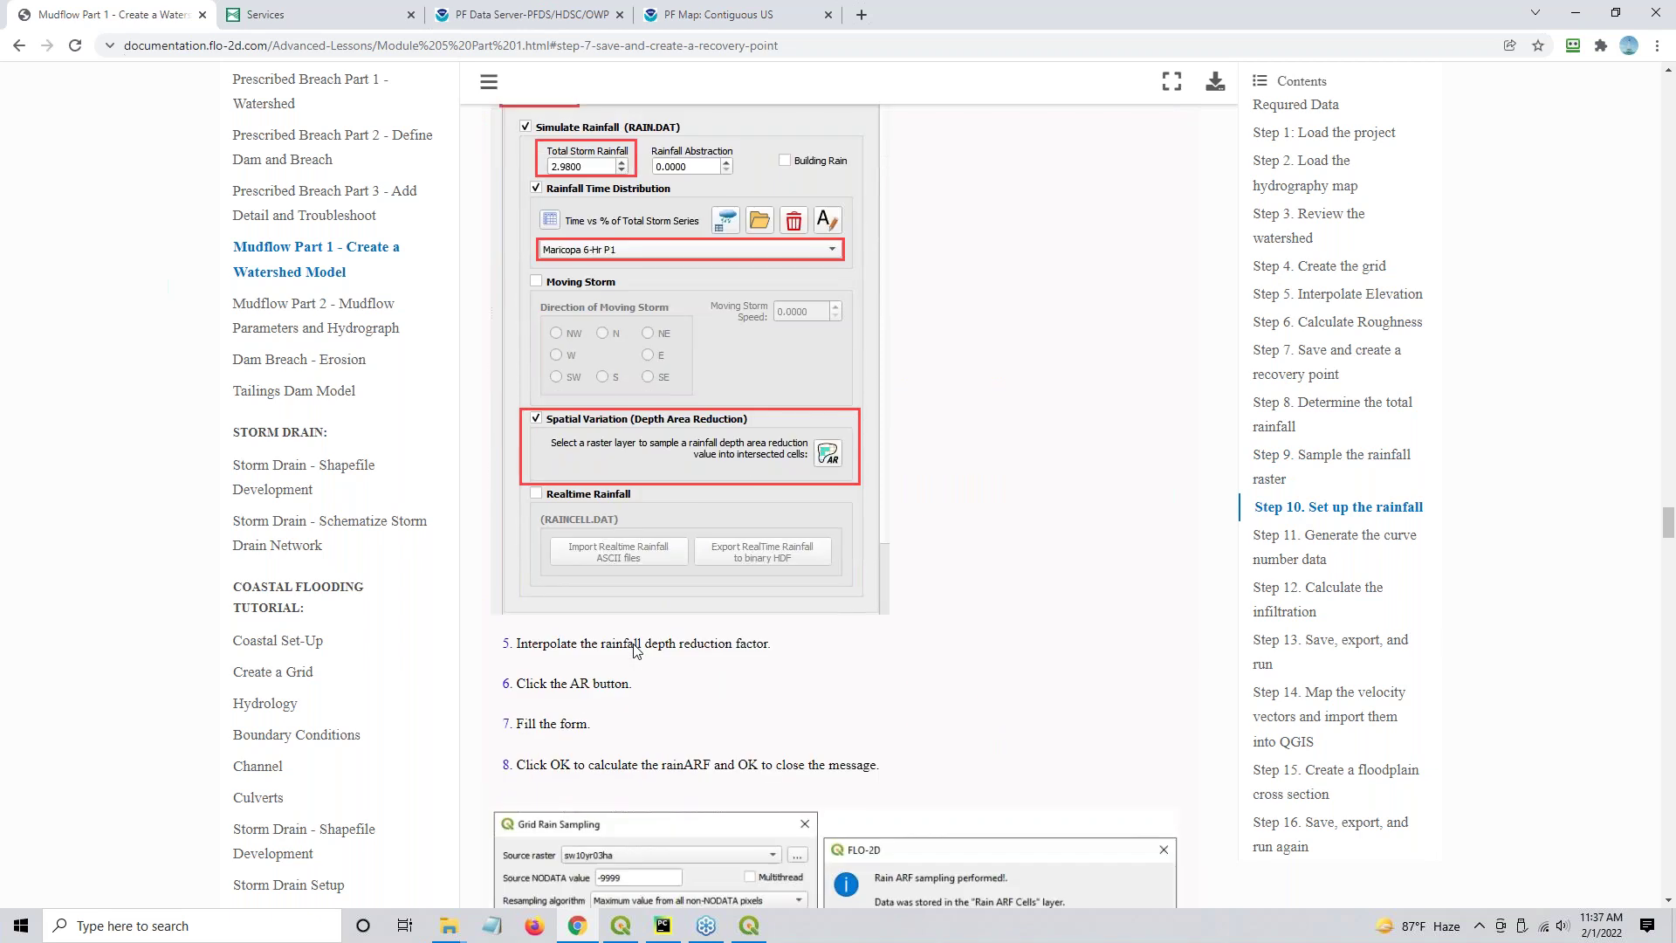
pyautogui.scroll(-2, 634, 648)
pyautogui.scroll(4, 567, 376)
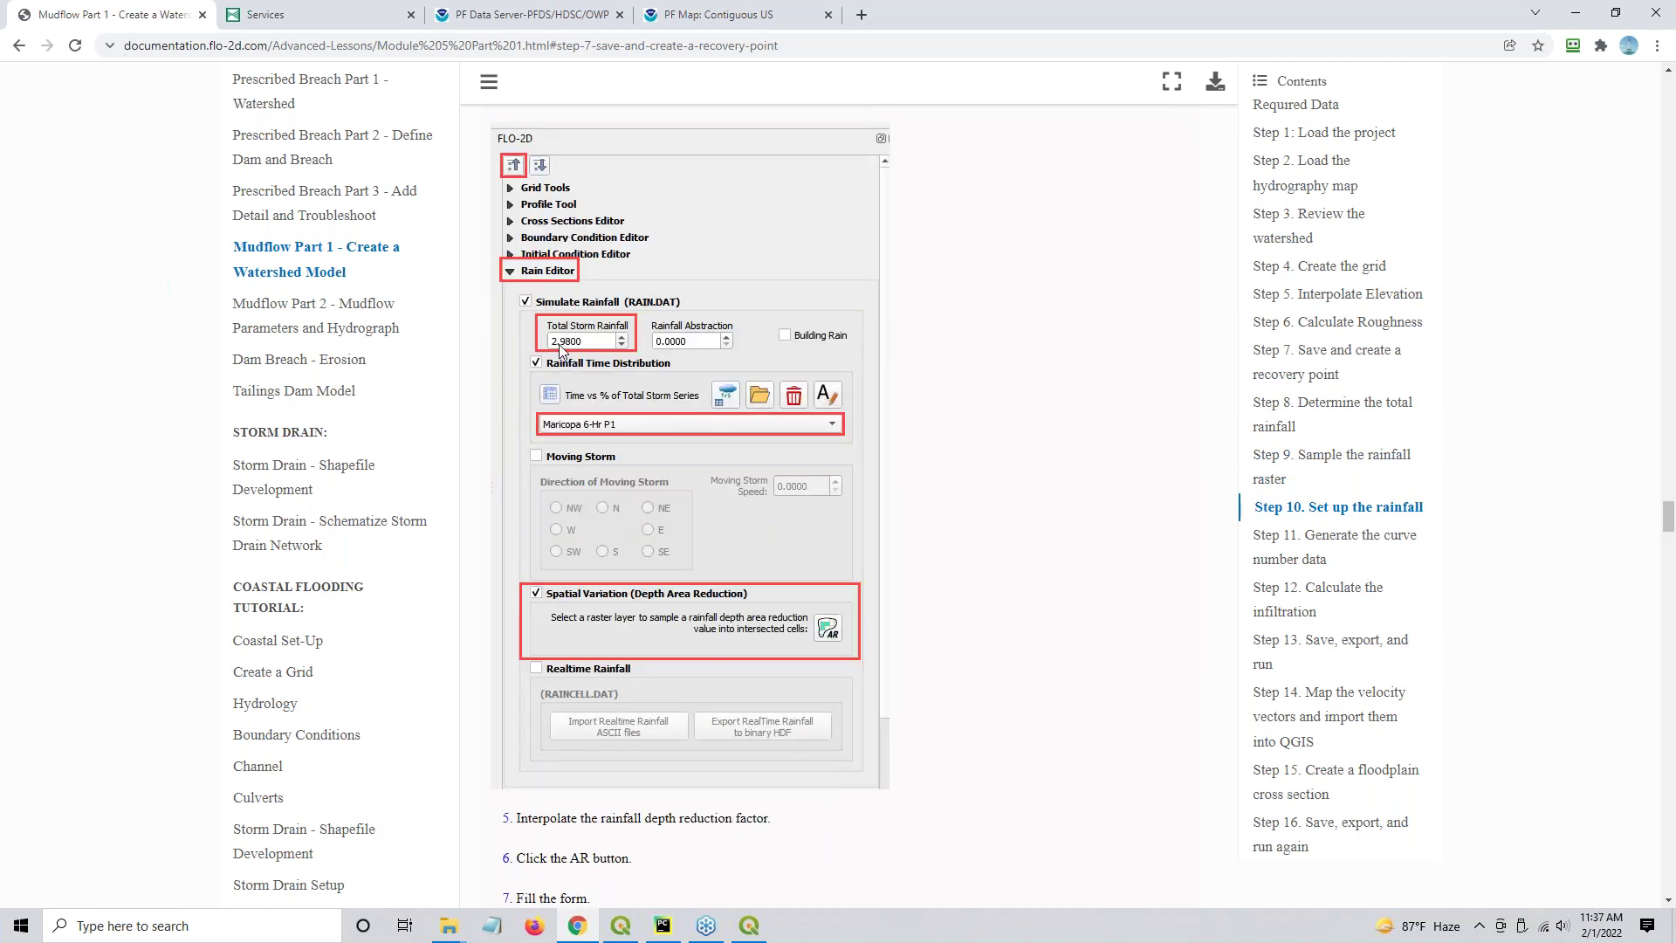
pyautogui.scroll(-8, 655, 368)
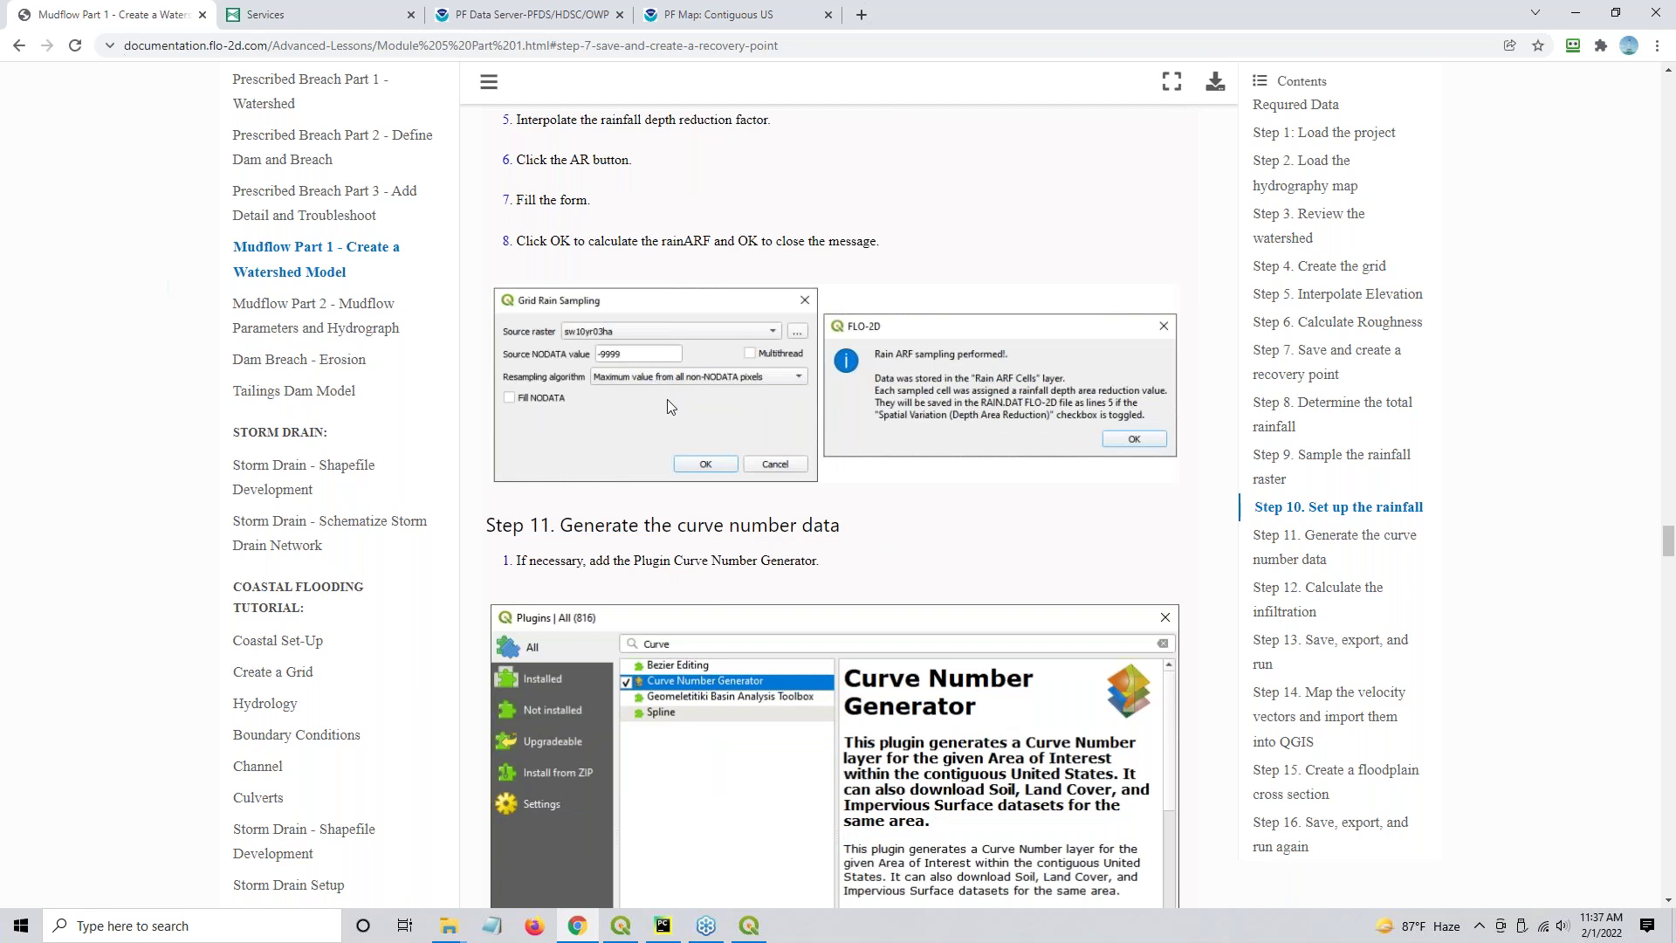
pyautogui.scroll(-4, 667, 401)
pyautogui.scroll(-1, 672, 349)
pyautogui.scroll(1, 676, 262)
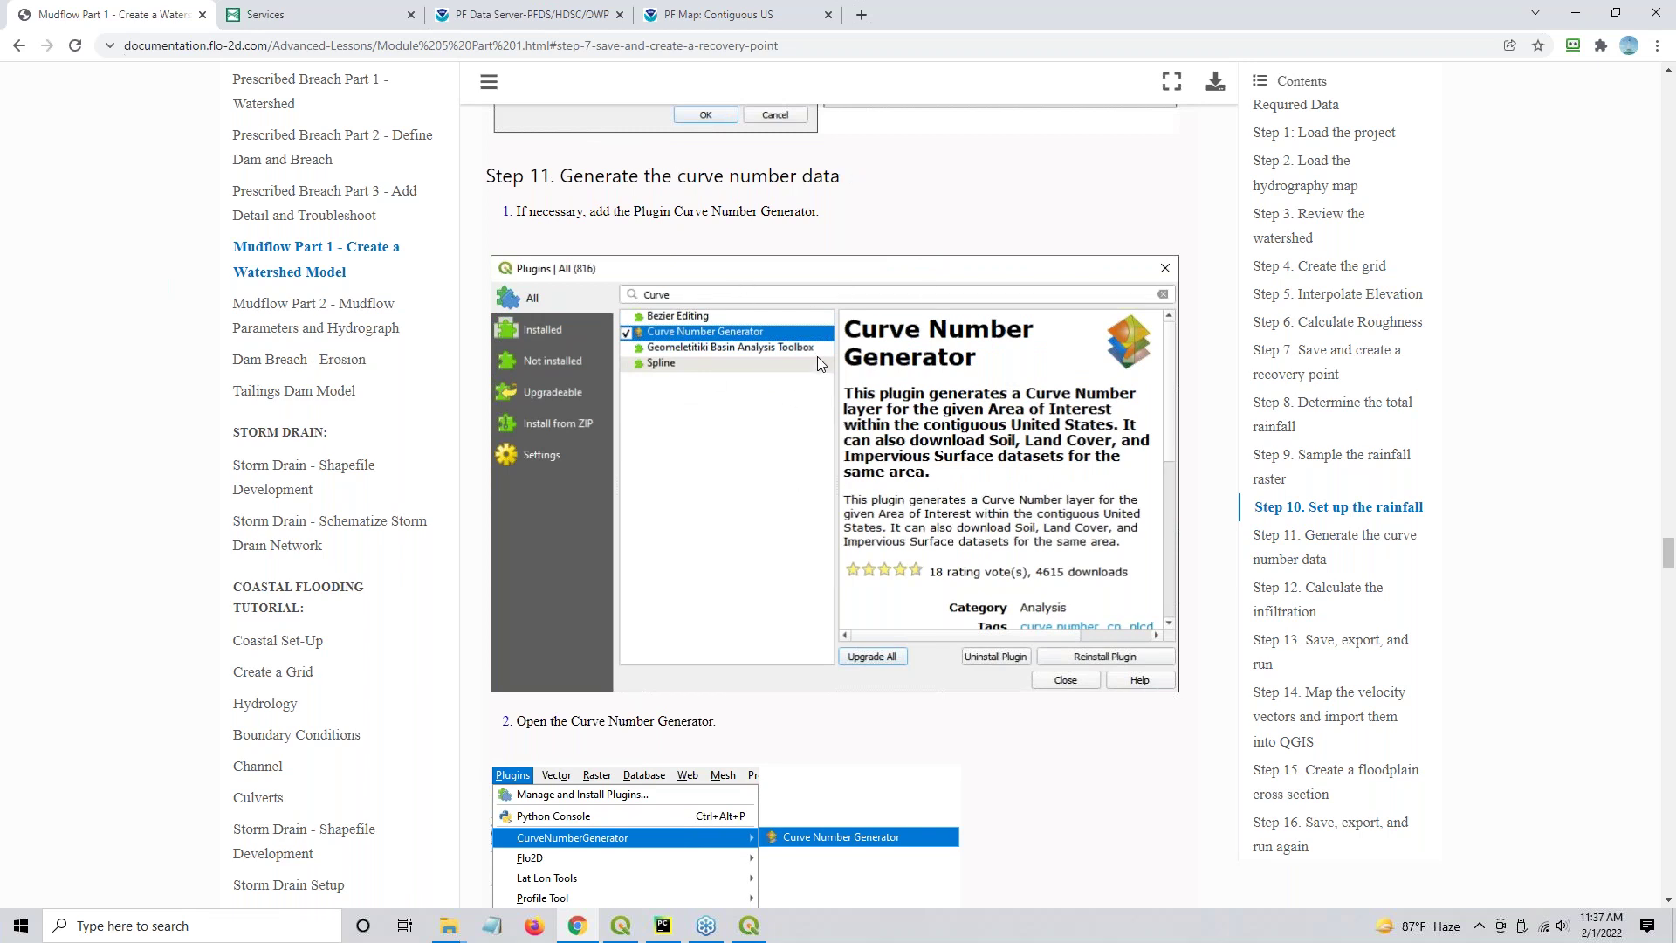
pyautogui.click(1575, 19)
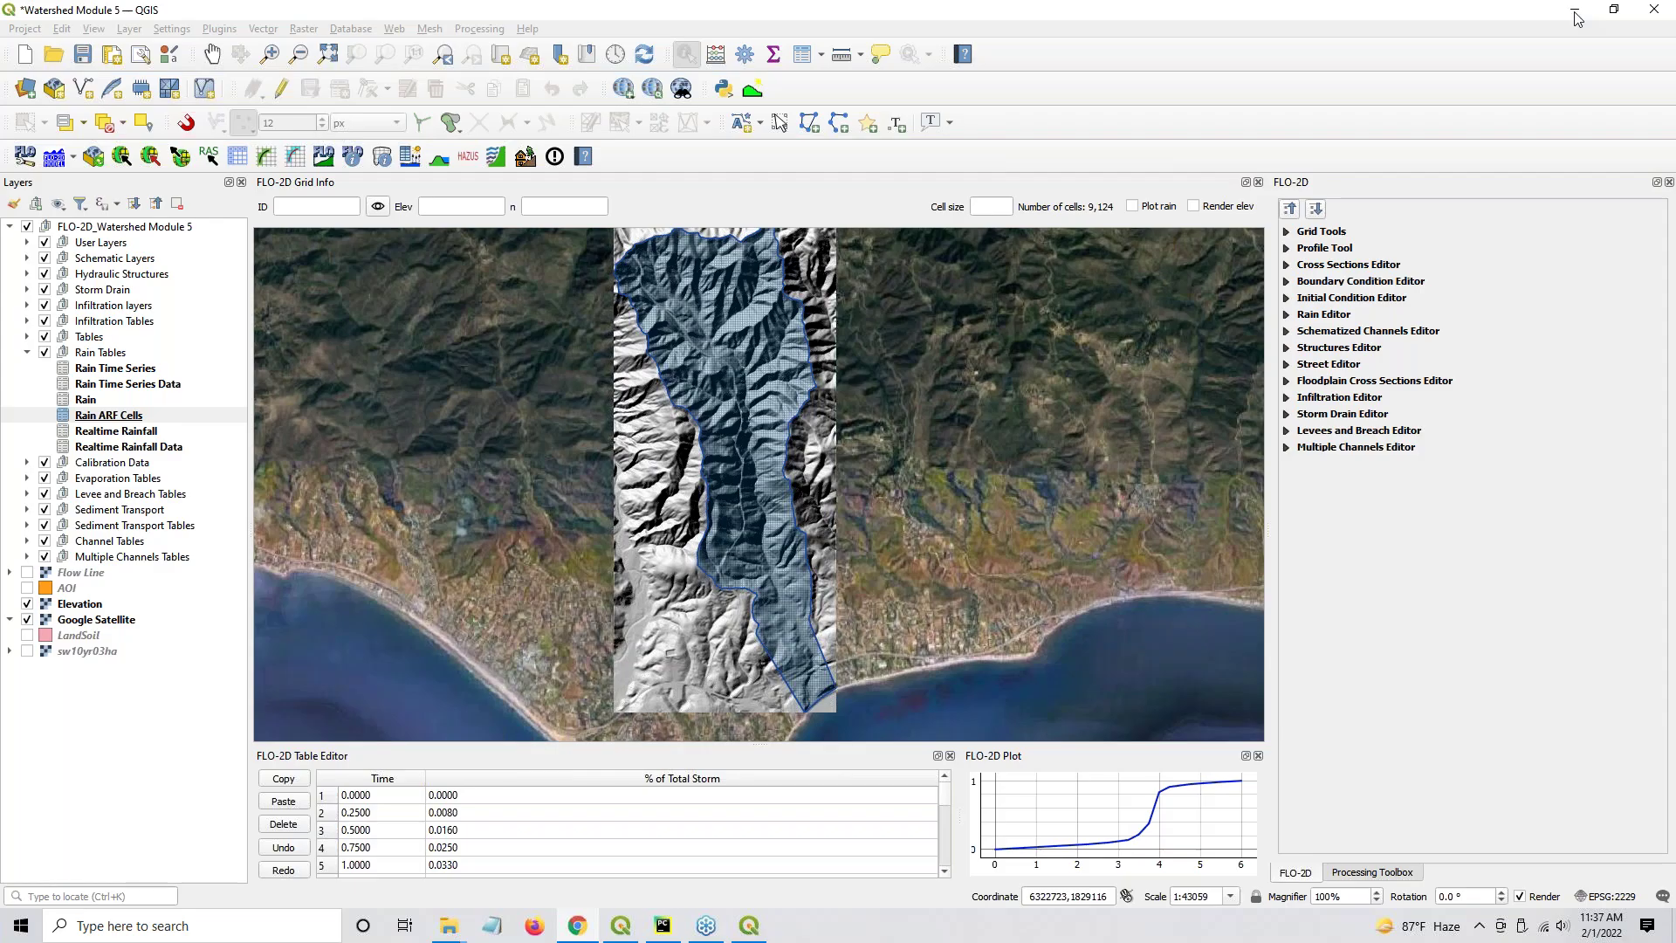
# Search the QGIS plugin manager for "curve" and check whether the Curve Number Generator plugin is installed and enabled
pyautogui.click(218, 30)
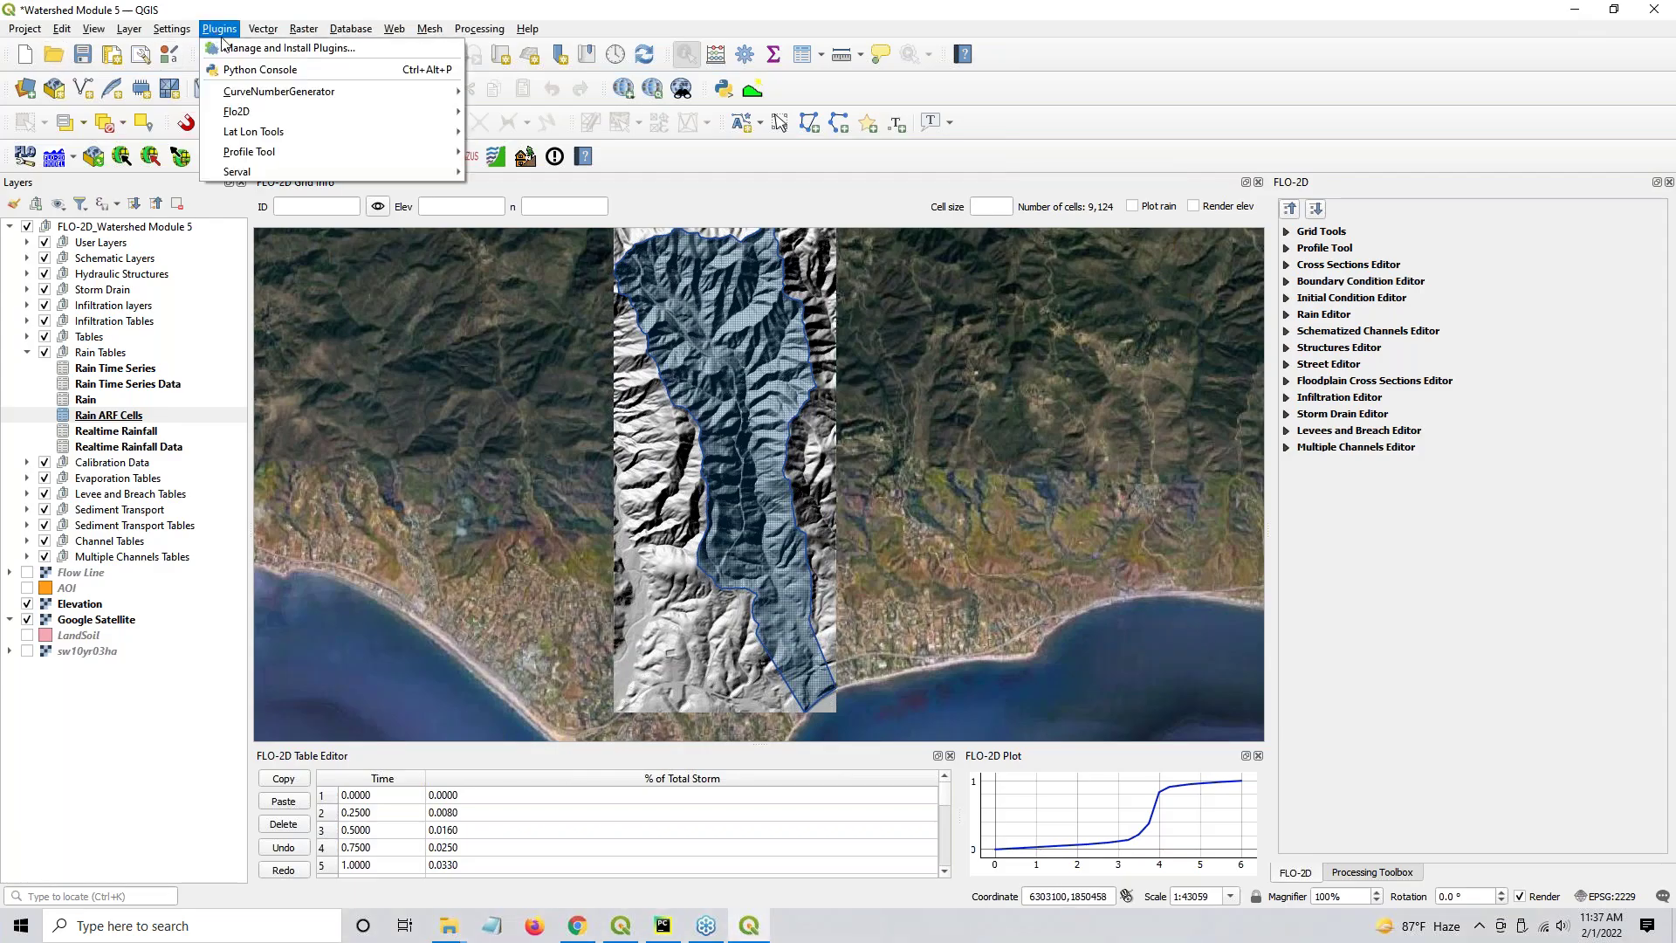
pyautogui.click(234, 49)
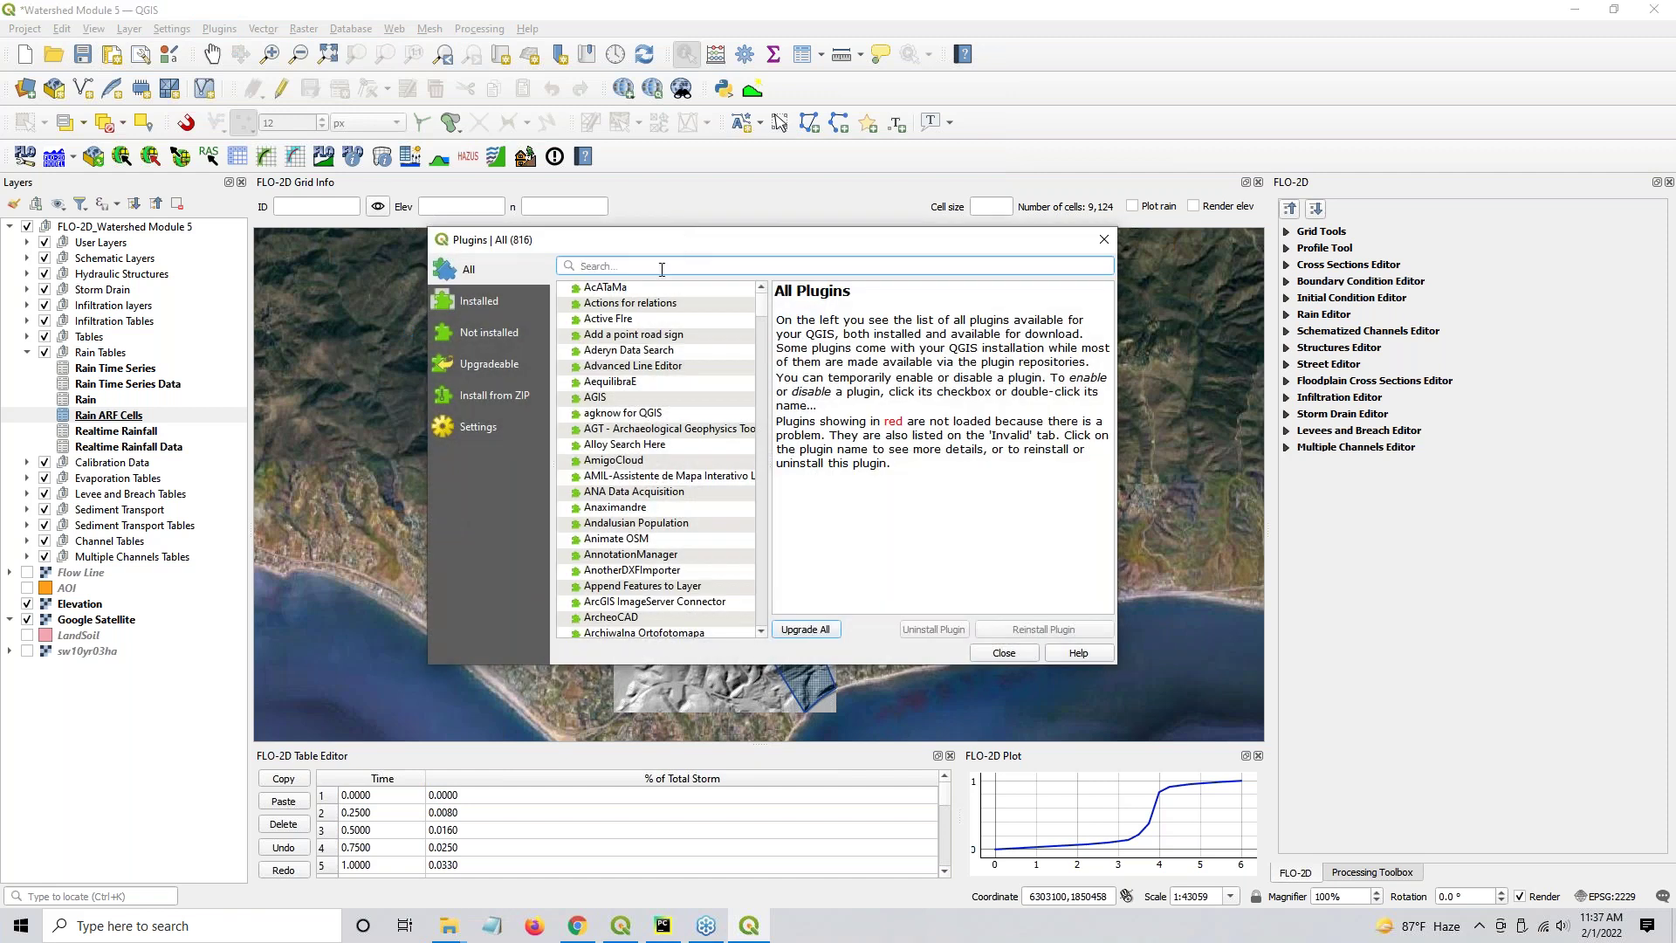
pyautogui.write('curve')
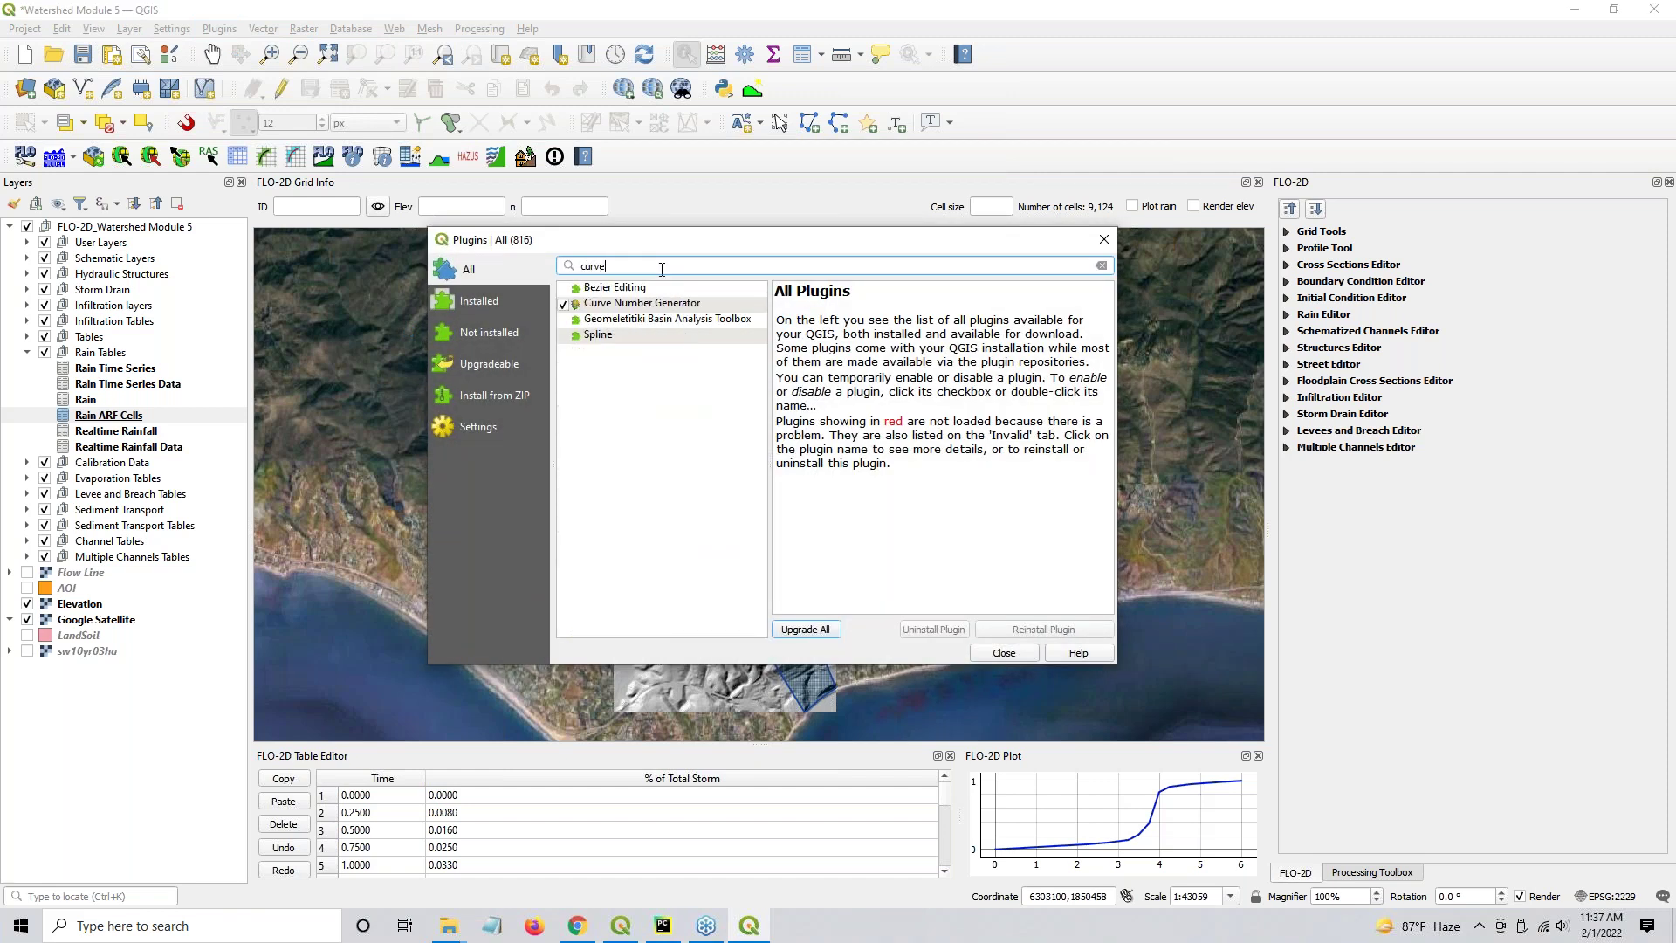
pyautogui.click(591, 305)
pyautogui.click(580, 308)
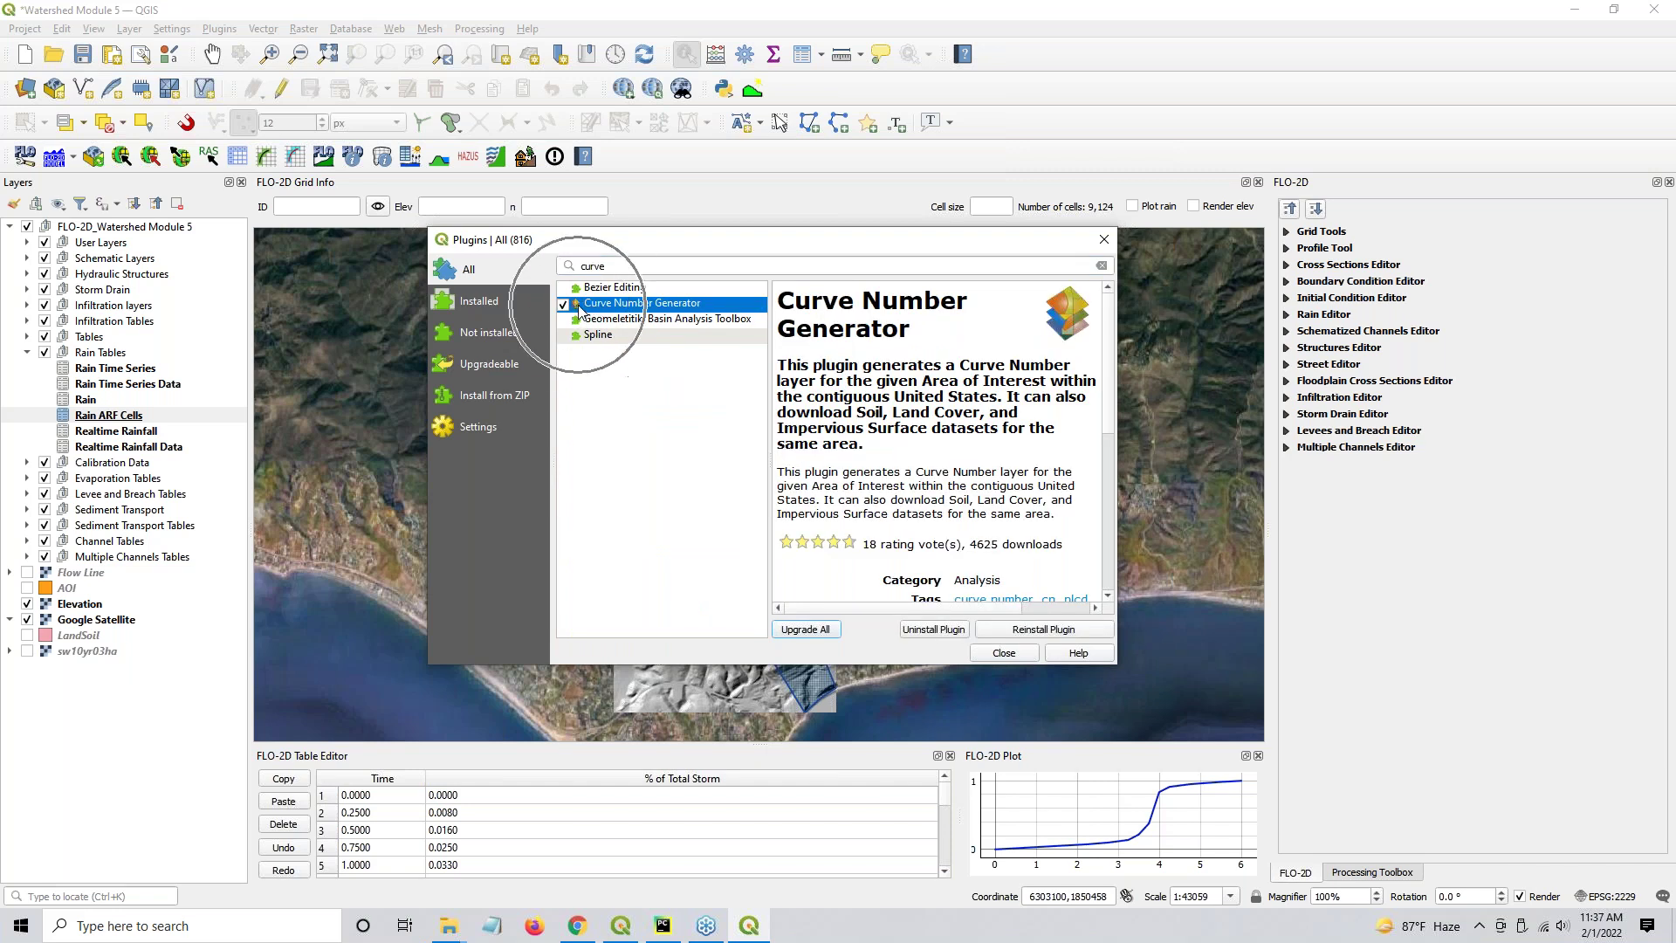
pyautogui.click(1050, 632)
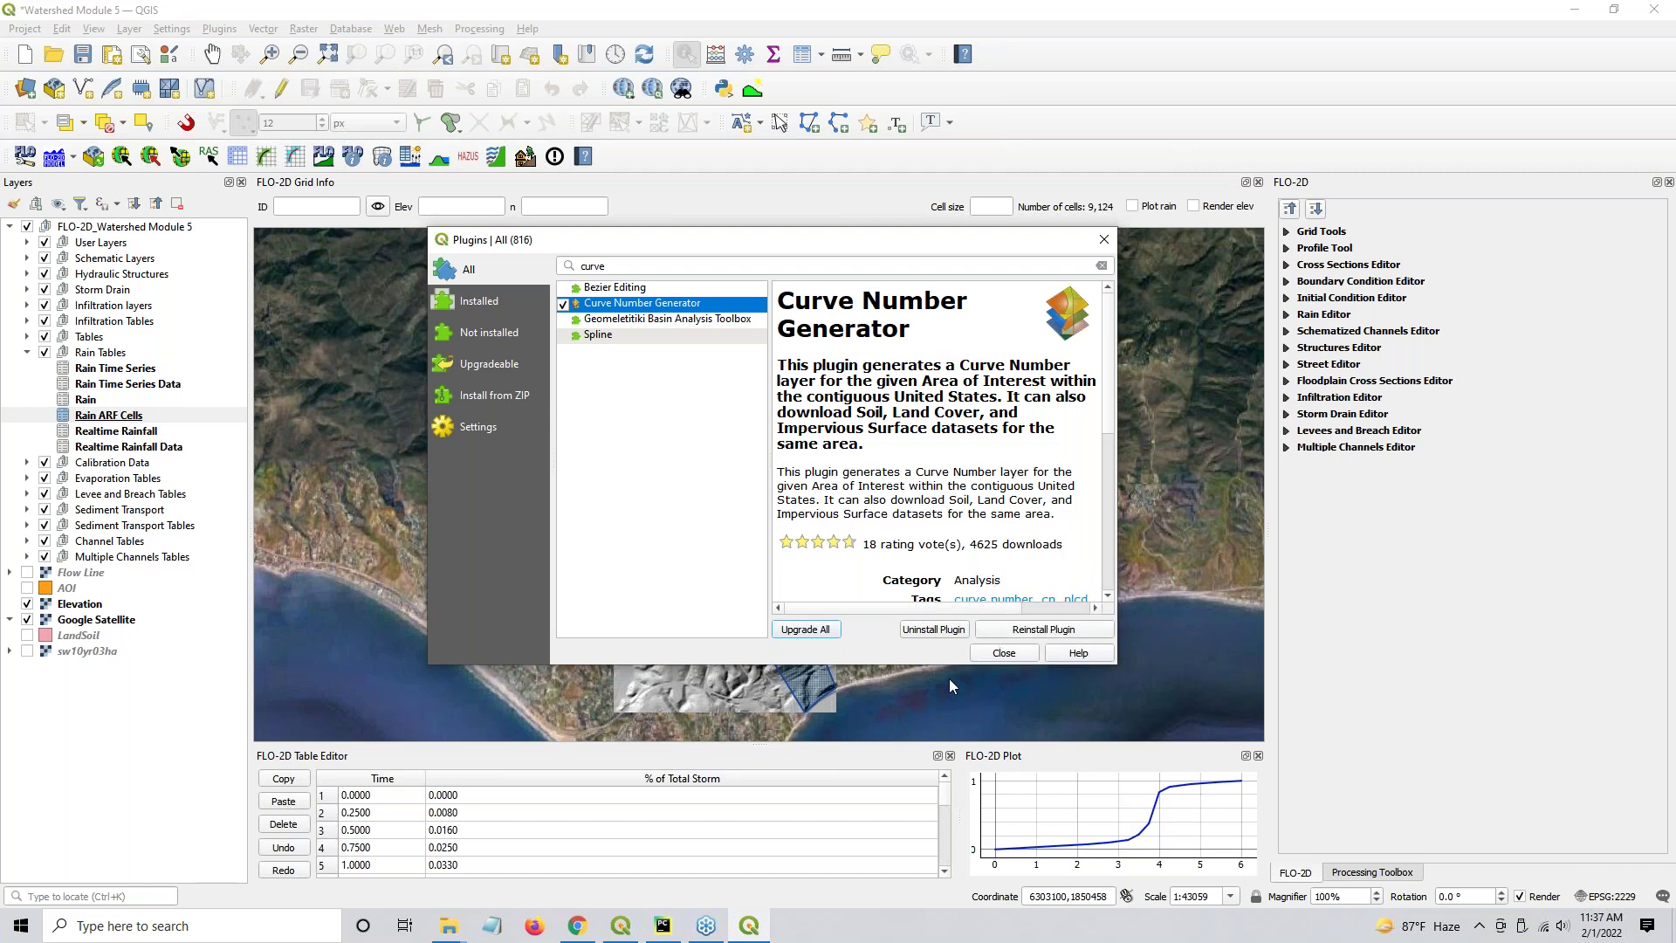
pyautogui.click(1003, 653)
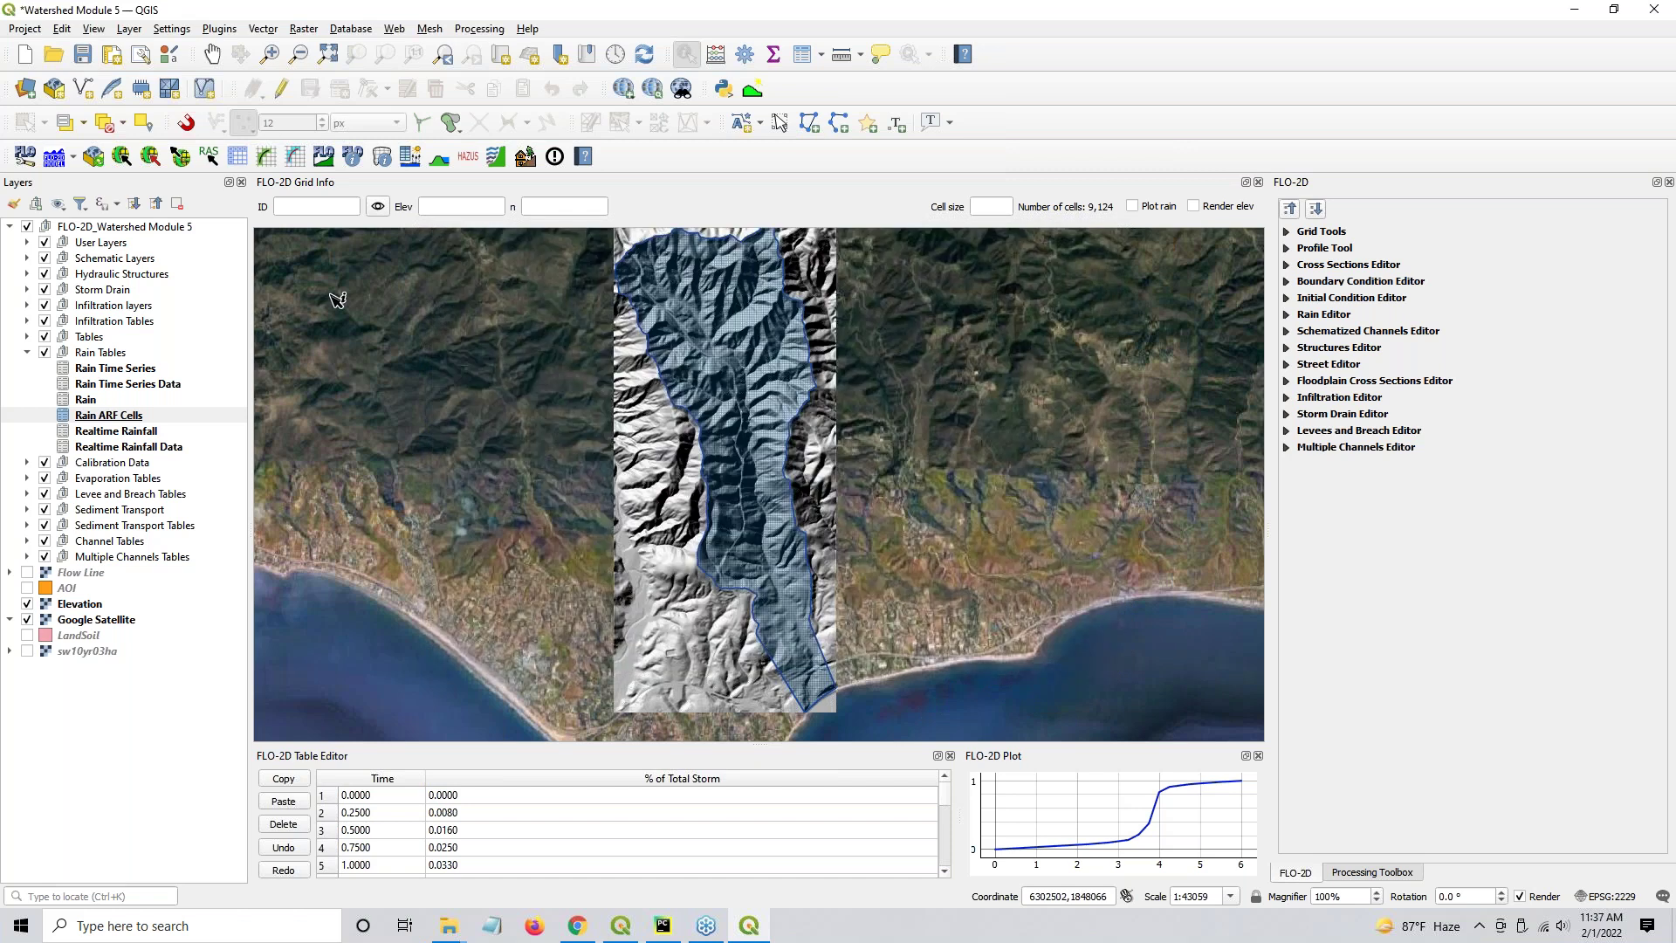
# Open the Curve Number Generator and place its dialog over the map, clear of the layer list
pyautogui.click(227, 29)
pyautogui.moveTo(349, 92)
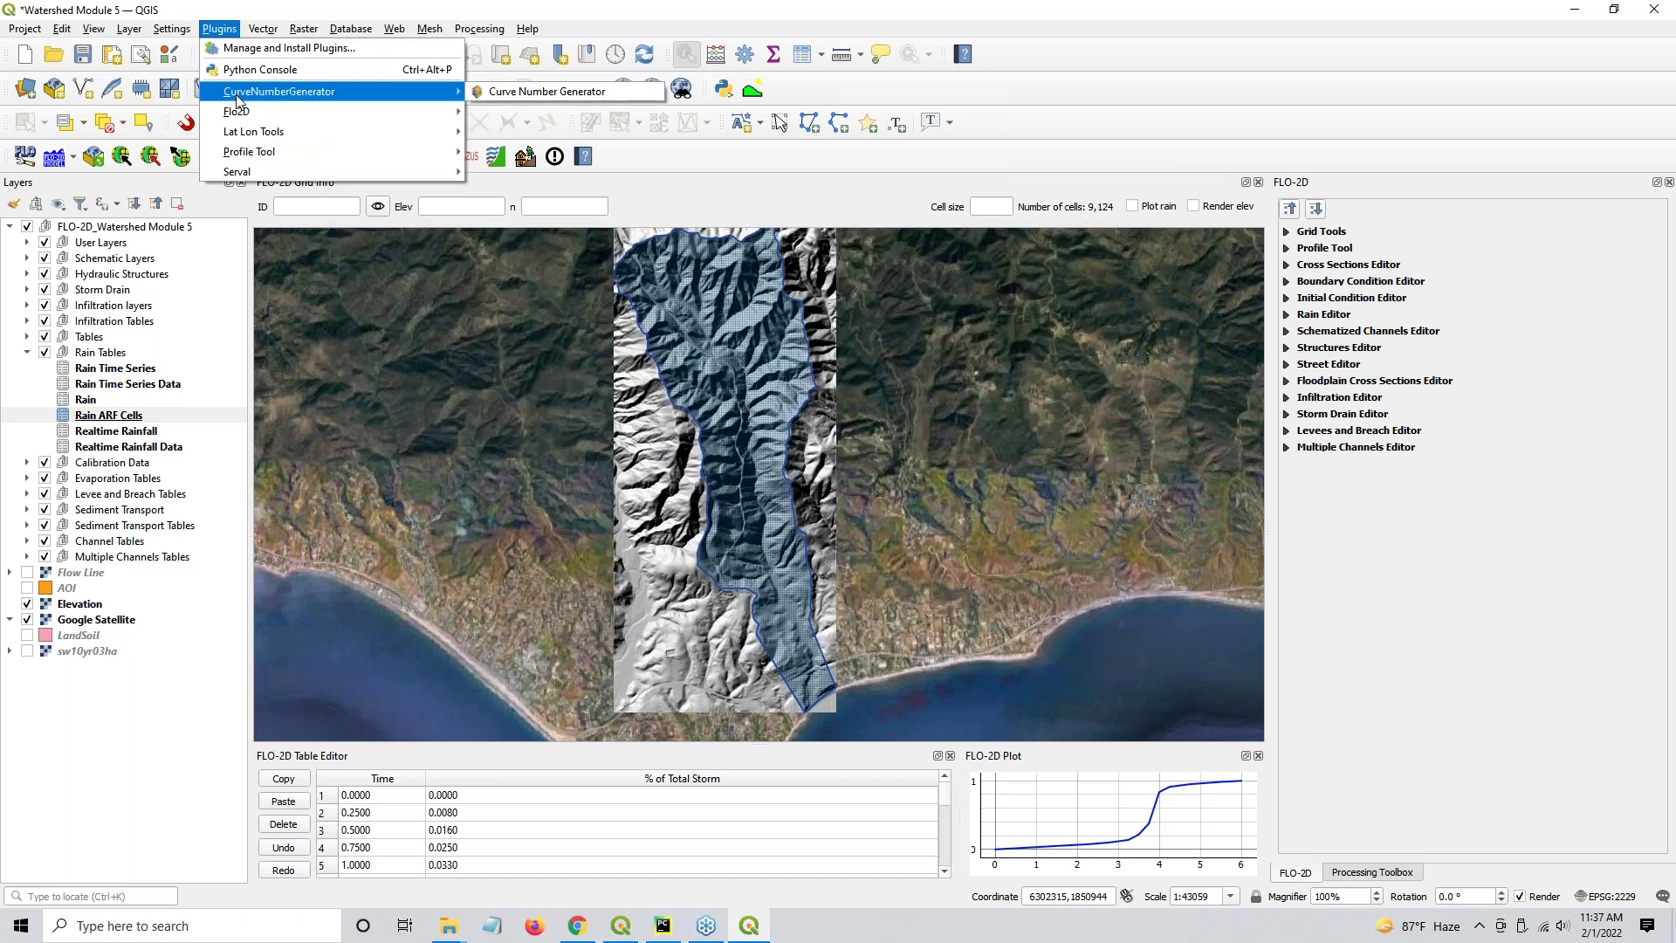
pyautogui.click(586, 94)
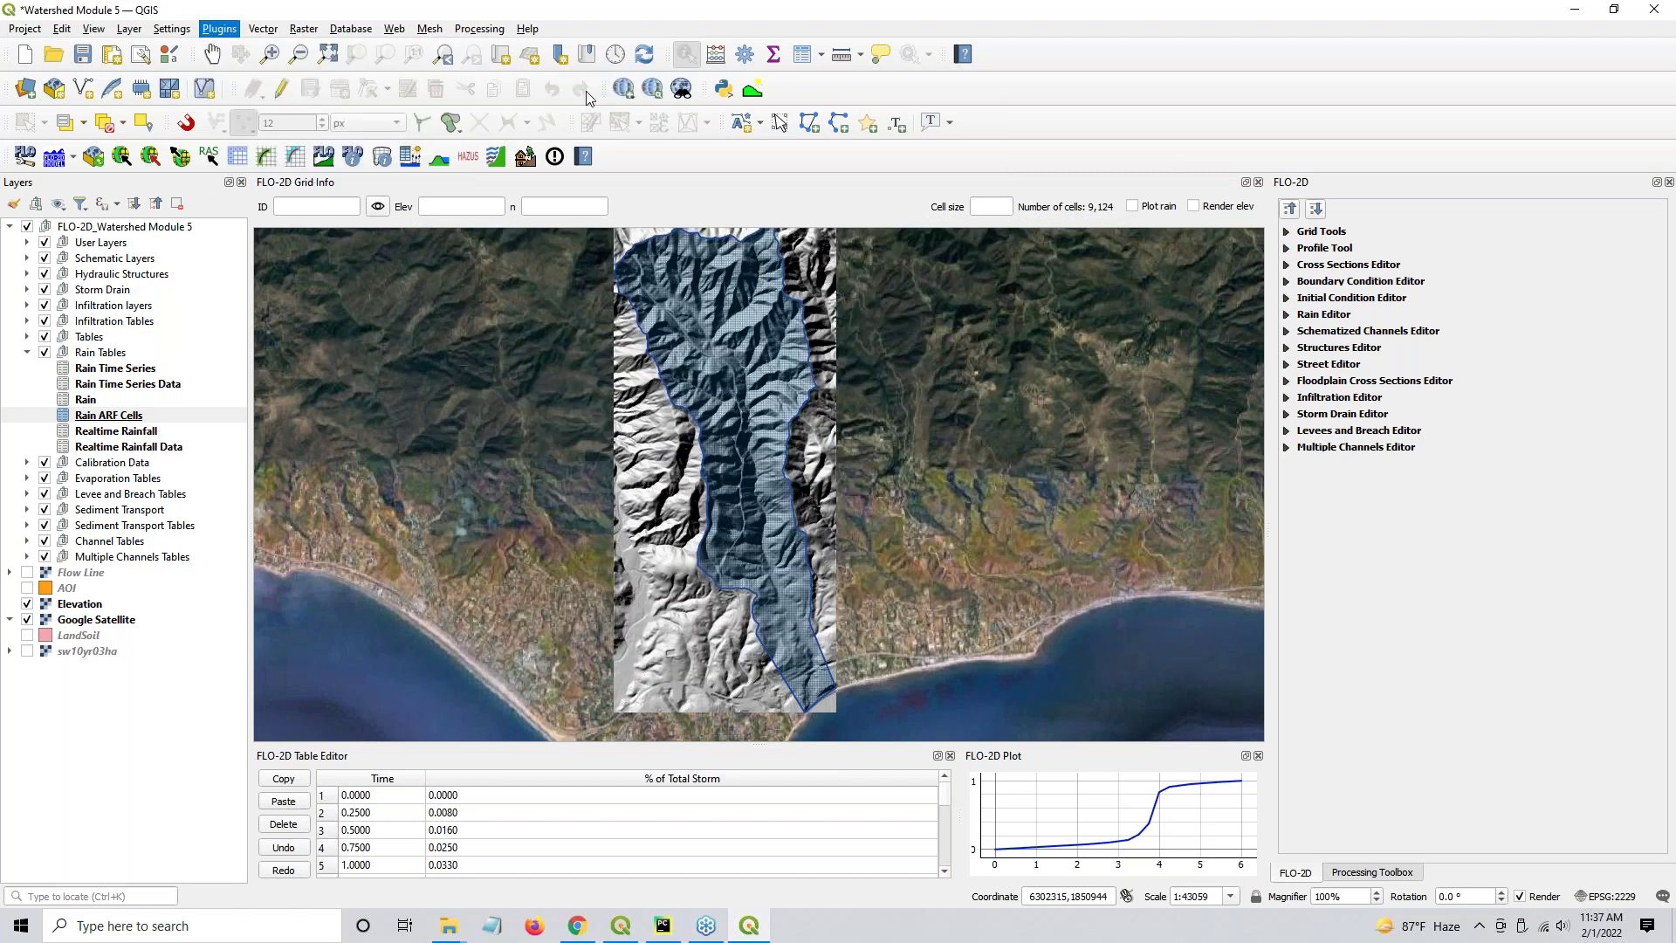
pyautogui.moveTo(615, 221); pyautogui.dragTo(856, 254)
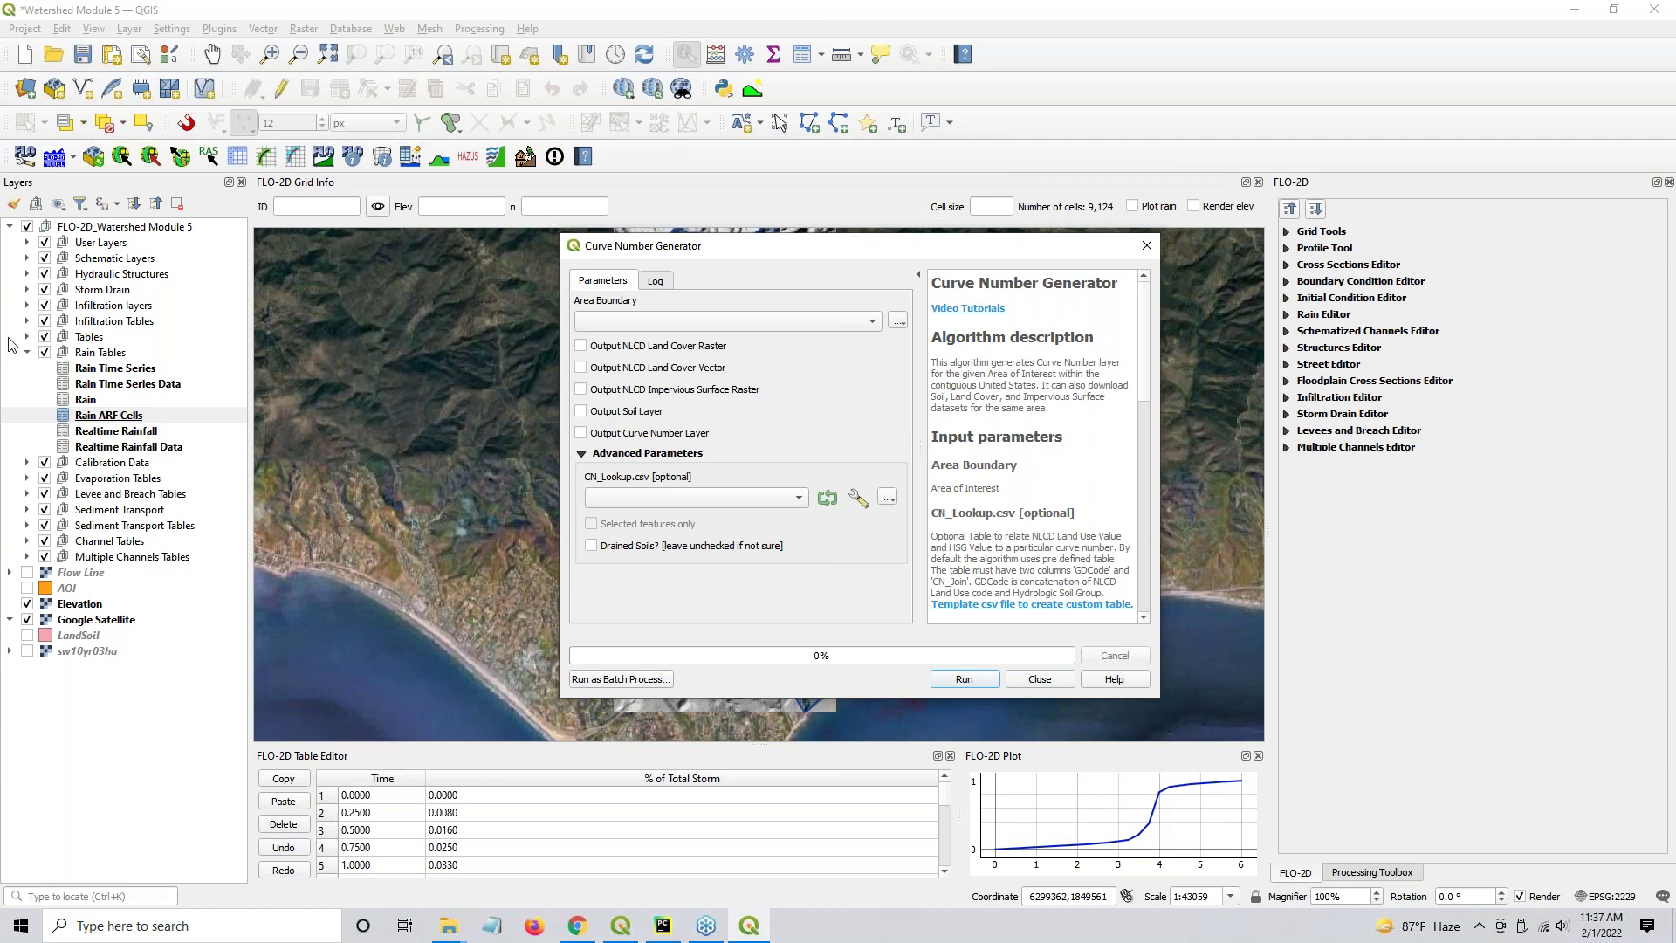
pyautogui.click(57, 541)
pyautogui.click(65, 573)
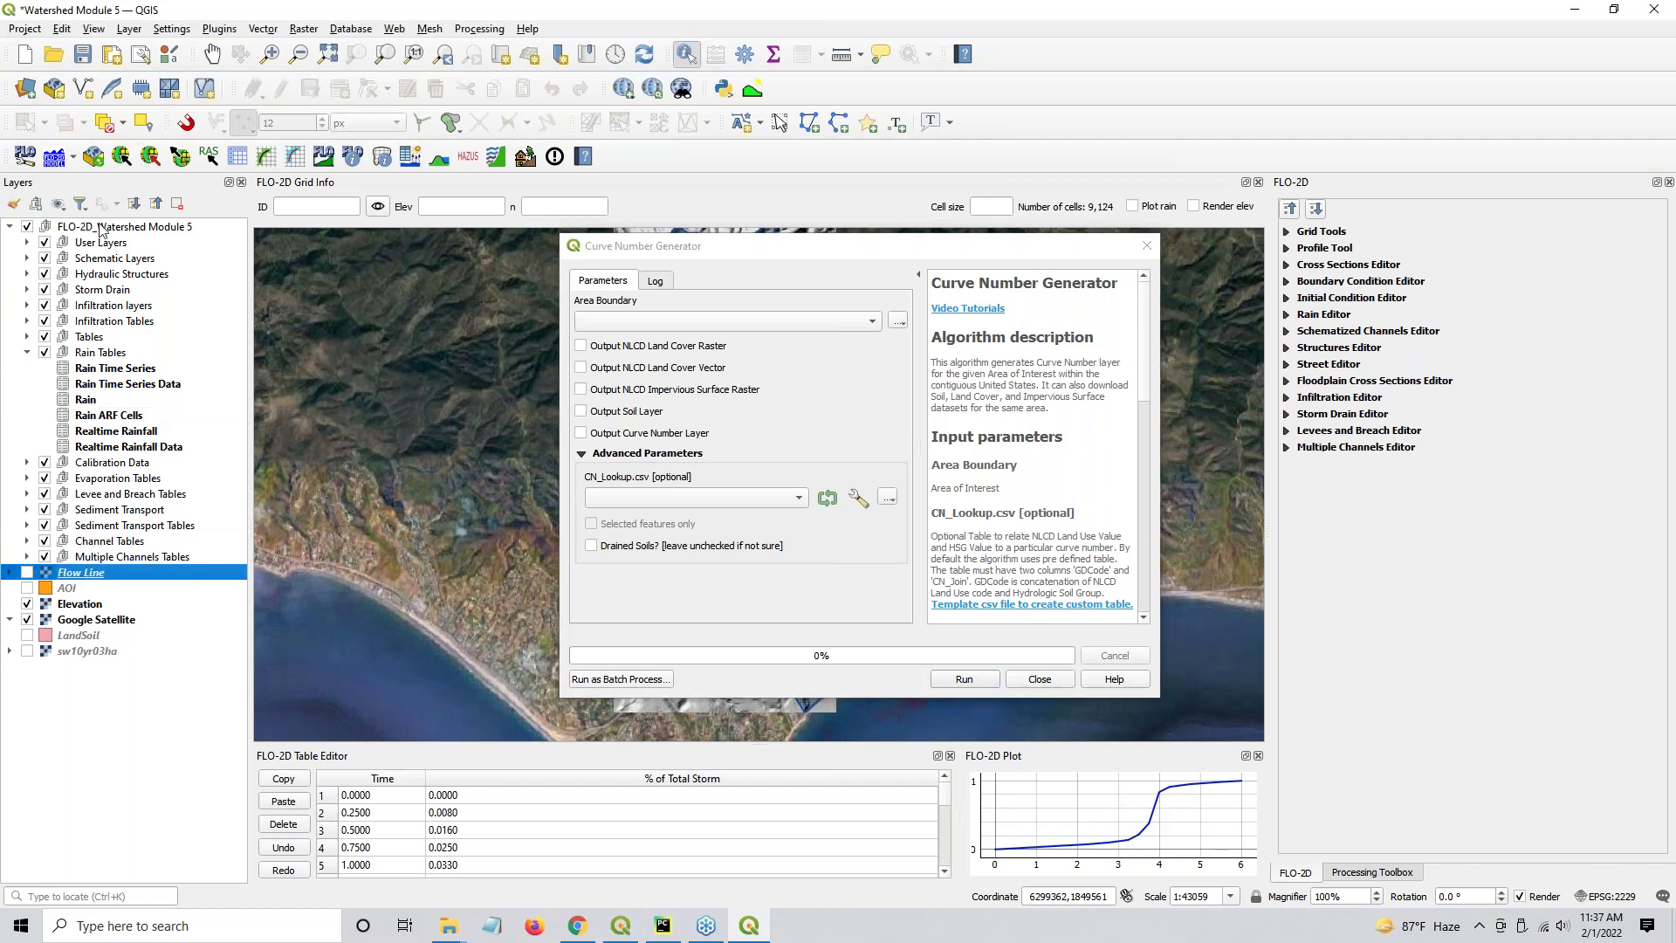
pyautogui.moveTo(859, 247); pyautogui.dragTo(796, 253)
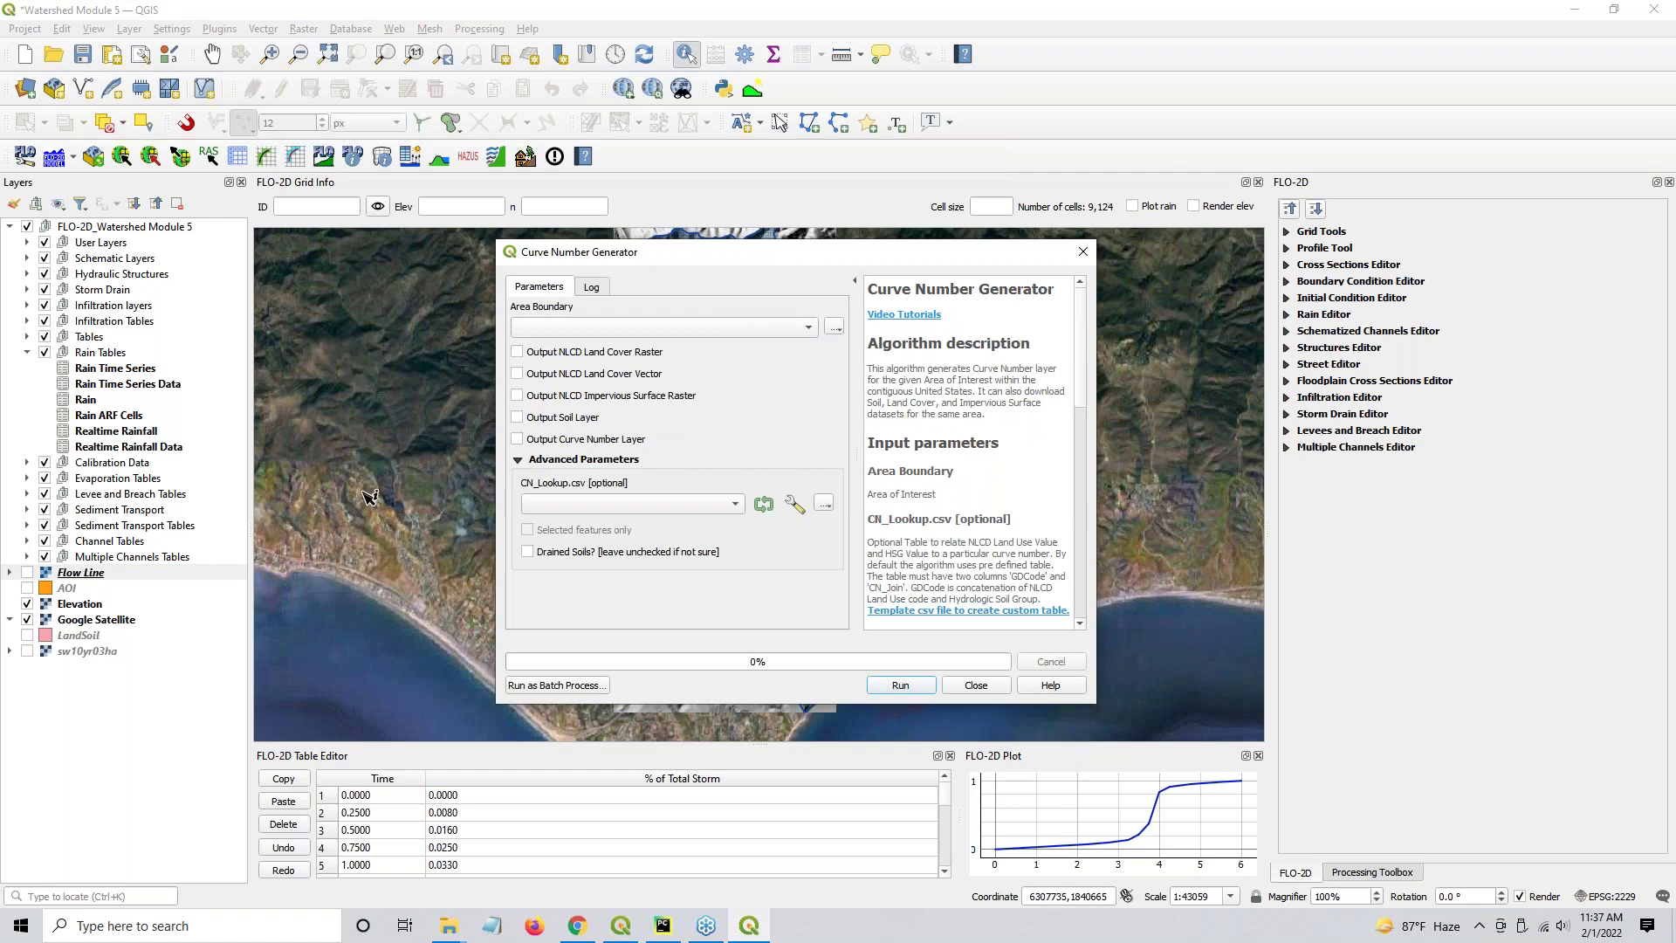
# Set the area boundary to Grid, enable the land cover raster and vector, impervious surface, soil and curve number outputs, and review the algorithm help
pyautogui.click(680, 327)
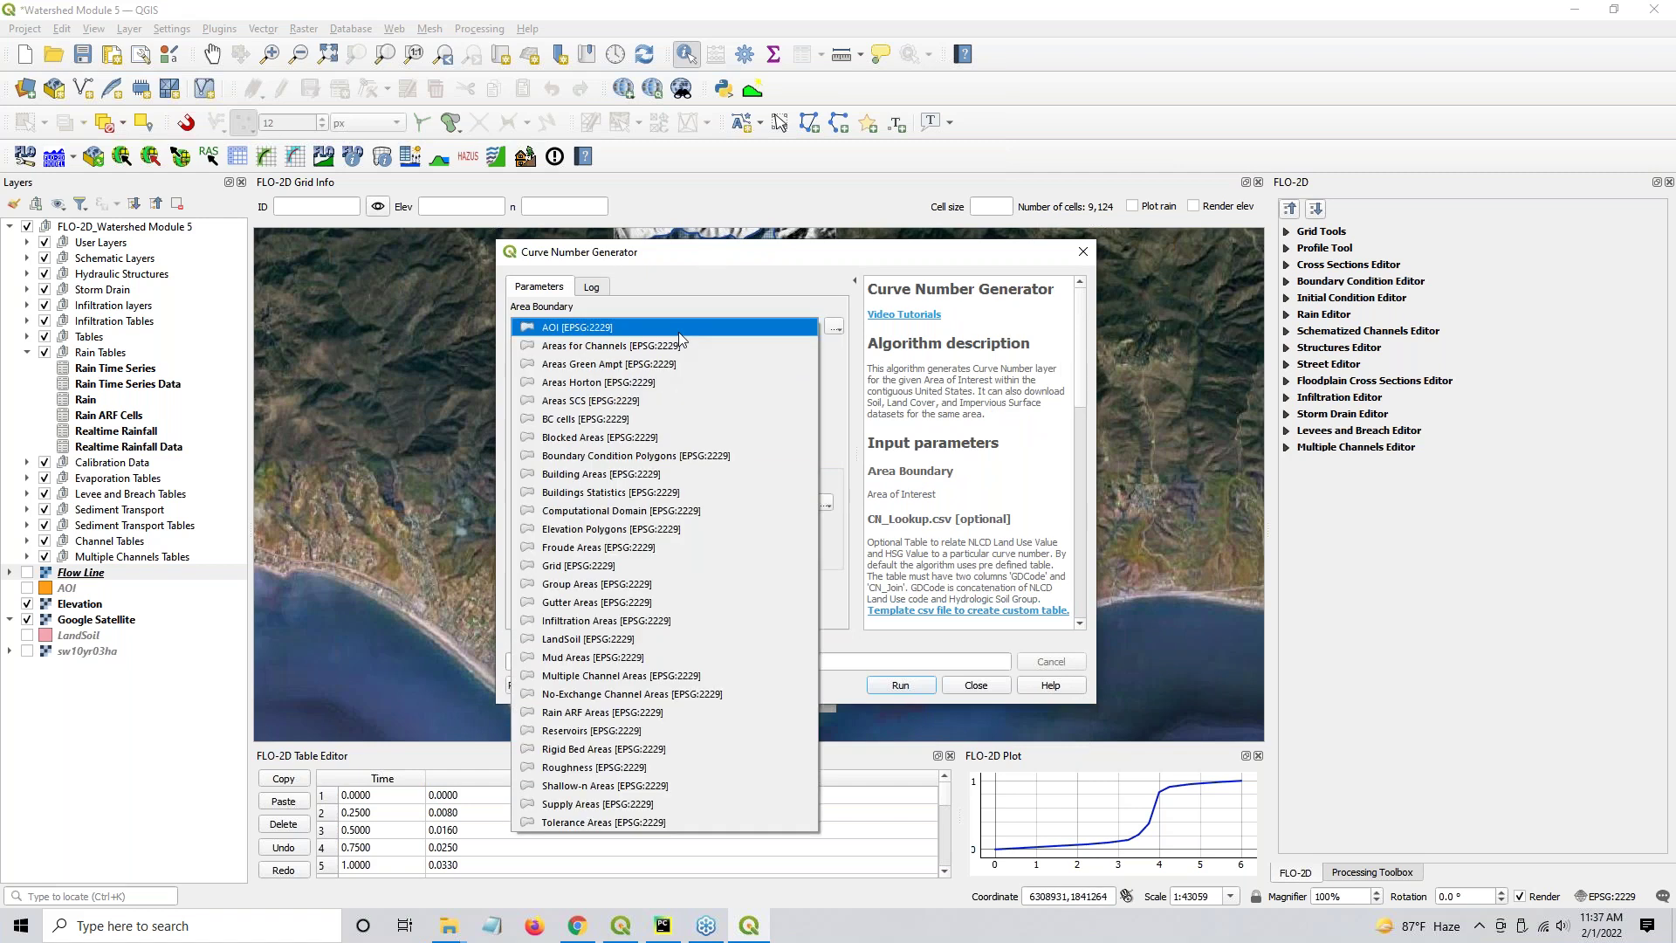
pyautogui.click(543, 567)
pyautogui.click(517, 352)
pyautogui.click(517, 374)
pyautogui.click(517, 395)
pyautogui.click(517, 417)
pyautogui.click(517, 439)
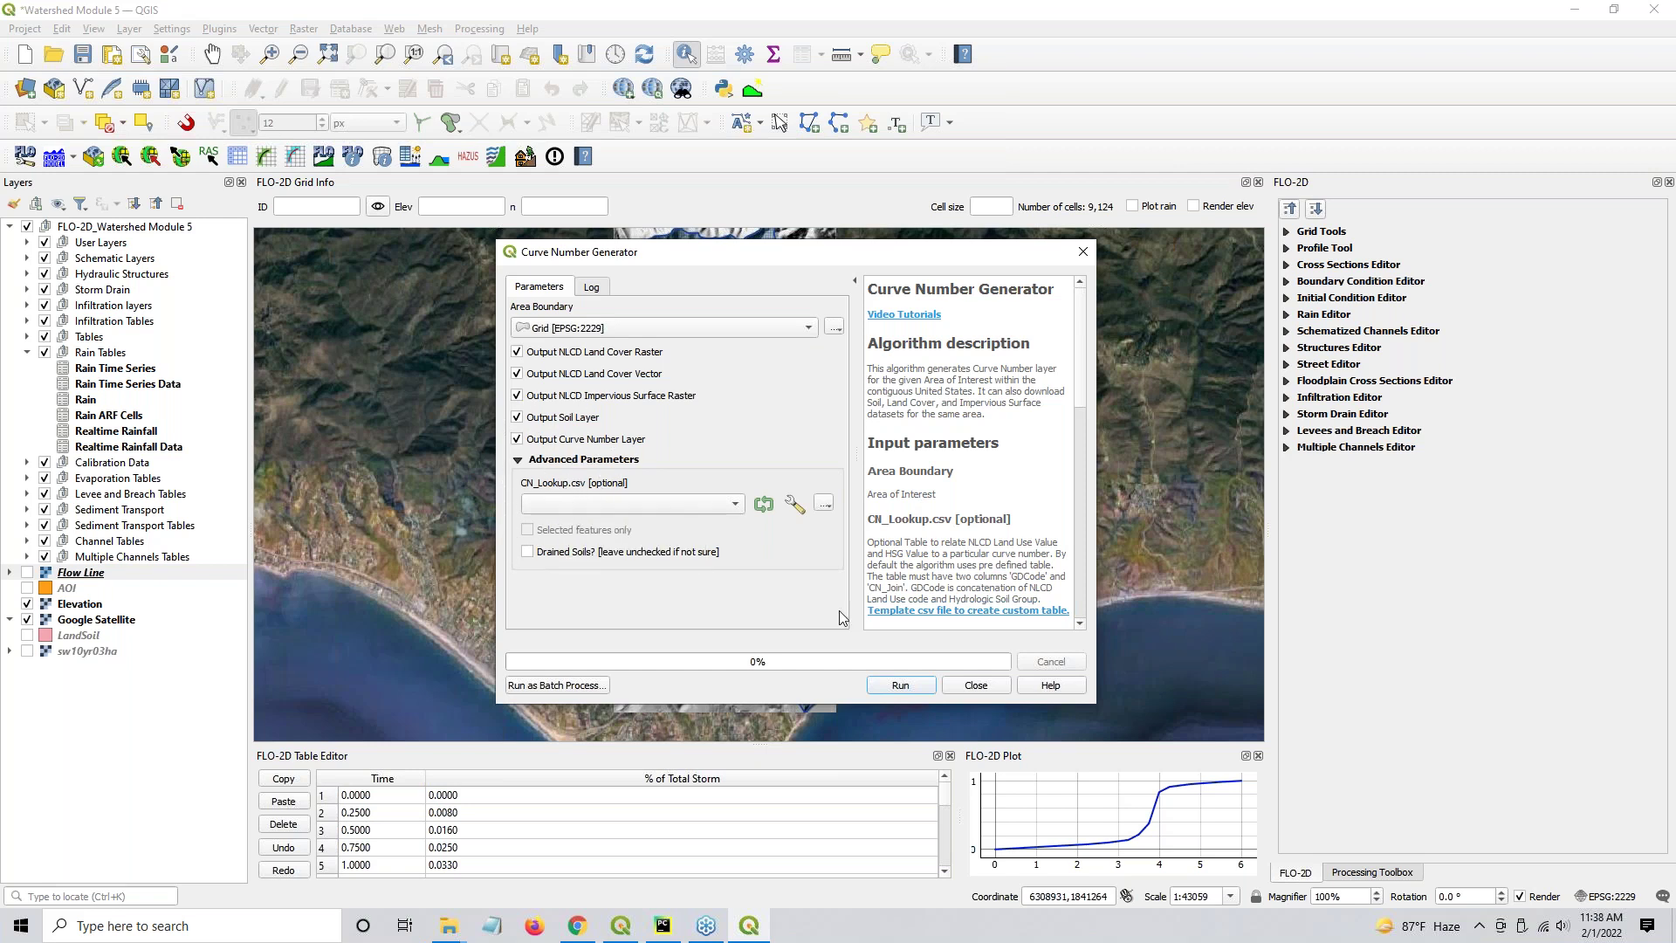
pyautogui.scroll(-6, 964, 529)
pyautogui.scroll(-5, 965, 530)
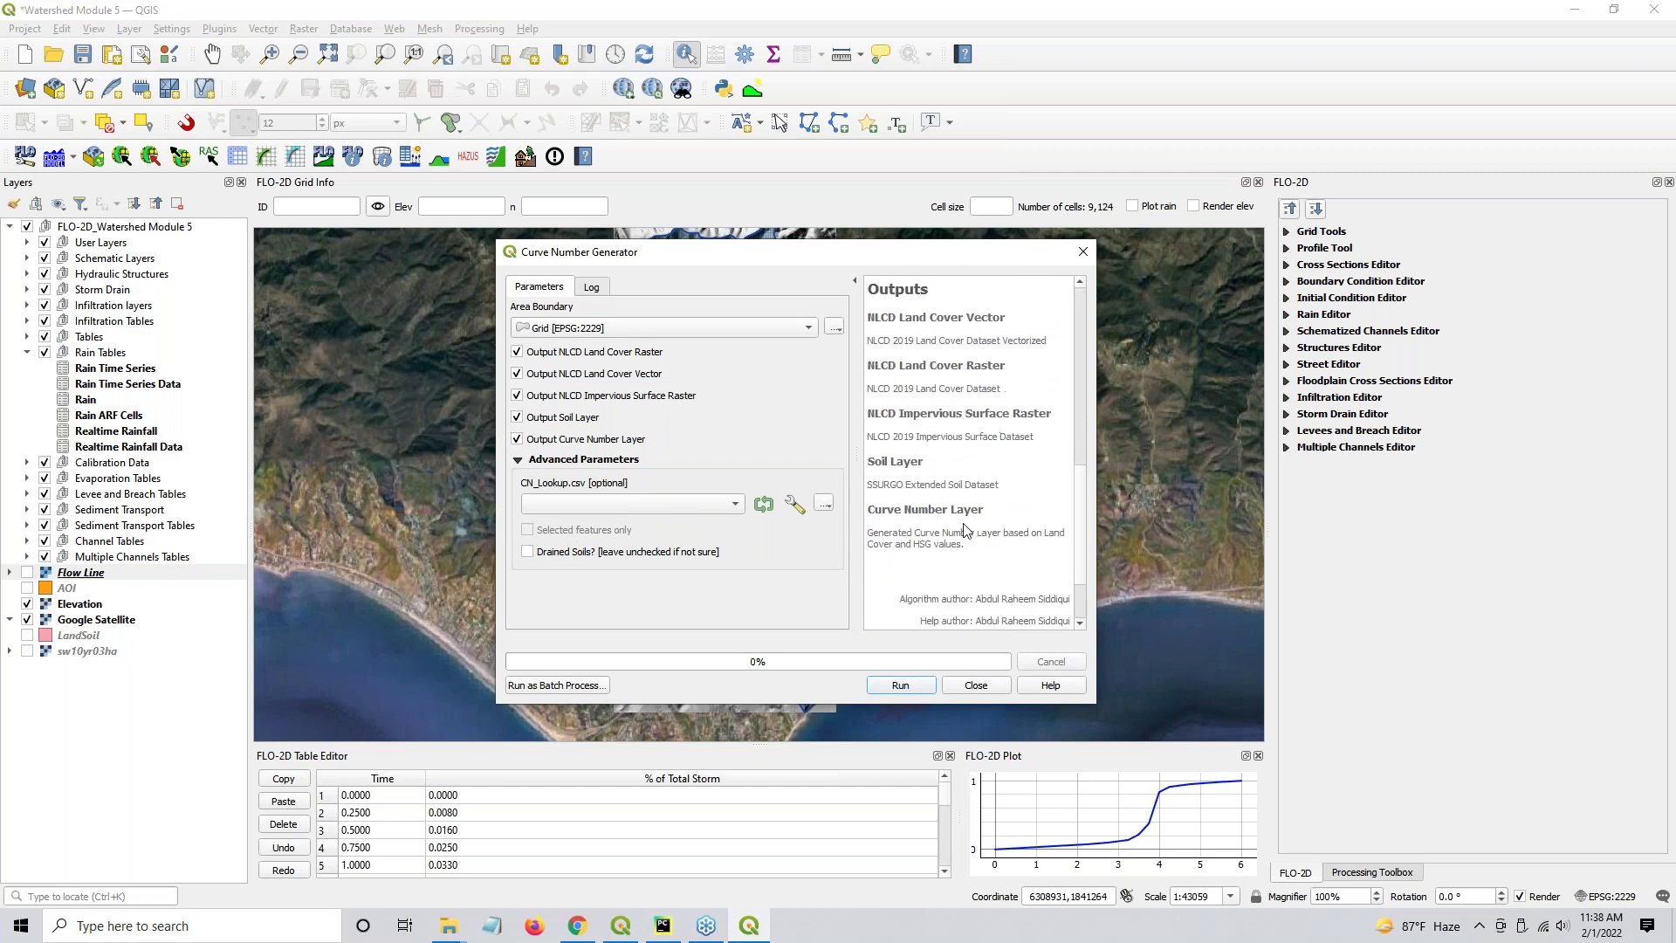
pyautogui.scroll(10, 964, 530)
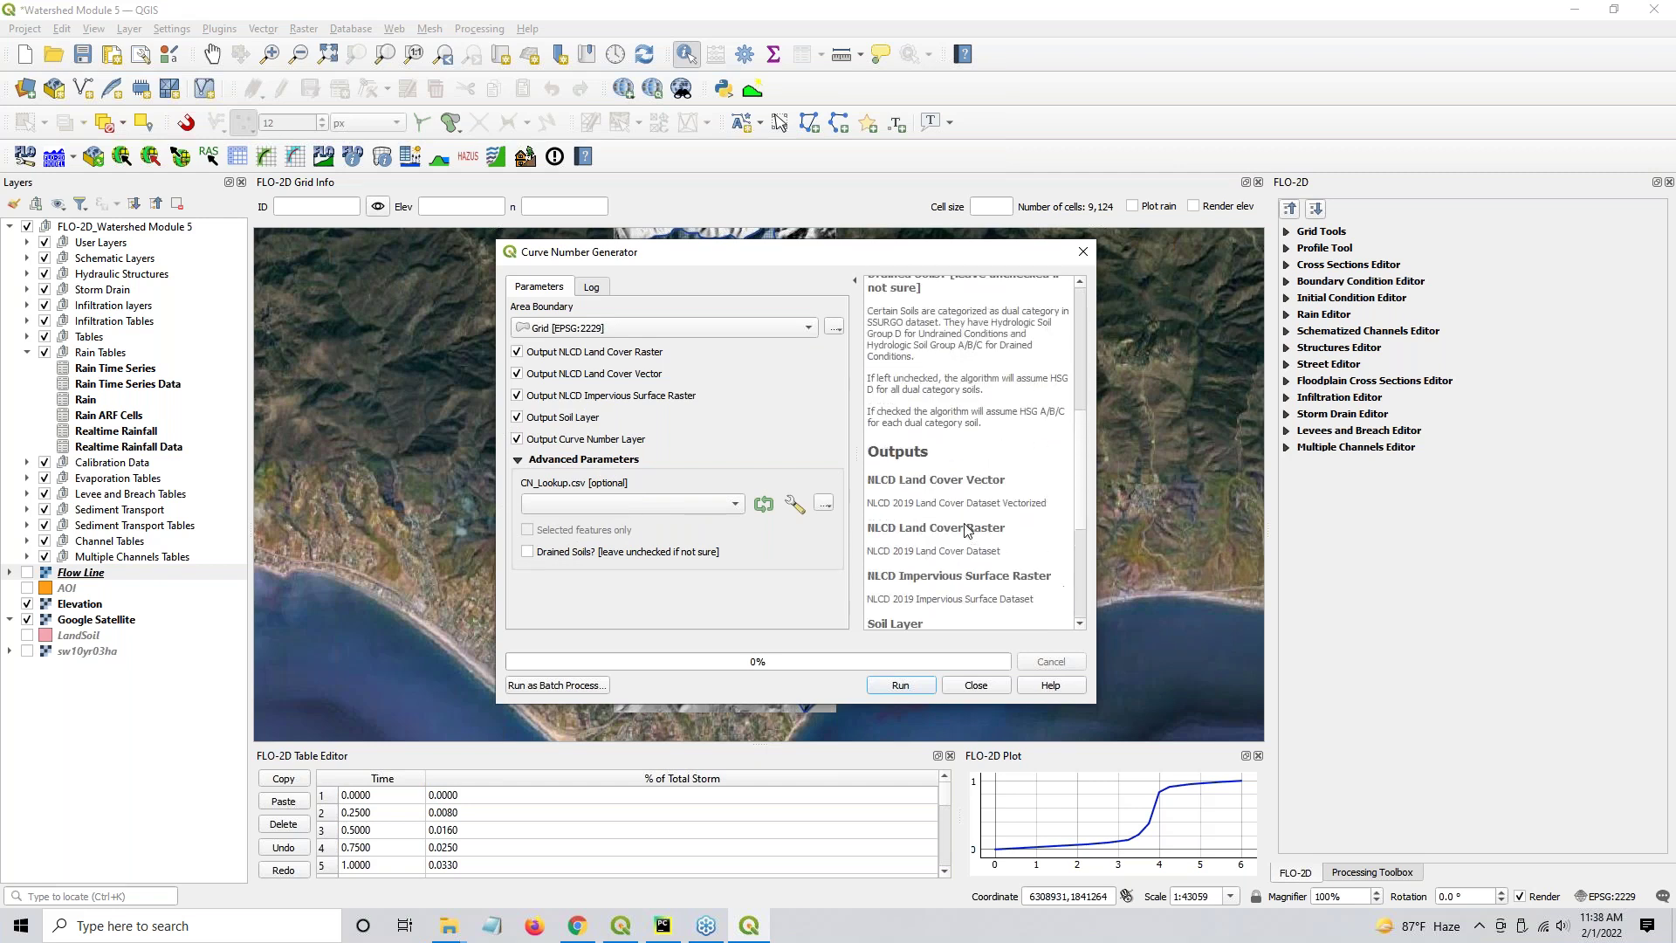
# Run the Curve Number Generator for the grid area and close its dialog once the output layers have loaded
pyautogui.click(892, 691)
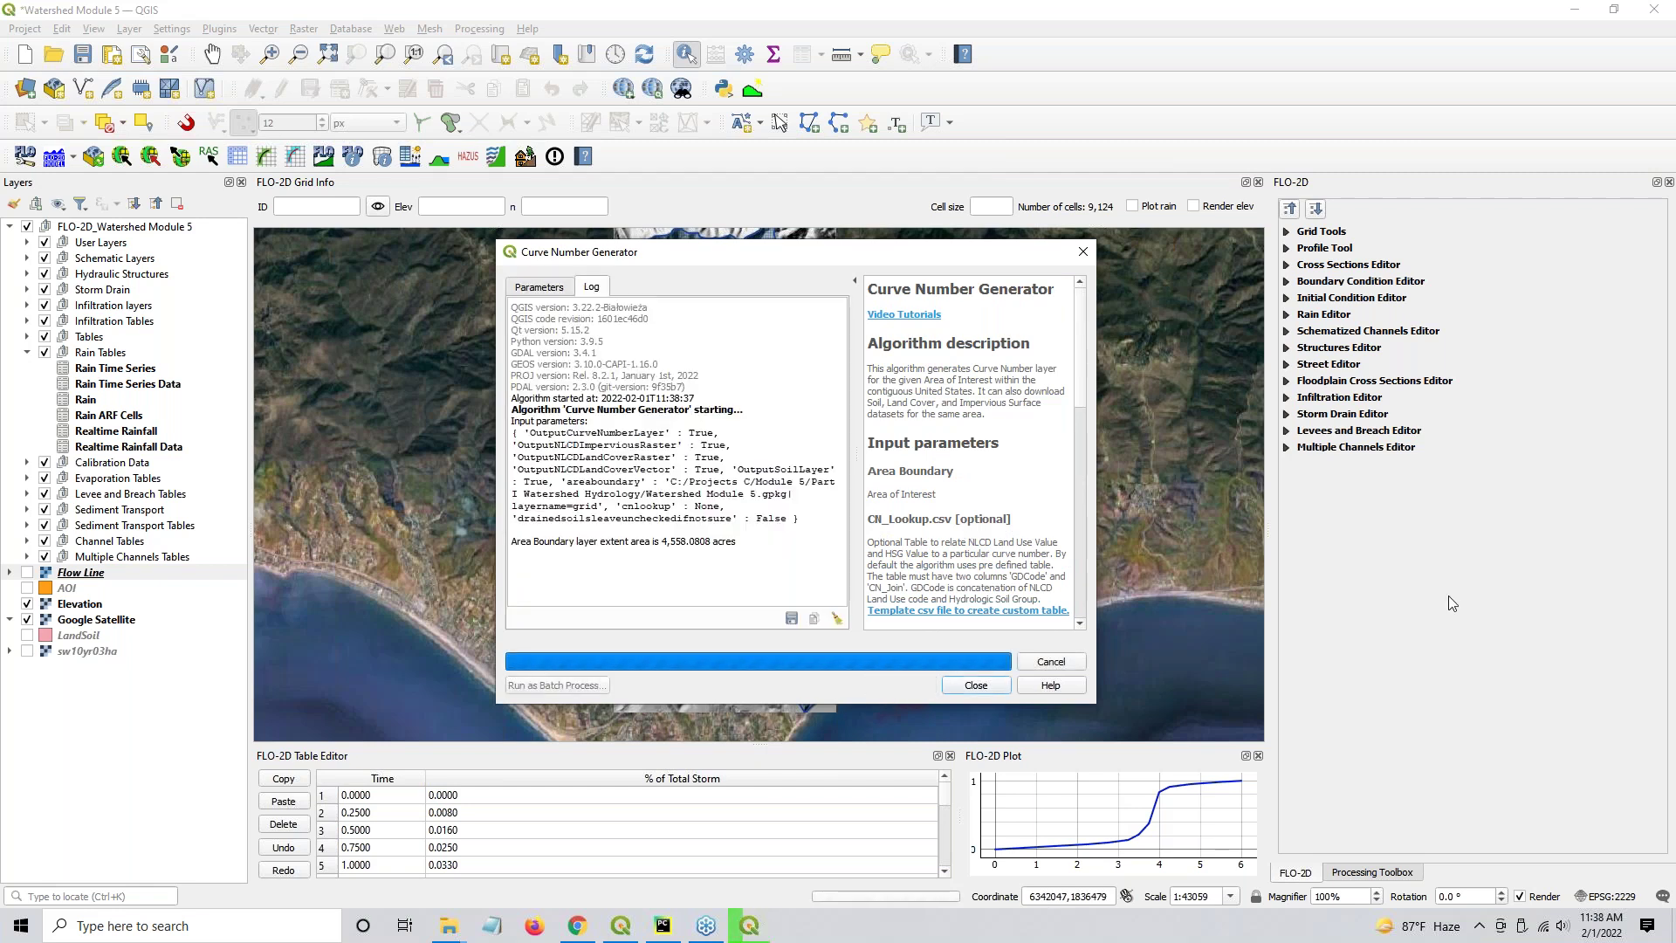
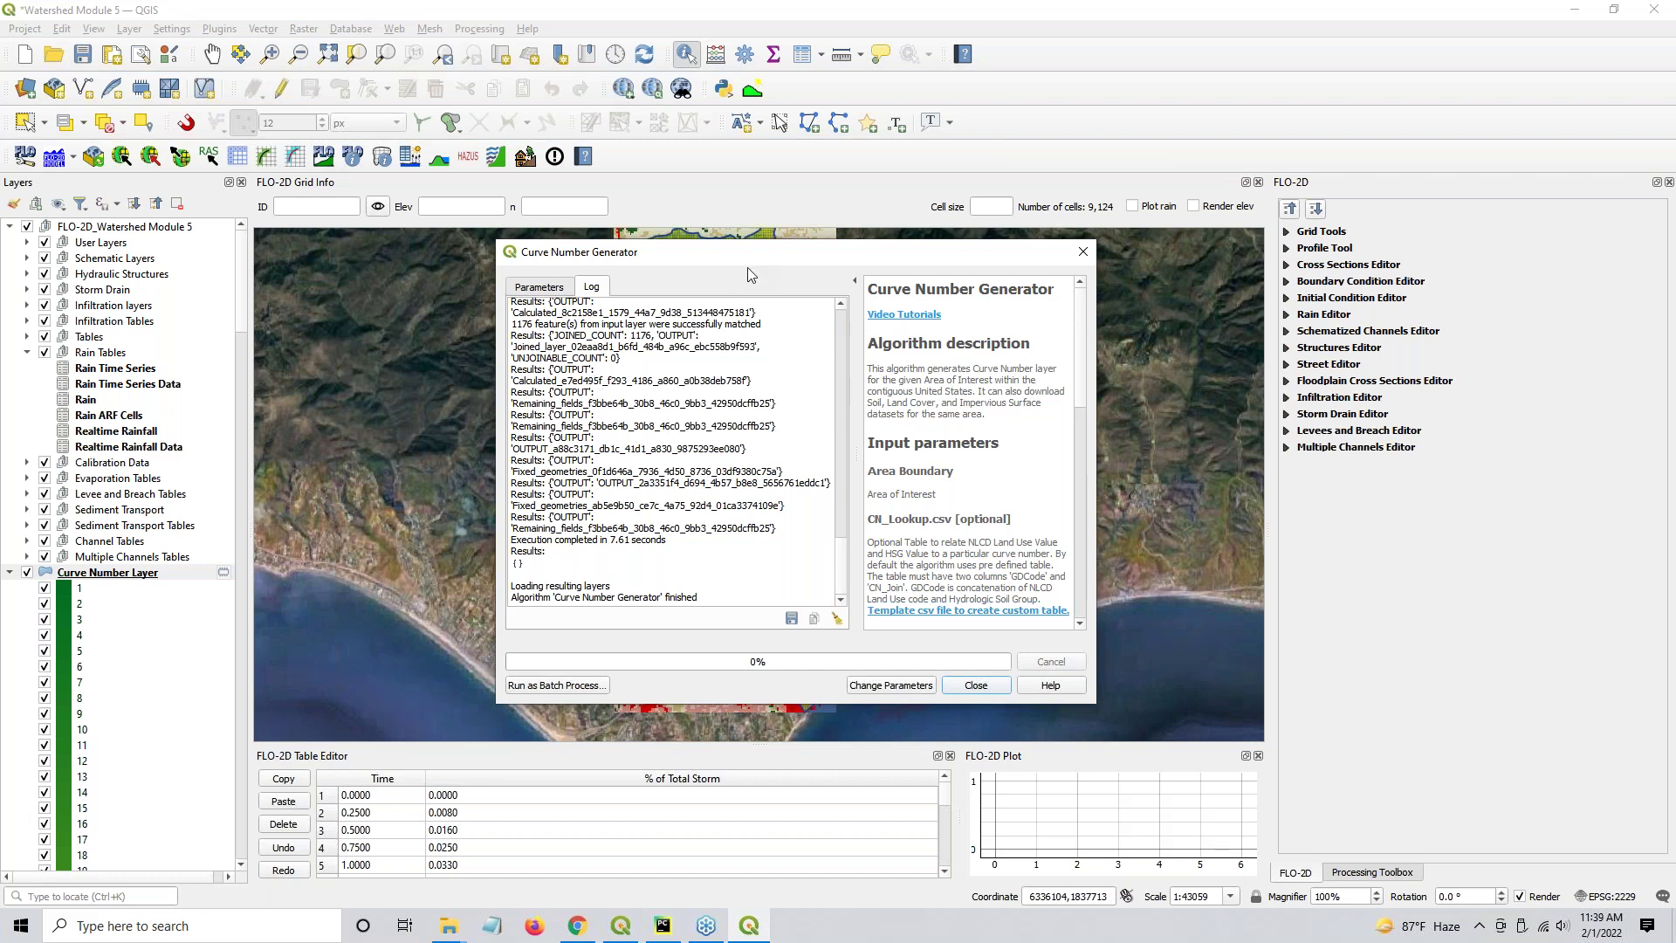
pyautogui.moveTo(756, 269); pyautogui.dragTo(720, 287)
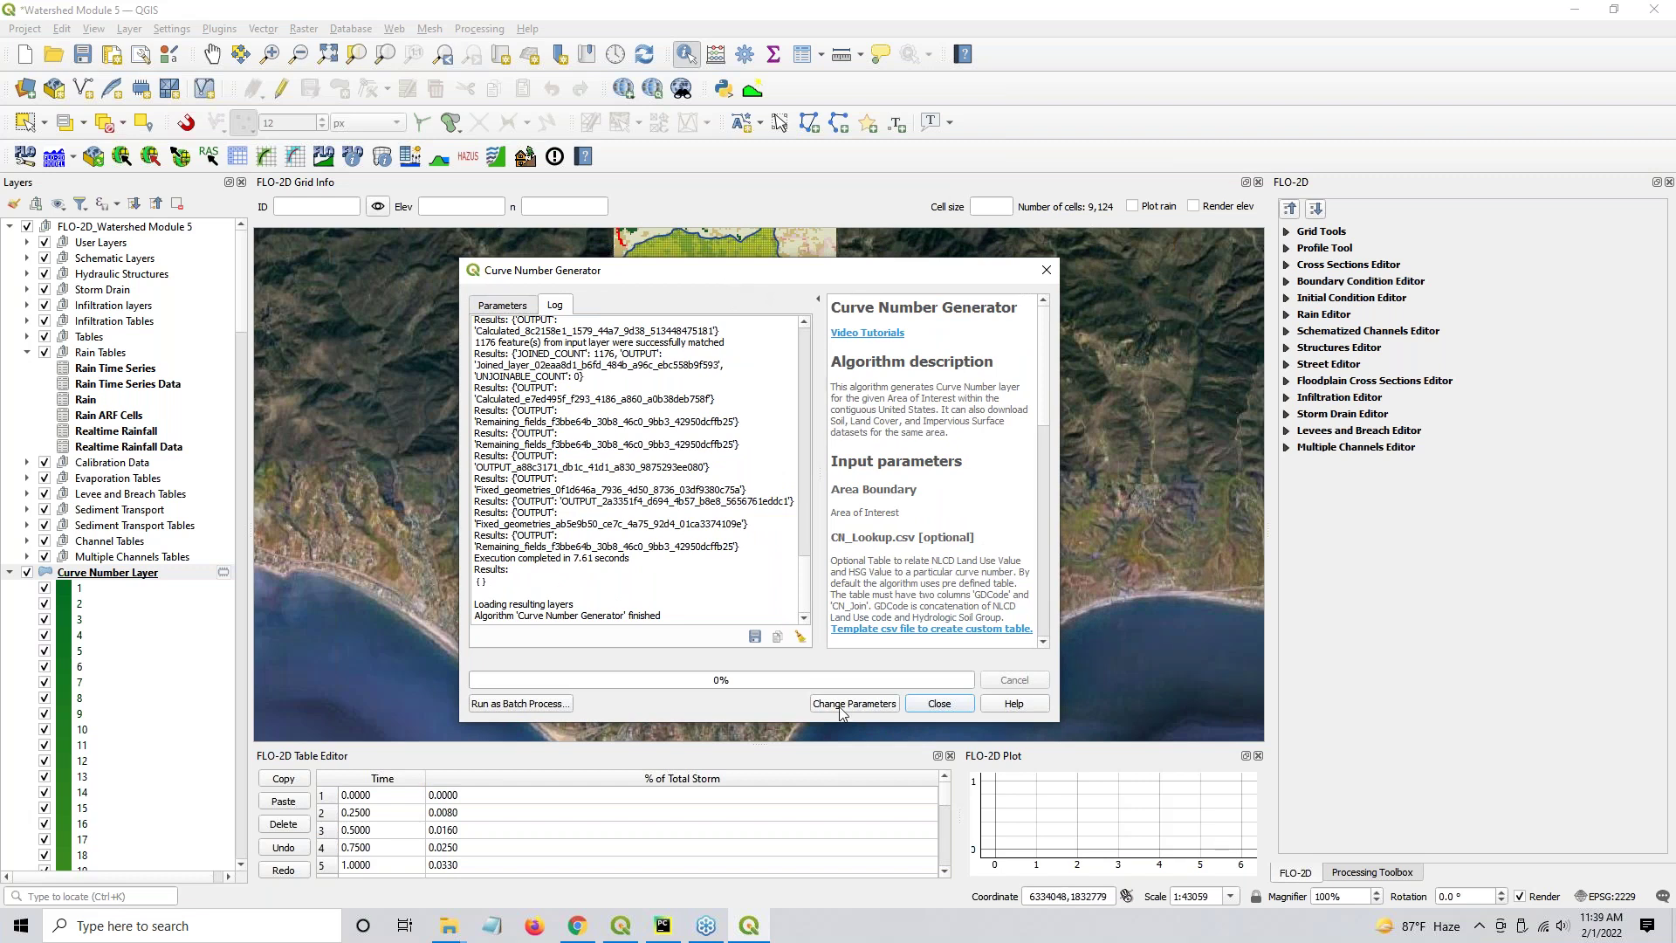
pyautogui.click(928, 708)
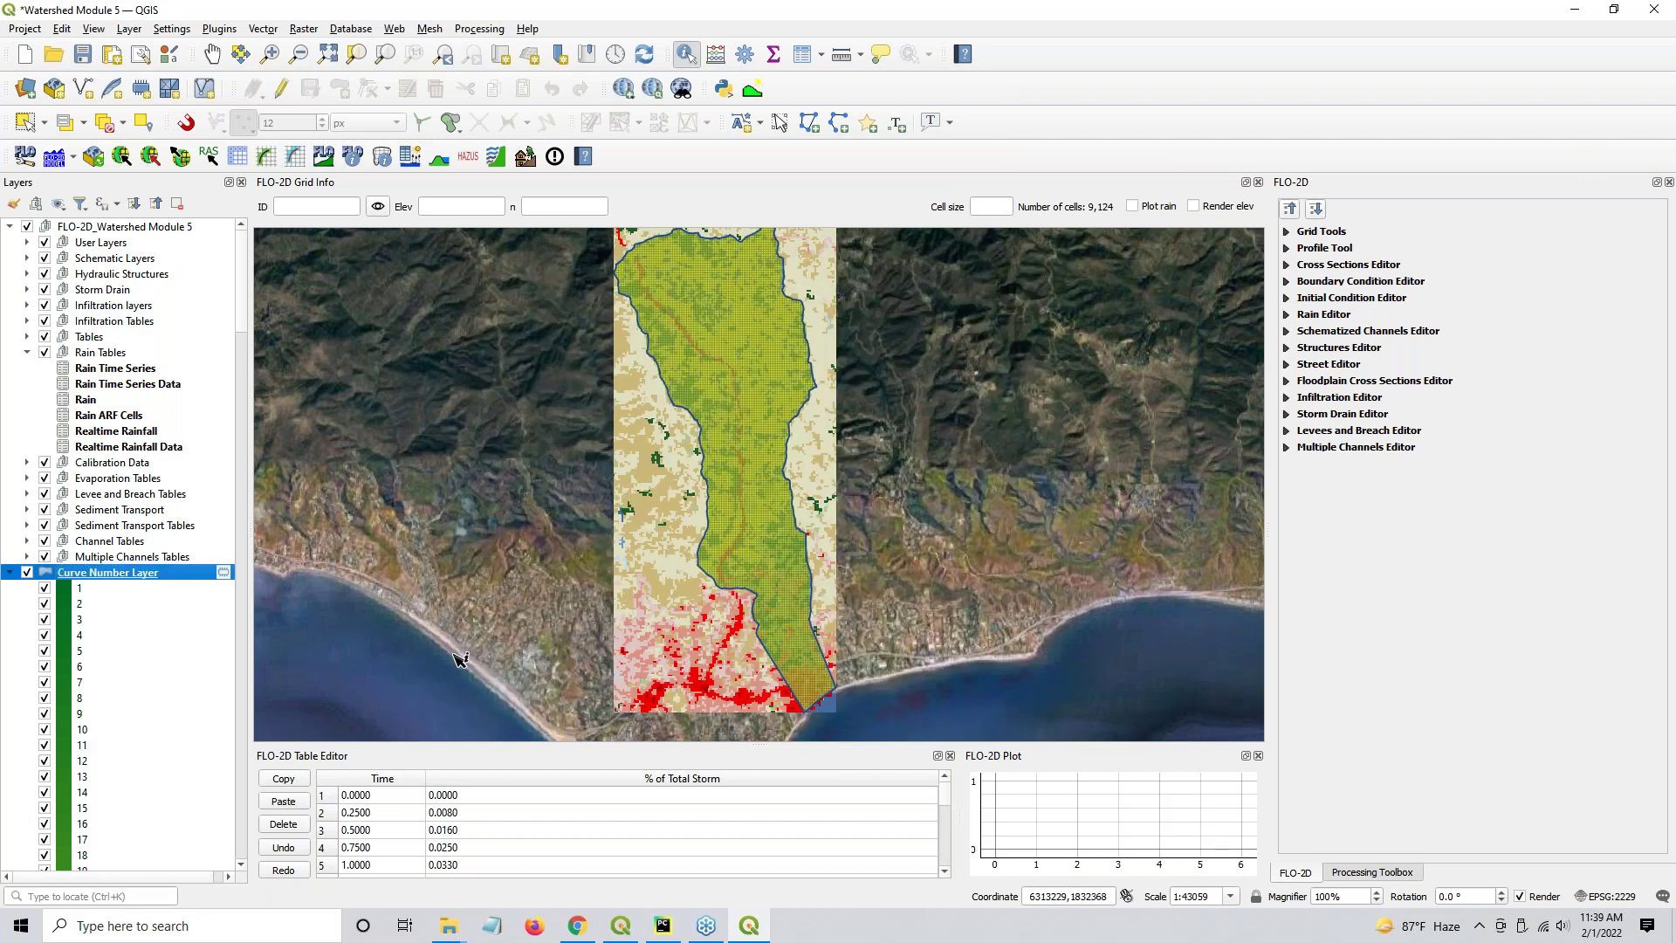
# Collapse the legends of Curve Number Layer and NLCD Land Cover Vector, review the generated layers, and hide NLCD Land Cover Vector
pyautogui.click(10, 572)
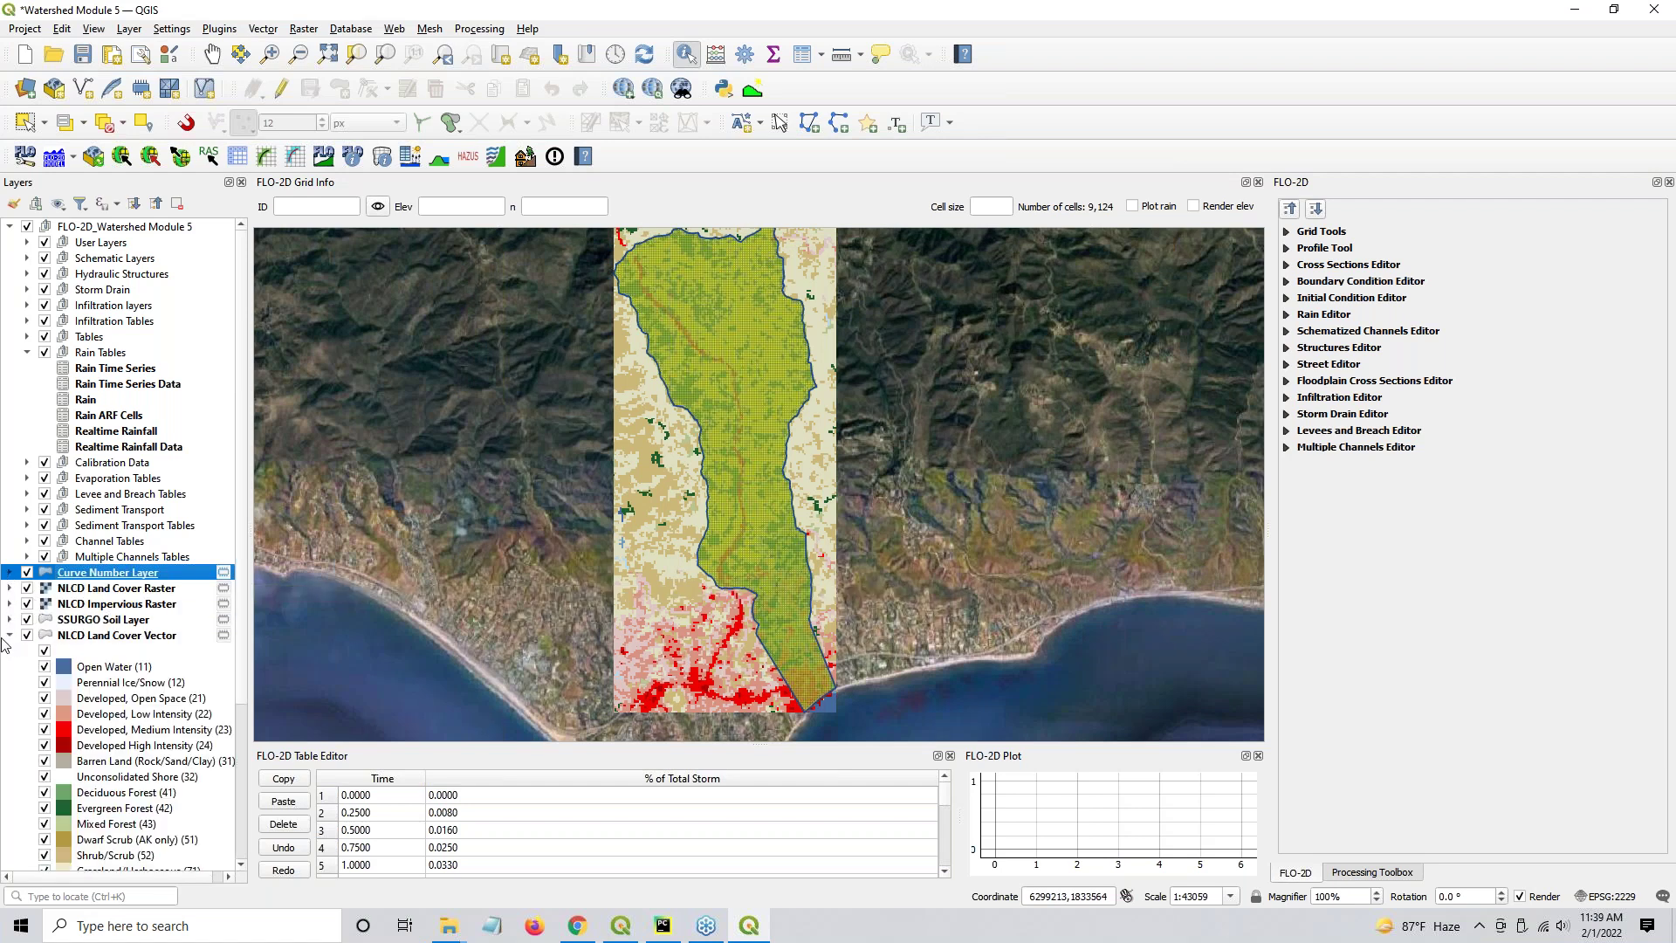
pyautogui.click(10, 636)
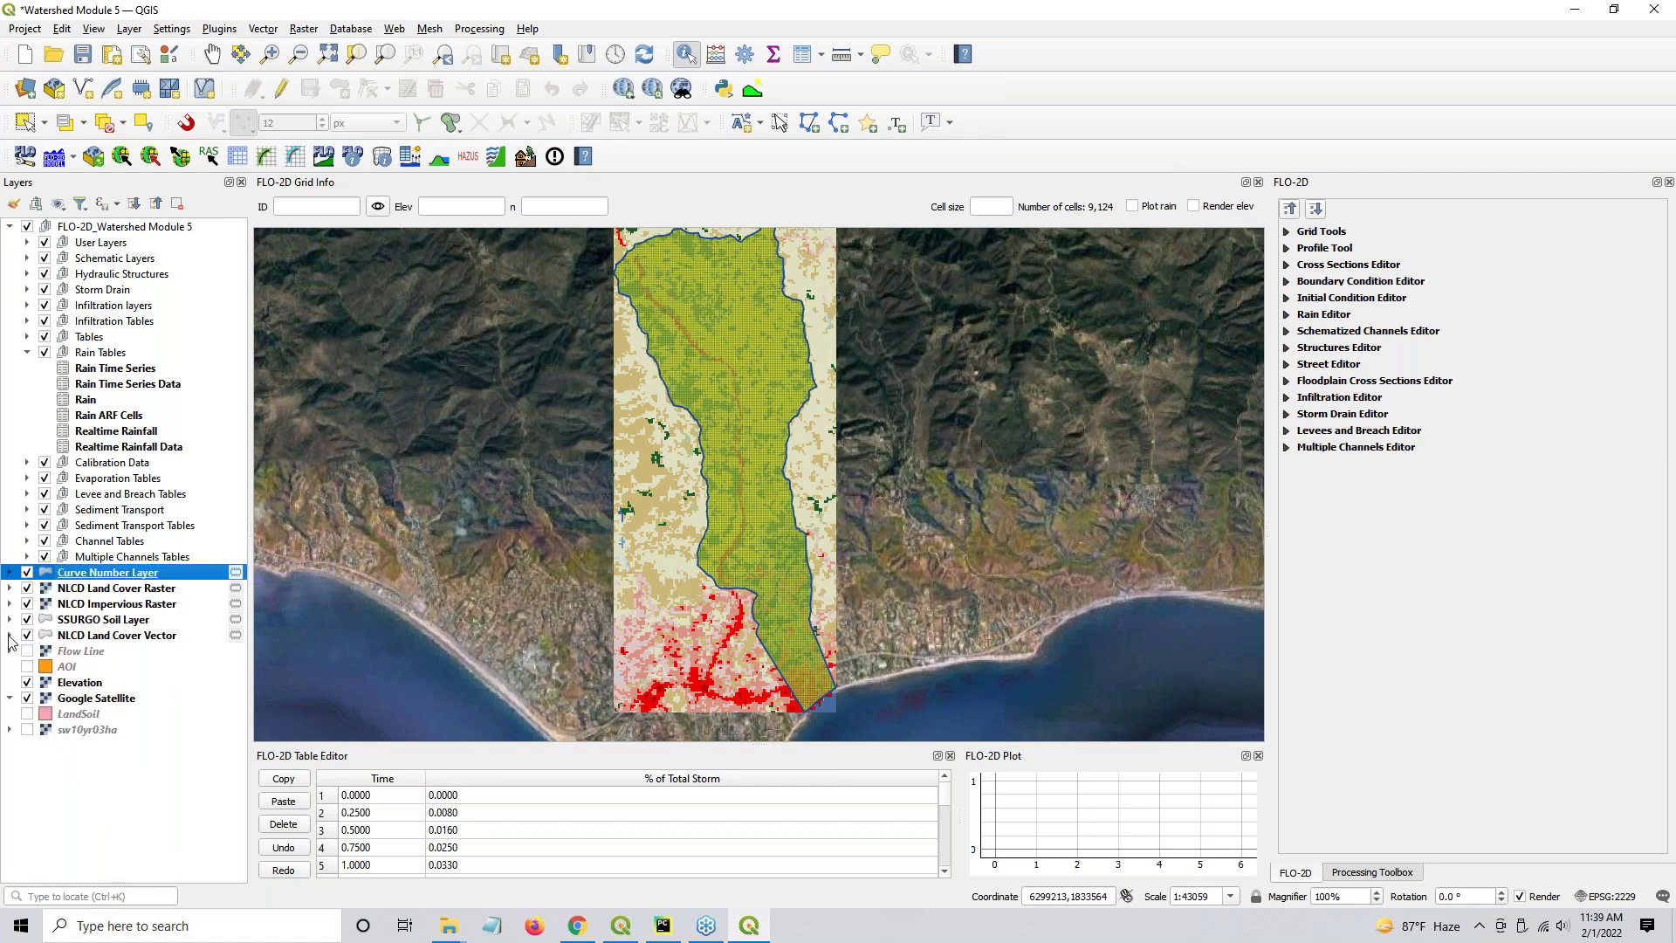
pyautogui.click(83, 576)
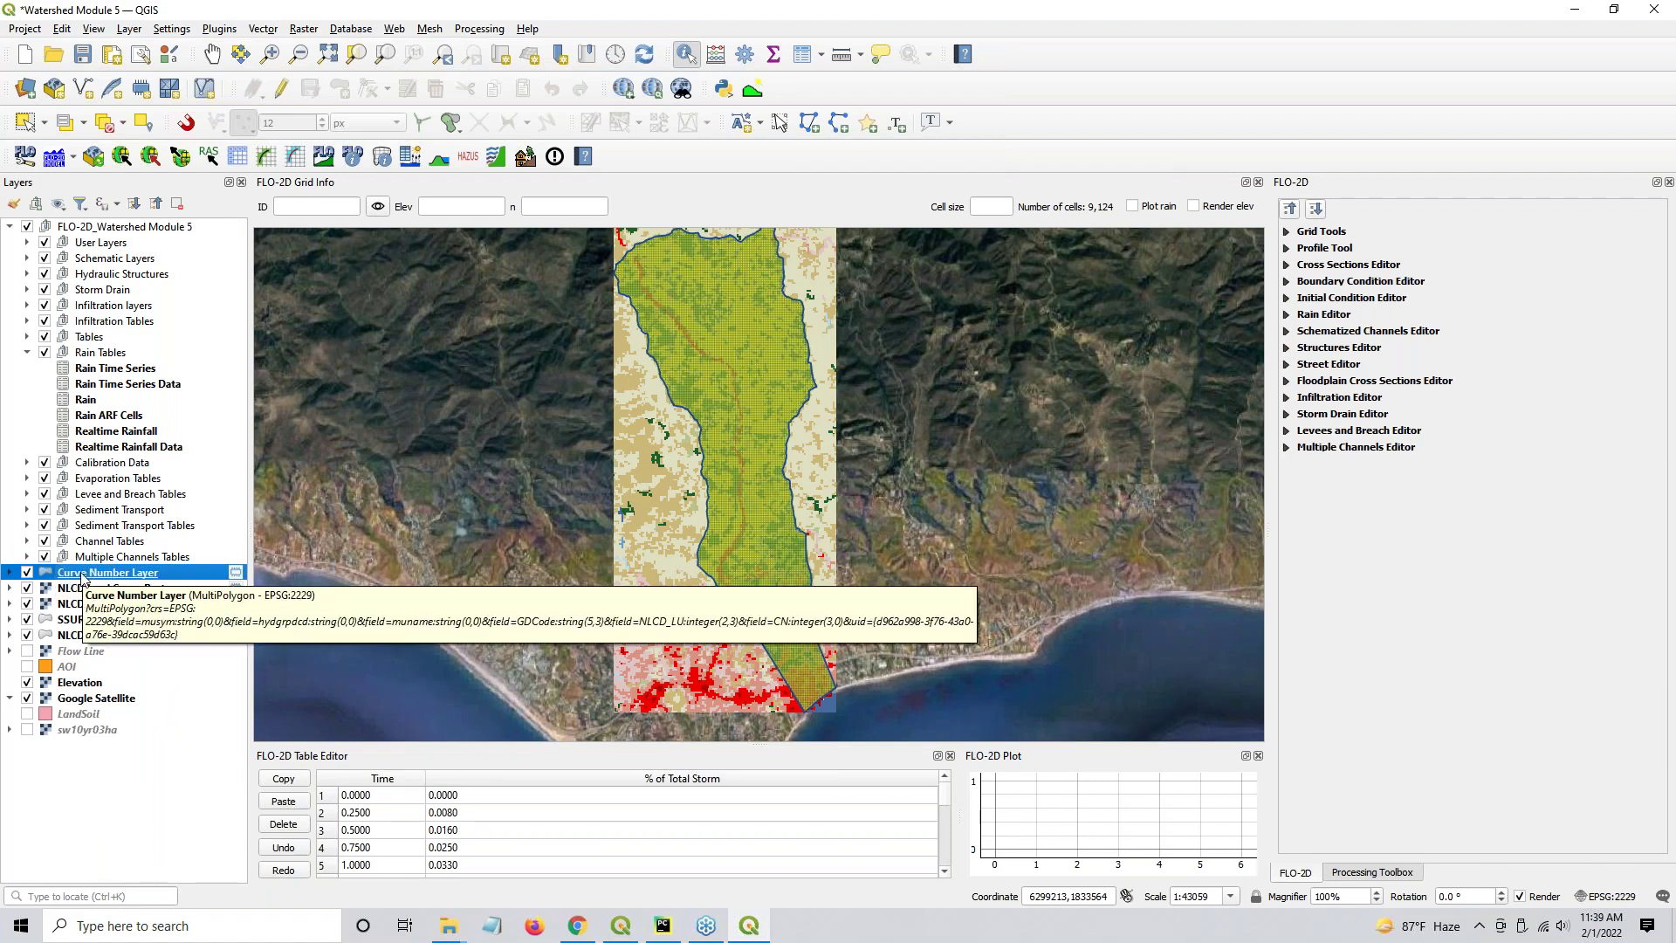
pyautogui.click(84, 591)
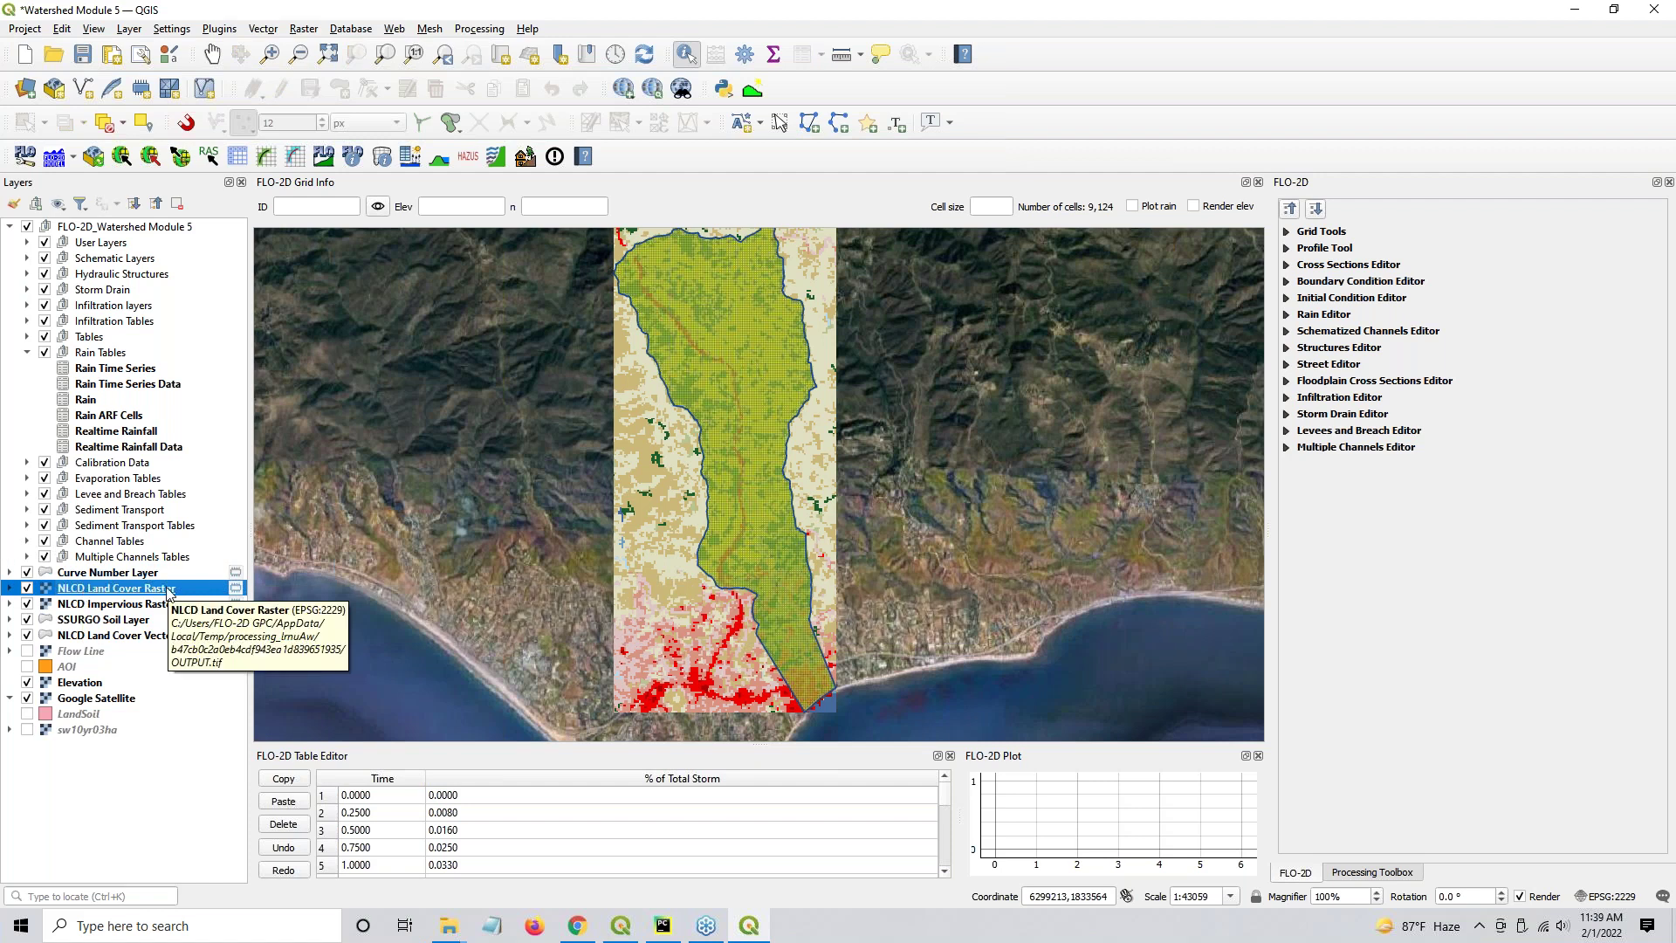
pyautogui.click(144, 638)
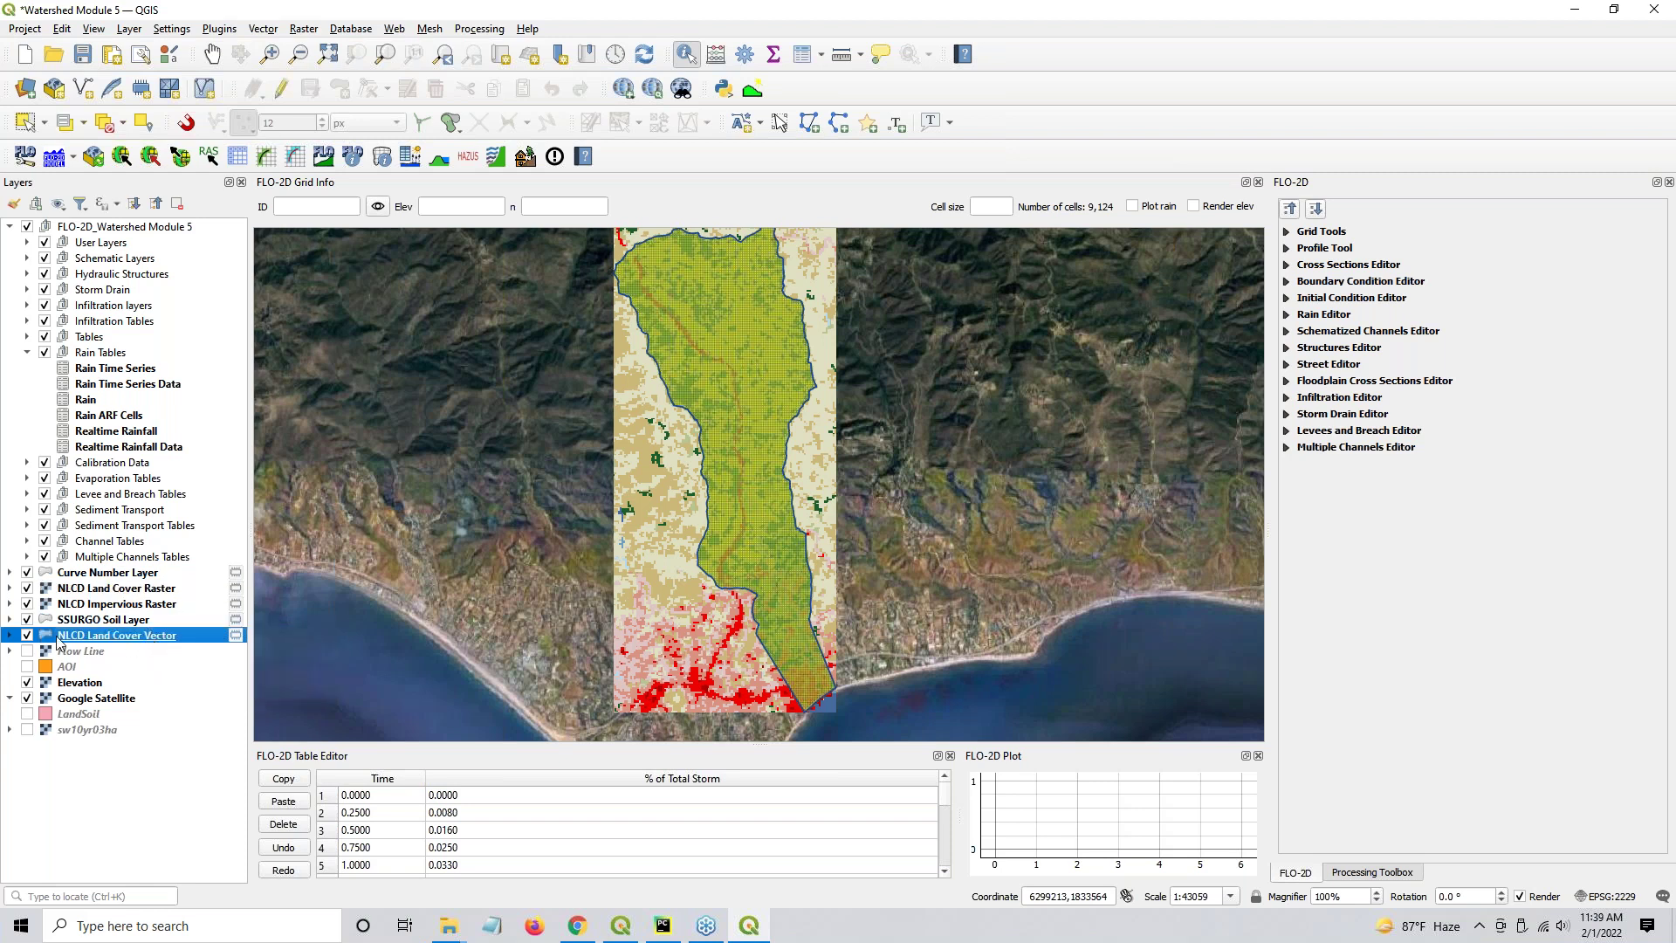
pyautogui.click(28, 636)
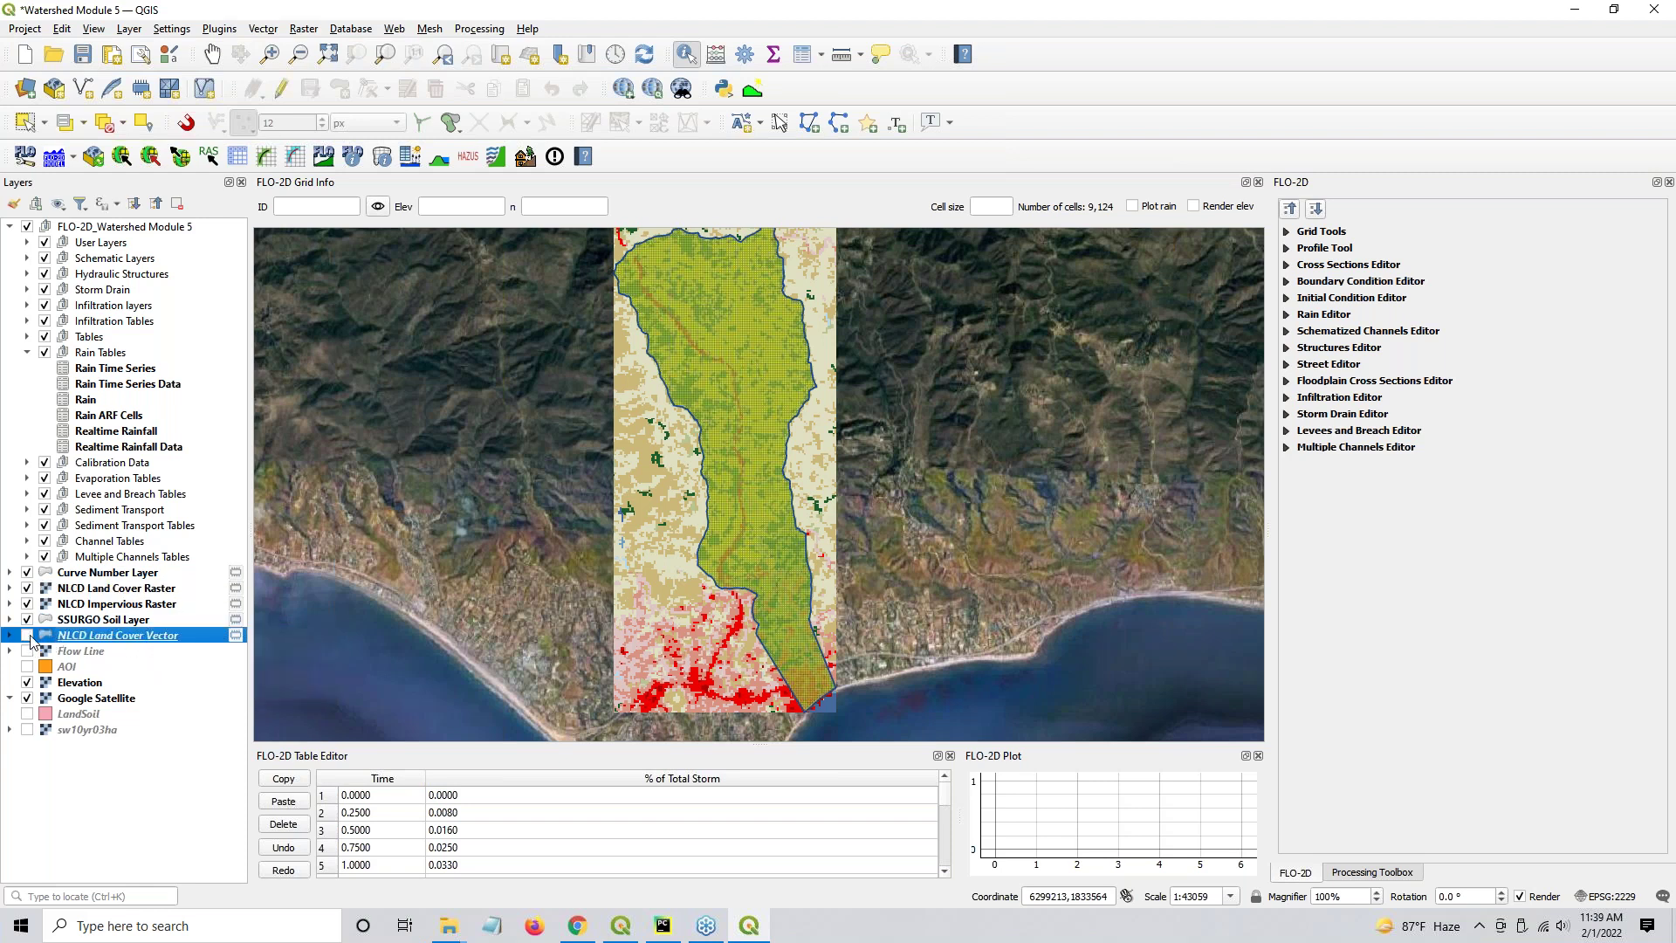
# Review the export settings for saving the temporary Curve Number Layer as a file, and close them without exporting
pyautogui.click(80, 576)
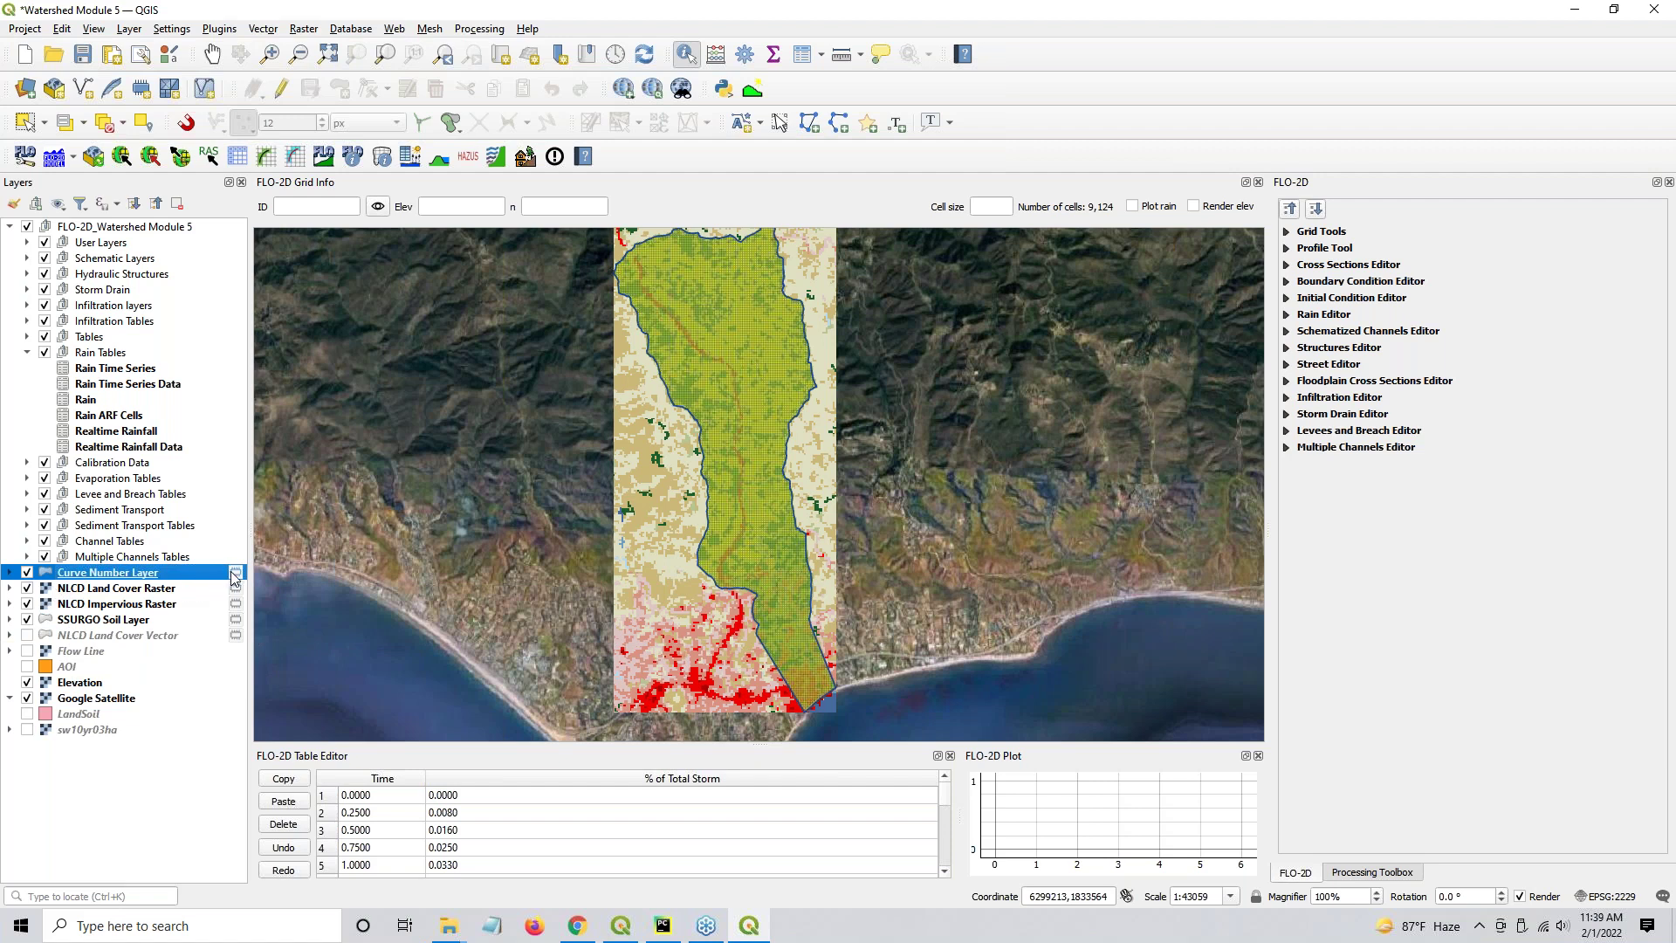
pyautogui.moveTo(236, 578)
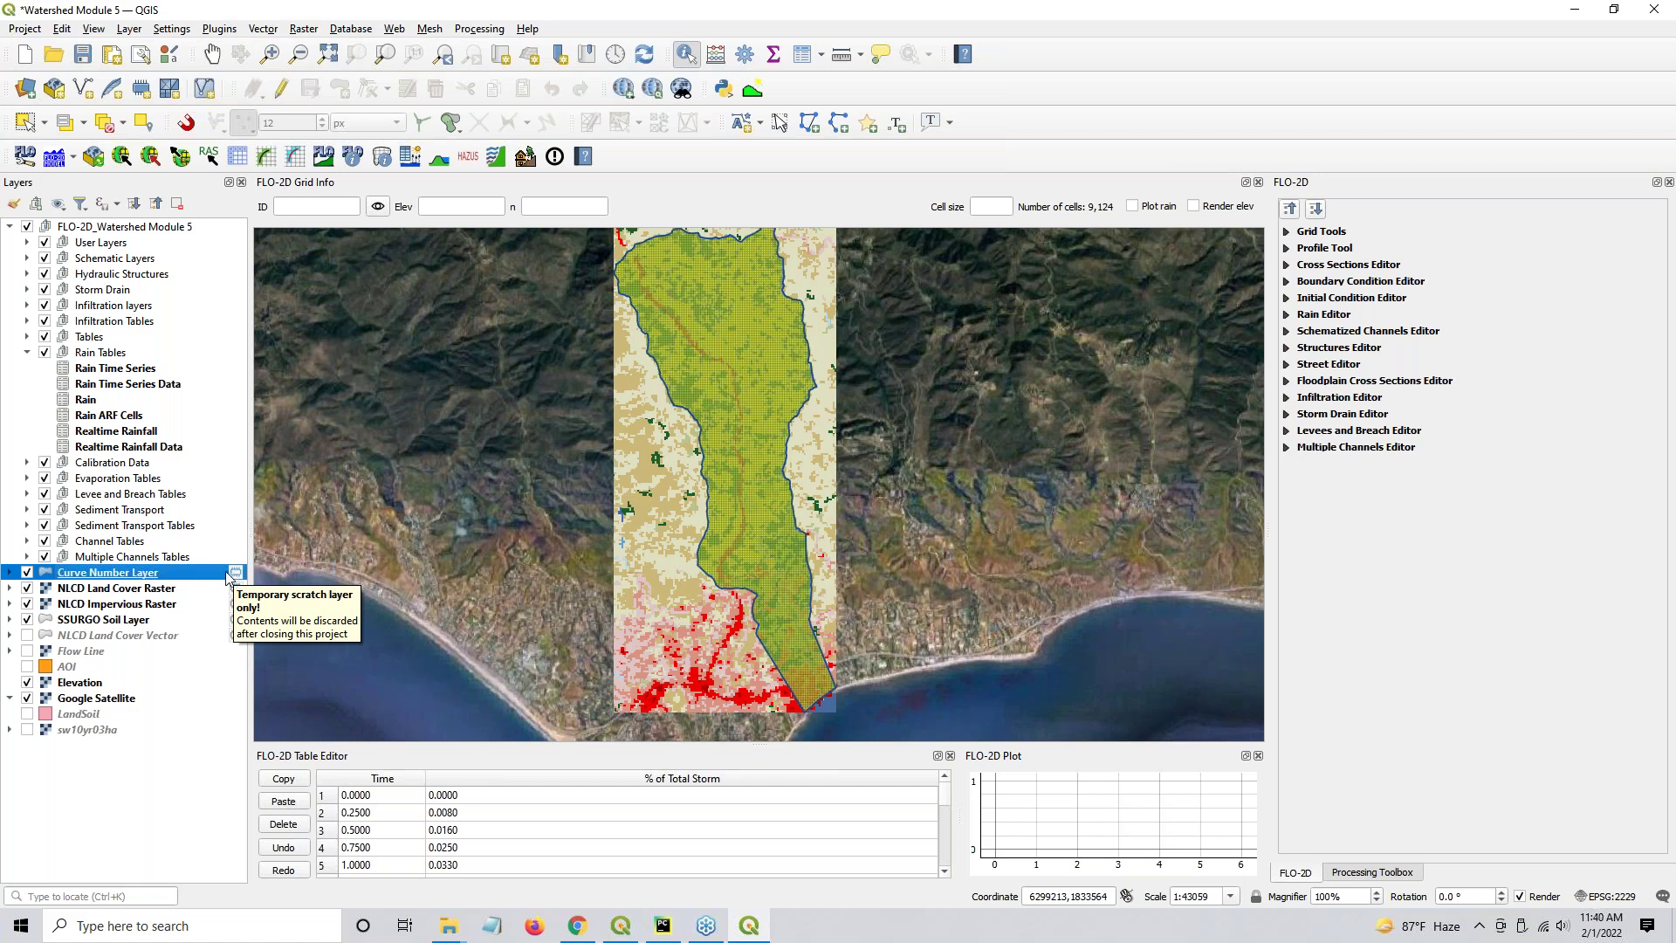
pyautogui.rightClick(226, 573)
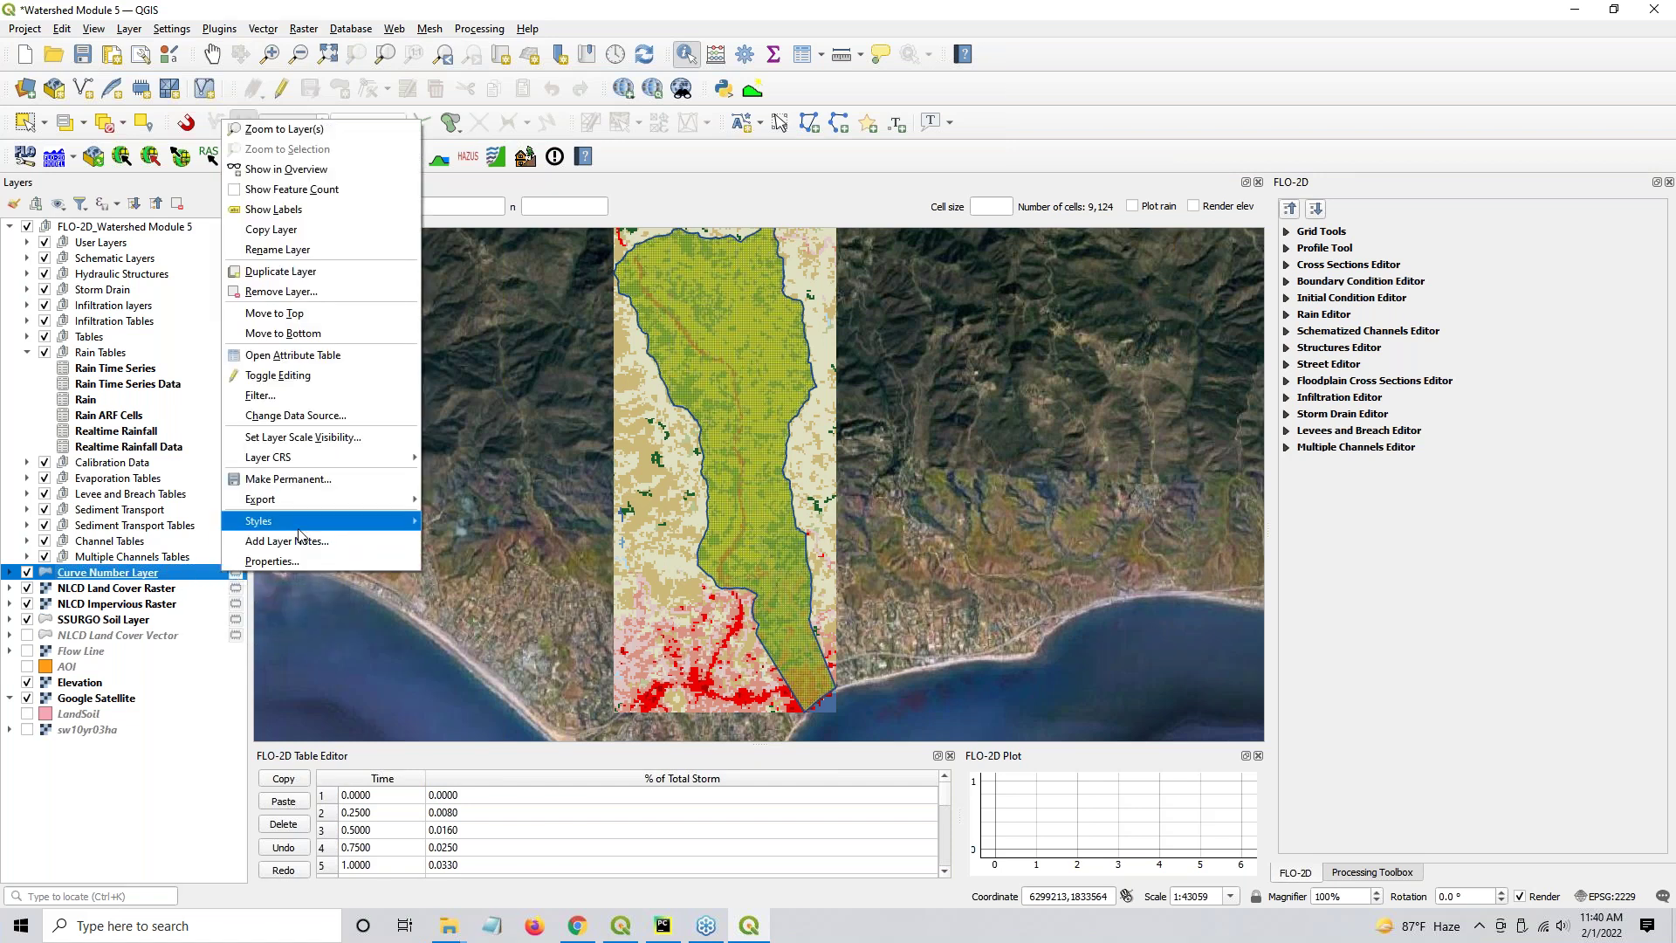
pyautogui.moveTo(308, 500)
pyautogui.click(510, 500)
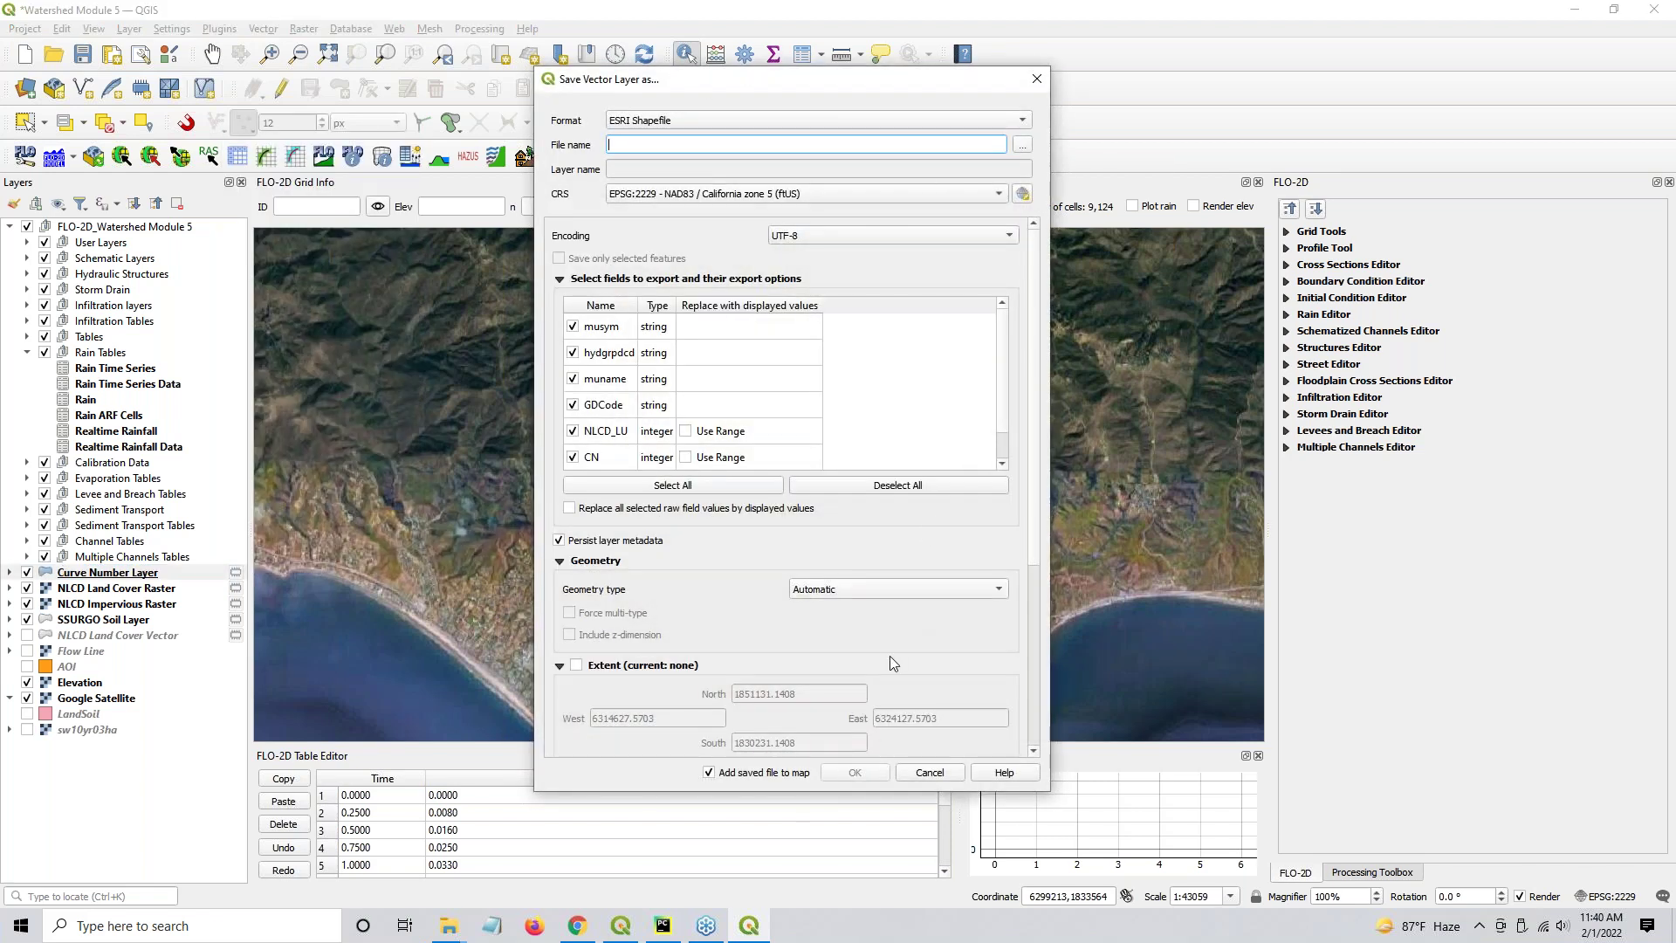
pyautogui.click(930, 773)
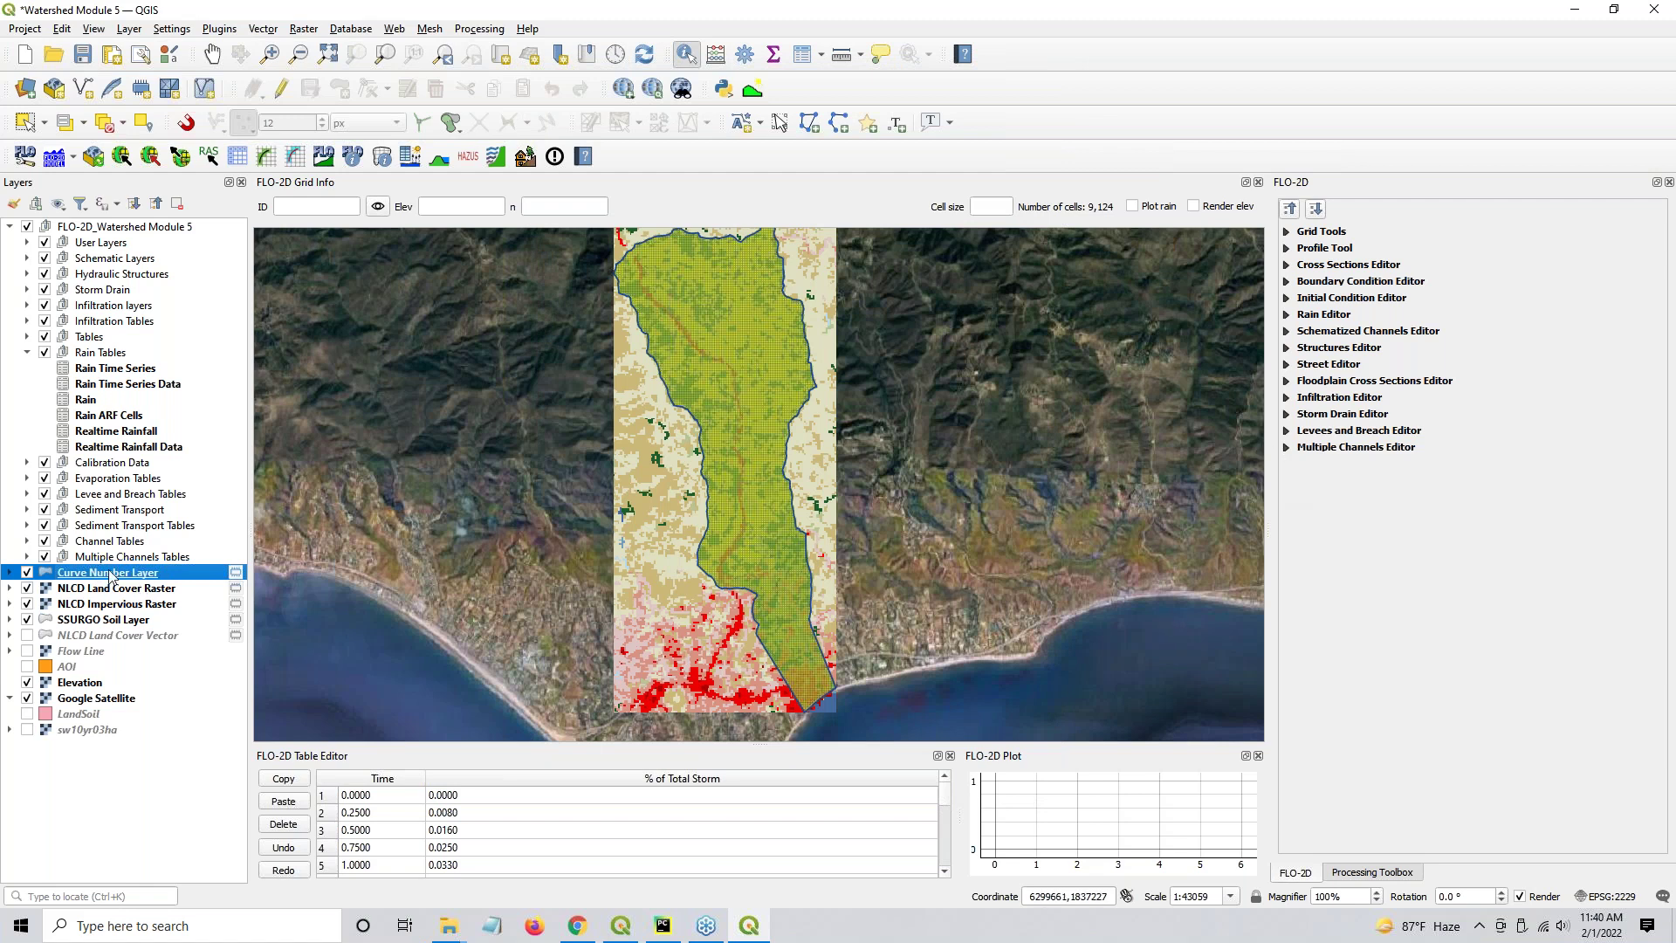
# Hide the NLCD Land Cover Raster, NLCD Impervious Raster and SSURGO Soil Layer
pyautogui.click(27, 588)
pyautogui.click(29, 608)
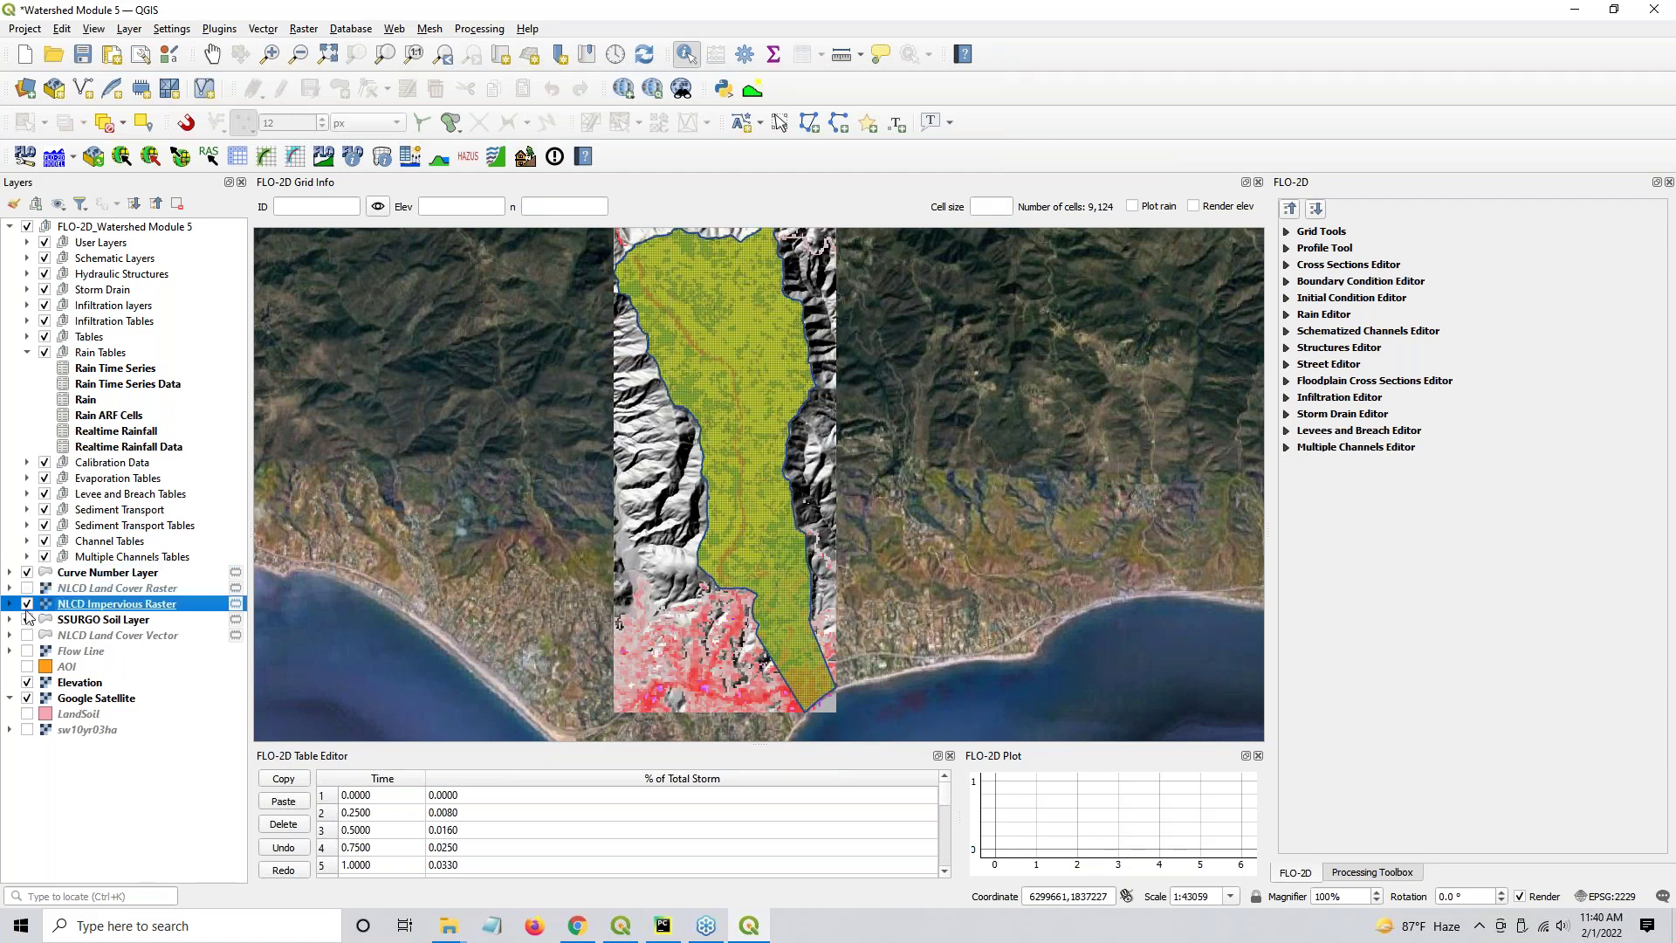
pyautogui.click(28, 620)
pyautogui.click(27, 604)
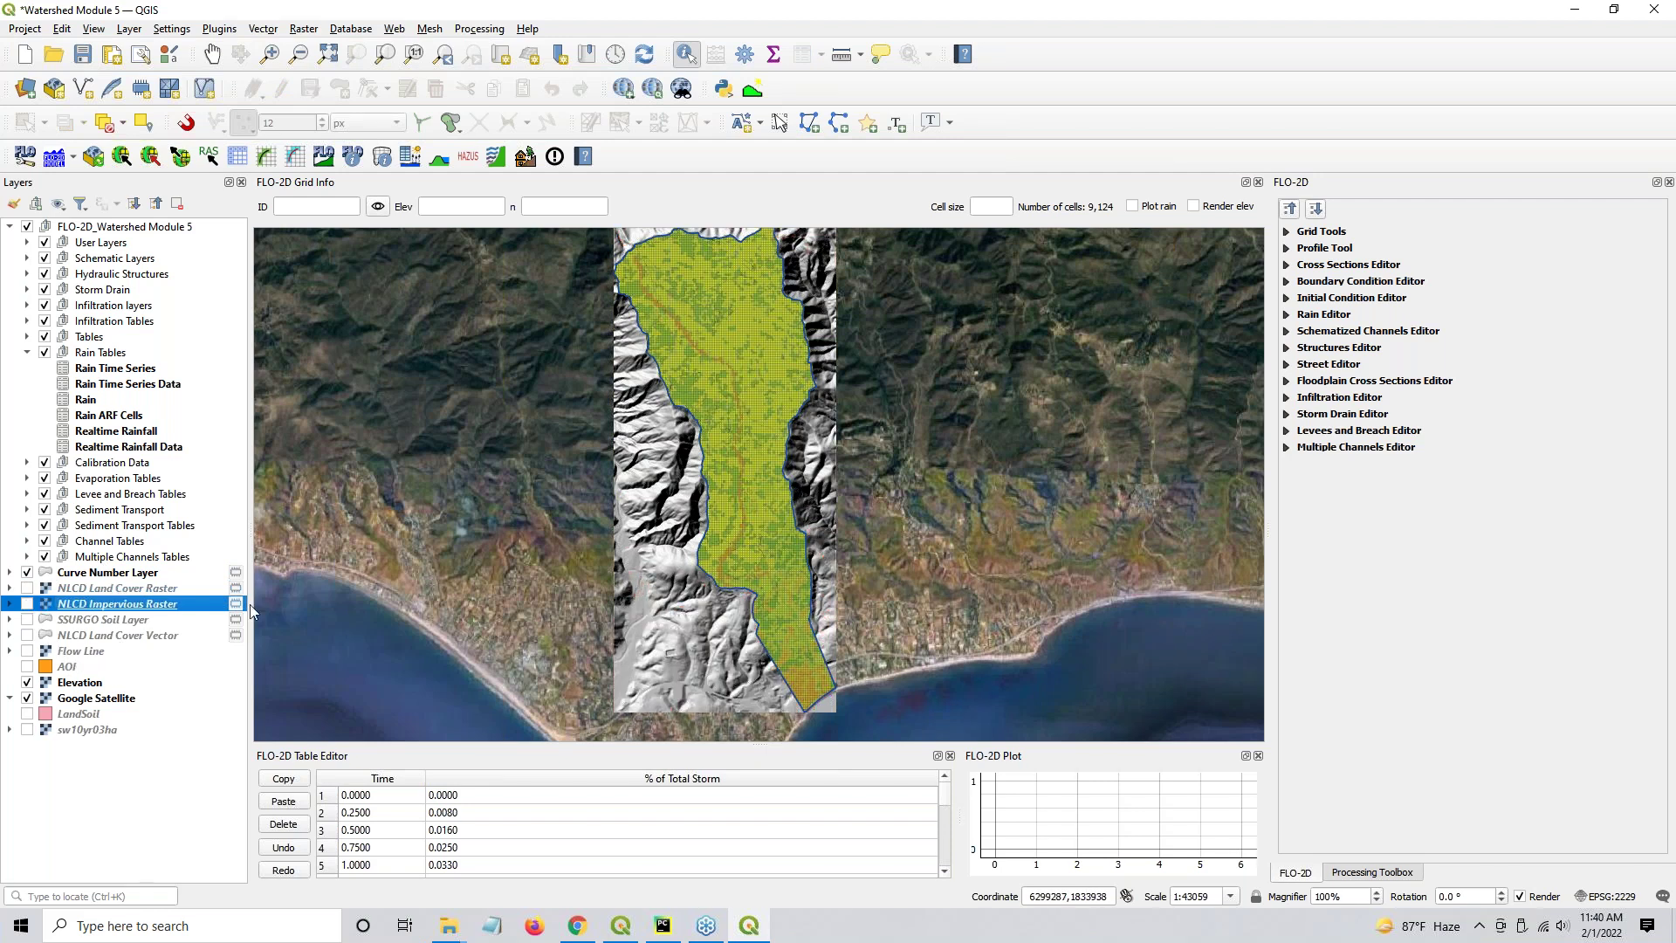
# Toggle the visibility of Curve Number Layer to compare it with the elevation beneath, leaving the layer shown
pyautogui.click(111, 573)
pyautogui.click(27, 572)
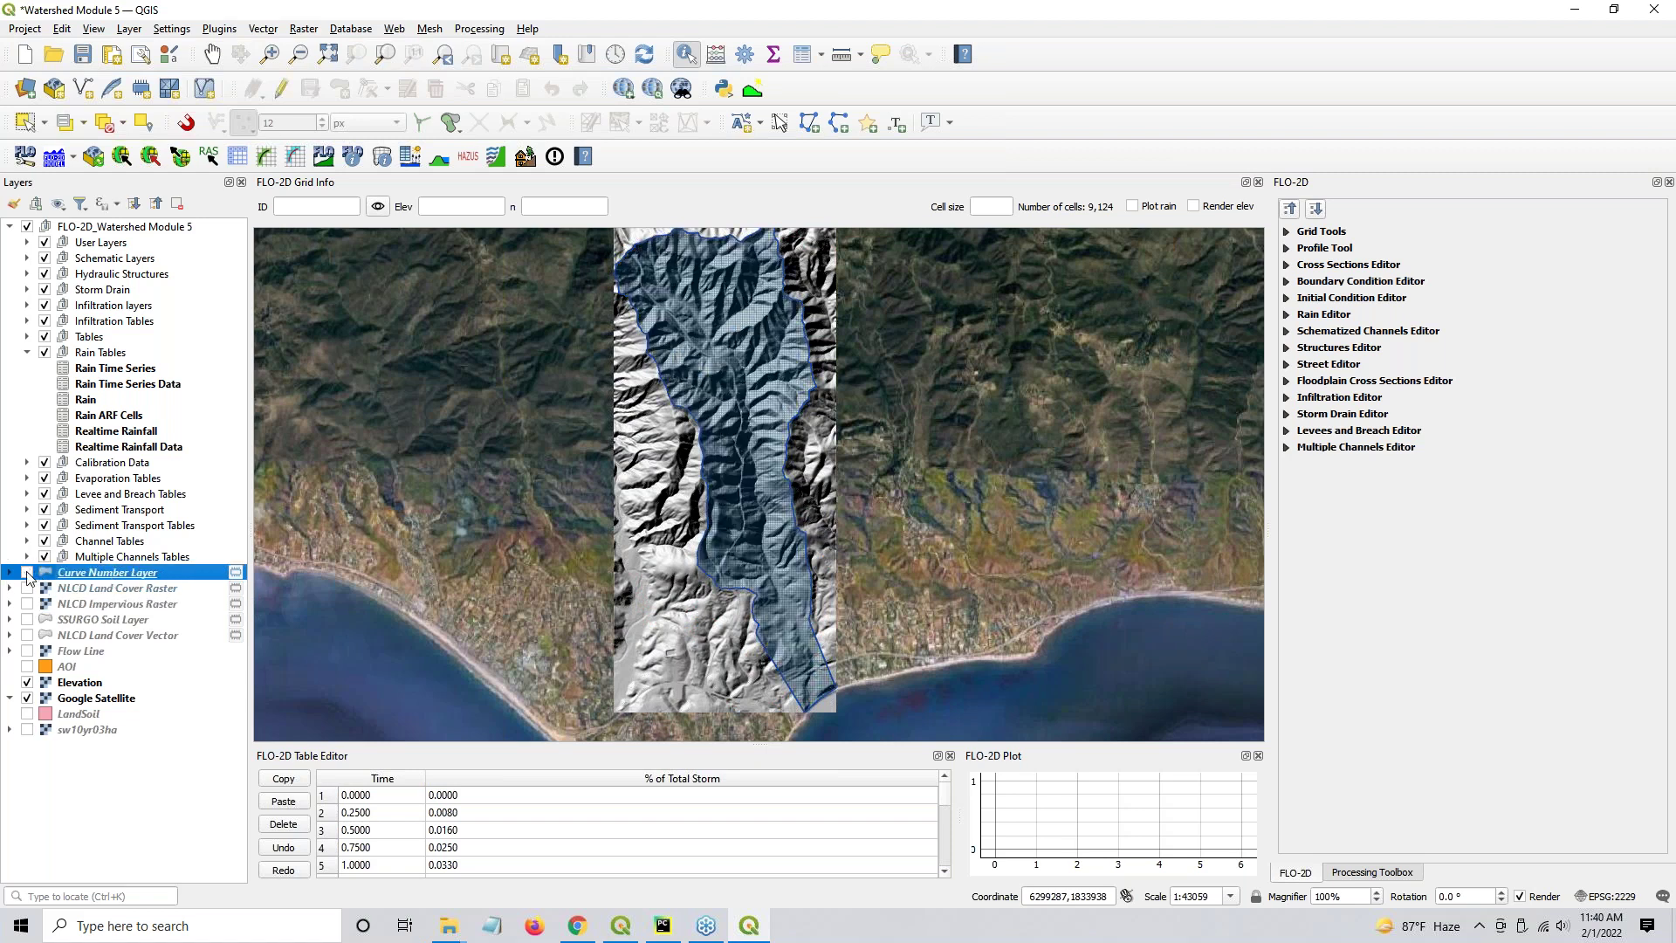
pyautogui.click(27, 572)
pyautogui.click(27, 573)
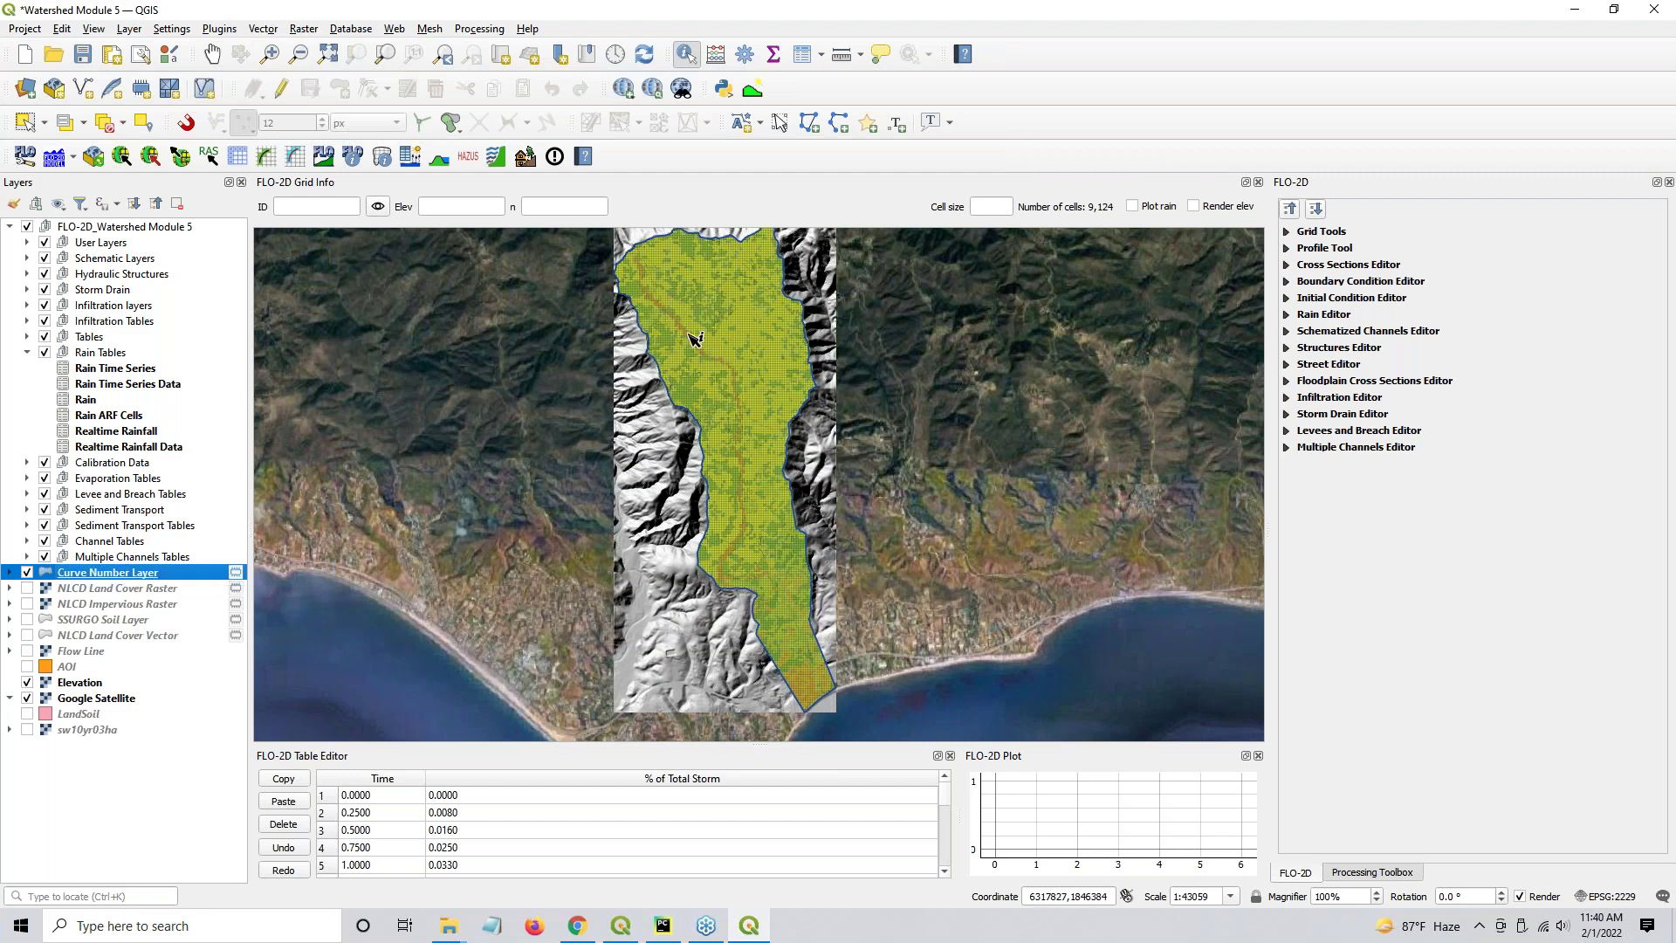
# Enable Global SCS in the Infiltration Editor's global infiltration parameters and accept the settings
pyautogui.click(1294, 399)
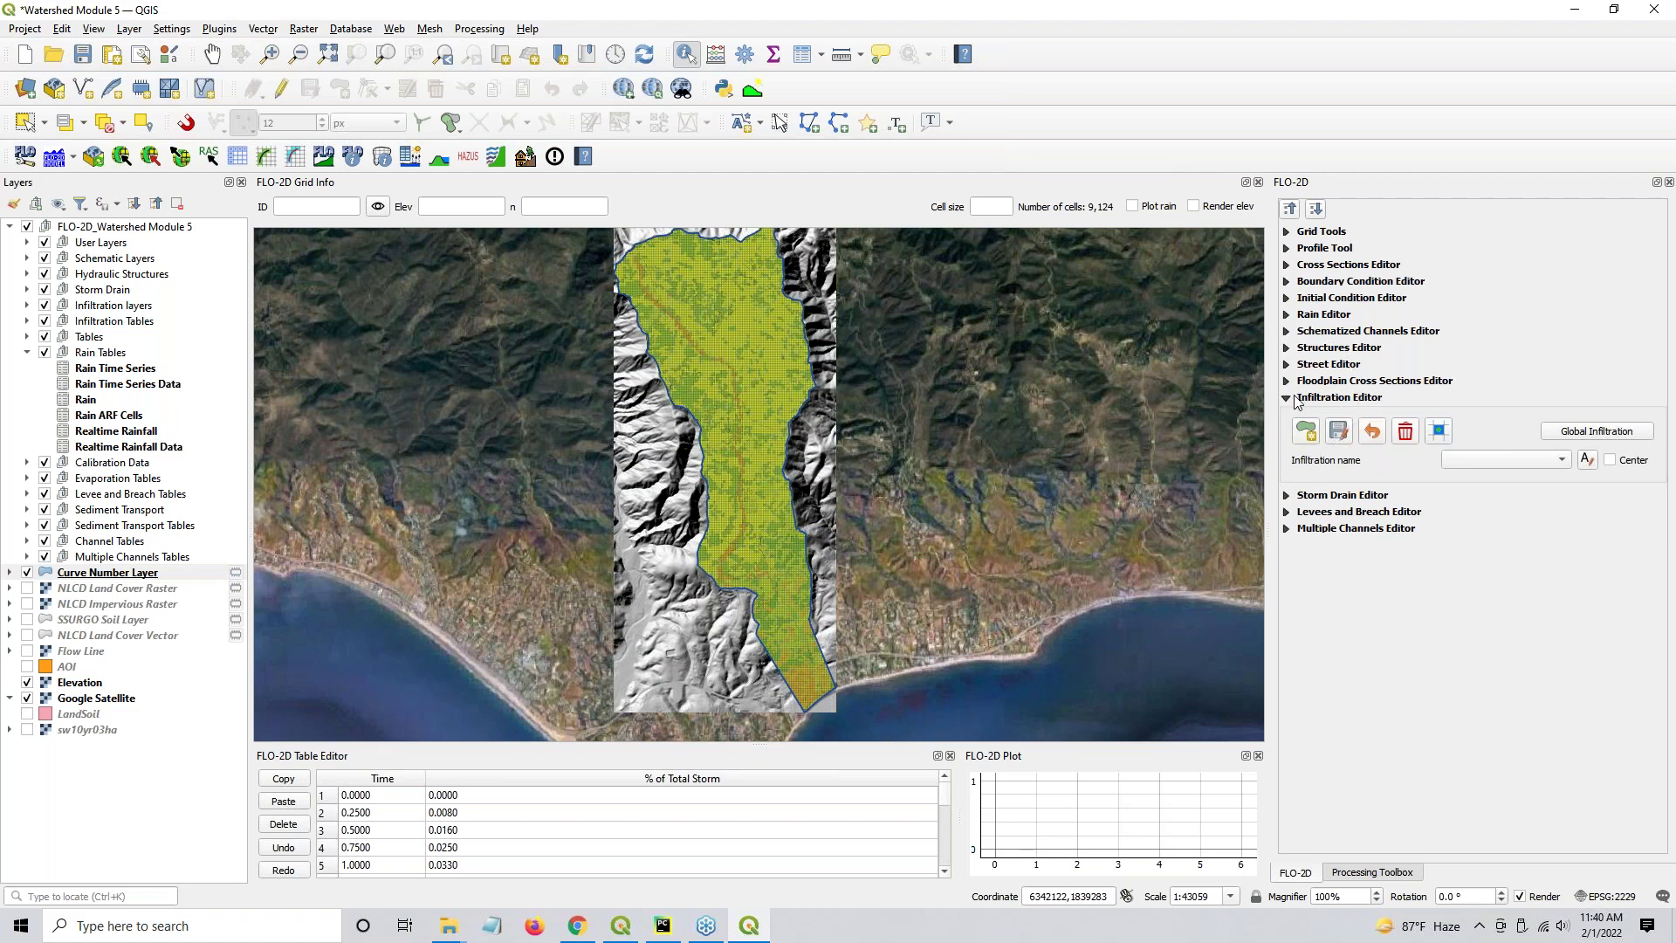
pyautogui.click(1639, 431)
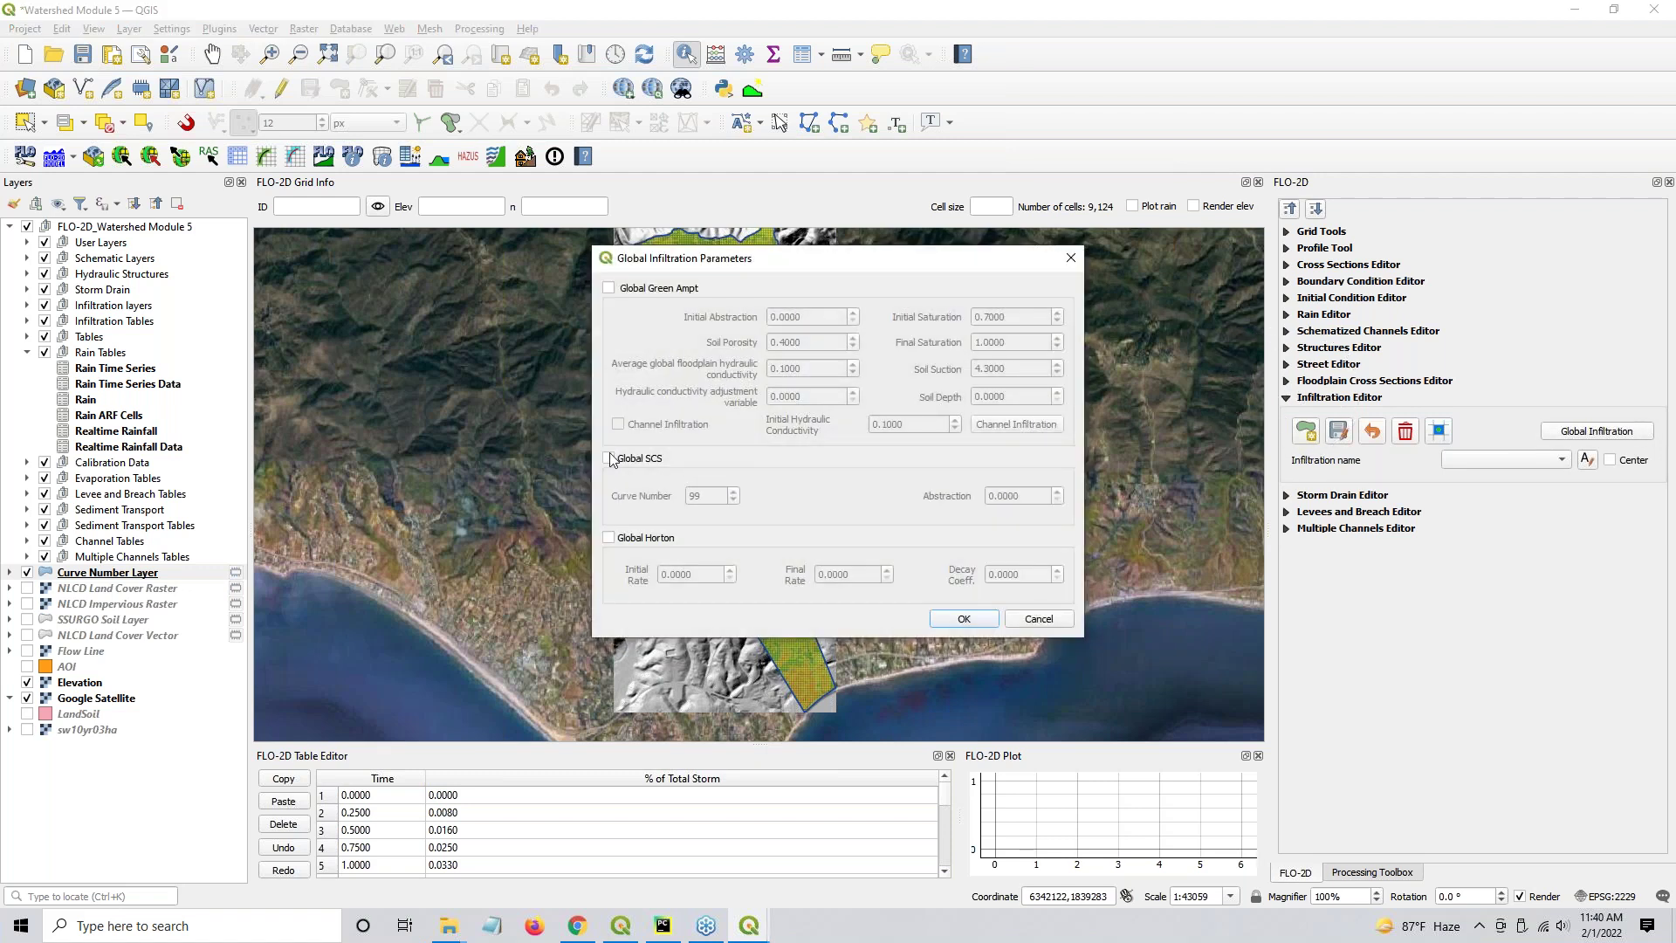
pyautogui.click(624, 462)
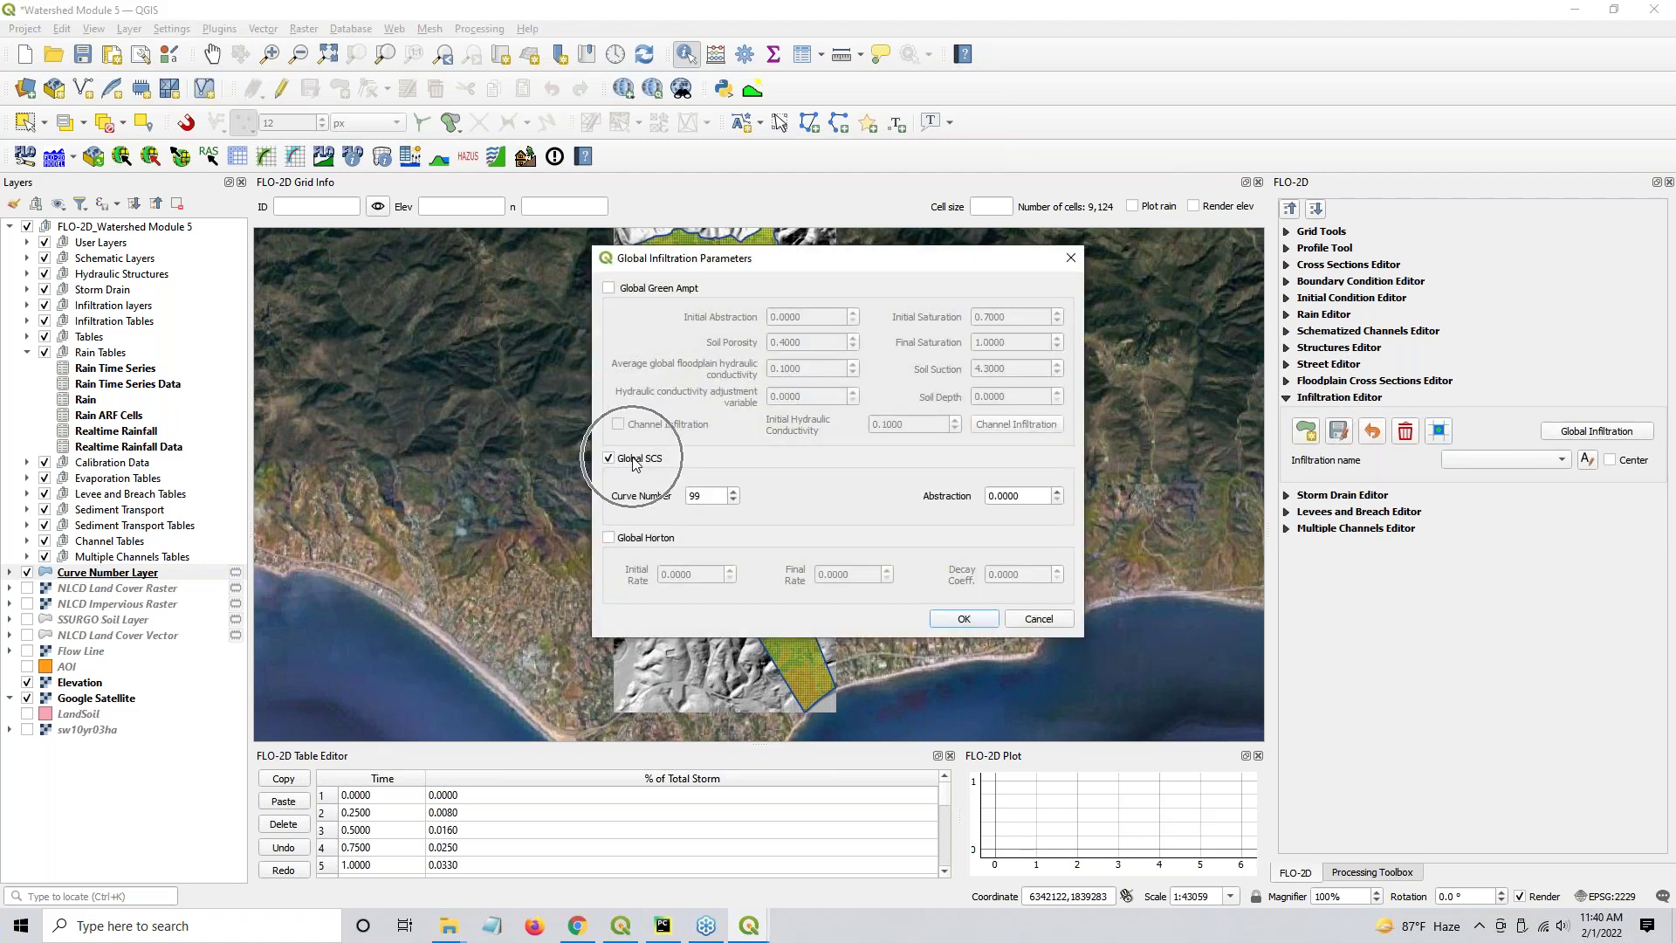
pyautogui.click(966, 619)
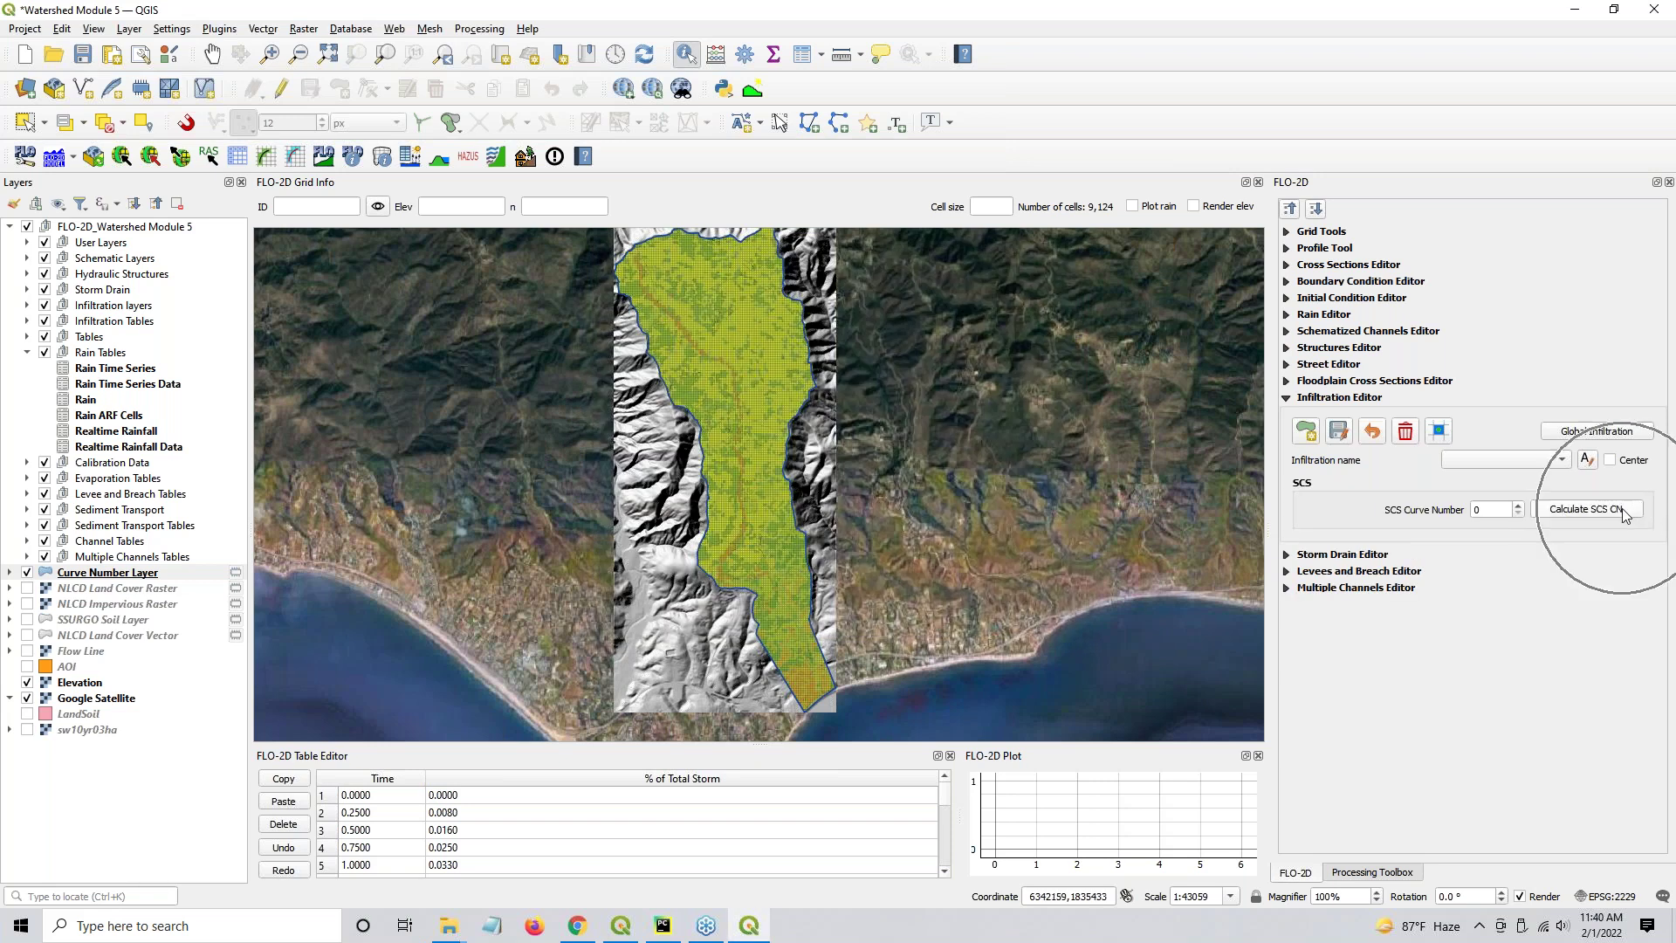
# Start the SCS curve number calculation and choose Curve Number Layer as the SCS Curve Number layer
pyautogui.click(1600, 516)
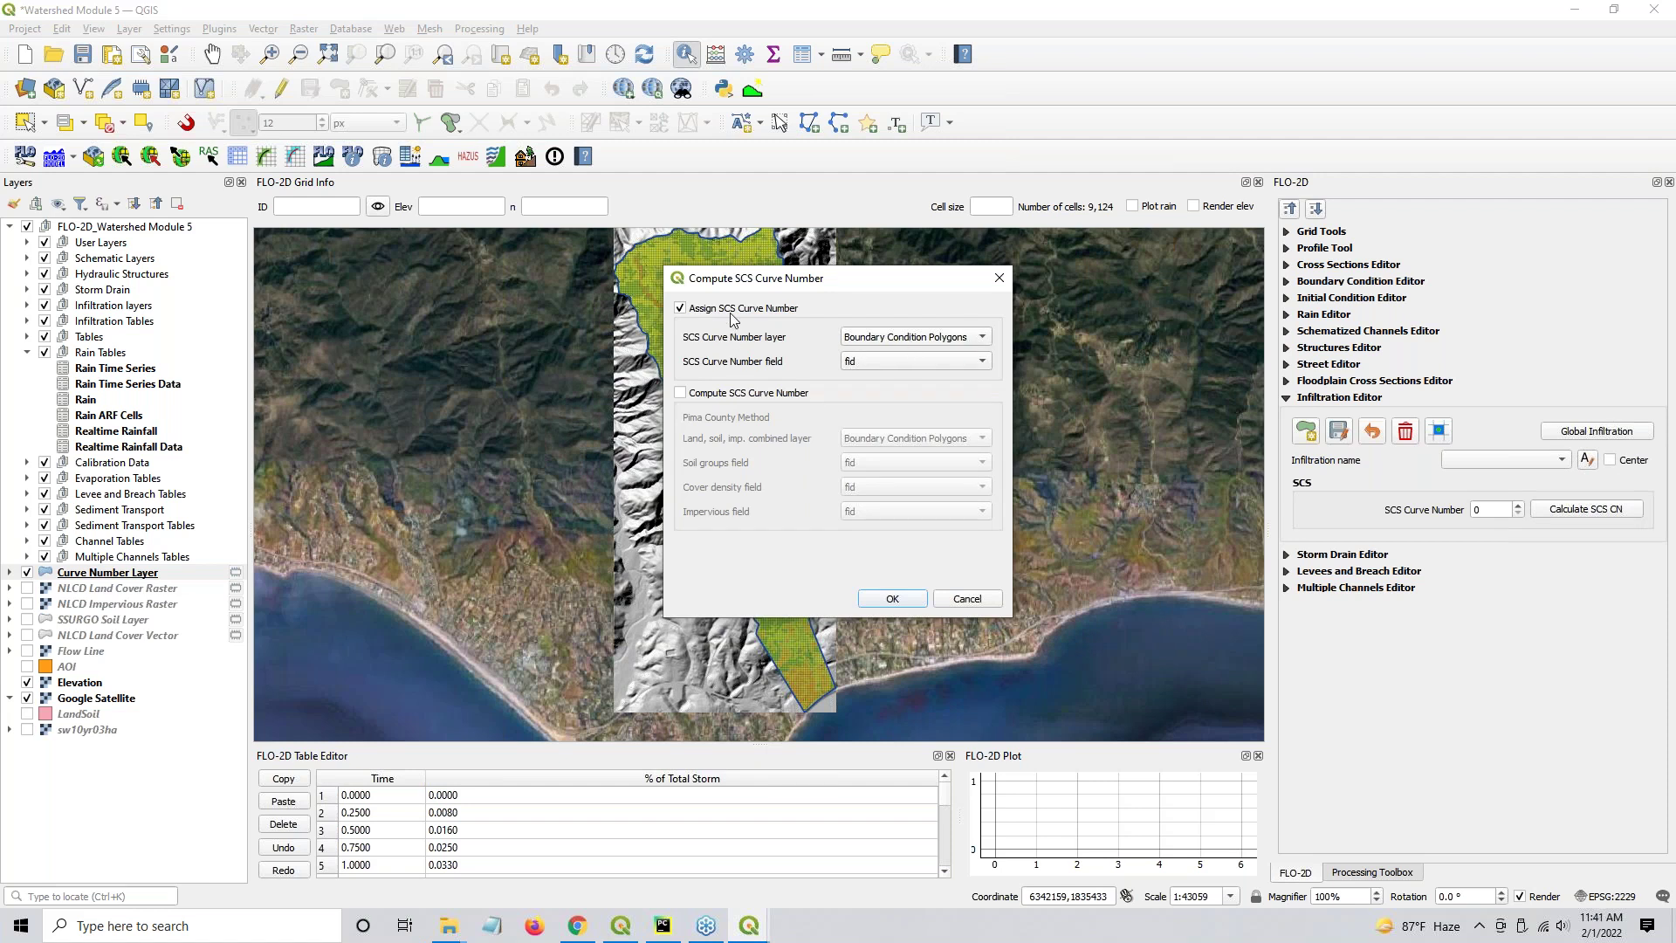
pyautogui.click(890, 340)
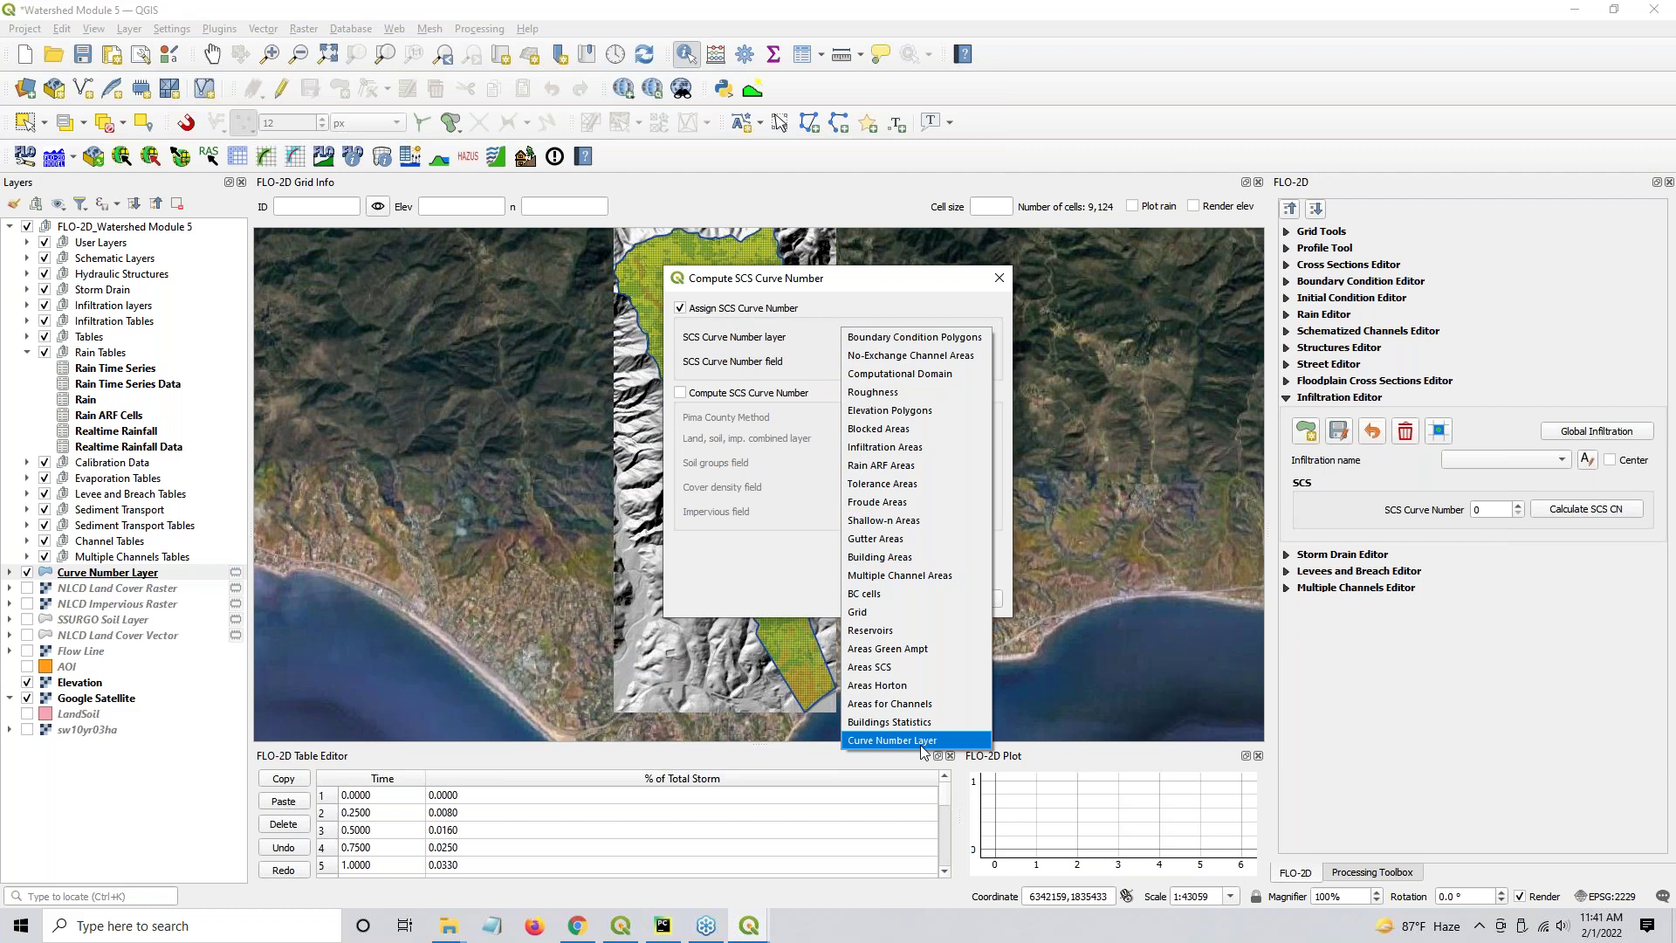
# Assign the SCS curve numbers to the grid from the Curve Number Layer using its CN field
pyautogui.click(920, 740)
pyautogui.click(911, 363)
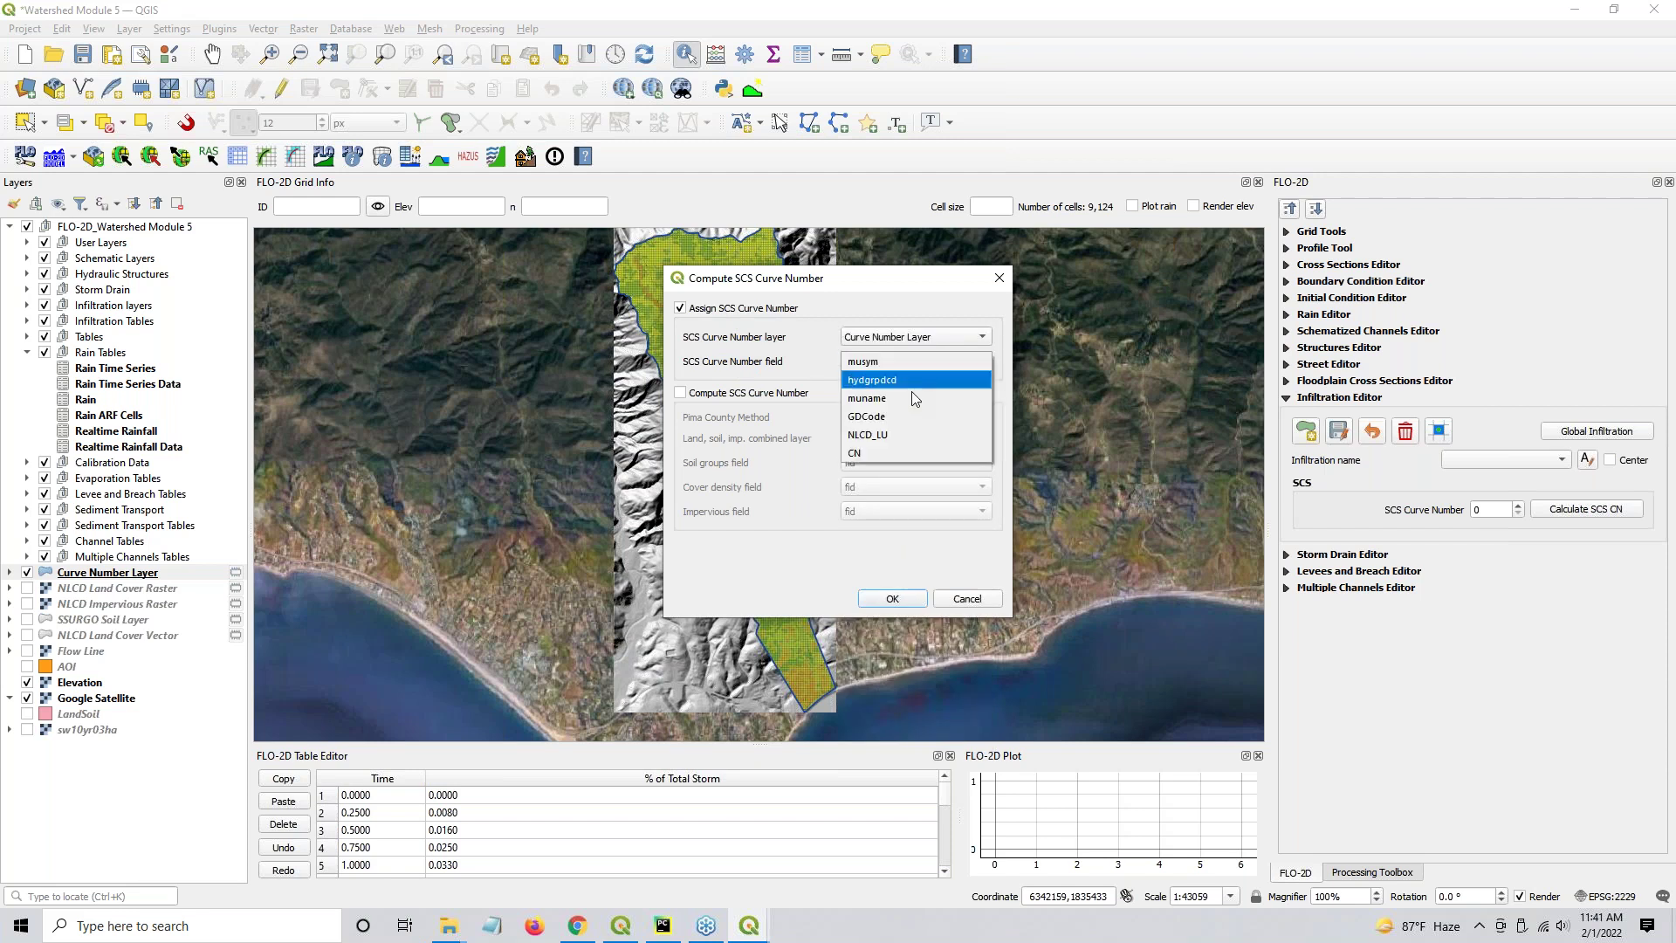
pyautogui.click(887, 454)
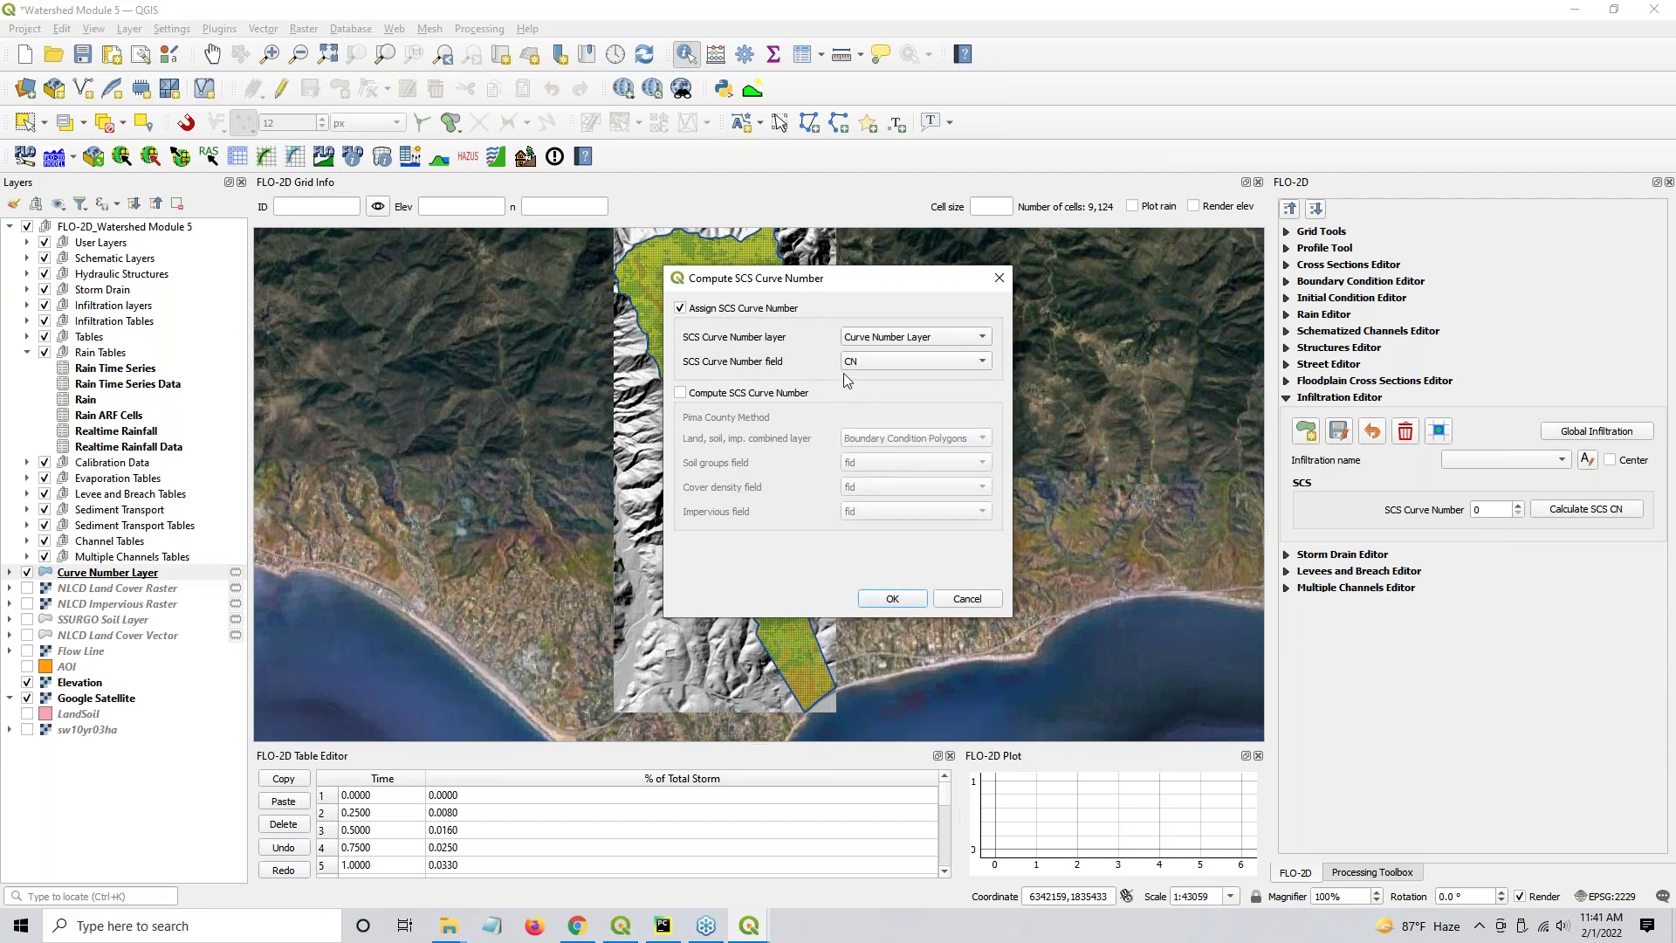
pyautogui.click(892, 598)
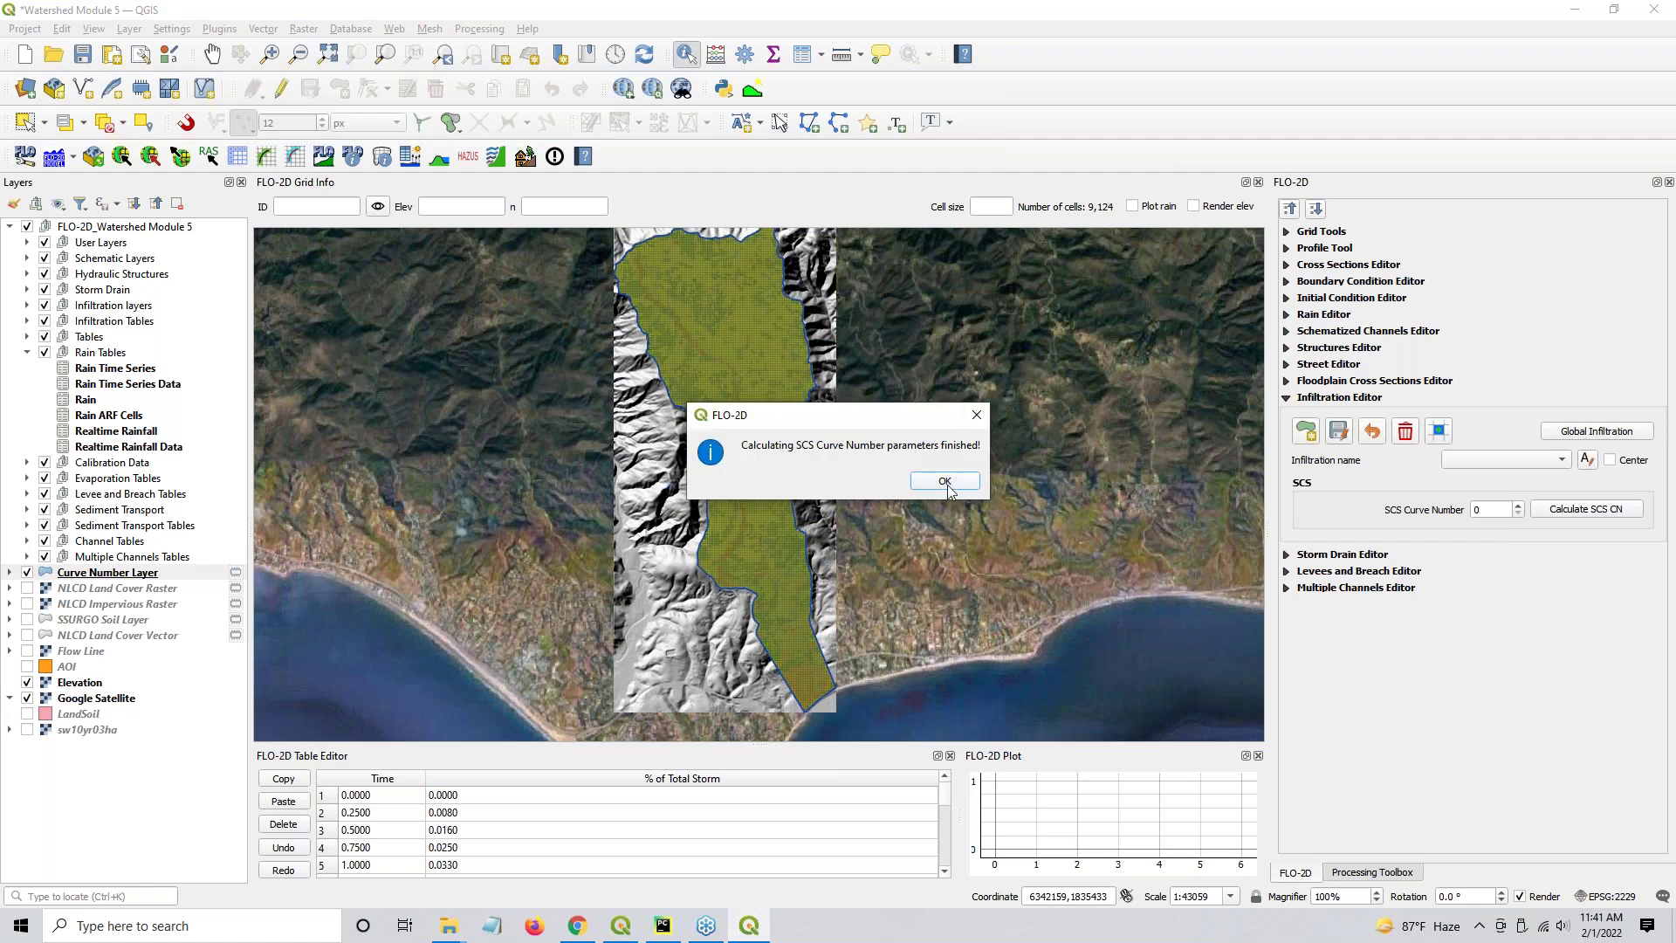
pyautogui.click(944, 483)
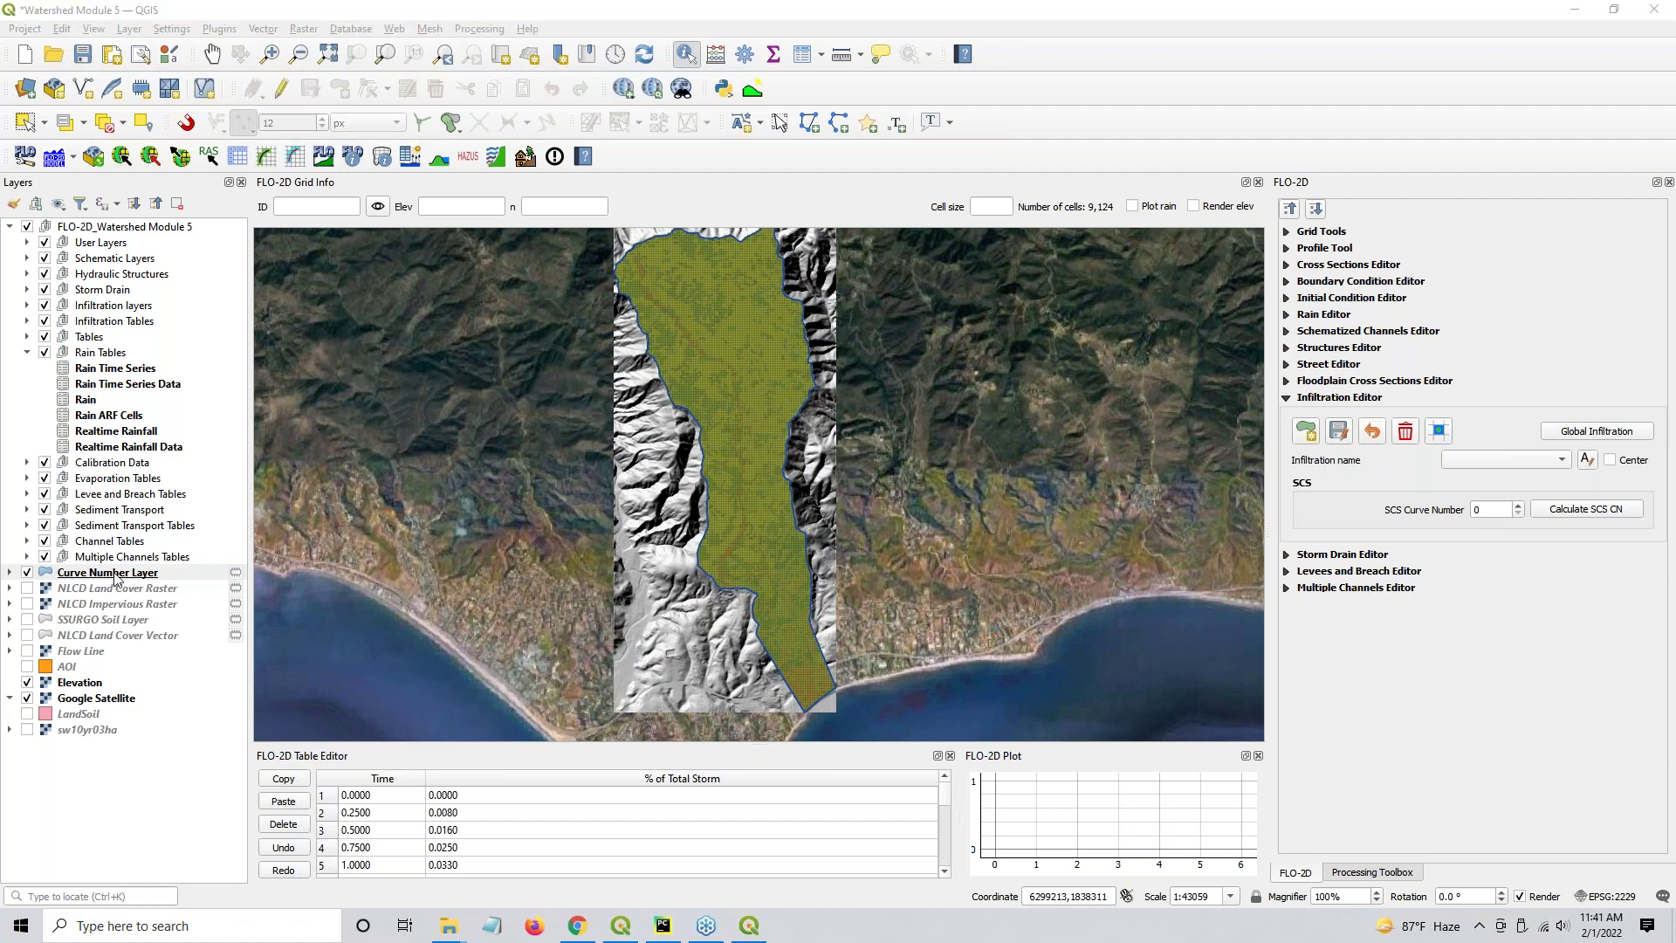
# Hide the Curve Number Layer and group the layers from it through NLCD Land Cover Vector as a collapsed group named CN
pyautogui.click(29, 572)
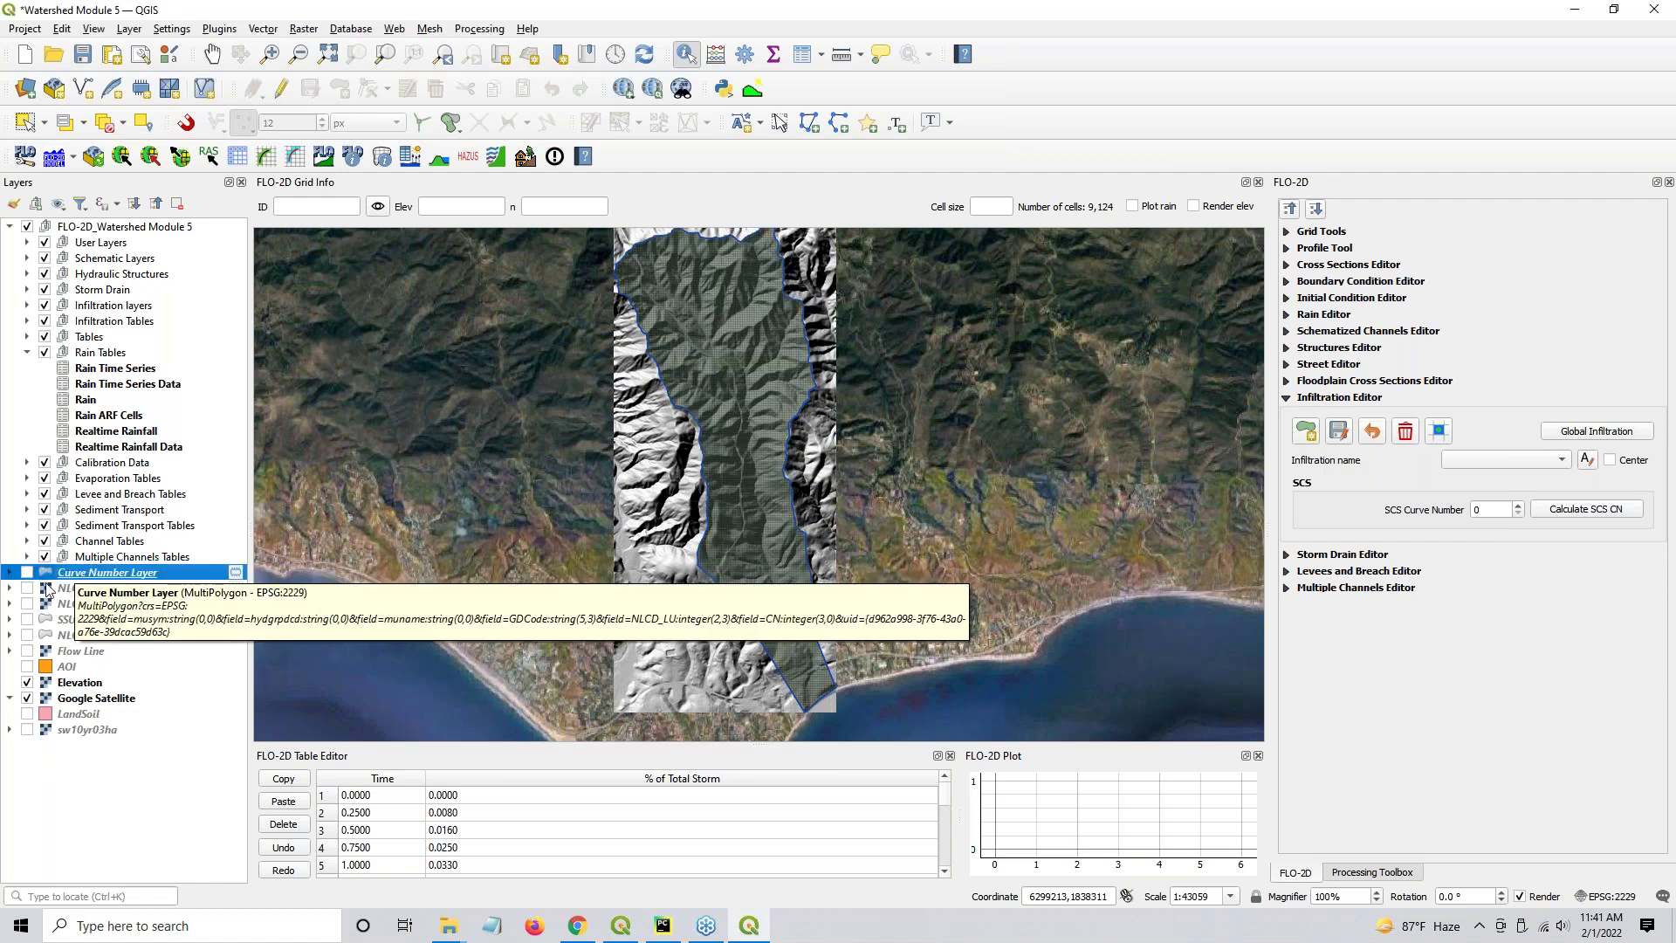
pyautogui.keyDown('shift'); pyautogui.click(96, 652); pyautogui.keyUp('shift')
pyautogui.click(110, 574)
pyautogui.keyDown('shift'); pyautogui.click(94, 639); pyautogui.keyUp('shift')
pyautogui.rightClick(96, 639)
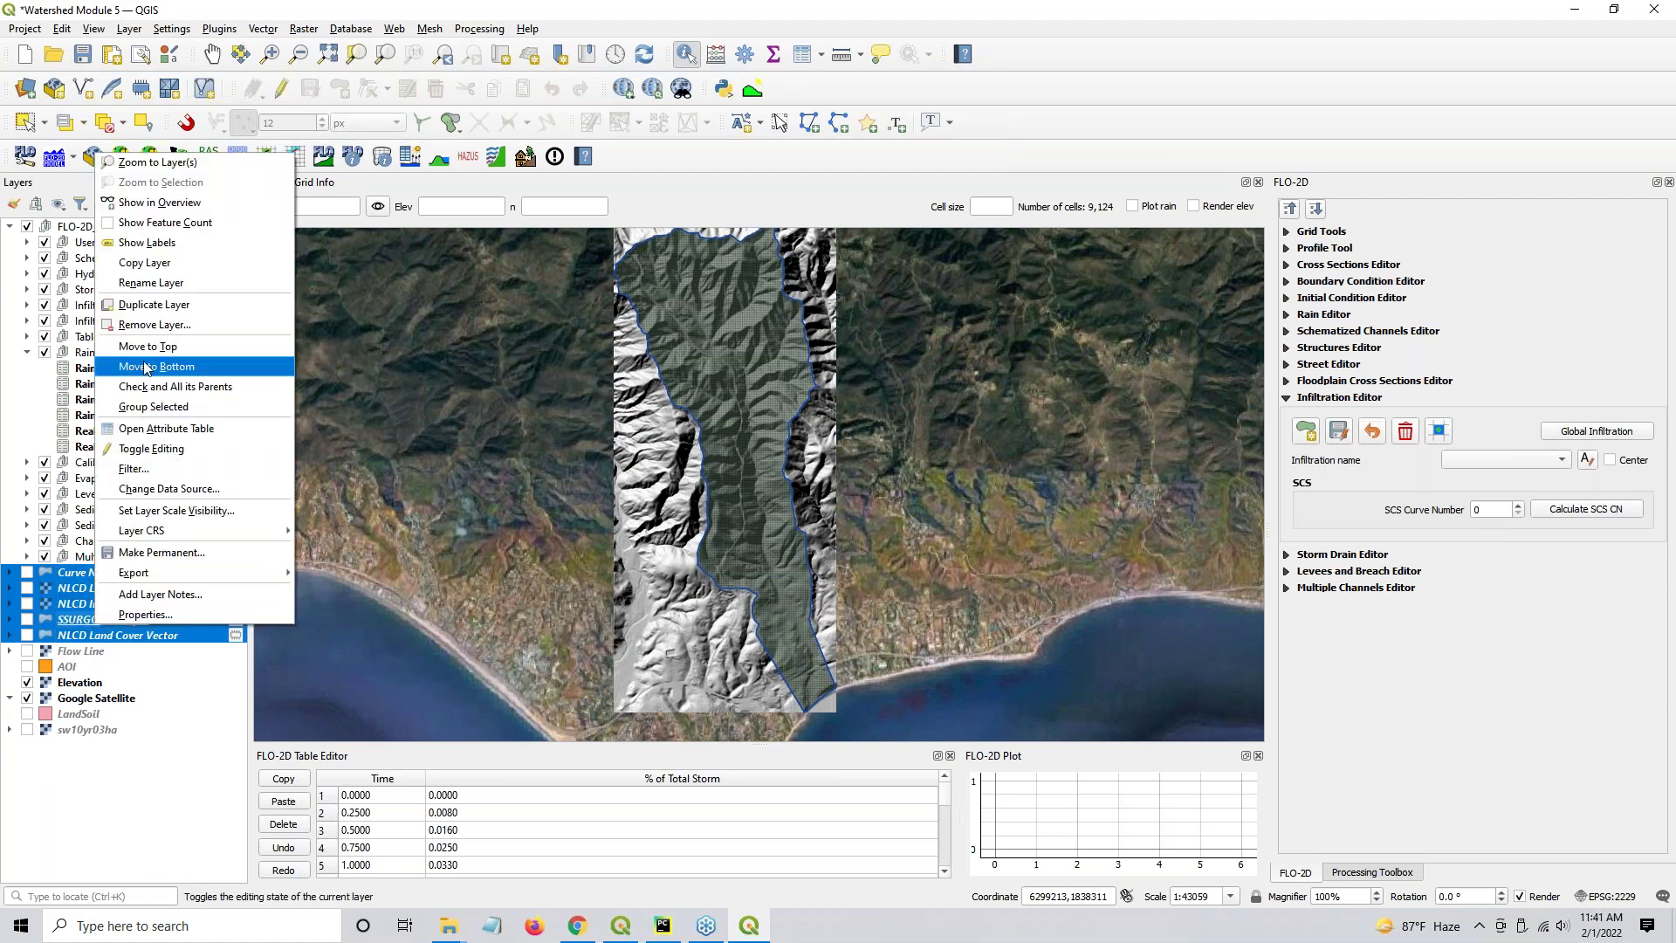
pyautogui.click(152, 410)
pyautogui.write('Cr')
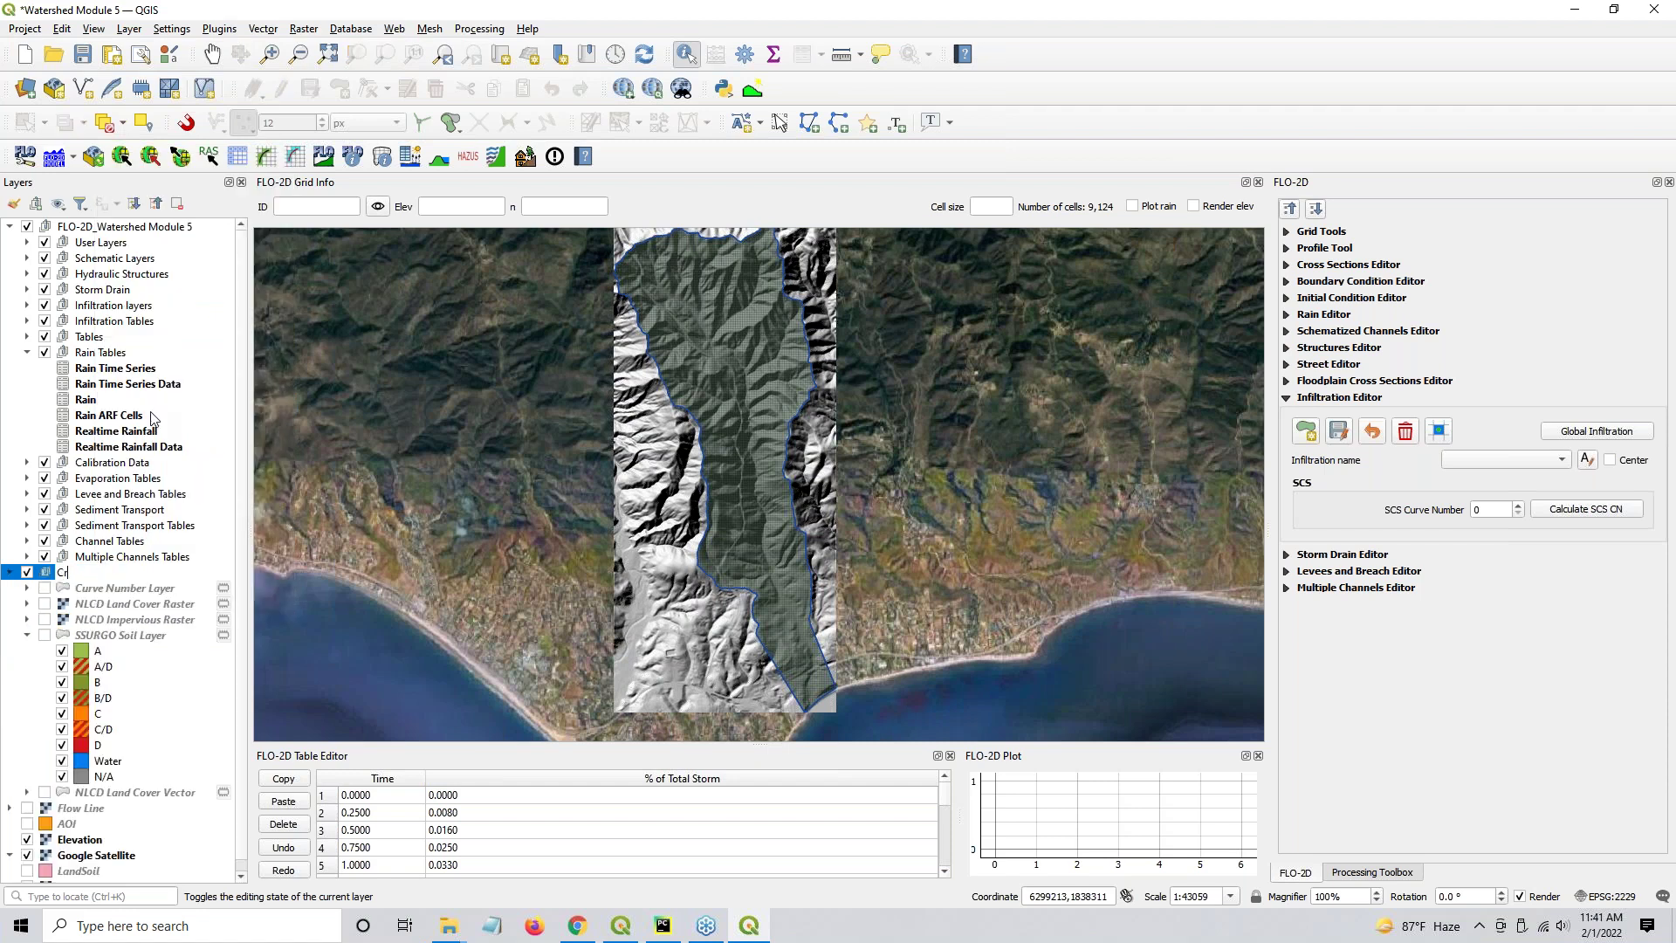
pyautogui.press('Return')
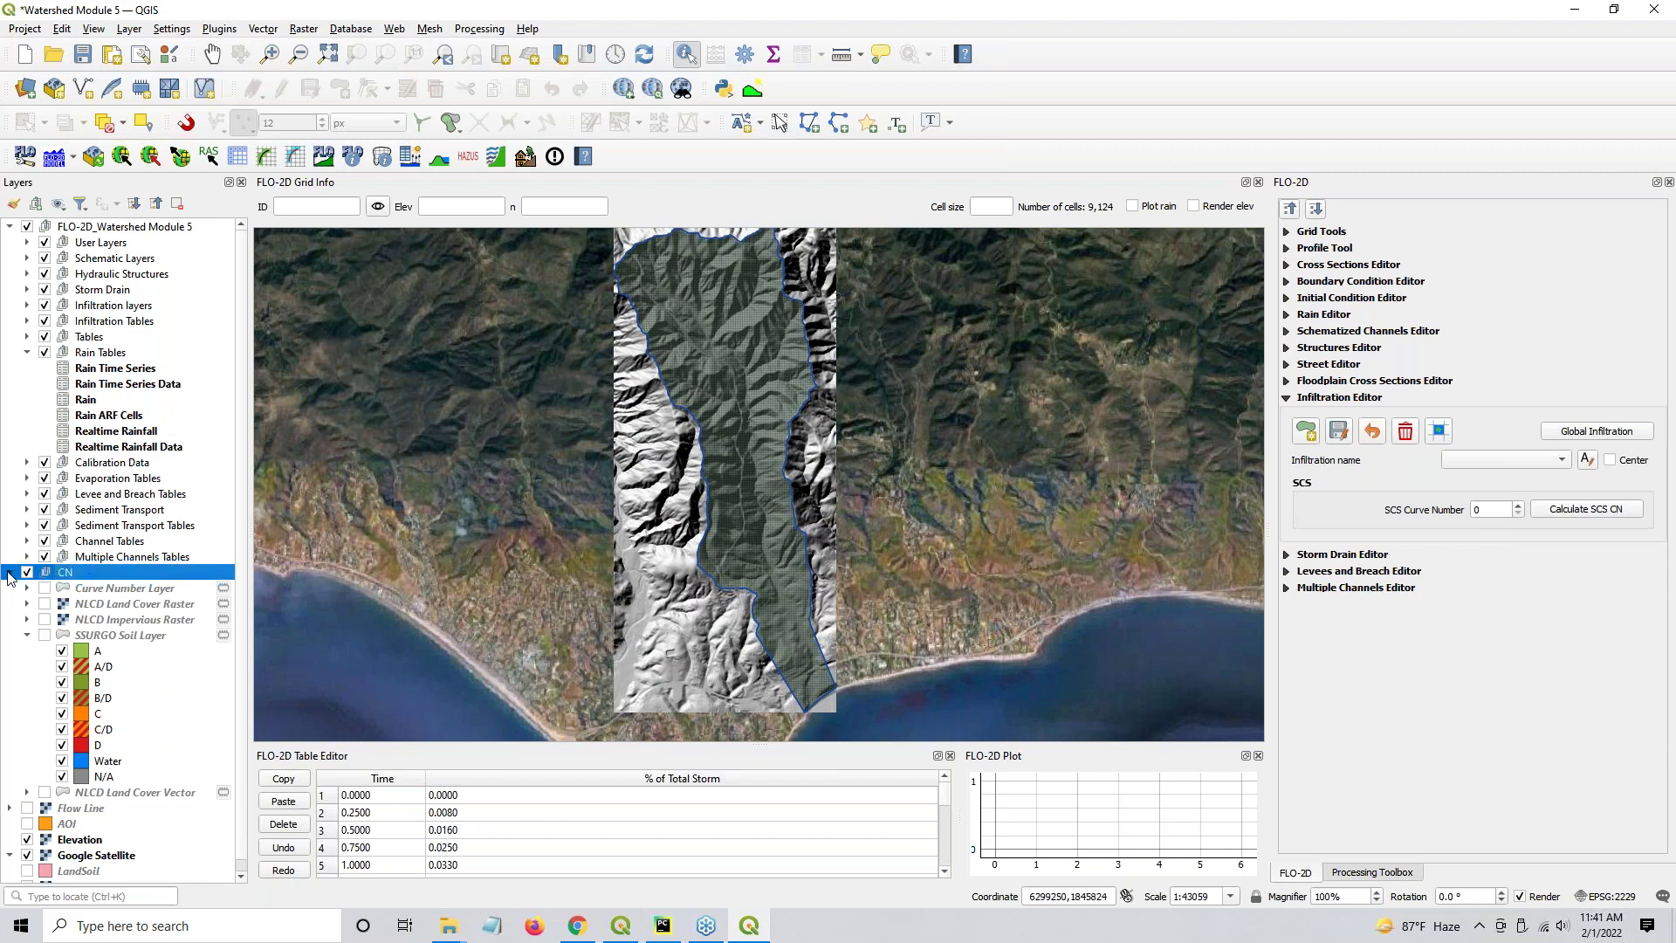
pyautogui.click(27, 636)
pyautogui.click(10, 573)
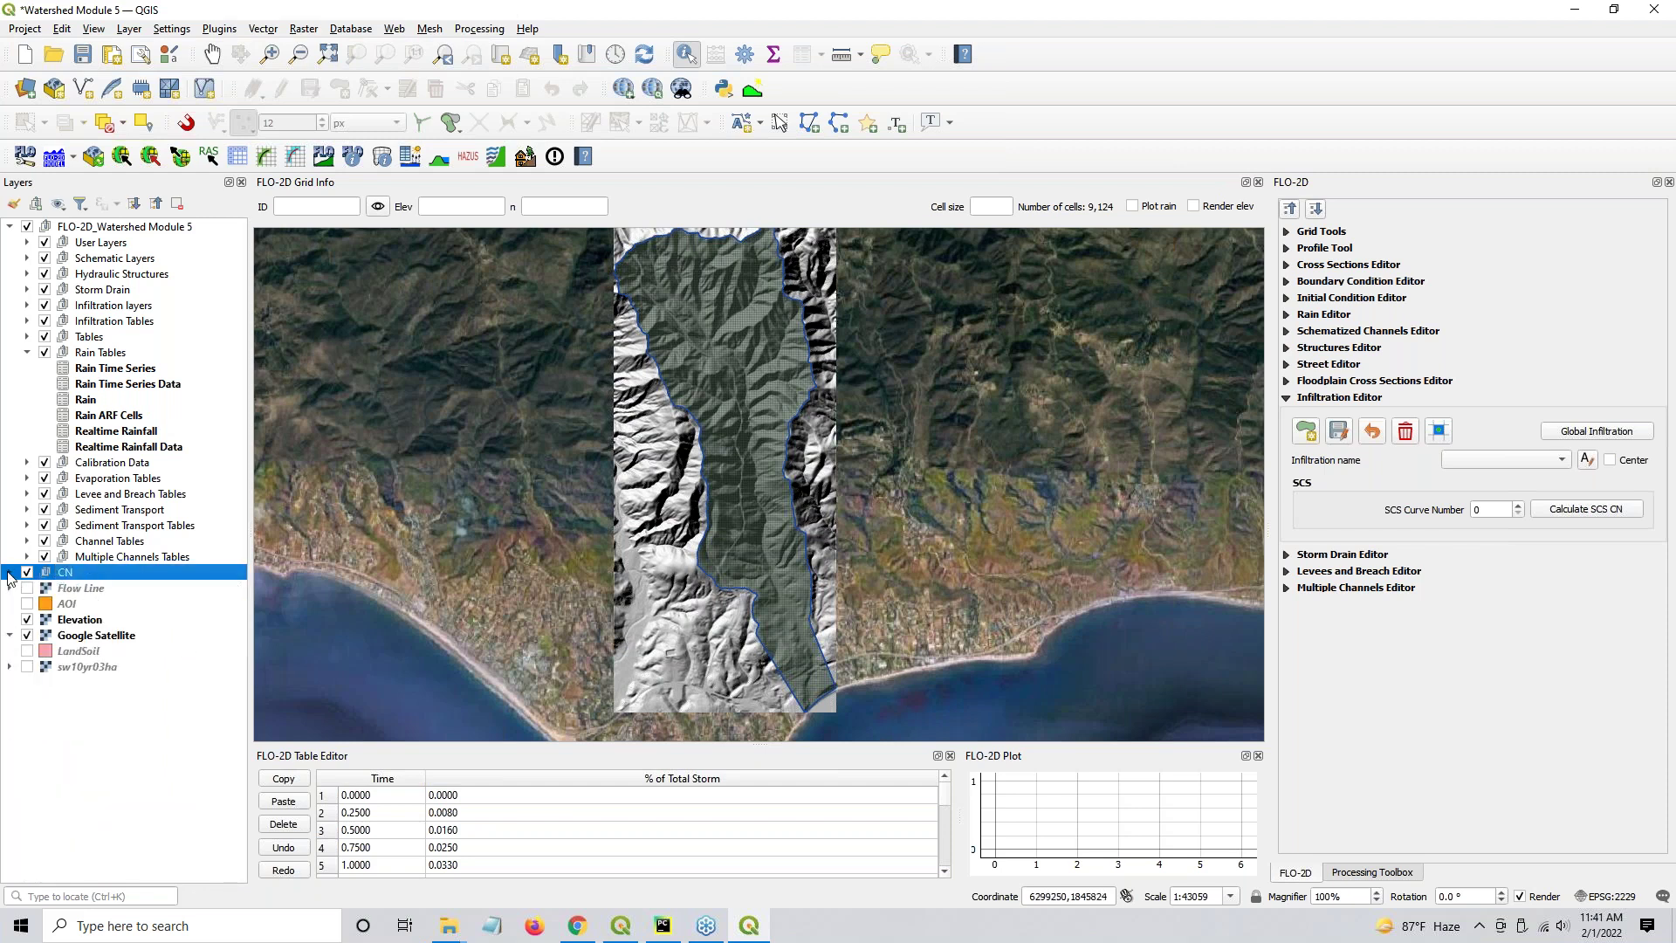
pyautogui.click(81, 589)
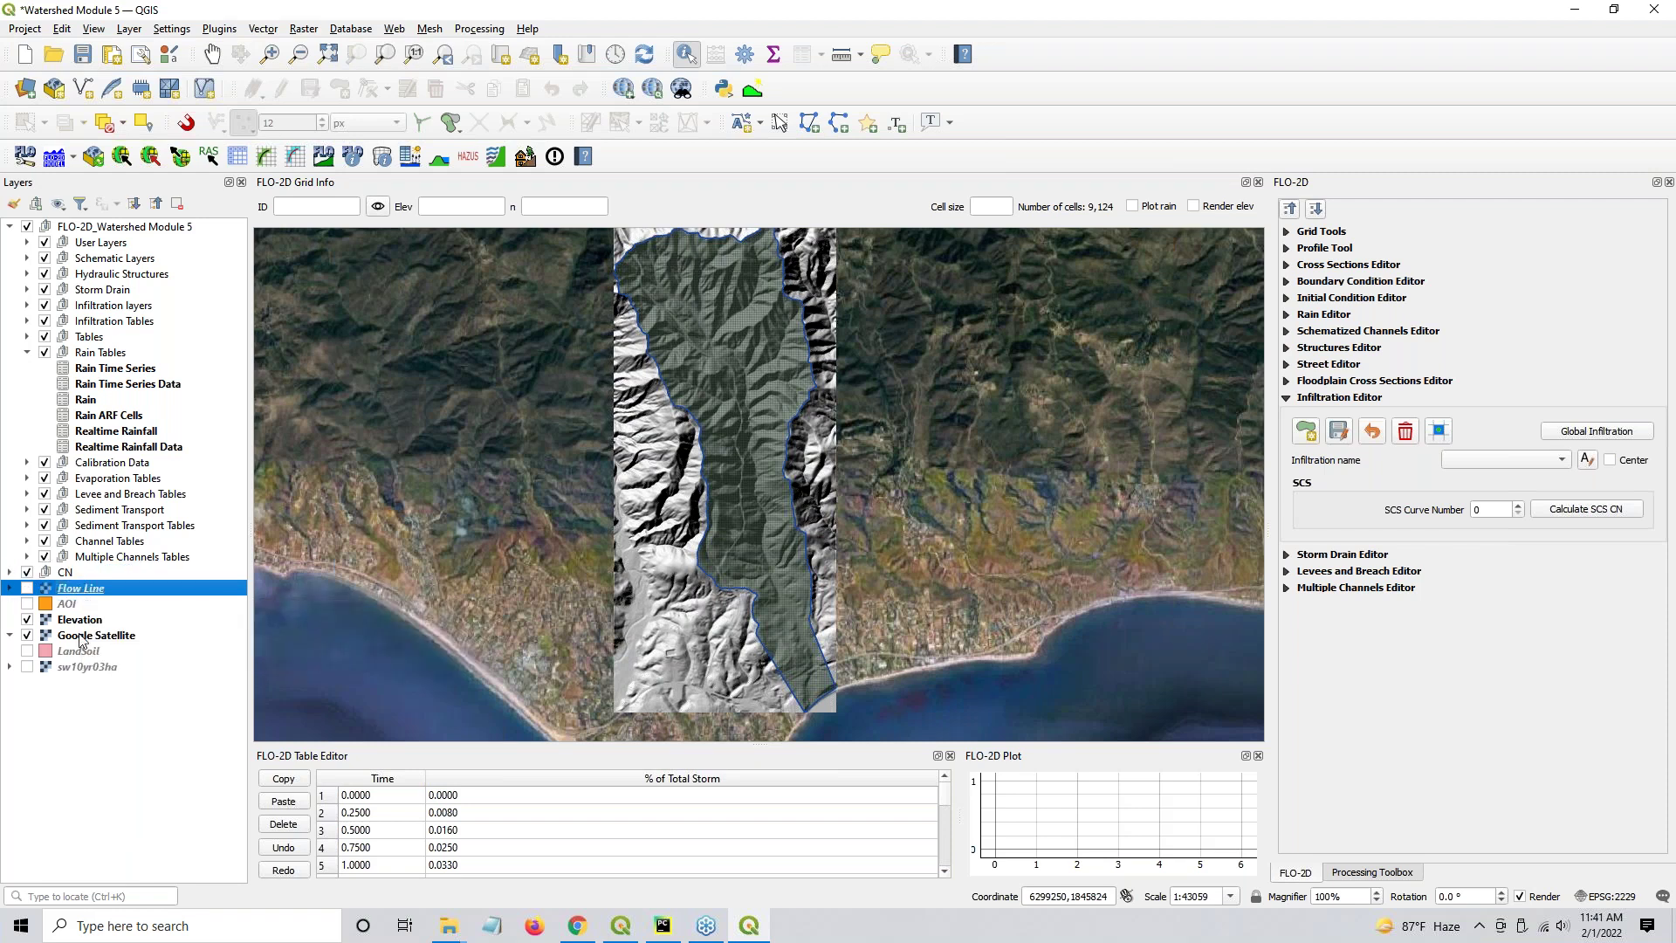
pyautogui.keyDown('ctrl'); pyautogui.click(79, 620); pyautogui.keyUp('ctrl')
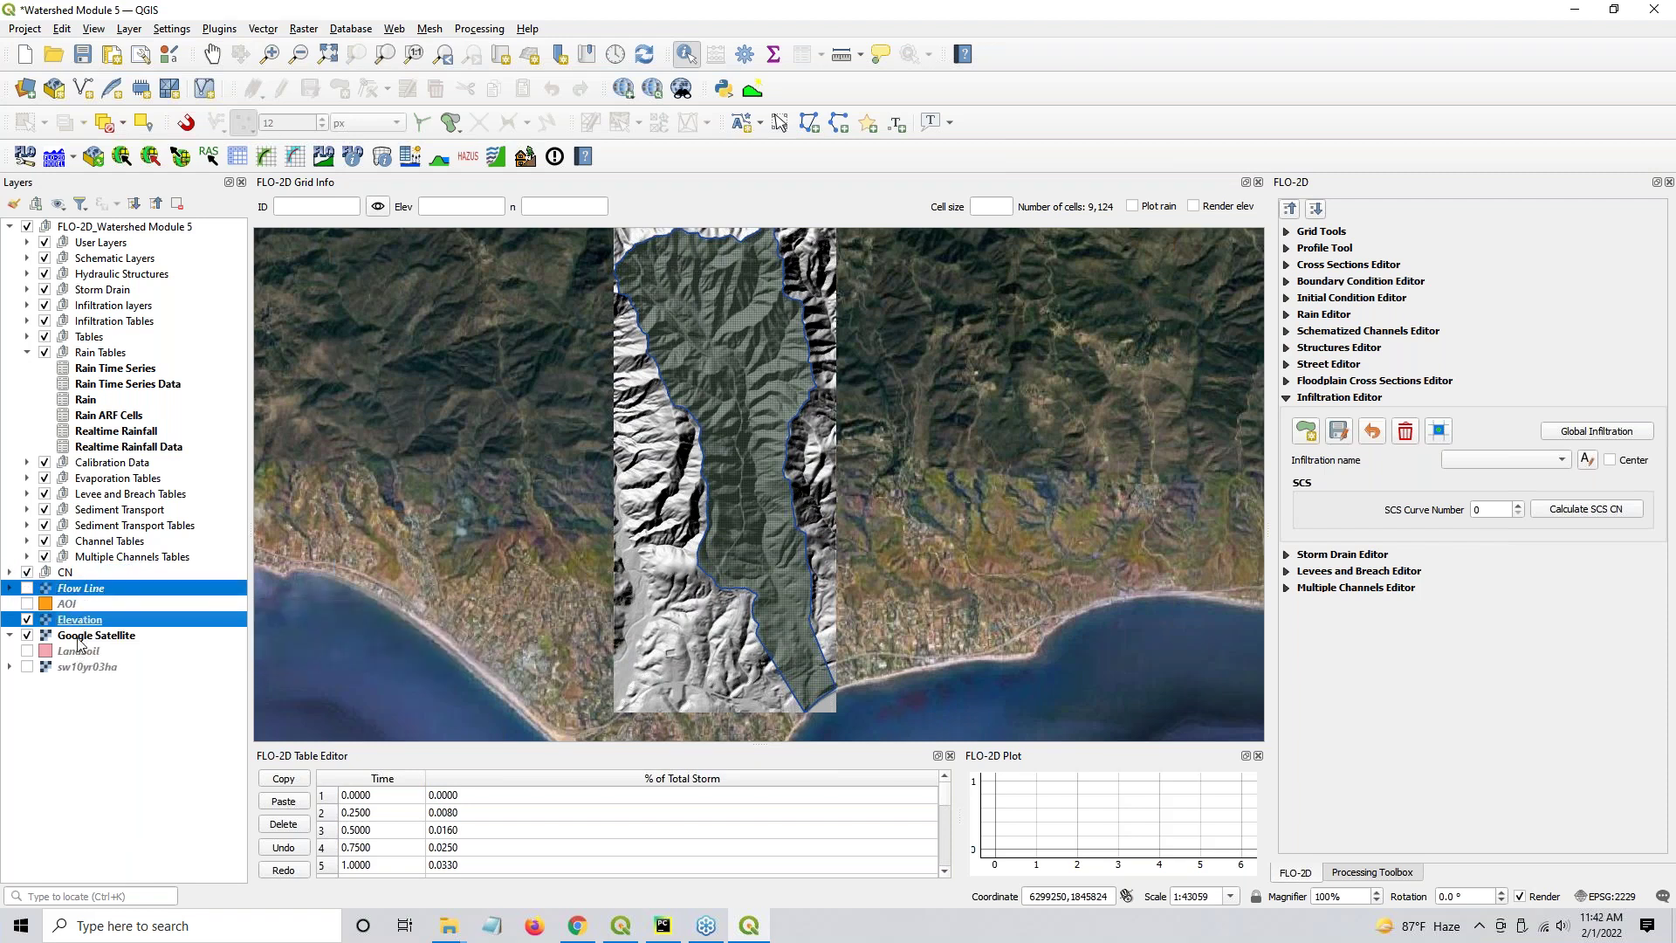
pyautogui.keyDown('ctrl'); pyautogui.click(81, 653); pyautogui.keyUp('ctrl')
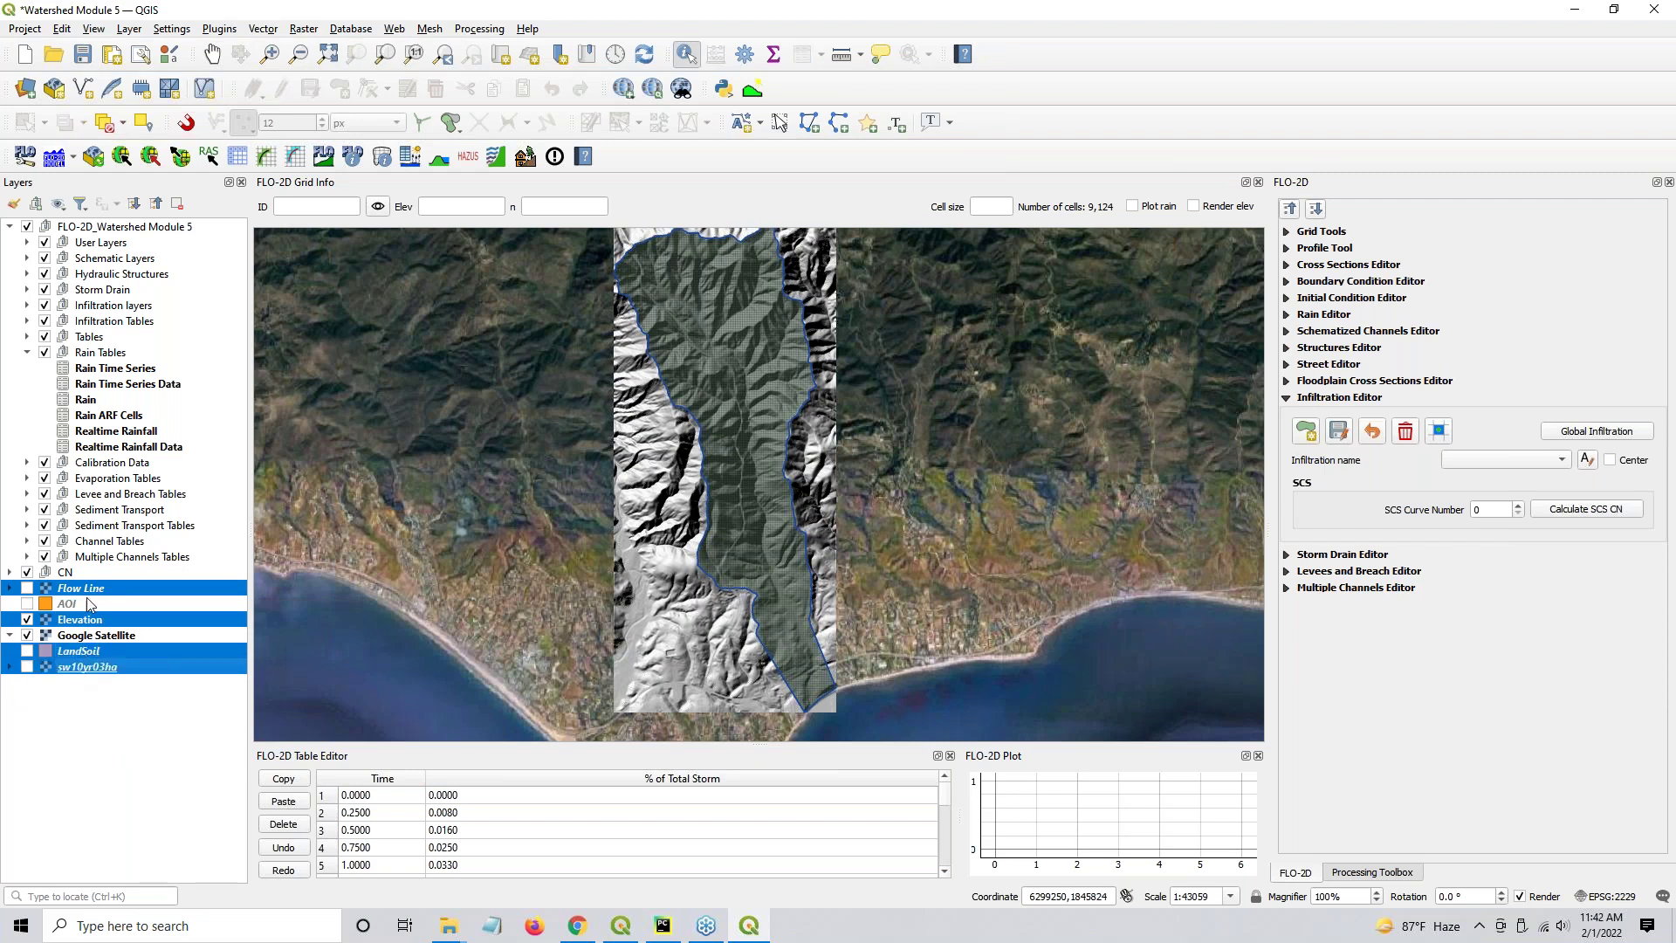
# Group the Flow Line, AOI and sw10yr03ha layers under the name Hydrology and collapse the group
pyautogui.click(85, 591)
pyautogui.keyDown('ctrl'); pyautogui.click(79, 604); pyautogui.keyUp('ctrl')
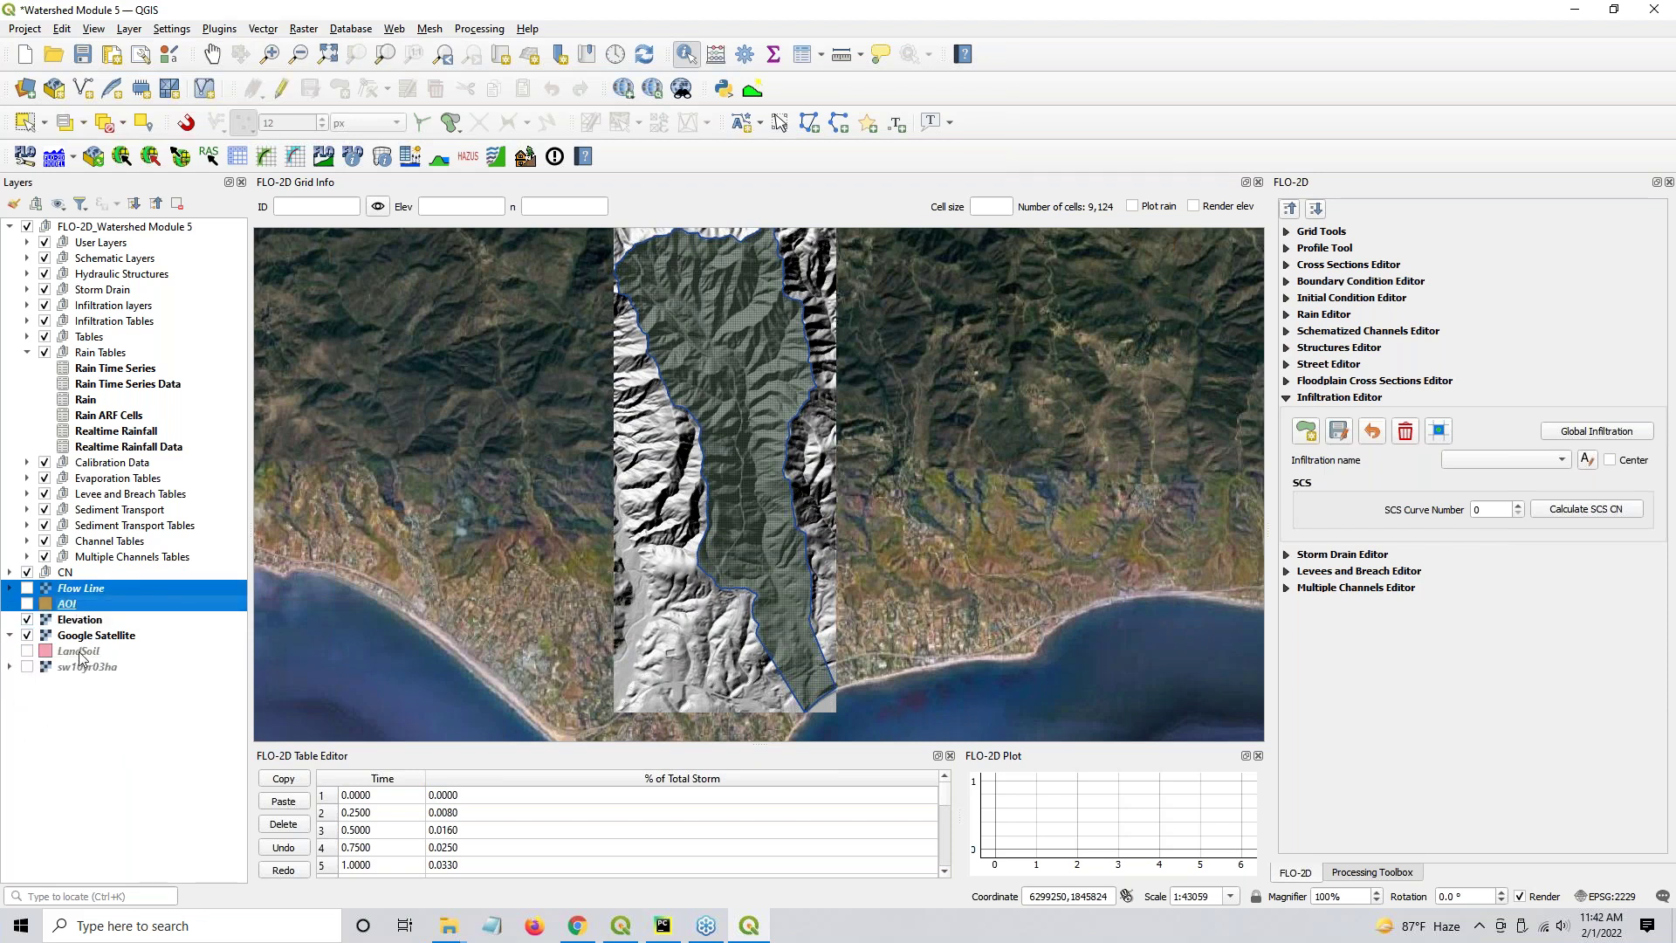
pyautogui.keyDown('ctrl'); pyautogui.click(87, 667); pyautogui.keyUp('ctrl')
pyautogui.rightClick(80, 600)
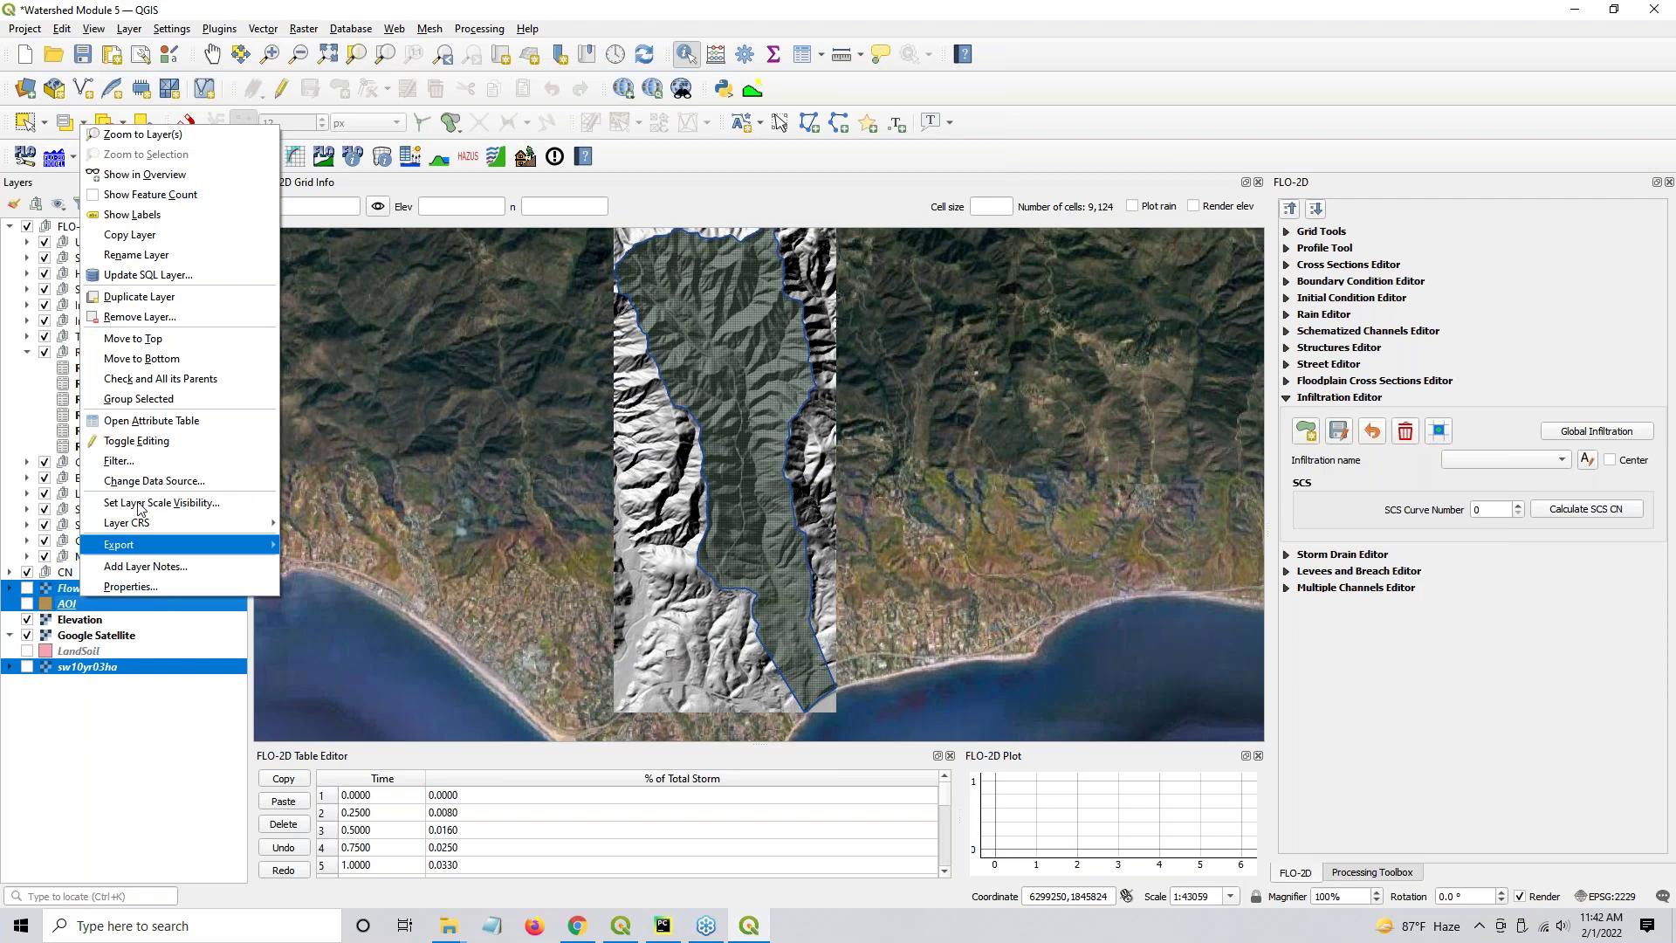
pyautogui.click(140, 399)
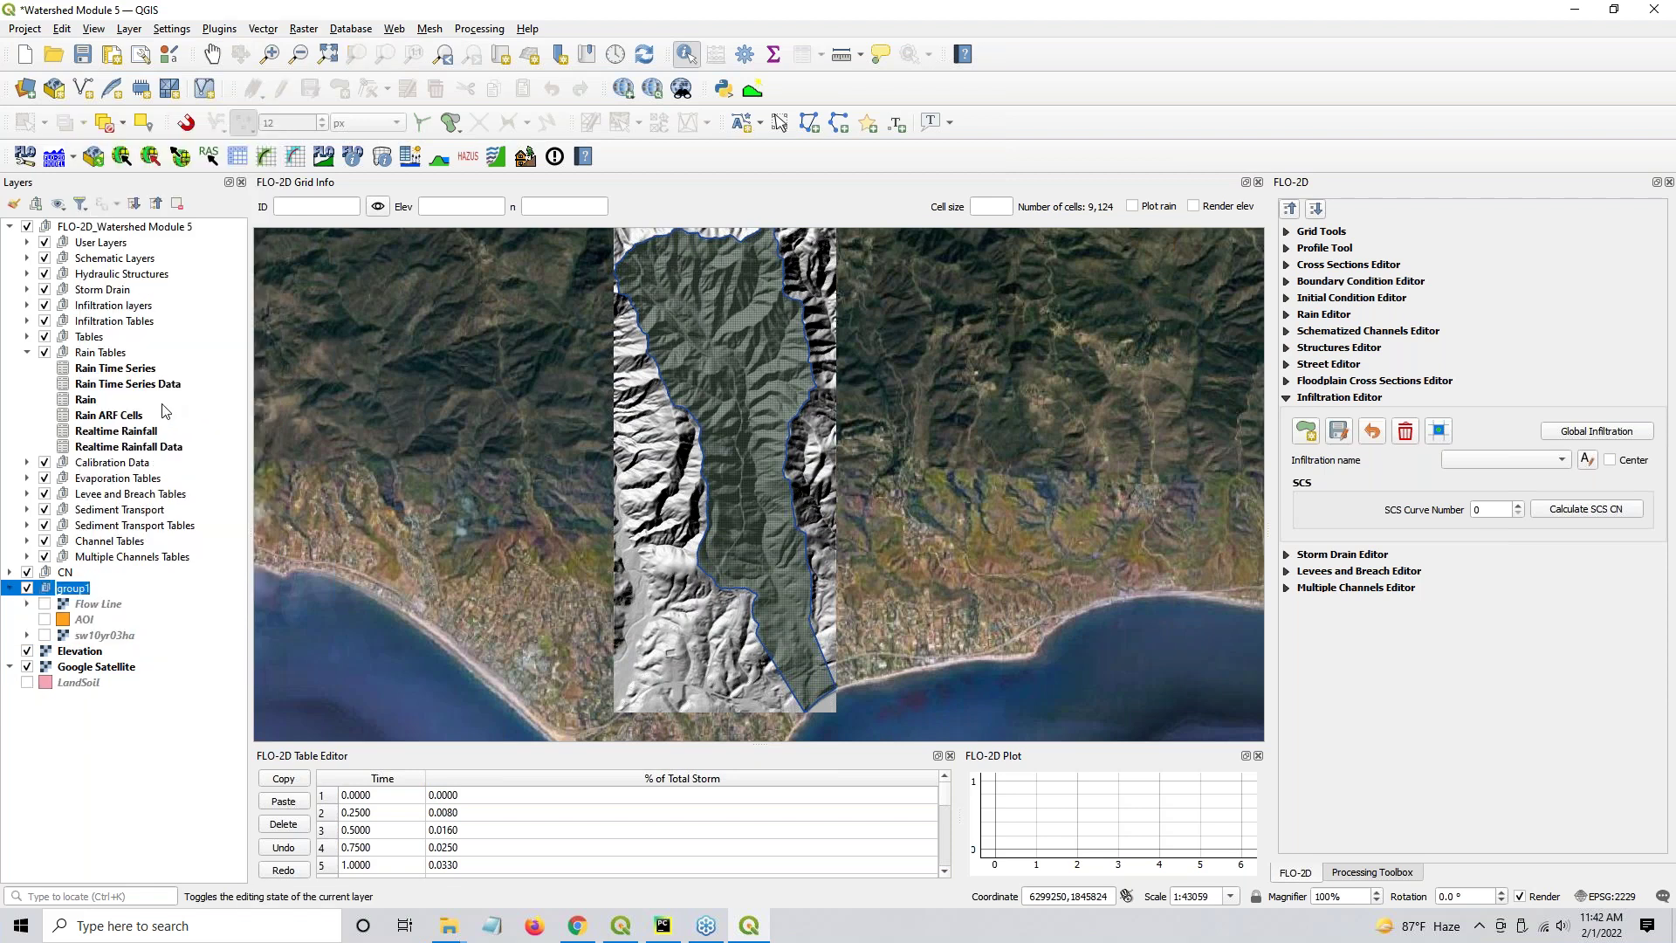
pyautogui.write('Hydrology')
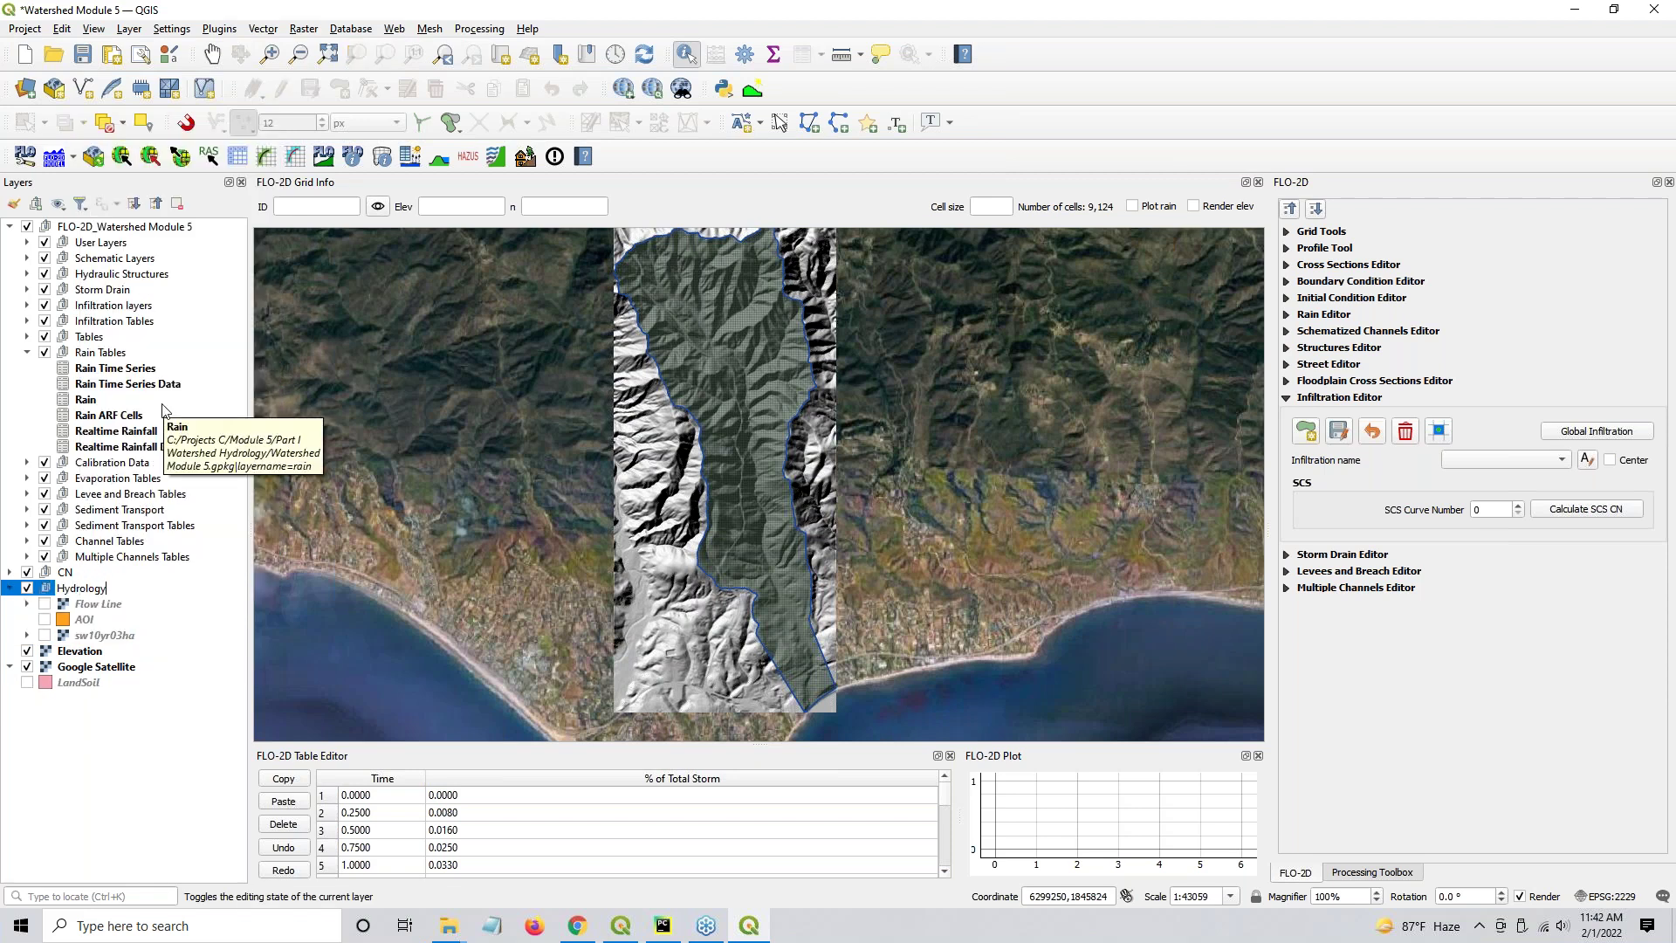
pyautogui.press('Return')
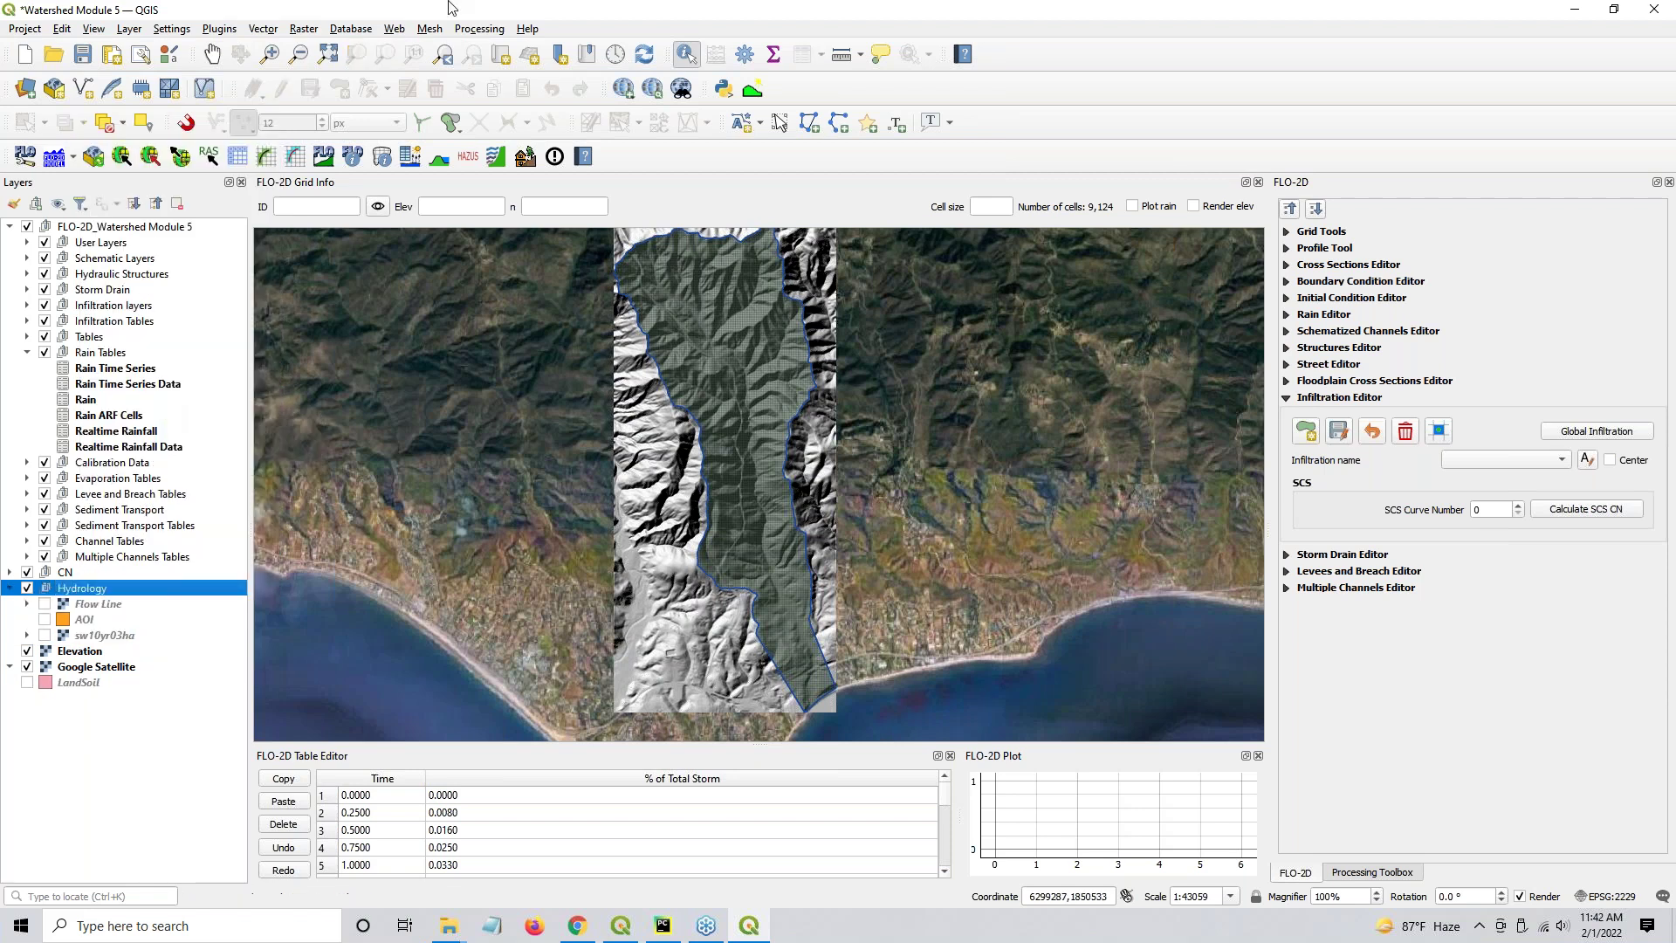
pyautogui.click(11, 589)
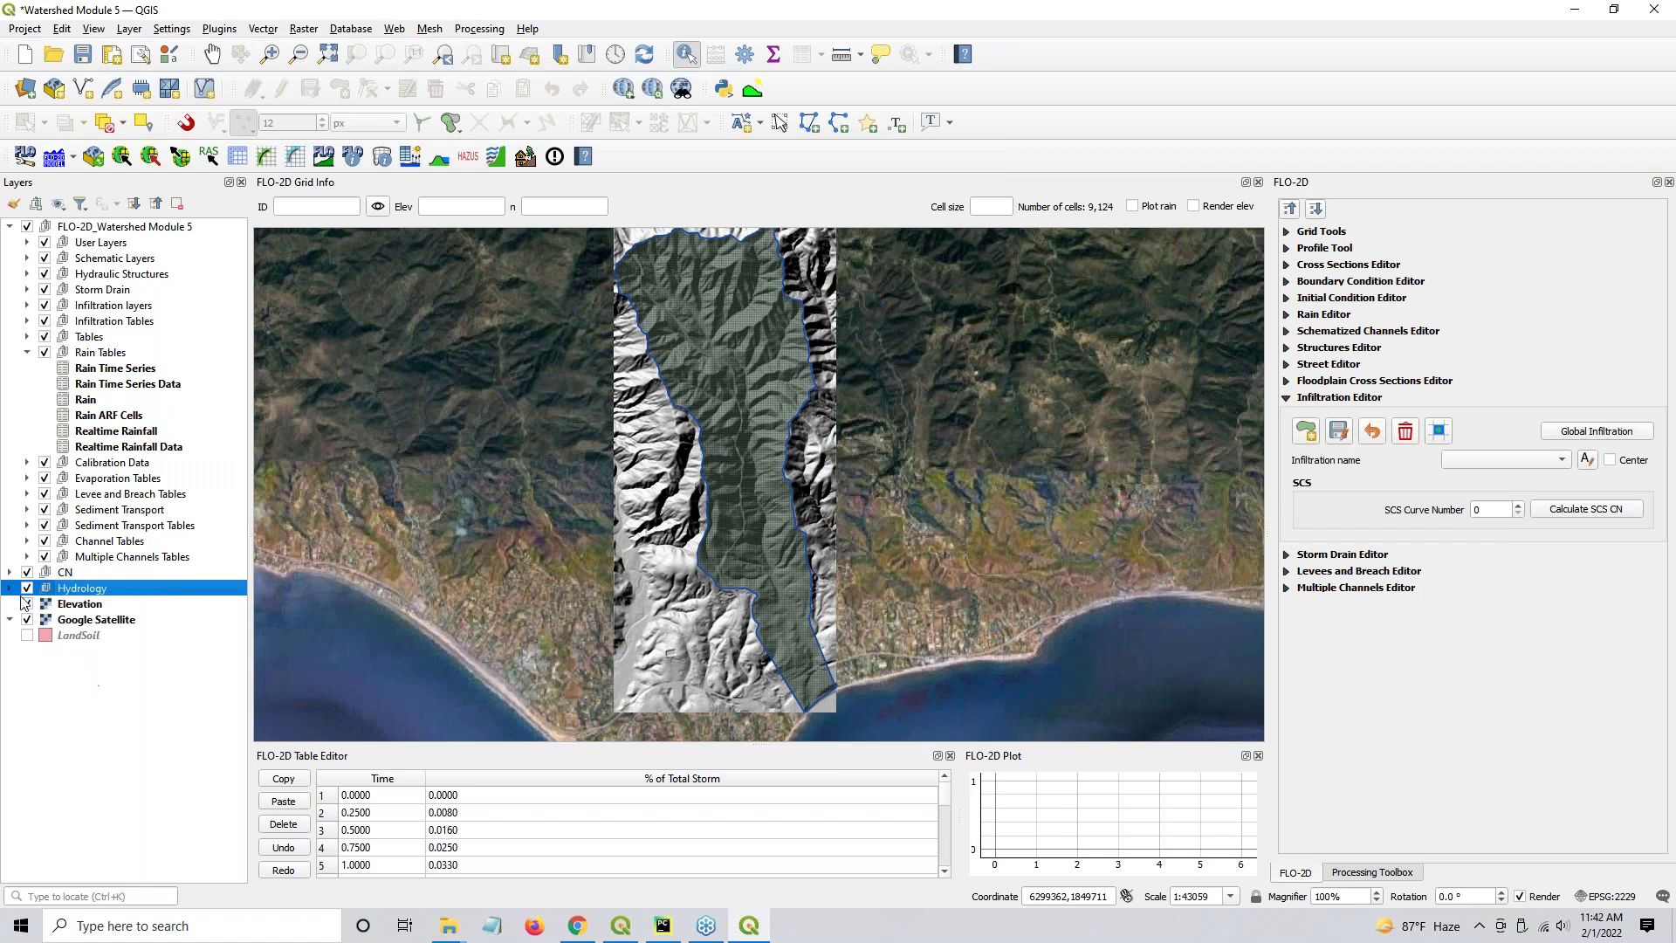
pyautogui.click(67, 573)
pyautogui.keyDown('ctrl'); pyautogui.click(75, 589); pyautogui.keyUp('ctrl')
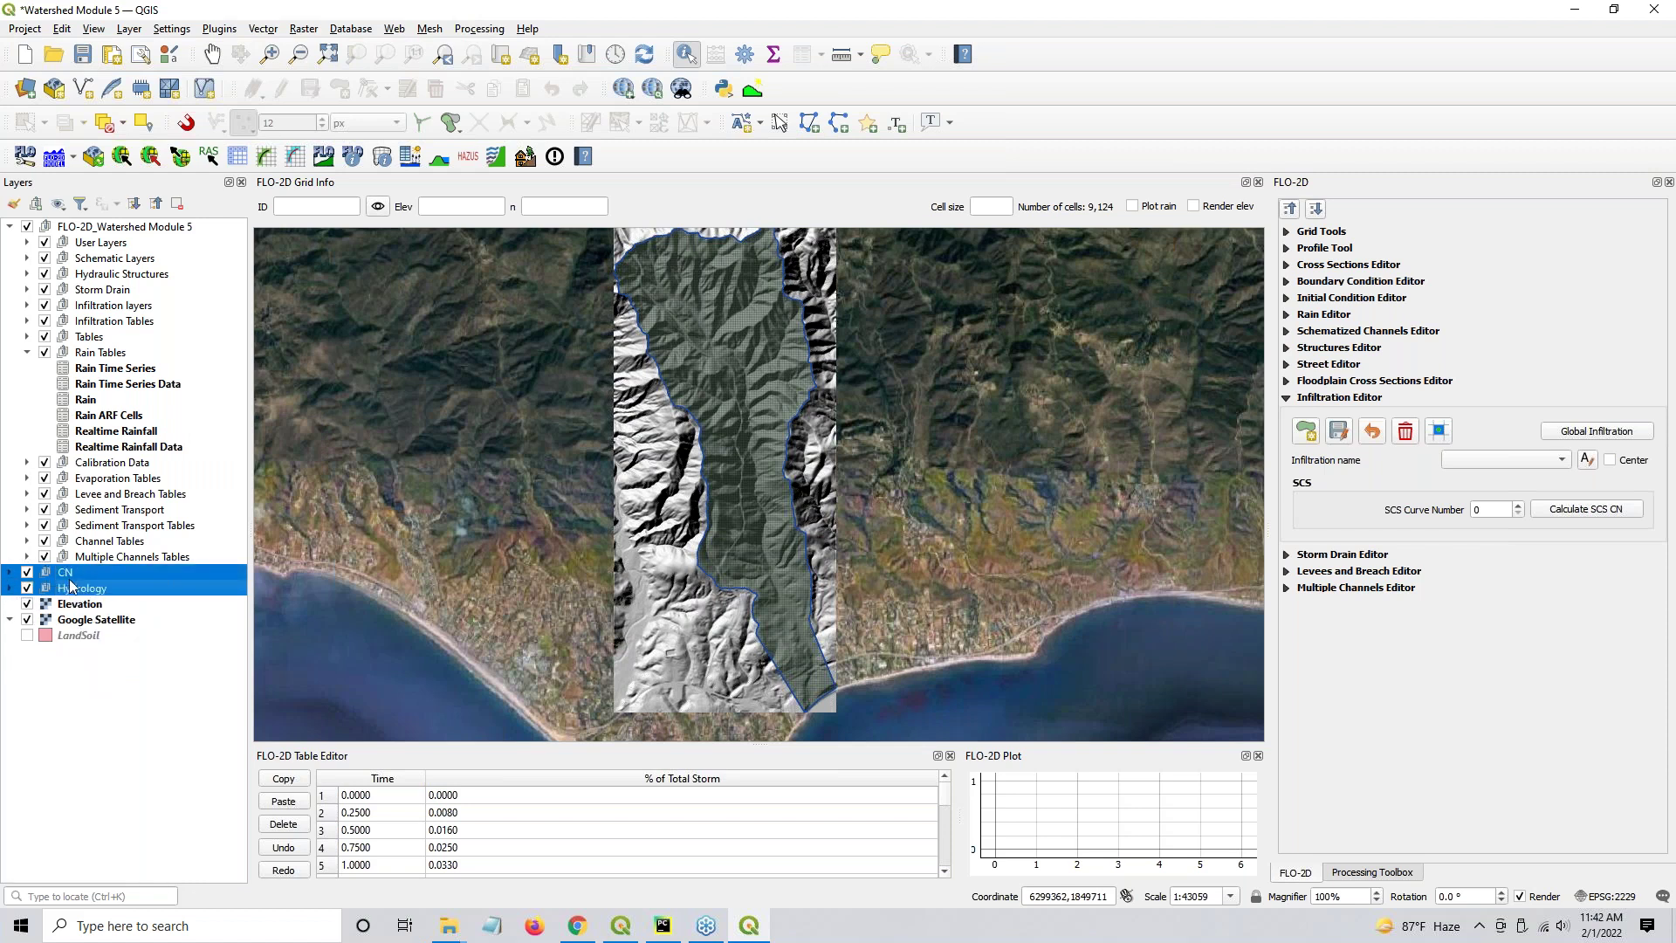
pyautogui.click(81, 636)
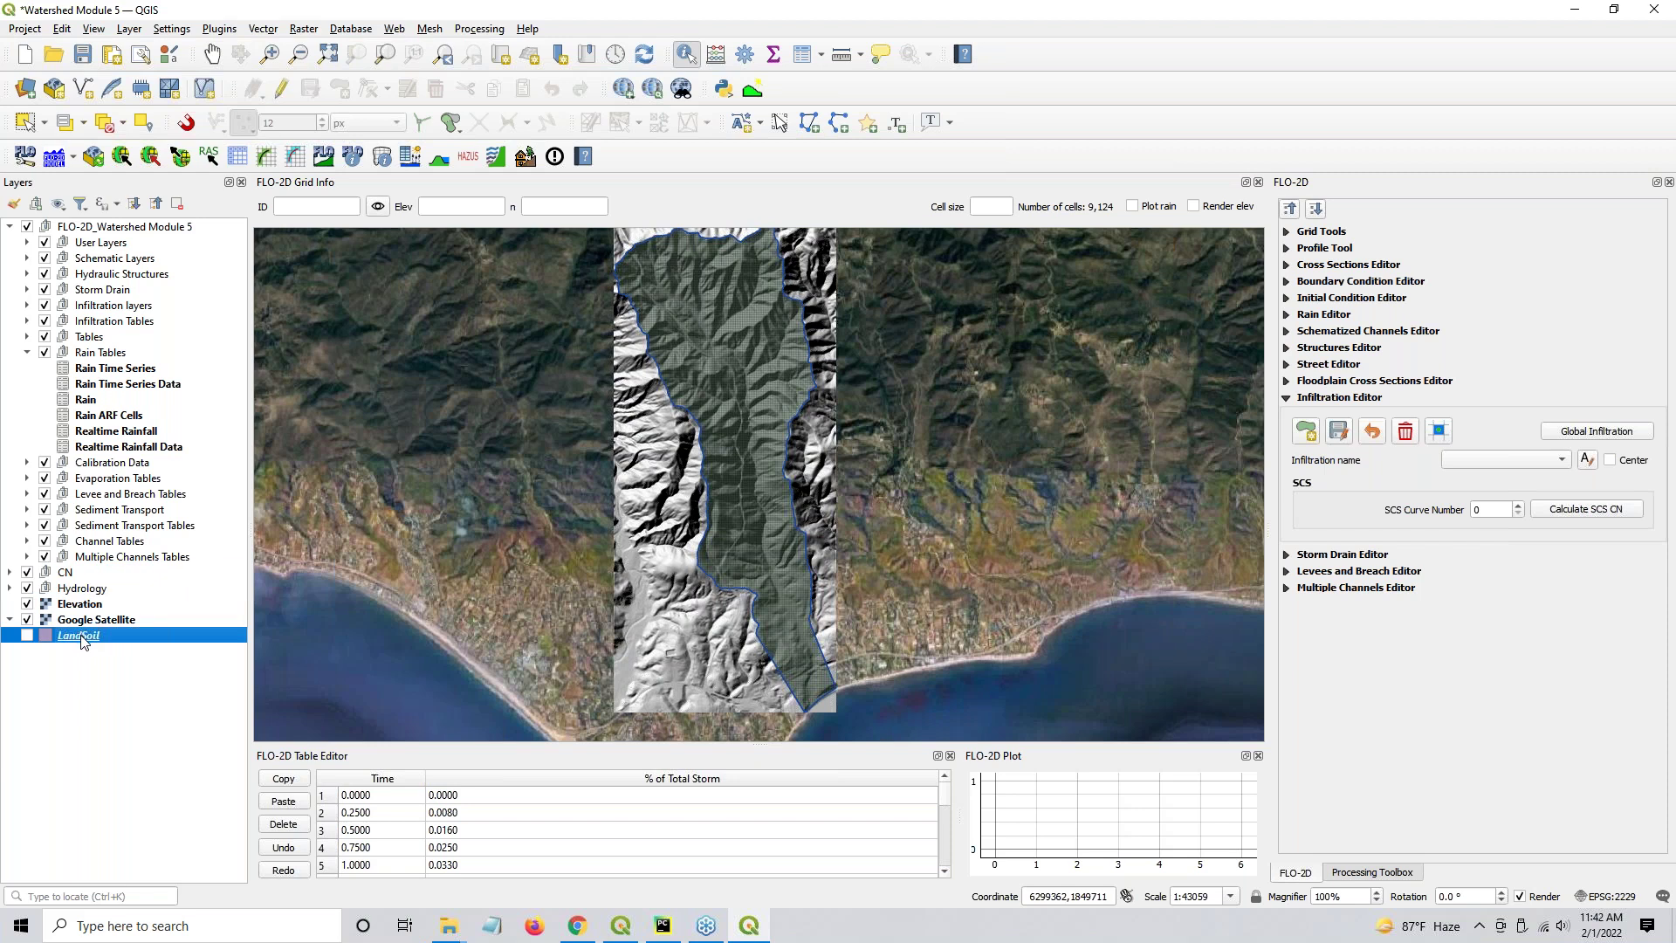
pyautogui.moveTo(85, 642); pyautogui.dragTo(19, 641)
# Collapse the Rain Tables group and save the project
pyautogui.click(26, 352)
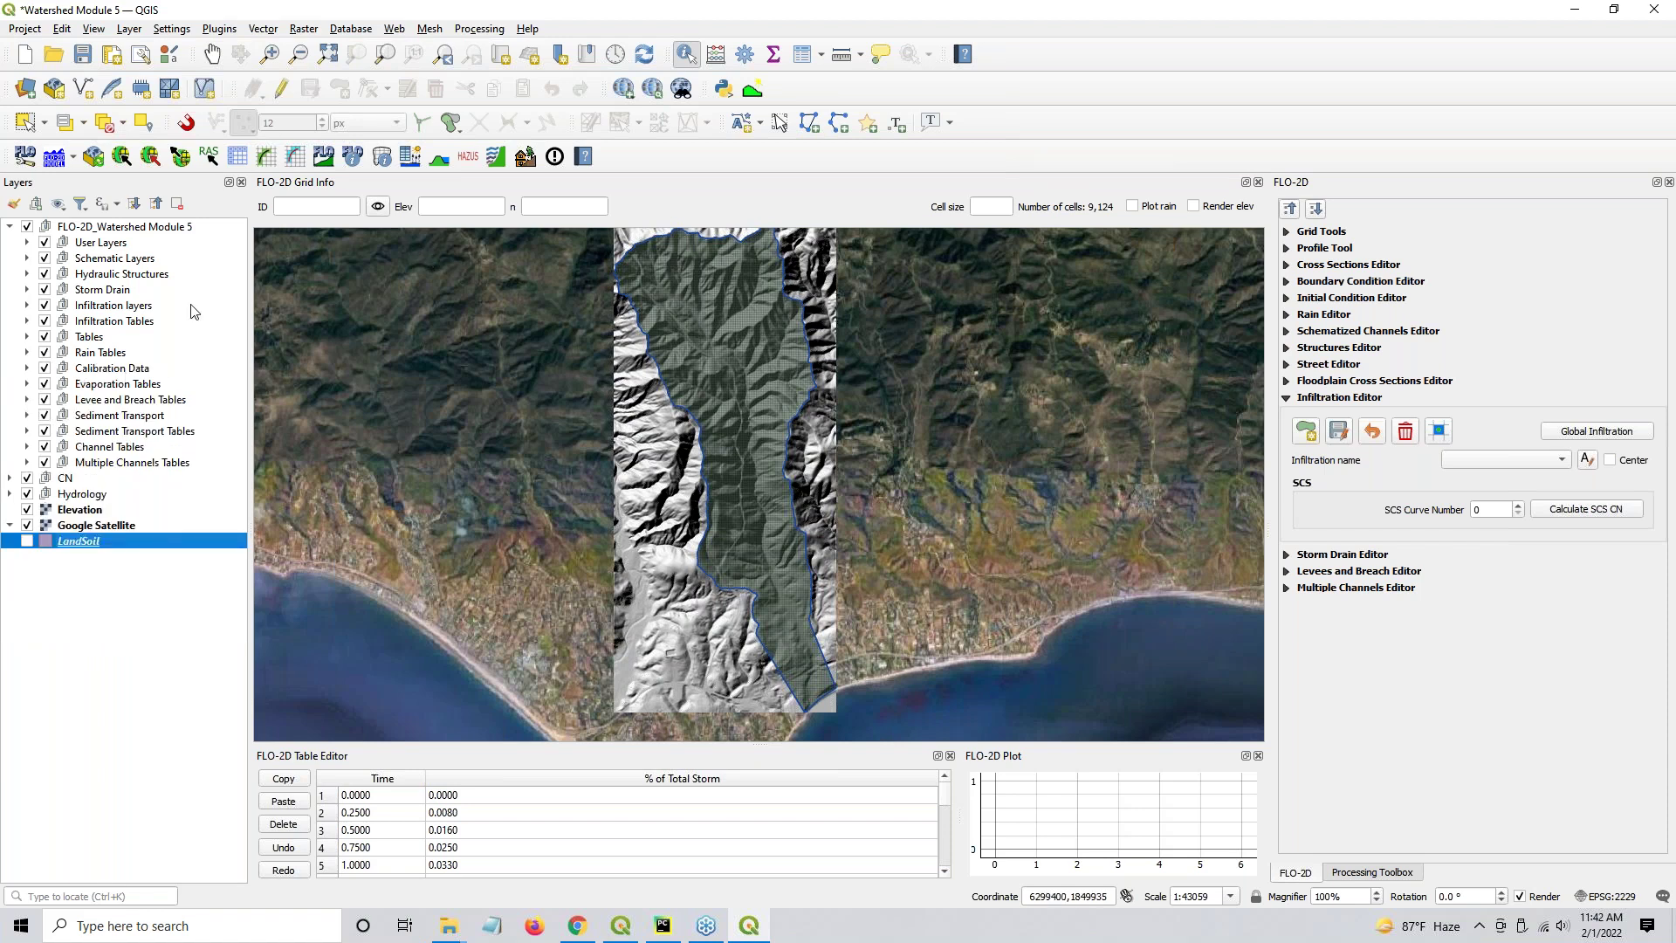
pyautogui.click(83, 54)
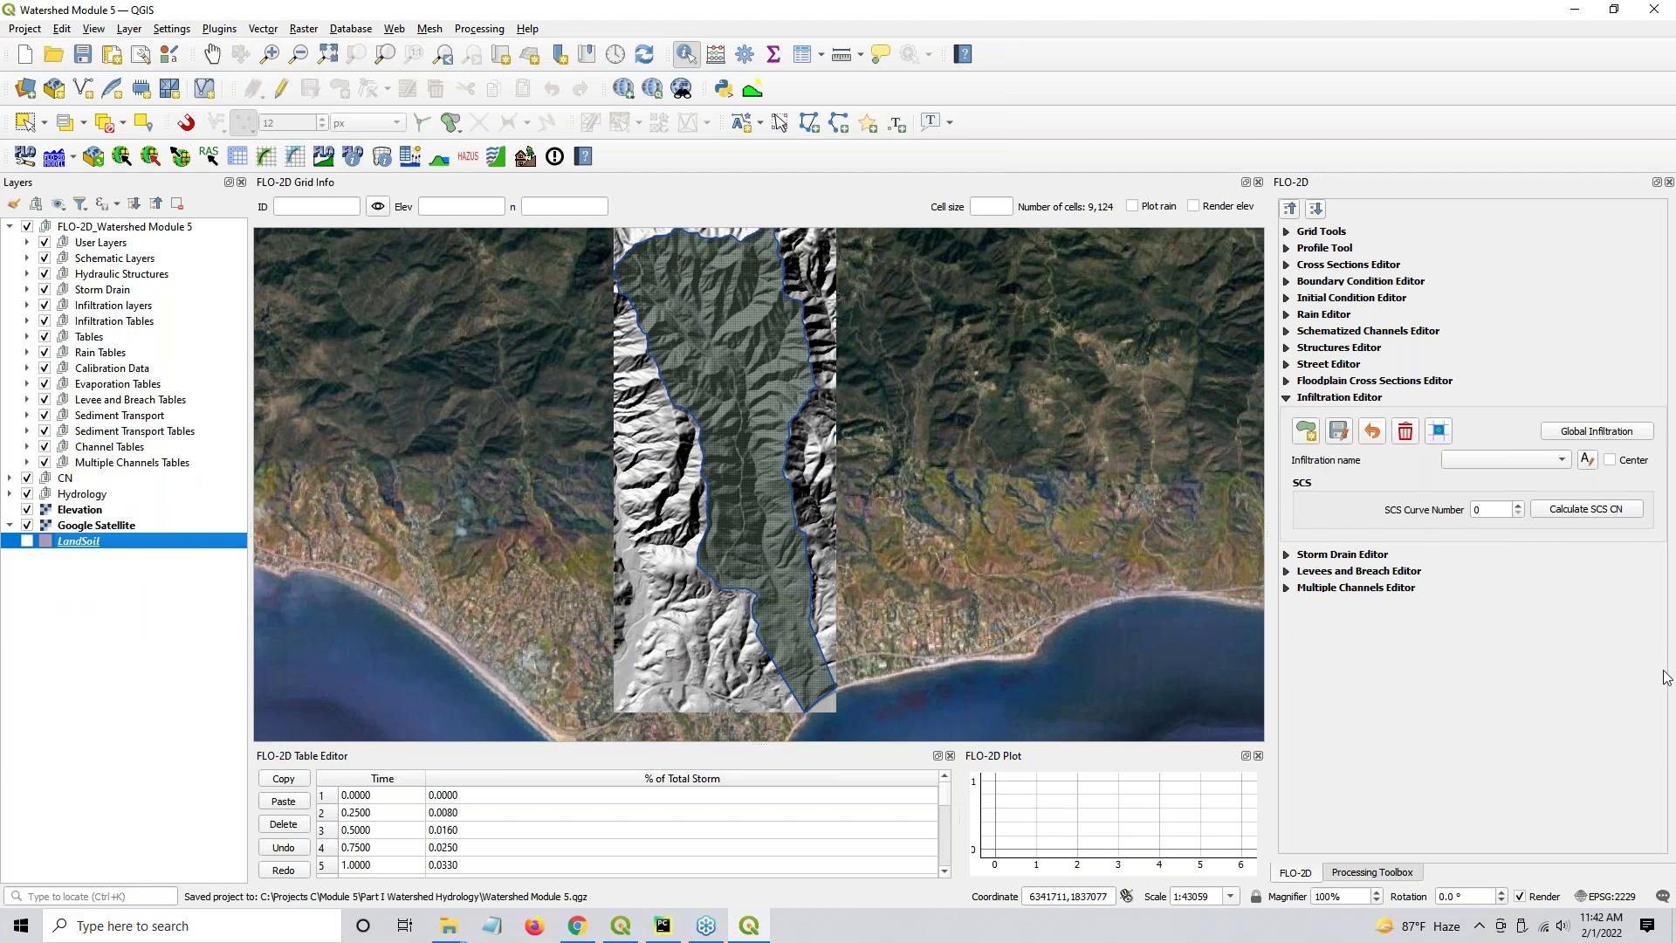
# Switch to the FLO-2D documentation in Chrome and review the instructions from Step 11 through the start of Step 13
pyautogui.click(577, 925)
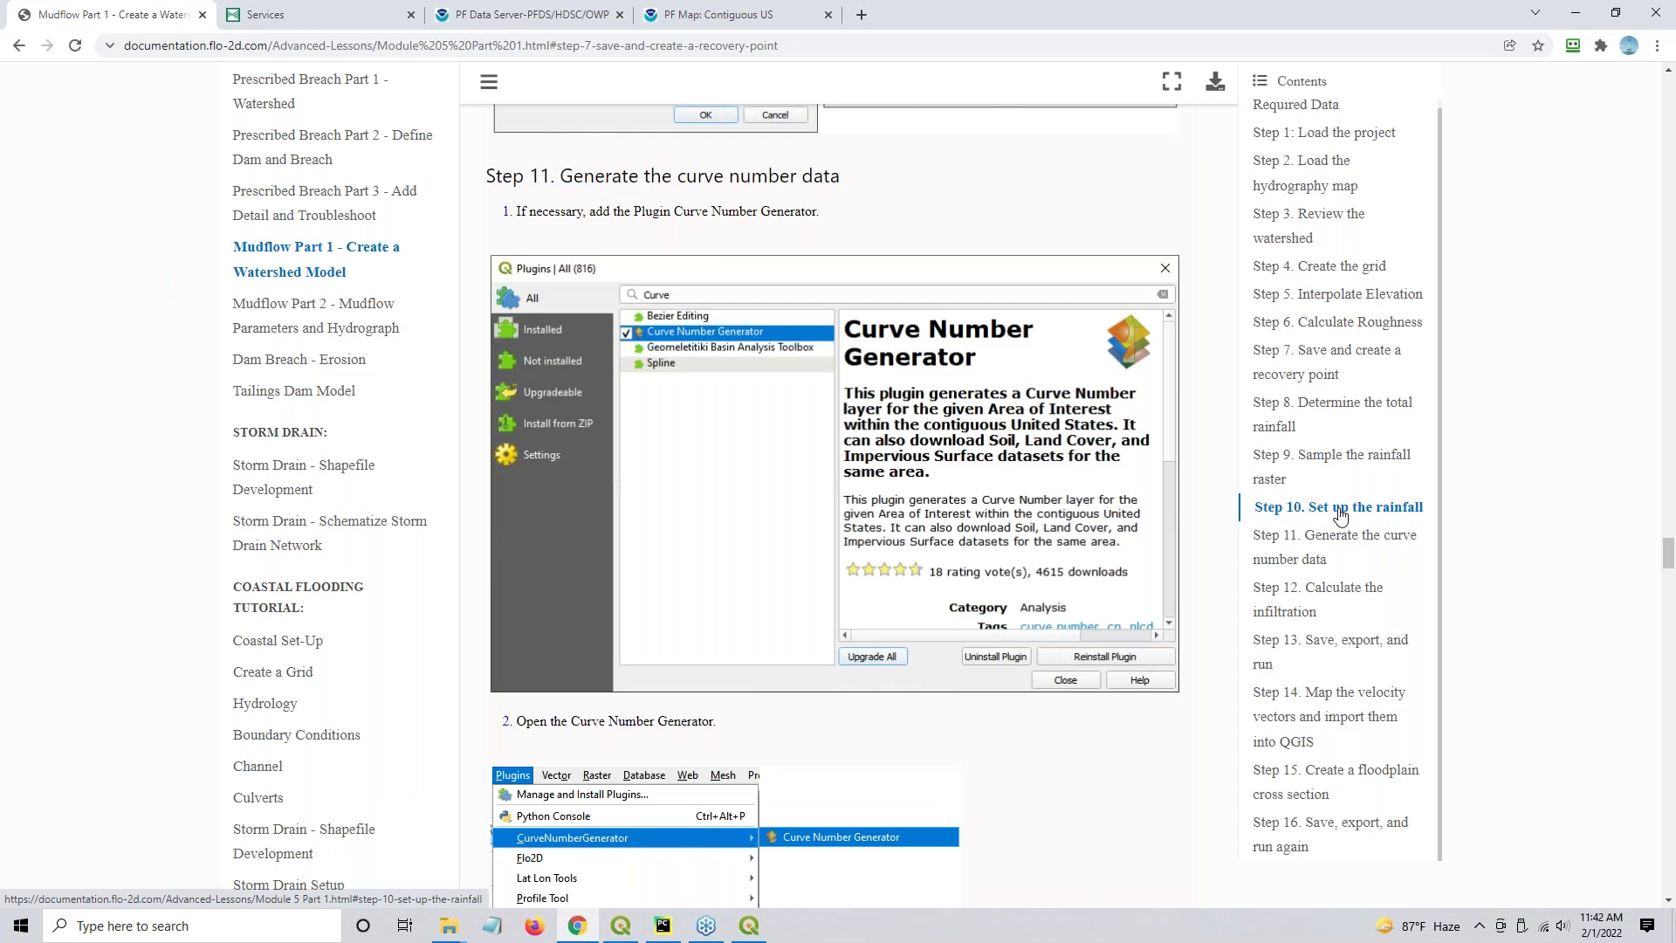
pyautogui.click(1333, 542)
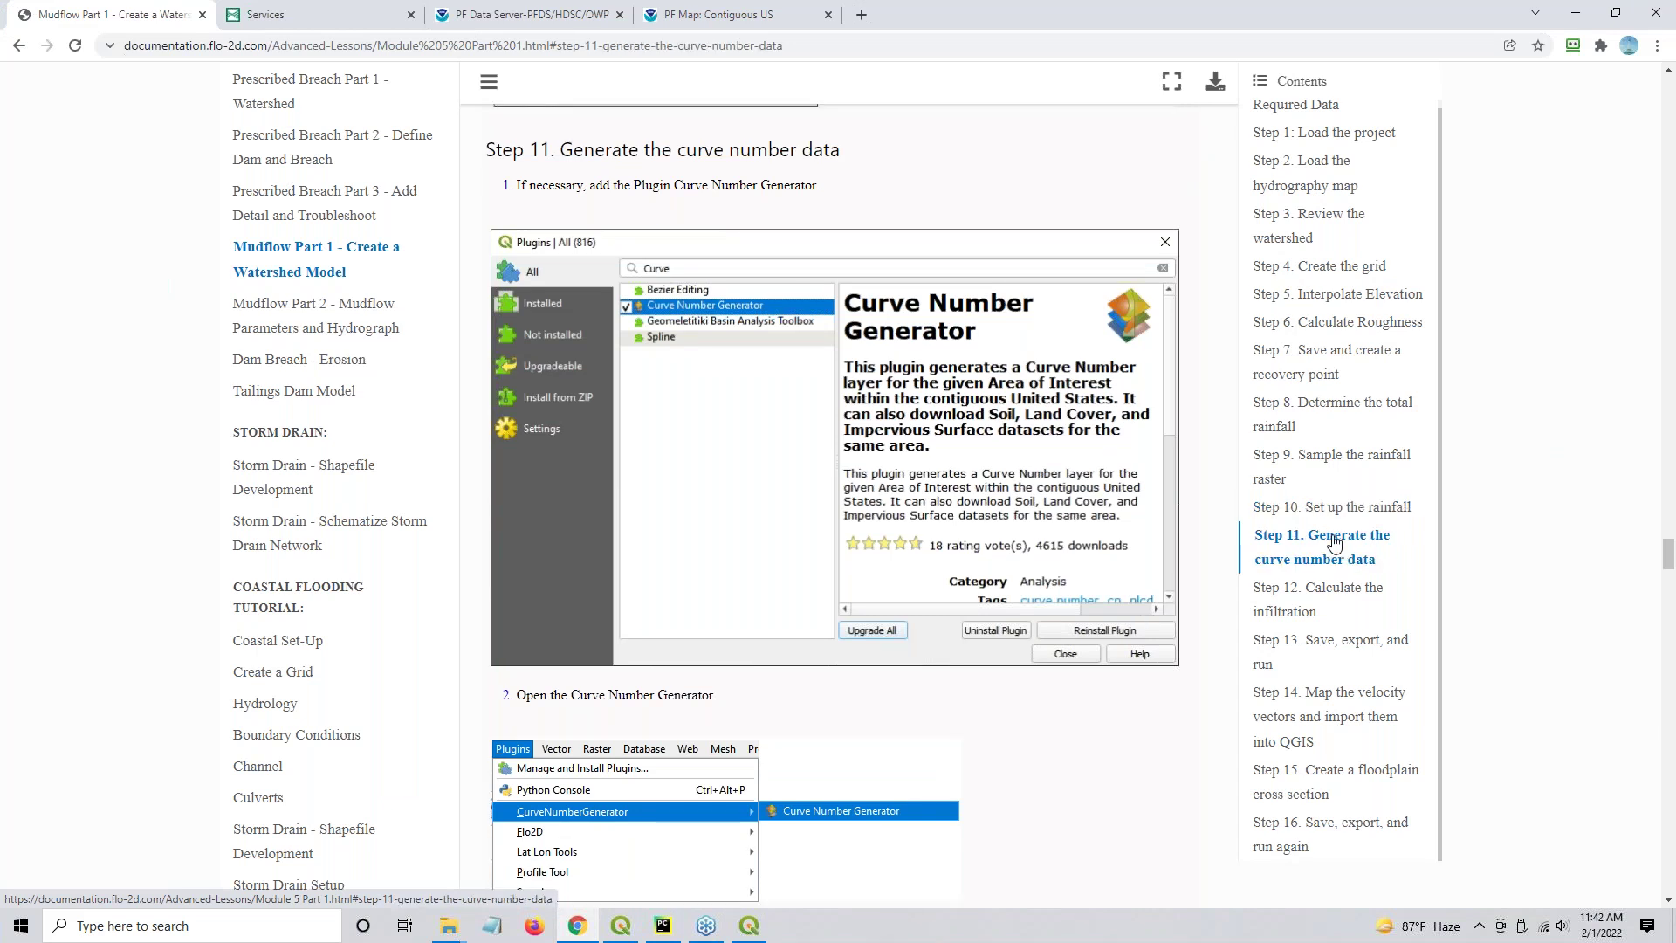
pyautogui.scroll(-15, 803, 576)
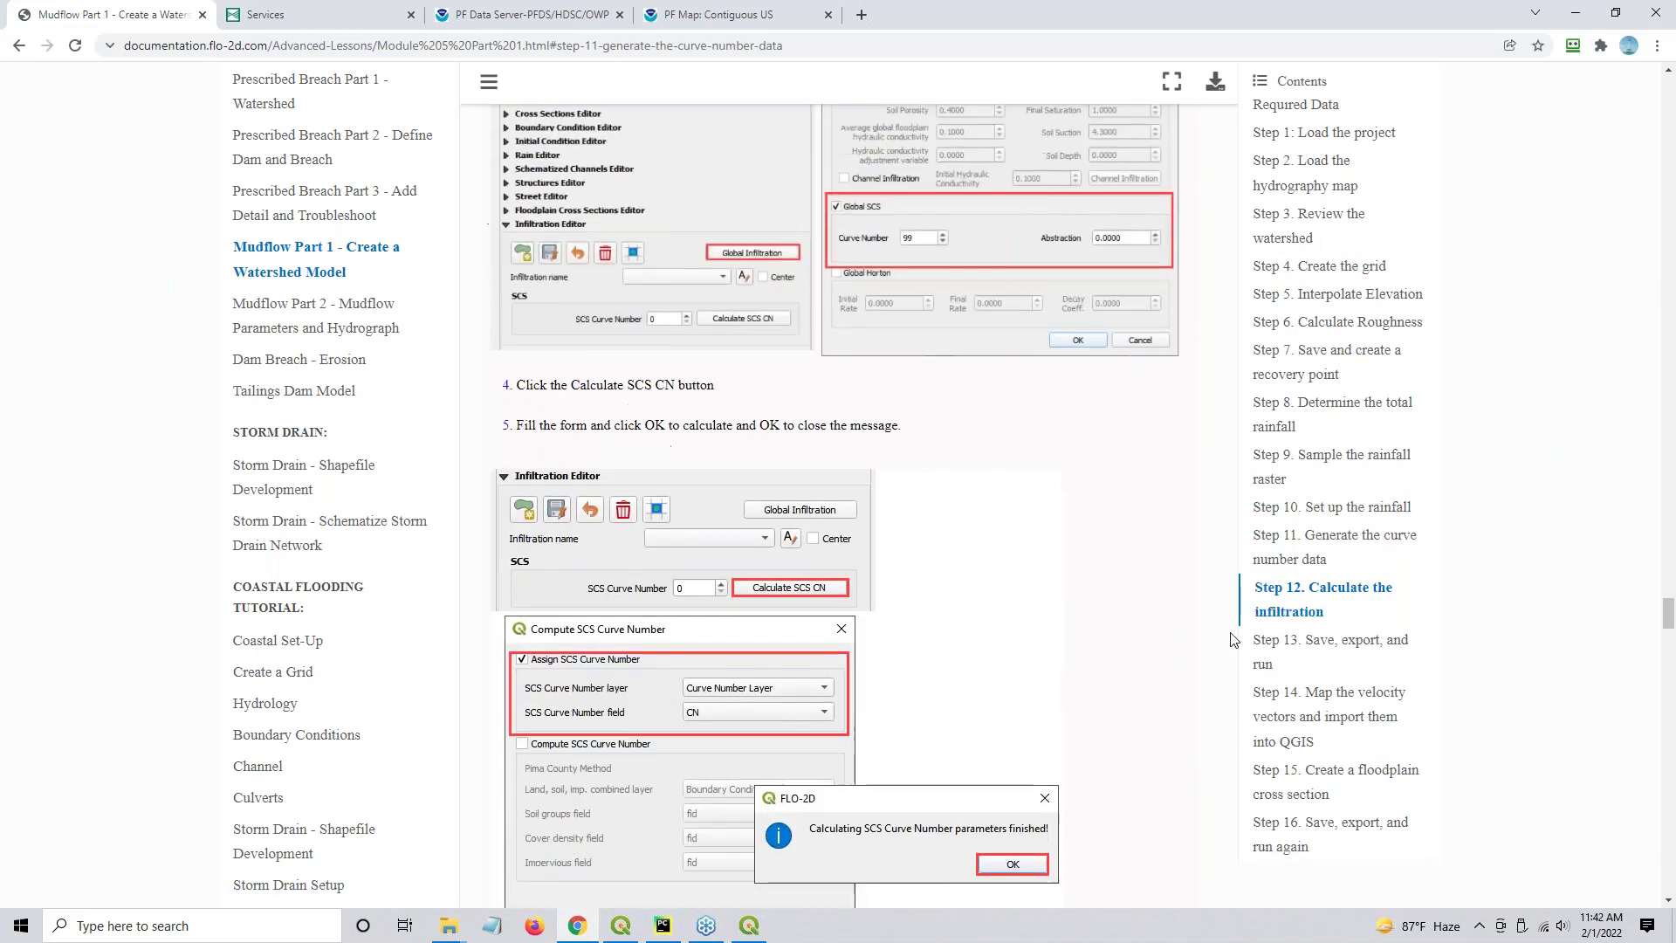
pyautogui.scroll(-7, 873, 627)
pyautogui.scroll(12, 873, 627)
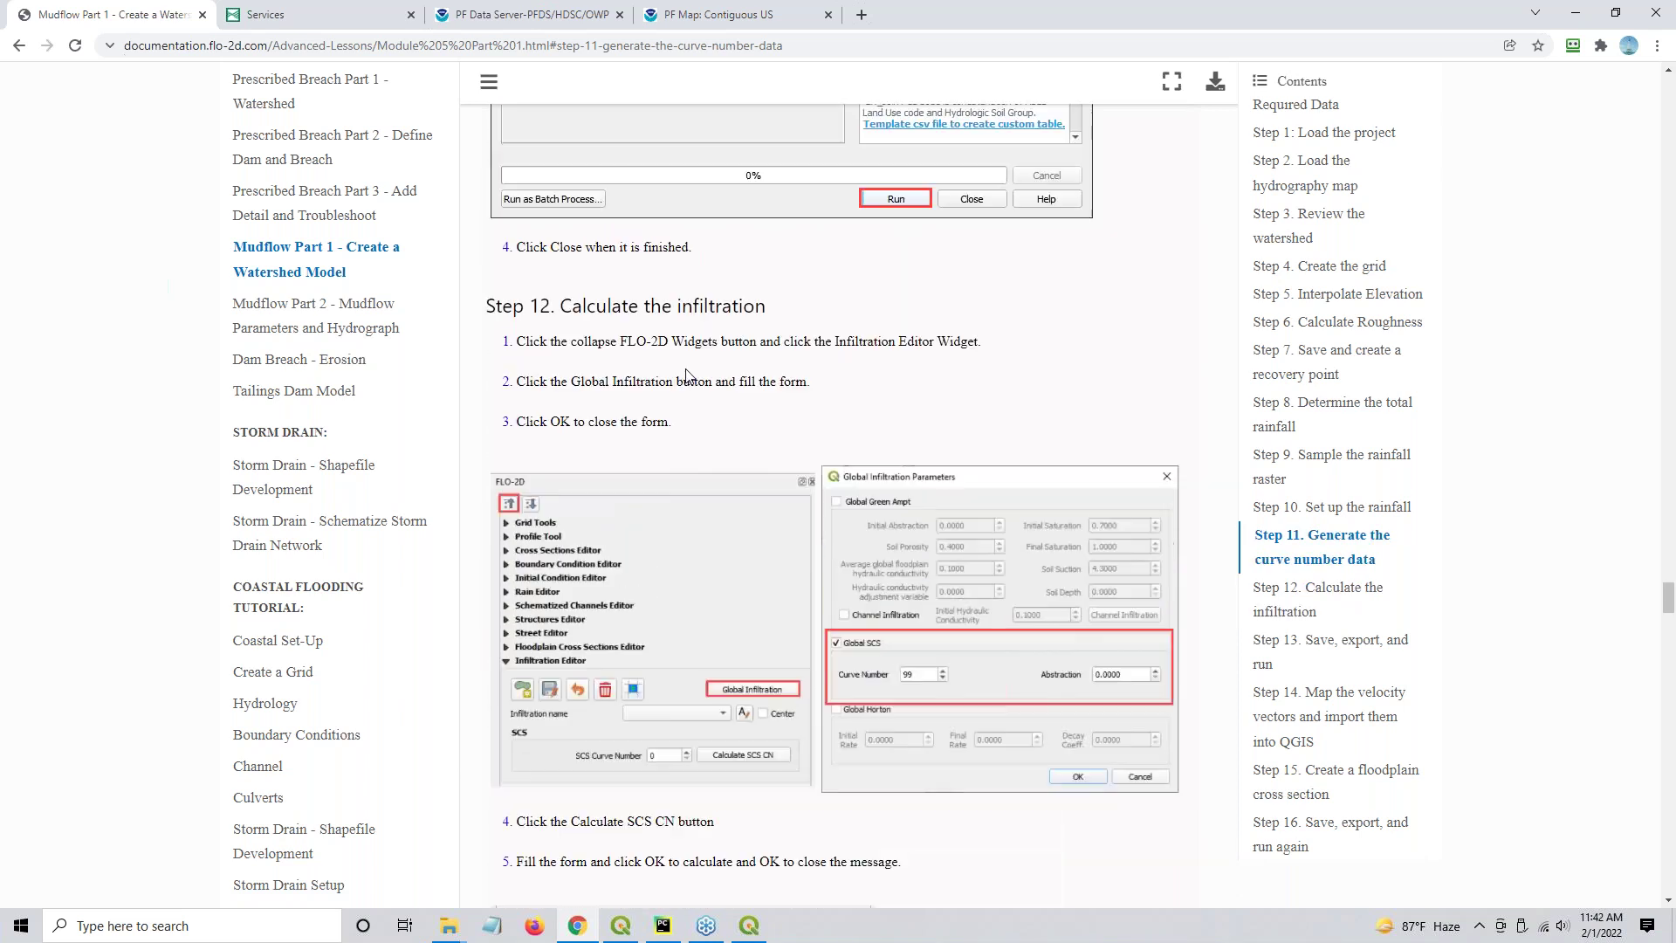
pyautogui.scroll(-10, 636, 517)
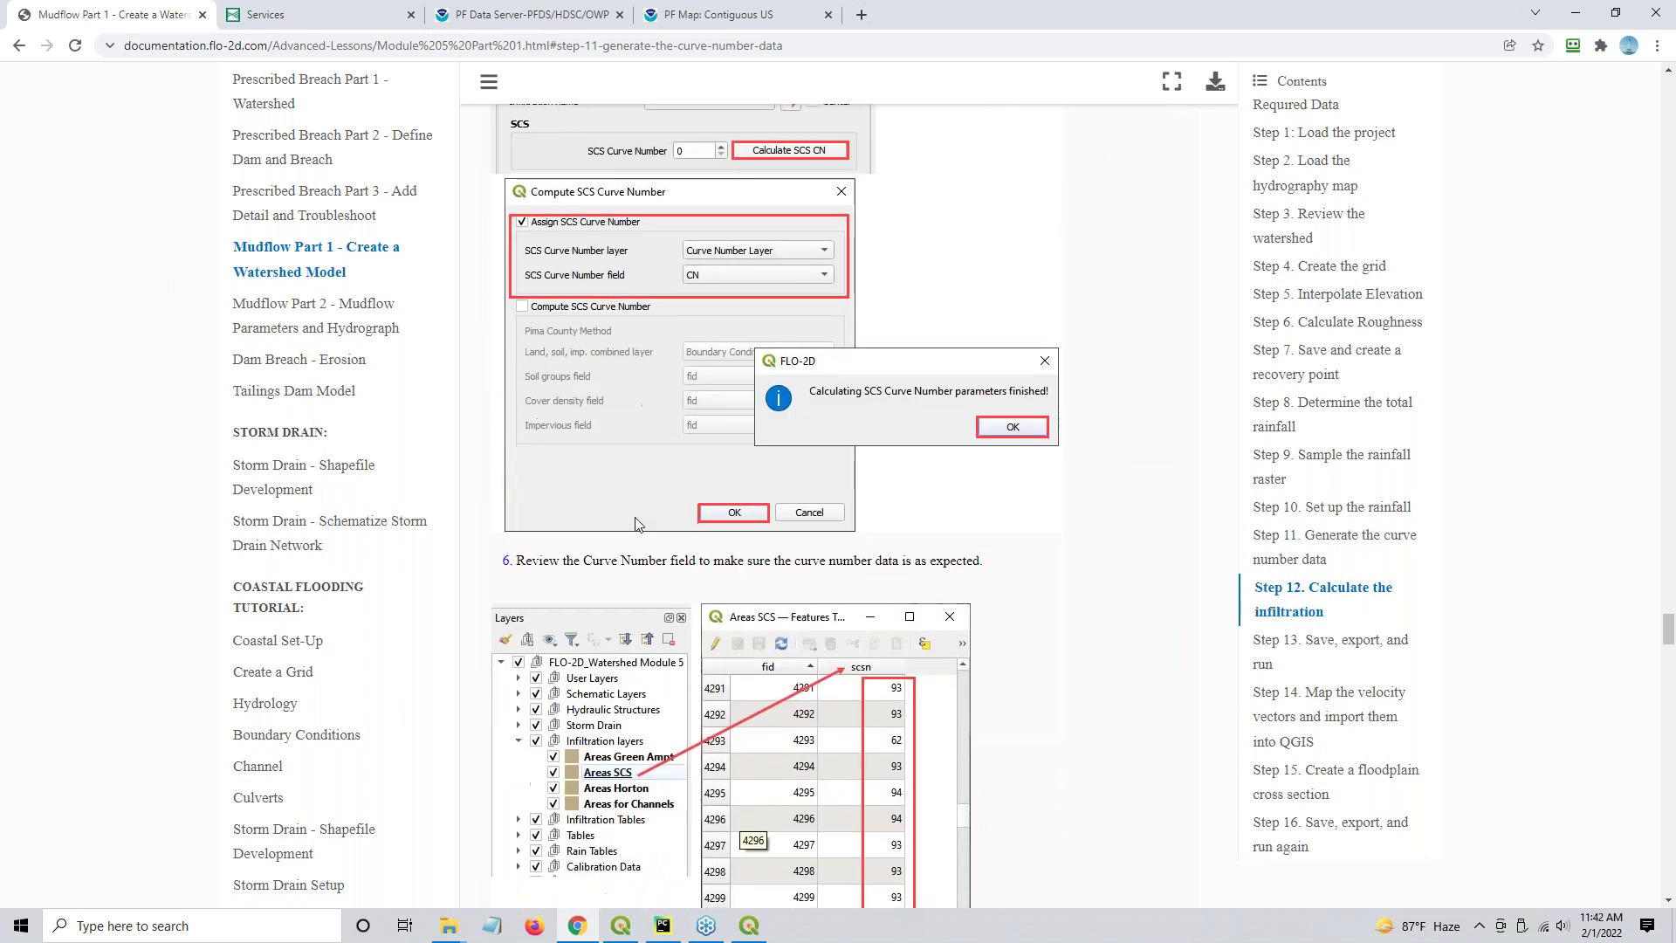
pyautogui.scroll(-5, 635, 517)
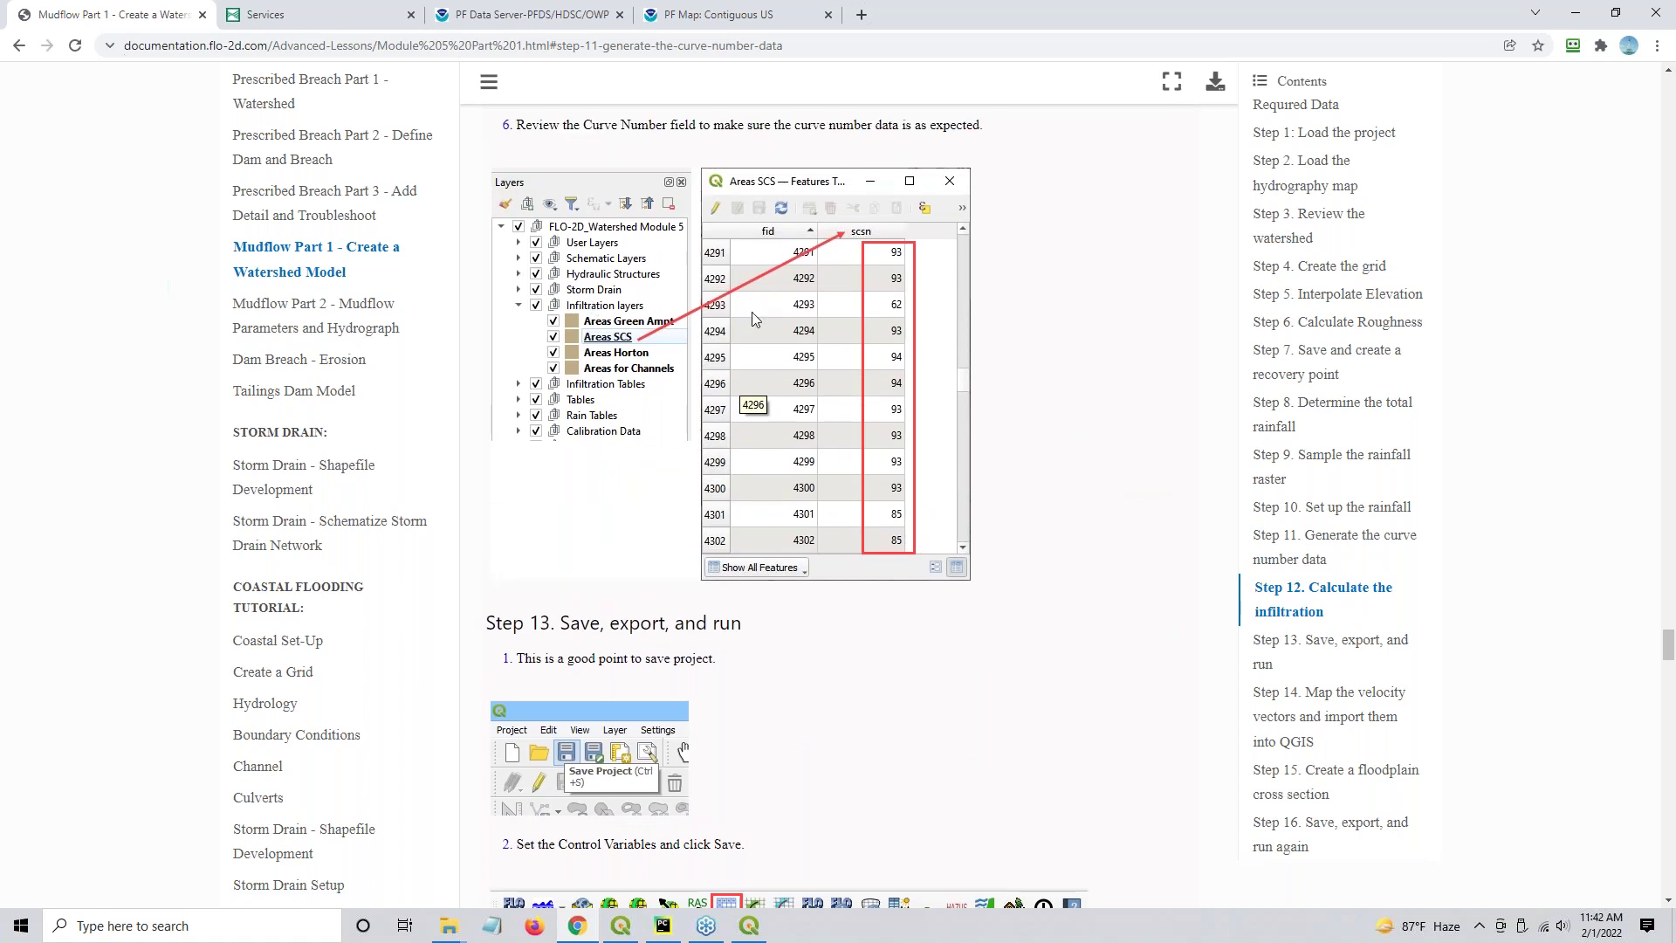
# Return to QGIS and open the attribute table of the Areas SCS layer among the infiltration layers
pyautogui.click(747, 929)
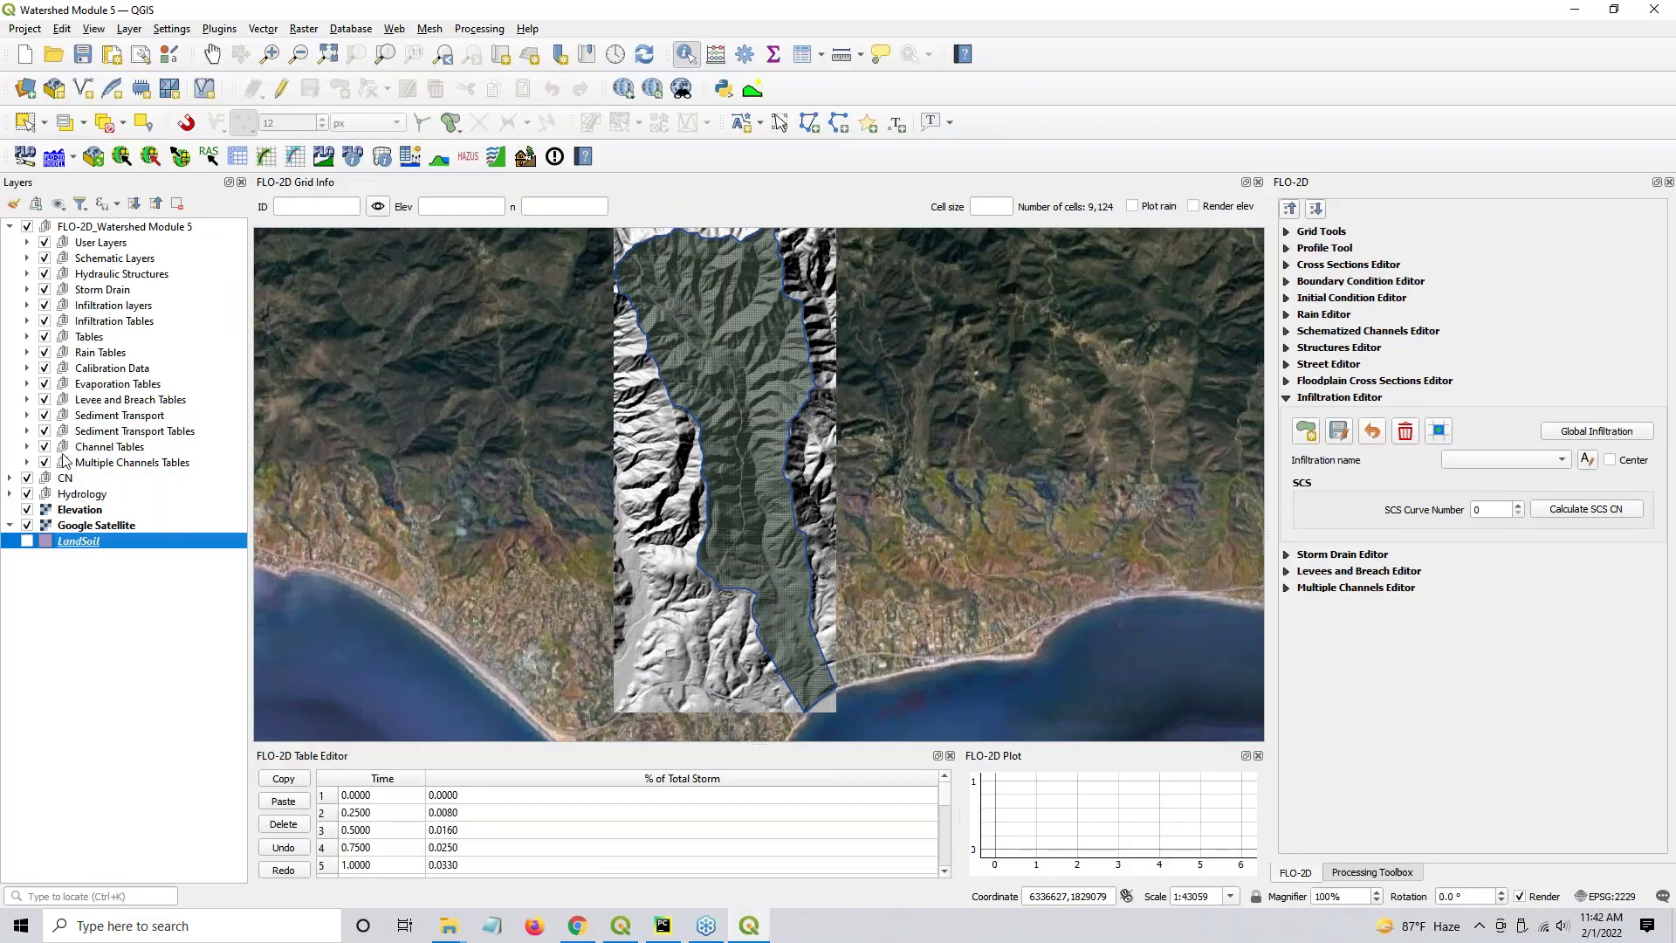
pyautogui.click(27, 305)
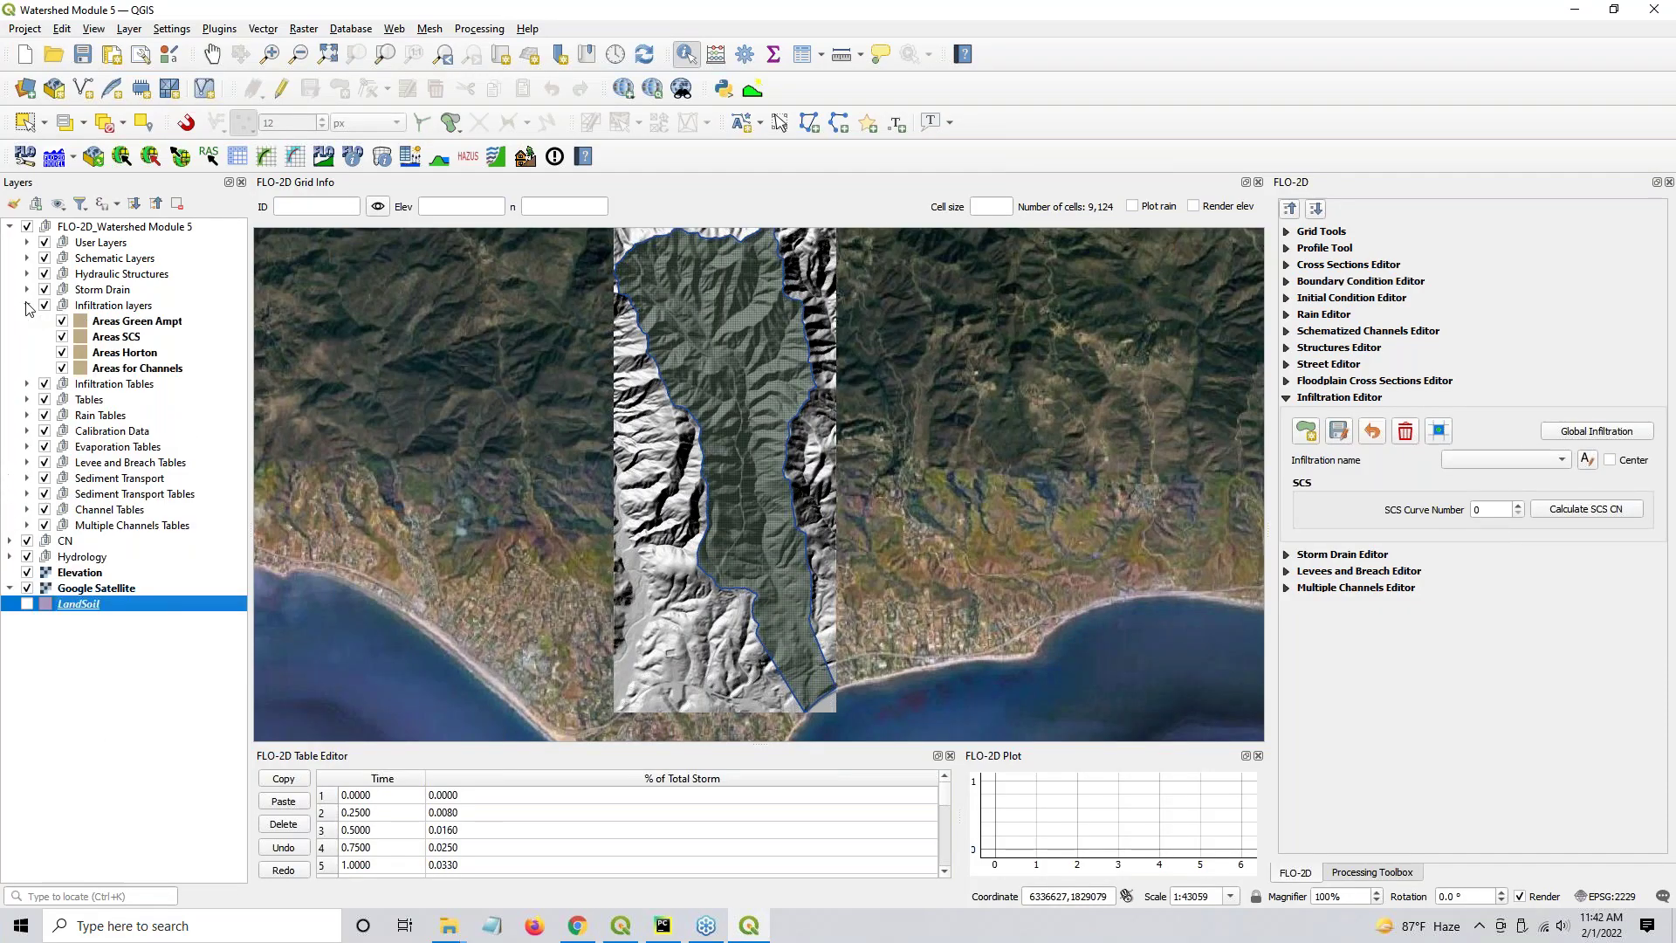
pyautogui.rightClick(123, 339)
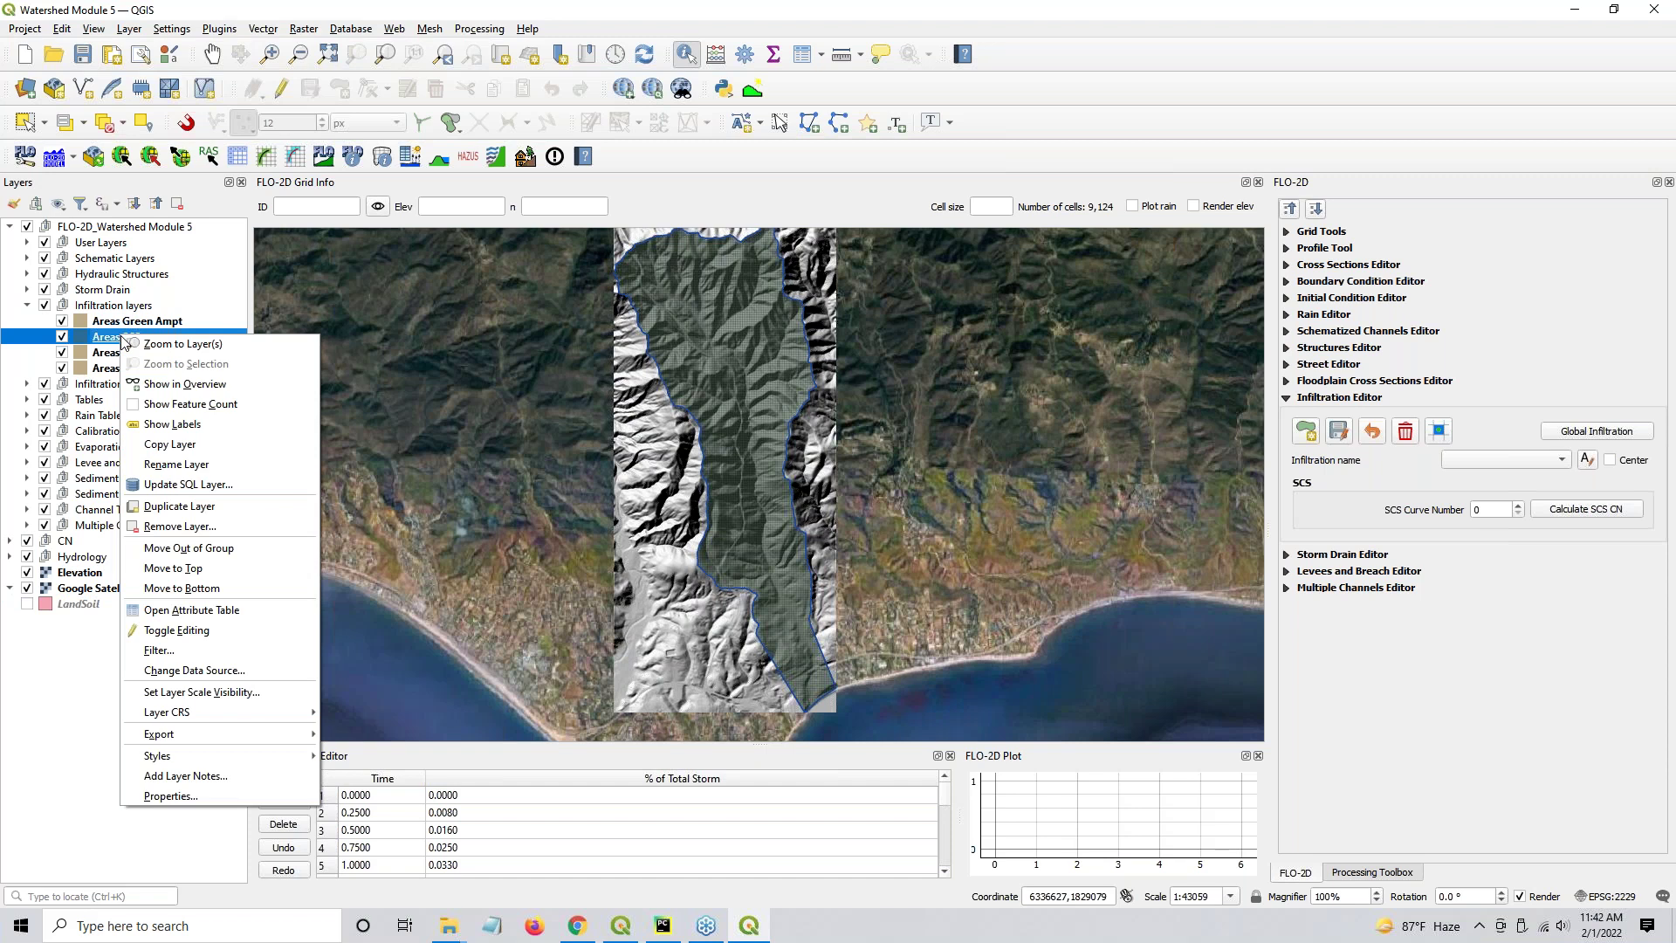
pyautogui.click(190, 610)
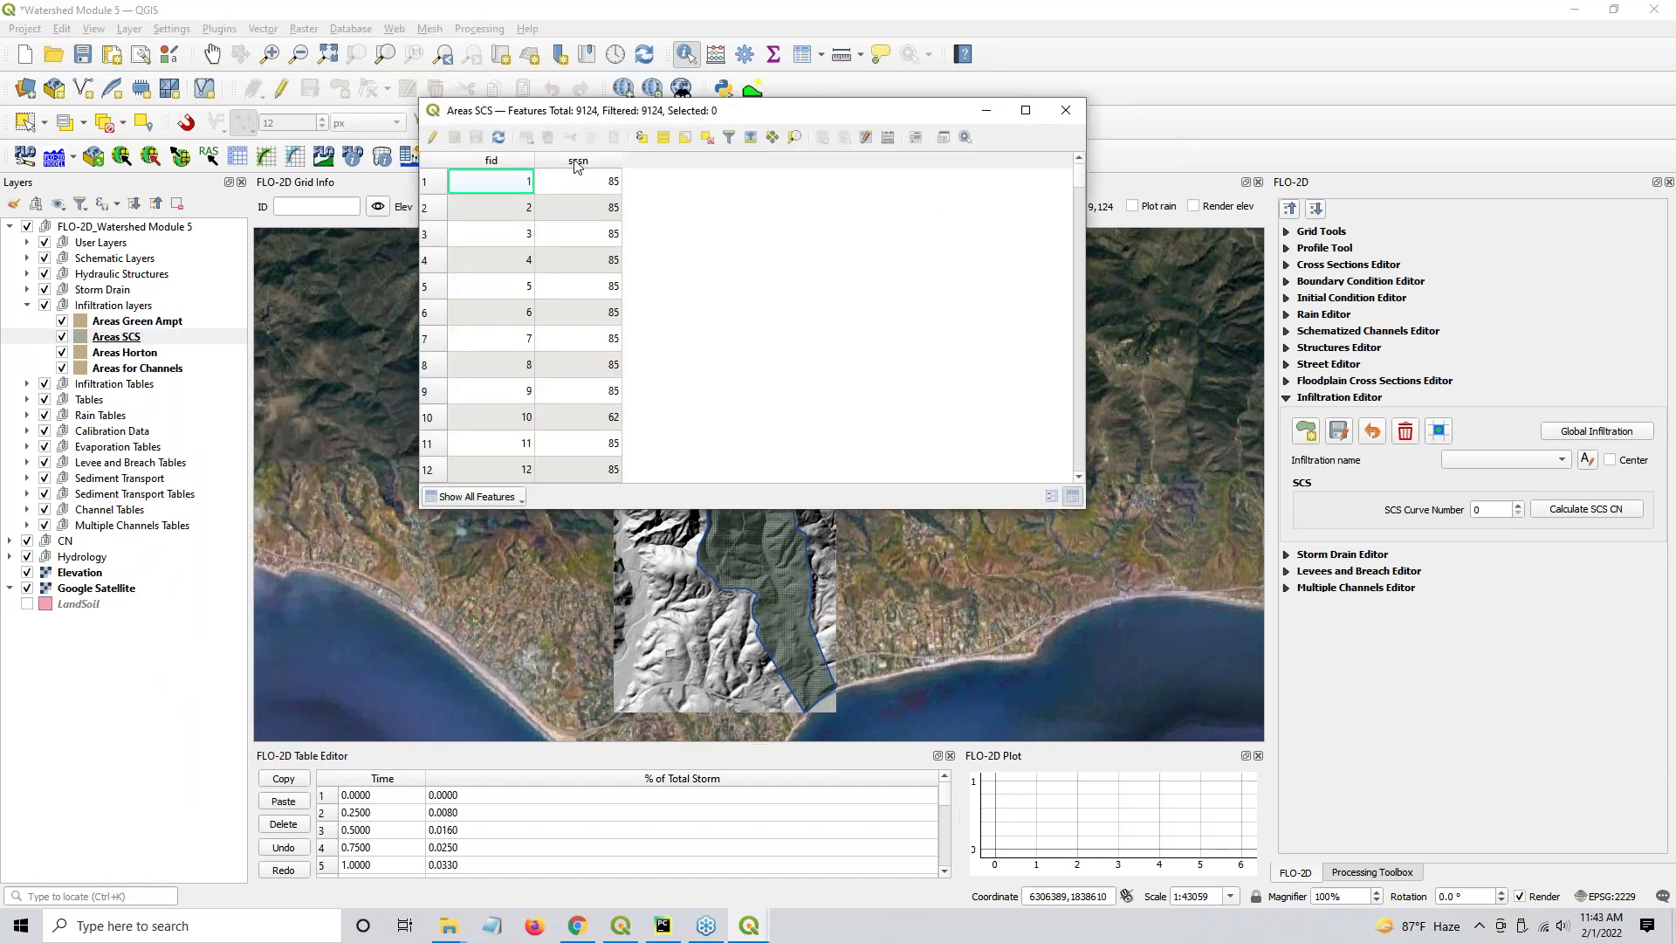
# Sort the Areas SCS table by scsn in both directions to examine the lowest and highest curve numbers, ending in descending order
pyautogui.click(576, 162)
pyautogui.click(574, 162)
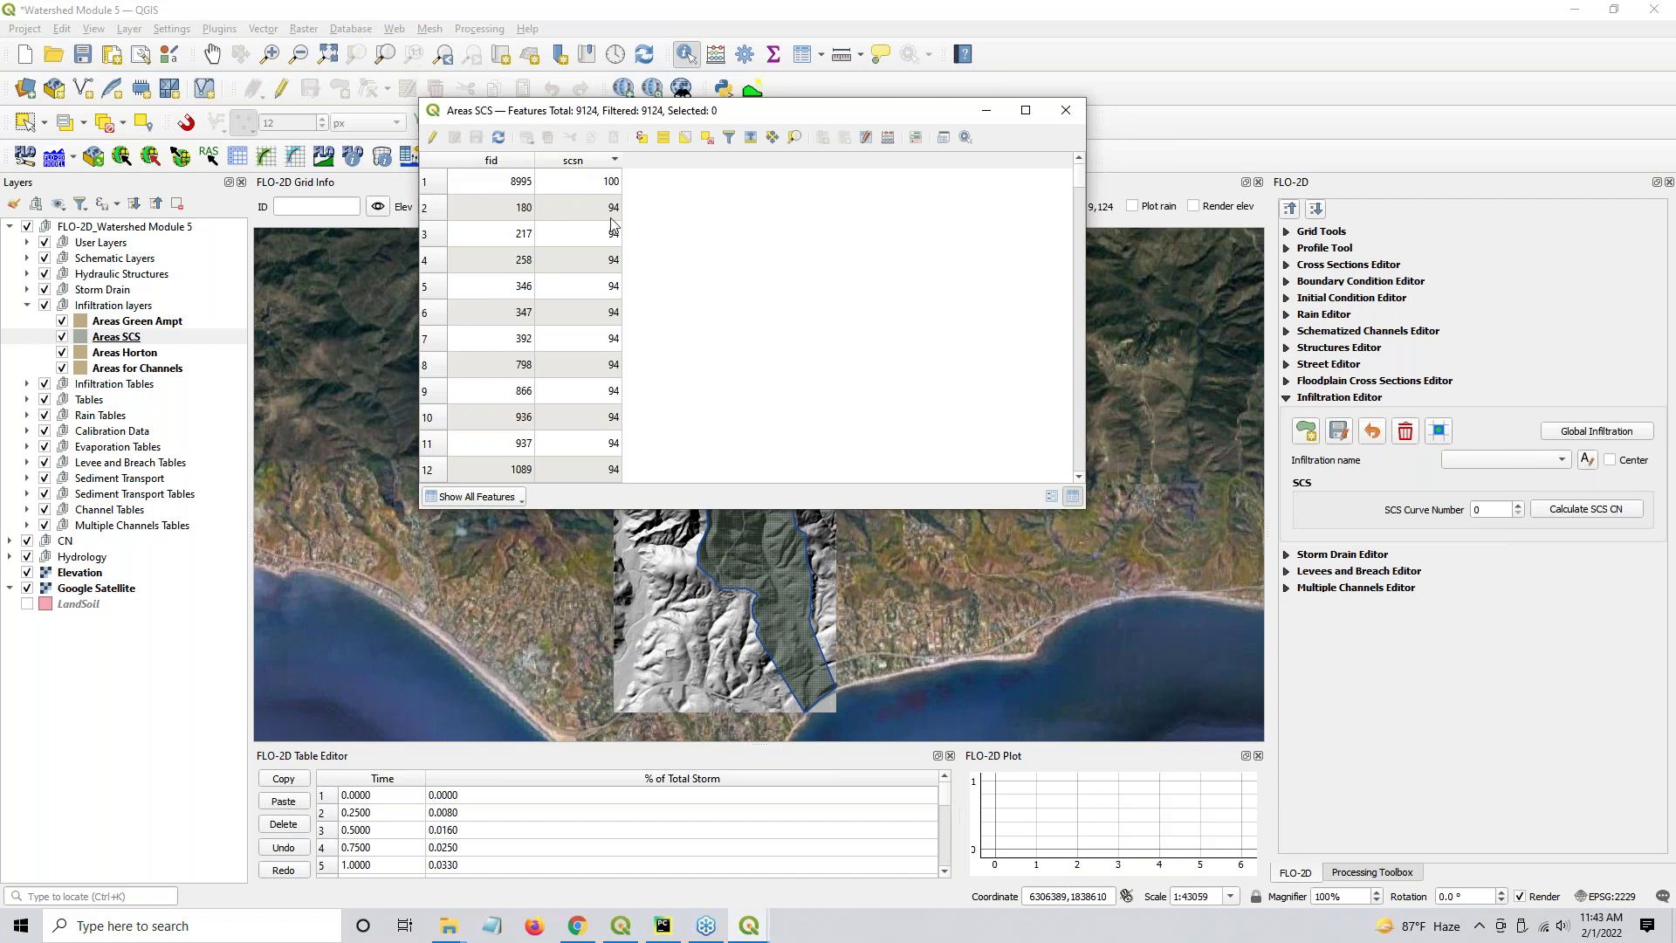
pyautogui.click(576, 163)
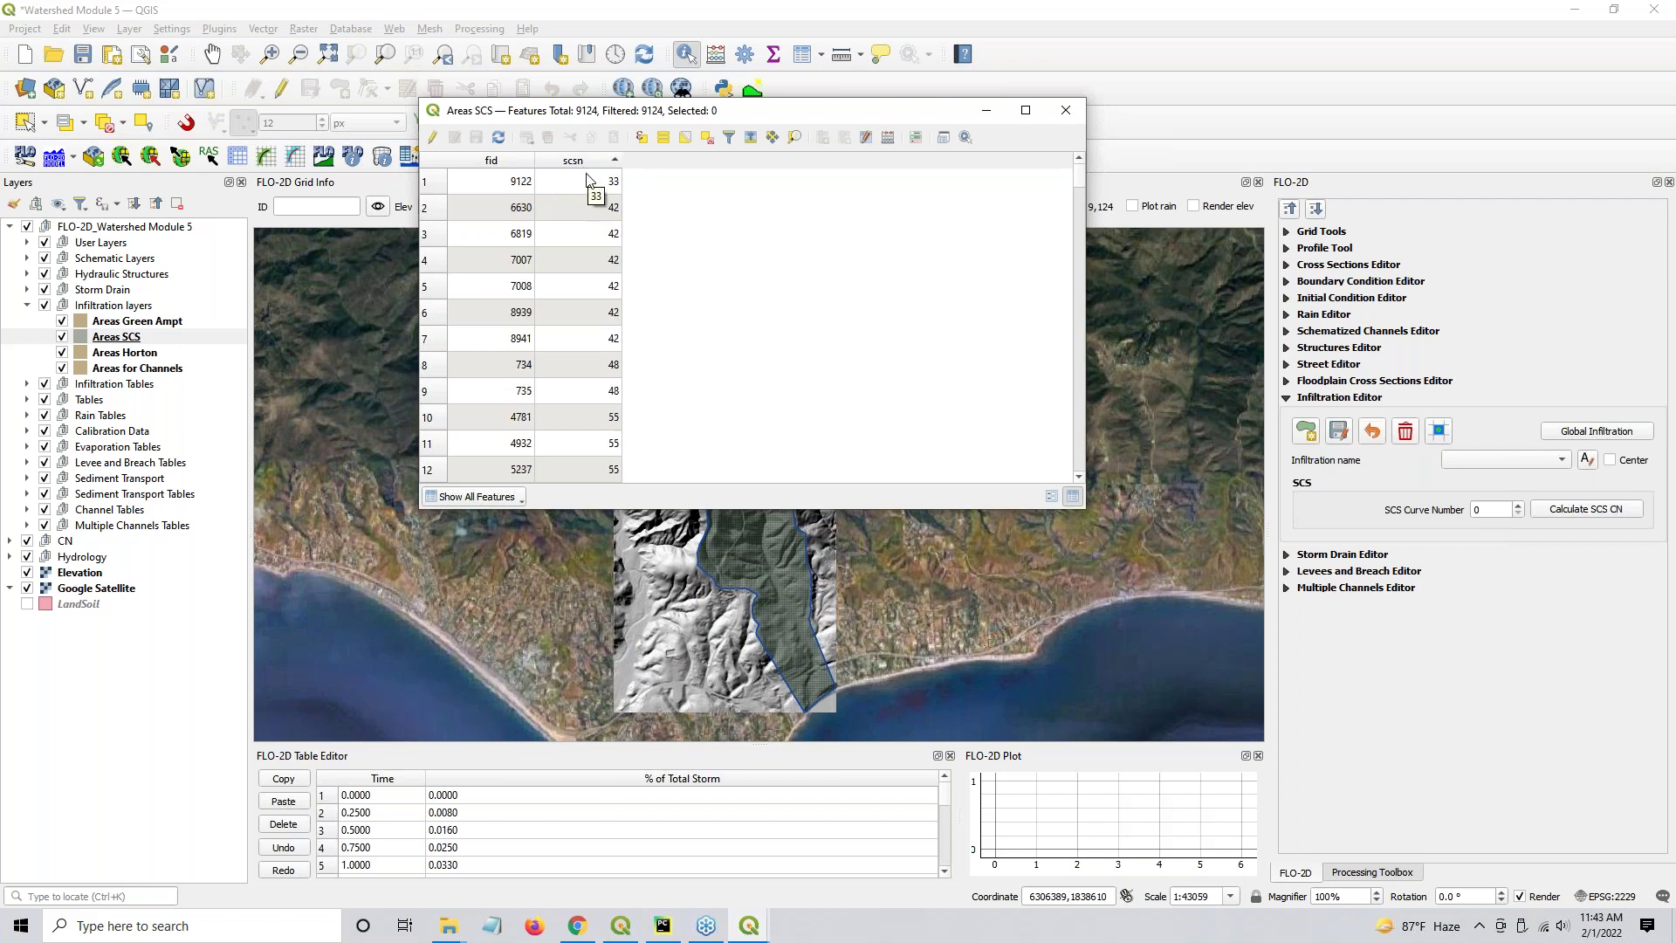
pyautogui.click(597, 166)
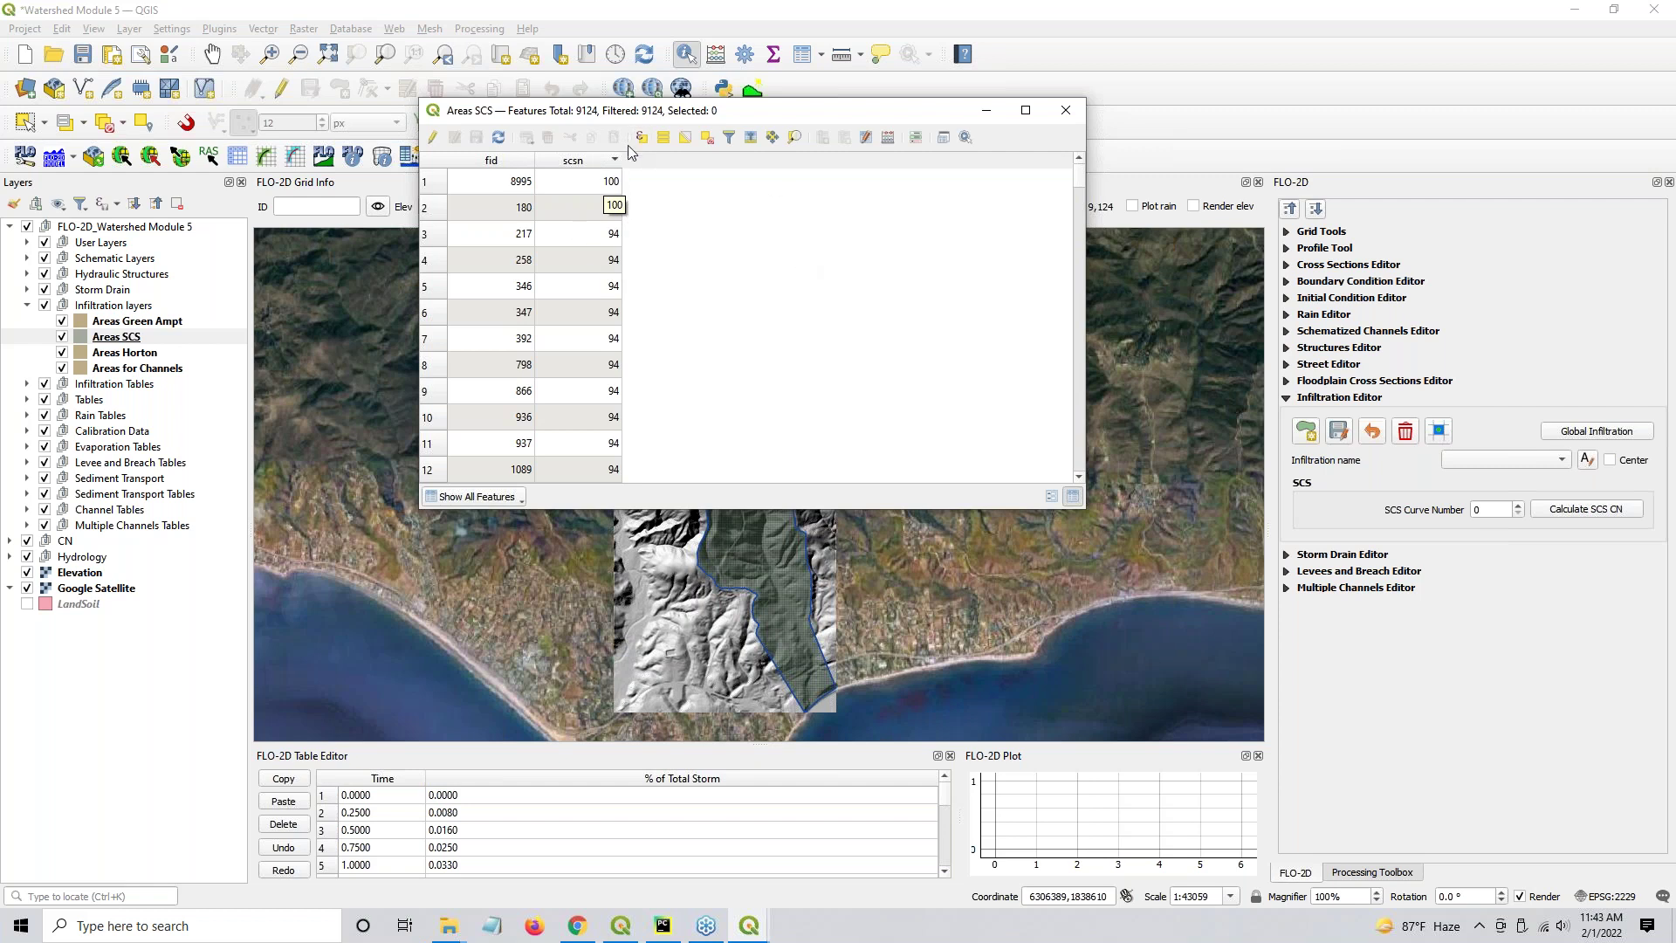
# Re-sort the Areas SCS table by scsn in ascending and descending order to recheck the curve numbers, and close the table
pyautogui.click(588, 162)
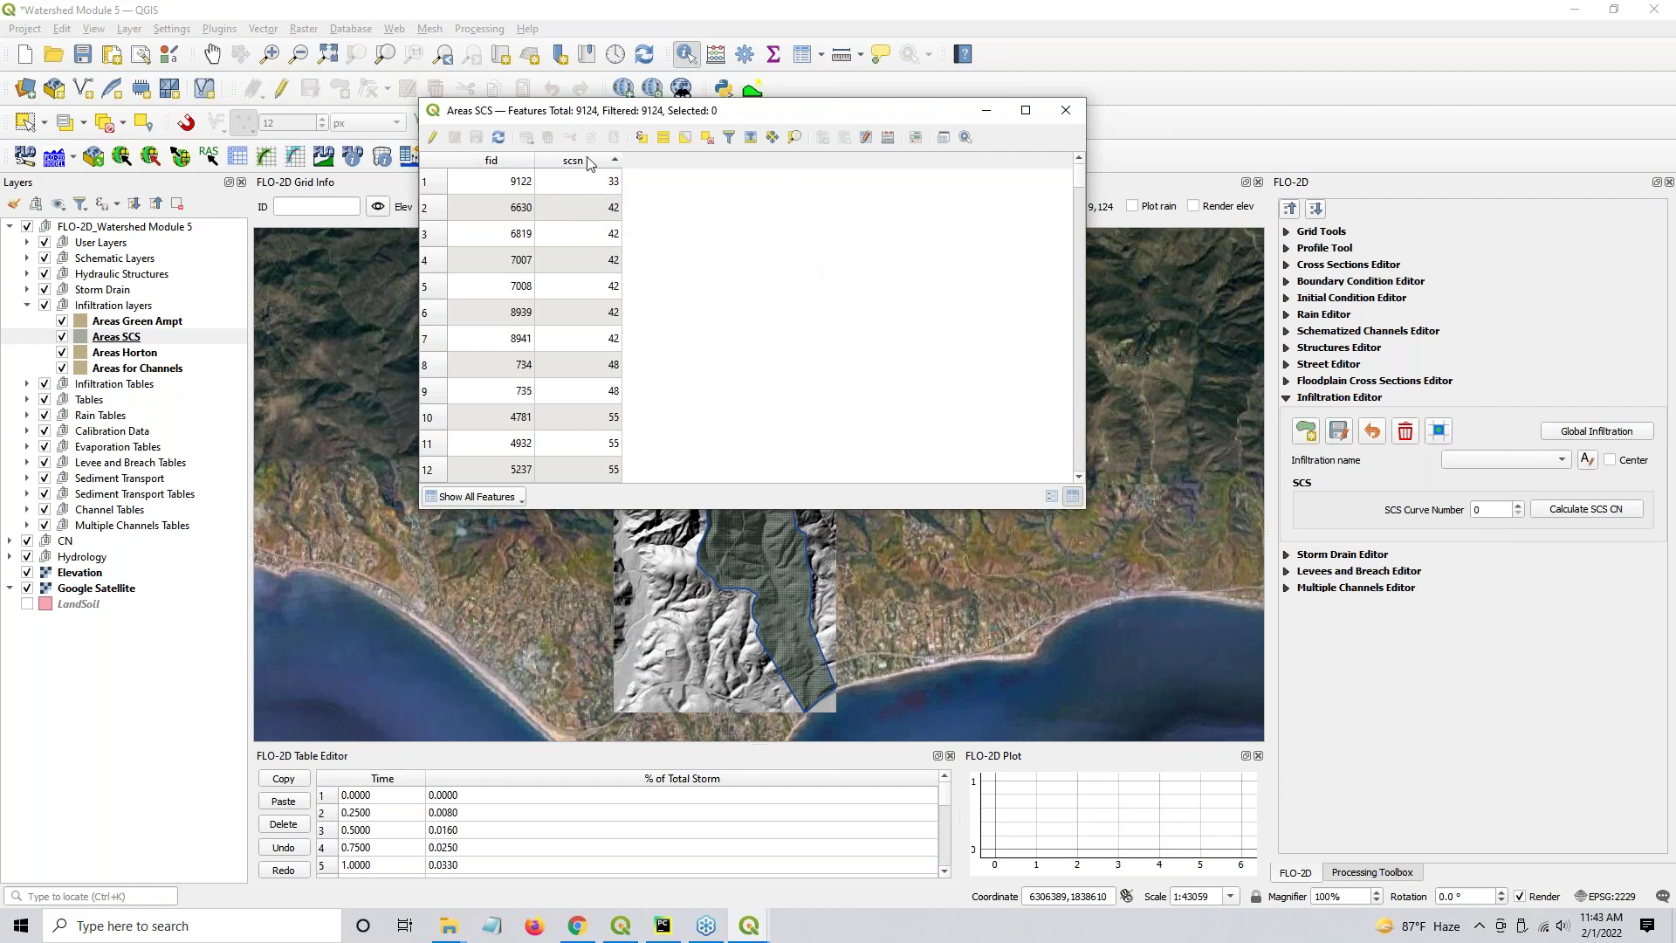
pyautogui.click(589, 163)
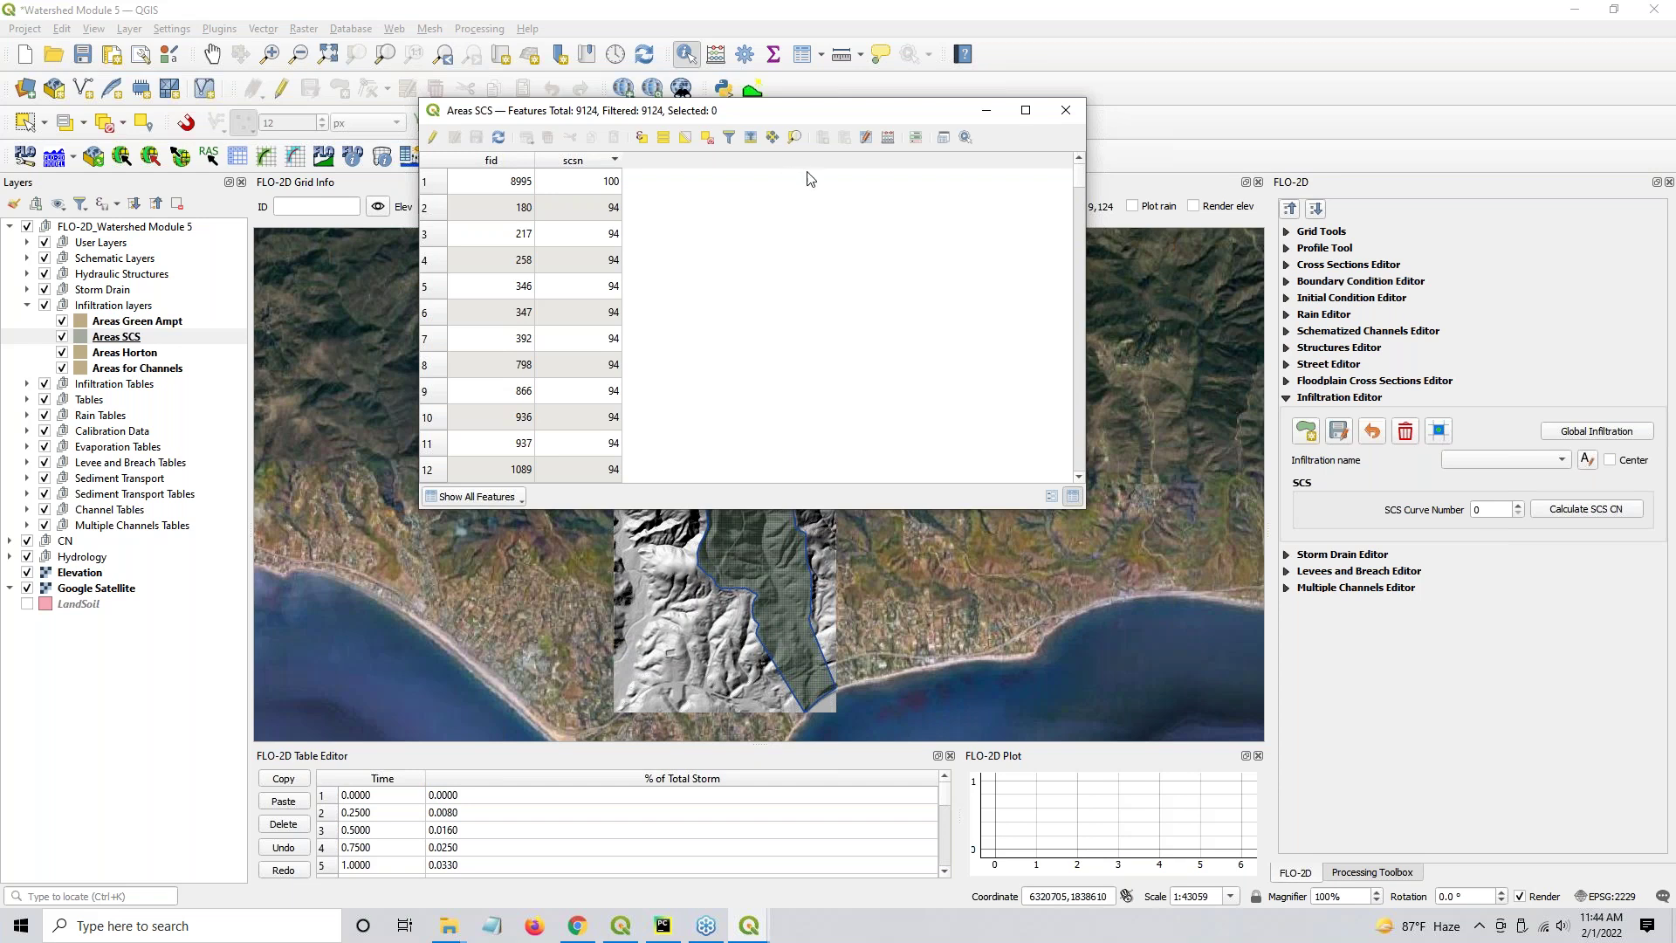
pyautogui.click(1063, 109)
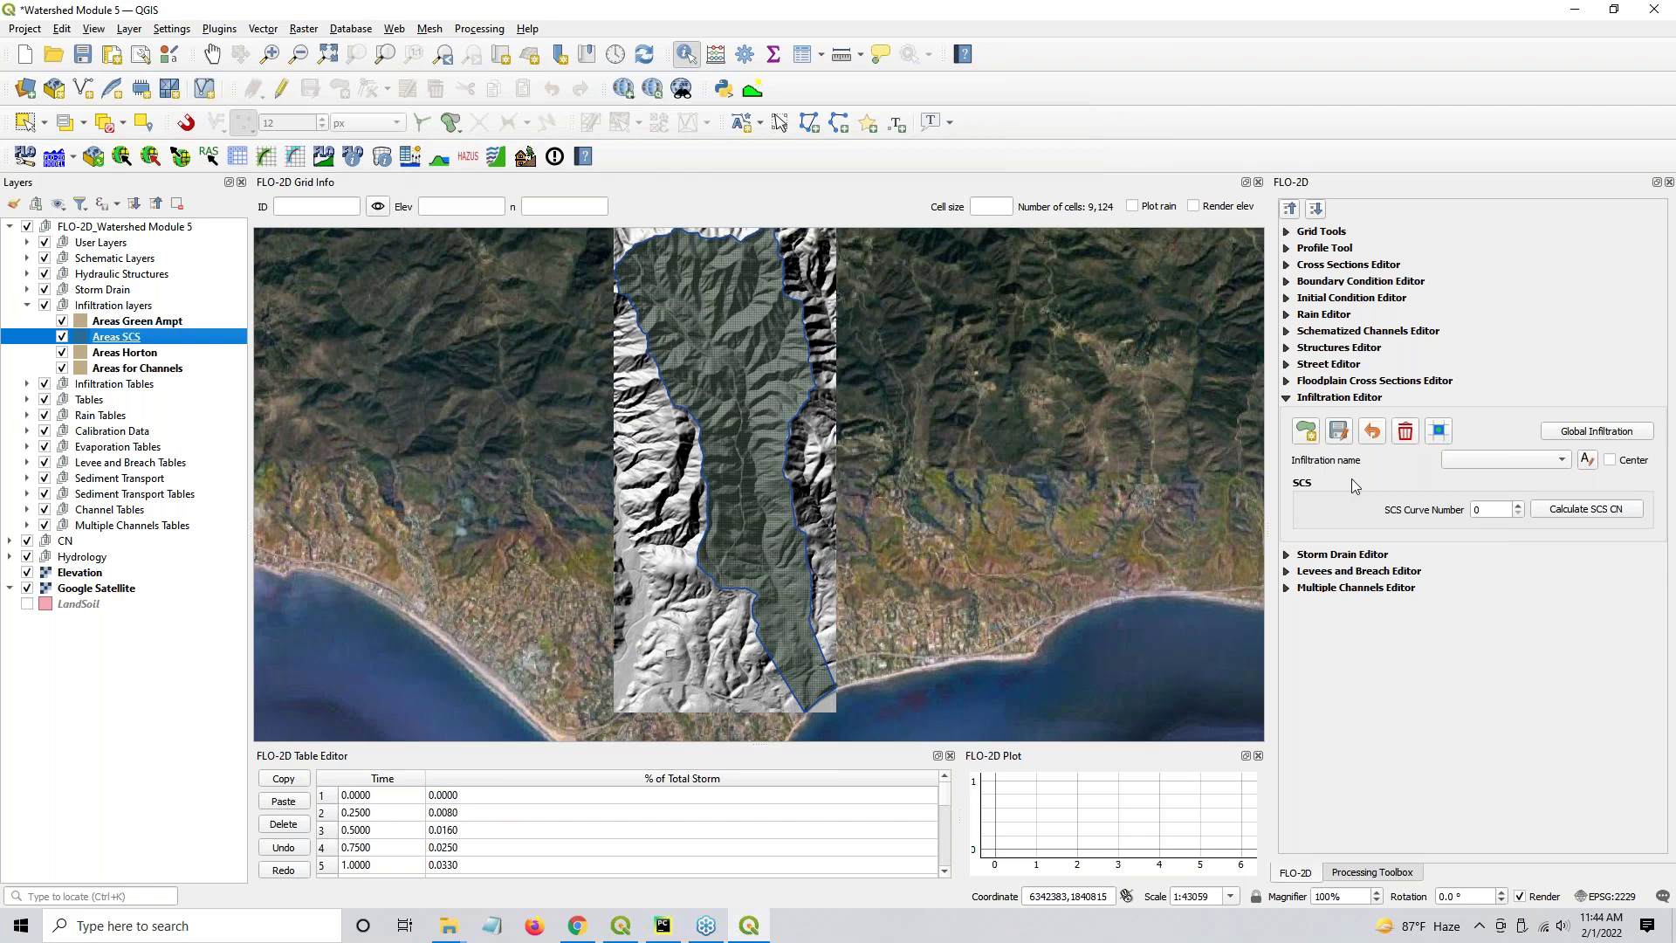
# Look at the available Grid Tools in the FLO-2D panel, and collapse both that section and the Infiltration Editor
pyautogui.click(1297, 232)
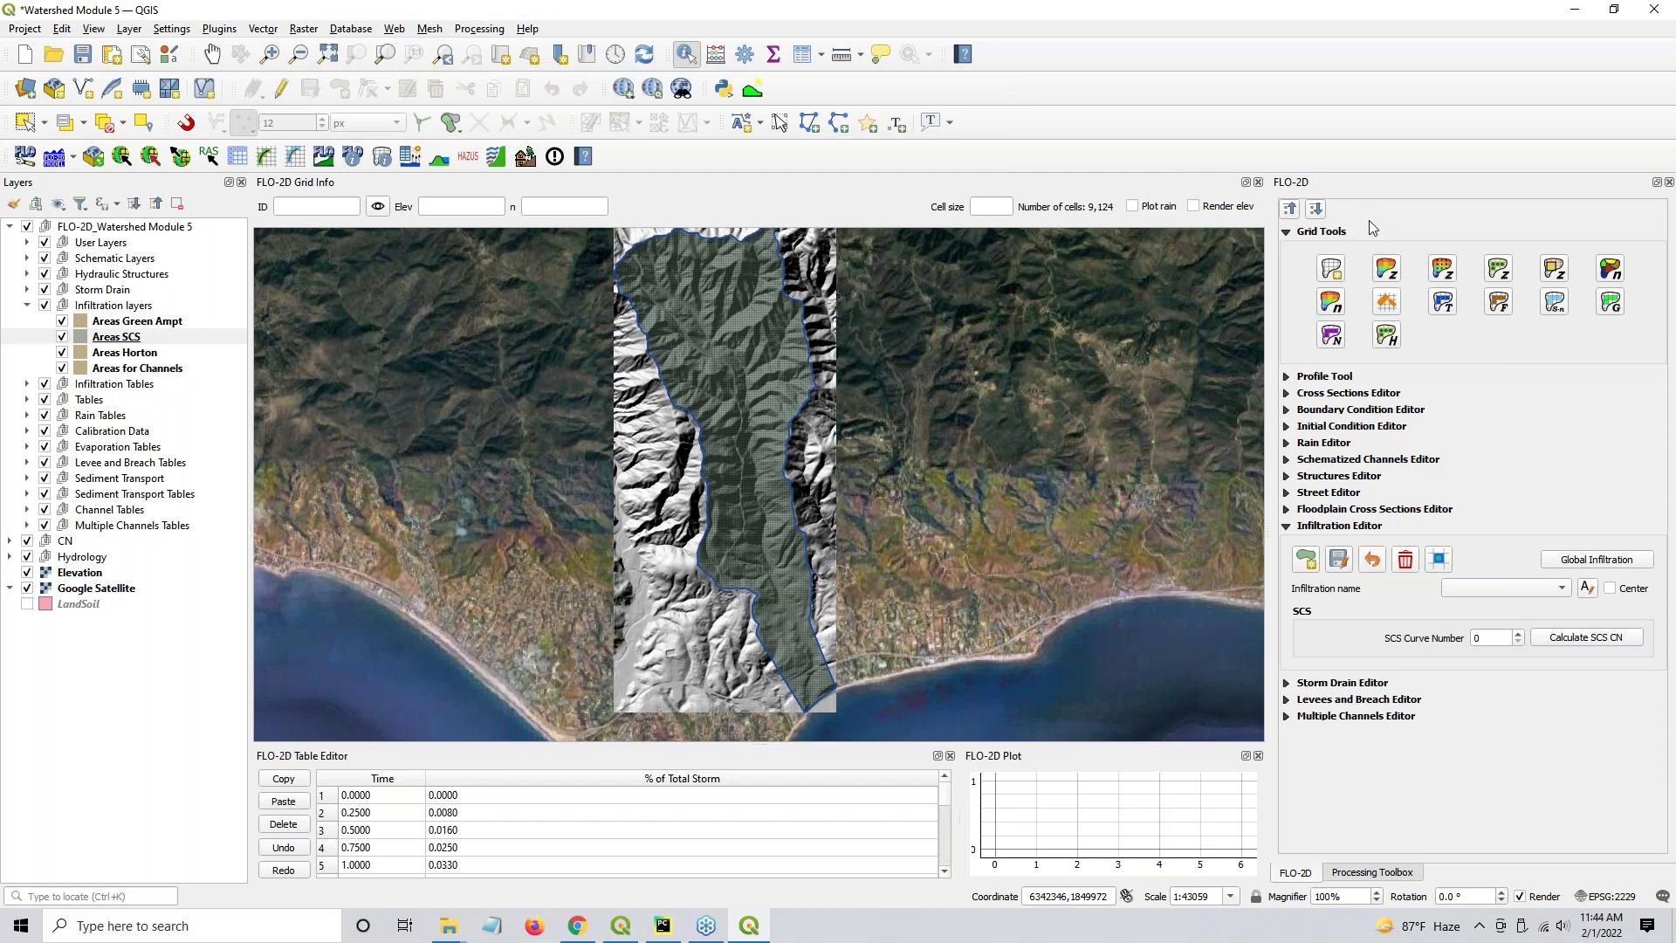
pyautogui.click(1286, 232)
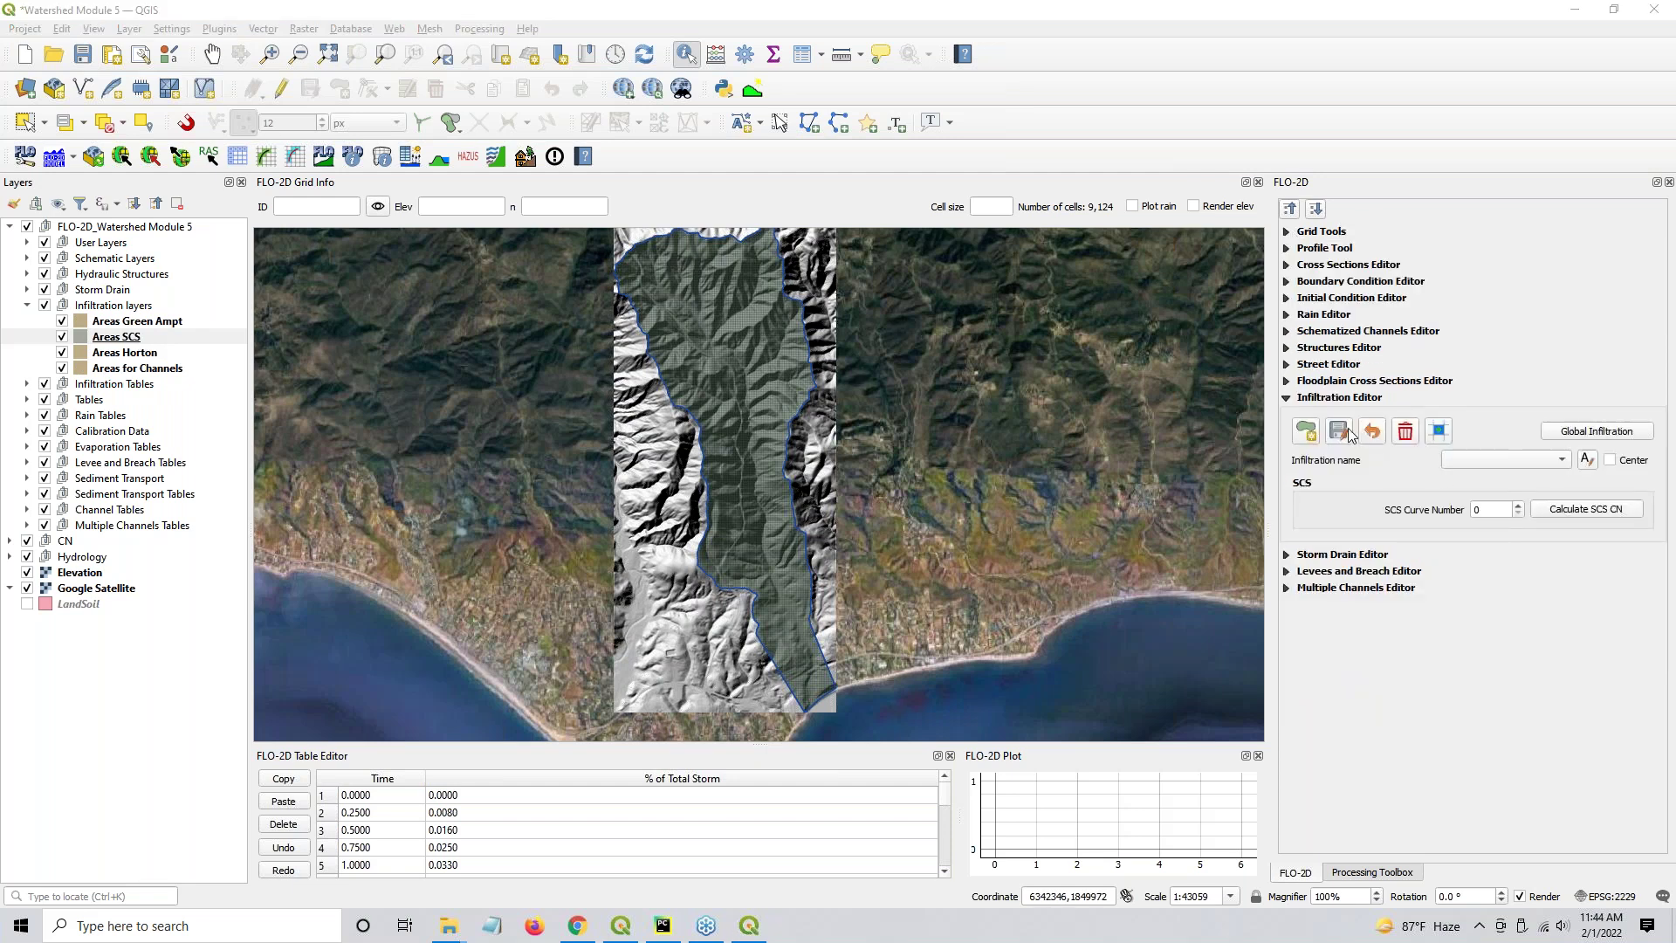
pyautogui.click(1301, 400)
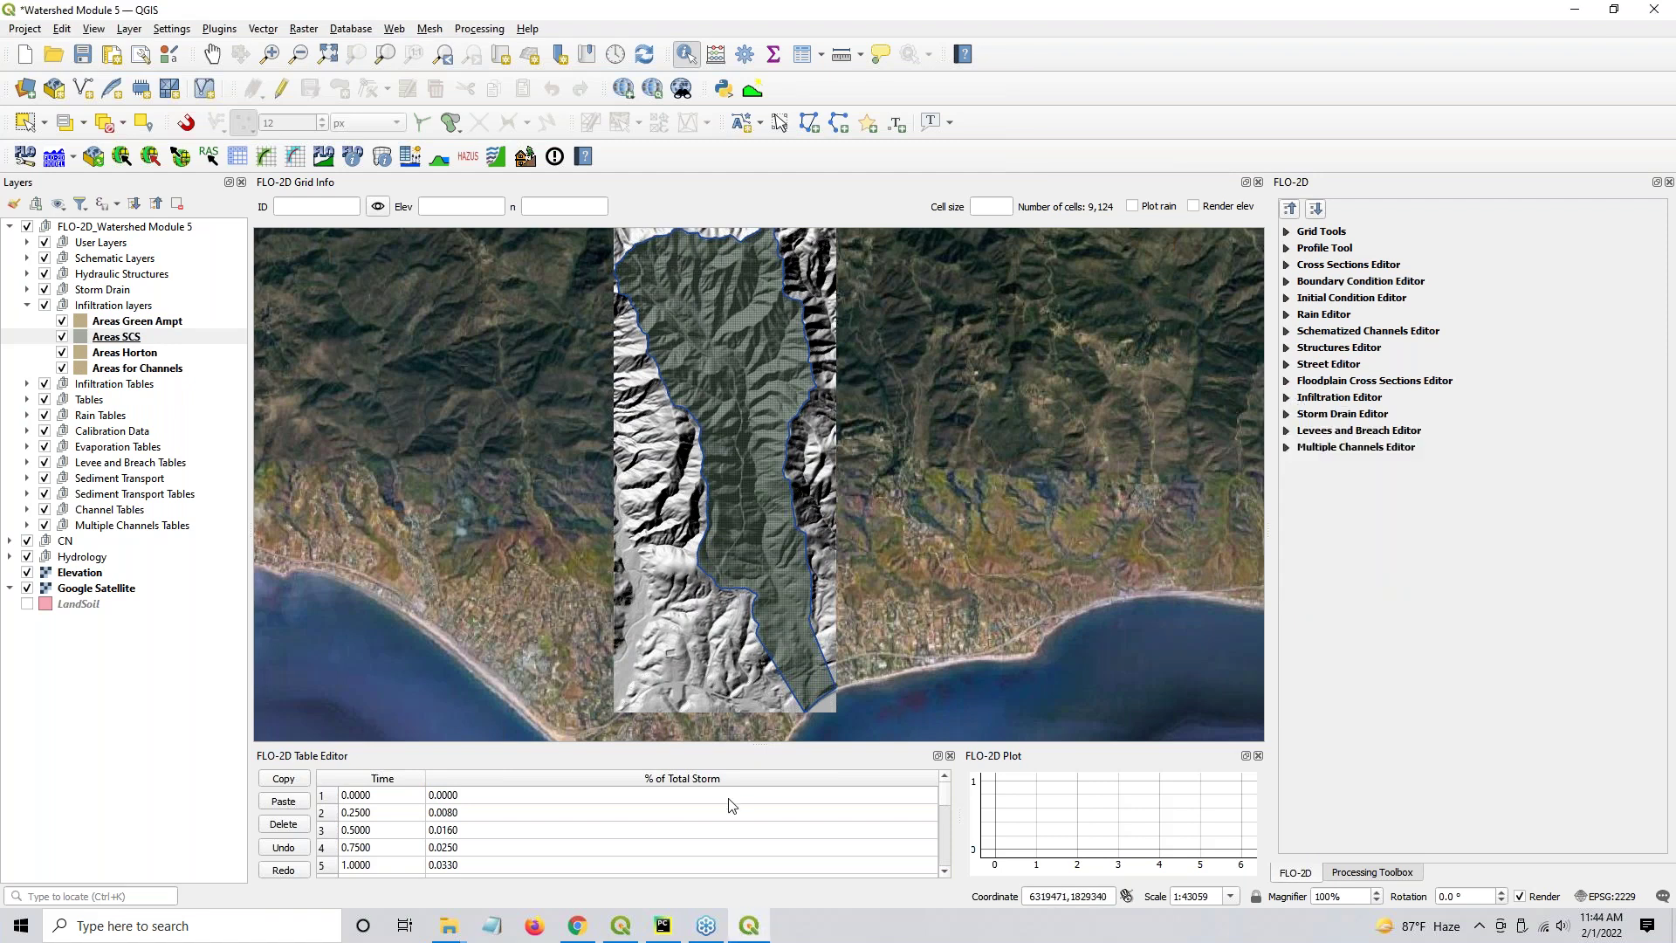
# Switch to the FLO-2D documentation in Chrome and review Step 13, Save, export, and run
pyautogui.click(577, 925)
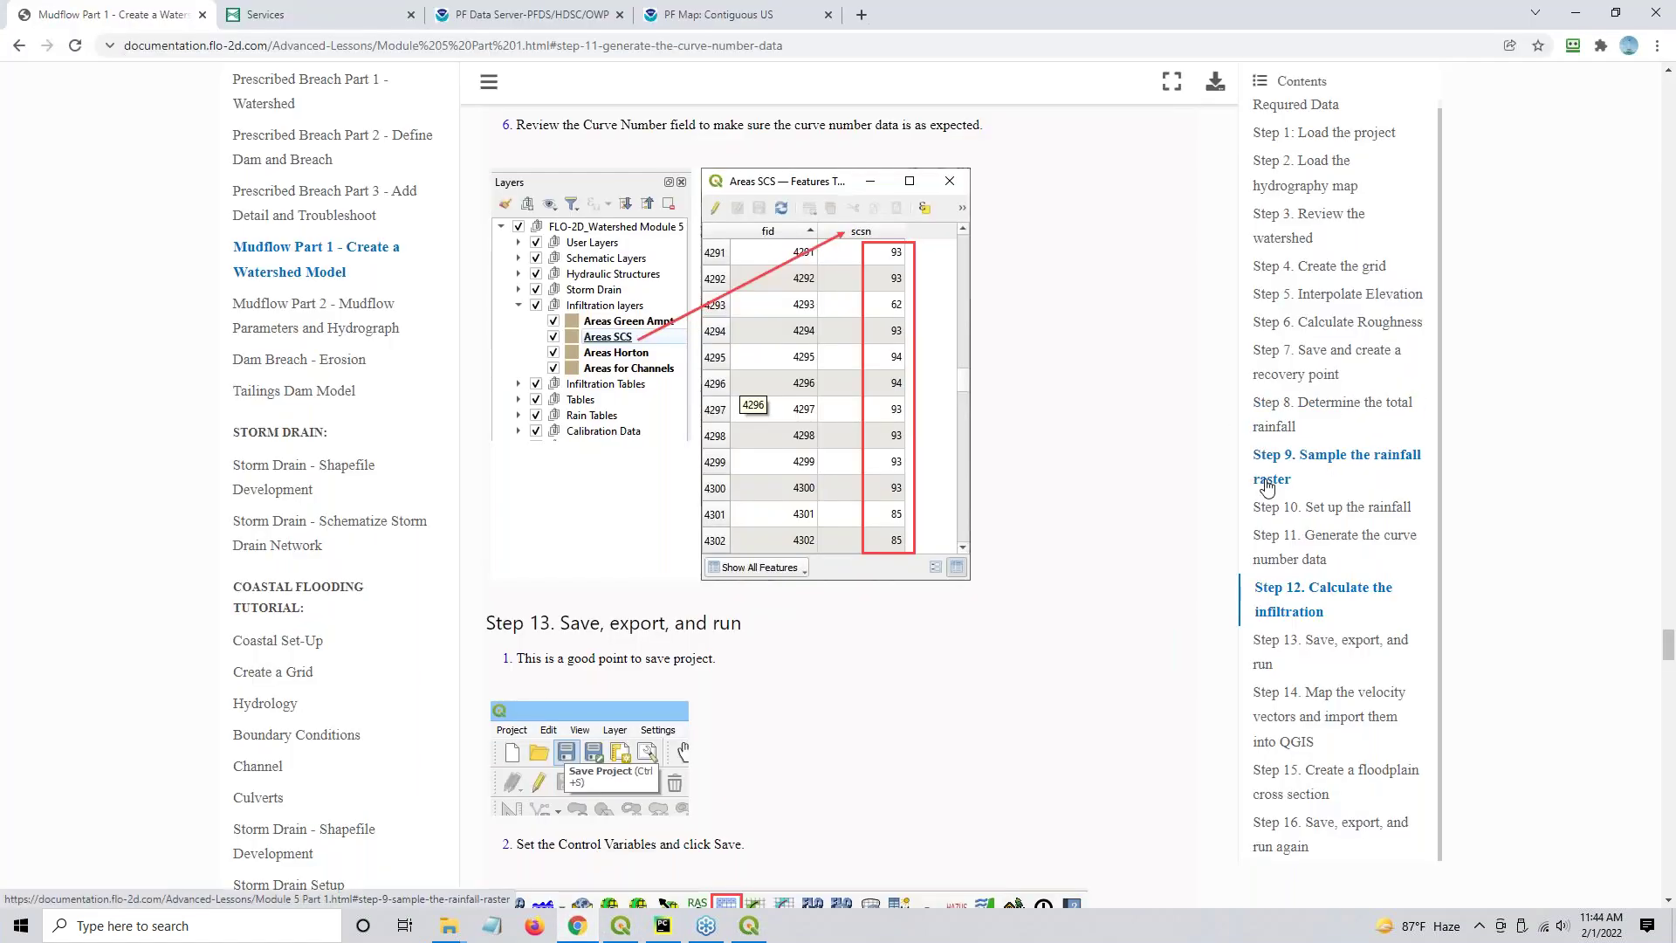
pyautogui.scroll(-3, 1313, 459)
pyautogui.click(1300, 646)
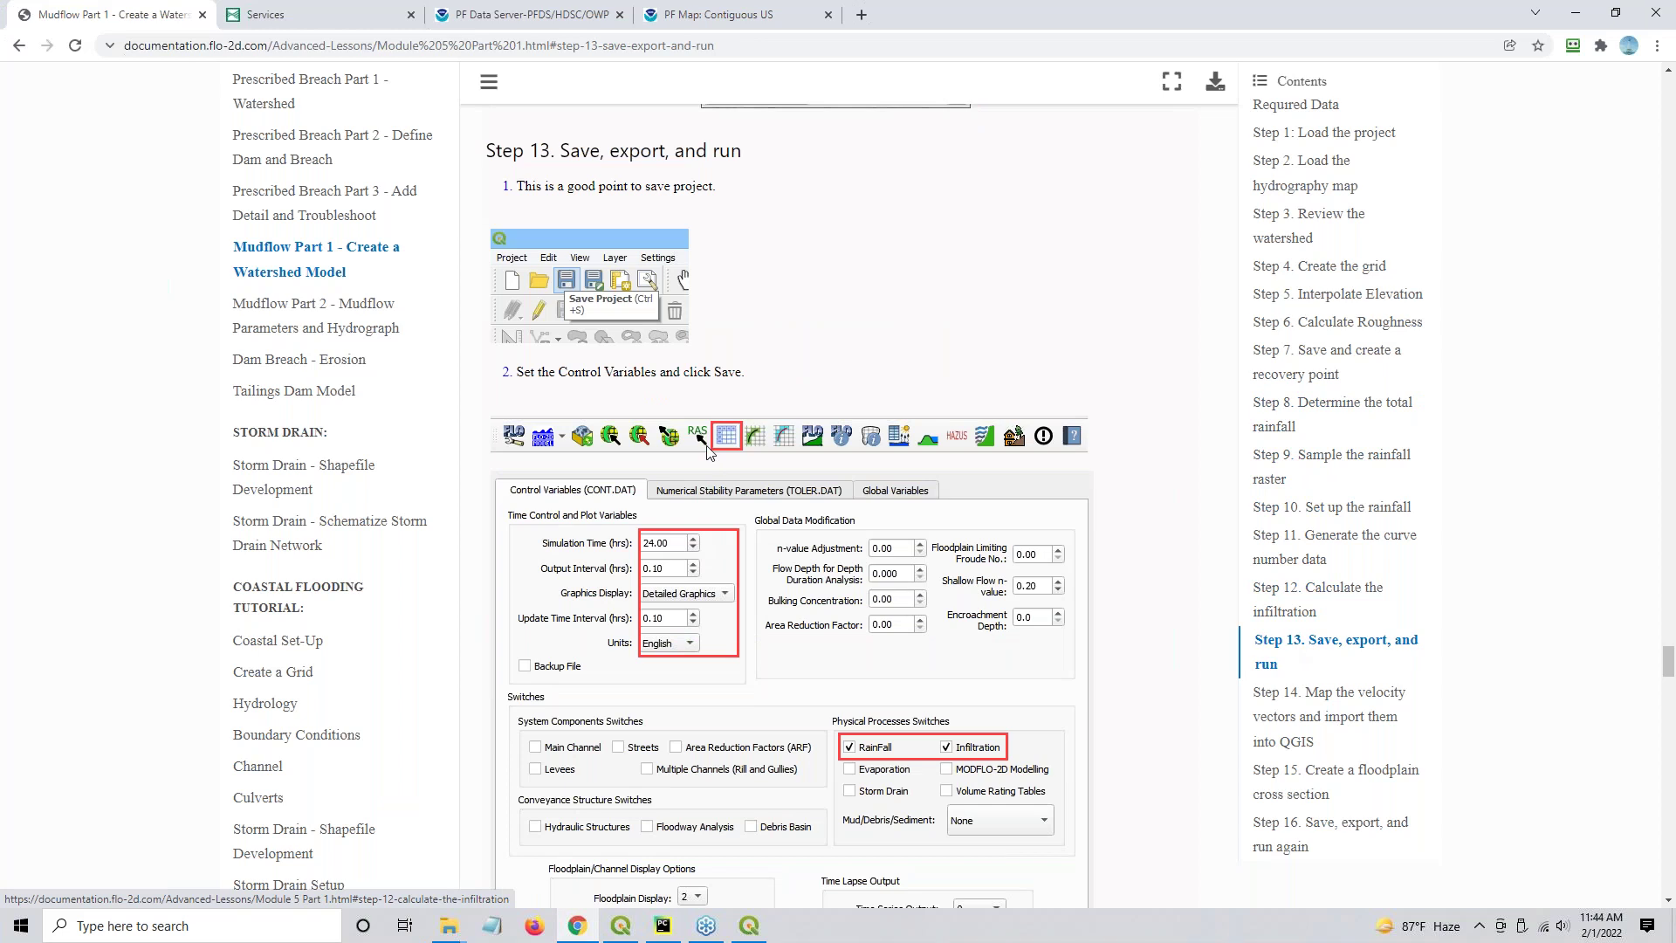
# In QGIS, set the FLO-2D control variables to 24 hrs simulation time, 0.1 hrs output and update intervals, and Detailed Graphics display
pyautogui.hotkey('alt', 'Tab')
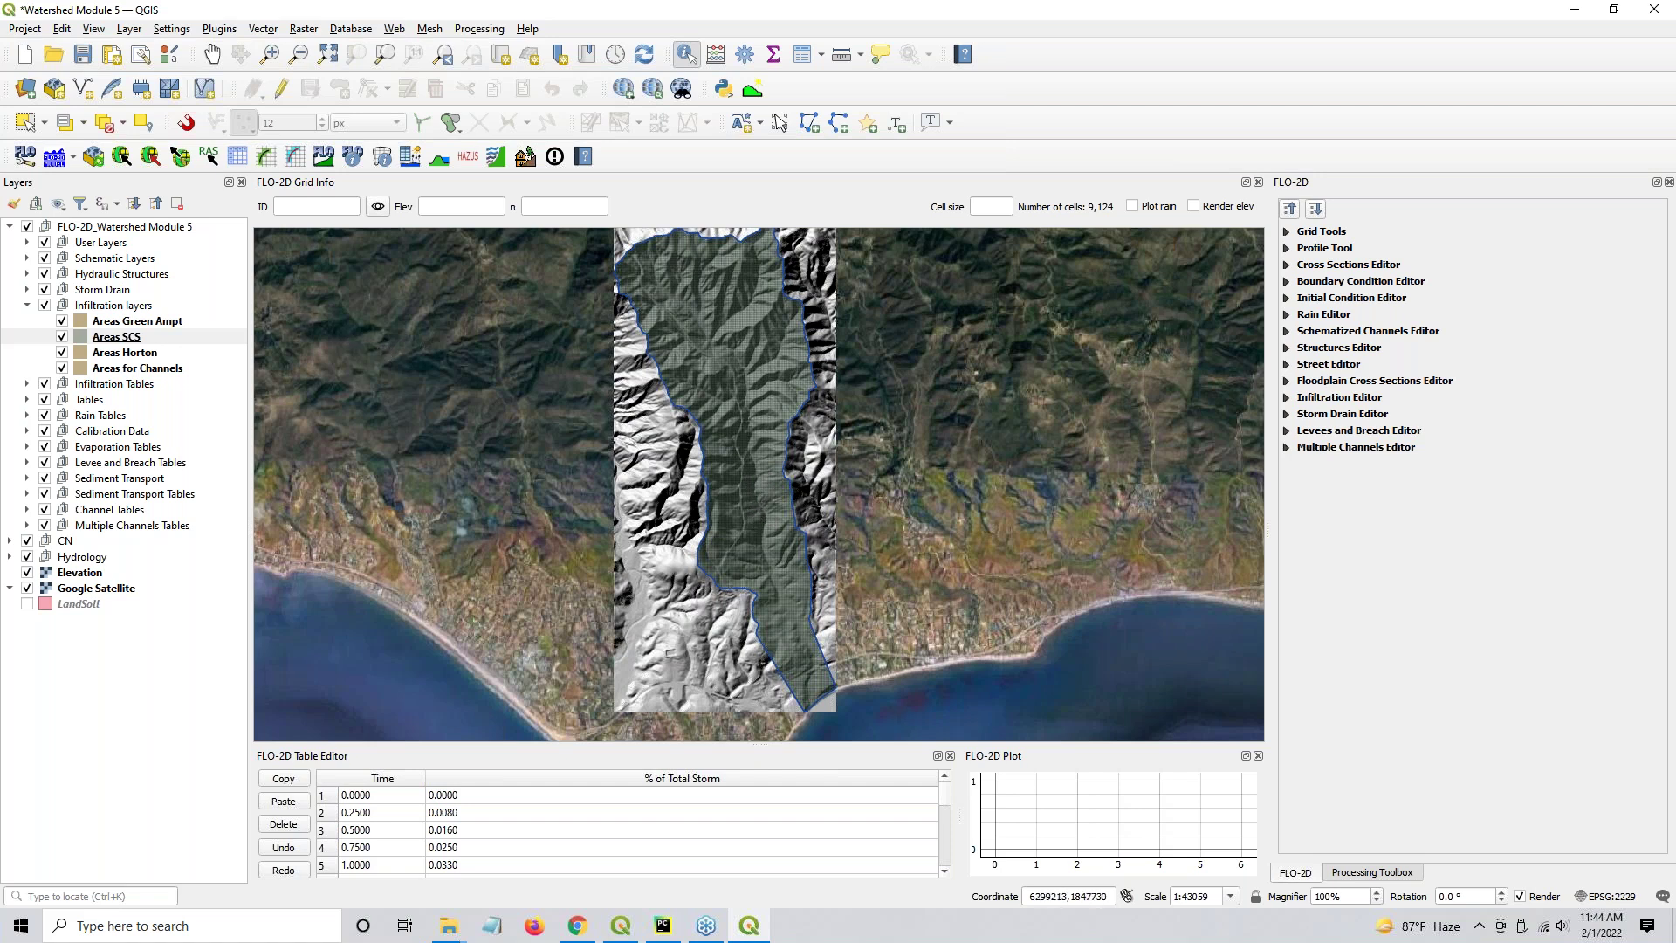
pyautogui.click(237, 156)
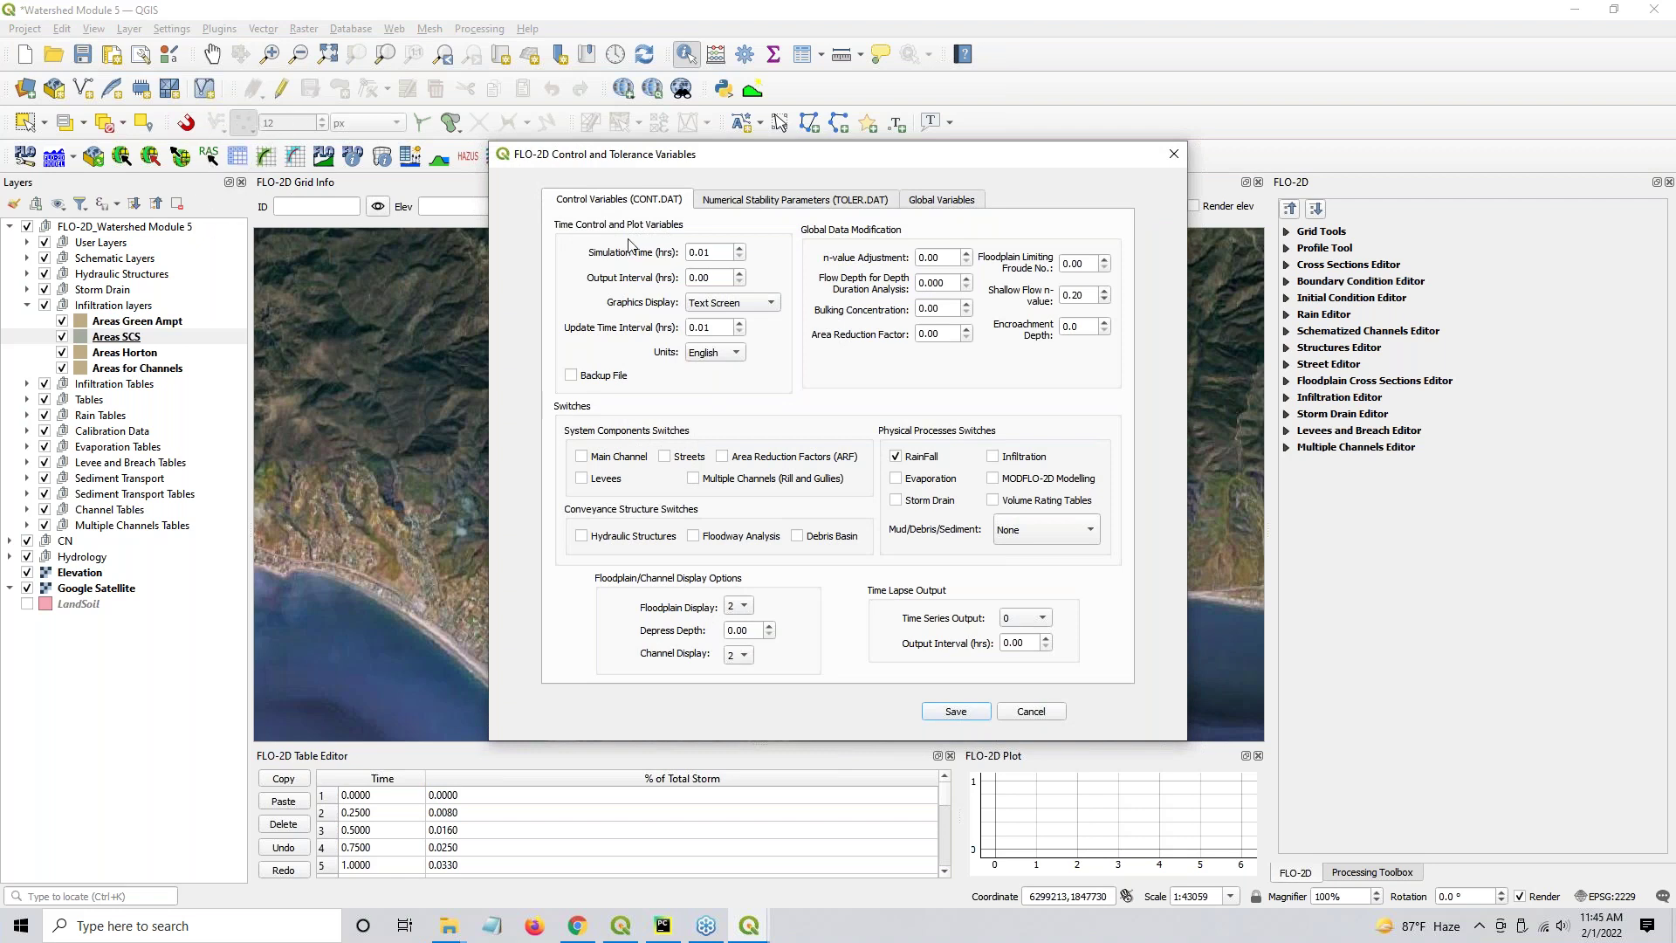
pyautogui.click(714, 253)
pyautogui.doubleClick(714, 253)
pyautogui.write('24')
pyautogui.press('Tab')
pyautogui.write('0.1')
pyautogui.click(705, 305)
pyautogui.click(707, 340)
pyautogui.moveTo(731, 327); pyautogui.dragTo(654, 316)
pyautogui.write('0.1')
pyautogui.click(1553, 363)
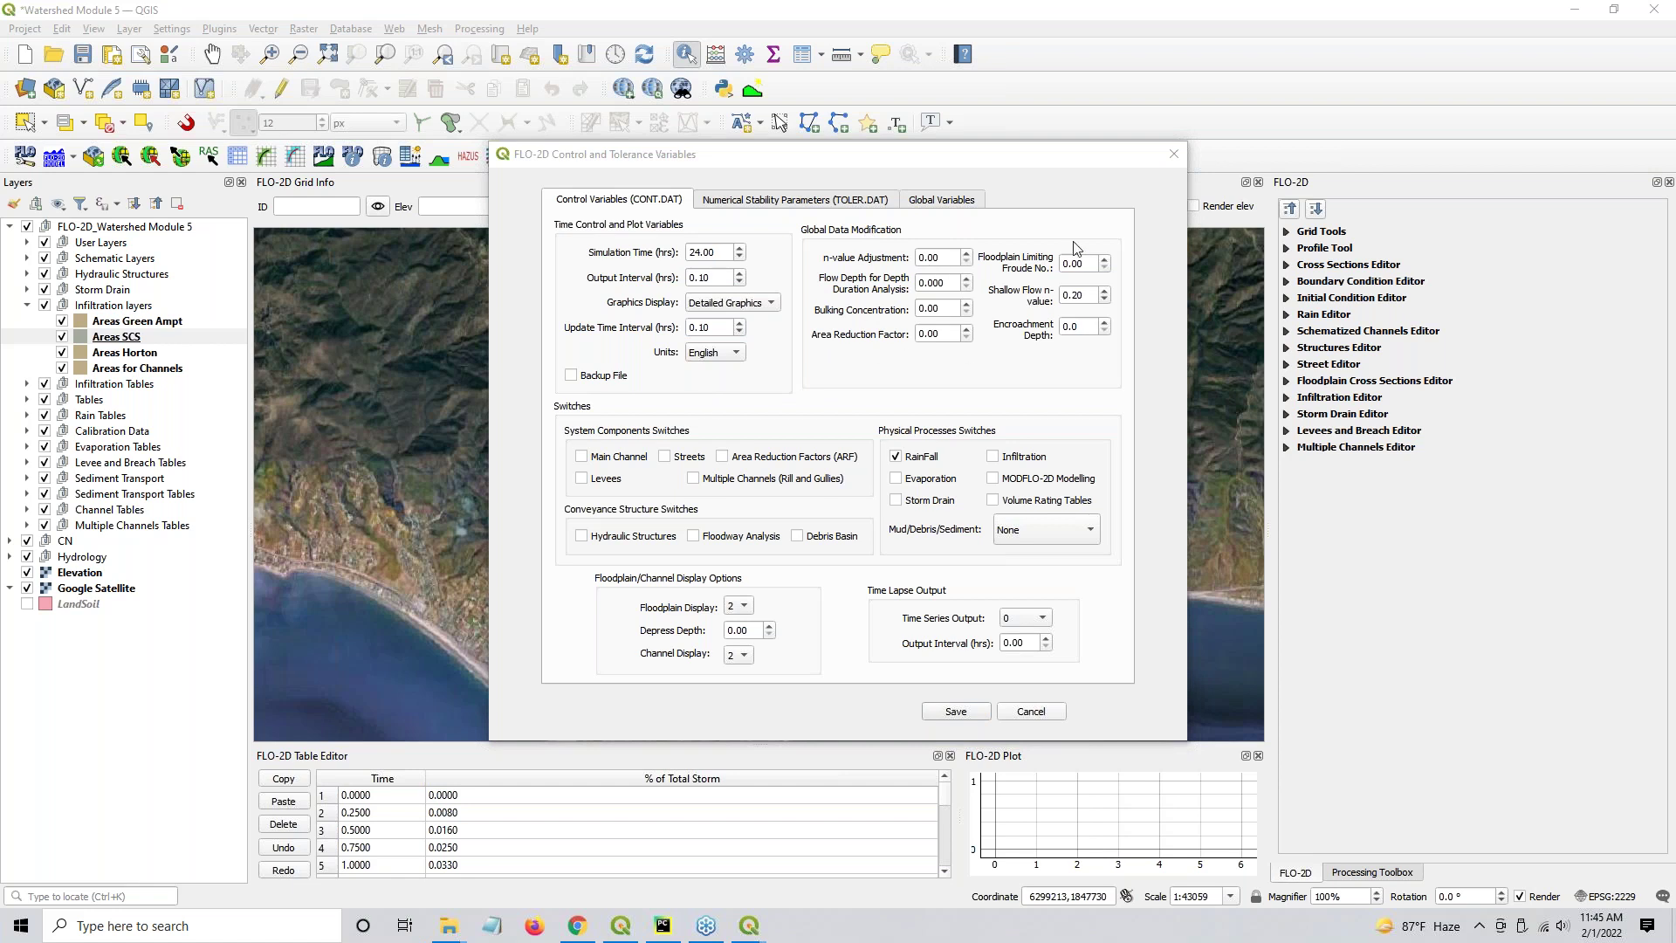
# Enable the Infiltration process switch, set the Depress Depth to 3, and save the control variables
pyautogui.click(1025, 461)
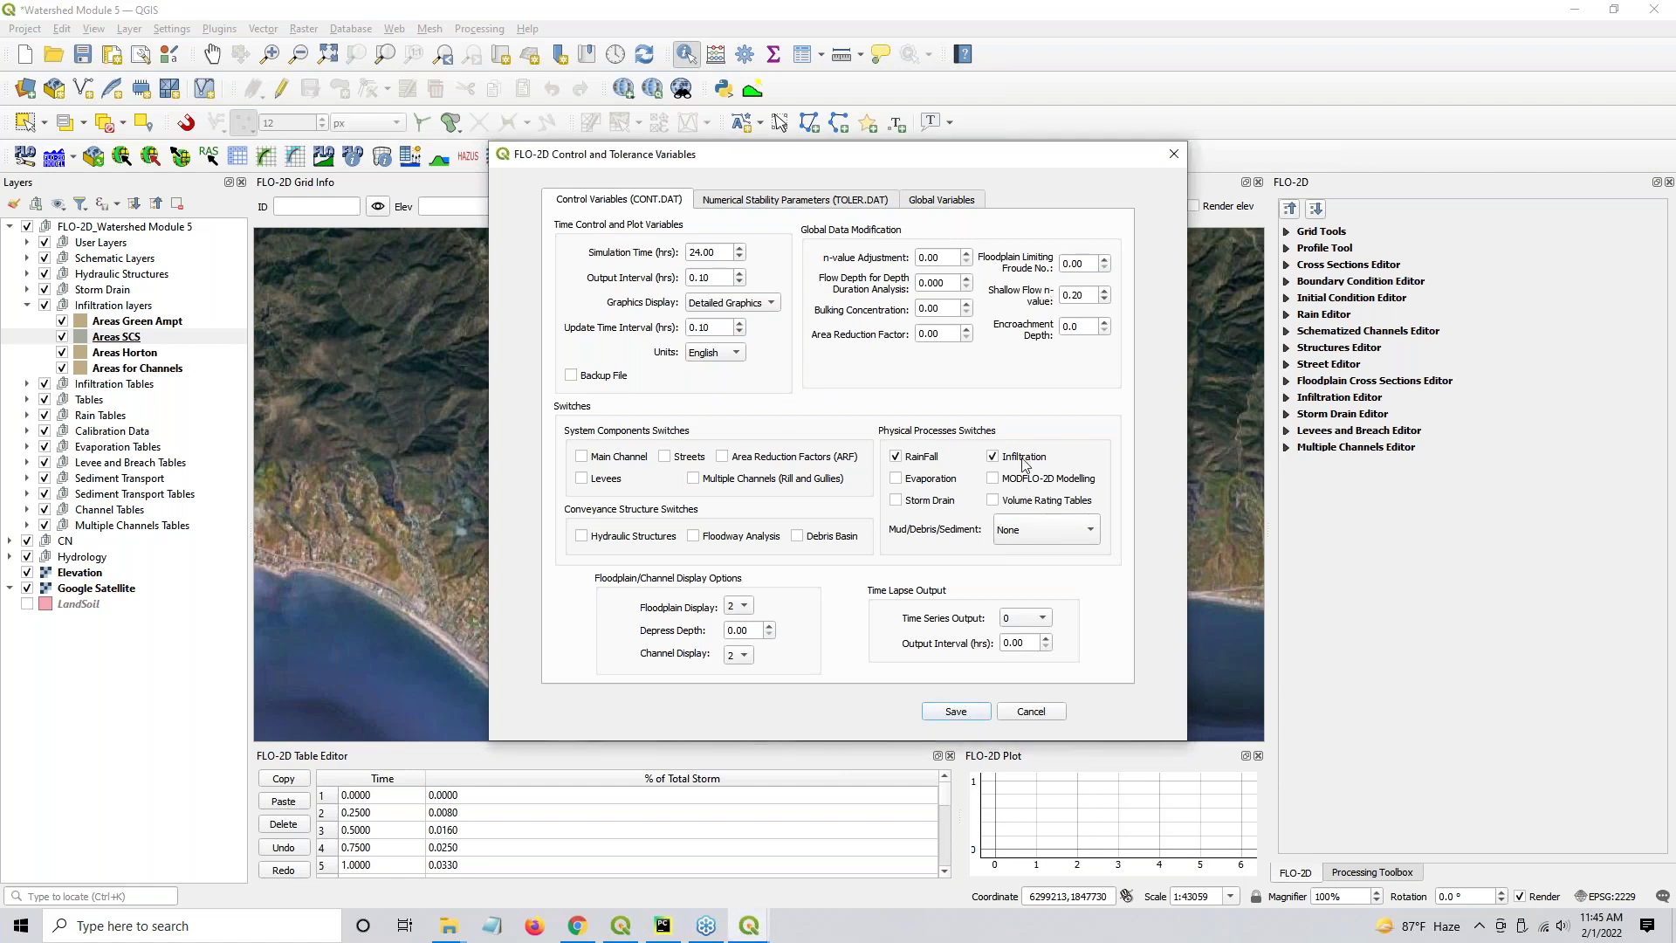
pyautogui.doubleClick(748, 629)
pyautogui.write('3')
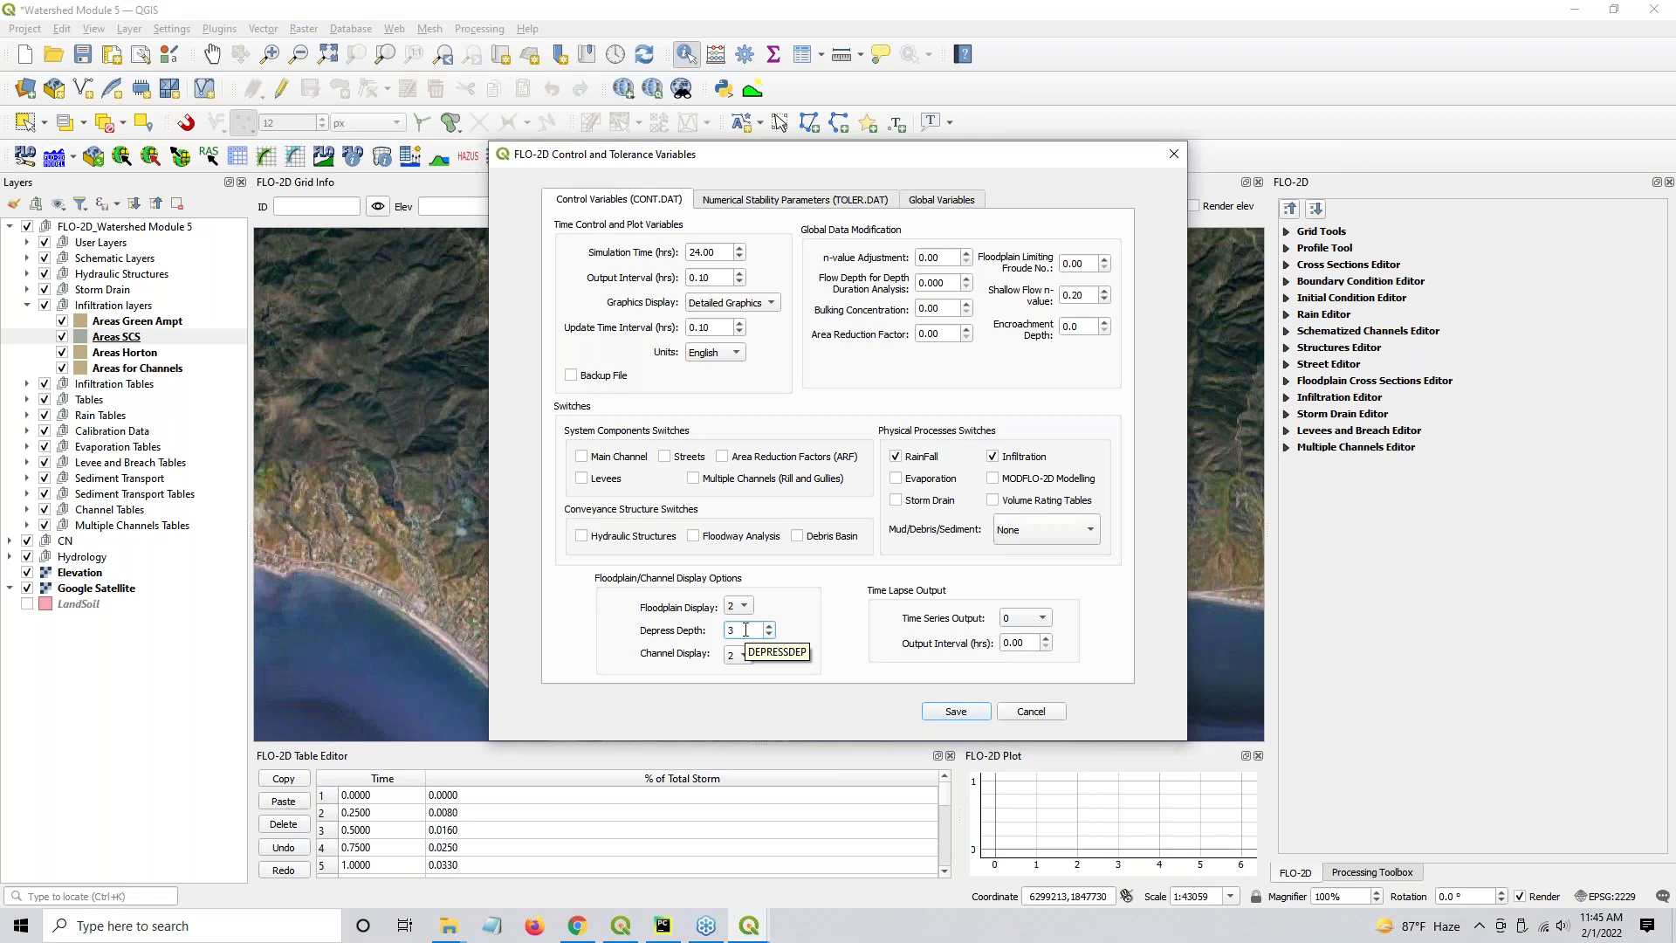
pyautogui.click(945, 714)
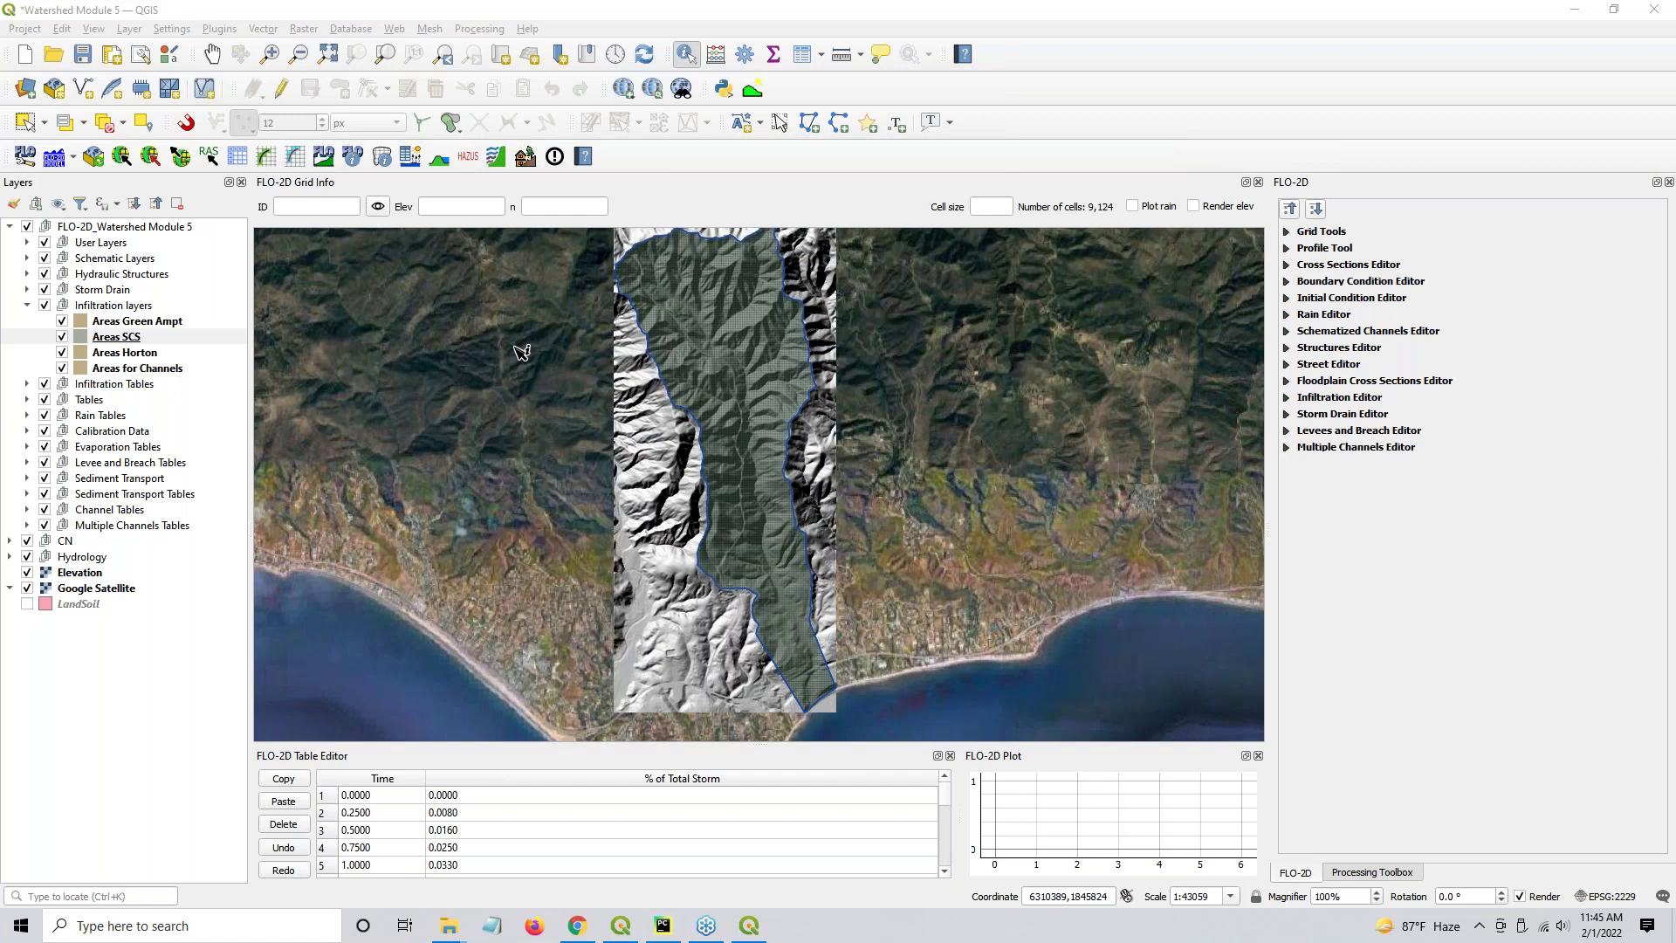
# Export the FLO-2D model with Rain, Infiltration, and Manning's n and Topo to the Watershed Export folder
pyautogui.click(209, 162)
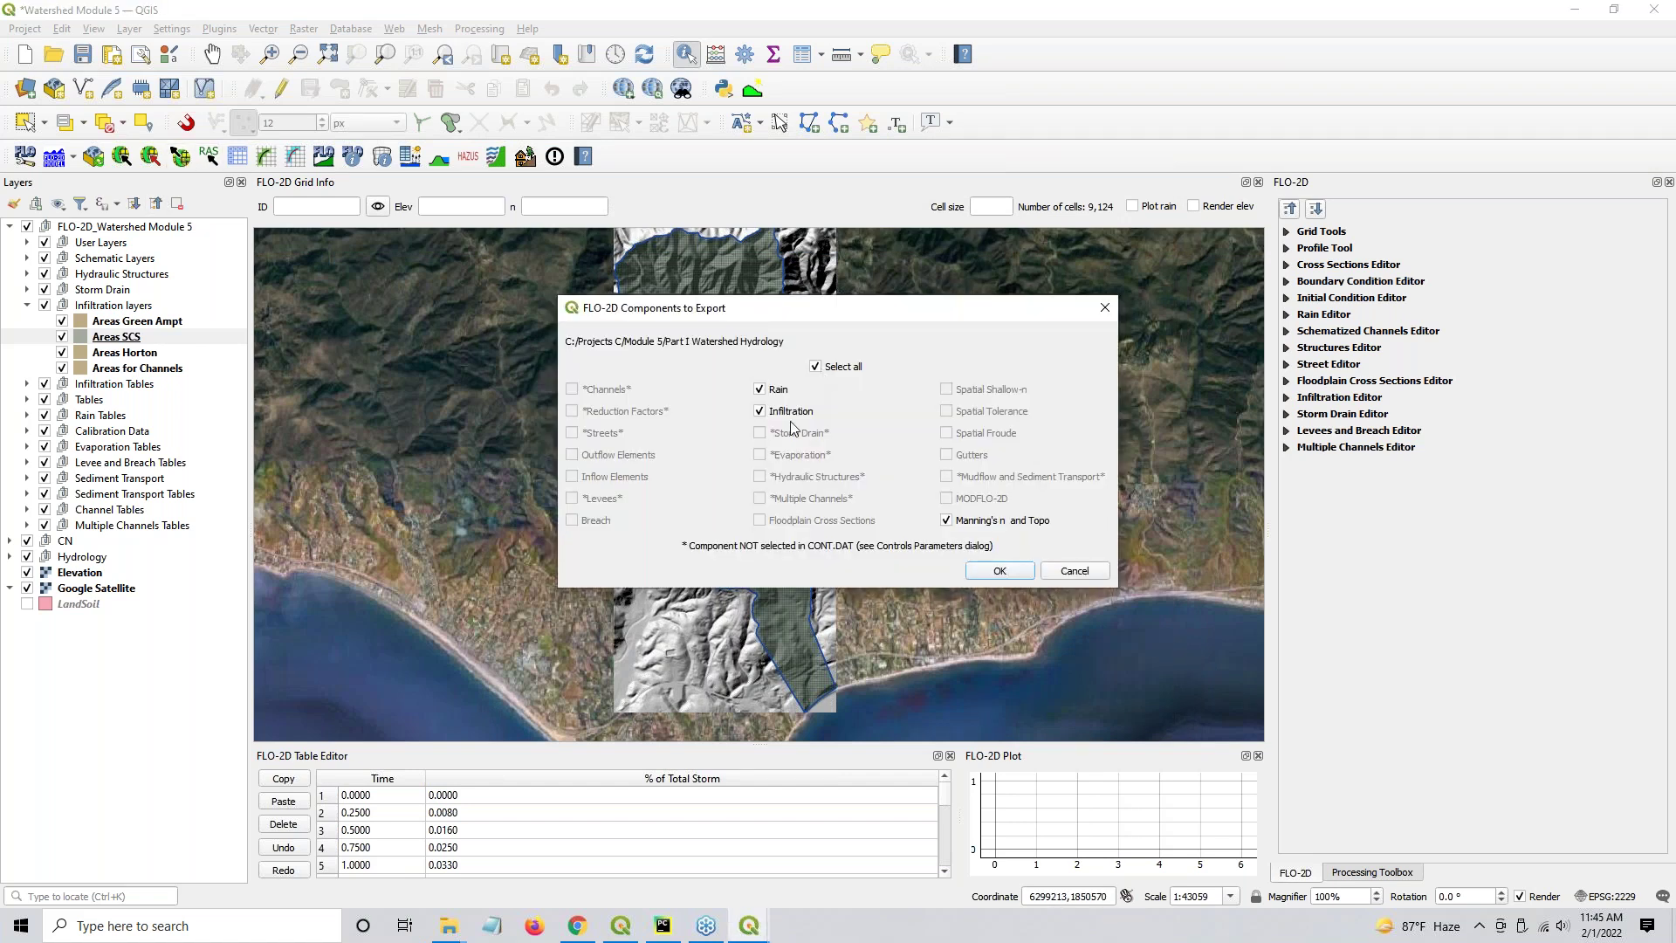
pyautogui.click(1001, 570)
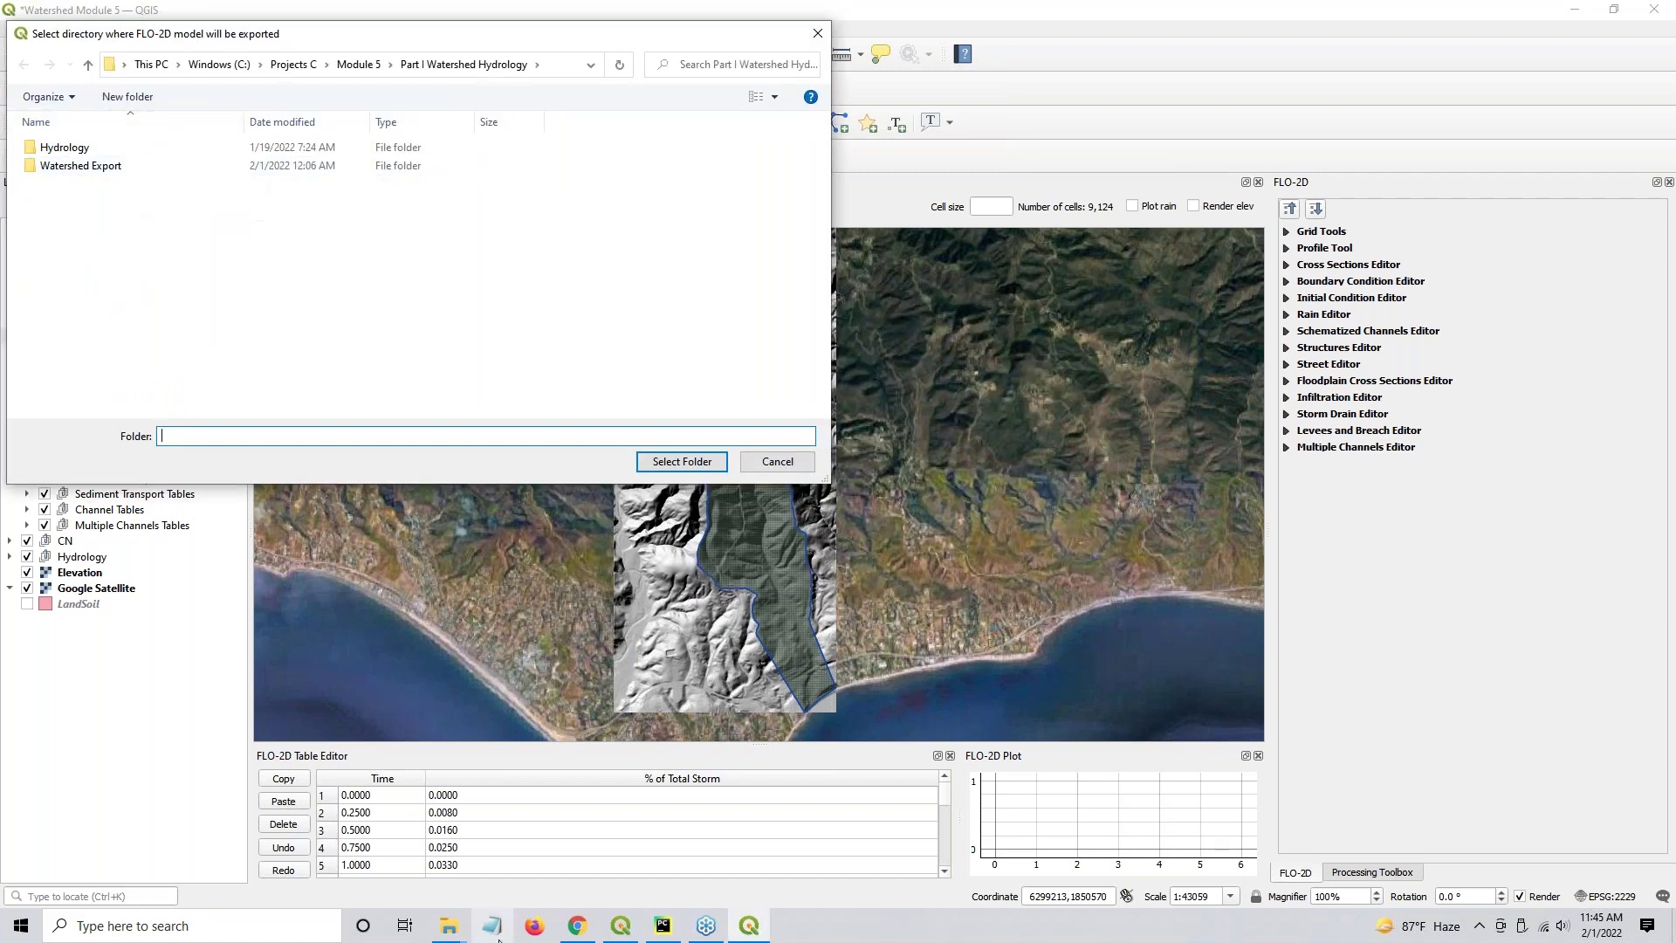
pyautogui.click(448, 925)
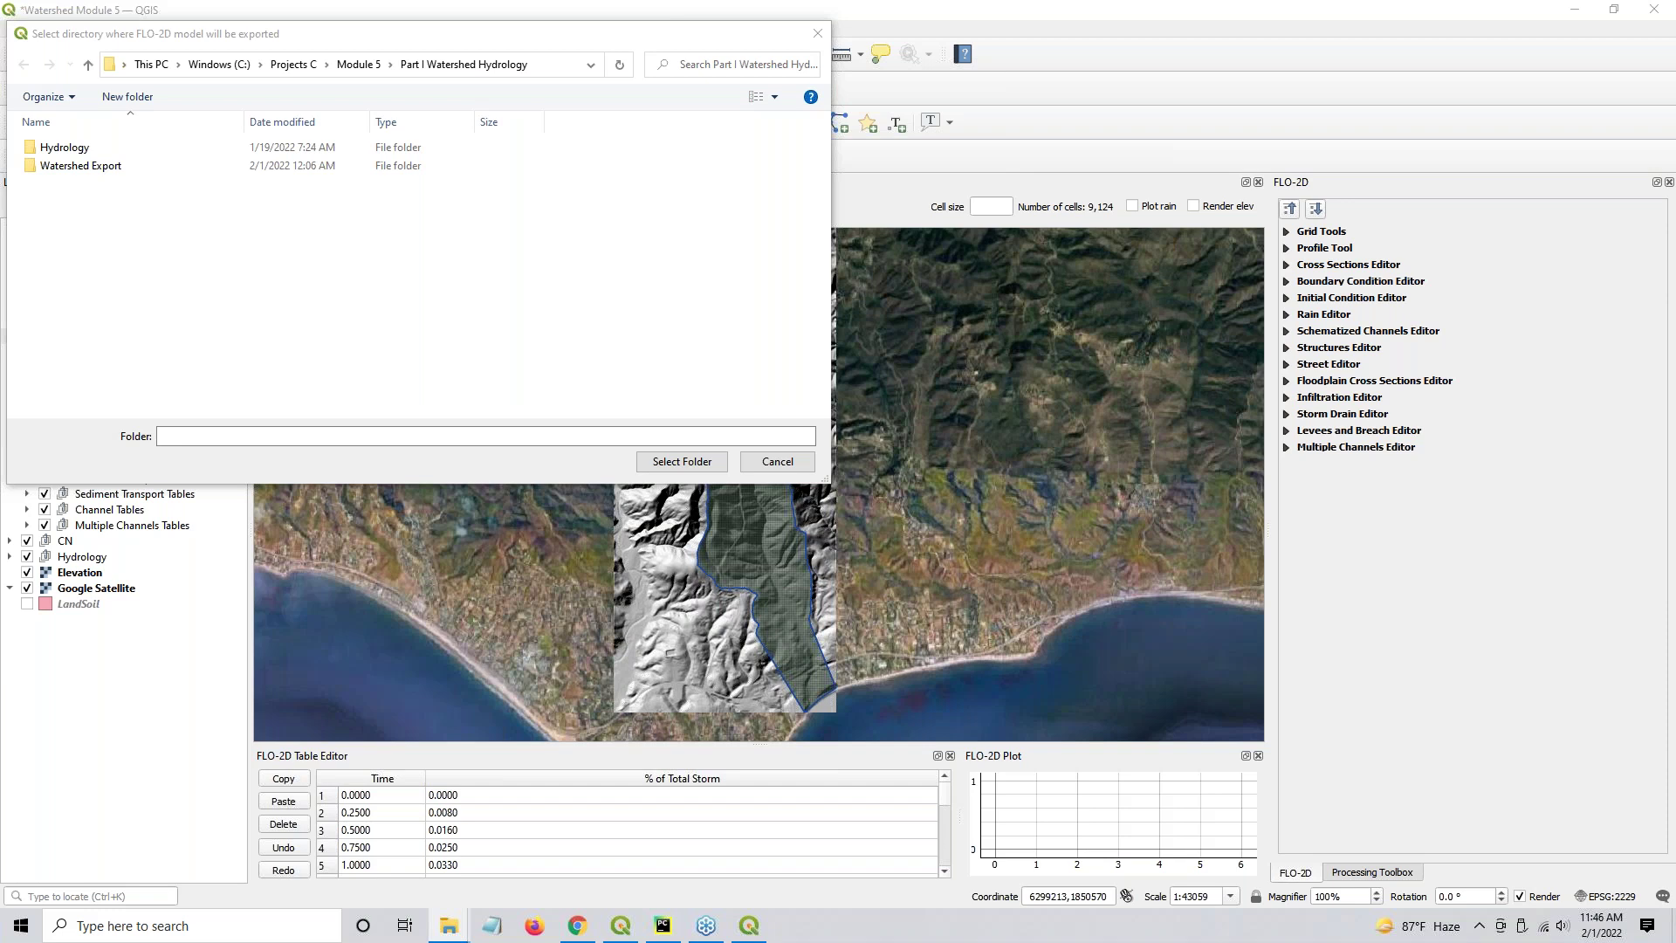
pyautogui.click(69, 166)
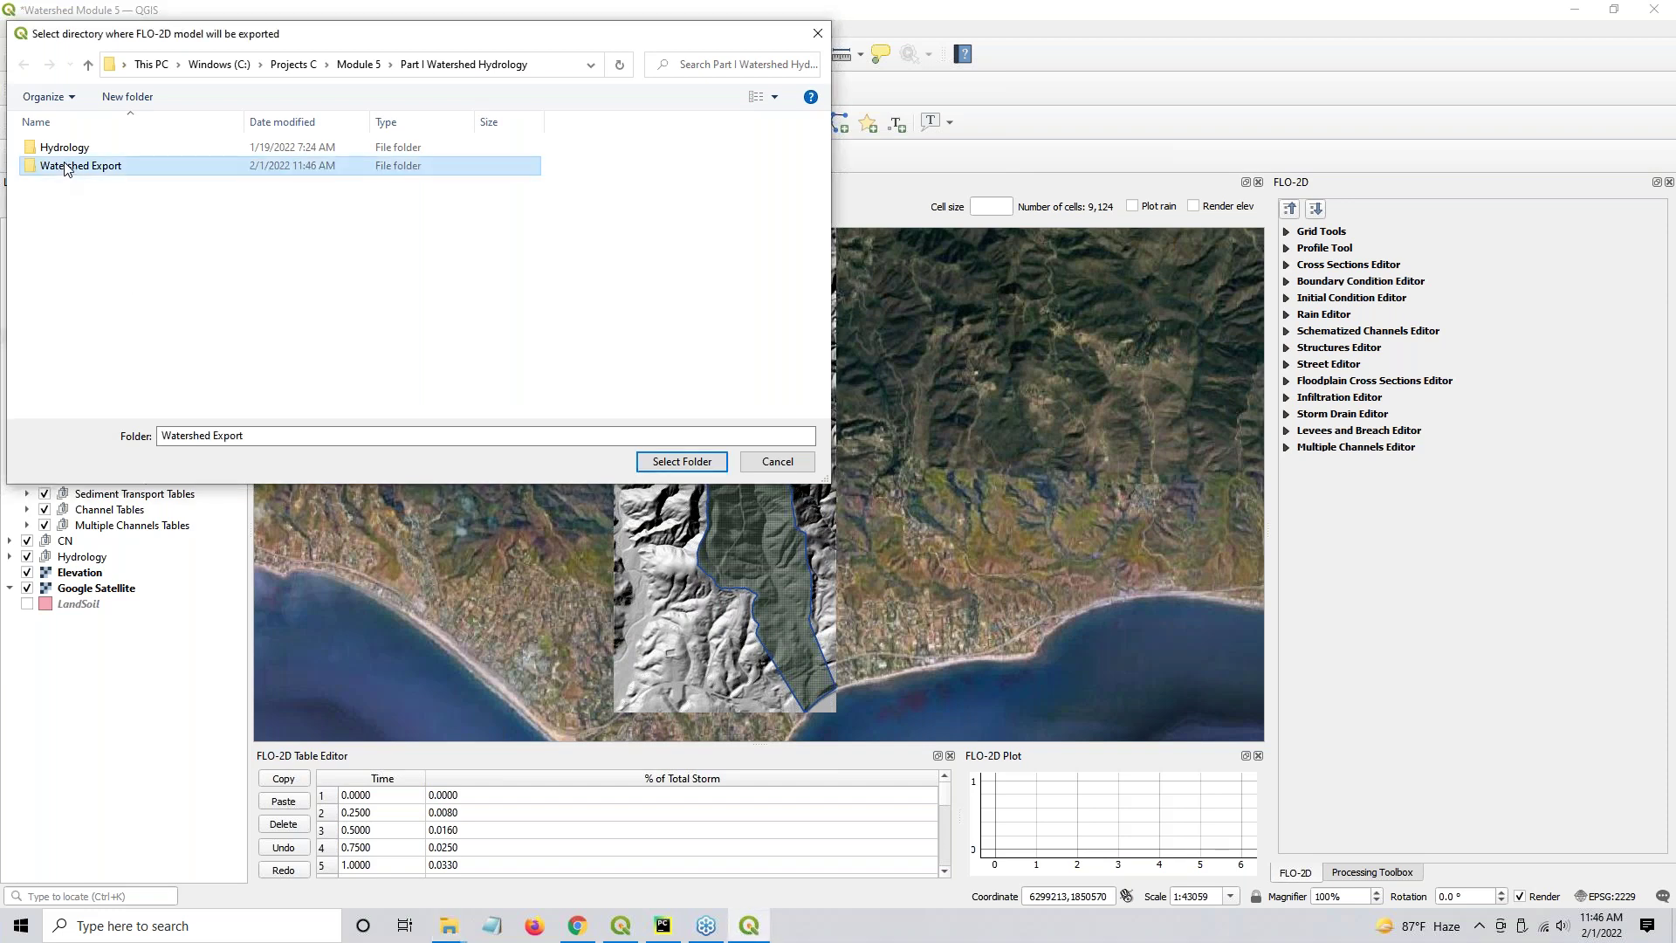
pyautogui.click(680, 458)
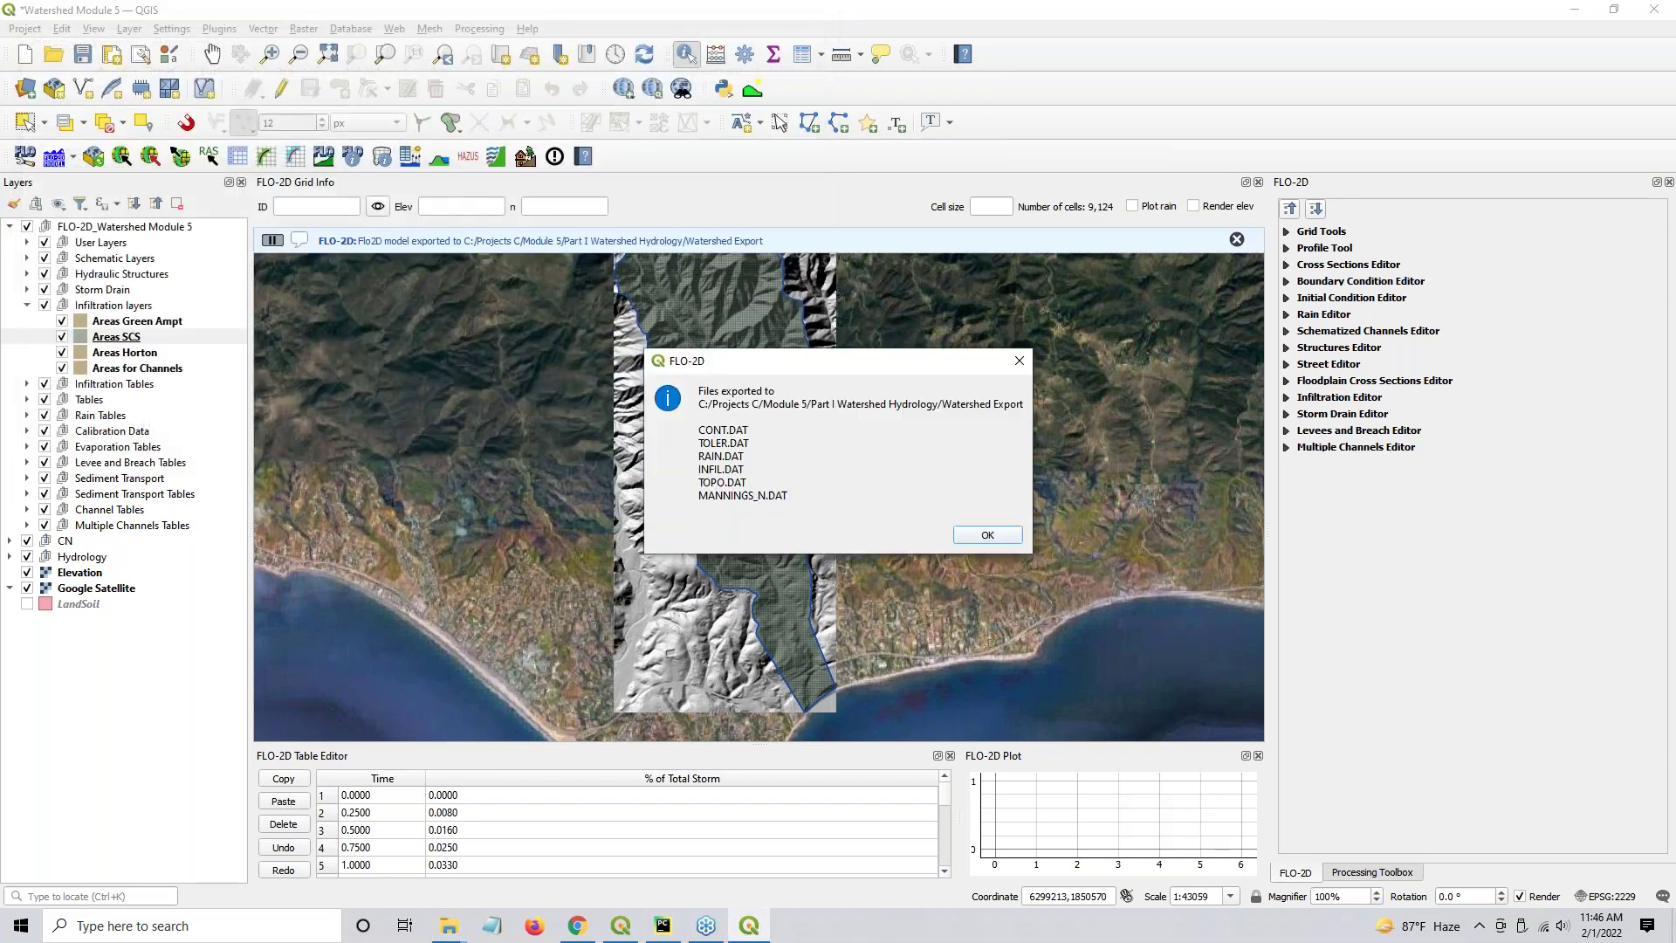
pyautogui.click(987, 534)
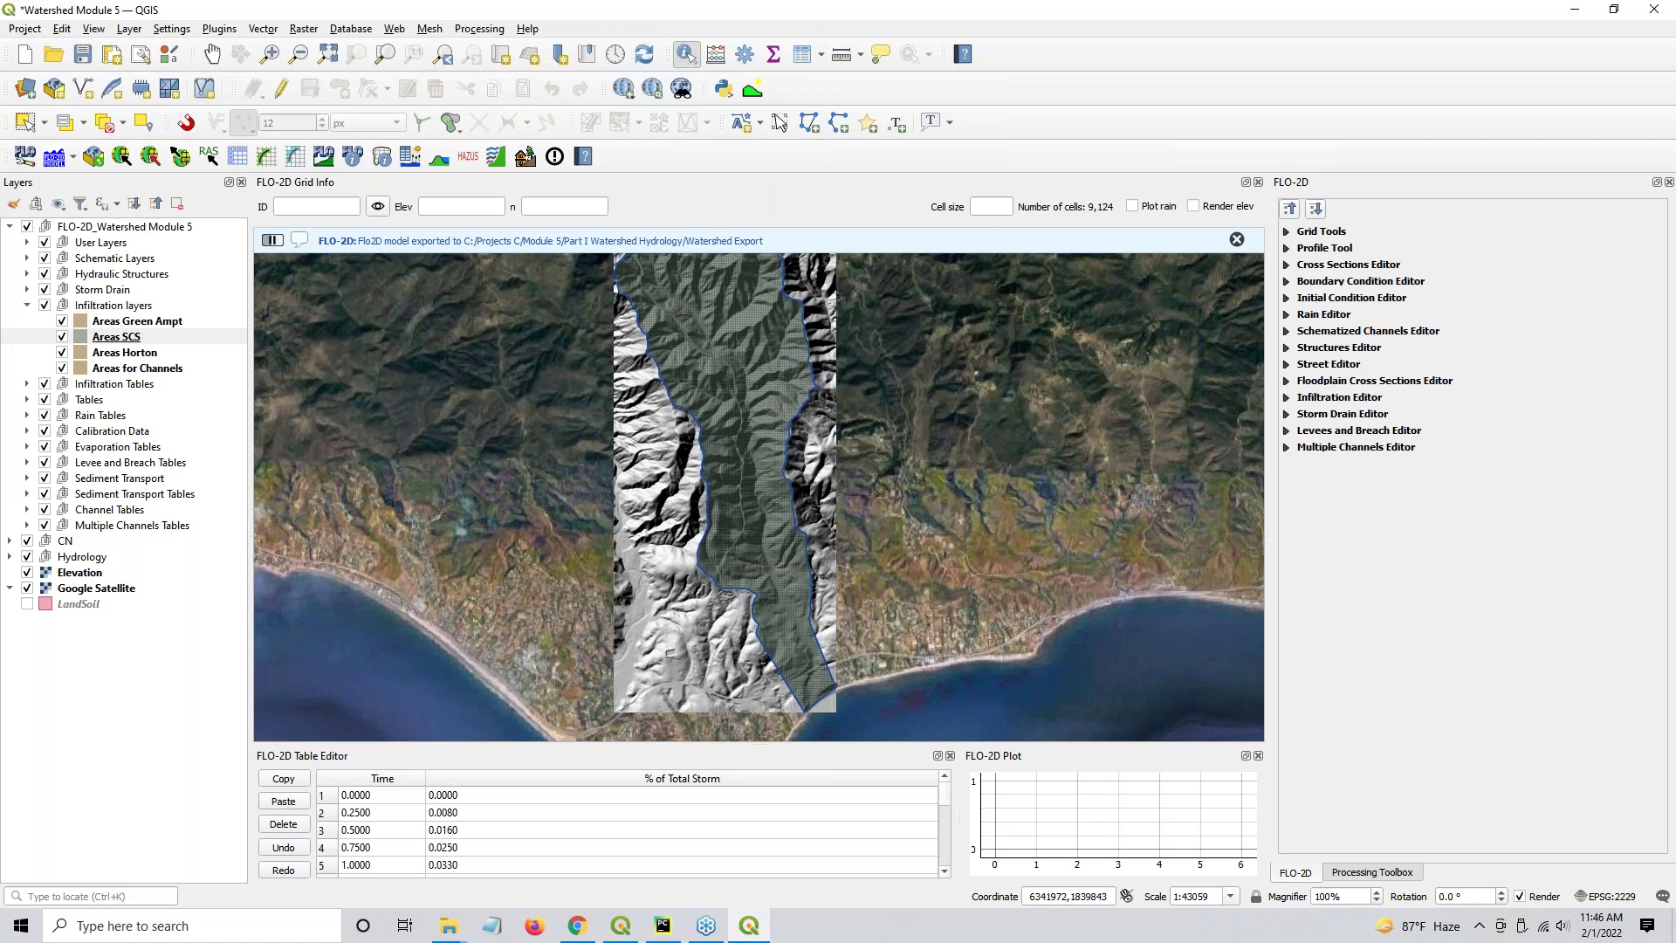
# Switch to the Watershed Export folder in File Explorer and check the exported DAT files, inspecting the contents of CONT.DAT
pyautogui.hotkey('alt', 'Tab')
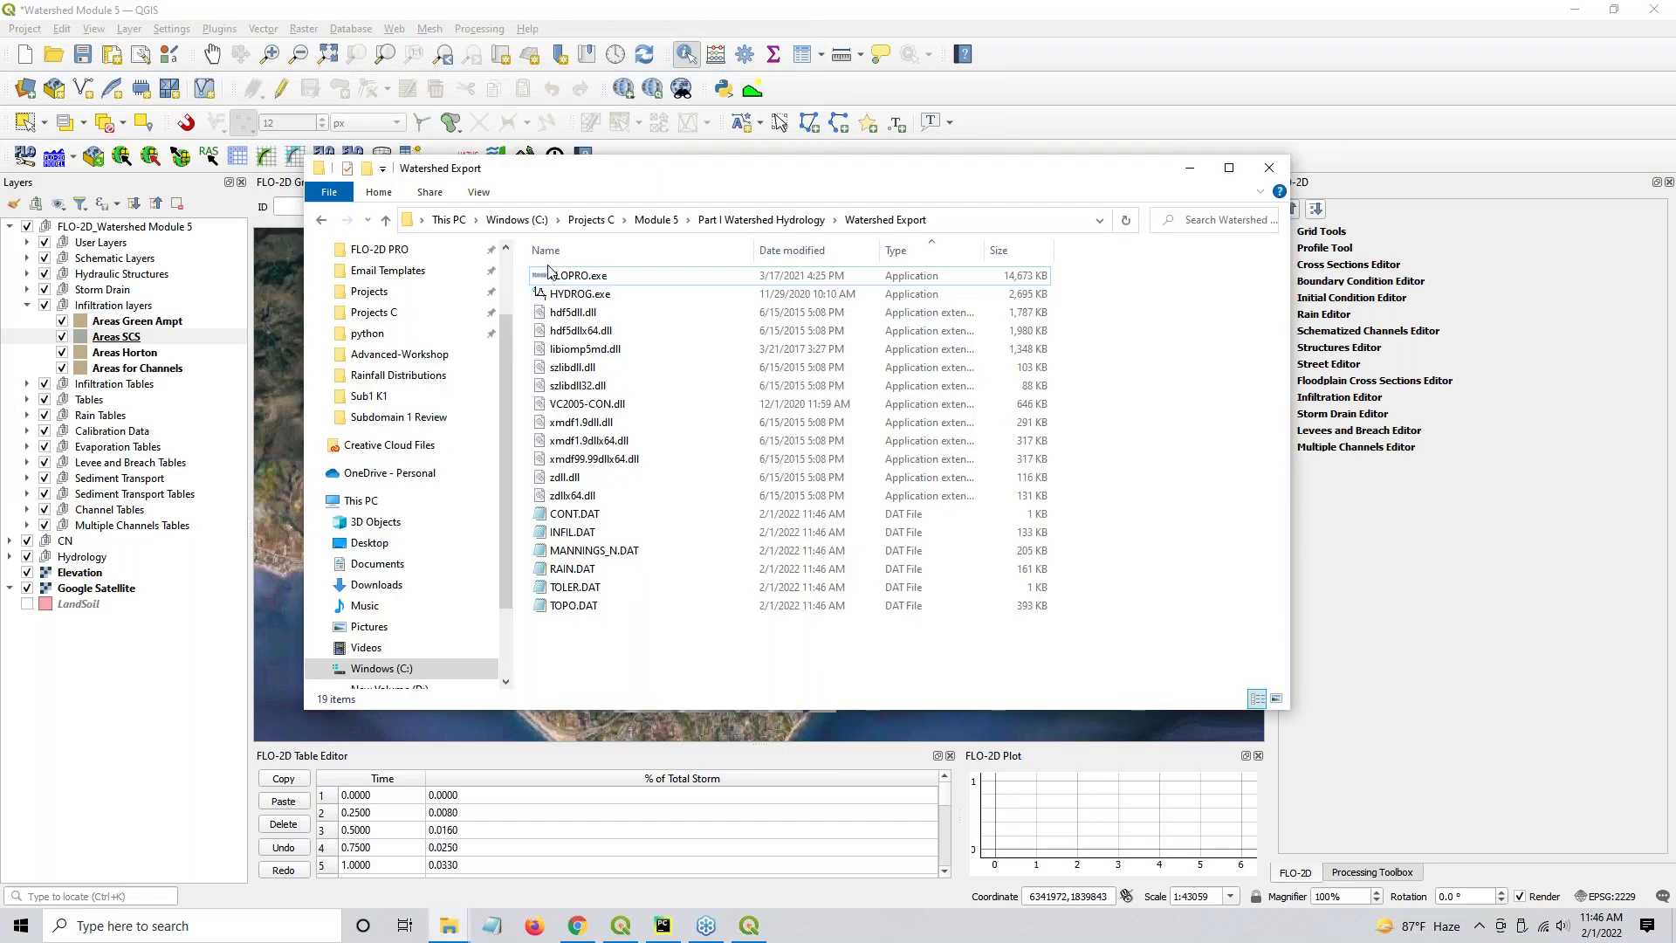
pyautogui.click(567, 516)
pyautogui.keyDown('shift'); pyautogui.click(568, 605); pyautogui.keyUp('shift')
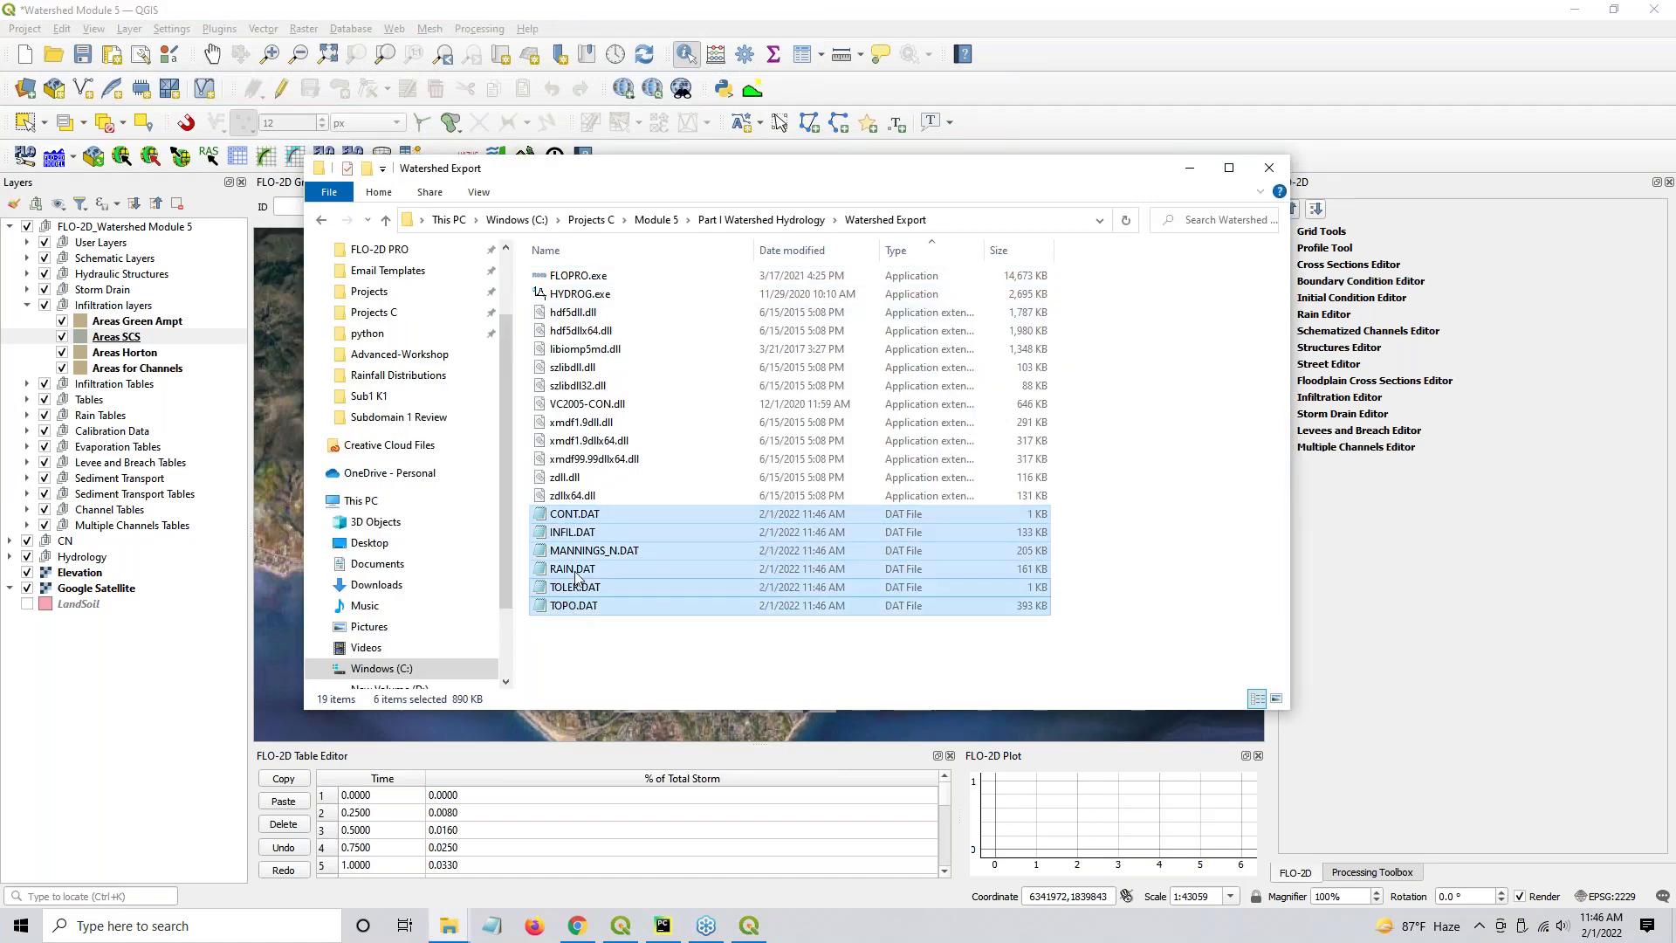
pyautogui.click(573, 515)
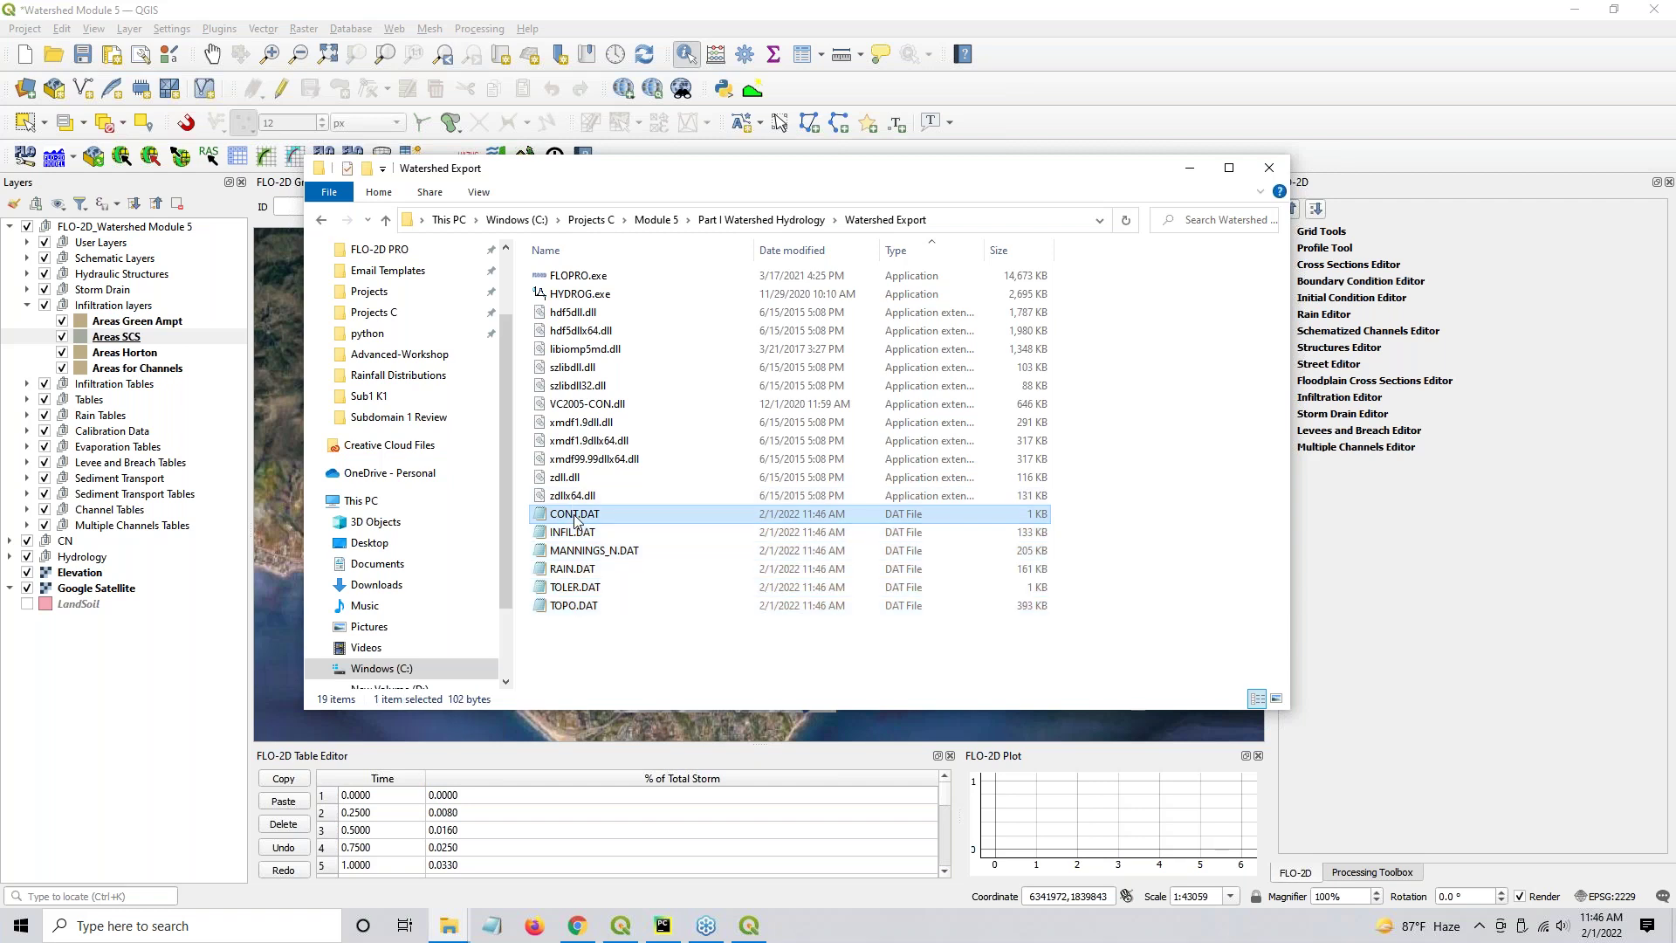
pyautogui.doubleClick(576, 515)
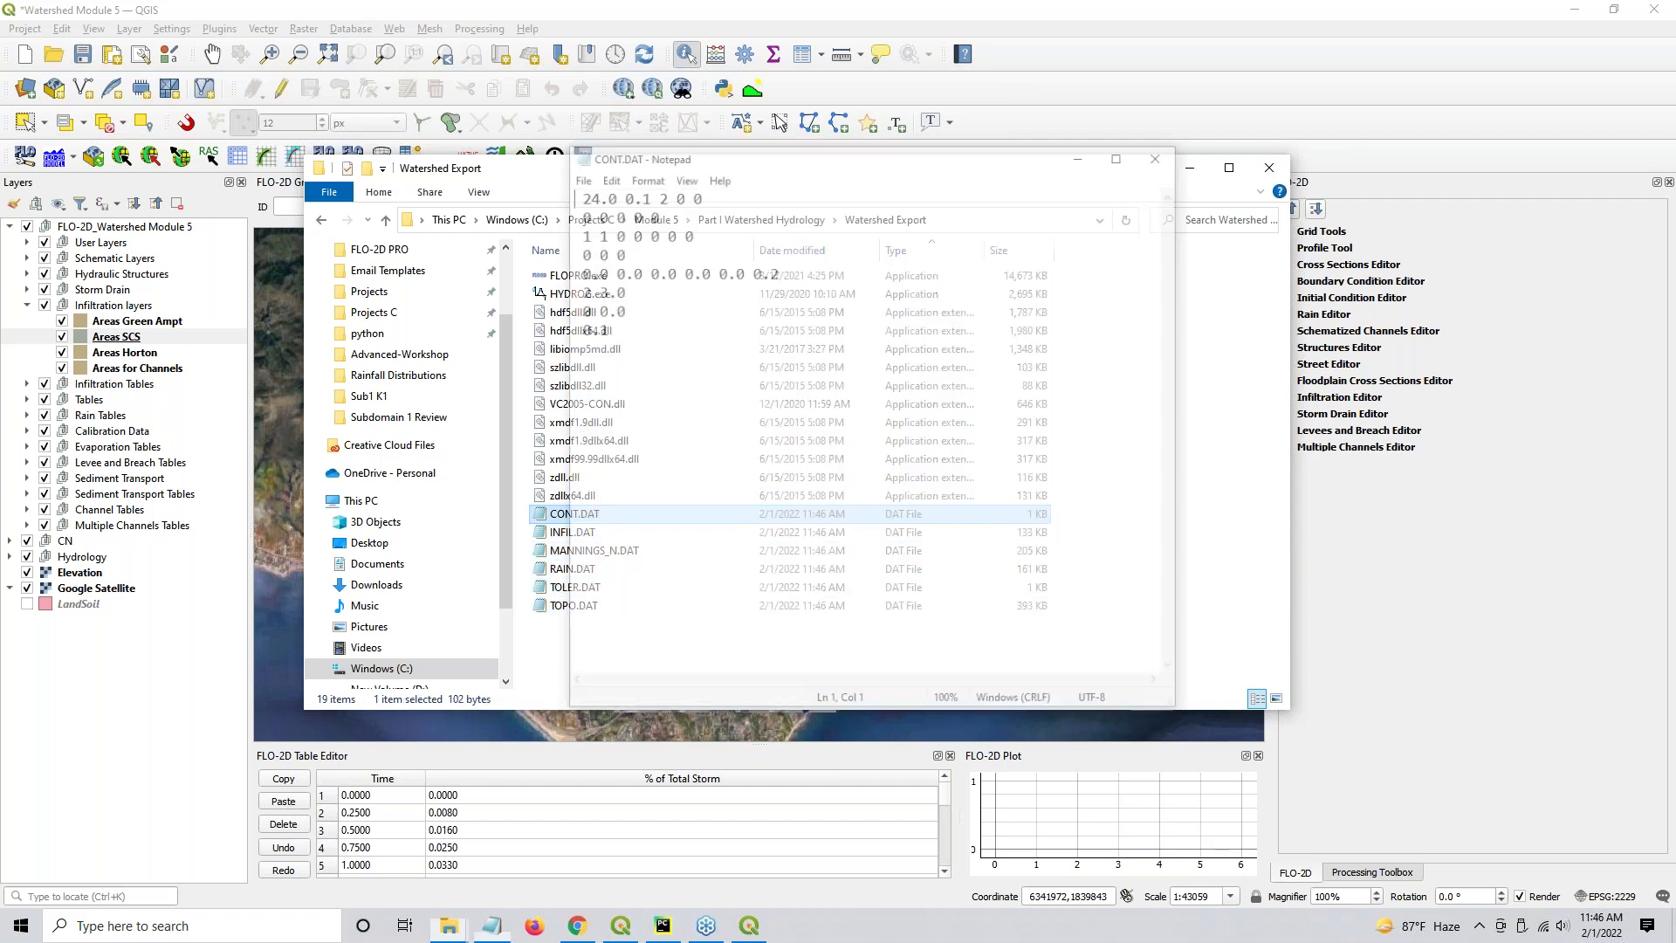
pyautogui.click(1162, 153)
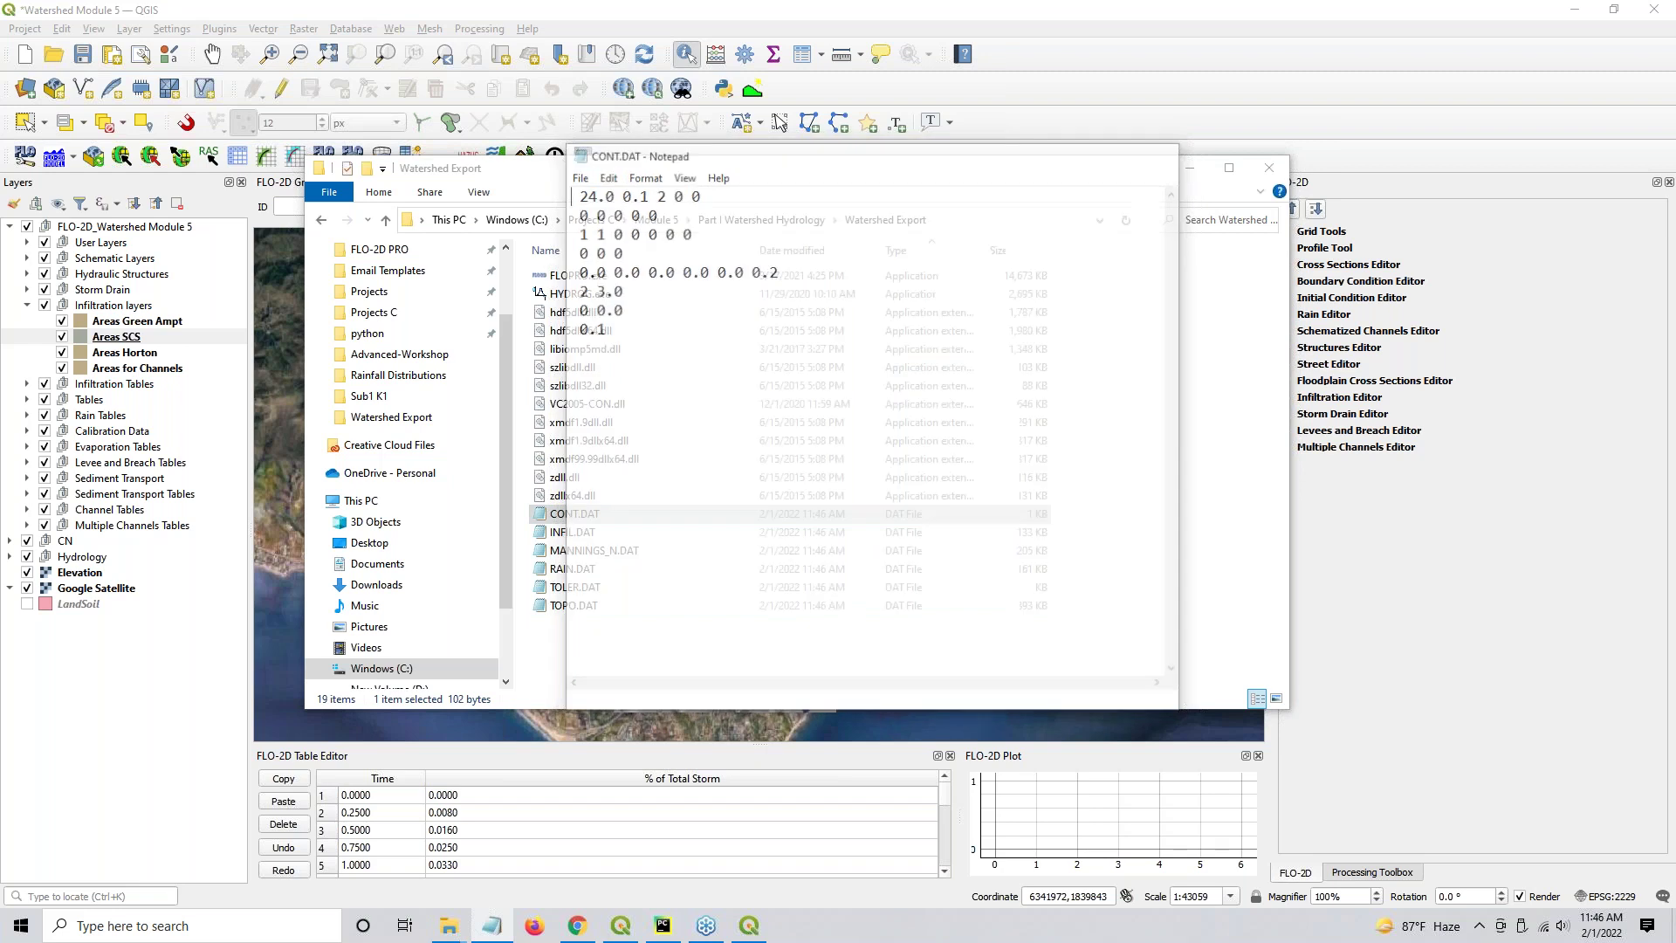
# Open INFIL.DAT and MANNINGS_N.DAT in turn to check the exported curve numbers and roughness values, closing each file
pyautogui.doubleClick(558, 532)
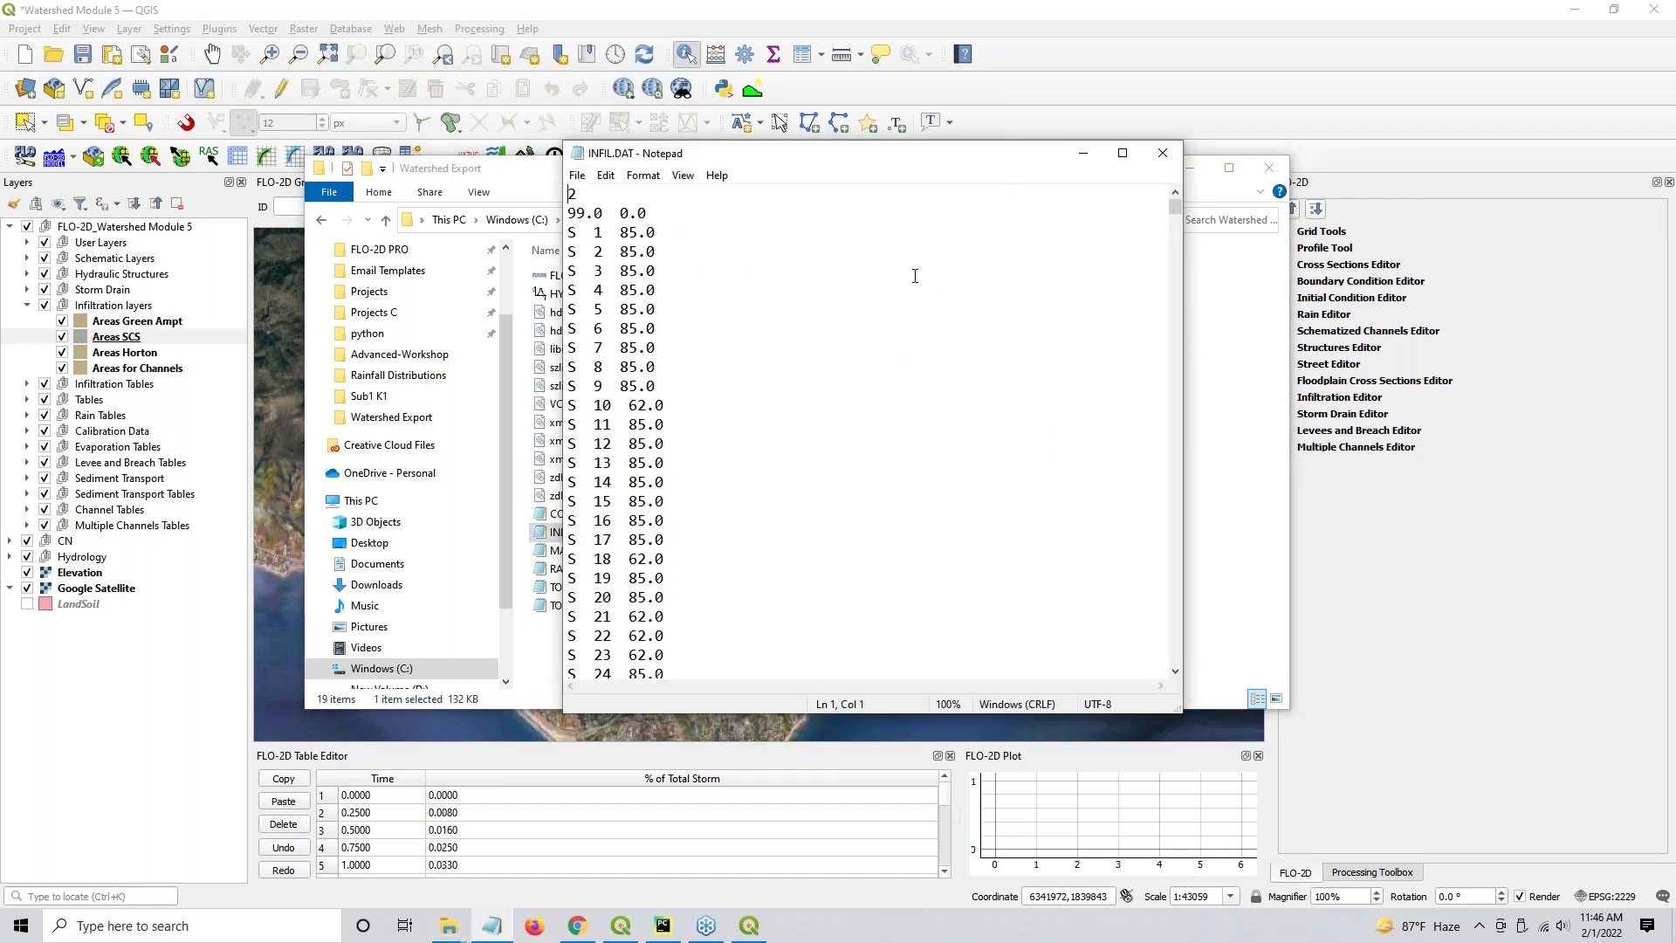
pyautogui.click(1161, 152)
pyautogui.doubleClick(572, 551)
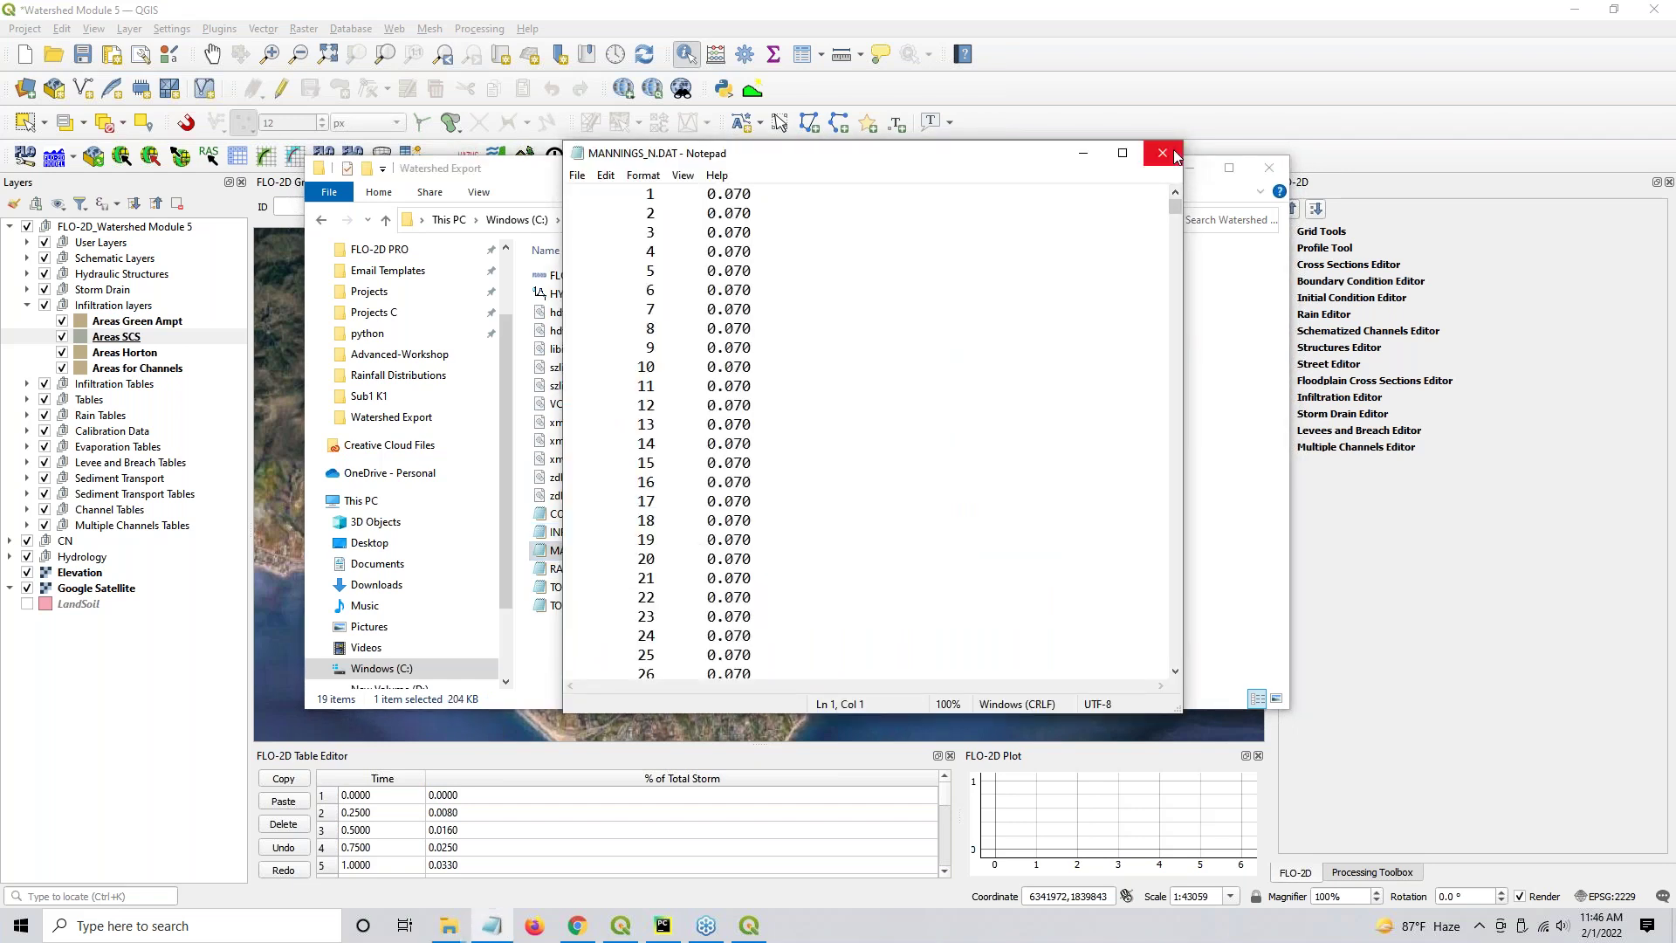
pyautogui.click(1162, 153)
# Open RAIN.DAT and review the rainfall distribution and the per-cell values that follow it
pyautogui.click(571, 569)
pyautogui.doubleClick(572, 569)
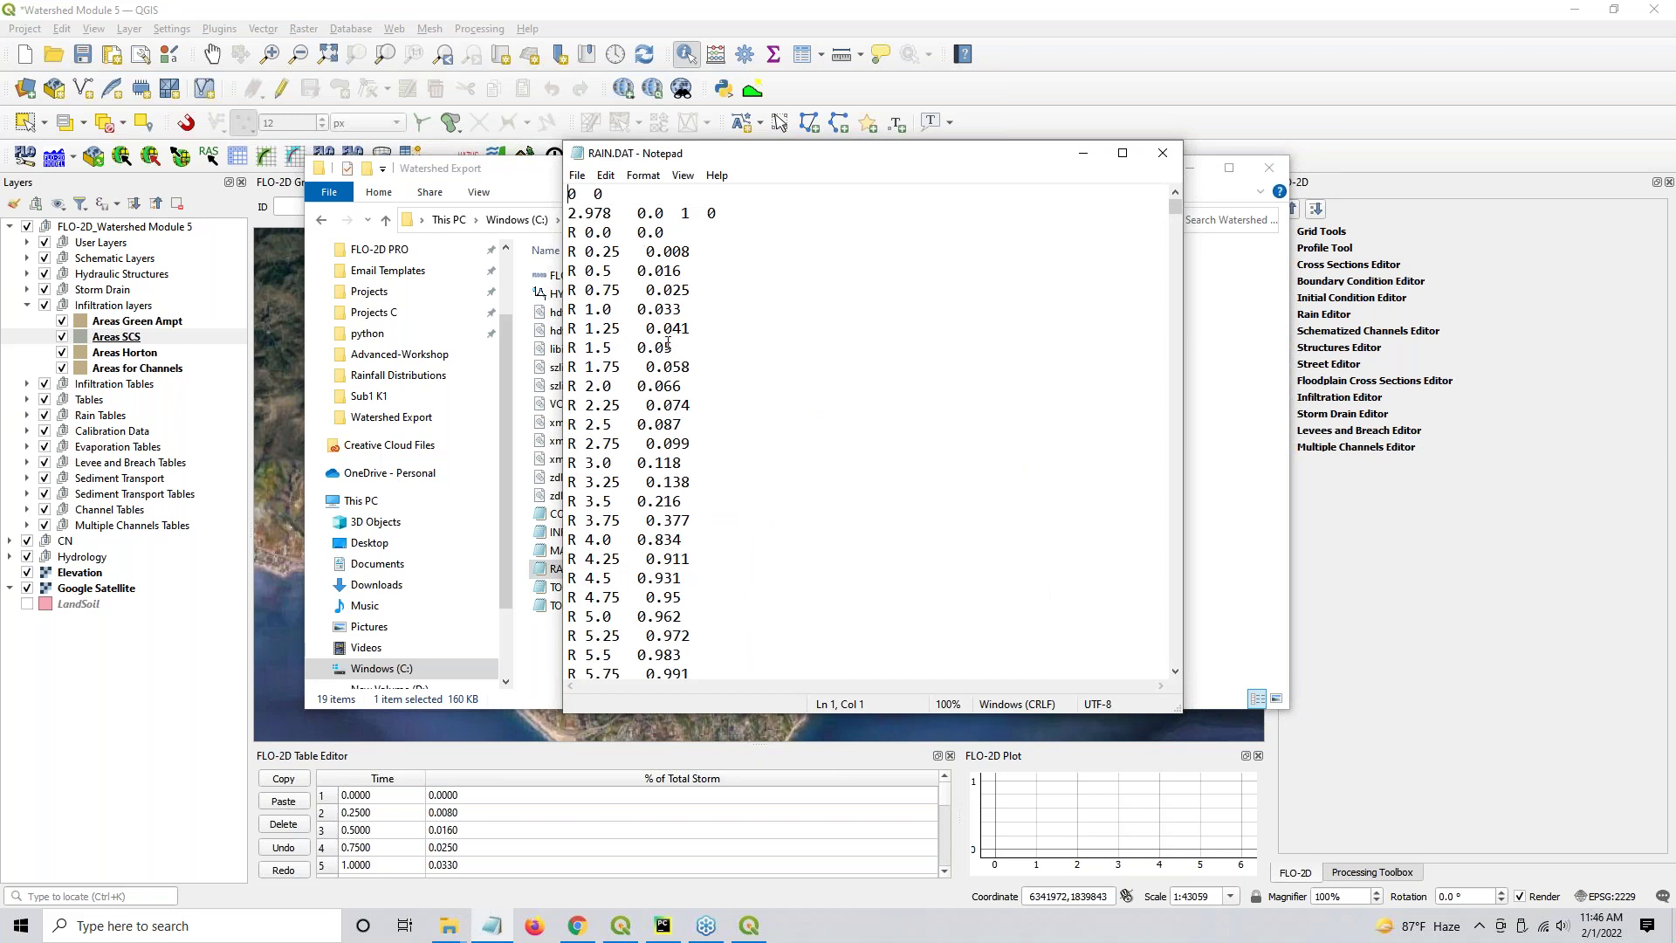
pyautogui.scroll(-4, 604, 600)
pyautogui.scroll(2, 604, 601)
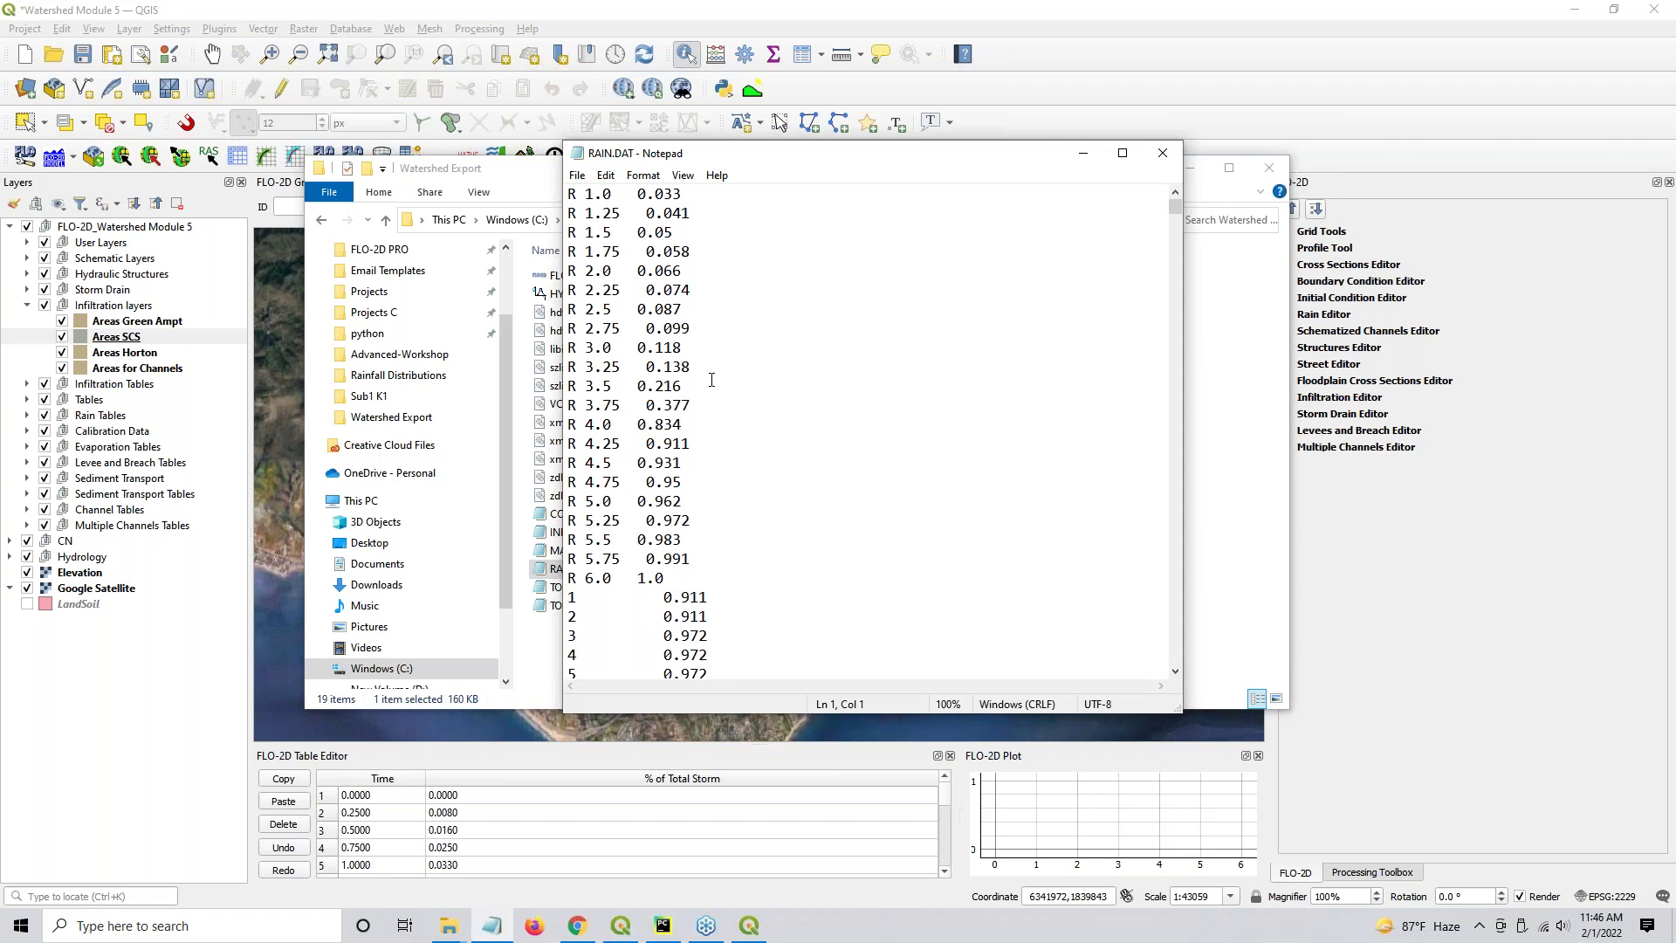
pyautogui.scroll(-3, 768, 487)
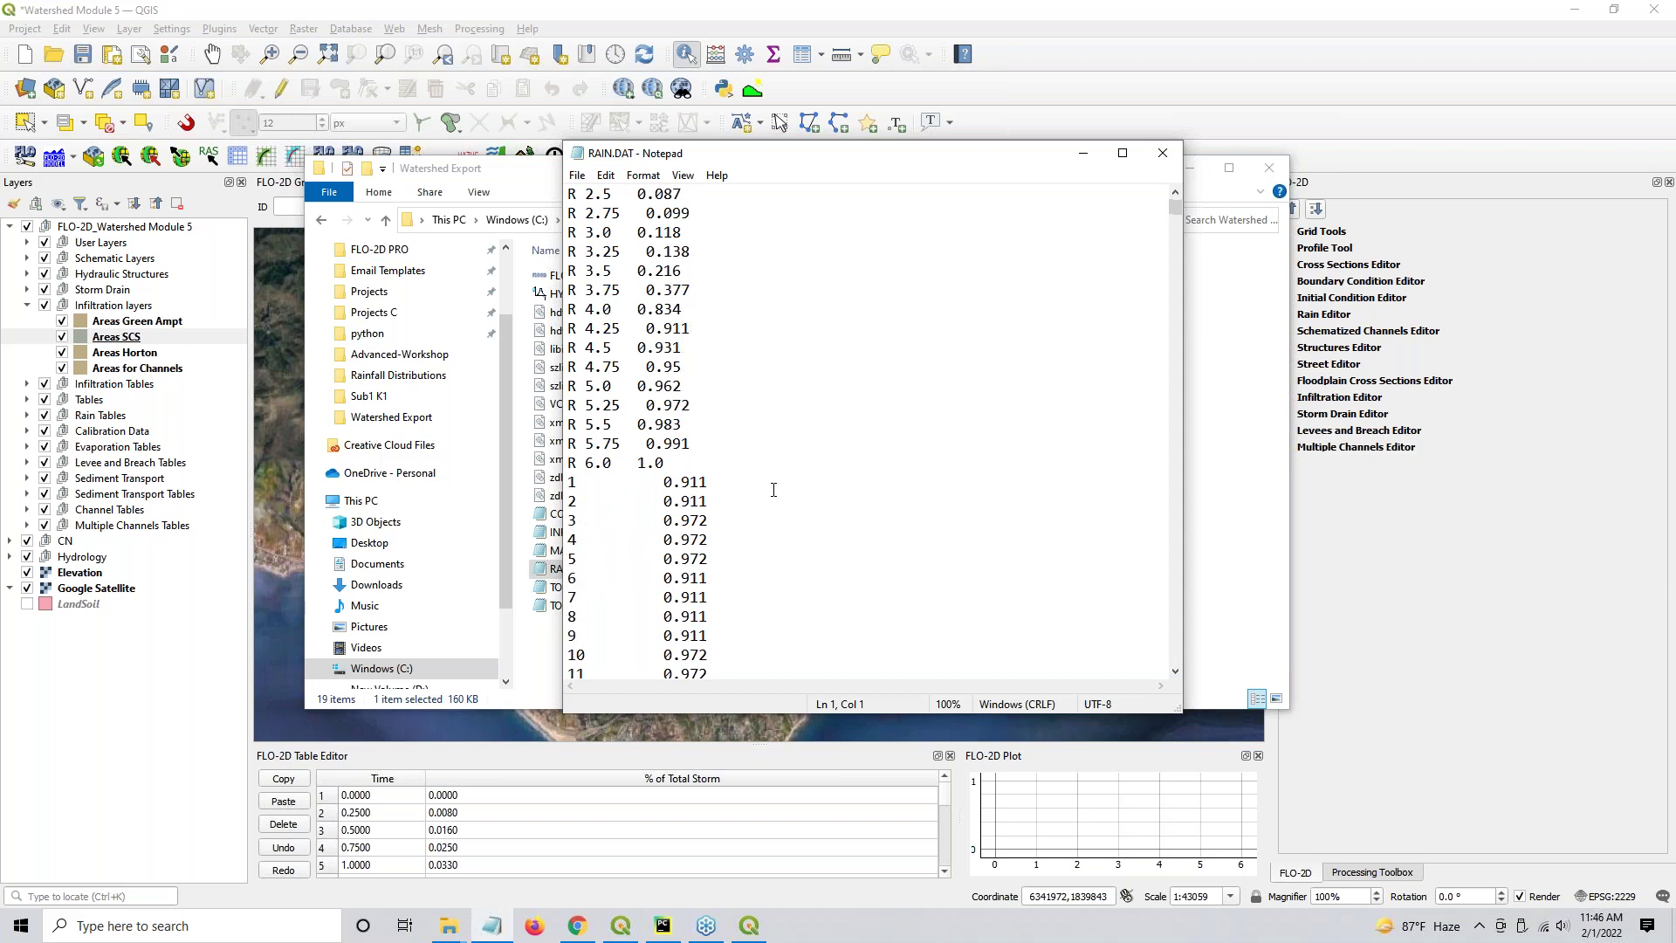
# Compare the first grid cell's rainfall factor with the total rainfall line in RAIN.DAT, then close the file and minimize File Explorer
pyautogui.click(689, 425)
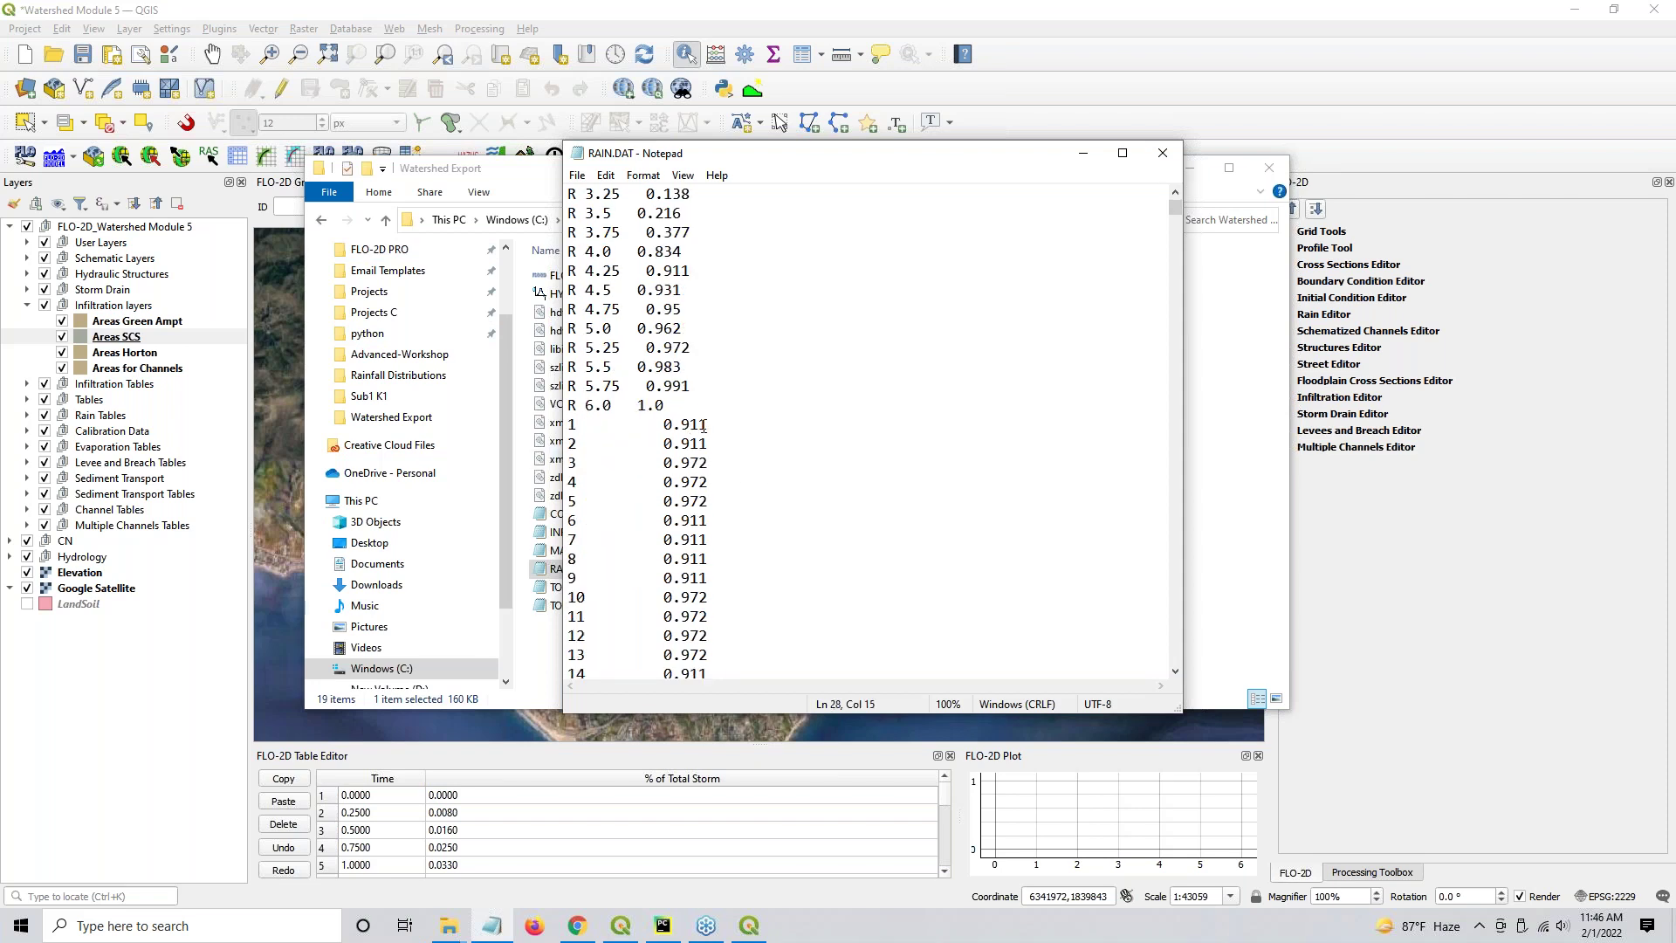
pyautogui.moveTo(674, 424); pyautogui.dragTo(709, 425)
pyautogui.scroll(5, 707, 425)
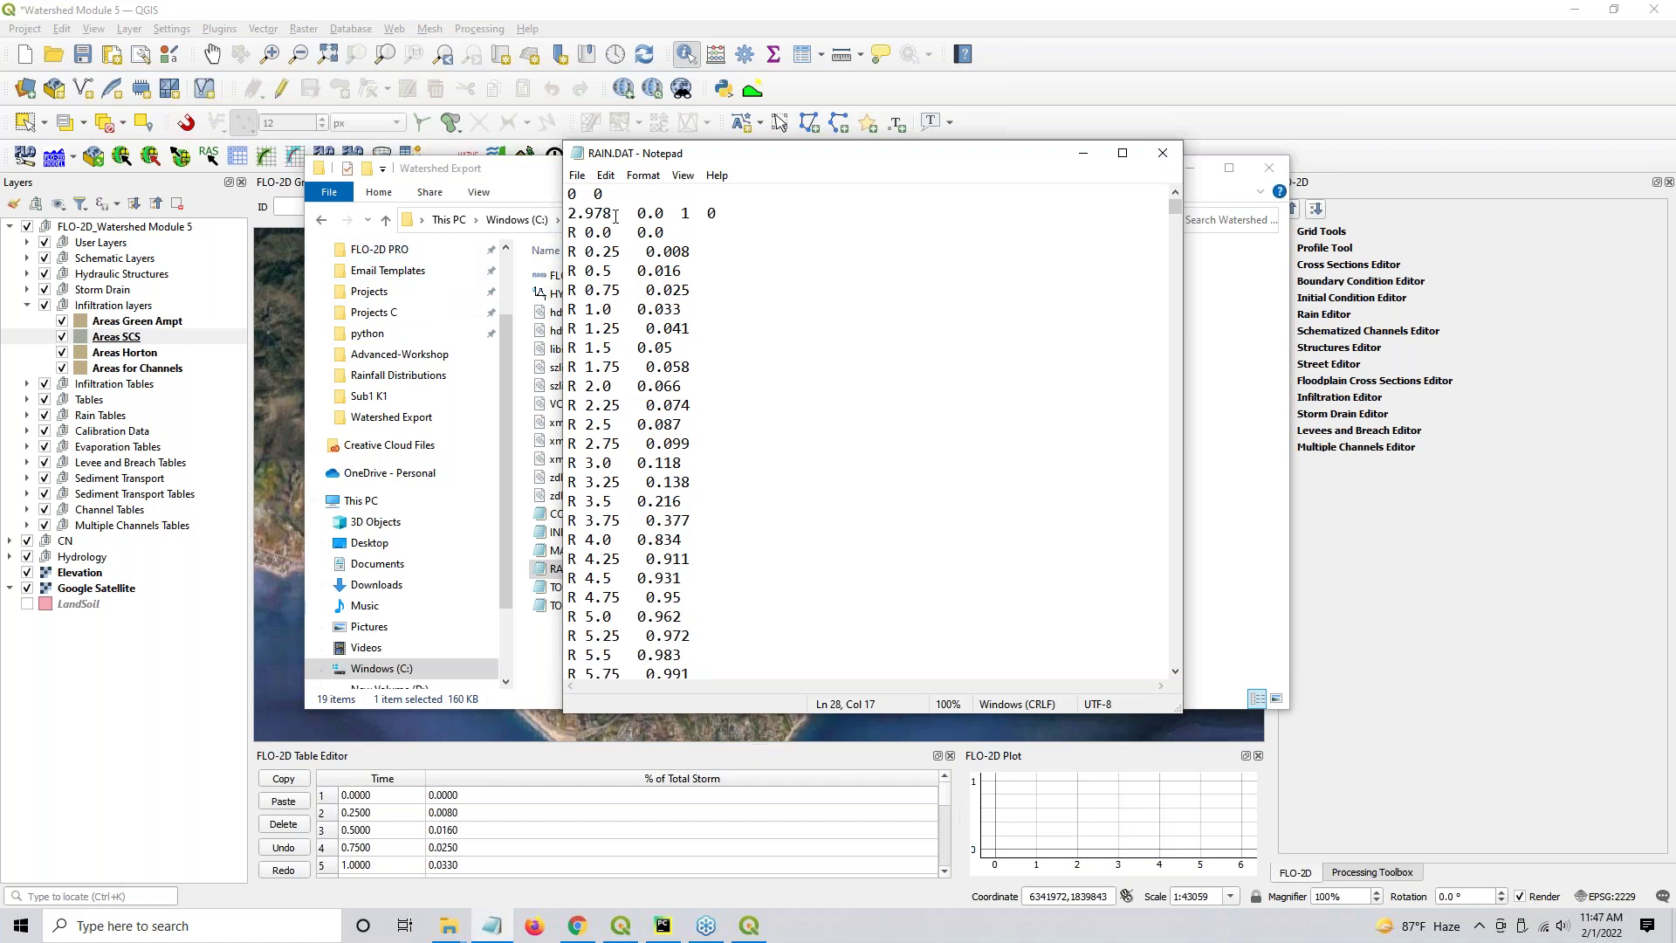
pyautogui.click(683, 213)
pyautogui.scroll(-3, 689, 412)
pyautogui.scroll(-4, 690, 412)
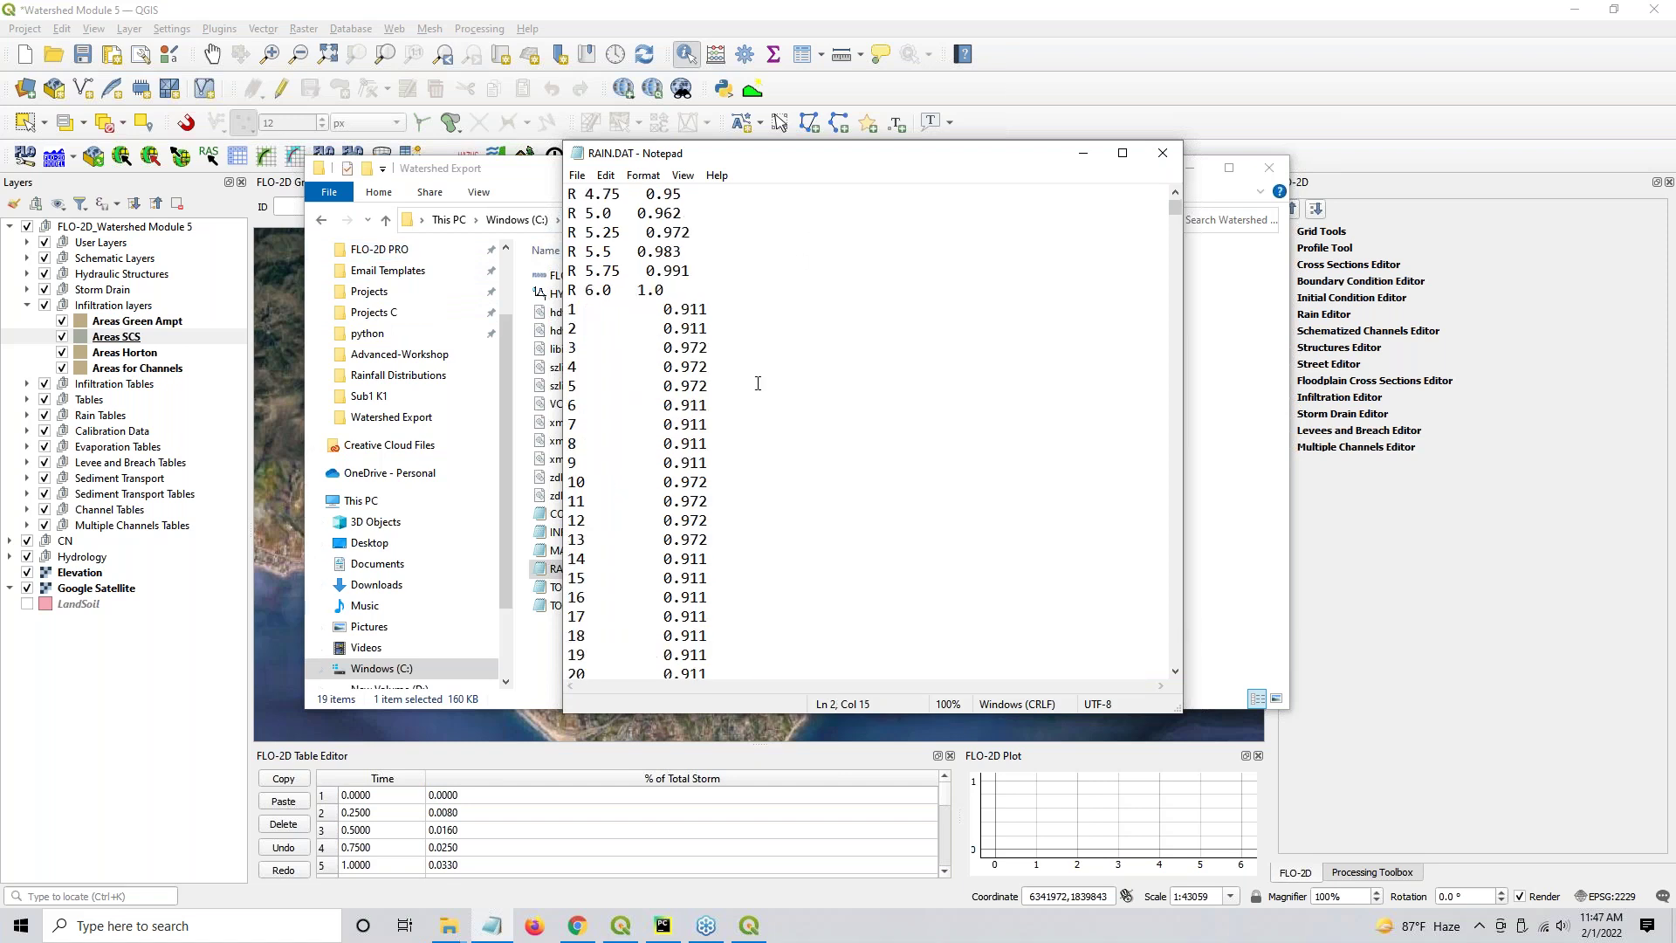
pyautogui.click(1159, 155)
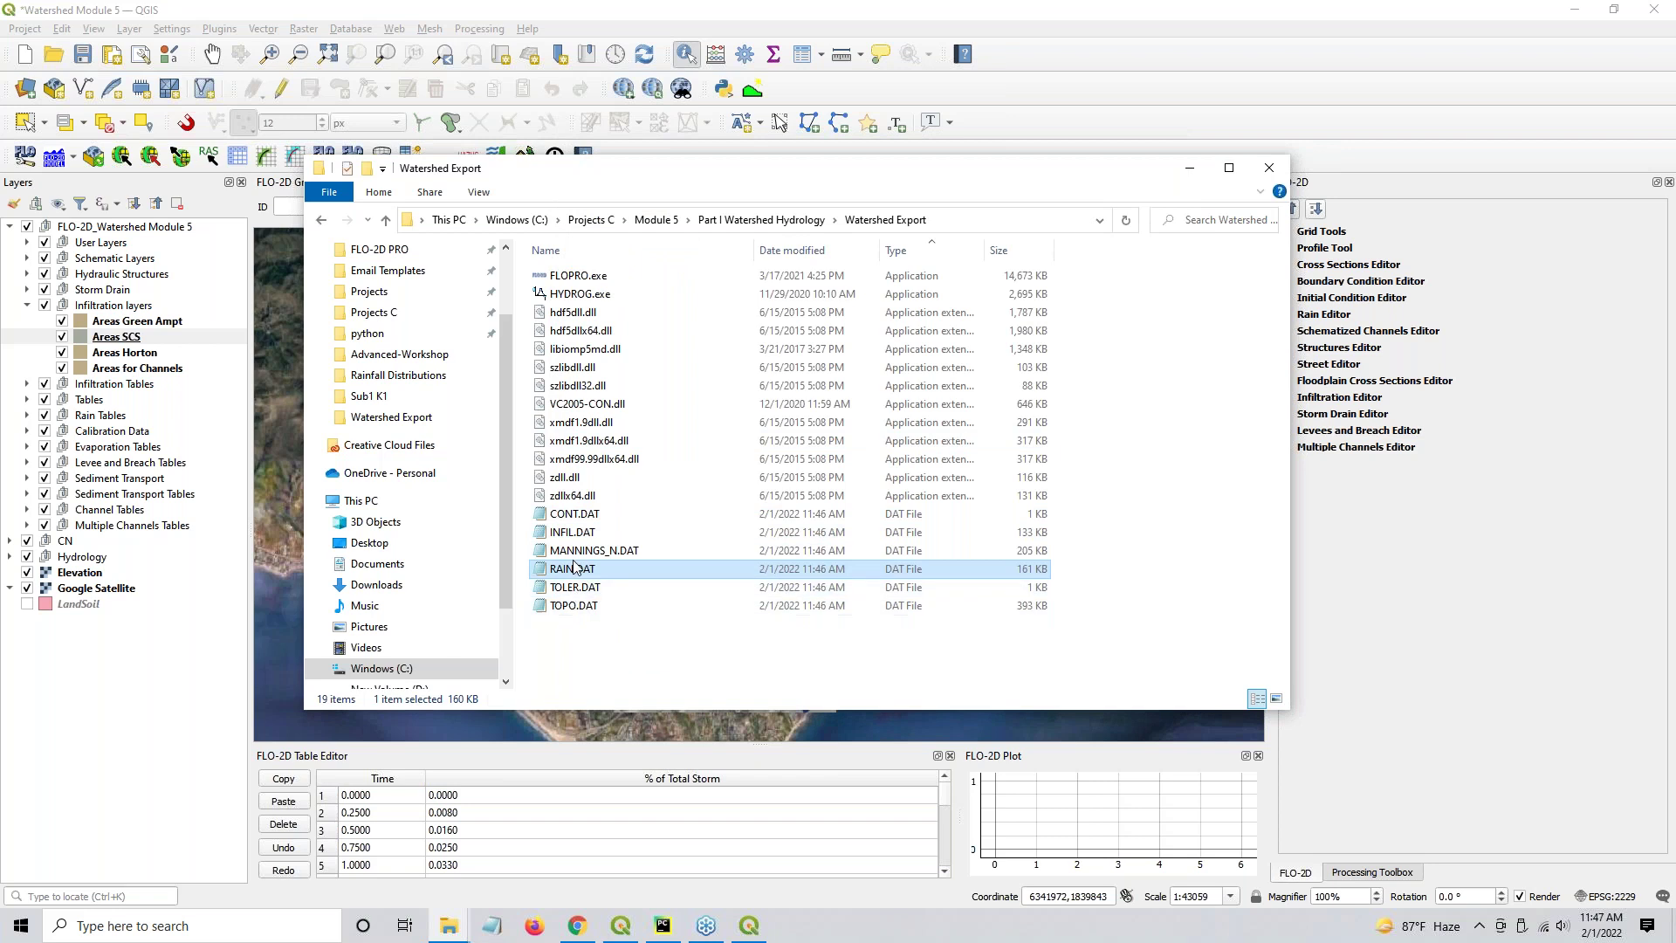
pyautogui.click(1189, 167)
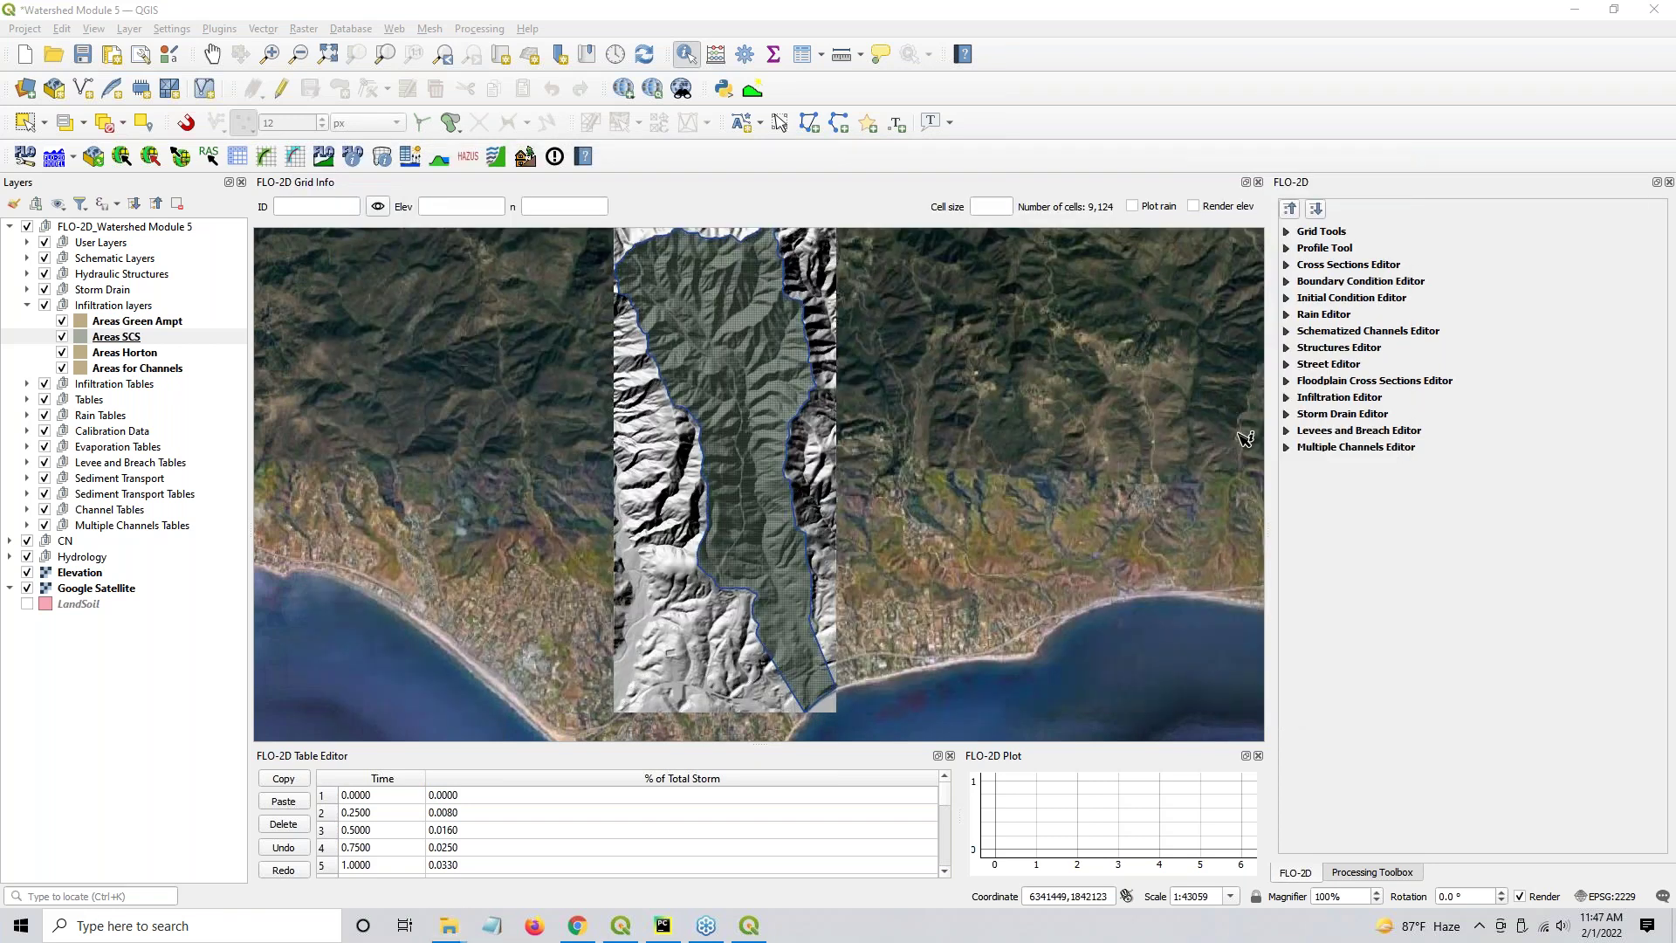
# Locate FLOPRO.exe in the Watershed Export folder in File Explorer and move the folder window aside
pyautogui.click(587, 933)
pyautogui.click(586, 934)
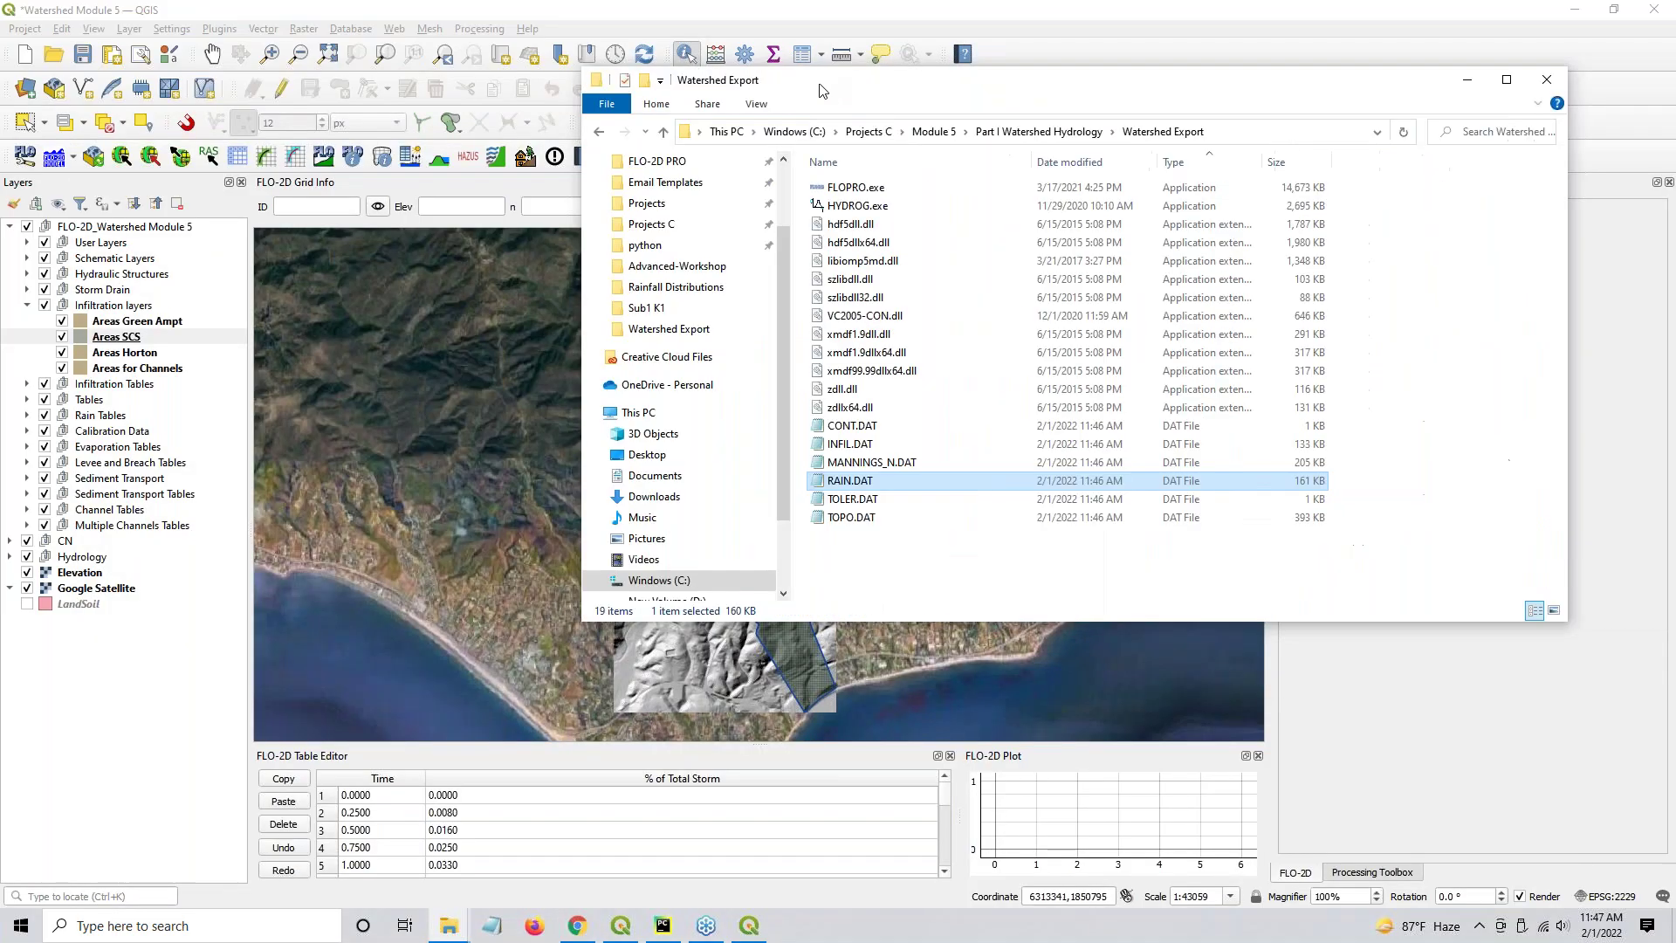
pyautogui.click(869, 192)
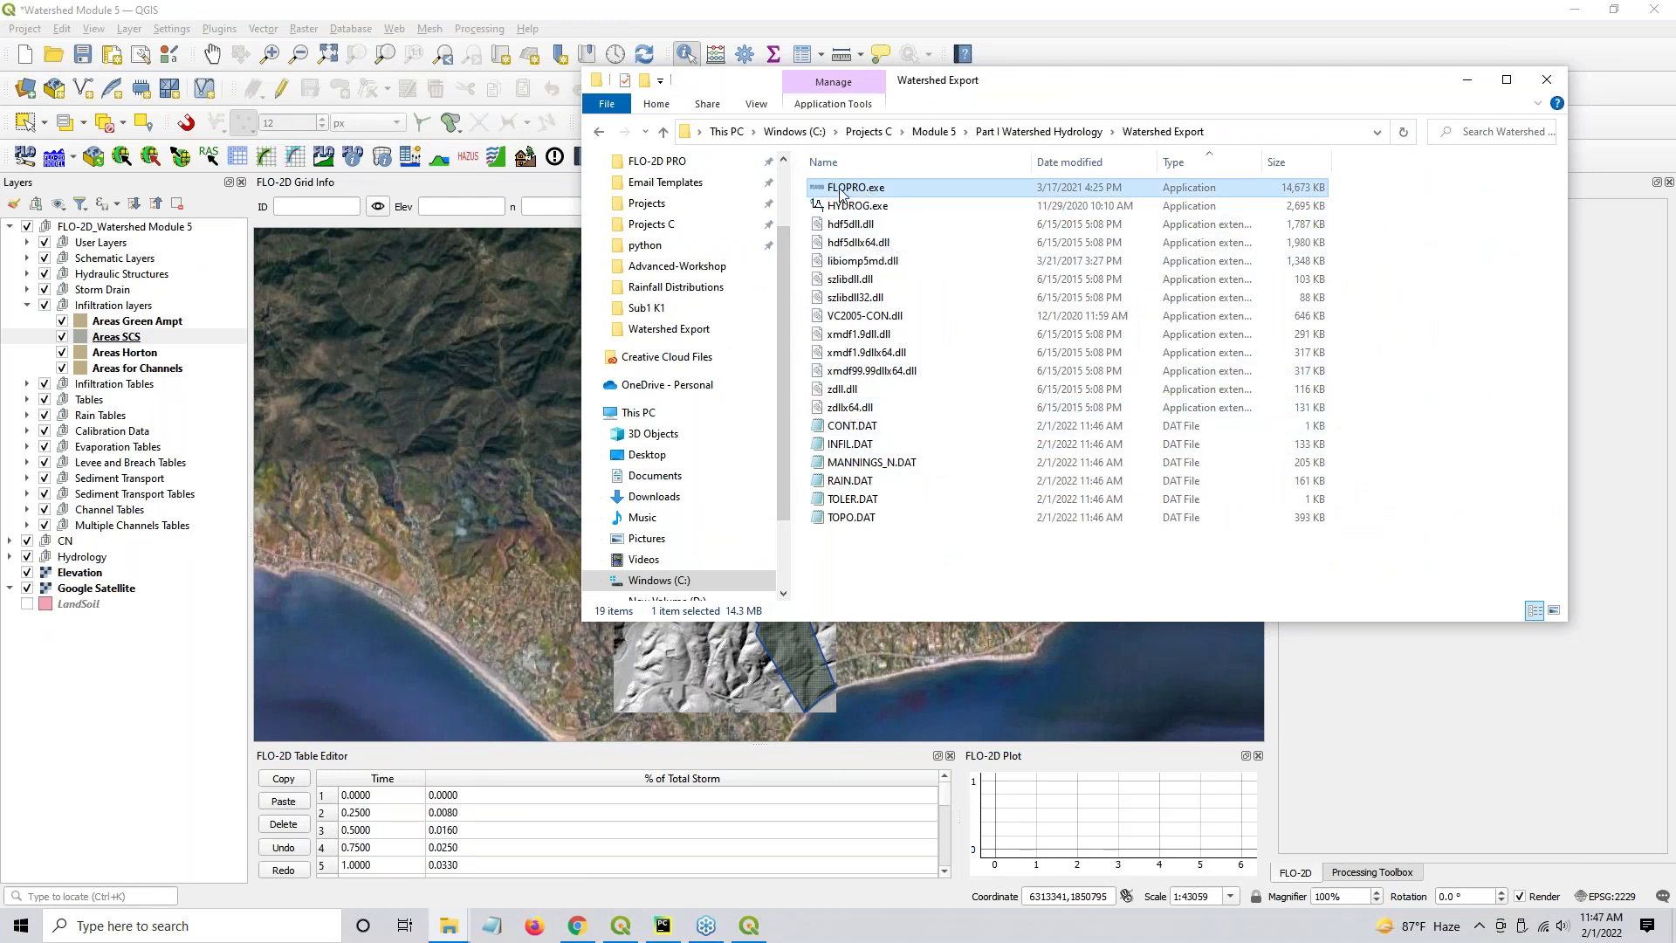
pyautogui.moveTo(954, 86); pyautogui.dragTo(1562, 259)
# Run the FLO-2D model with engine folder C:/Program Files (x86)/FLO-2D PRO on the Watershed Export project folder, dismissing the plugin's message
pyautogui.click(54, 157)
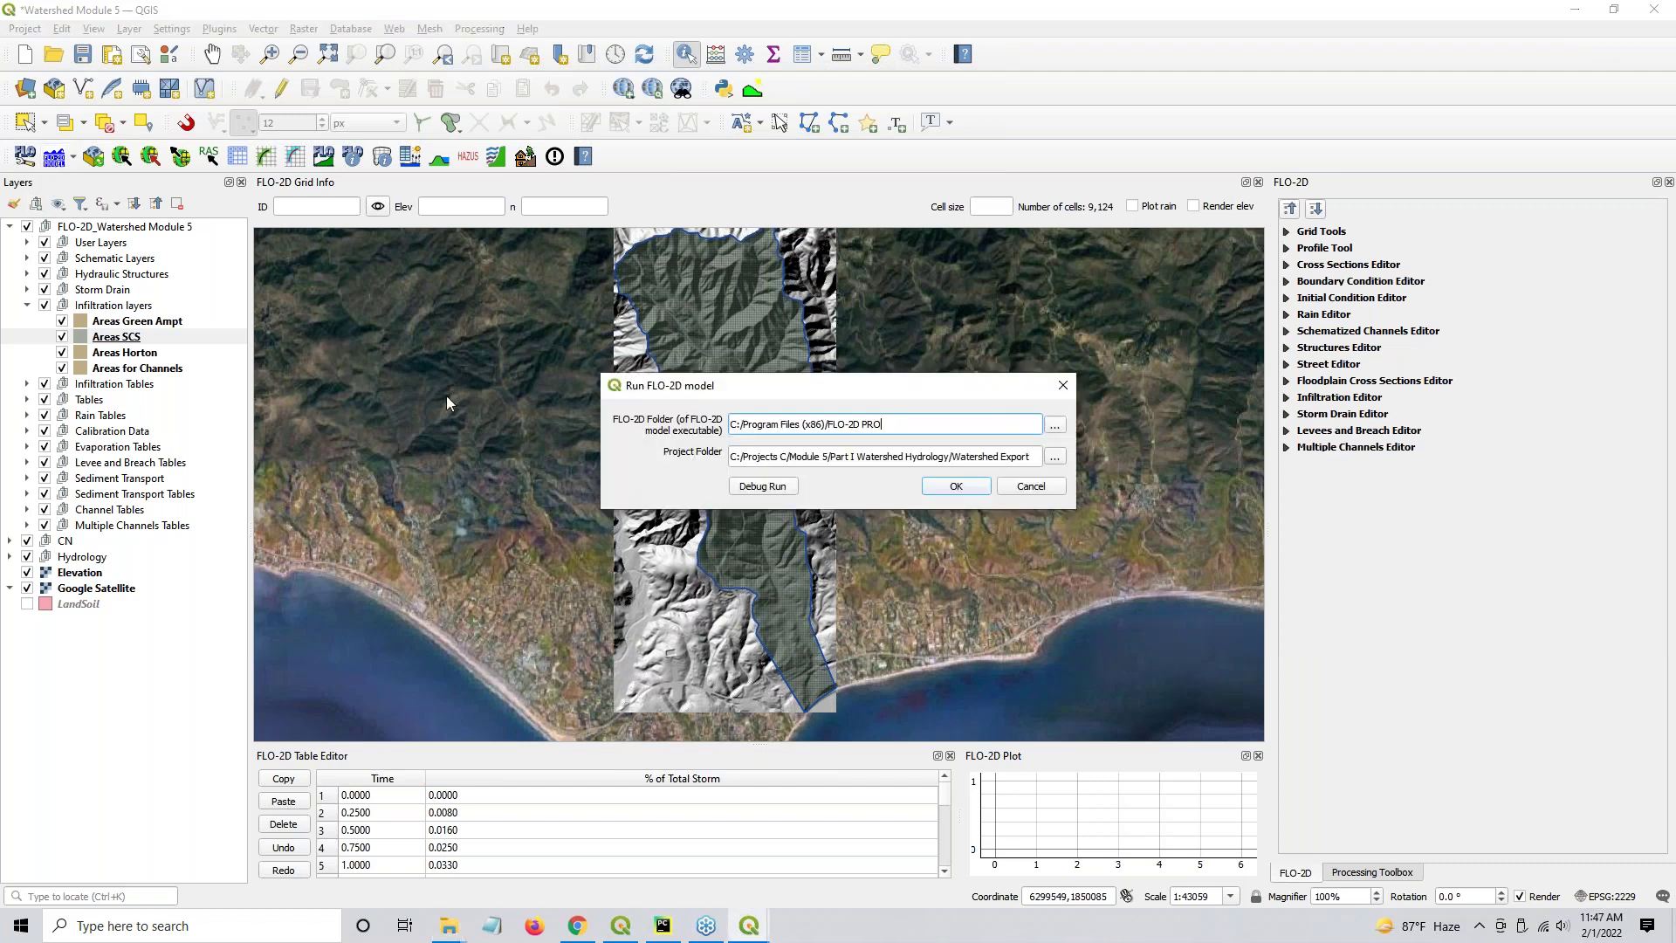
pyautogui.tripleClick(903, 422)
pyautogui.click(1019, 456)
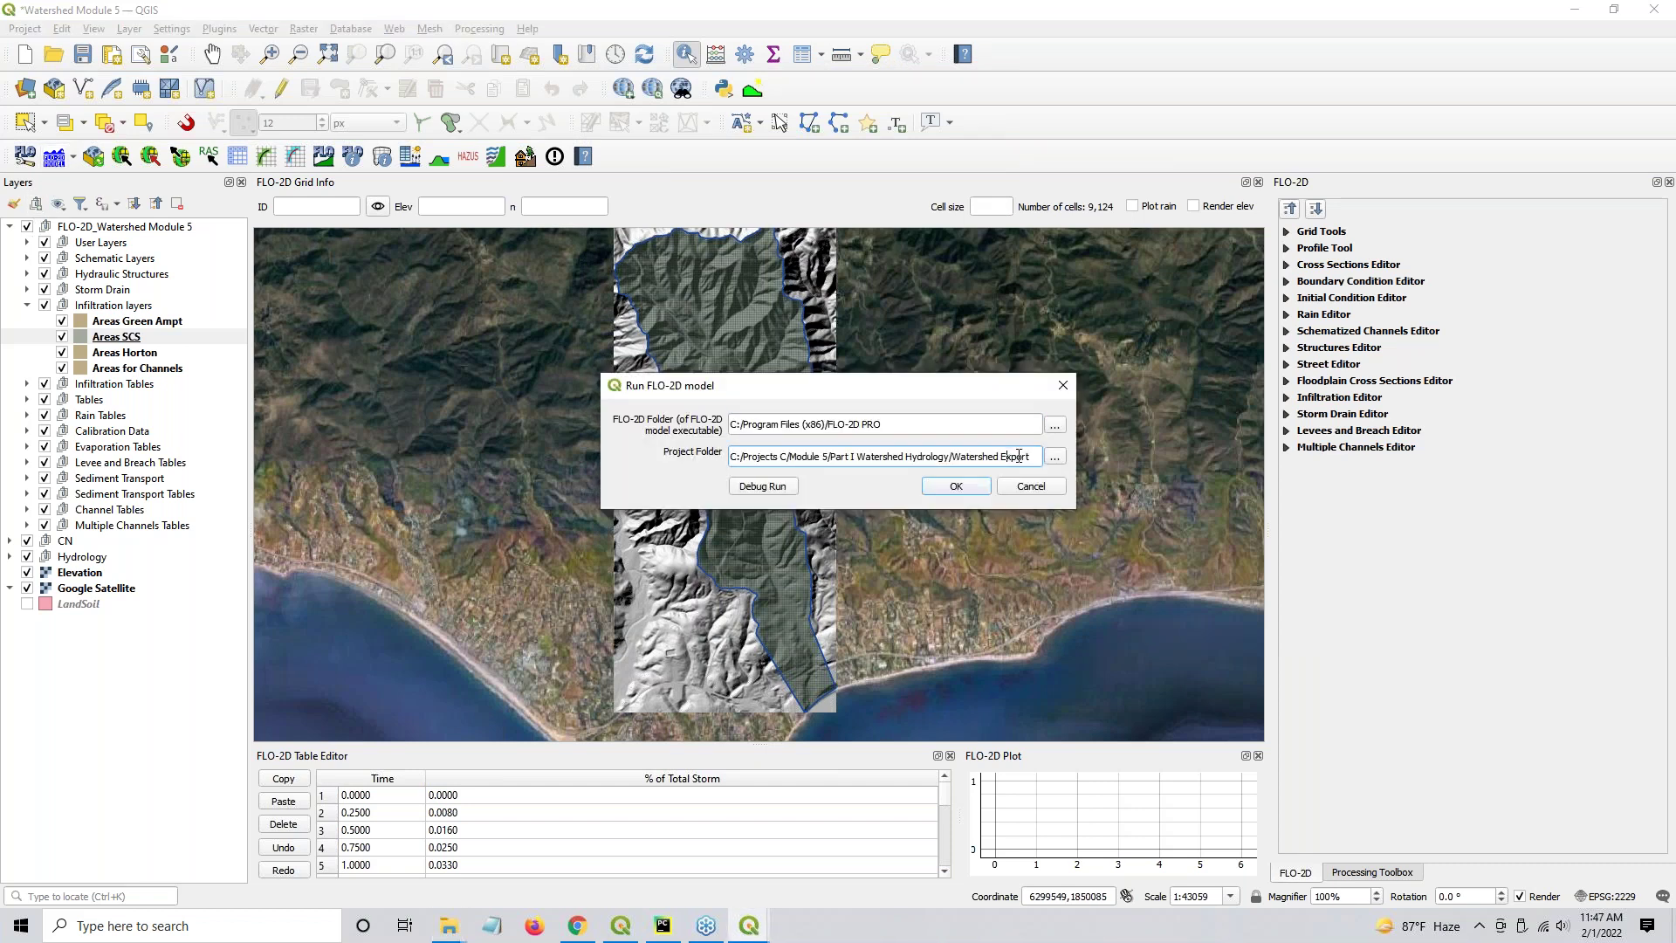
pyautogui.click(969, 490)
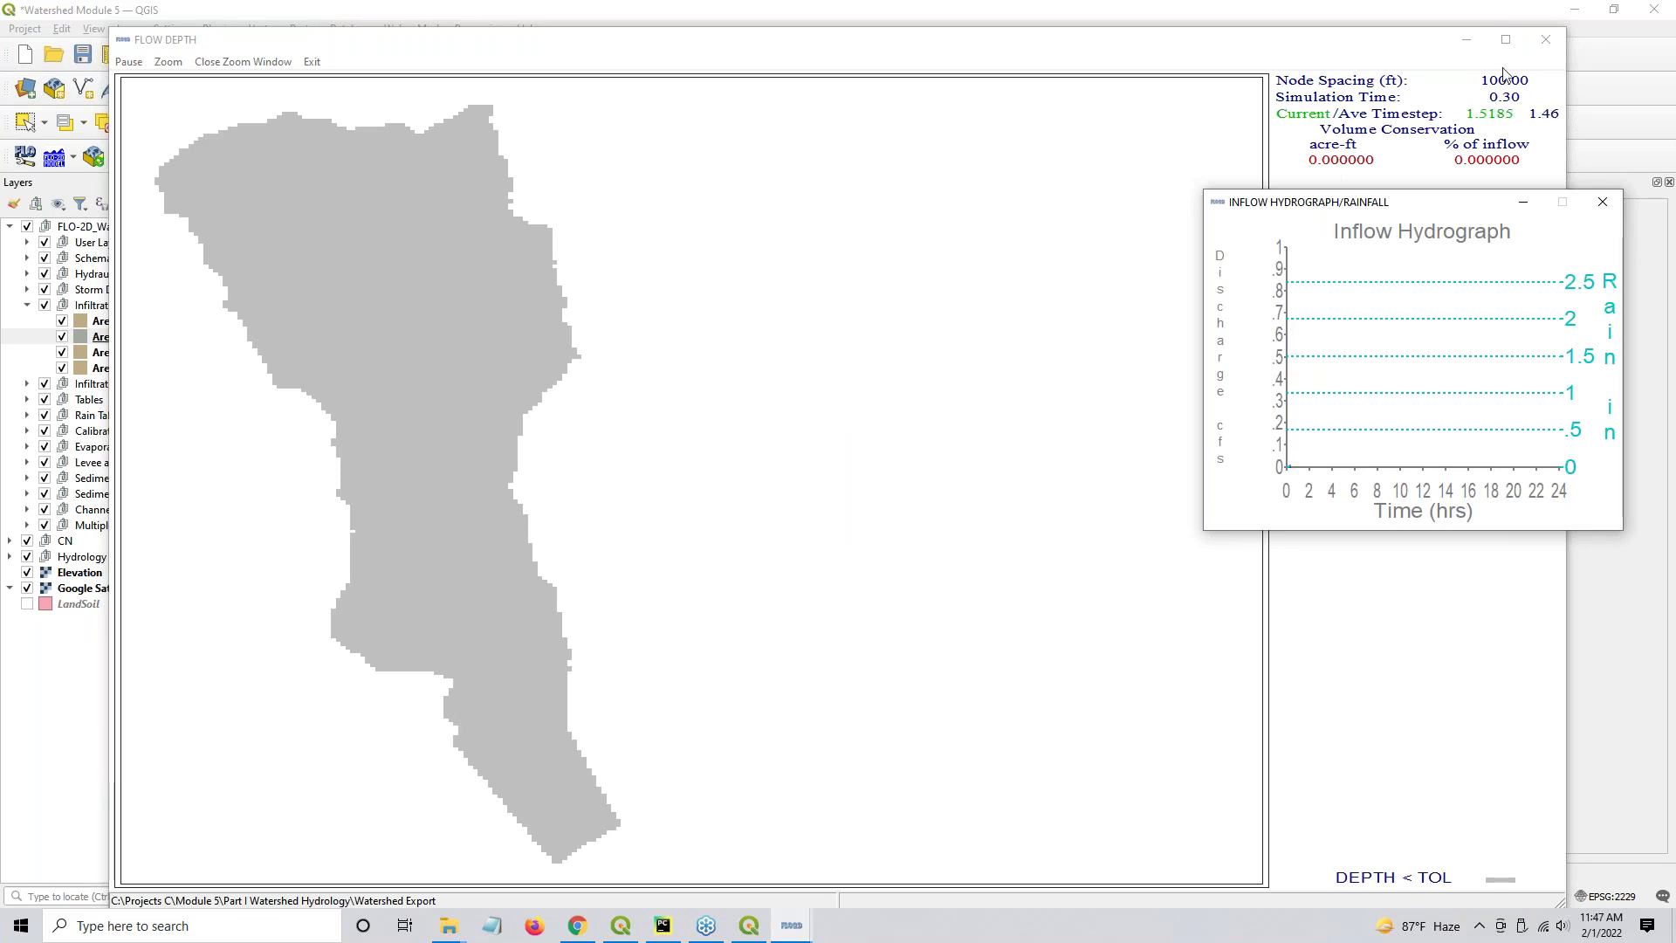
pyautogui.click(1451, 48)
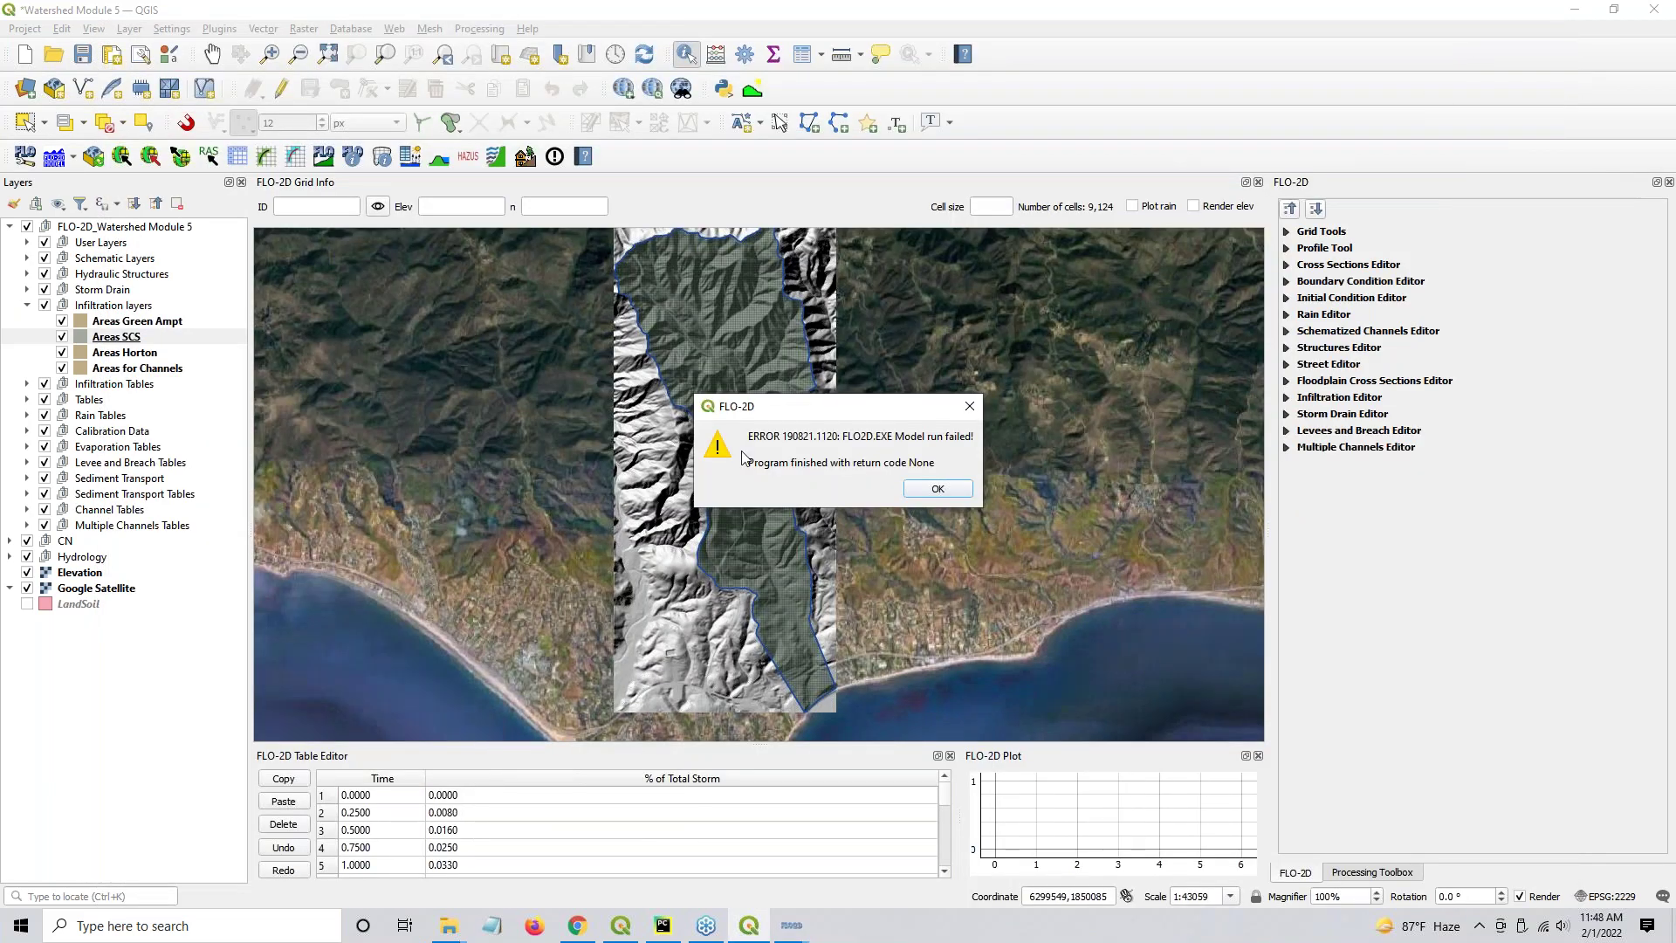
pyautogui.click(937, 490)
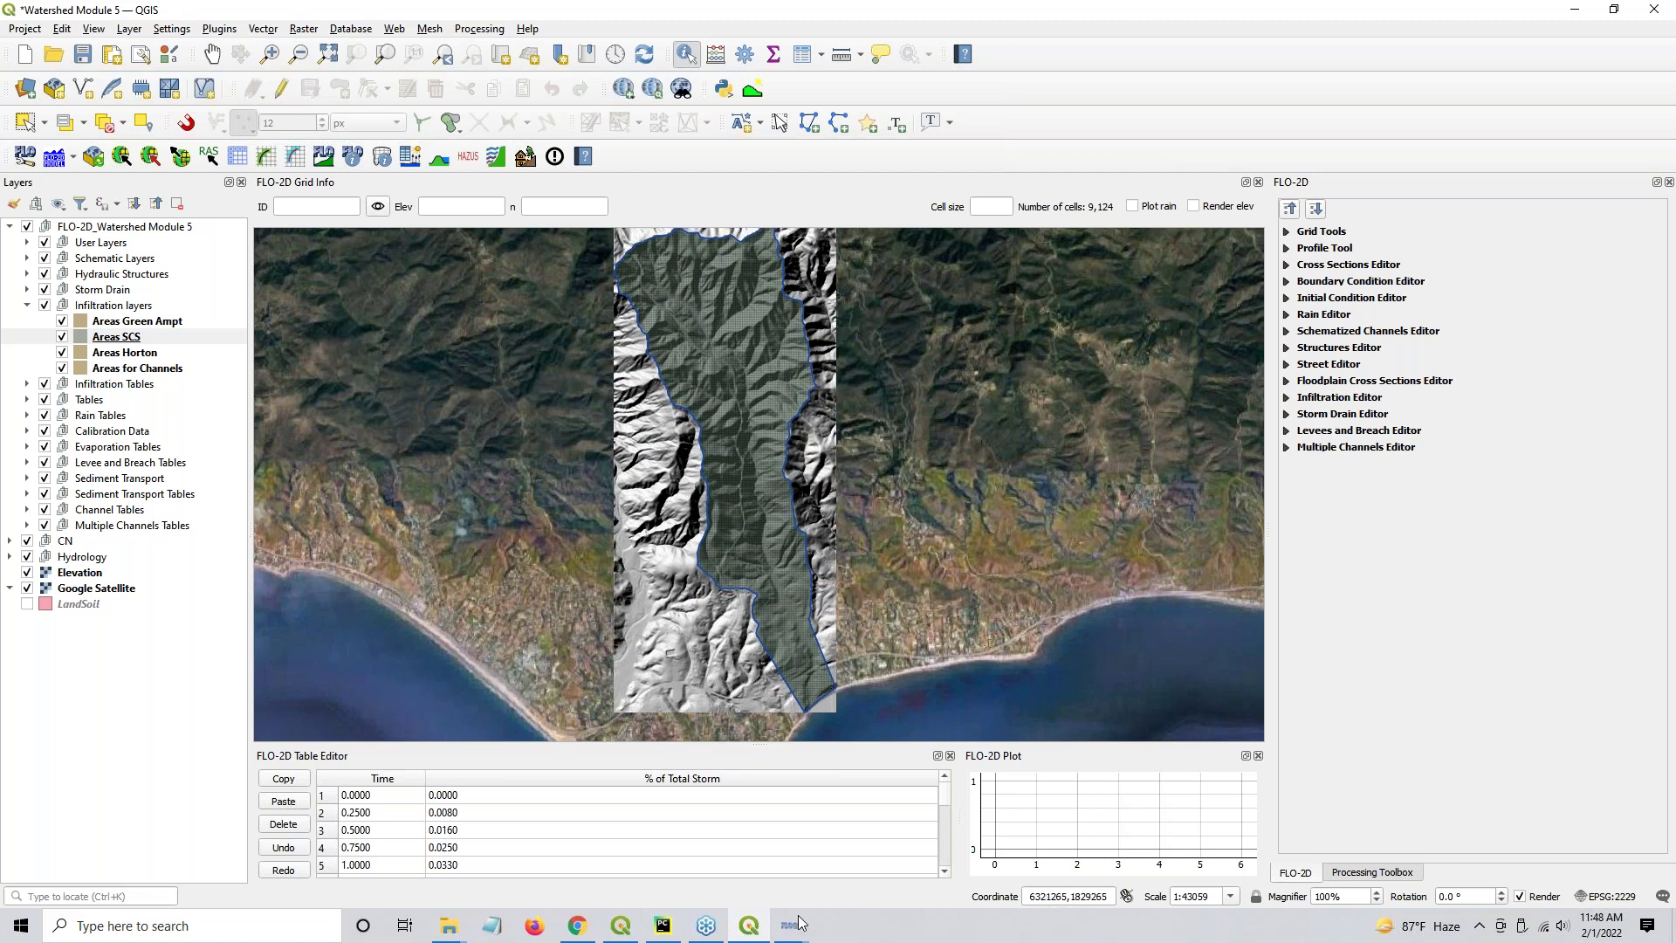
# Bring back the running flow depth display and compare it with the earlier capture in Snagit Editor
pyautogui.moveTo(791, 933)
pyautogui.click(768, 846)
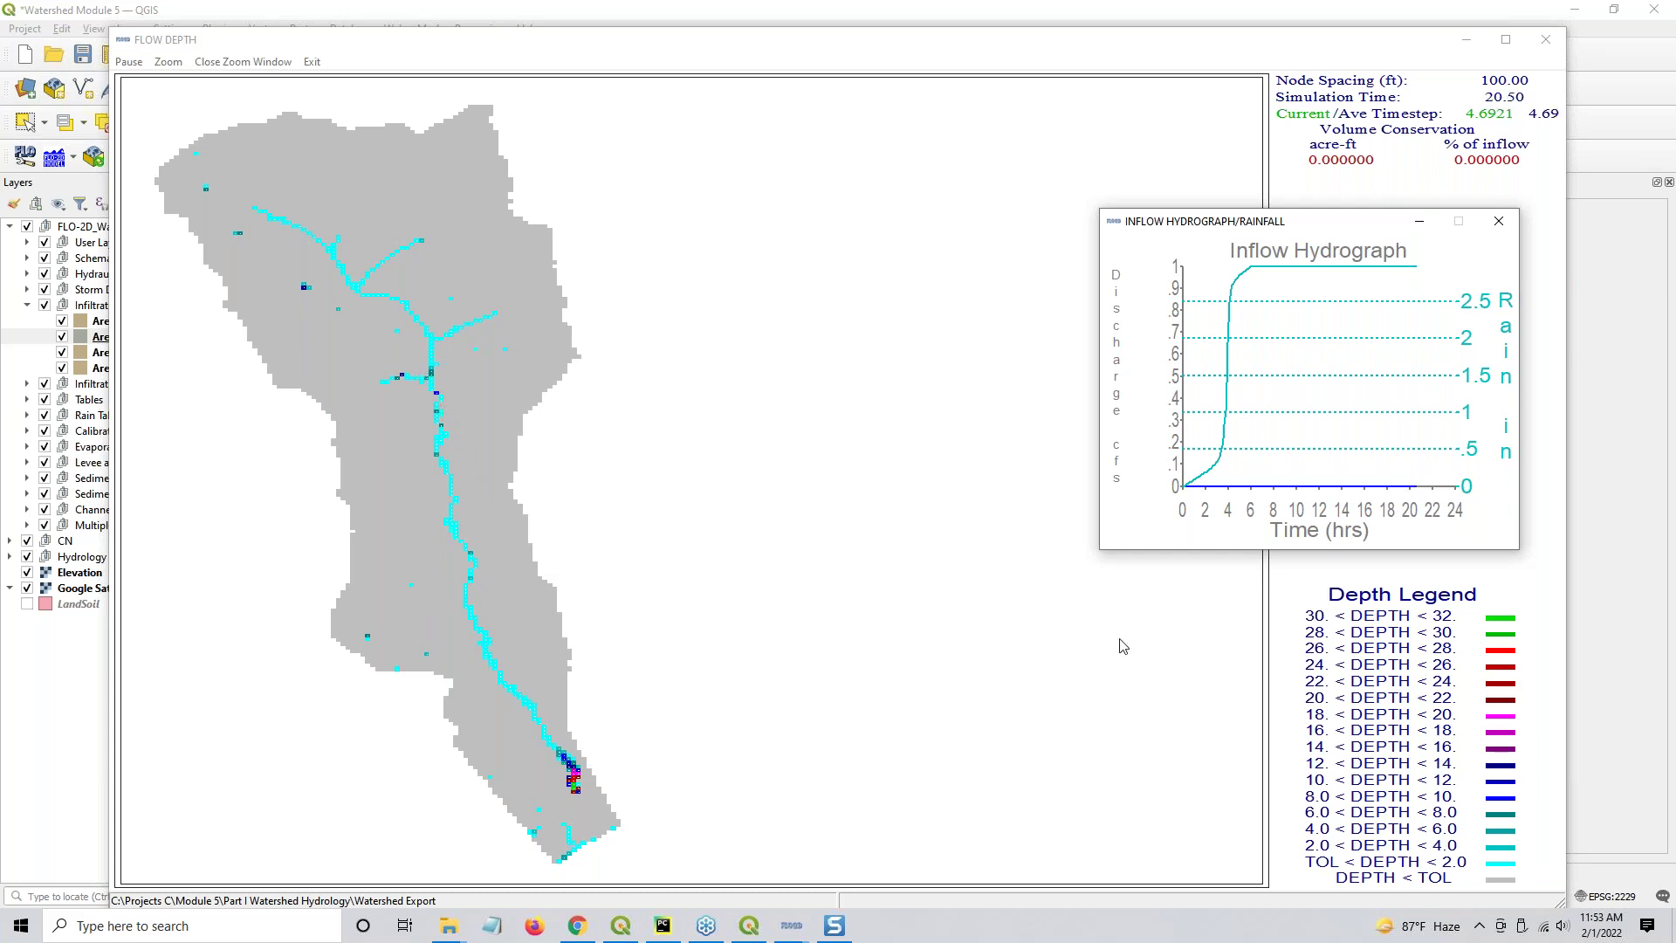
pyautogui.moveTo(1675, 144); pyautogui.dragTo(935, 5)
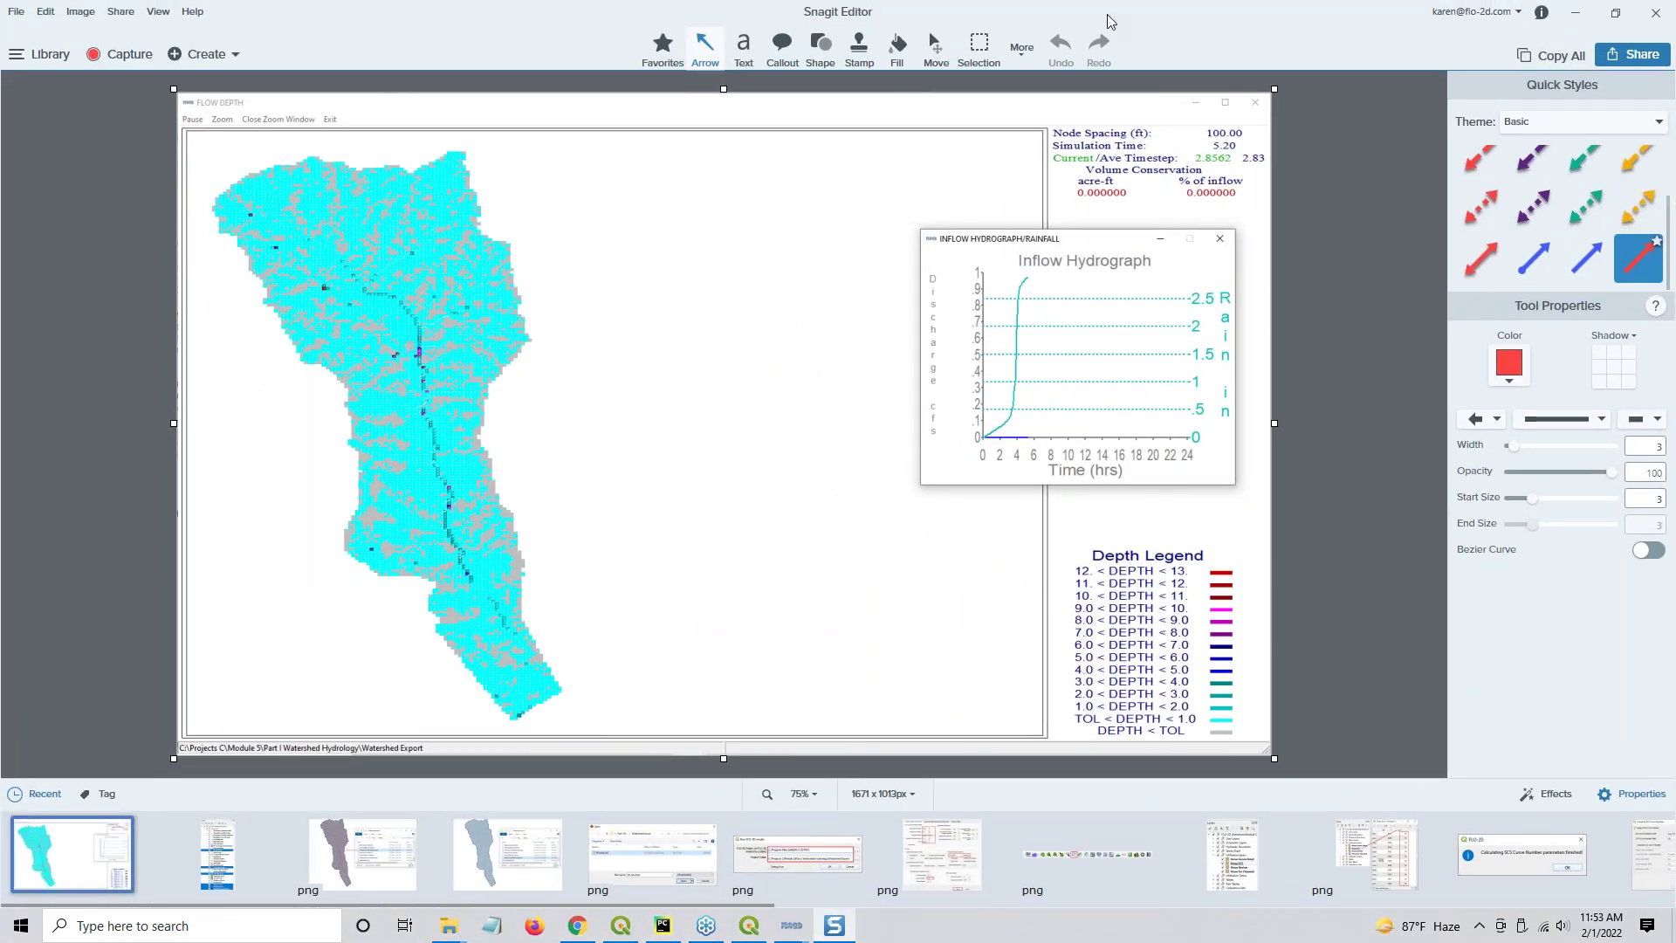
pyautogui.moveTo(1108, 14); pyautogui.dragTo(1675, 104)
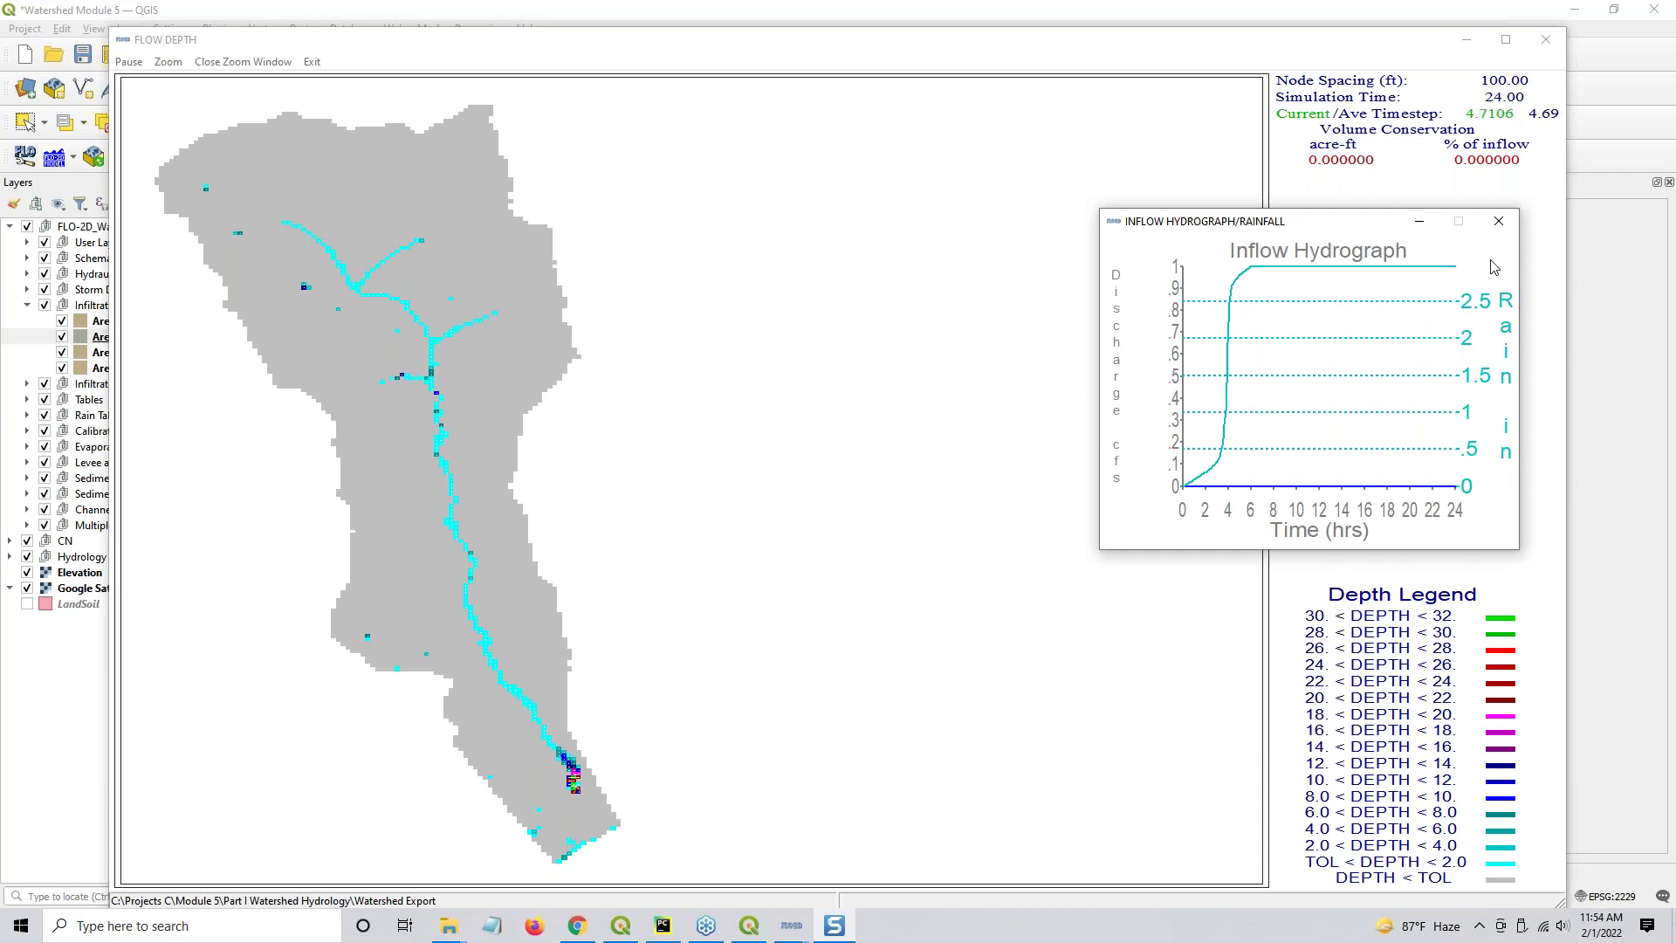
# Close the finished simulation and launch Mapper Pro for the Watershed Export project folder
pyautogui.click(1105, 546)
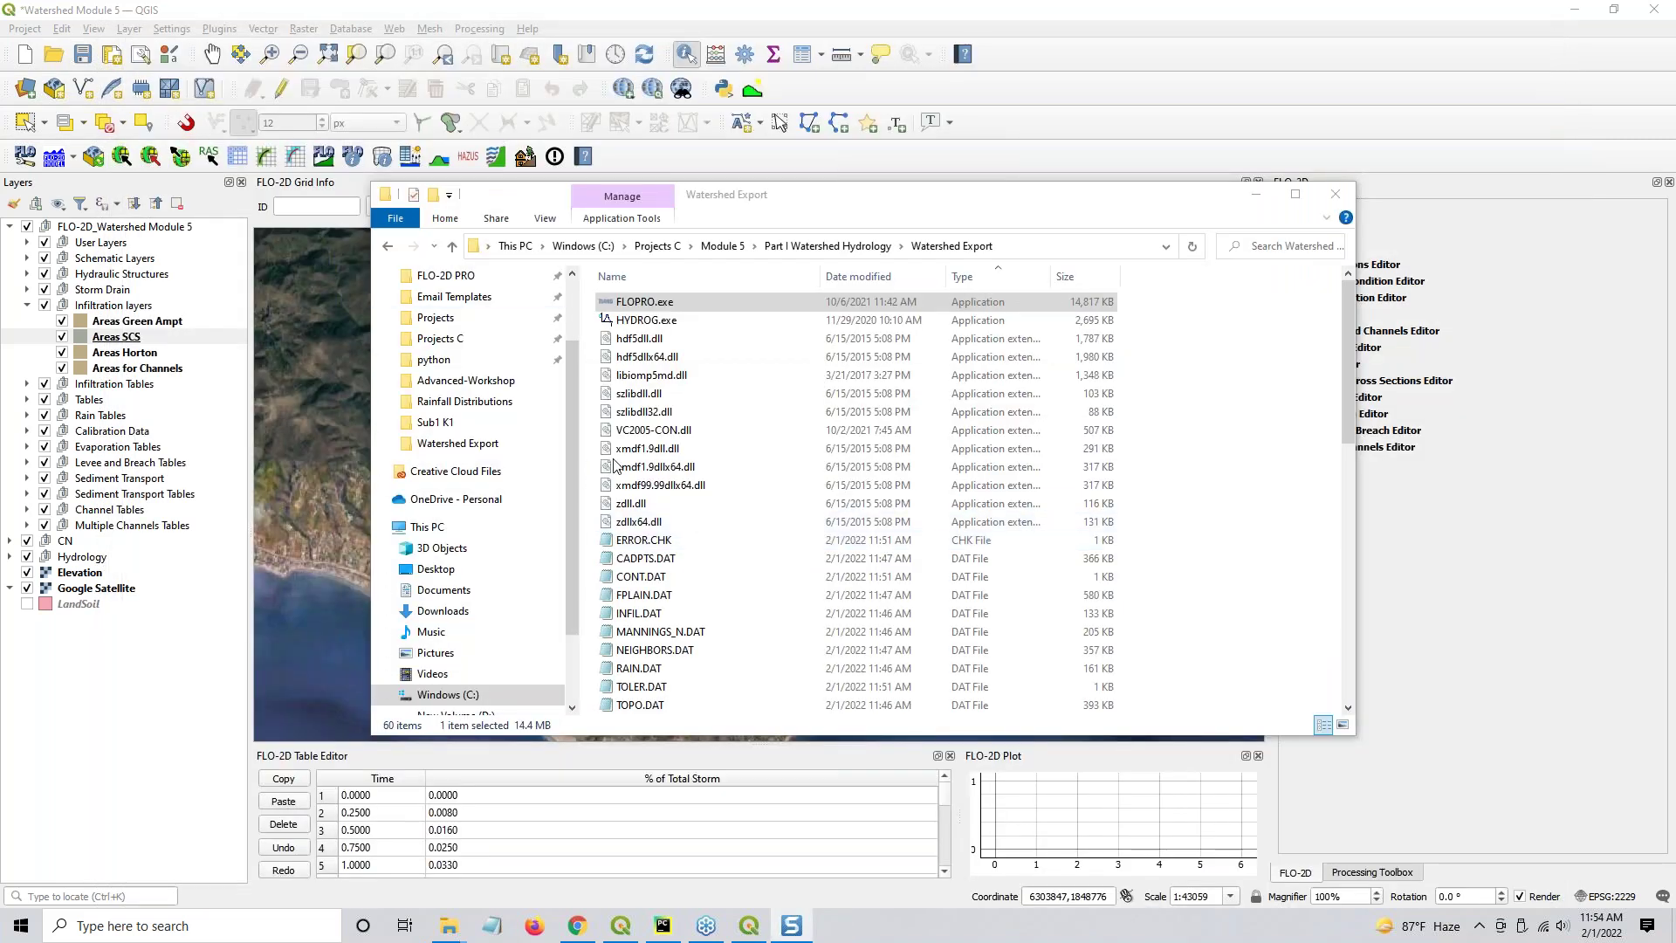
pyautogui.click(1254, 194)
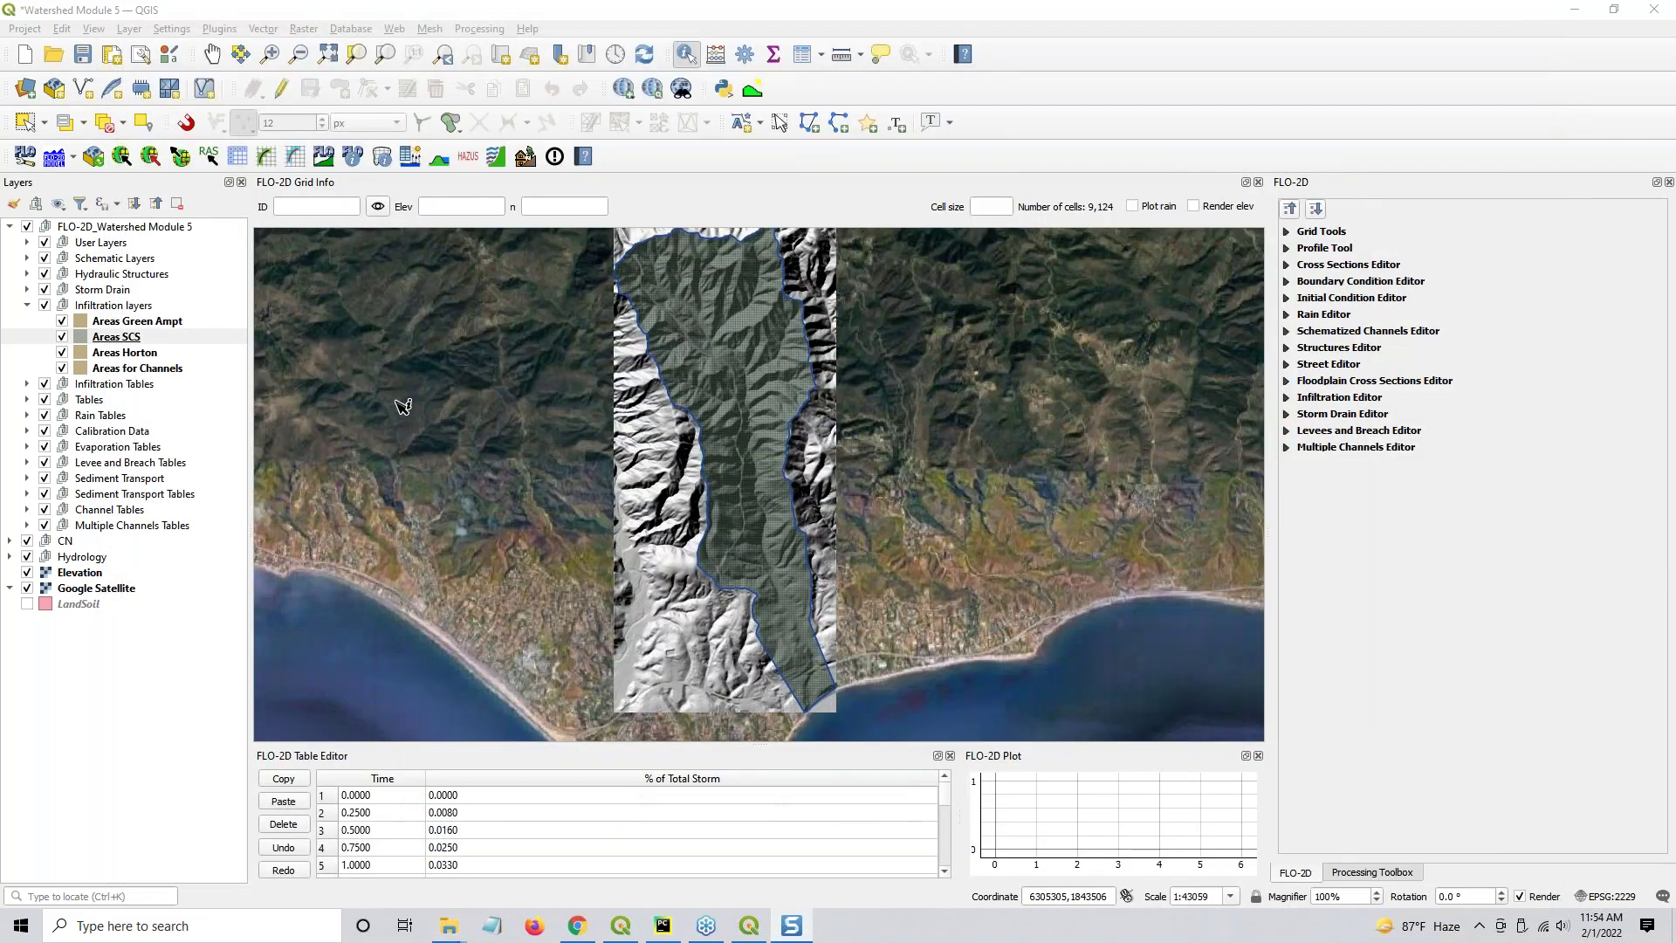
pyautogui.click(73, 157)
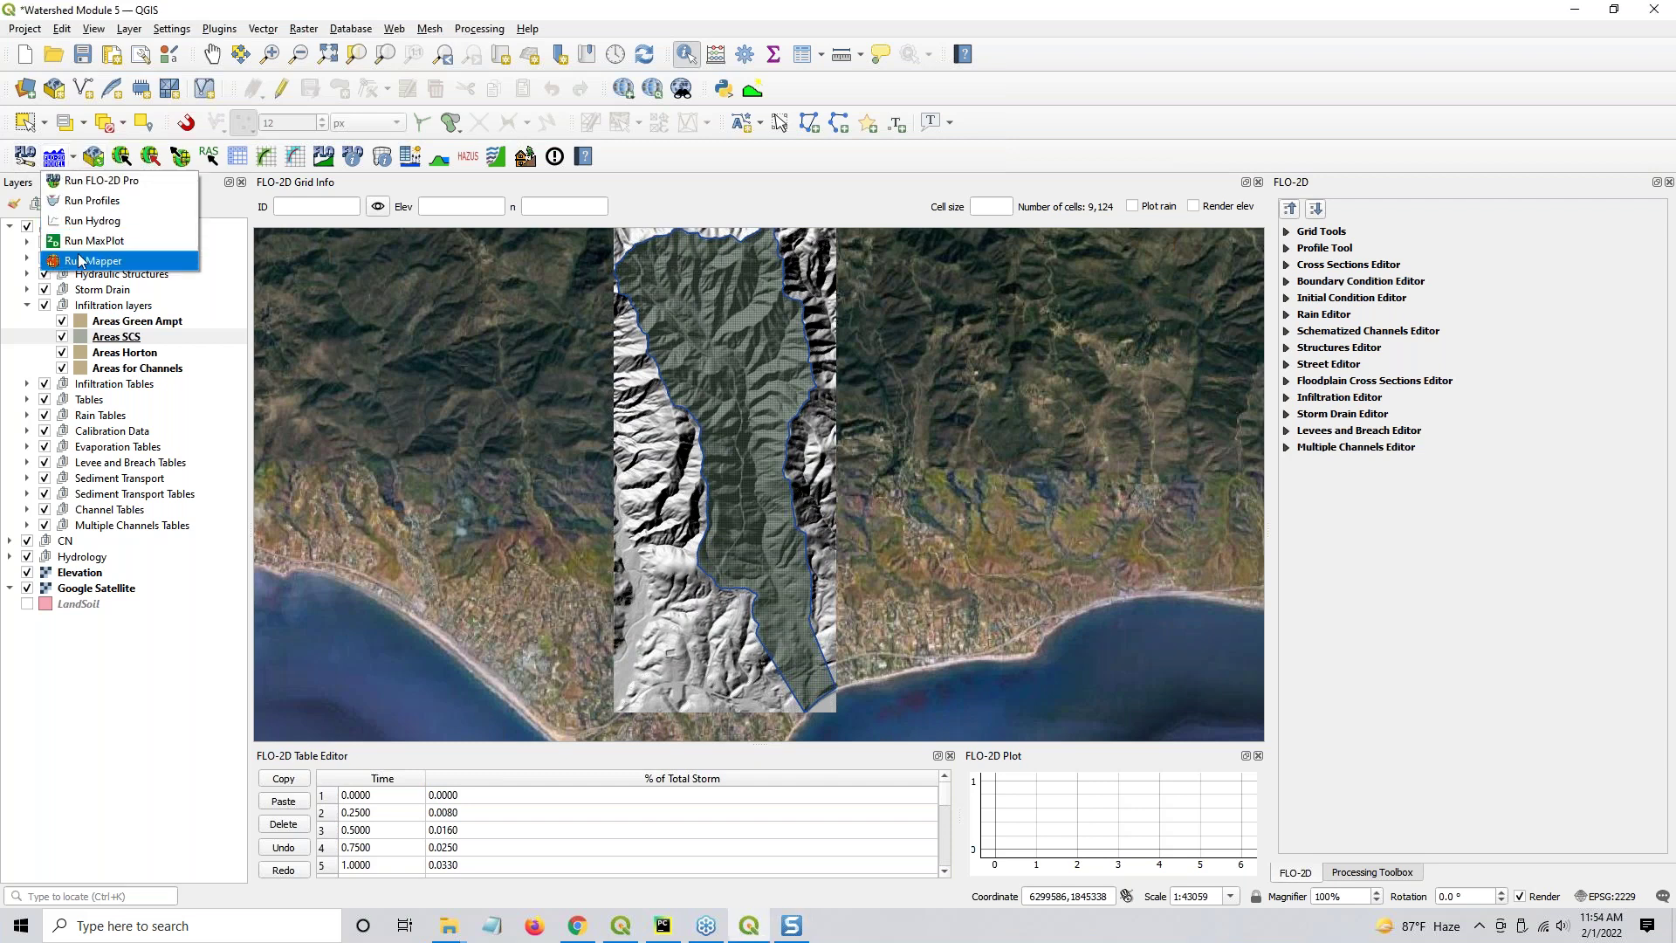
pyautogui.click(105, 232)
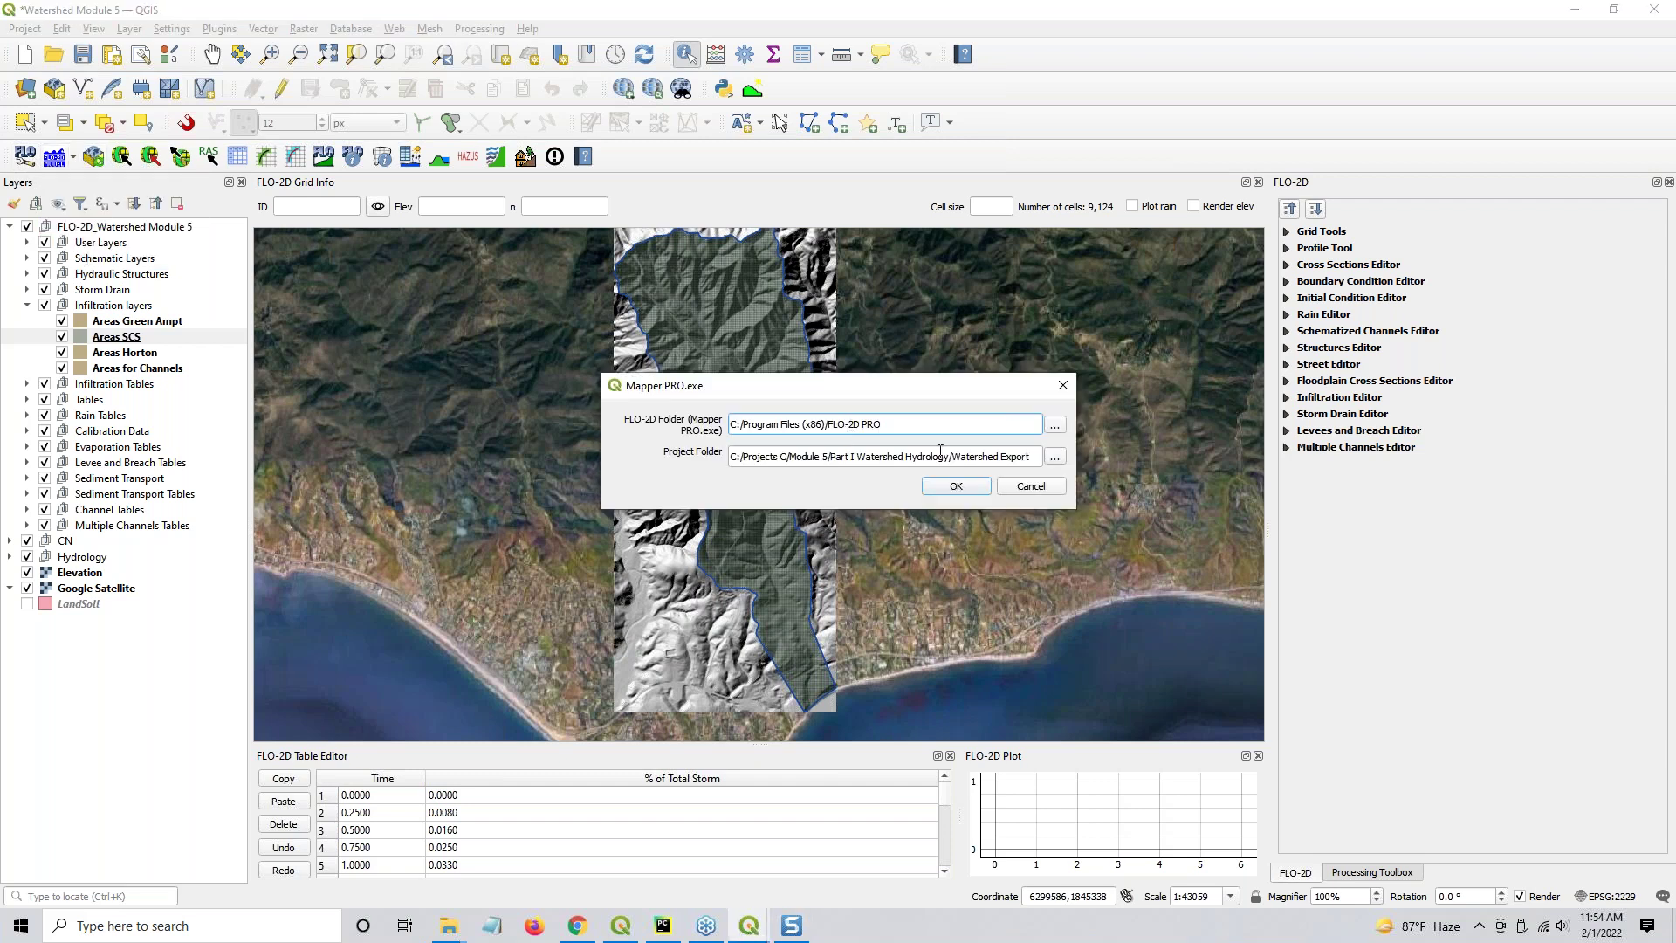
pyautogui.click(955, 486)
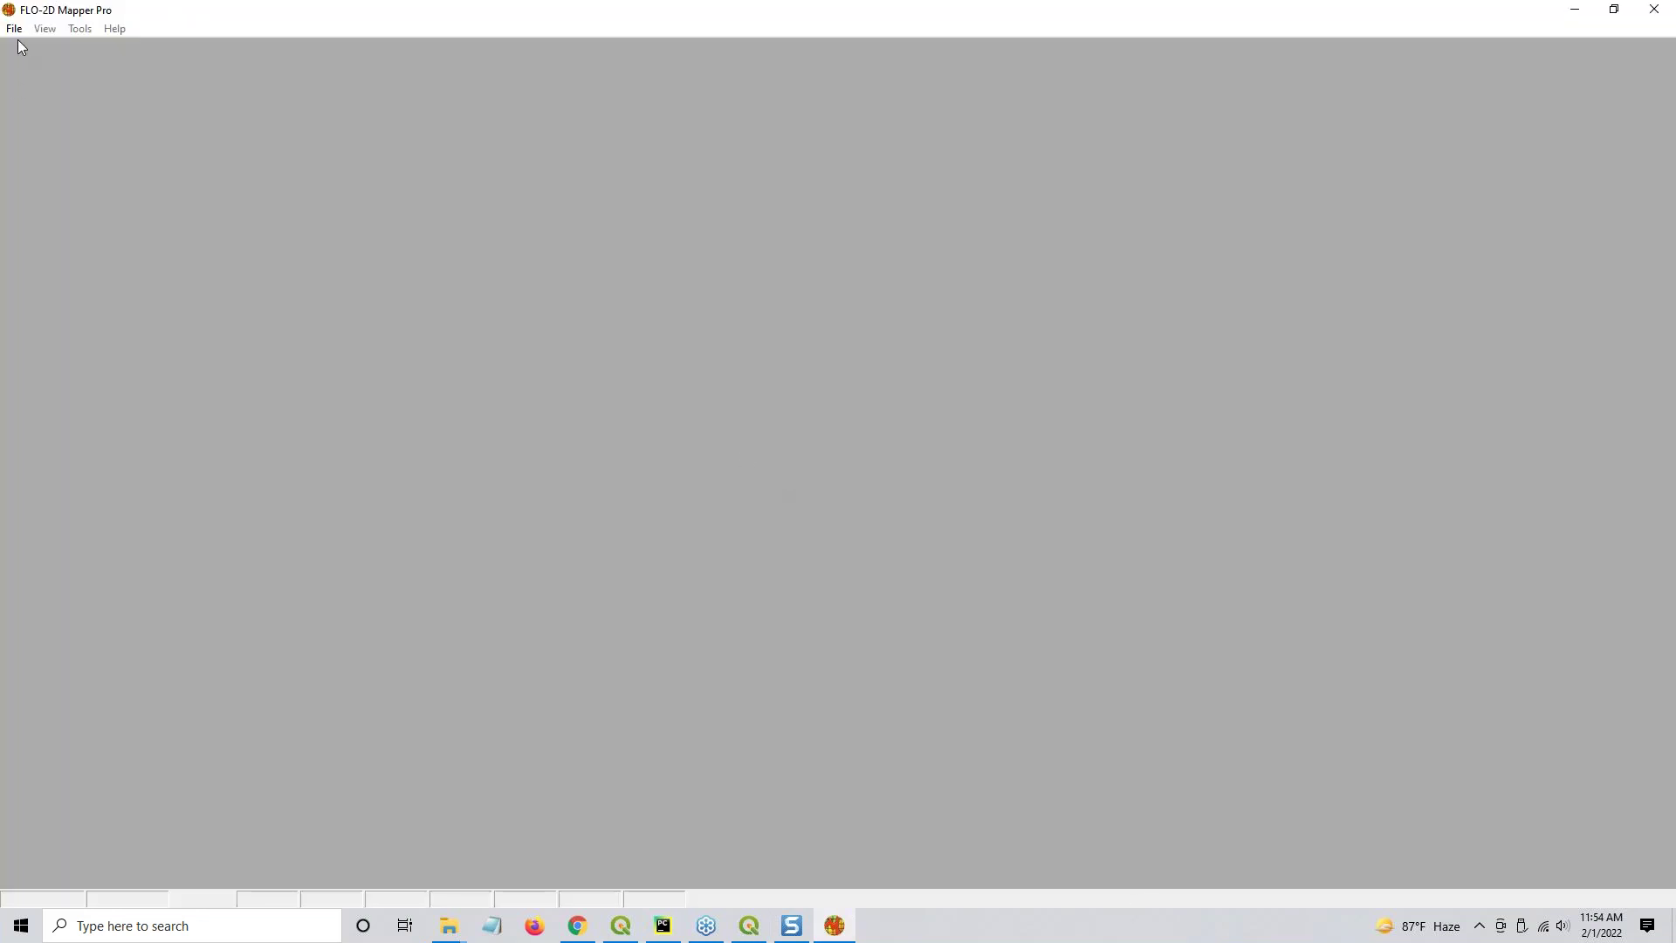
# Start reading FLO-2D results and show the navigation pane in the file selection dialog
pyautogui.click(14, 29)
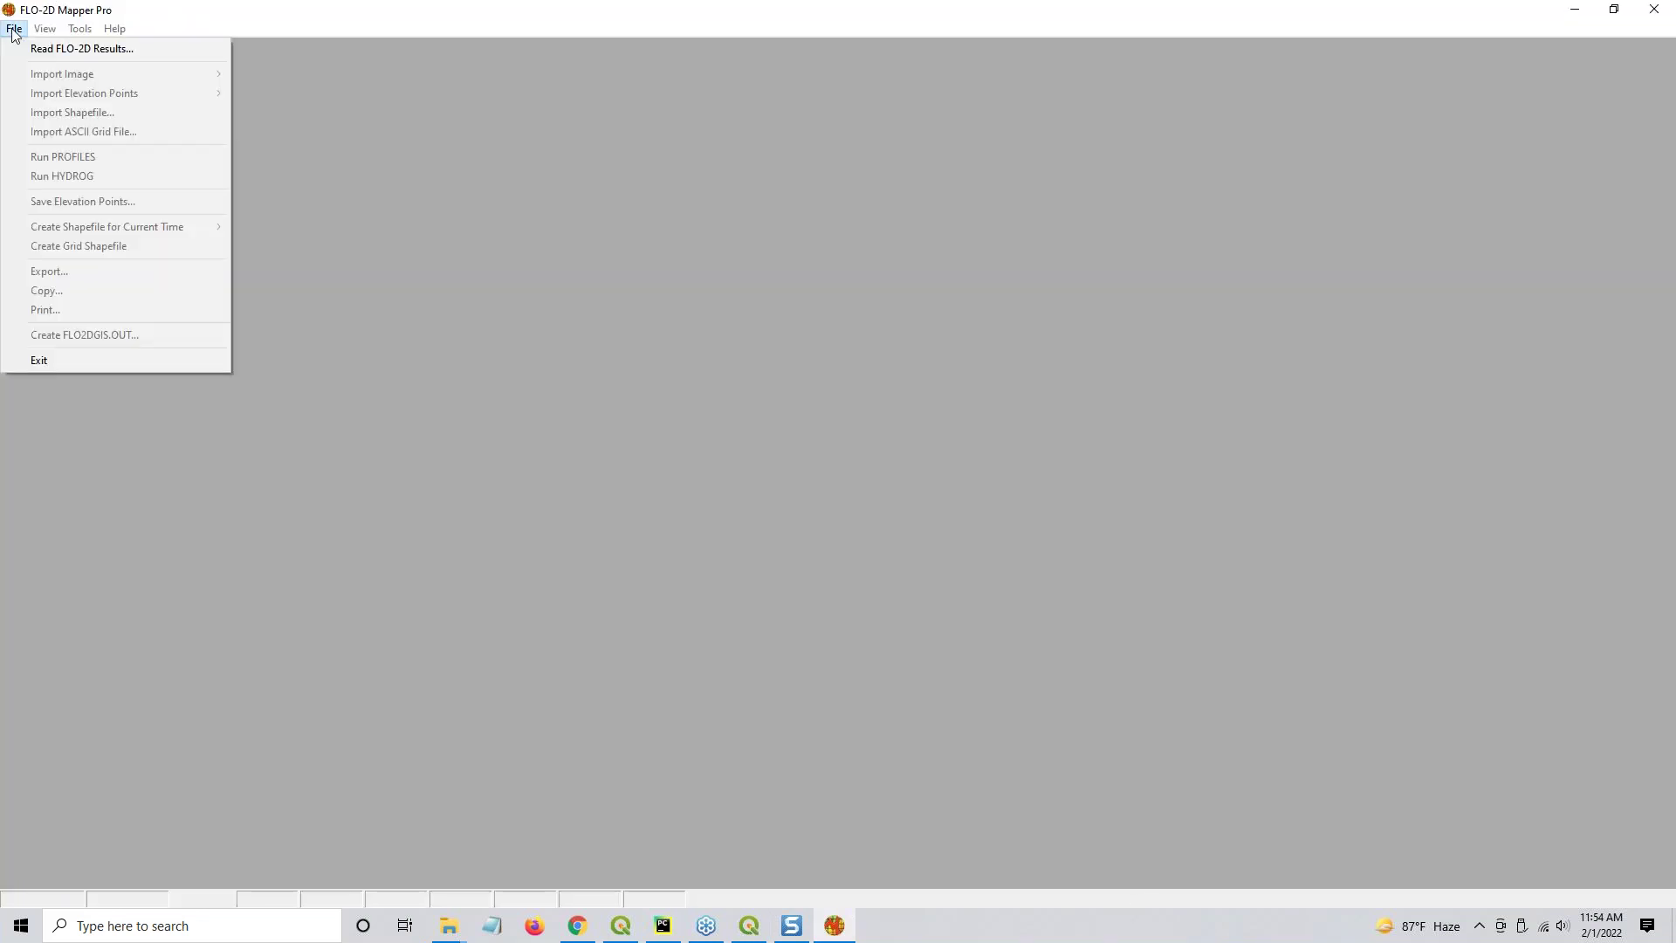
pyautogui.click(61, 49)
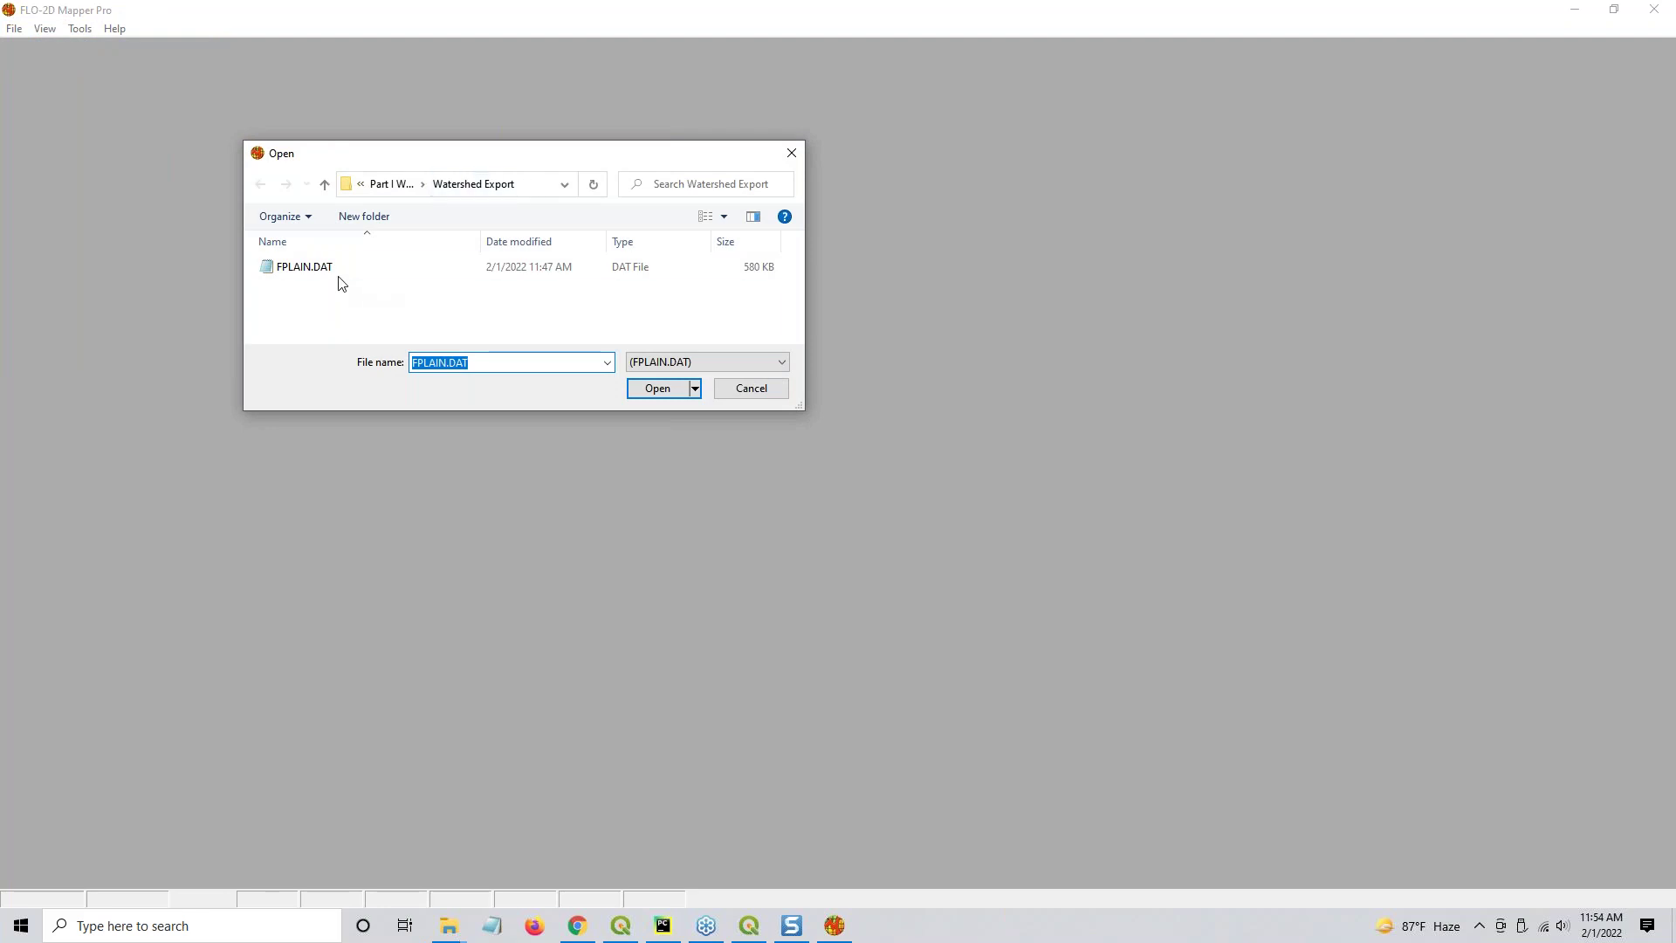
pyautogui.click(282, 217)
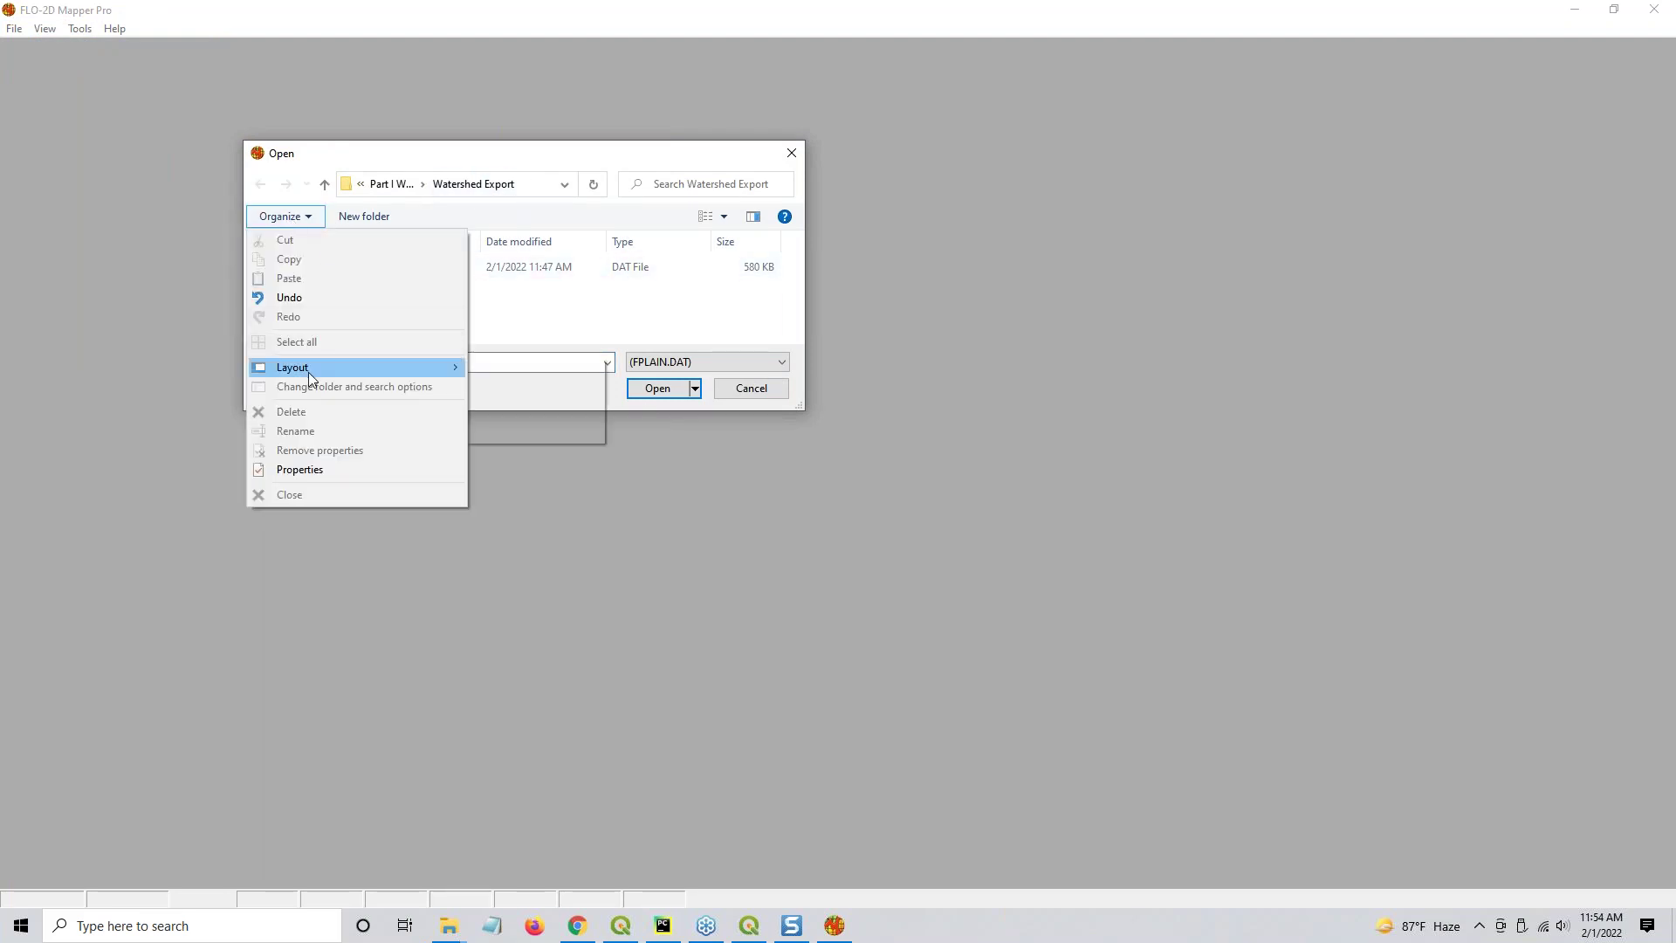
pyautogui.moveTo(315, 367)
pyautogui.click(517, 431)
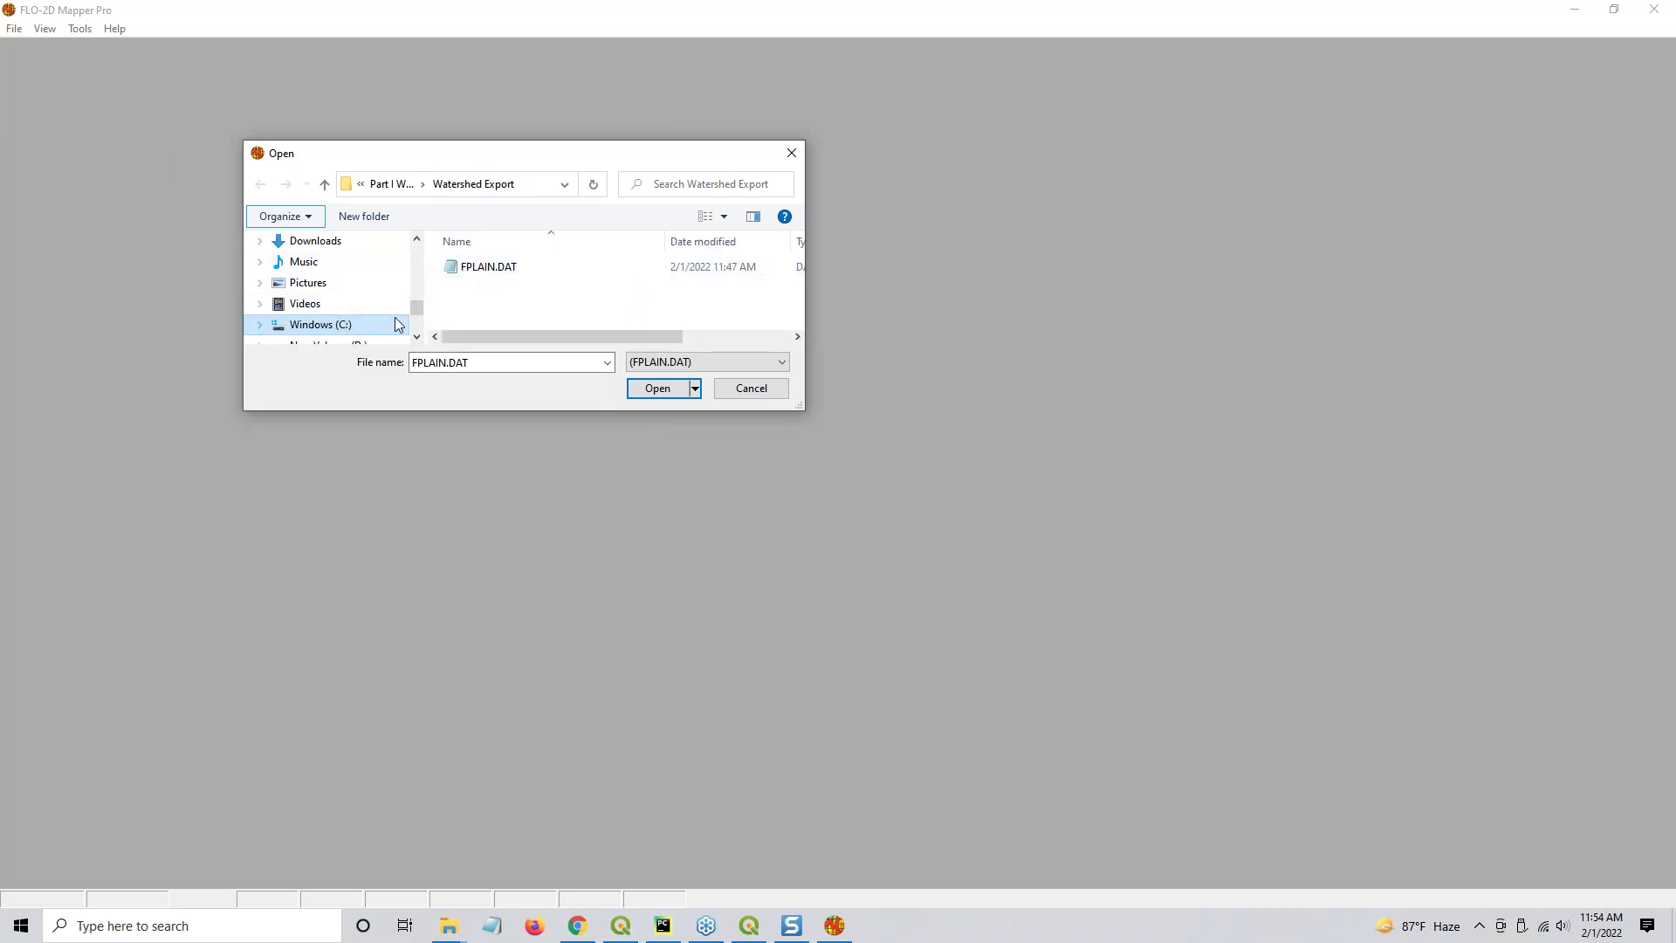
# Browse to C:\Projects C\Module 5\Part I Watershed Hydrology\Watershed Export and open FPLAIN.DAT
pyautogui.click(345, 326)
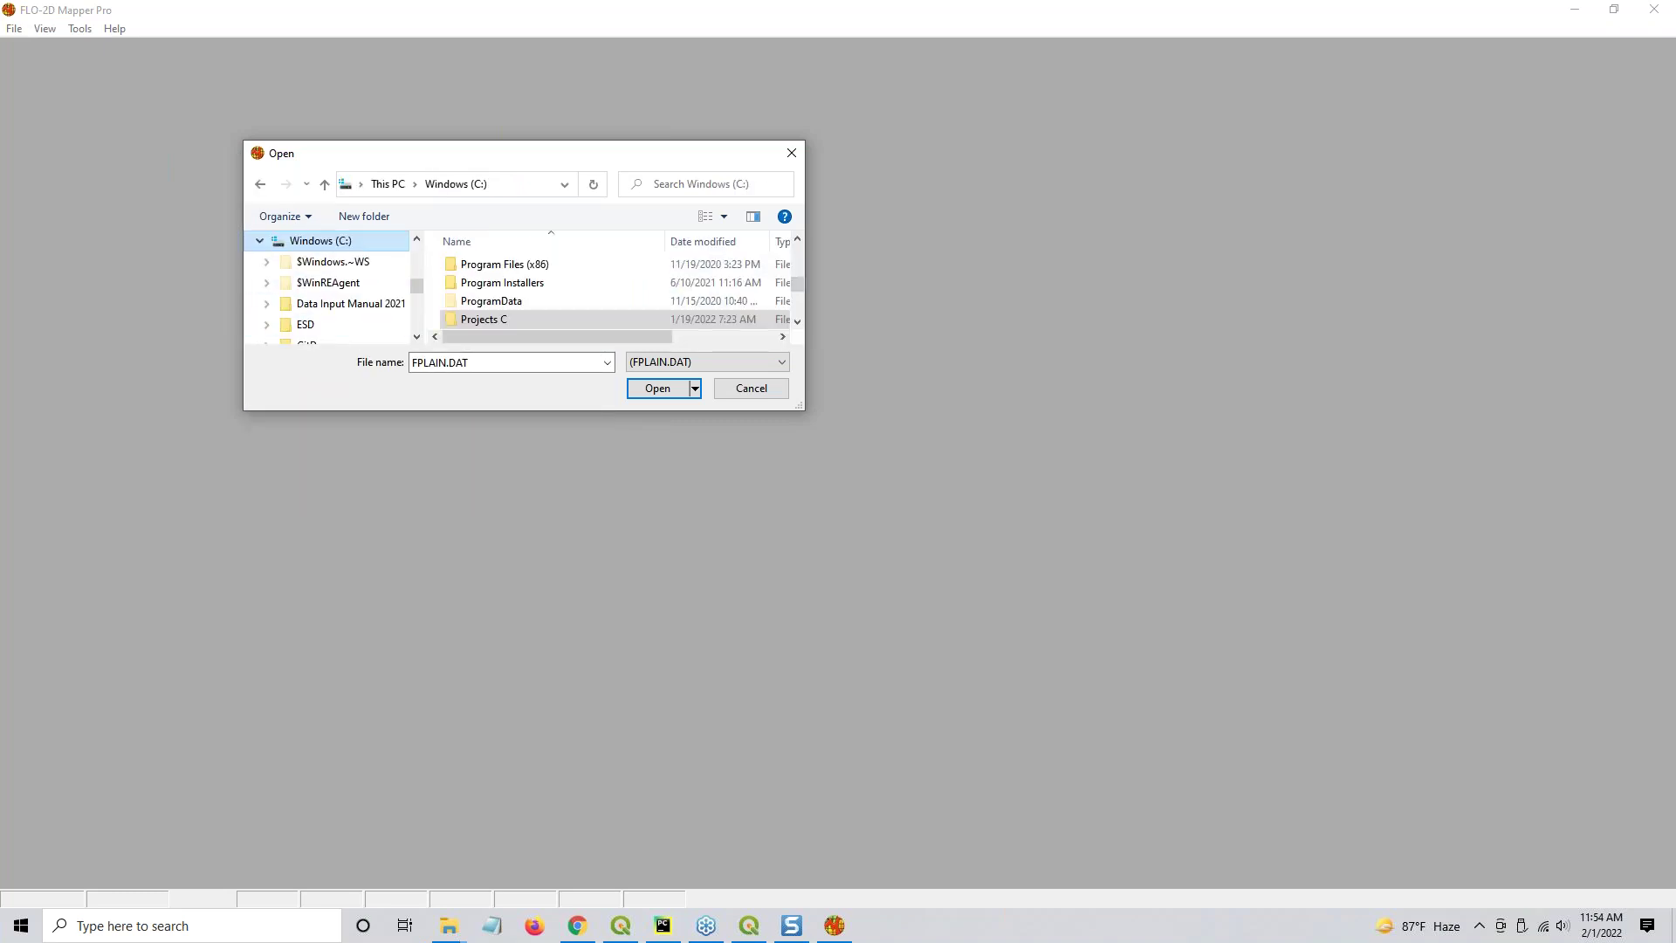
pyautogui.doubleClick(493, 318)
pyautogui.doubleClick(495, 284)
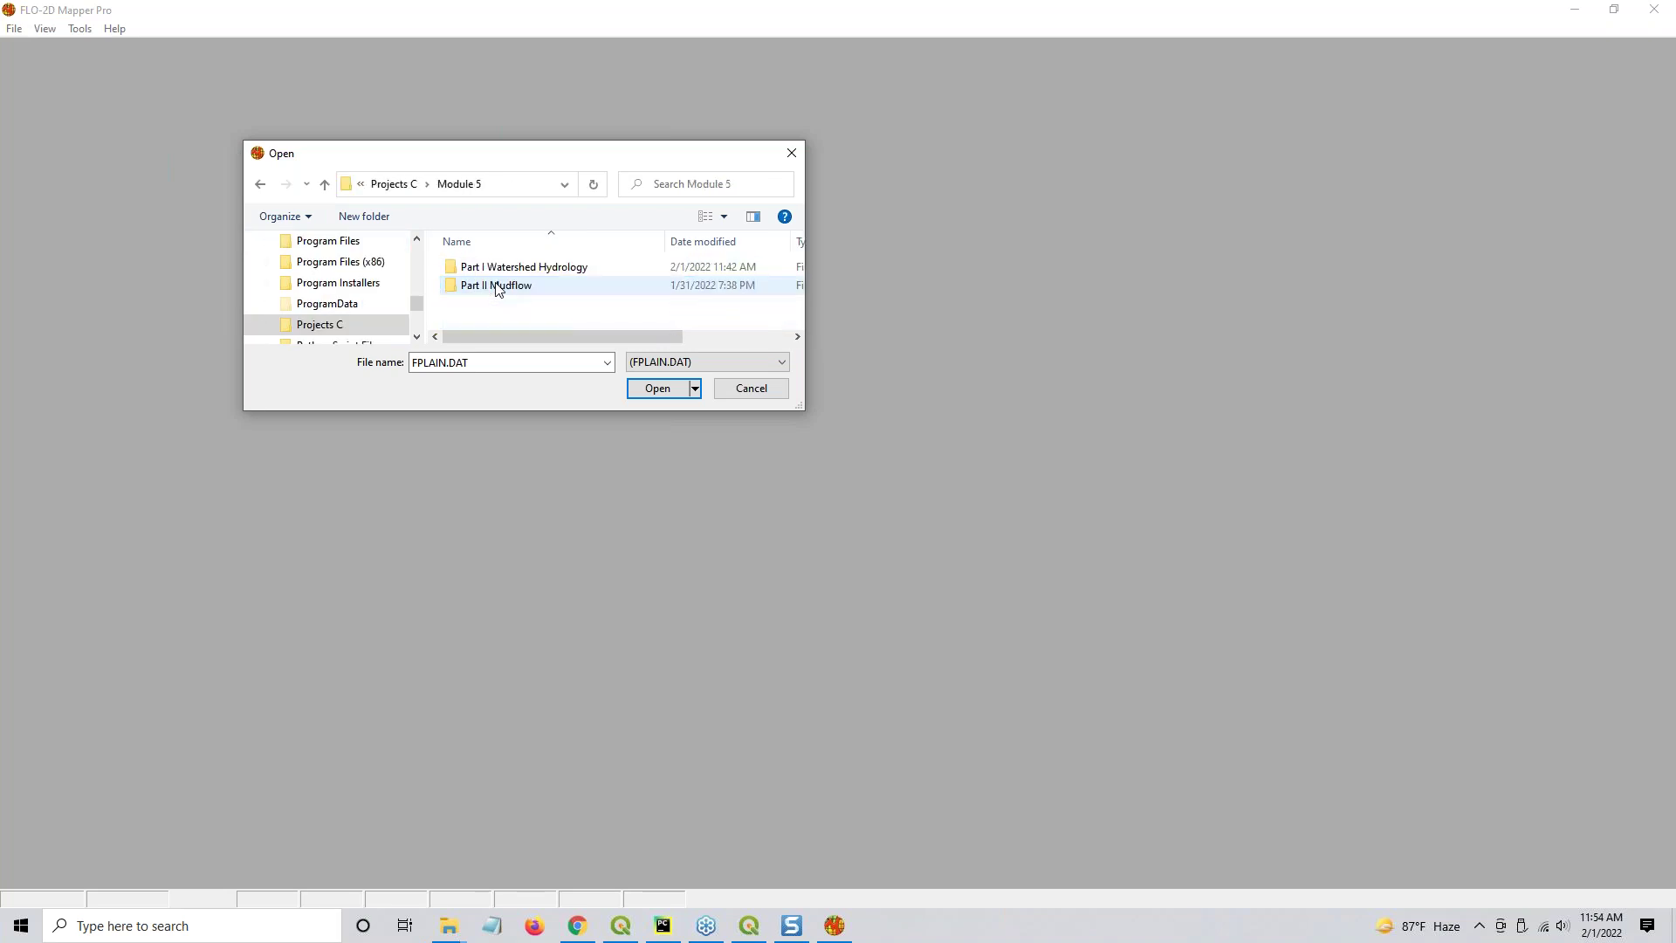
pyautogui.doubleClick(505, 269)
pyautogui.click(504, 286)
pyautogui.doubleClick(504, 286)
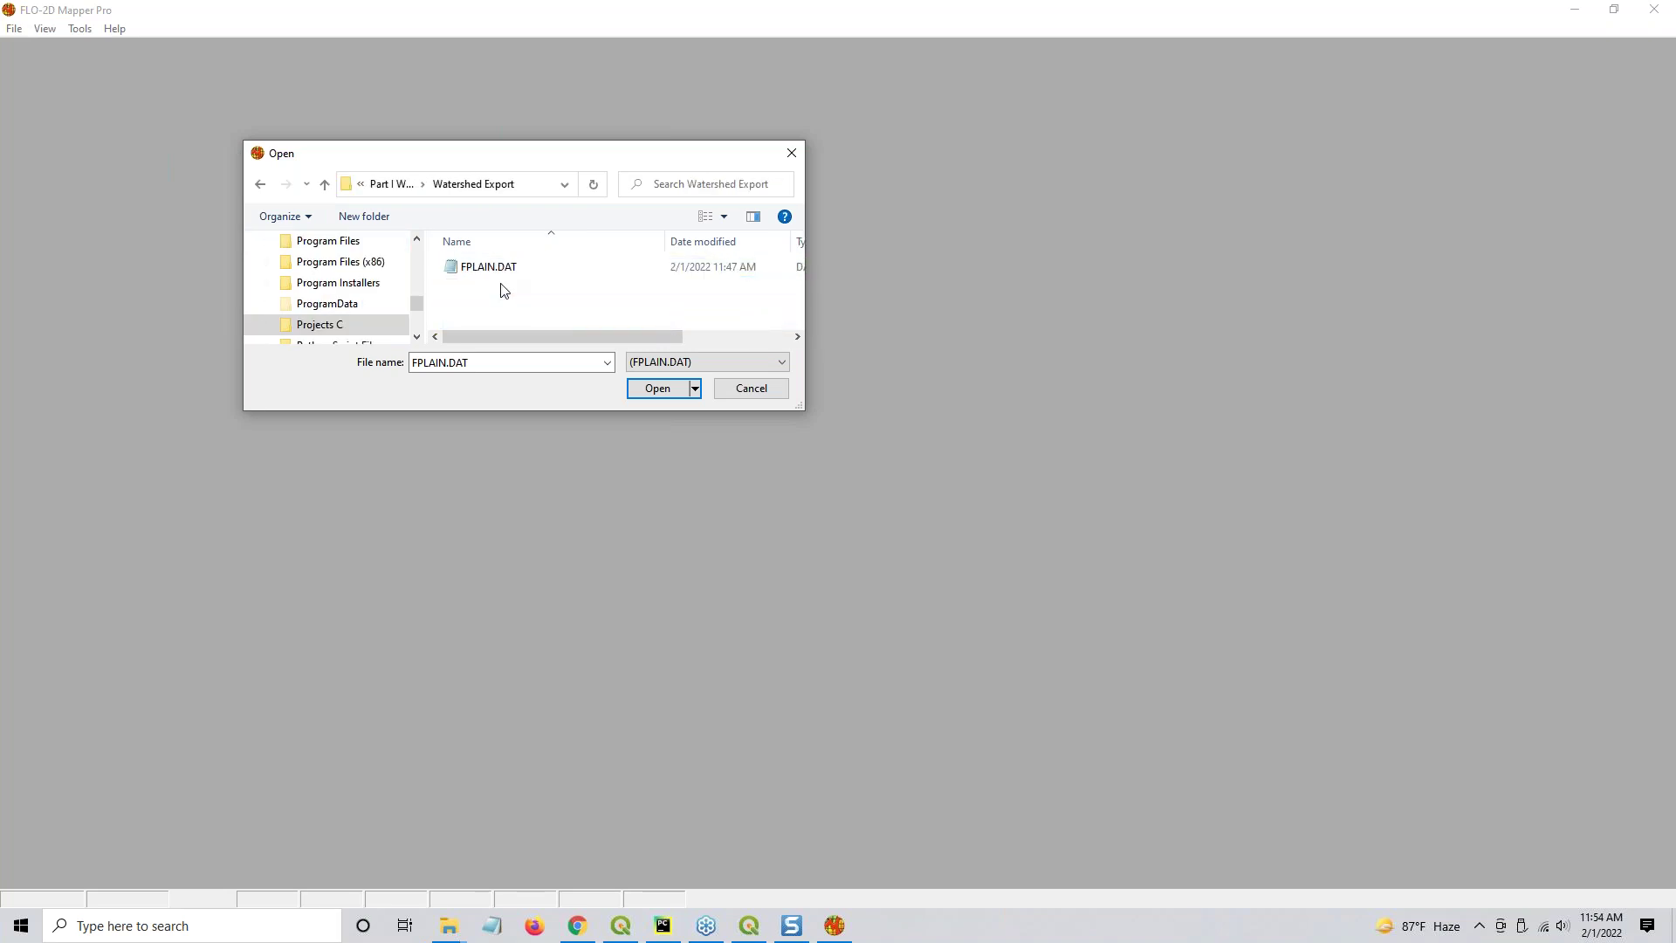
pyautogui.doubleClick(497, 271)
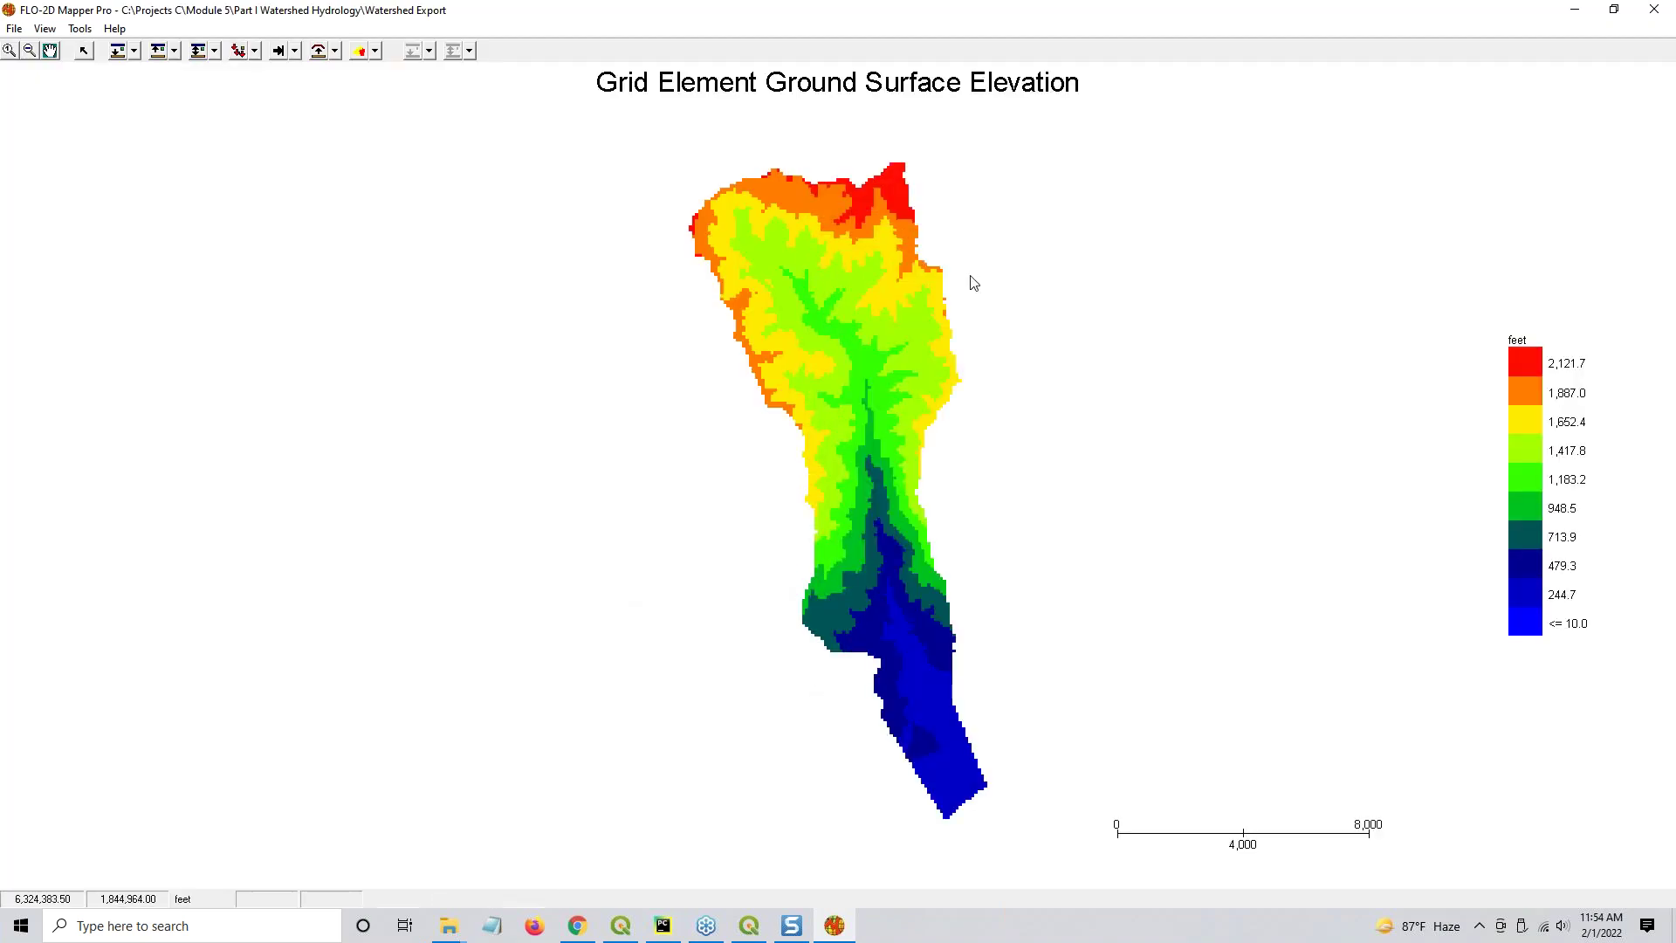
# Plot the maximum velocity vectors with the default scale factor and close Mapper Pro
pyautogui.click(254, 51)
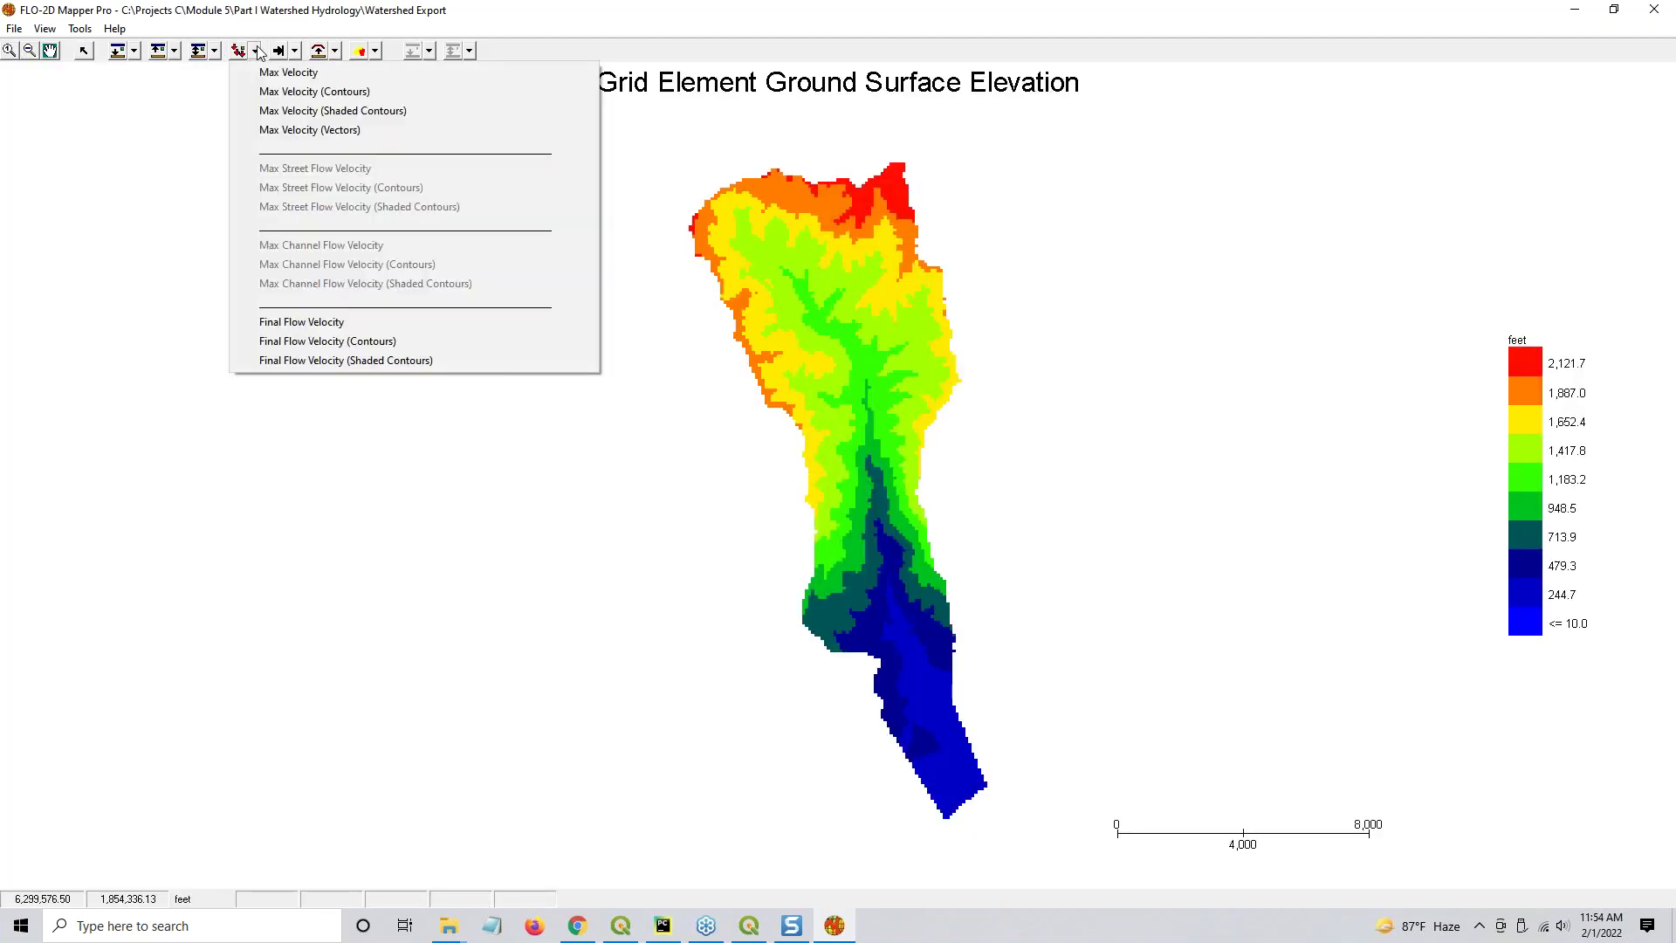
pyautogui.click(288, 131)
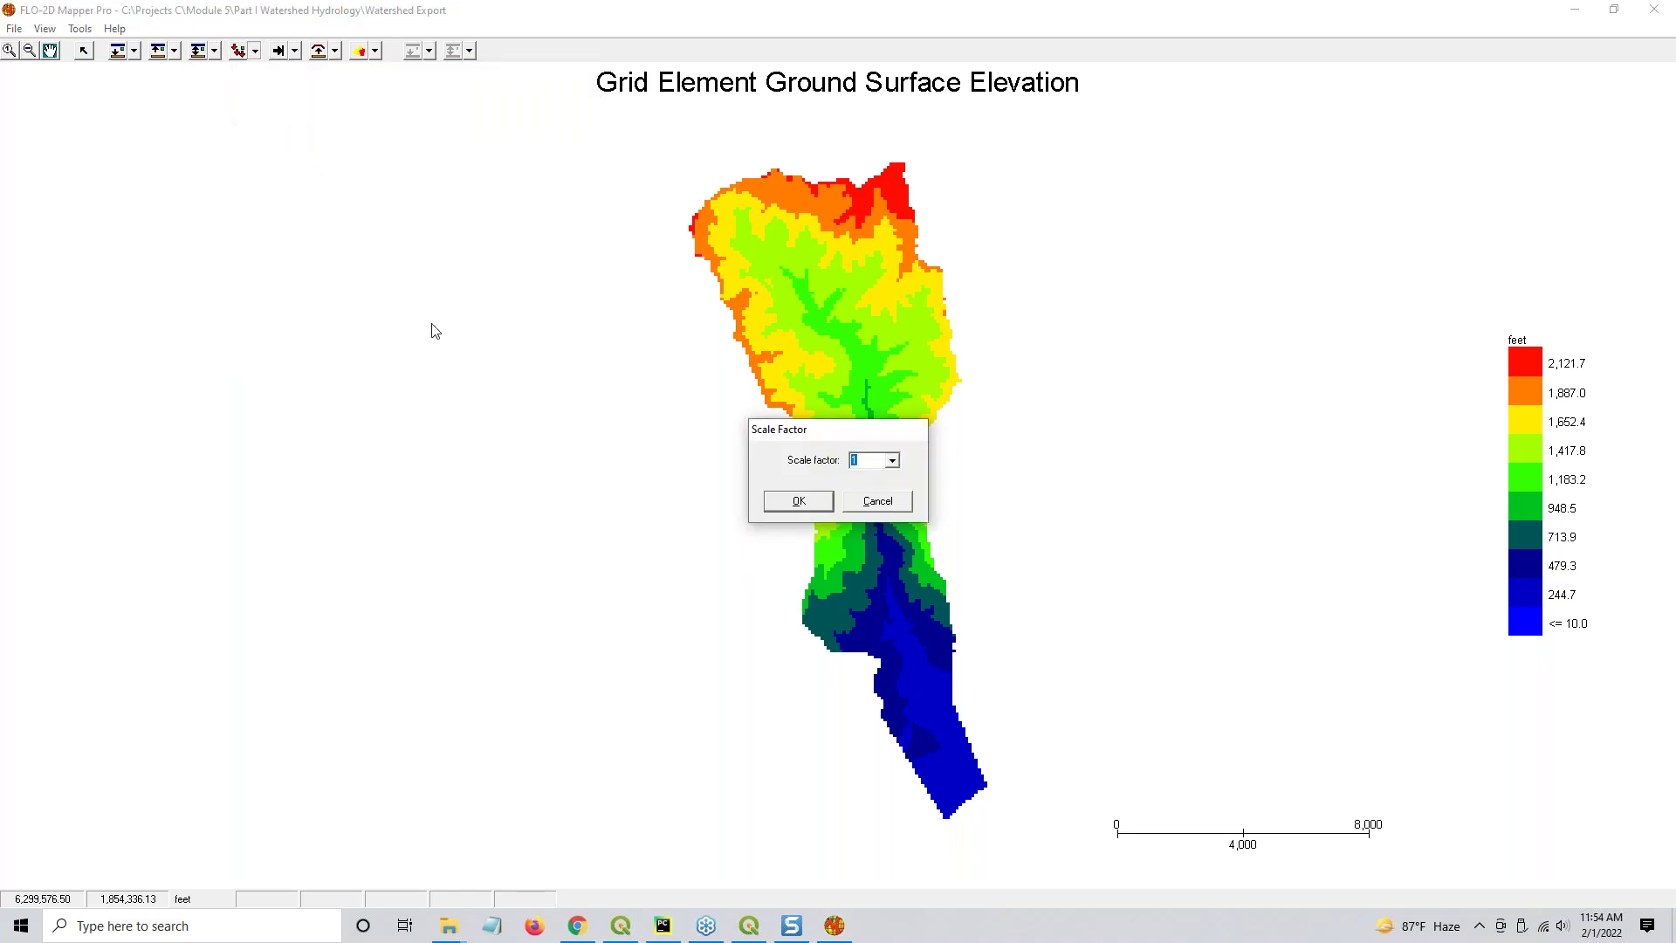
pyautogui.click(824, 503)
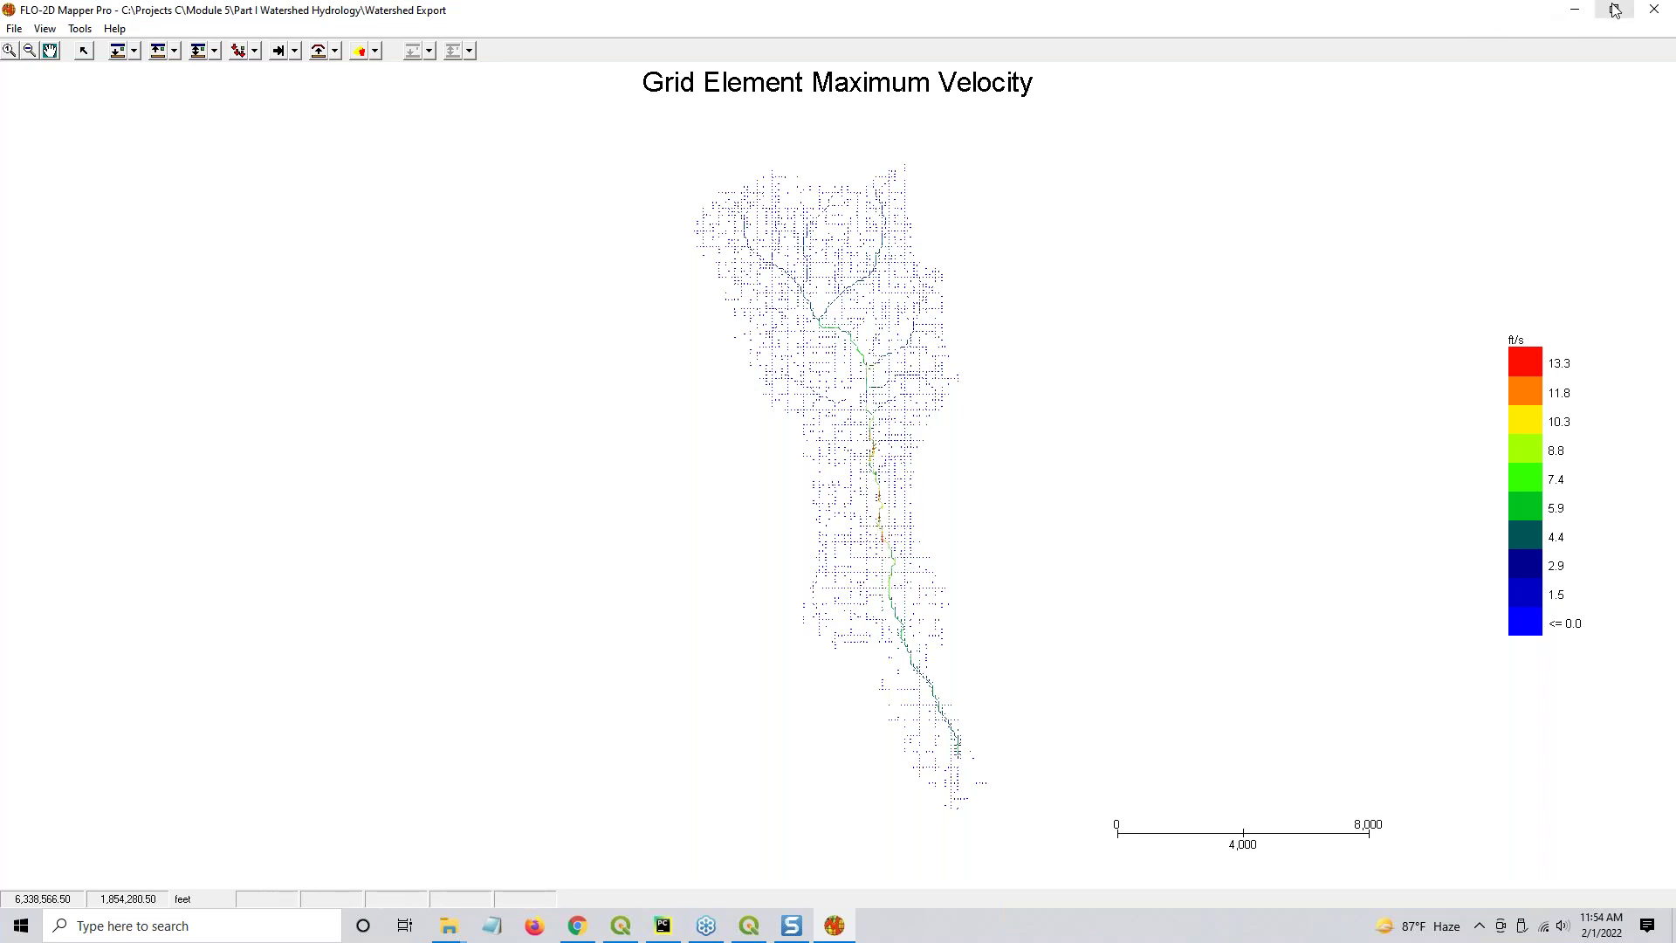
pyautogui.click(1664, 13)
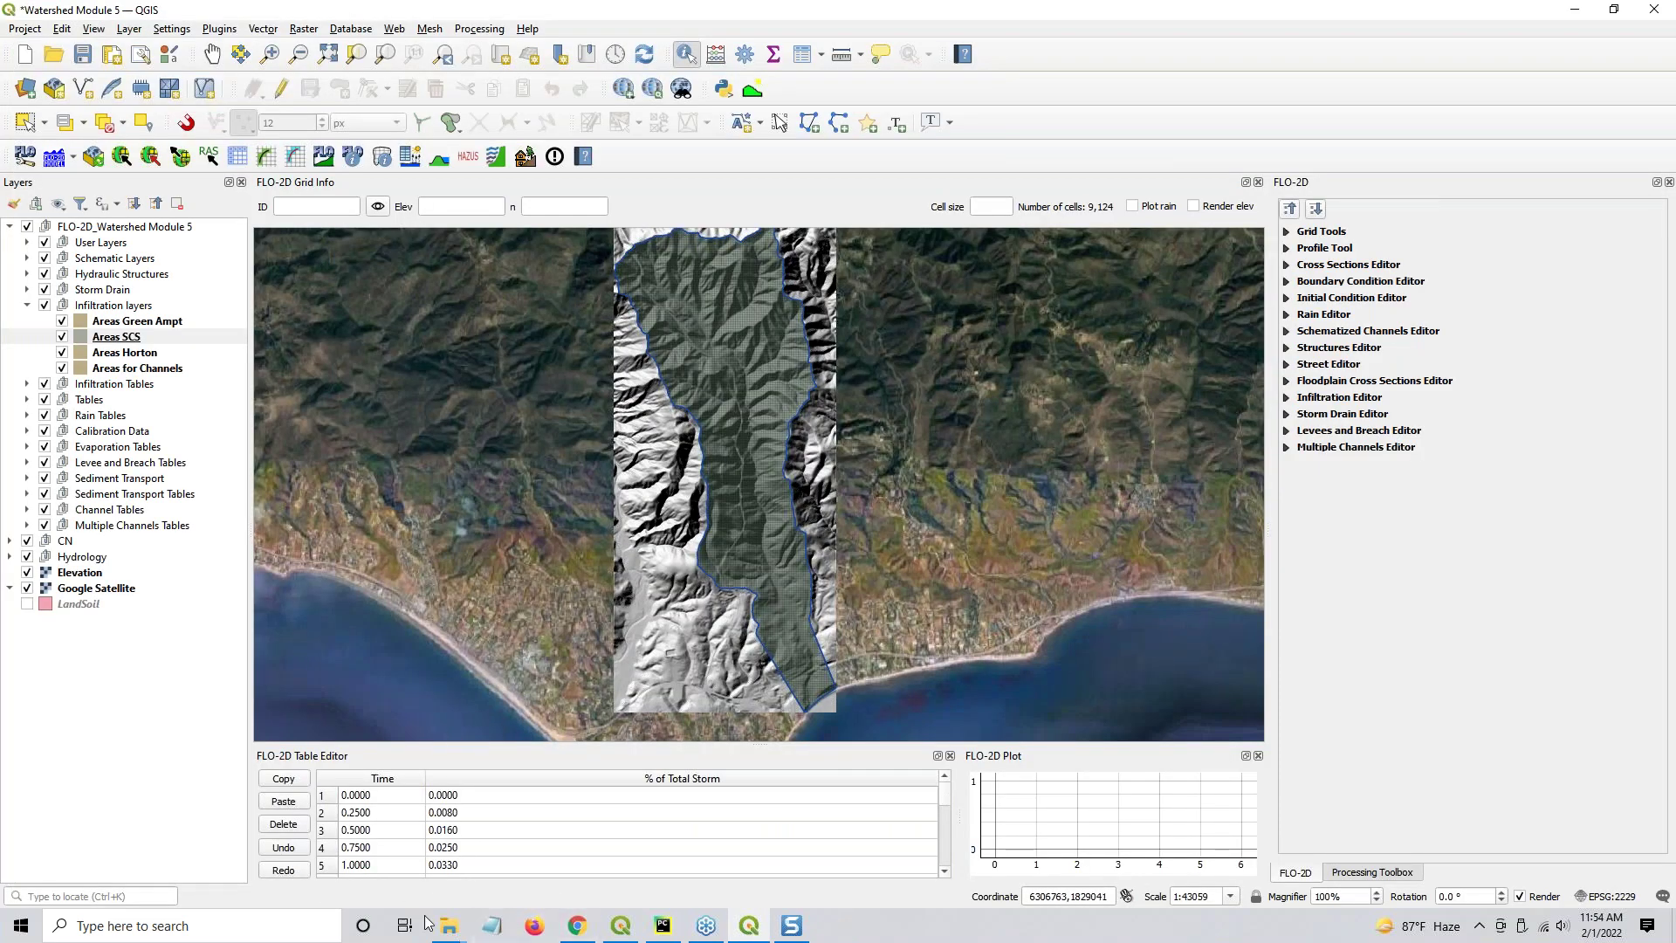
# Add Velocity at Cell (Vectors).shp from the Watershed Export folder to the QGIS map and minimize File Explorer
pyautogui.moveTo(448, 925)
pyautogui.click(546, 851)
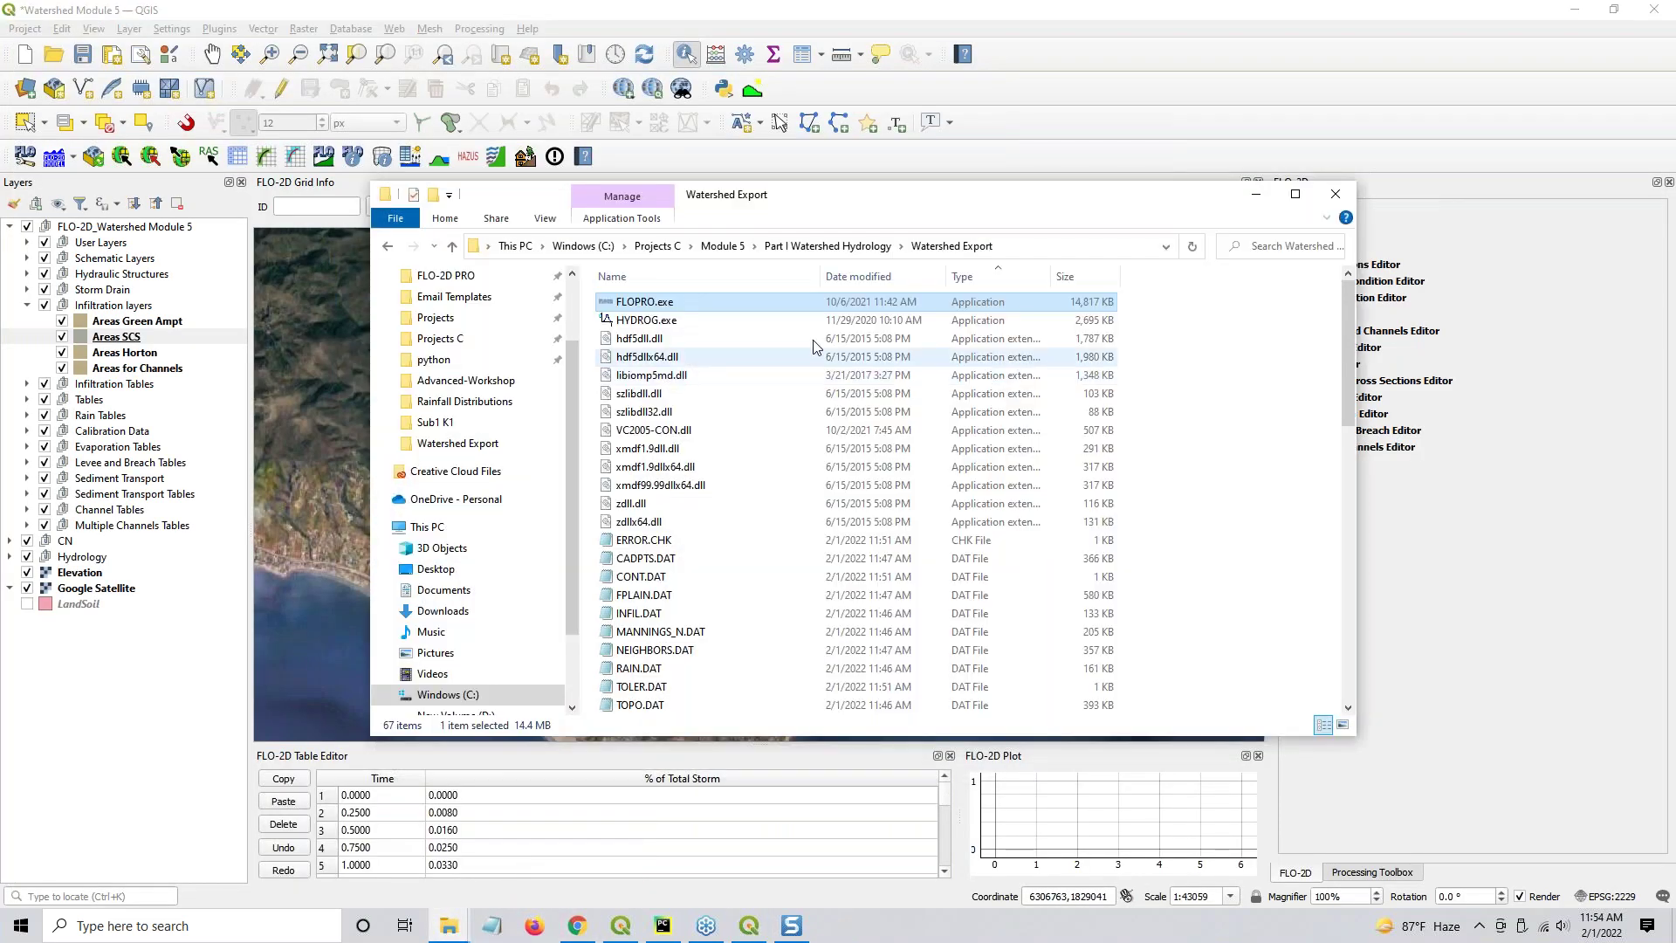
pyautogui.moveTo(780, 206); pyautogui.dragTo(964, 152)
pyautogui.click(862, 522)
pyautogui.scroll(-1, 863, 524)
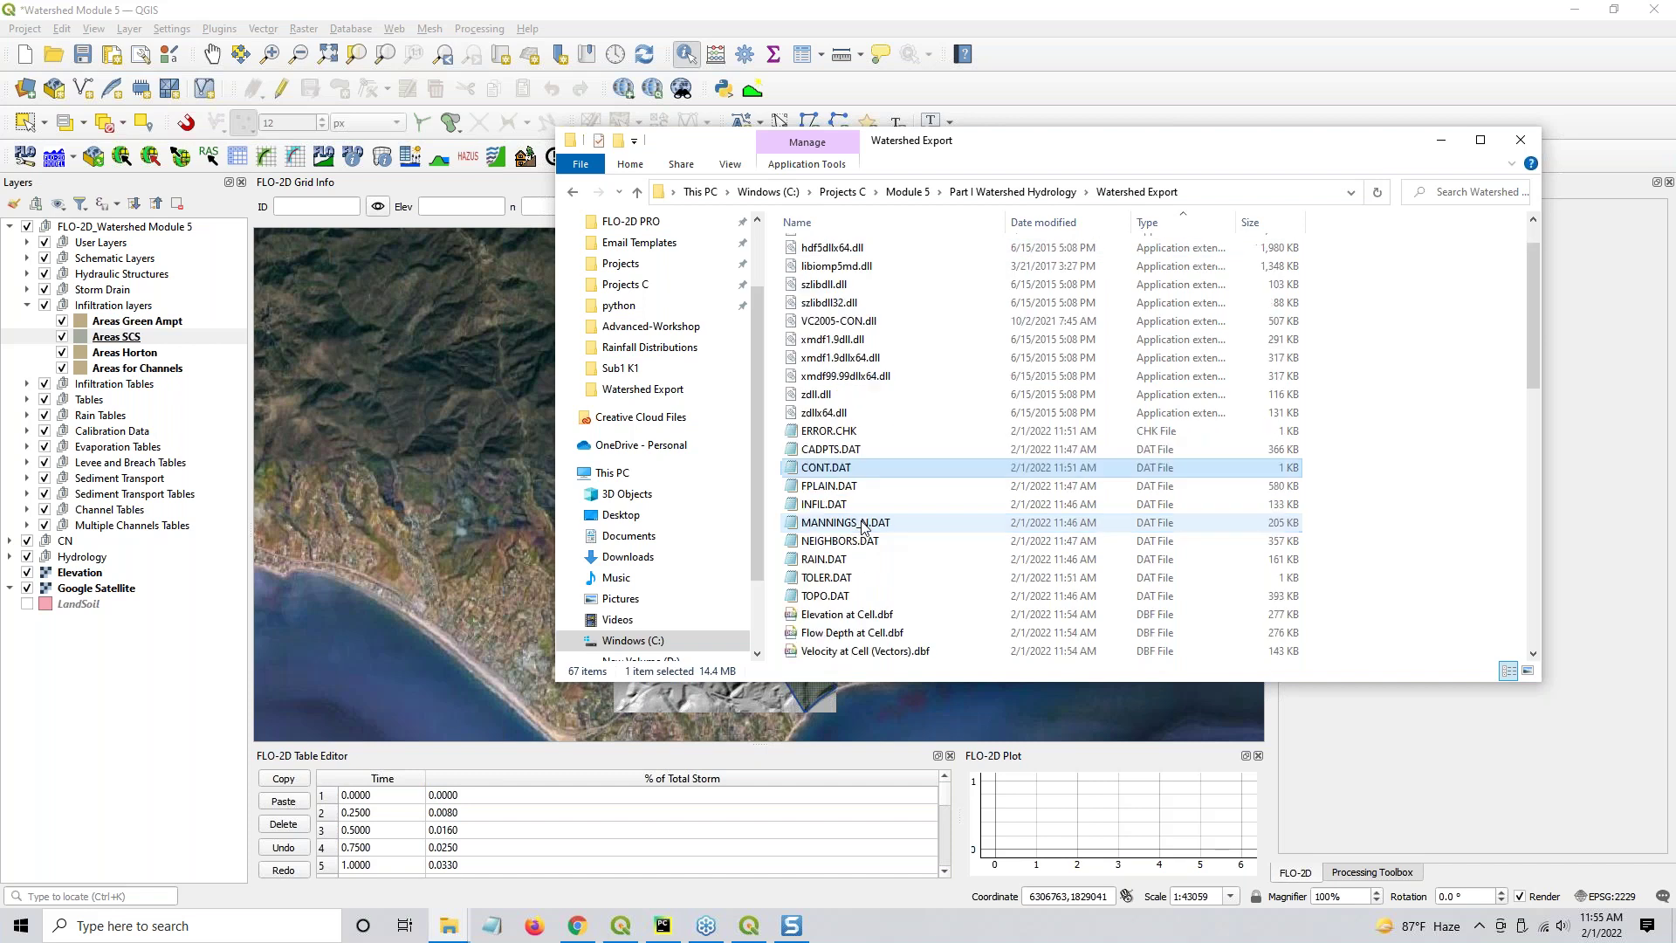
pyautogui.scroll(-3, 862, 523)
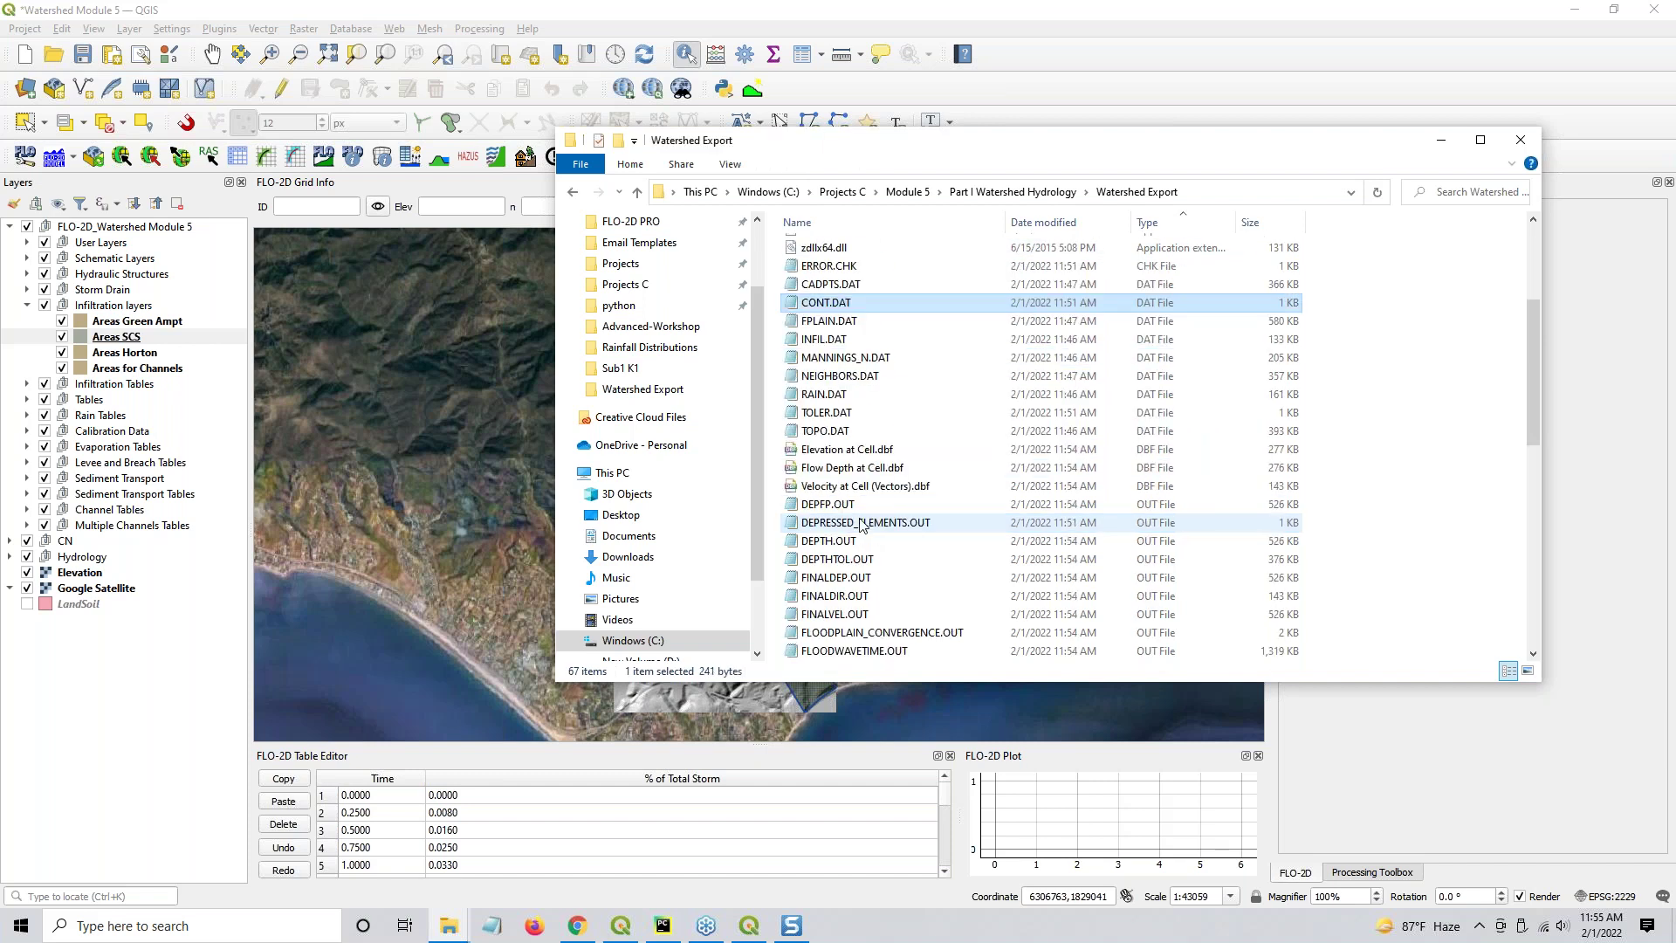
pyautogui.scroll(-10, 862, 524)
pyautogui.click(876, 580)
pyautogui.moveTo(874, 585); pyautogui.dragTo(426, 595)
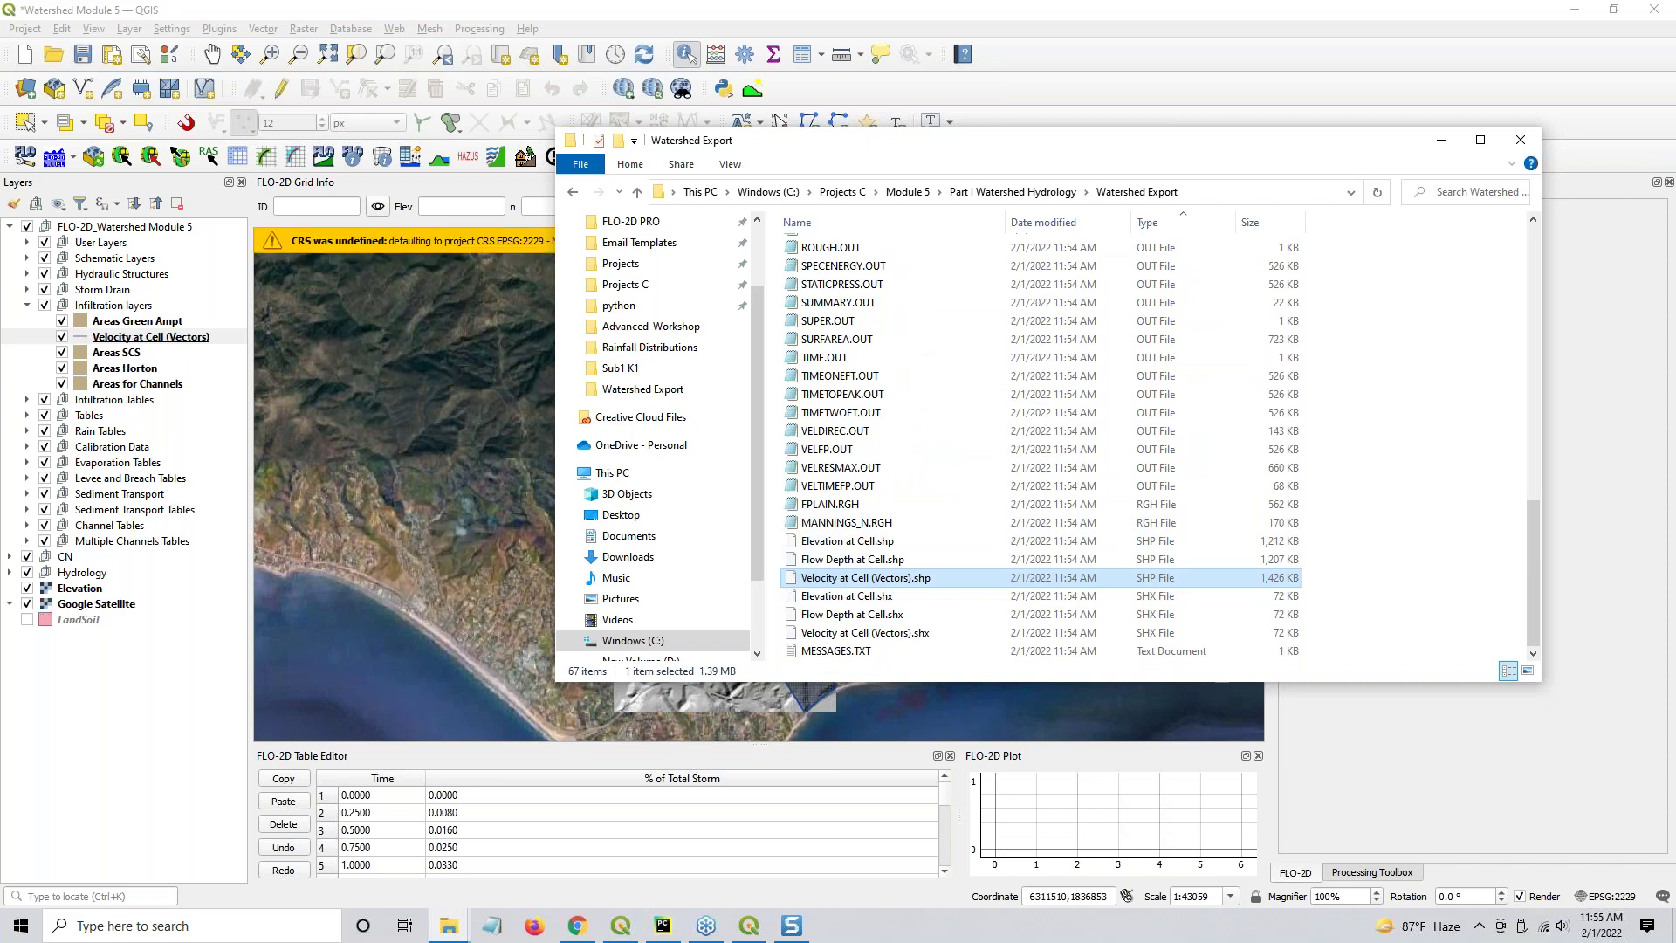
pyautogui.click(1440, 144)
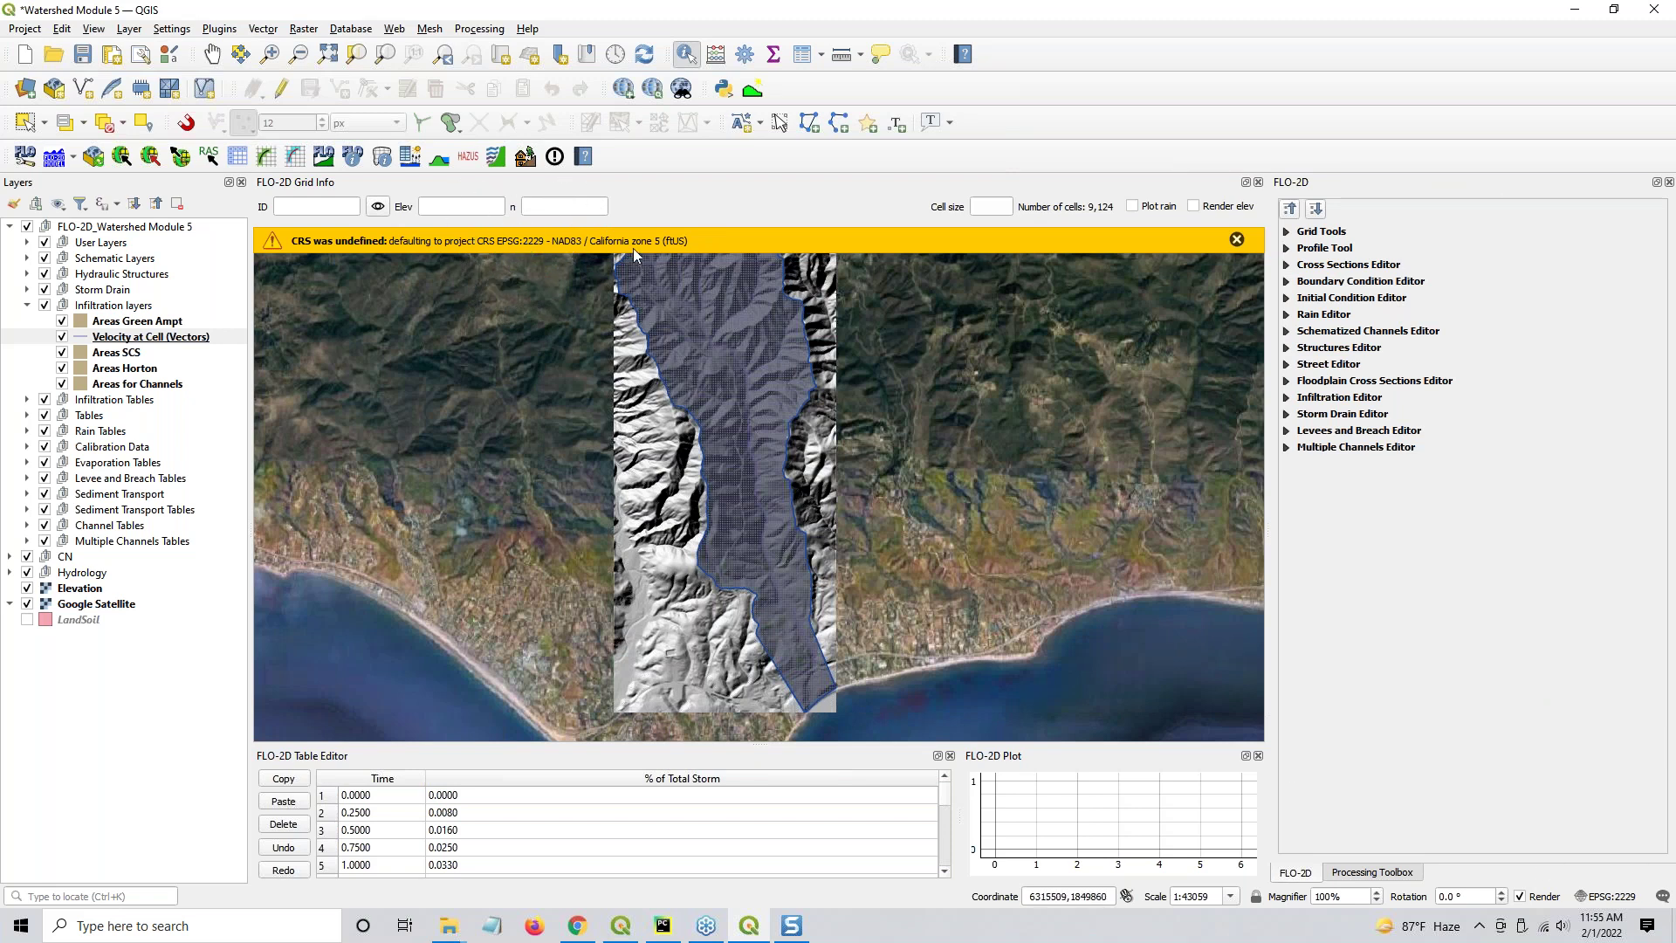
# Move the Velocity at Cell (Vectors) layer out of the FLO-2D layer groups to just above the Elevation layer
pyautogui.moveTo(159, 340); pyautogui.dragTo(129, 567)
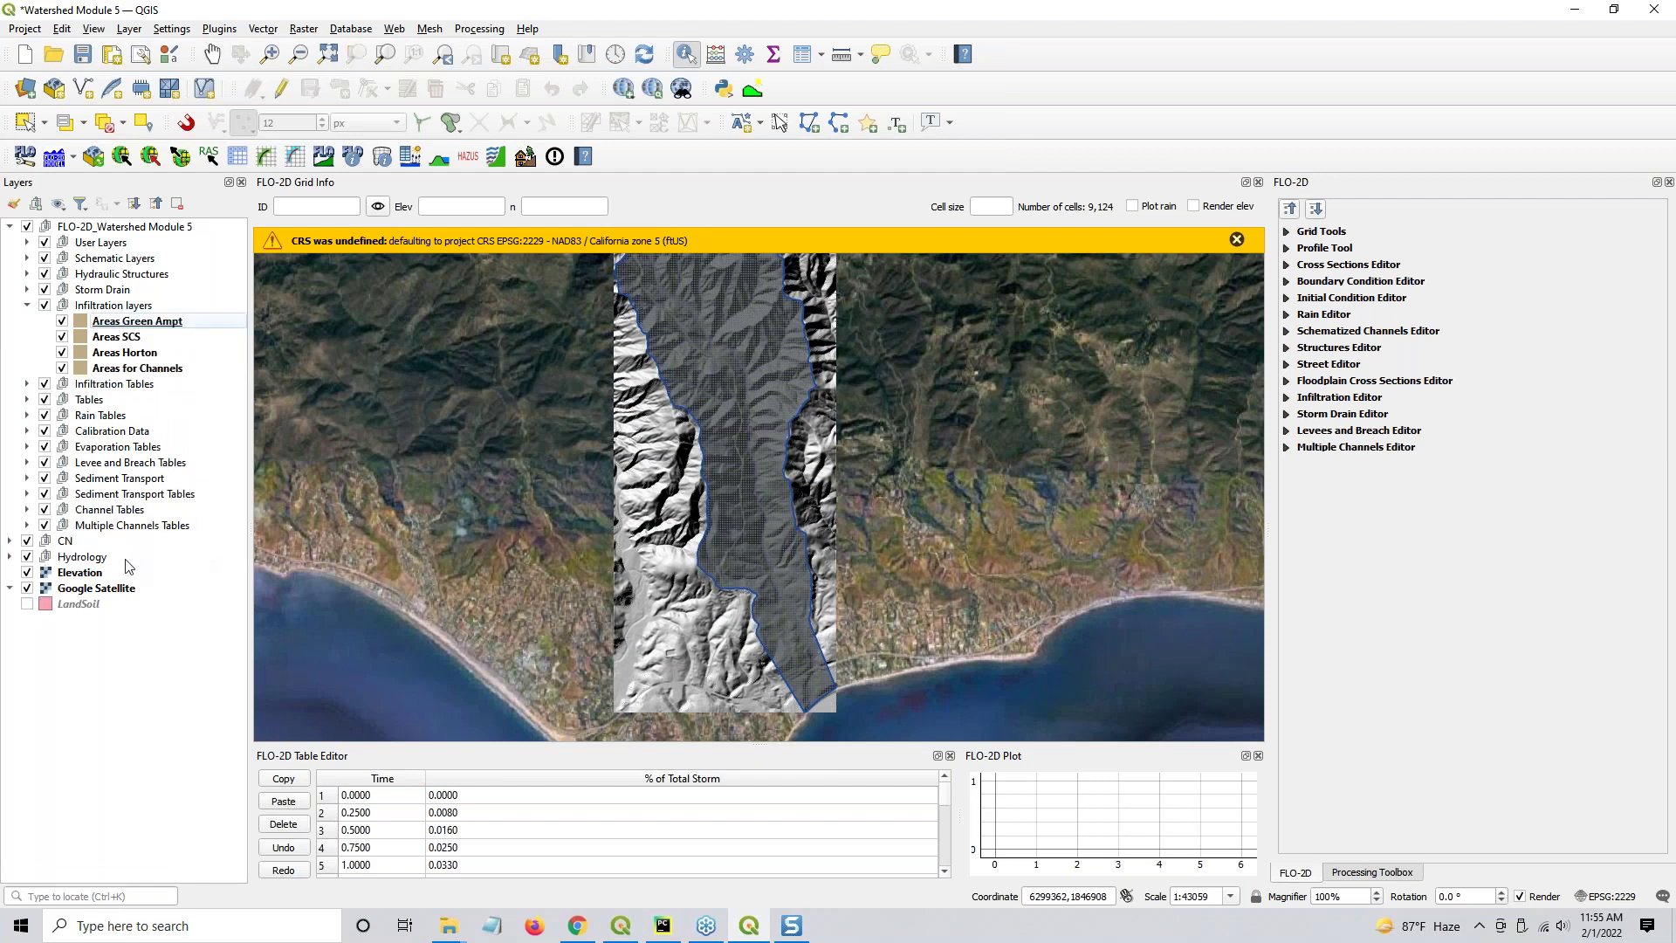
pyautogui.click(9, 541)
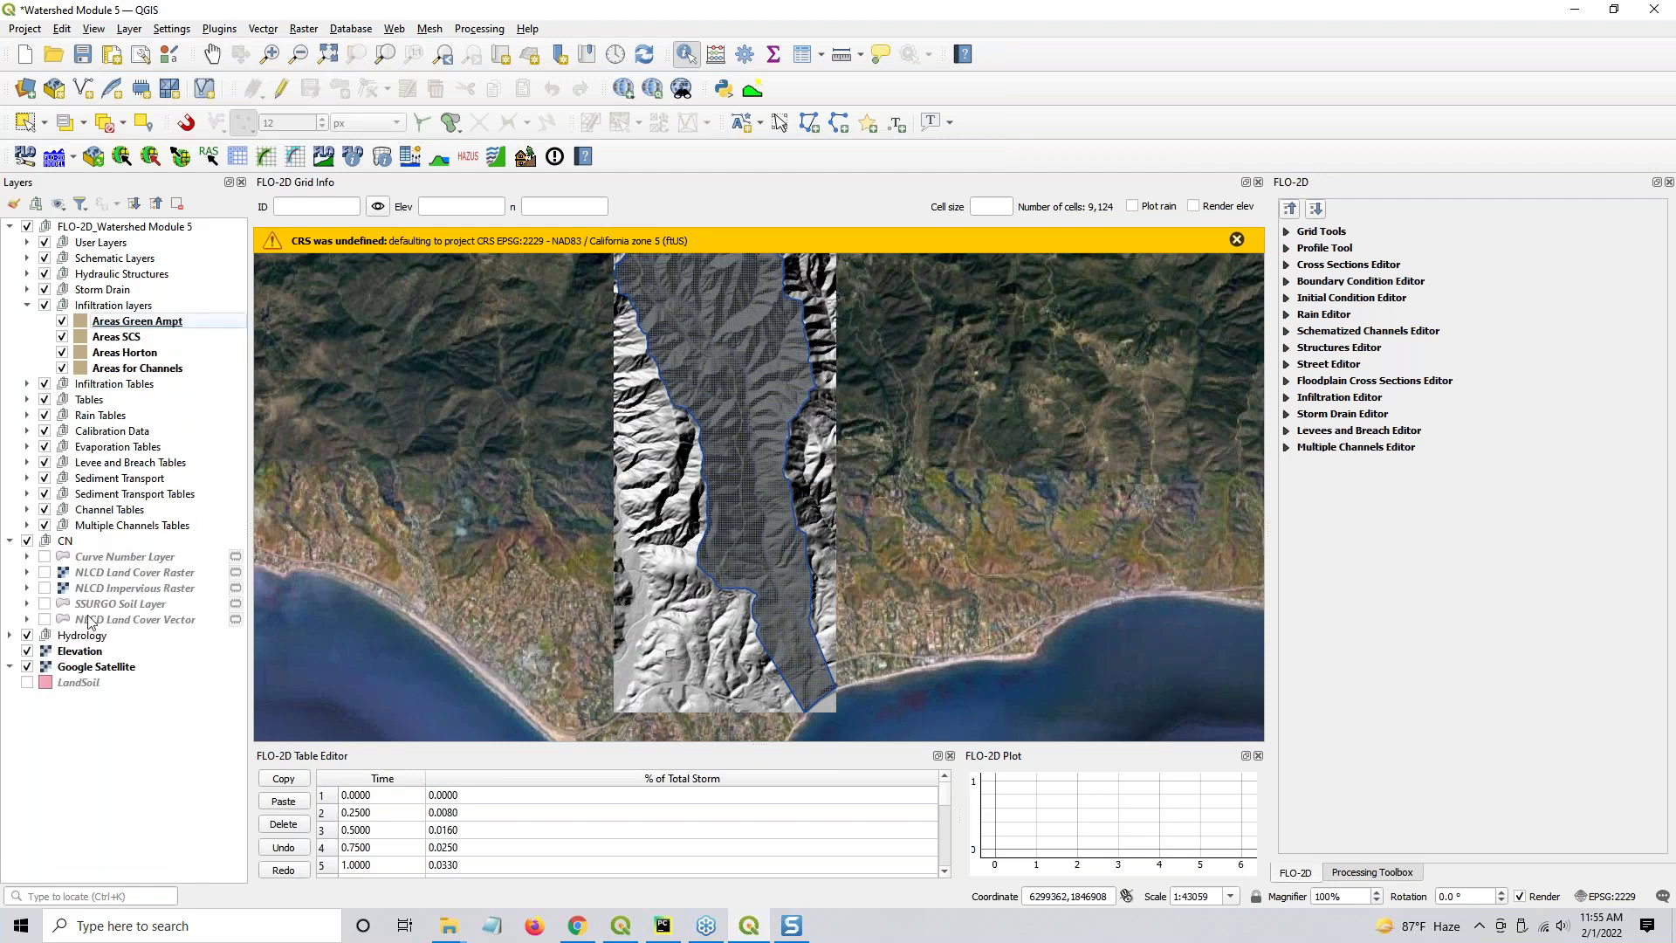
pyautogui.click(27, 525)
pyautogui.moveTo(128, 542); pyautogui.dragTo(150, 692)
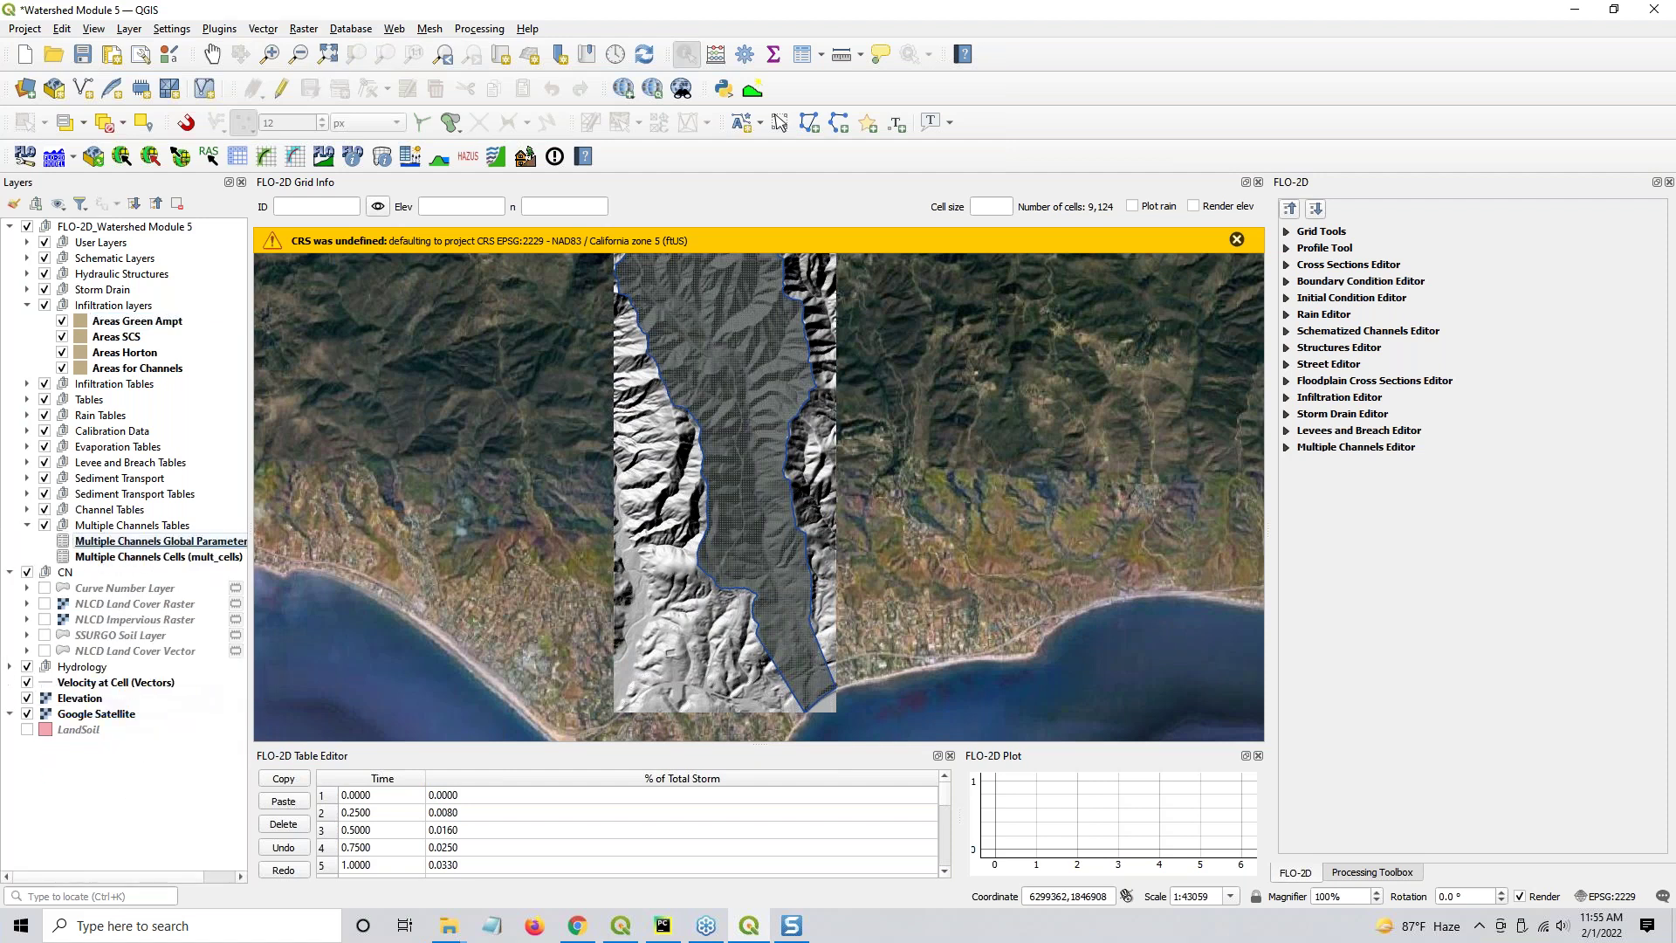
# Collapse the CN group, dismiss the CRS warning, and hide the Google Satellite and Elevation layers
pyautogui.click(10, 572)
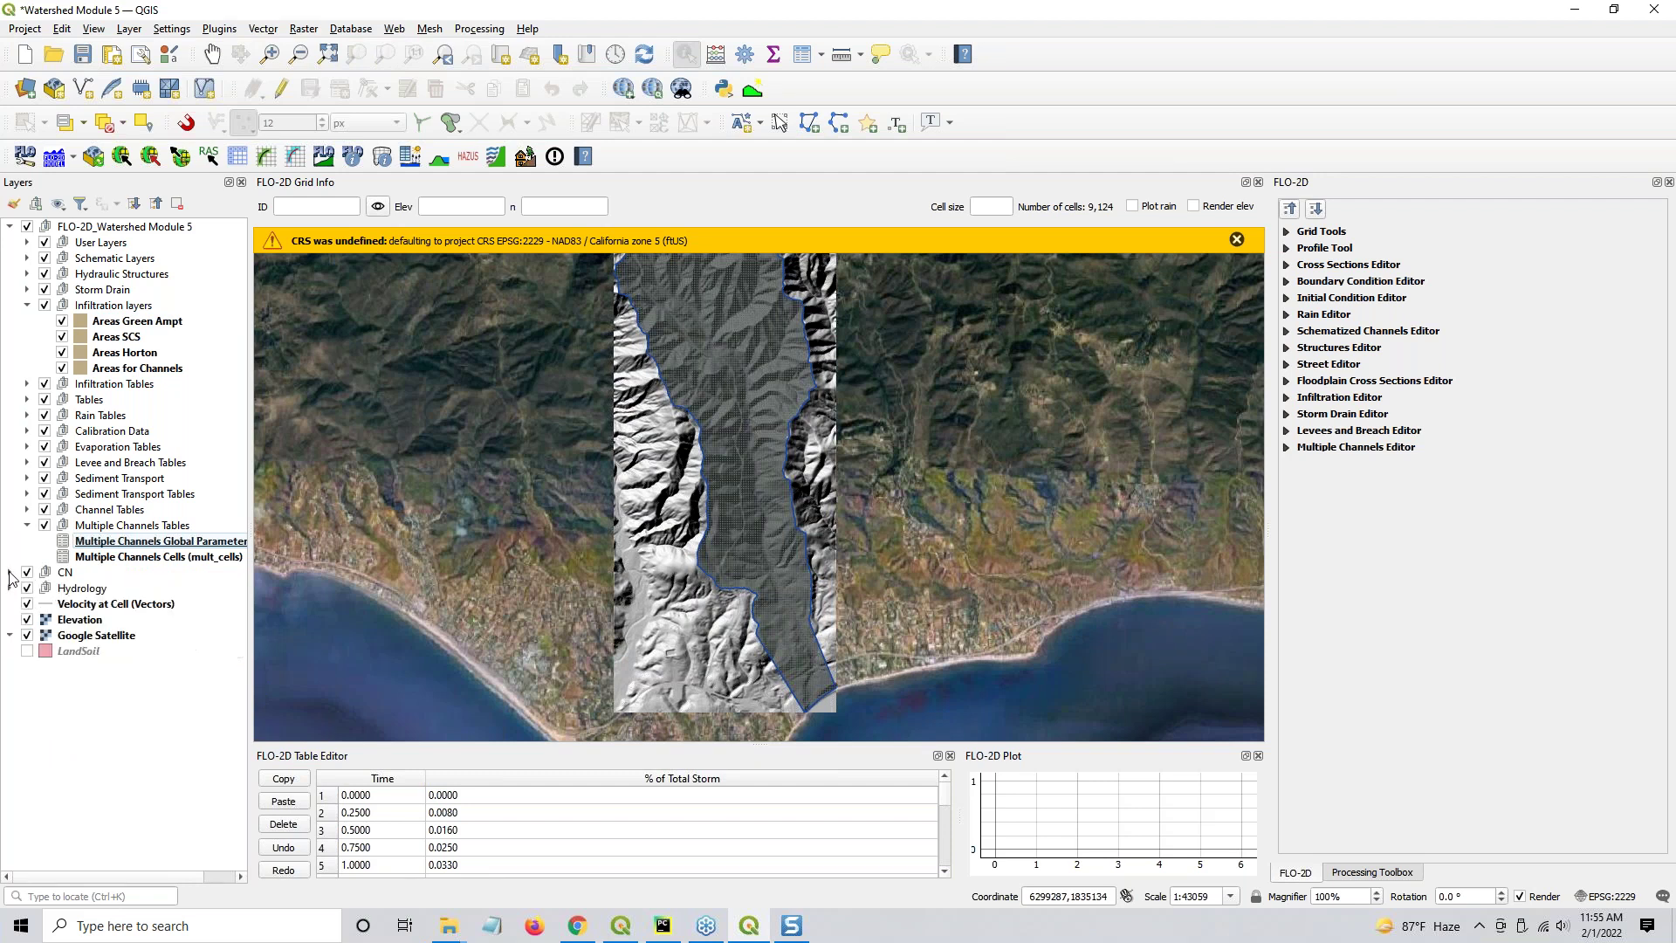
pyautogui.click(77, 606)
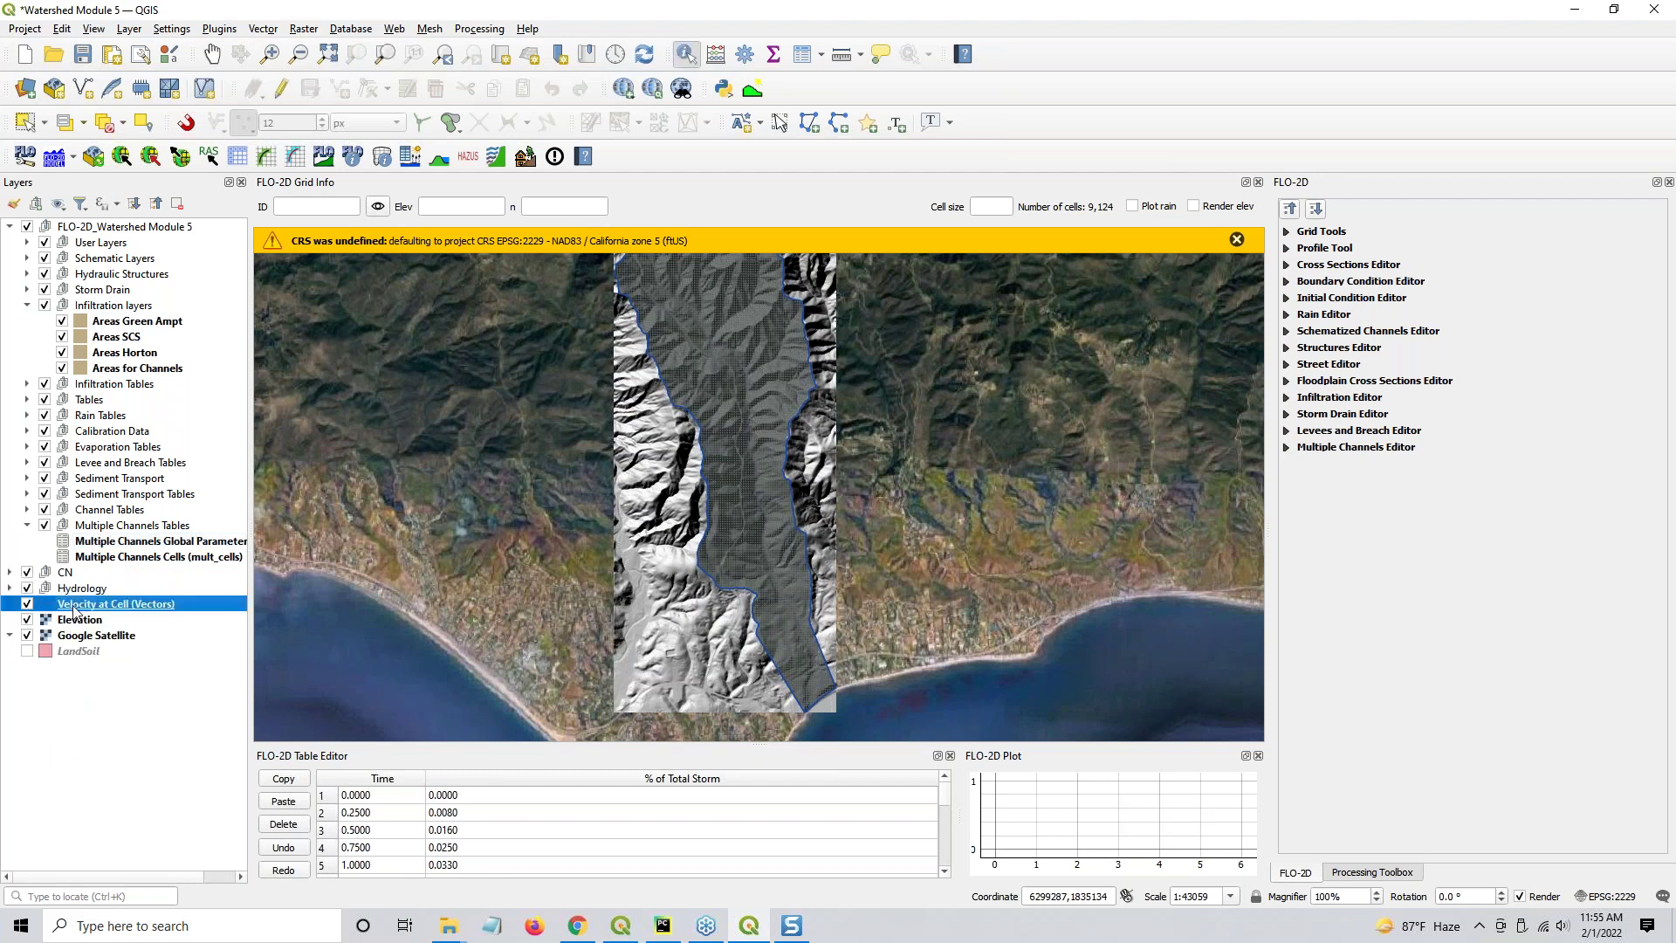
pyautogui.click(1236, 239)
pyautogui.click(27, 636)
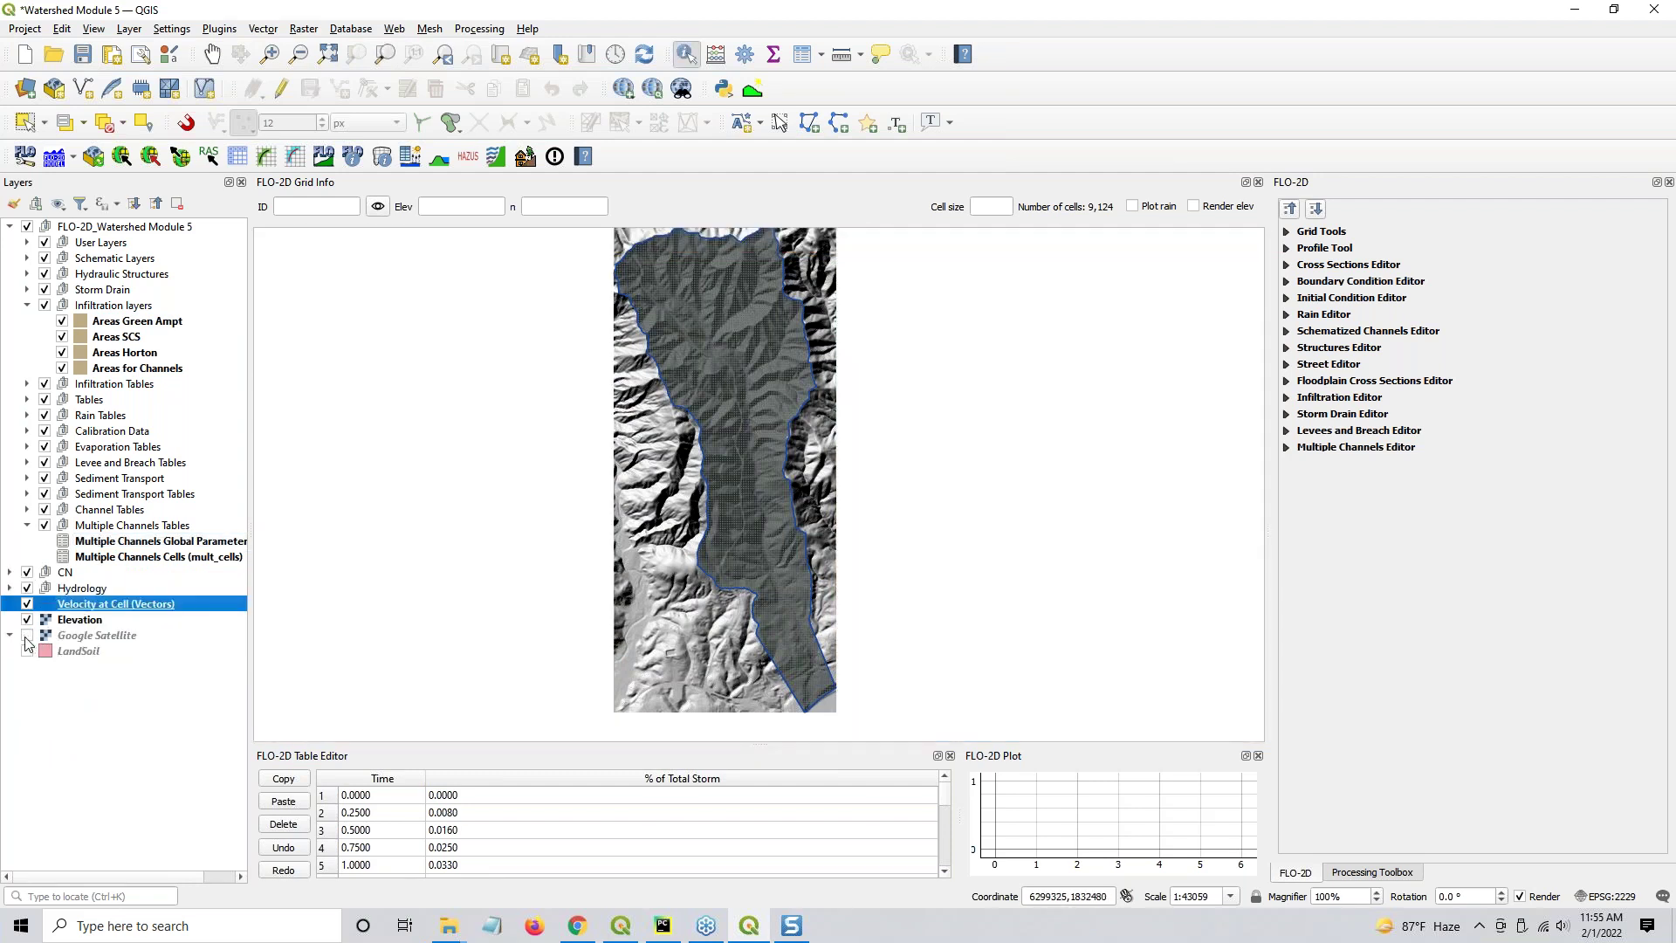
pyautogui.click(27, 620)
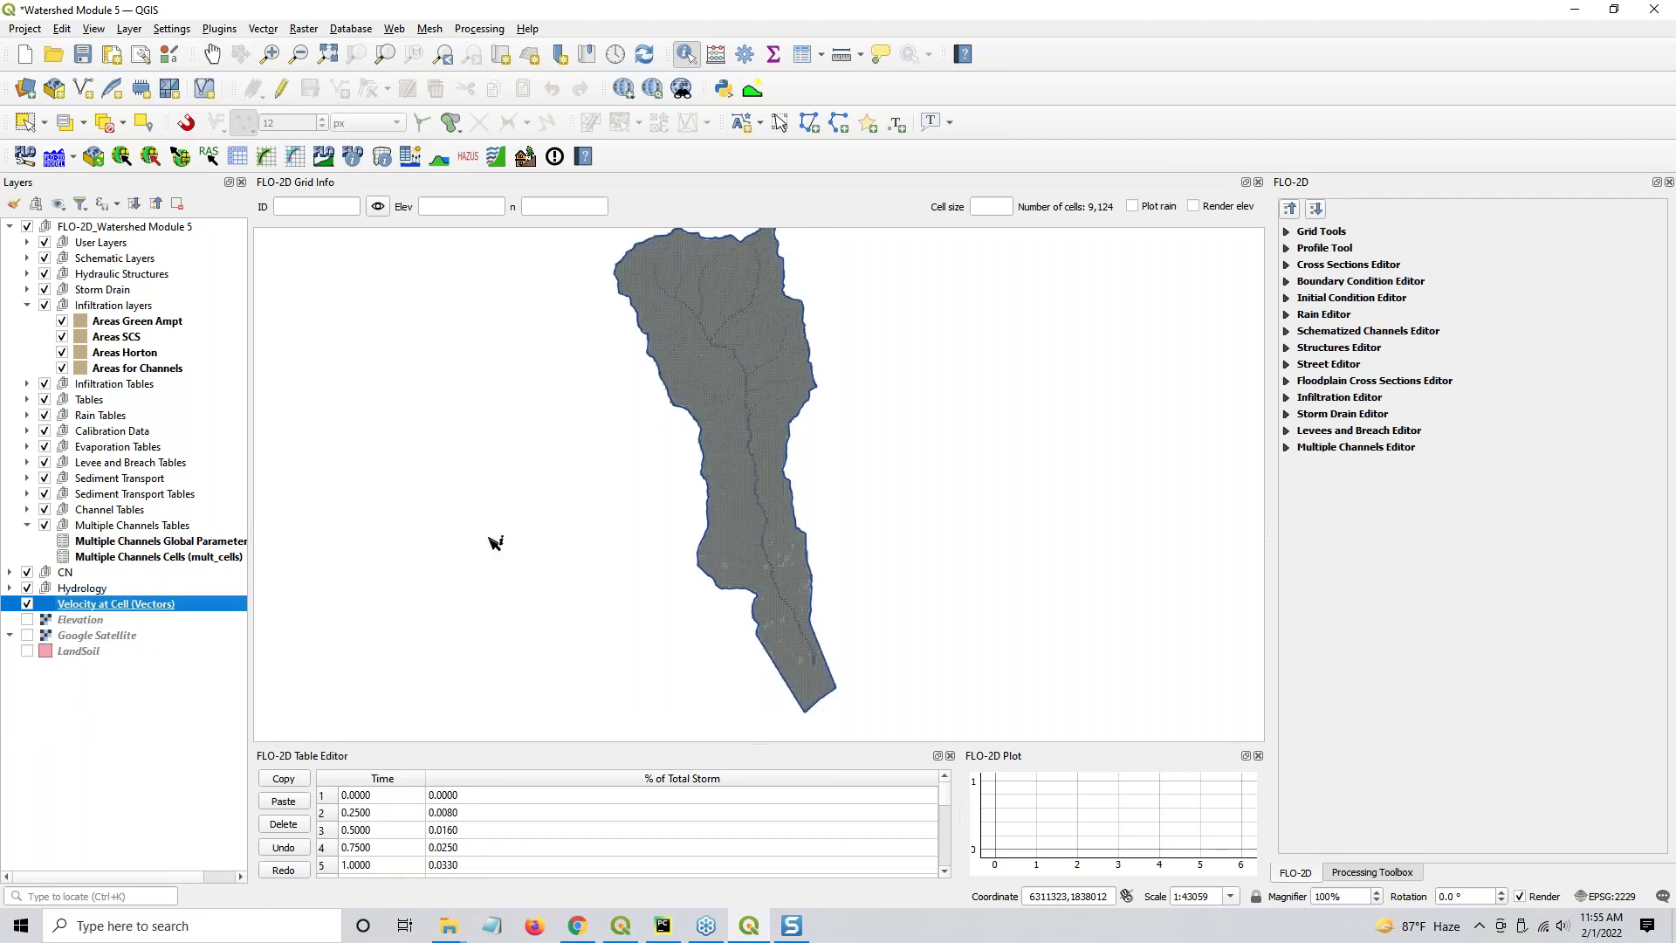
# Hide the Schematic Layers and Infiltration layers groups and show the Google Satellite layer again
pyautogui.click(28, 305)
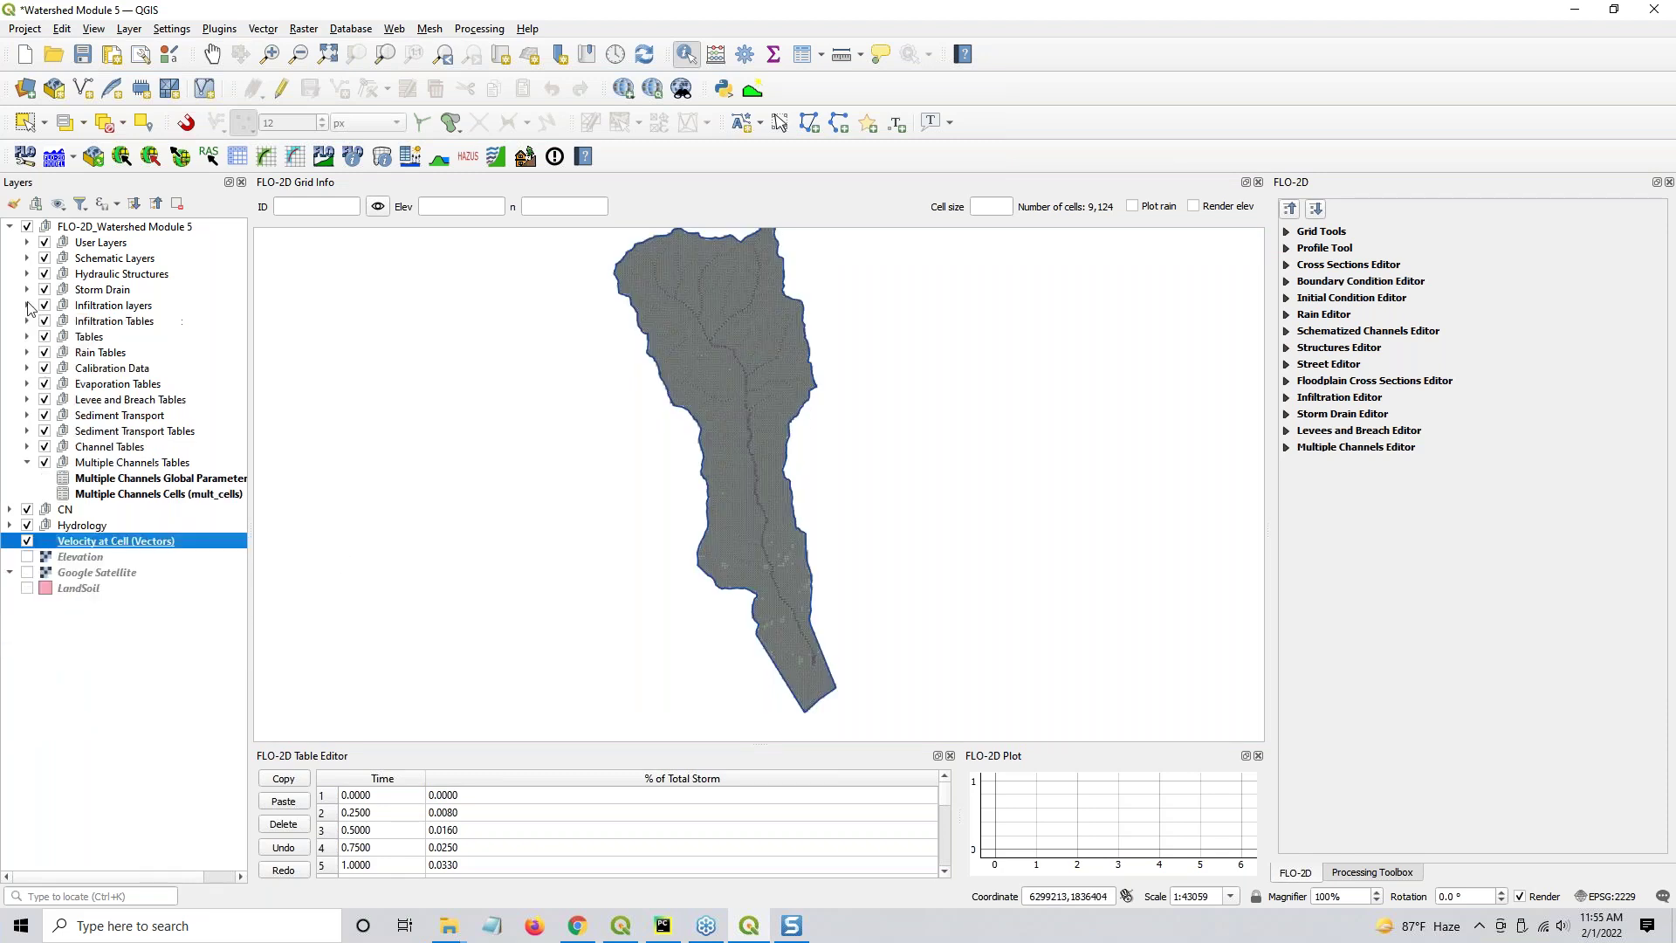
pyautogui.click(44, 258)
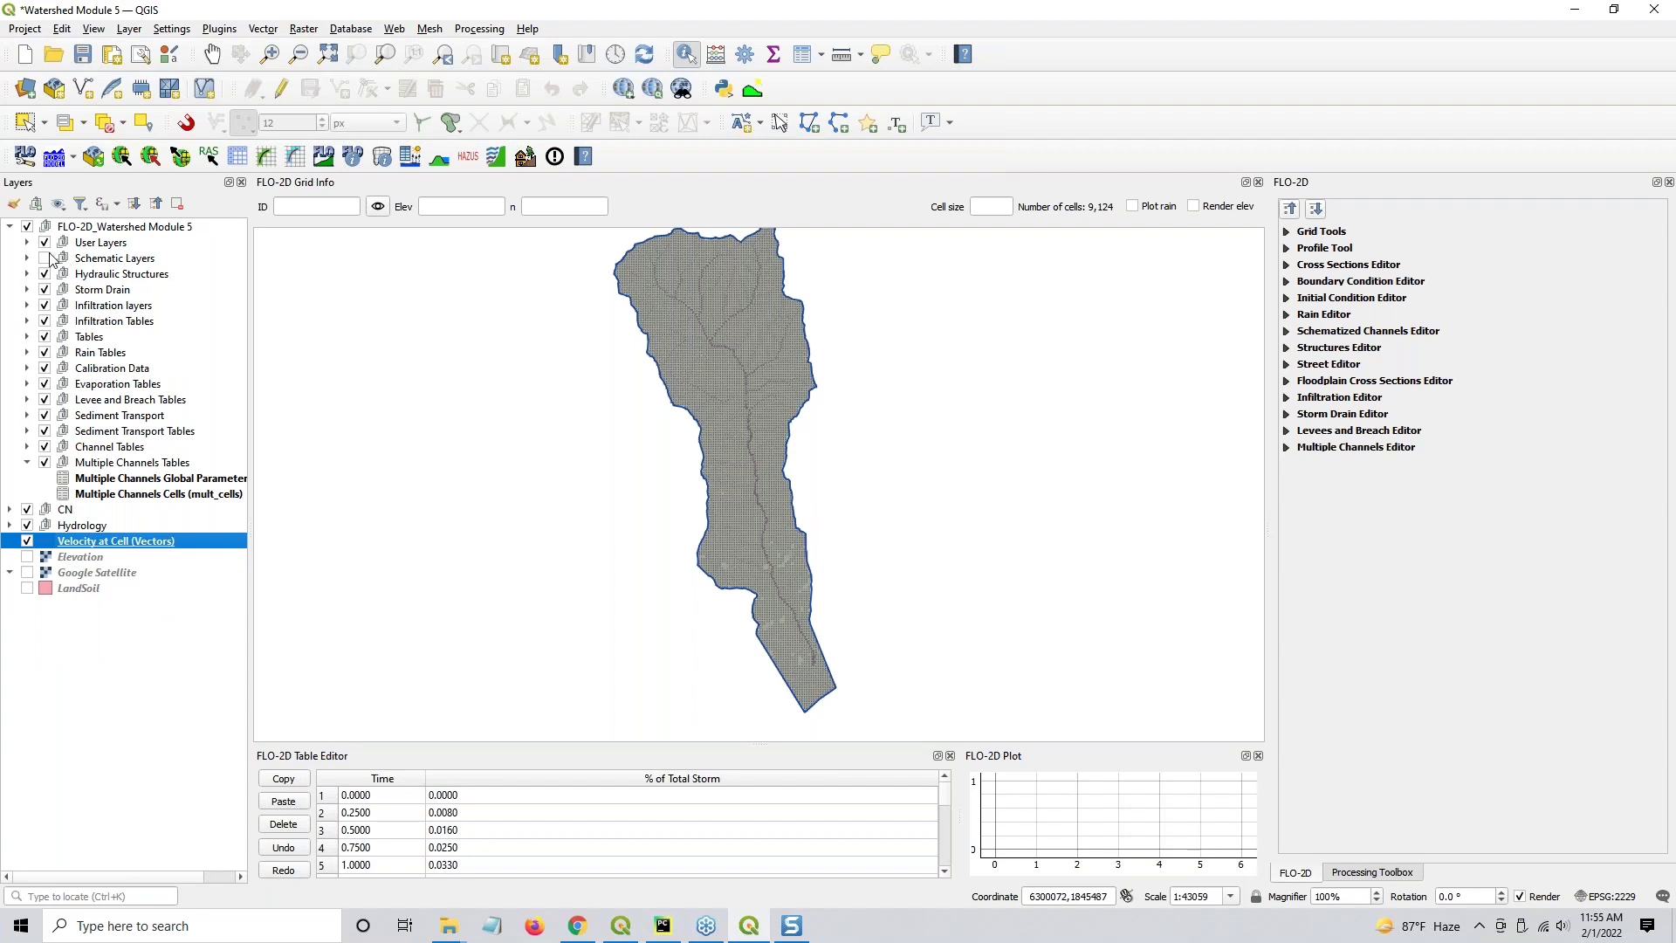
pyautogui.click(44, 306)
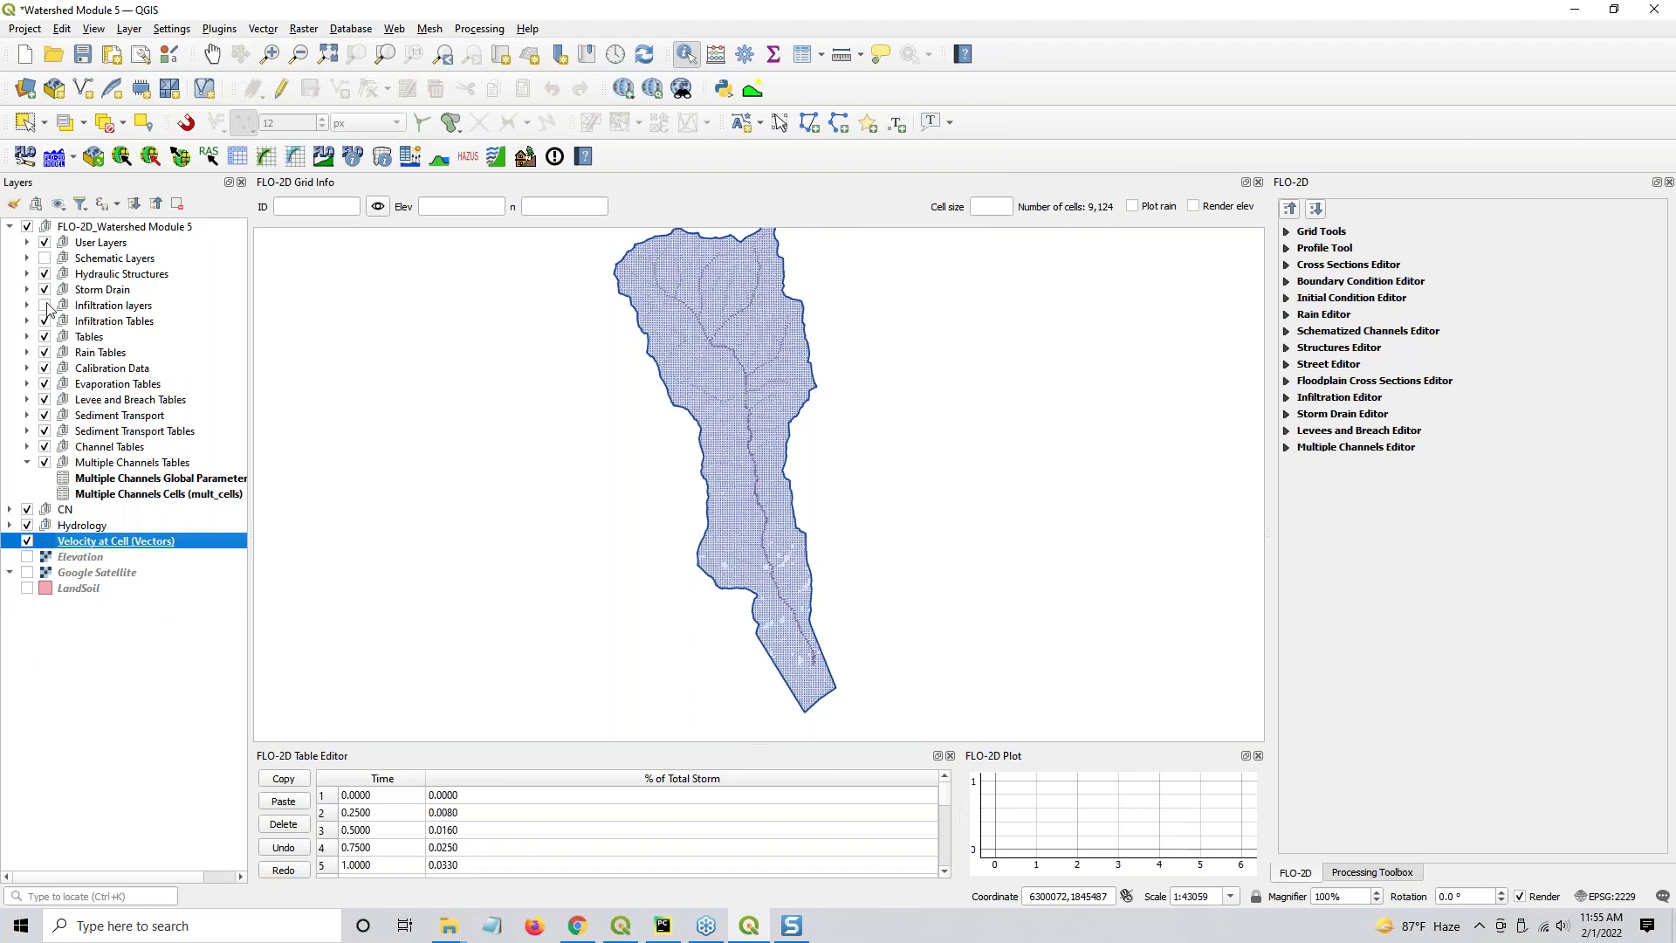
pyautogui.click(44, 243)
pyautogui.click(45, 242)
pyautogui.click(27, 573)
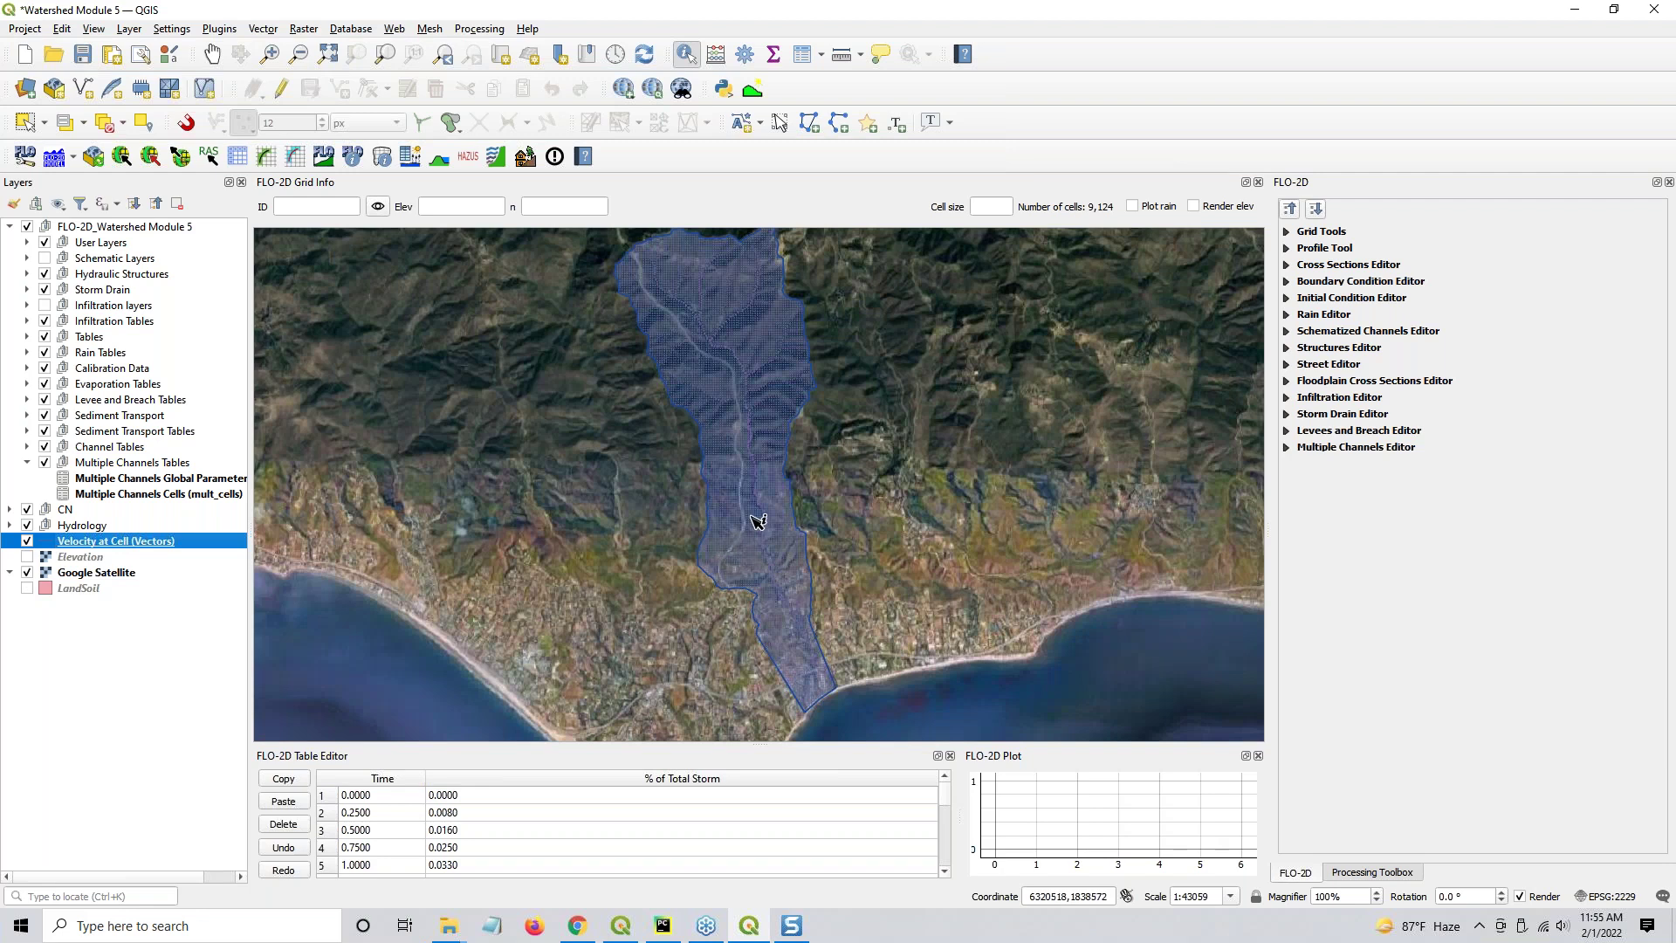
# Examine the main channel and the nearby houses in the lower watershed on the satellite imagery
pyautogui.scroll(2, 817, 554)
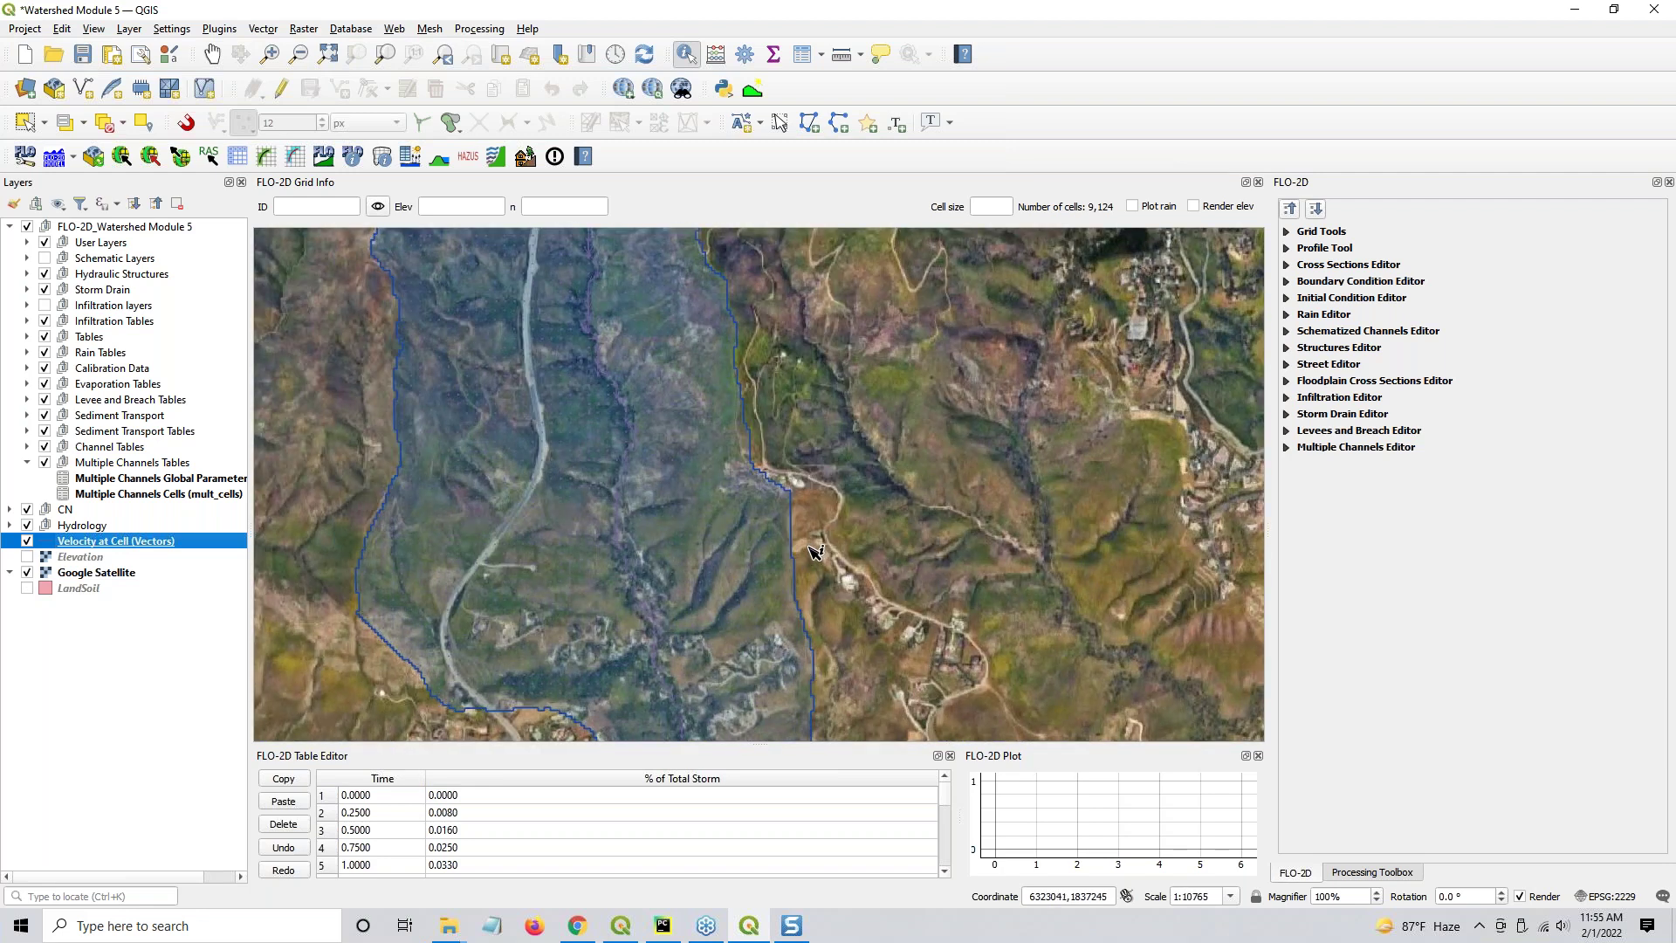
pyautogui.moveTo(683, 635); pyautogui.dragTo(666, 458)
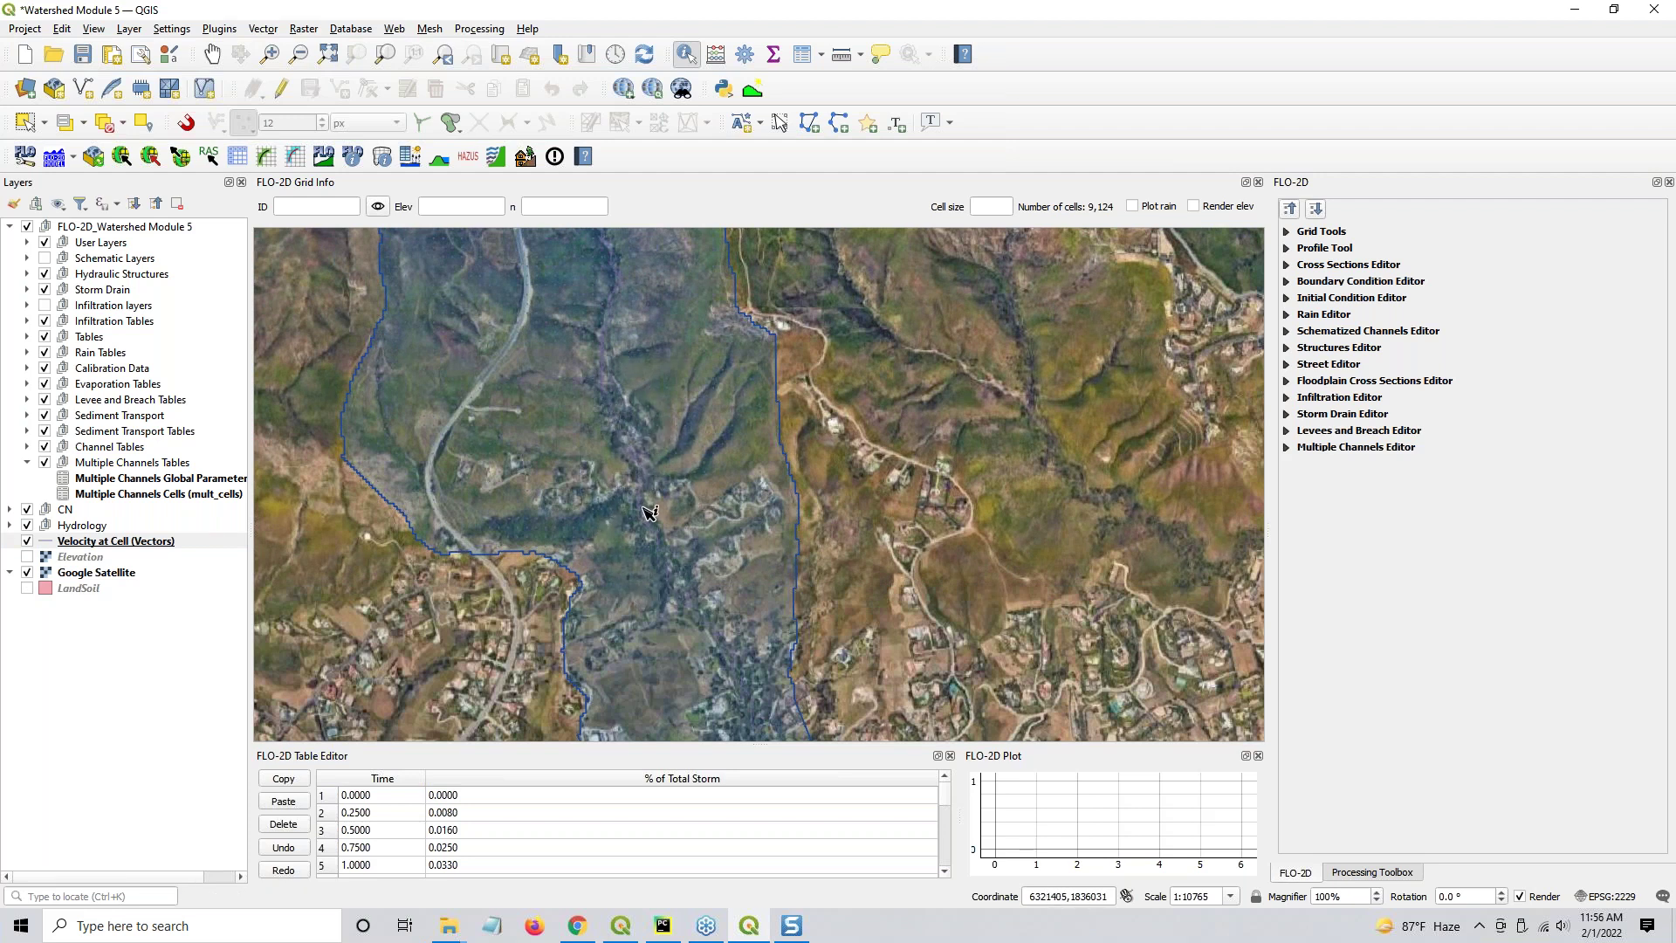
pyautogui.moveTo(656, 489); pyautogui.dragTo(720, 529)
pyautogui.scroll(2, 631, 394)
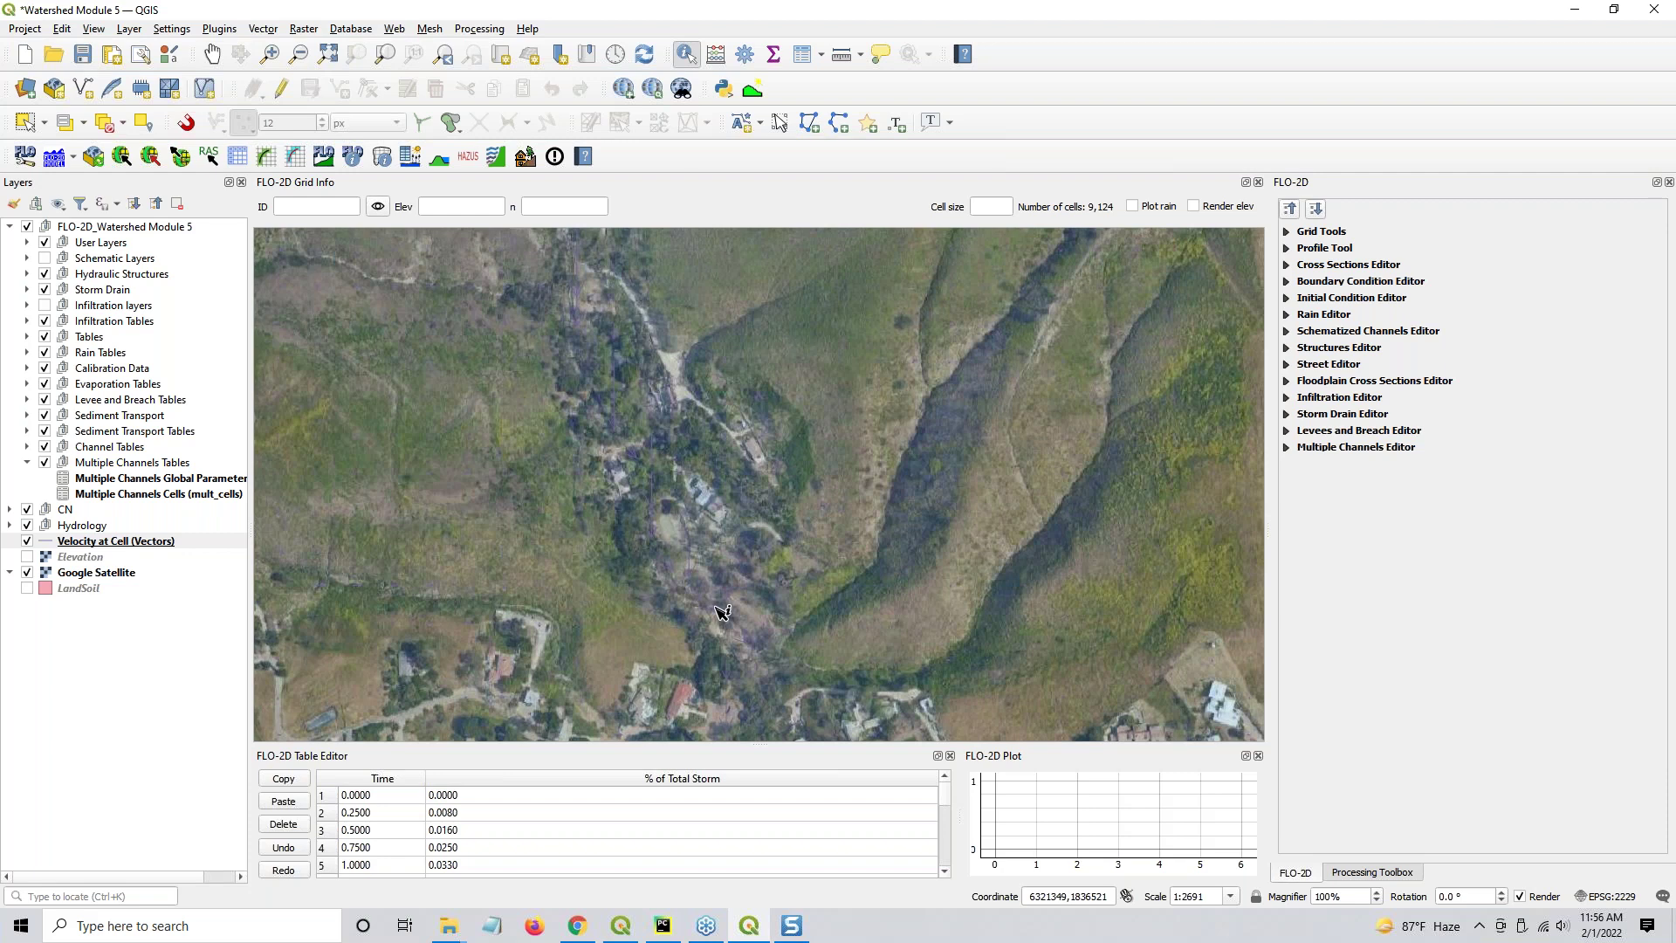
pyautogui.scroll(-1, 722, 611)
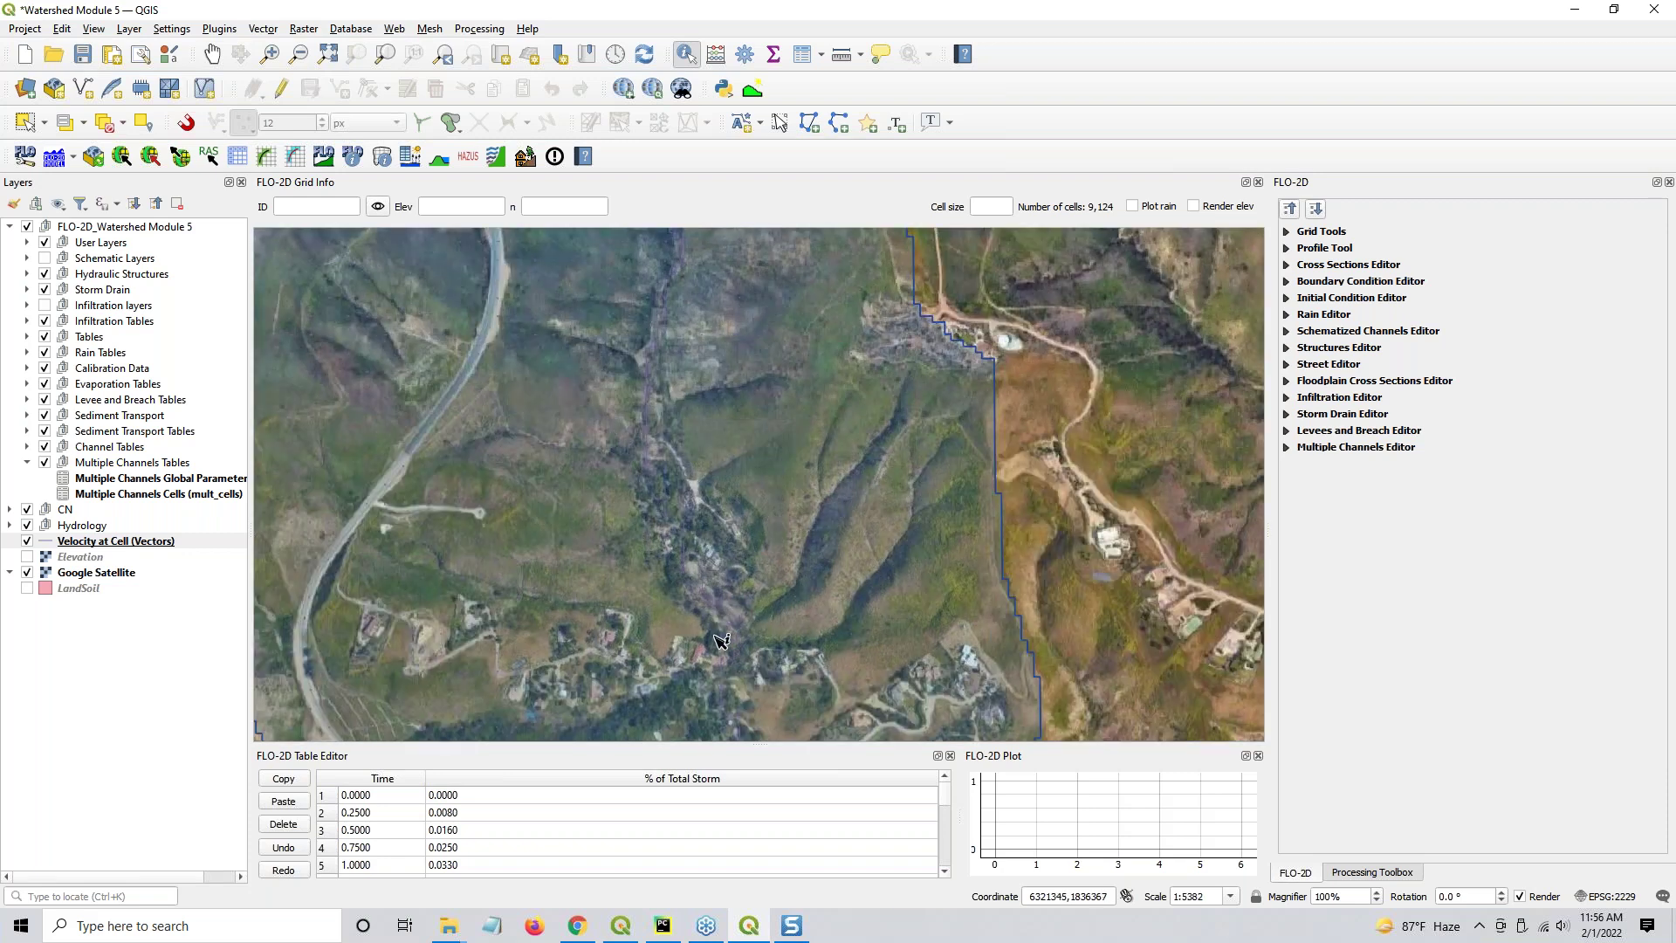
pyautogui.moveTo(723, 611); pyautogui.dragTo(604, 446)
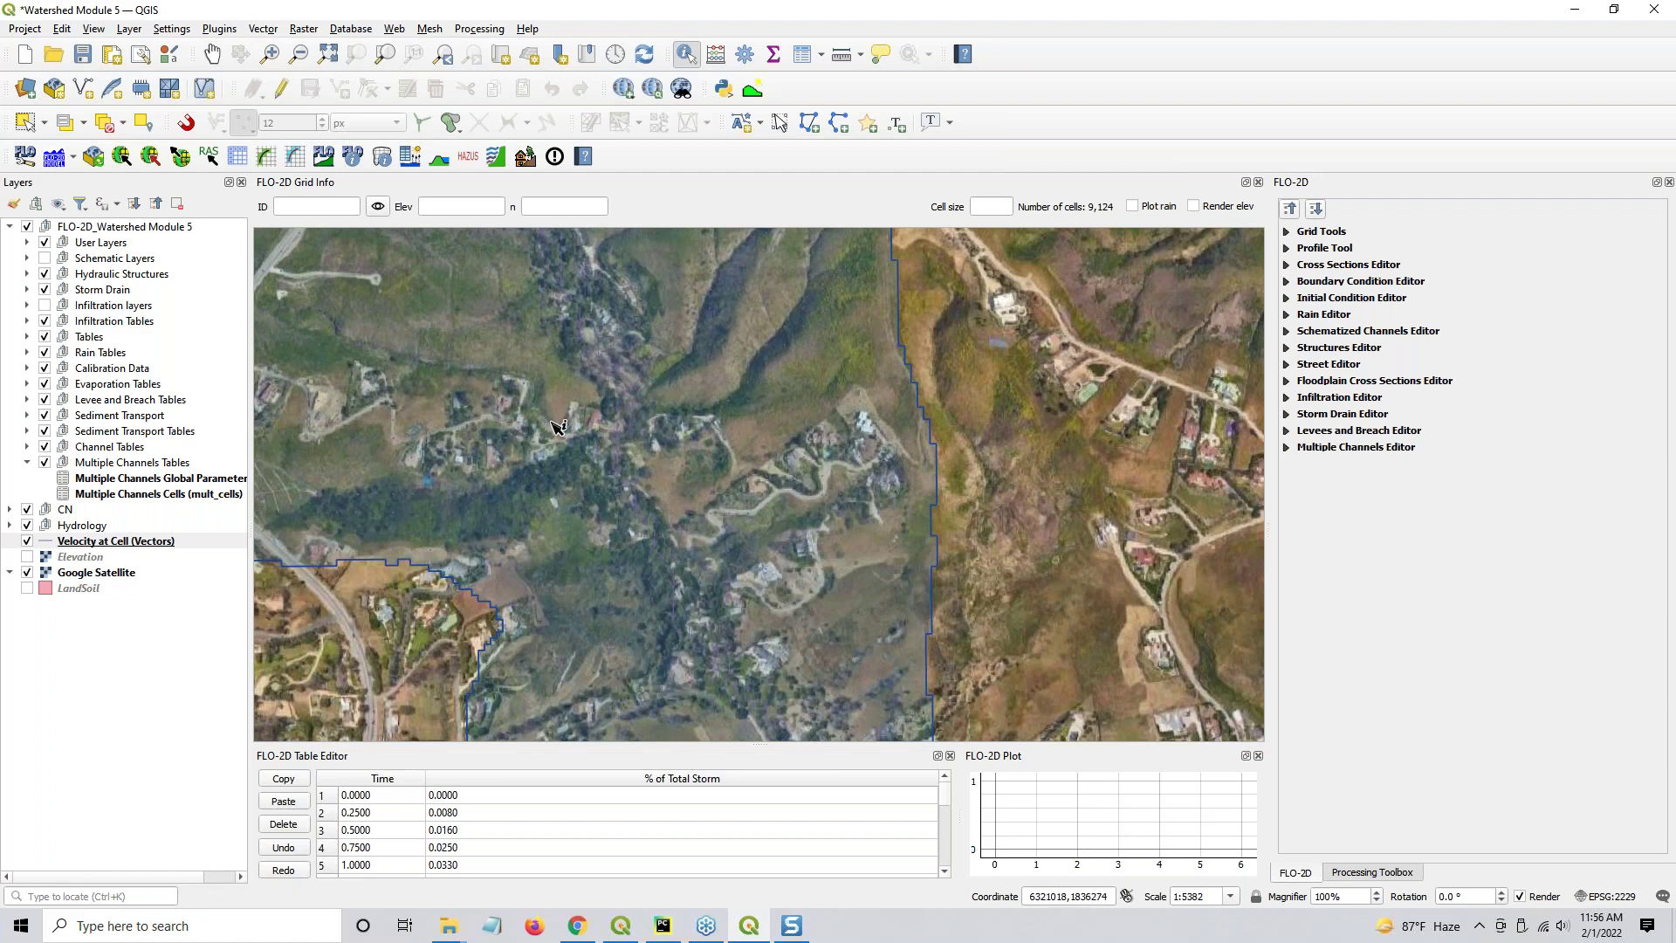
pyautogui.scroll(-1, 553, 424)
pyautogui.moveTo(561, 406); pyautogui.dragTo(663, 600)
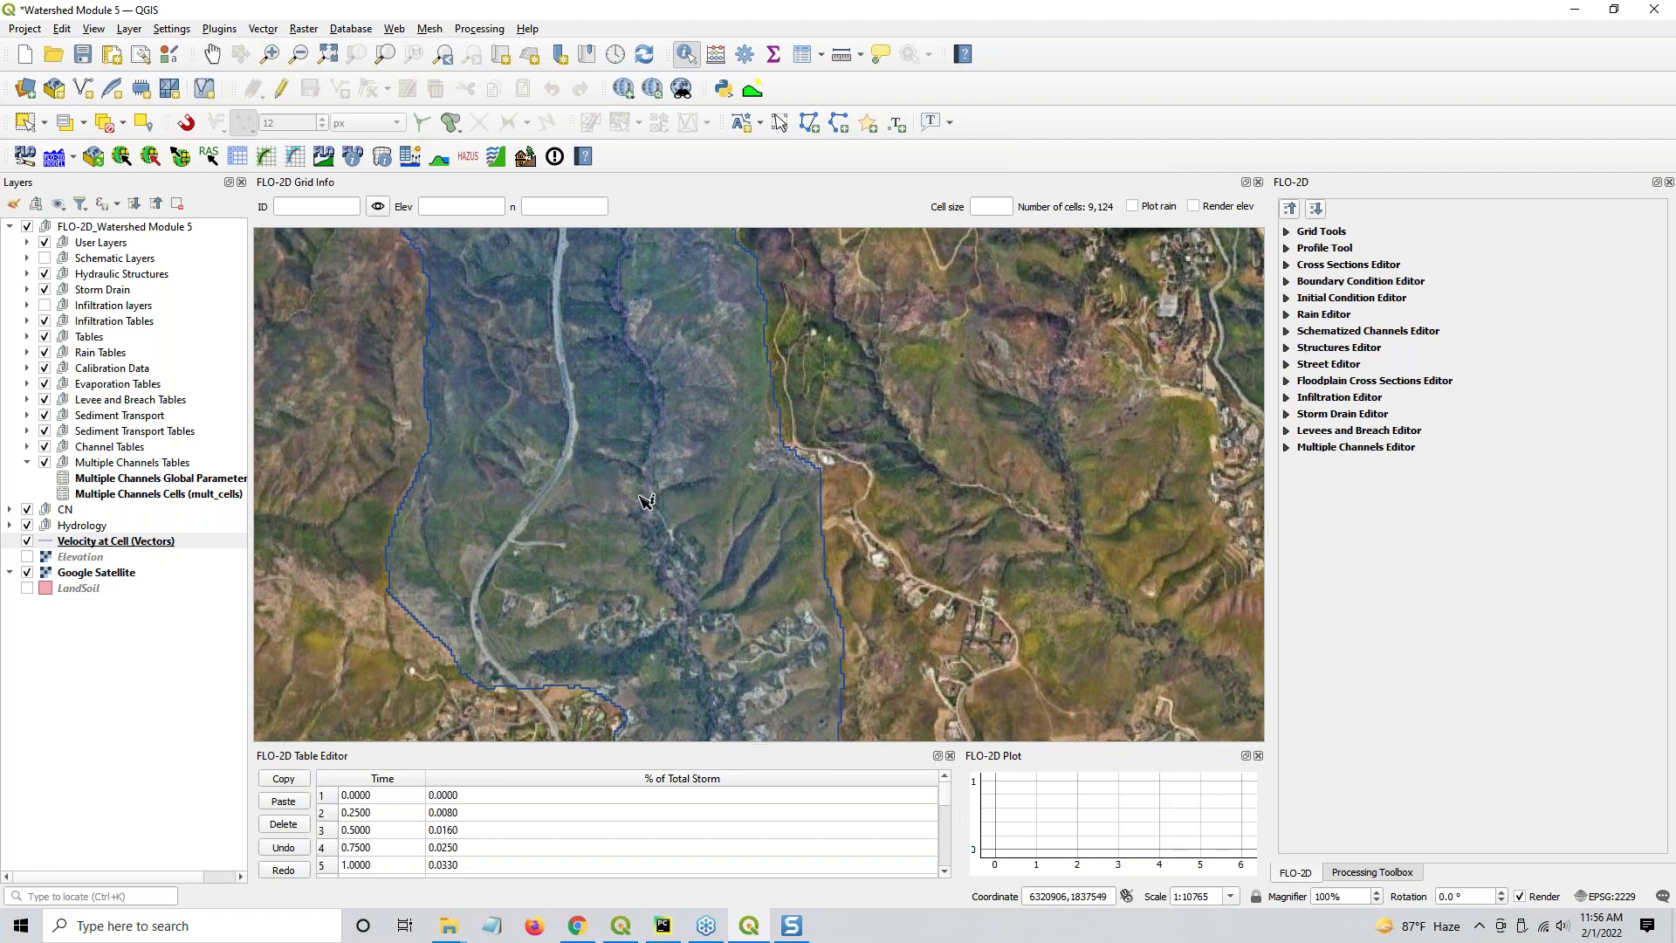
pyautogui.scroll(1, 646, 502)
# Recolour the Velocity at Cell (Vectors) layer's simple line to red (#e80734) and apply the symbology
pyautogui.click(63, 544)
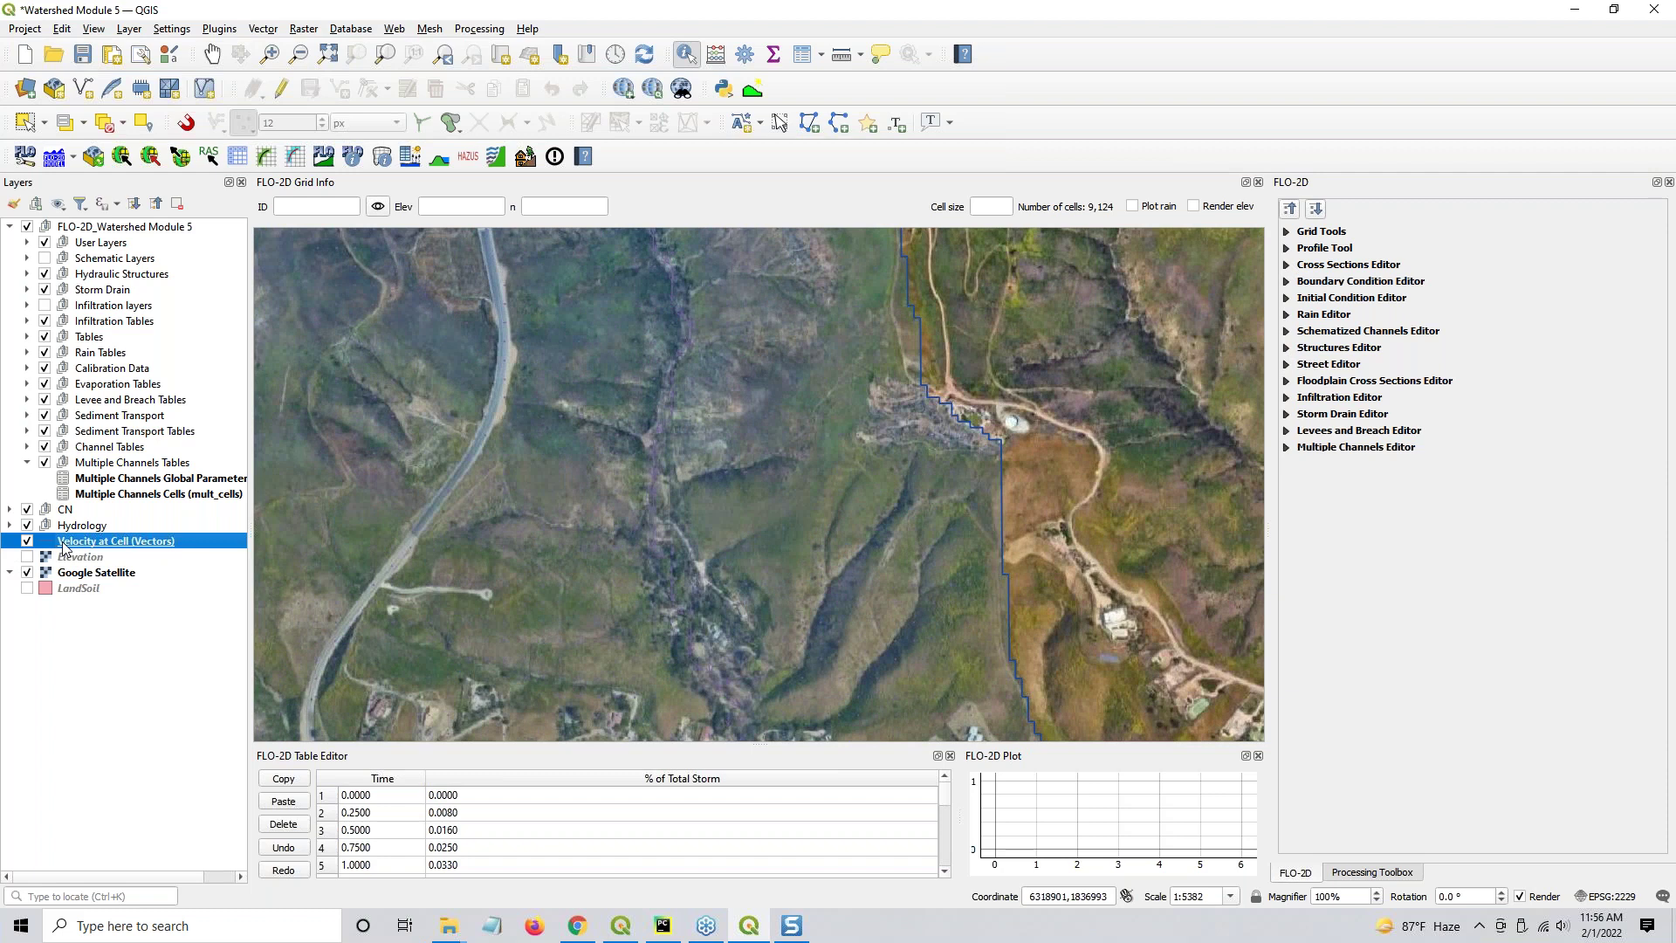
pyautogui.doubleClick(63, 544)
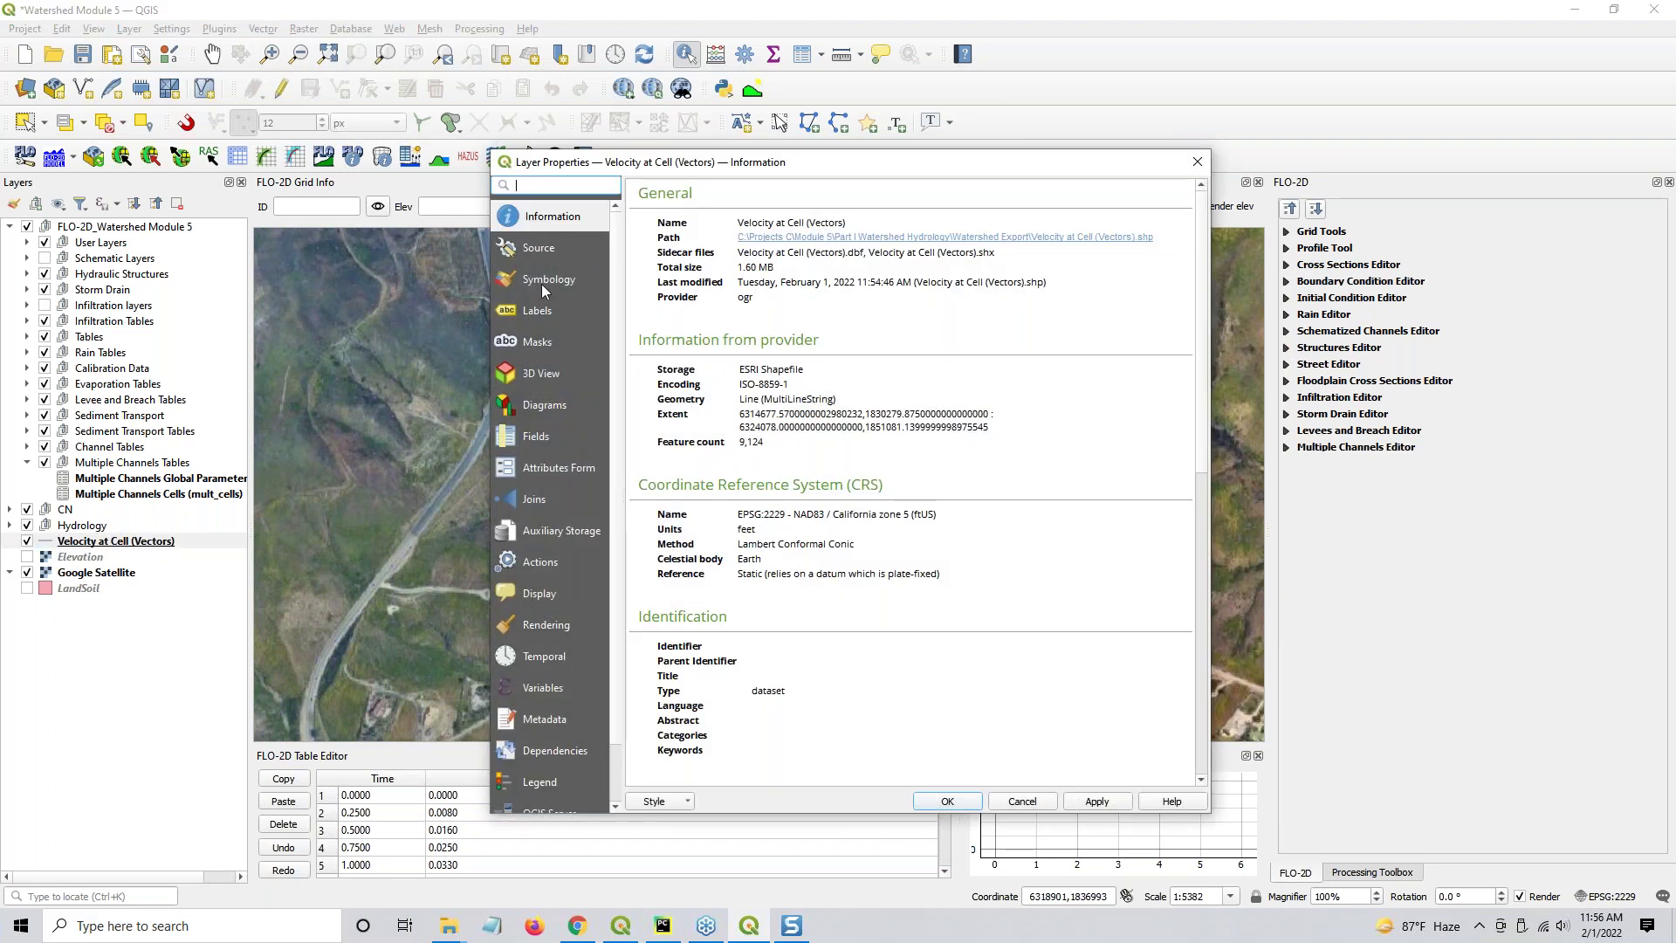
pyautogui.click(541, 281)
pyautogui.click(833, 231)
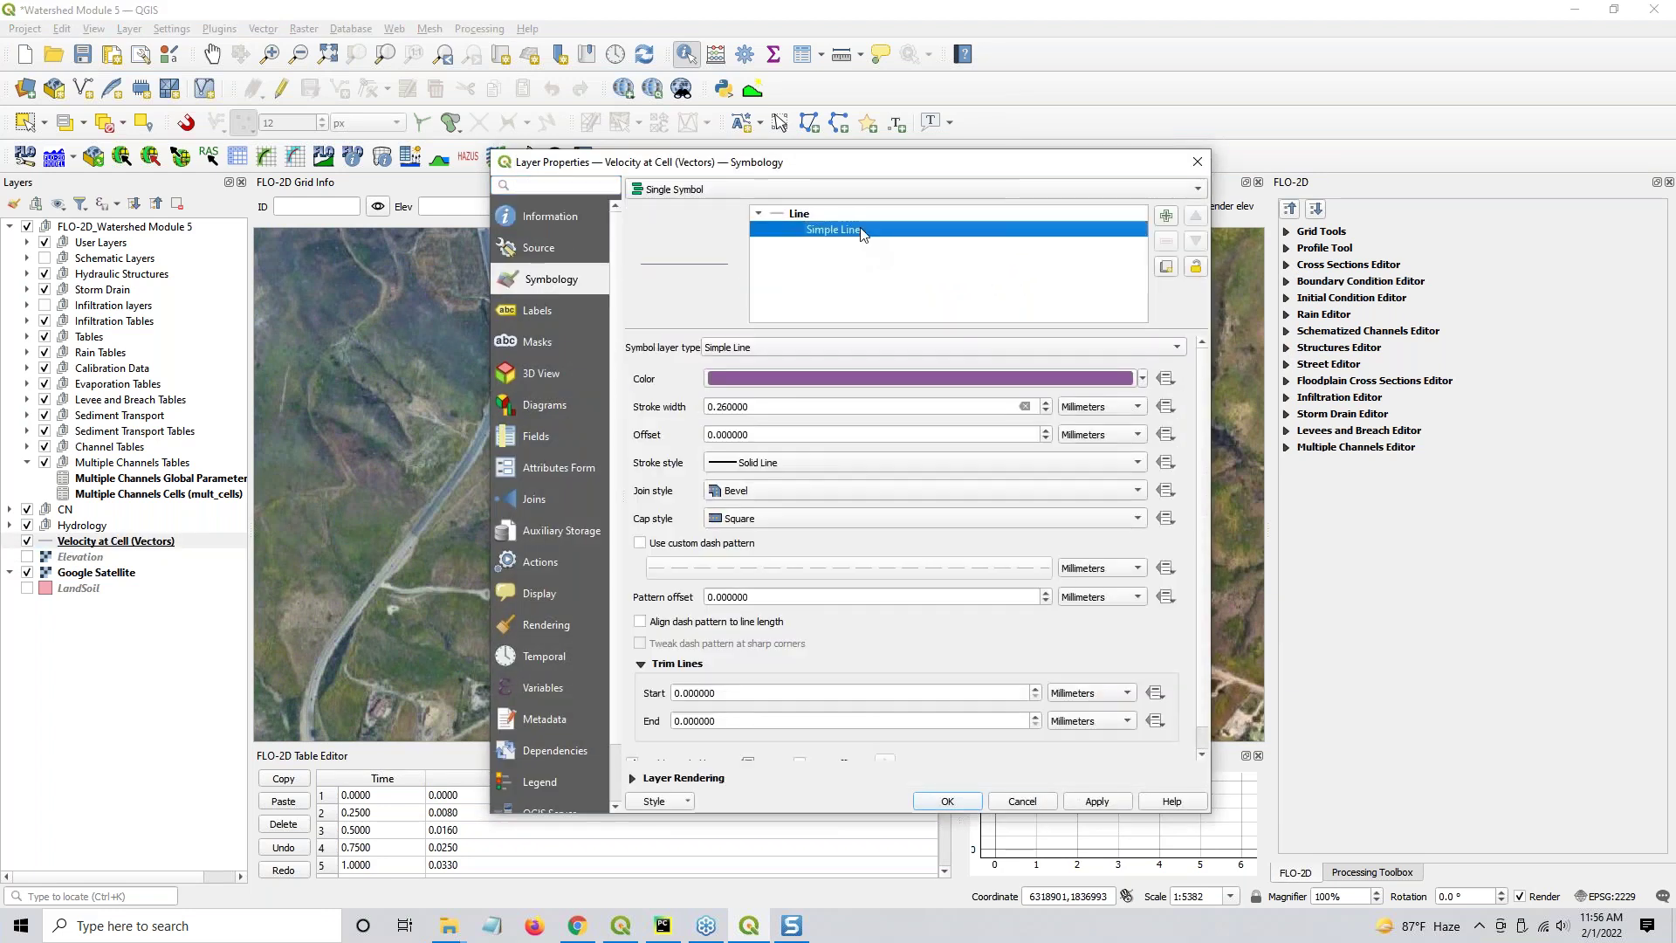
pyautogui.click(810, 378)
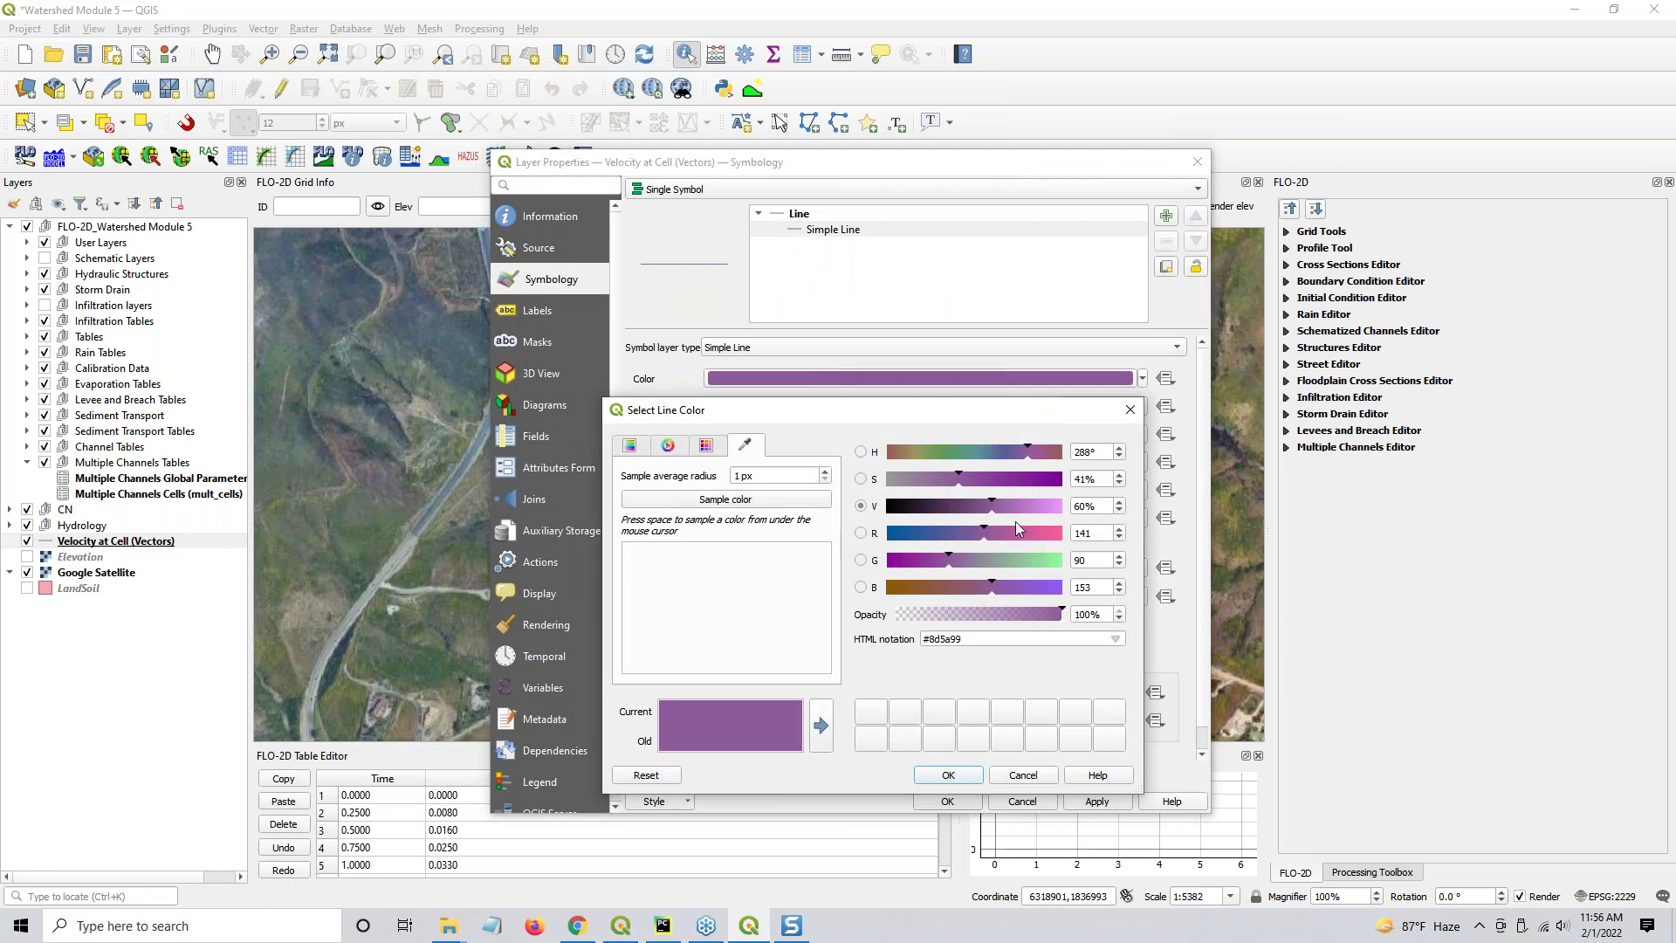
pyautogui.click(1048, 561)
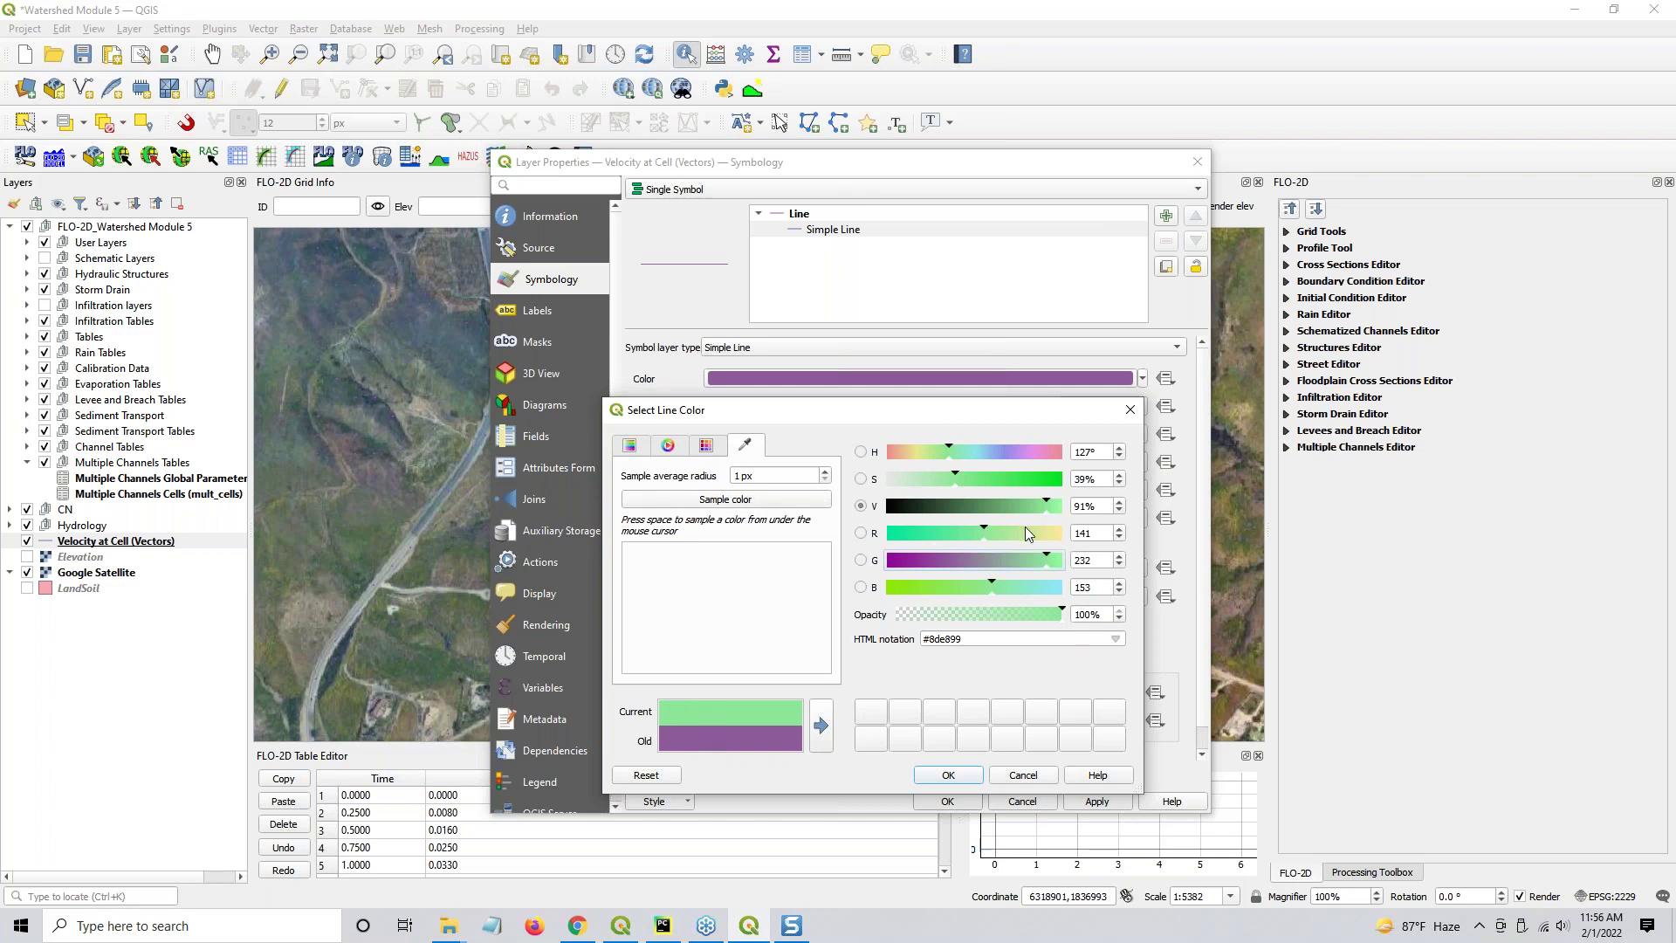
pyautogui.click(1057, 453)
pyautogui.click(1055, 483)
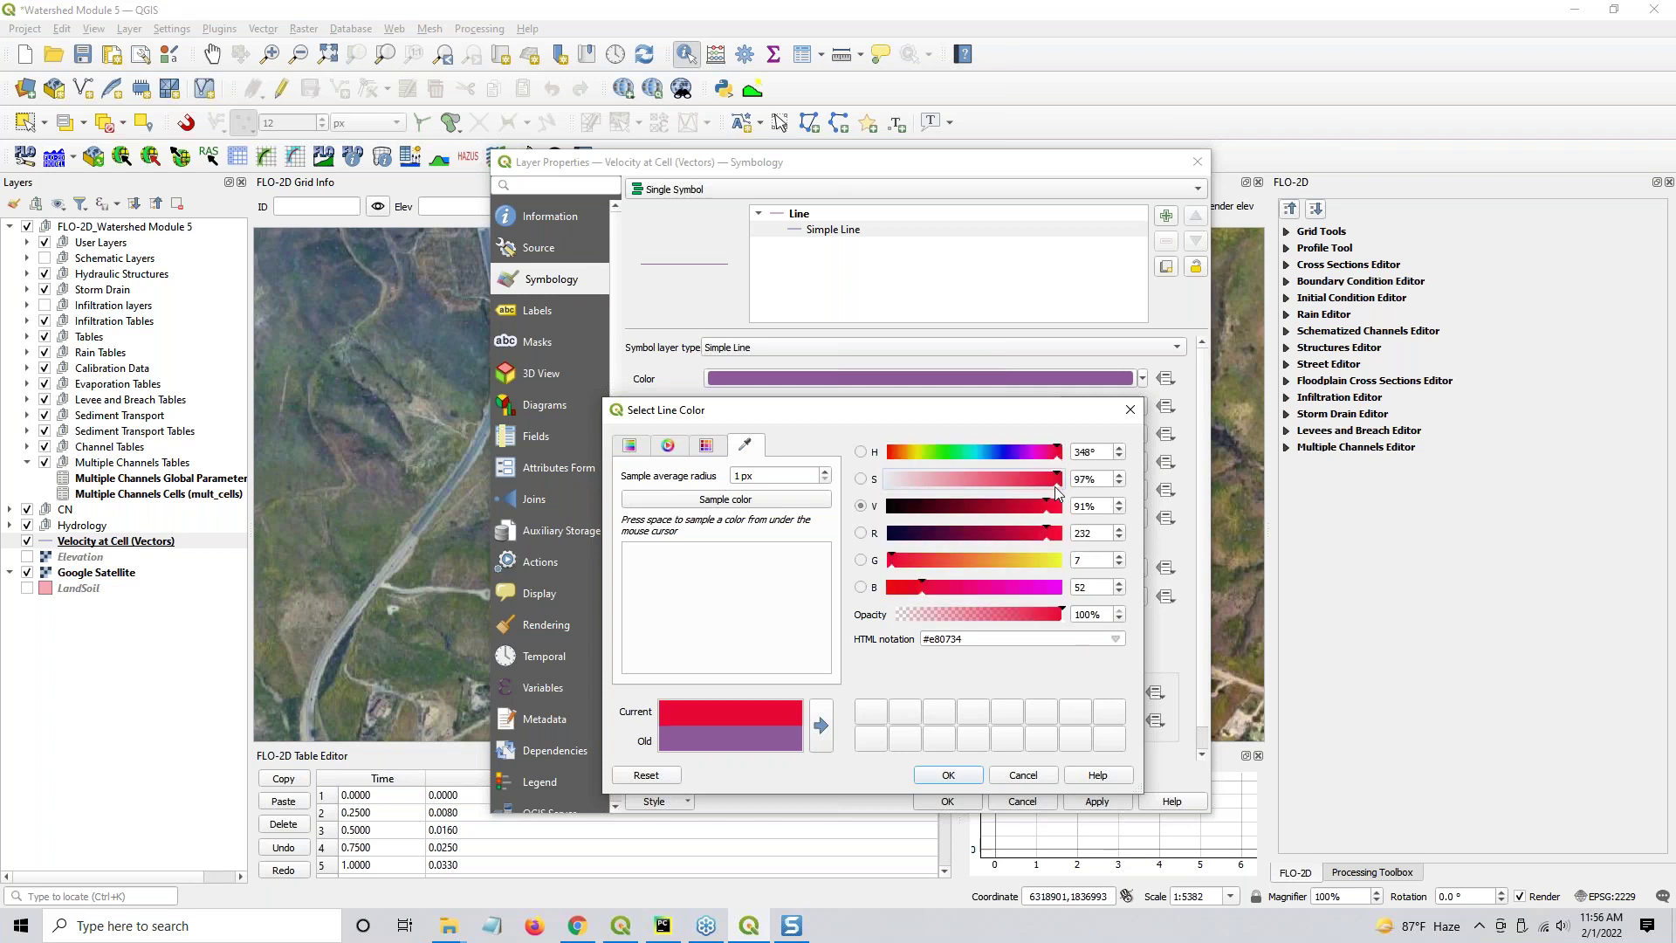
pyautogui.click(936, 779)
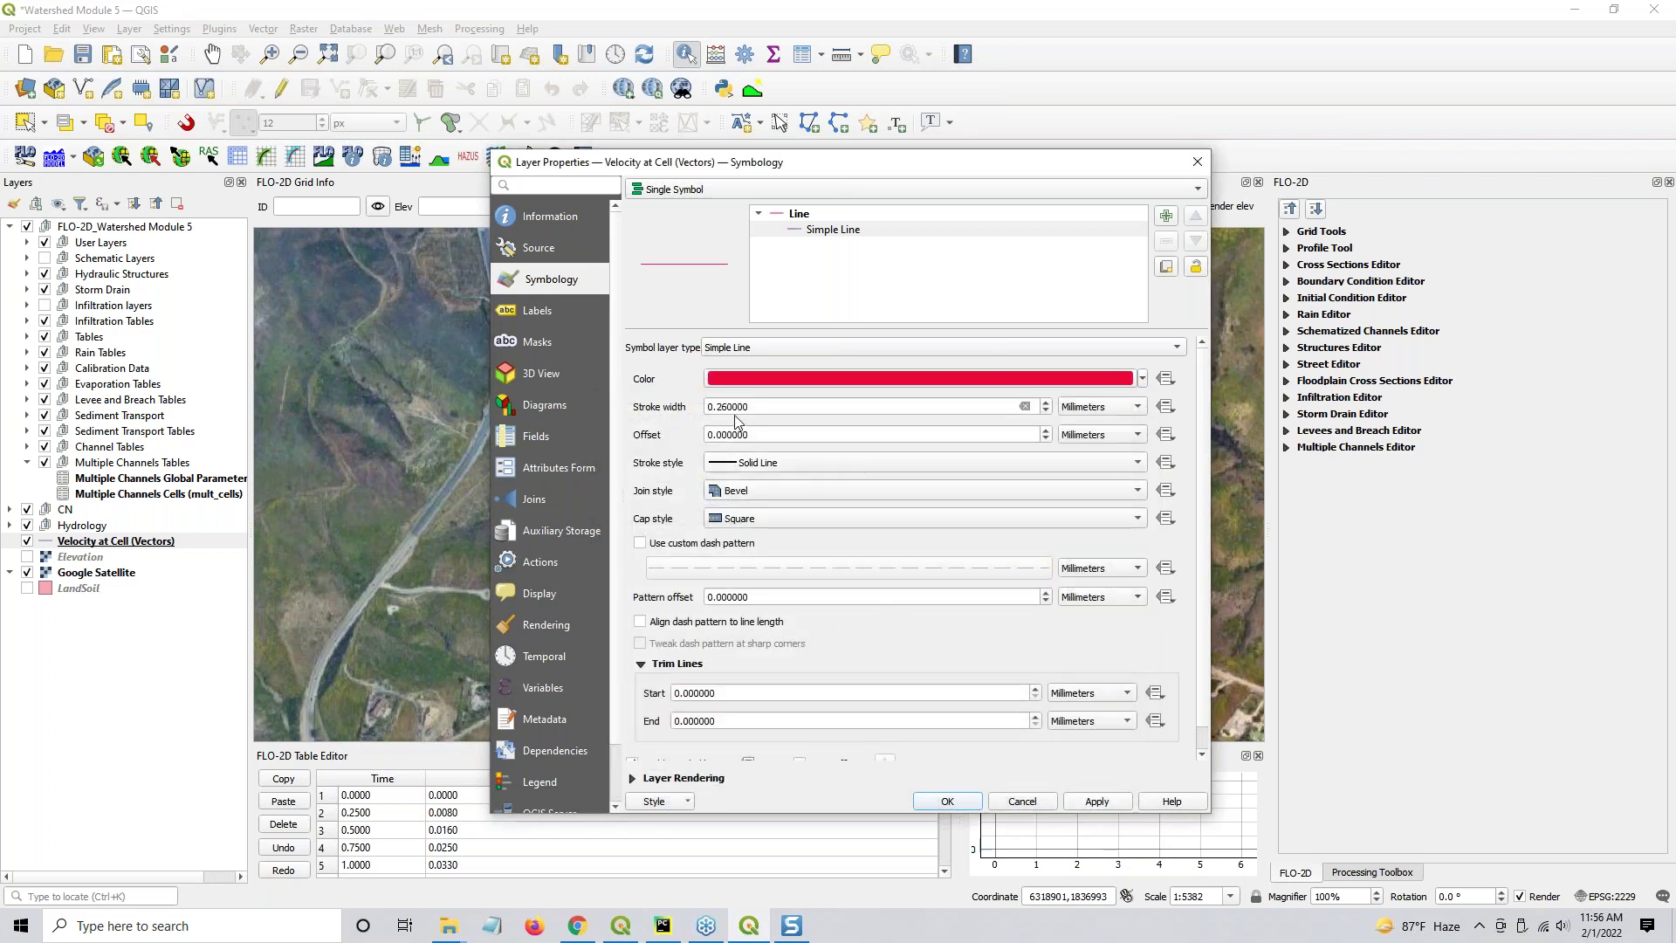
pyautogui.click(1097, 801)
pyautogui.click(949, 801)
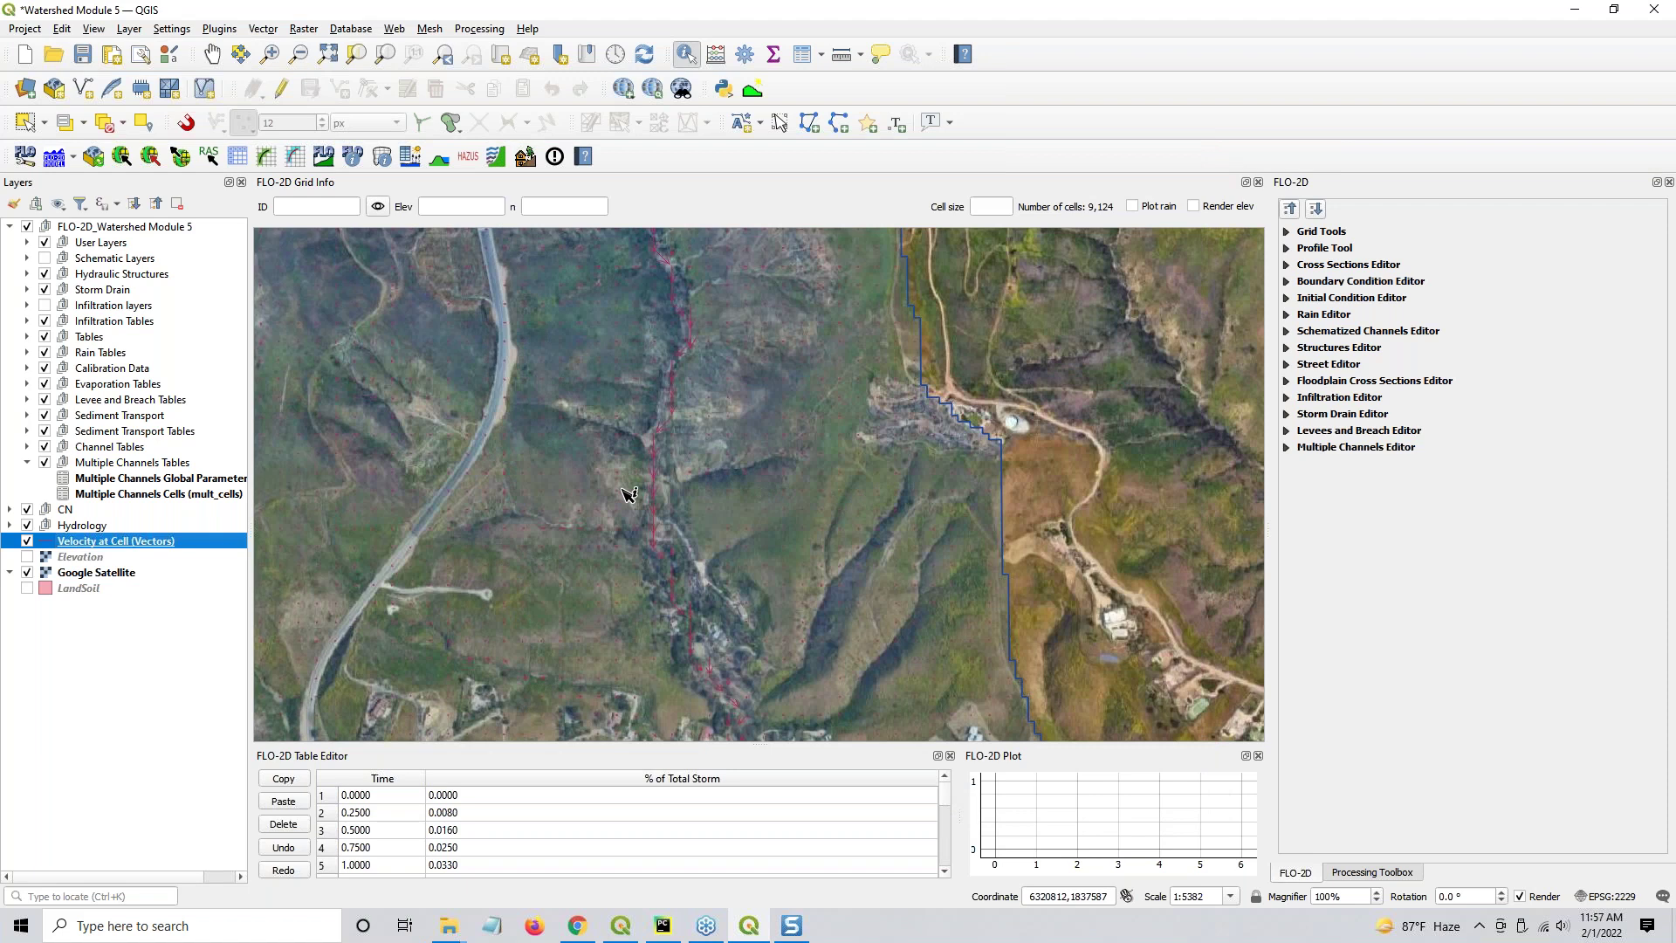
# Digitize a floodplain cross section across the main channel just upstream of the houses and name it Xsec1
pyautogui.click(1307, 382)
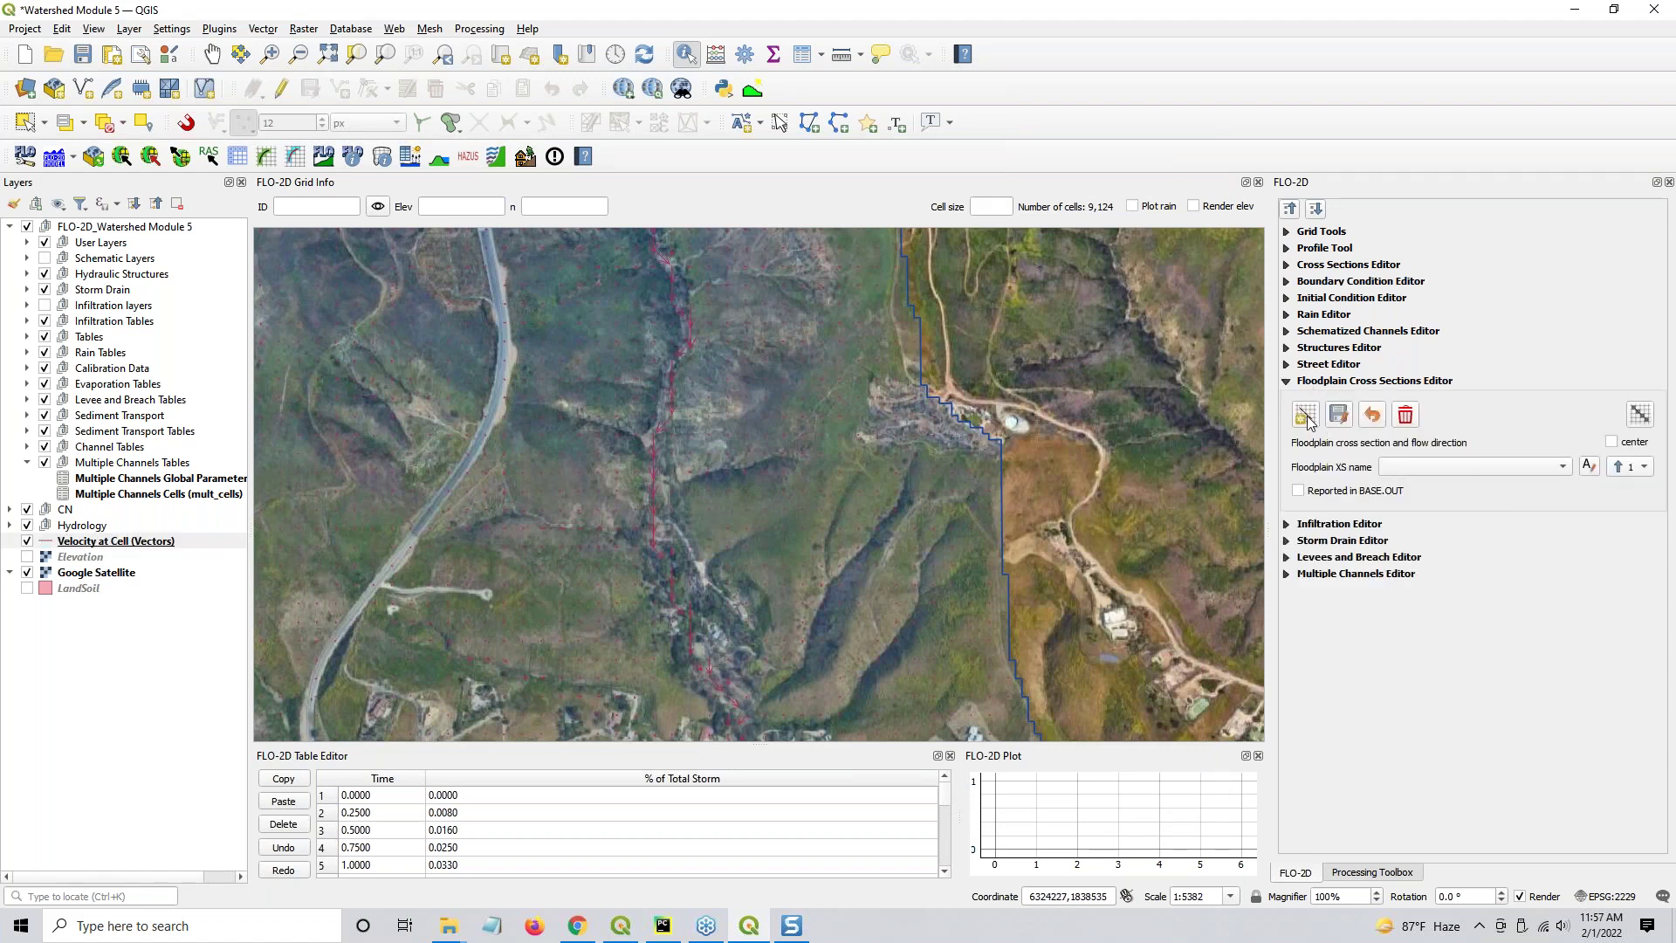
pyautogui.click(1306, 418)
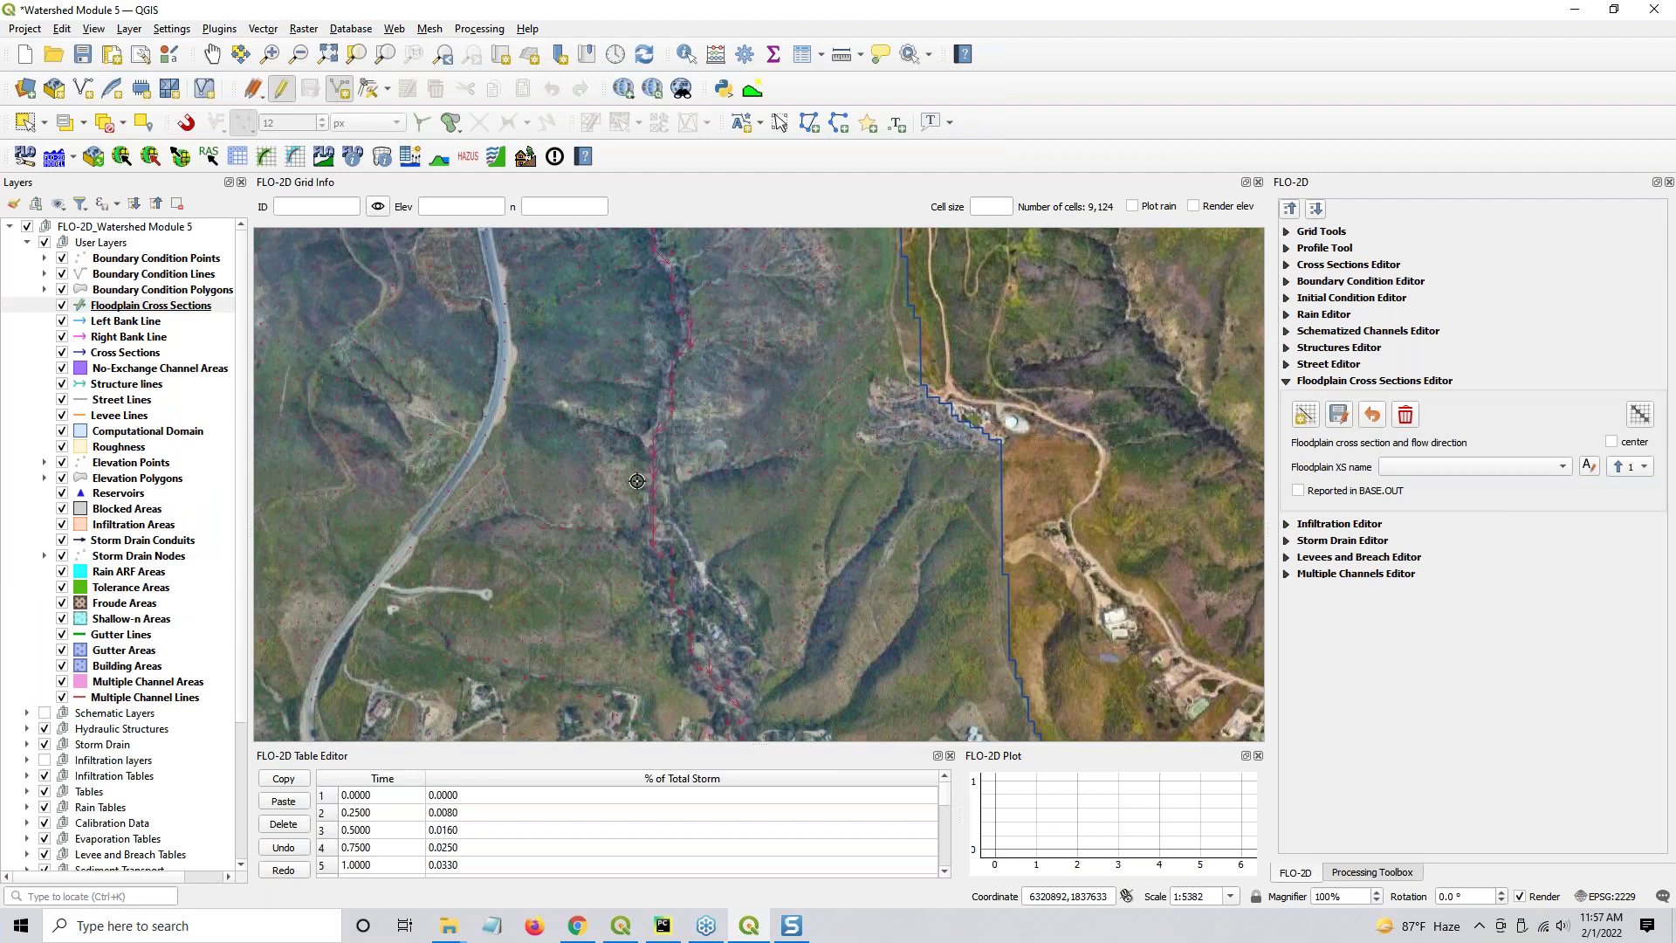
pyautogui.scroll(1, 637, 481)
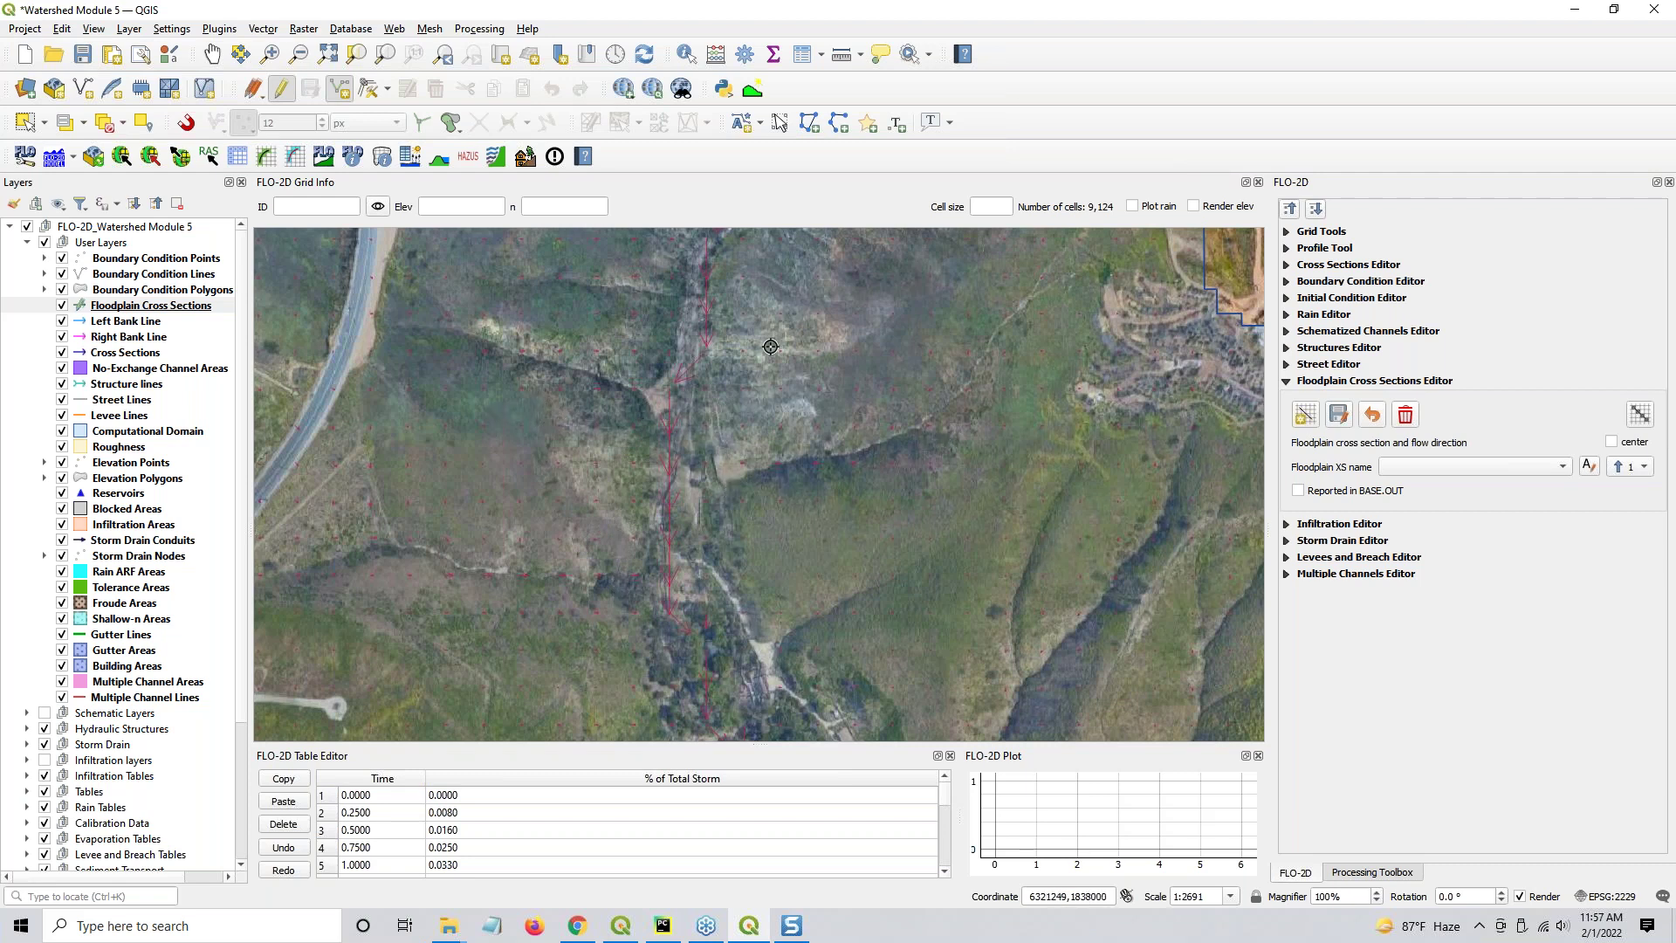
pyautogui.moveTo(762, 469); pyautogui.dragTo(768, 498)
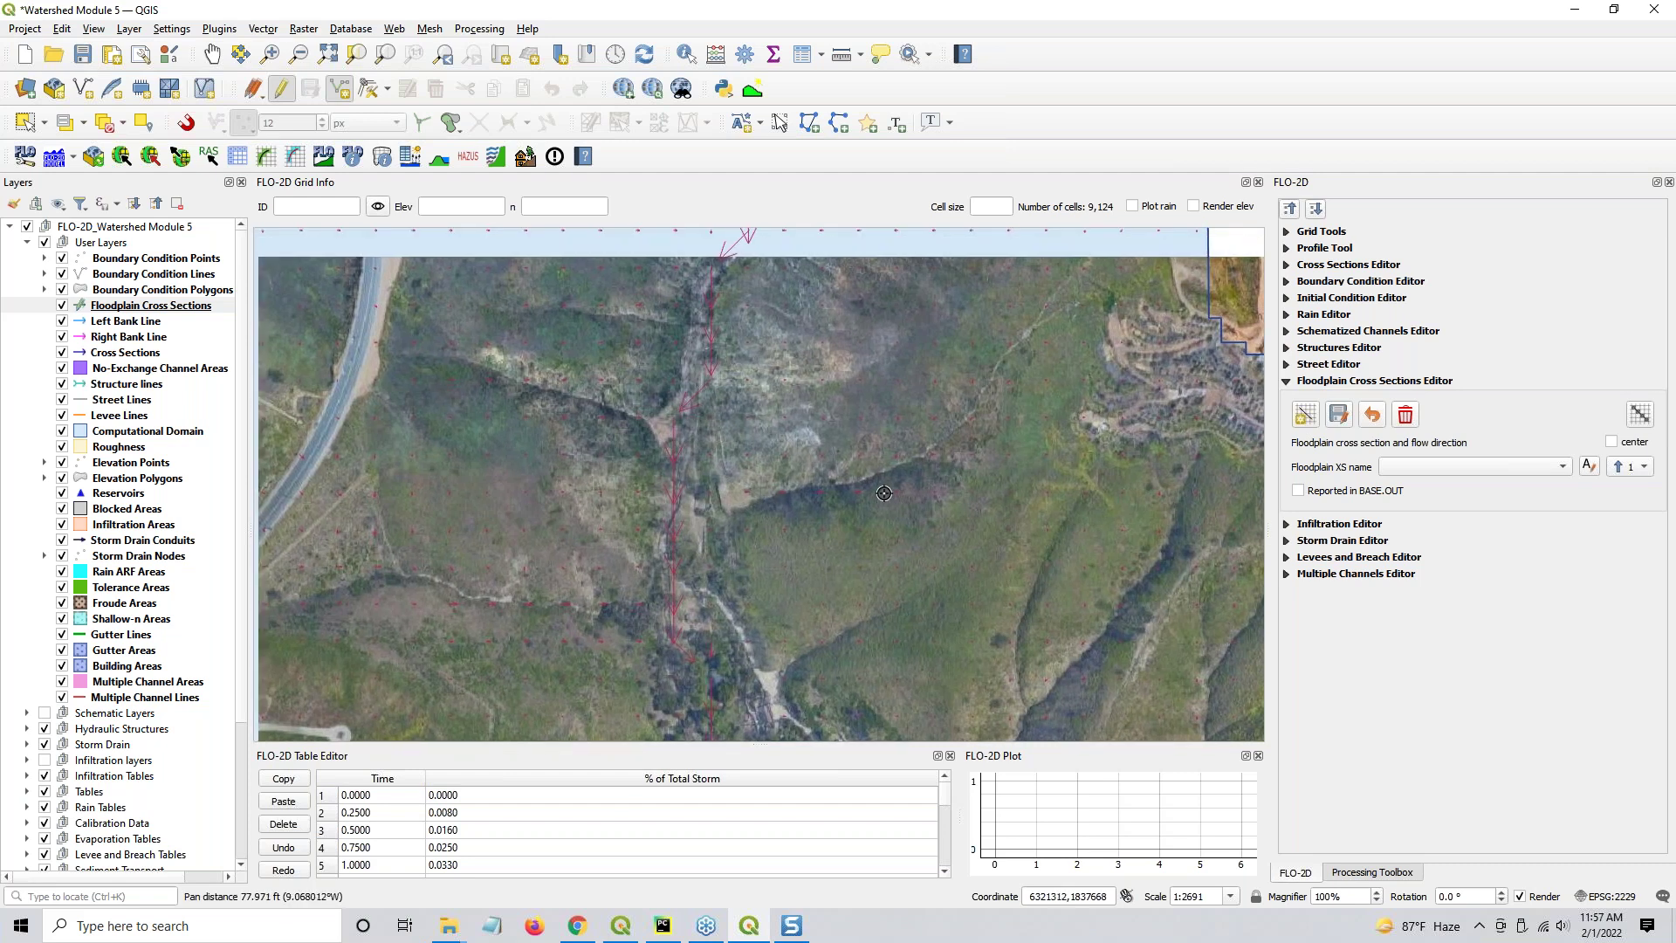
pyautogui.scroll(-1, 965, 462)
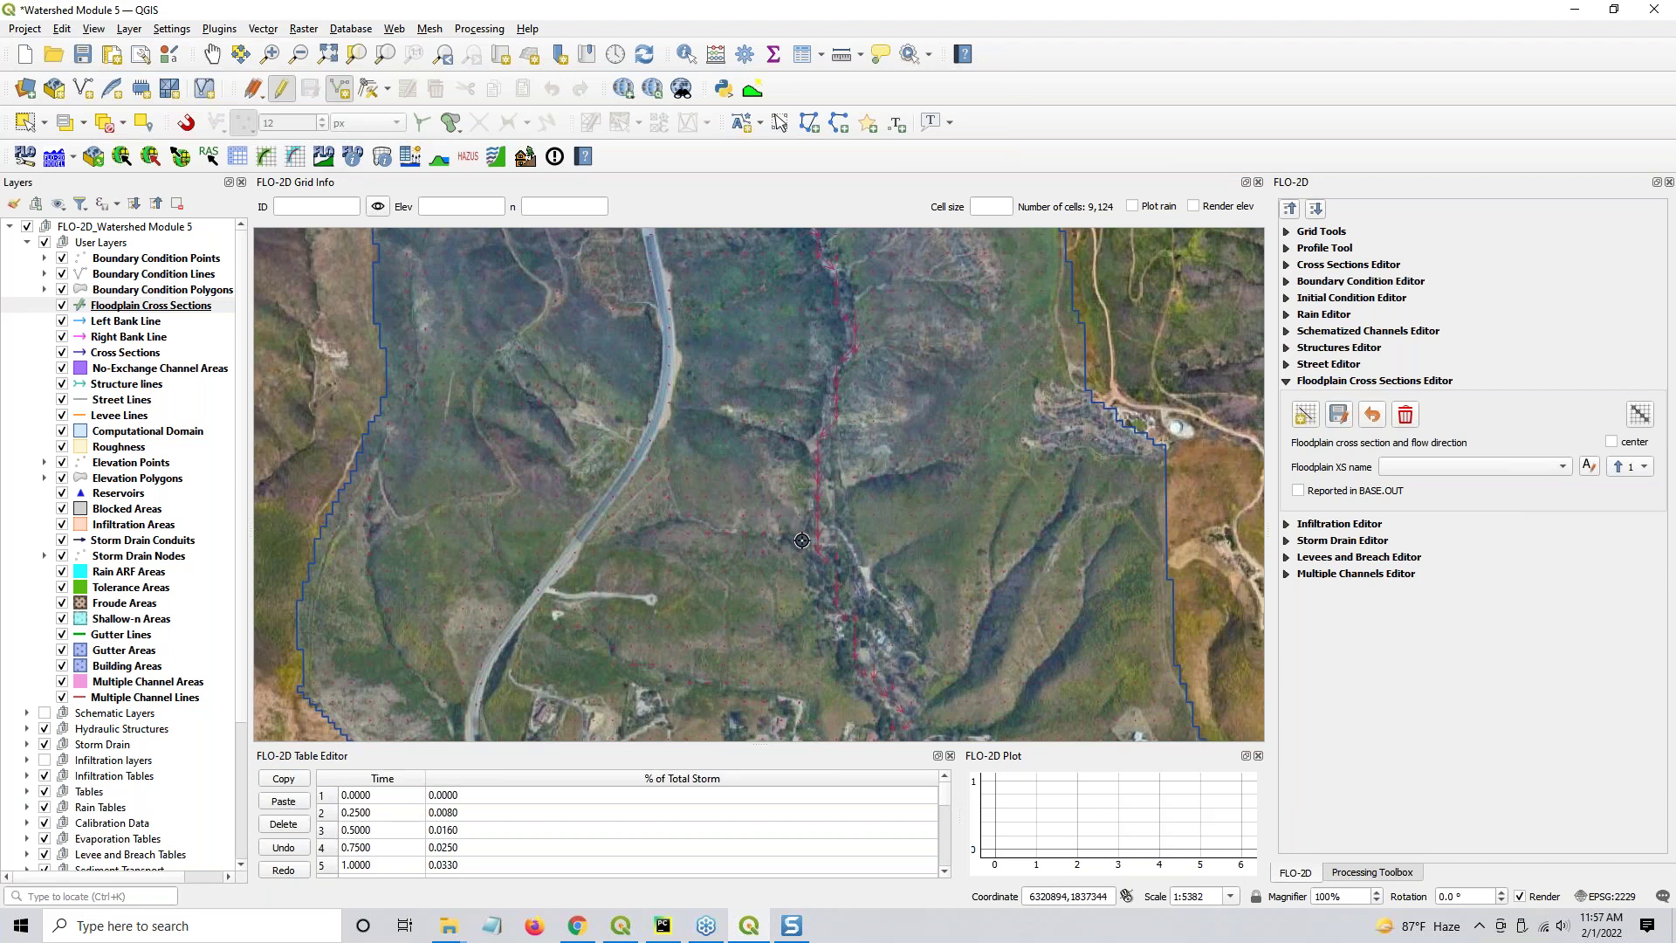
pyautogui.scroll(1, 801, 541)
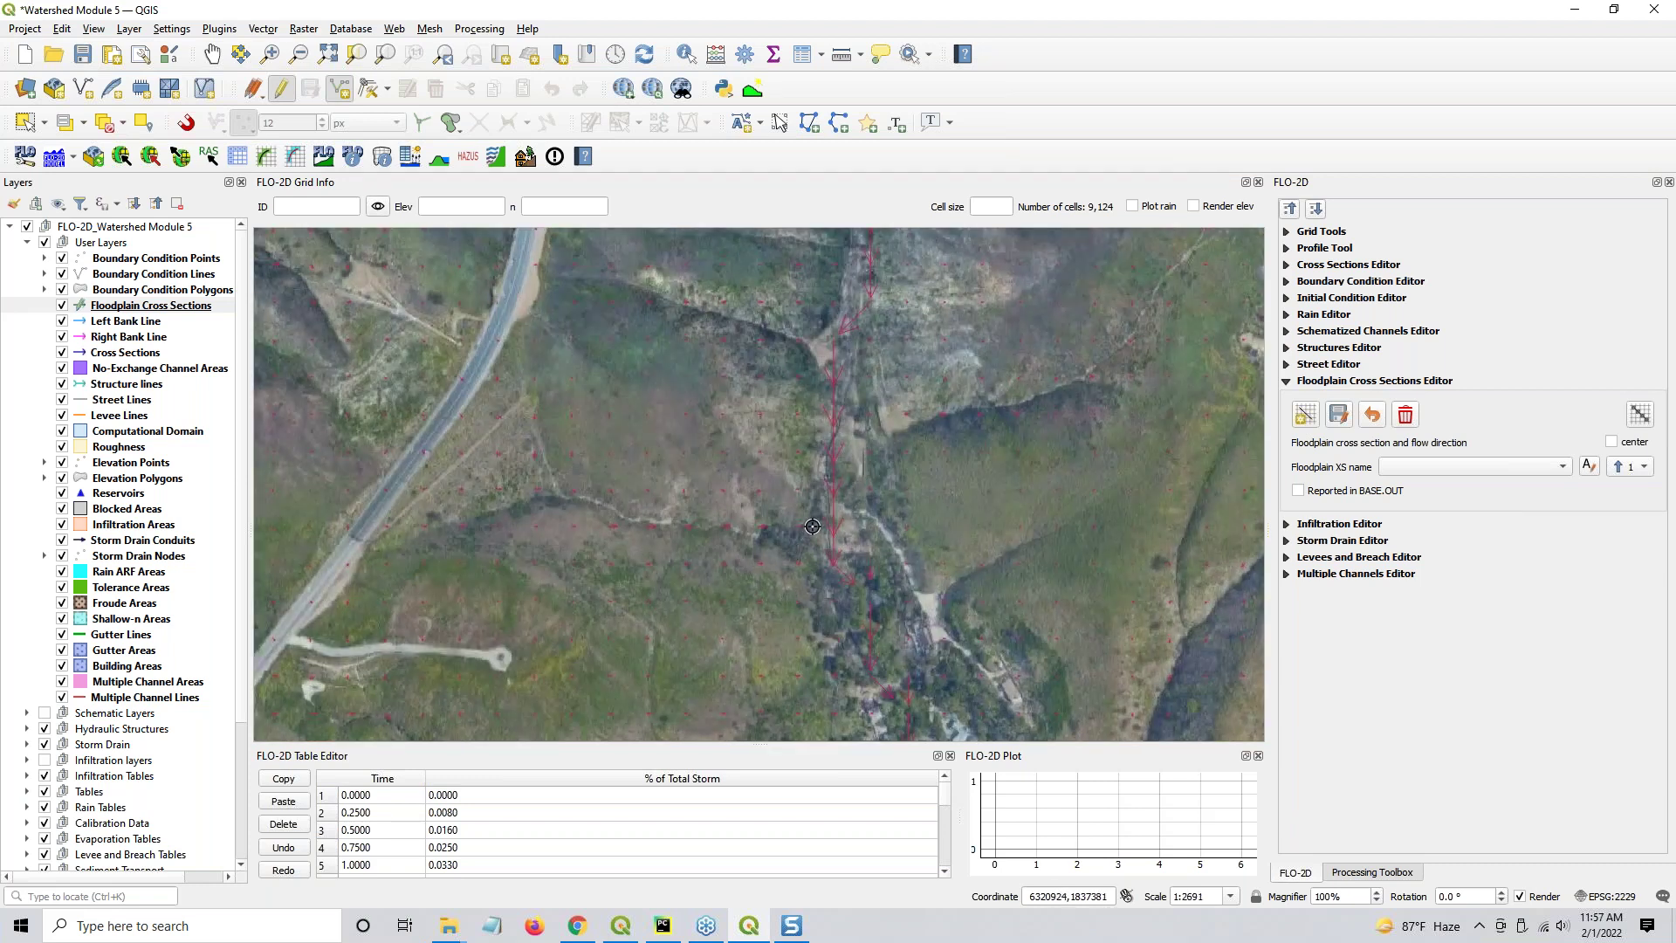
pyautogui.click(909, 528)
pyautogui.rightClick(901, 494)
pyautogui.press('Tab')
pyautogui.click(721, 681)
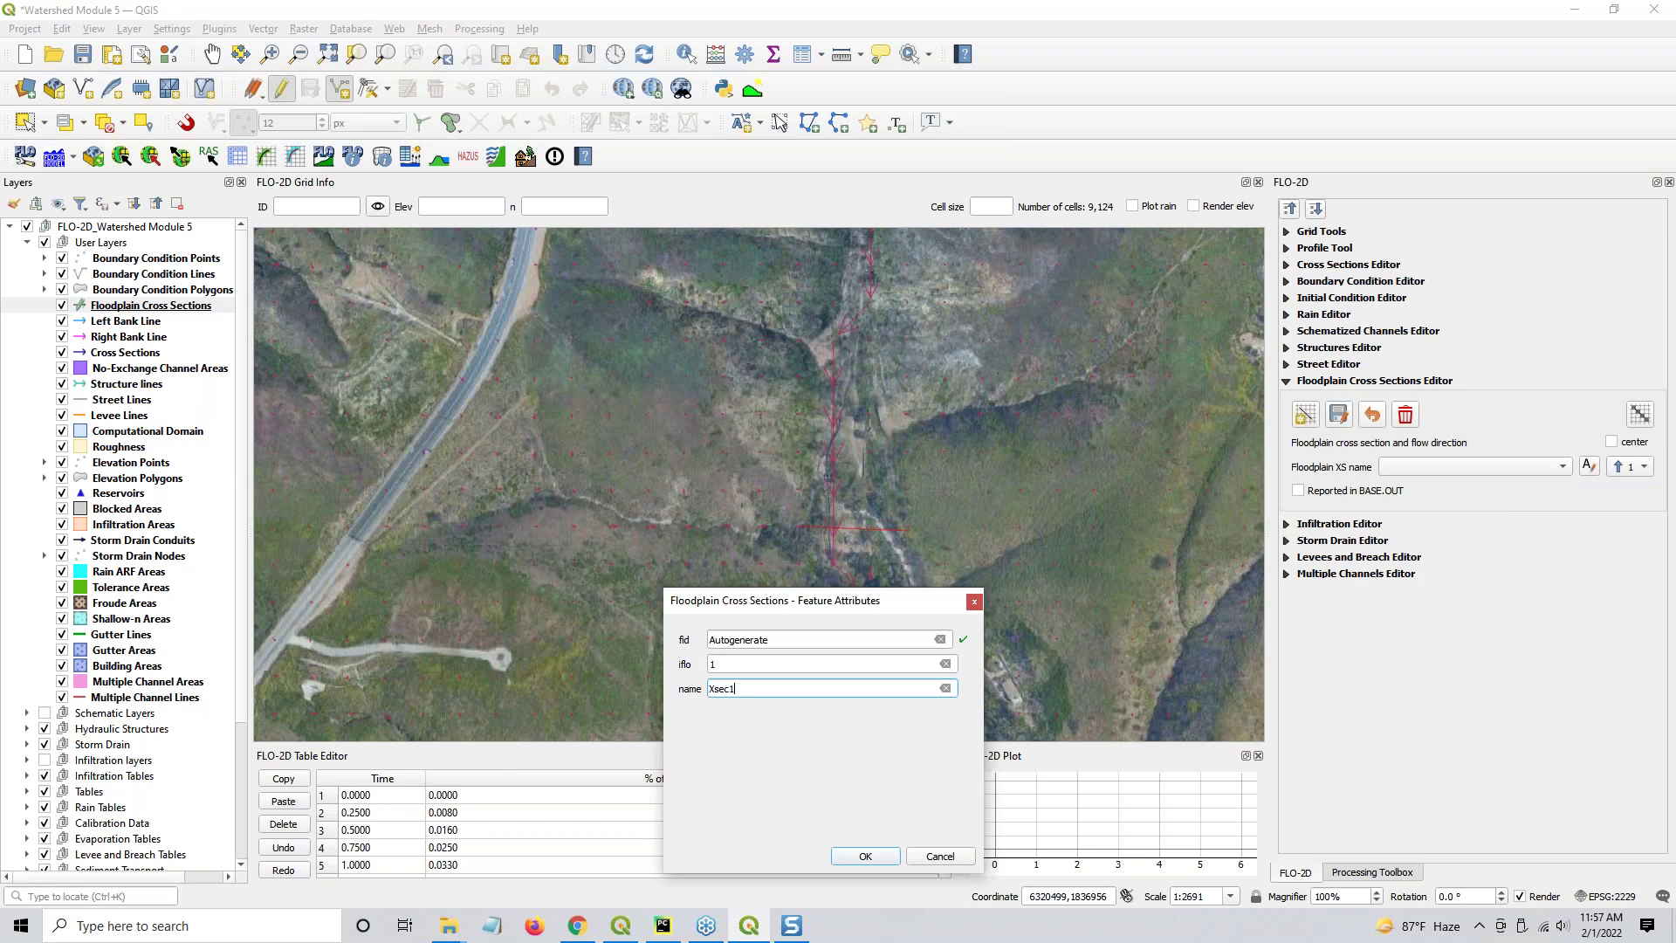
pyautogui.click(848, 857)
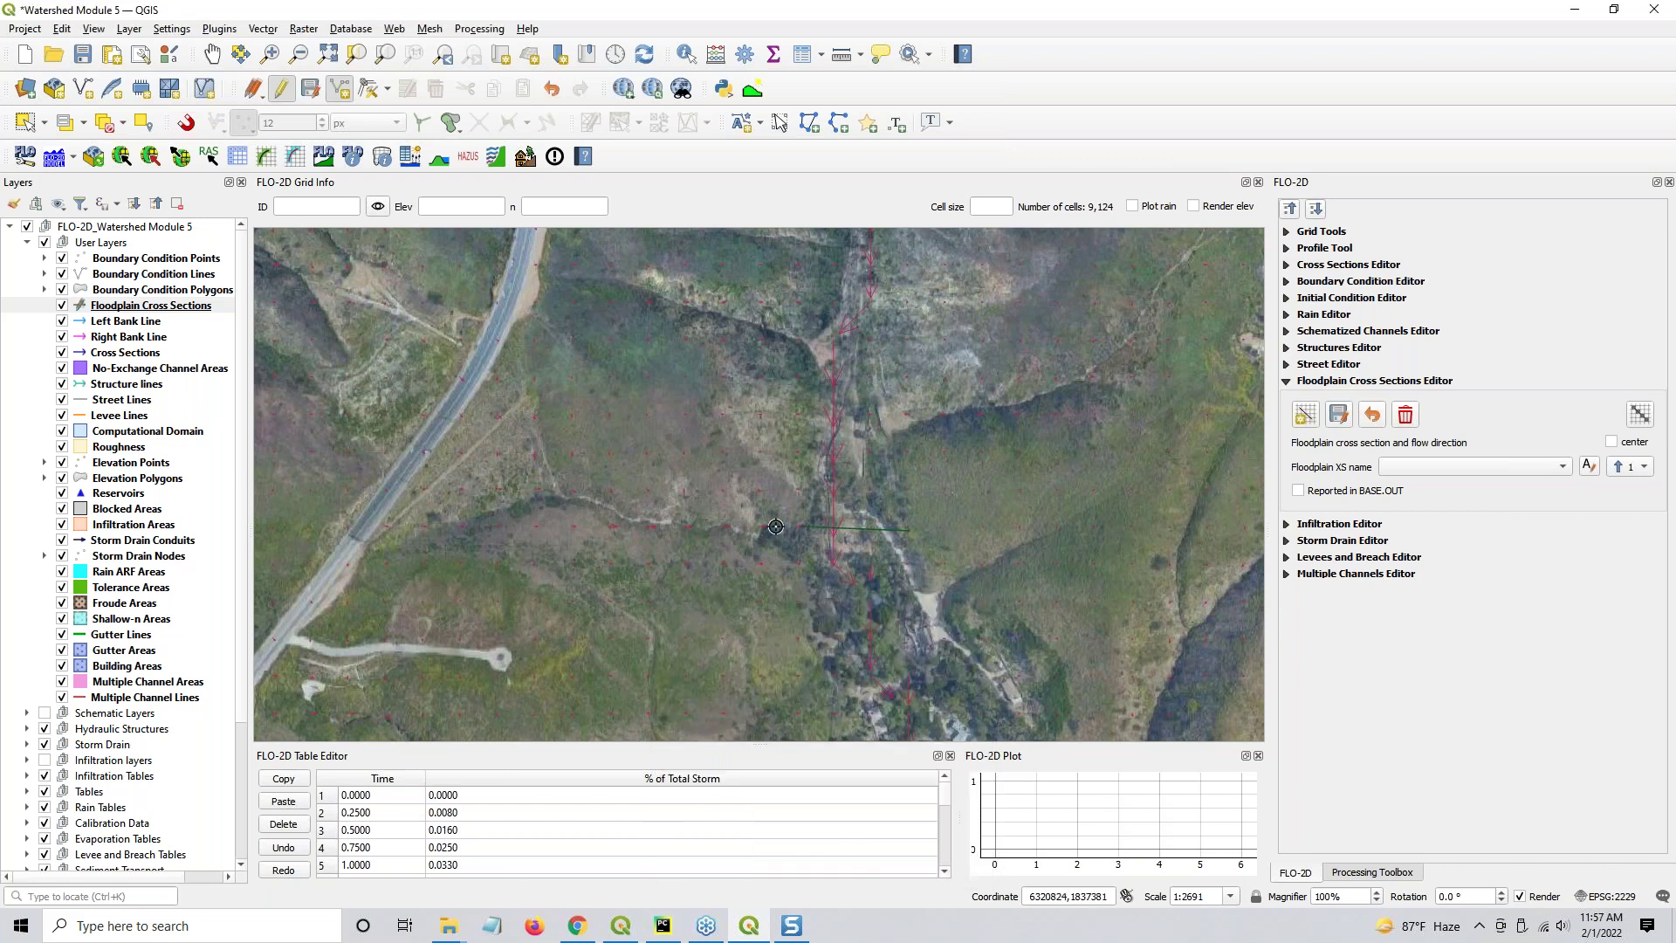
# Save the floodplain cross section, set Xsec1's flow direction to 3, and schematize it
pyautogui.click(1340, 417)
pyautogui.click(1645, 472)
pyautogui.click(1647, 515)
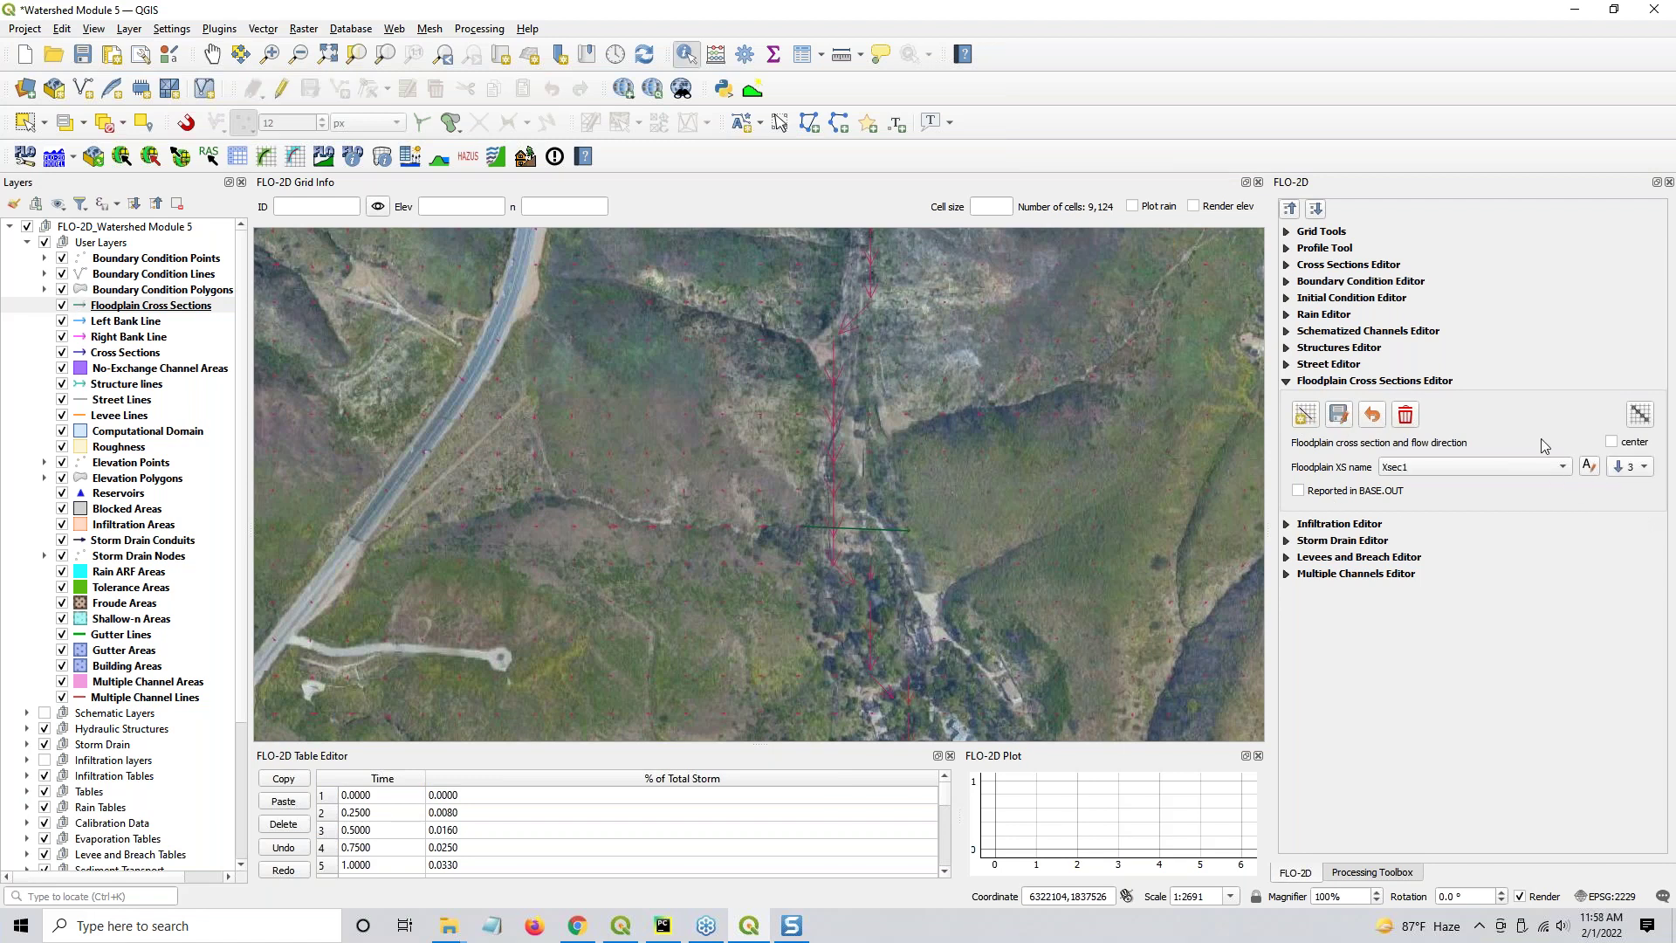
pyautogui.click(1642, 417)
pyautogui.click(895, 483)
# Show the Schematic Layers group and check the schematized cross section's location within the watershed
pyautogui.click(44, 712)
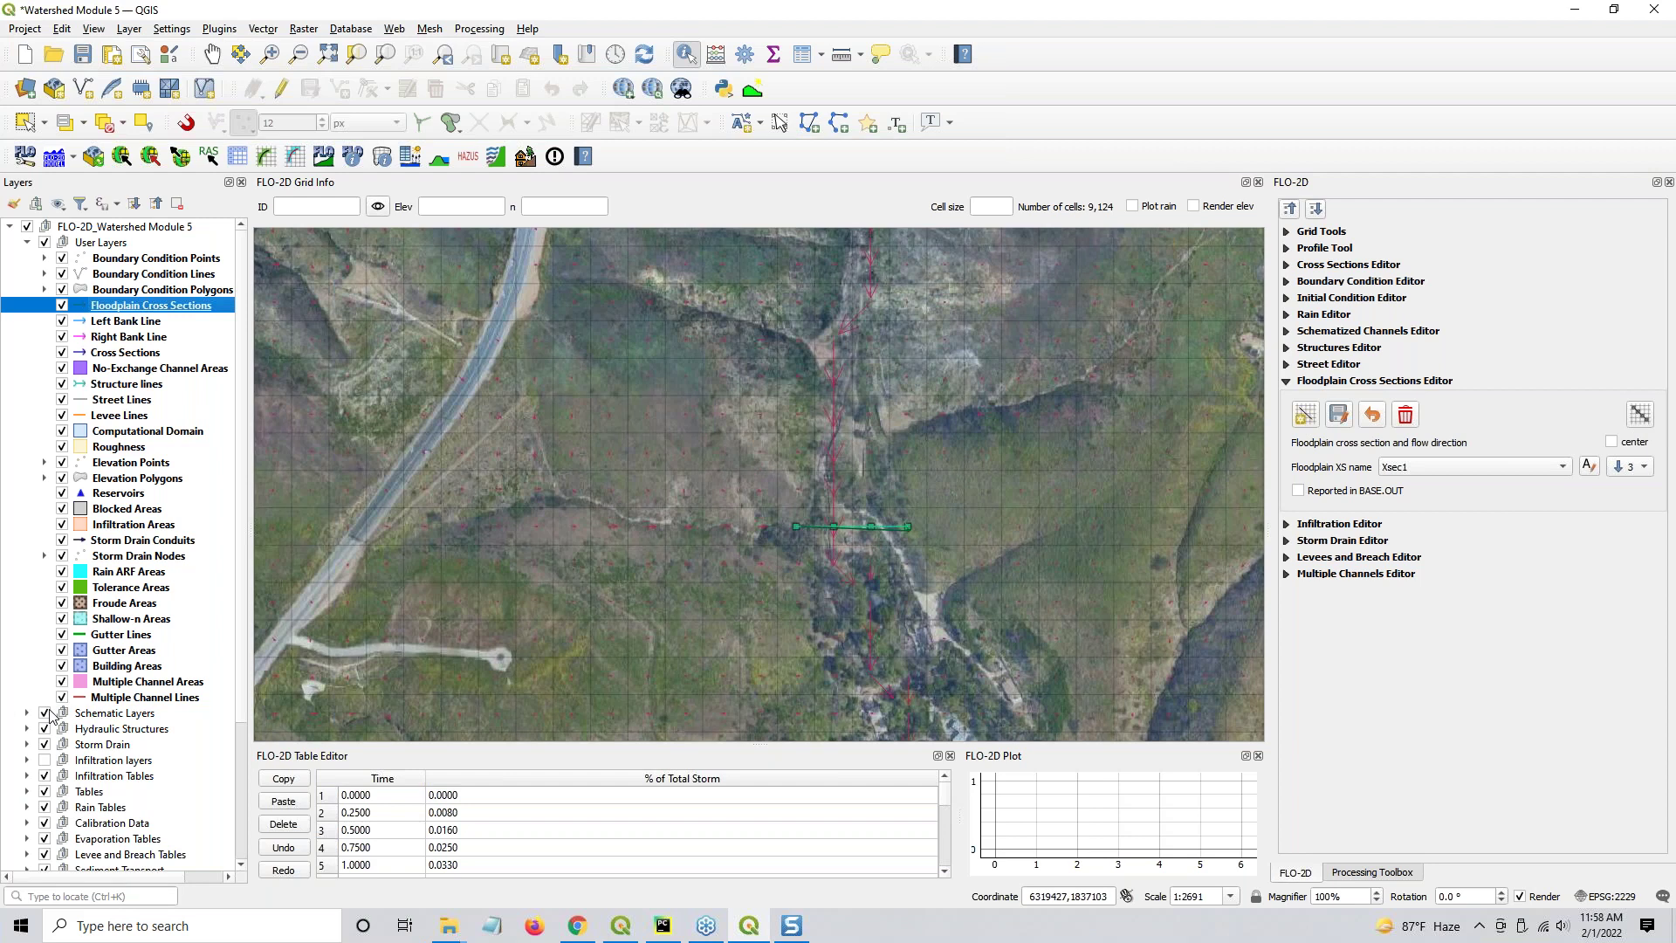
pyautogui.scroll(-1, 748, 536)
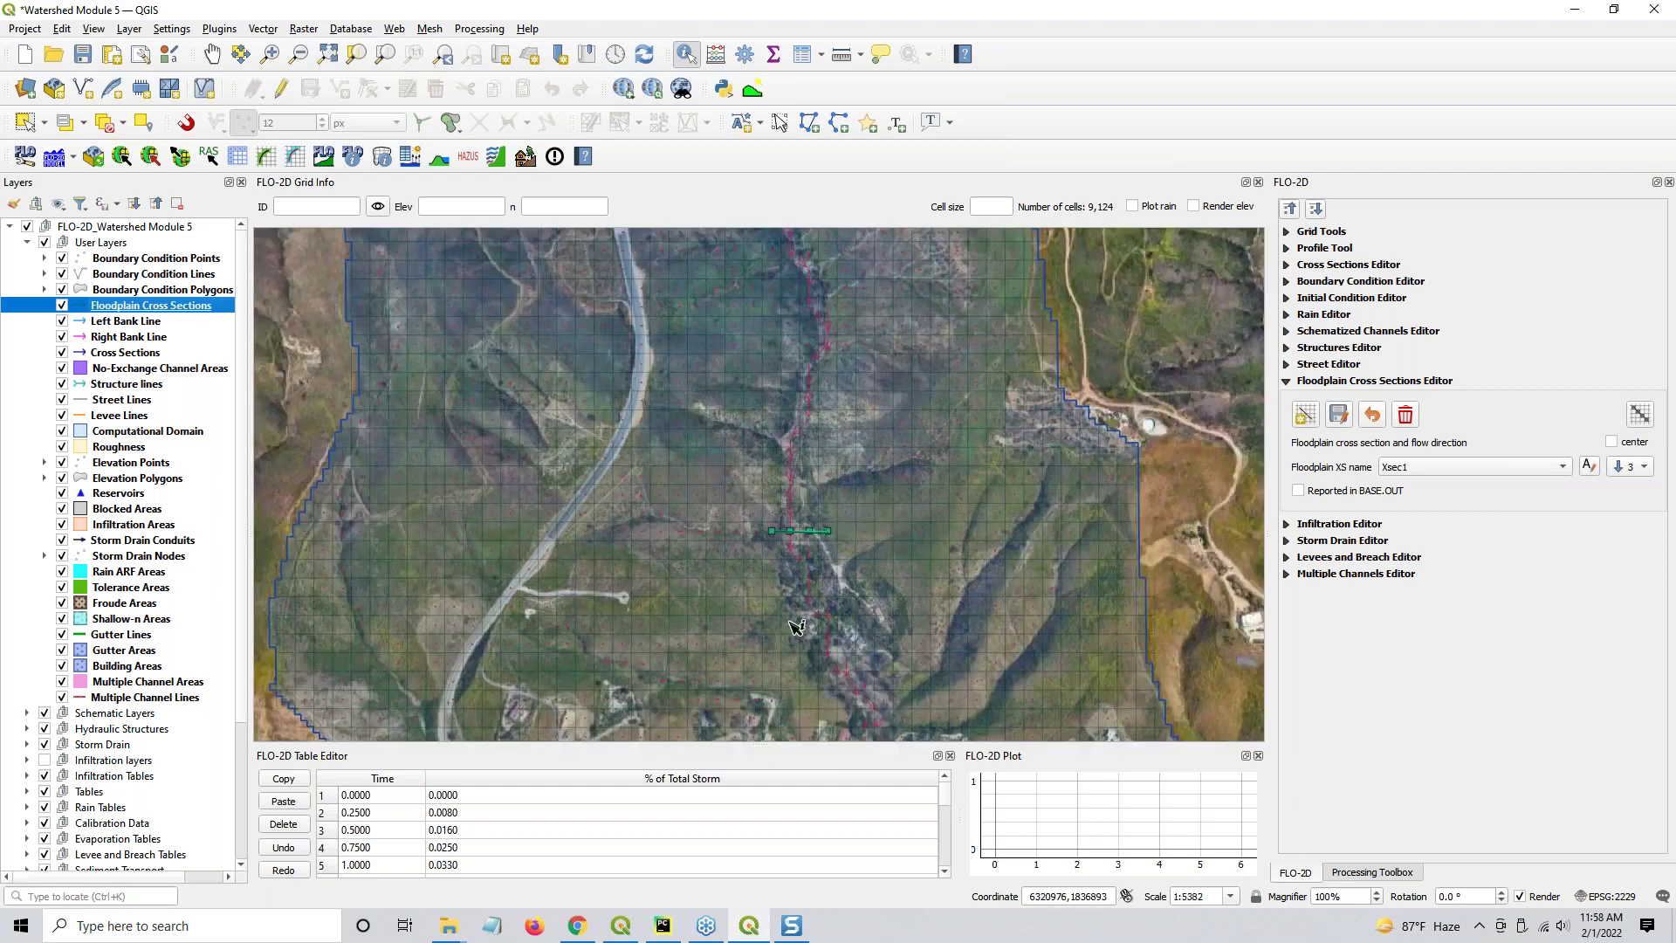
pyautogui.moveTo(781, 621); pyautogui.dragTo(698, 554)
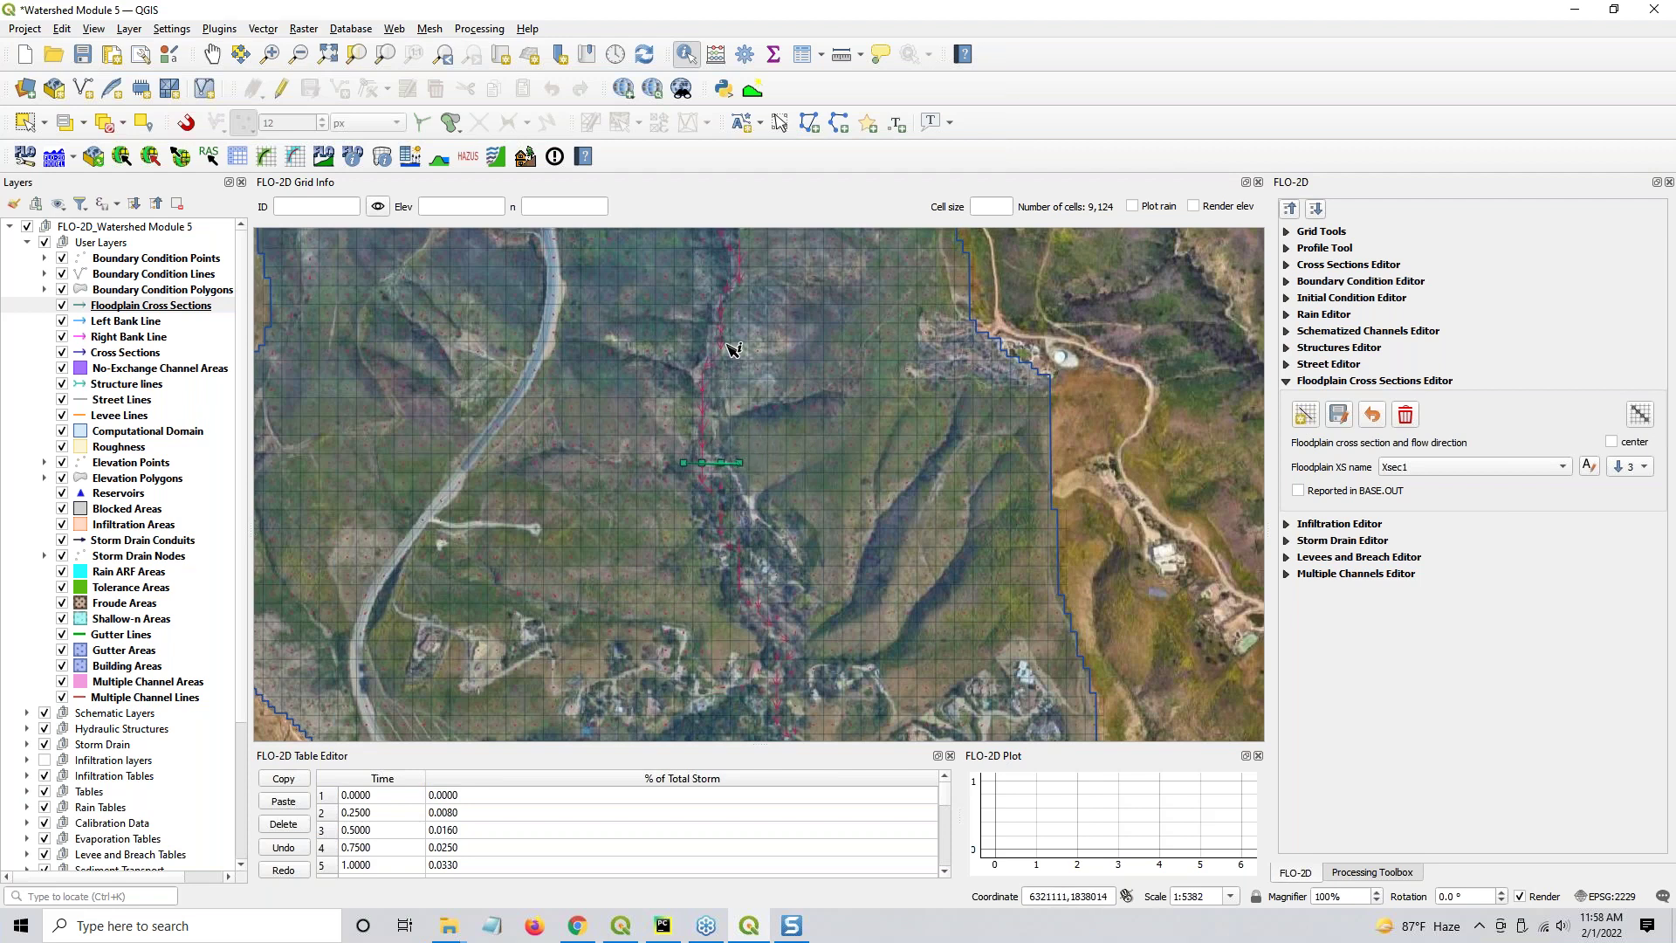
pyautogui.scroll(-3, 752, 543)
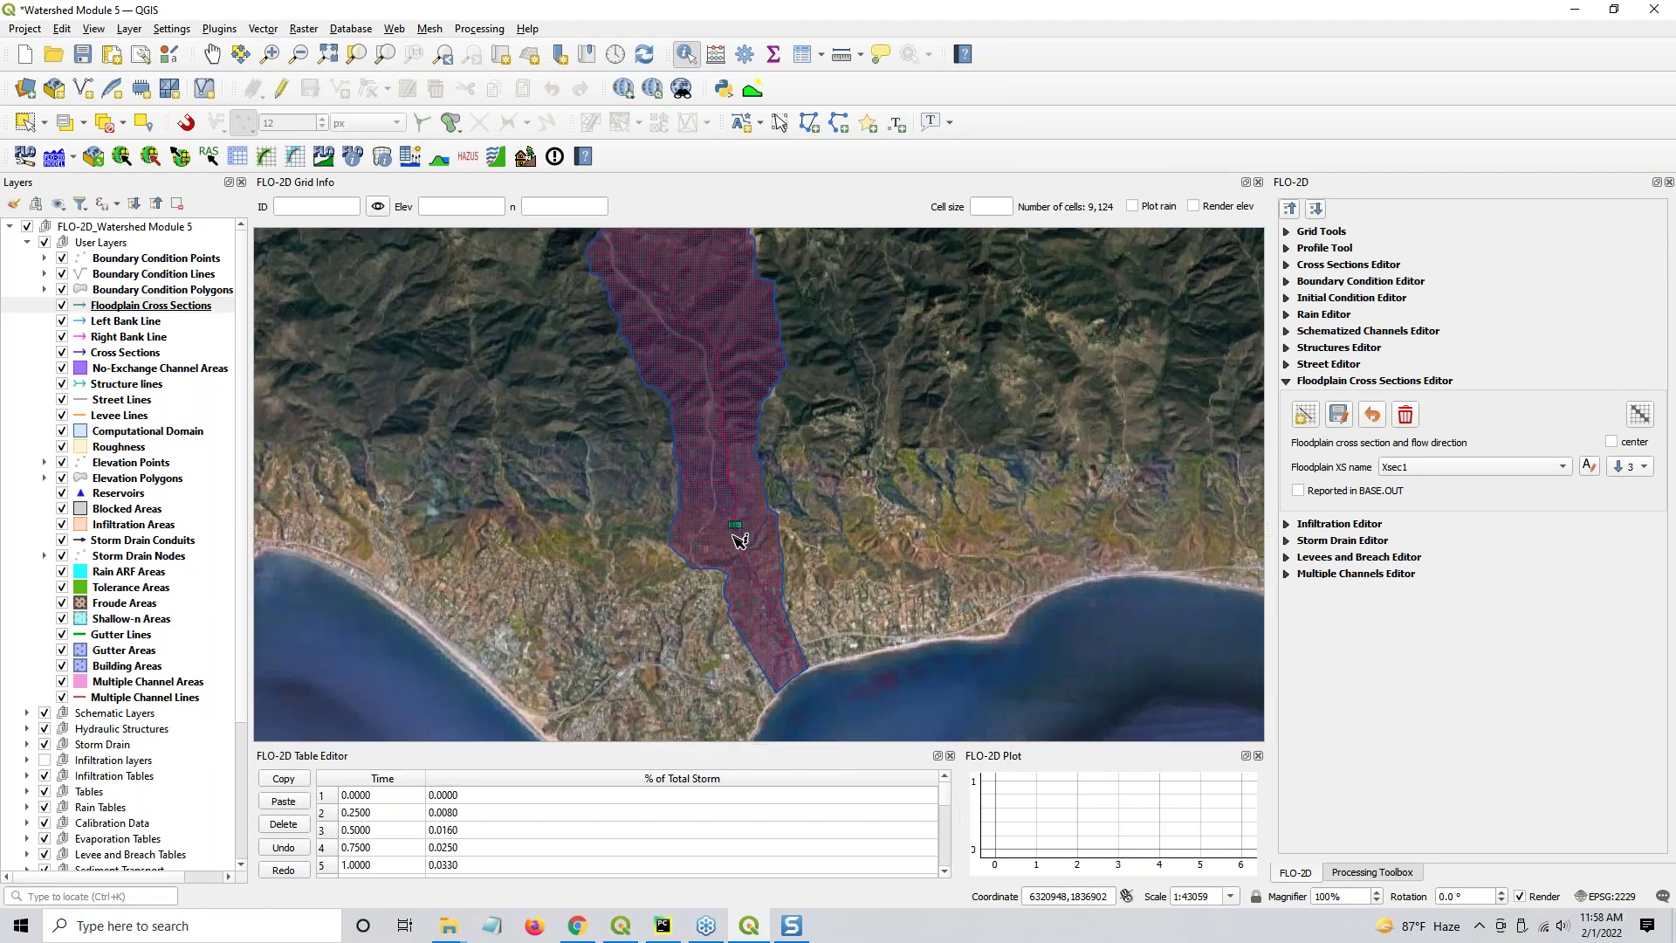
# Hide and reshow the Velocity at Cell (Vectors) layer to compare the watershed with and without the vectors
pyautogui.moveTo(738, 538); pyautogui.dragTo(748, 553)
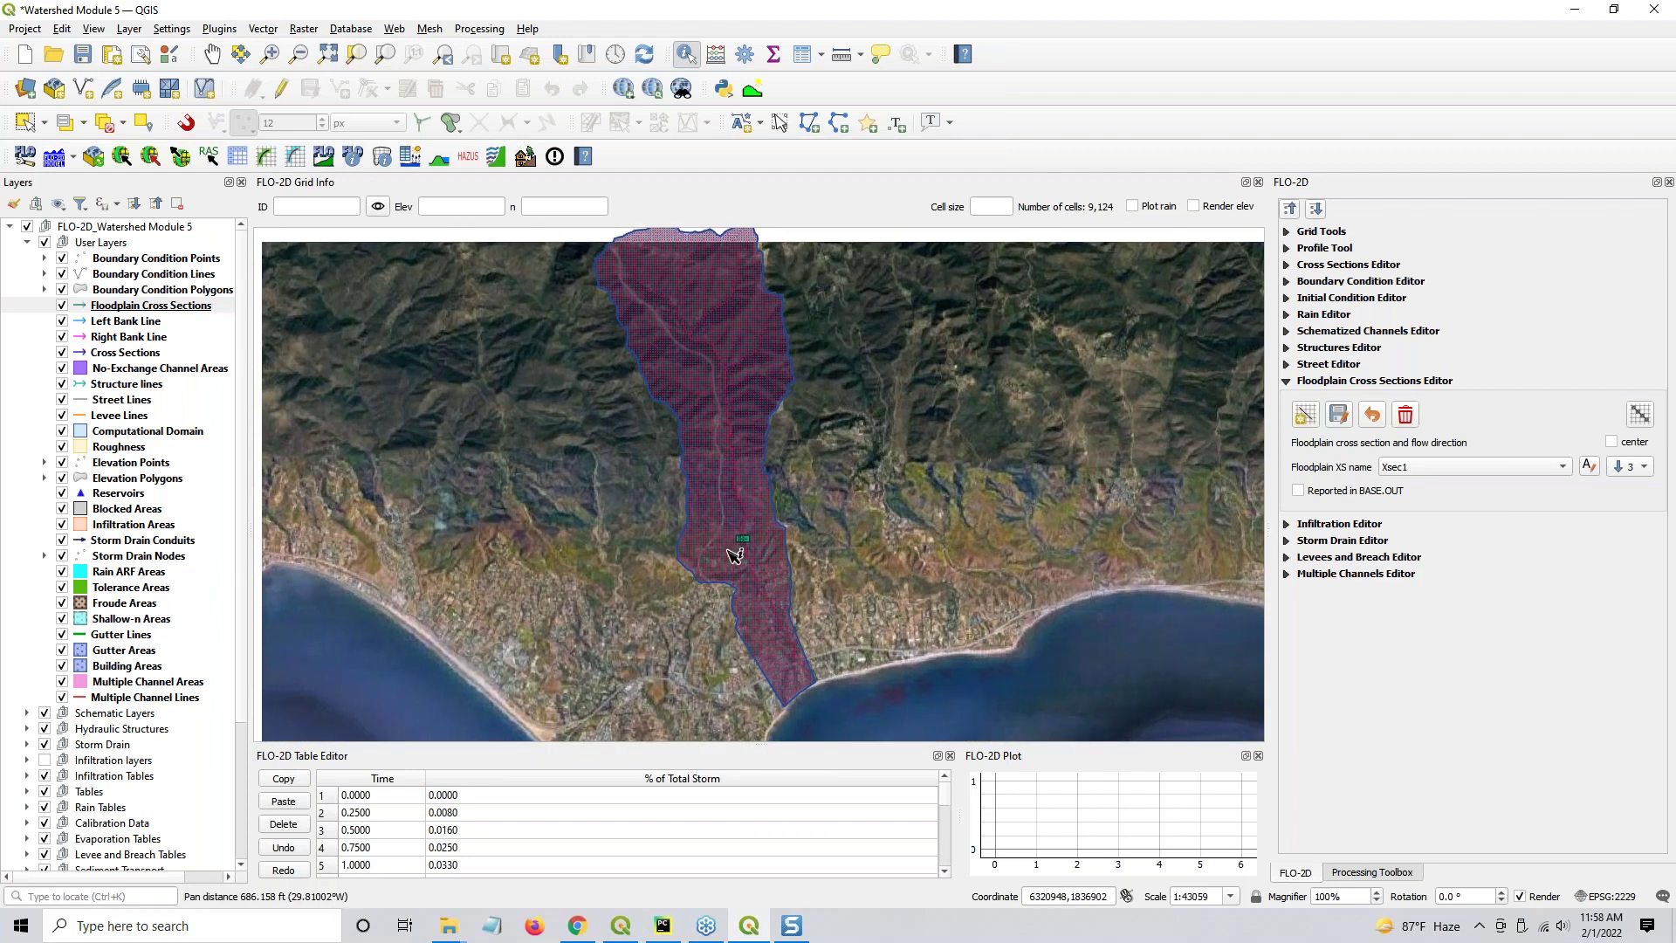
pyautogui.scroll(-4, 40, 741)
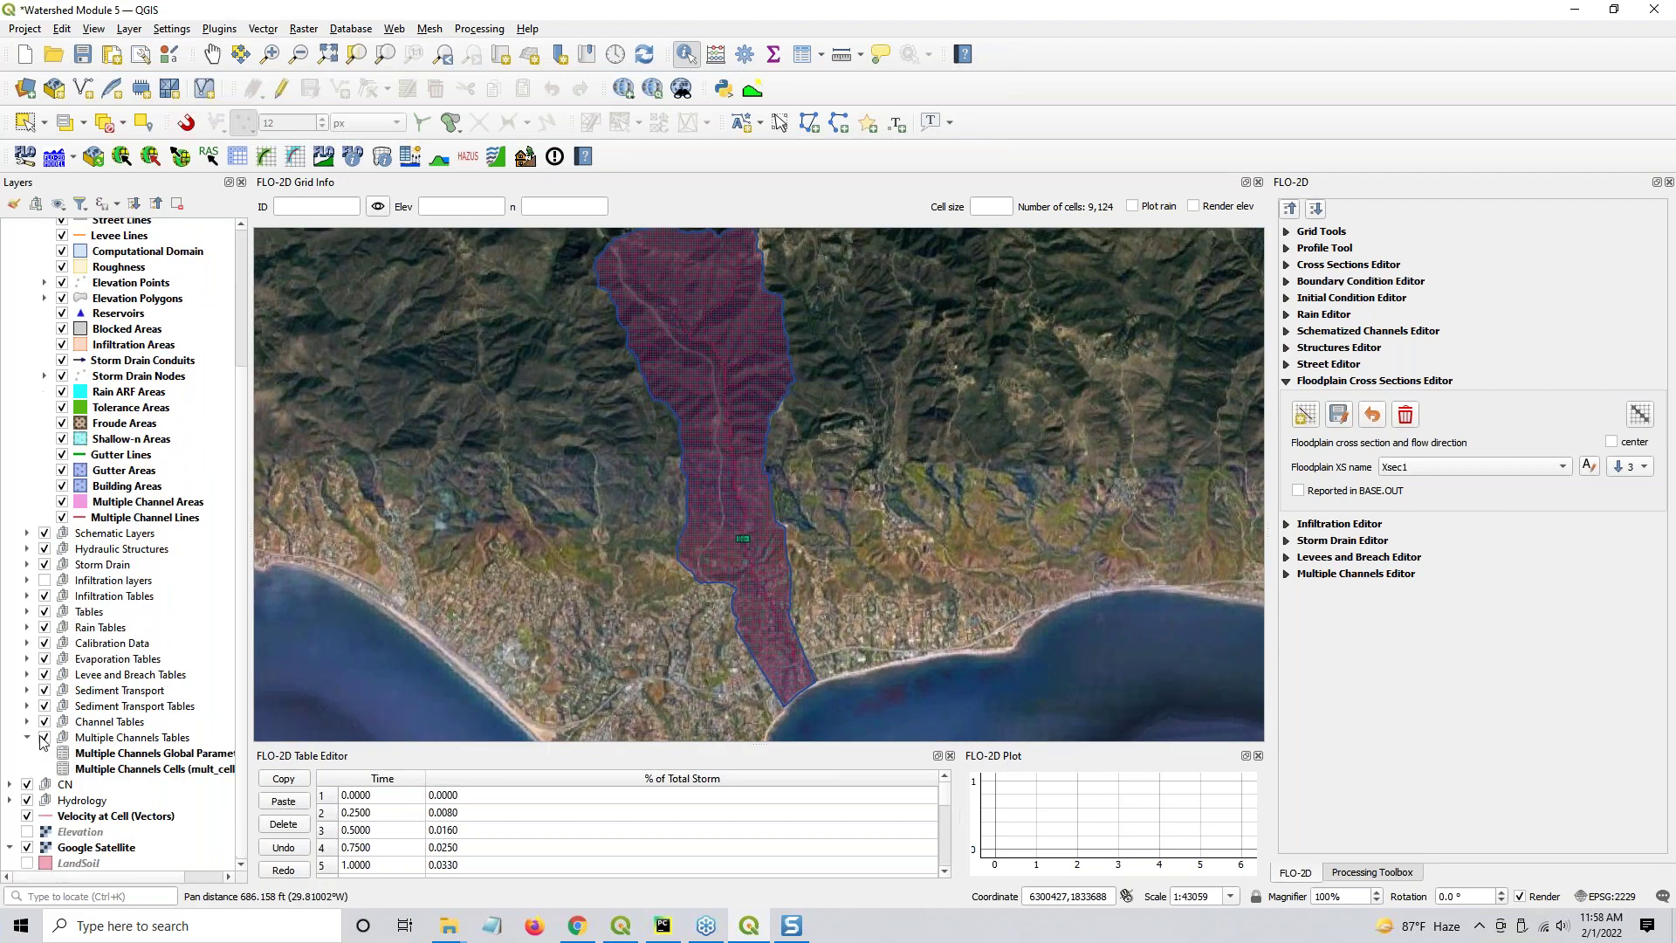
pyautogui.click(27, 816)
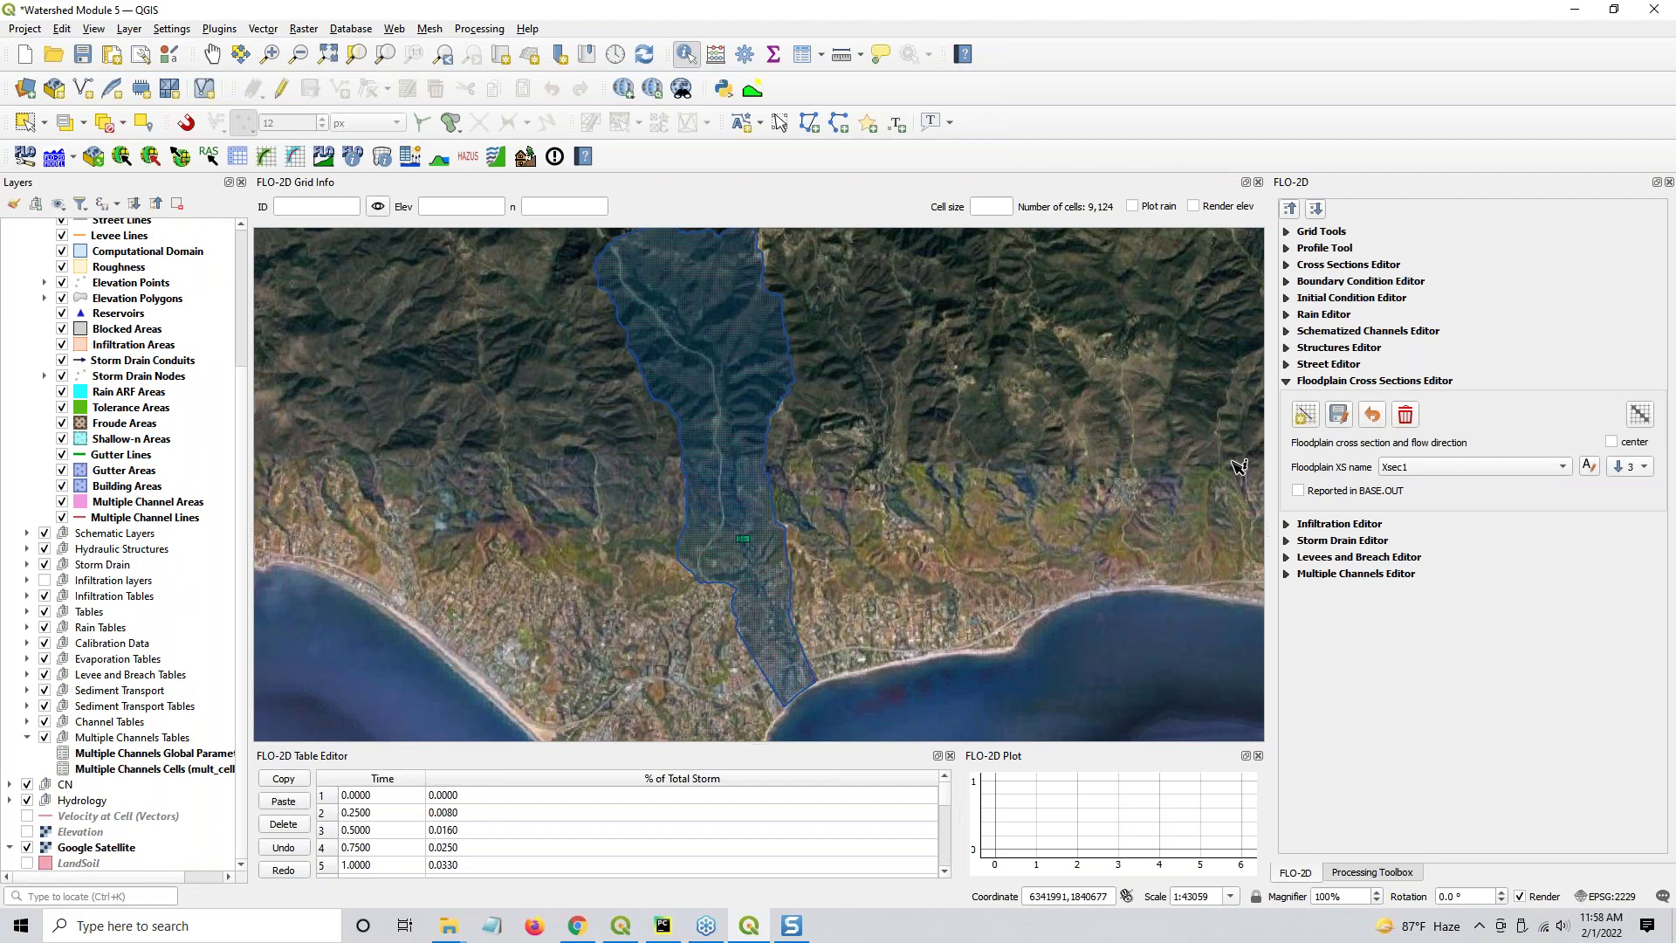
pyautogui.click(27, 816)
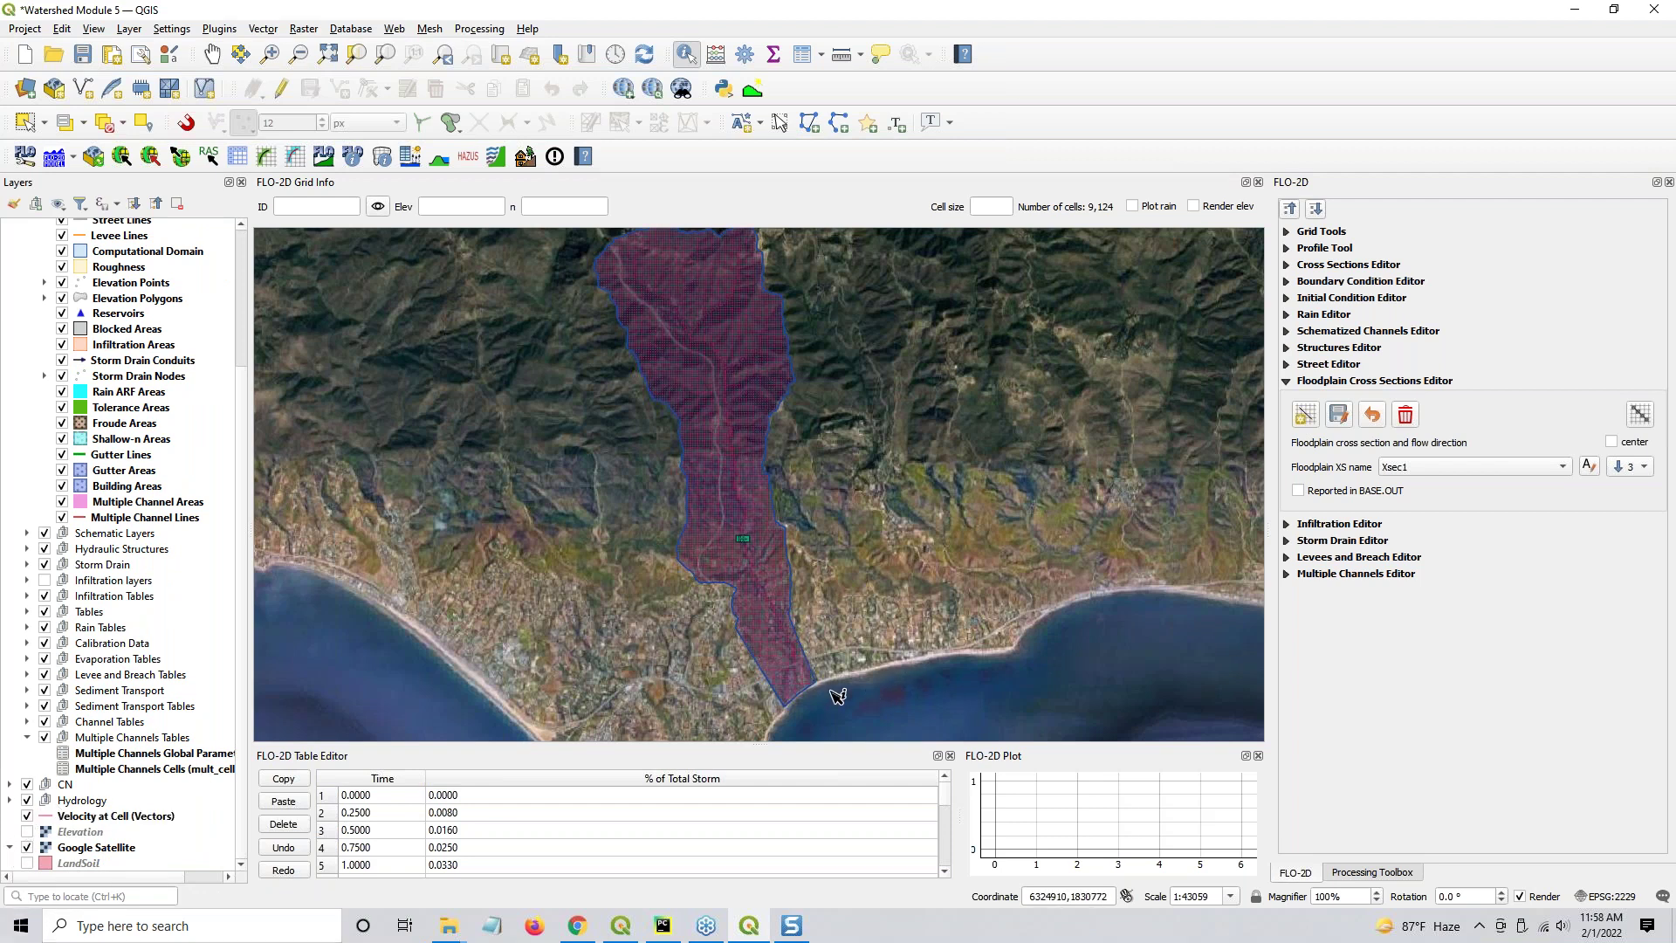
# Add a boundary condition point of type Outflow on a main channel cell just upstream of the highway near the coast
pyautogui.moveTo(783, 654); pyautogui.dragTo(778, 650)
pyautogui.scroll(2, 778, 650)
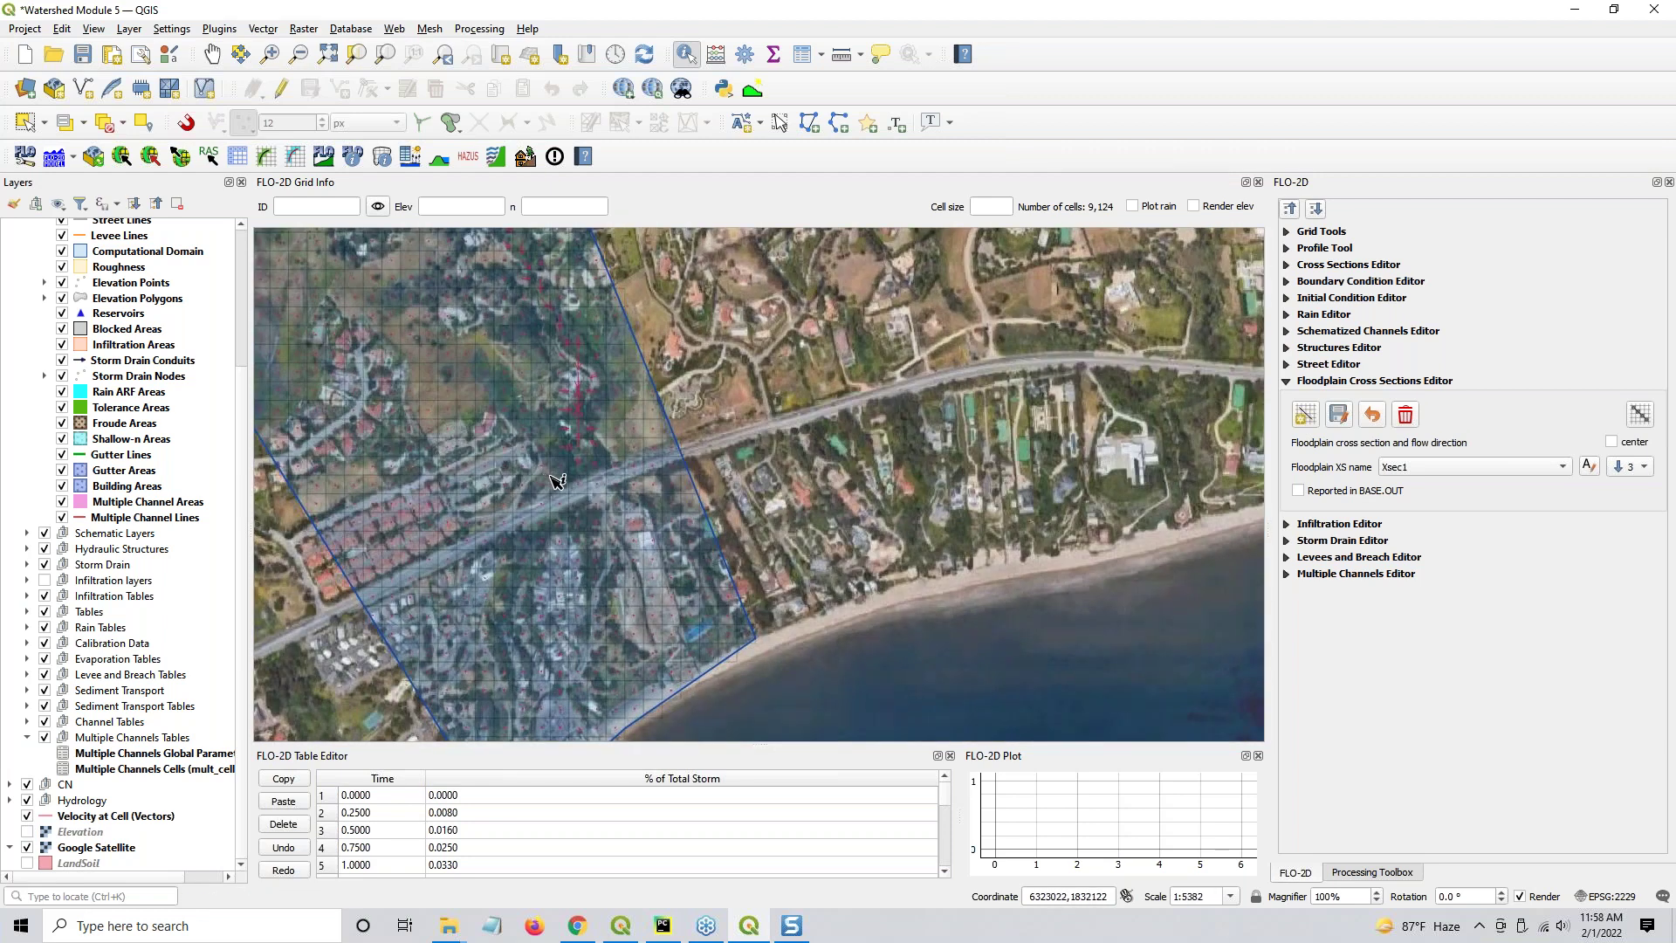
pyautogui.scroll(1, 668, 498)
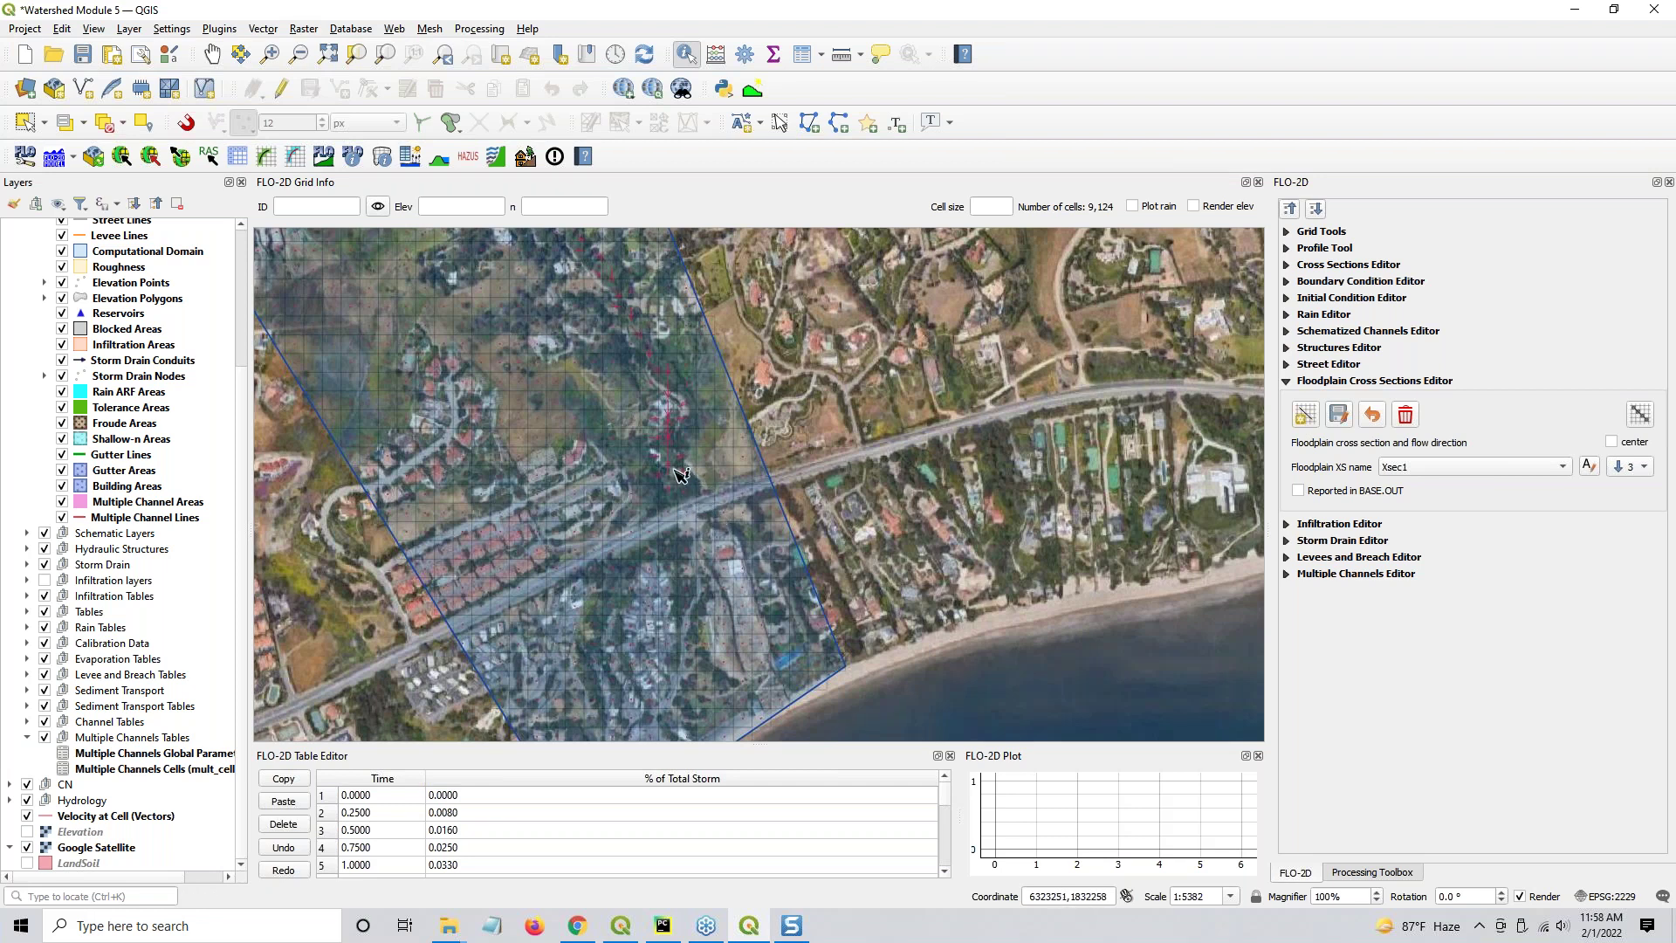
pyautogui.scroll(1, 709, 524)
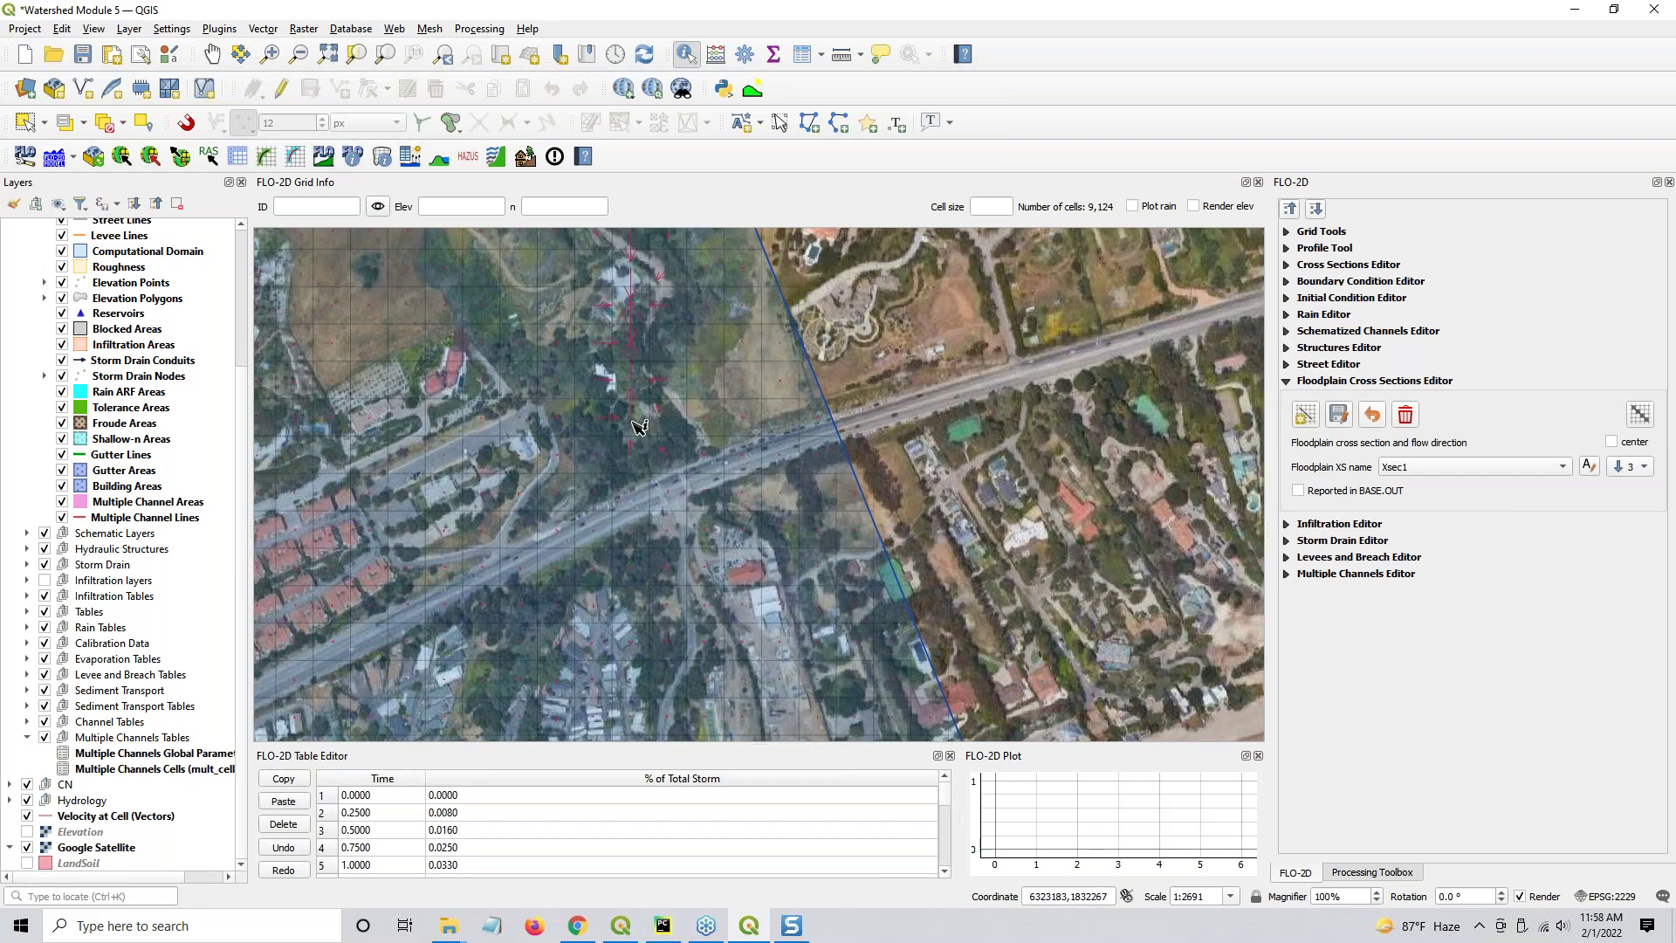
pyautogui.moveTo(637, 353); pyautogui.dragTo(708, 414)
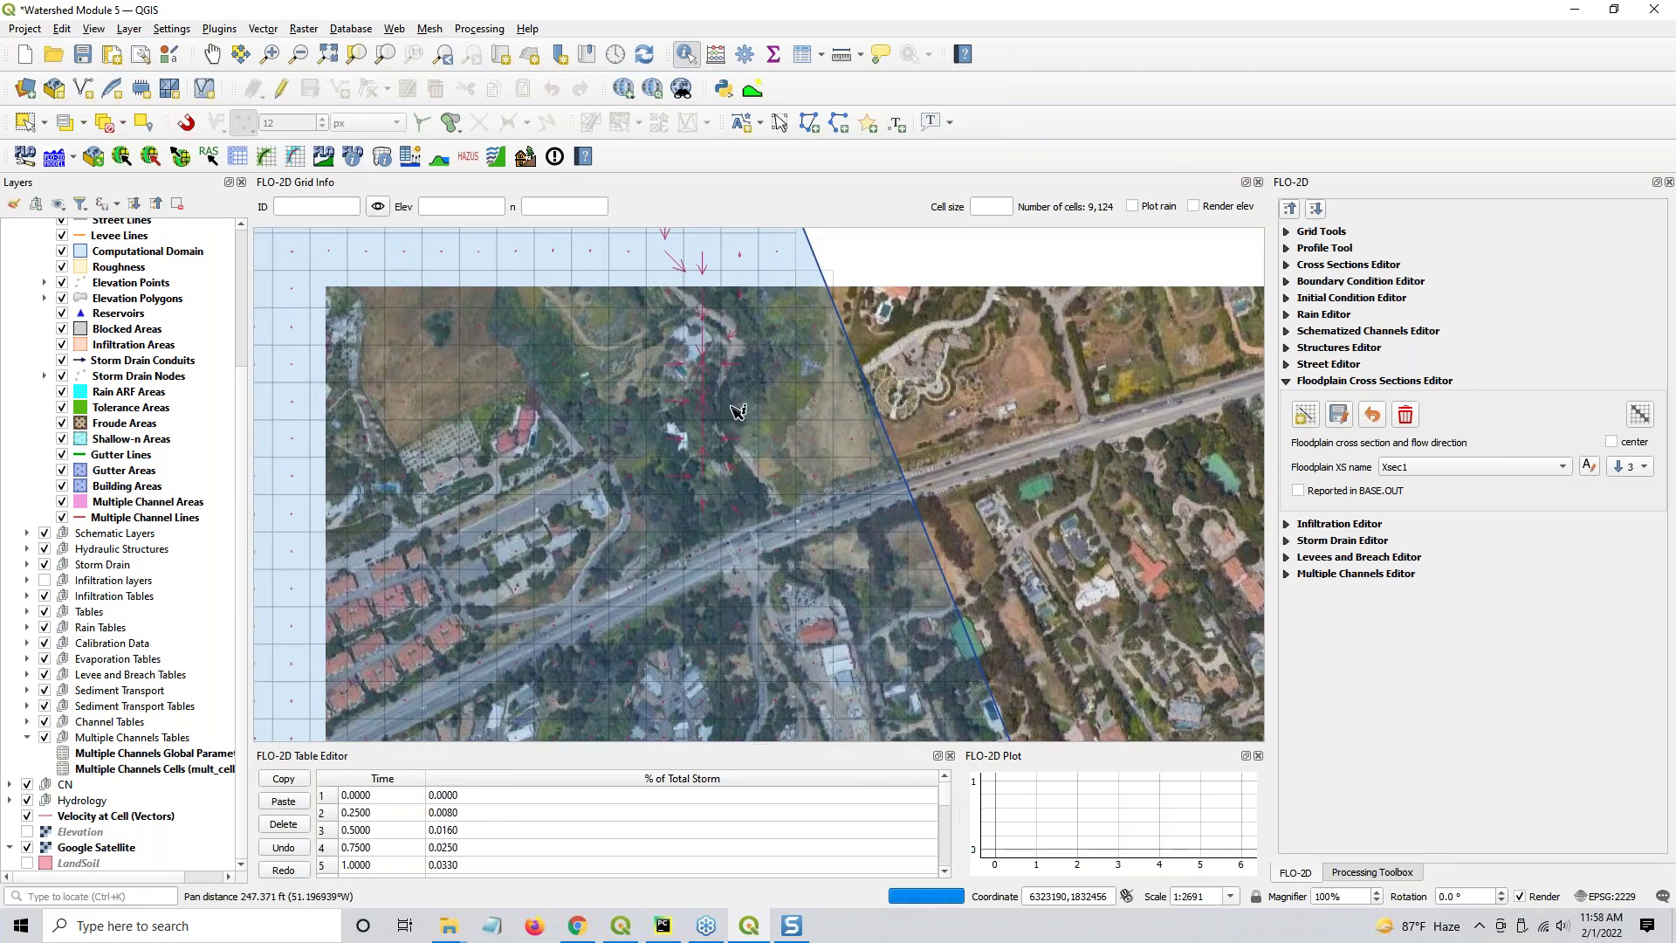
pyautogui.click(1290, 209)
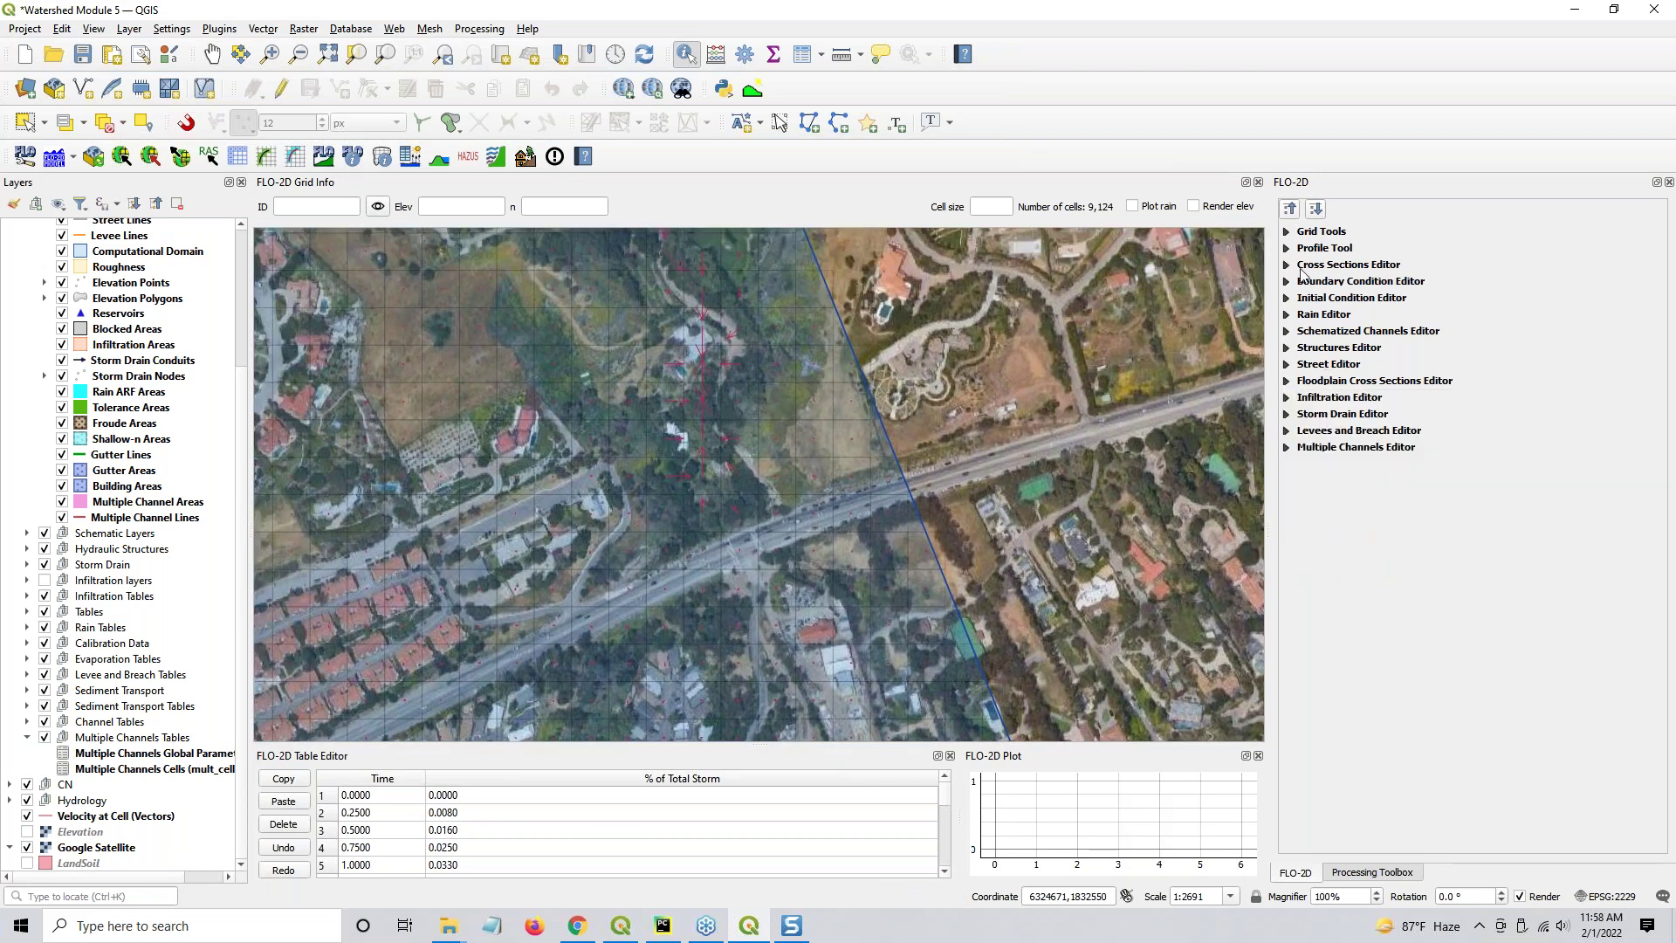
pyautogui.click(1285, 282)
pyautogui.click(1306, 316)
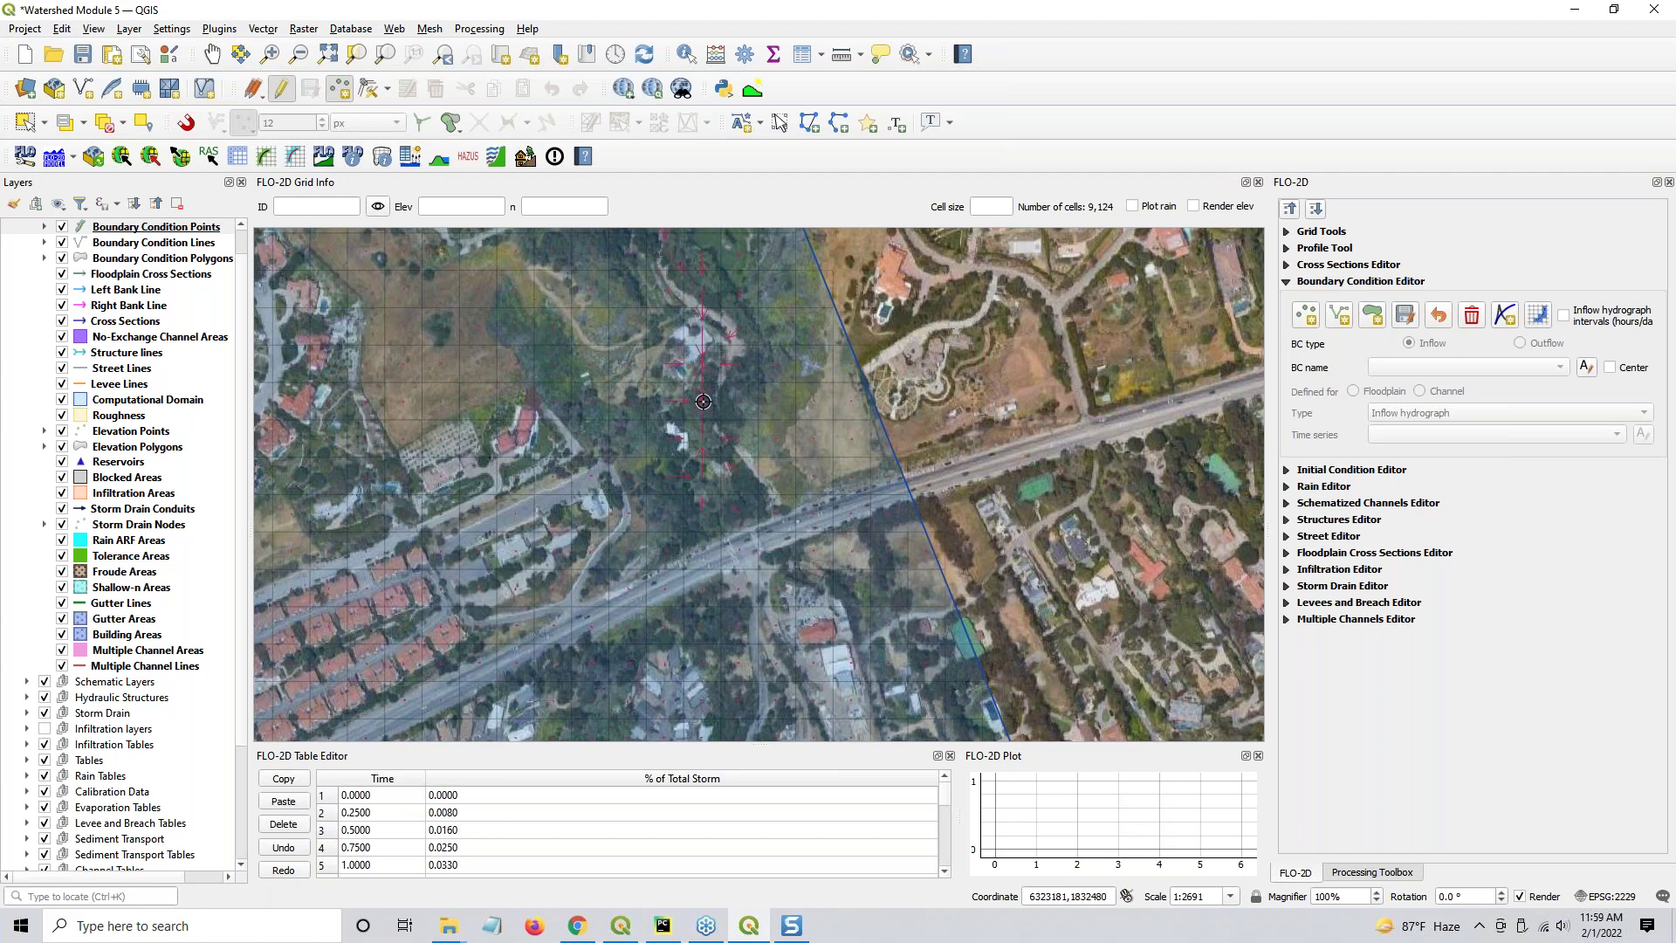
pyautogui.click(812, 690)
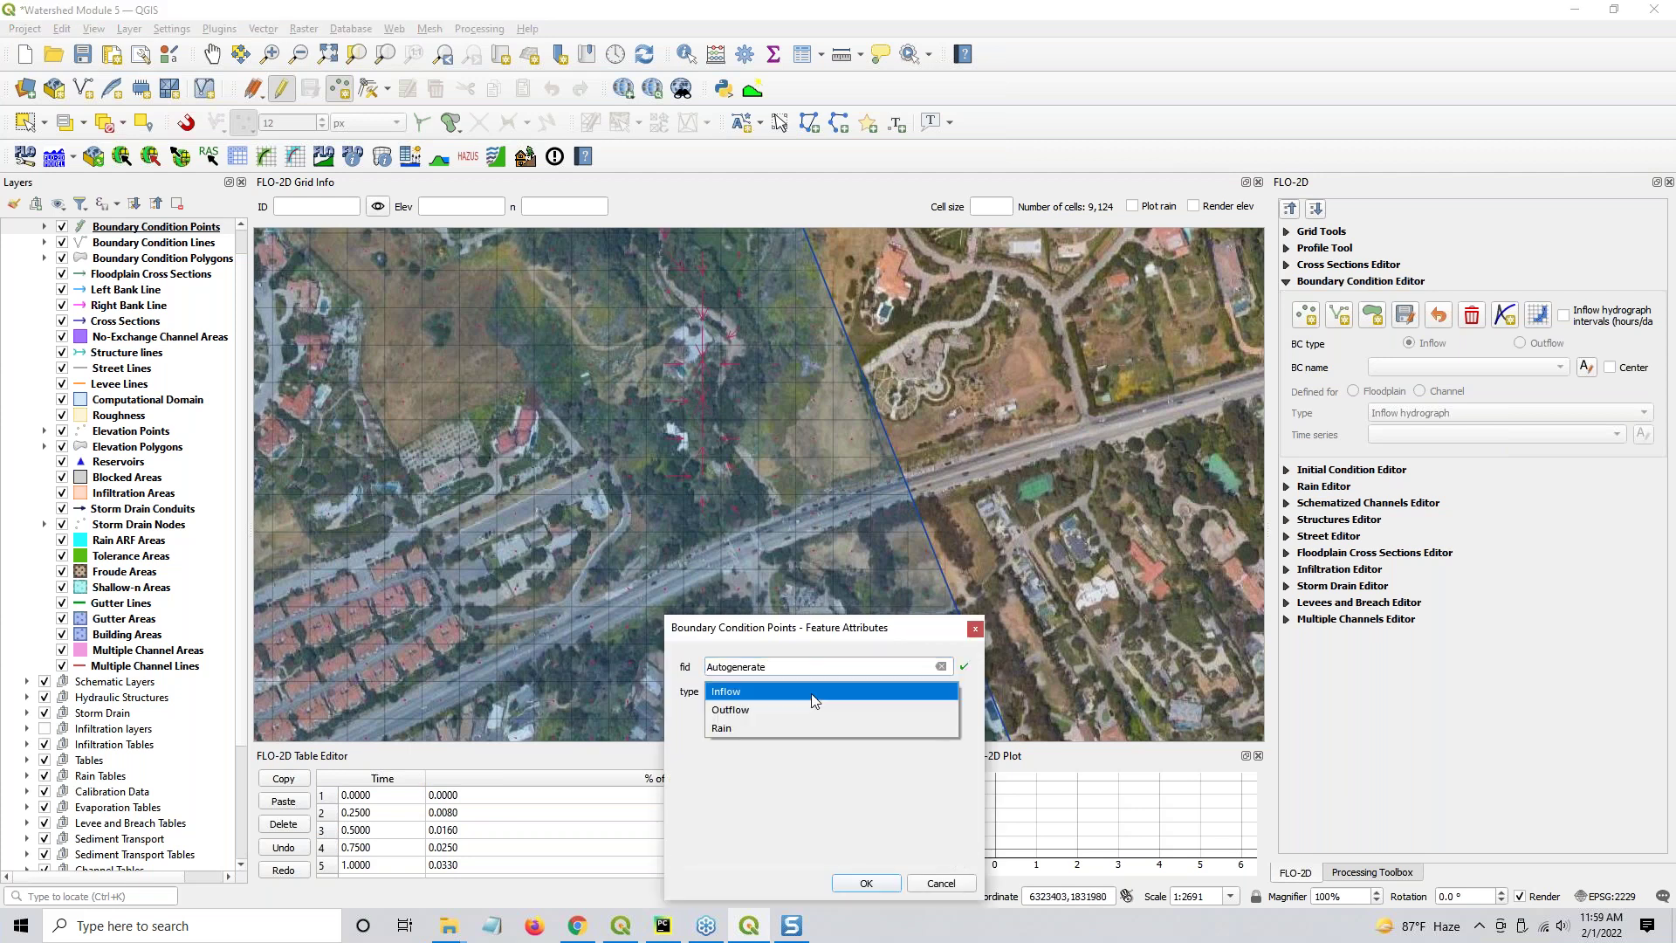
pyautogui.click(810, 705)
pyautogui.click(882, 891)
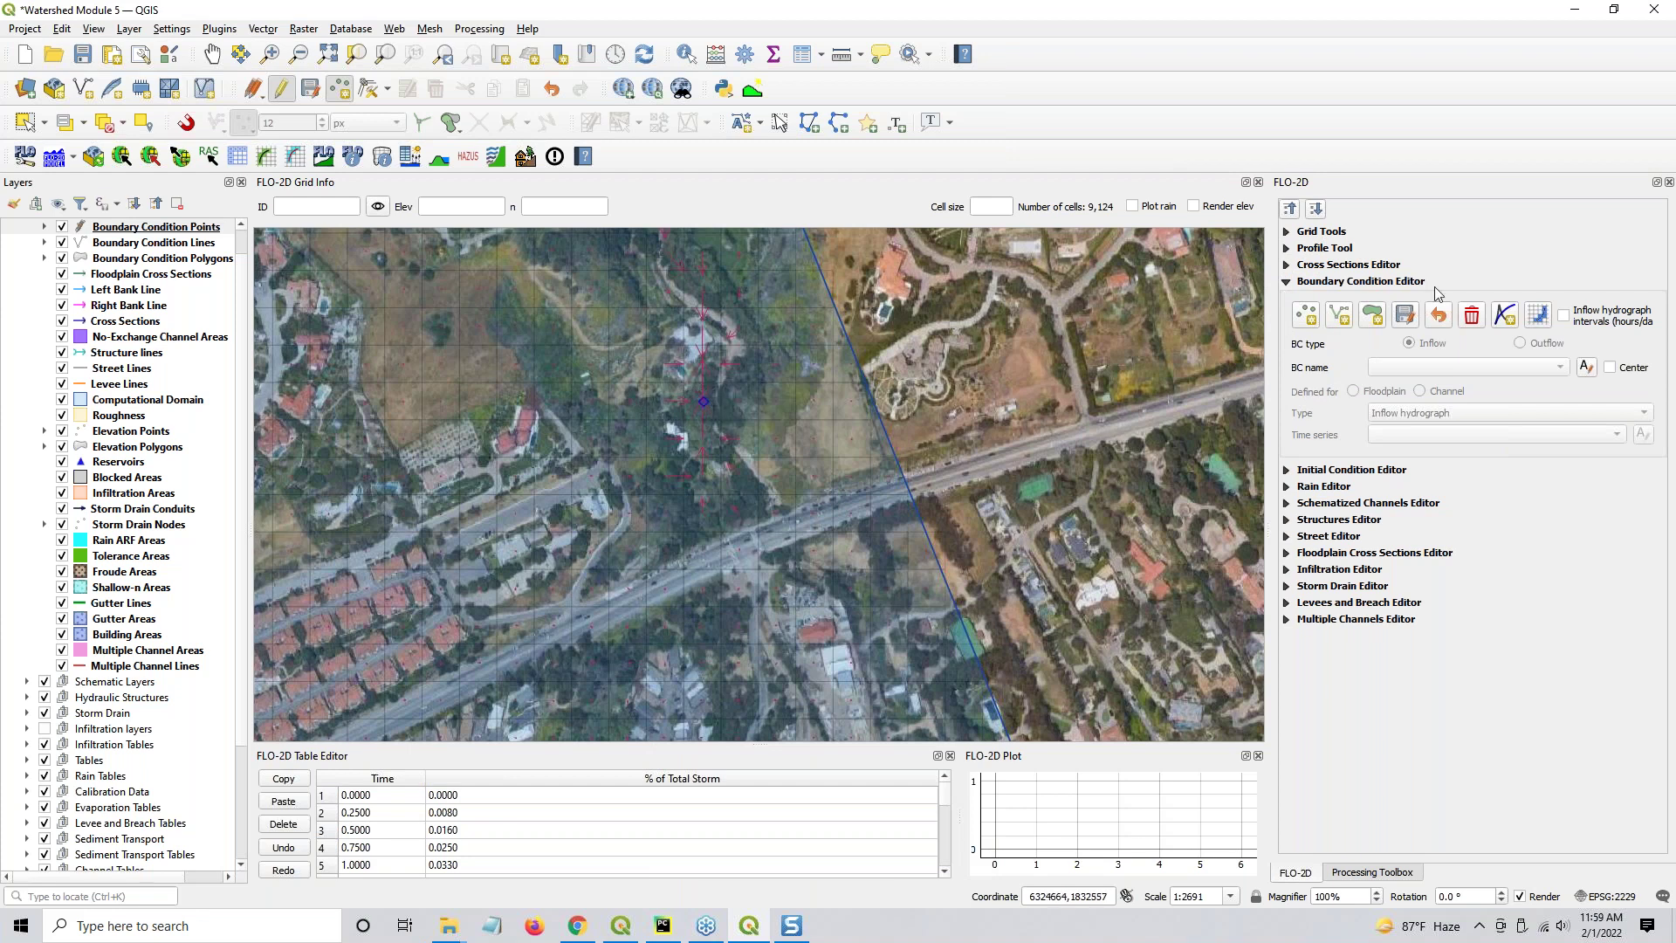
# Save the boundary condition point and set its outflow type to 1. Floodplain outflow (no hydrograph)
pyautogui.click(1406, 318)
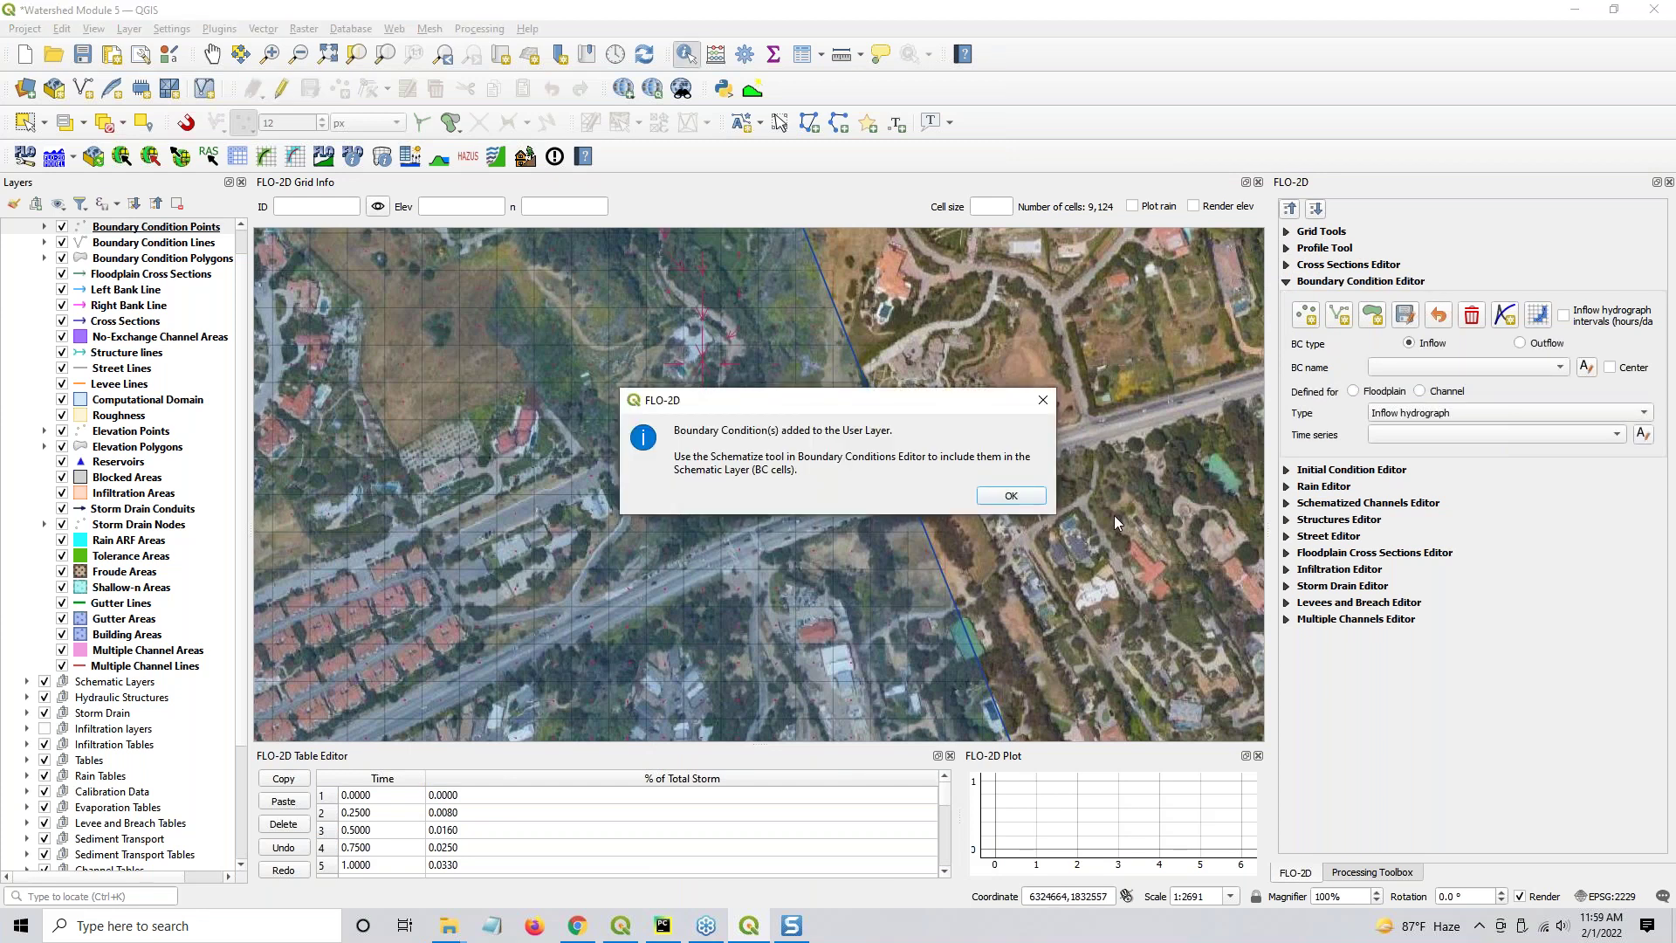
pyautogui.click(1036, 504)
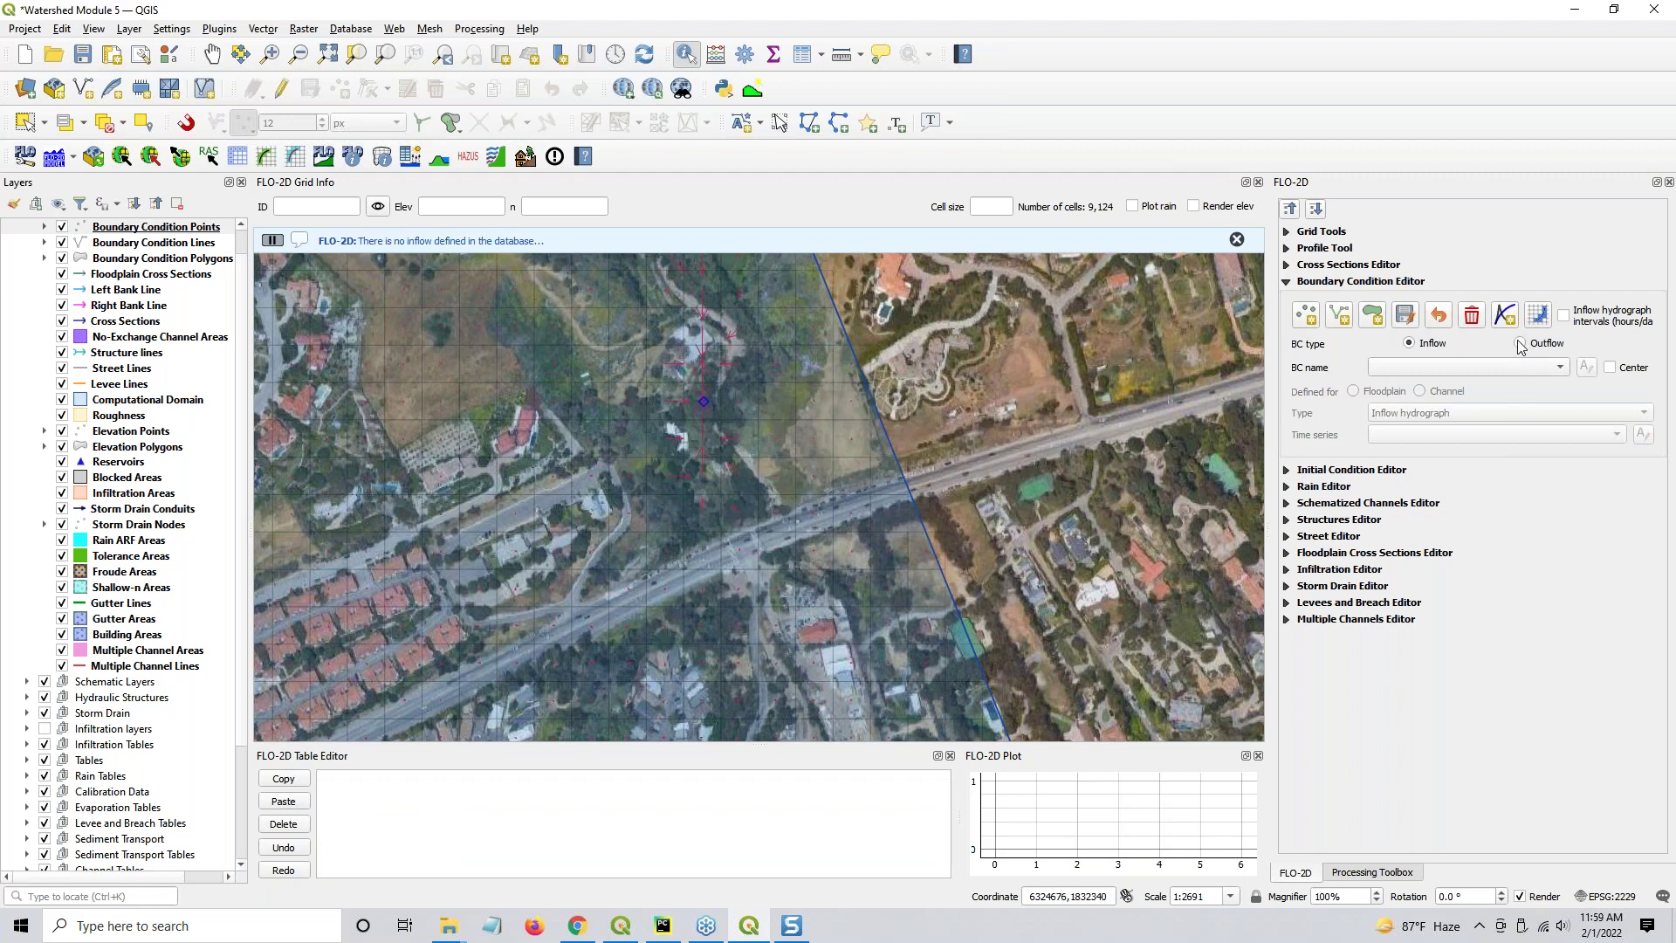
pyautogui.click(1519, 343)
pyautogui.click(1440, 393)
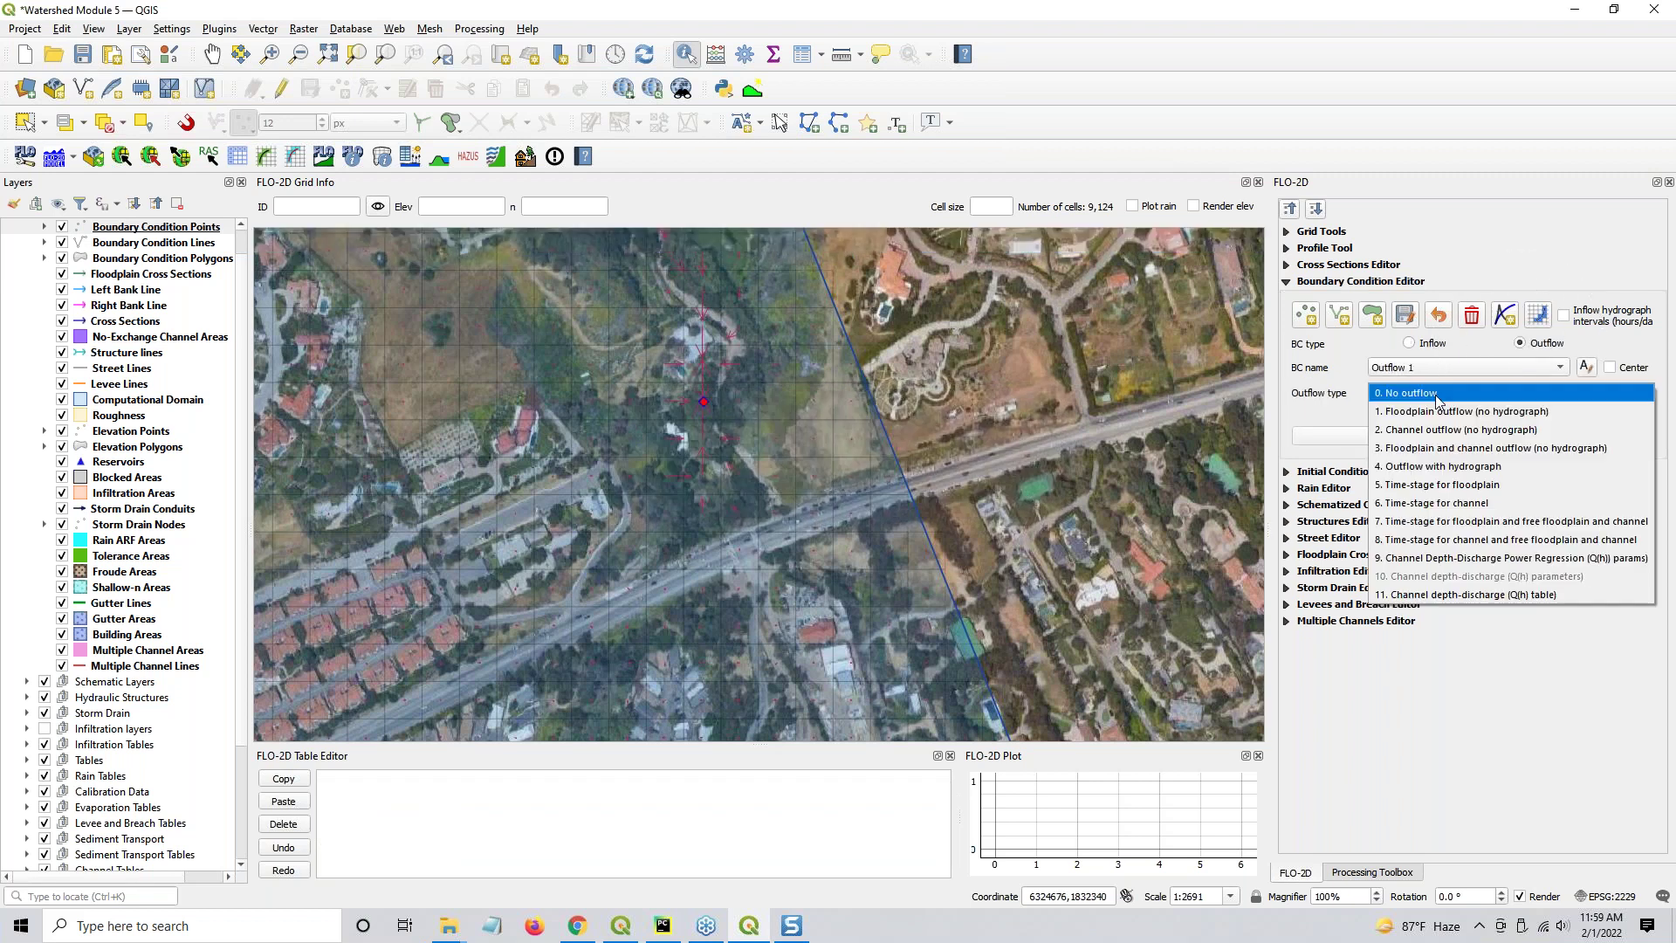
pyautogui.click(1439, 412)
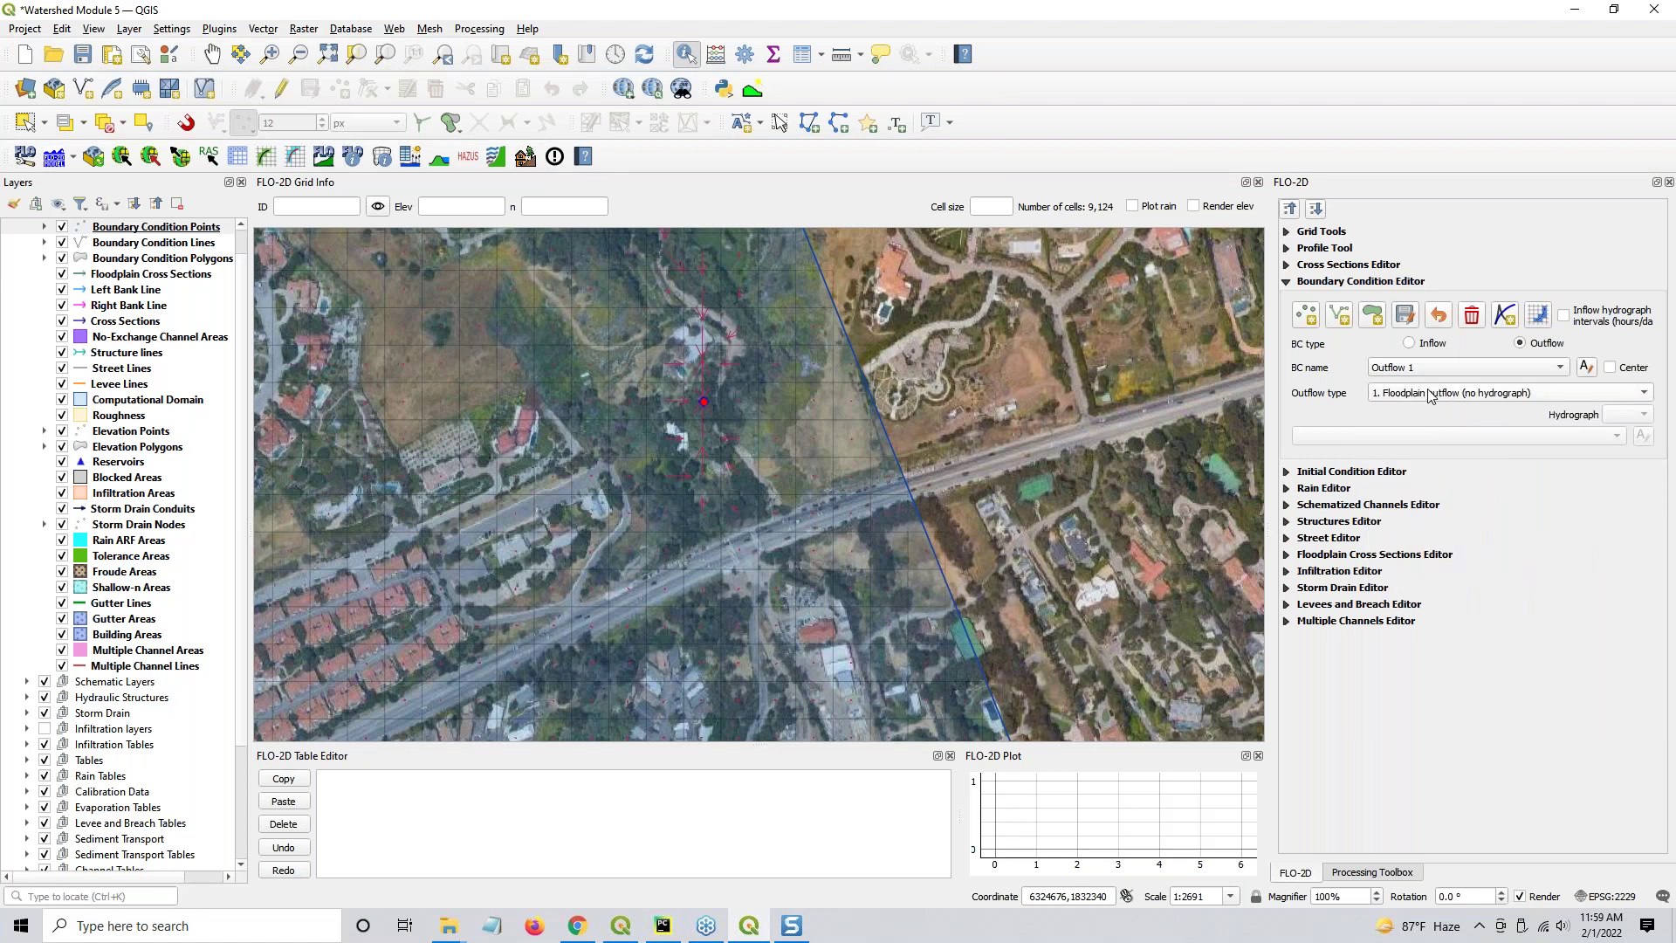
# Schematize the outflow boundary condition and save the project
pyautogui.click(1538, 314)
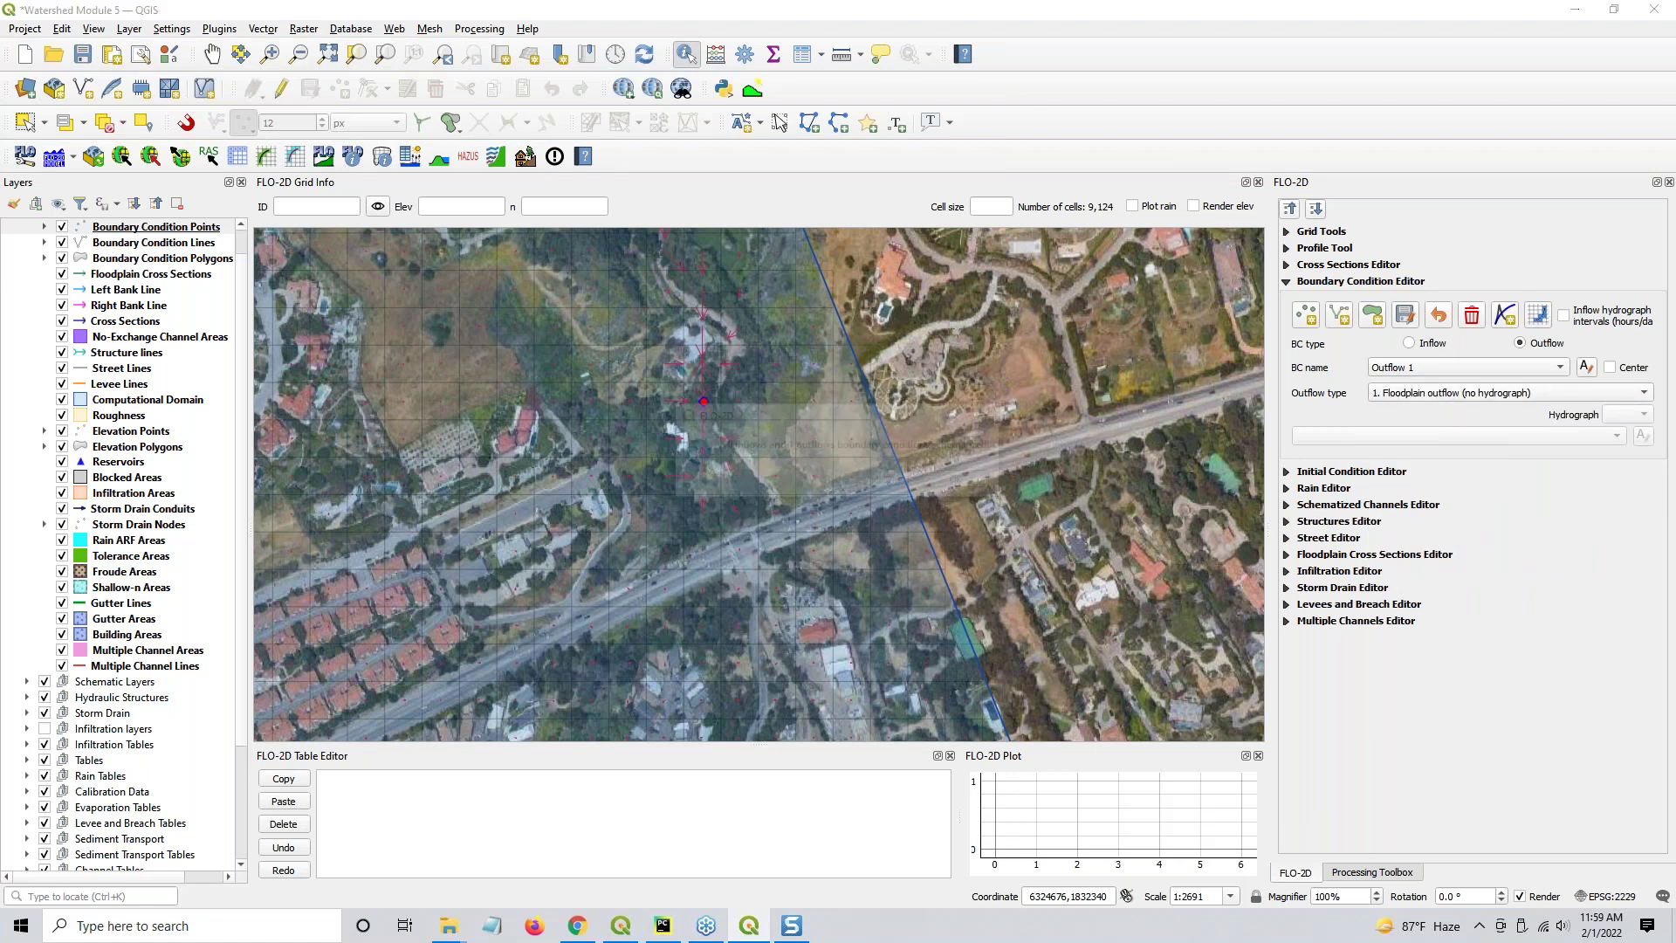
pyautogui.click(961, 480)
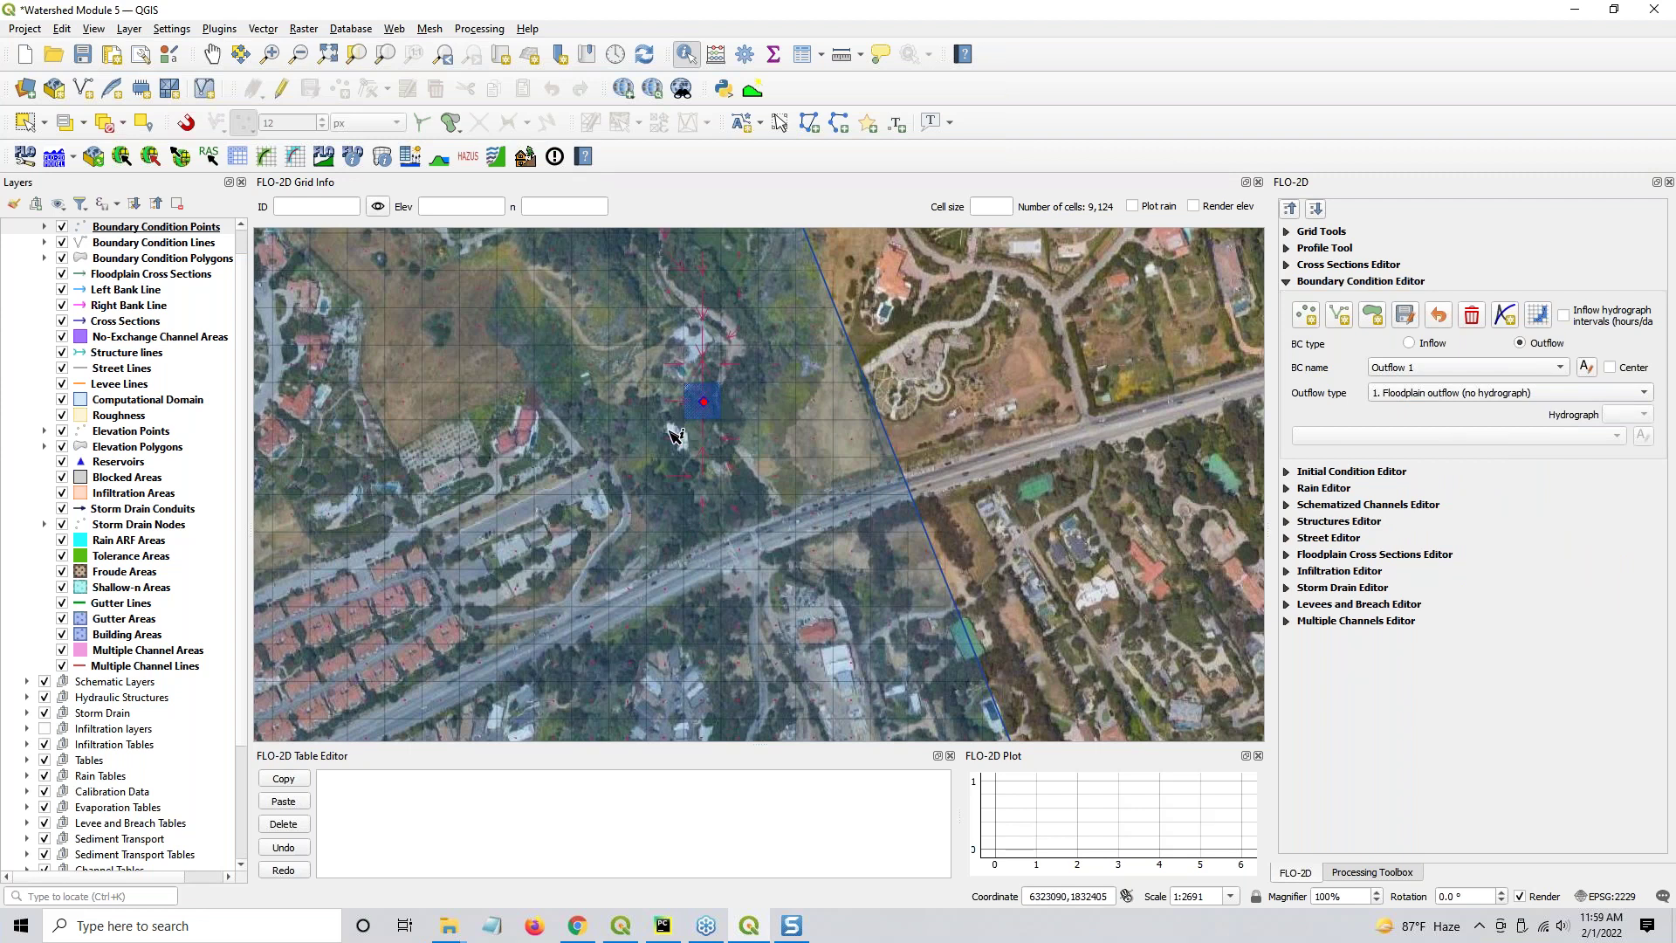
pyautogui.click(82, 57)
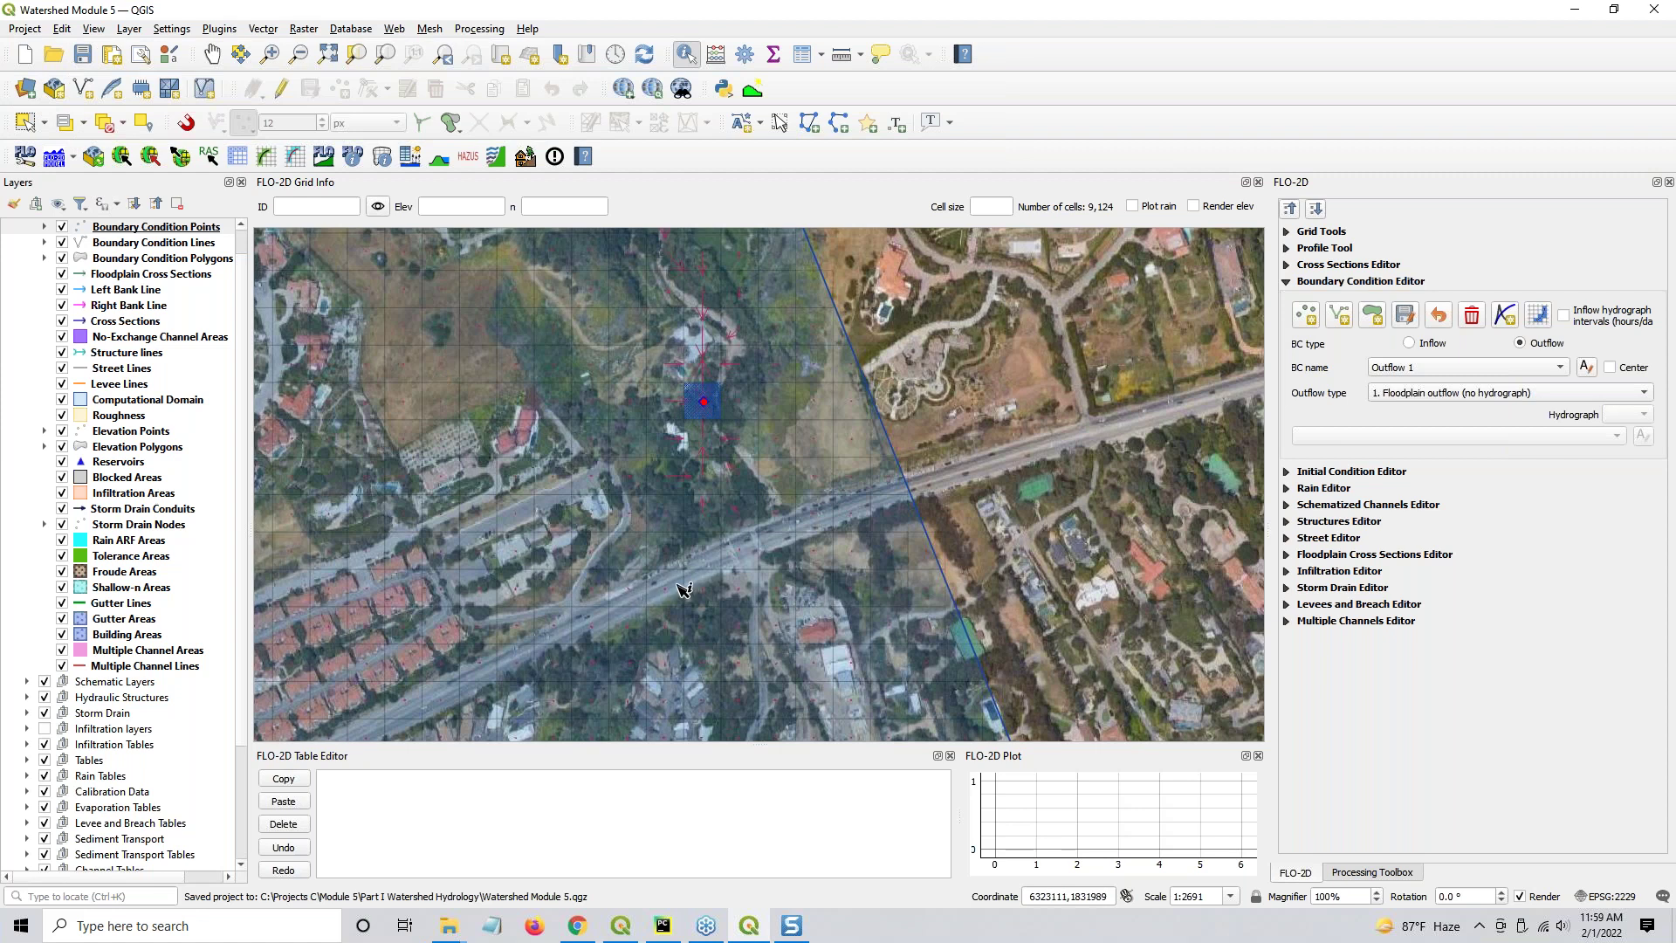
# Bring the Snagit Editor into view to examine the captured flow depth and inflow hydrograph image, and move it away again
pyautogui.scroll(-2, 685, 590)
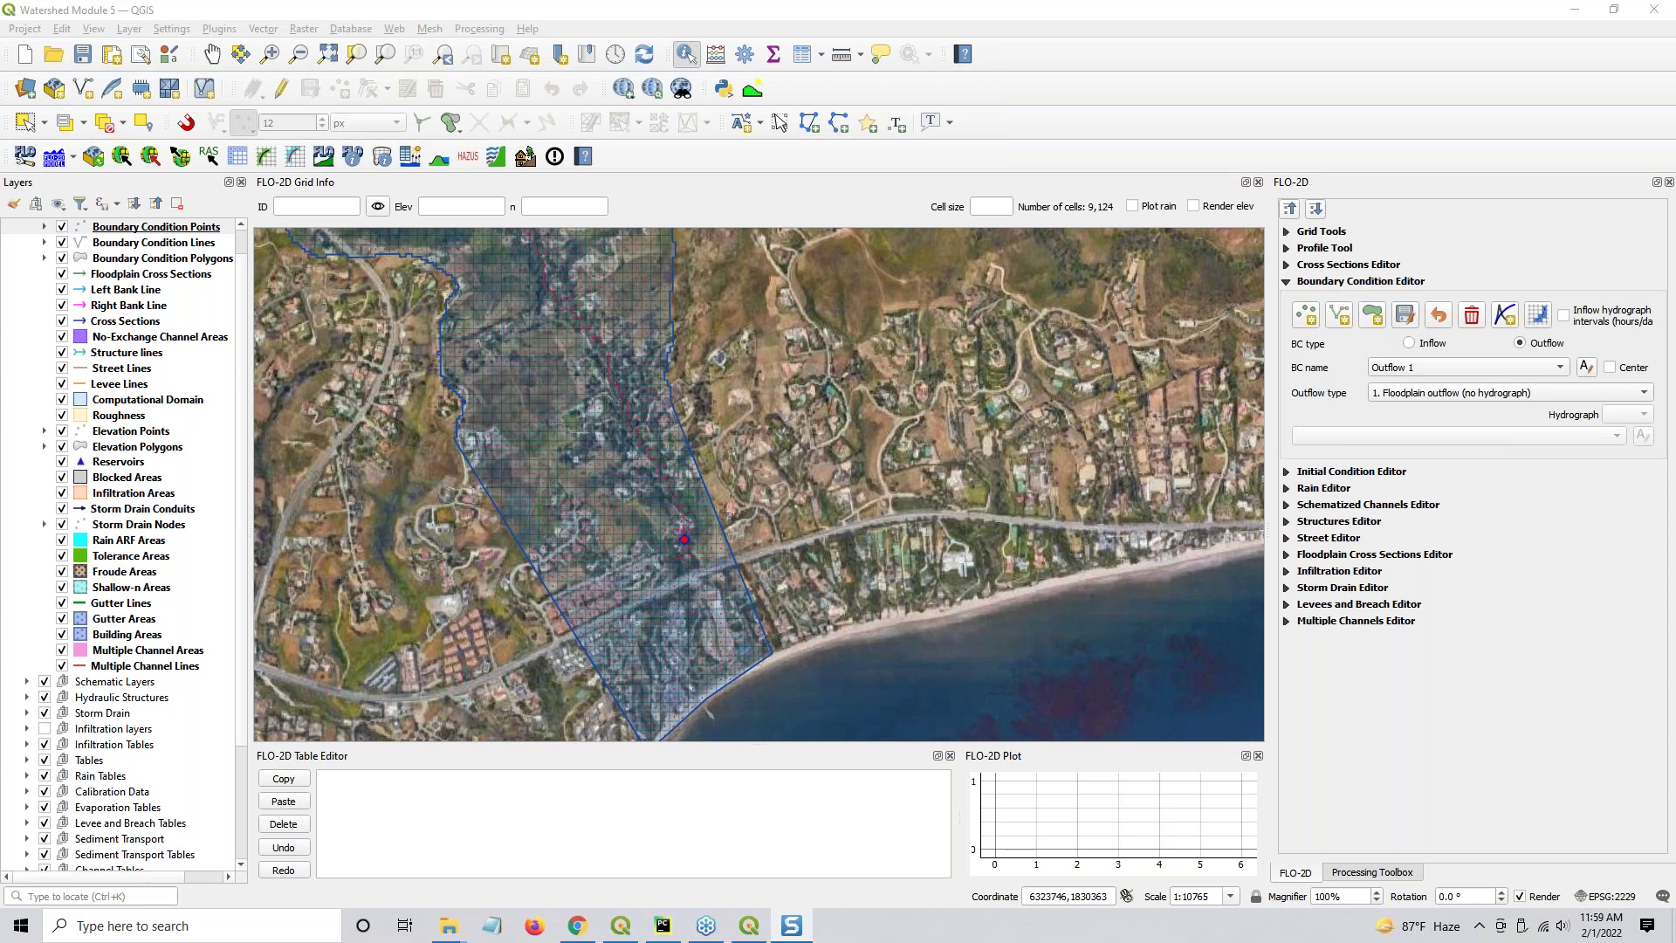
pyautogui.moveTo(1675, 56); pyautogui.dragTo(1035, 44)
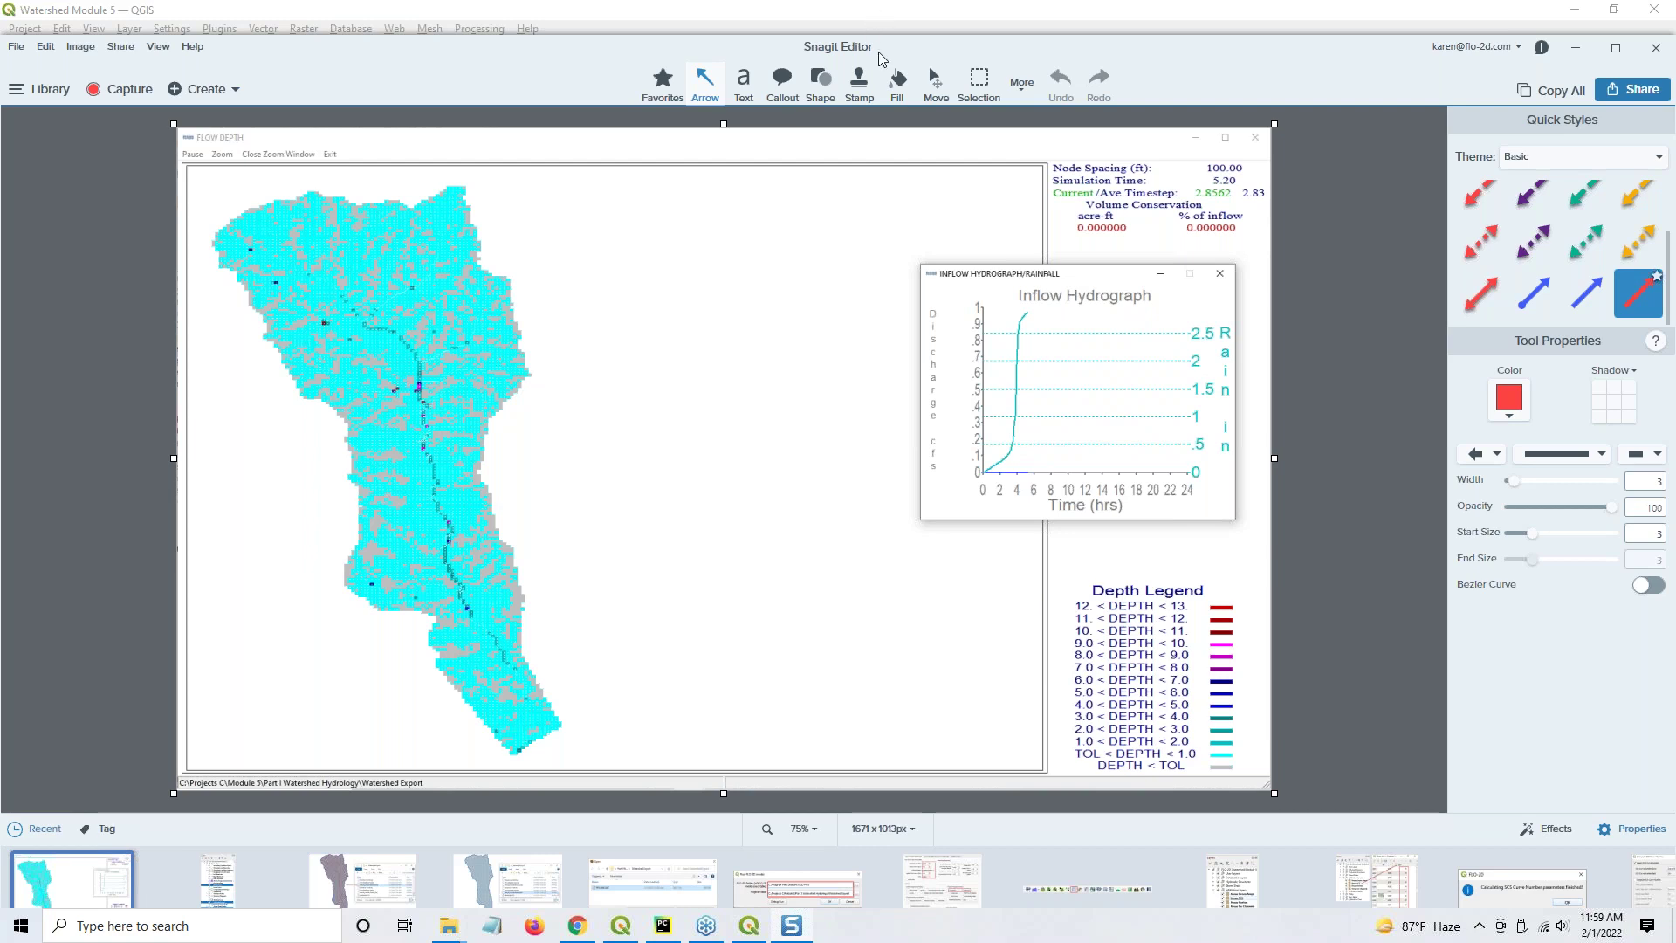
pyautogui.moveTo(884, 51); pyautogui.dragTo(1675, 131)
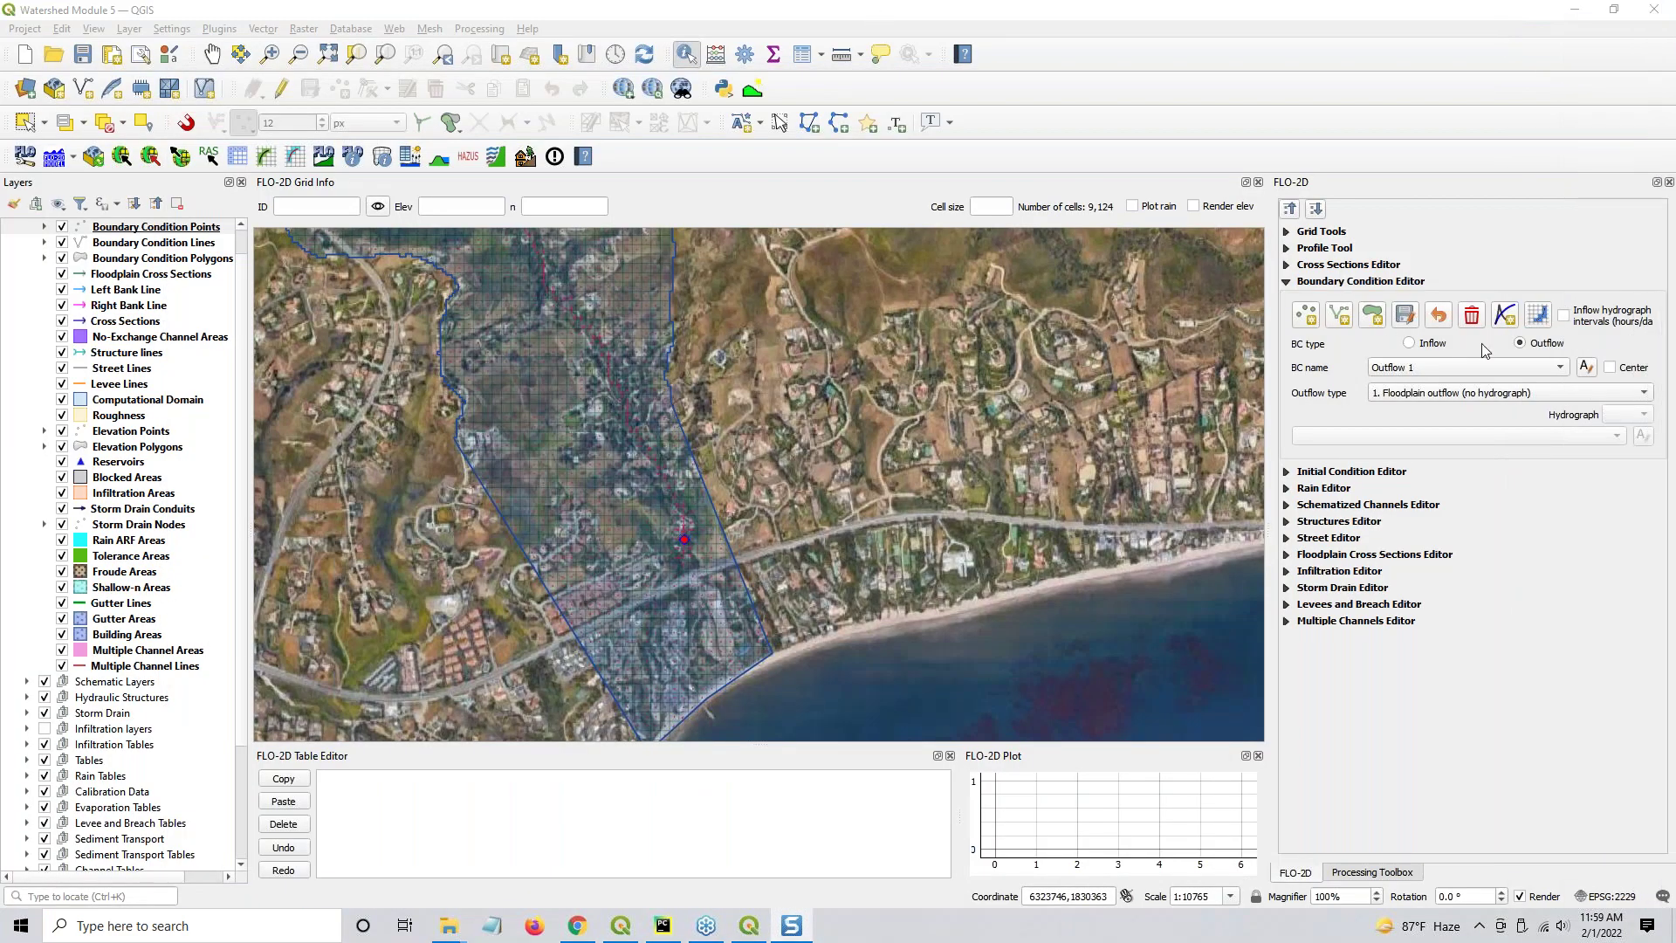
# Review the control and tolerance variables, and export all available model components to the Watershed Export folder
pyautogui.click(241, 156)
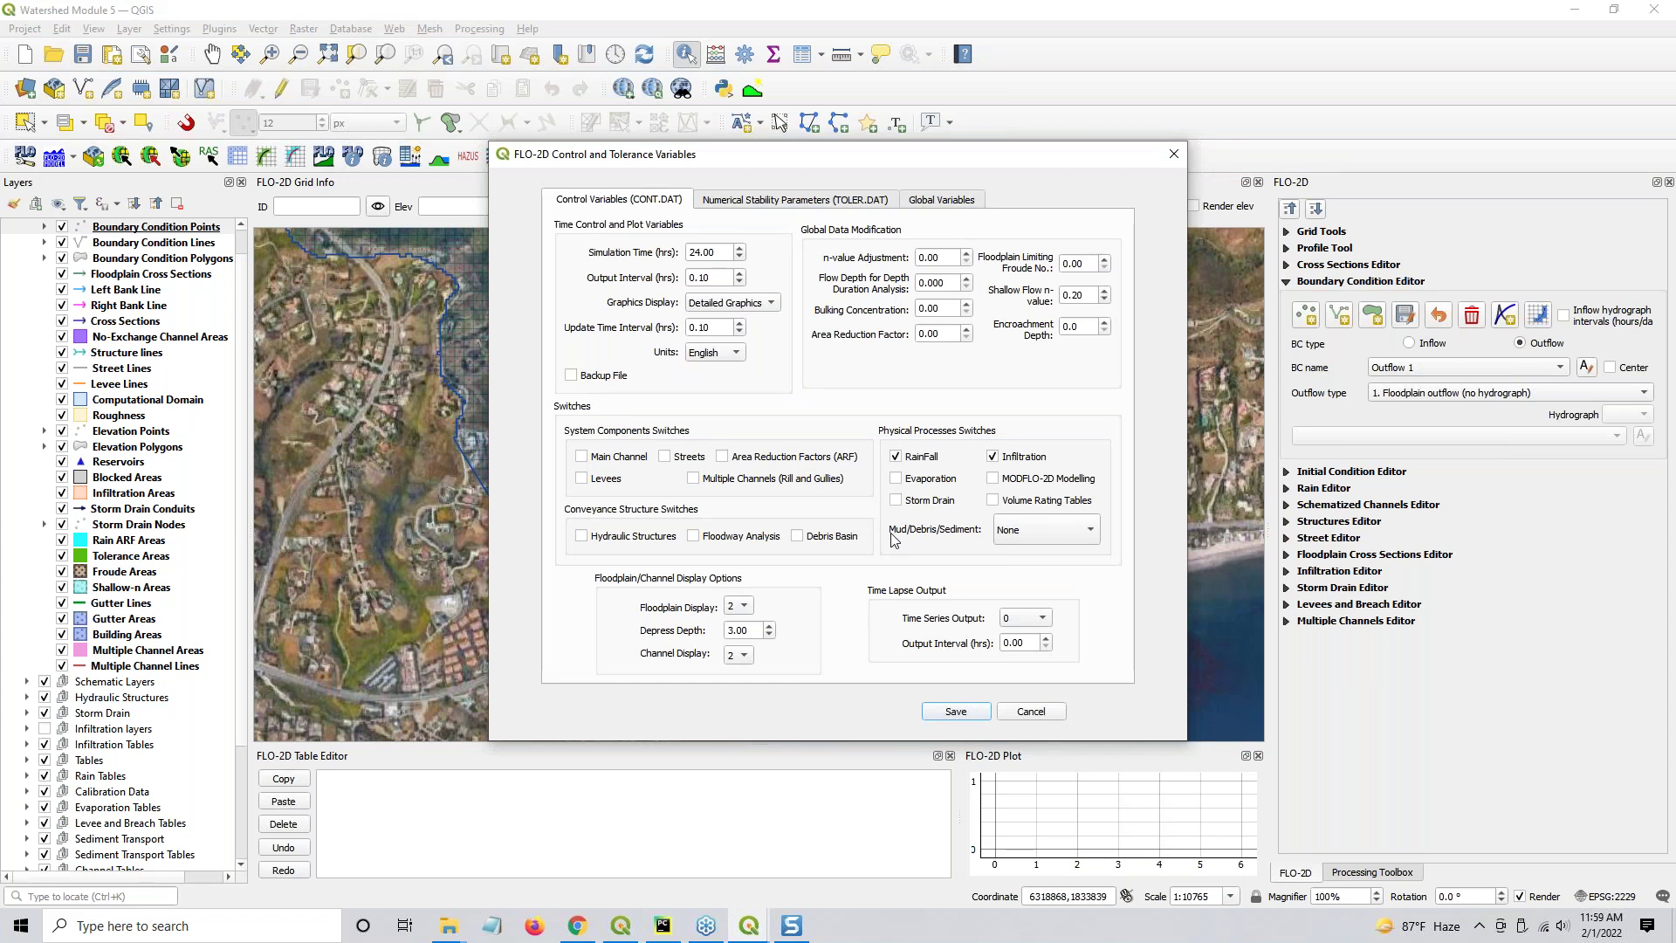
pyautogui.click(1028, 711)
pyautogui.click(179, 157)
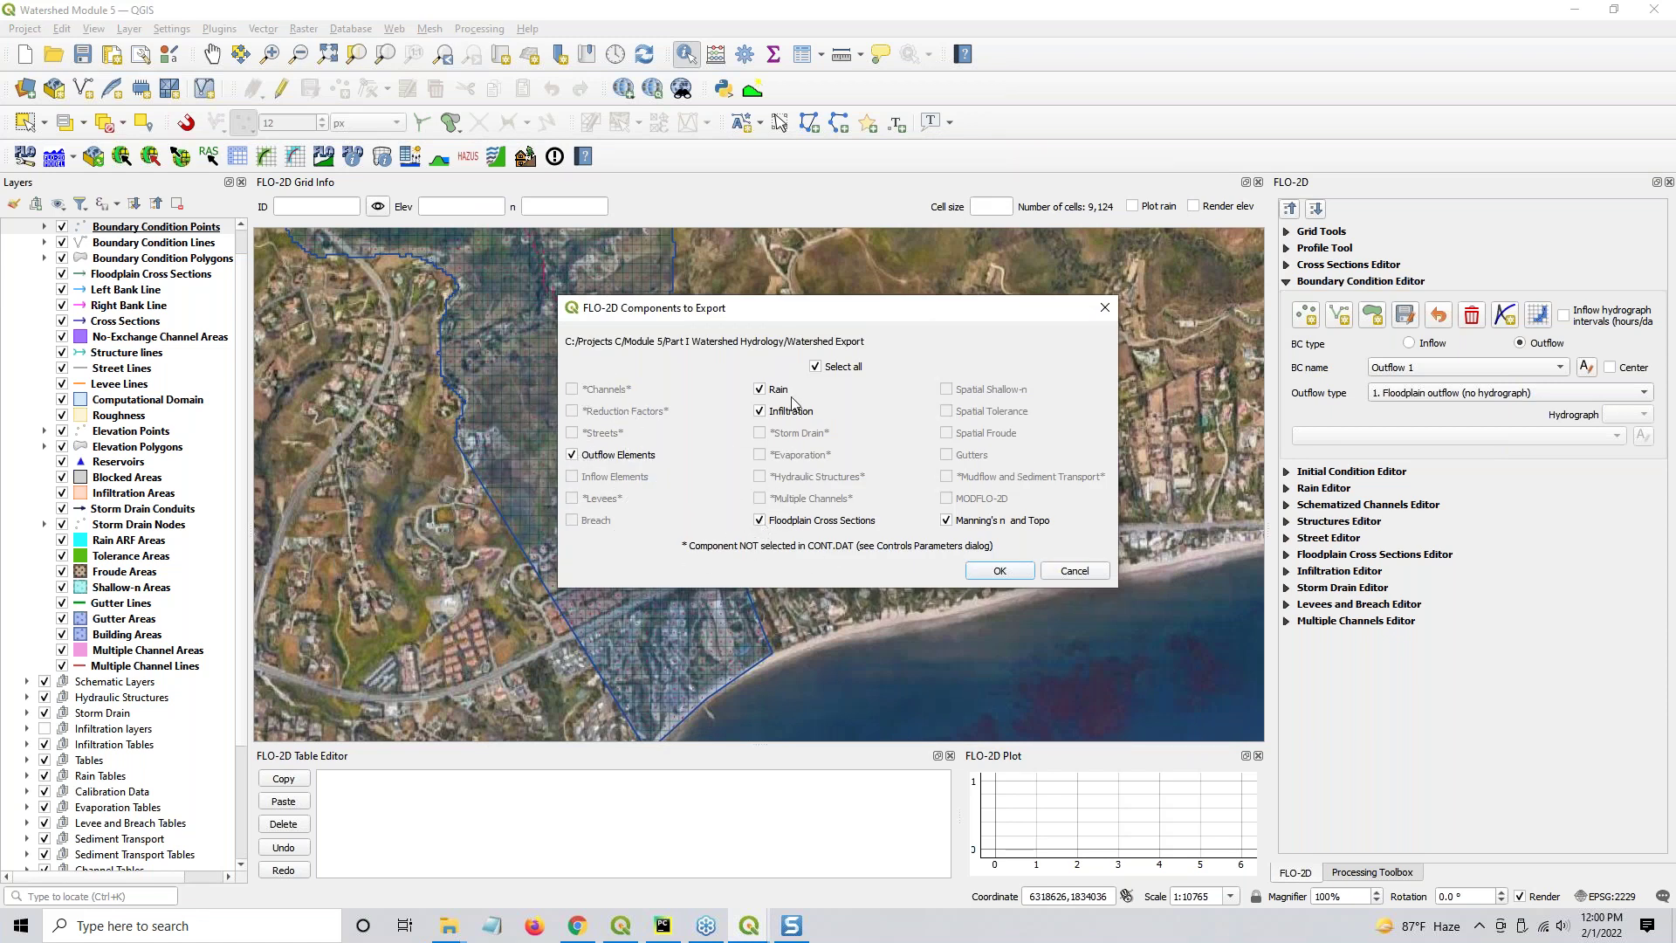
pyautogui.click(1001, 576)
pyautogui.click(266, 166)
pyautogui.click(711, 467)
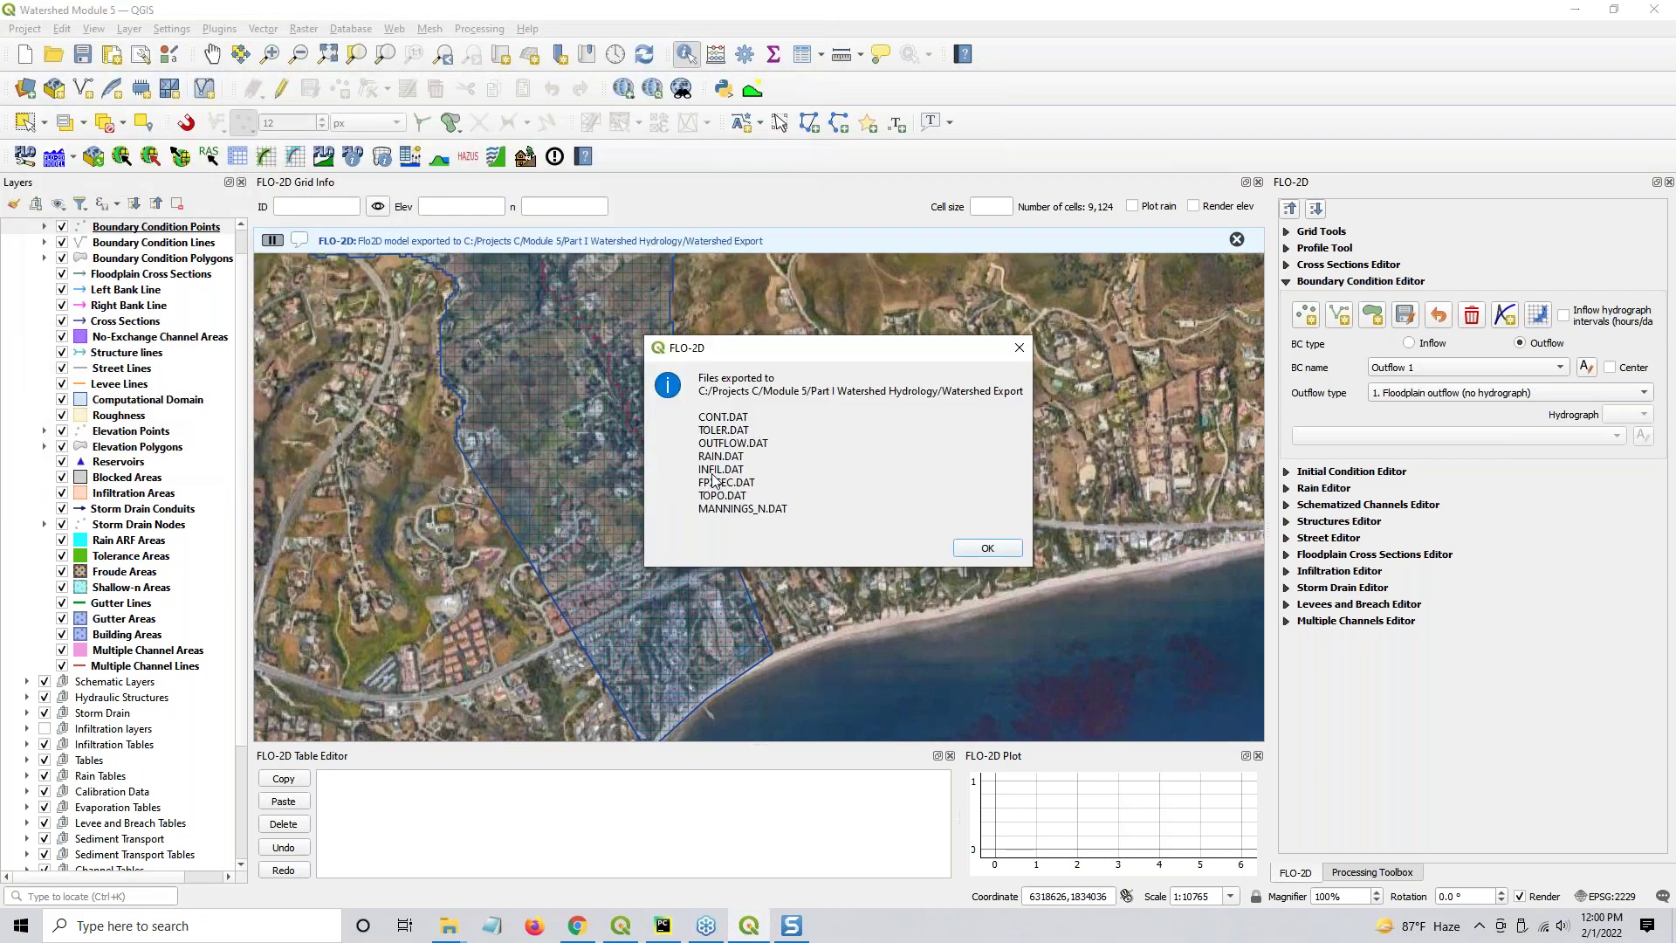
pyautogui.click(1004, 550)
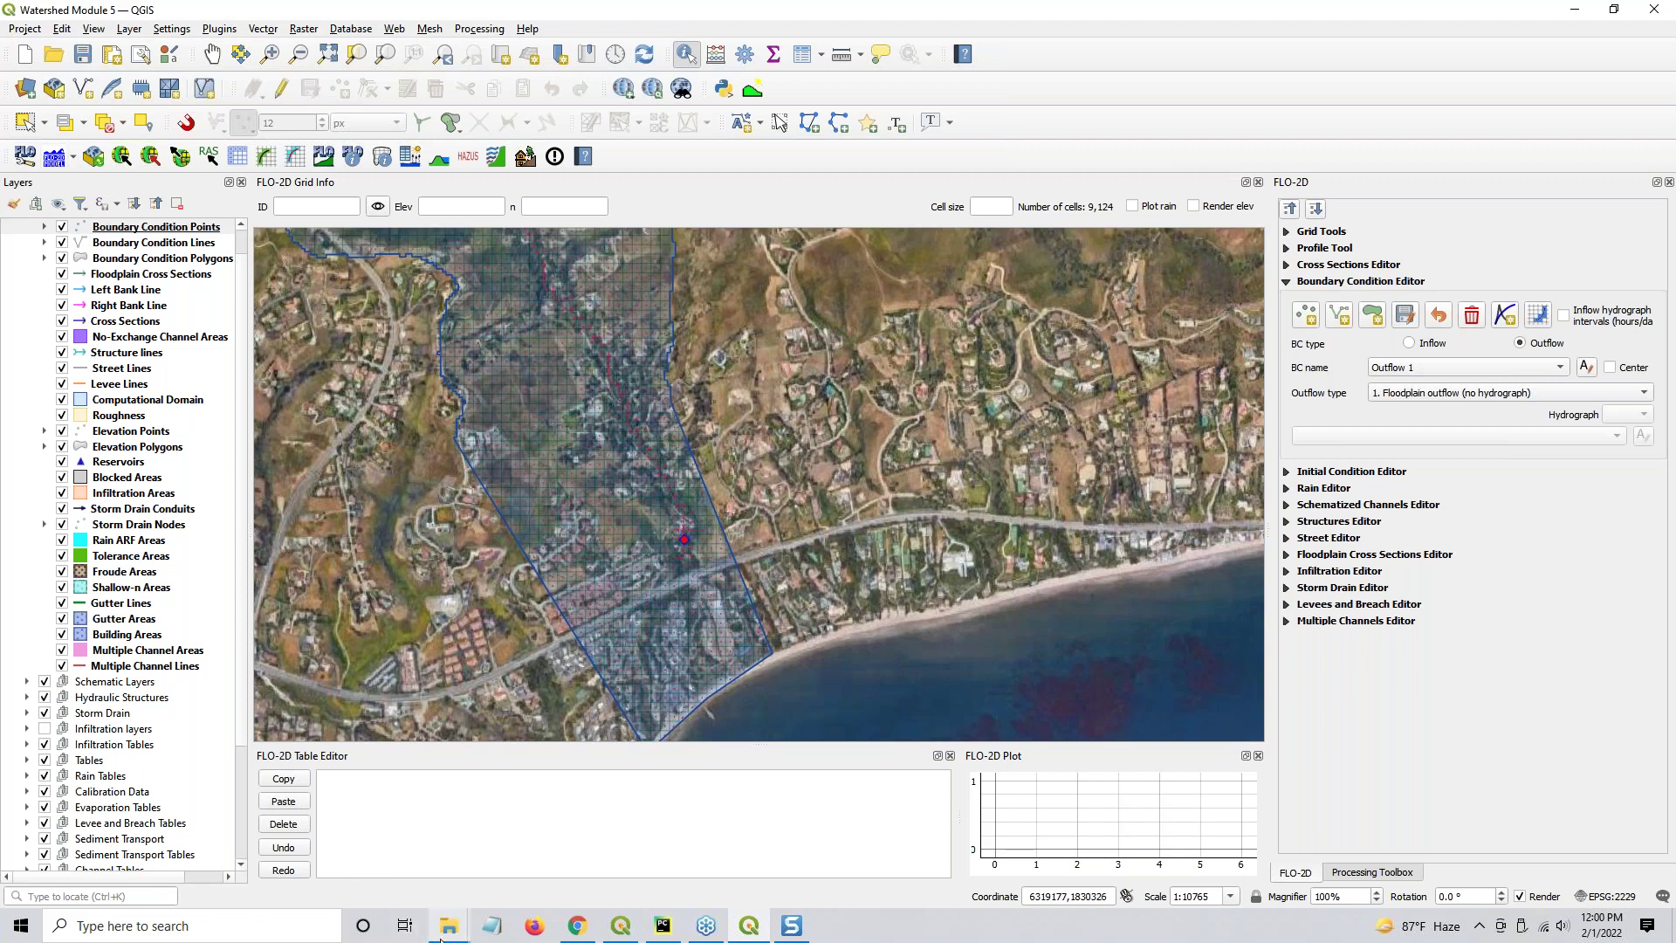
# Switch to the Watershed Export folder in File Explorer, run FLOPRO.exe, and minimize the flow depth window
pyautogui.moveTo(455, 932)
pyautogui.click(539, 855)
pyautogui.scroll(-5, 821, 340)
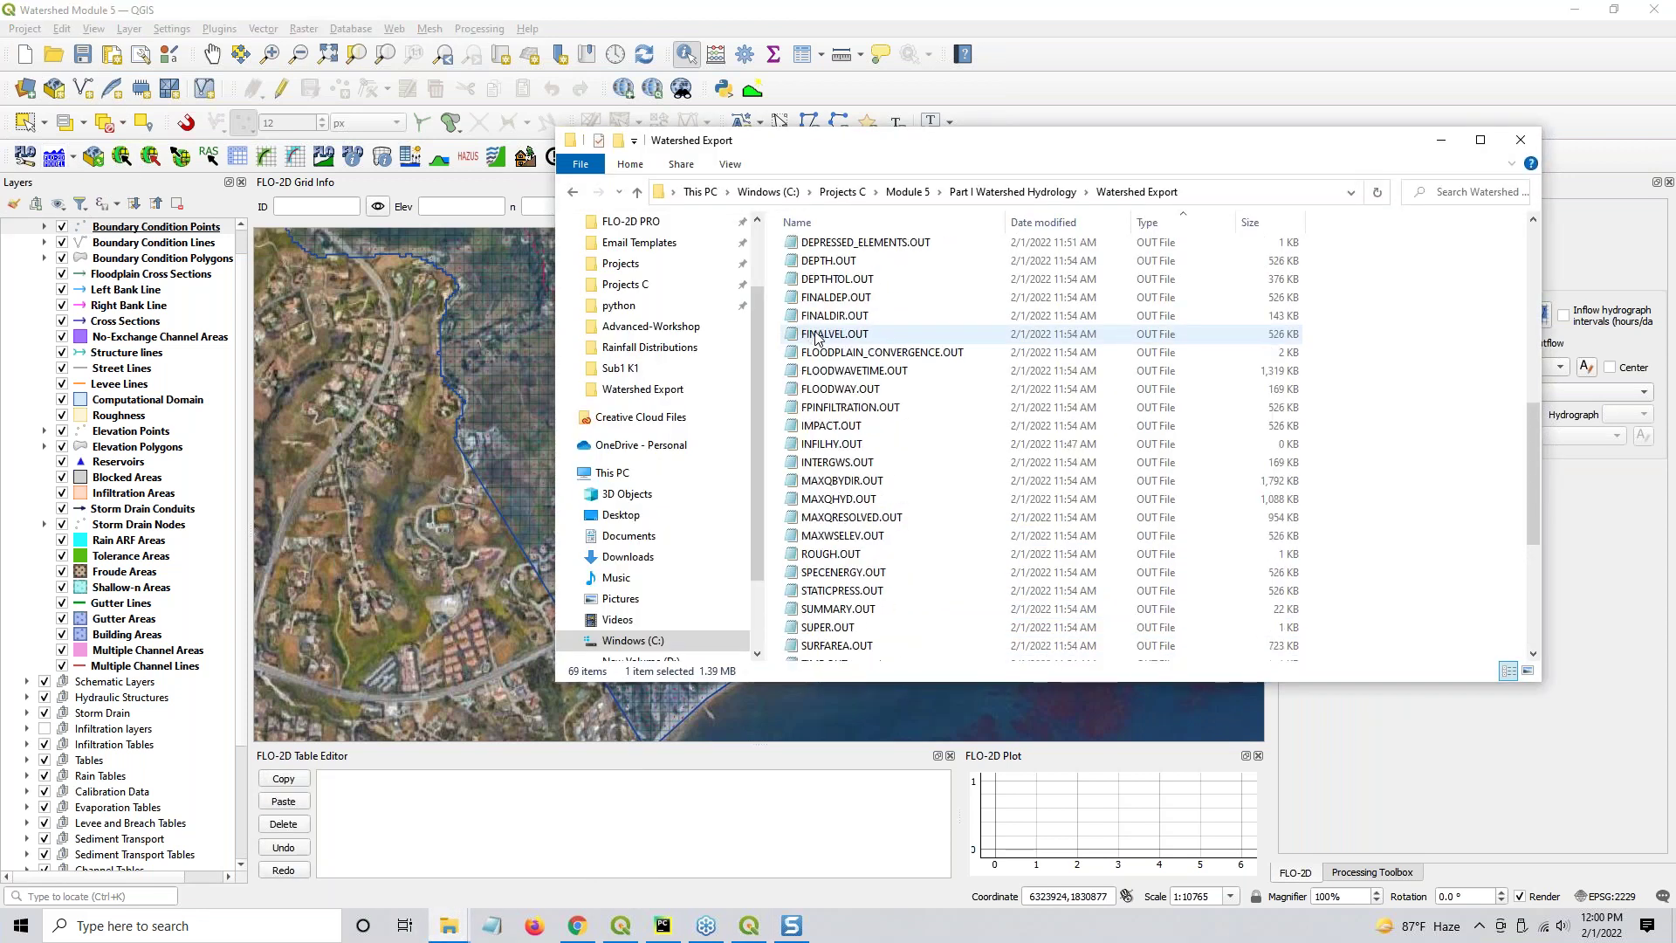
pyautogui.scroll(2, 821, 340)
pyautogui.click(830, 249)
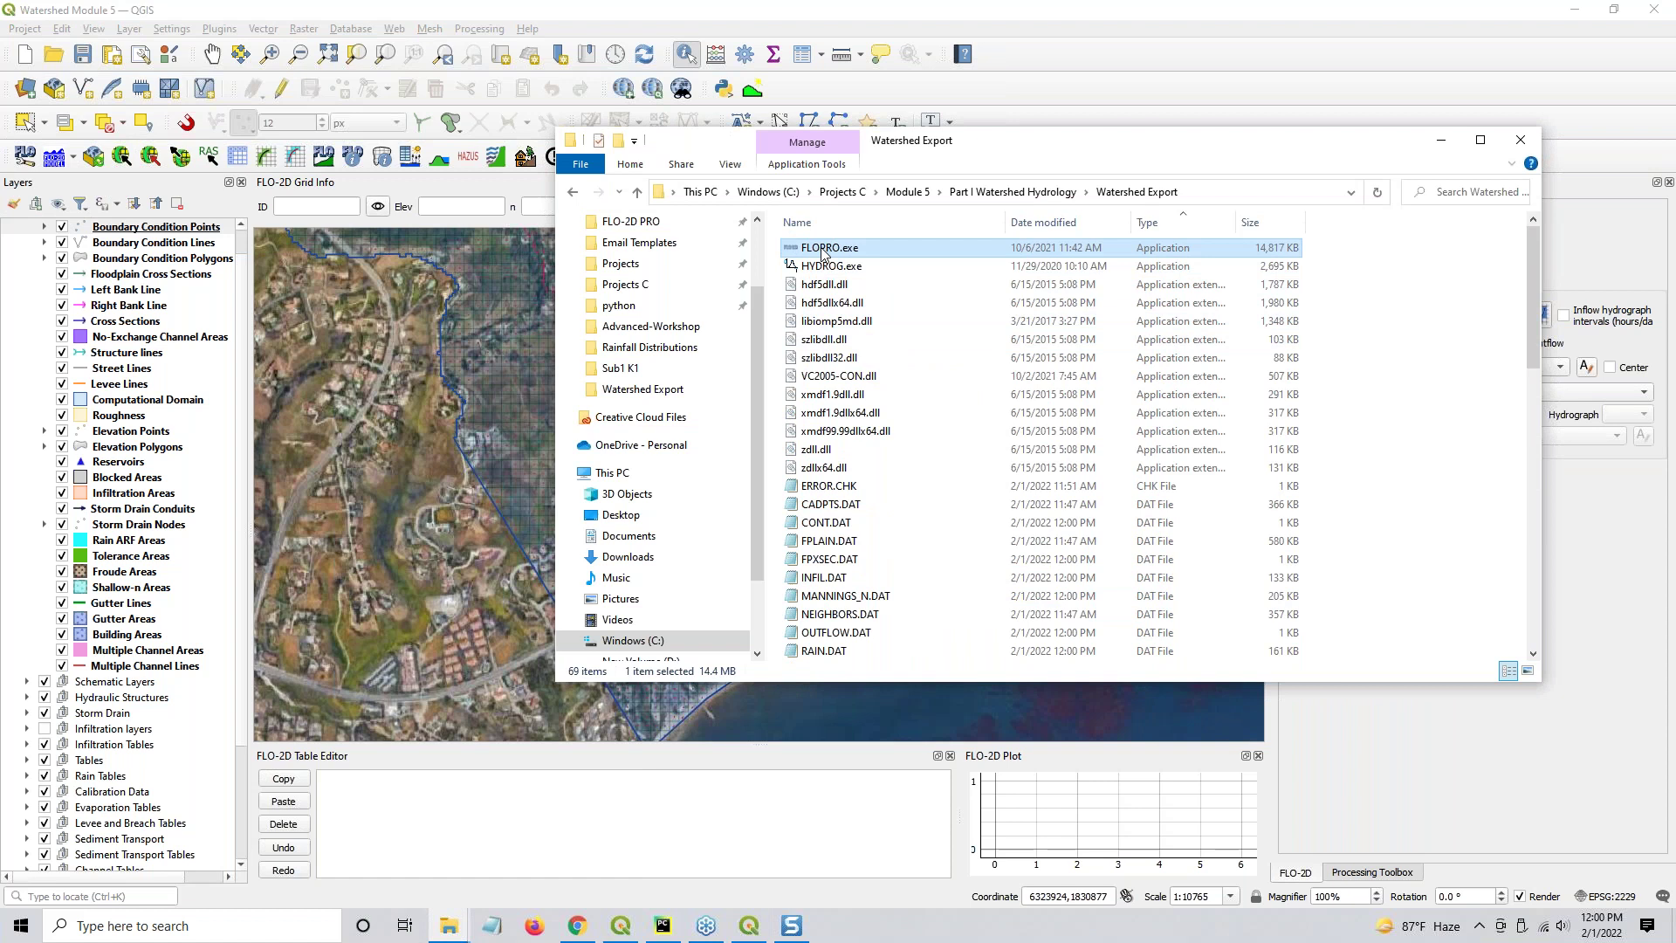
pyautogui.doubleClick(830, 249)
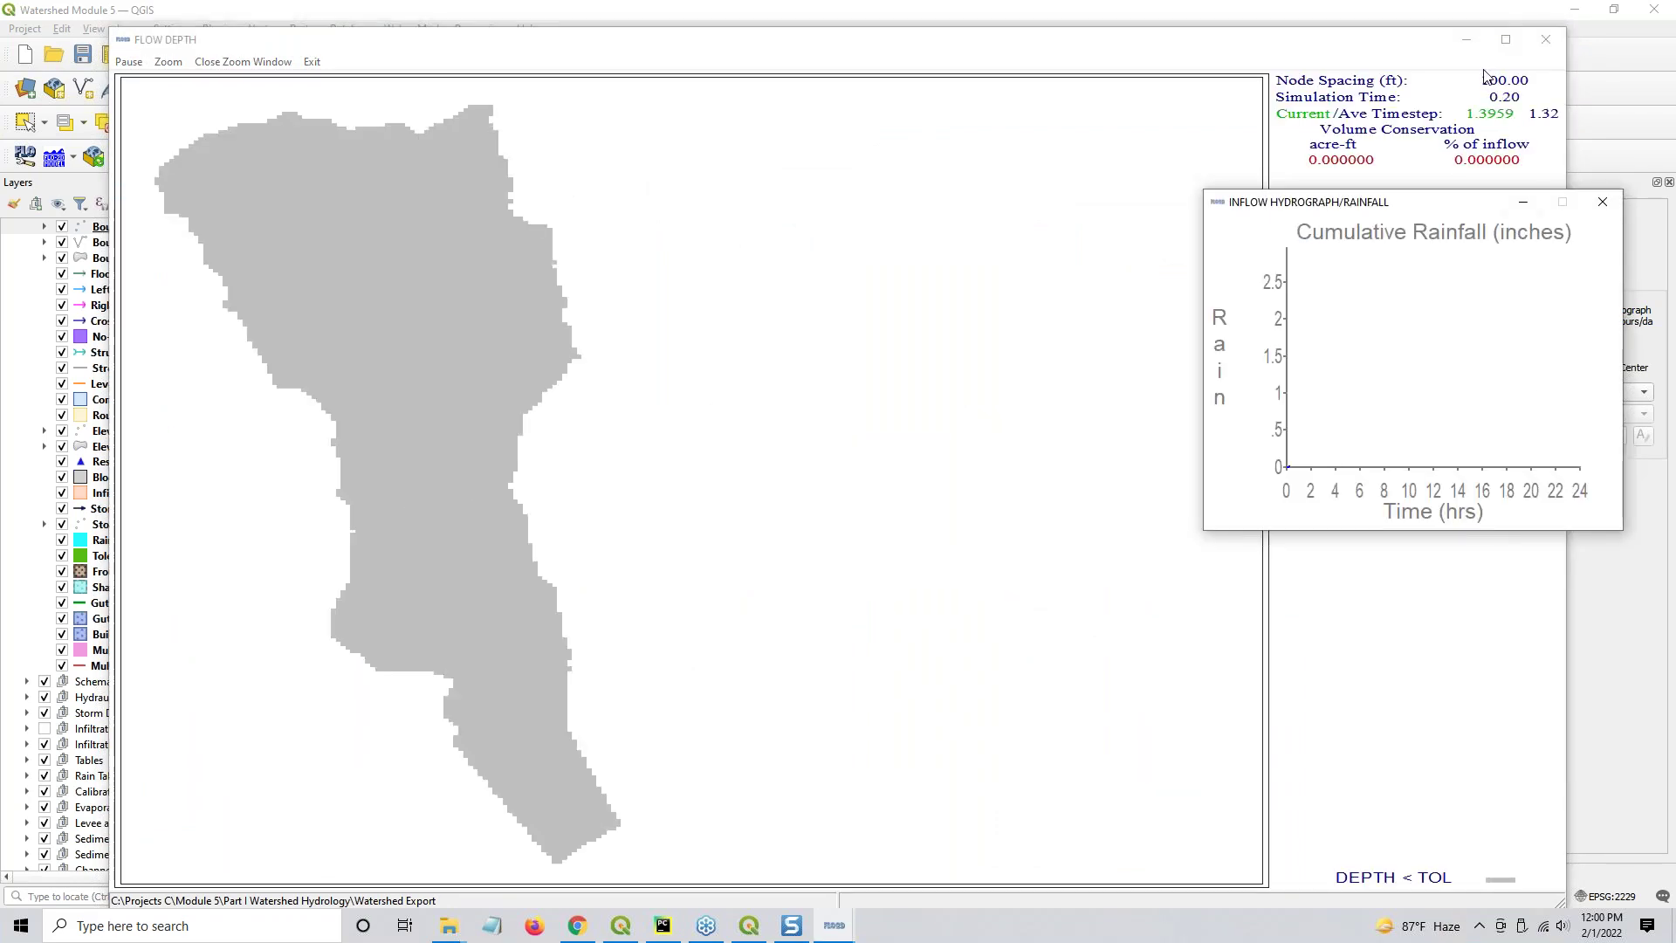
pyautogui.click(1470, 43)
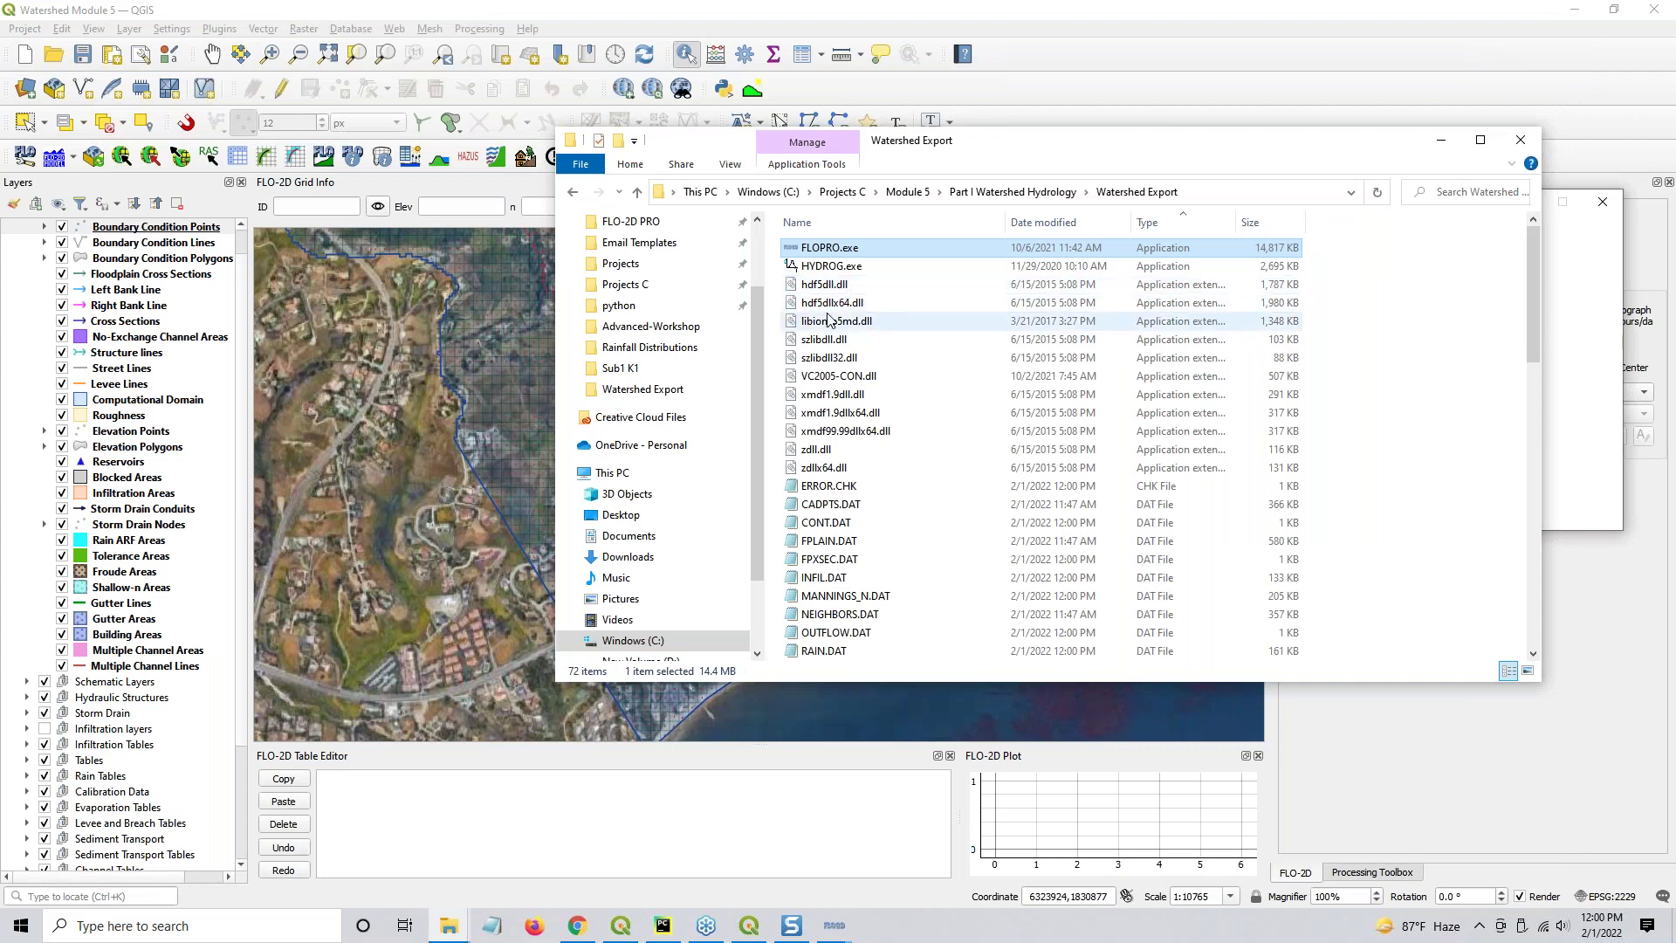
# Review the engine files in FLO-2D PRO's Run for Project Folder, selecting them all, and return to the FLO-2D PRO folder
pyautogui.scroll(2, 636, 270)
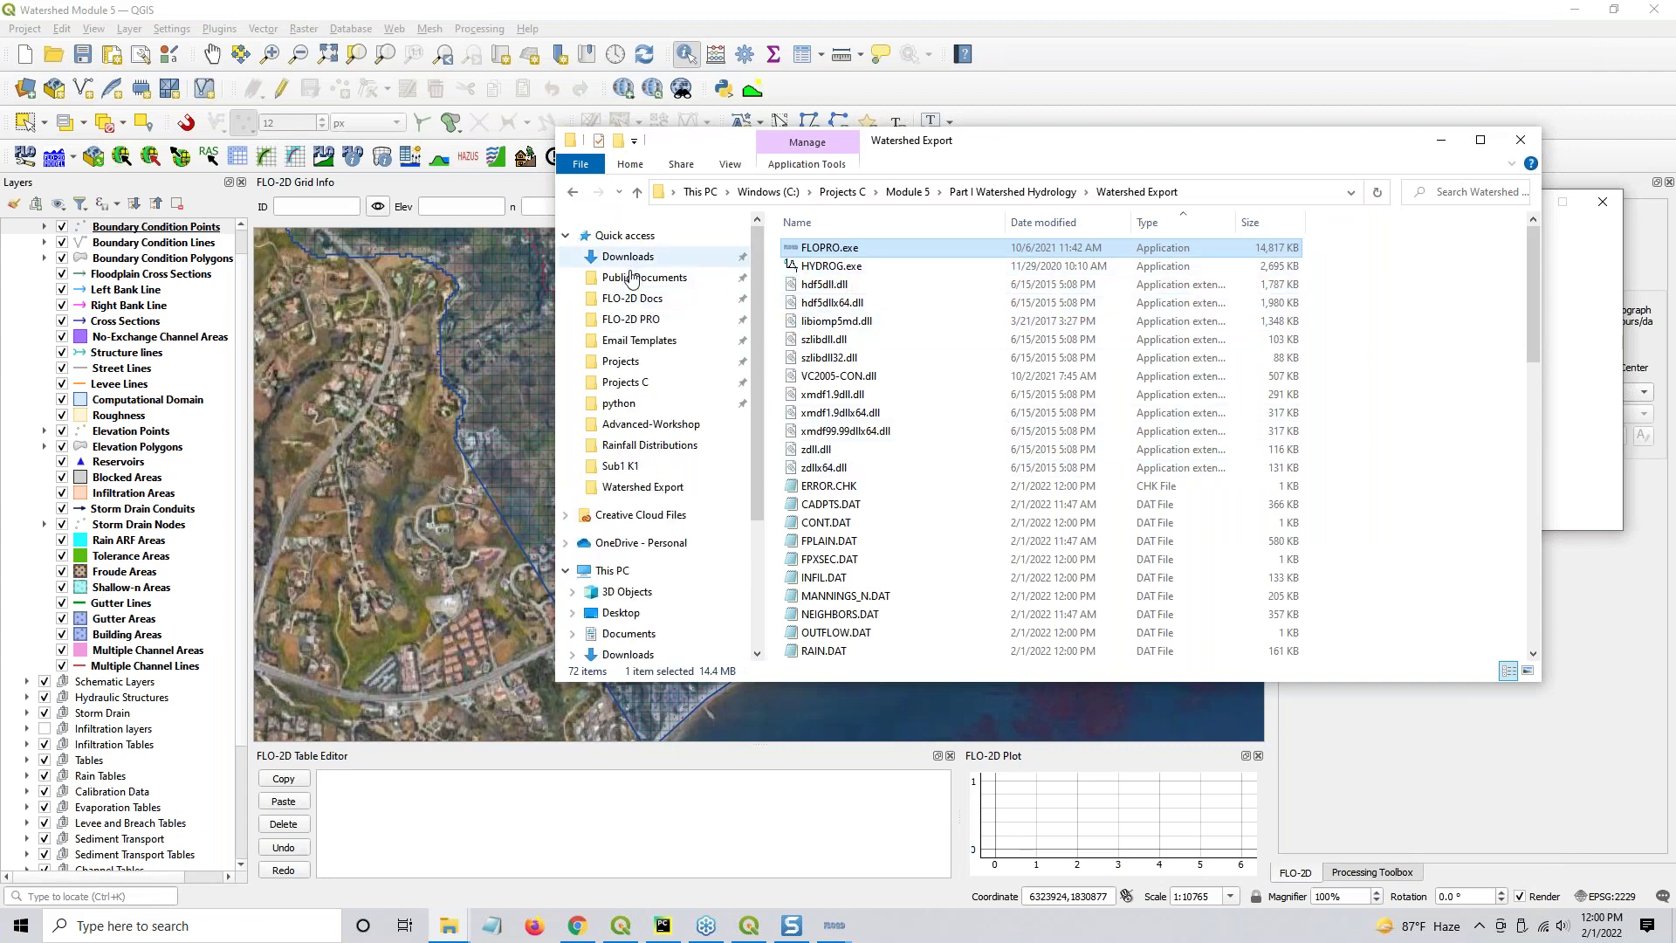
pyautogui.click(634, 321)
pyautogui.doubleClick(833, 266)
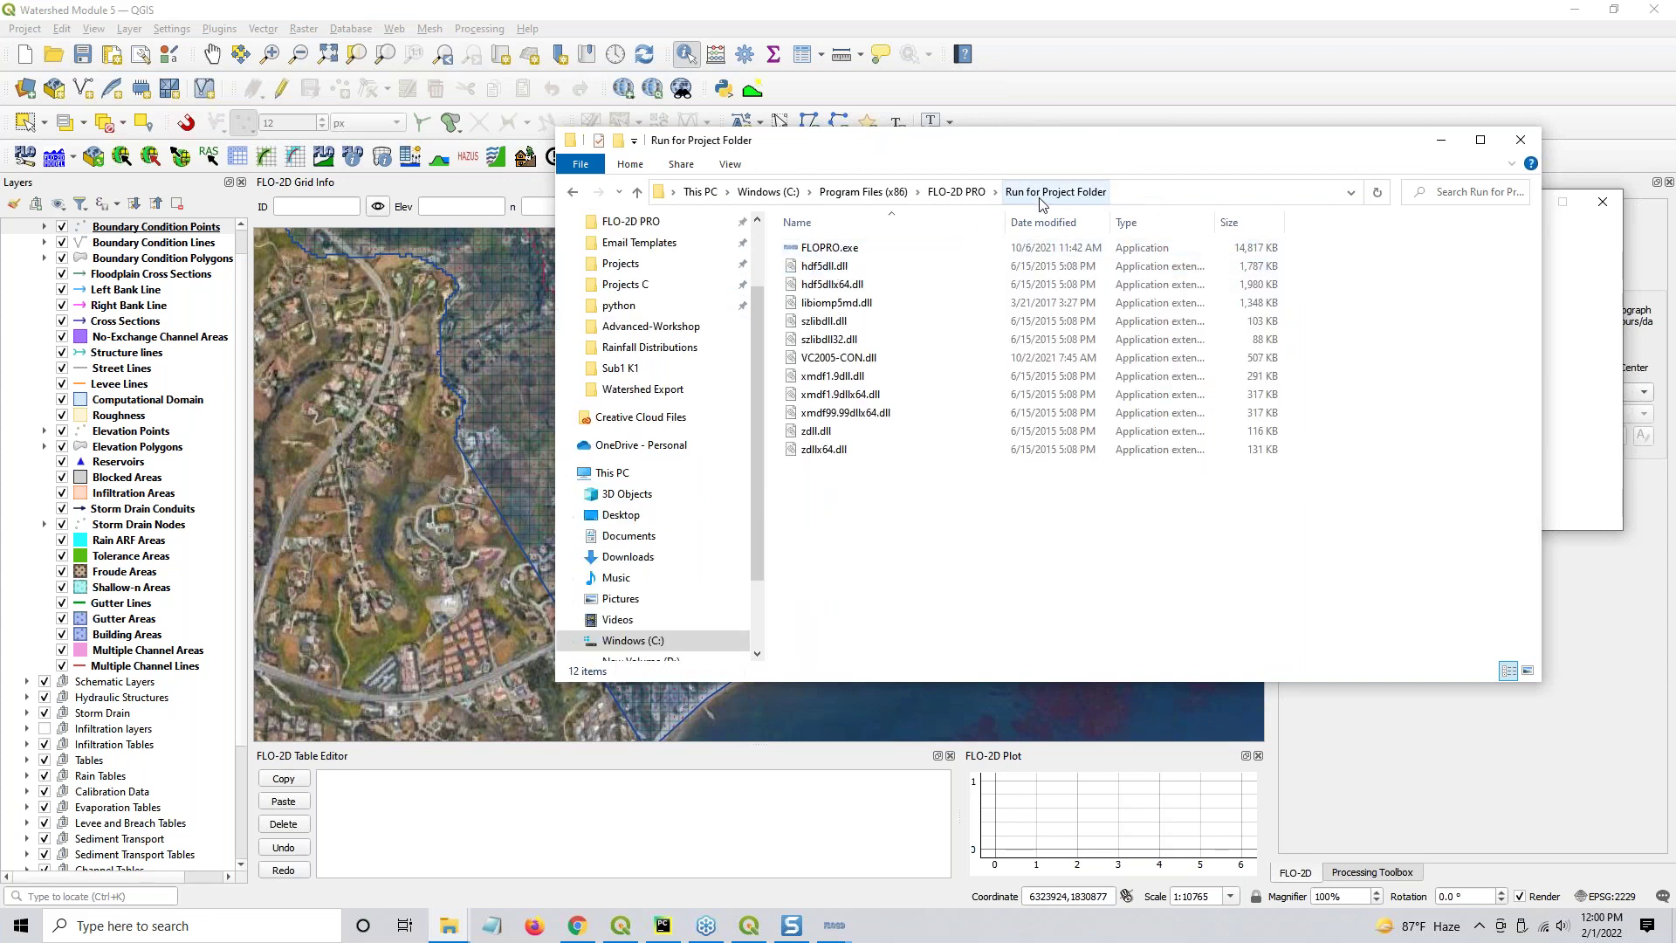
pyautogui.moveTo(855, 494); pyautogui.dragTo(838, 243)
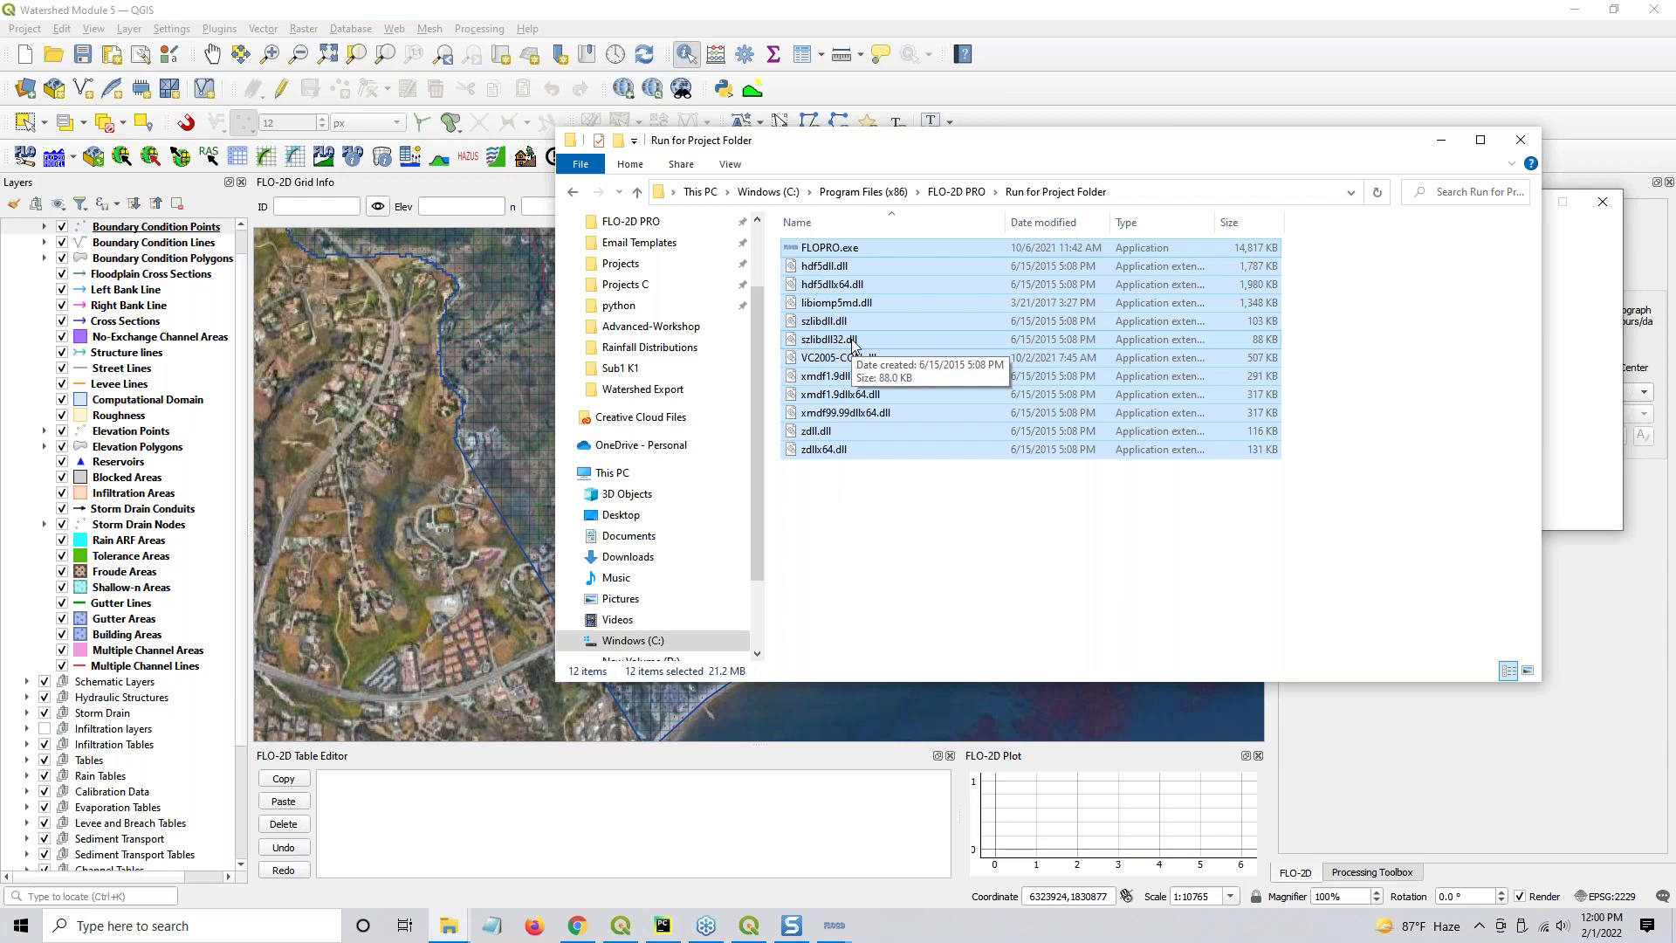
pyautogui.click(635, 225)
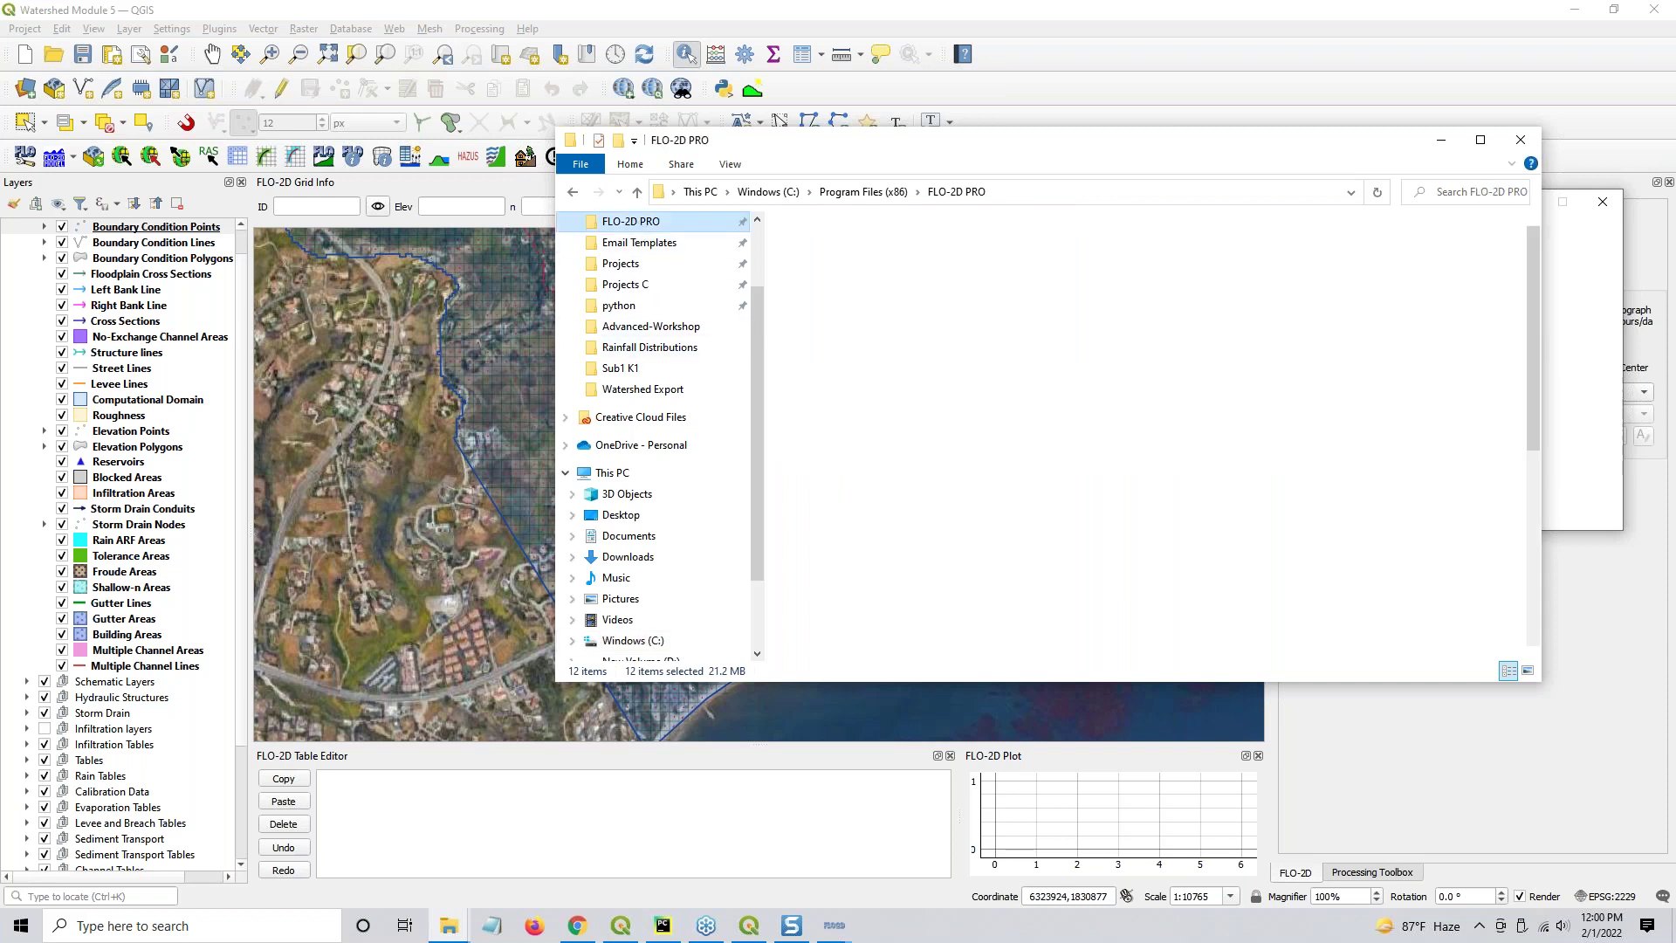
# Switch back to QGIS and show the available FLO-2D run options
pyautogui.click(74, 163)
pyautogui.click(74, 158)
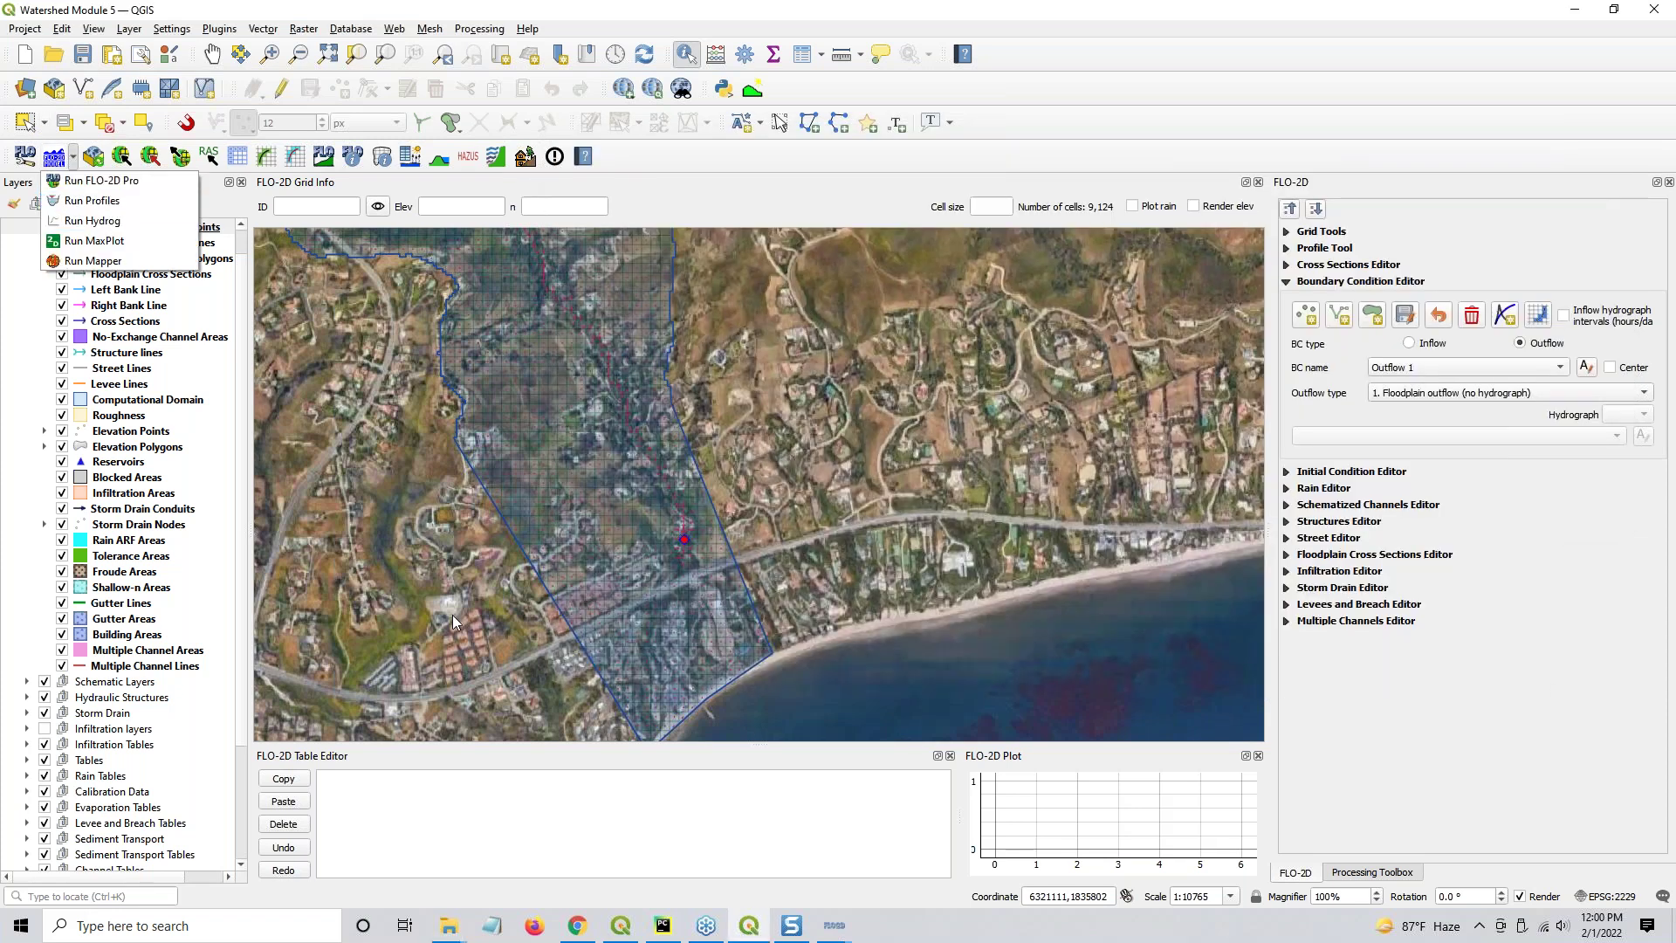
# Switch to the FLO-2D PRO folder in File Explorer and select HYDROG.exe
pyautogui.click(460, 939)
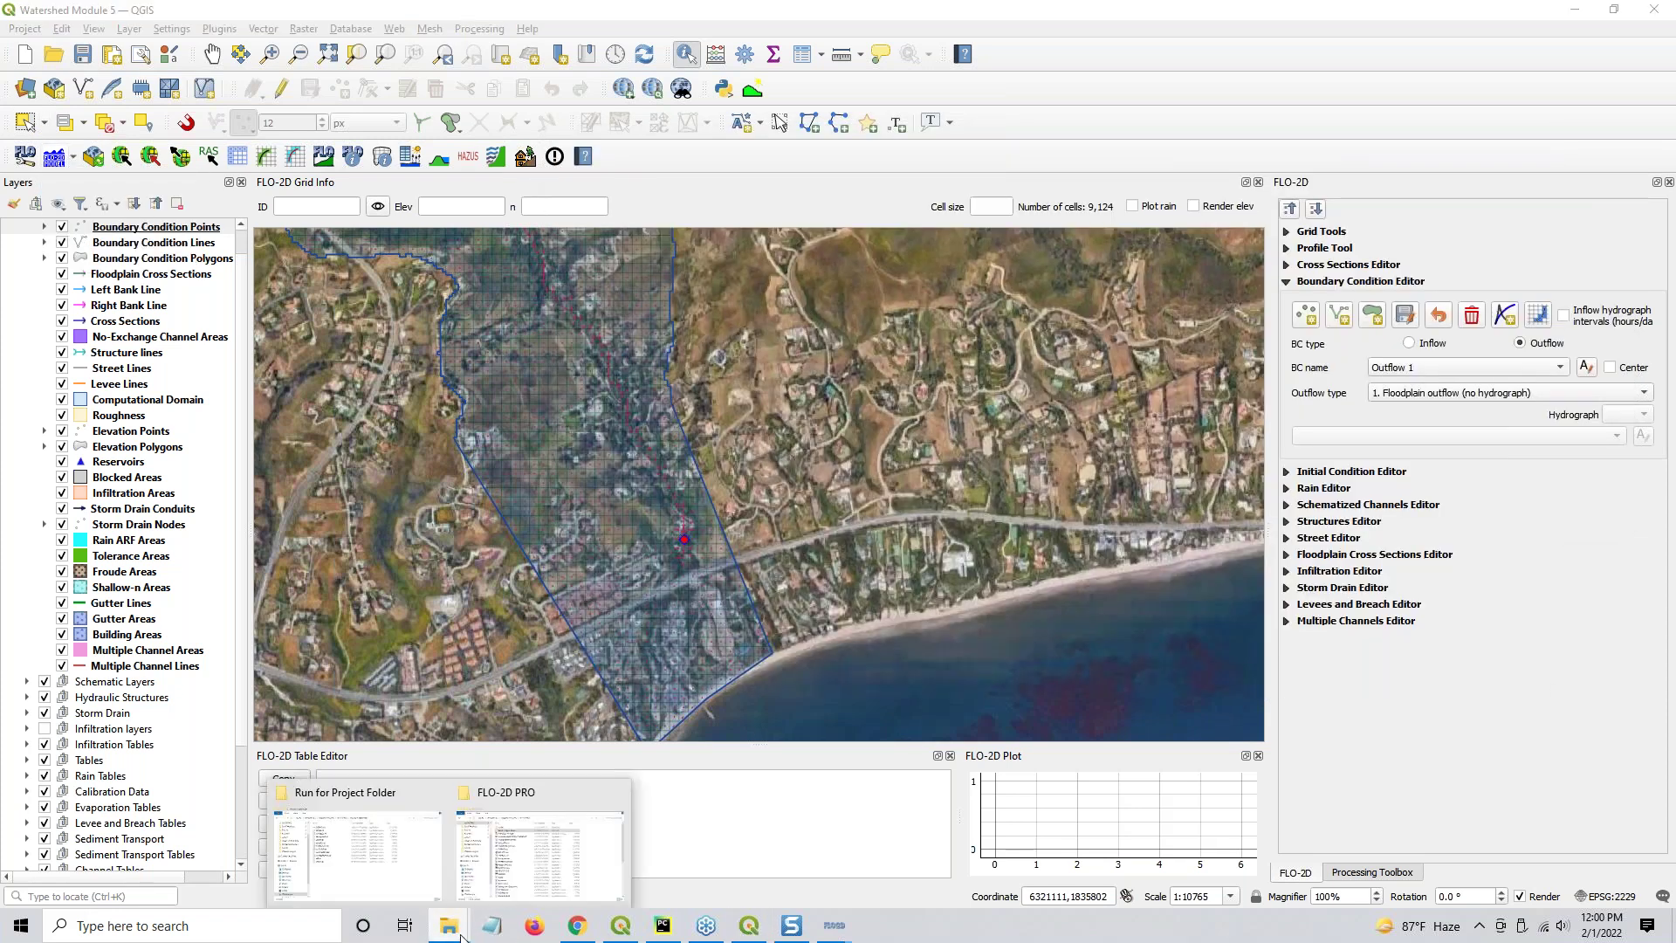
pyautogui.click(524, 864)
pyautogui.click(844, 415)
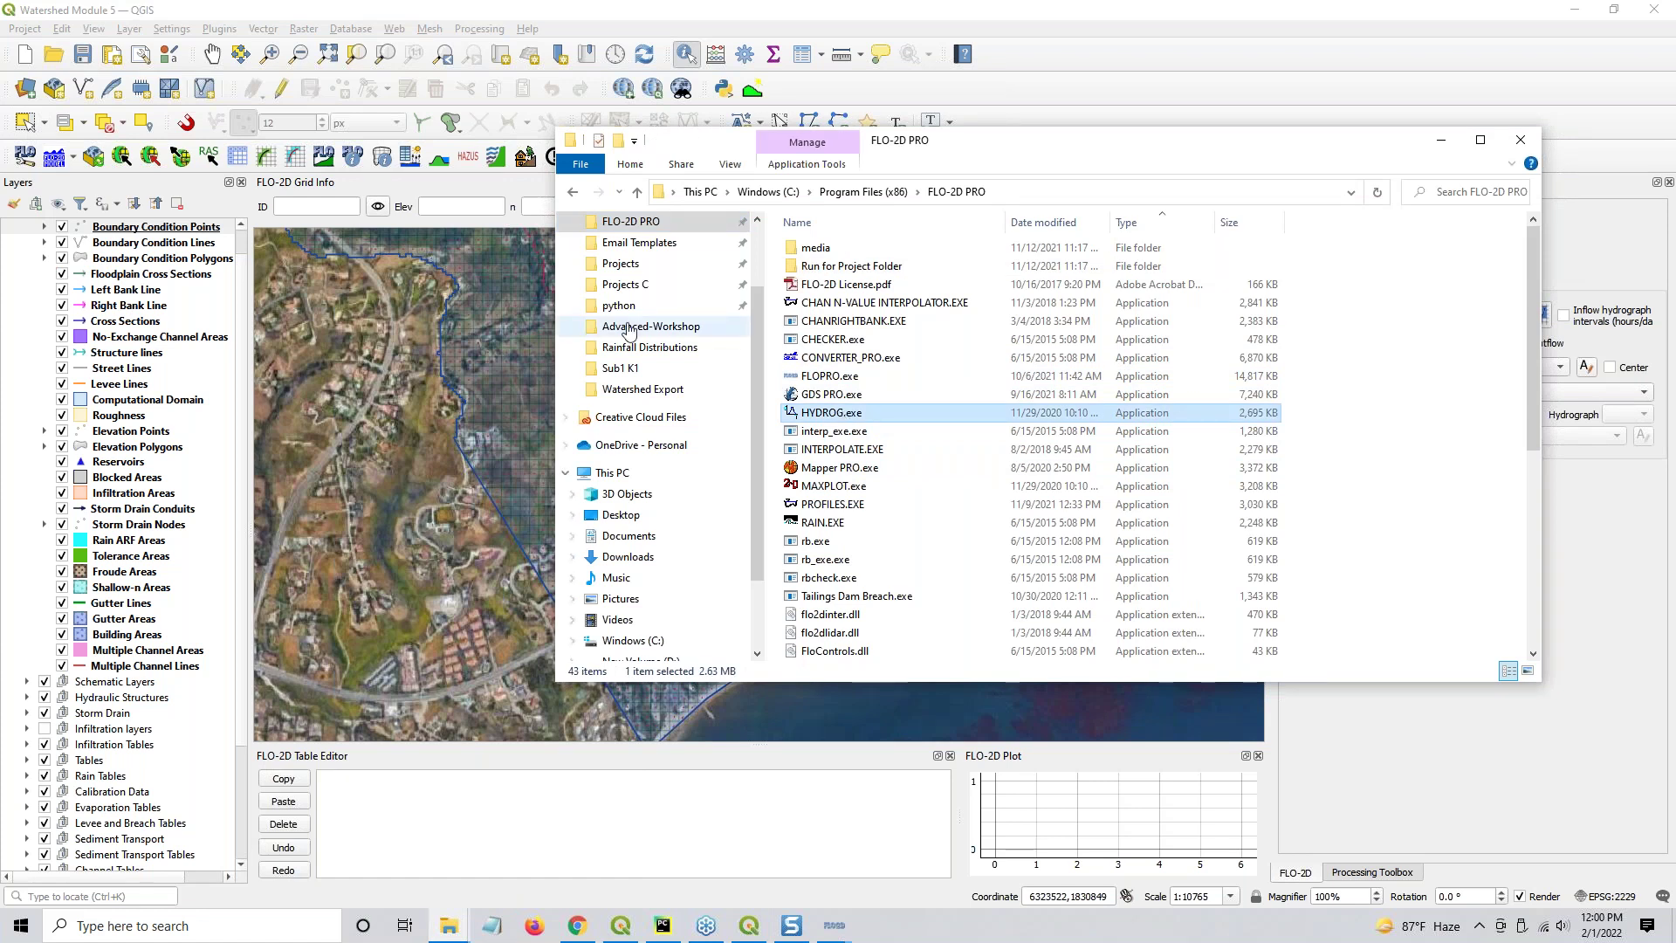
# Go back to the Watershed Export folder, review its engine files including FLOPRO.exe and HYDROG.exe, and minimize the folder window
pyautogui.click(572, 192)
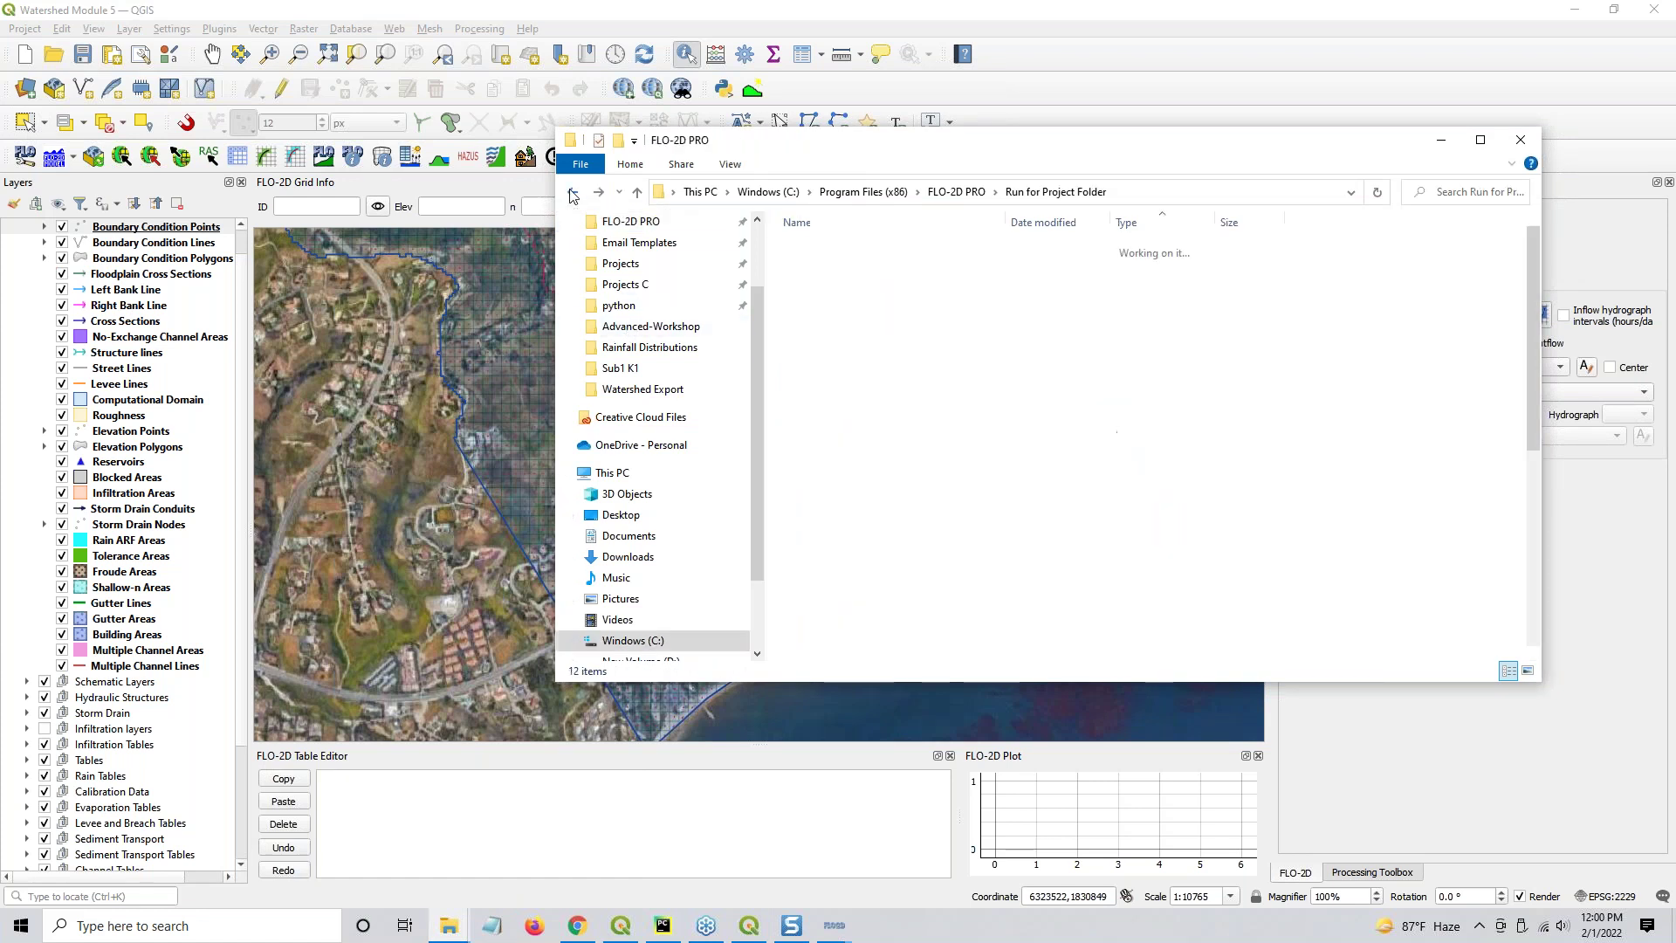
pyautogui.click(572, 193)
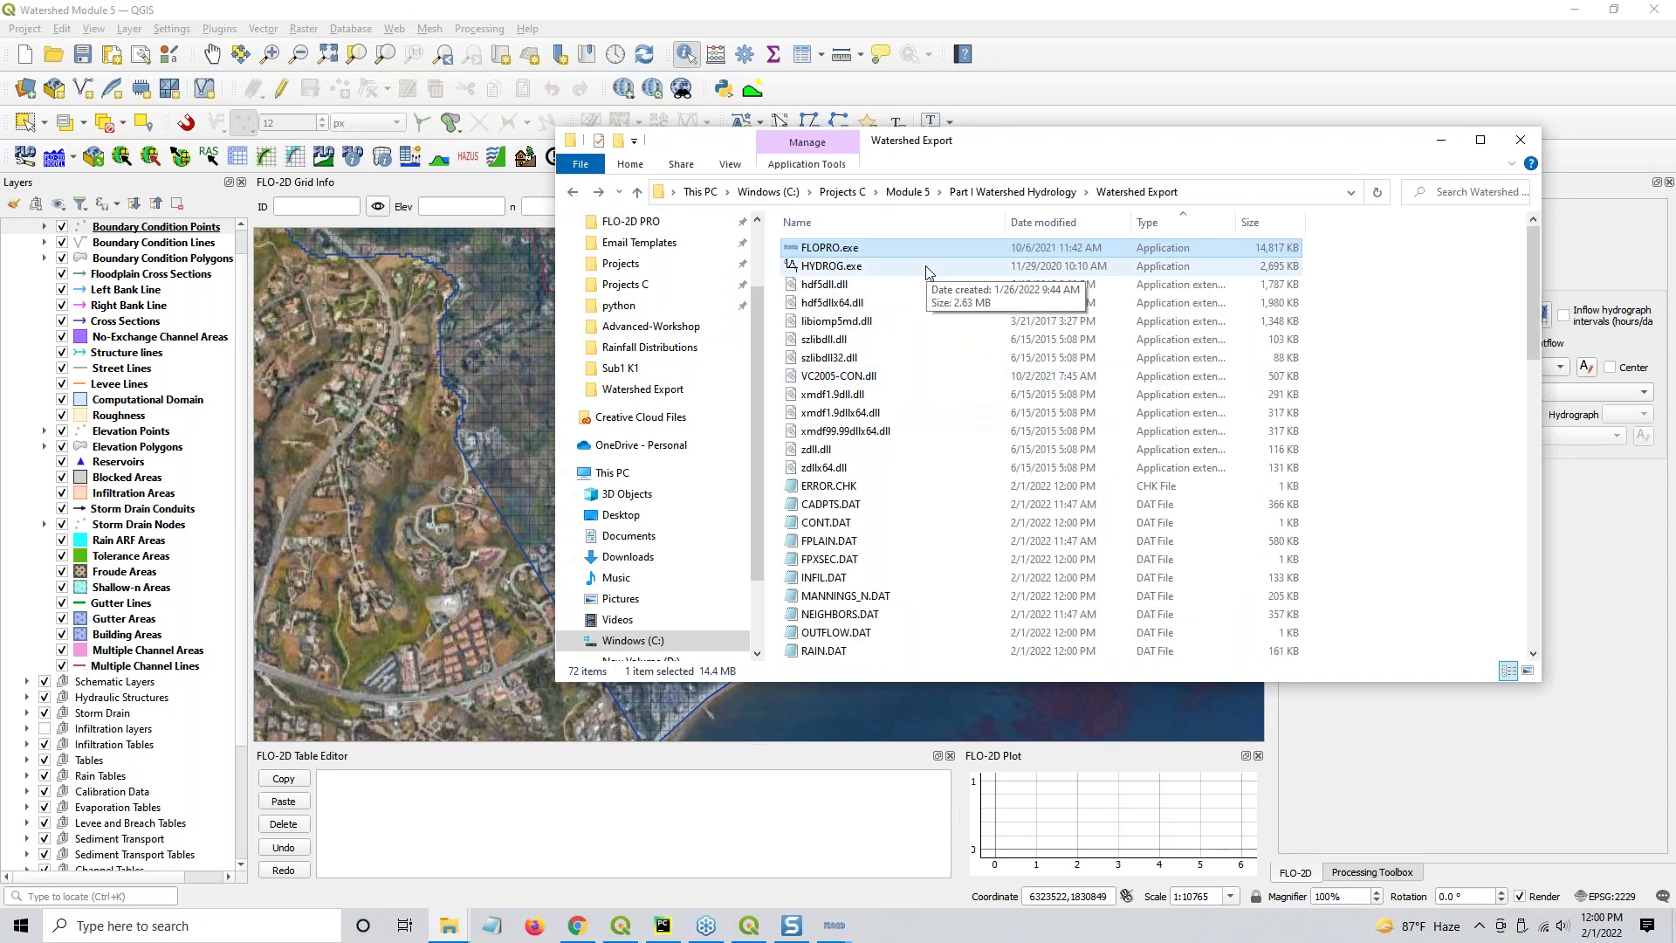
pyautogui.click(853, 249)
pyautogui.keyDown('shift'); pyautogui.click(845, 469); pyautogui.keyUp('shift')
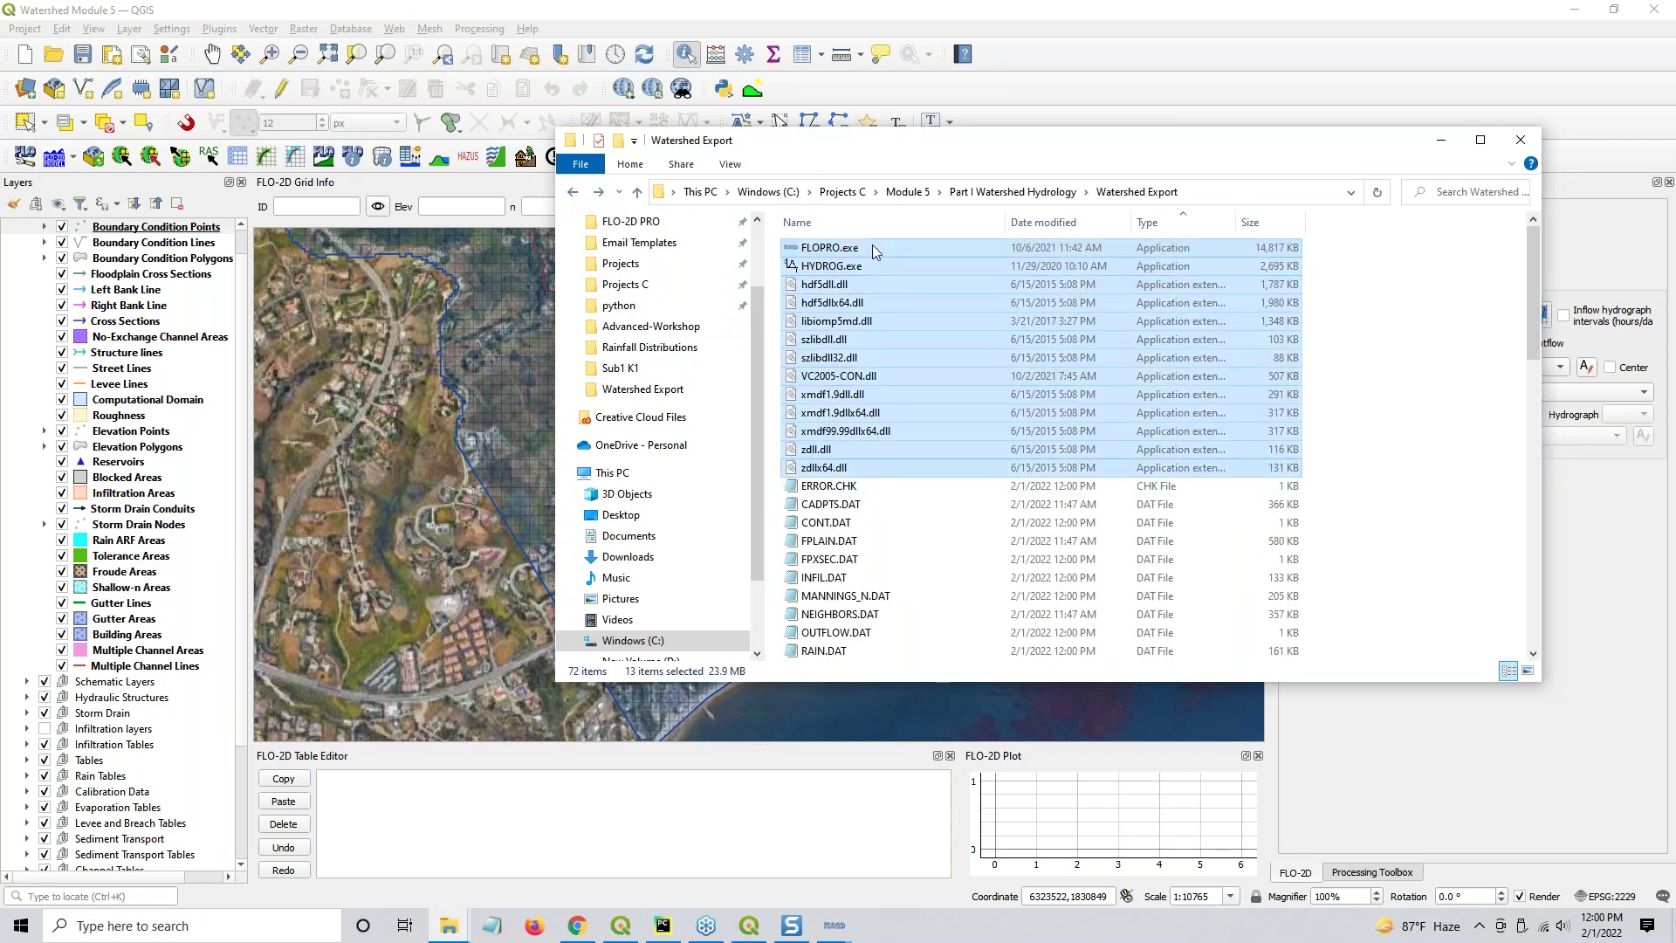
pyautogui.click(818, 249)
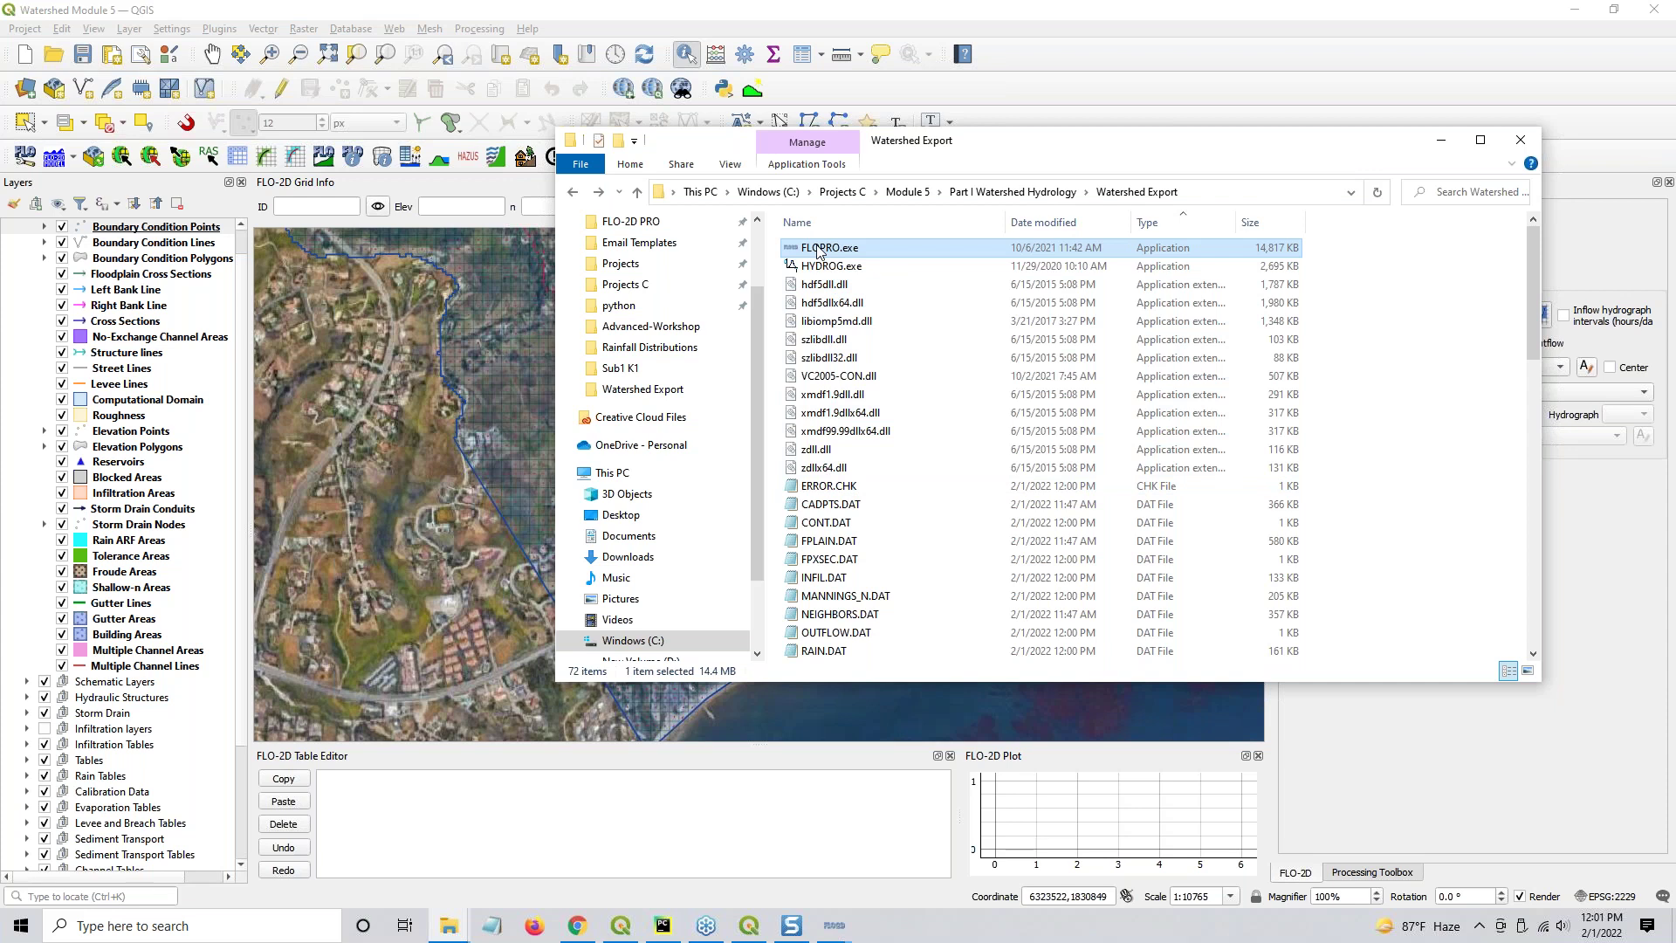
pyautogui.click(823, 271)
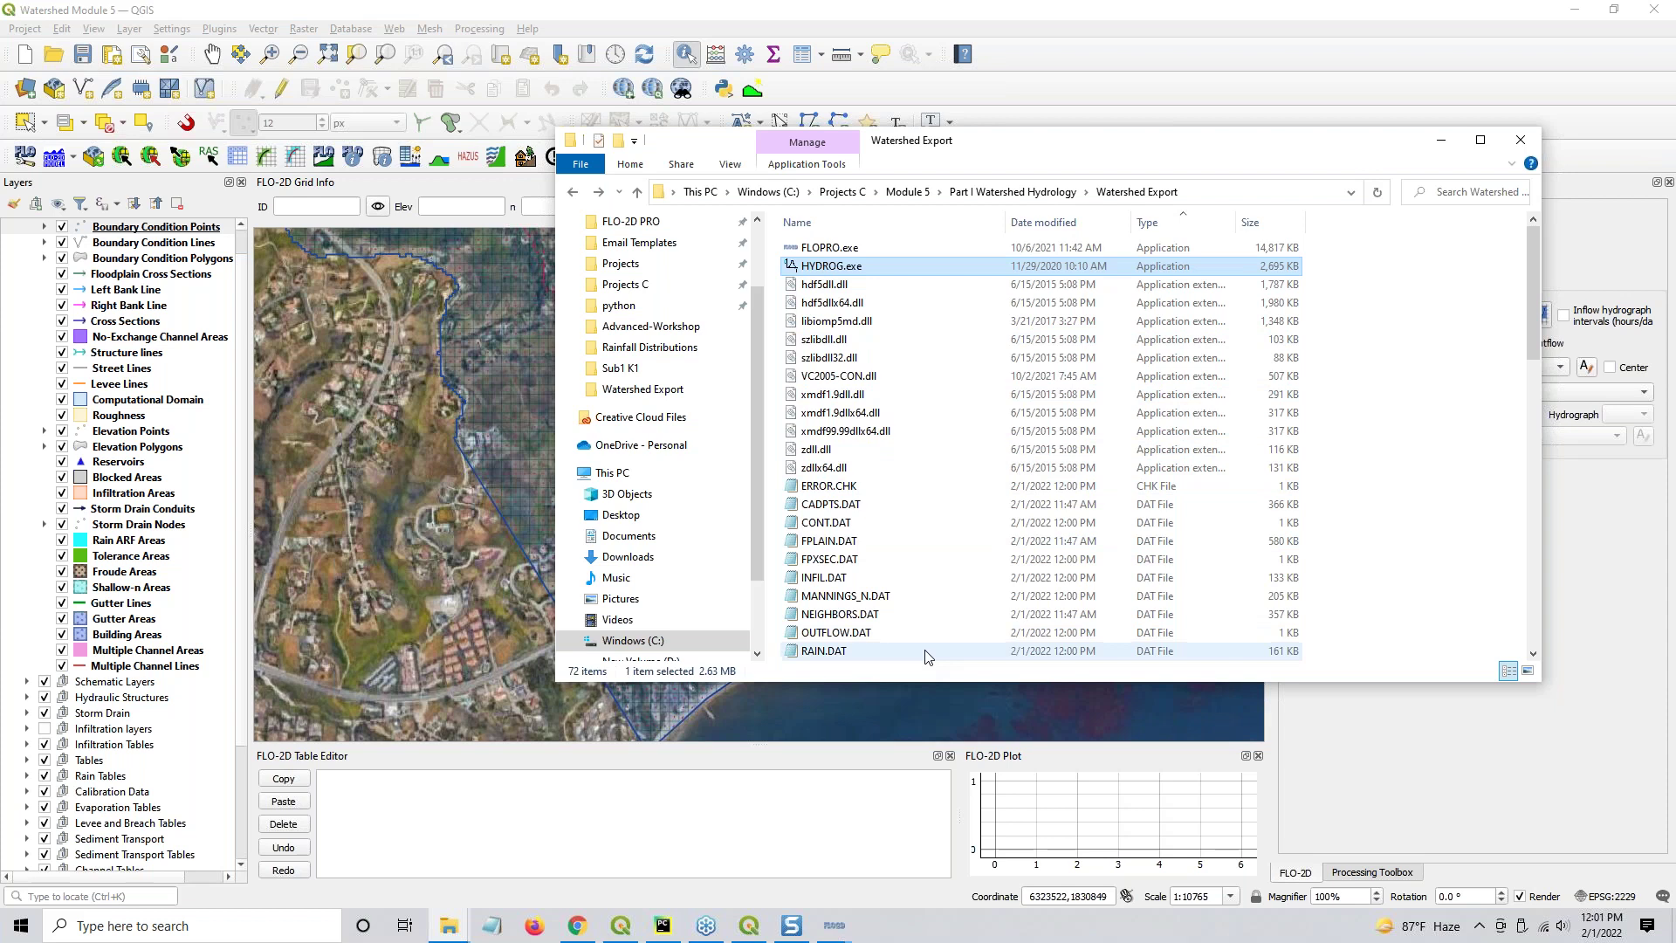
pyautogui.click(1441, 140)
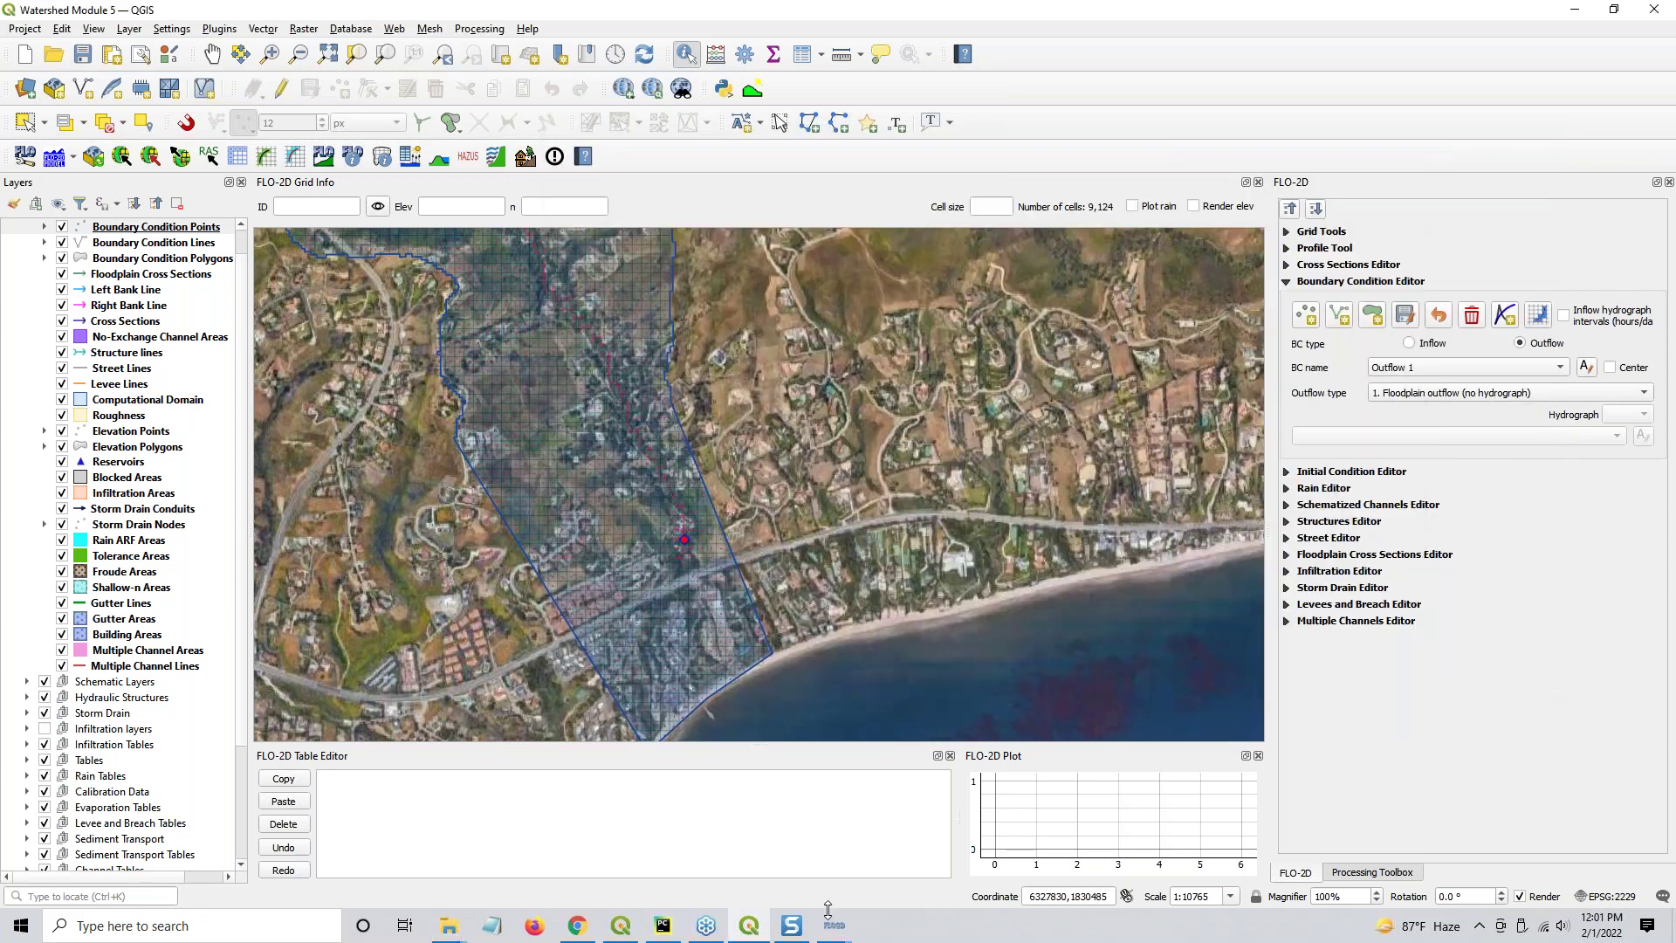
# Bring back the simulation's flow depth window, review the simulation summary, and close it
pyautogui.moveTo(834, 923)
pyautogui.click(785, 843)
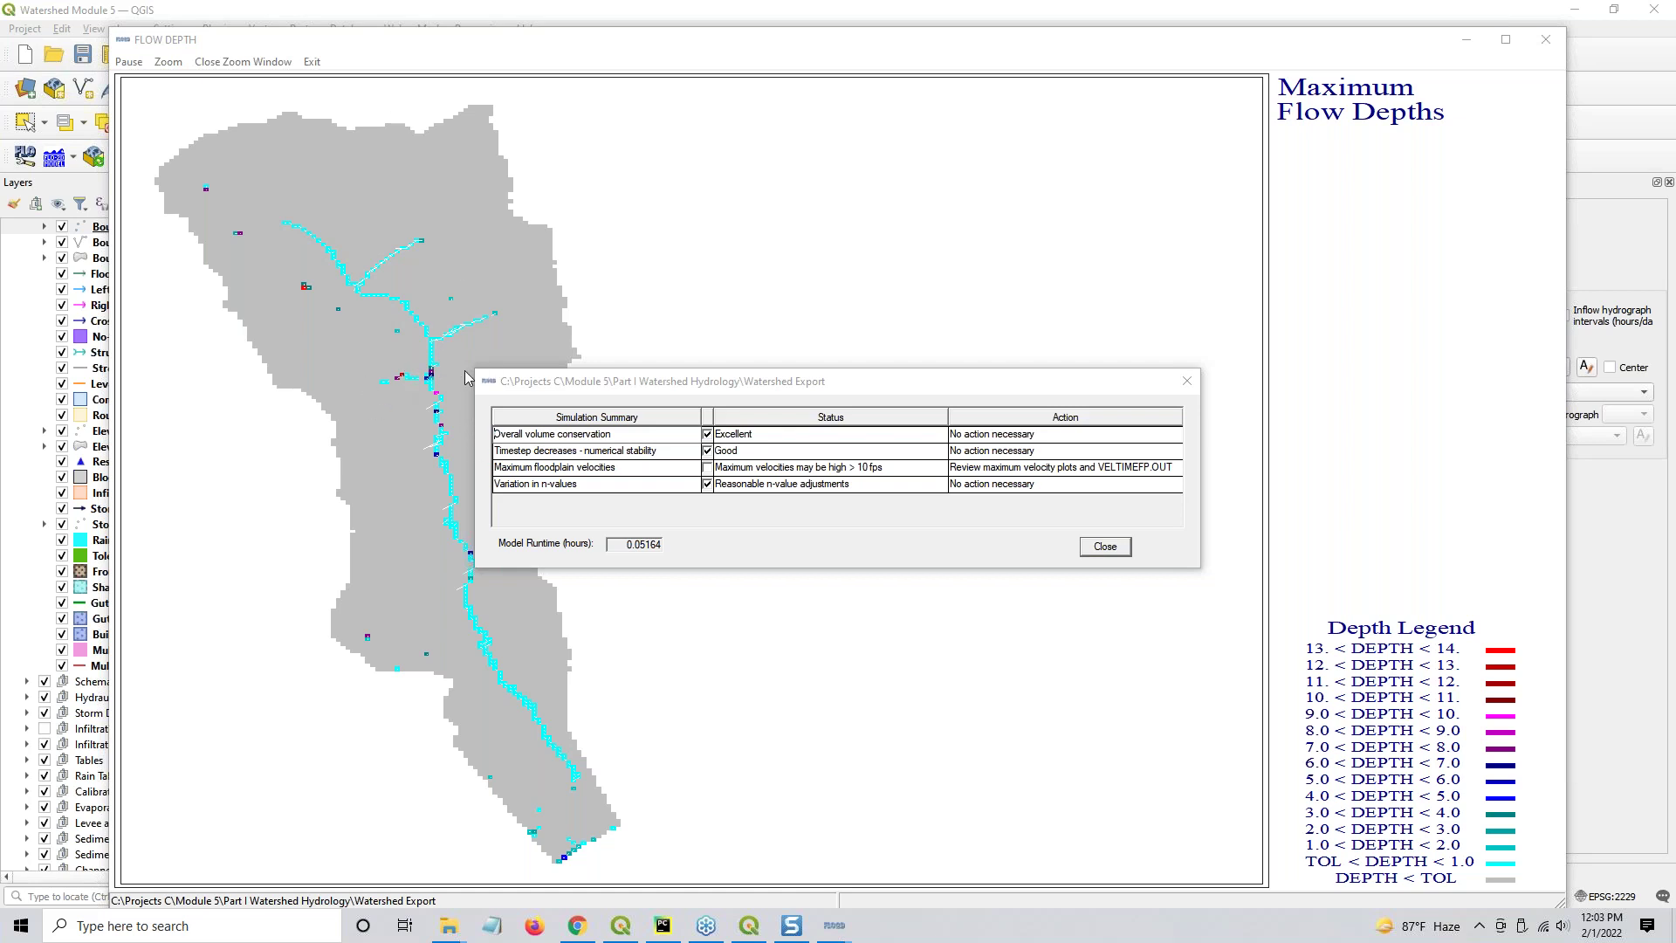
pyautogui.click(1105, 545)
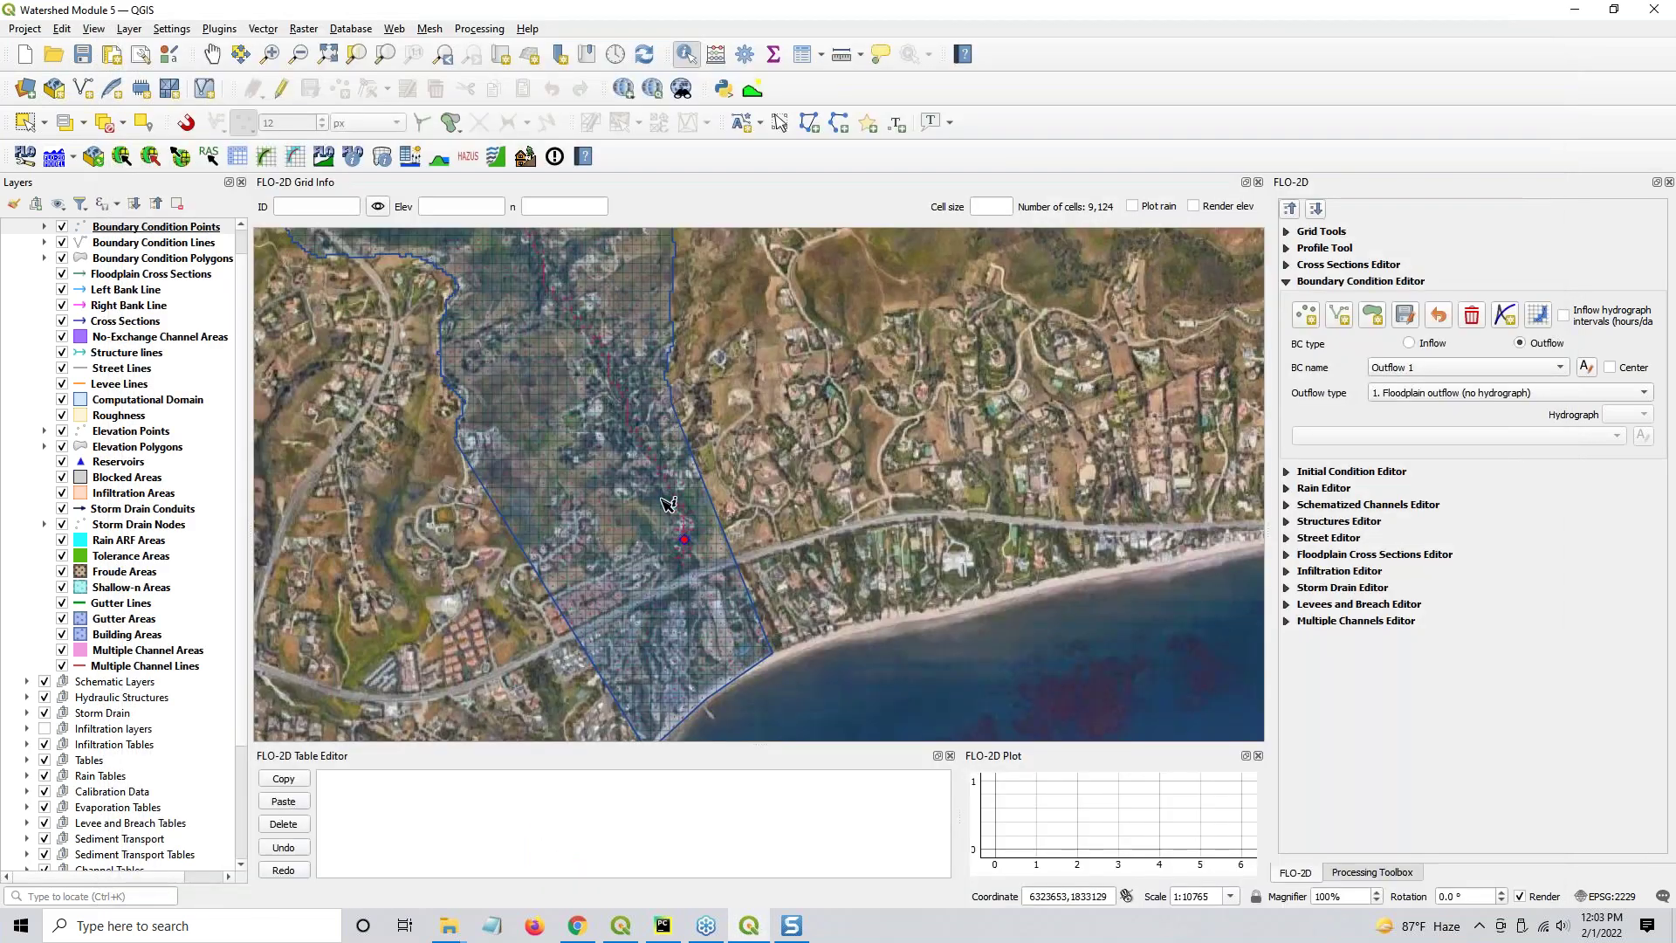
# Run Hydrog from QGIS with the C:/Program Files (x86)/FLO-2D PRO folder and the Watershed Export project folder
pyautogui.scroll(-1, 639, 512)
pyautogui.click(556, 332)
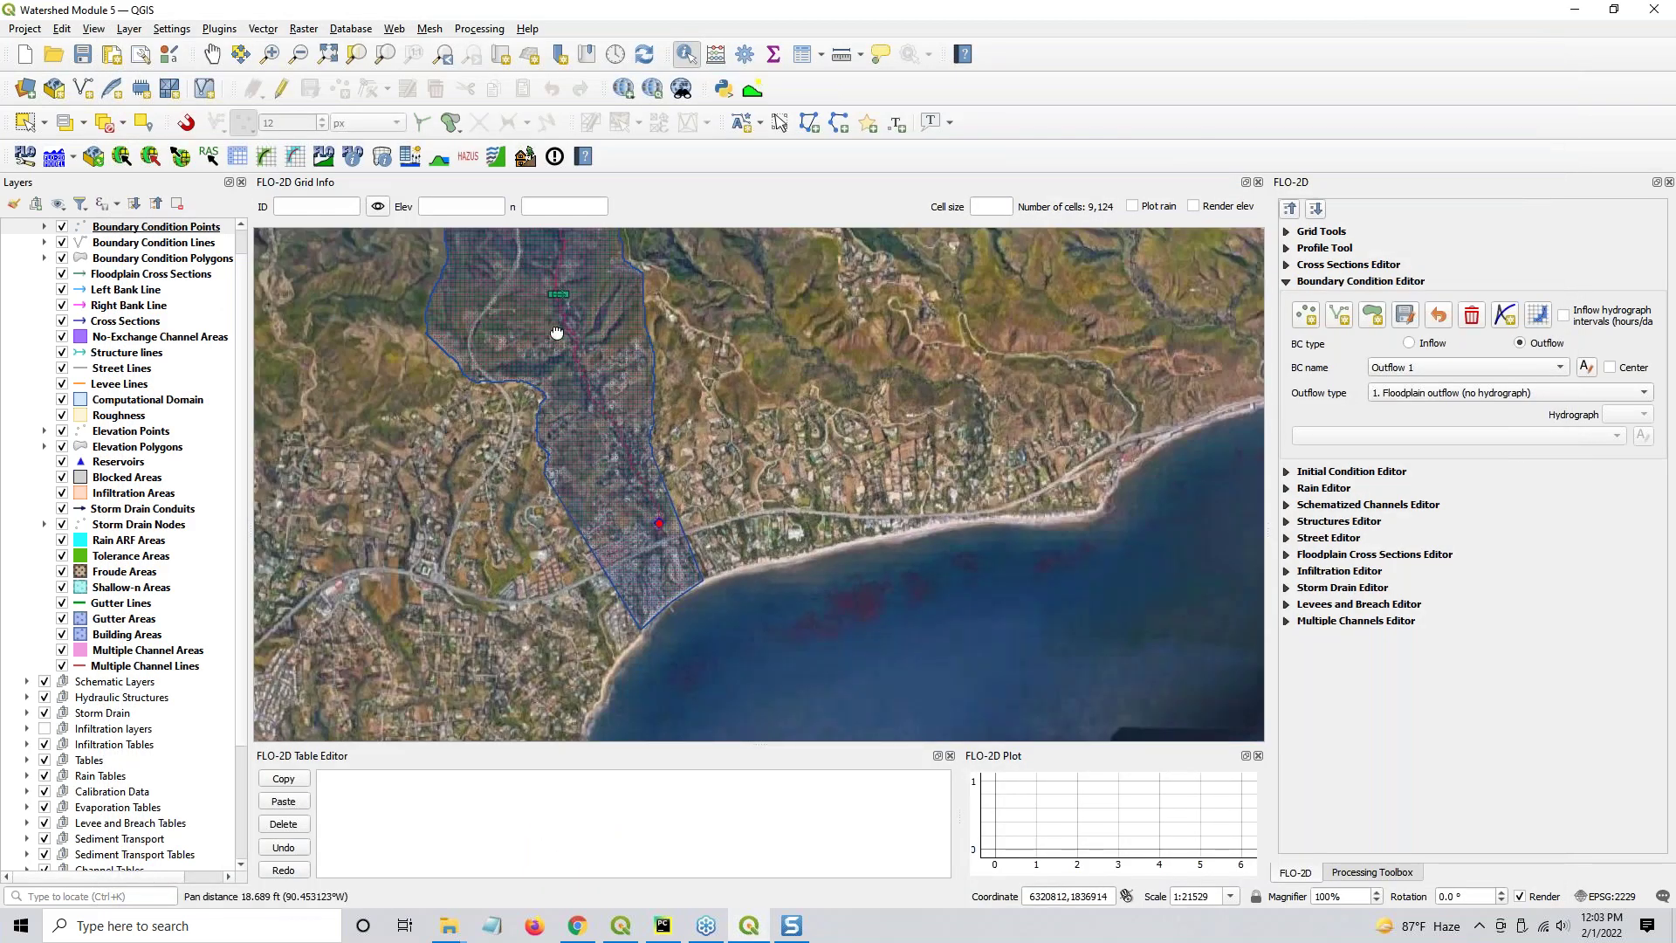
pyautogui.moveTo(556, 333); pyautogui.dragTo(580, 385)
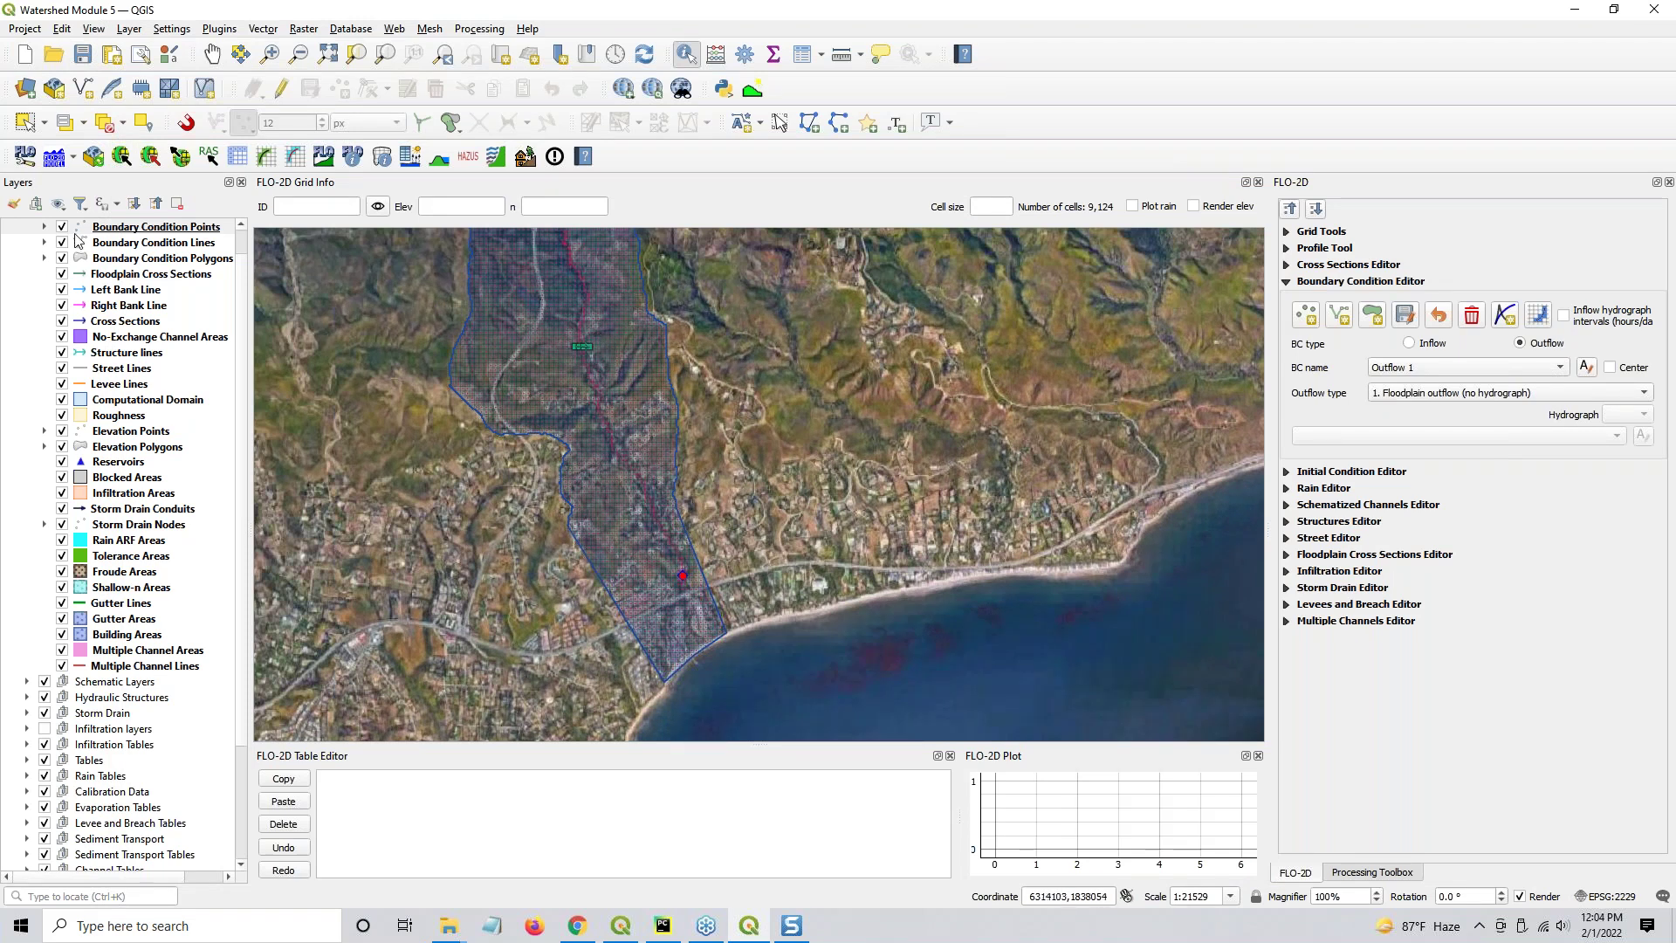
pyautogui.click(74, 157)
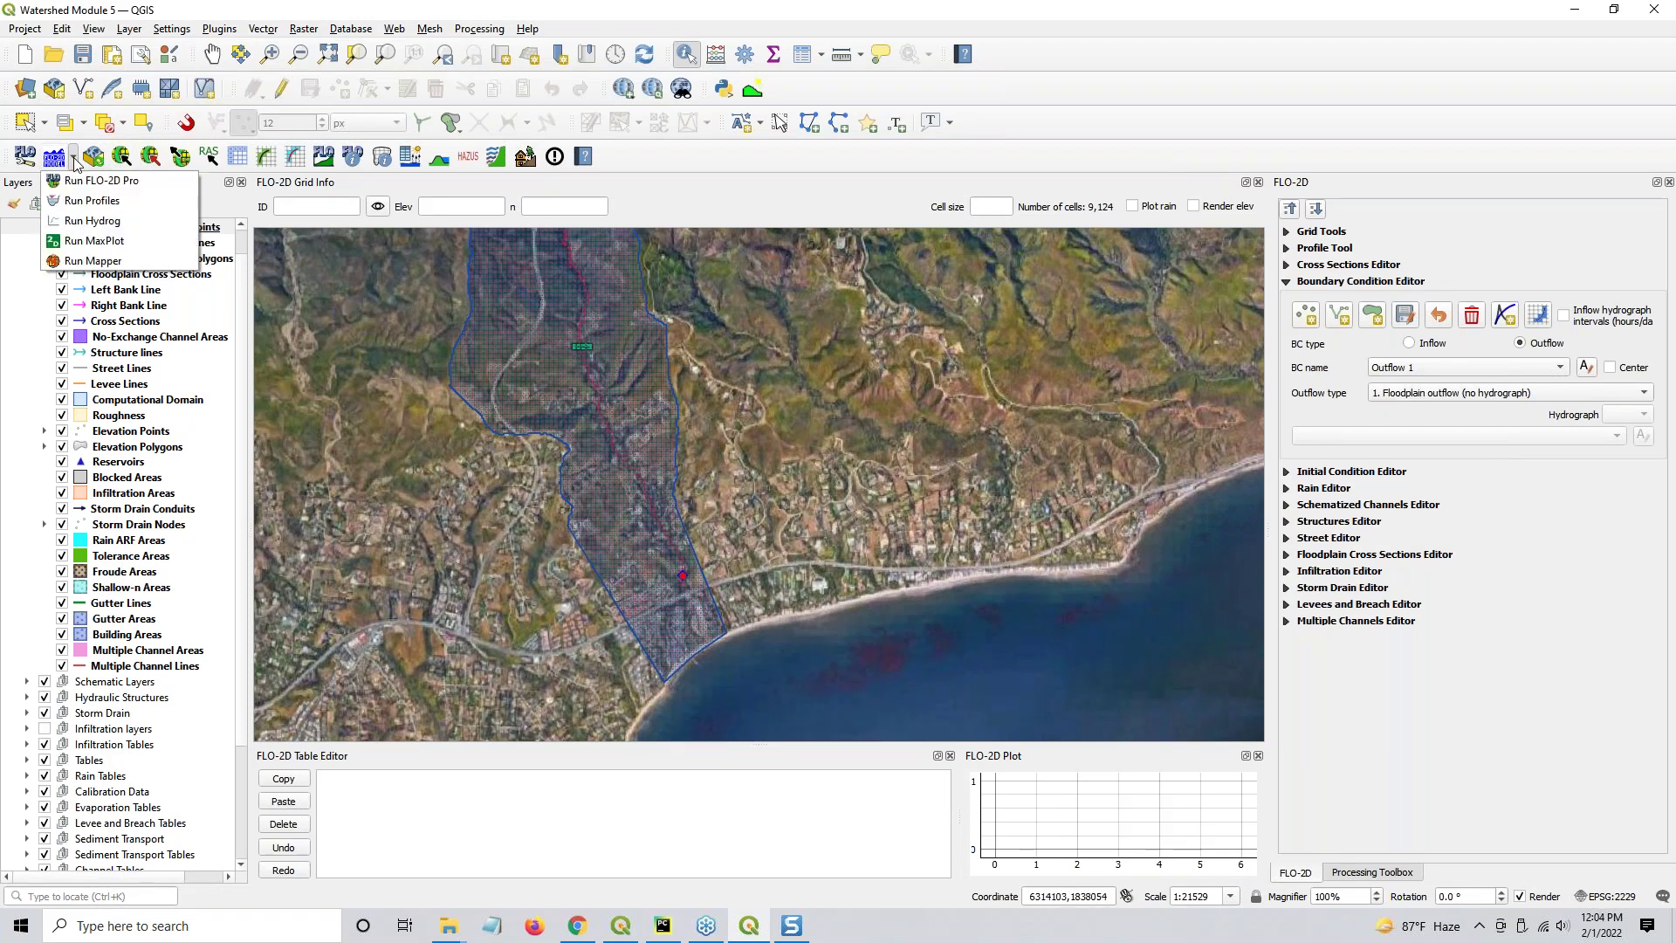
pyautogui.click(87, 221)
pyautogui.moveTo(880, 424); pyautogui.dragTo(672, 428)
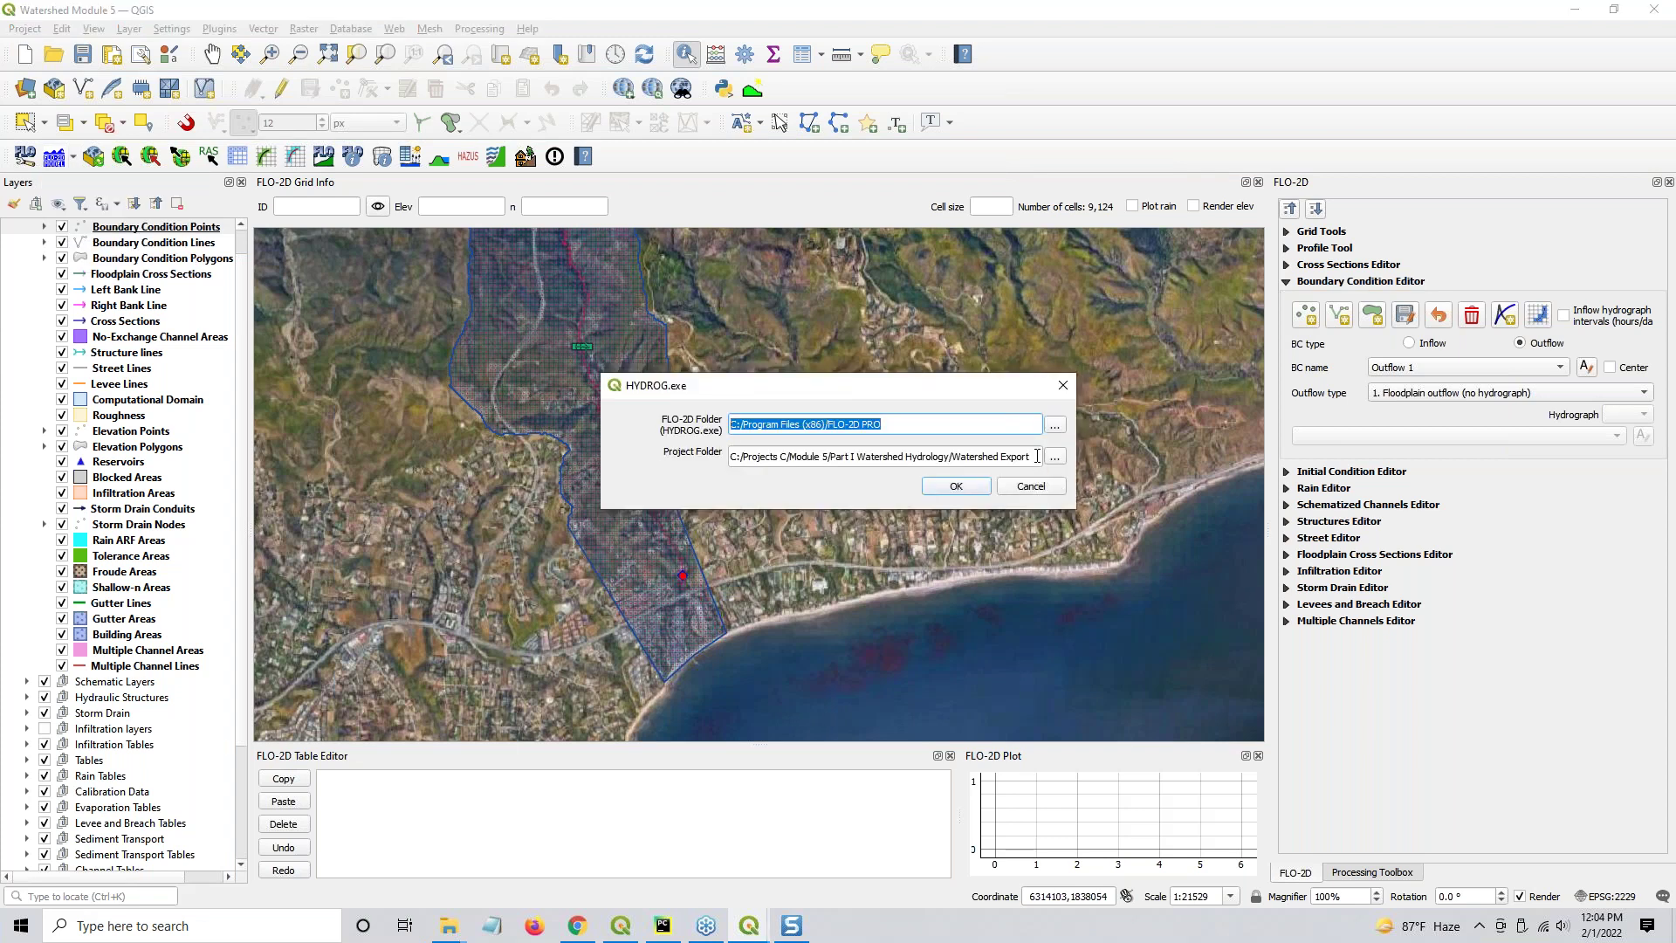
pyautogui.moveTo(1036, 455); pyautogui.dragTo(731, 456)
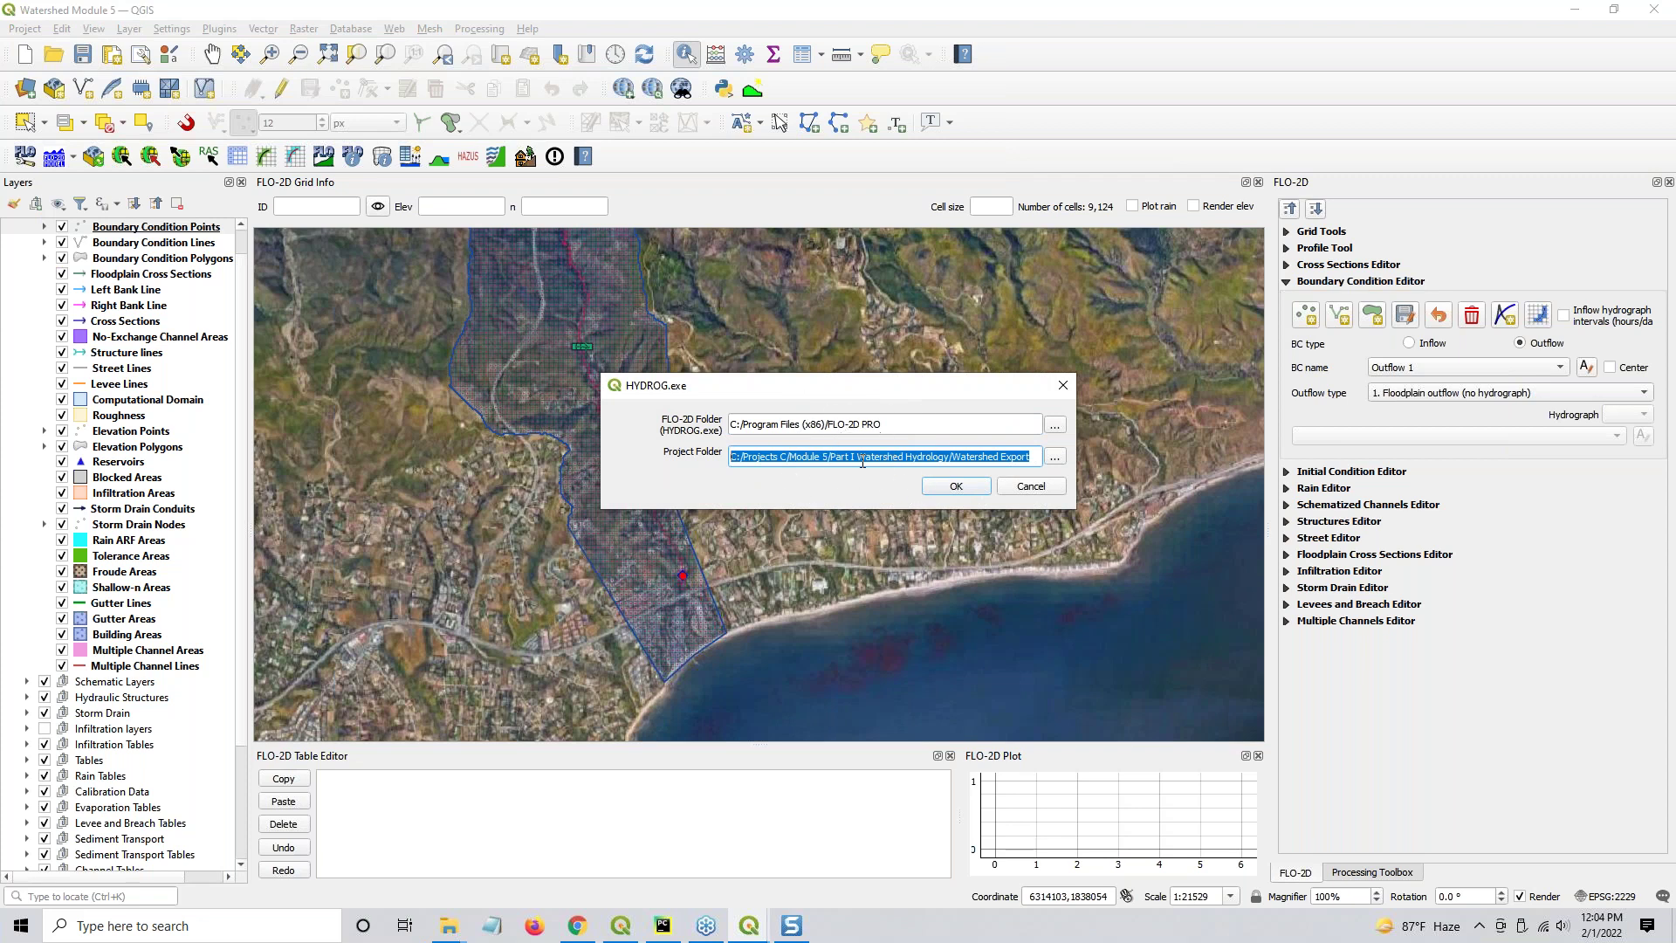
pyautogui.click(956, 487)
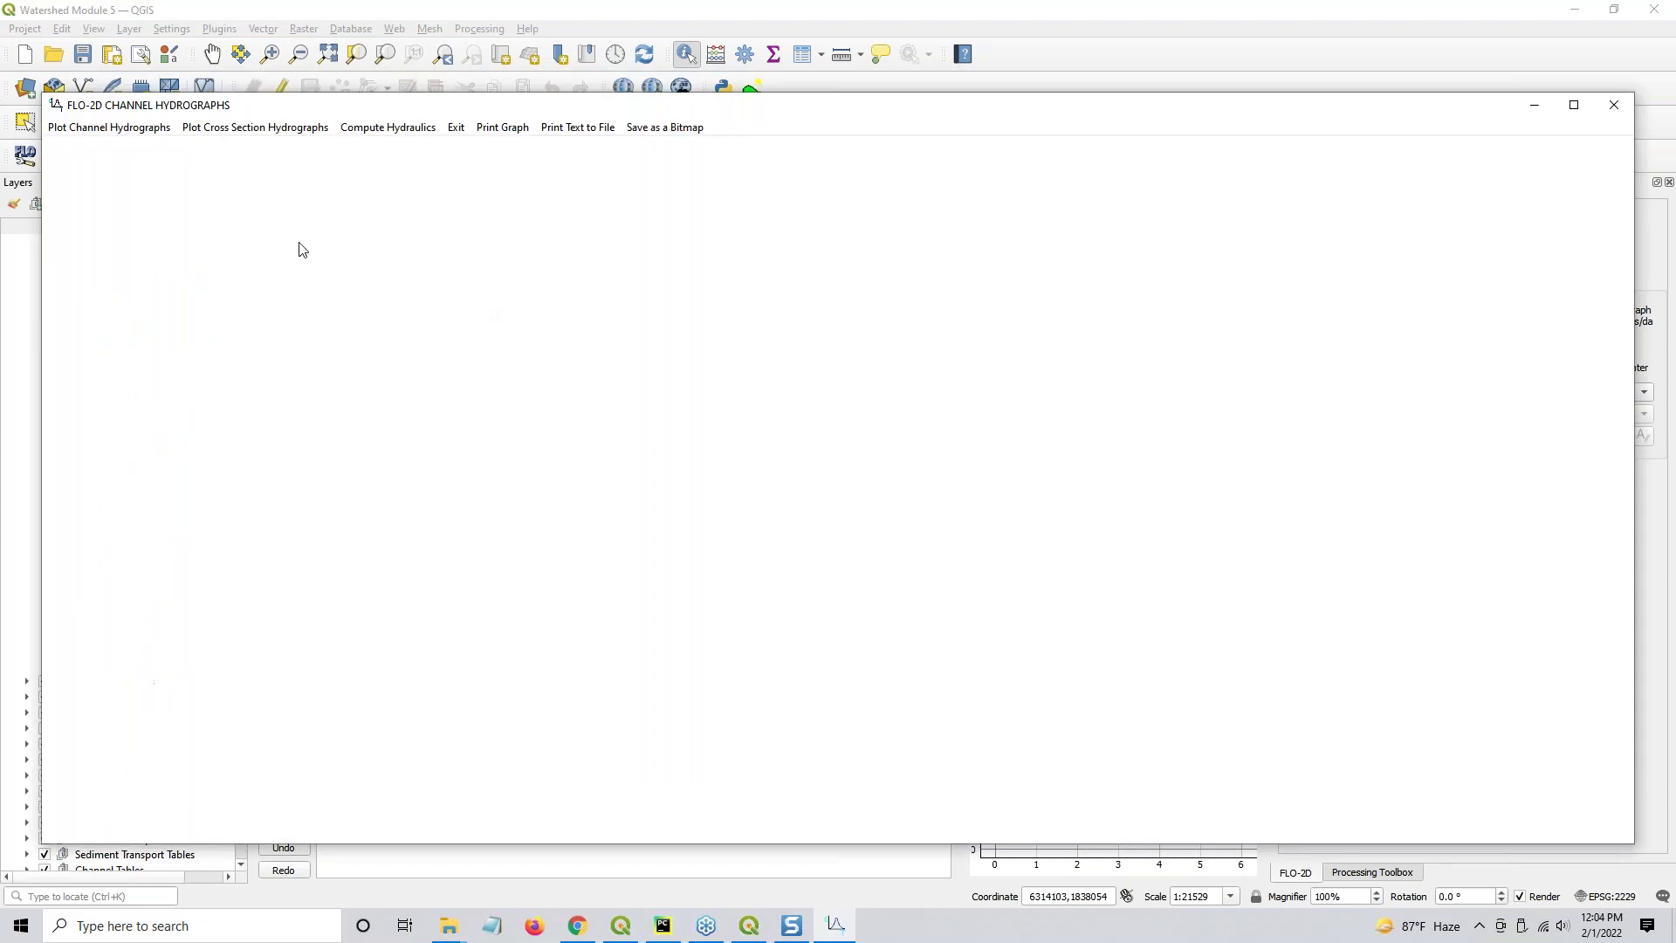
# Plot the discharge hydrograph for floodplain cross section 1, review it, and replot it before returning to the menu
pyautogui.click(273, 131)
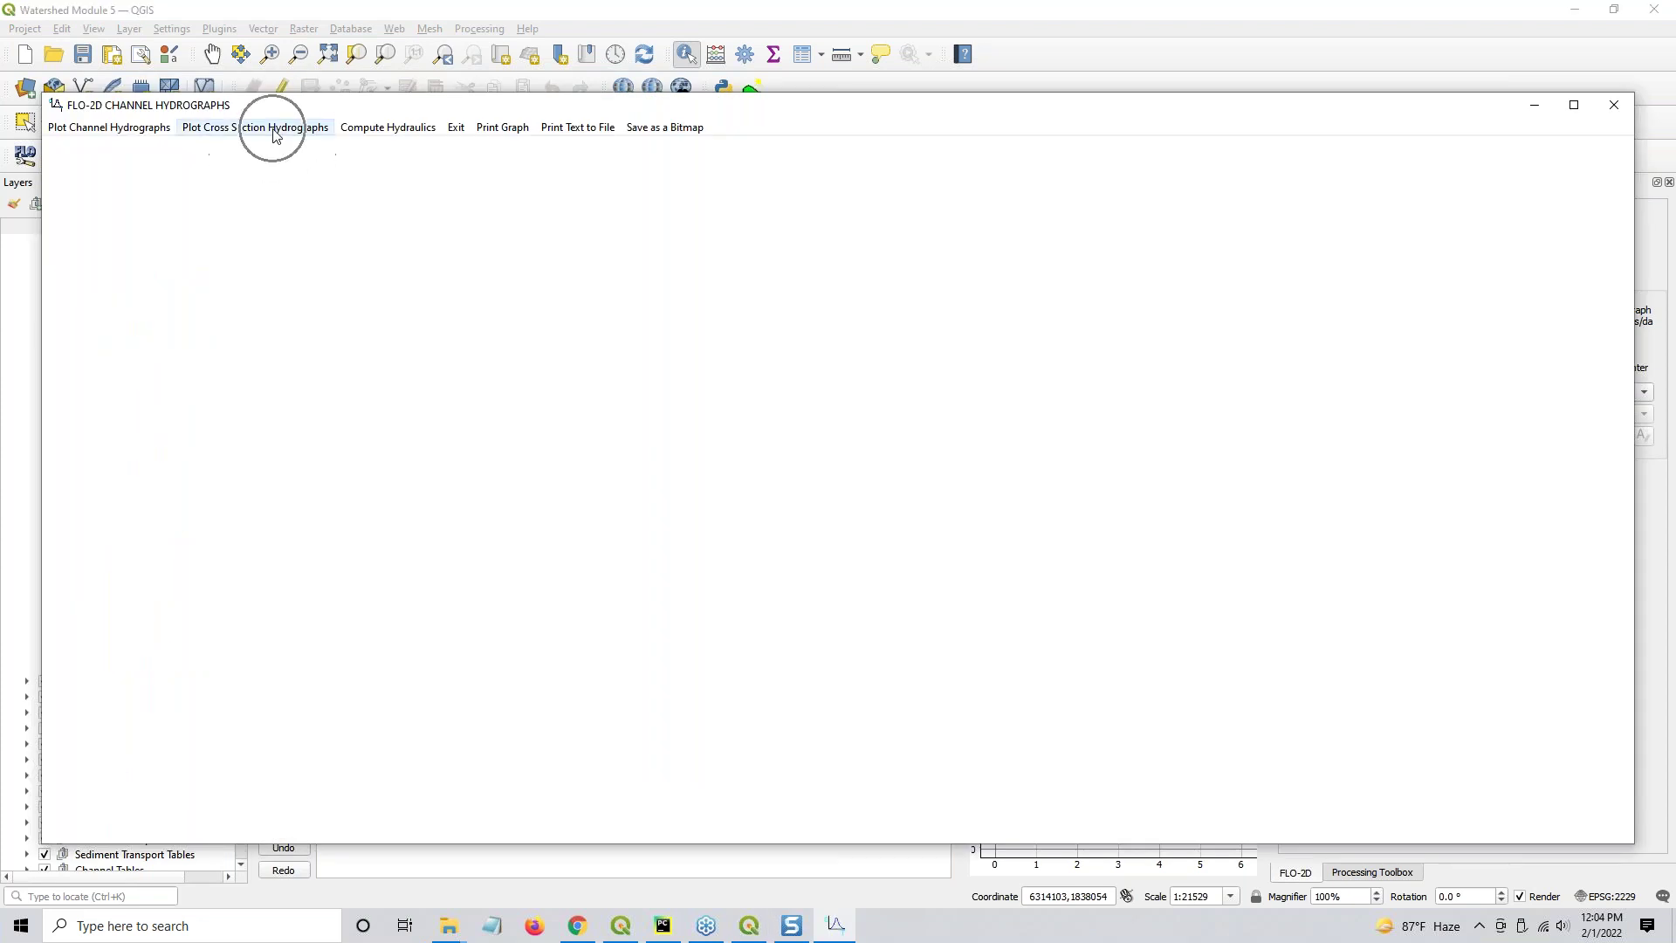
pyautogui.click(875, 399)
pyautogui.click(834, 585)
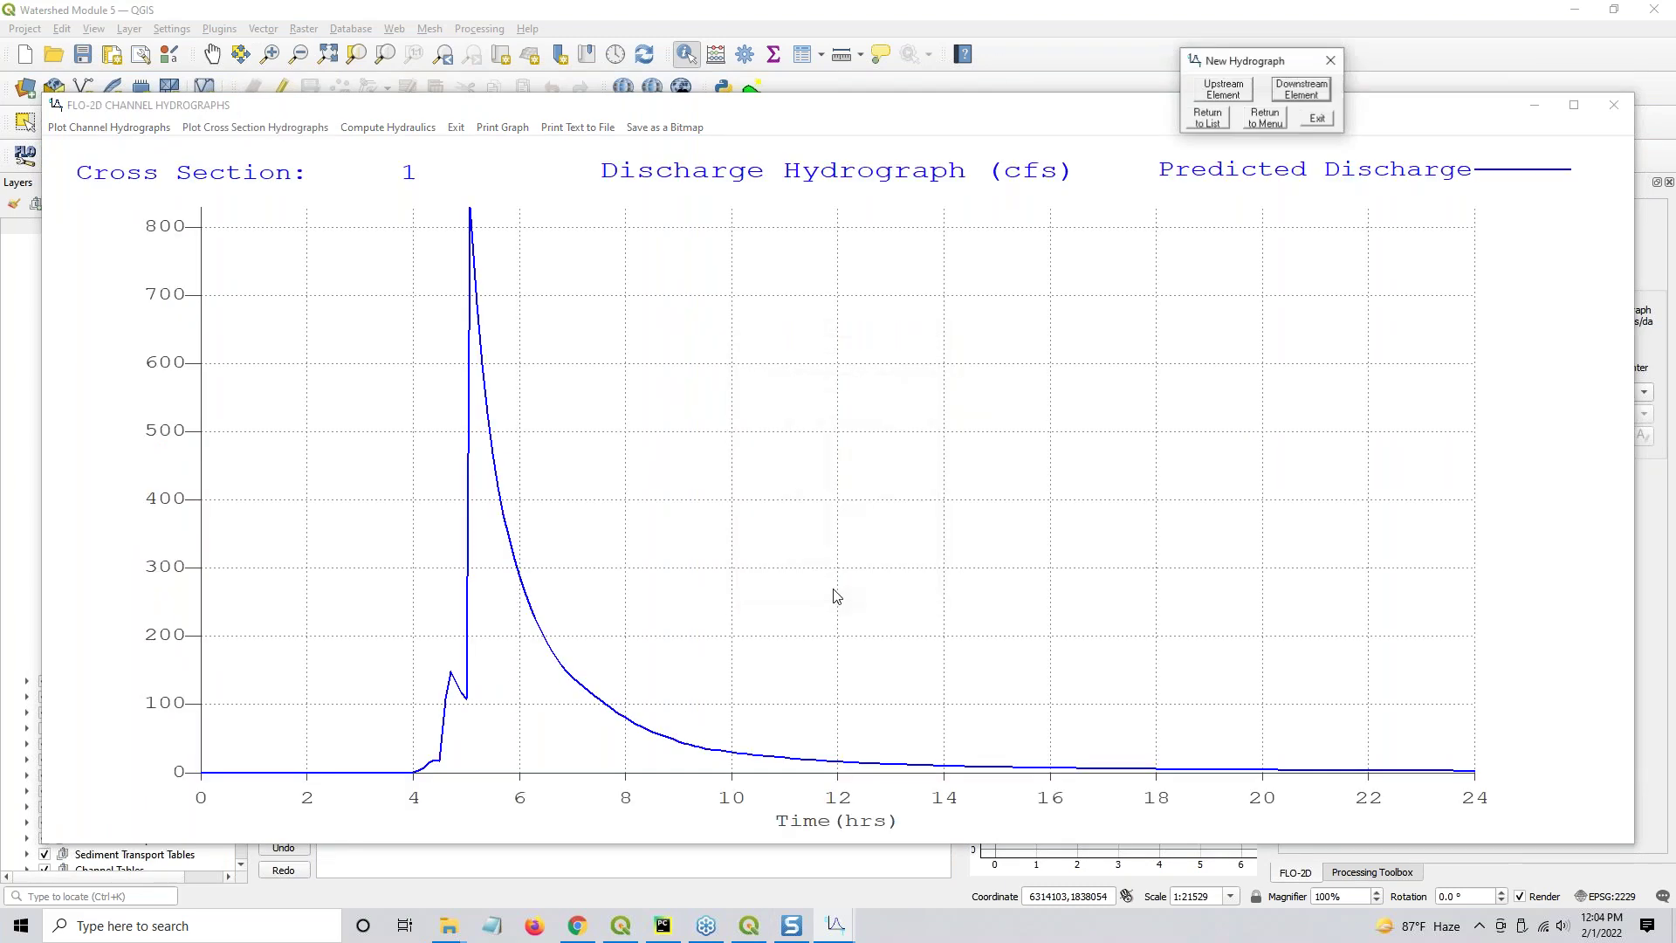
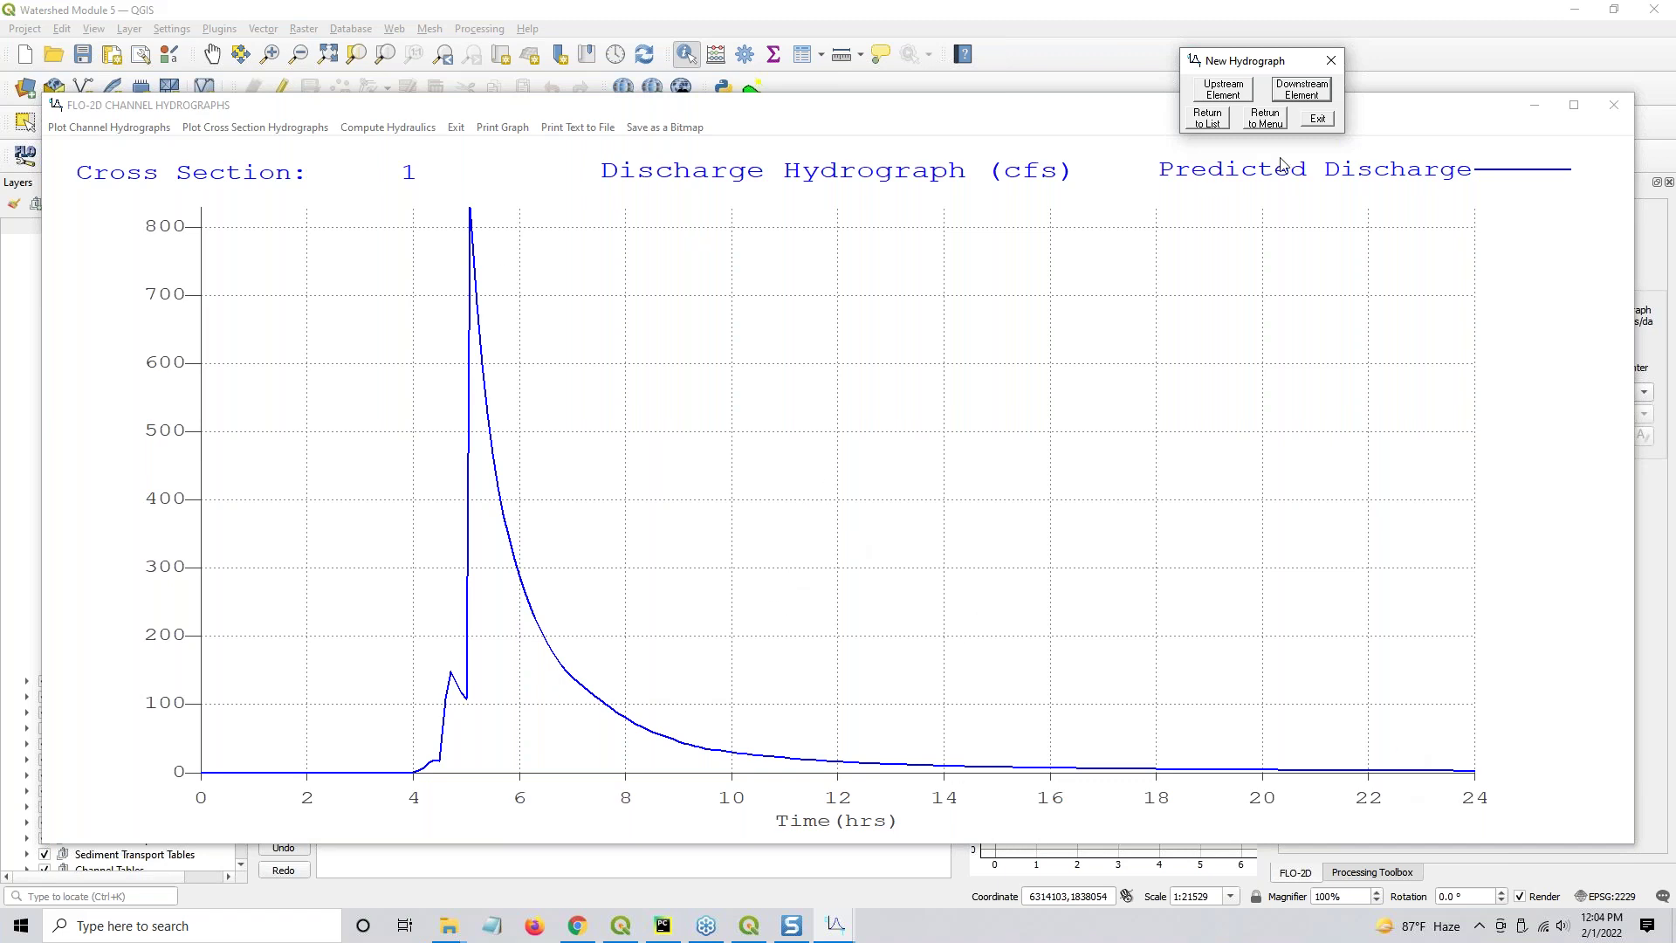
pyautogui.click(1250, 124)
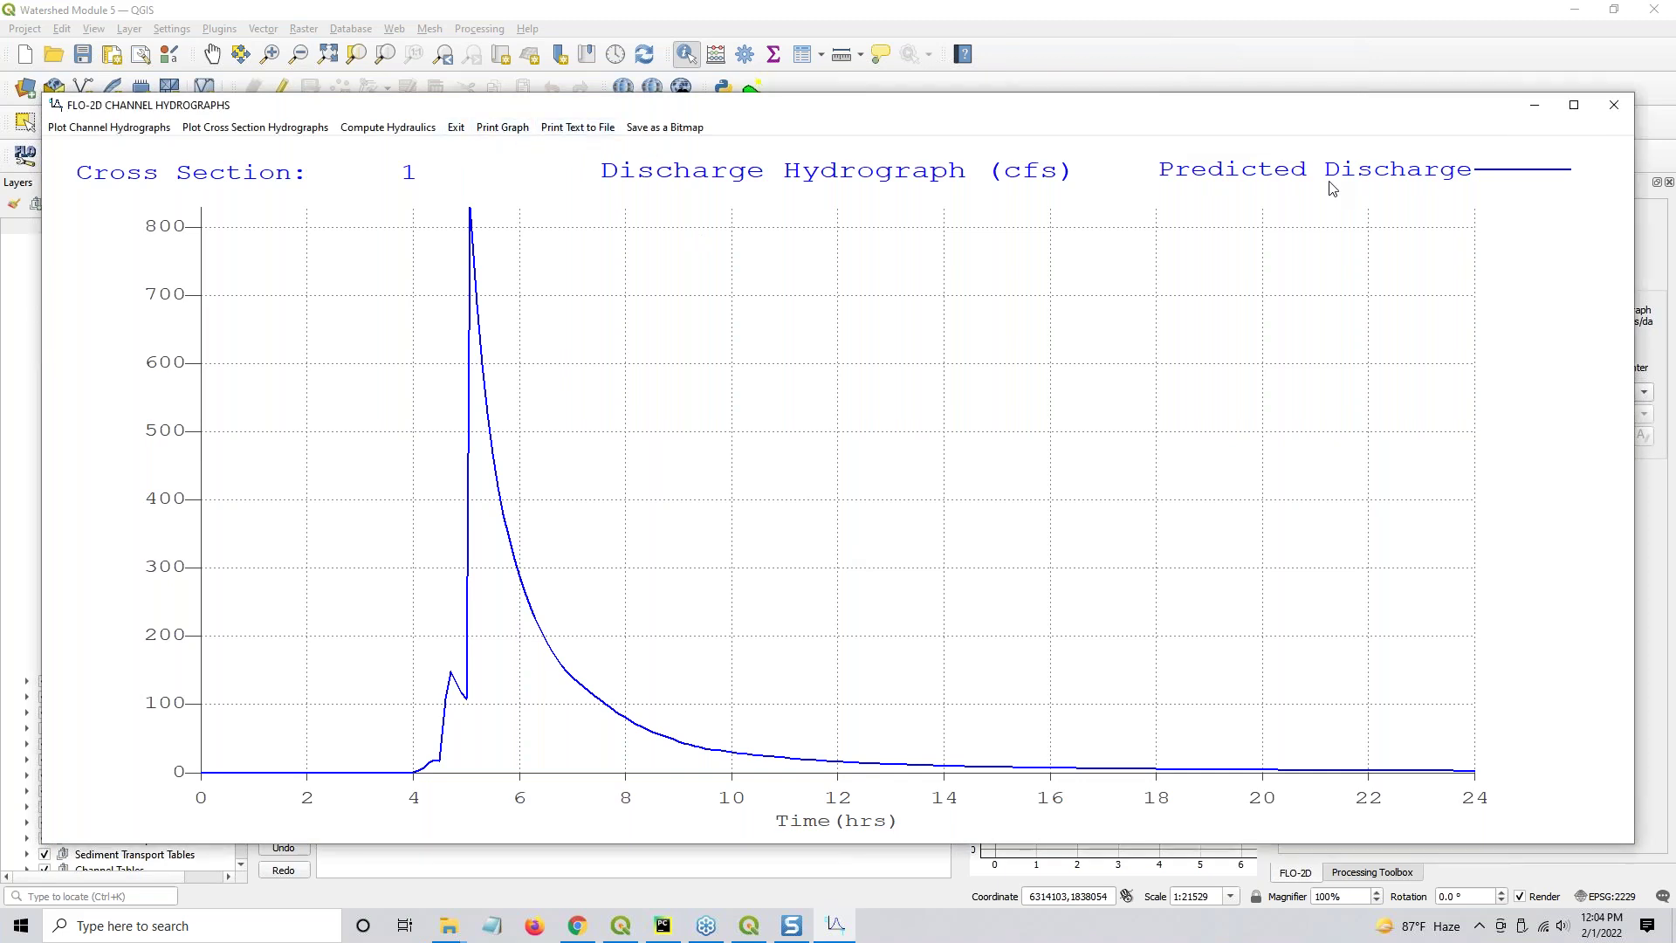
pyautogui.click(282, 131)
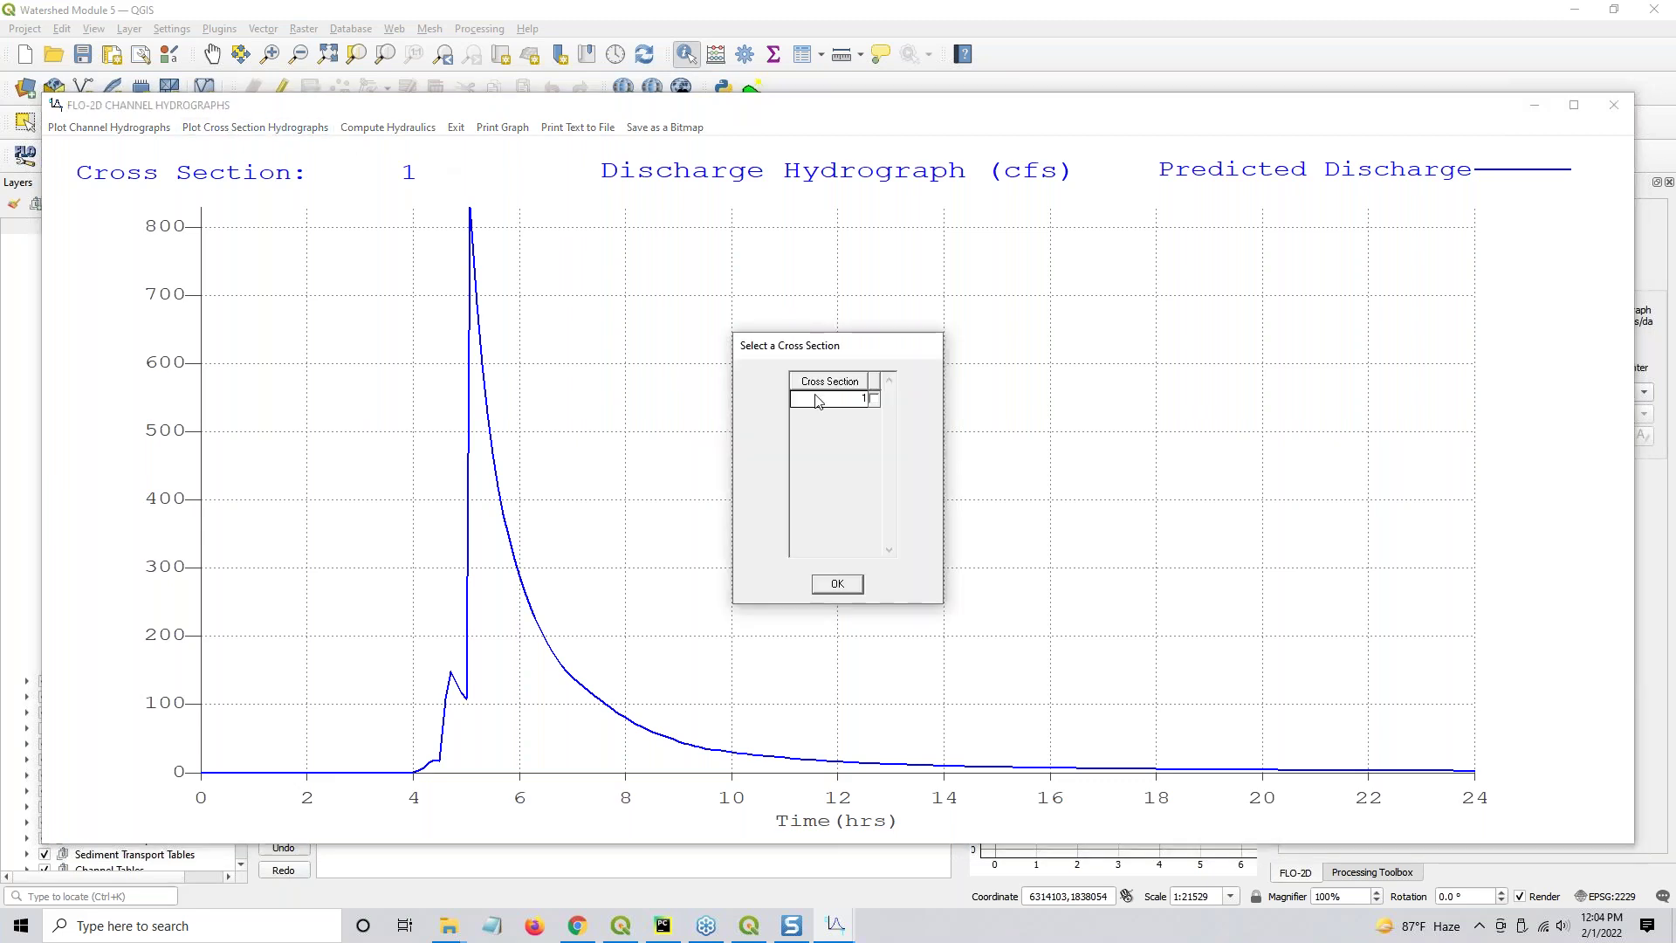
pyautogui.click(836, 584)
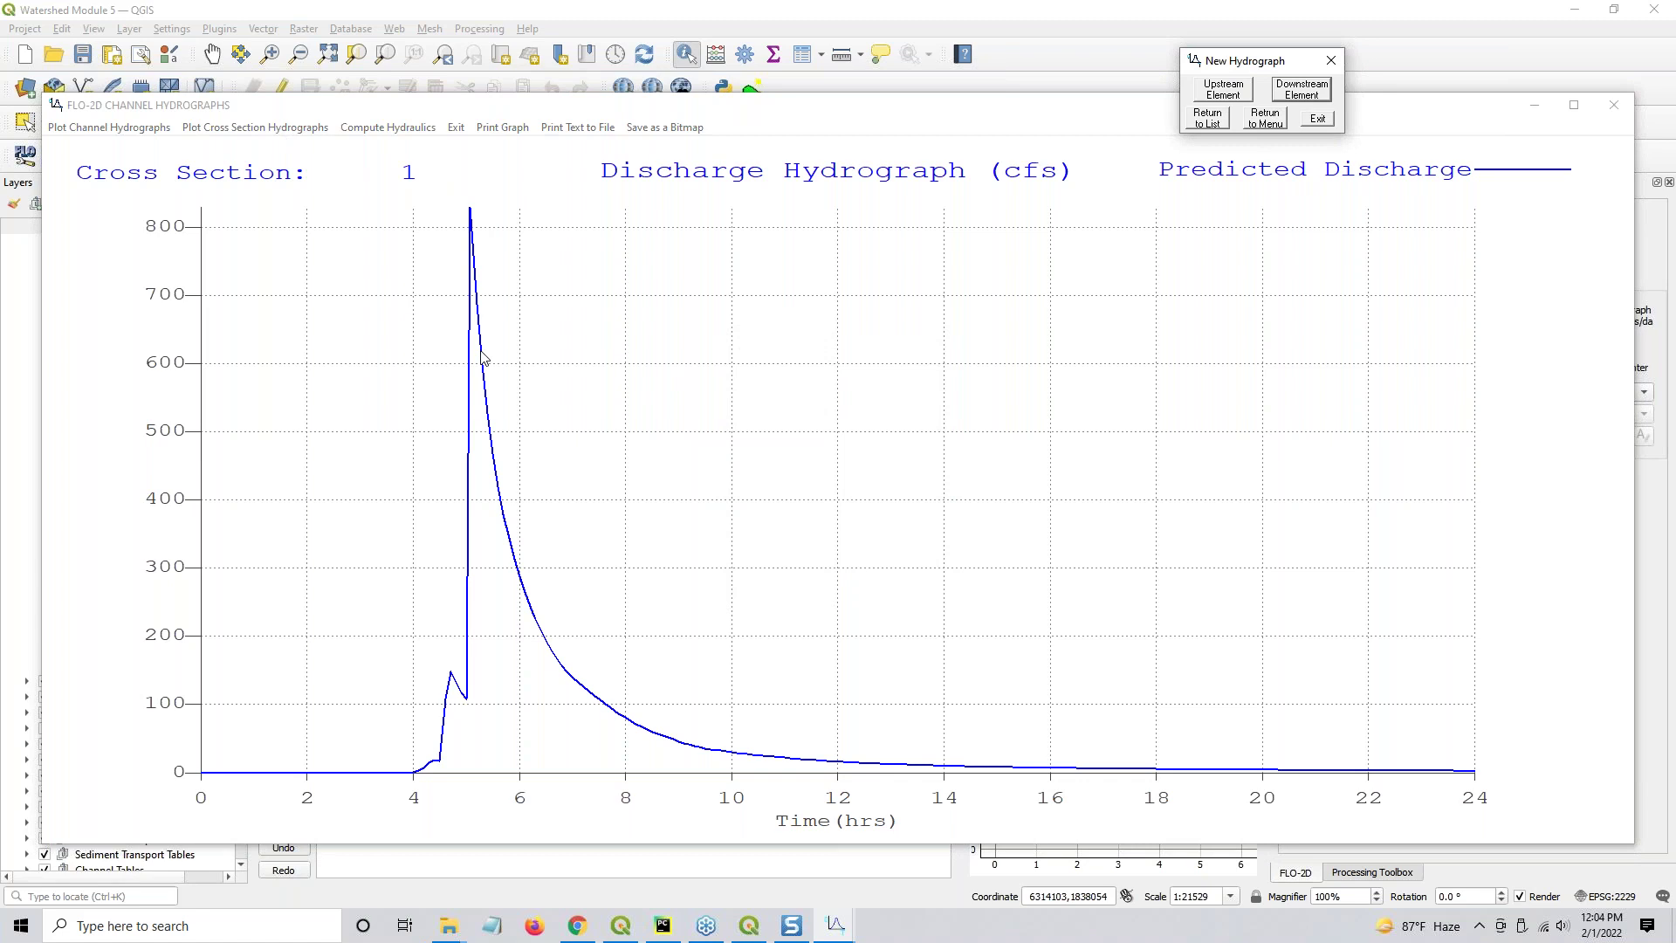
pyautogui.click(1259, 128)
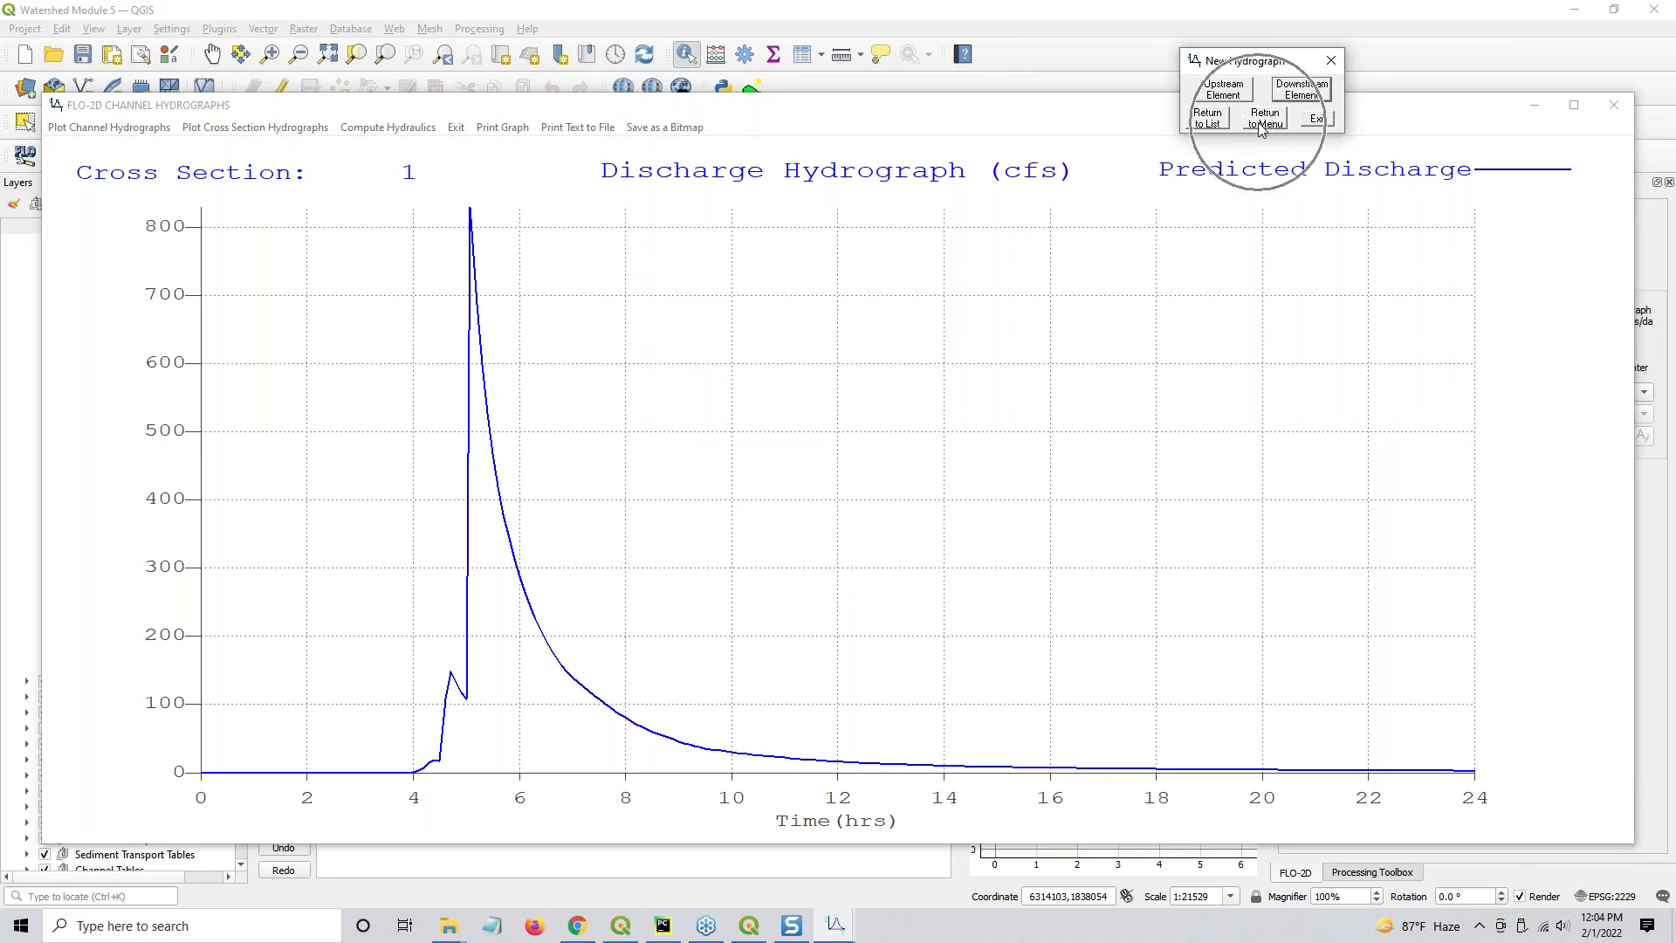
# Export the cross section 1 hydrograph to a text file and close the hydrograph window
pyautogui.click(561, 128)
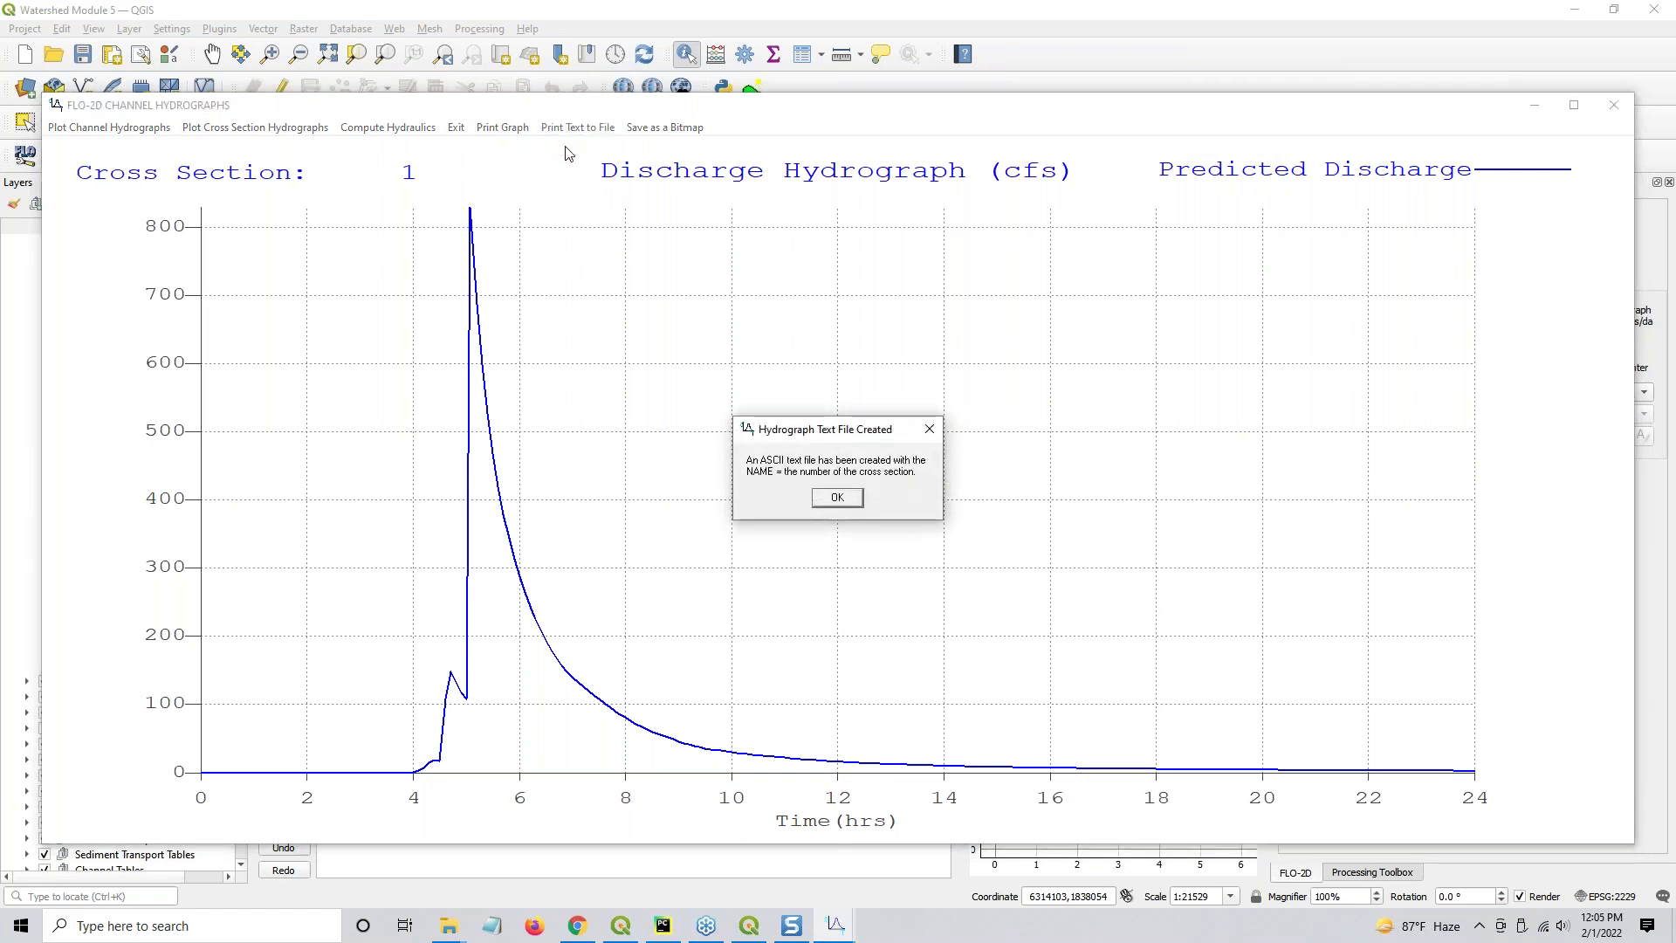
pyautogui.click(837, 497)
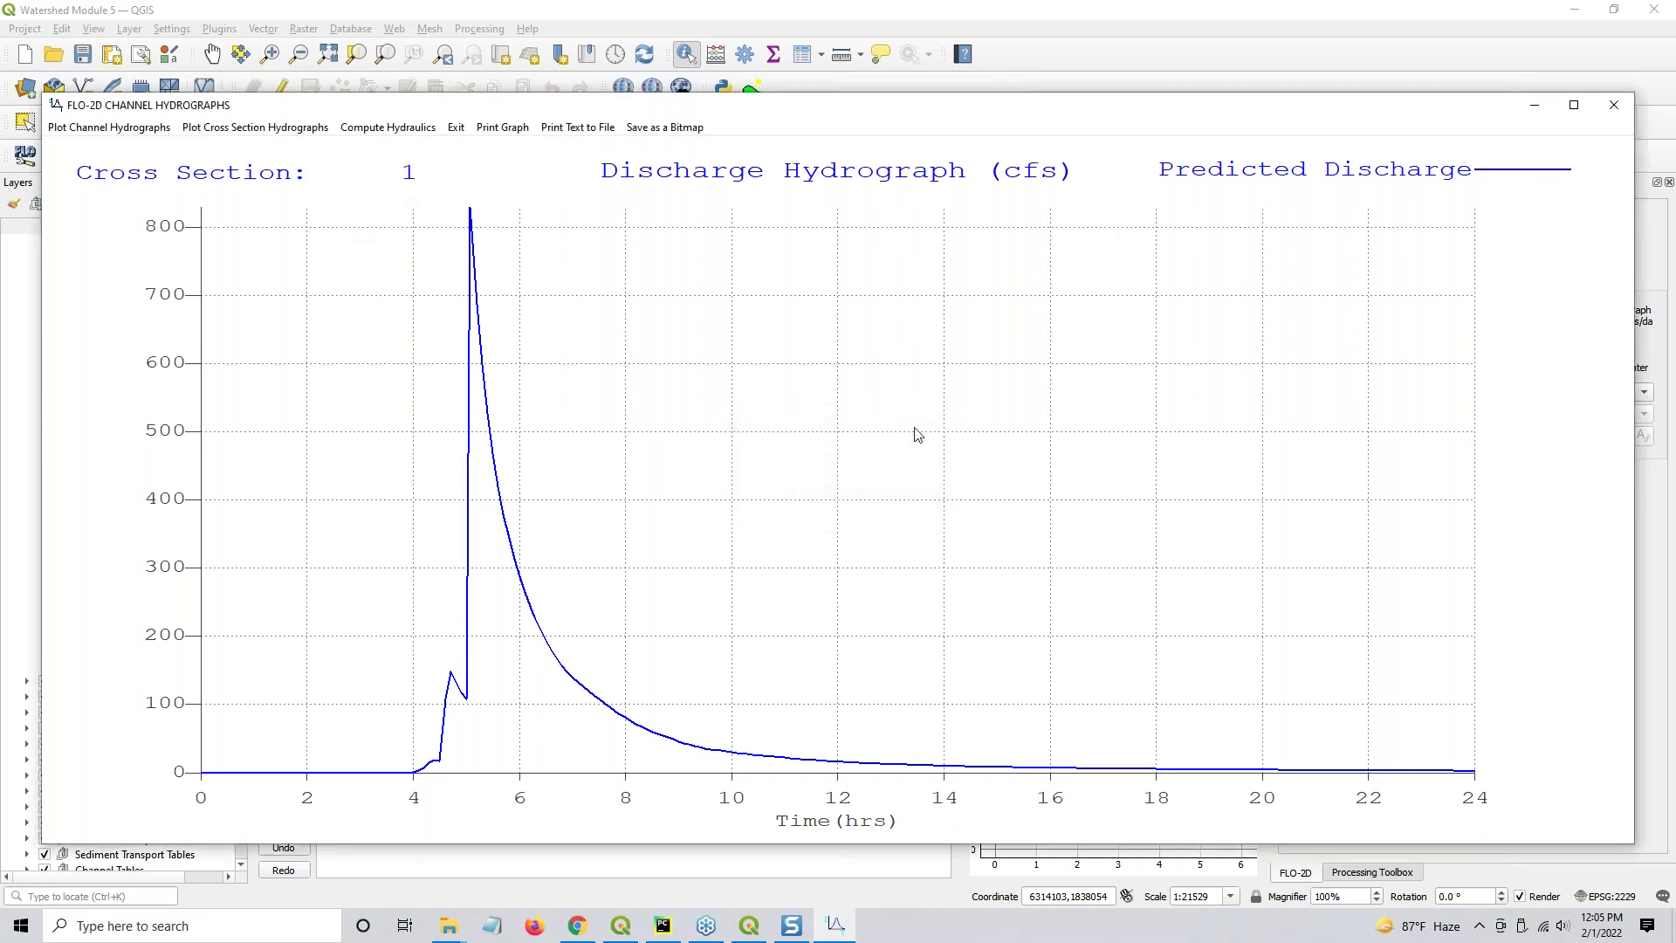
pyautogui.click(1603, 112)
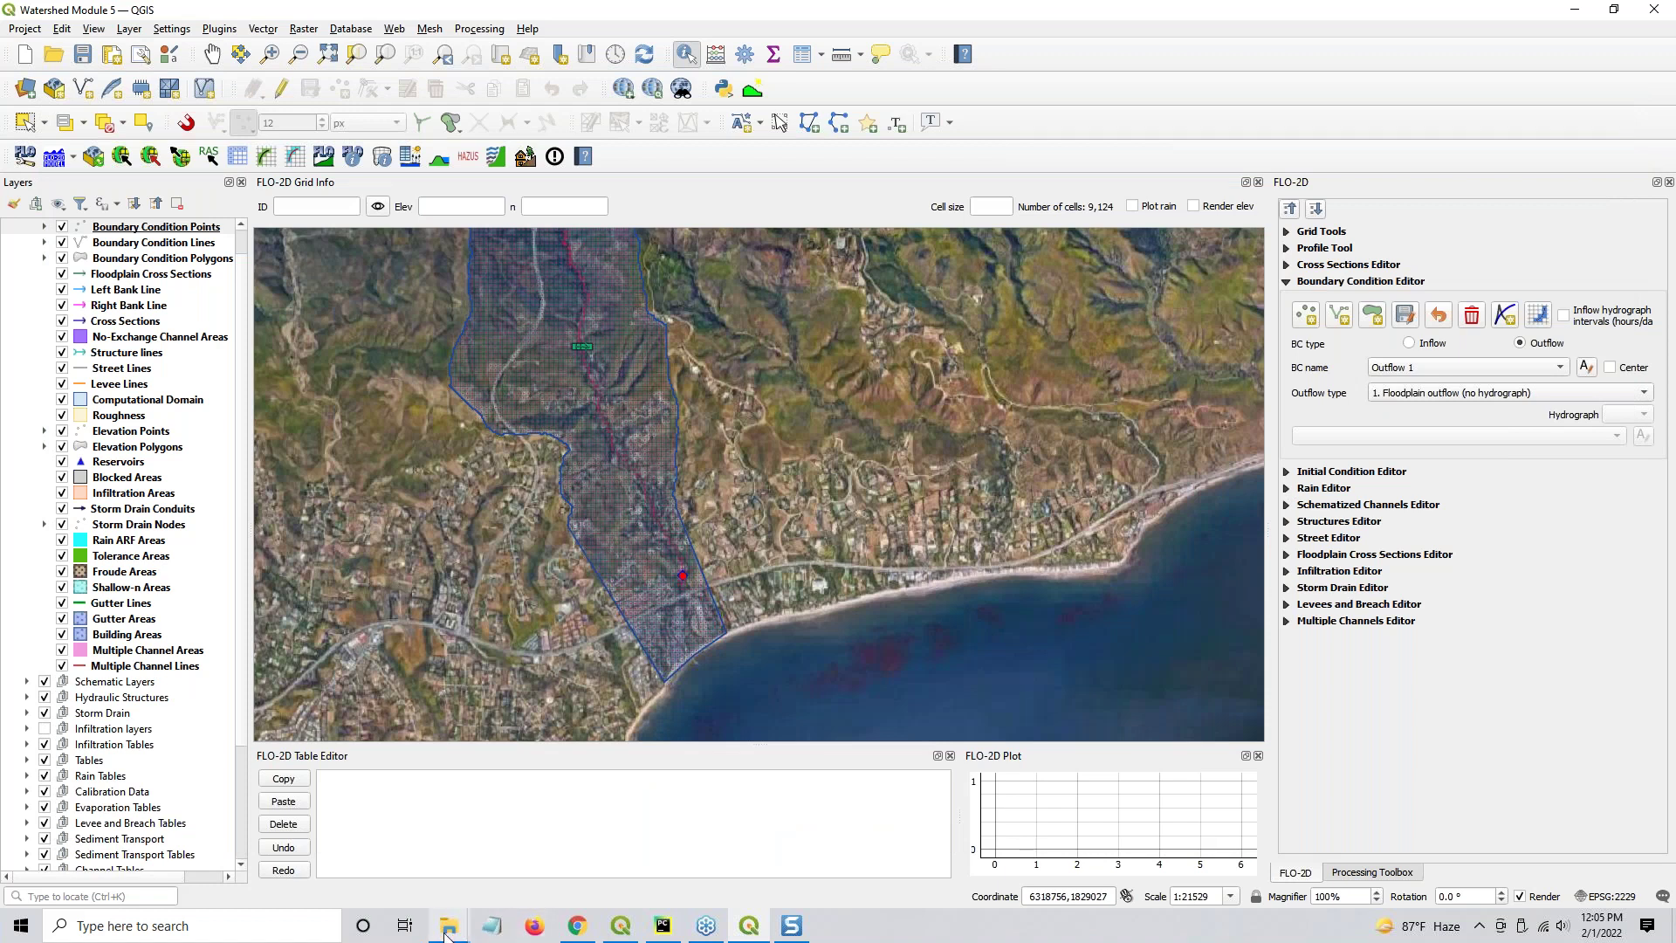
# Switch to the Watershed Export folder in File Explorer and open the hydrograph file named 1 in Notepad++
pyautogui.moveTo(446, 932)
pyautogui.click(491, 842)
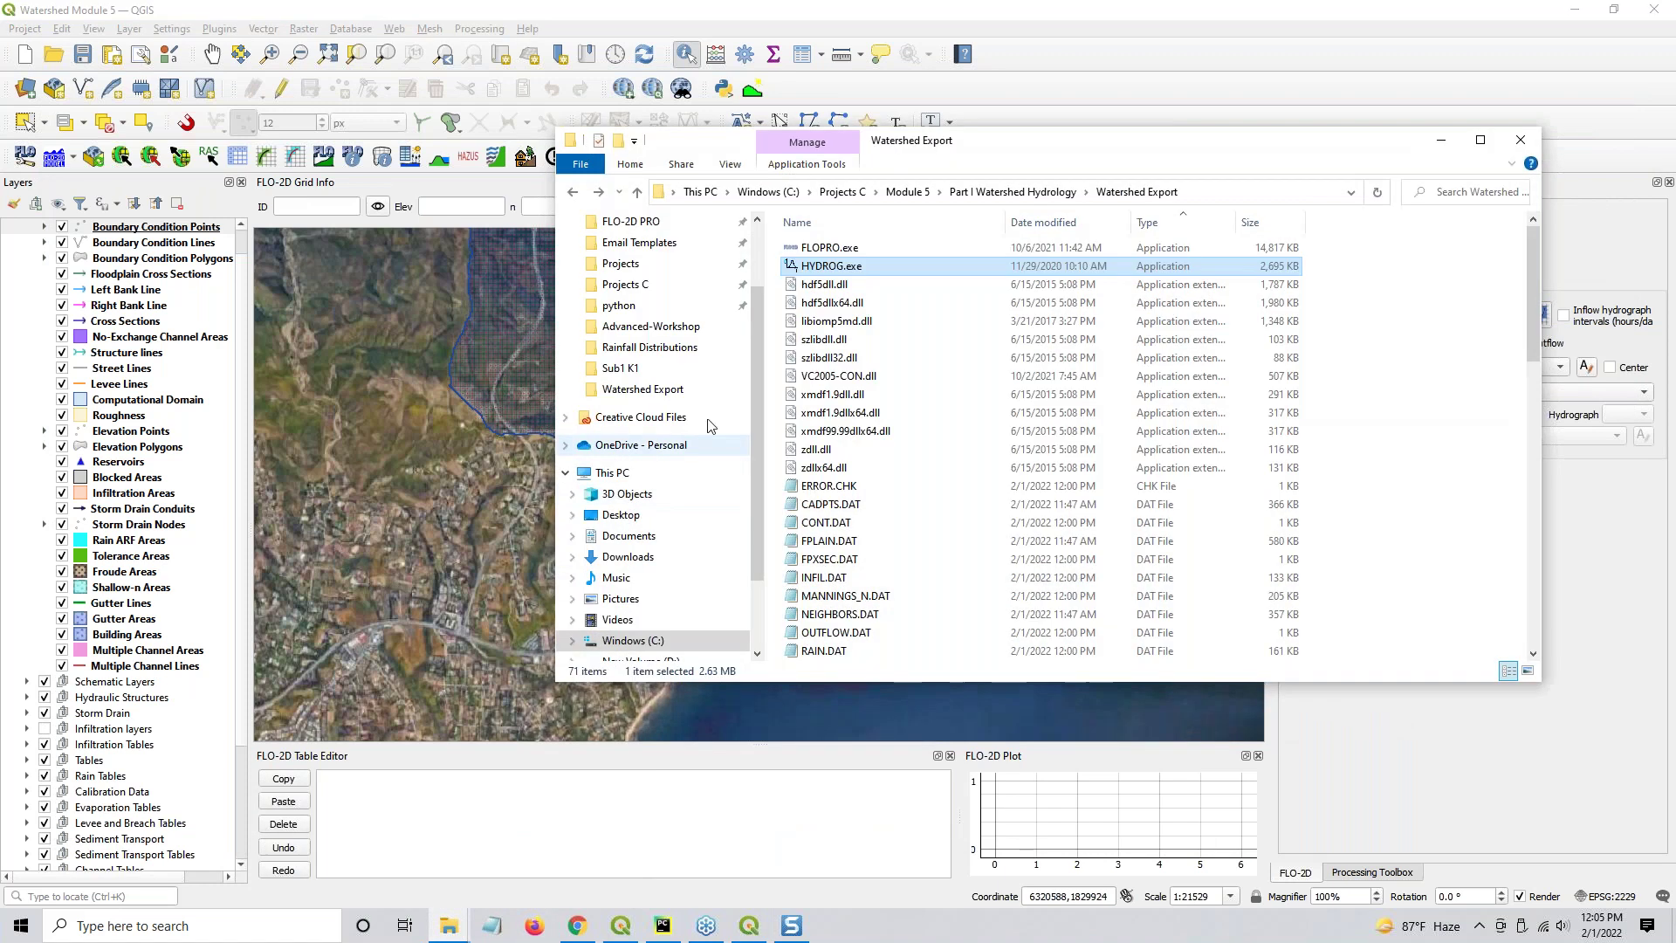
pyautogui.click(826, 486)
pyautogui.scroll(-3, 825, 494)
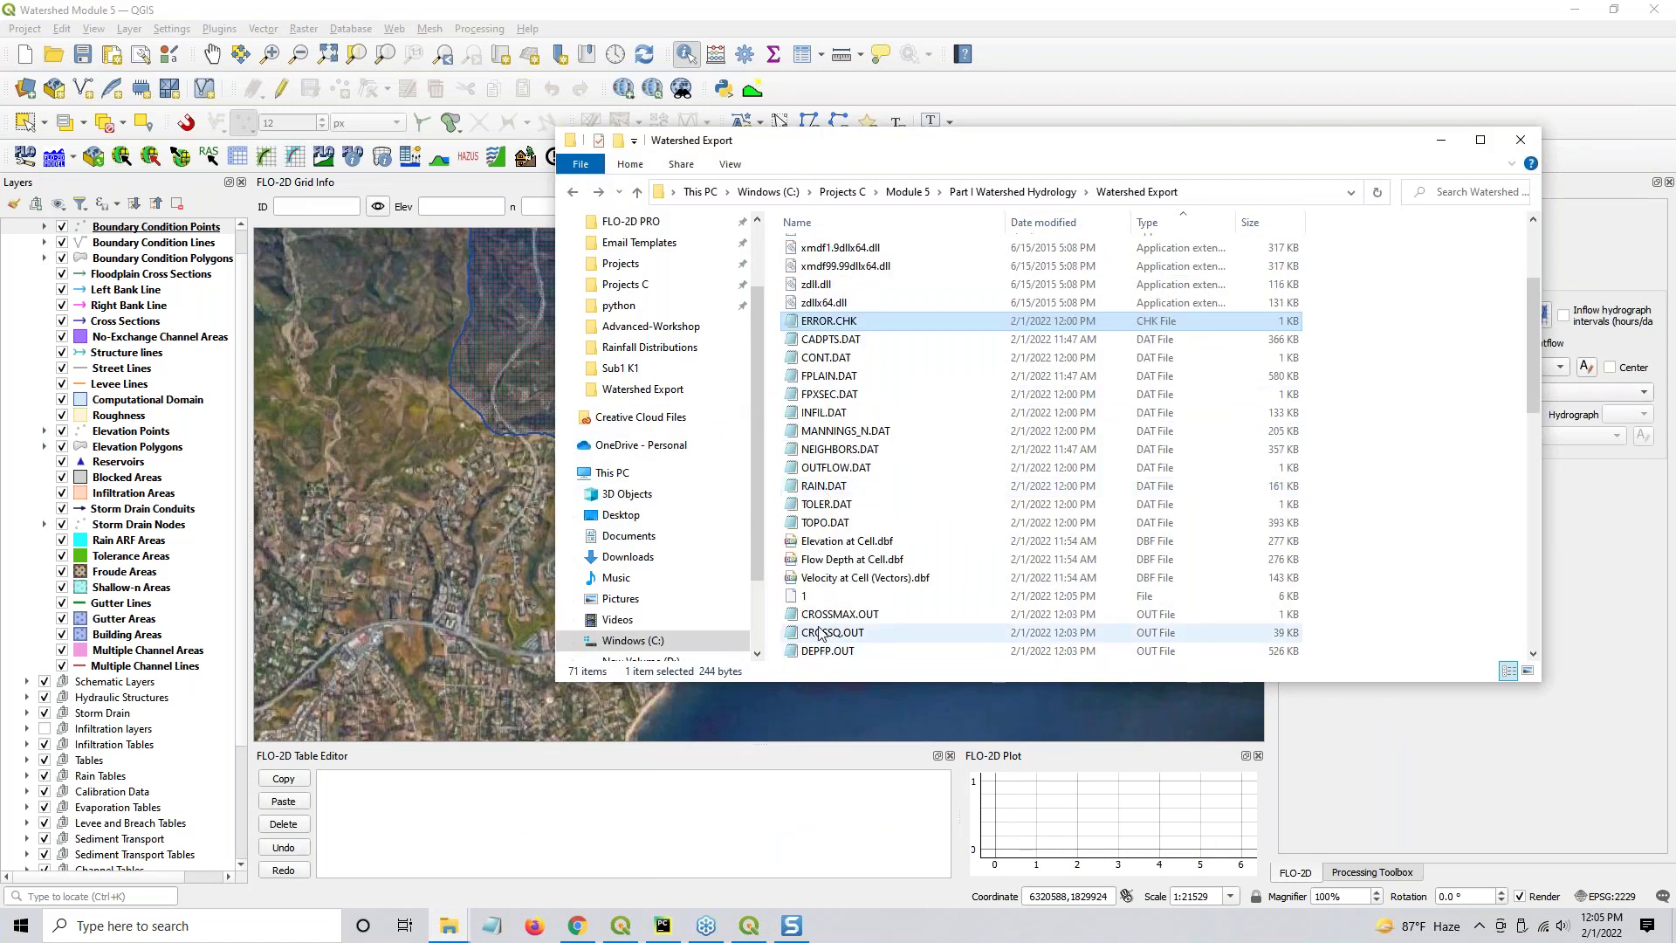
pyautogui.click(818, 596)
pyautogui.rightClick(818, 599)
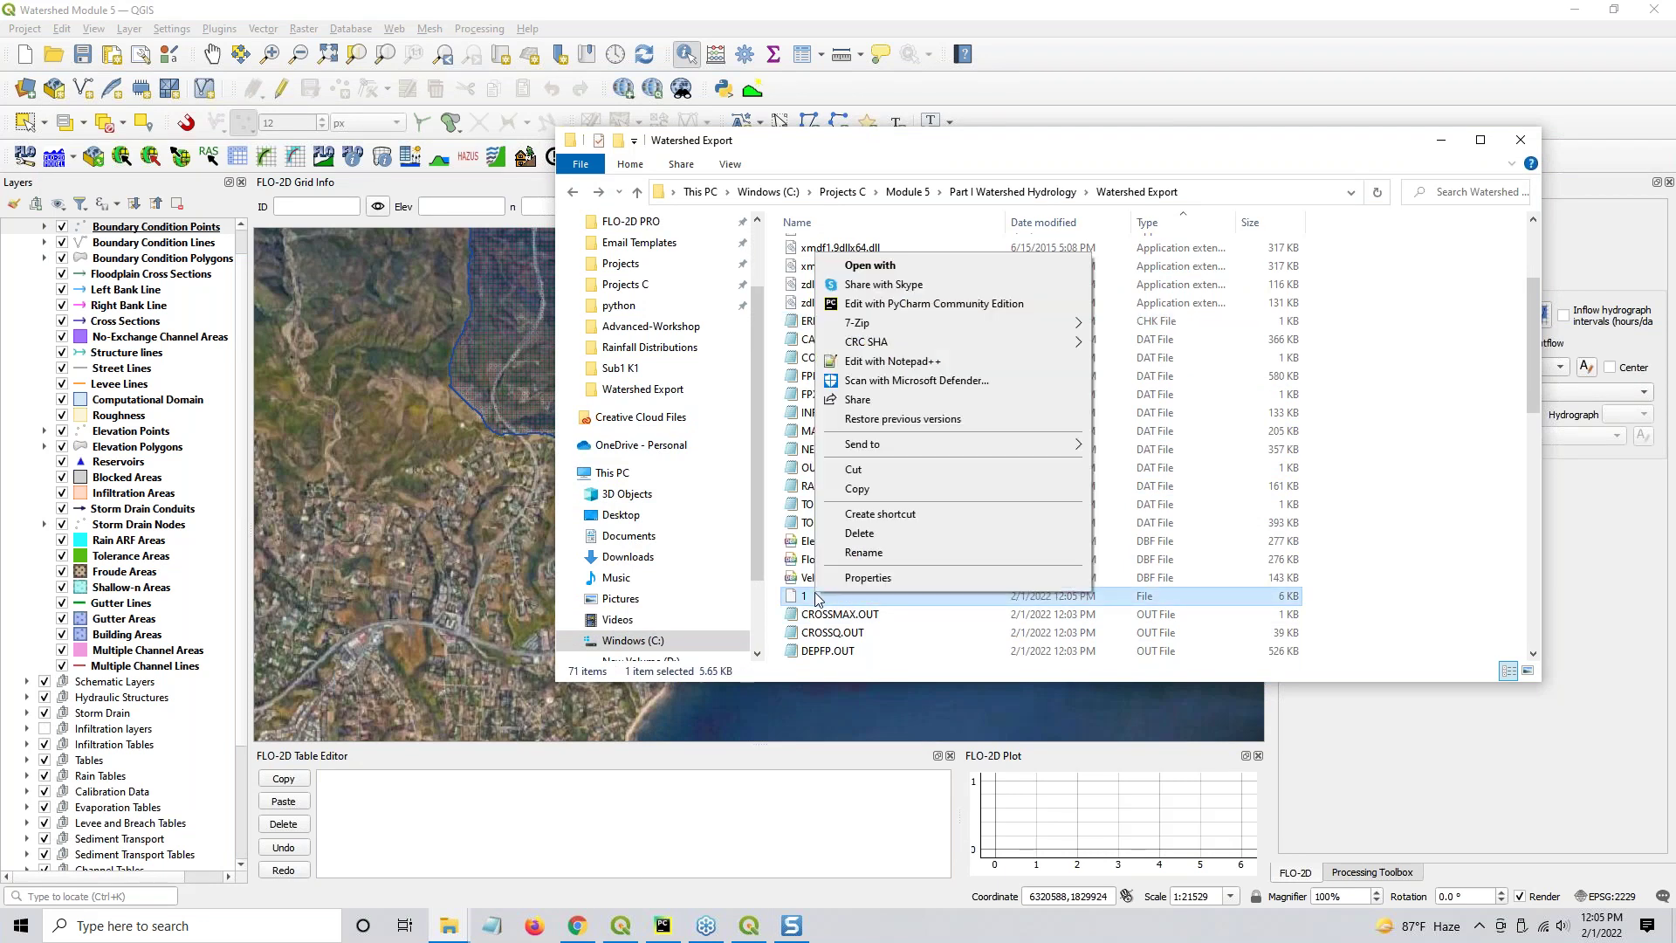
pyautogui.click(886, 361)
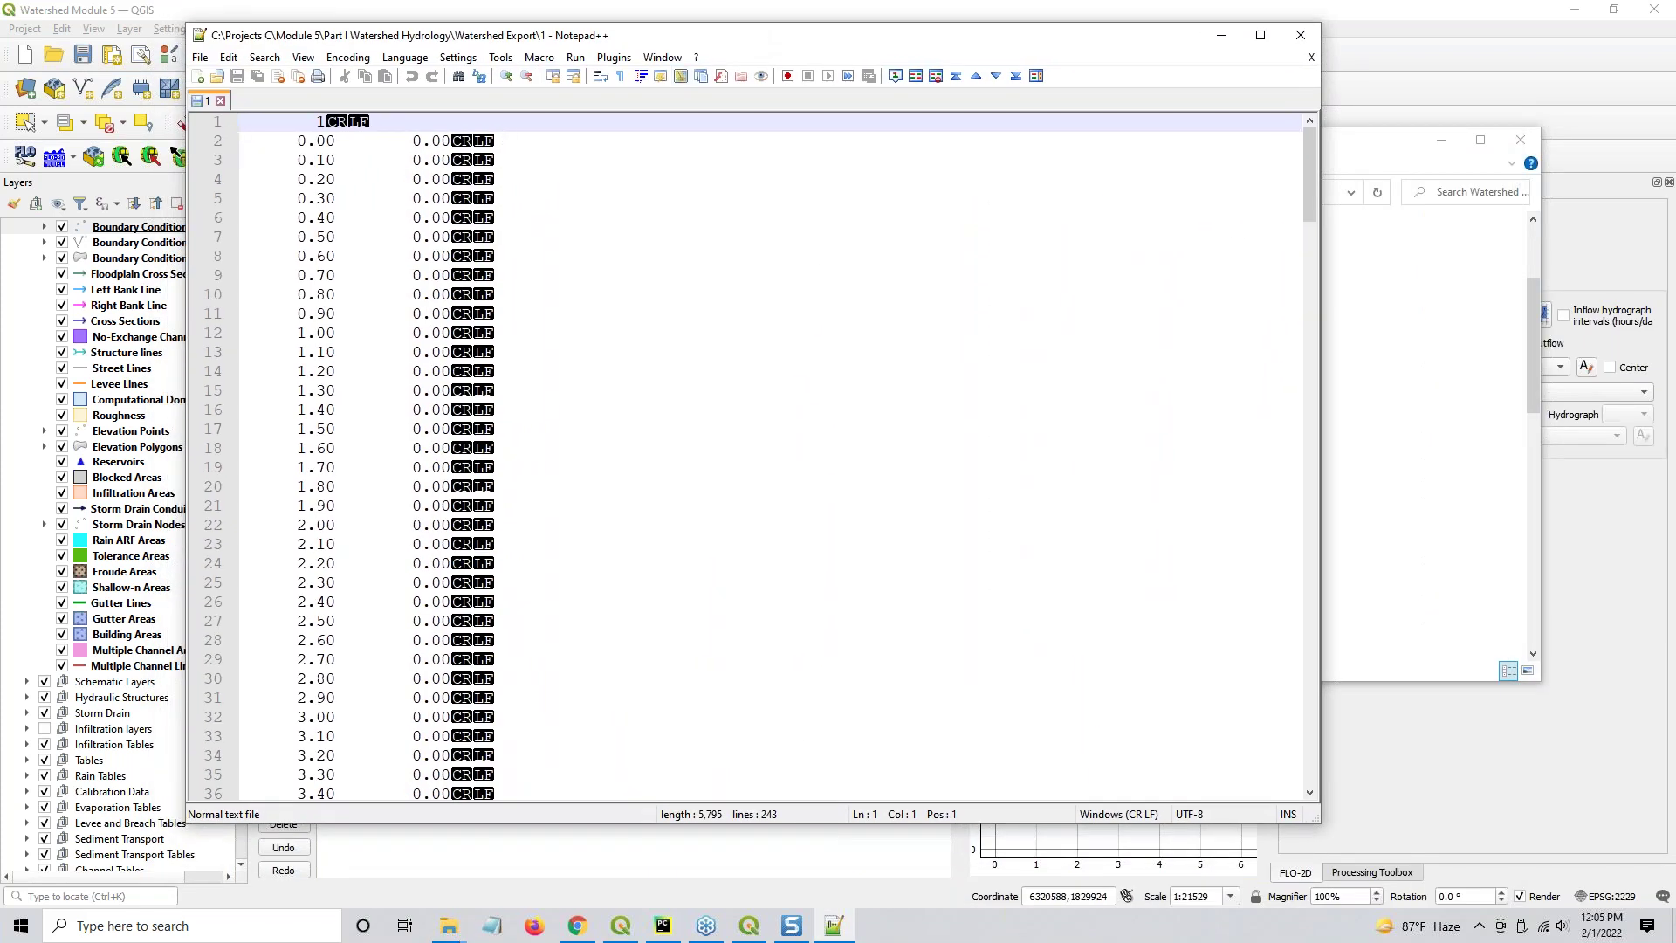
# Delete the header line containing the cross section number and trim leading and trailing spaces from all lines
pyautogui.moveTo(393, 122); pyautogui.dragTo(148, 113)
pyautogui.press('Delete')
pyautogui.press('Delete')
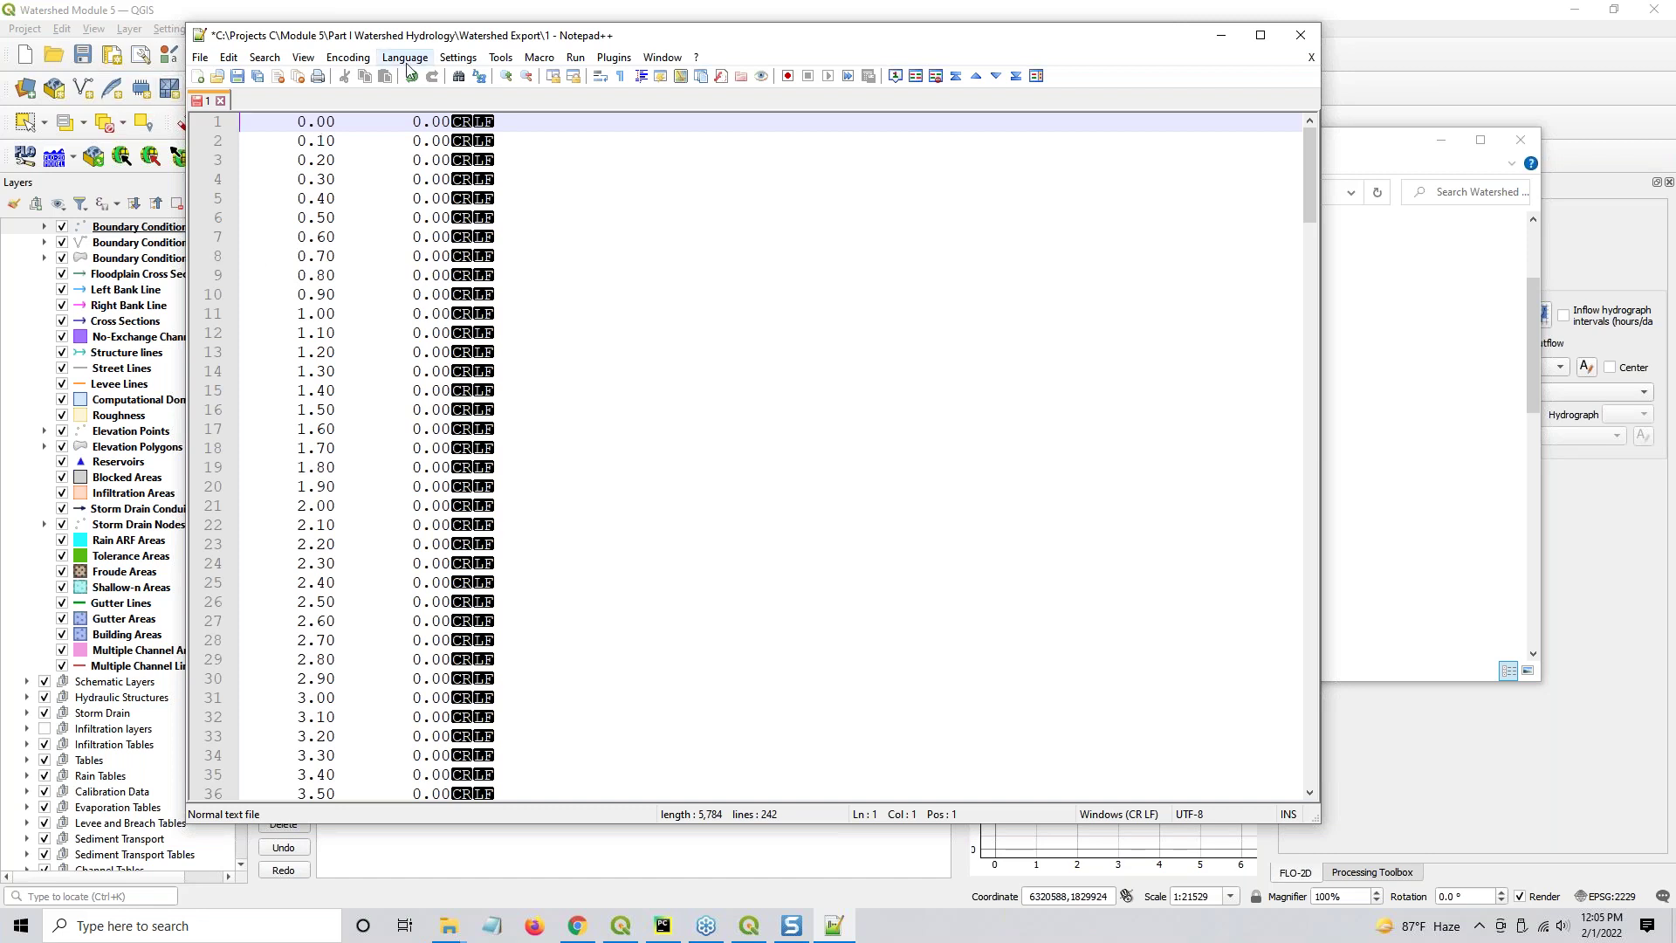
pyautogui.click(228, 58)
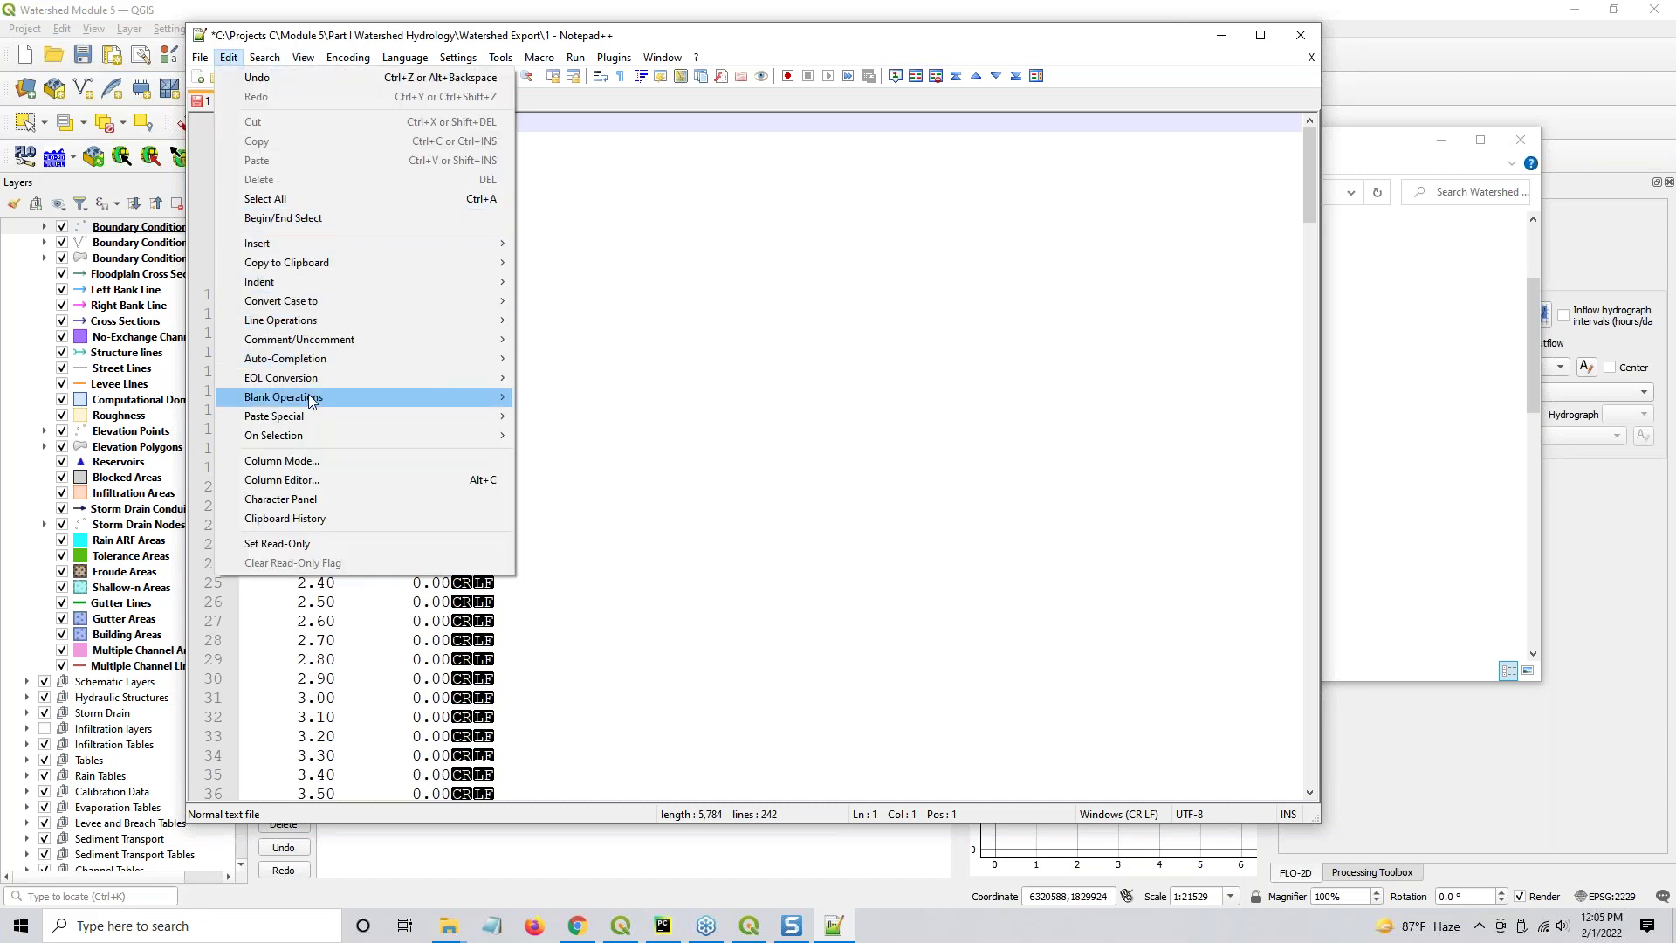
pyautogui.moveTo(316, 400)
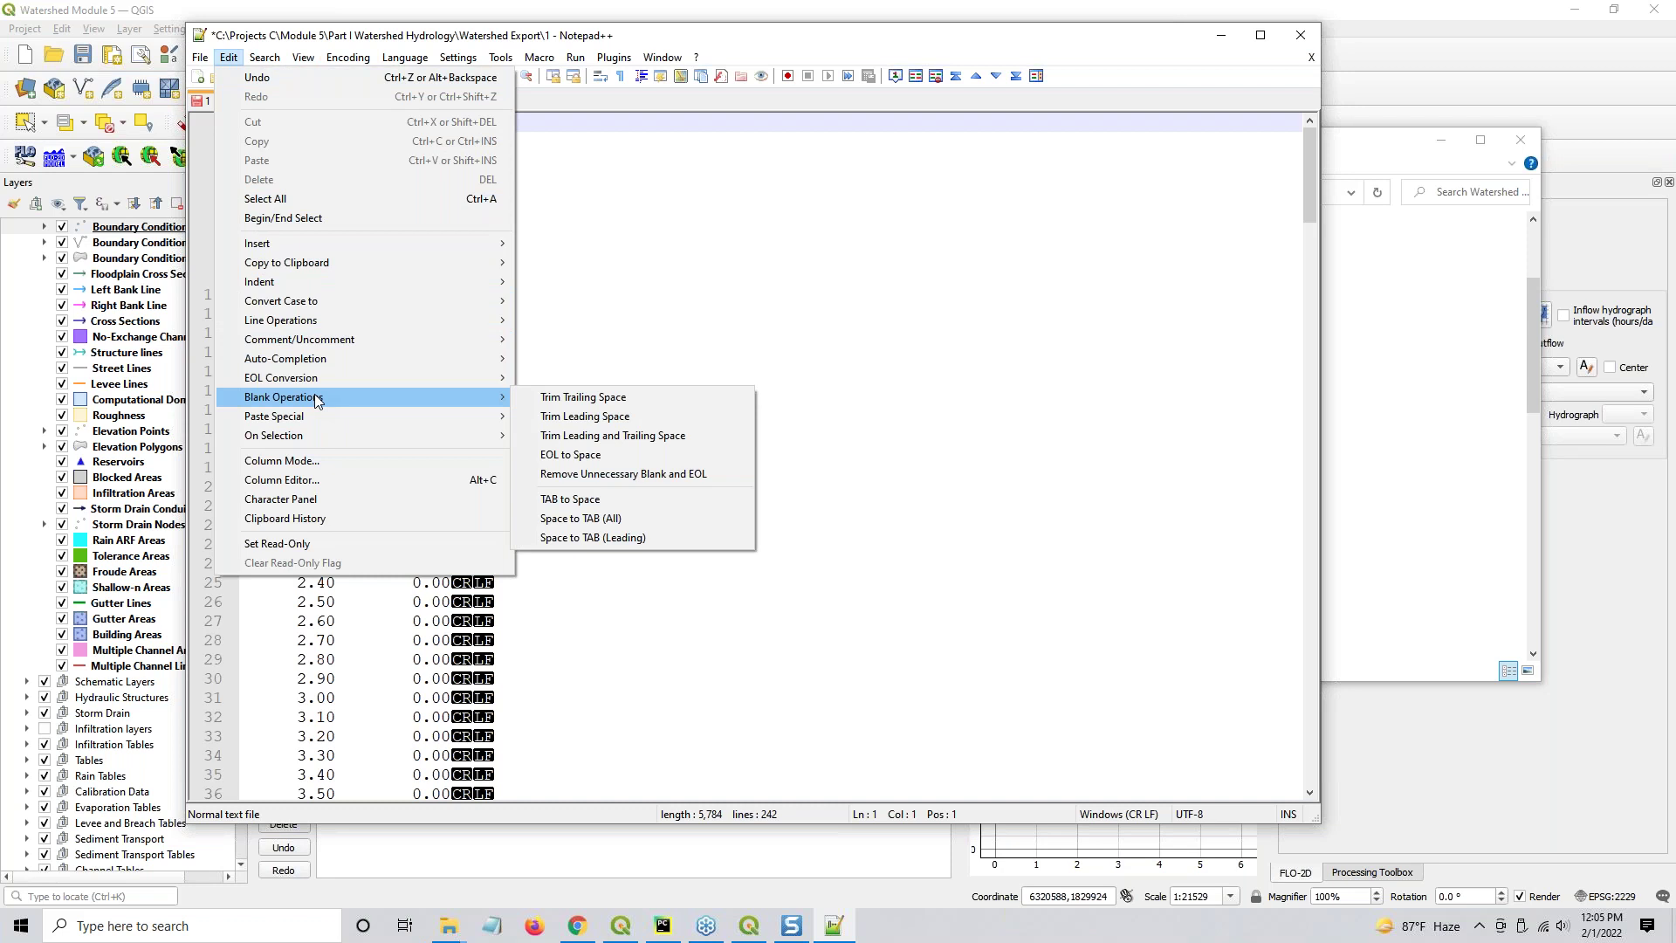
pyautogui.click(590, 436)
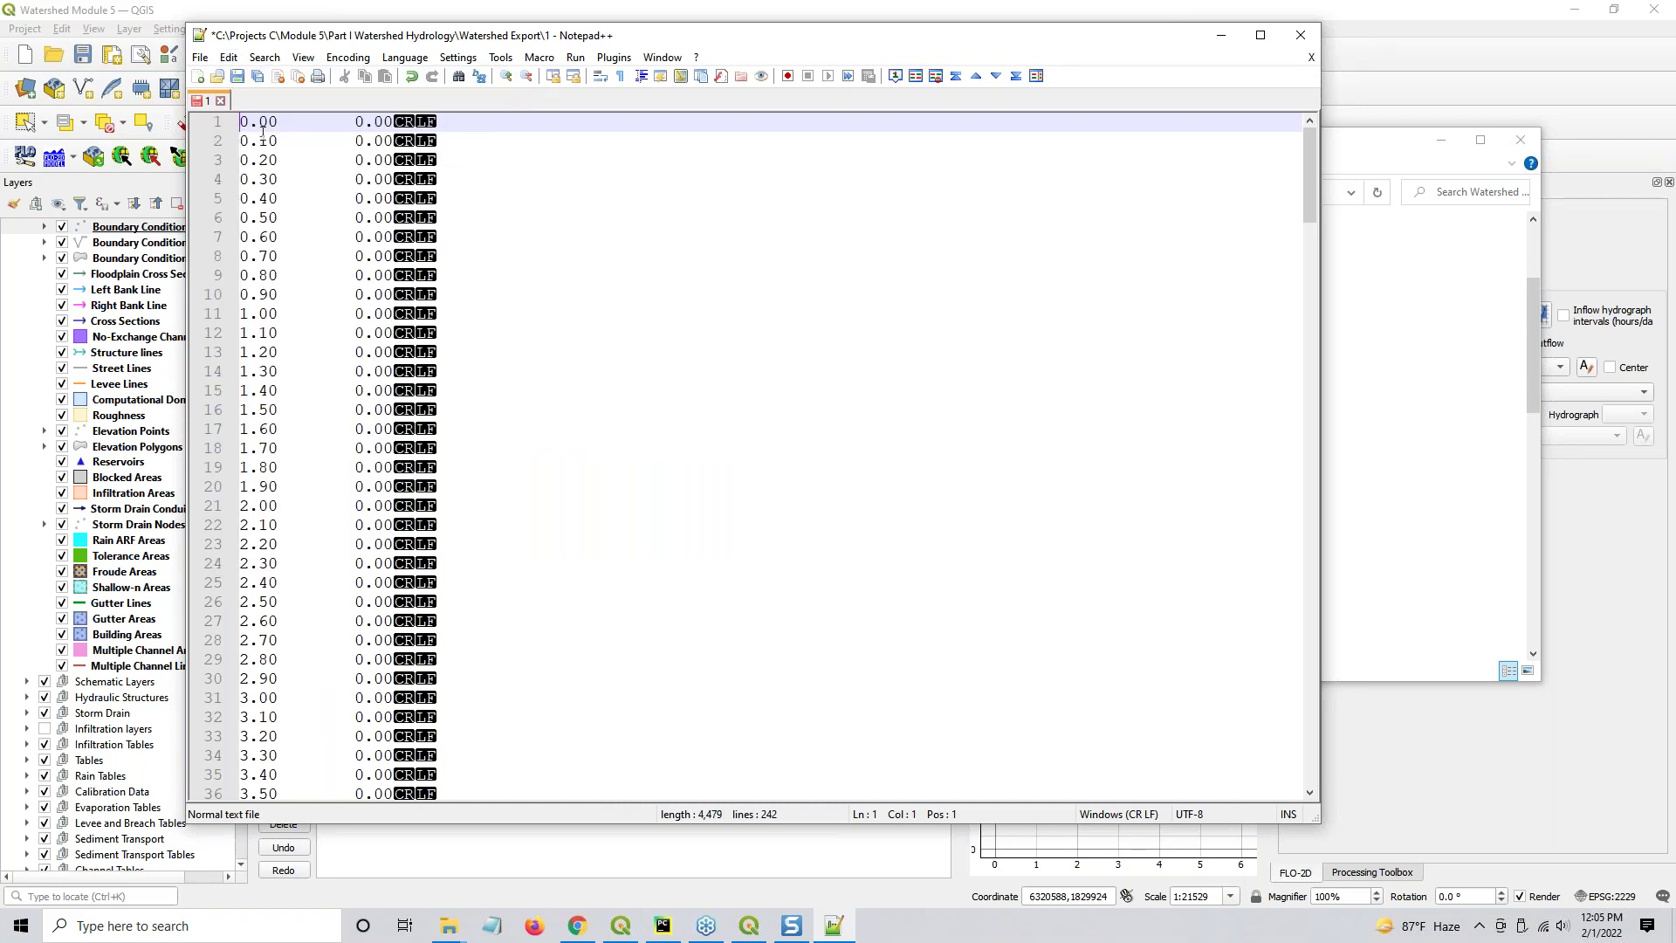
# Replace the run of spaces between the two values on line 1 with a single tab
pyautogui.moveTo(277, 121); pyautogui.dragTo(354, 123)
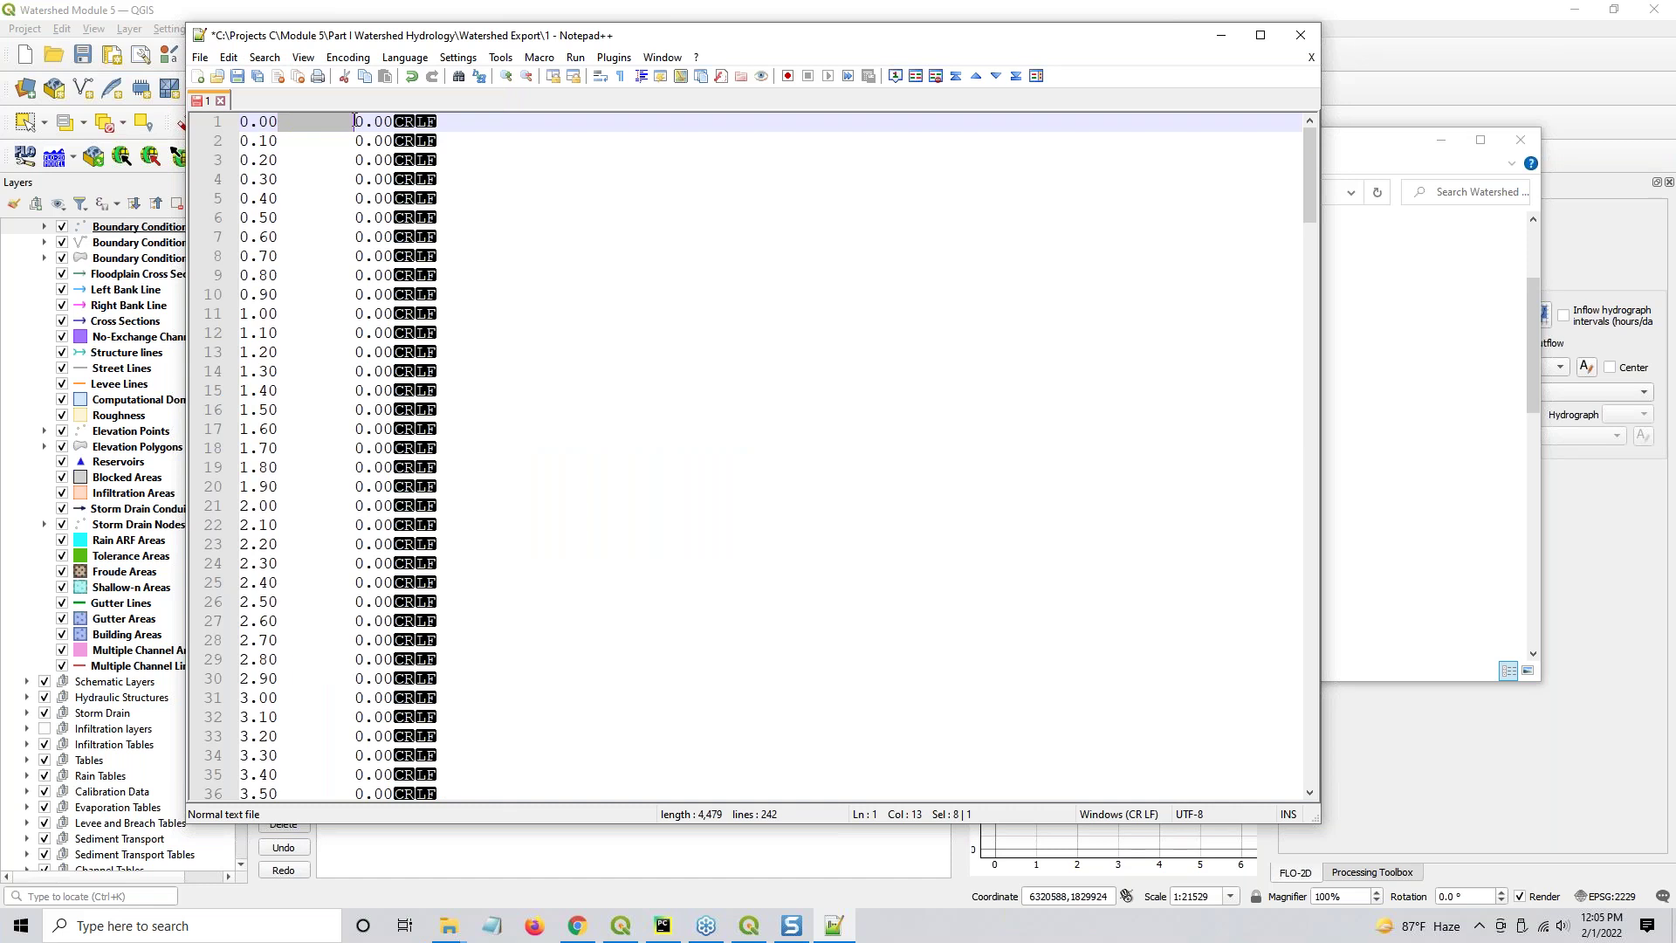
pyautogui.click(299, 121)
pyautogui.moveTo(279, 121); pyautogui.dragTo(354, 123)
pyautogui.press('Delete')
pyautogui.press('Tab')
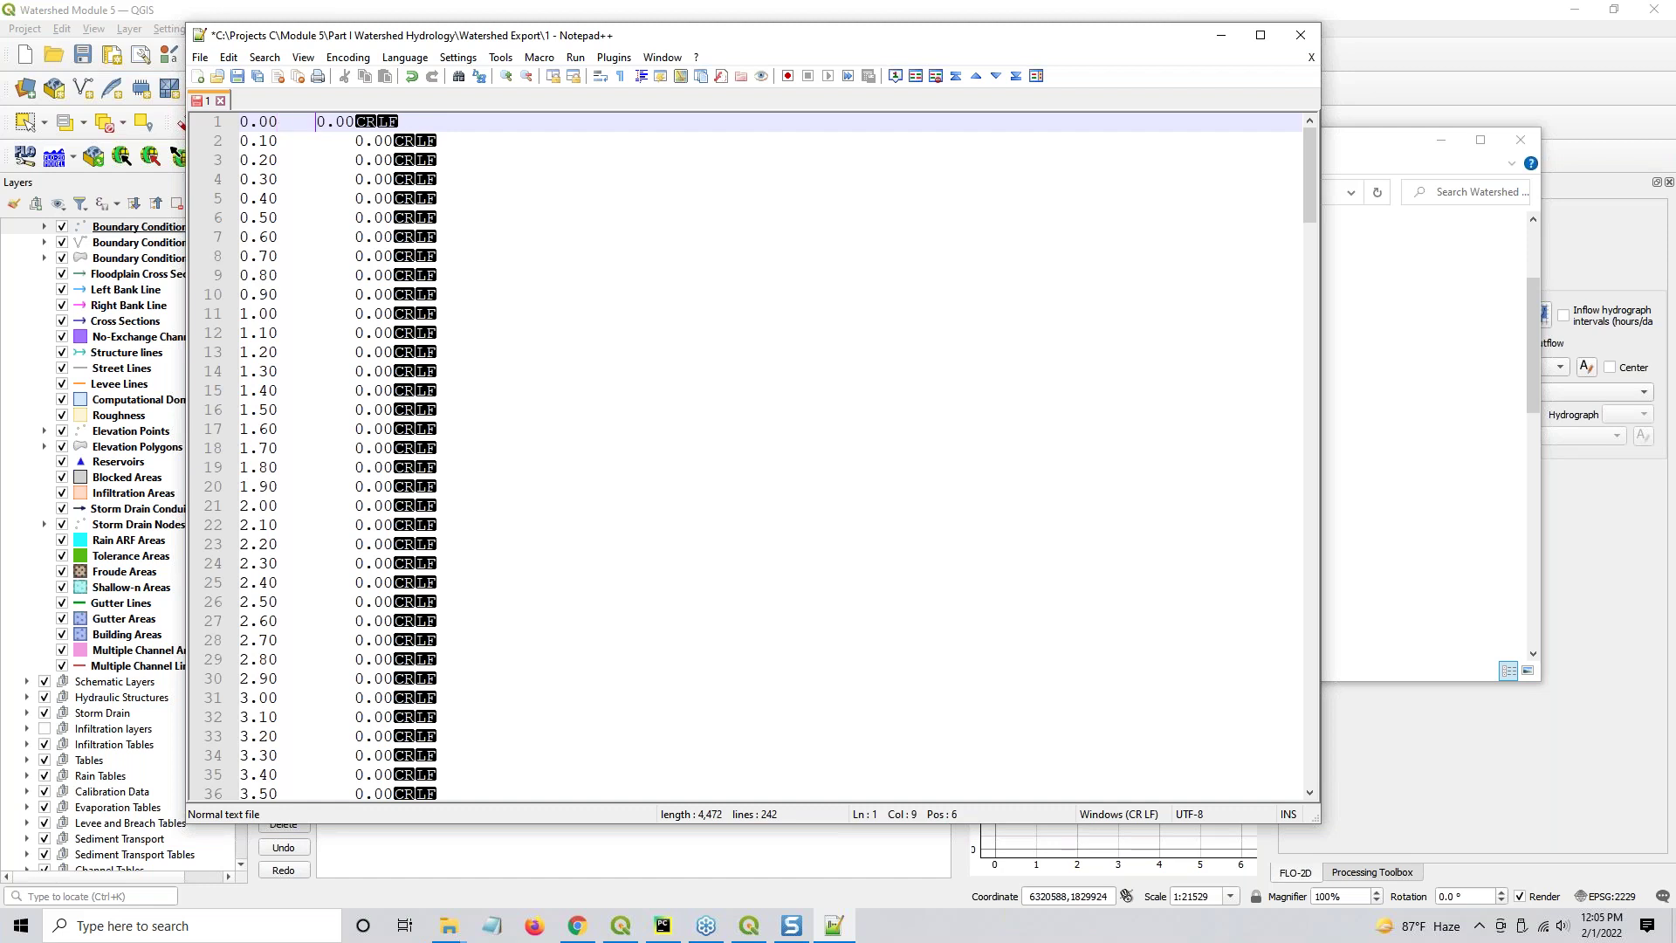
# Show all characters in the document, including spaces and tabs
pyautogui.click(299, 58)
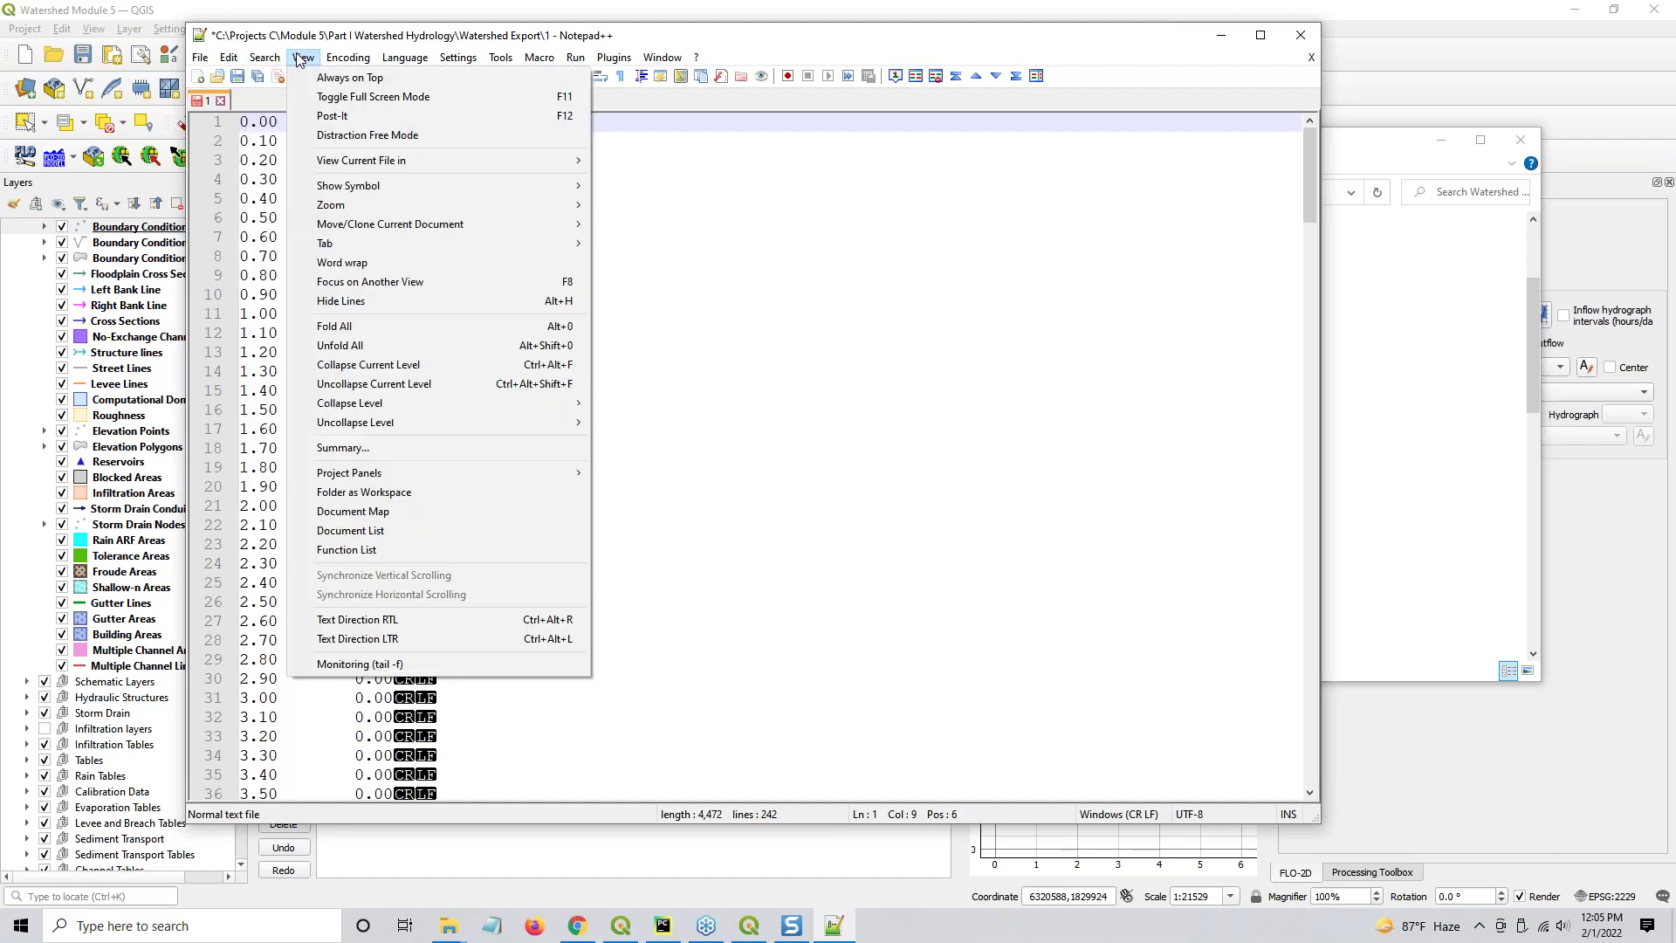
pyautogui.moveTo(375, 186)
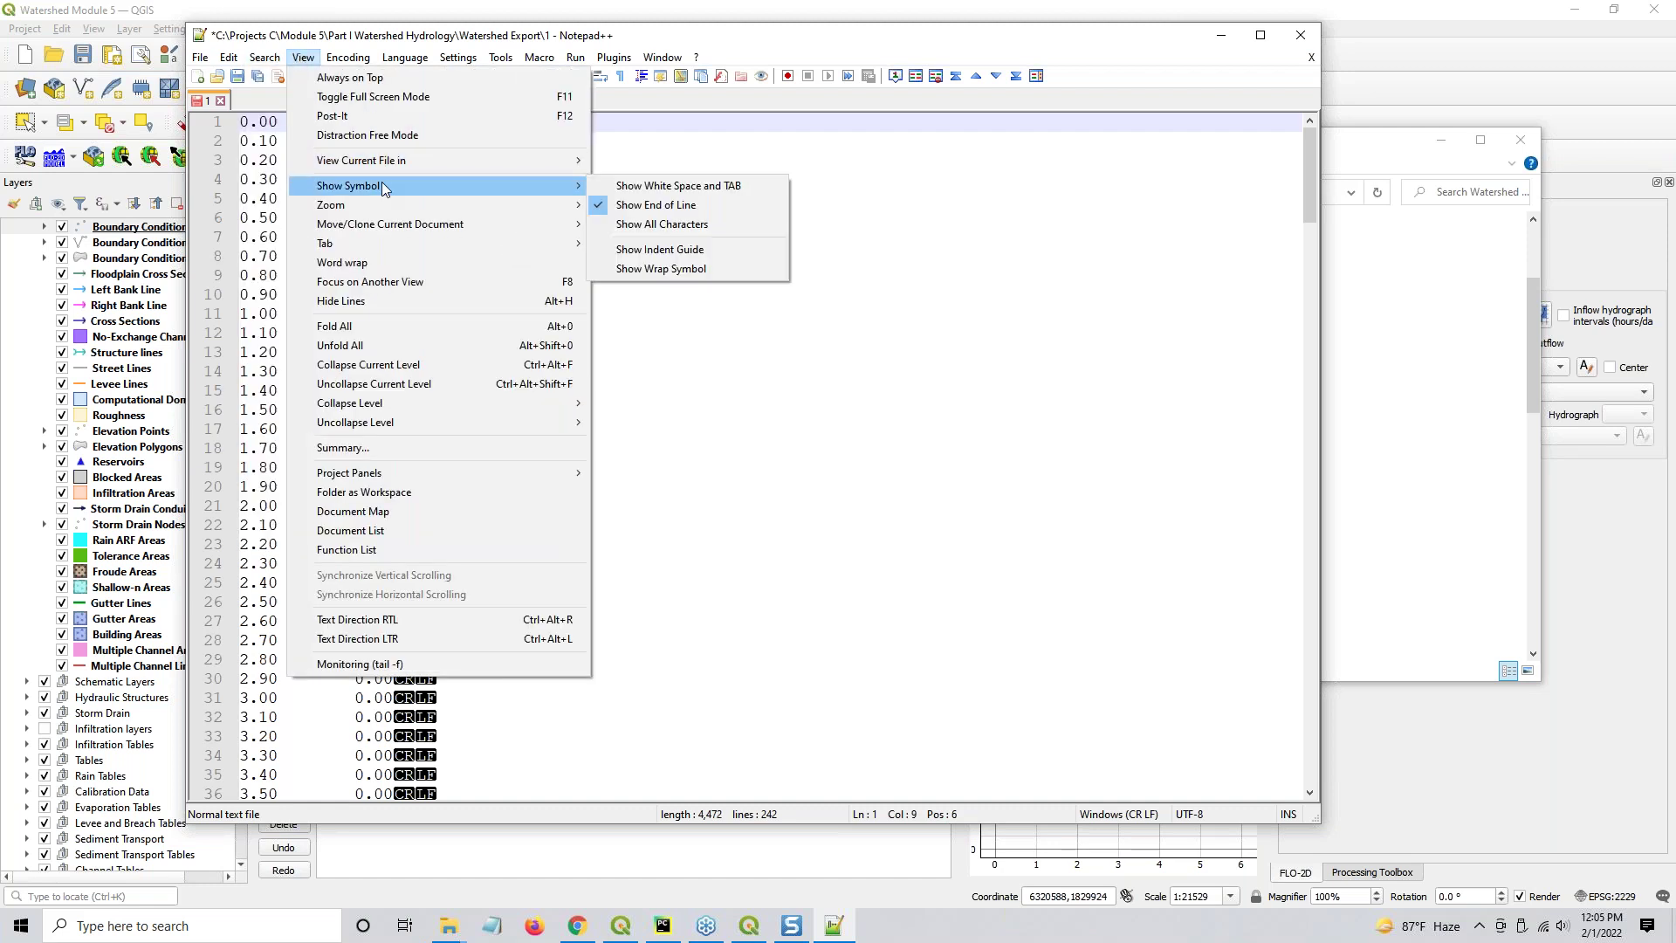
pyautogui.click(644, 224)
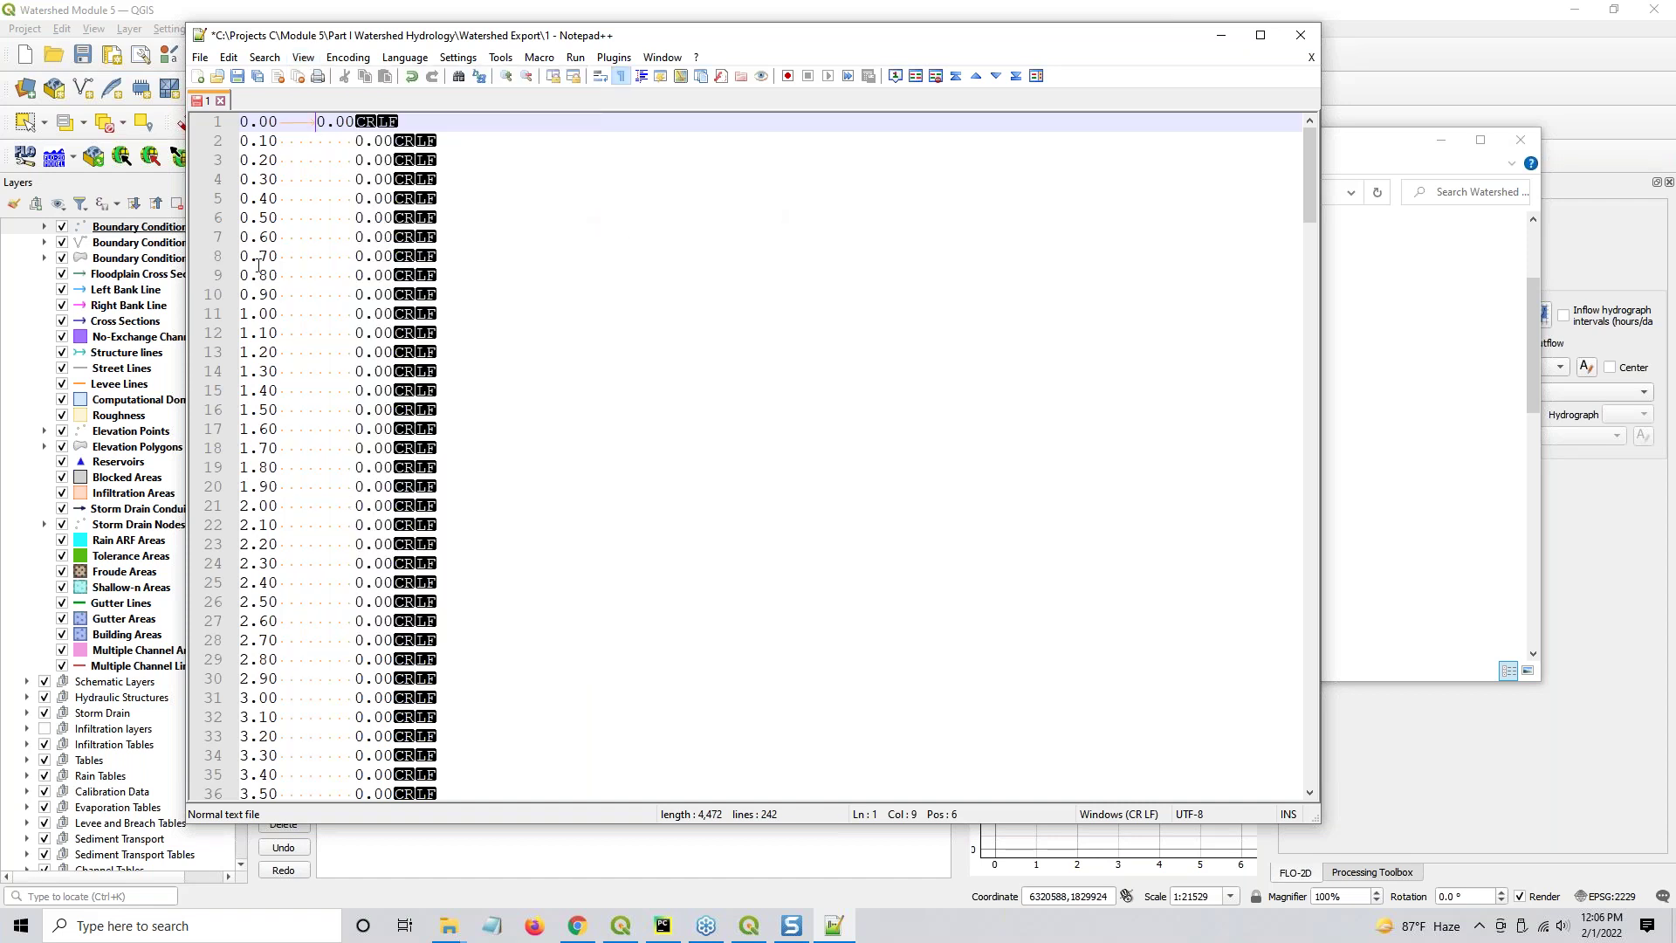
pyautogui.moveTo(280, 125); pyautogui.dragTo(316, 121)
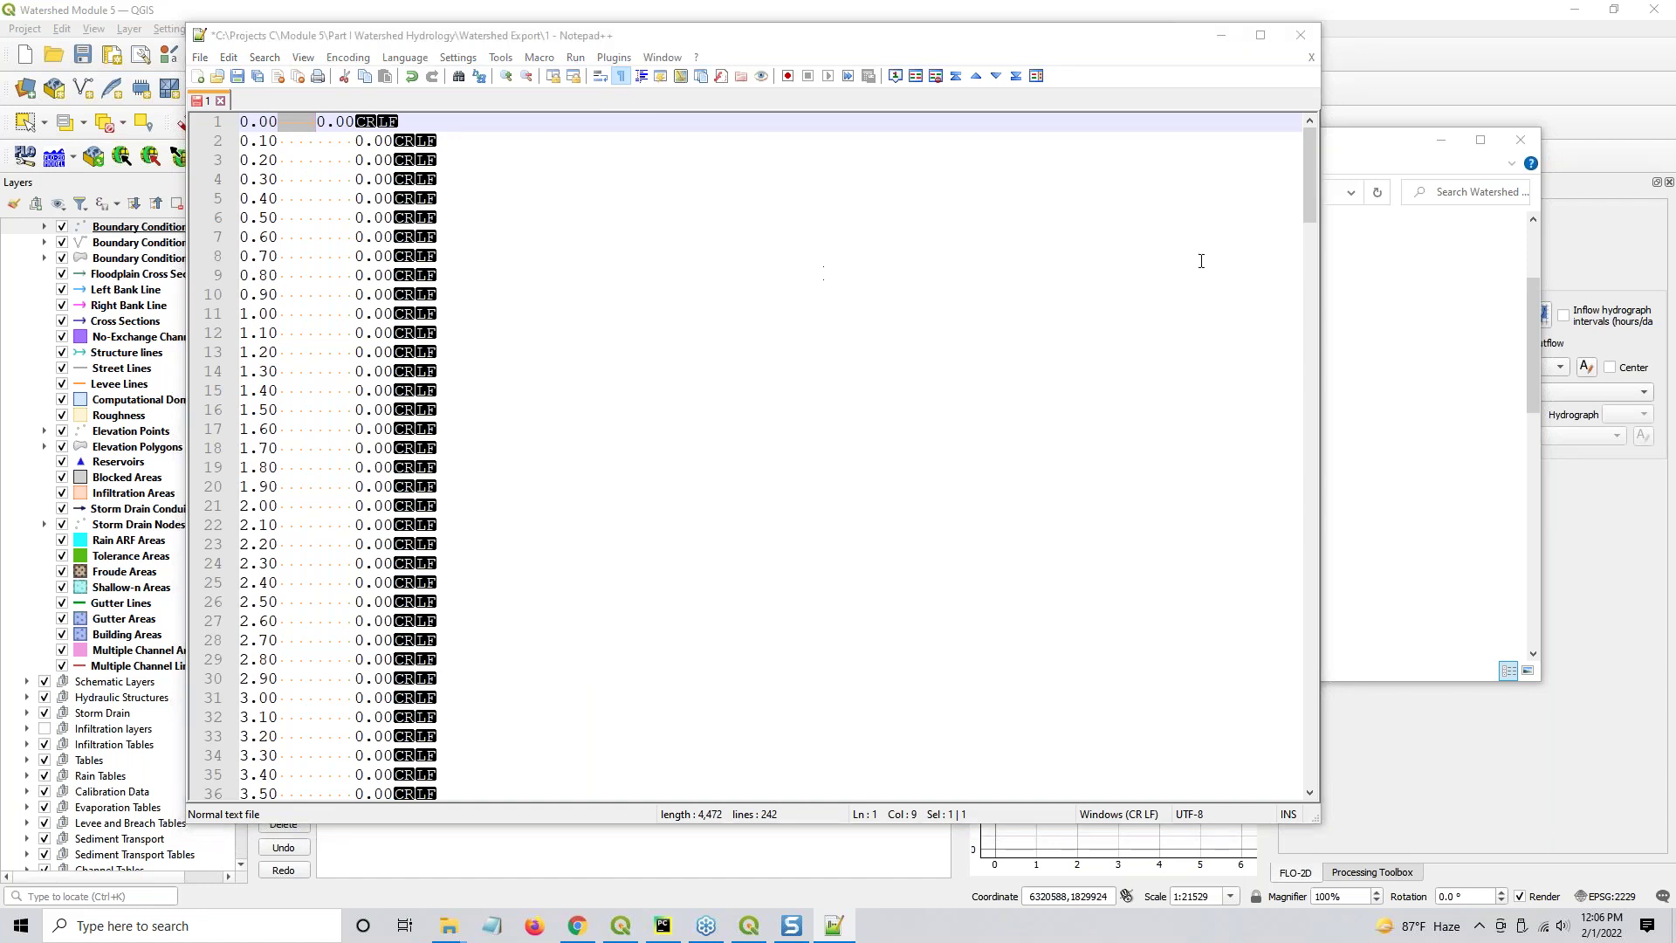
pyautogui.hotkey('ctrl', 'h')
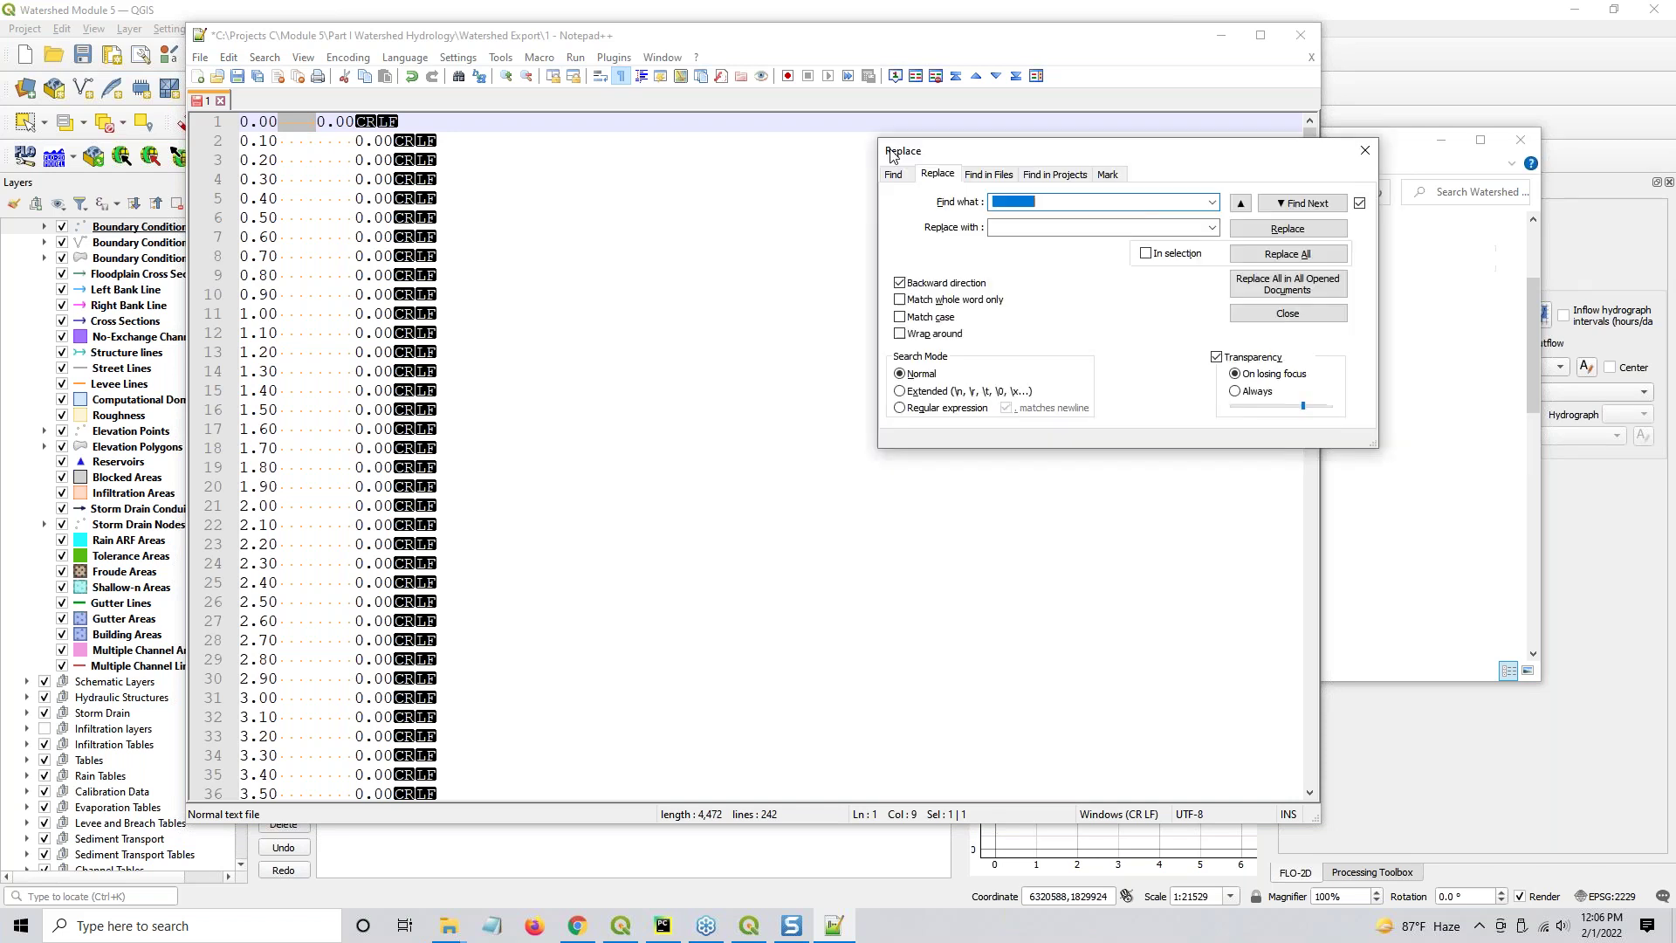
pyautogui.moveTo(1283, 165); pyautogui.dragTo(703, 127)
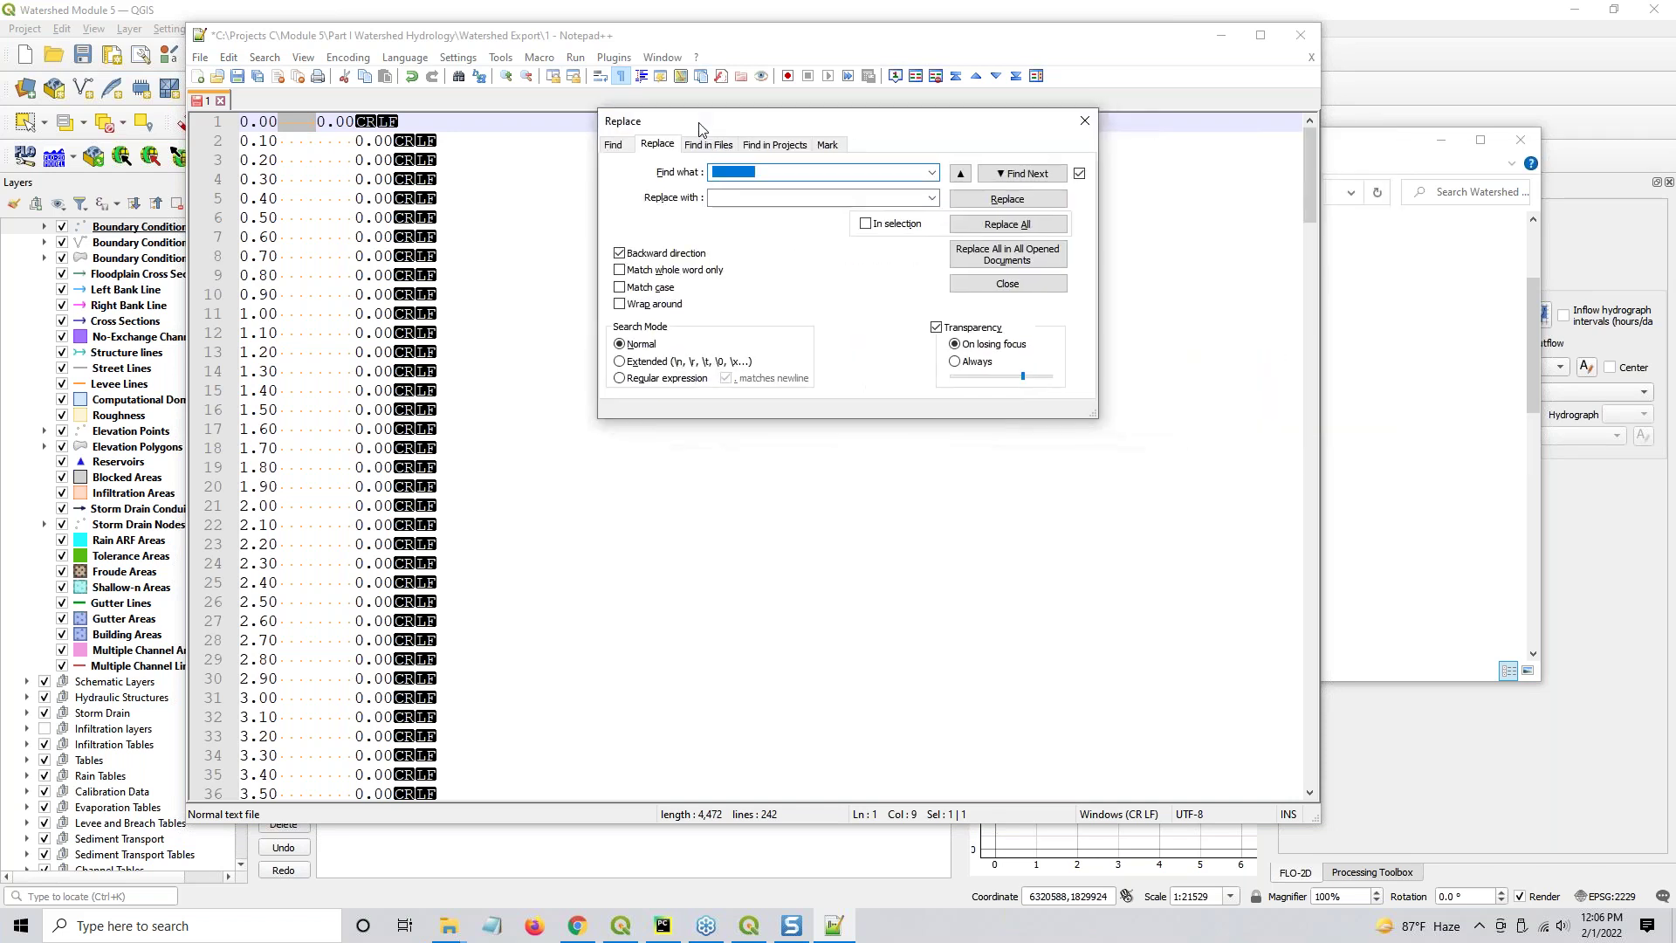
pyautogui.click(733, 197)
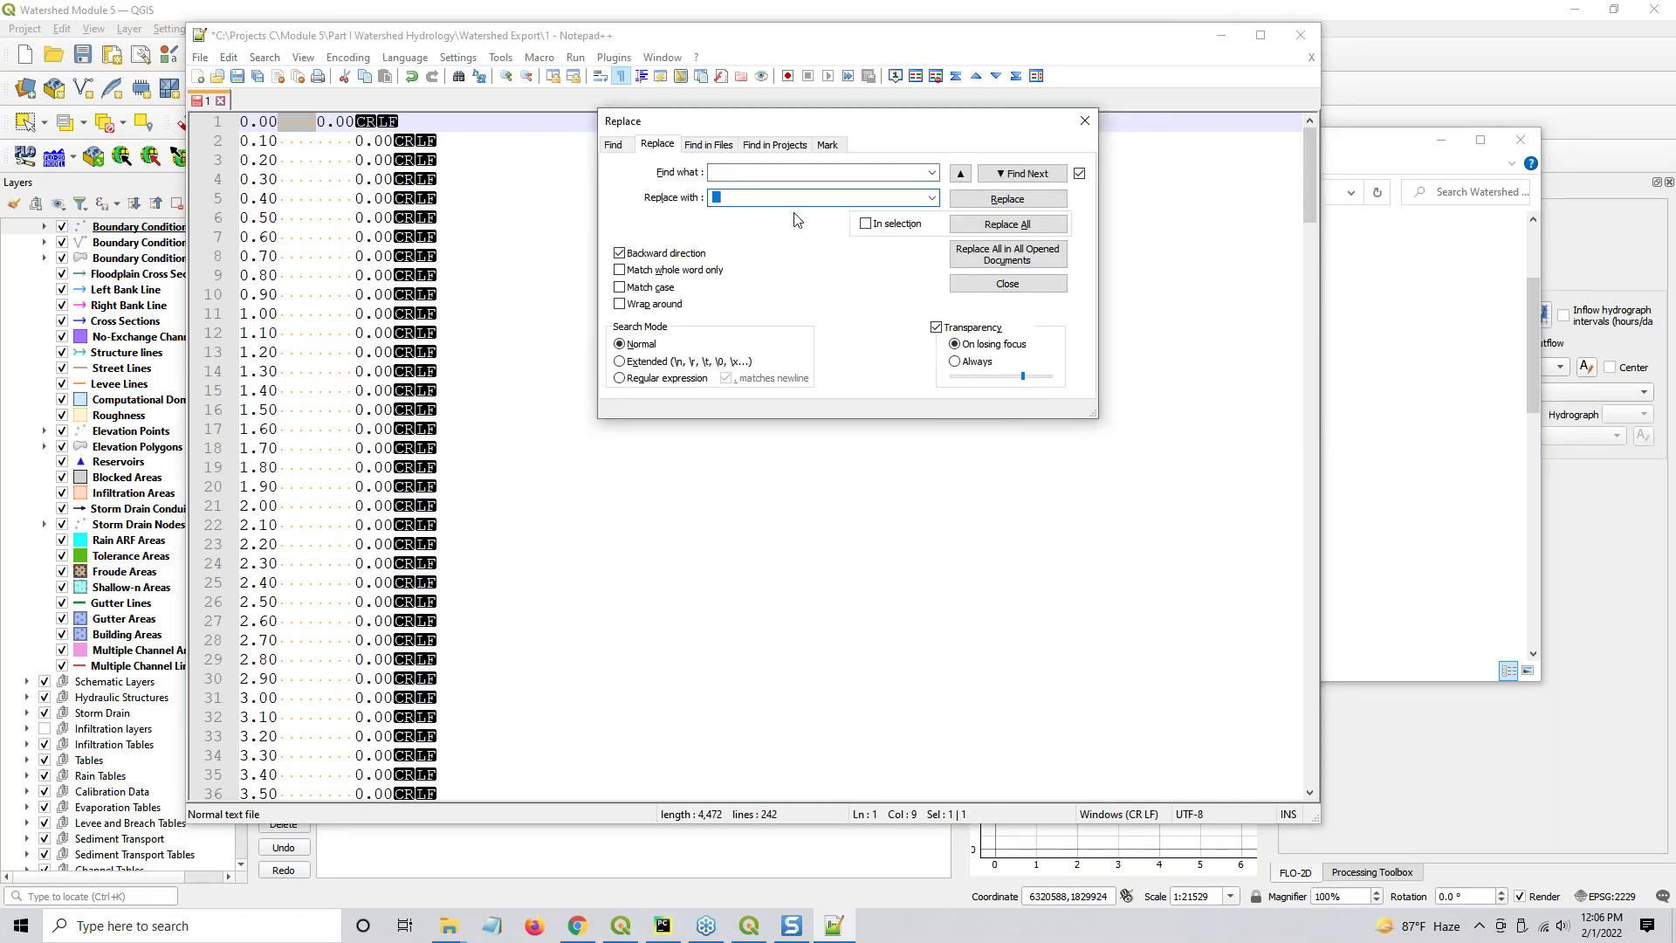
pyautogui.moveTo(792, 171); pyautogui.dragTo(679, 172)
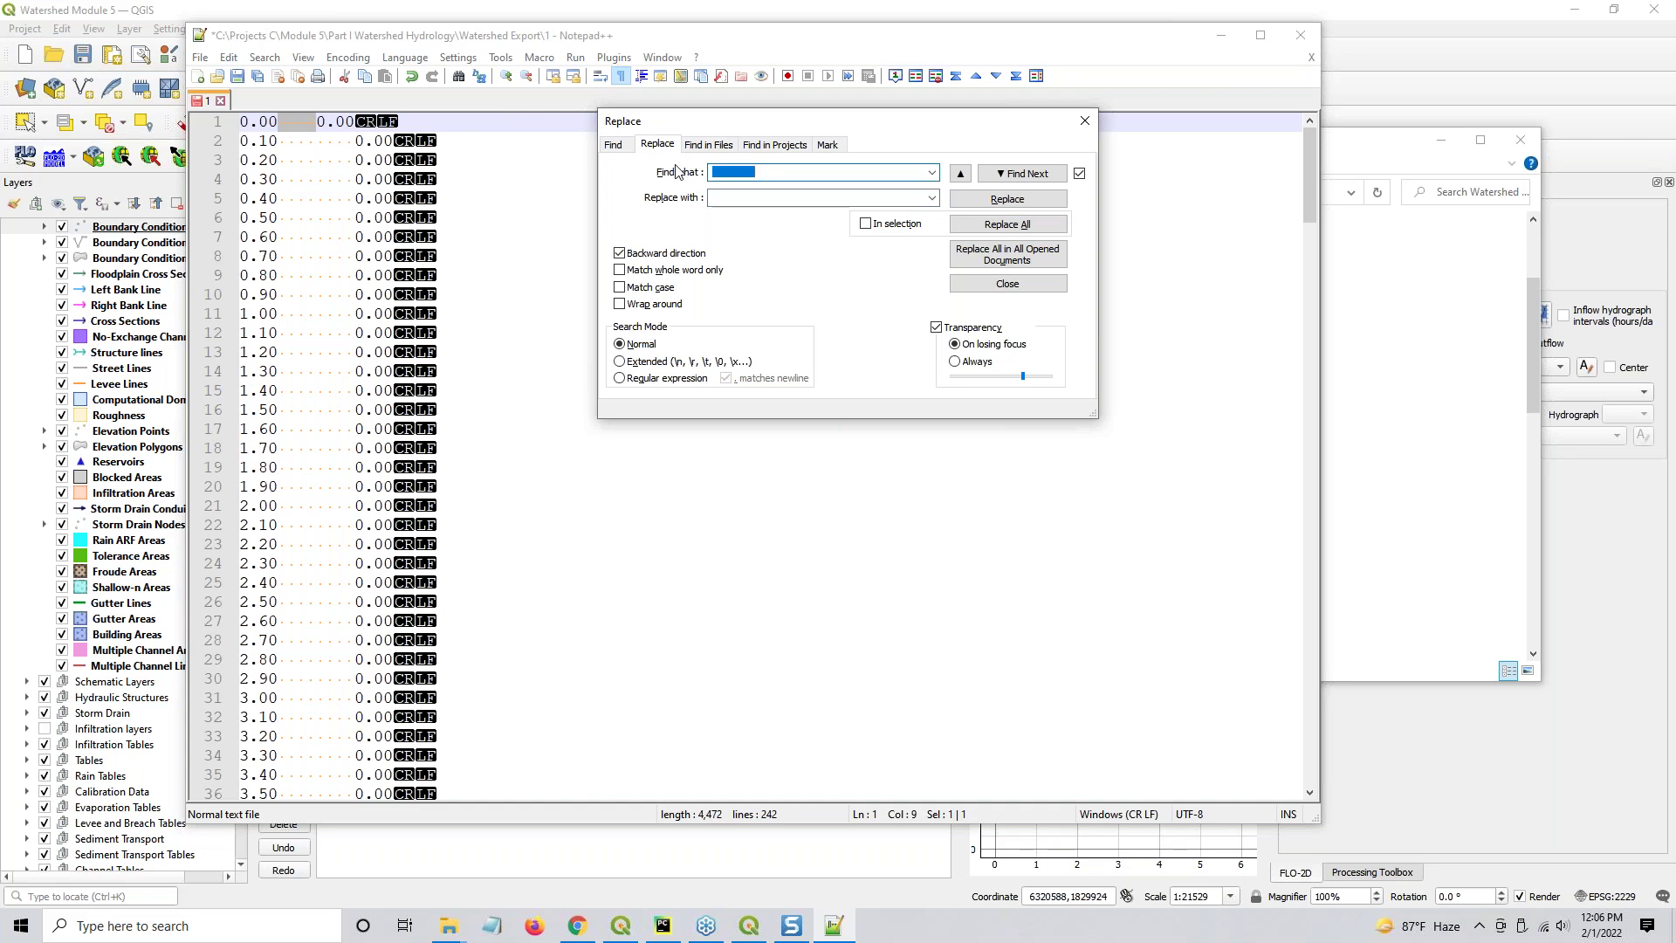
pyautogui.press('BackSpace')
pyautogui.click(1095, 116)
pyautogui.click(295, 140)
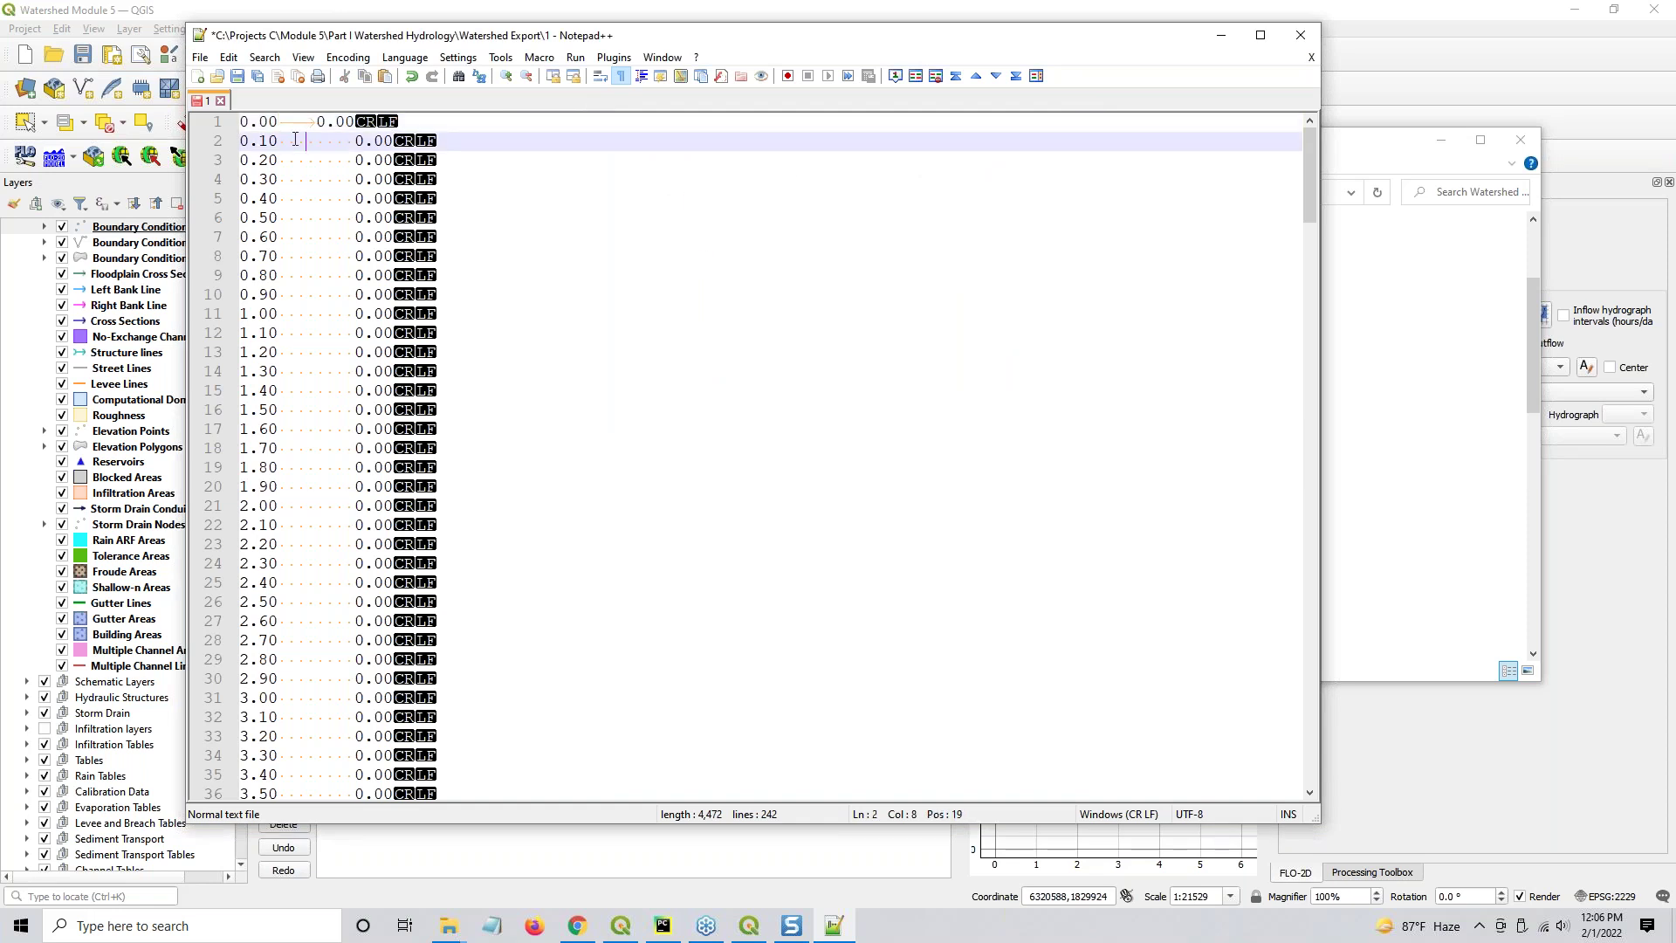
# Set up a replacement of line 2's eight-space gap with a single space and try replacing all occurrences
pyautogui.moveTo(282, 138); pyautogui.dragTo(354, 142)
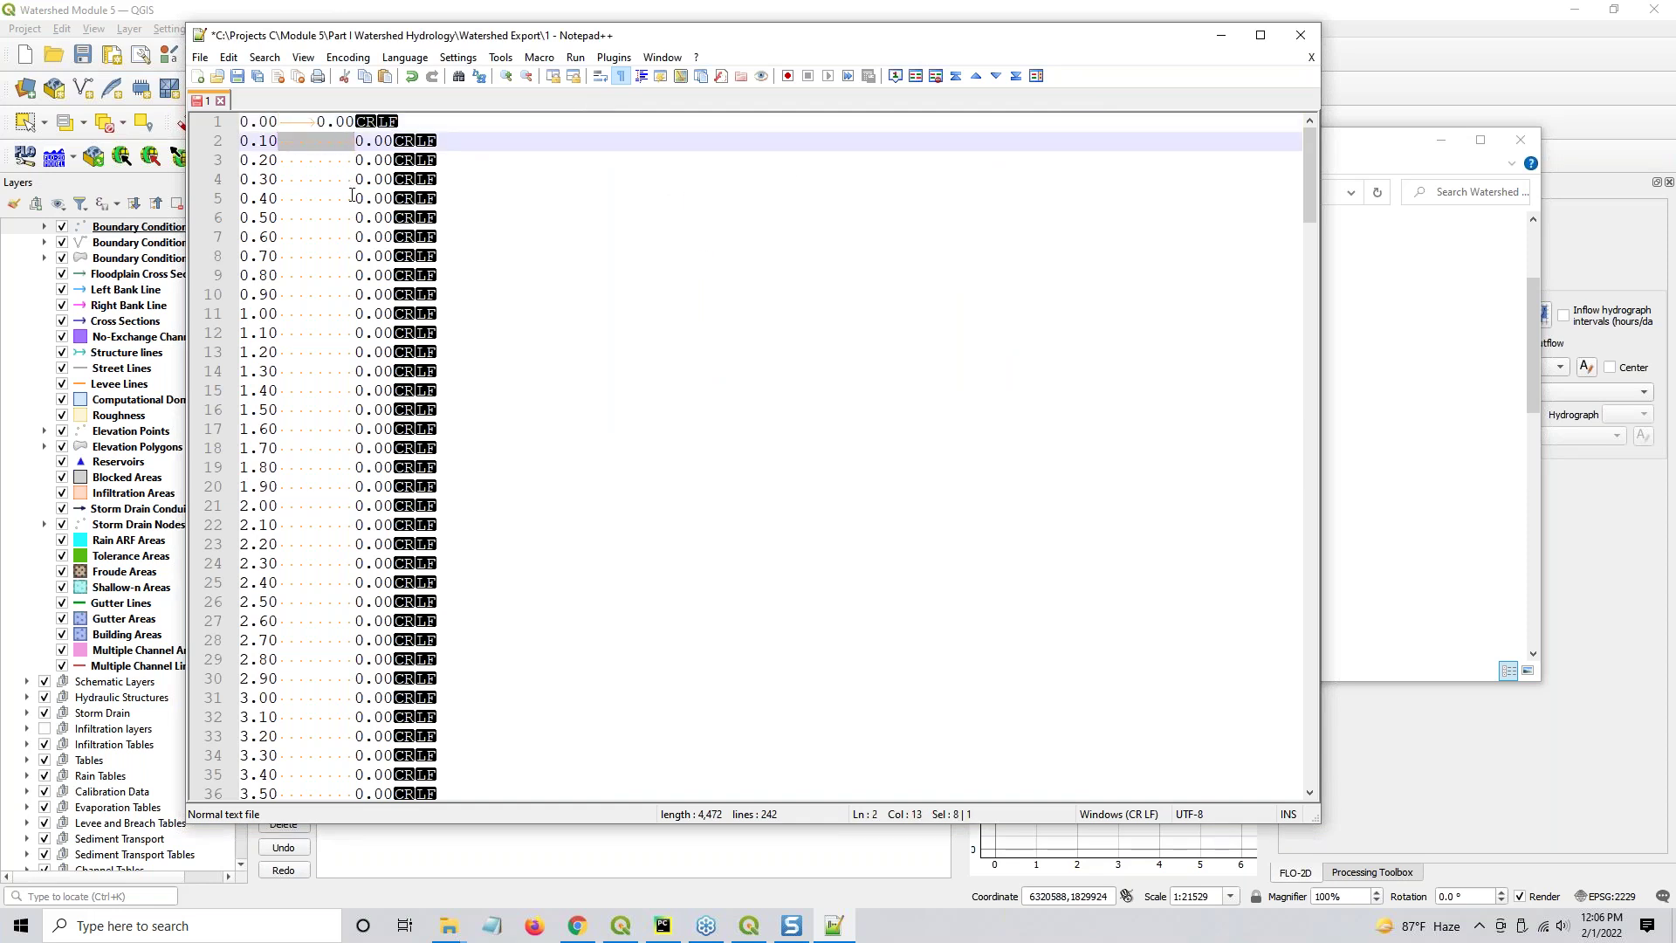
pyautogui.hotkey('ctrl', 'h')
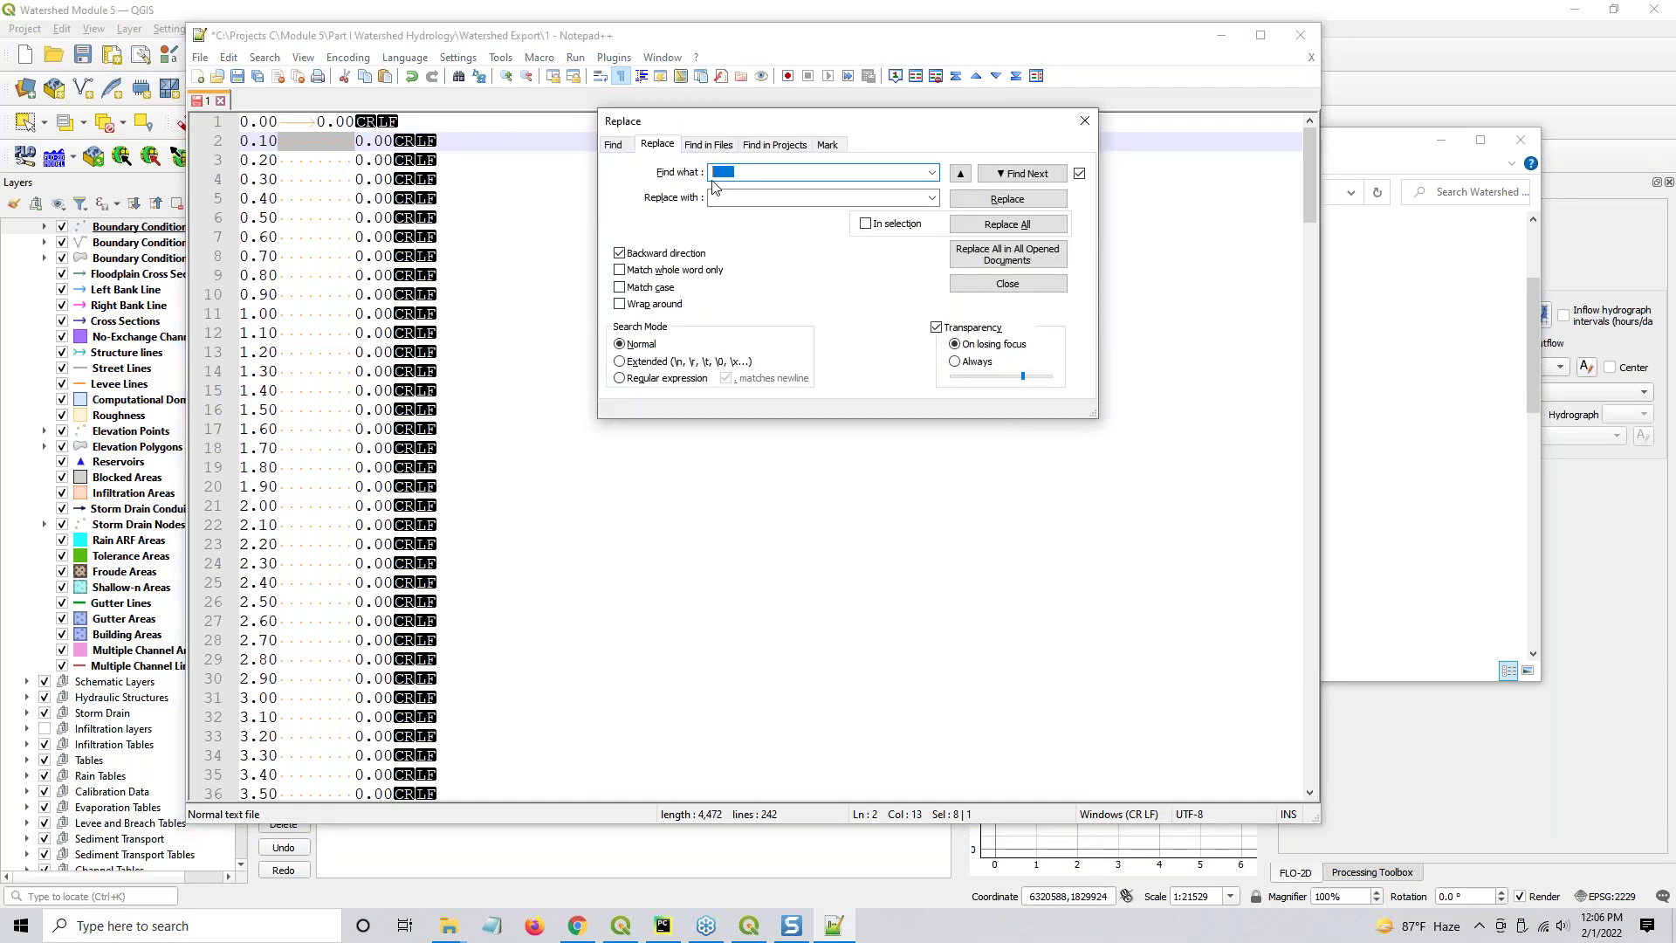
pyautogui.click(320, 138)
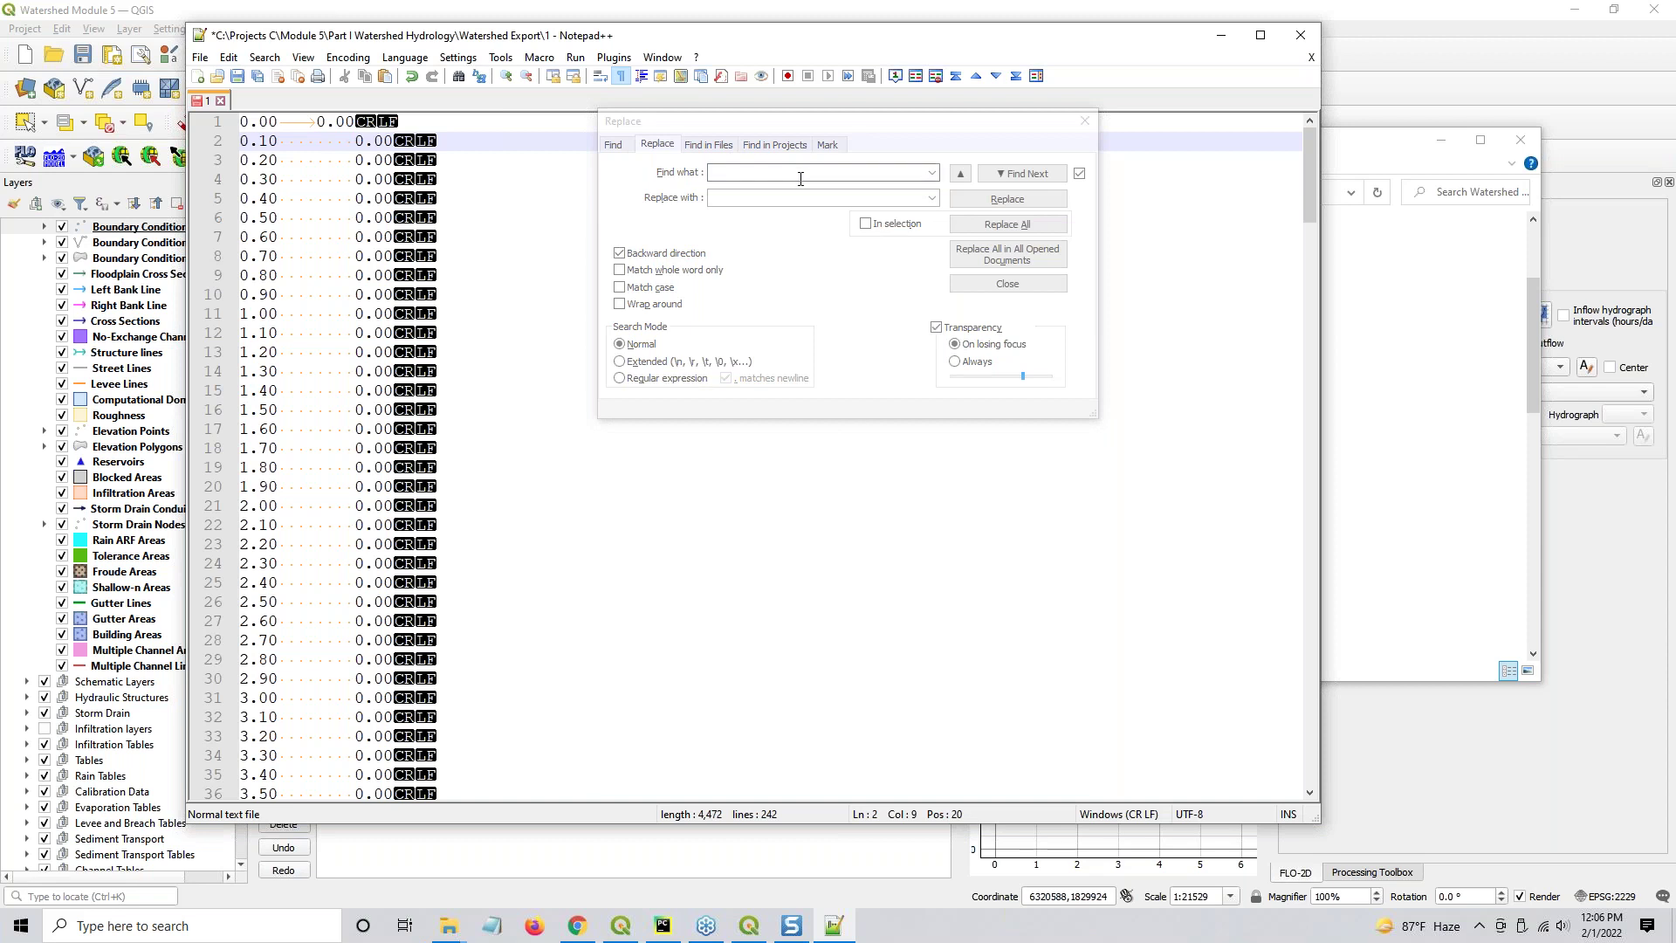
pyautogui.click(729, 171)
pyautogui.moveTo(730, 171); pyautogui.dragTo(644, 215)
pyautogui.press('Delete')
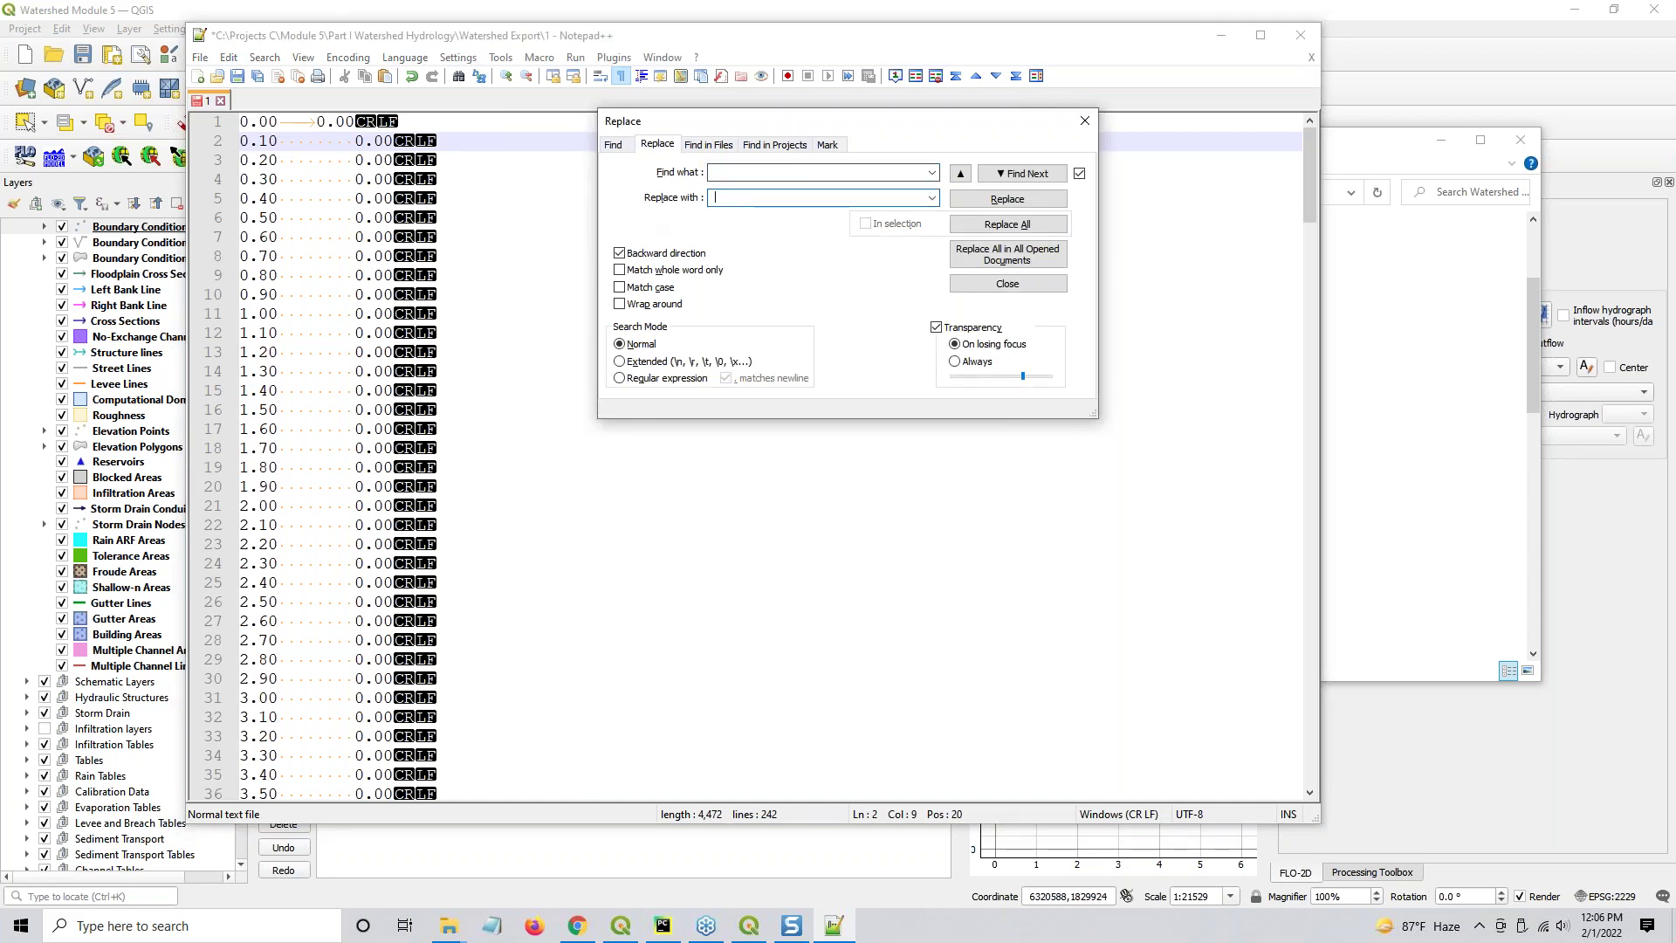
pyautogui.click(1012, 224)
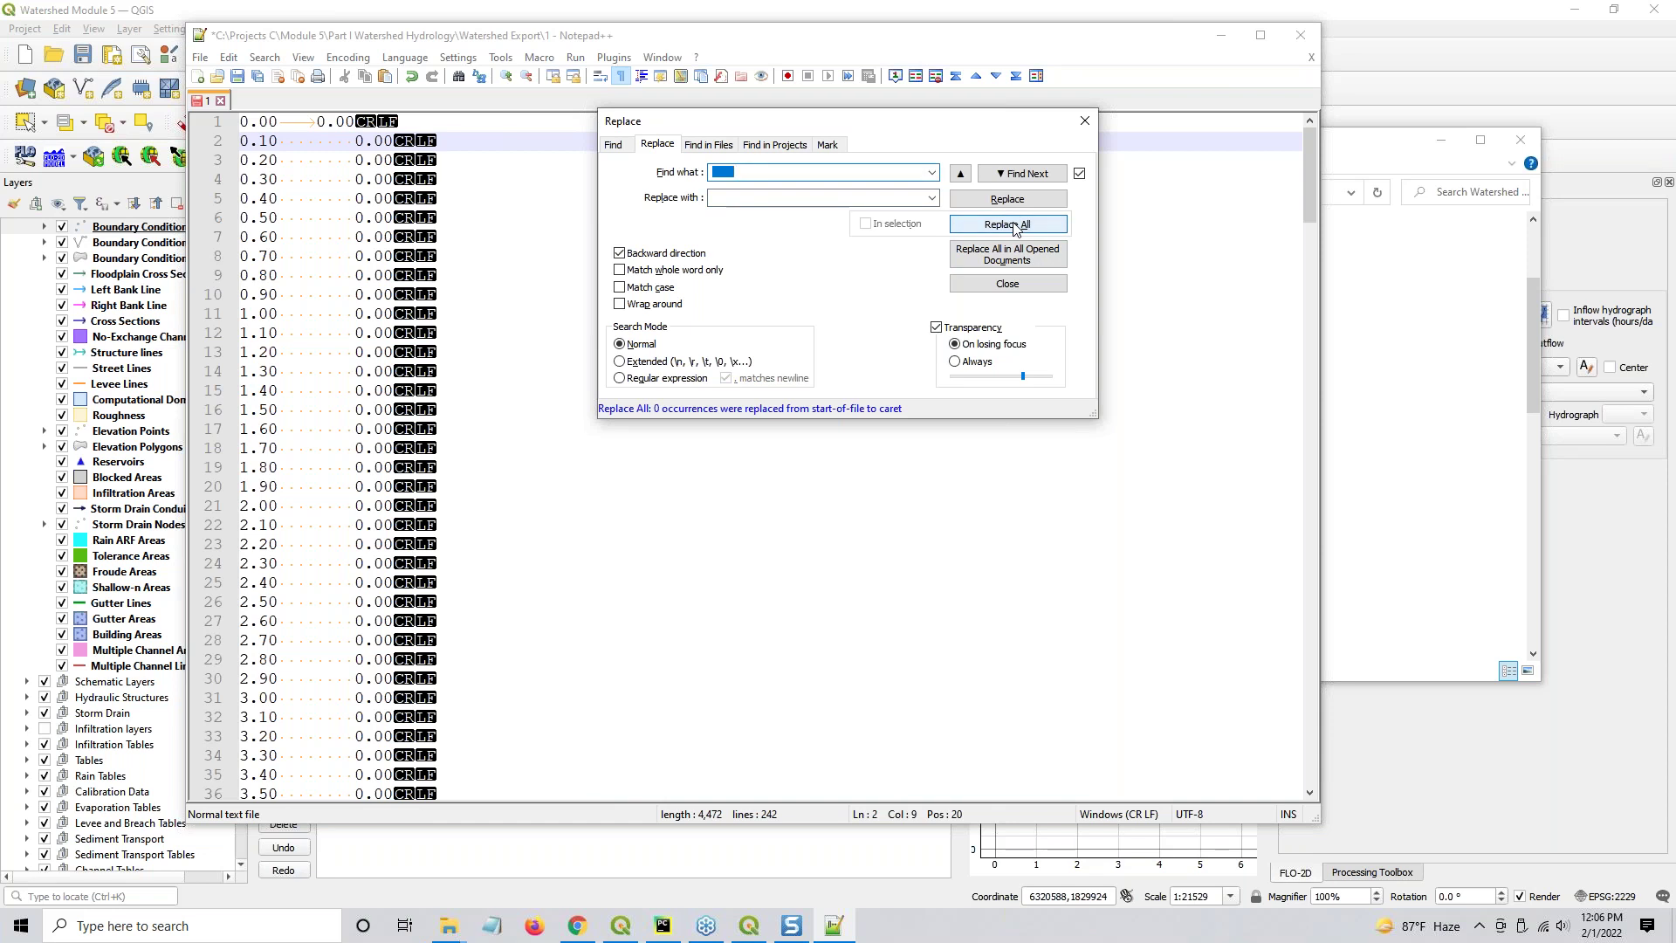
# Select the full eight-space gap on line 2 and replace all occurrences up to it with a single space
pyautogui.click(296, 141)
pyautogui.moveTo(285, 141); pyautogui.dragTo(357, 142)
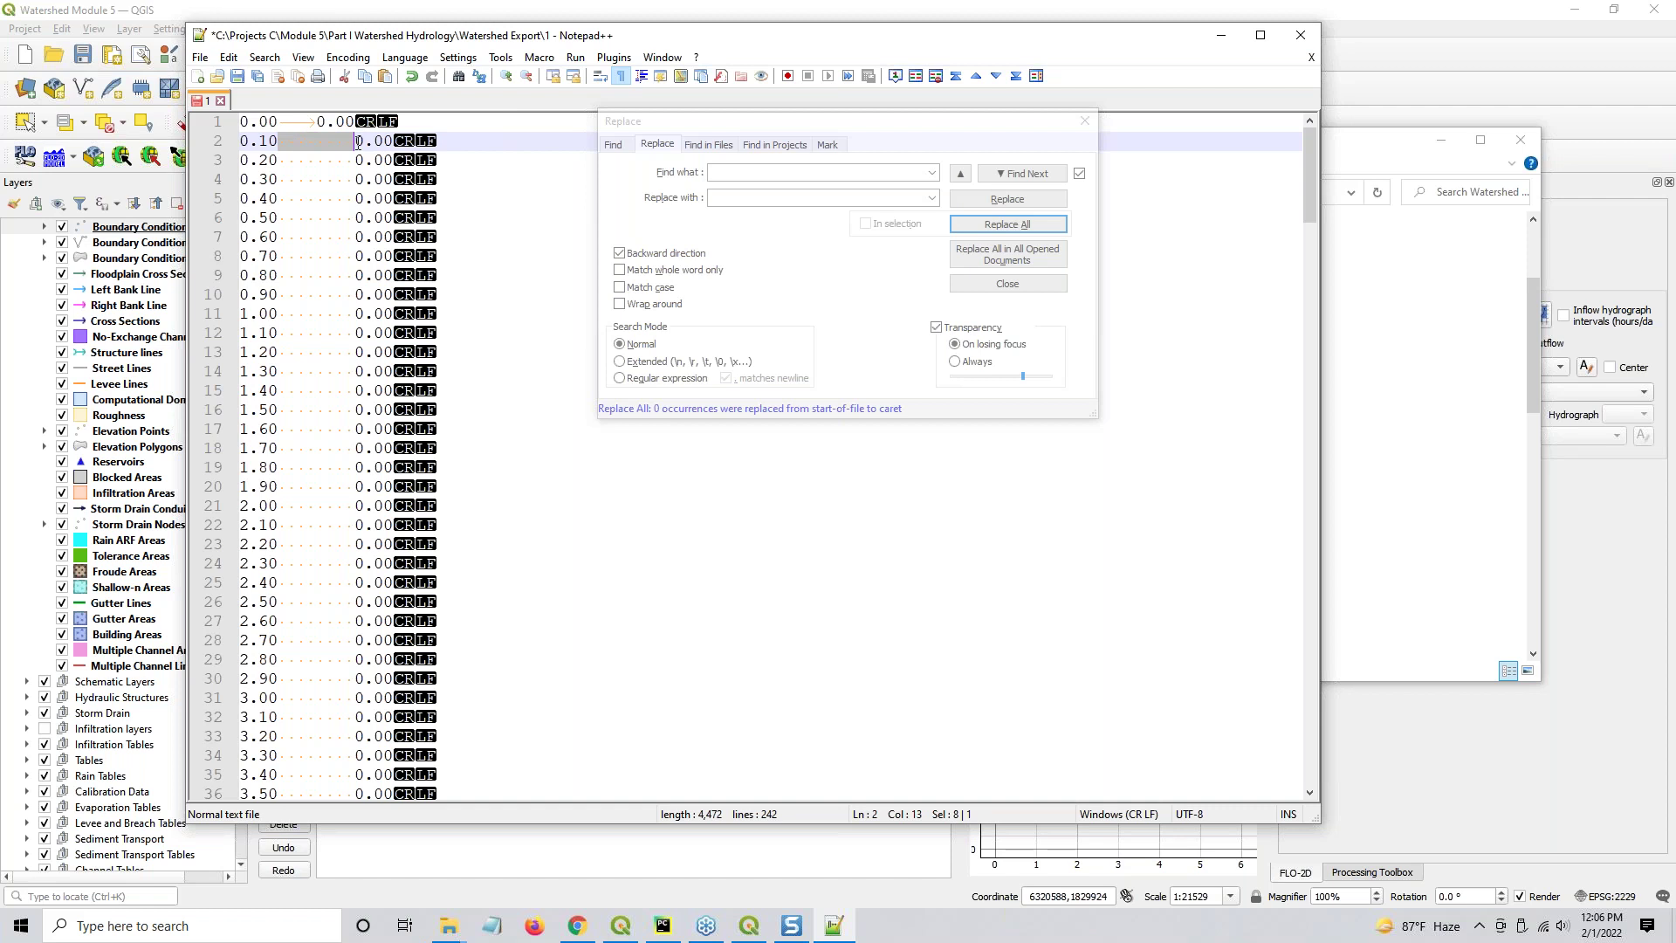
pyautogui.click(772, 174)
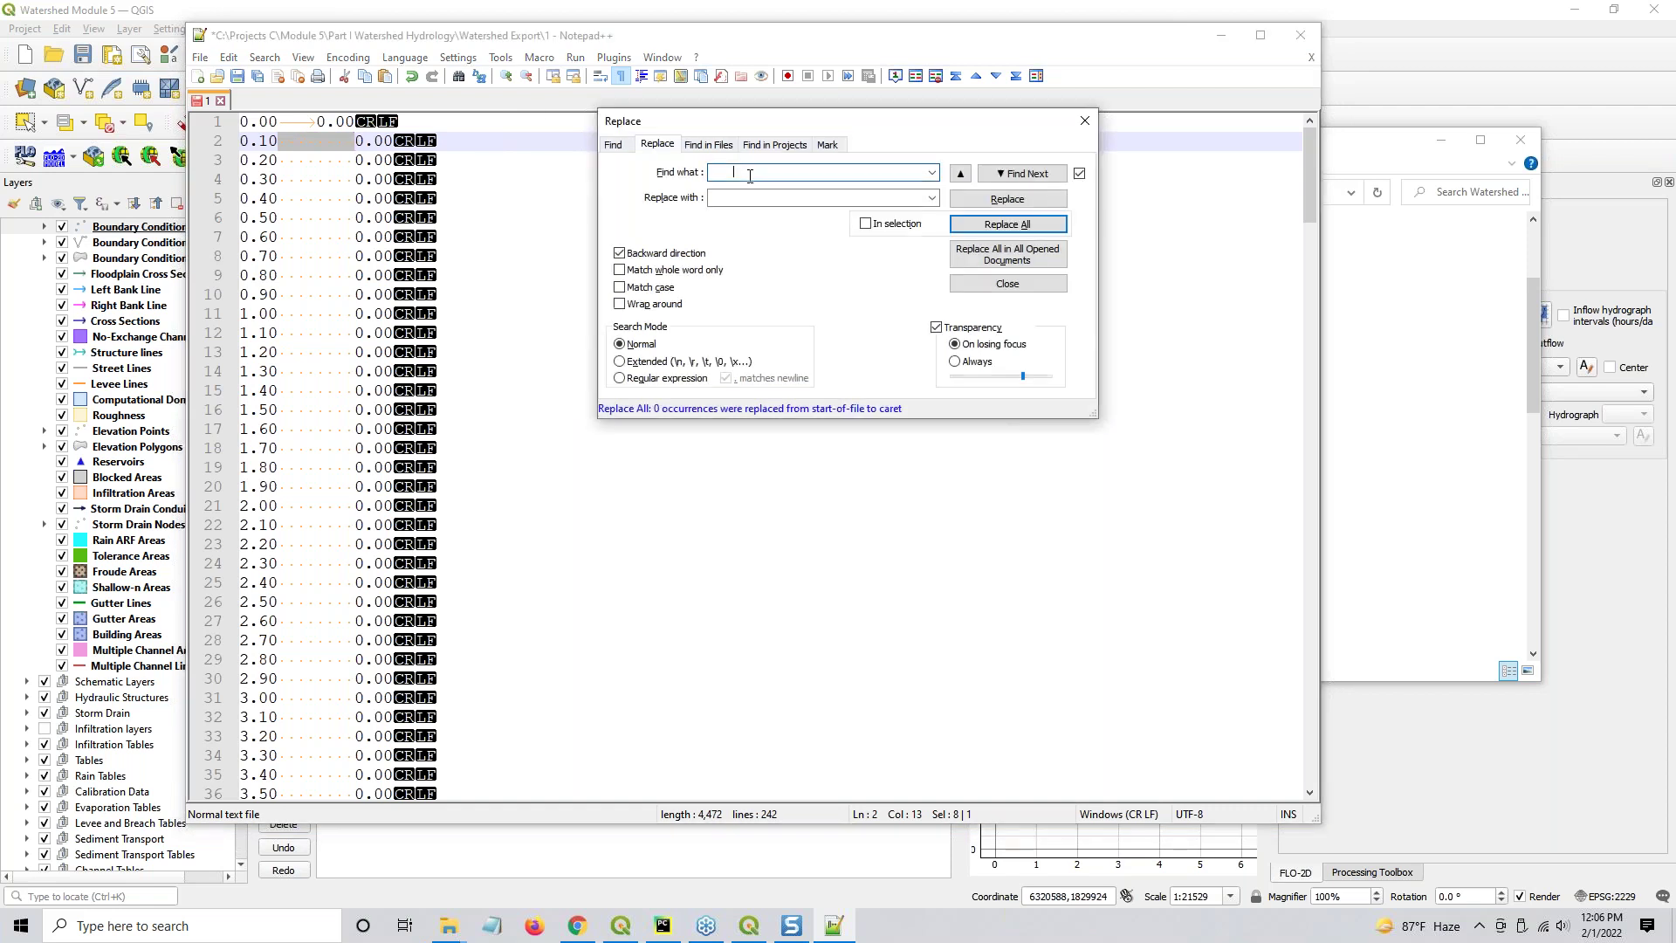
pyautogui.click(998, 225)
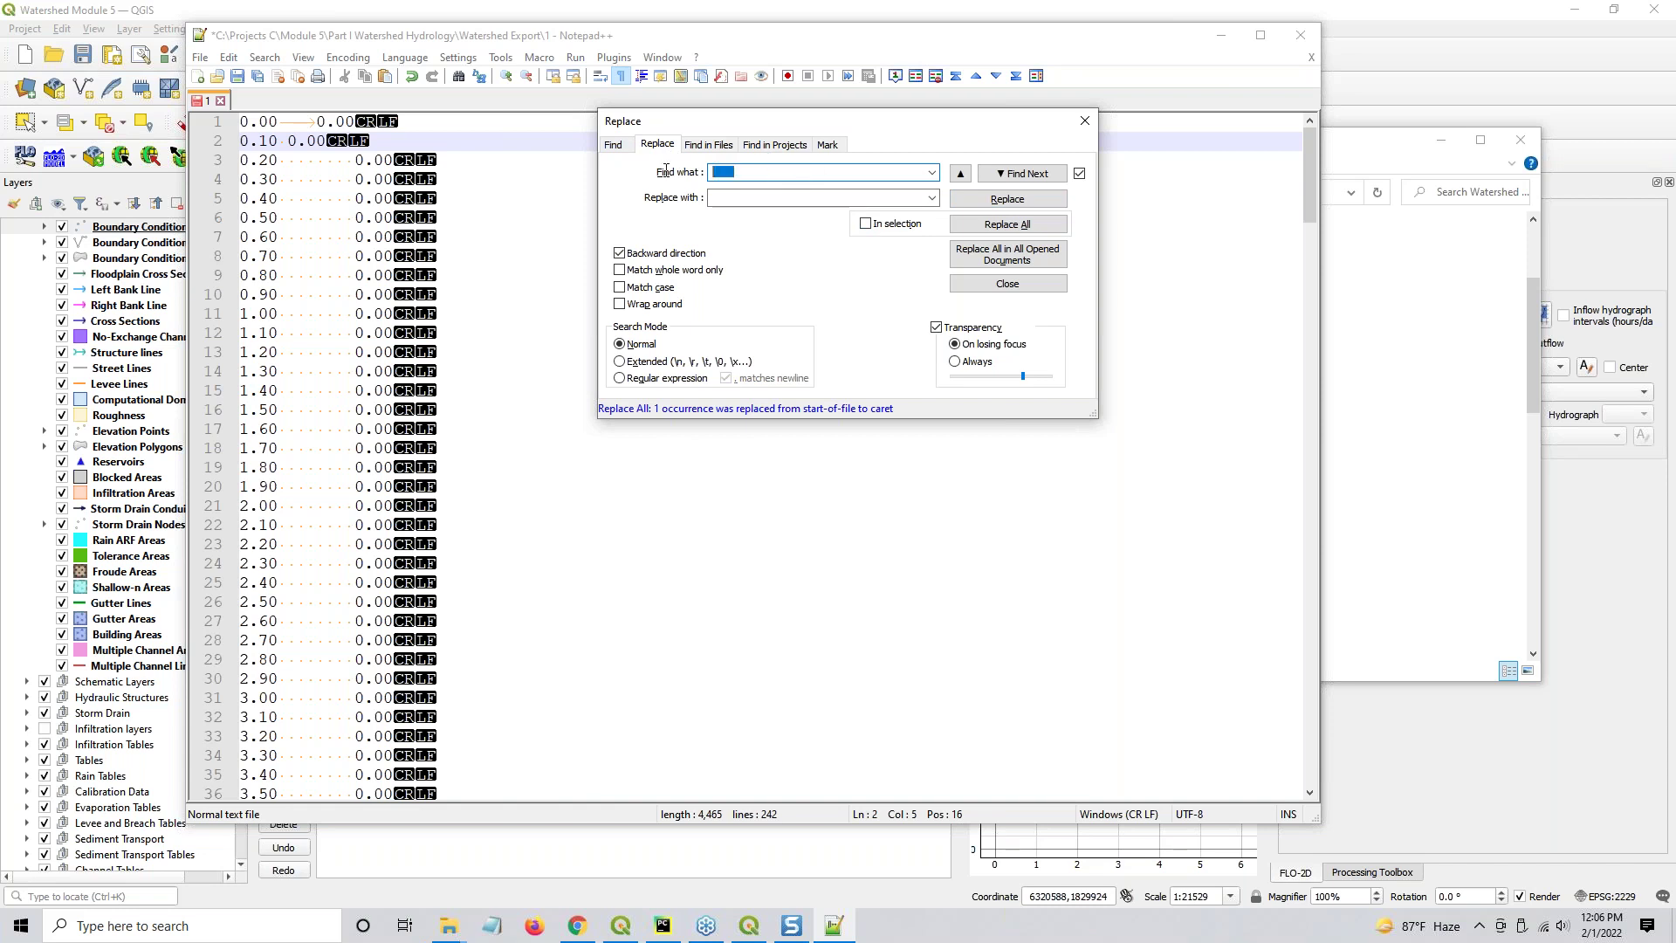
pyautogui.click(1045, 225)
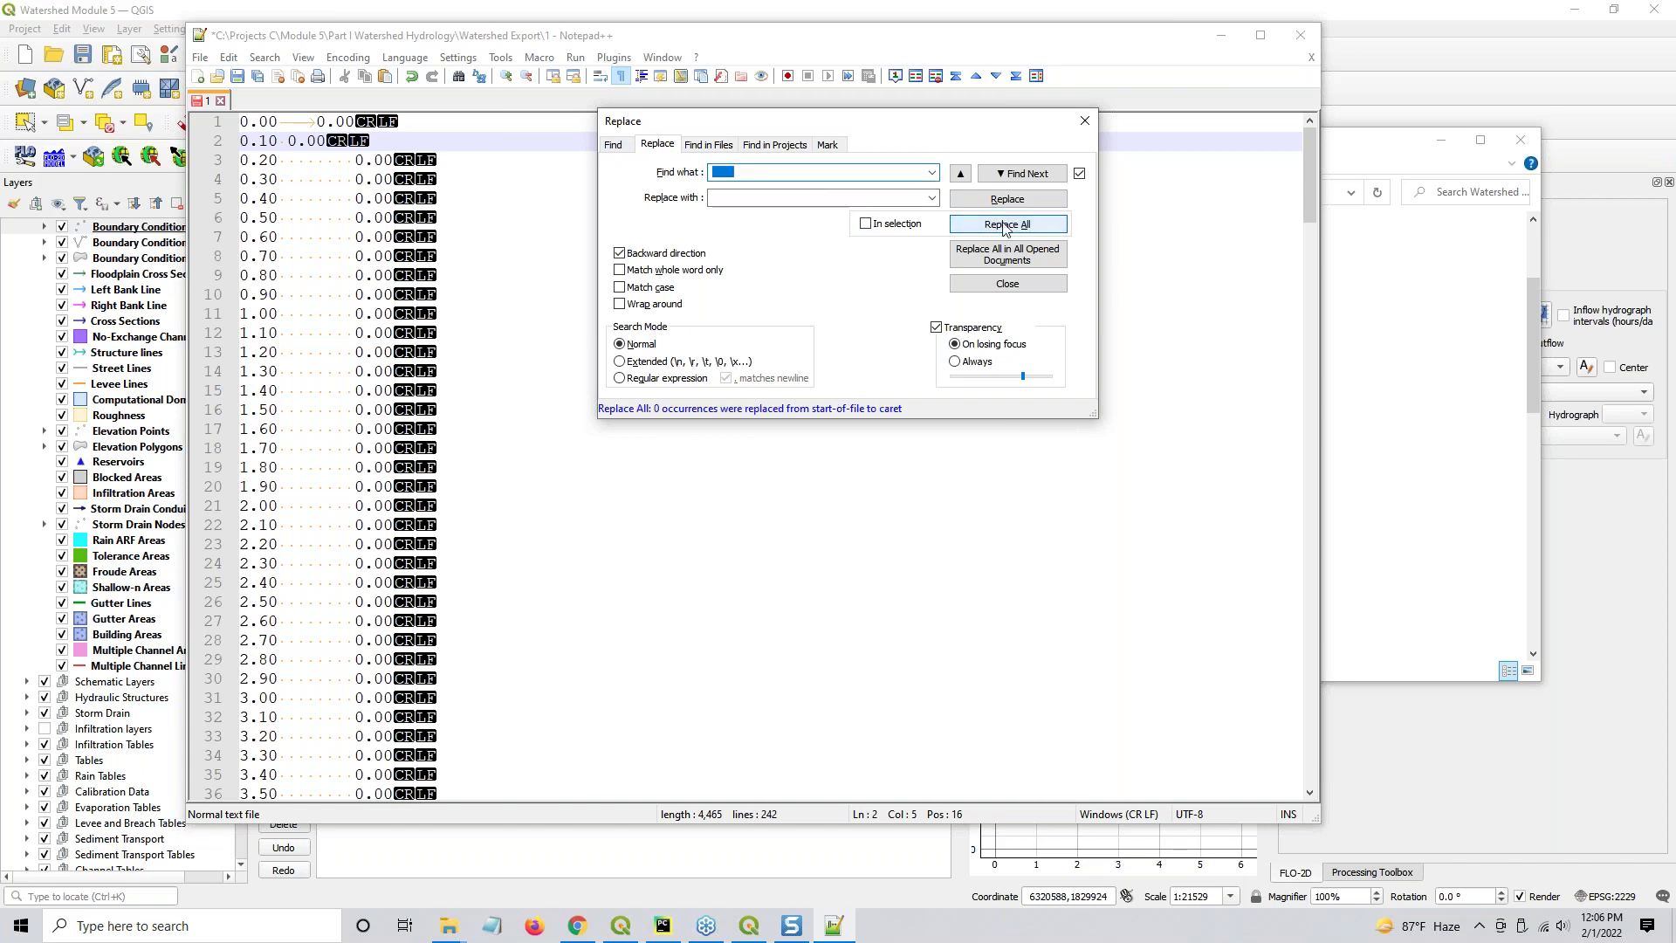
# Select the eight-space gap on line 3 and replace it with a single space using Replace All
pyautogui.click(336, 164)
pyautogui.moveTo(280, 159); pyautogui.dragTo(355, 159)
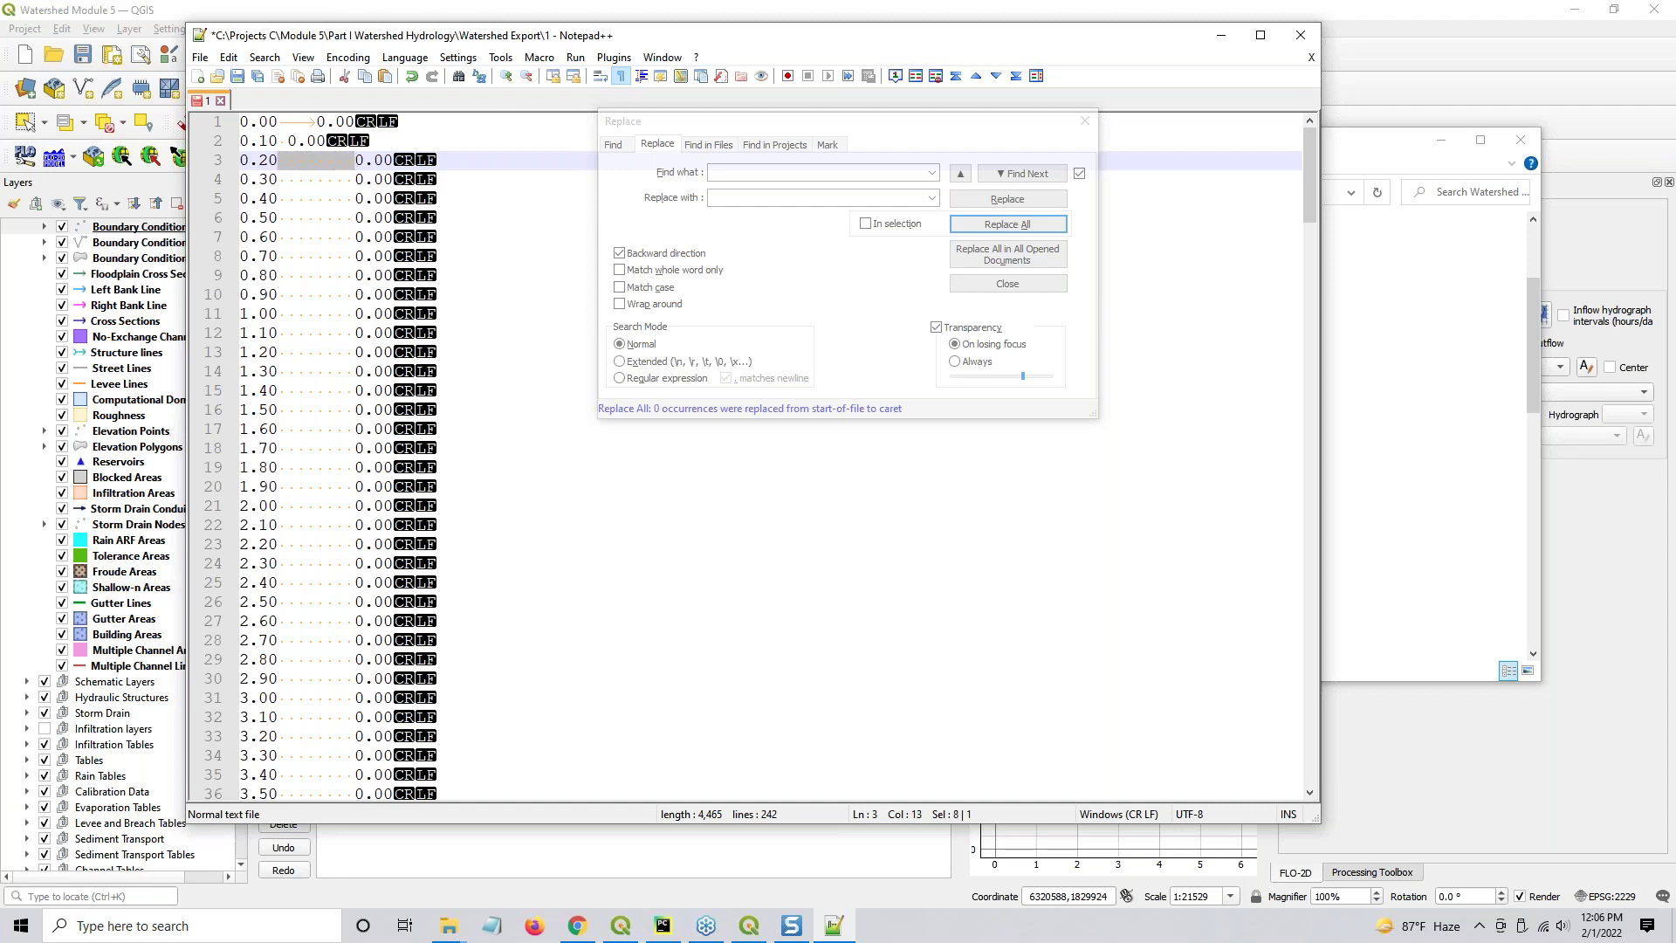
pyautogui.click(802, 171)
pyautogui.hotkey('ctrl', 'h')
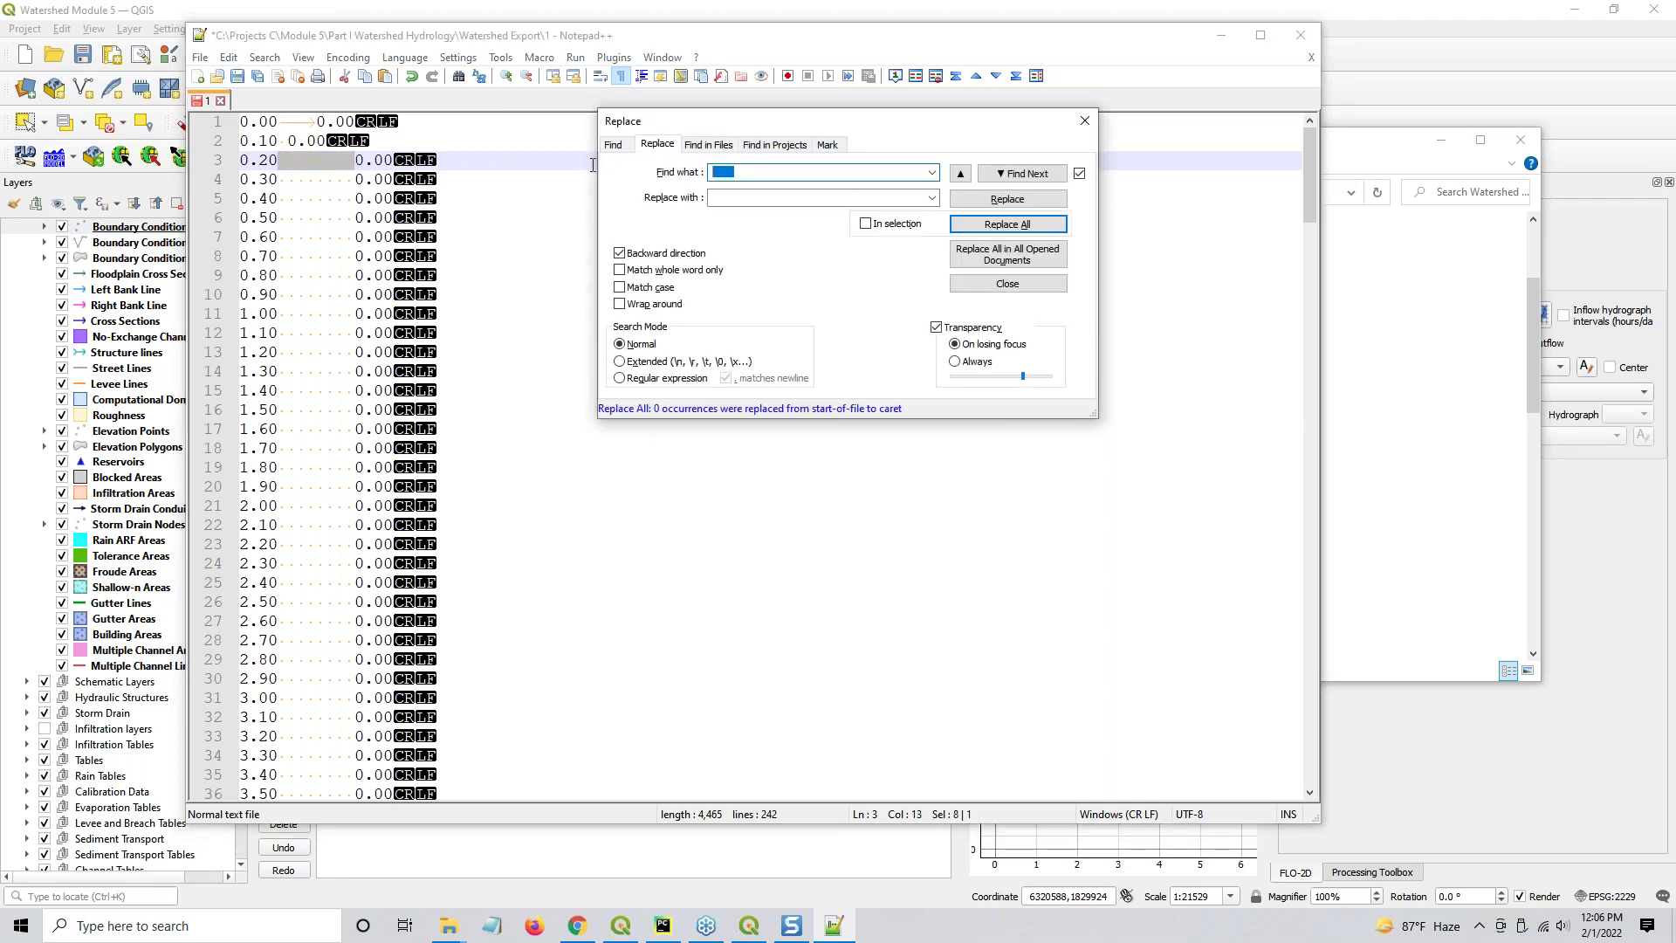
pyautogui.click(733, 171)
pyautogui.click(978, 229)
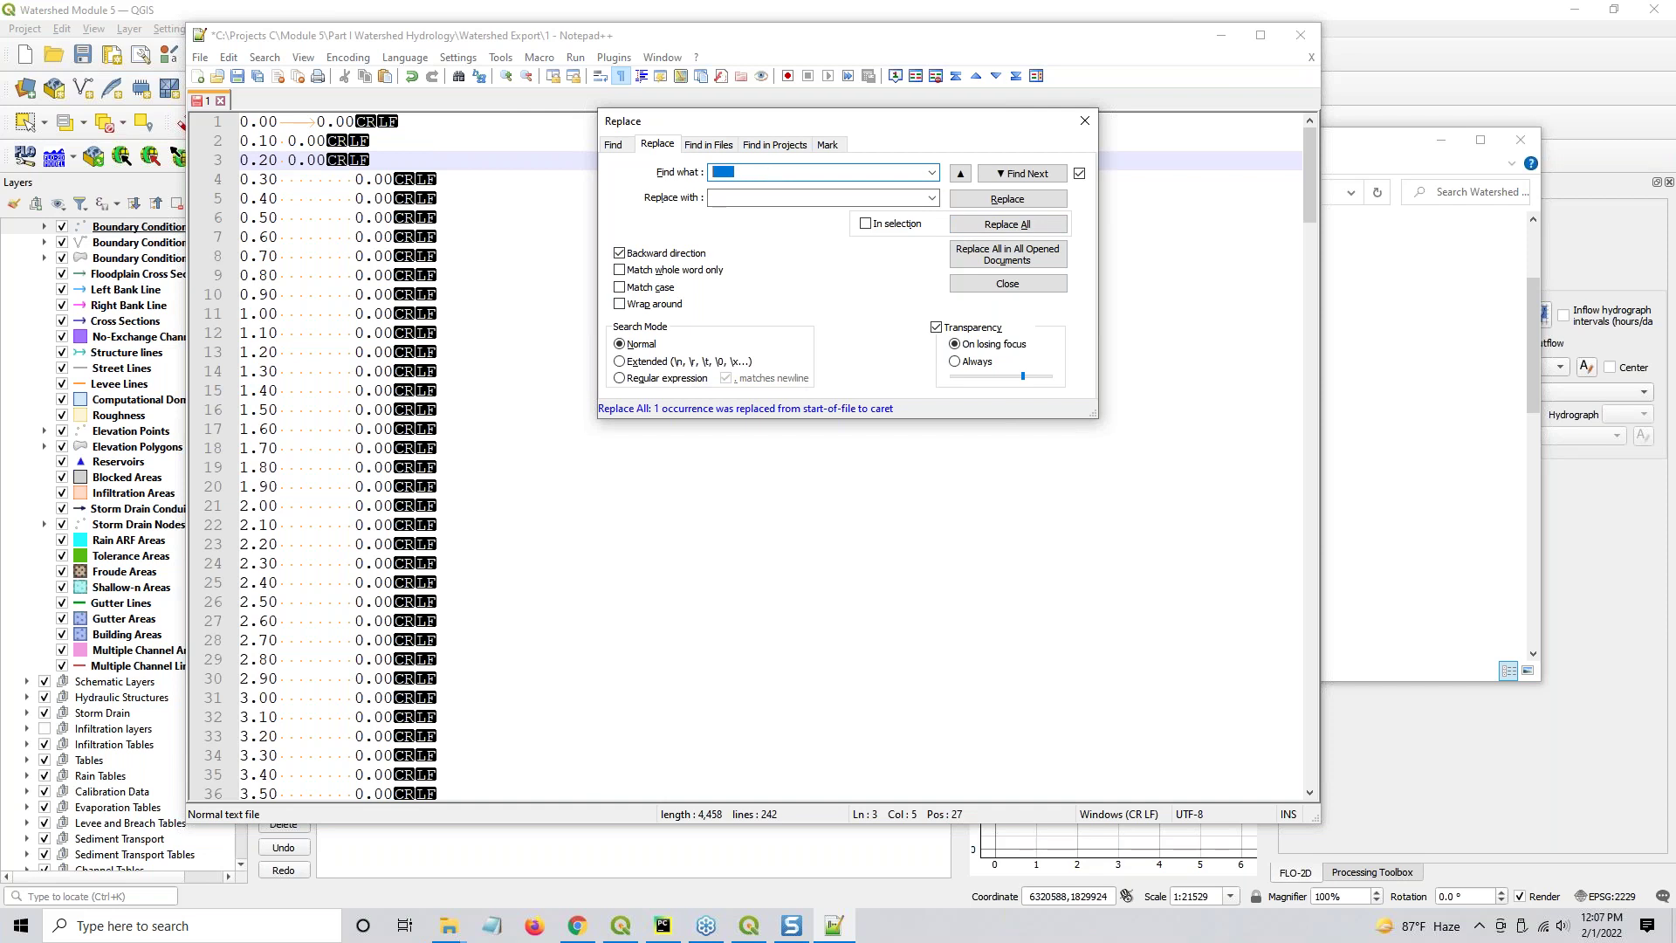
# Shorten the run of spaces being searched for and try replacing all occurrences, including from the start of the file
pyautogui.press('BackSpace')
pyautogui.click(1011, 228)
pyautogui.click(317, 183)
pyautogui.hotkey('ctrl', 'Home')
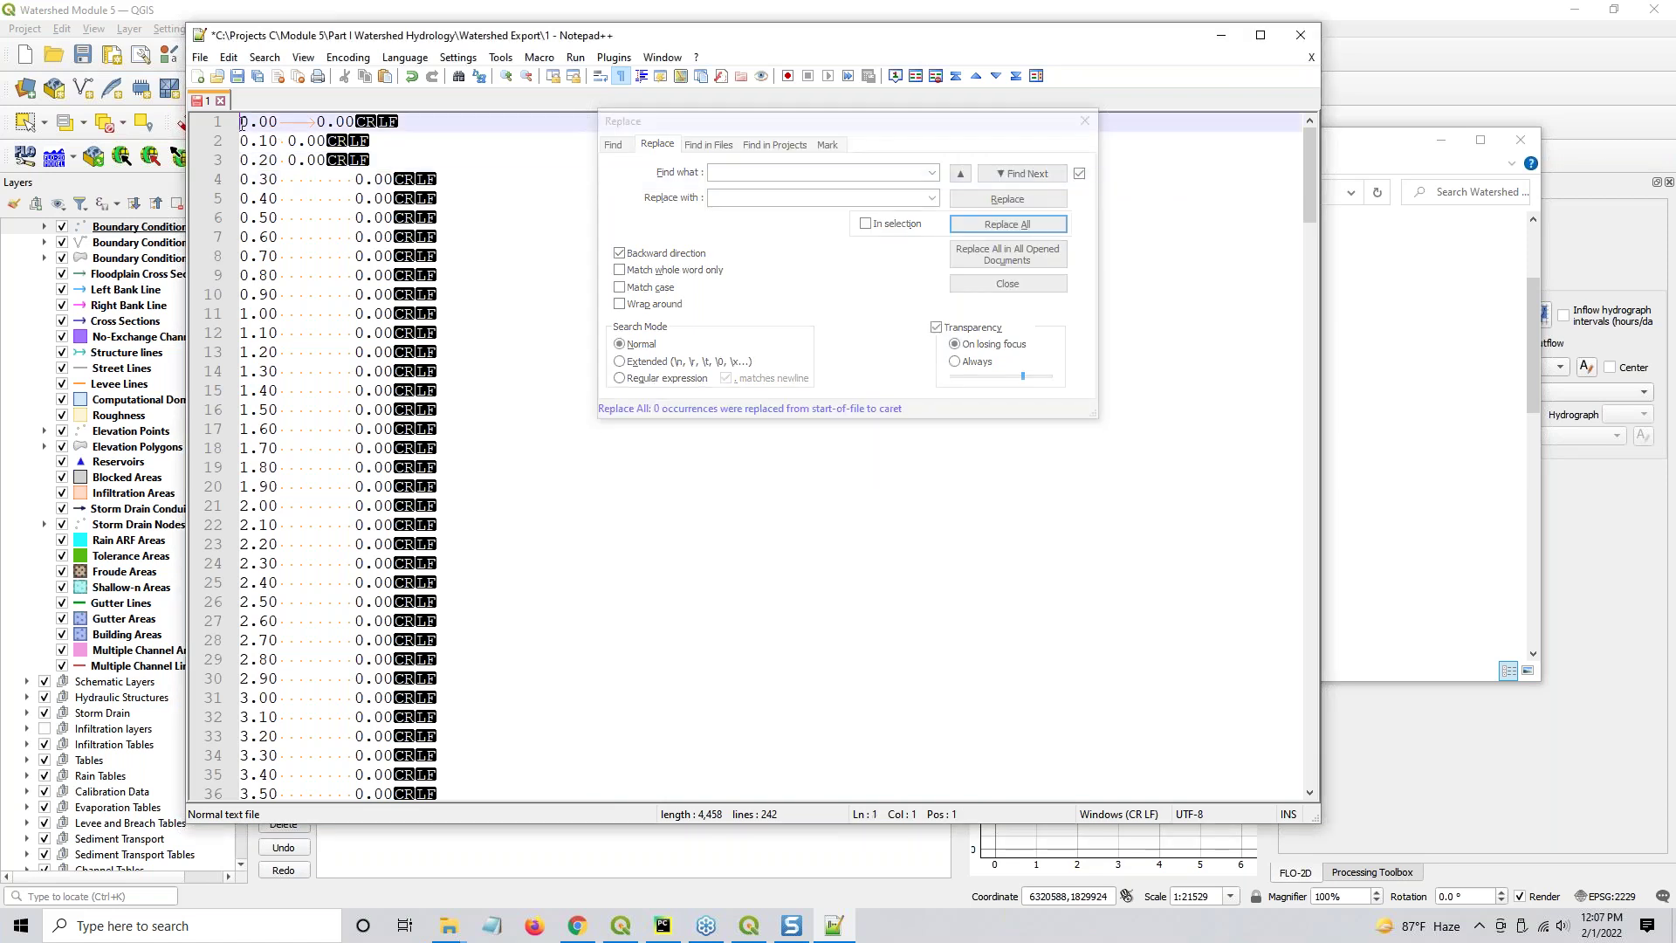
pyautogui.click(1008, 229)
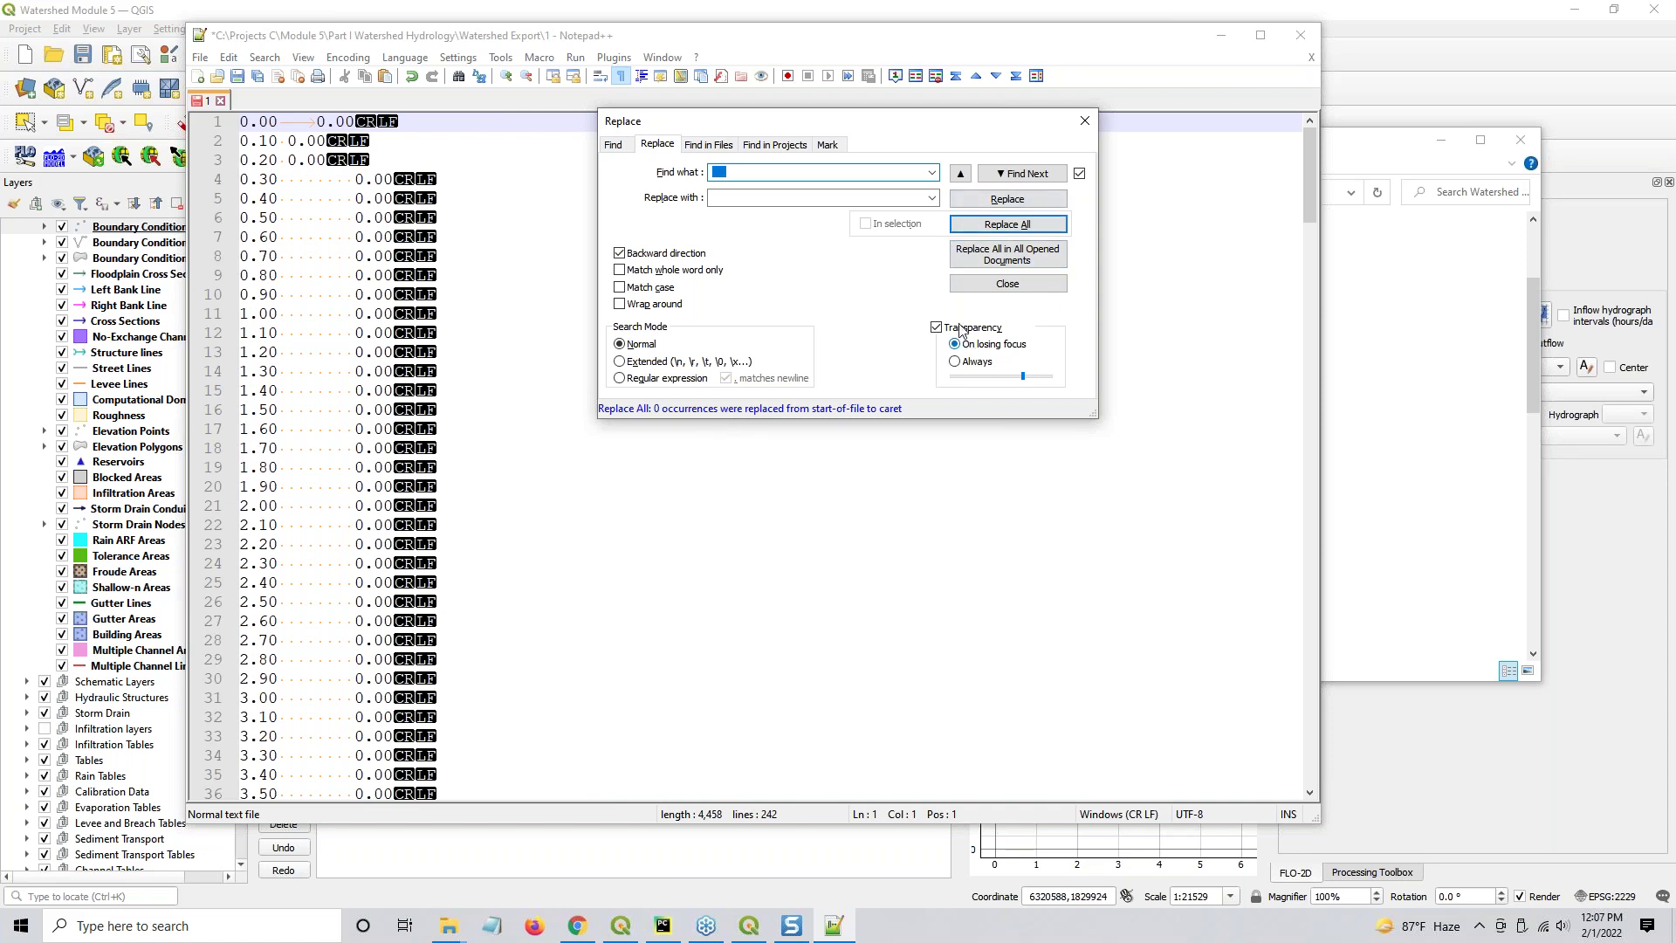
# Turn off backward direction and reduce all remaining runs of spaces to single spaces with repeated Replace All passes using shorter search runs
pyautogui.click(620, 254)
pyautogui.click(1007, 224)
pyautogui.doubleClick(759, 177)
pyautogui.press('BackSpace')
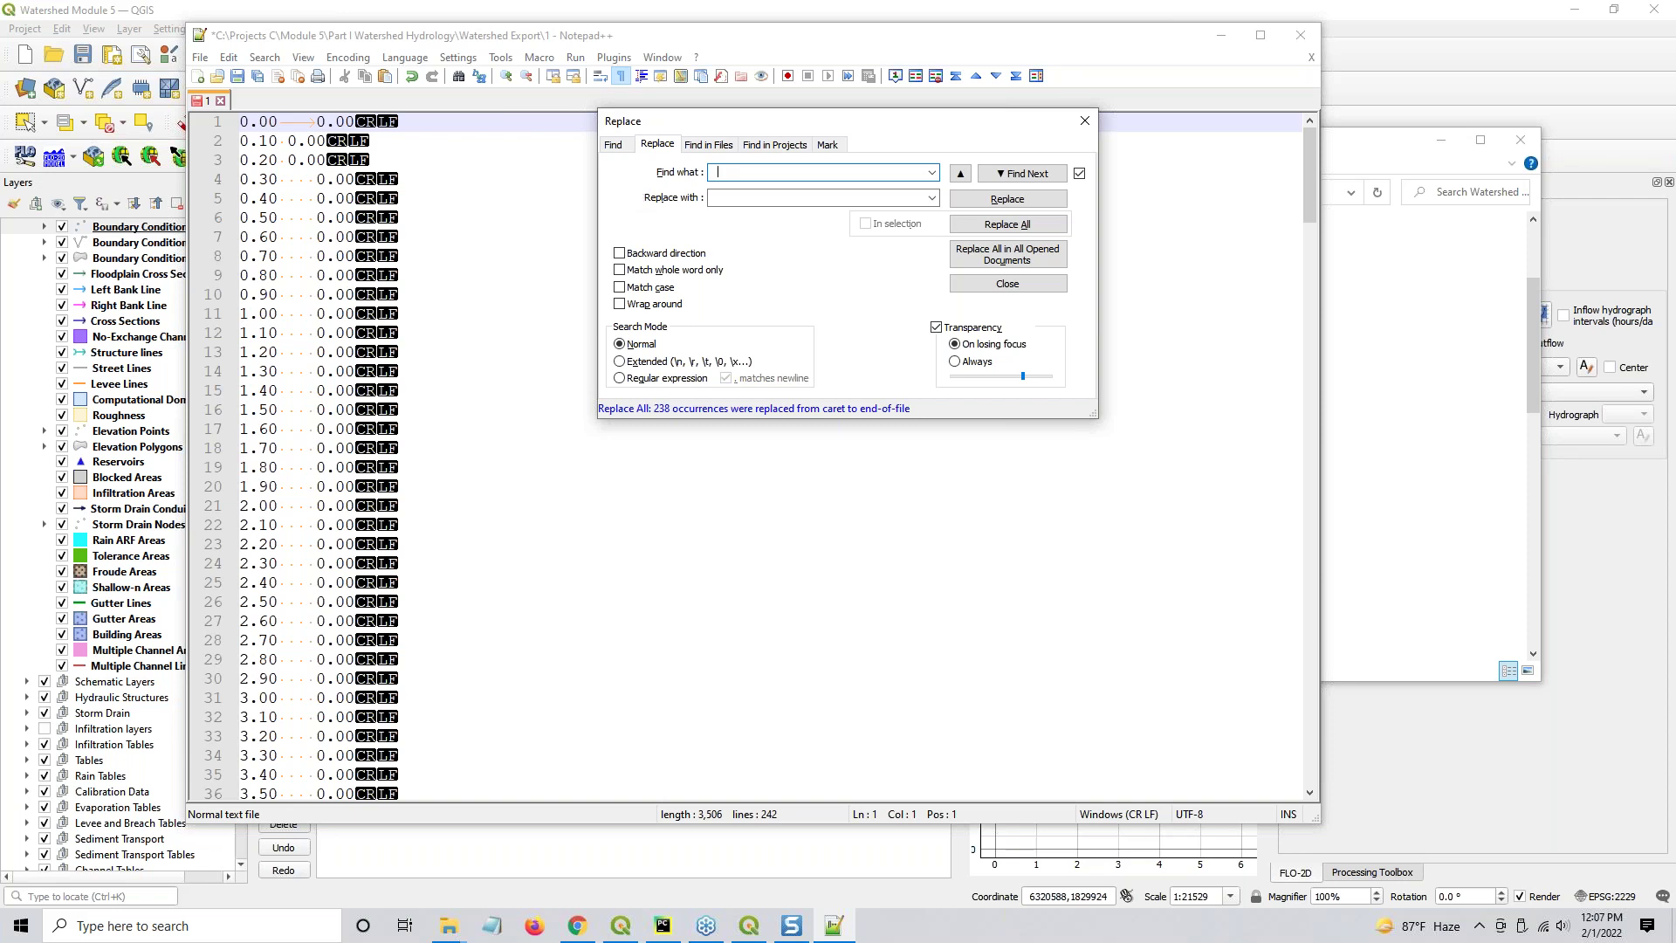
pyautogui.click(1026, 225)
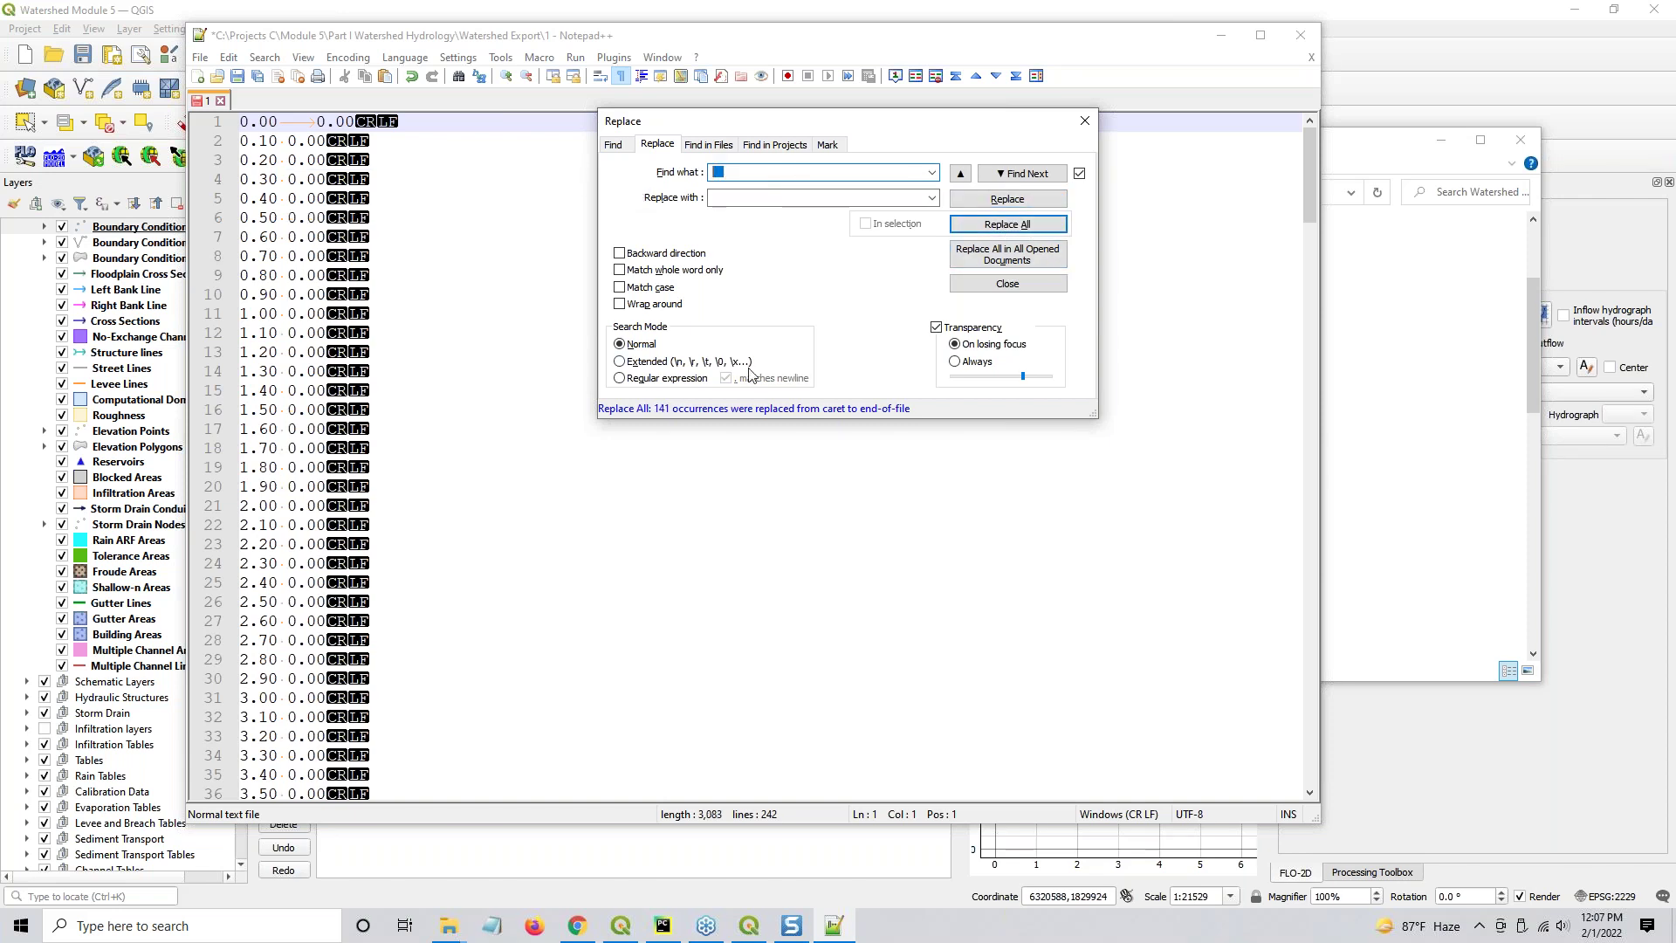
pyautogui.click(1001, 226)
pyautogui.click(1001, 226)
pyautogui.click(1001, 226)
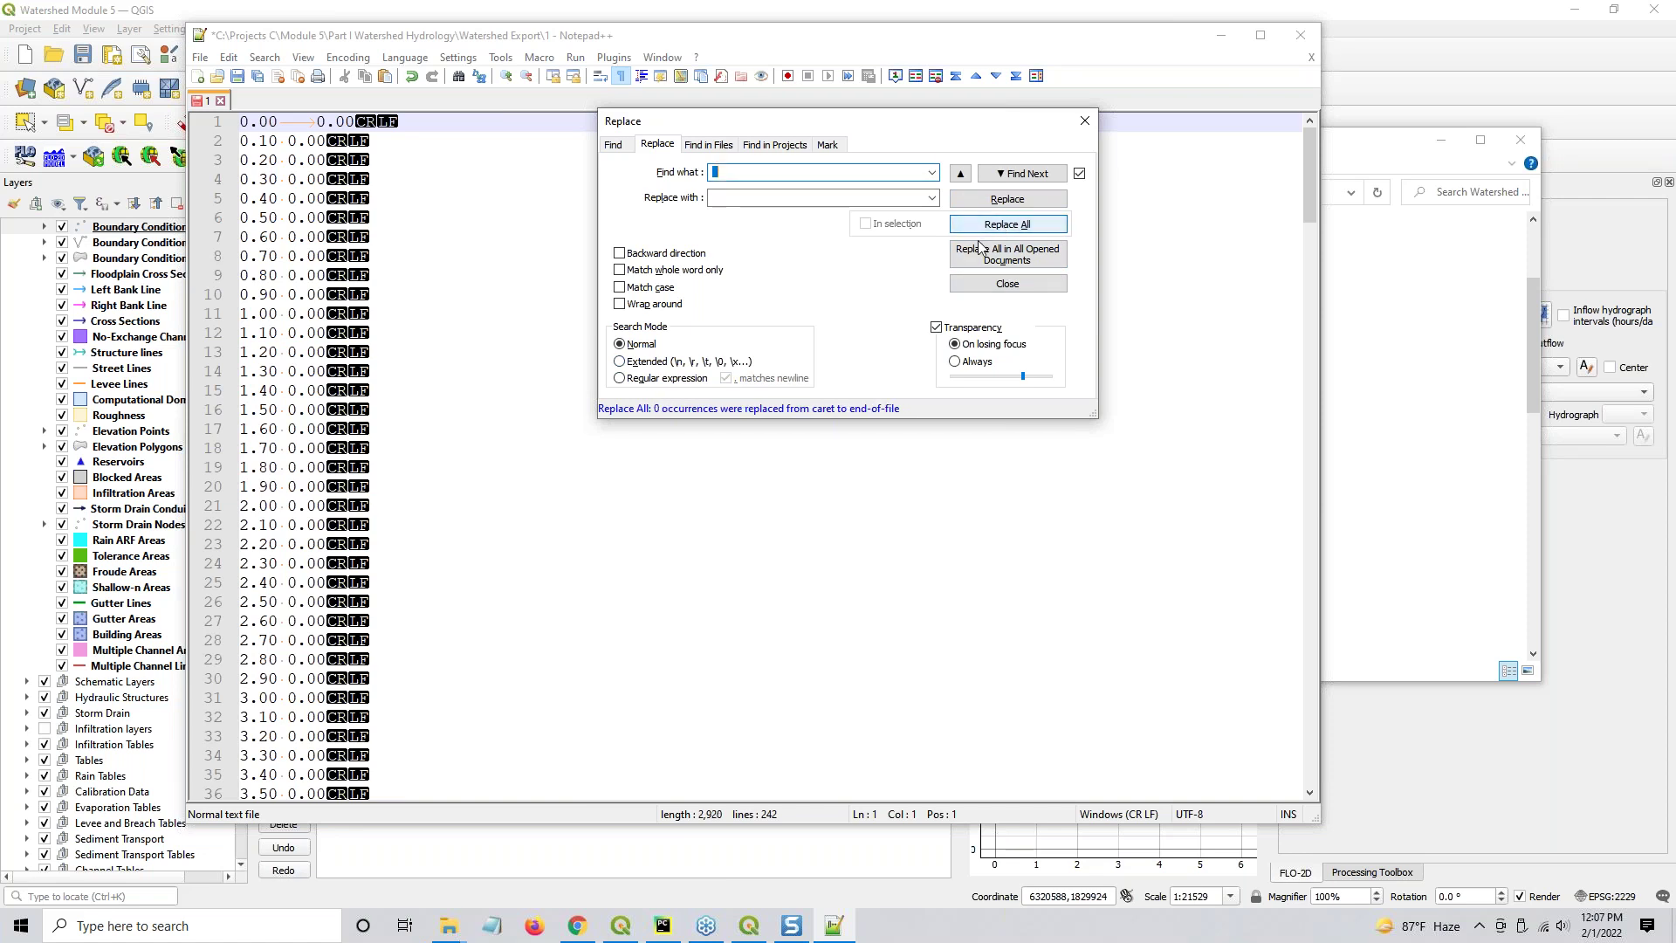
pyautogui.click(656, 414)
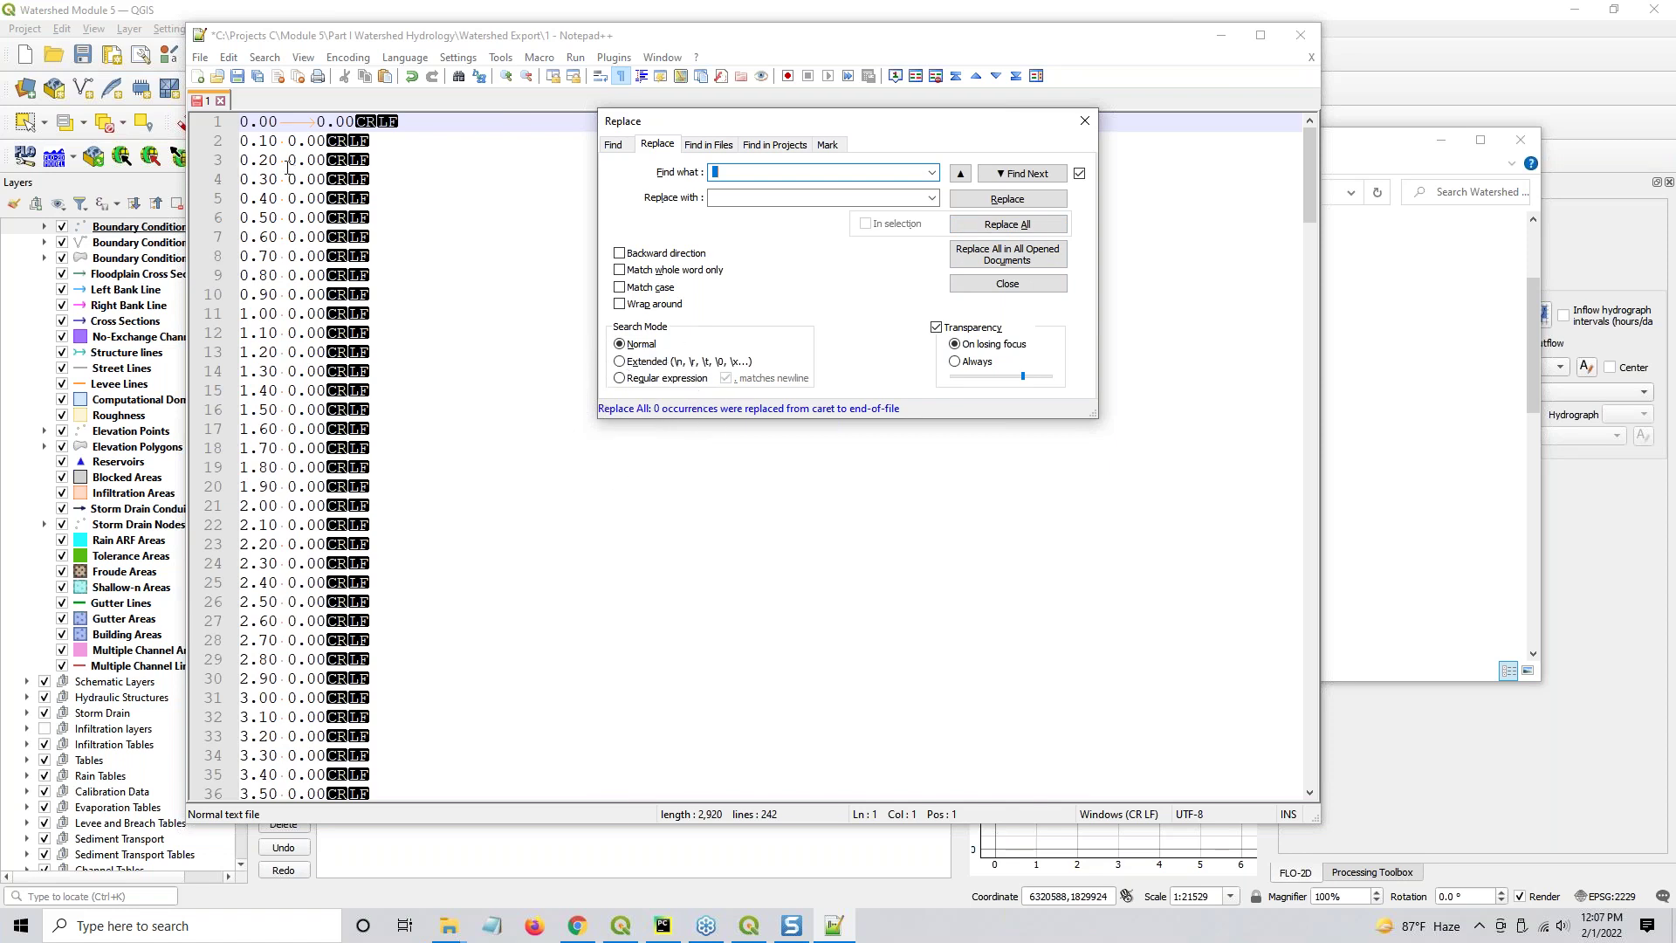
# Replace every single space between the value columns with the tab taken from line 1, and close the Replace dialog to check the file
pyautogui.click(298, 124)
pyautogui.doubleClick(298, 125)
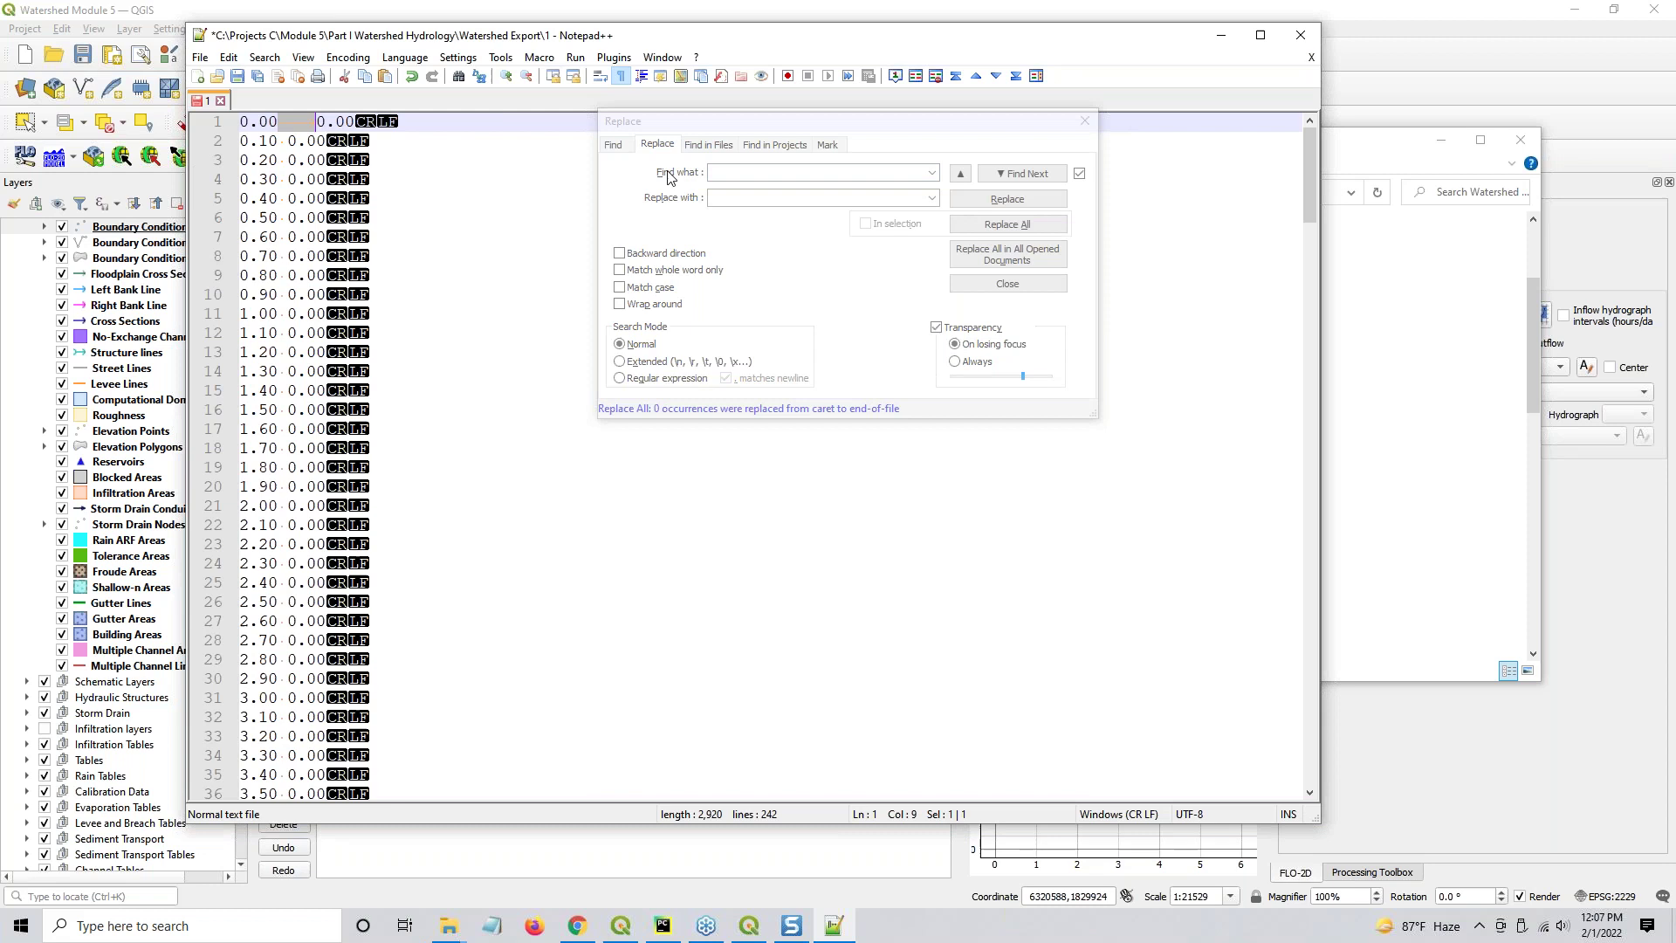
pyautogui.click(741, 198)
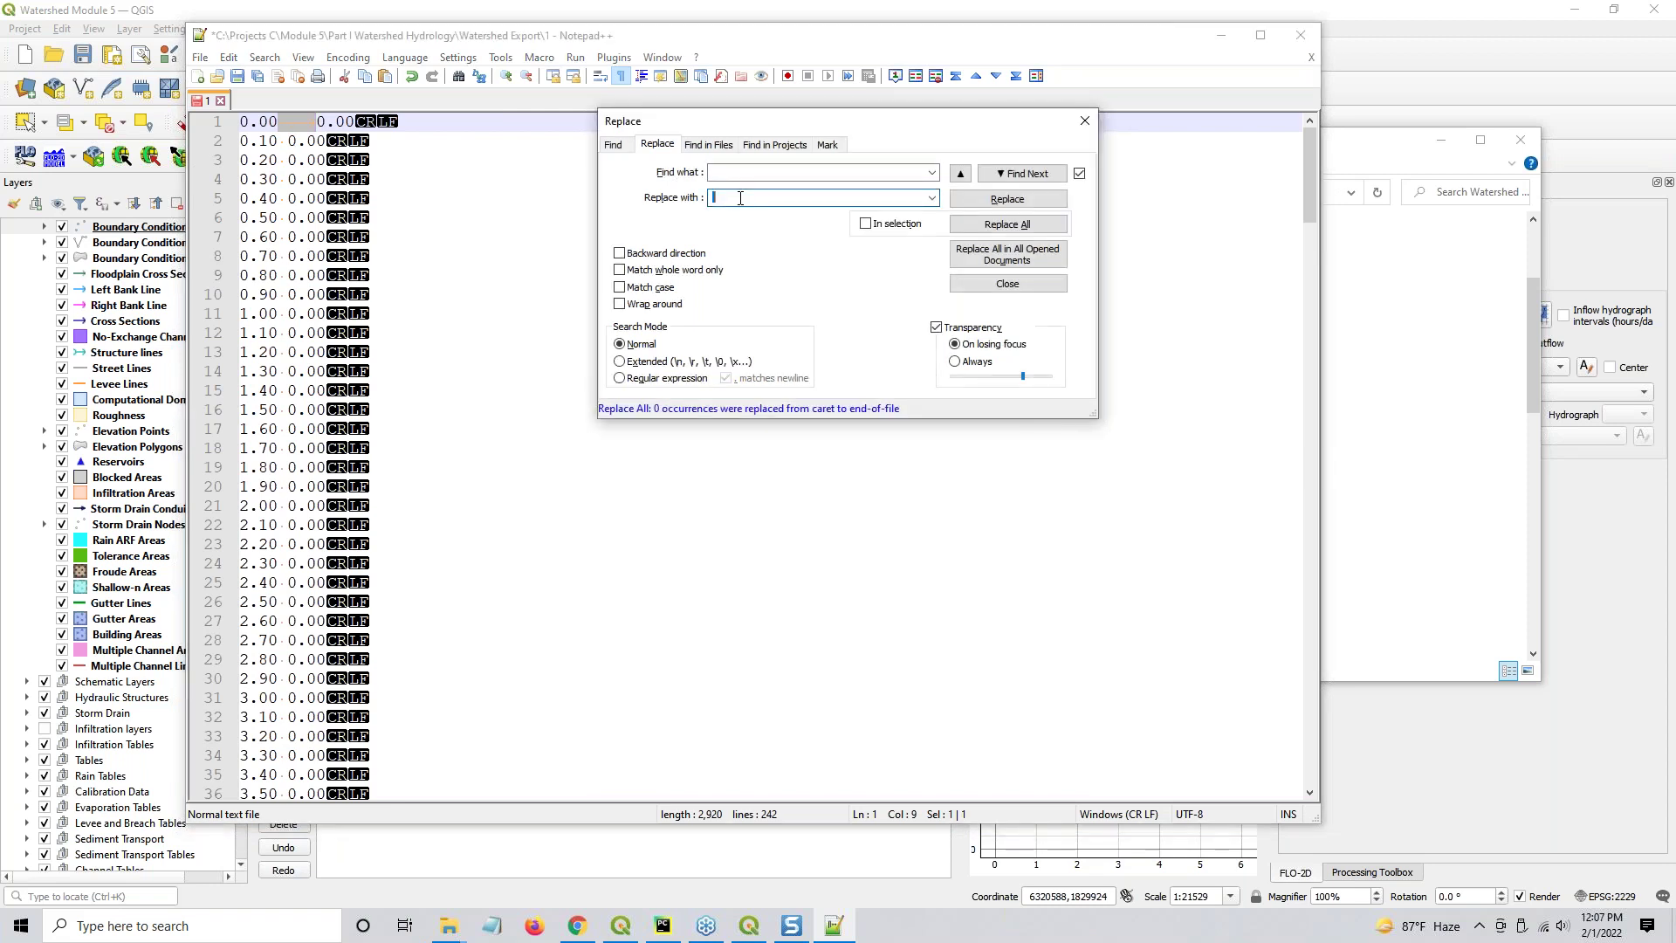
pyautogui.click(759, 171)
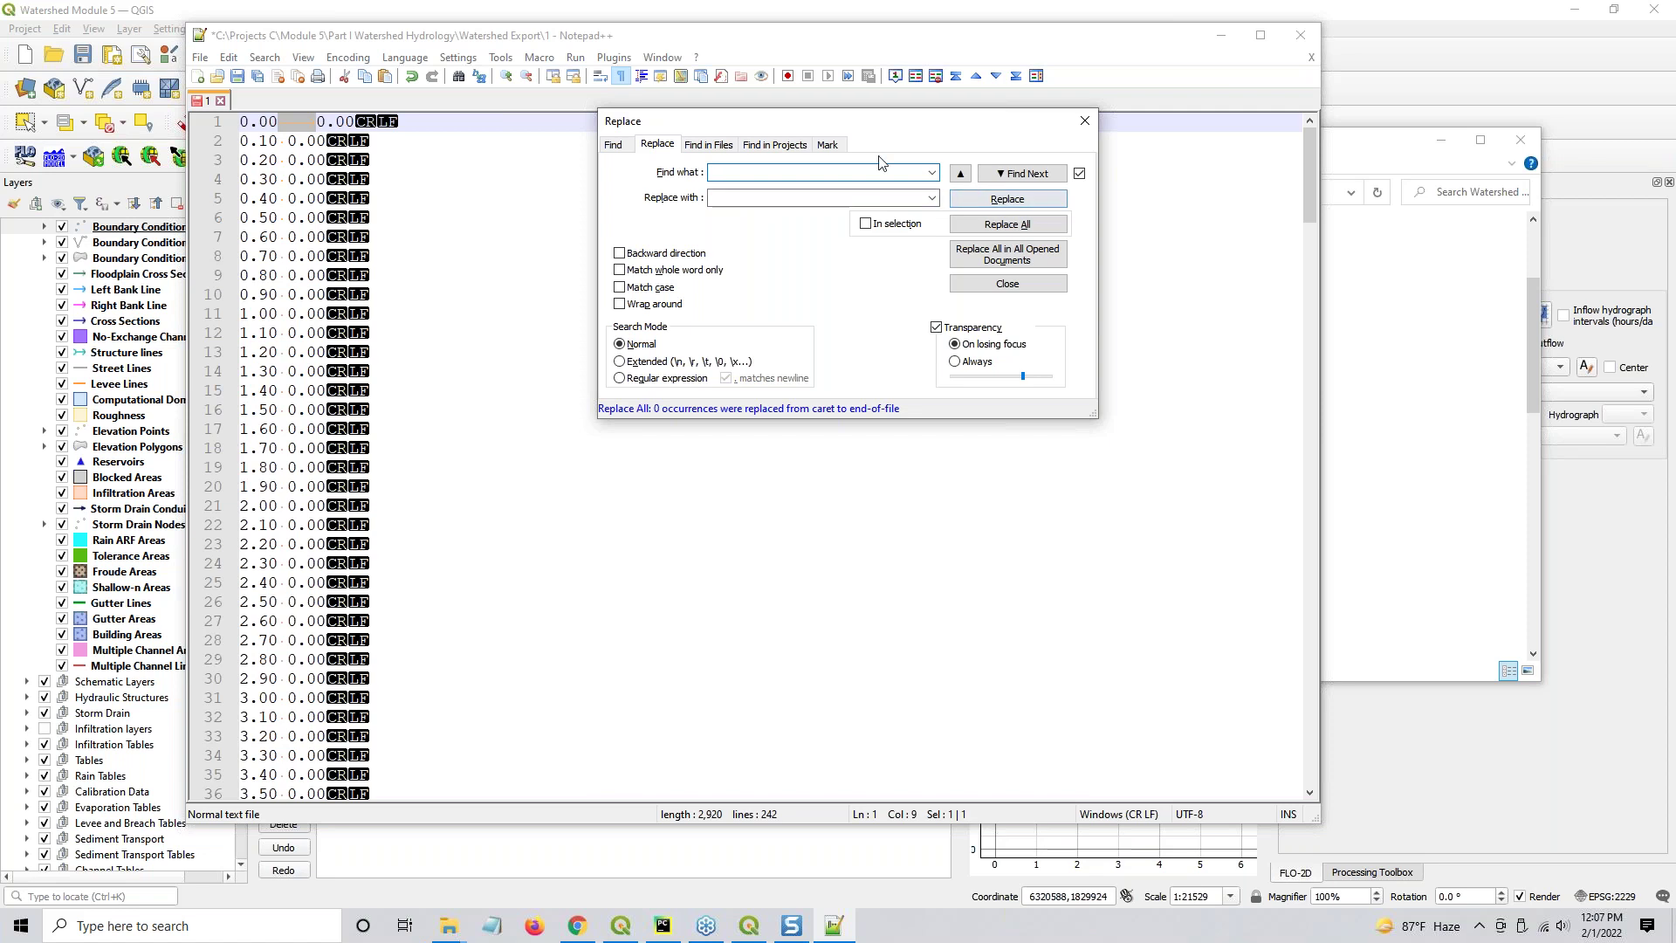
pyautogui.click(1007, 224)
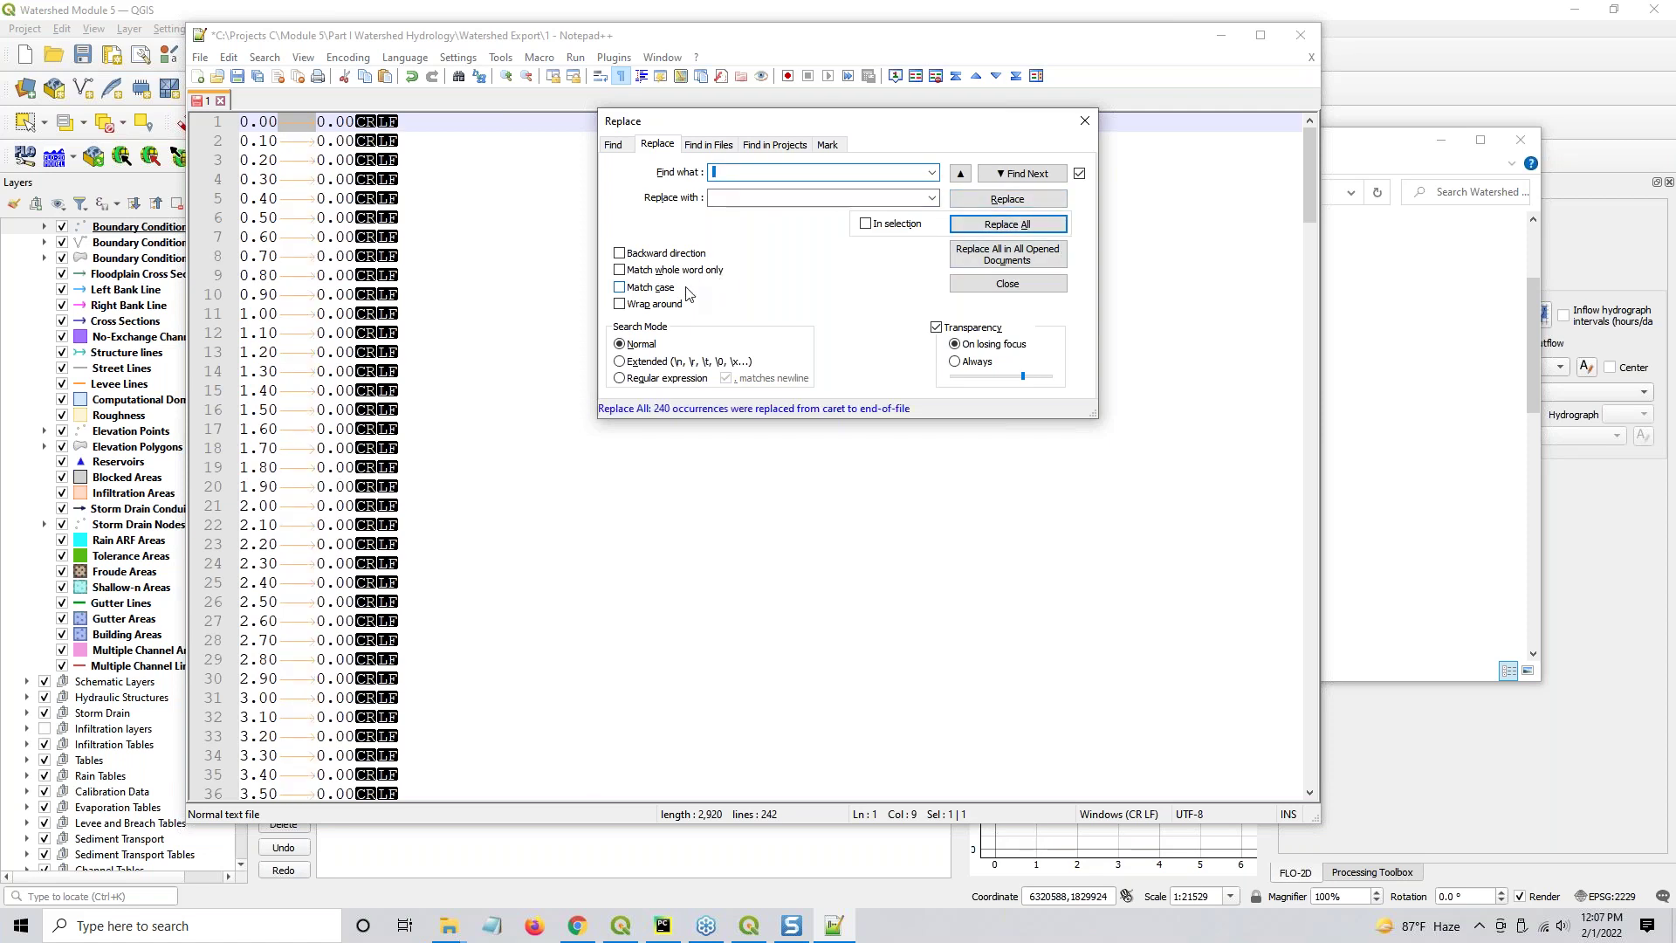
pyautogui.click(1085, 121)
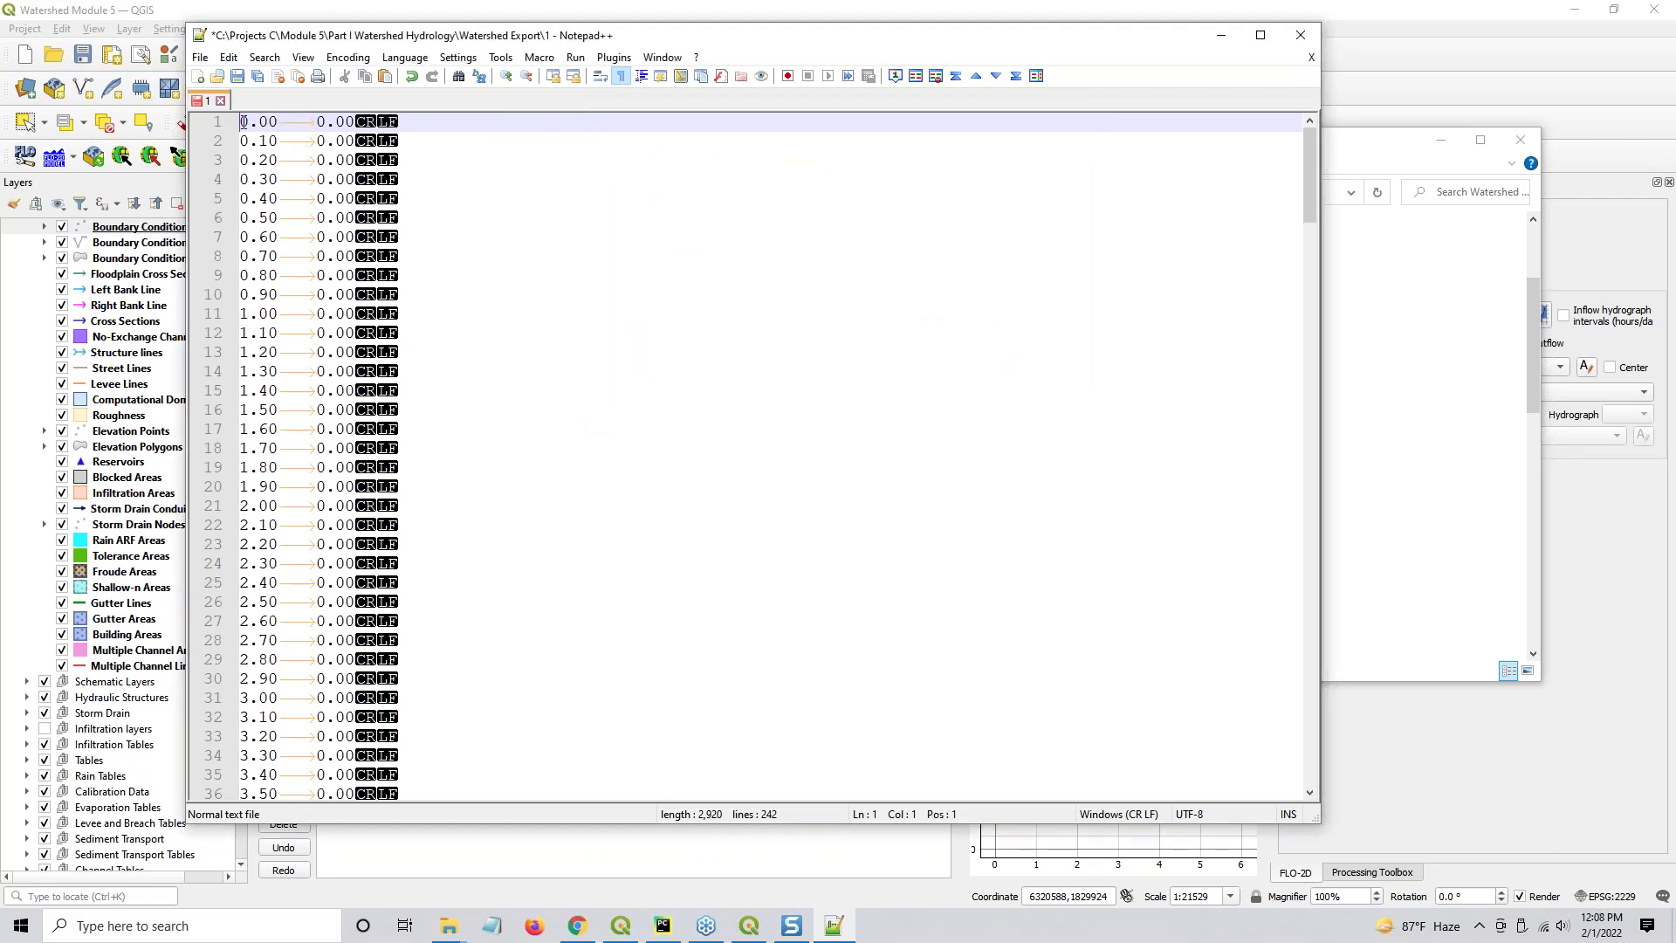
pyautogui.click(244, 121)
pyautogui.scroll(-20, 259, 598)
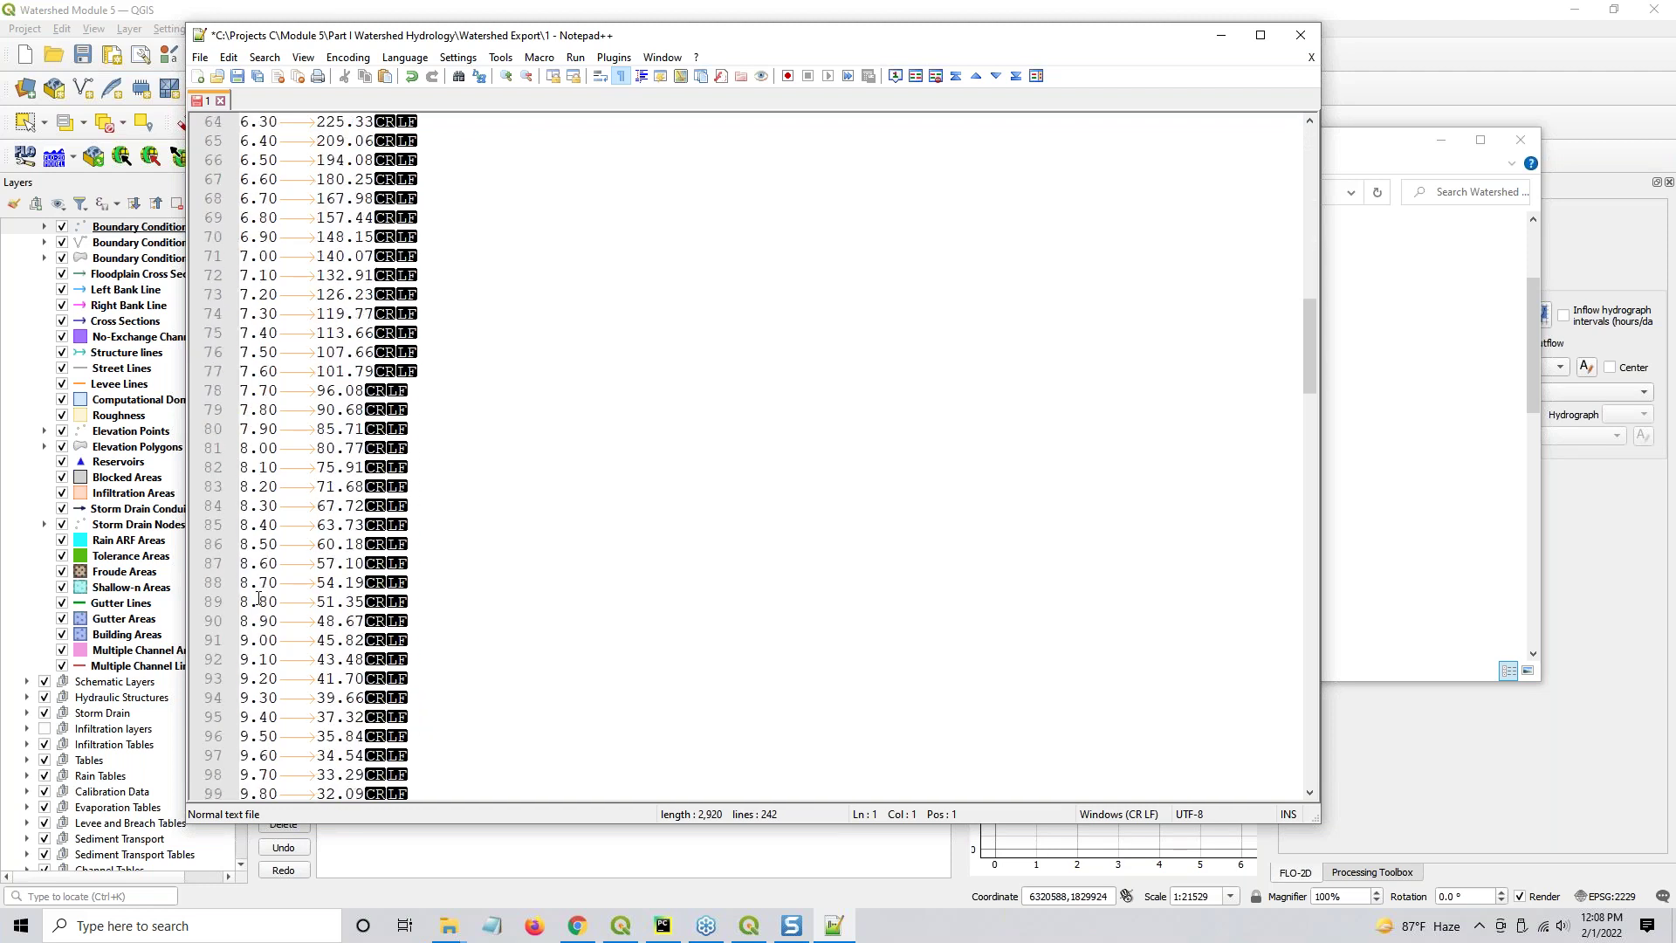
# Look through the tab-separated rows from the first line to the last and select all the hydrograph data
pyautogui.scroll(20, 258, 599)
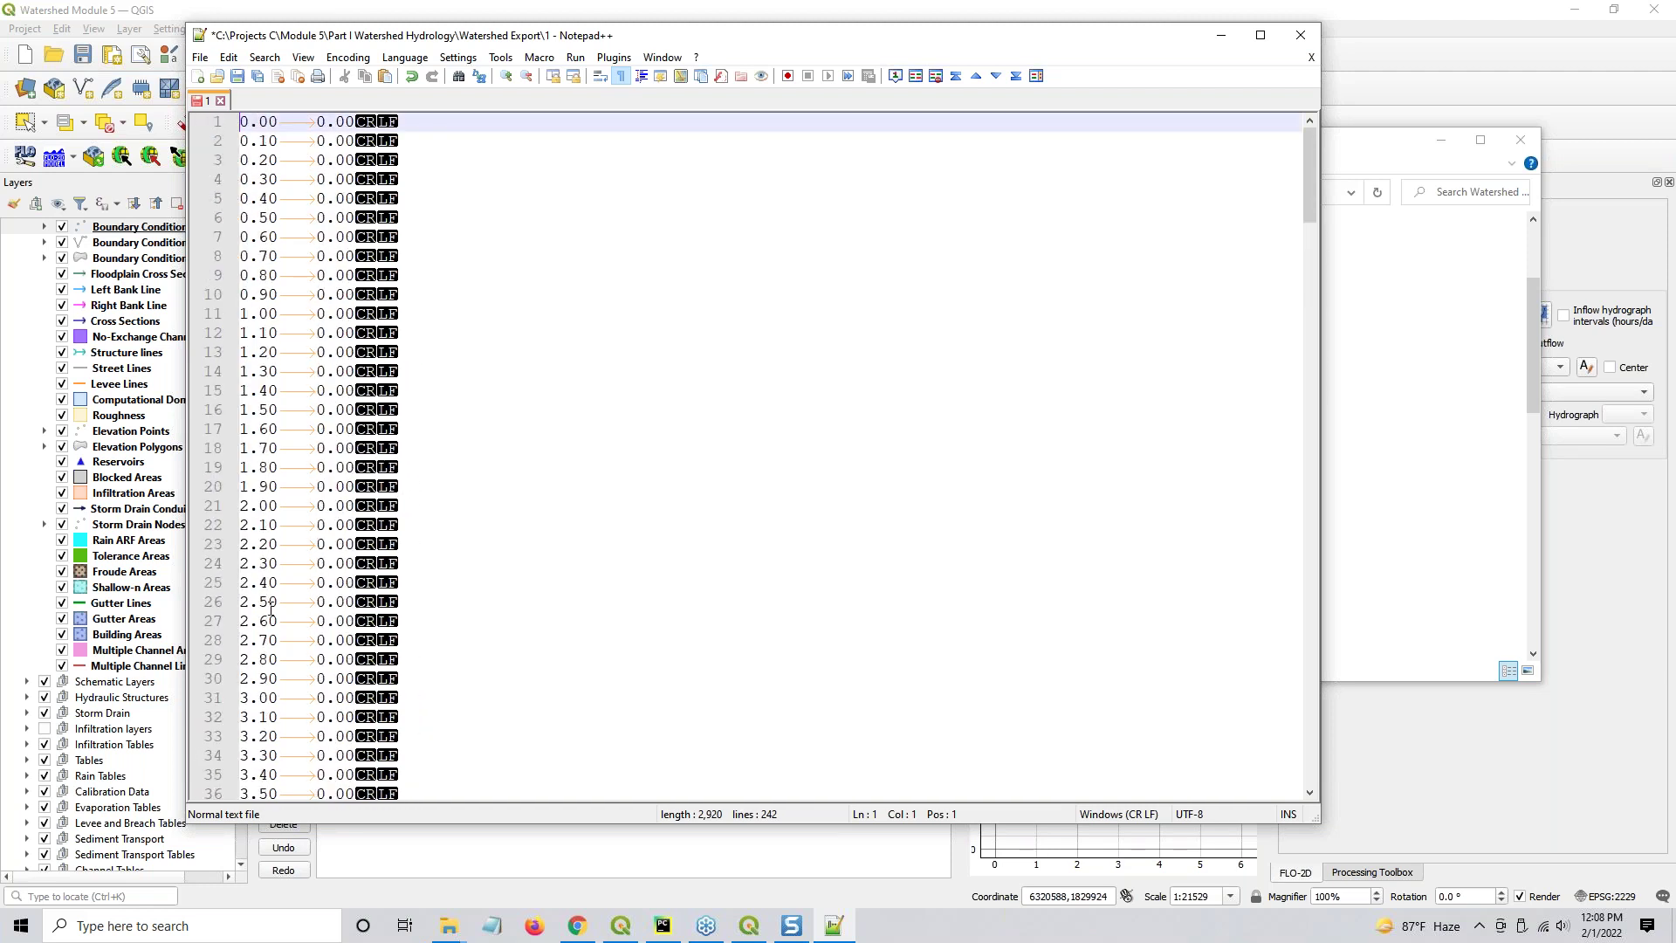
pyautogui.scroll(-20, 270, 609)
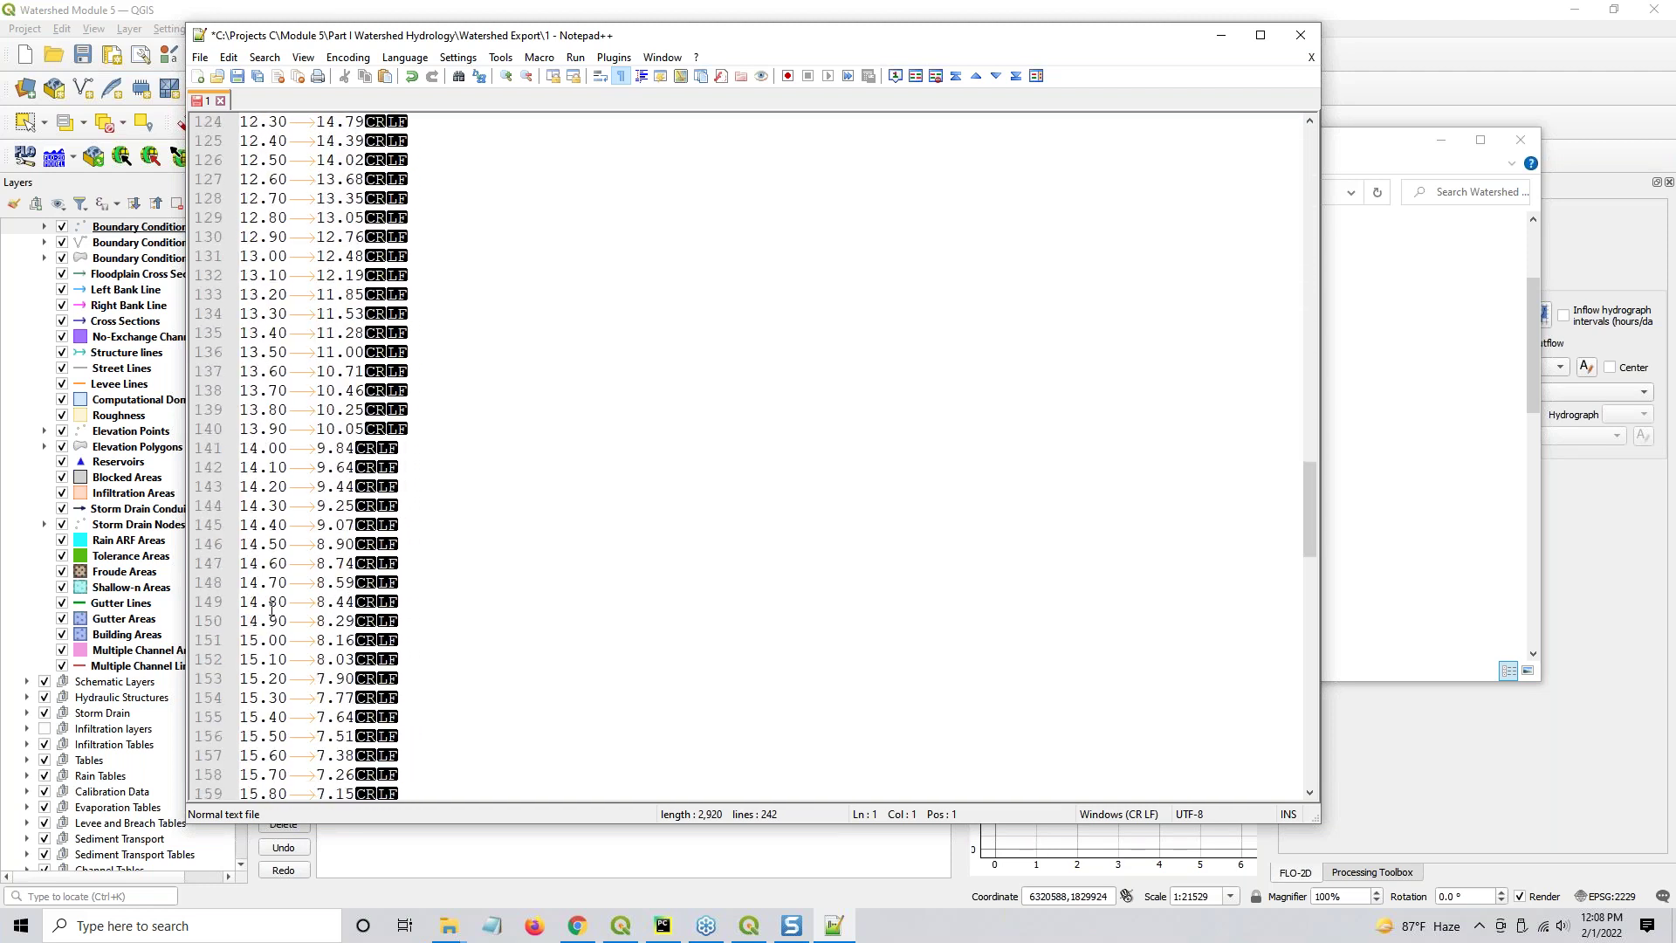
pyautogui.scroll(-20, 270, 611)
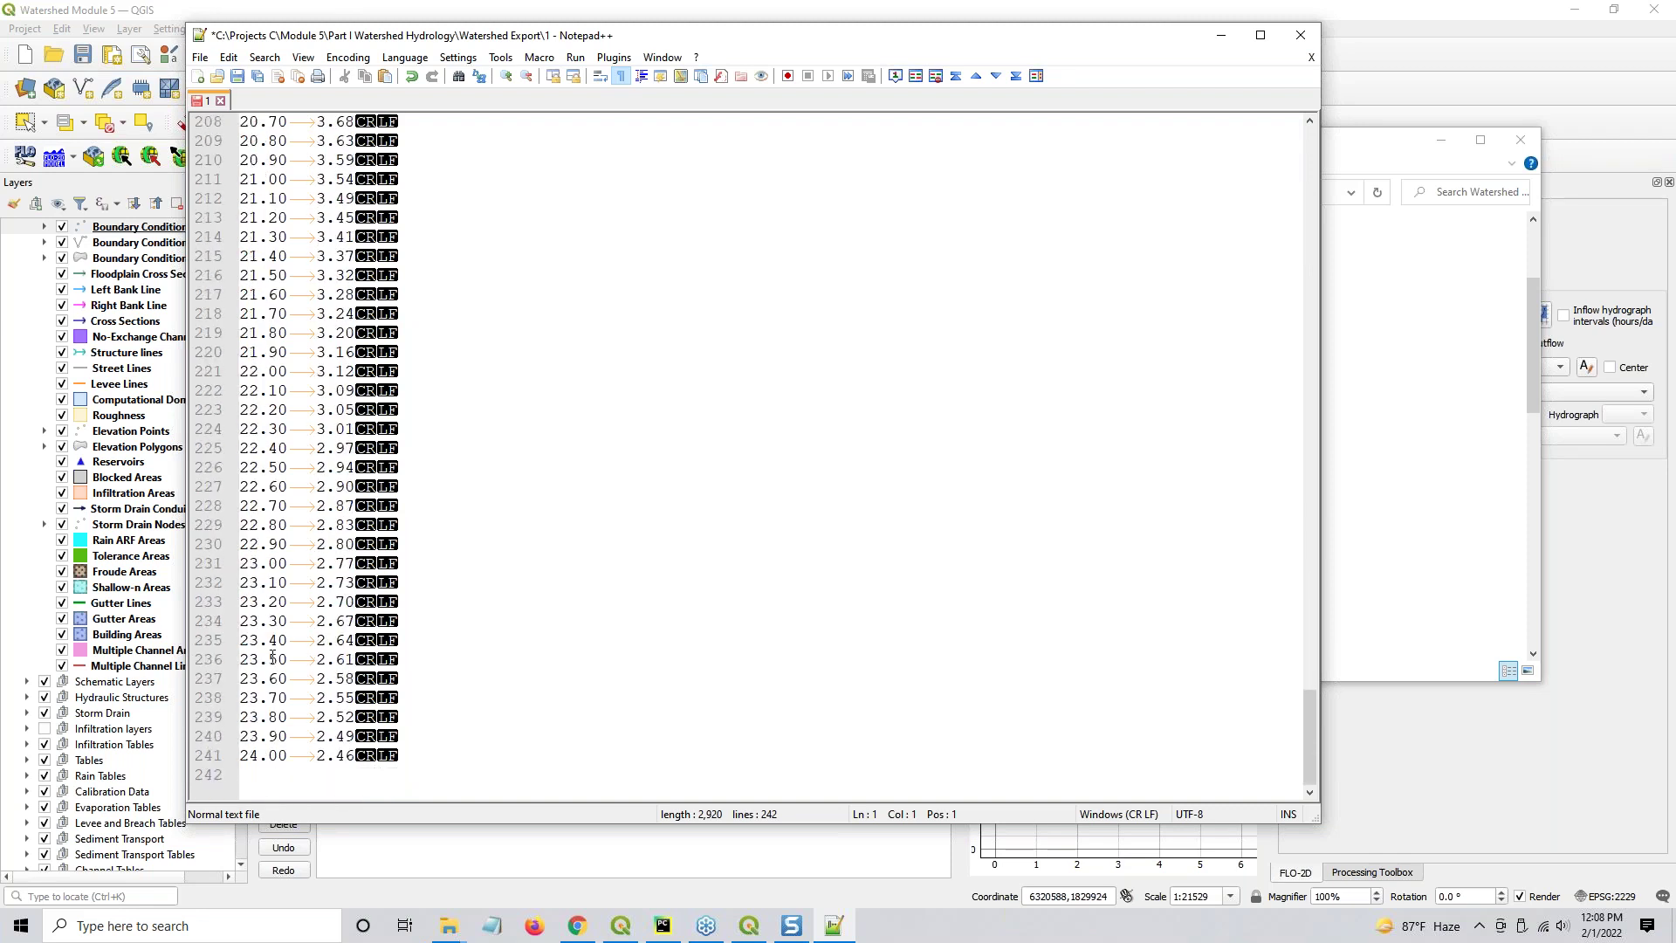
pyautogui.keyDown('shift'); pyautogui.click(352, 757); pyautogui.keyUp('shift')
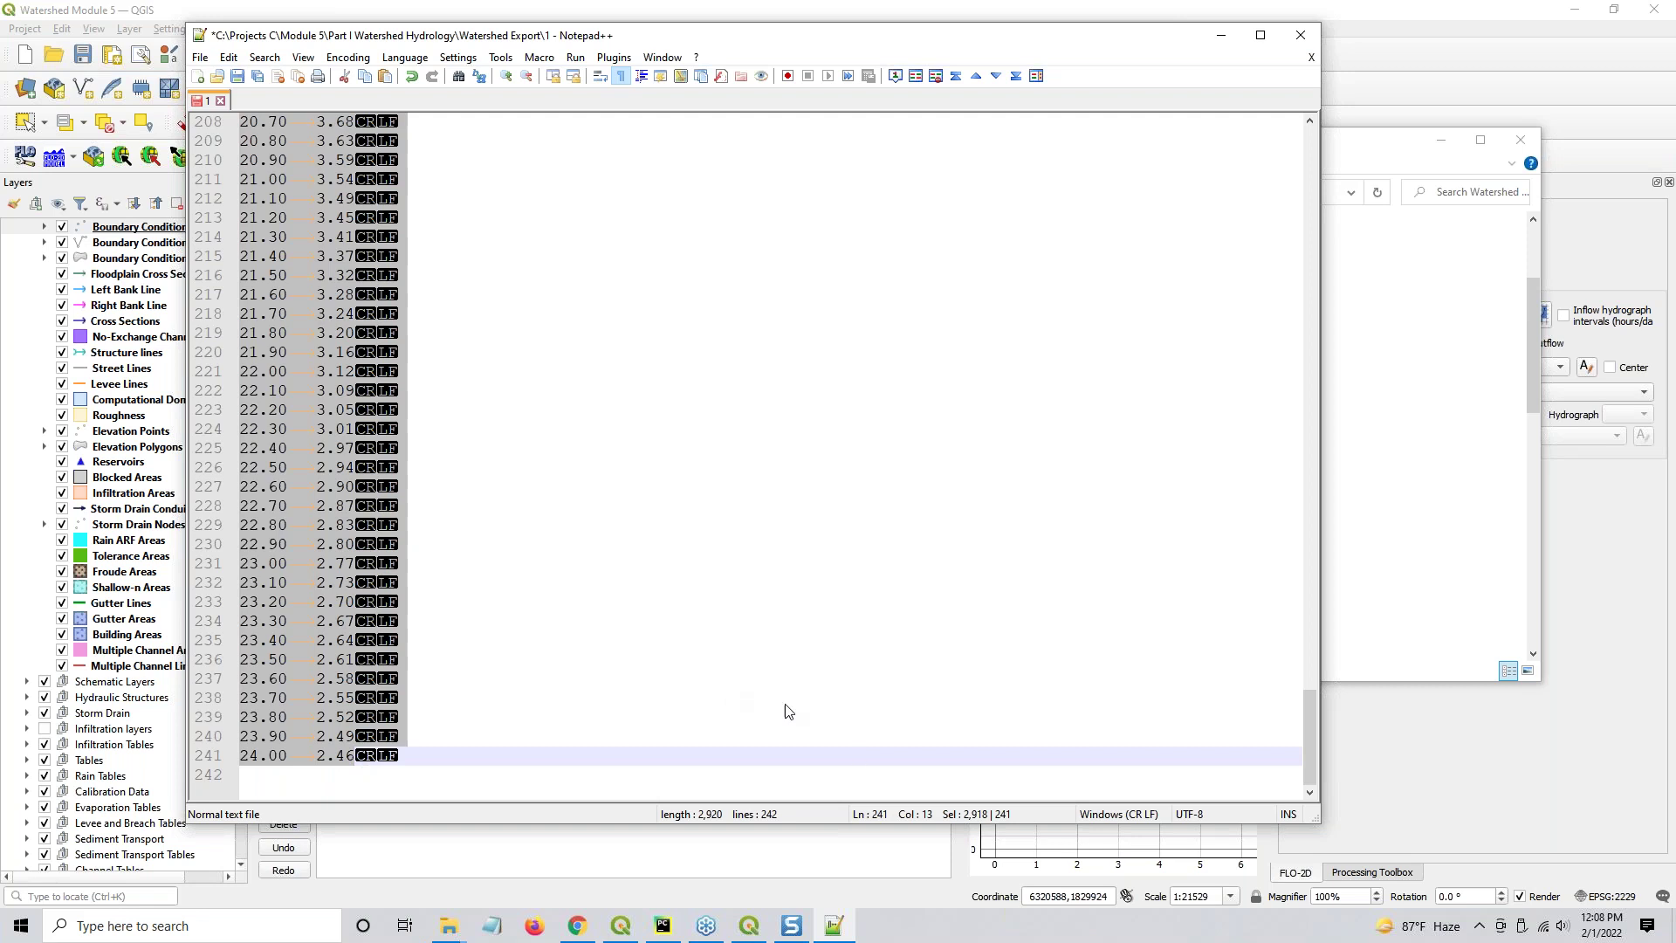
pyautogui.click(1584, 543)
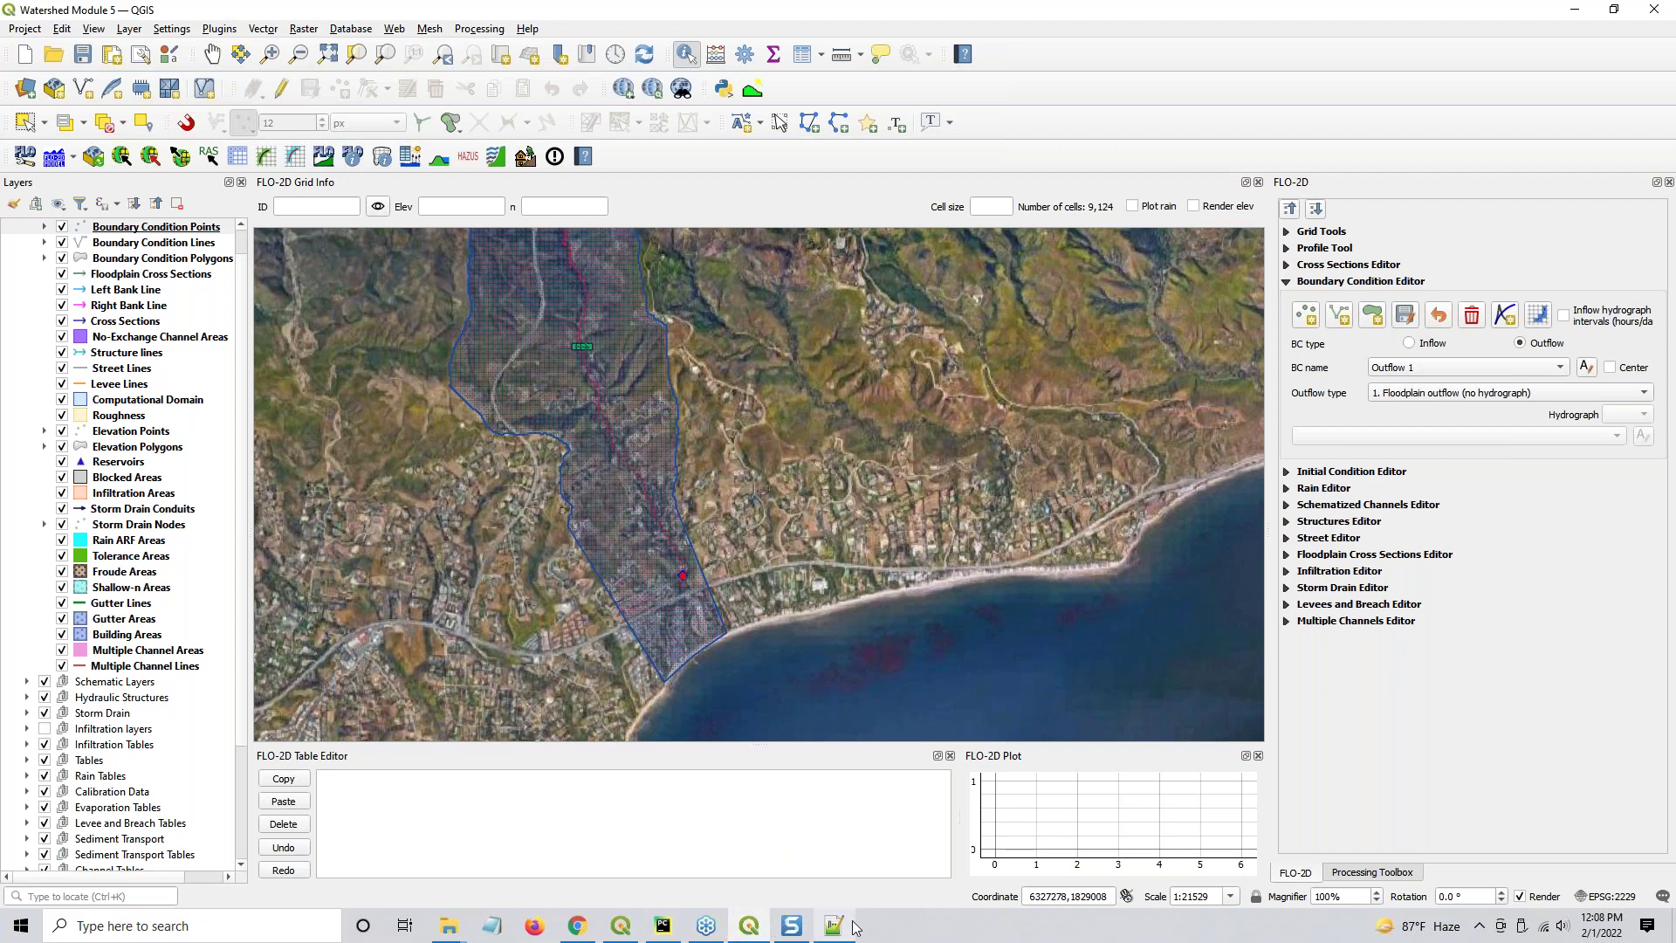
pyautogui.click(836, 757)
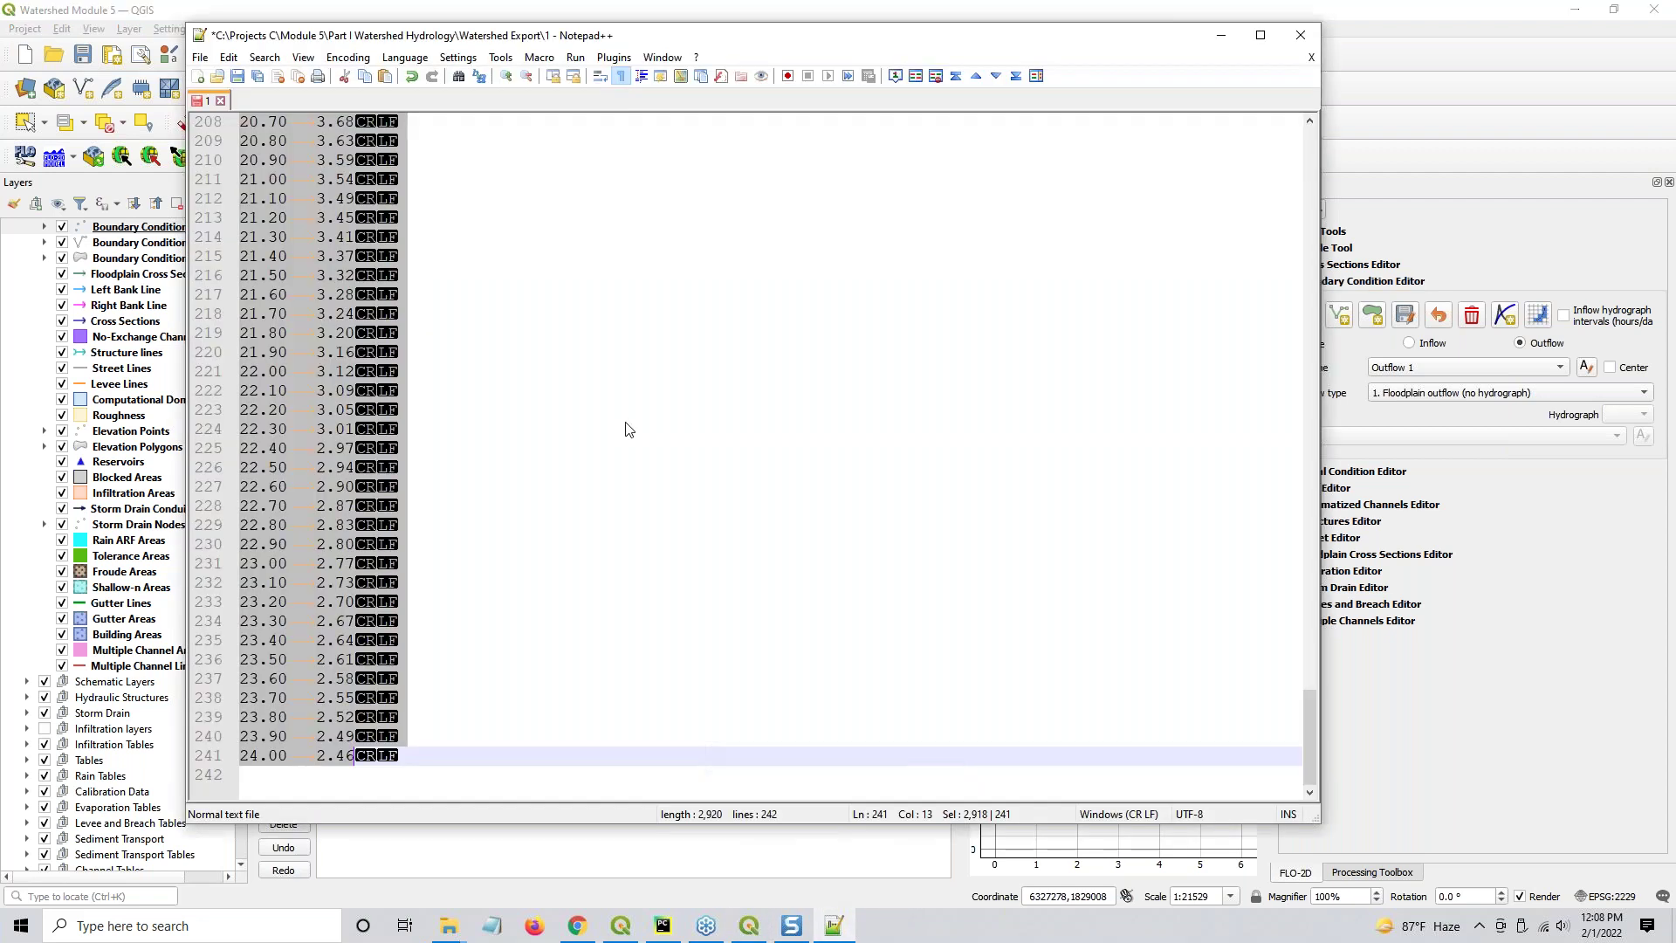
# Clear the selection, save the reformatted hydrograph file, check its rows up to line 1, and close Notepad++
pyautogui.click(628, 429)
pyautogui.hotkey('ctrl', 's')
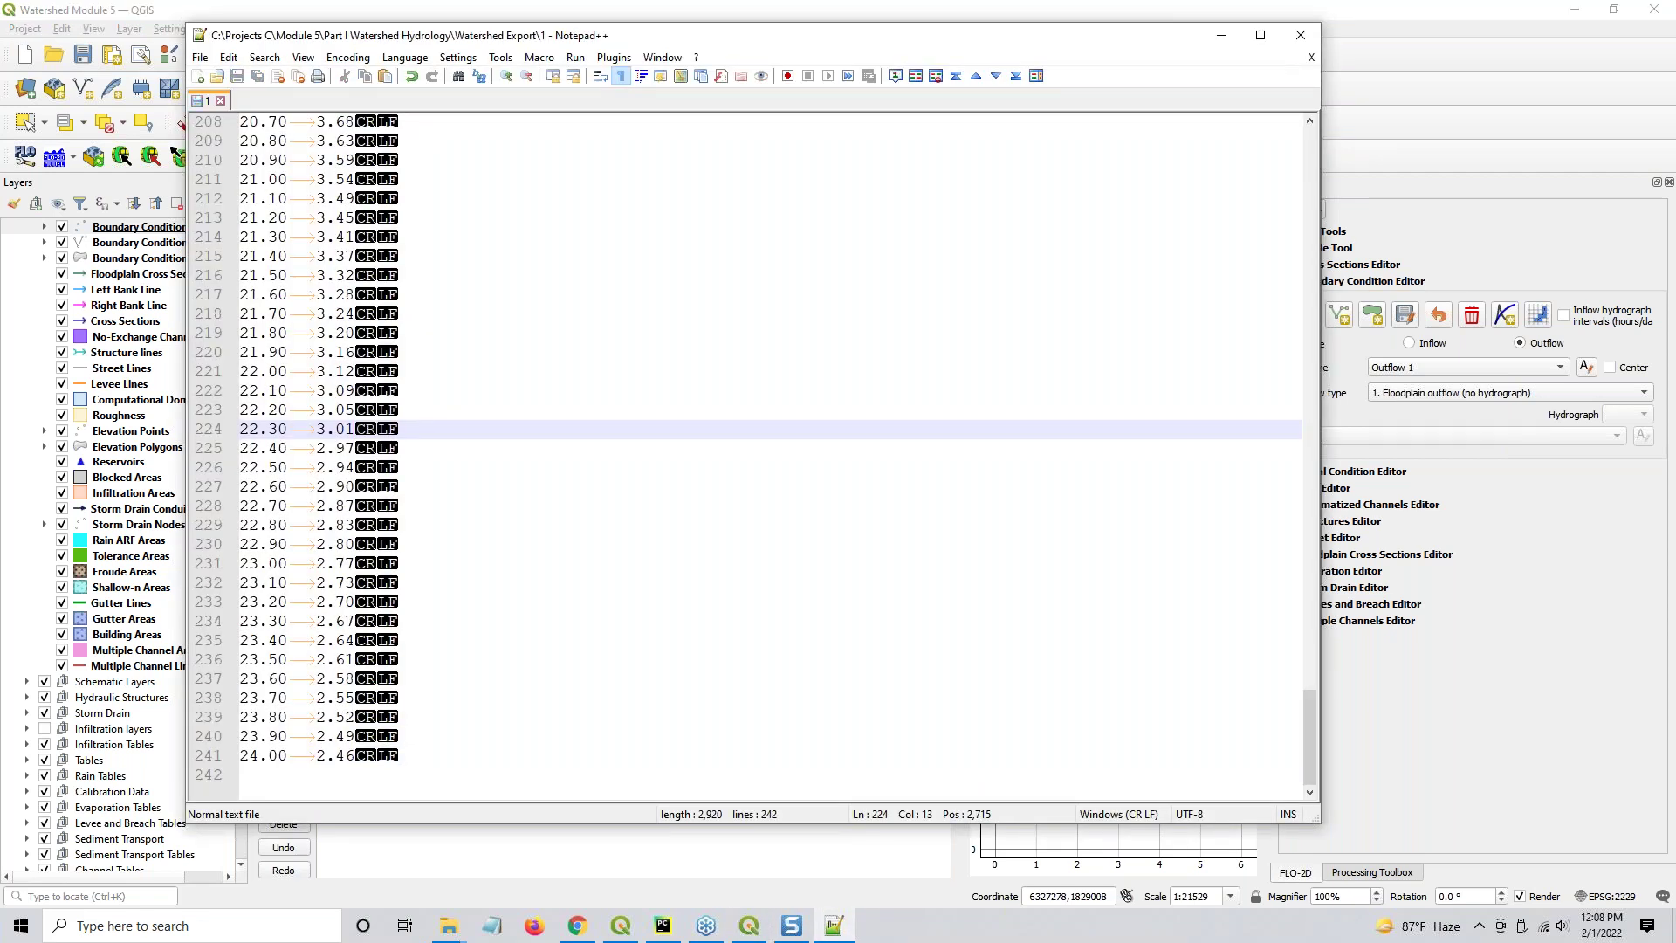
pyautogui.scroll(20, 348, 150)
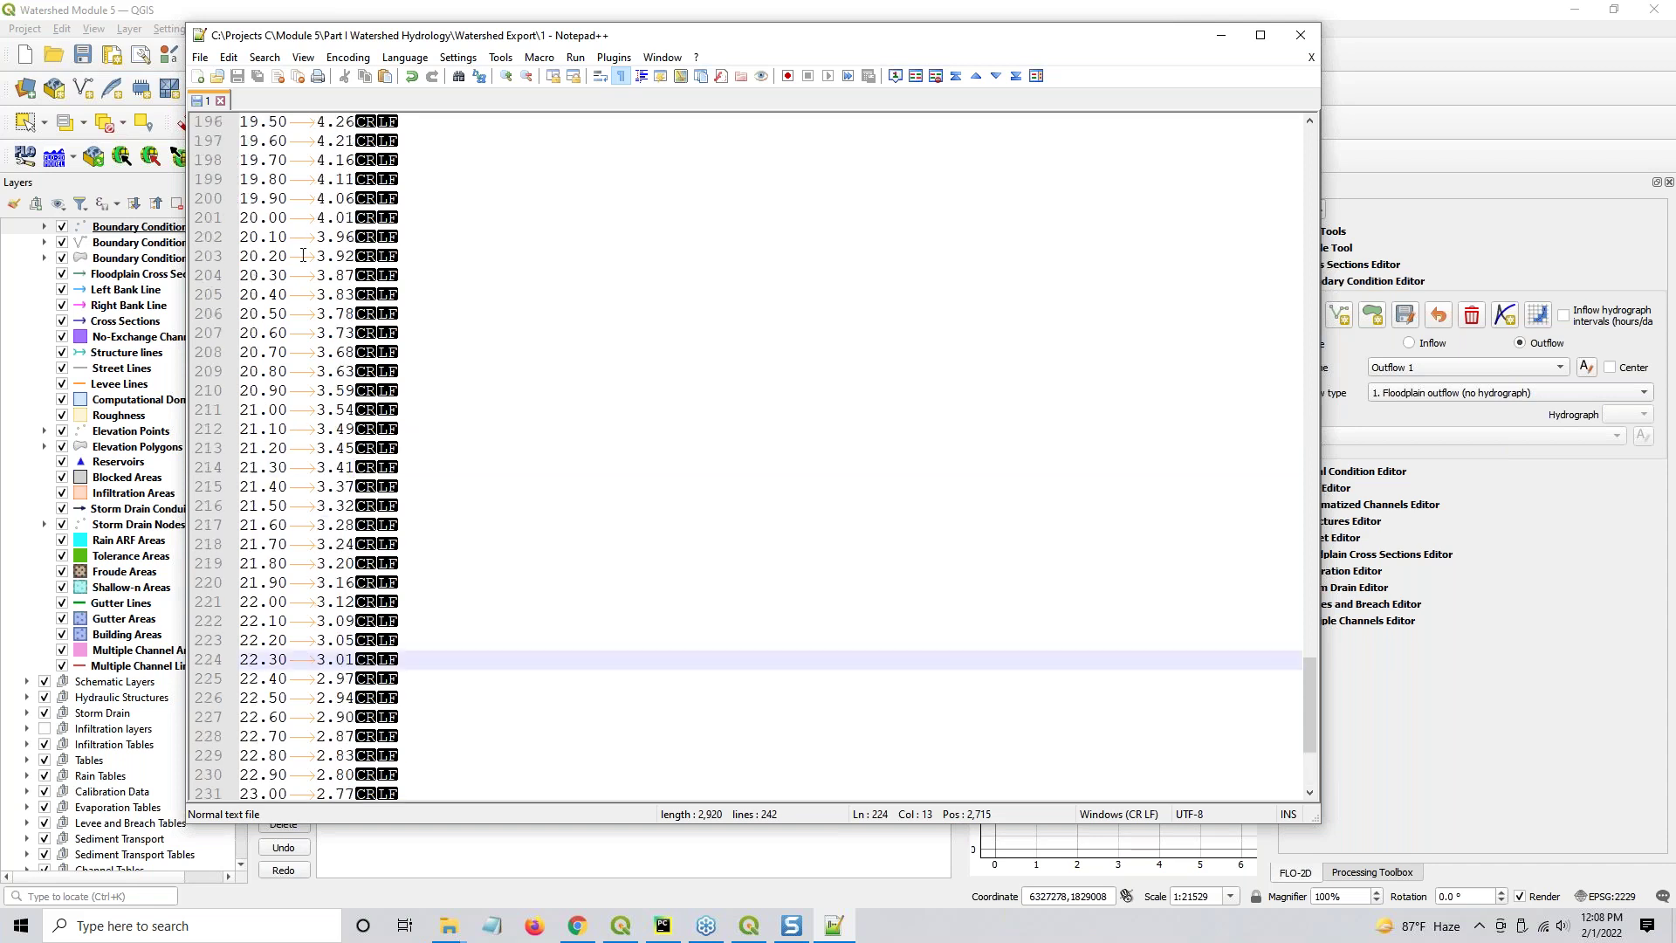
pyautogui.scroll(20, 297, 255)
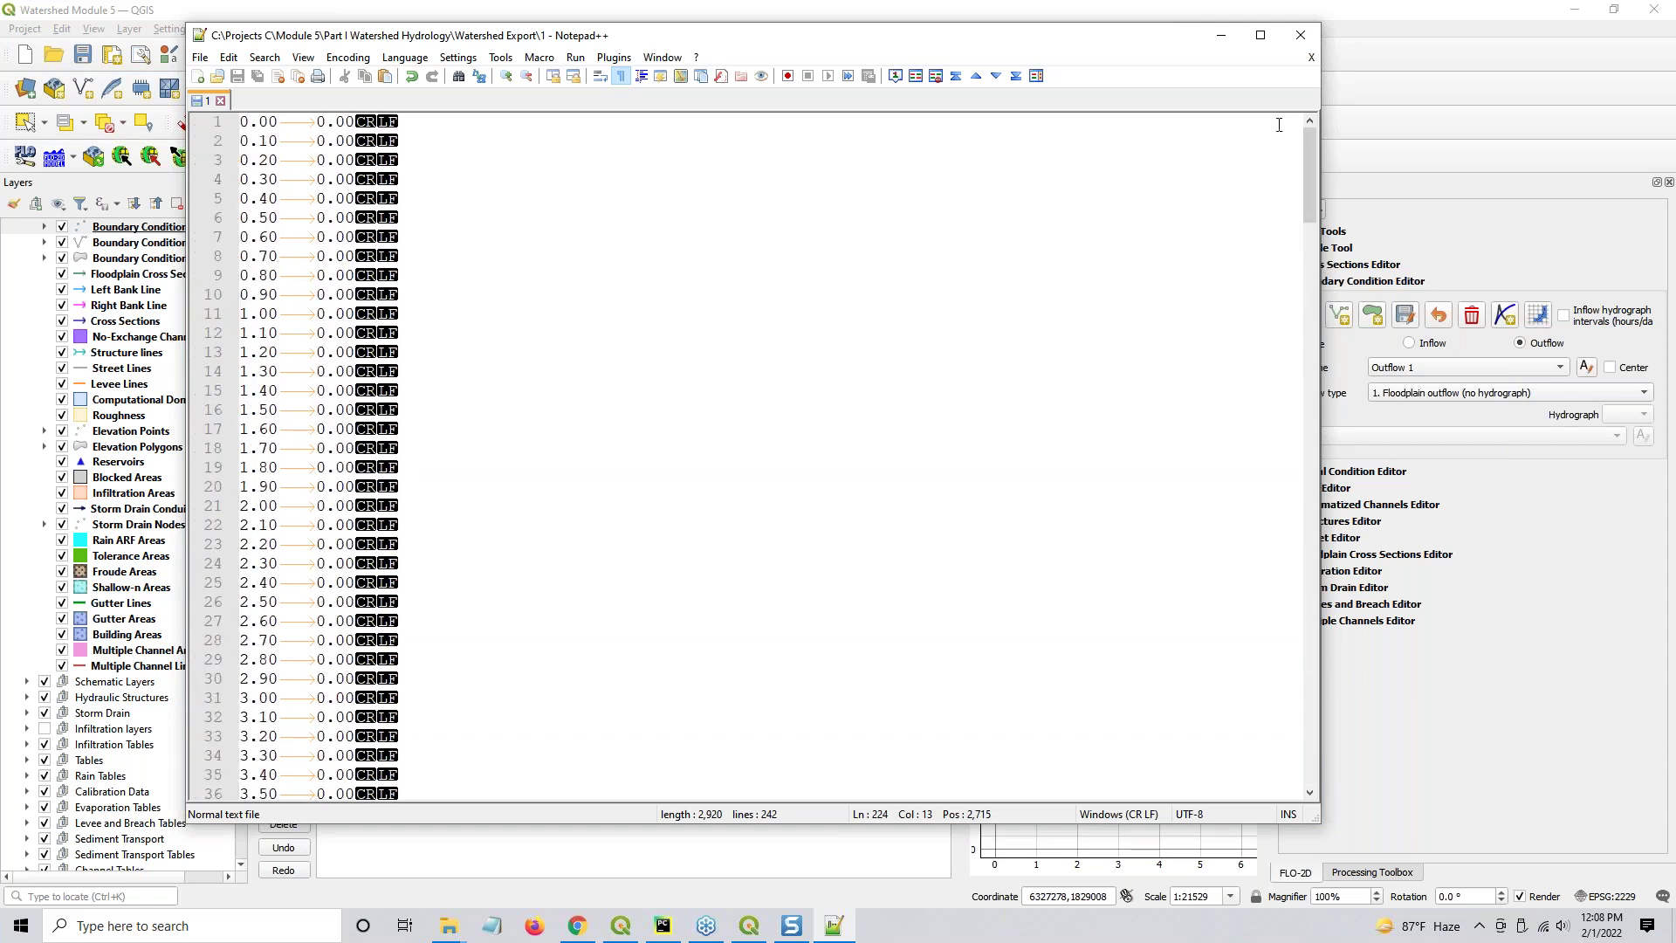
pyautogui.click(1300, 35)
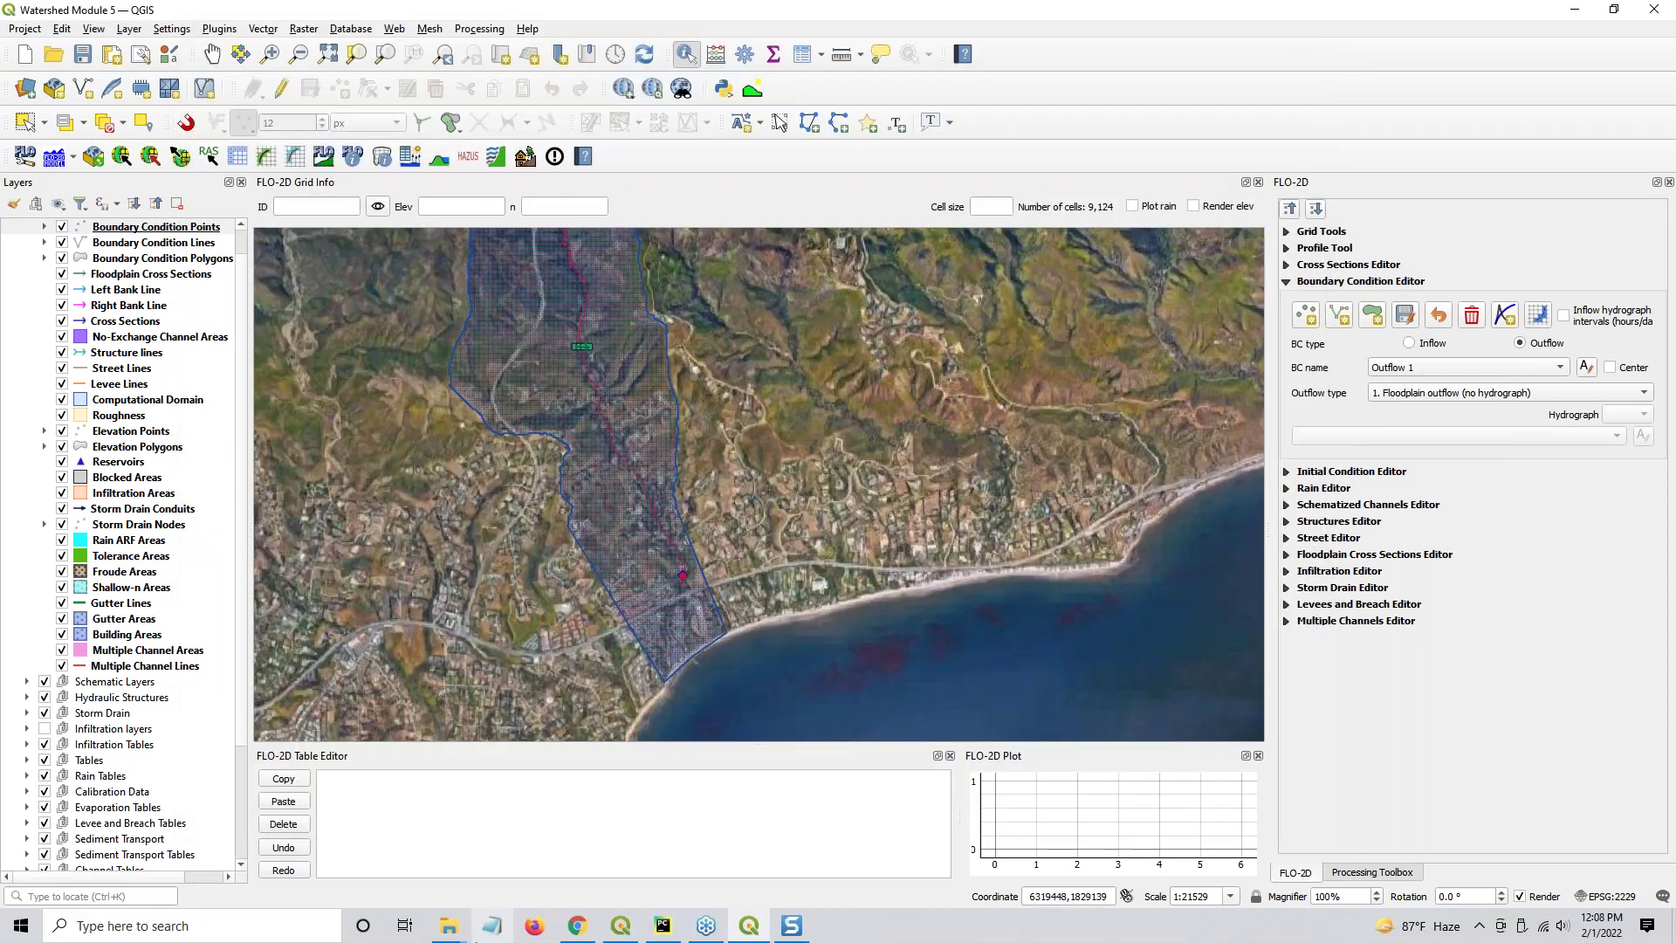
# Switch to File Explorer and rename the file 1 in the Watershed Export folder as "Hydrograph 3yr 10hr.txt"
pyautogui.moveTo(448, 933)
pyautogui.click(510, 877)
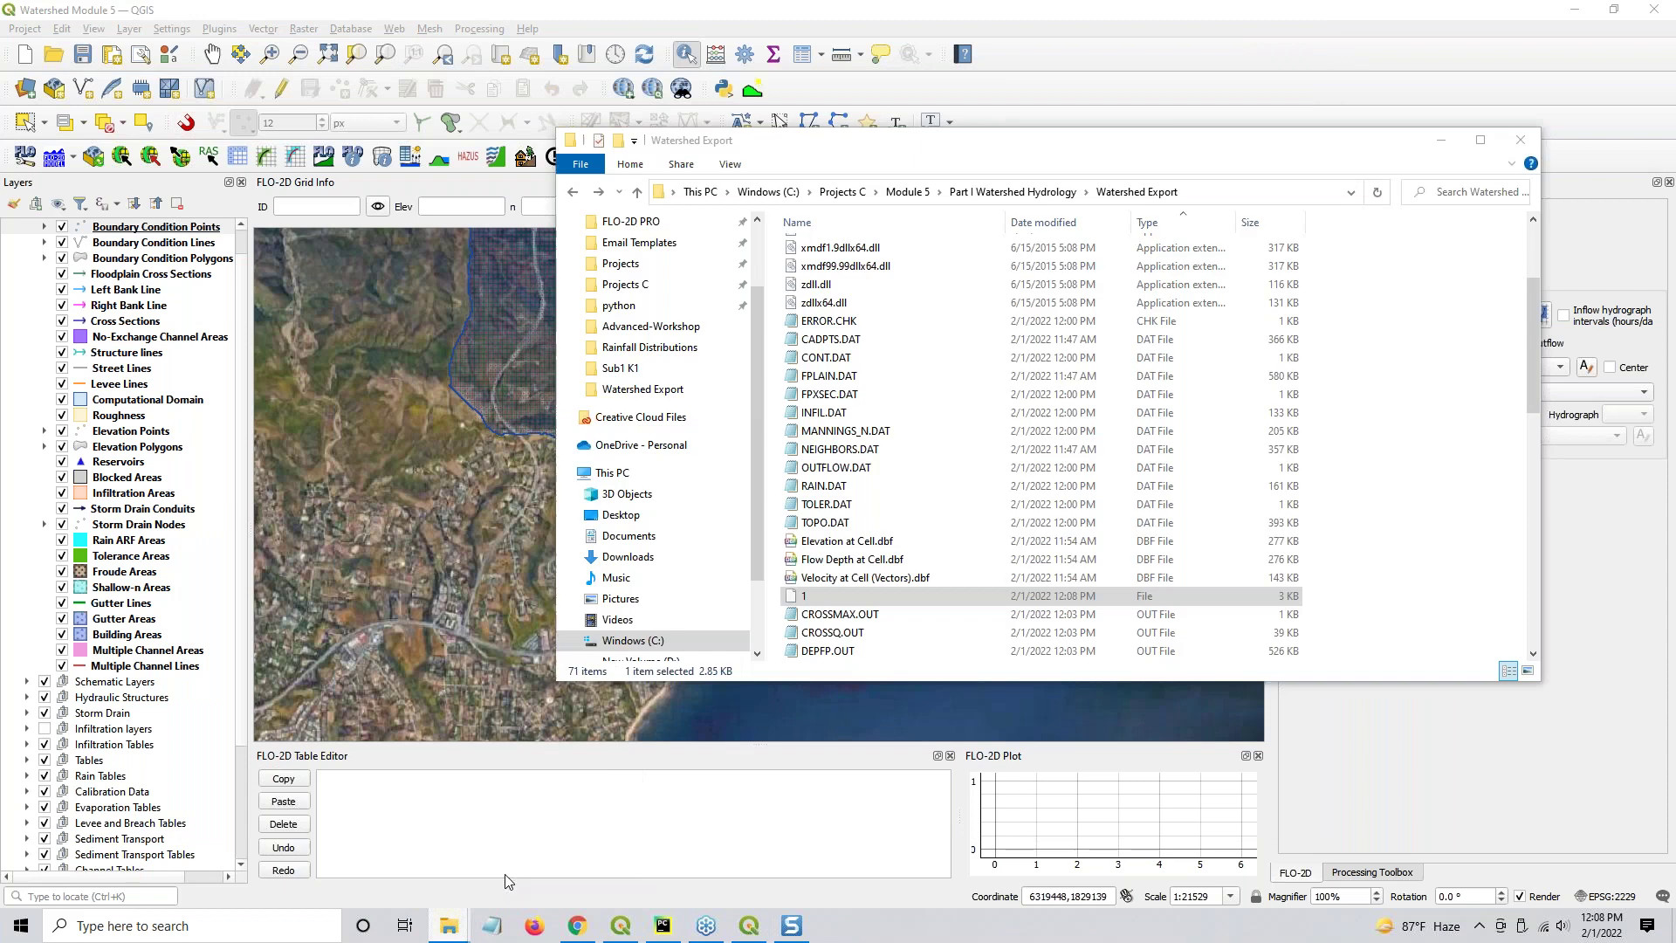
pyautogui.click(844, 595)
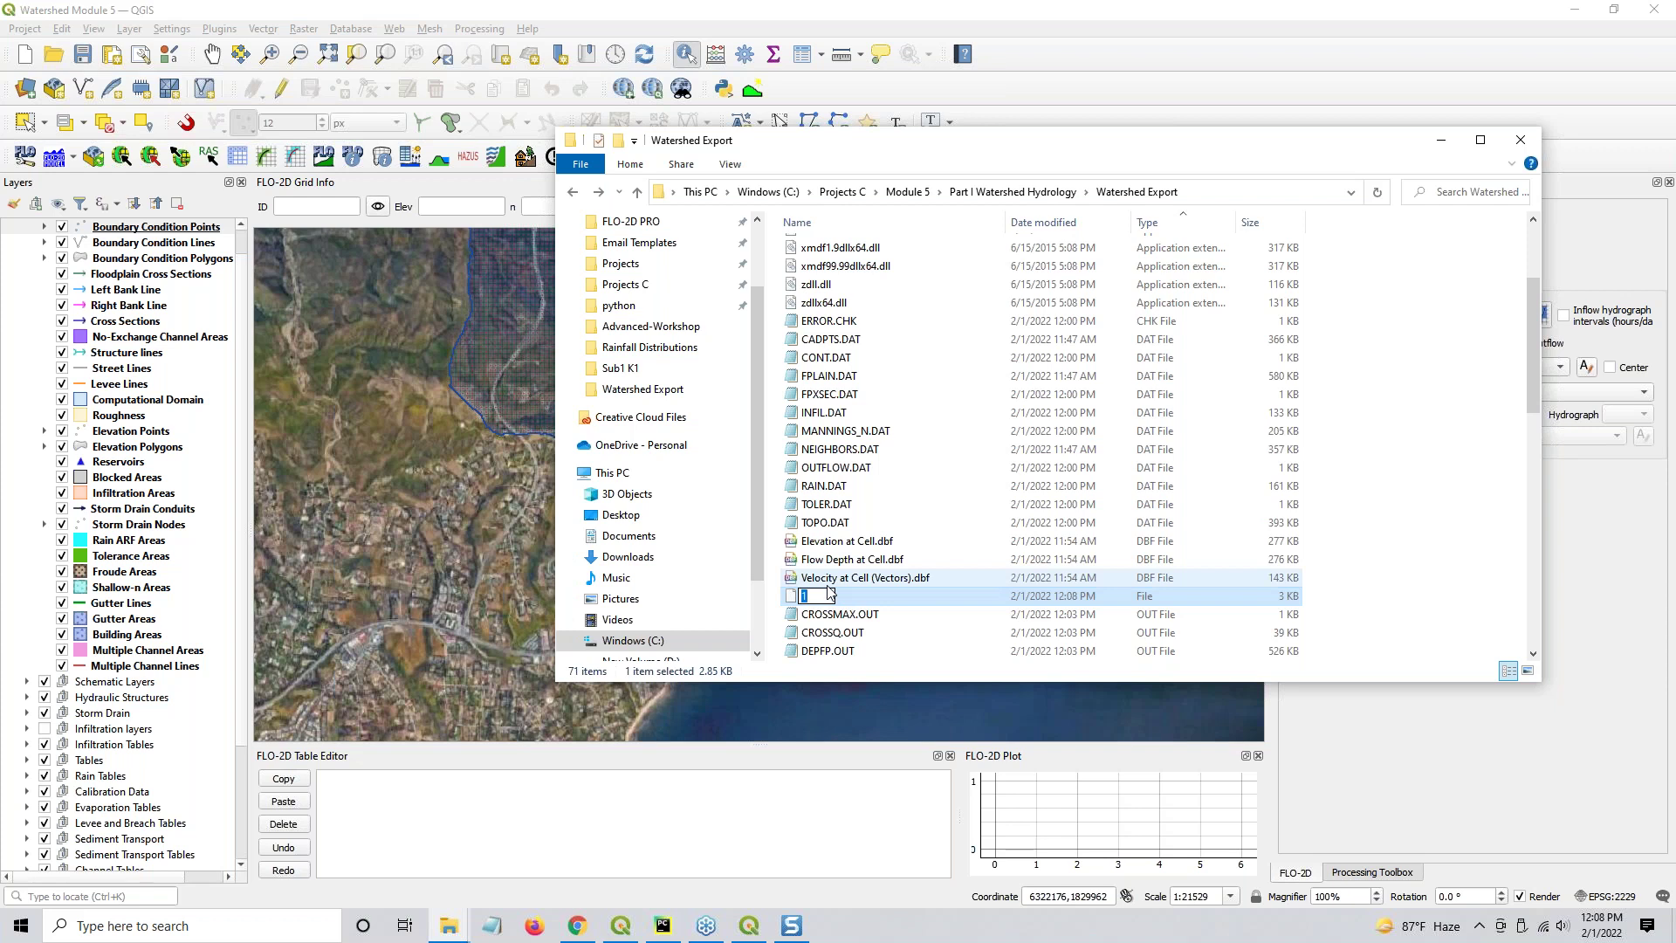
pyautogui.write('Hydrograph 3yr 10hr.txt')
pyautogui.press('Return')
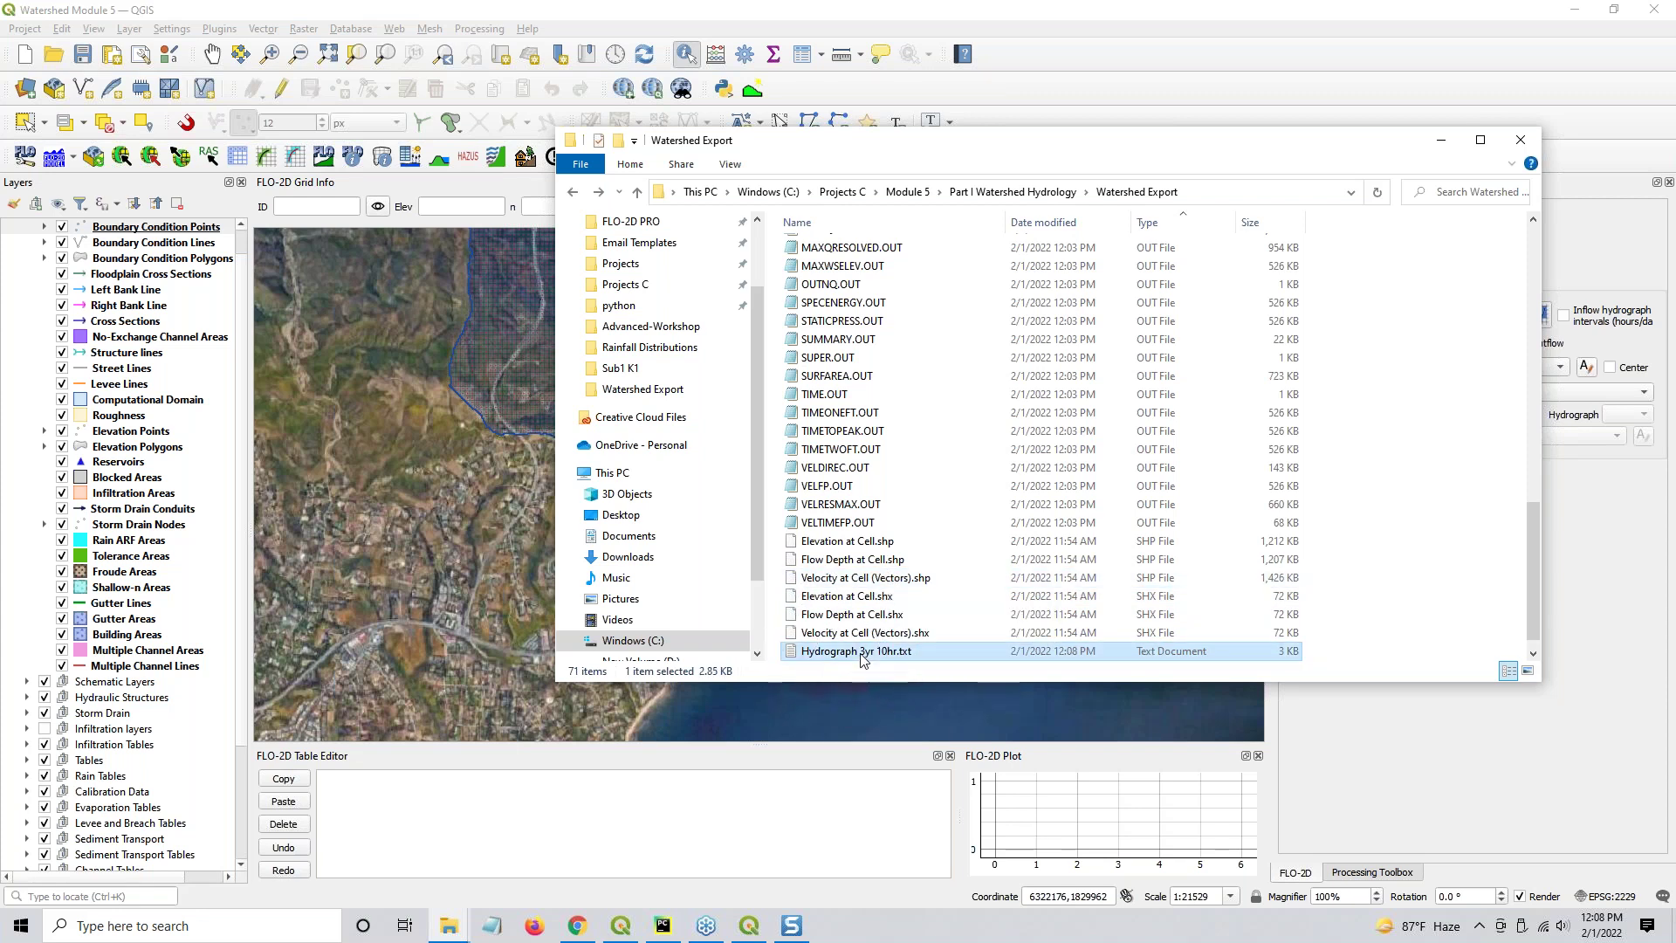
# Copy the renamed hydrograph text file into the Part II Mudflow folder of Module 5 and return to QGIS
pyautogui.click(969, 192)
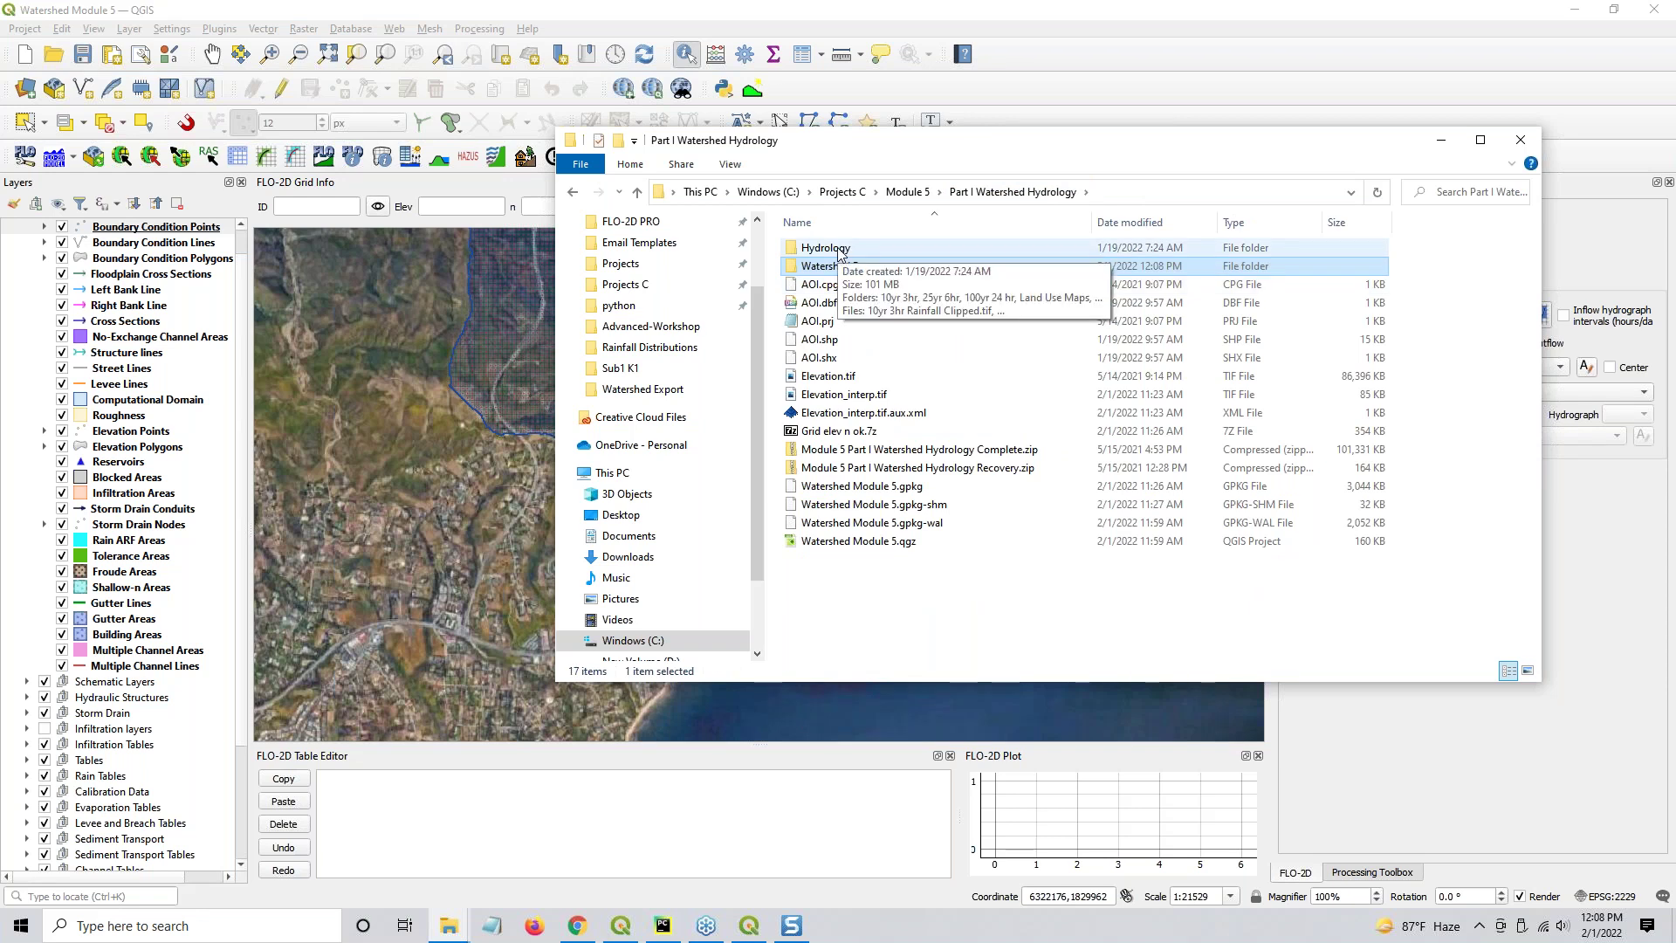
pyautogui.click(908, 192)
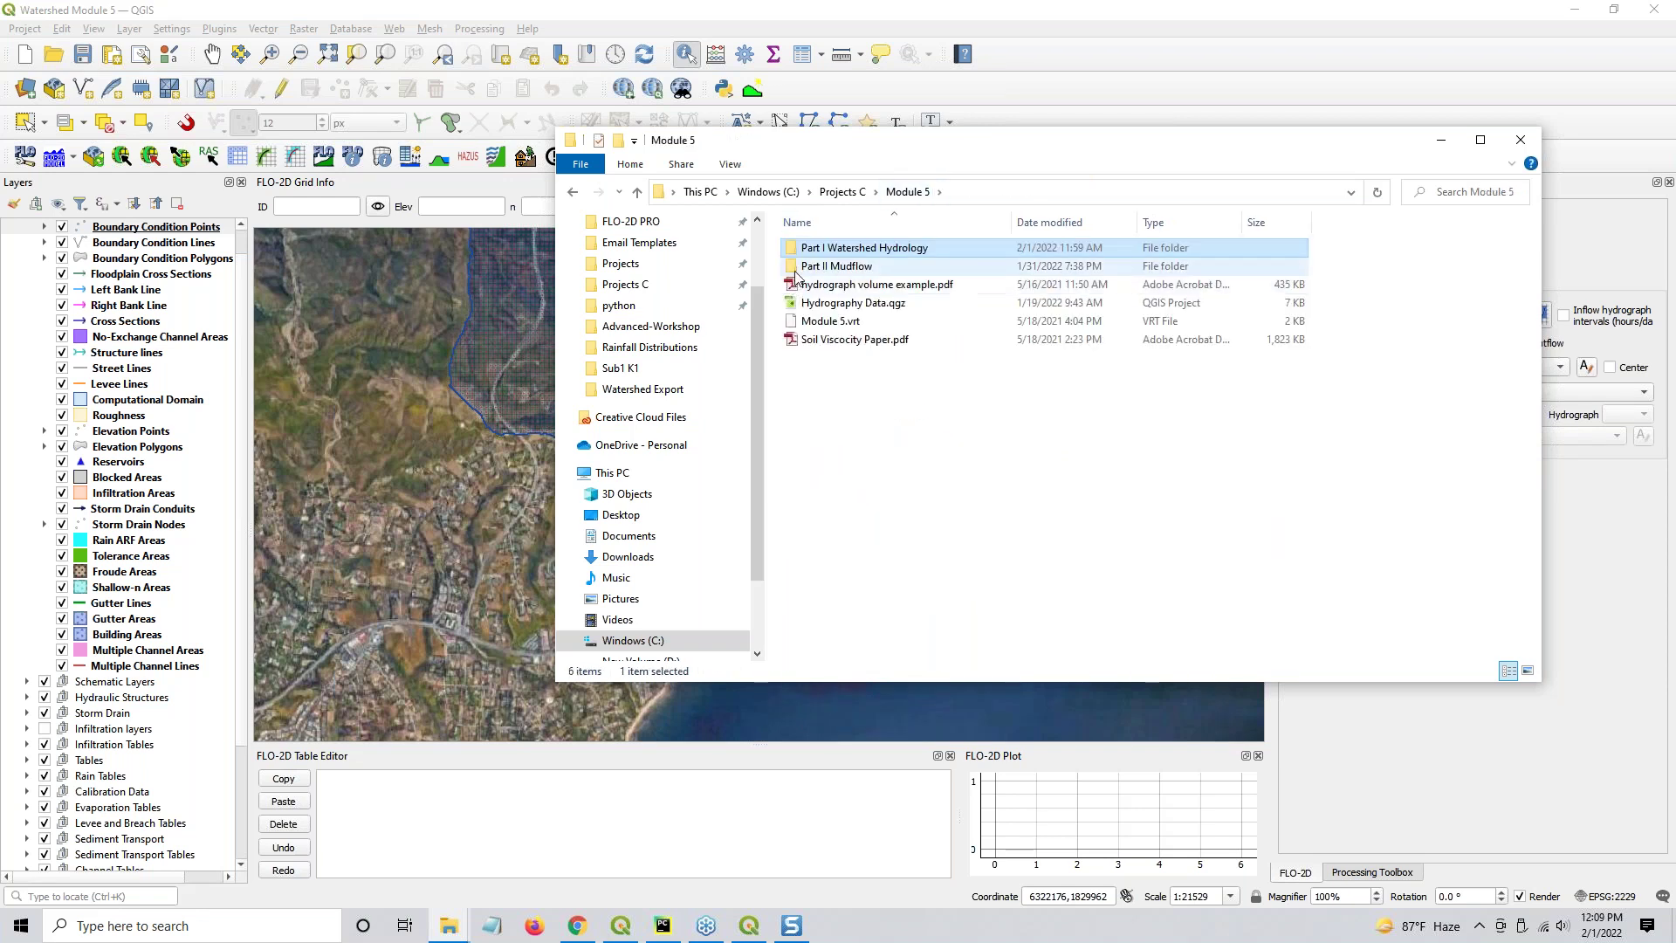
pyautogui.doubleClick(797, 267)
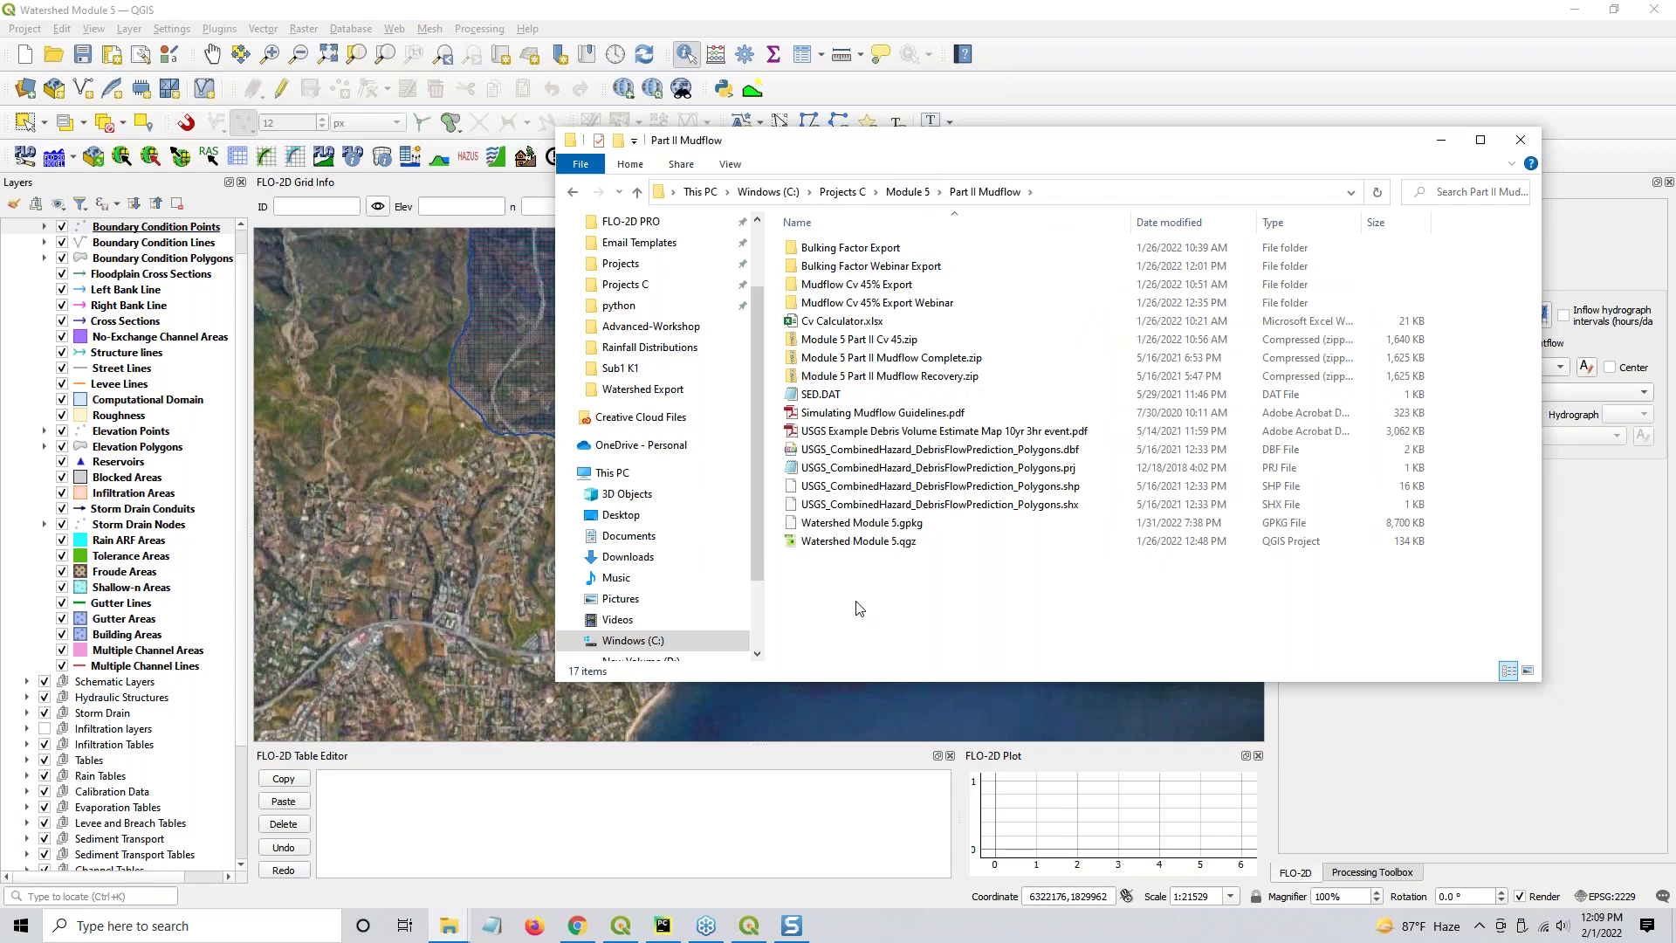
pyautogui.hotkey('ctrl', 'v')
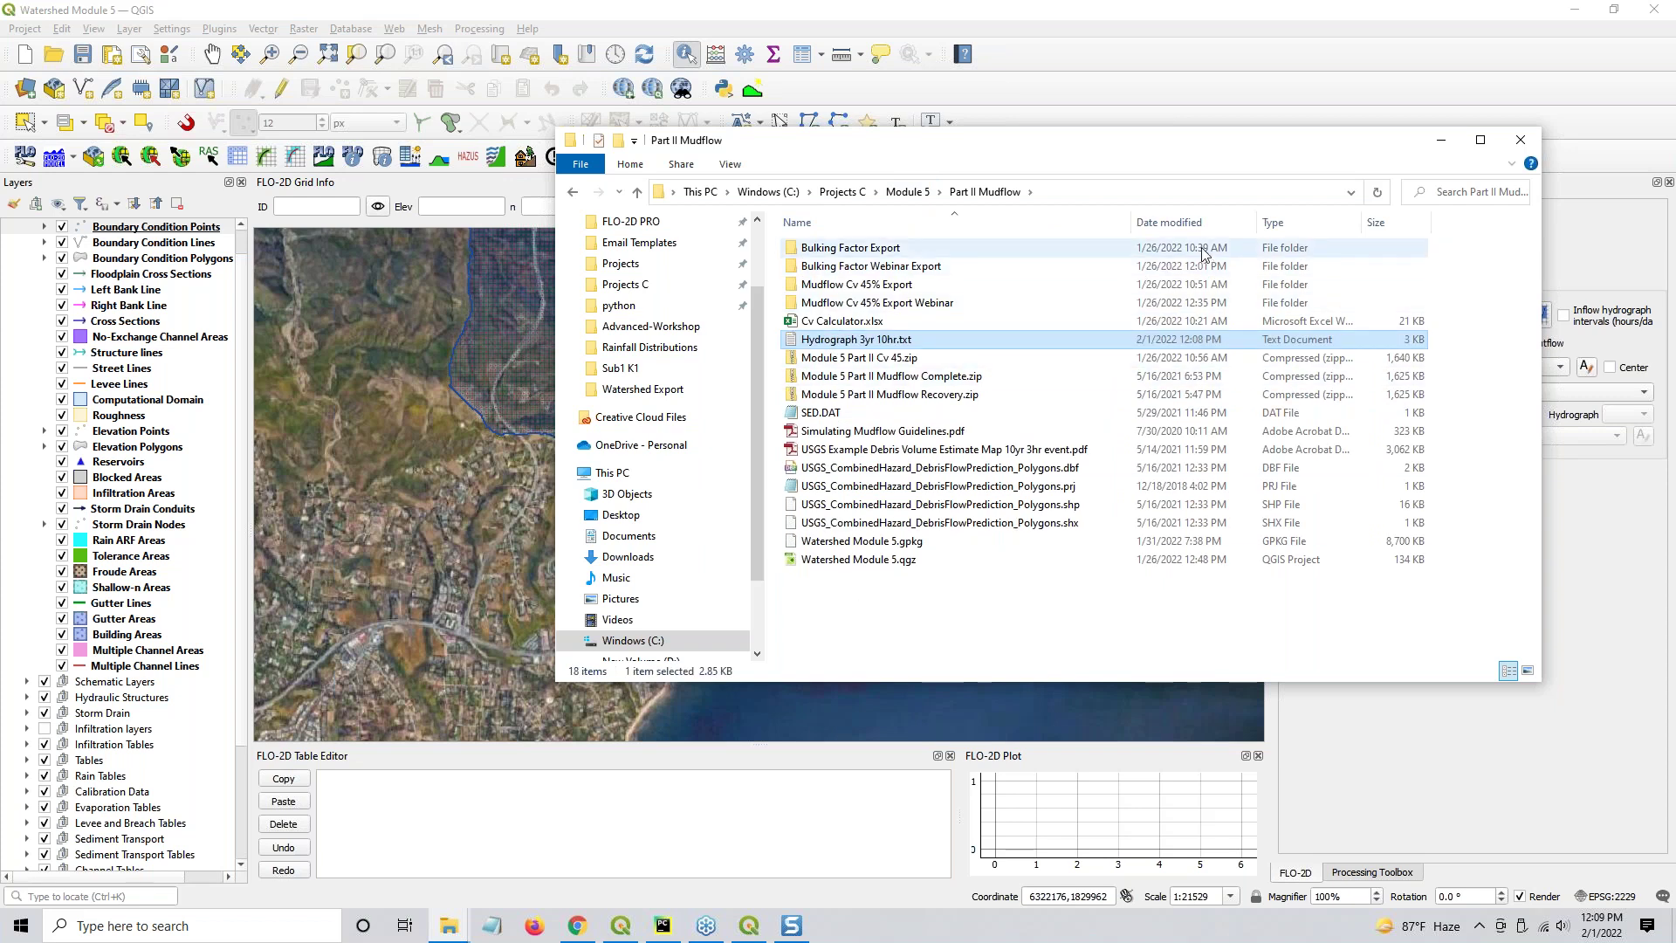
pyautogui.click(1441, 140)
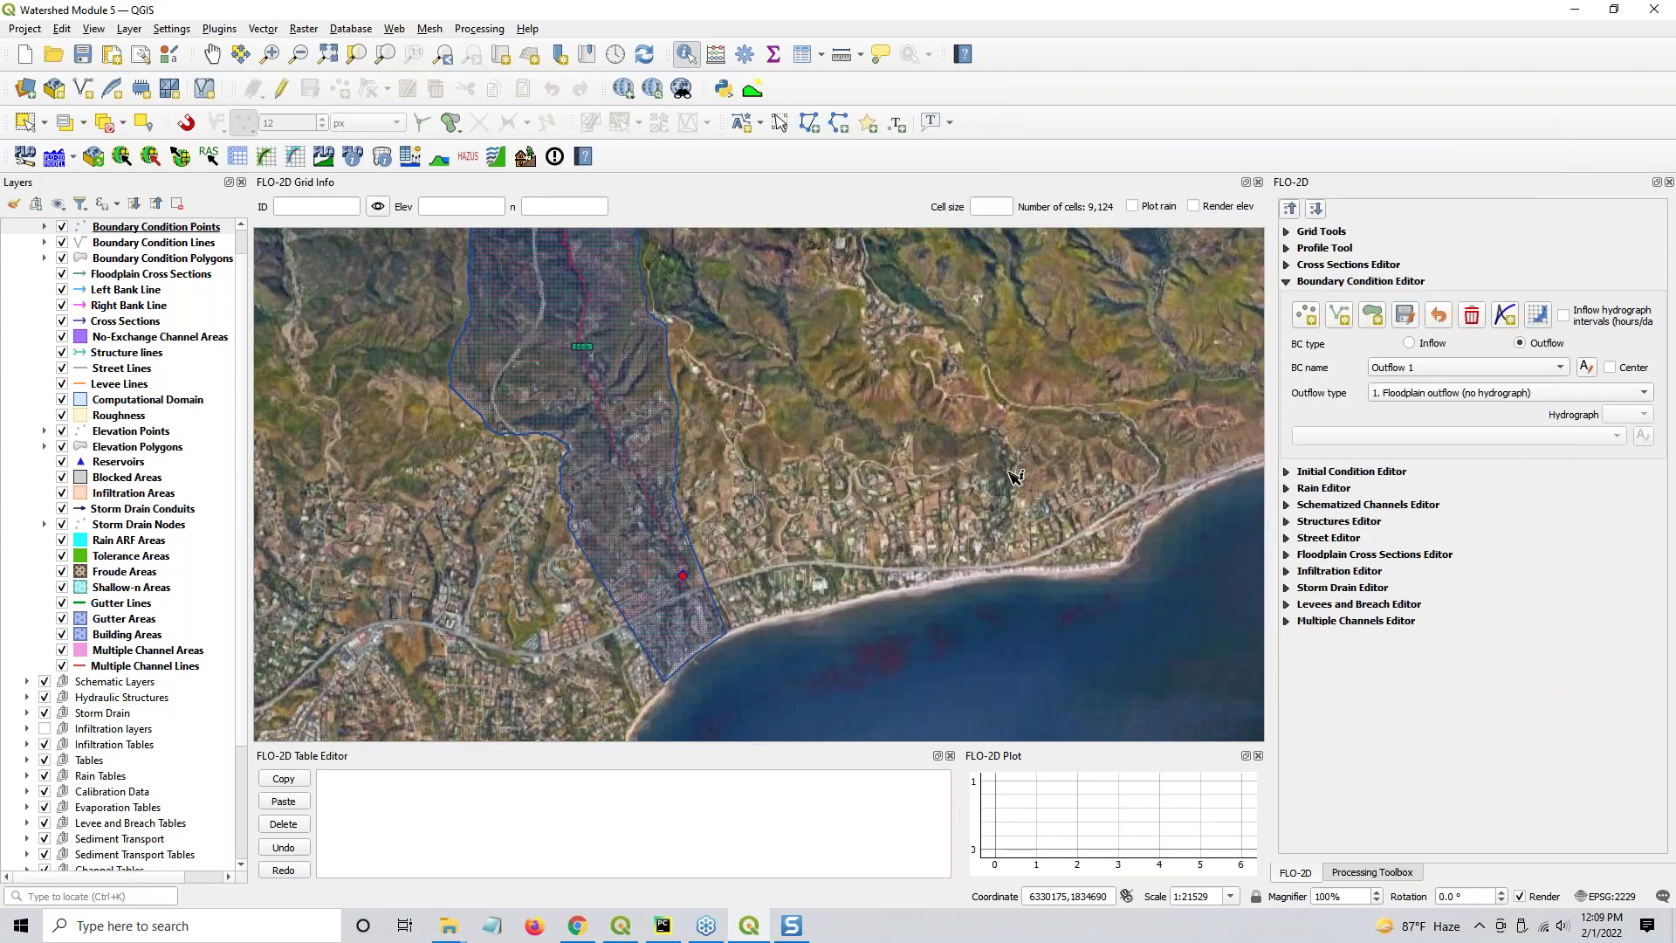
# Switch to the FLO-2D documentation in Chrome and review steps 14 to 16 of the Mudflow Part 1 lesson
pyautogui.click(577, 927)
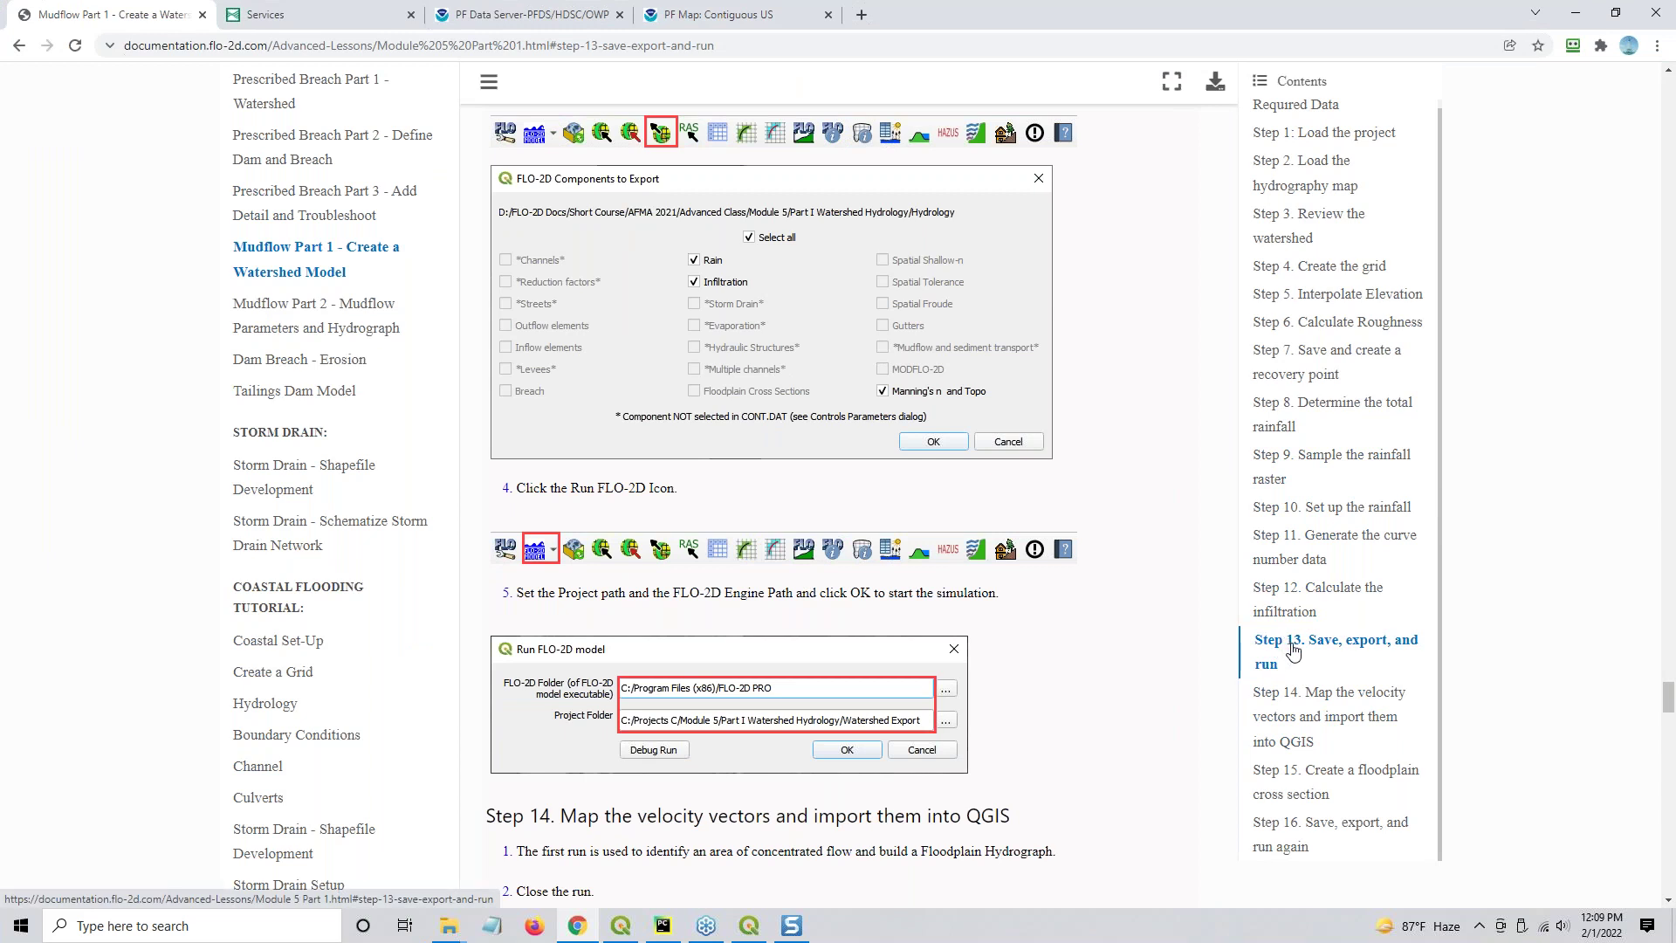
pyautogui.click(1306, 704)
pyautogui.scroll(-3, 1300, 742)
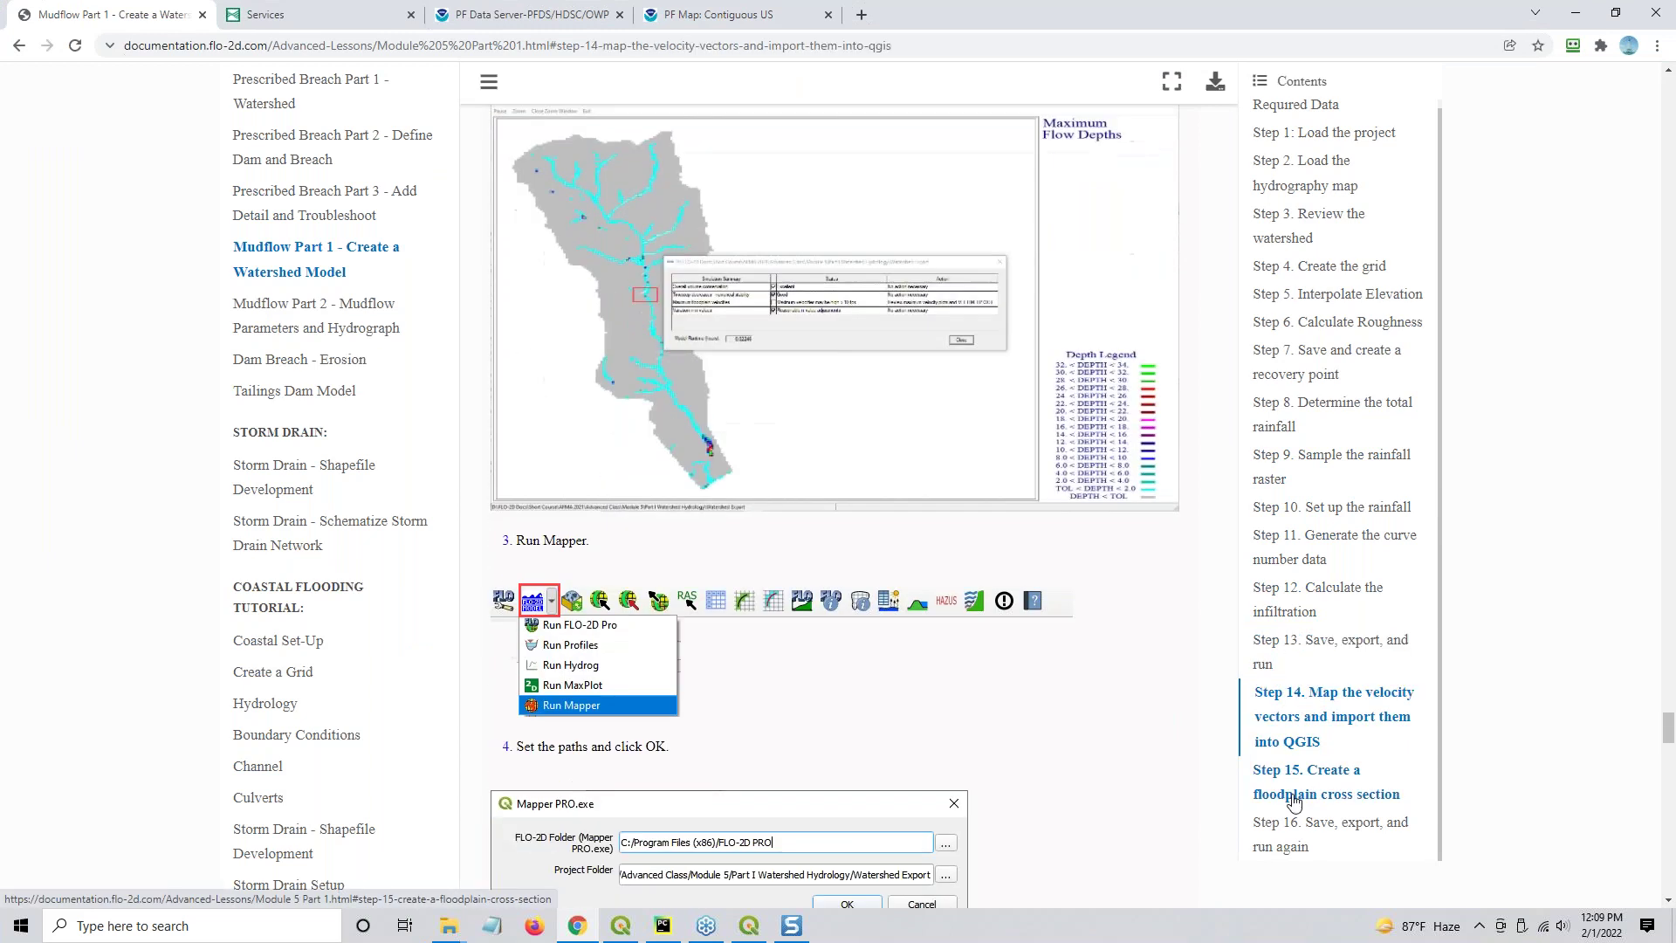
pyautogui.click(1290, 796)
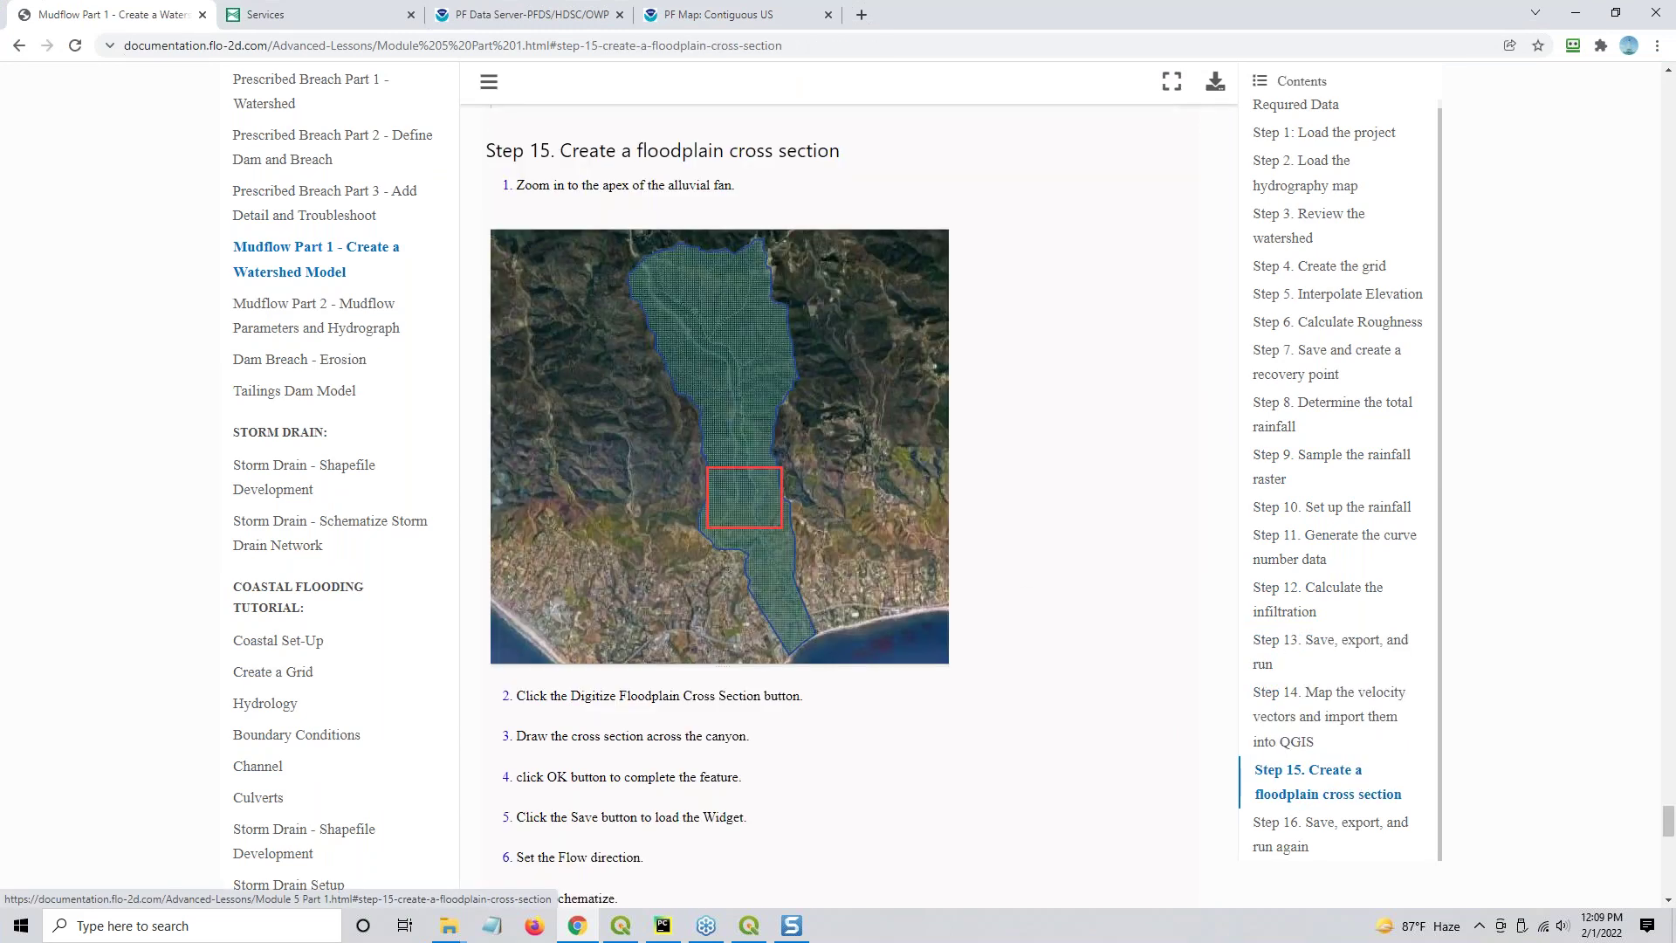
pyautogui.scroll(-1, 1298, 826)
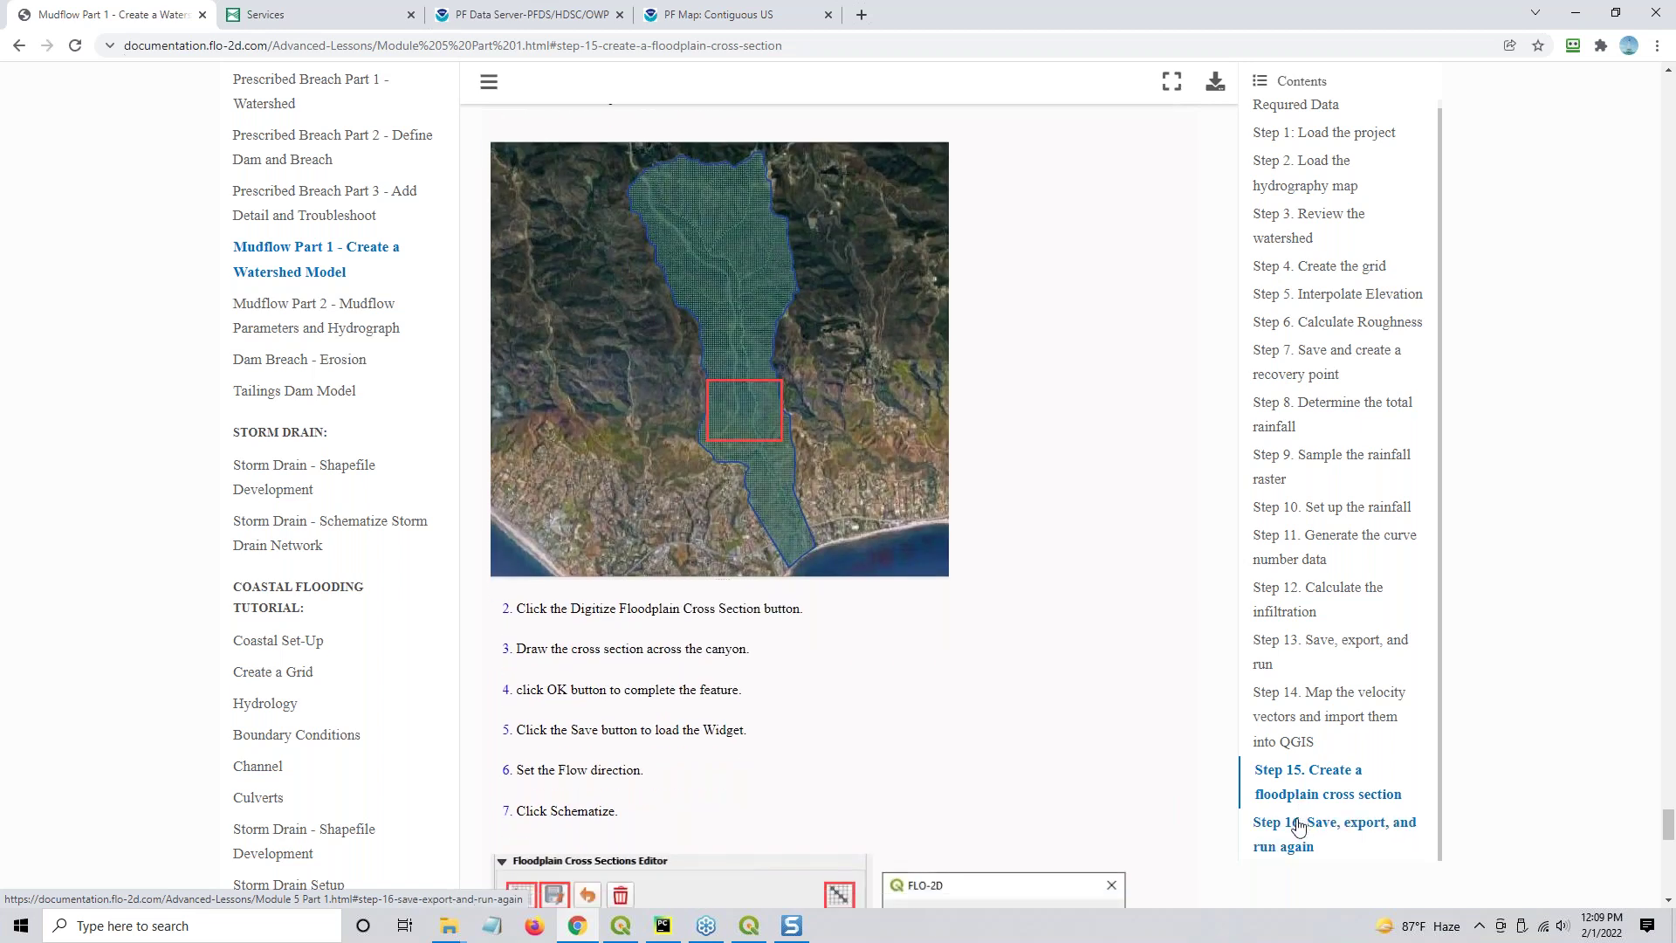
pyautogui.click(1298, 826)
pyautogui.scroll(-5, 715, 685)
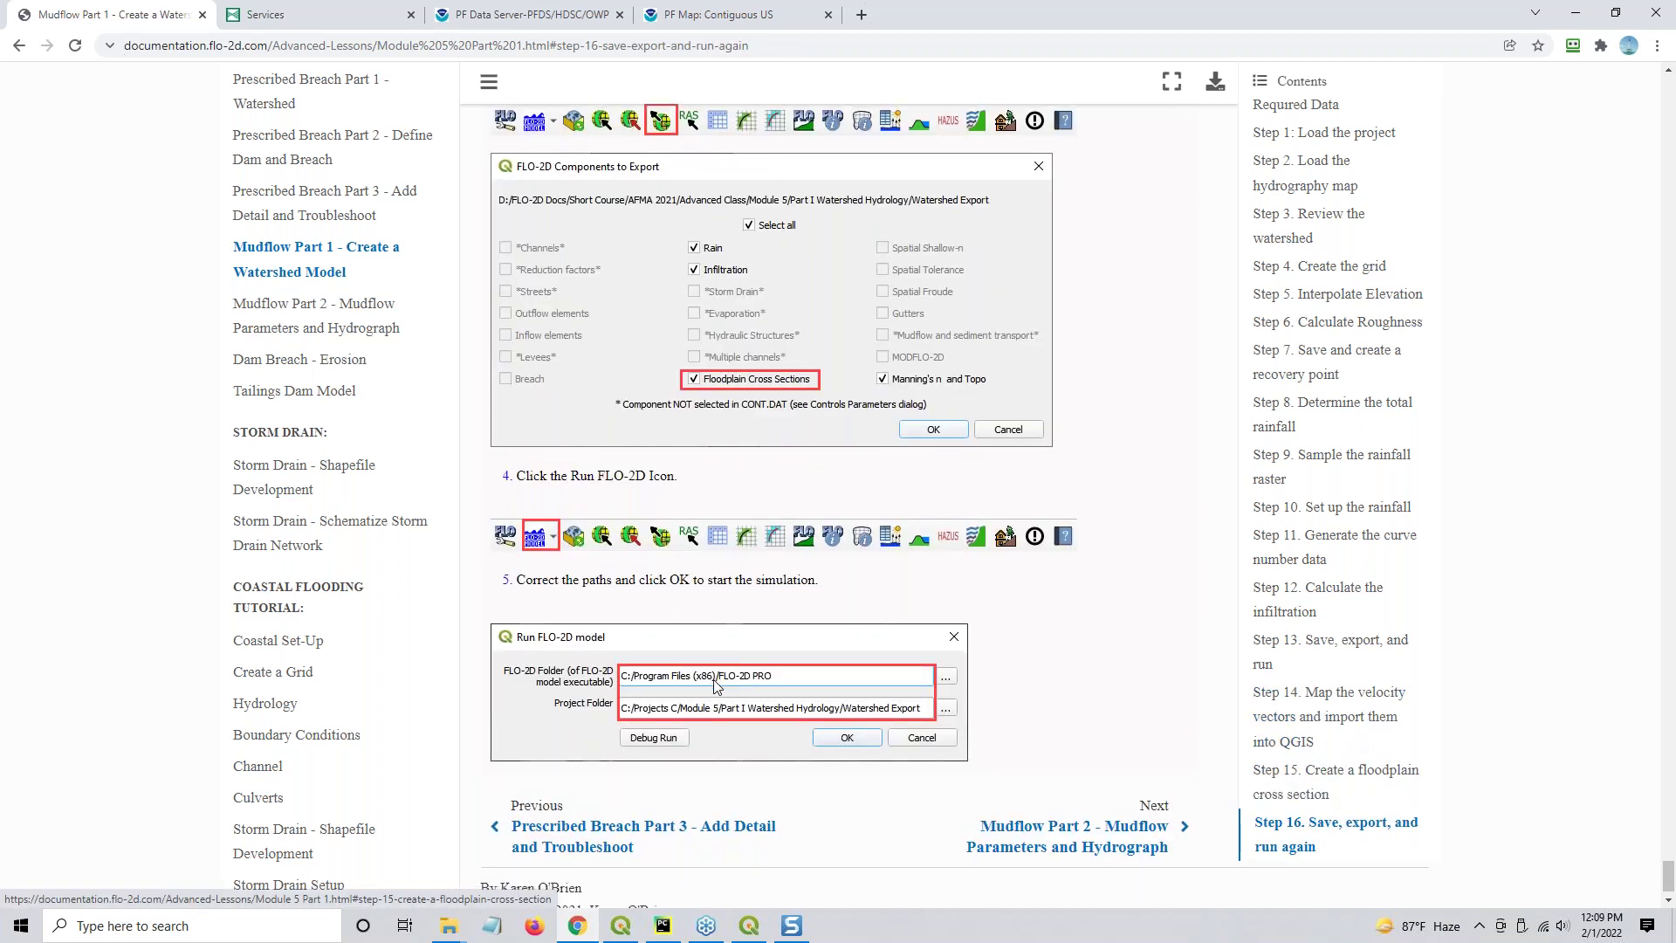
pyautogui.scroll(-1, 716, 686)
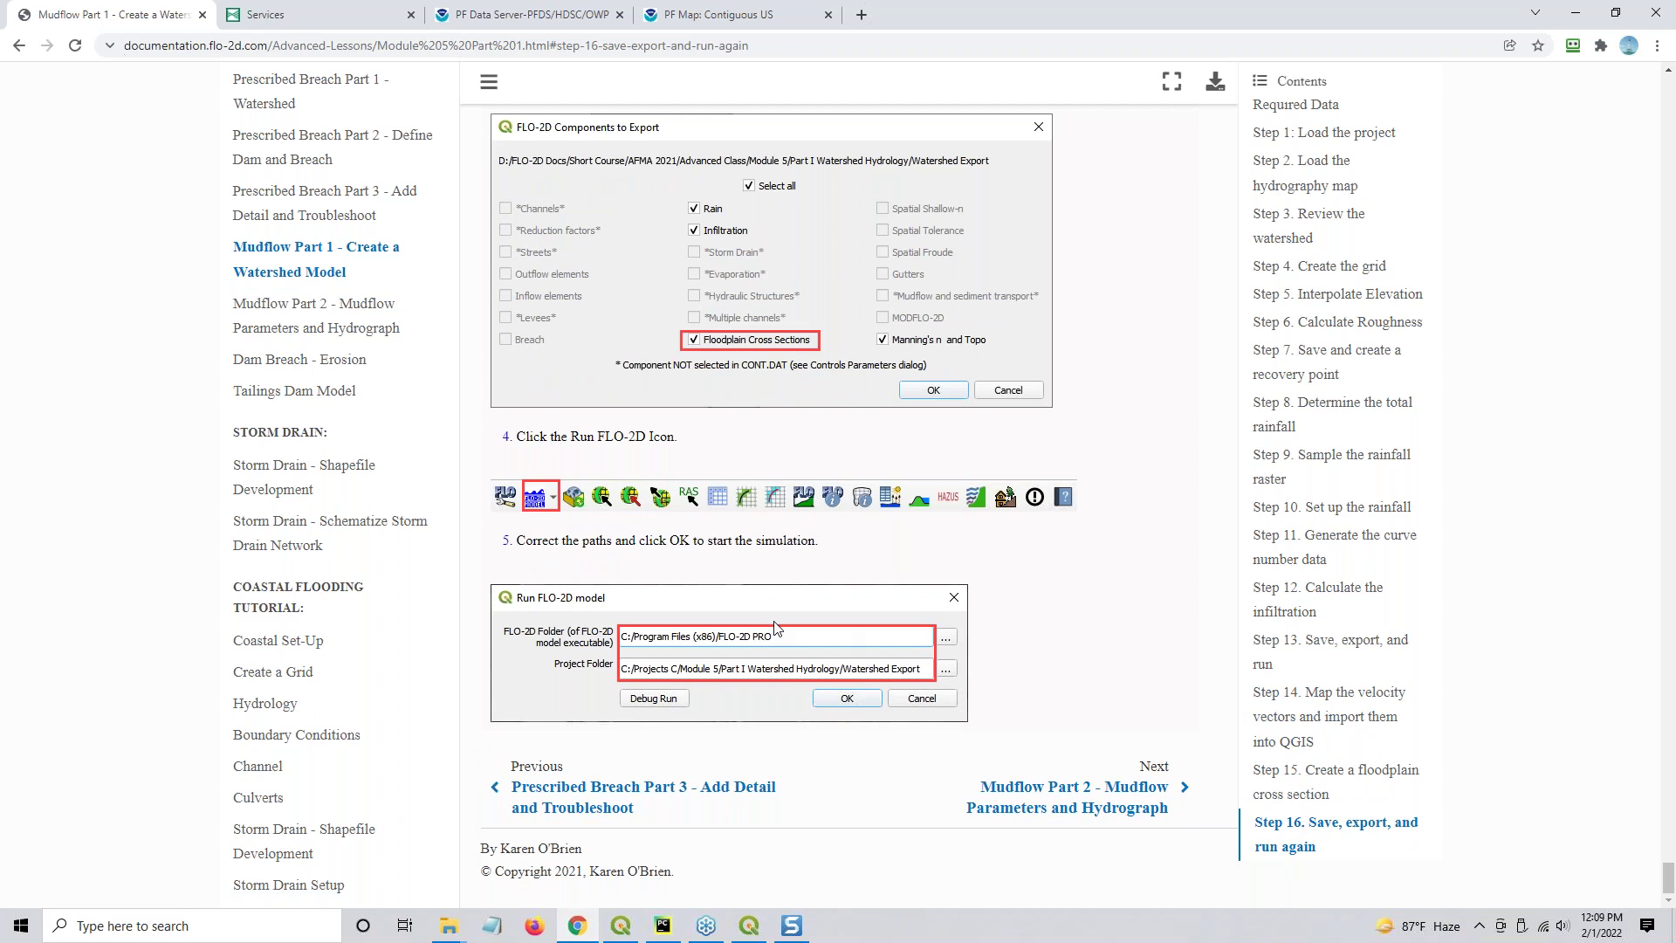